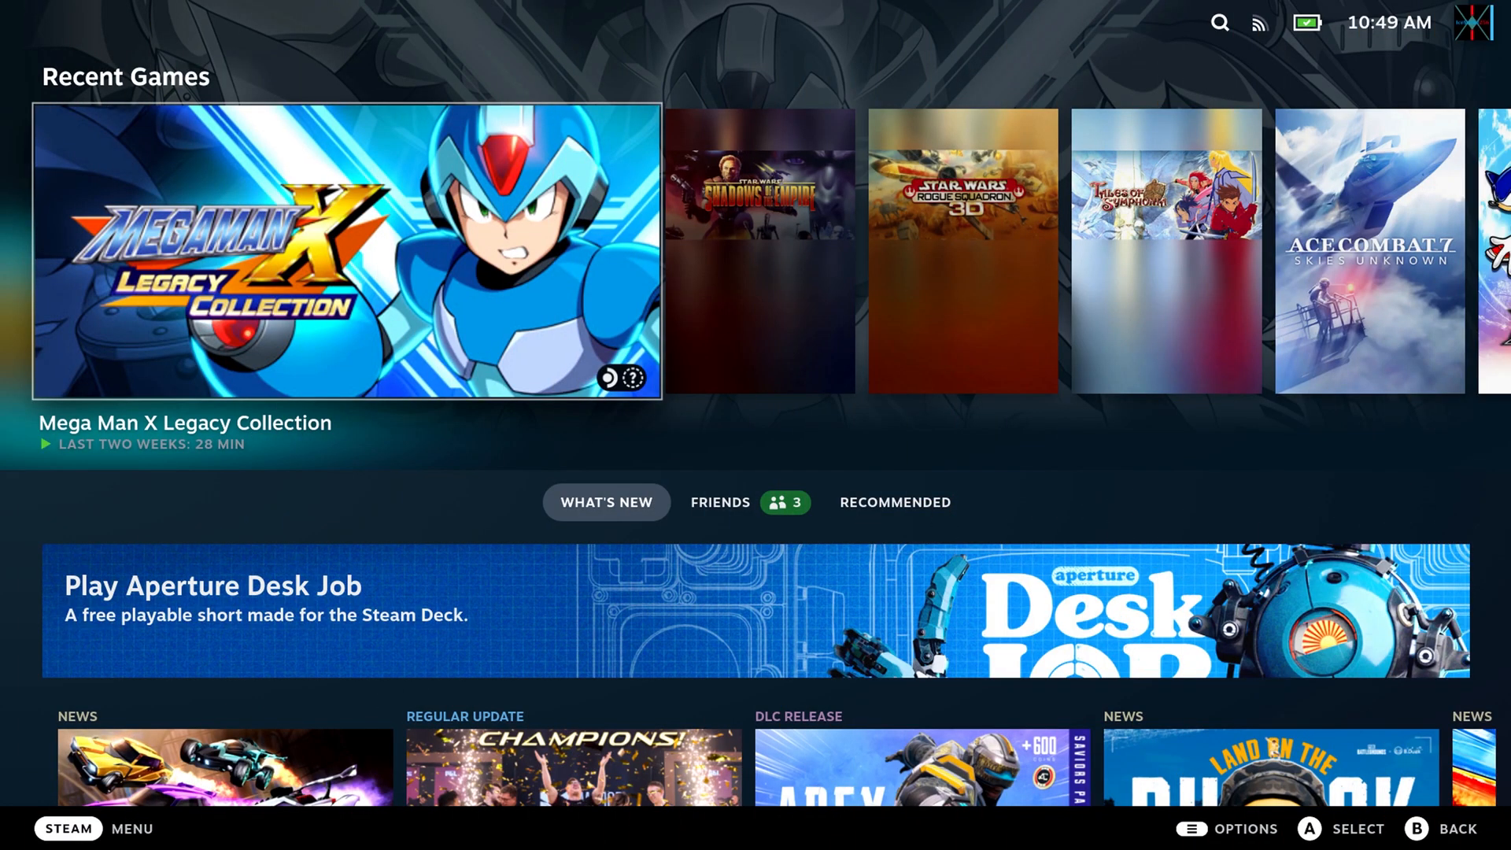
Open the Storage settings and examine the free space and installed games on the internal drive and the MicroSD card.
key(ctrl+1)
key(Return)
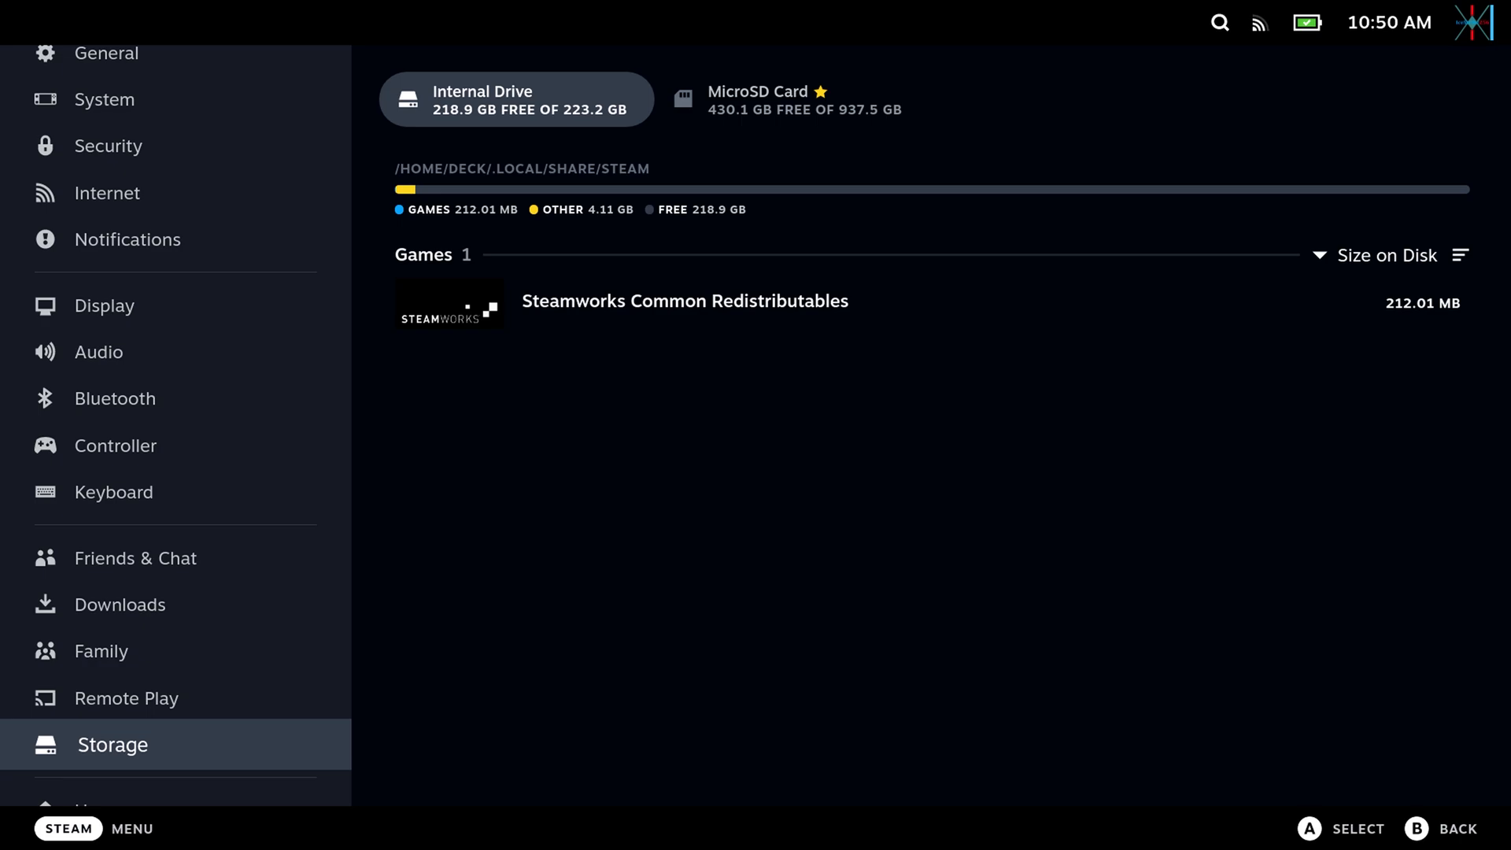
key(Right)
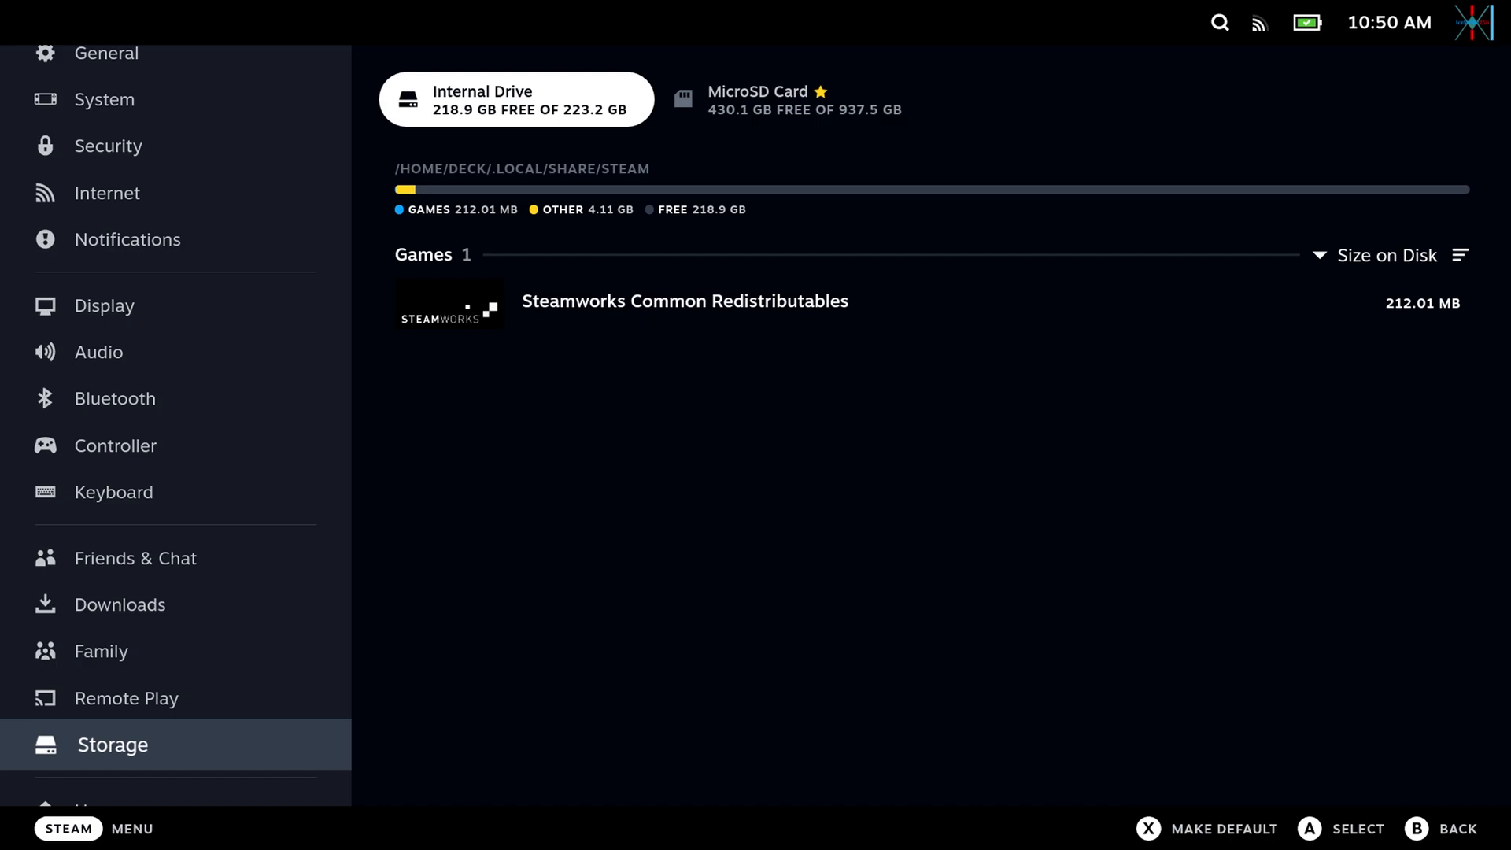
key(Right)
key(Up)
key(Down)
key(Down)
key(Down)
key(Down)
key(Down)
key(Down)
key(Down)
key(Down)
key(Down)
key(Down)
key(Down)
key(Down)
key(Down)
key(Up)
key(Up)
key(Up)
key(Up)
key(Up)
key(Up)
key(Up)
key(Up)
key(Up)
key(Up)
key(Up)
key(Up)
key(Up)
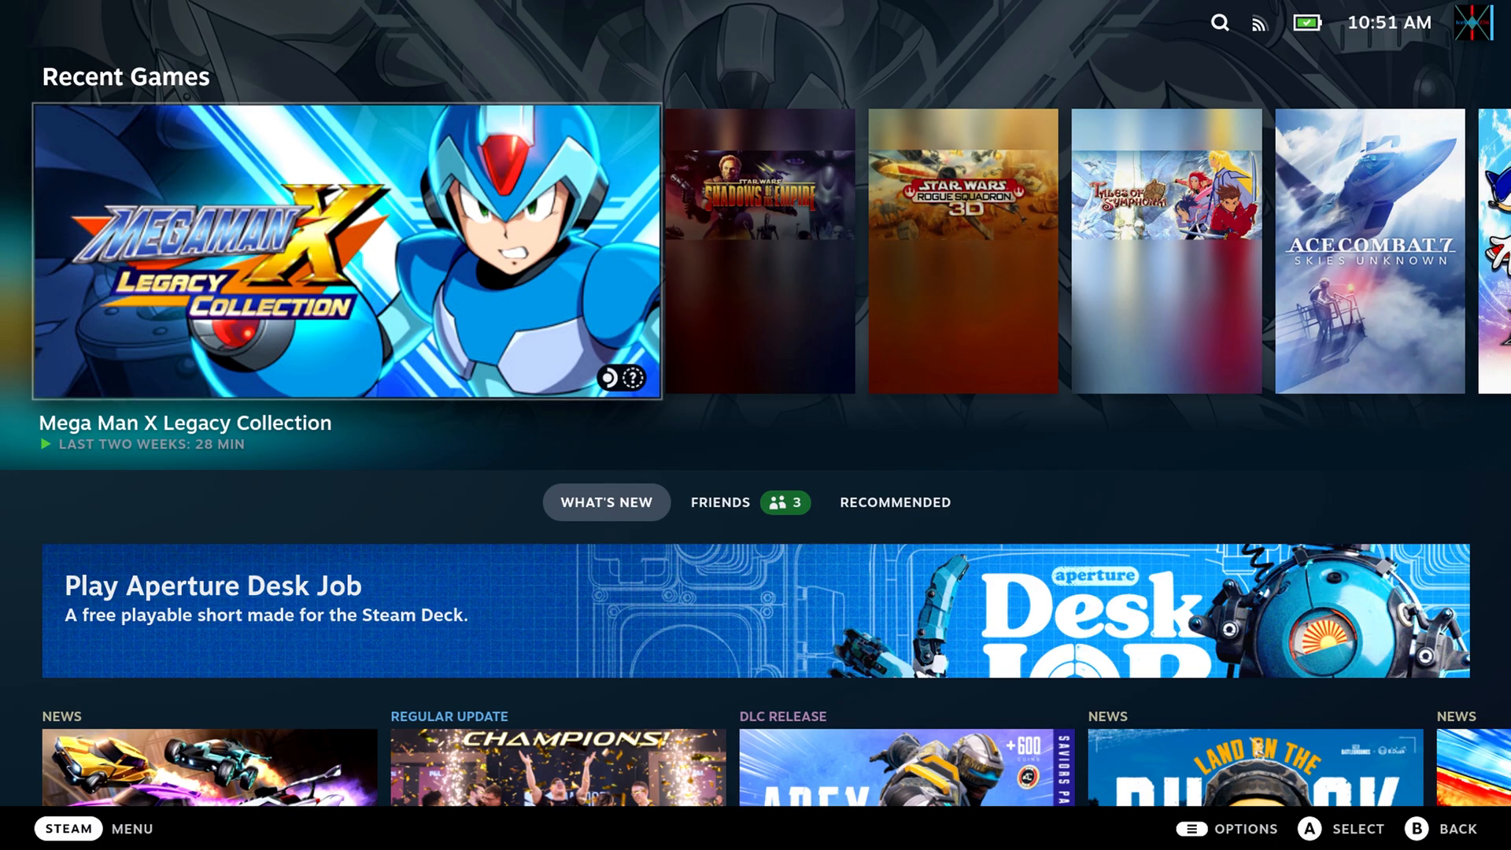
Open the System settings and enable Developer Mode.
key(ctrl+1)
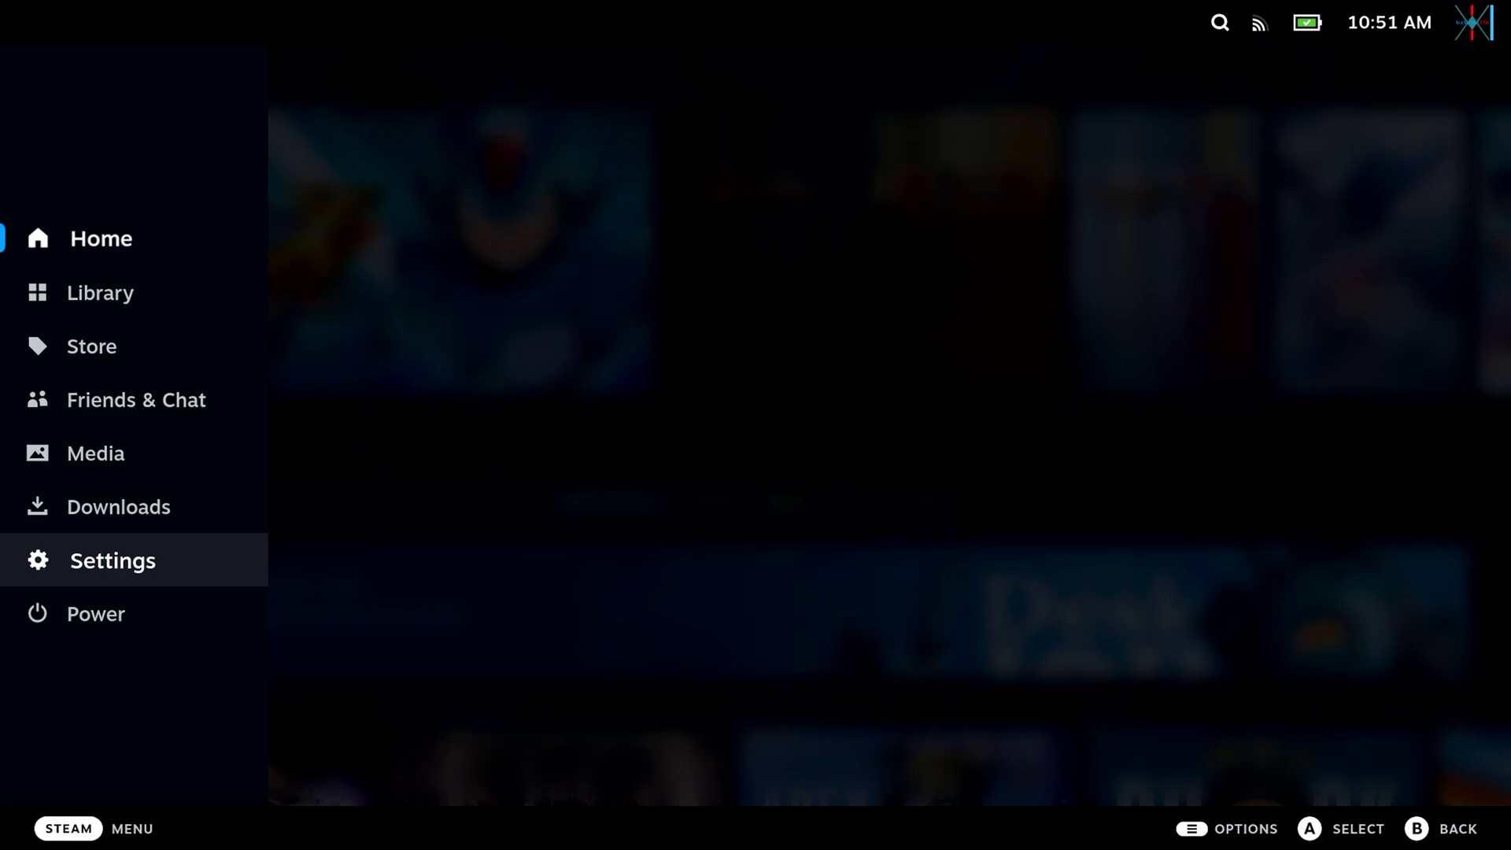
key(Return)
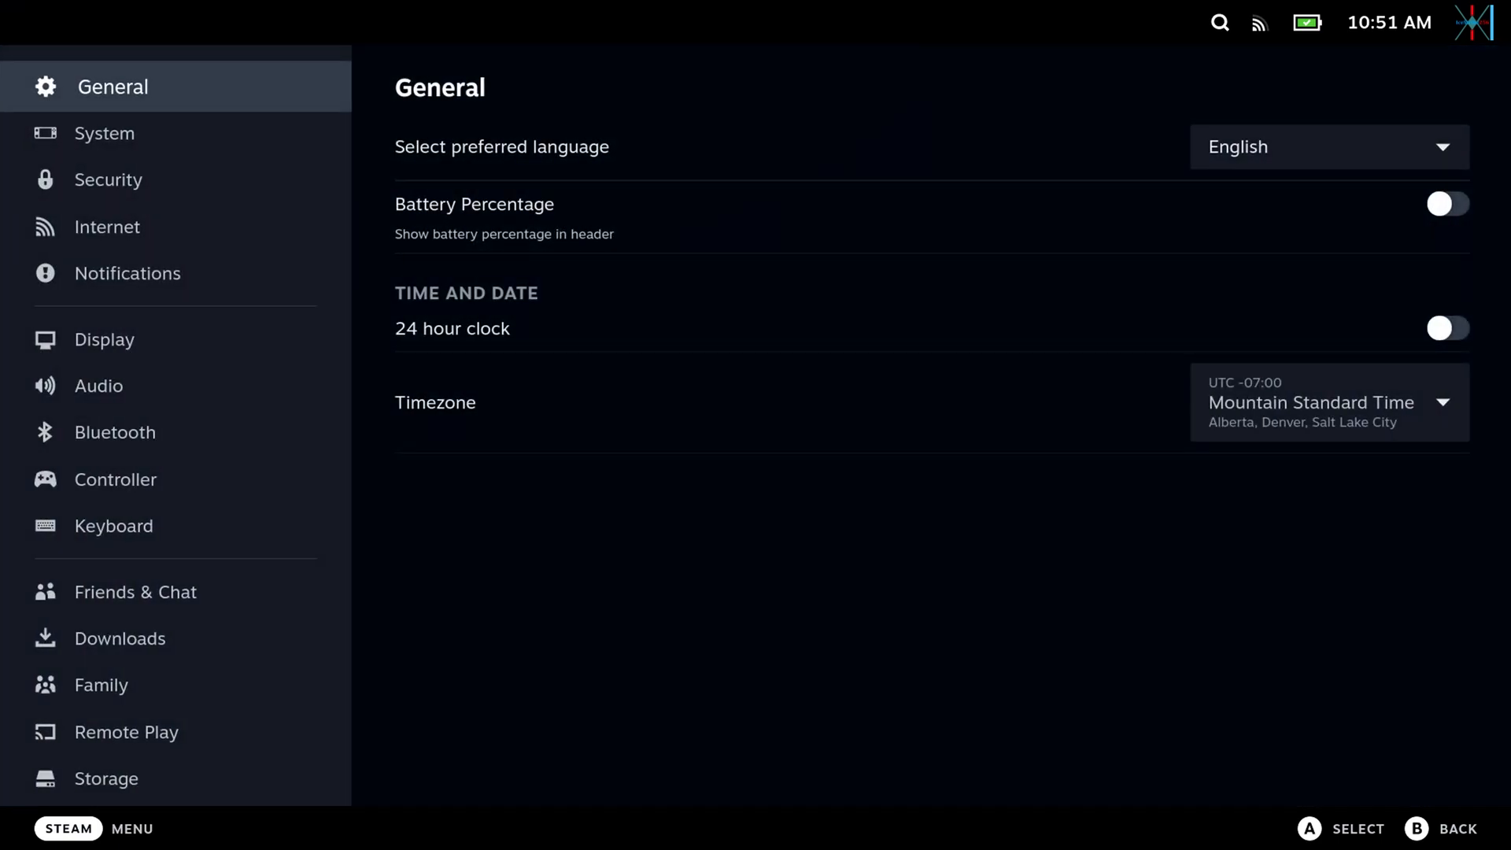
key(Down)
key(Right)
key(Down)
key(Down)
key(Down)
key(Return)
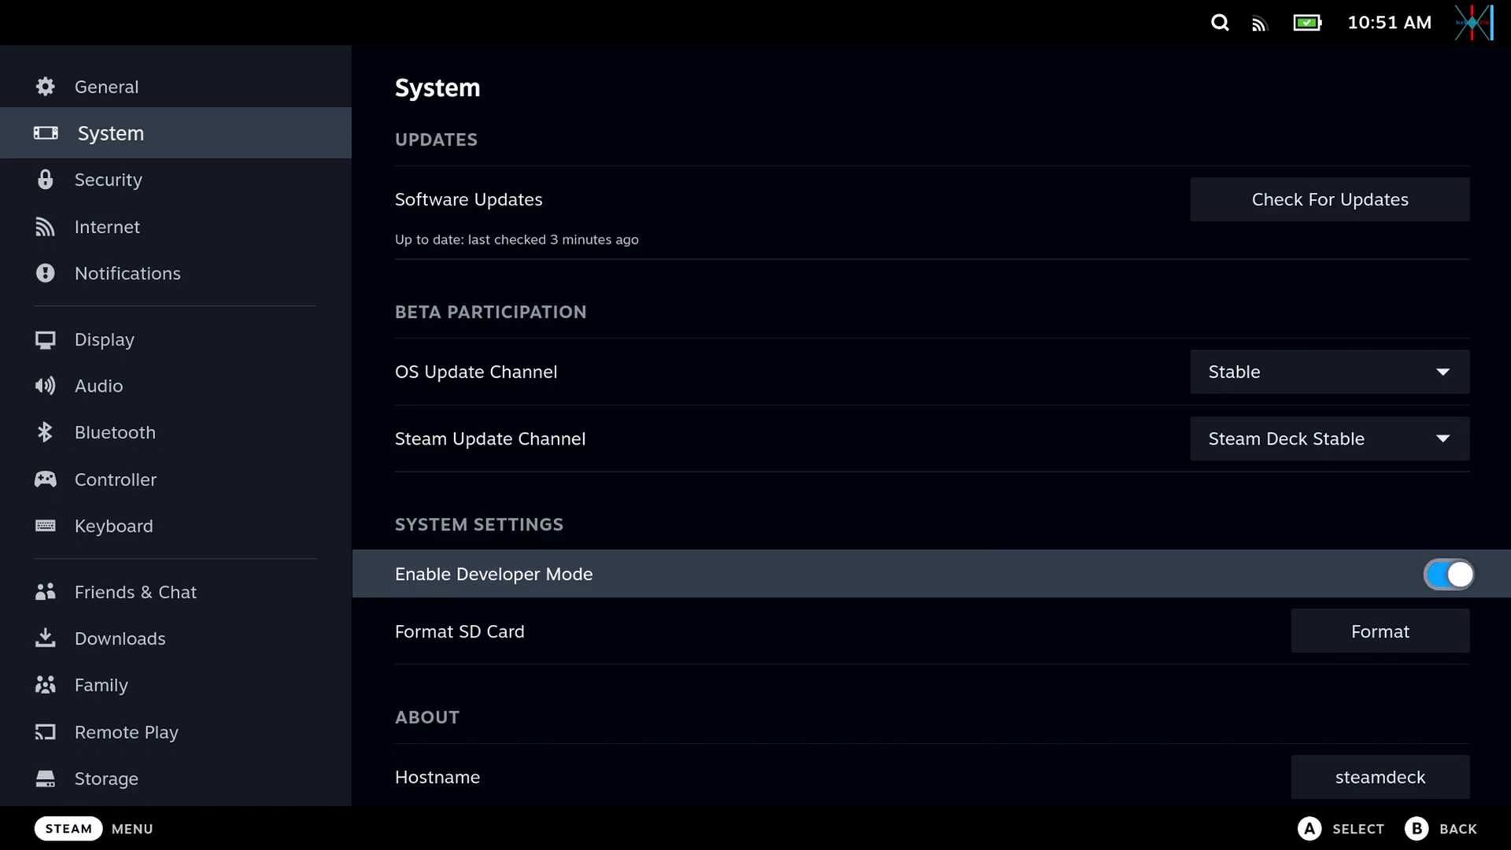
Enable CEF Remote Debugging in the Developer settings and restart Steam immediately to apply the change.
key(Left)
key(Down)
key(Down)
key(Down)
key(Down)
key(Down)
key(Down)
key(Down)
key(Down)
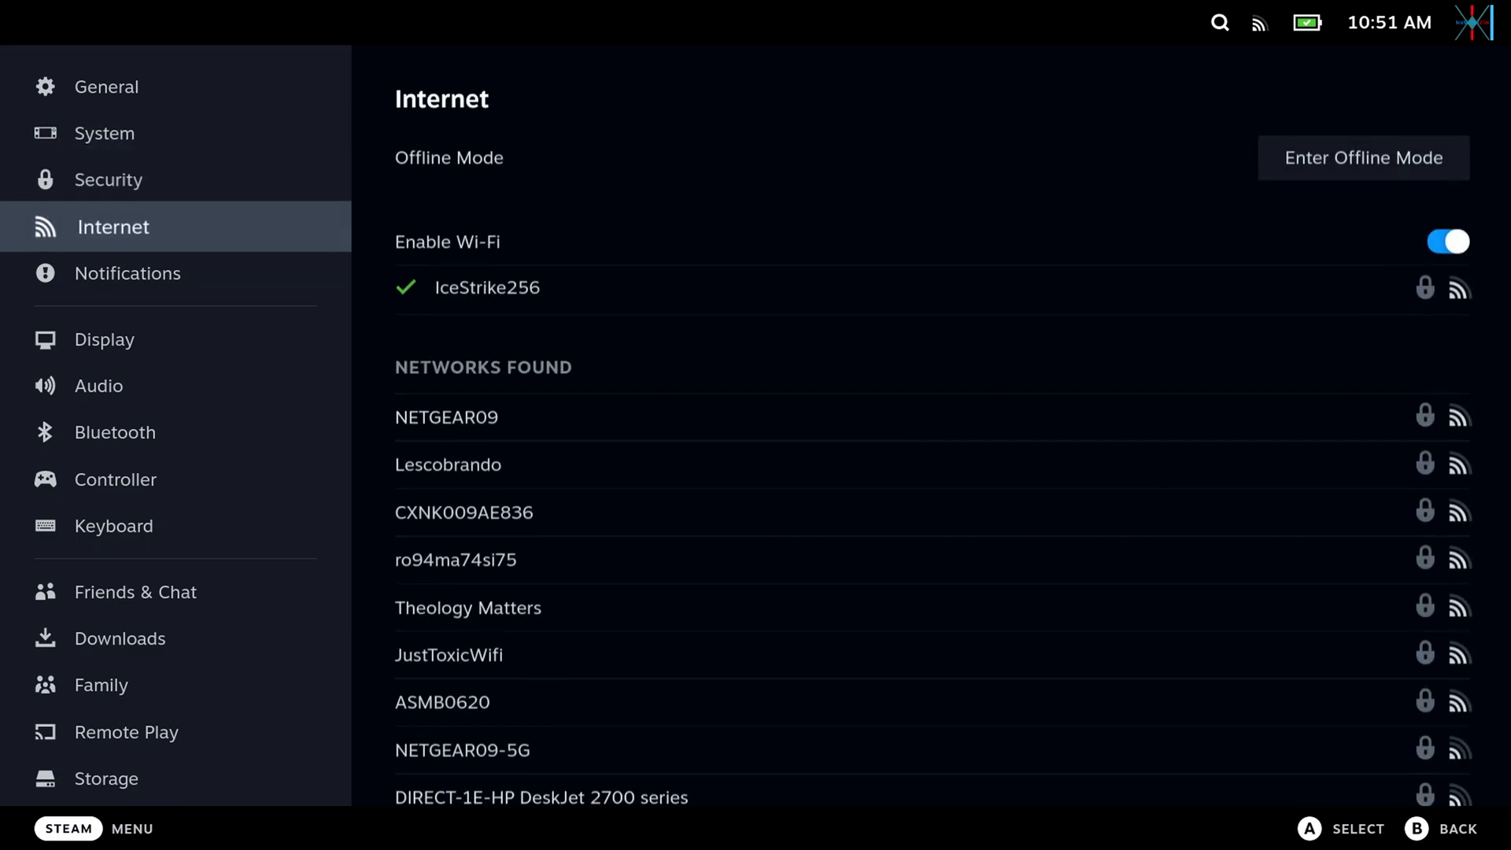
key(Down)
key(Down)
key(Down)
key(Down)
key(Down)
key(Down)
key(Down)
key(Down)
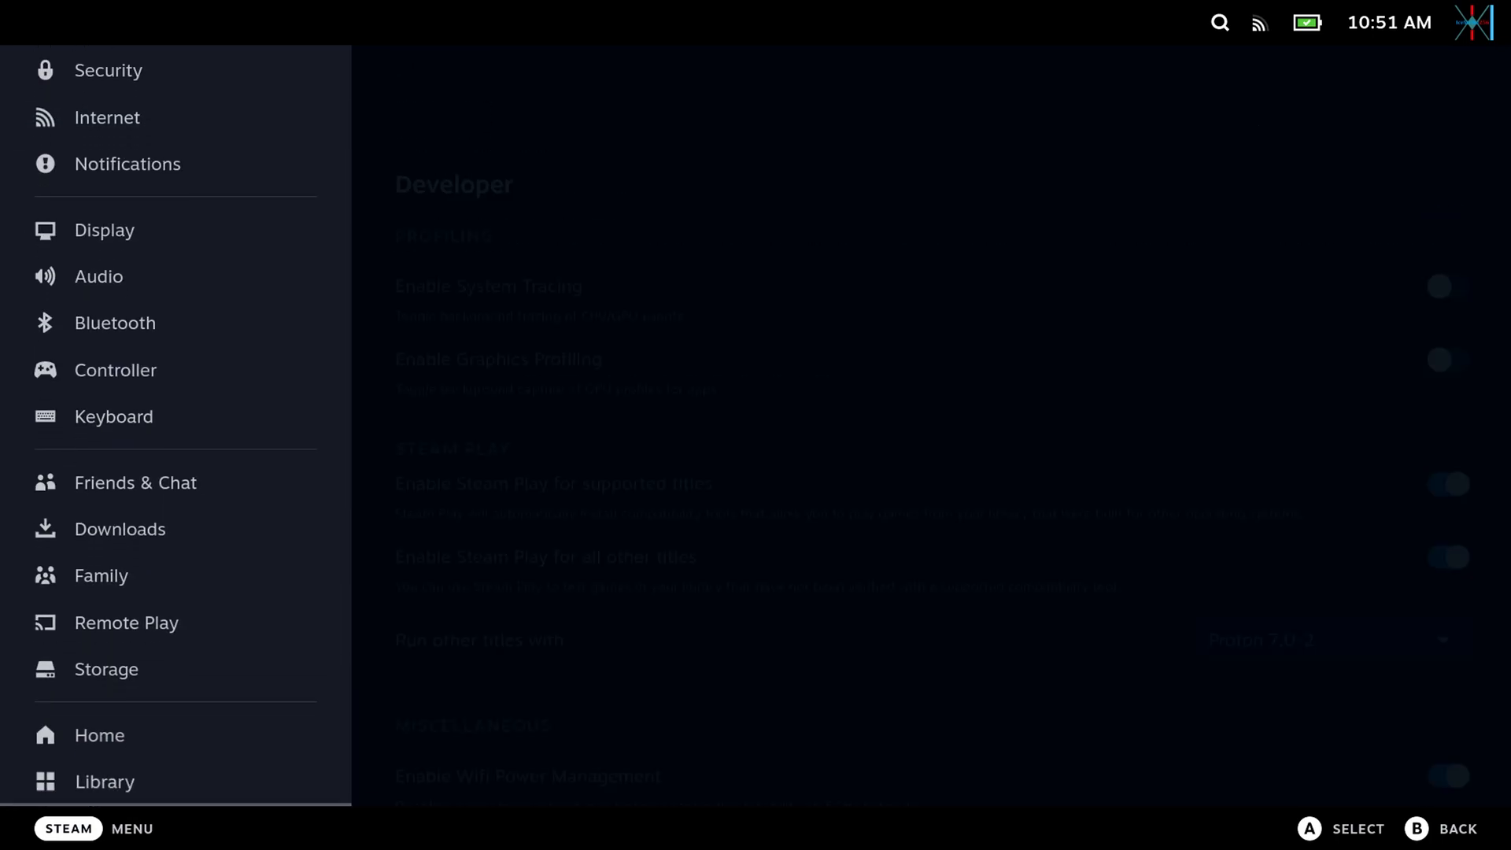
key(Right)
key(Down)
key(Down)
key(Down)
key(Down)
key(Down)
key(Down)
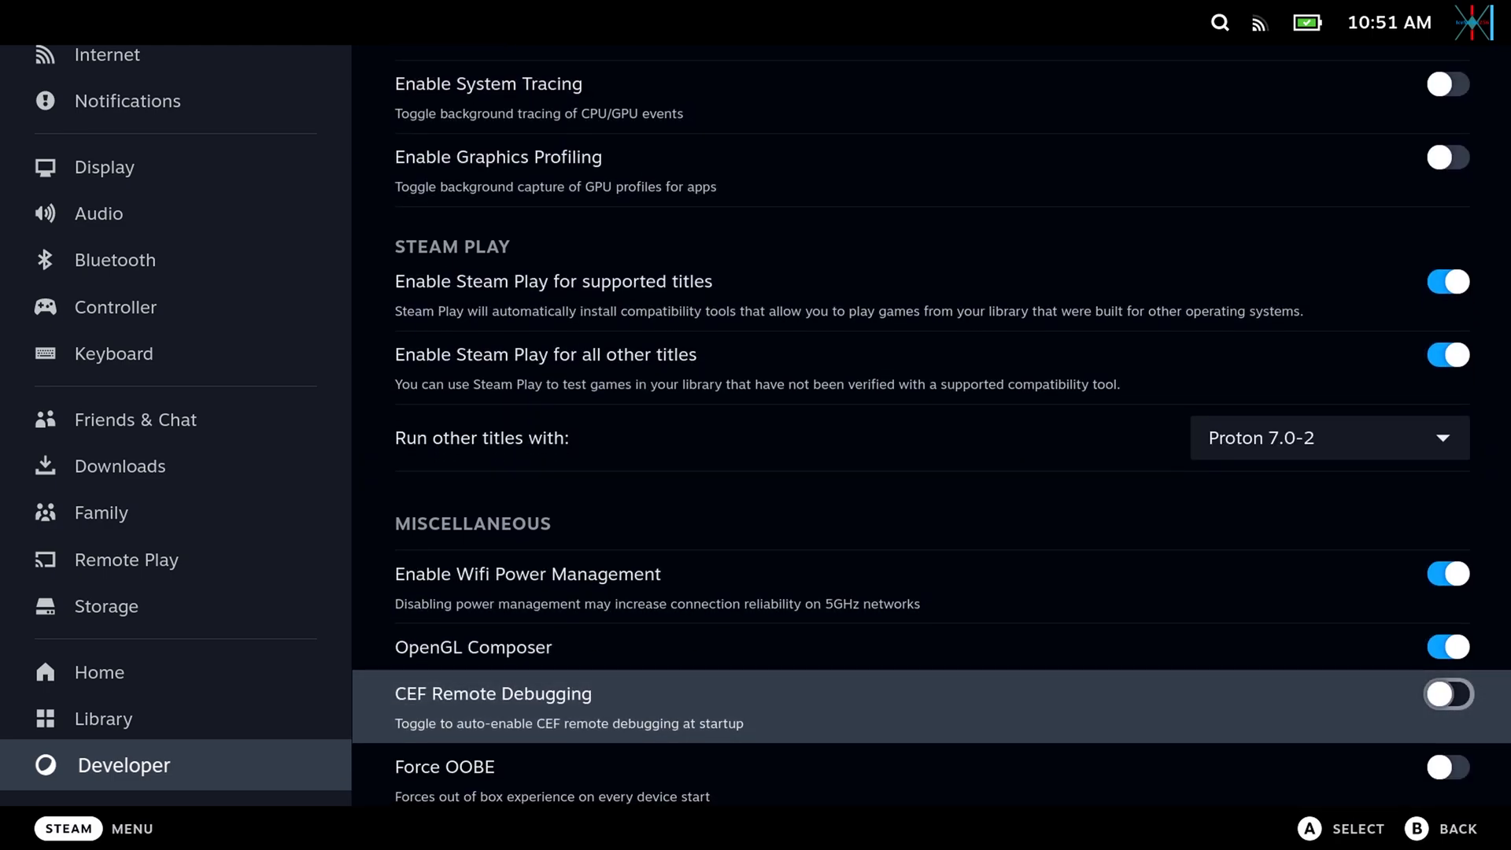
key(Return)
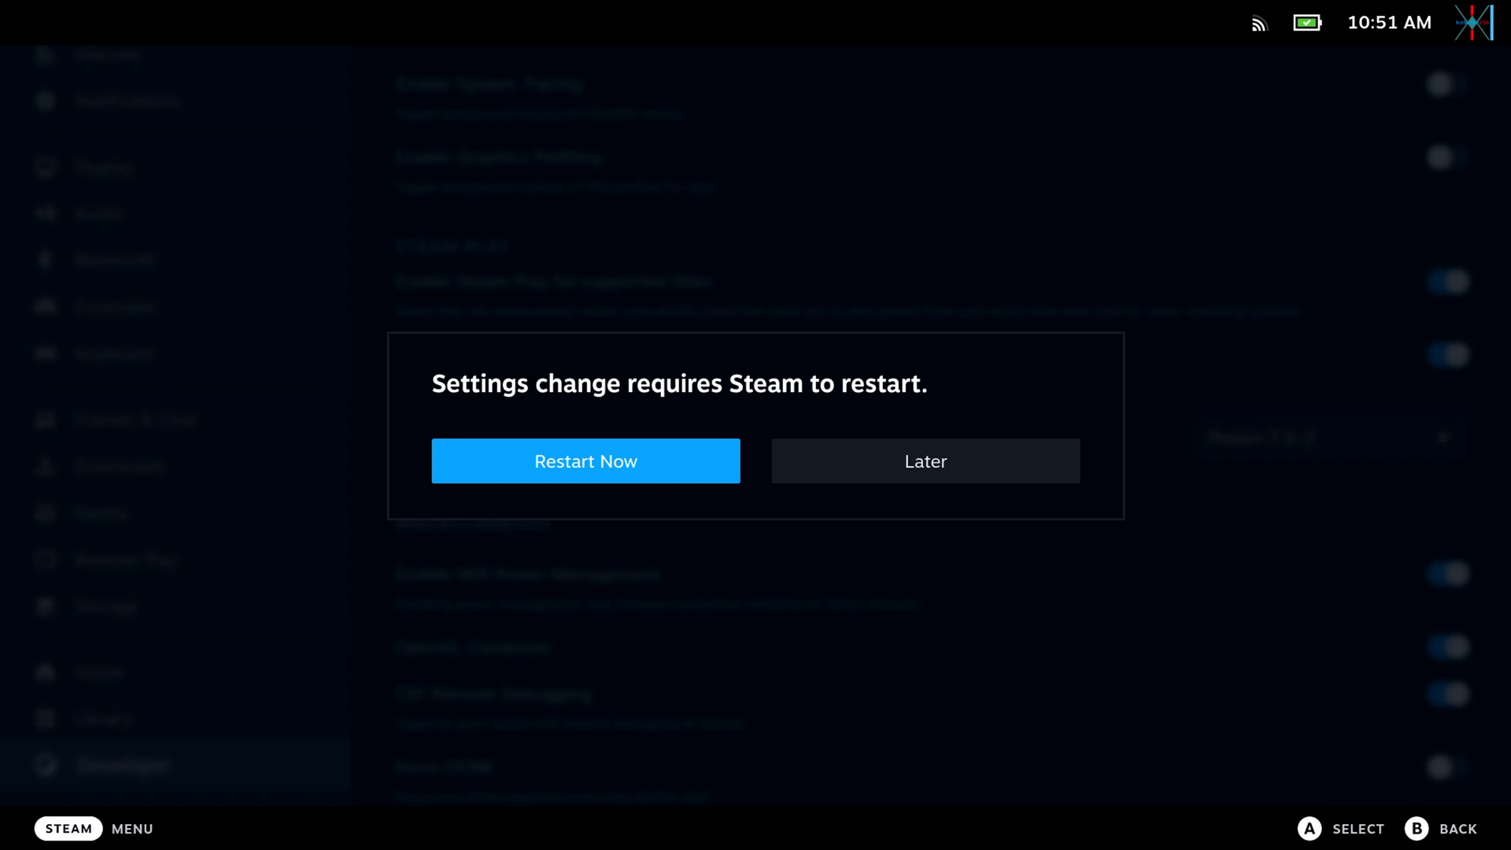
key(Return)
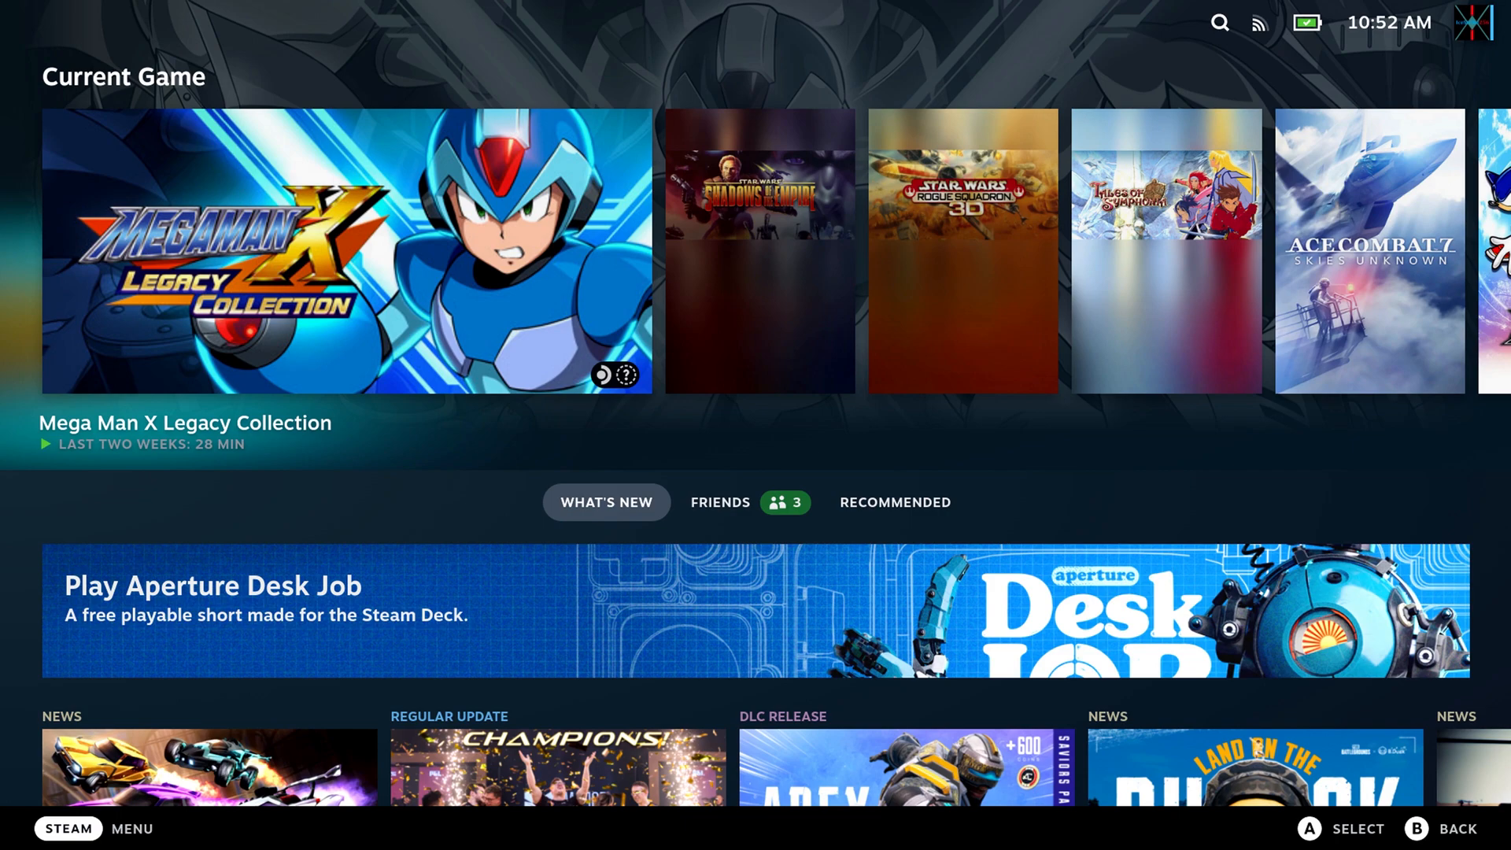
Switch the Steam Deck from gaming mode to the desktop through its power options.
key(XF86PowerOff)
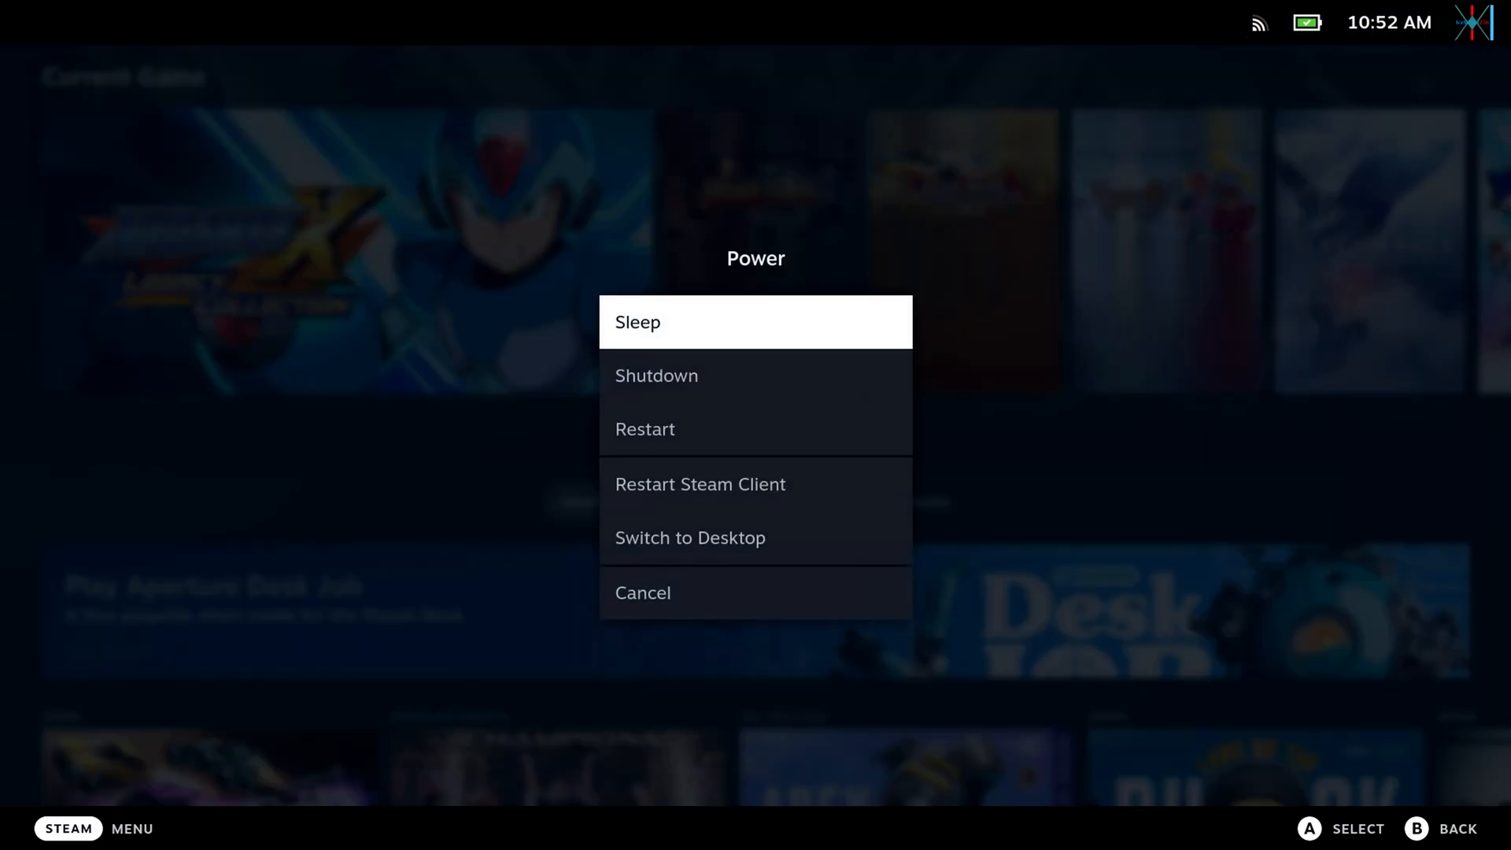
key(Escape)
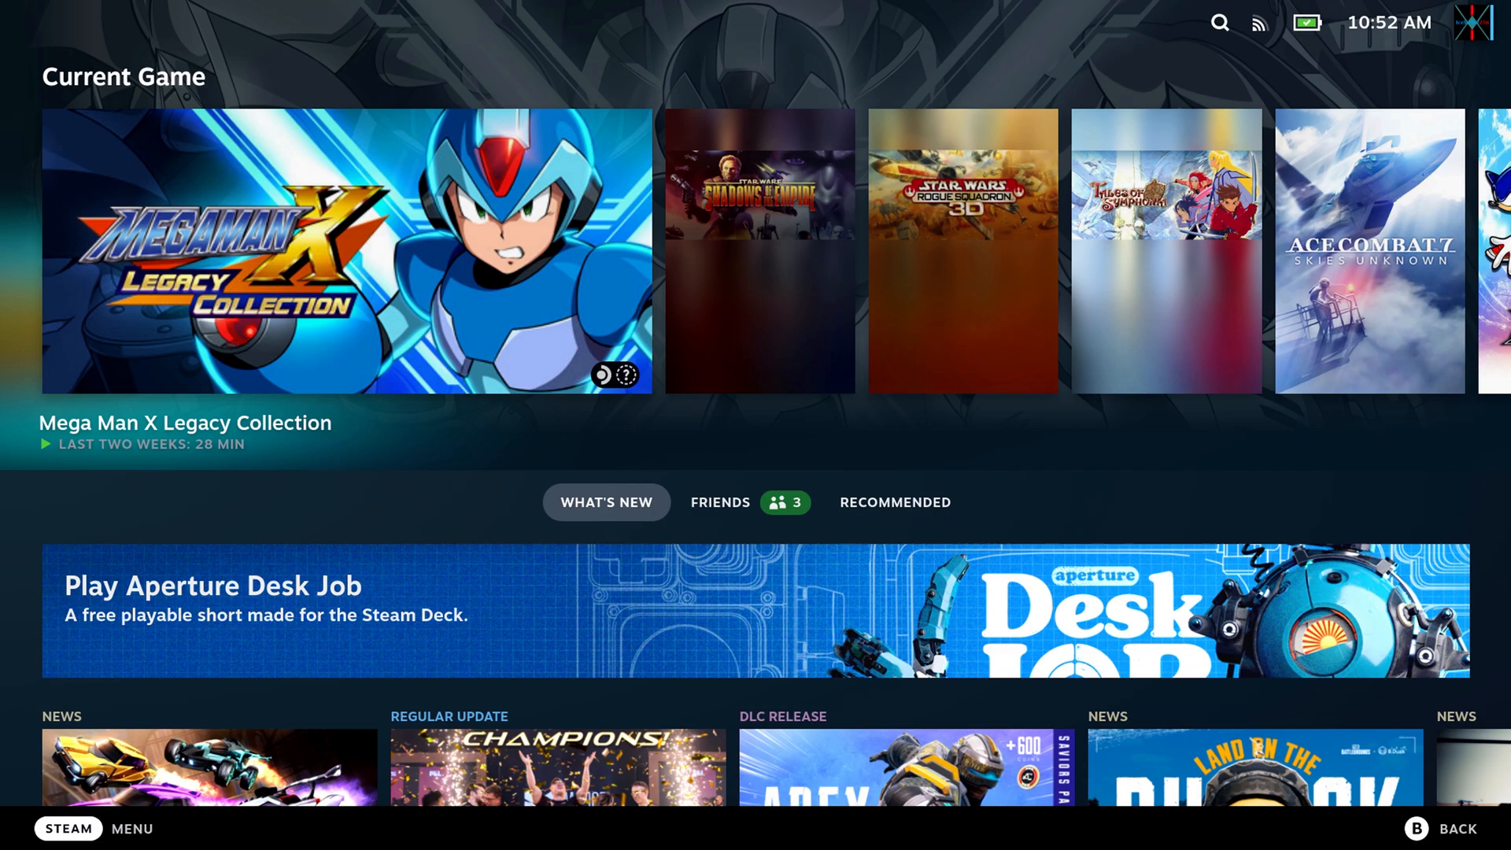
key(ctrl+1)
key(Down)
key(Down)
key(Down)
key(Down)
key(Down)
key(Down)
key(Down)
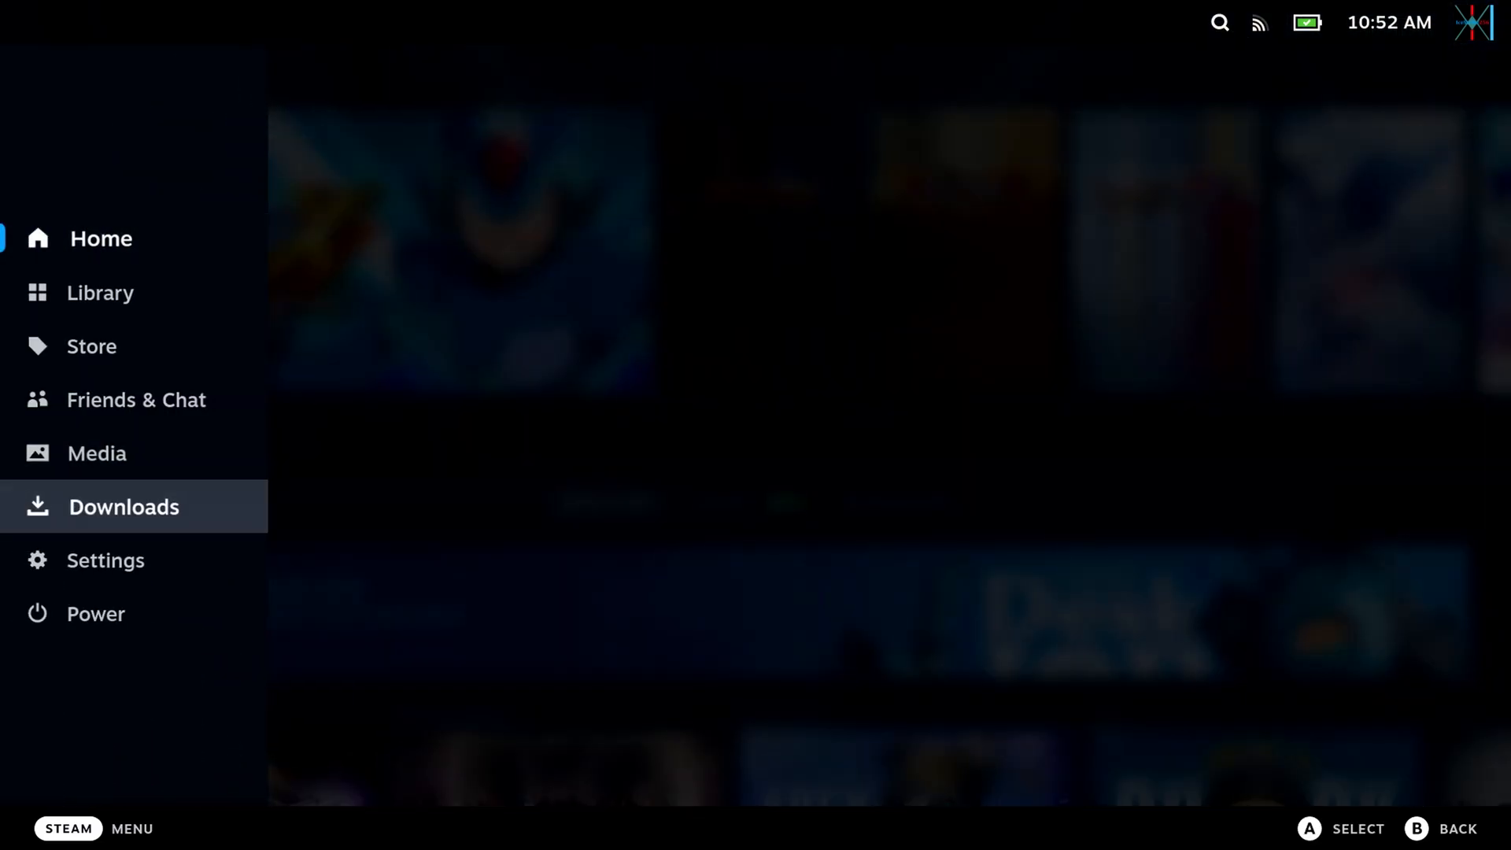
key(Return)
key(Down)
key(Down)
key(Down)
key(Down)
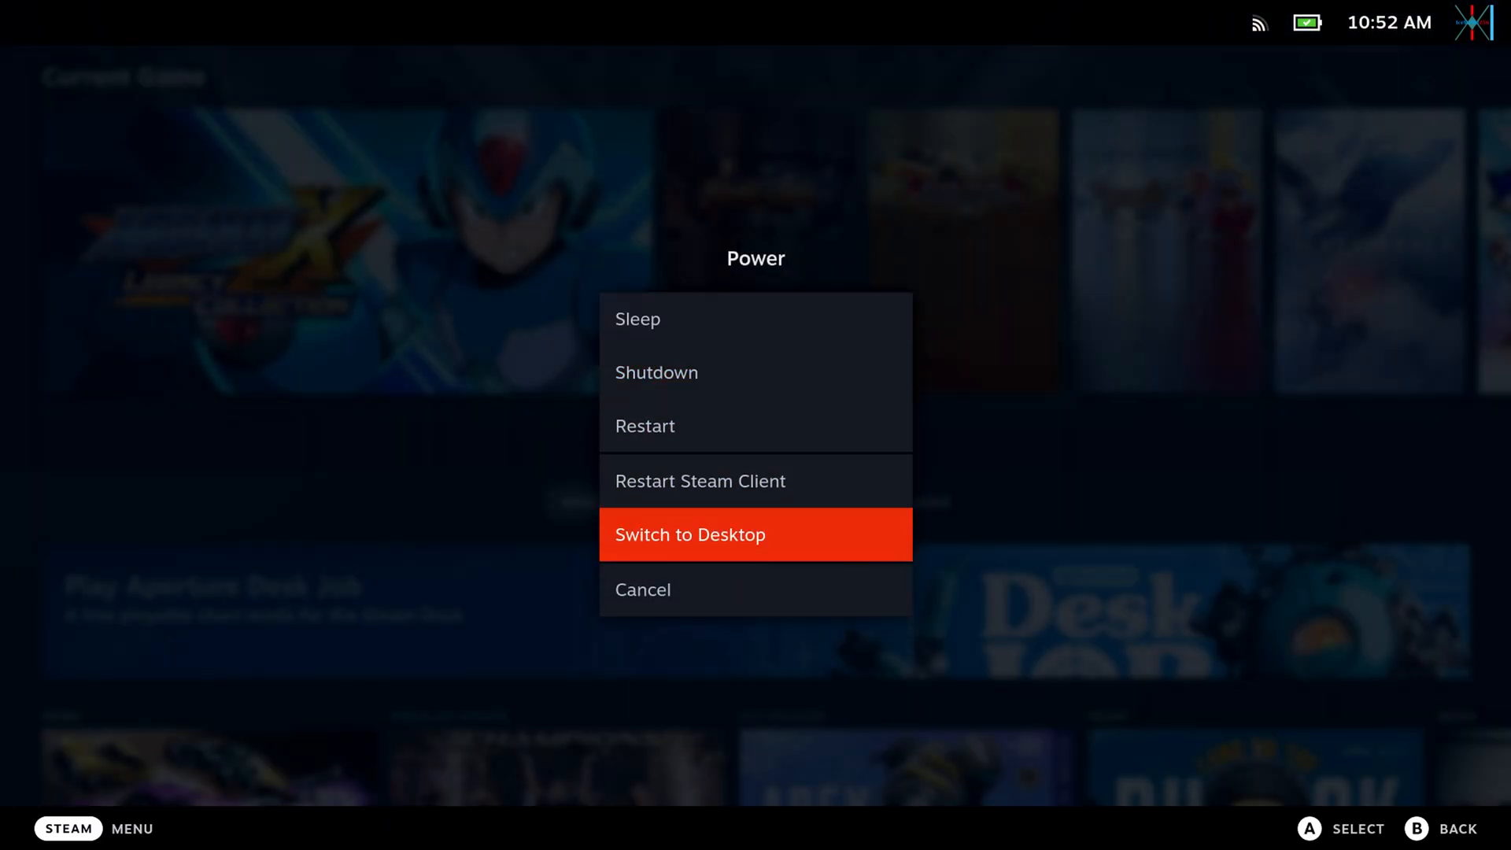
key(Return)
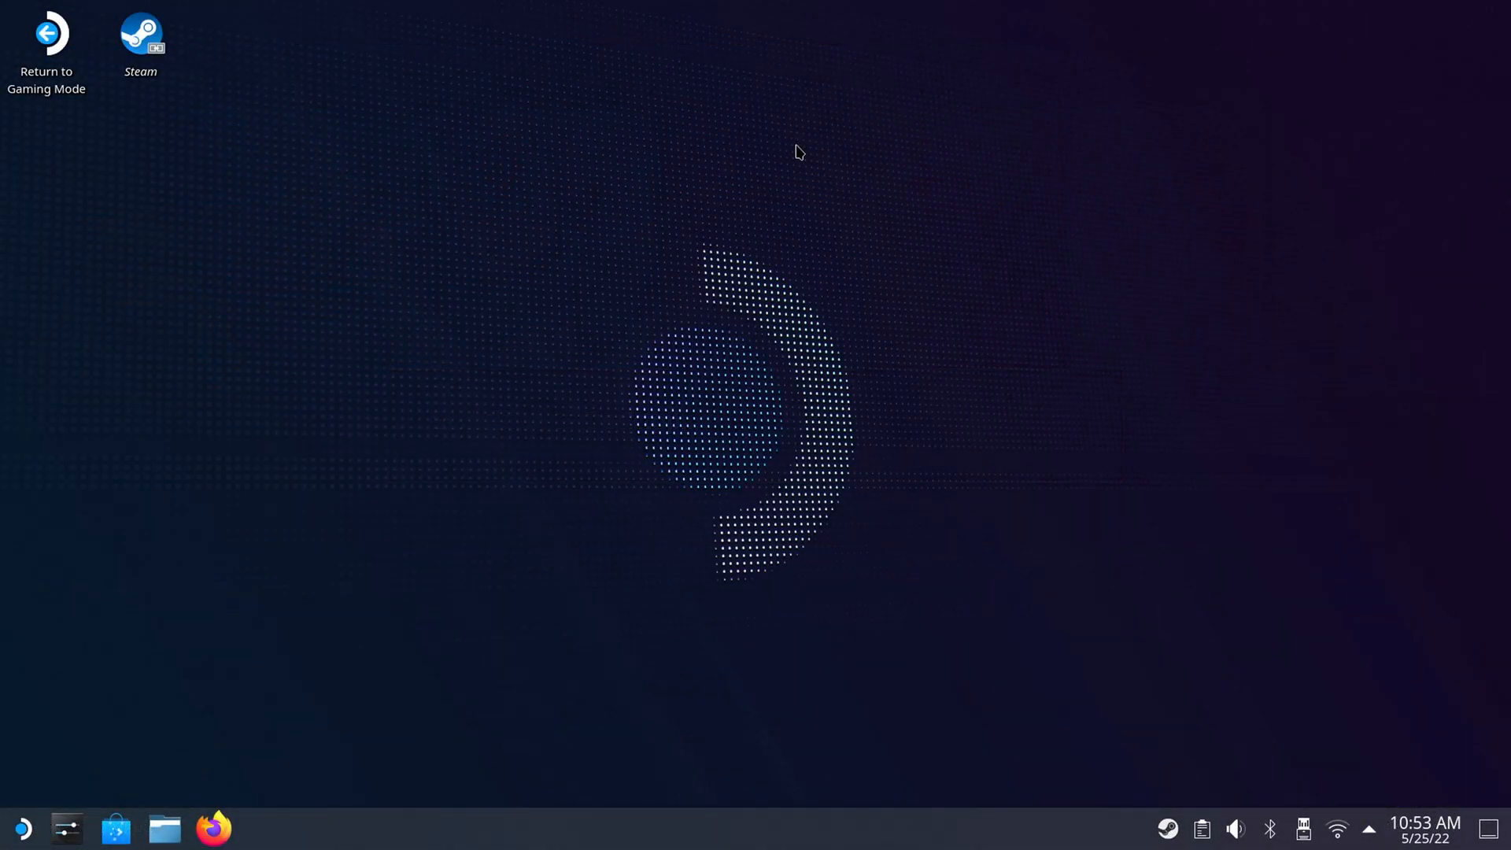
Open the password change form for the deck user account in System Settings, and close System Settings.
click(79, 833)
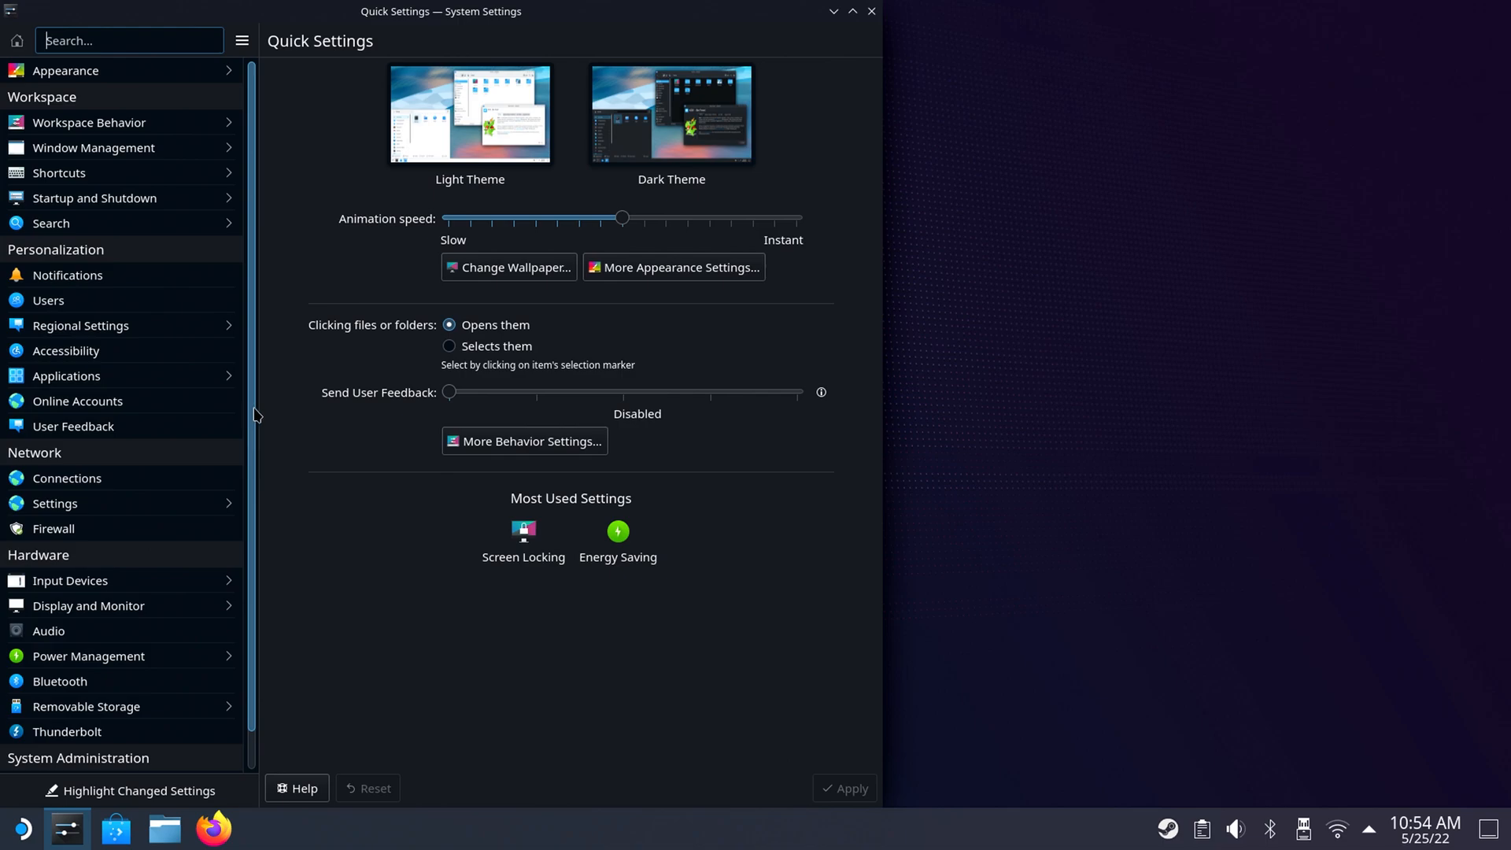
click(168, 302)
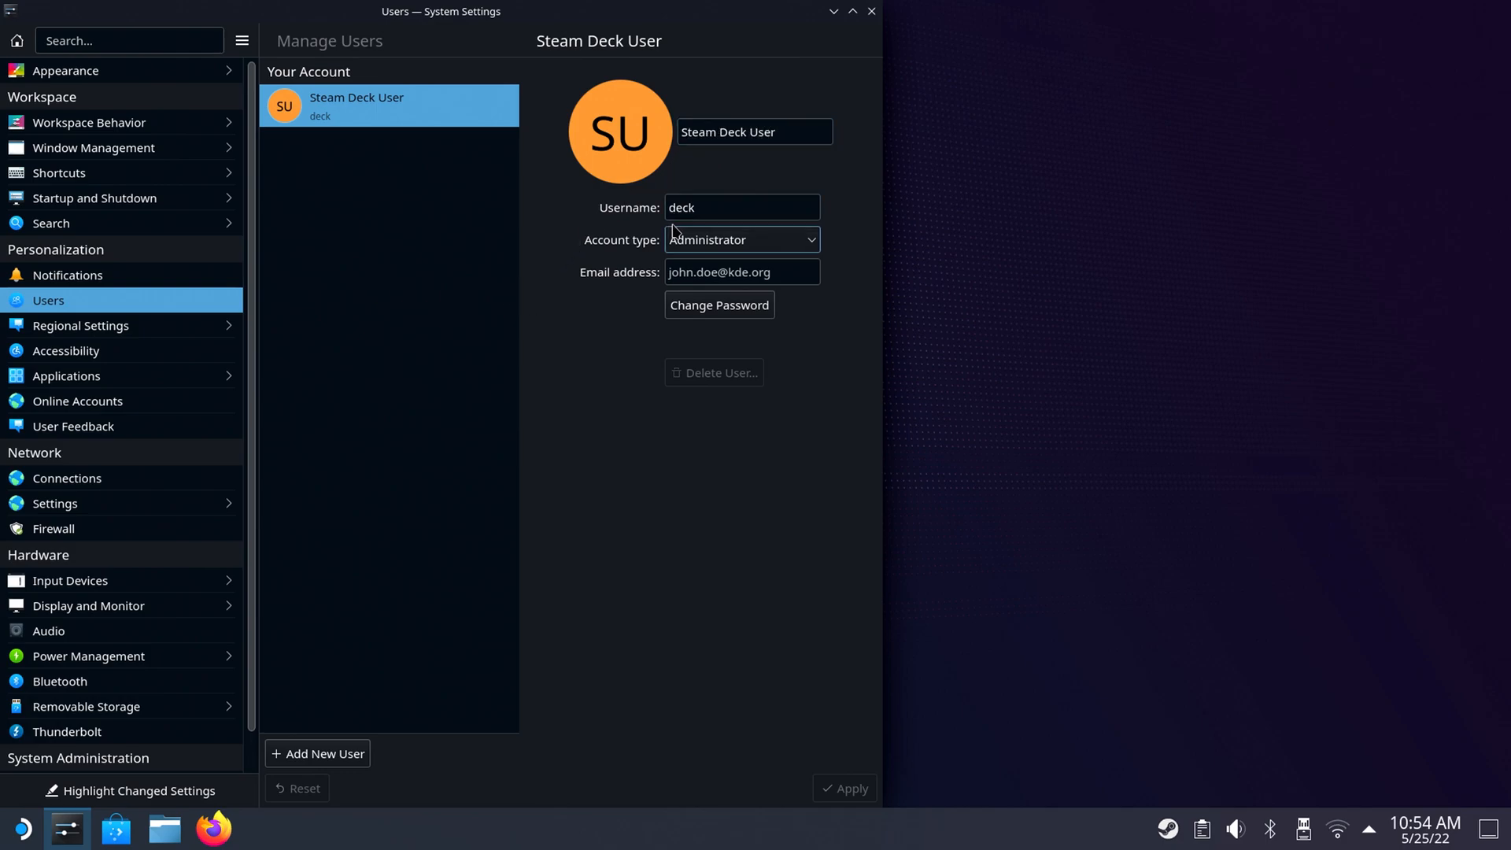
click(696, 311)
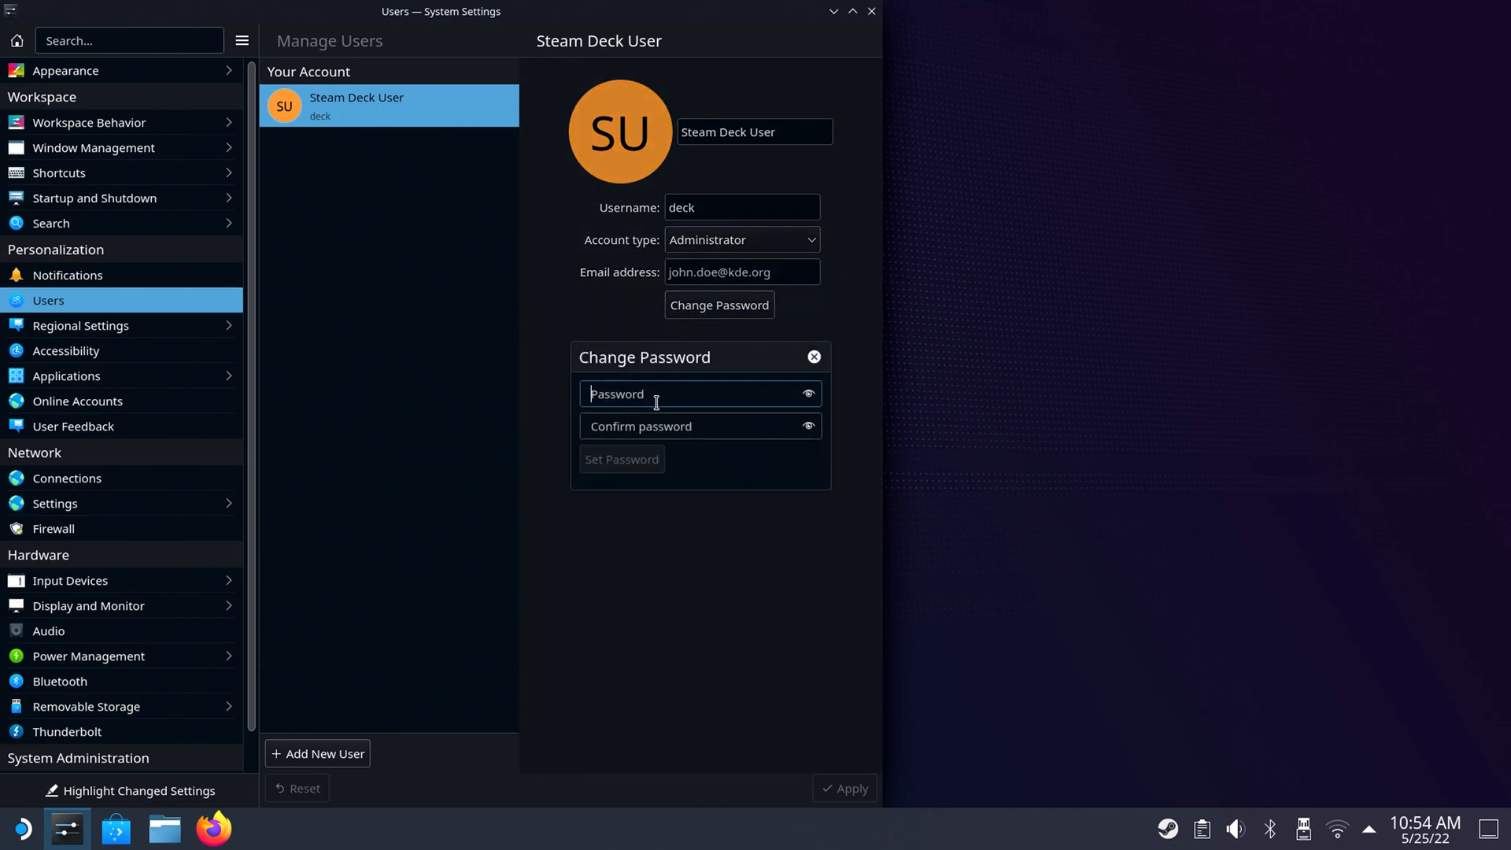
key(super+x)
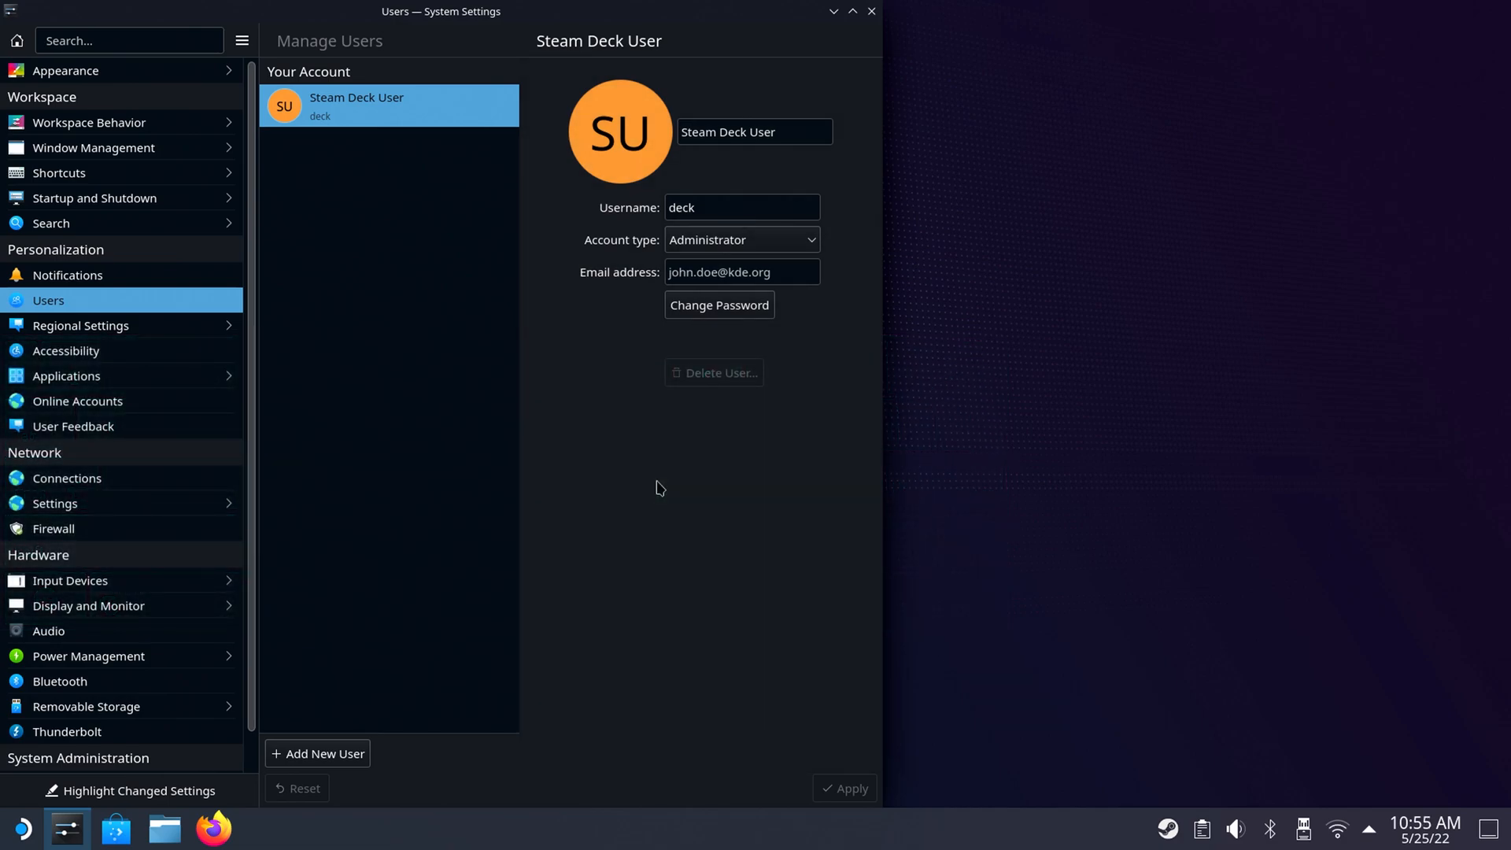
click(872, 12)
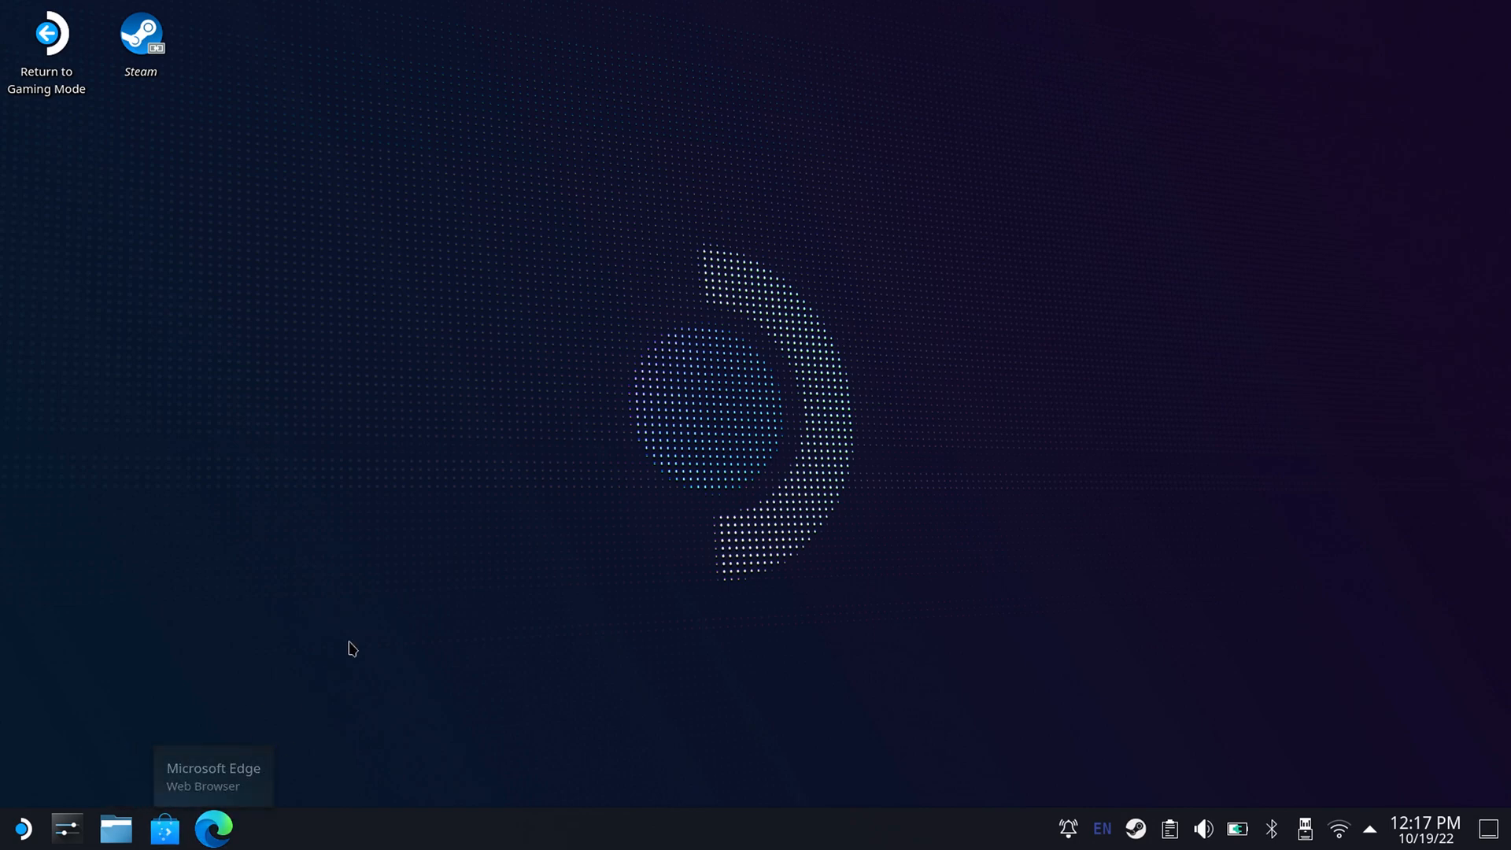
Launch Microsoft Edge and search the web for "decky loader".
click(214, 828)
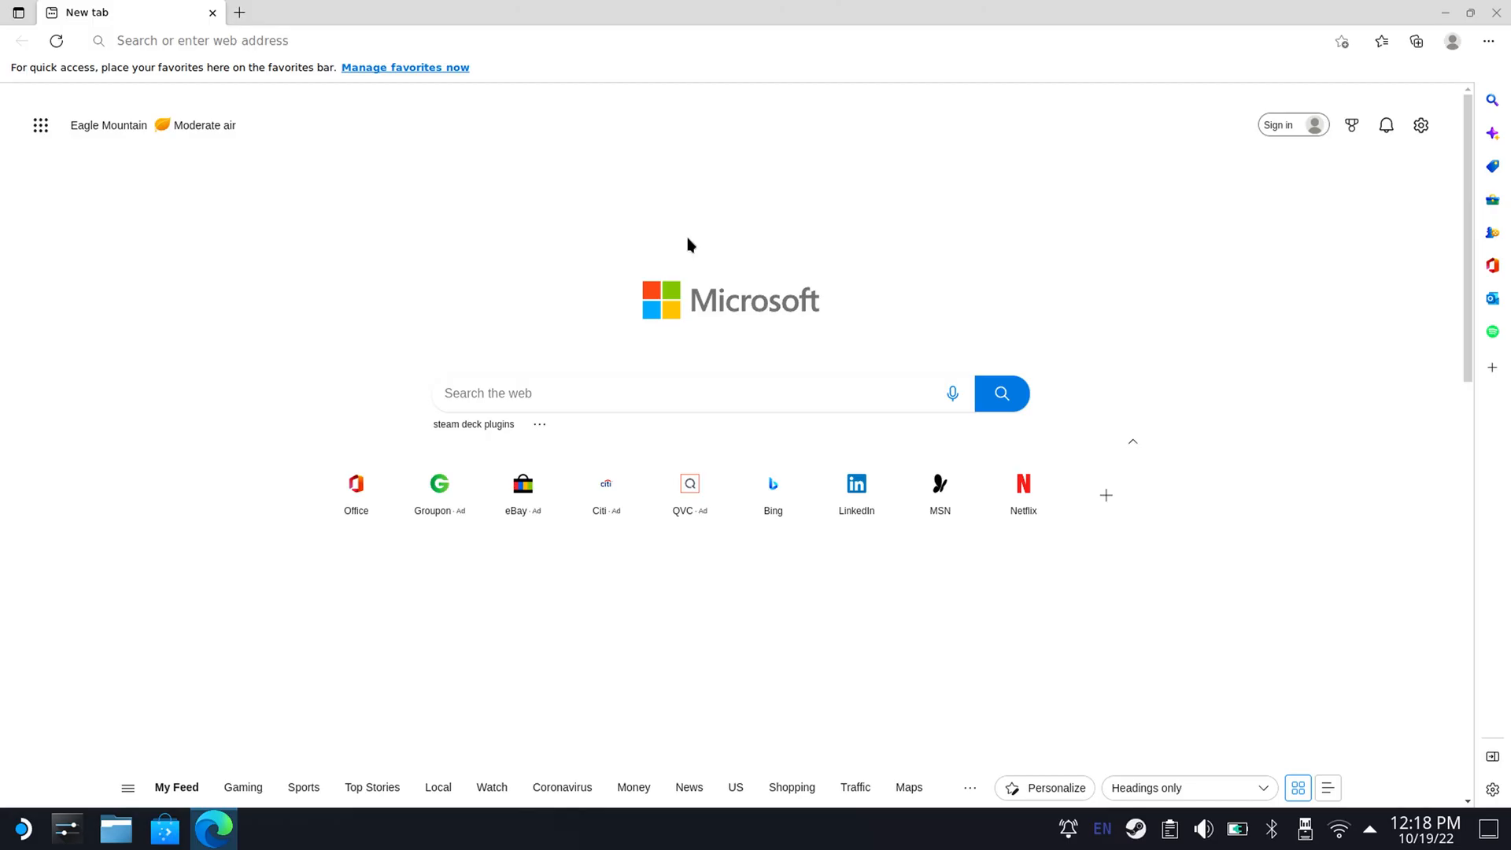
click(671, 40)
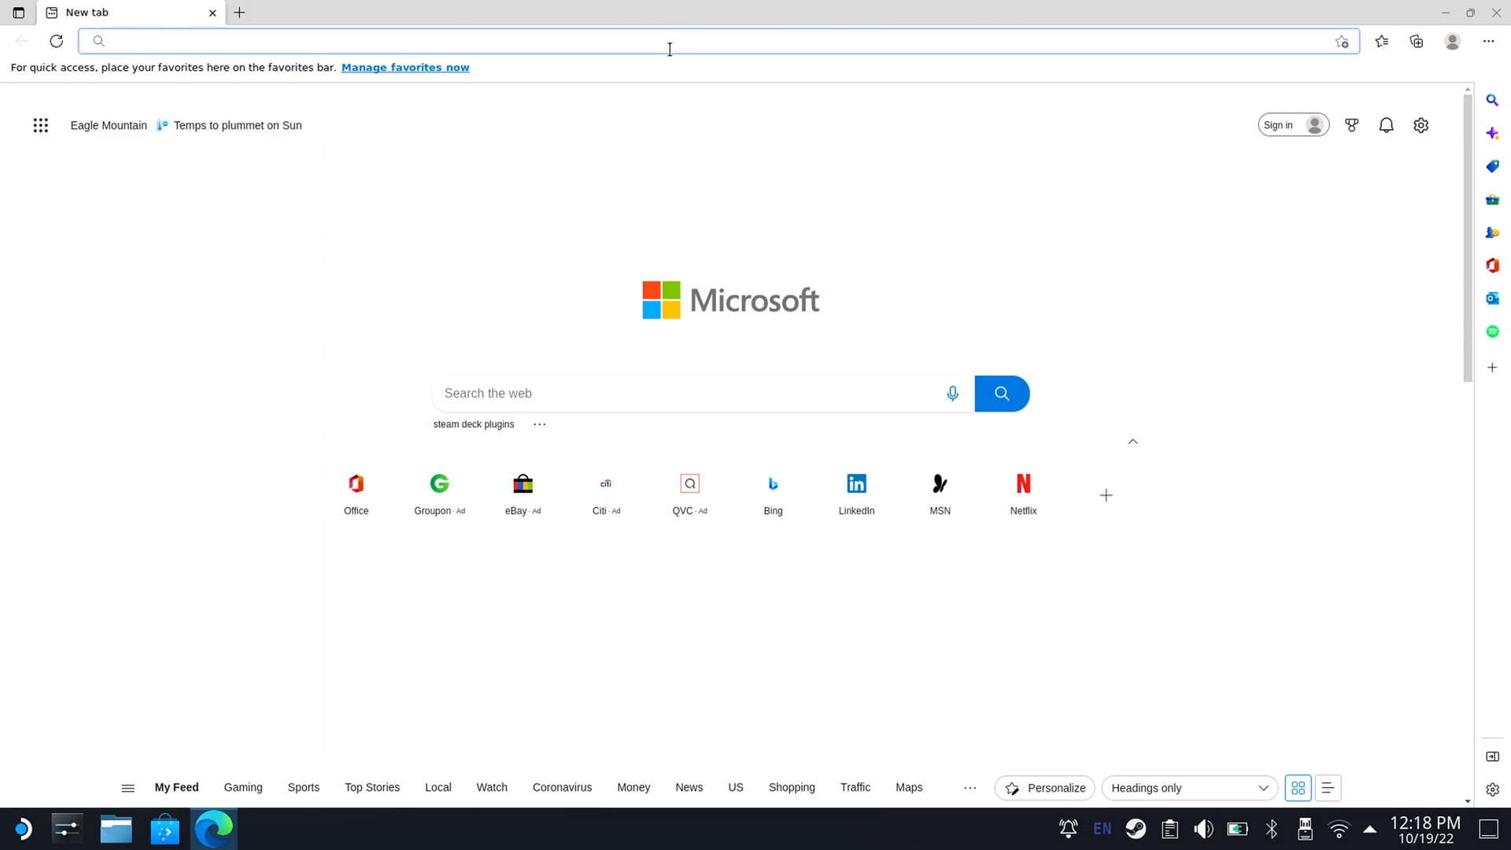
key(super+x)
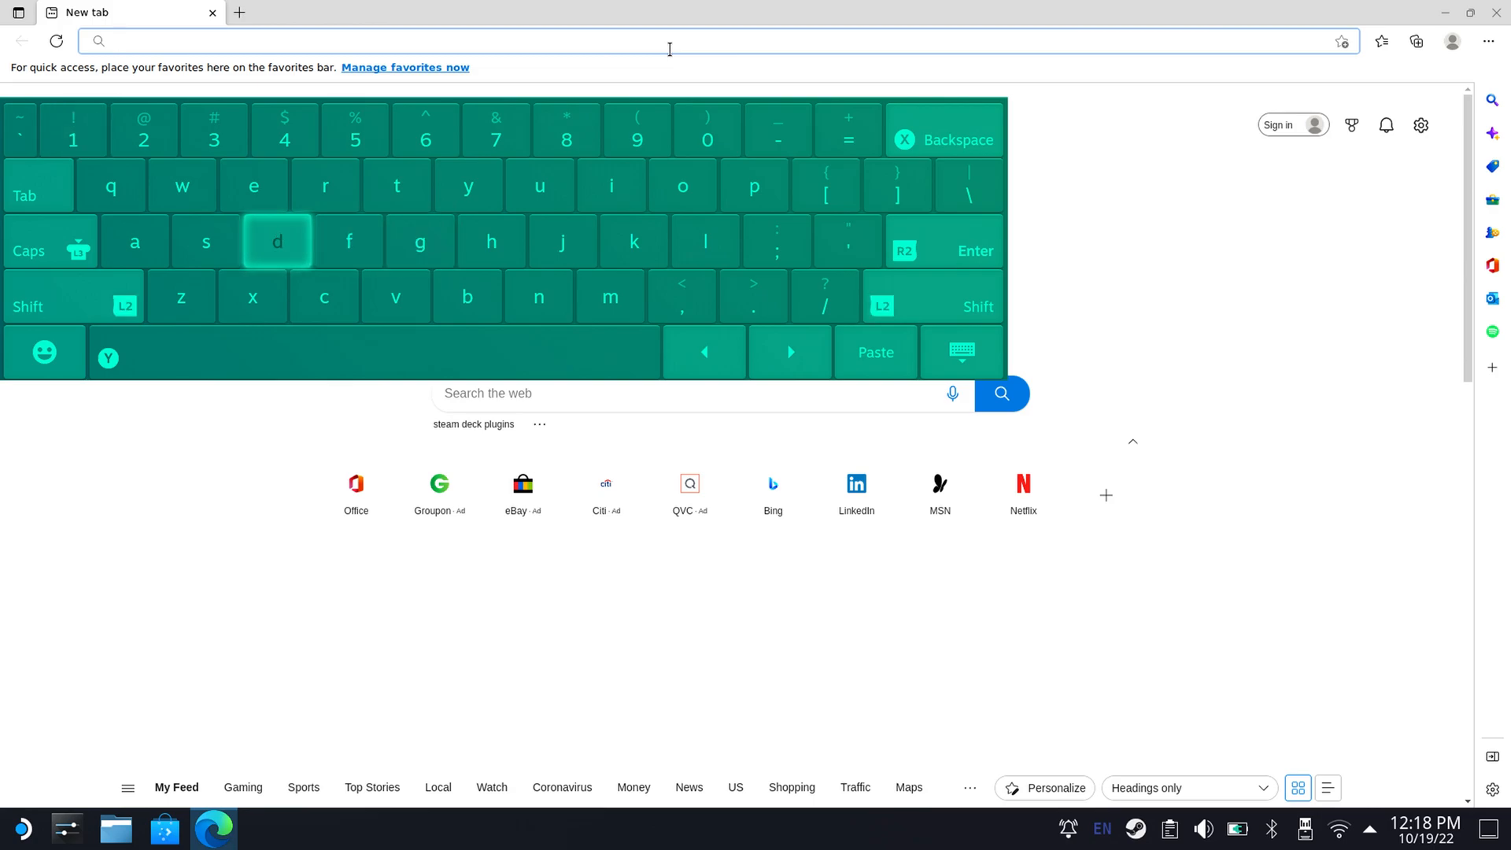
text(deck)
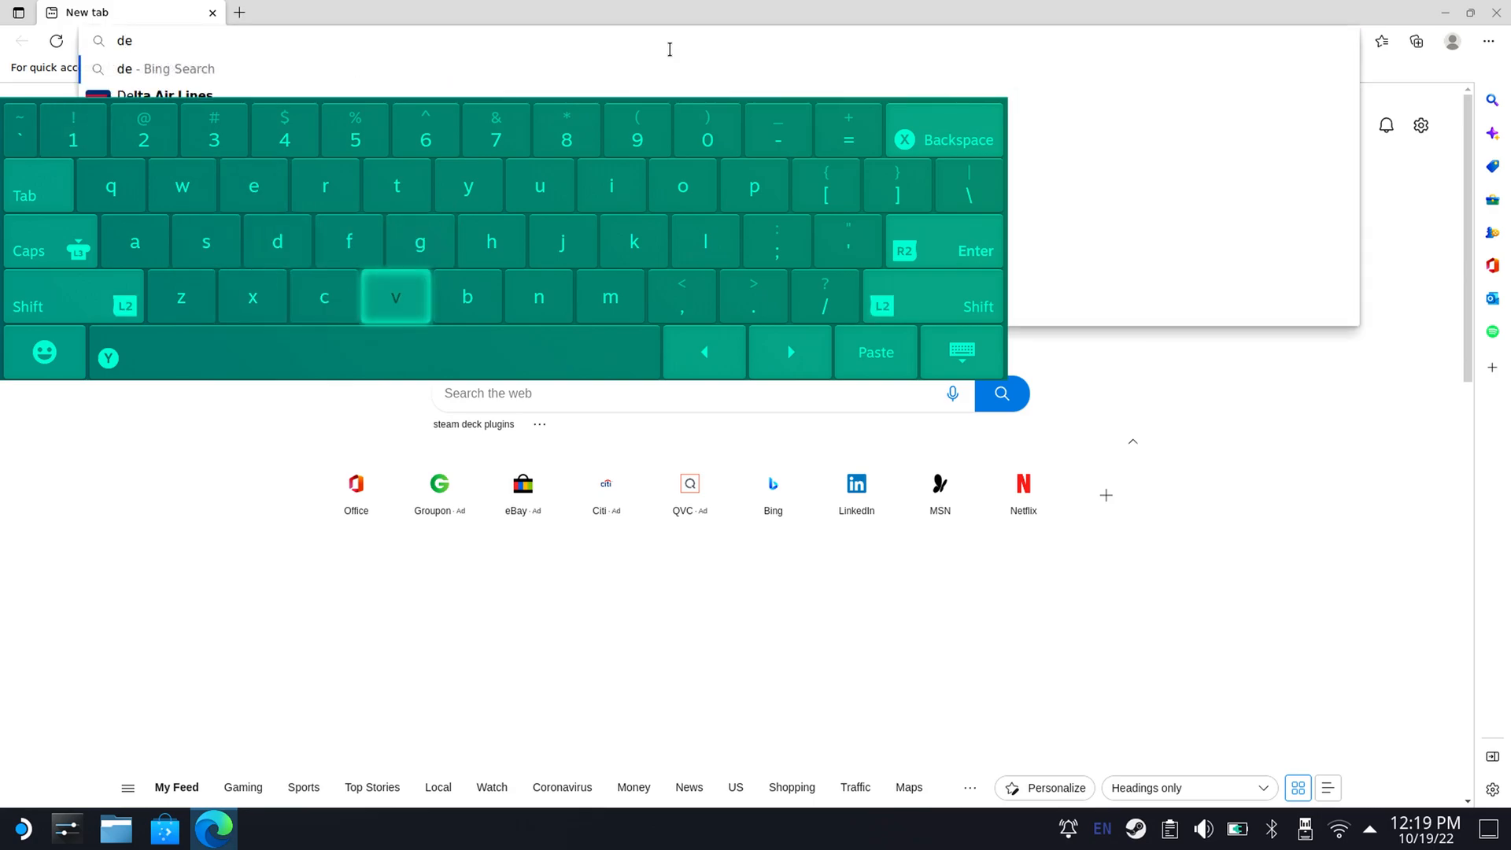
text(y )
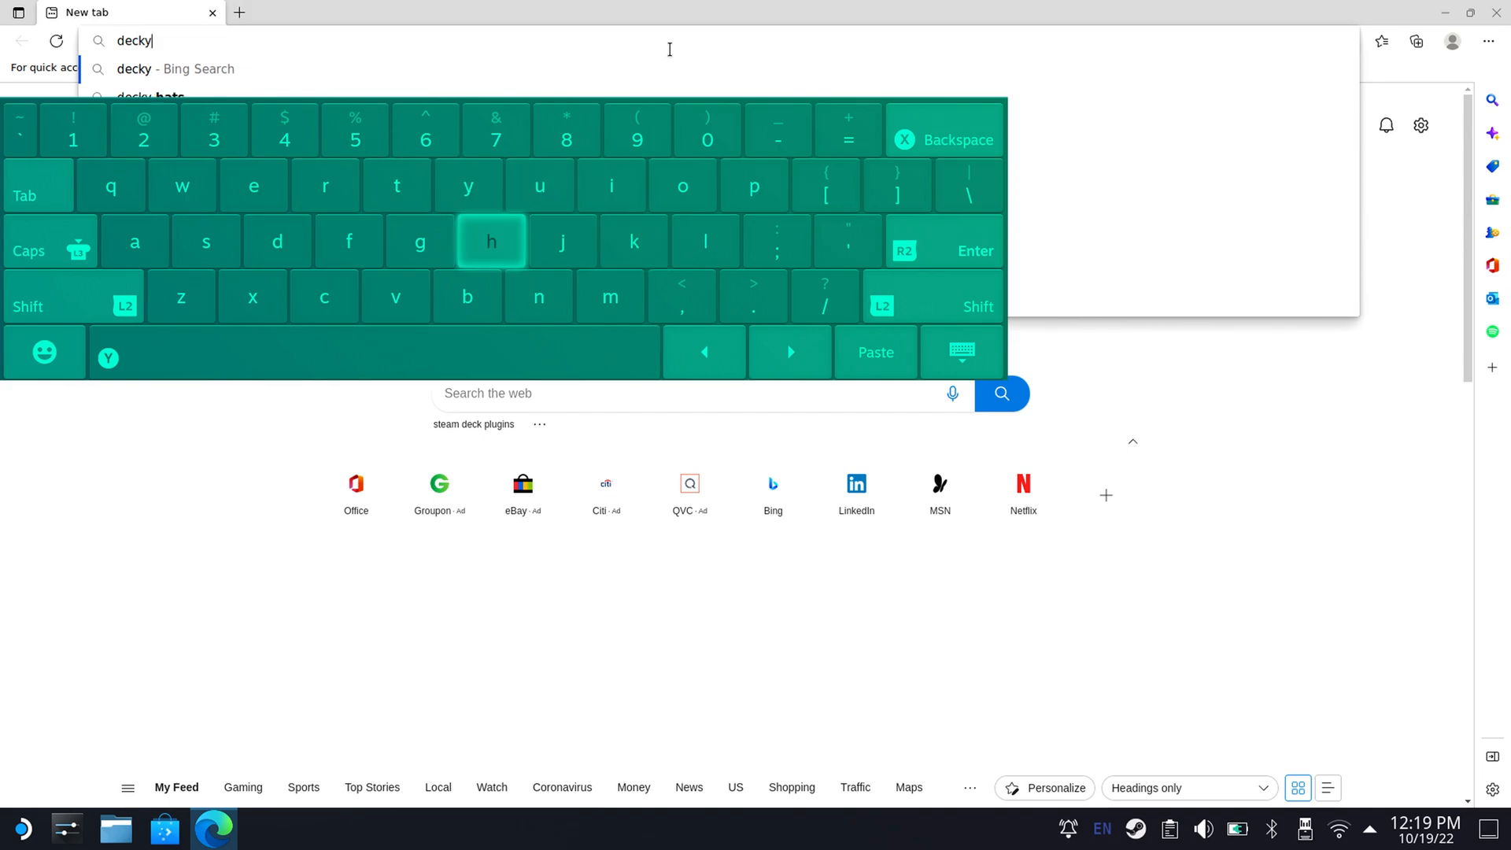
text(lo)
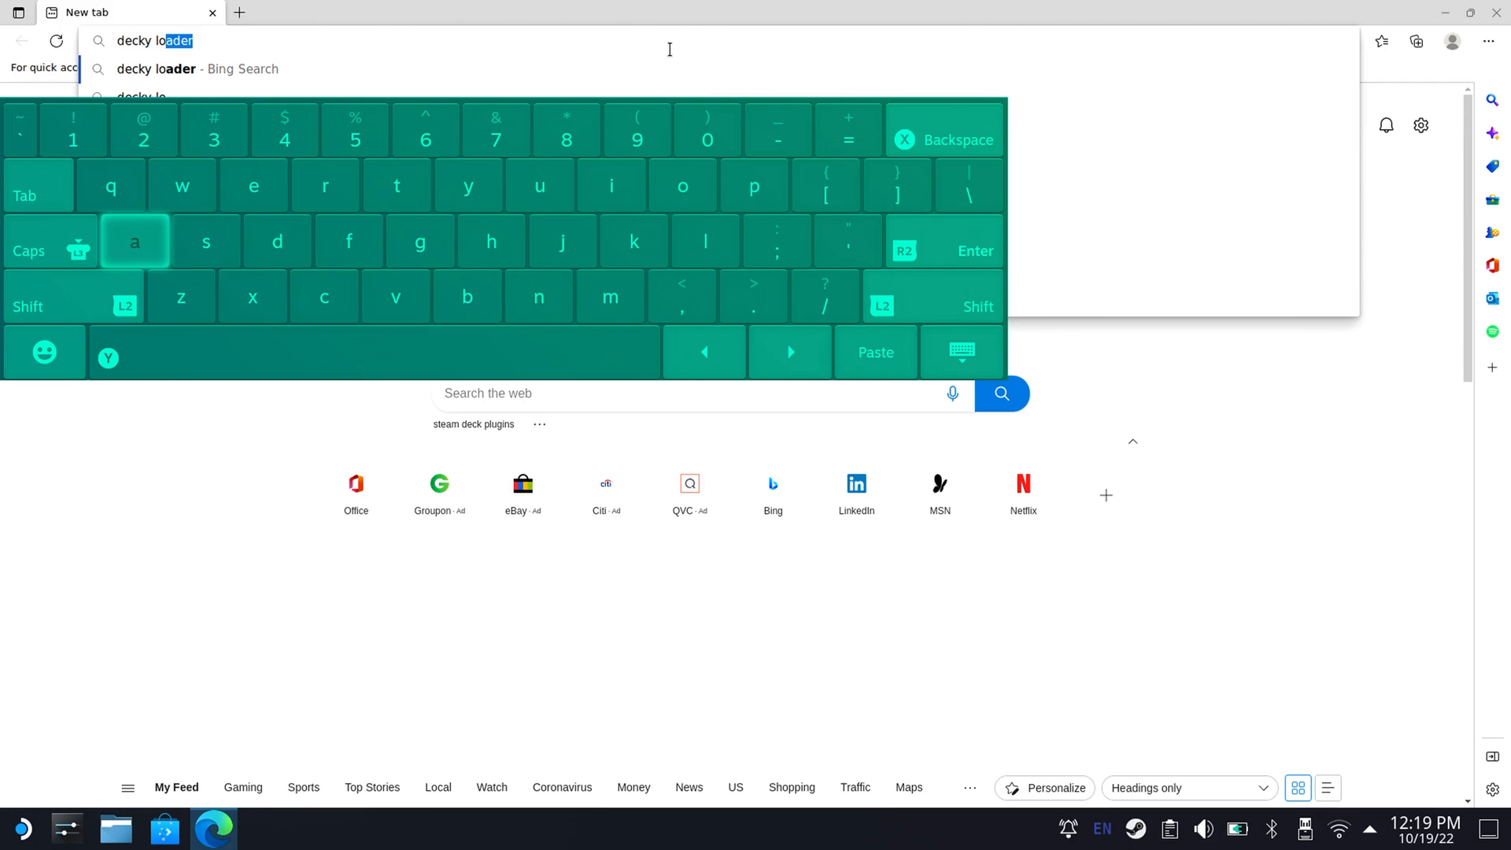
text(ader)
key(Return)
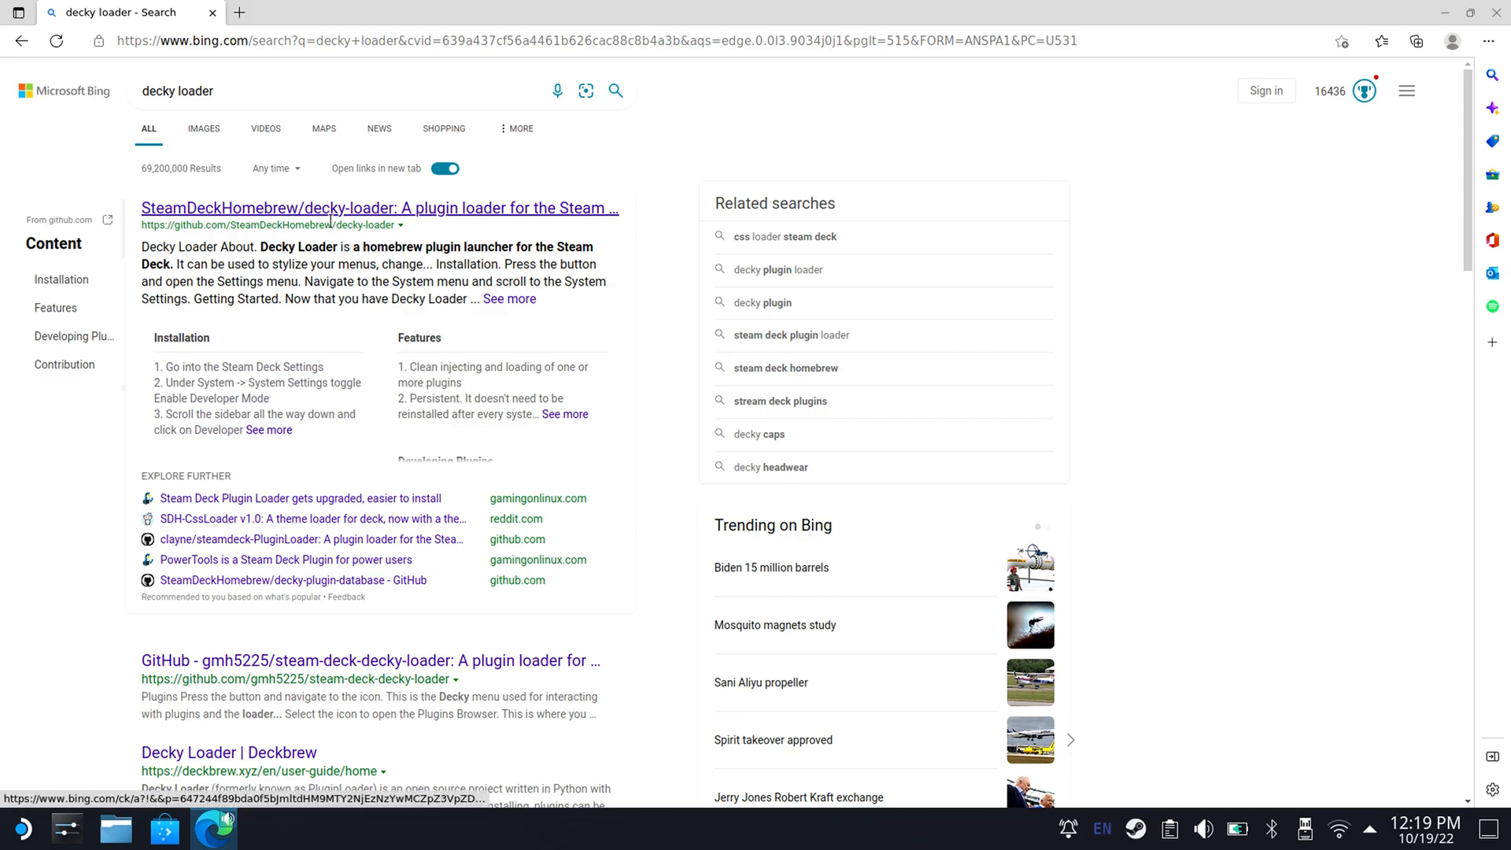
Open the SteamDeckHomebrew/decky-loader GitHub page and copy the Latest Release install command from its README.
click(401, 210)
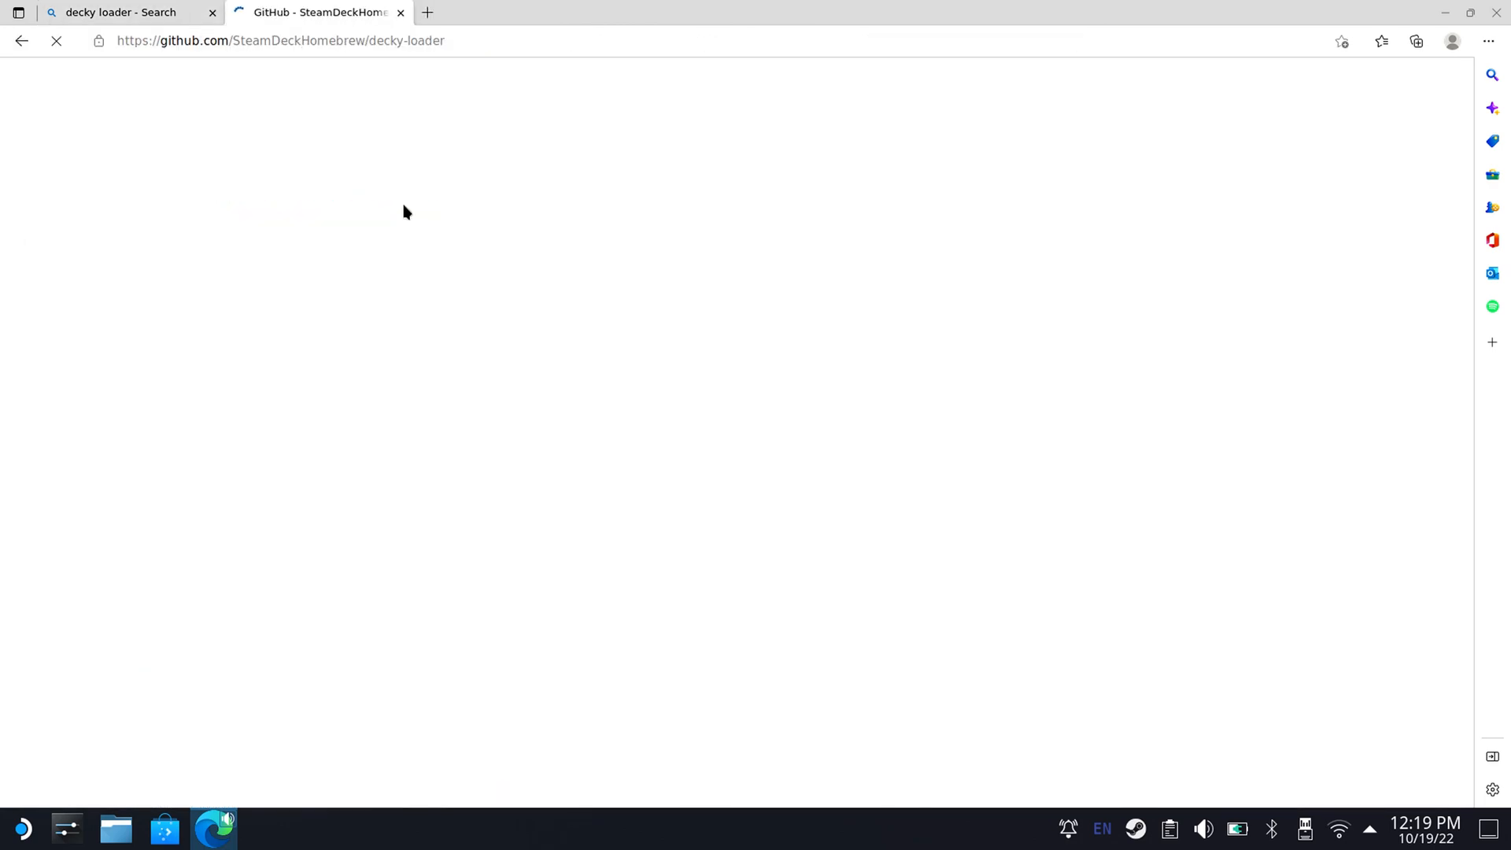
click(213, 13)
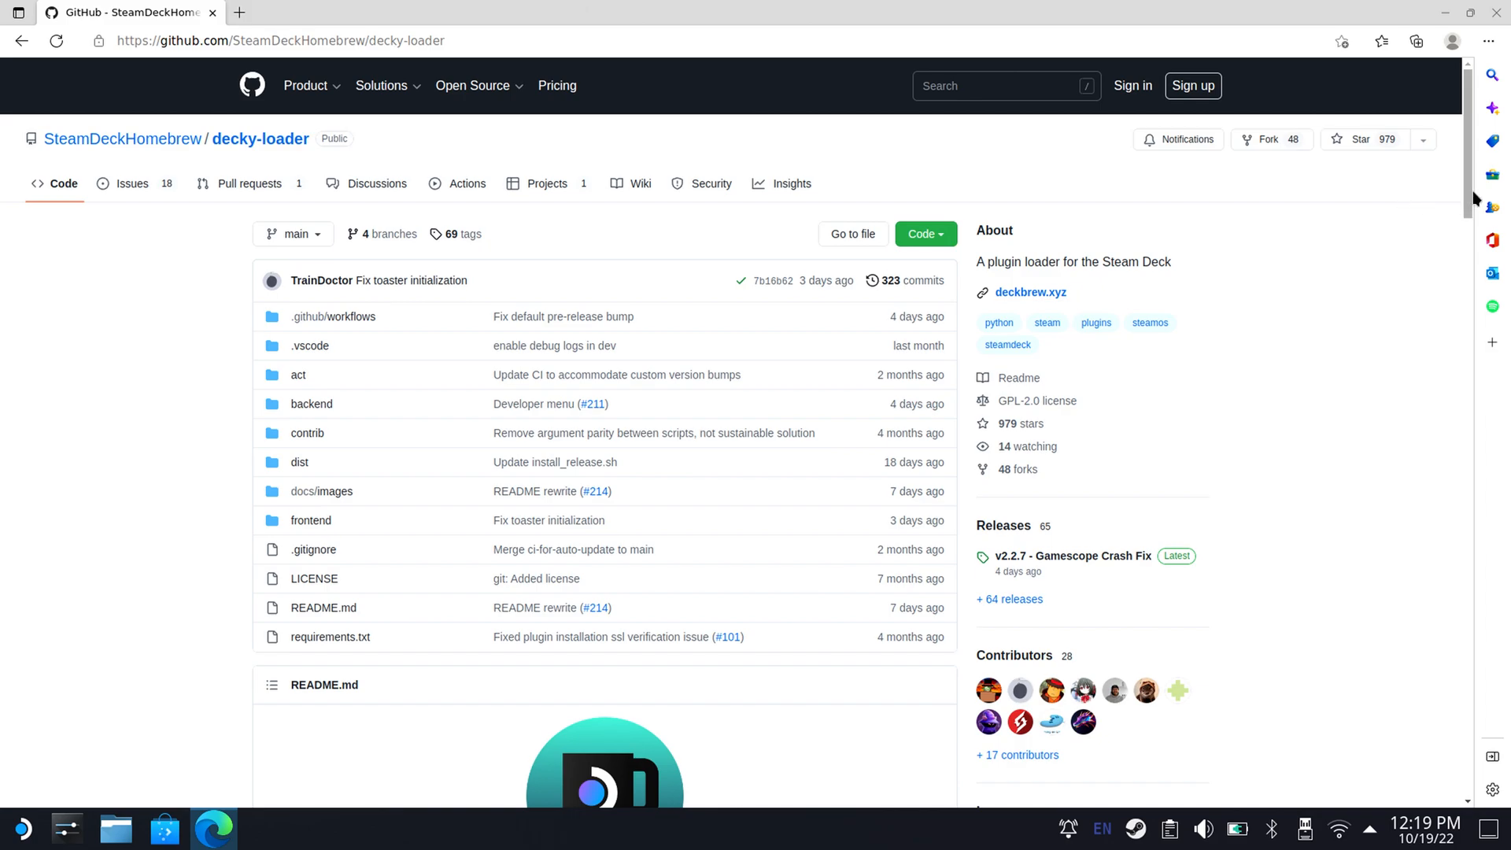
drag(1467, 197, 1451, 553)
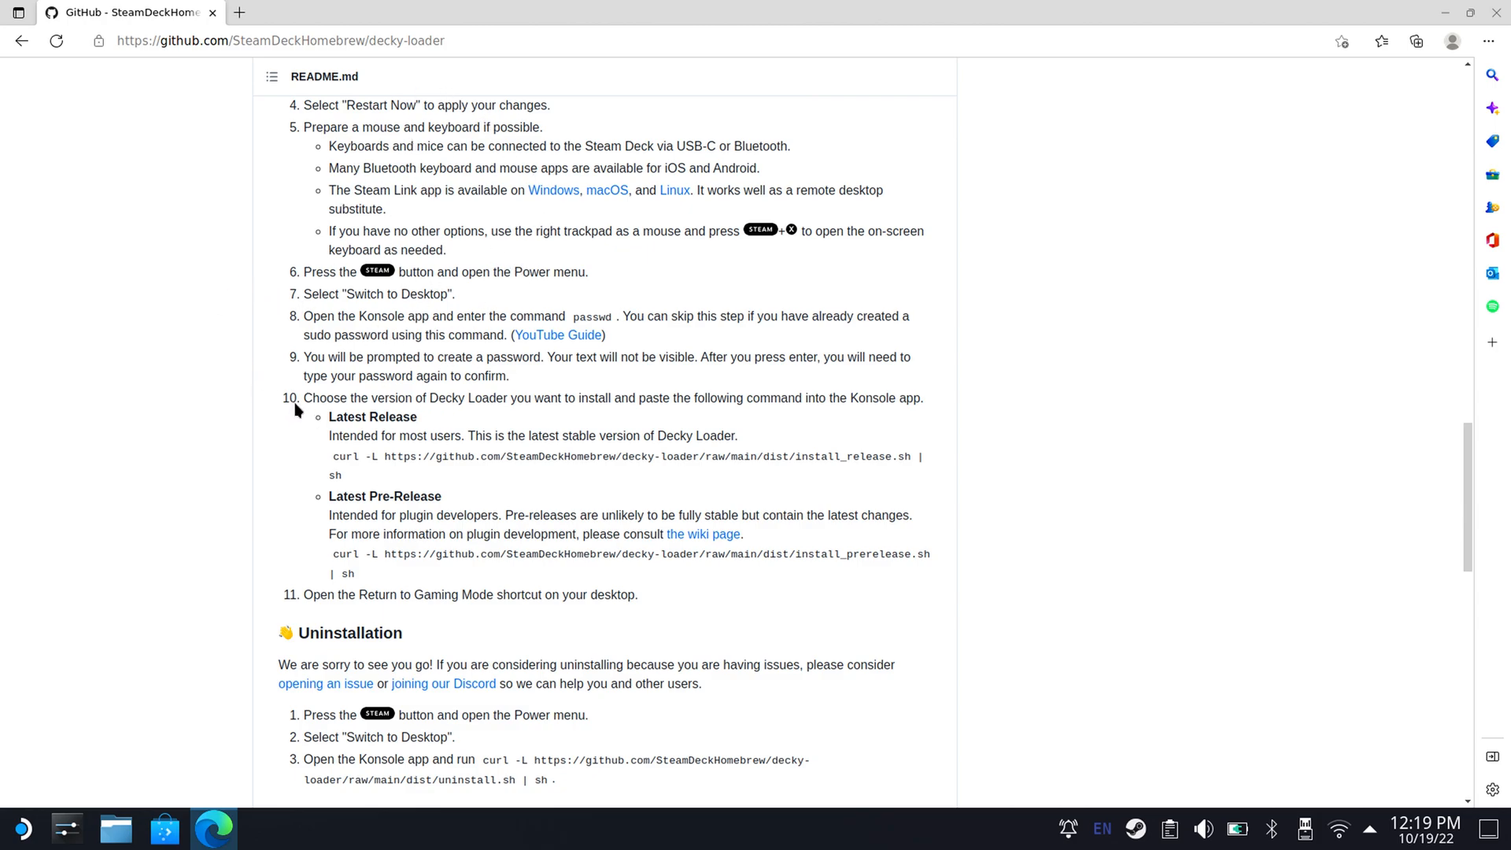
drag(335, 456, 340, 475)
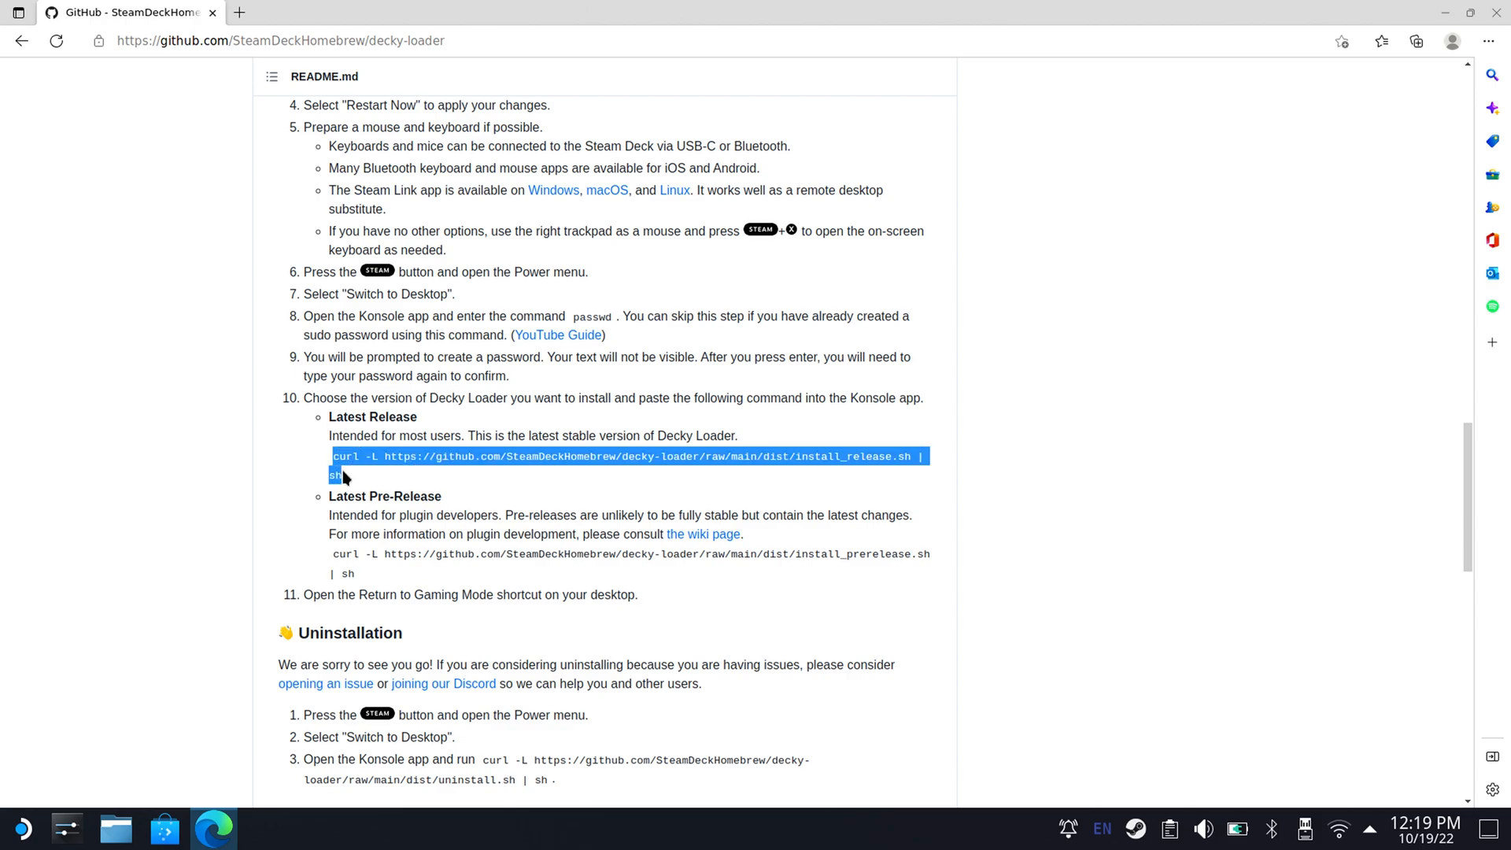
right_click(343, 474)
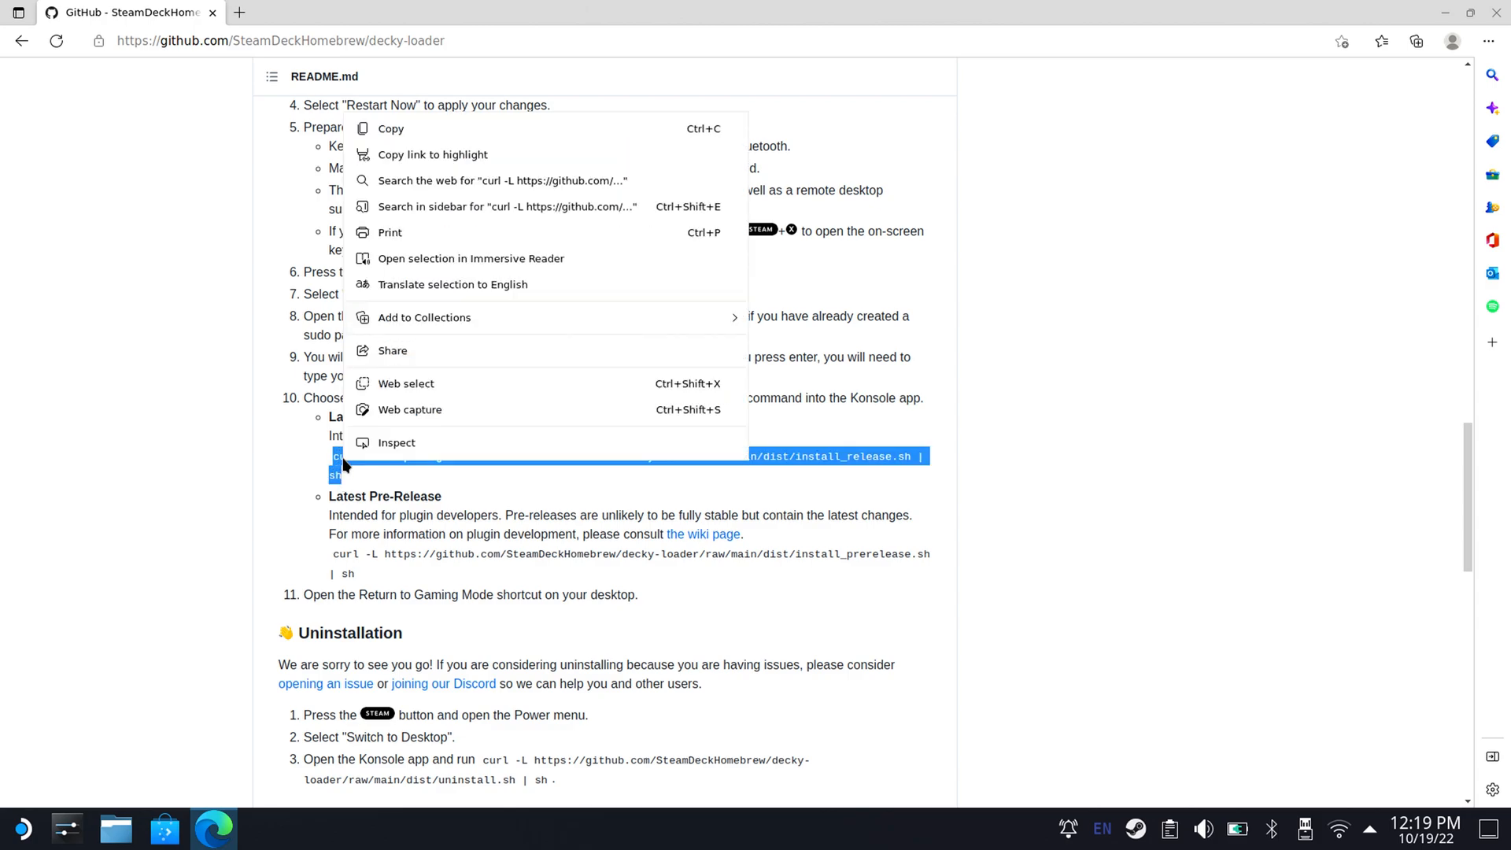
click(408, 135)
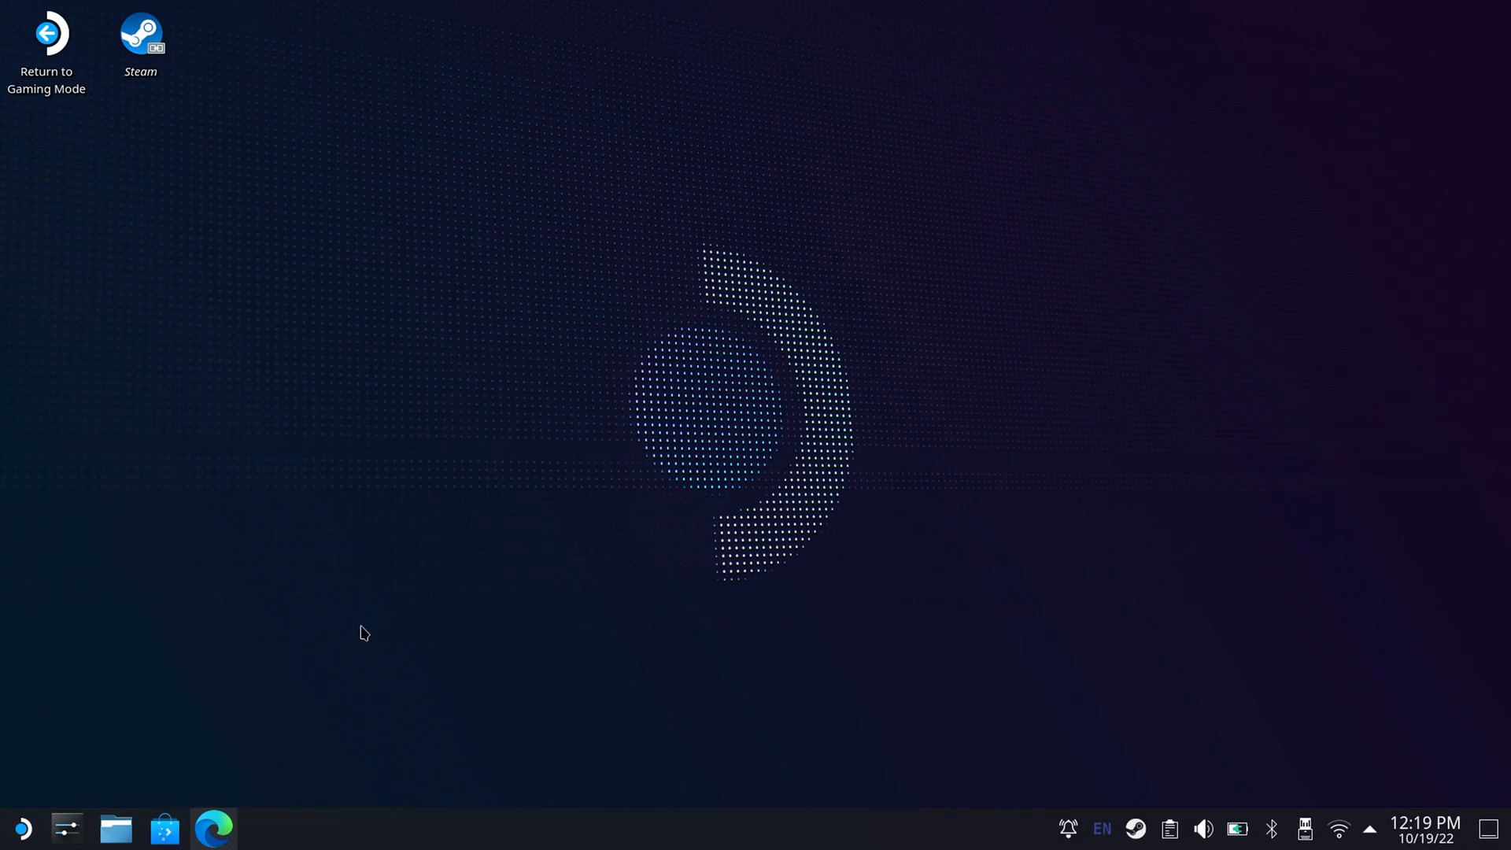
Launch Konsole and run the copied Decky Loader Latest Release install command.
click(24, 830)
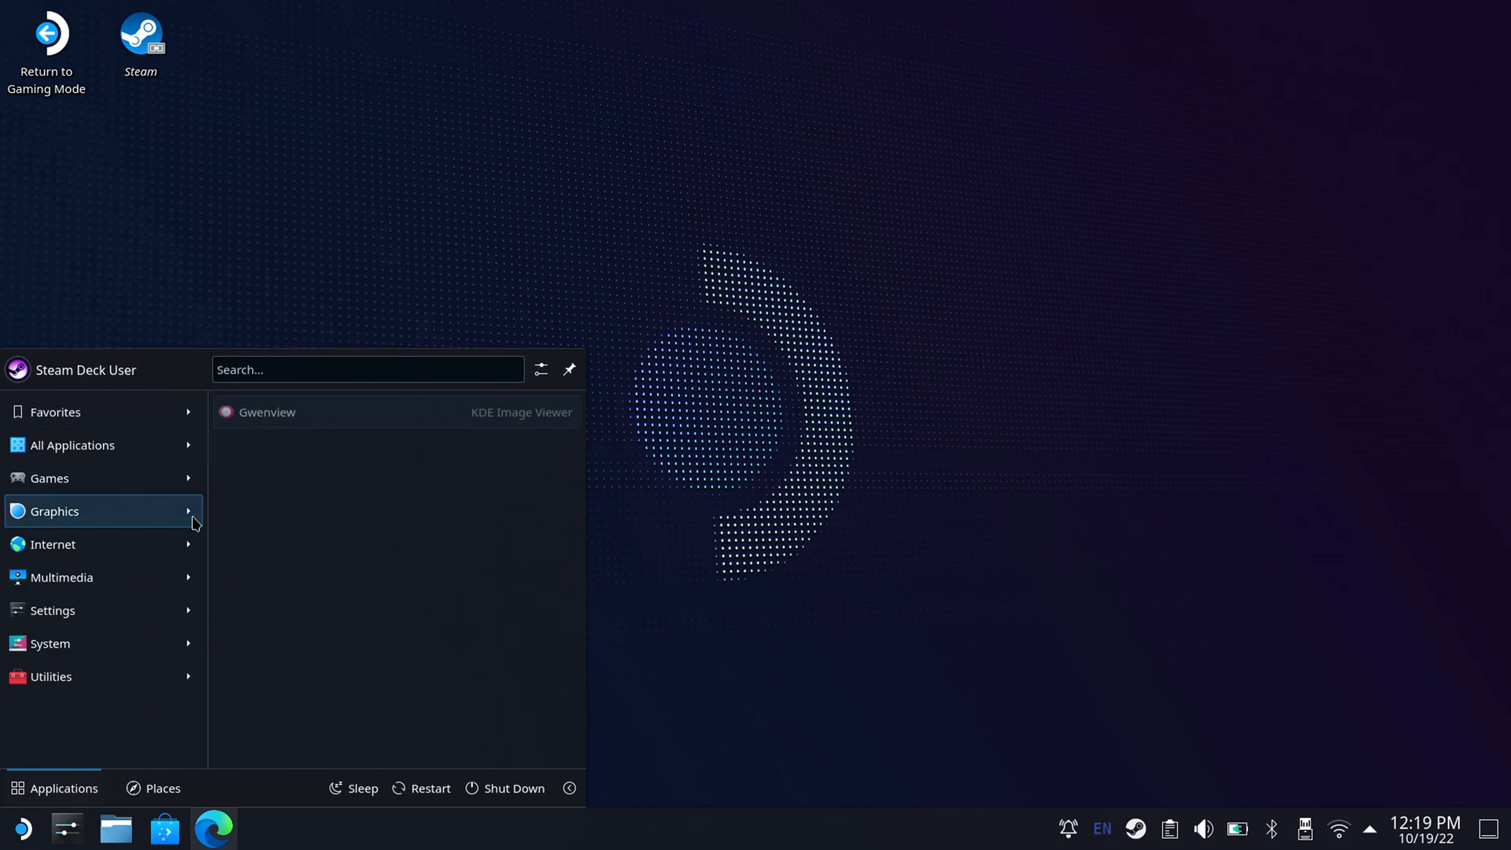
mouse_move(161, 651)
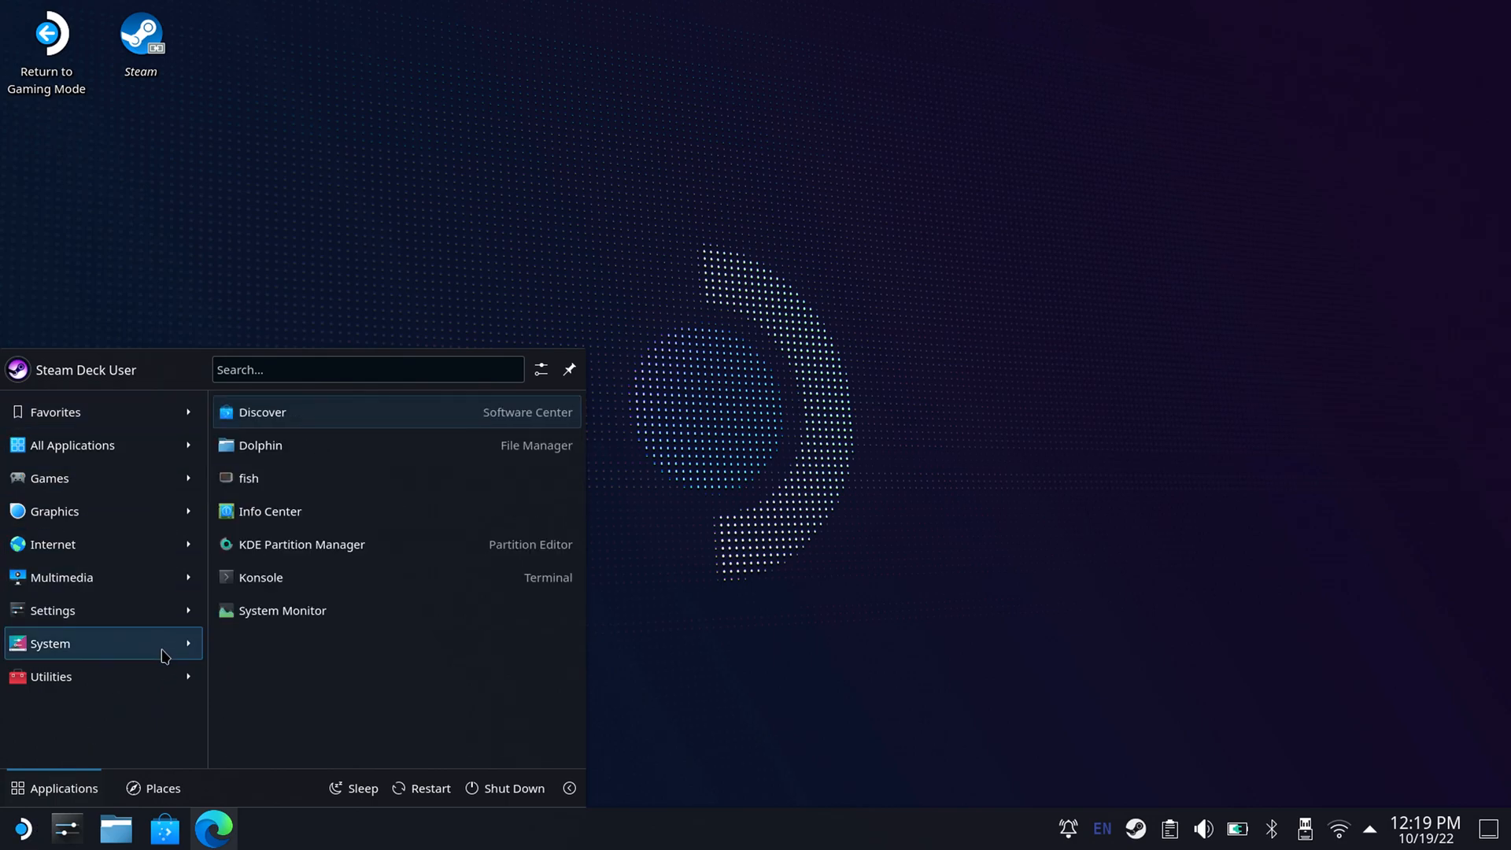
click(268, 586)
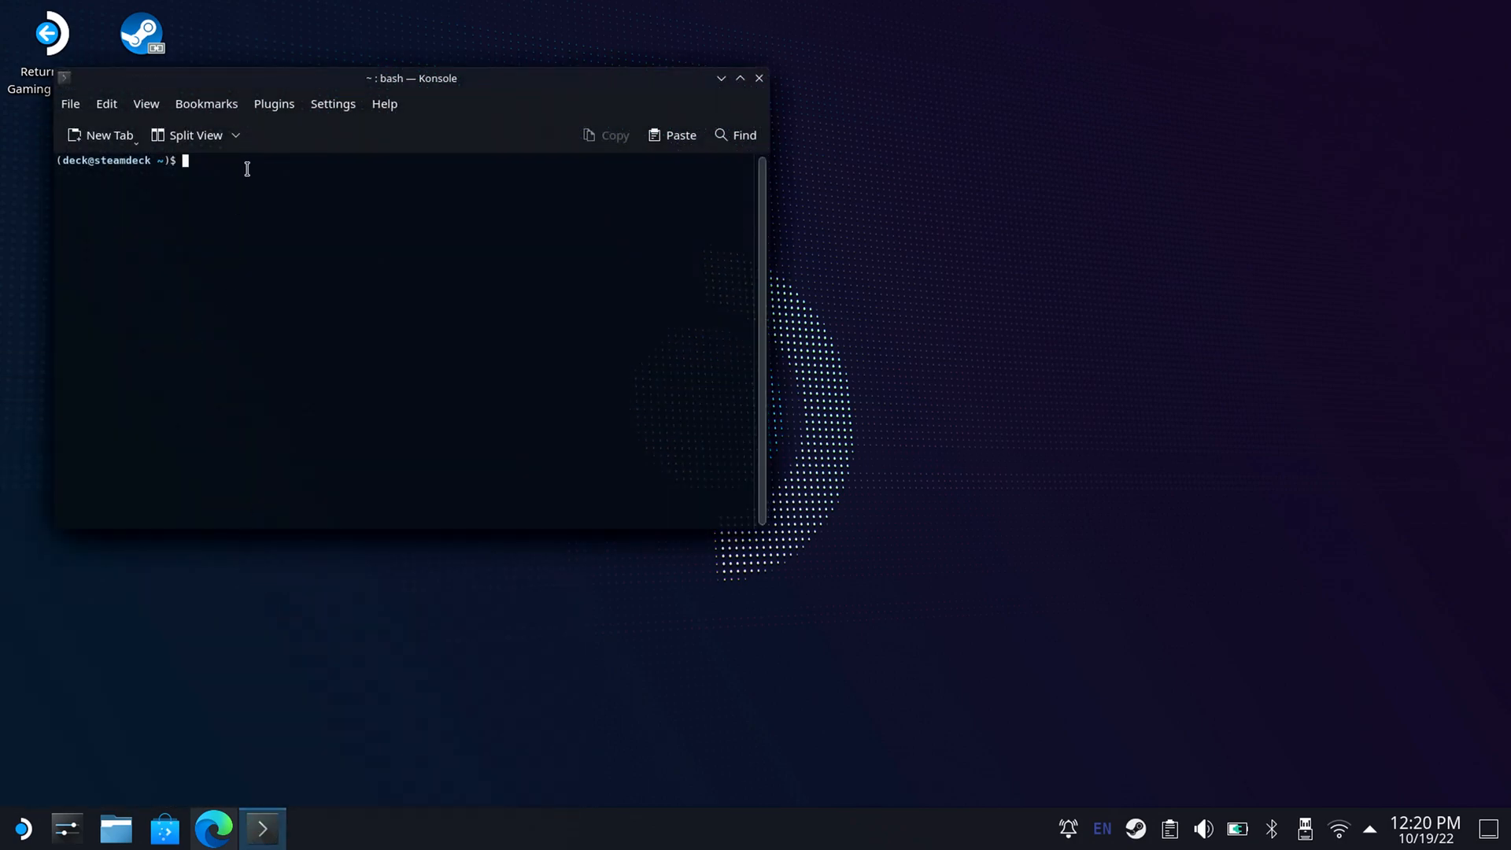
click(675, 136)
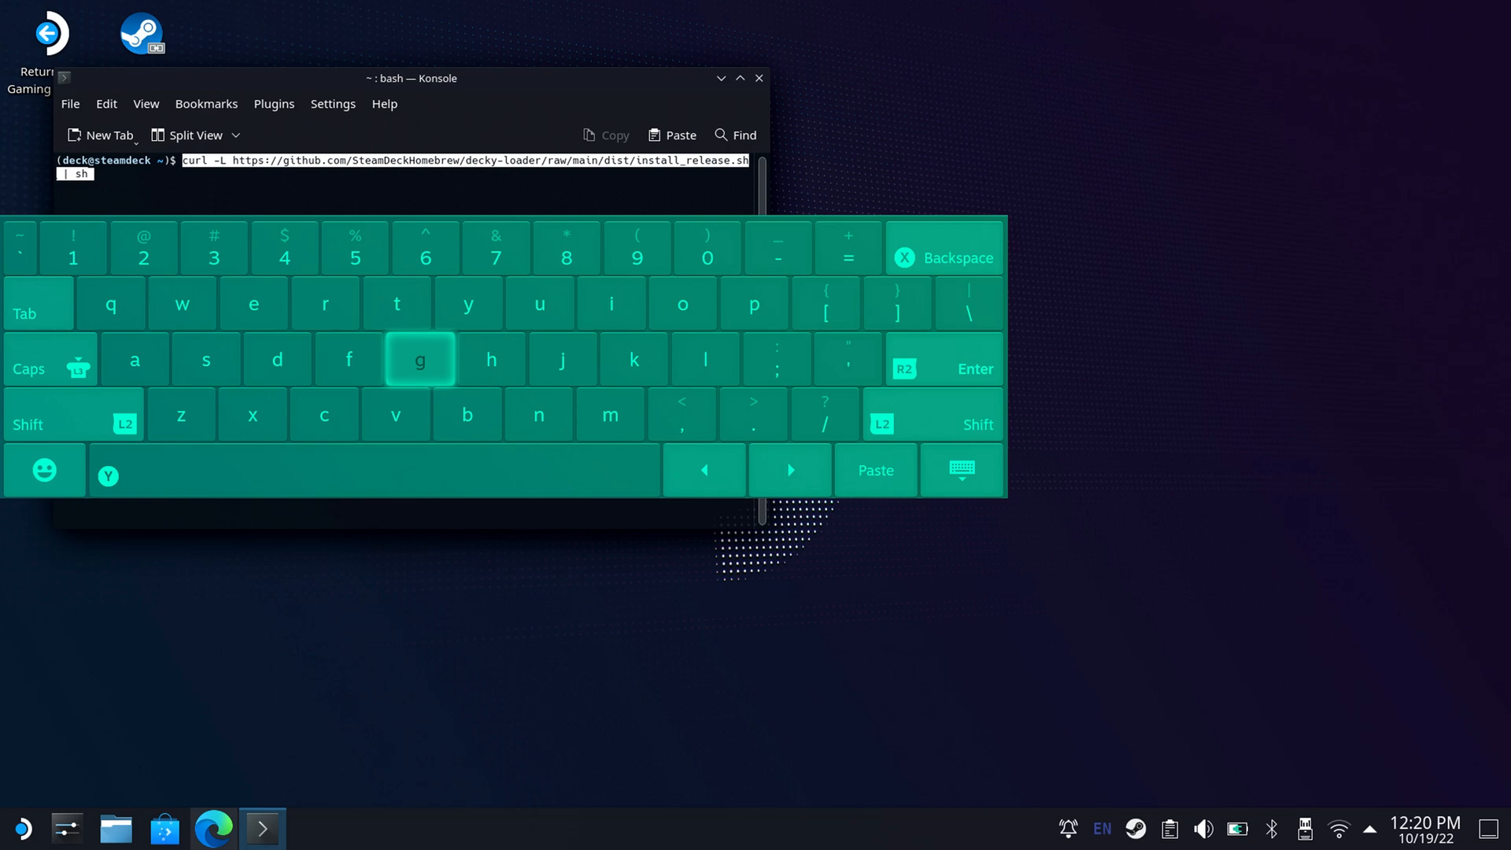
key(Return)
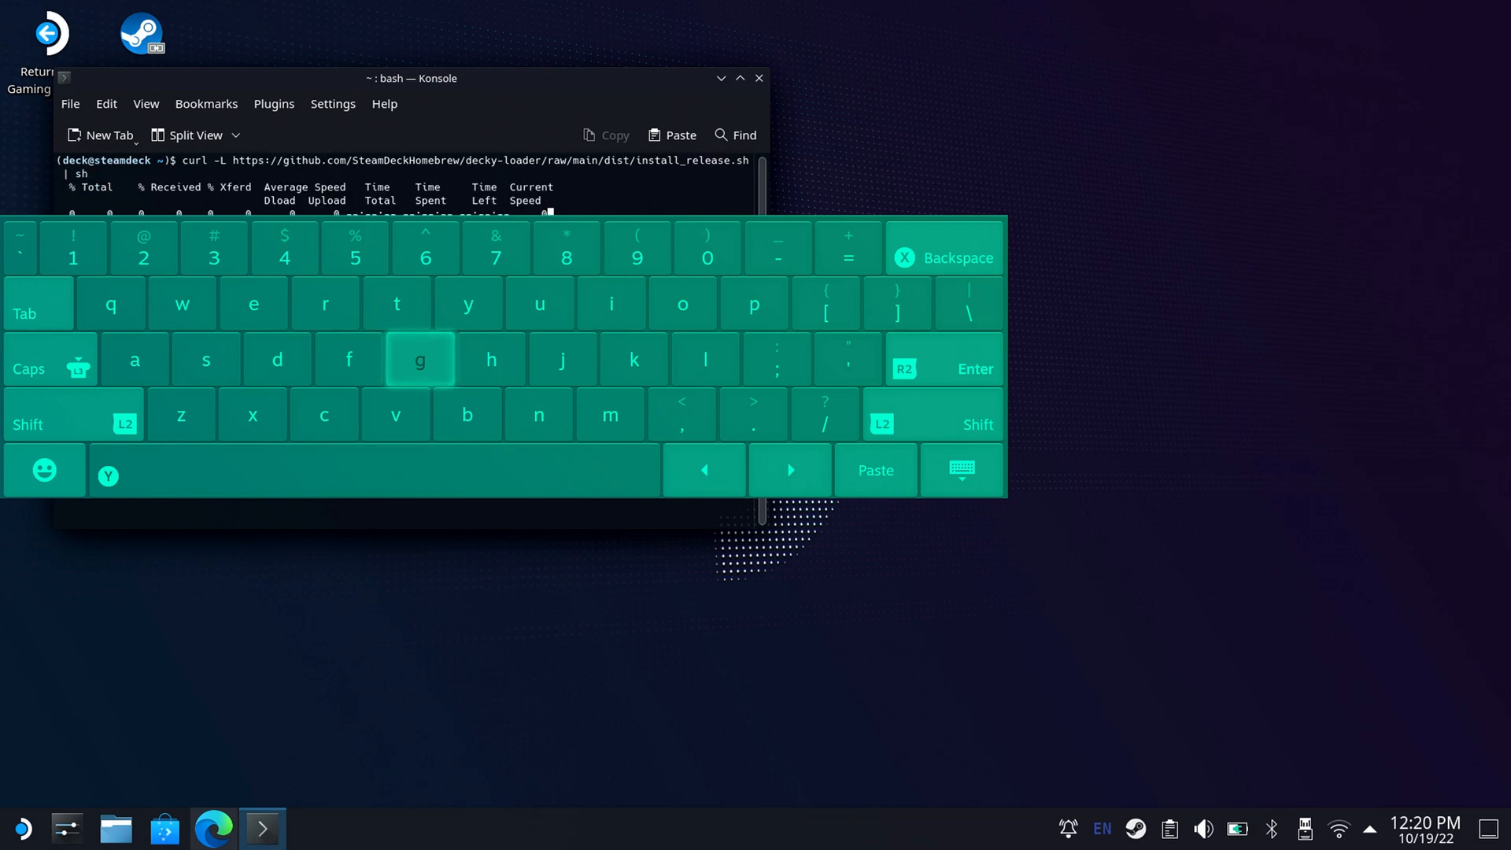
Enter the sudo password for the deck account to authorize the installation, and close Konsole.
key(Escape)
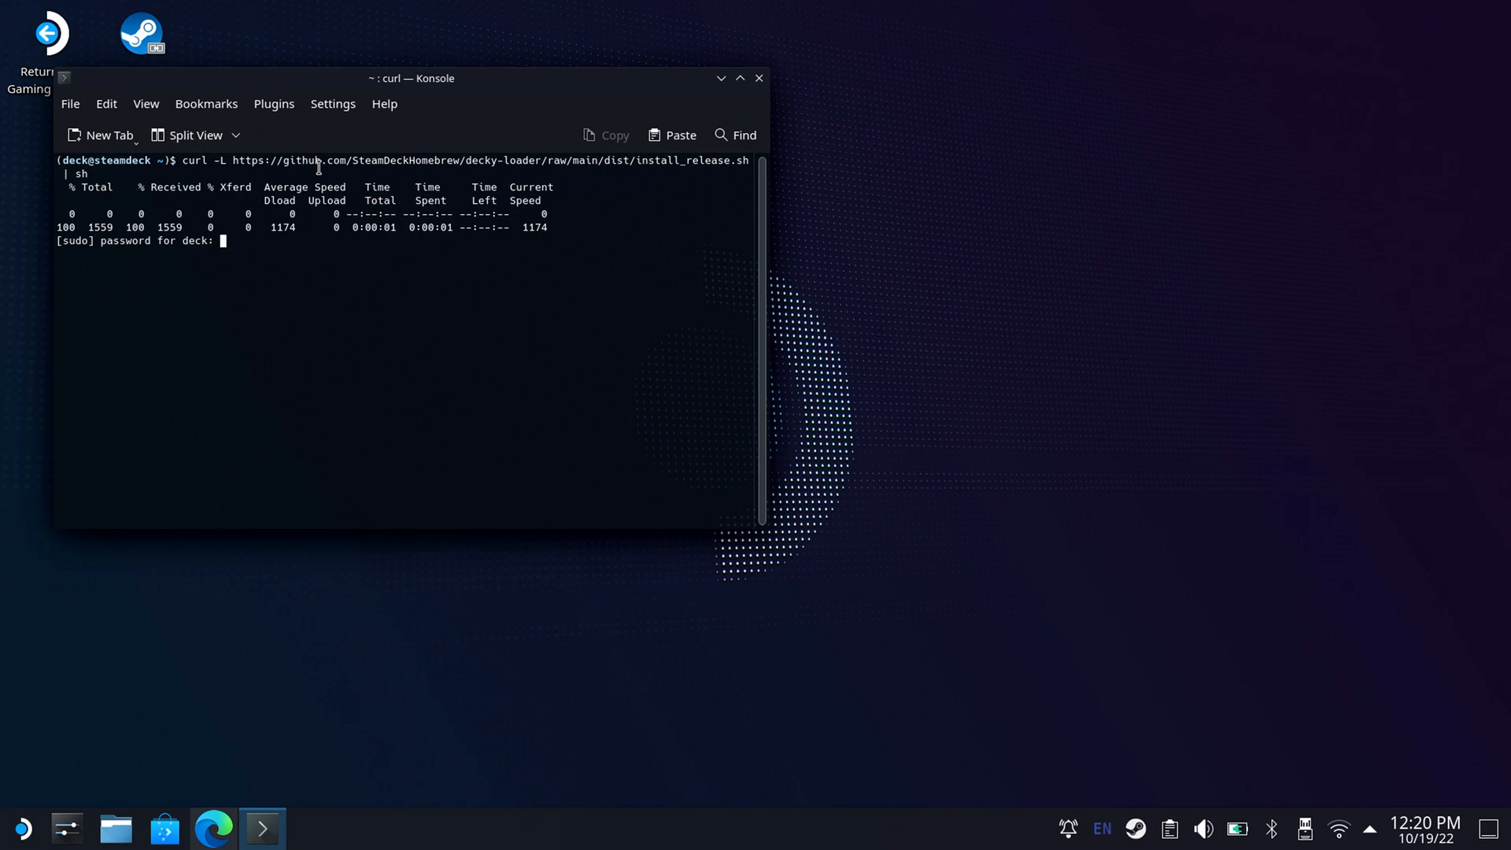
key(Return)
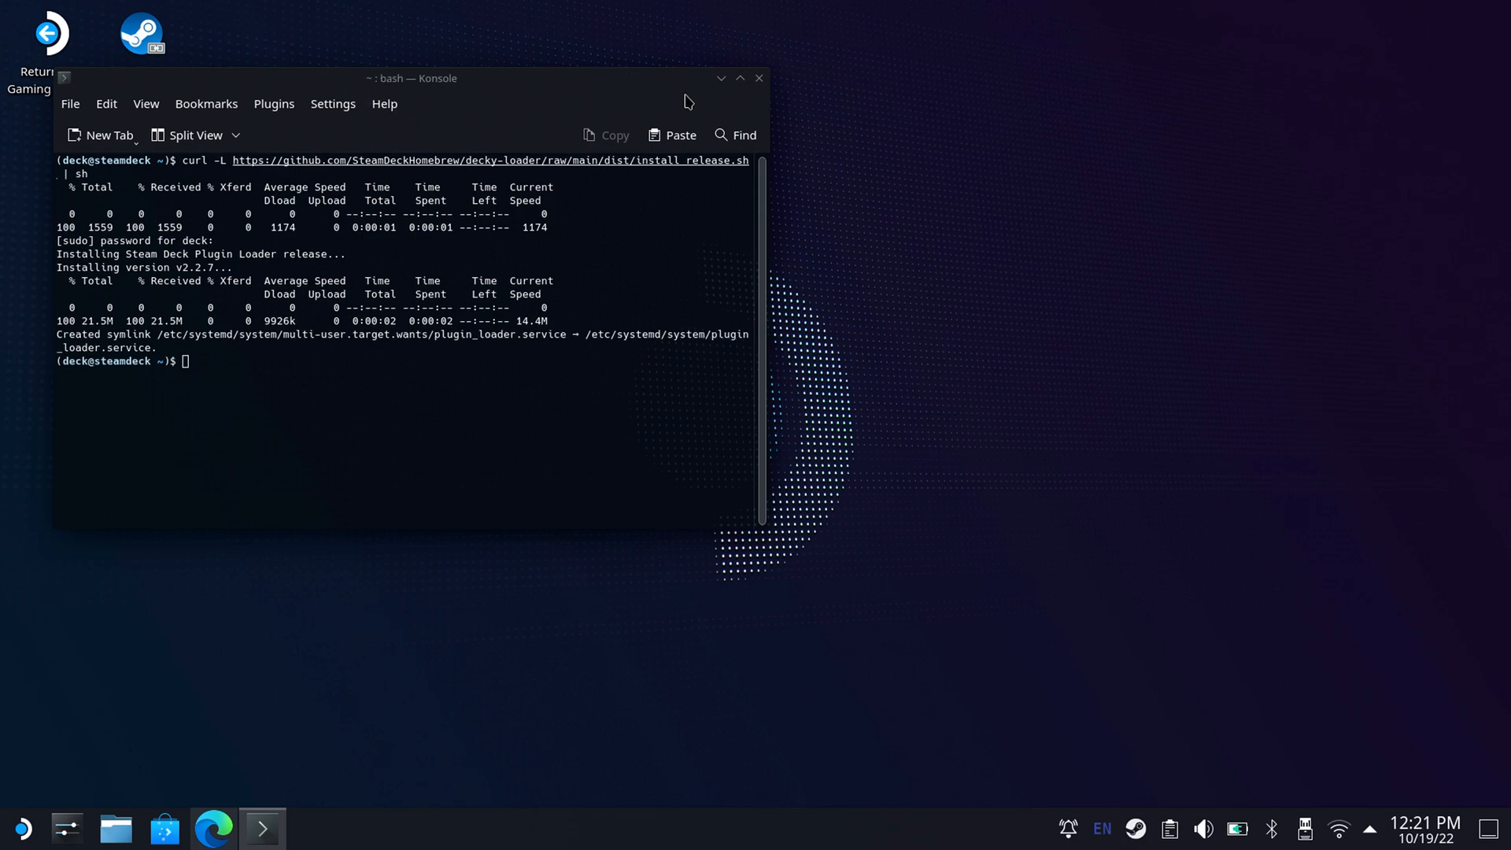
click(760, 79)
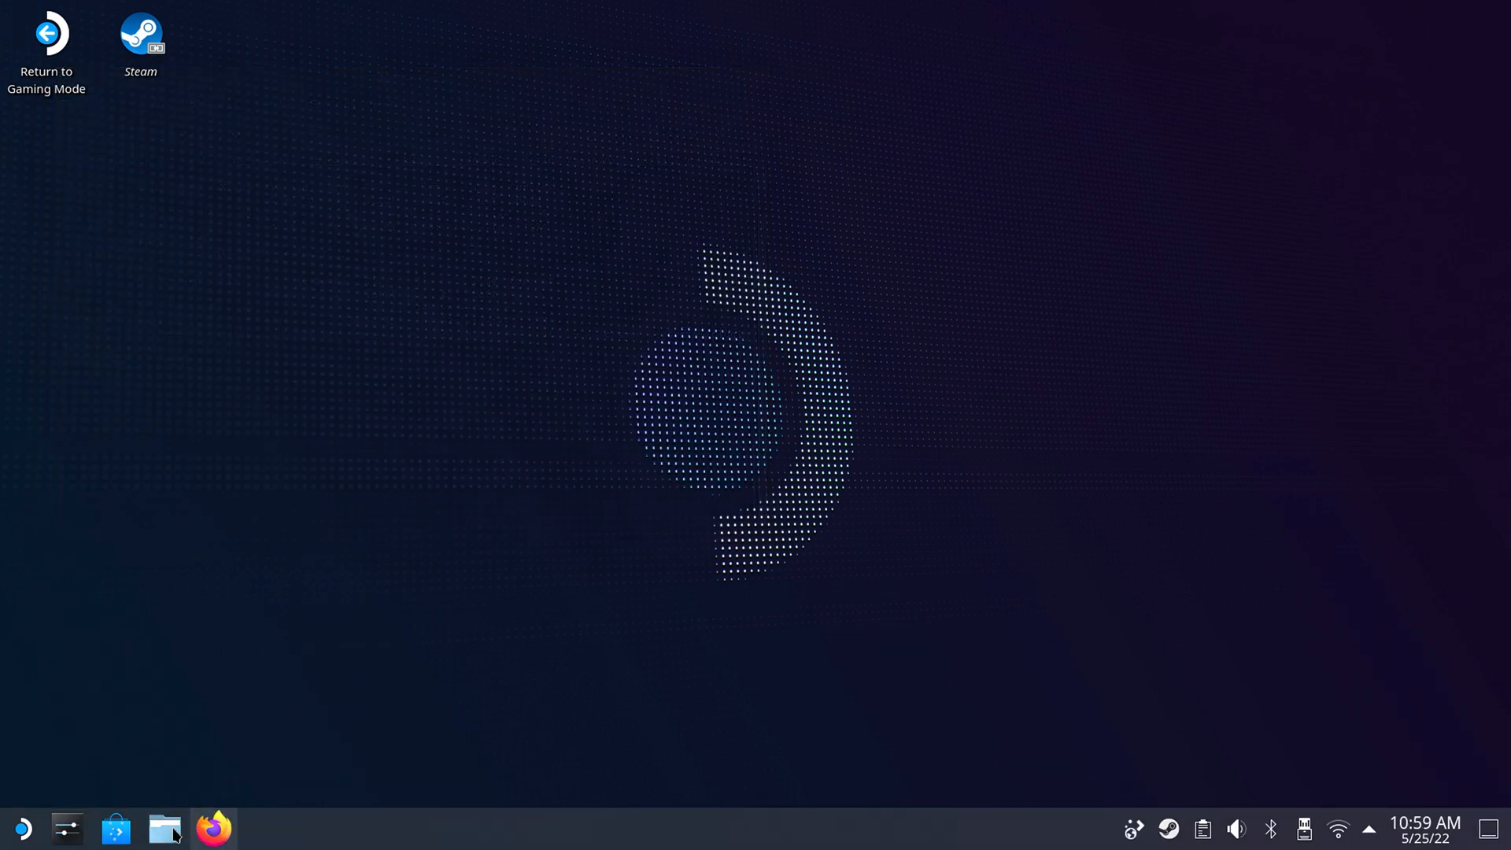
Examine the plugins and services folders inside the homebrew folder in the Dolphin file manager.
click(175, 833)
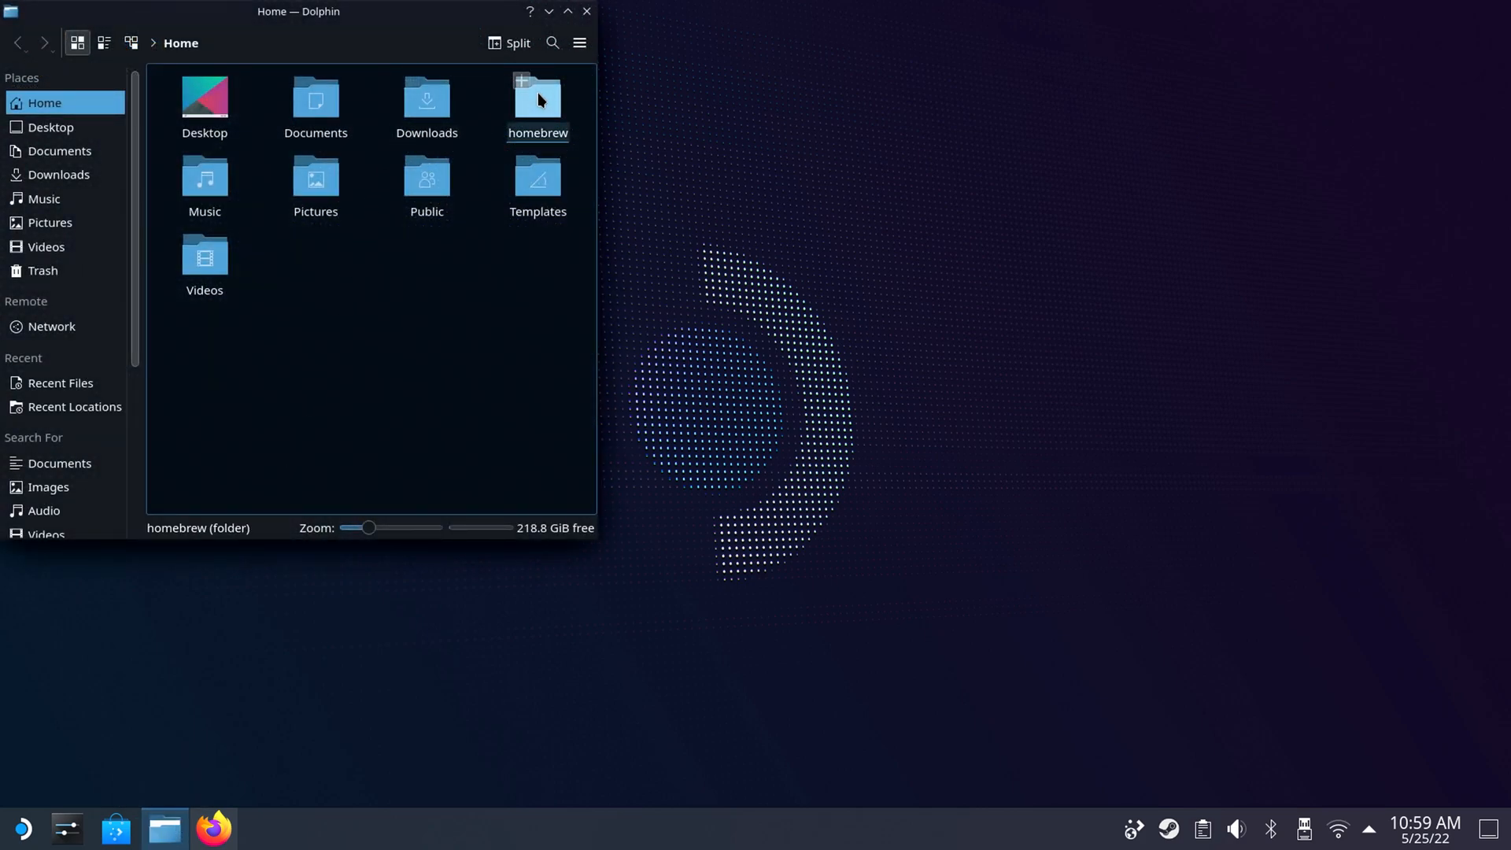
click(540, 110)
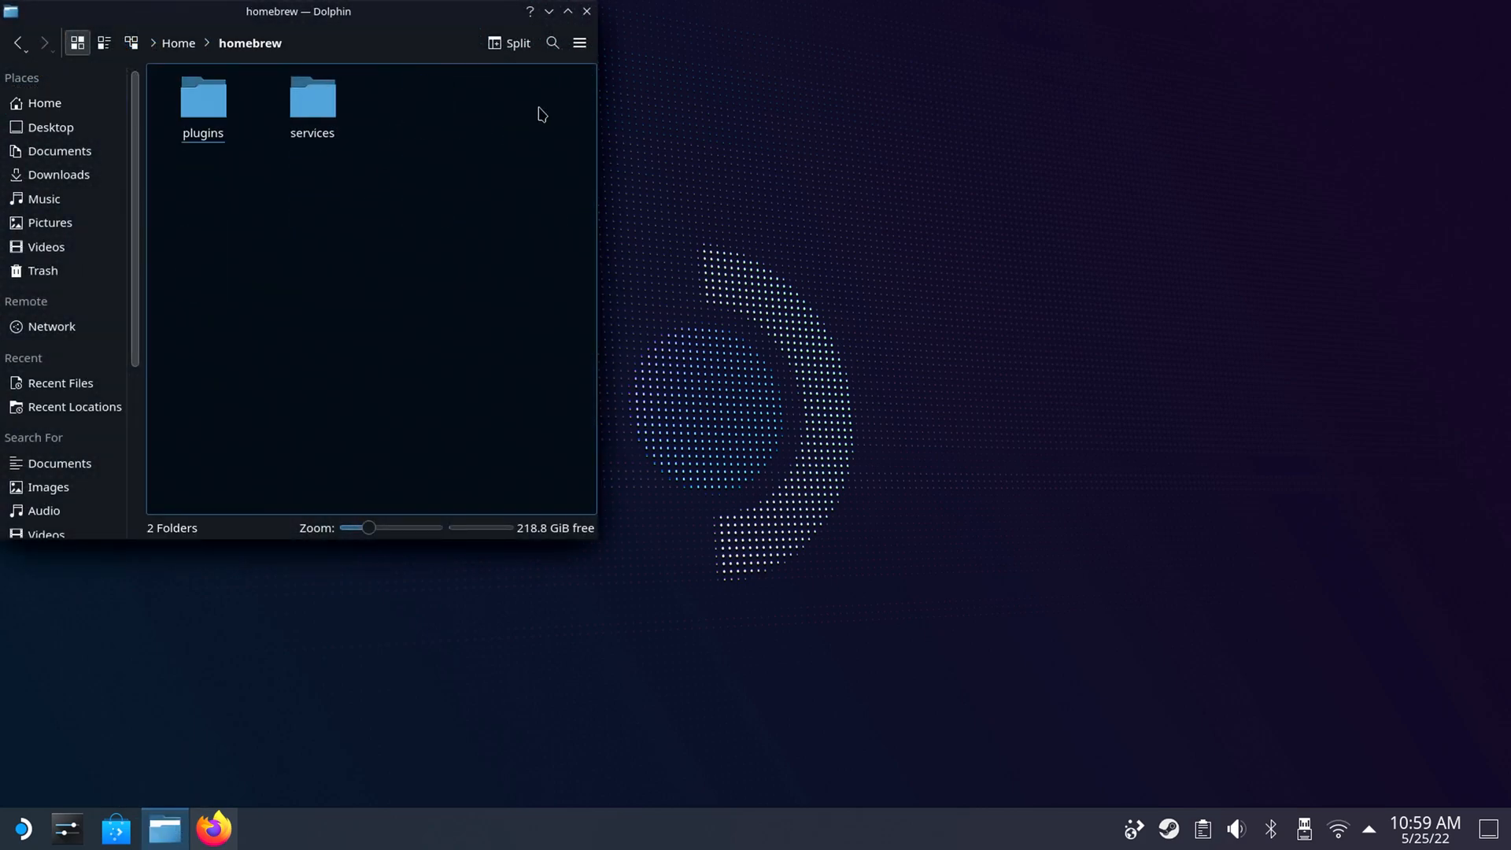
click(201, 126)
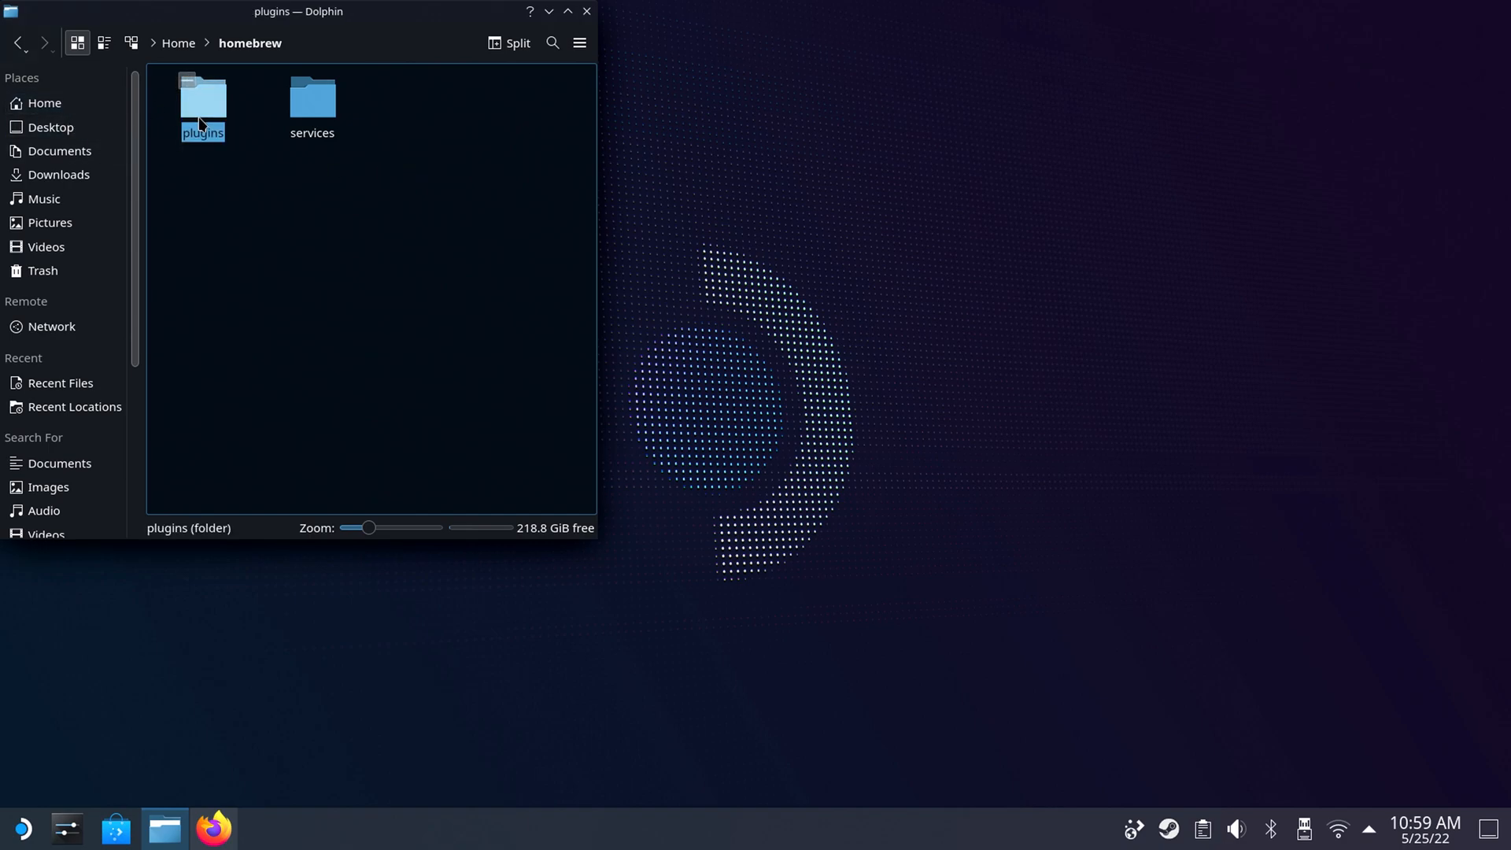
click(17, 43)
click(311, 102)
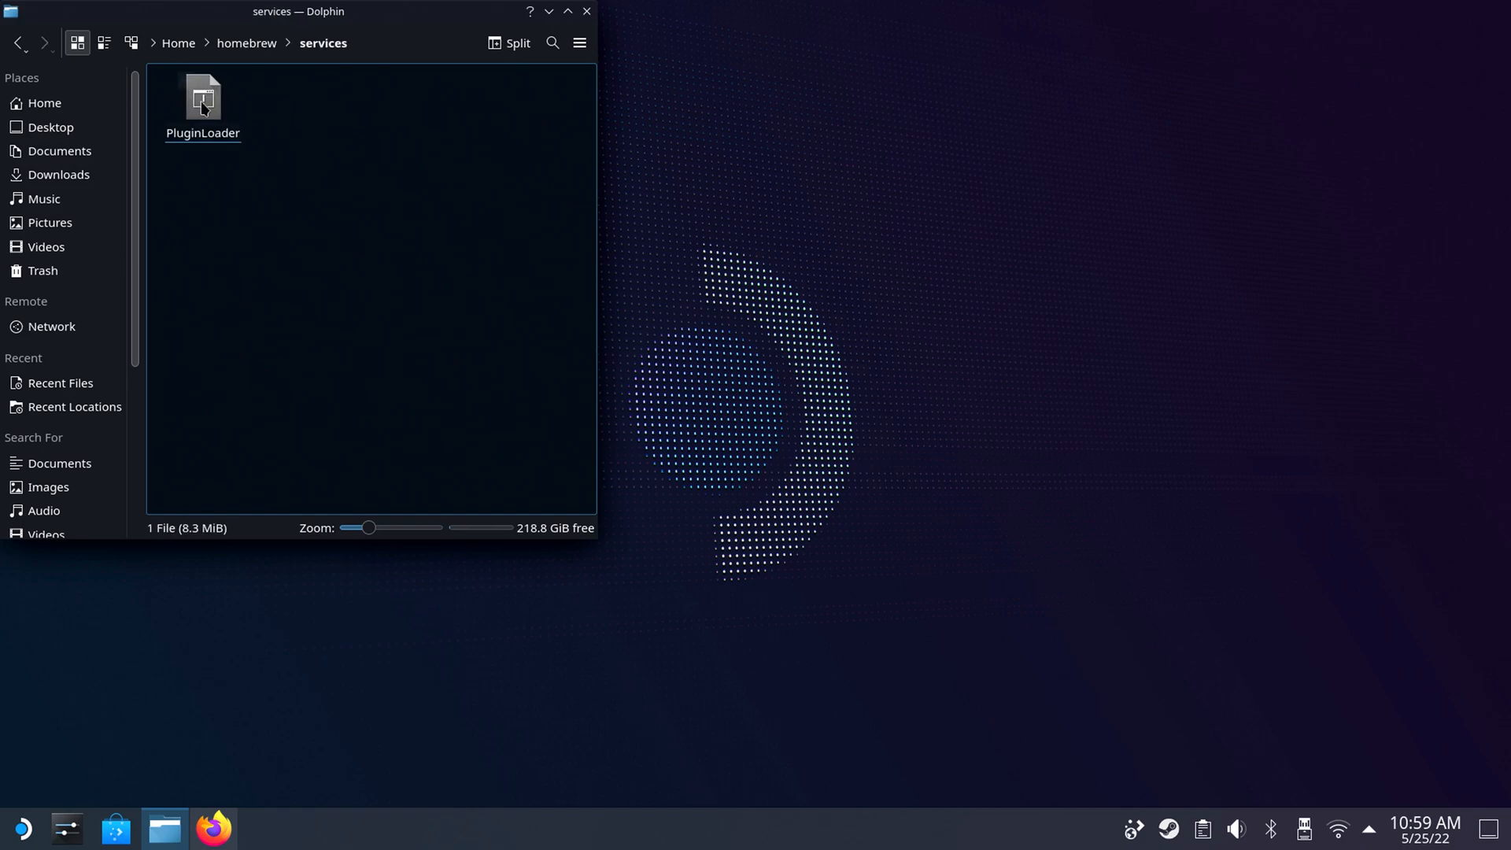
click(17, 42)
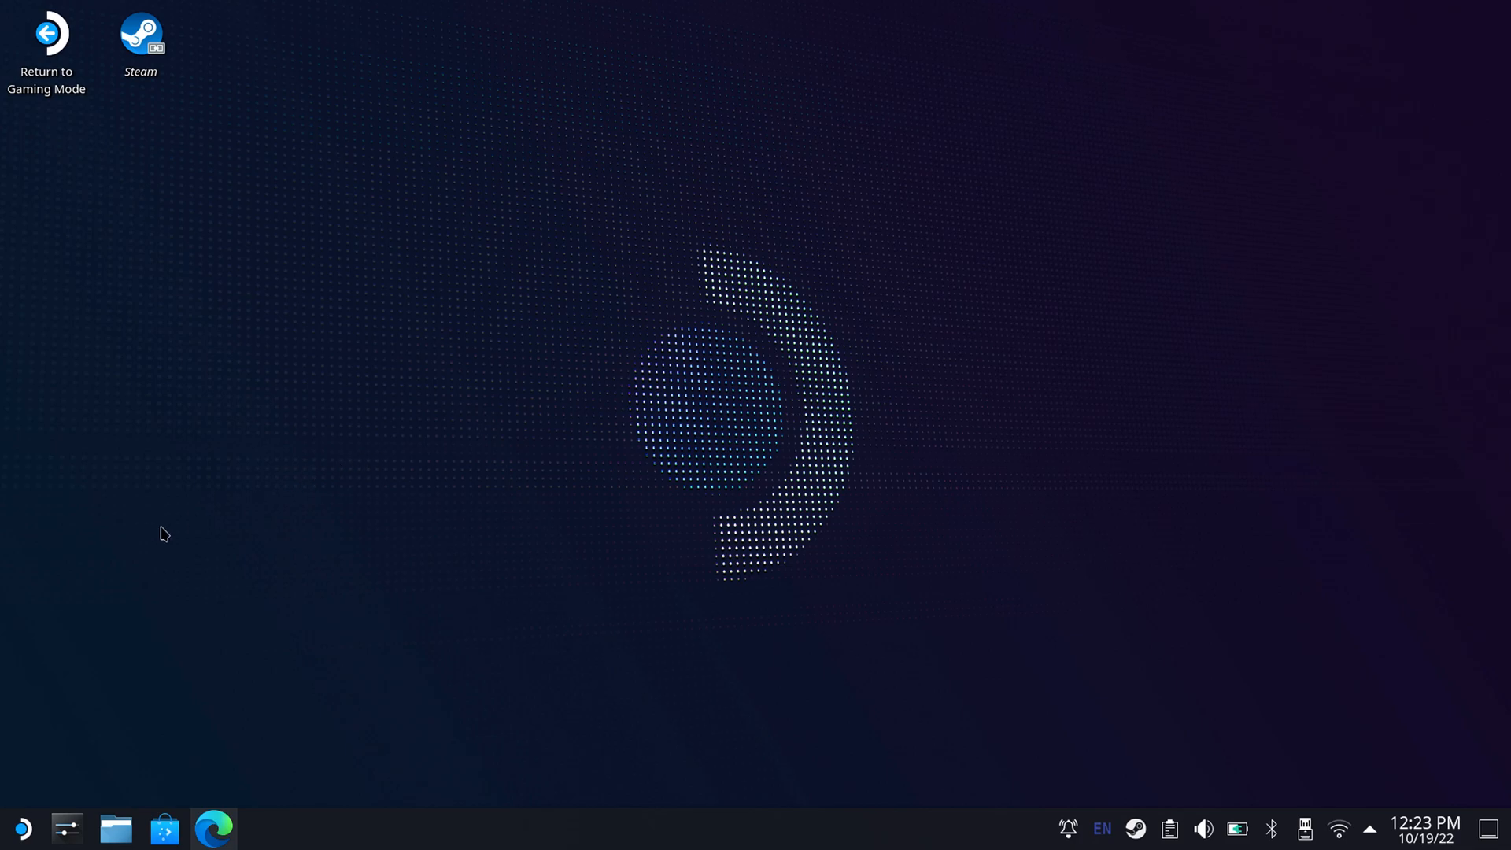
Switch to Microsoft Edge and go to emudeck.com.
click(214, 828)
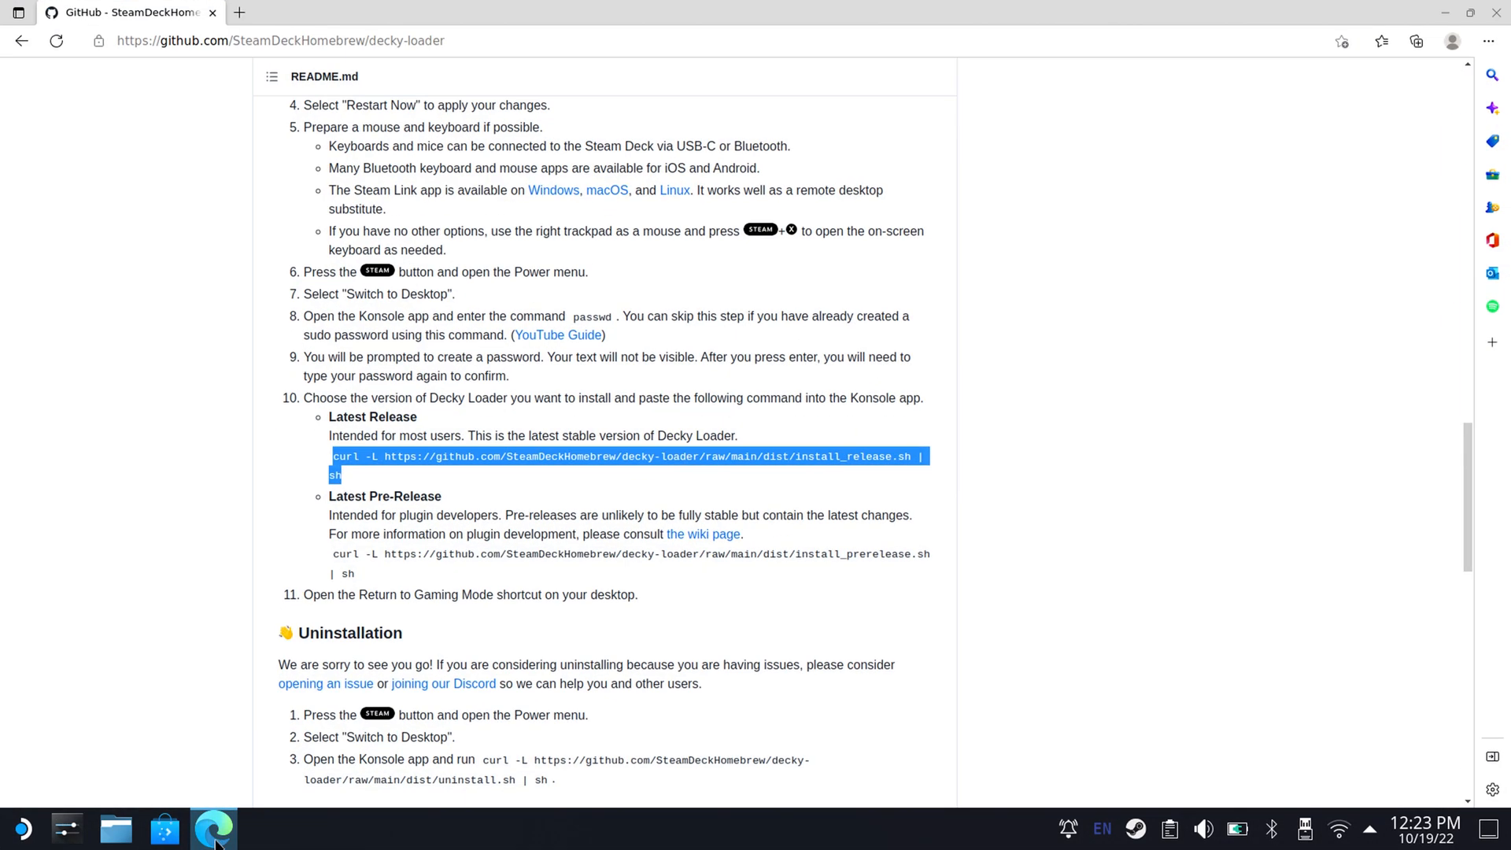
click(453, 48)
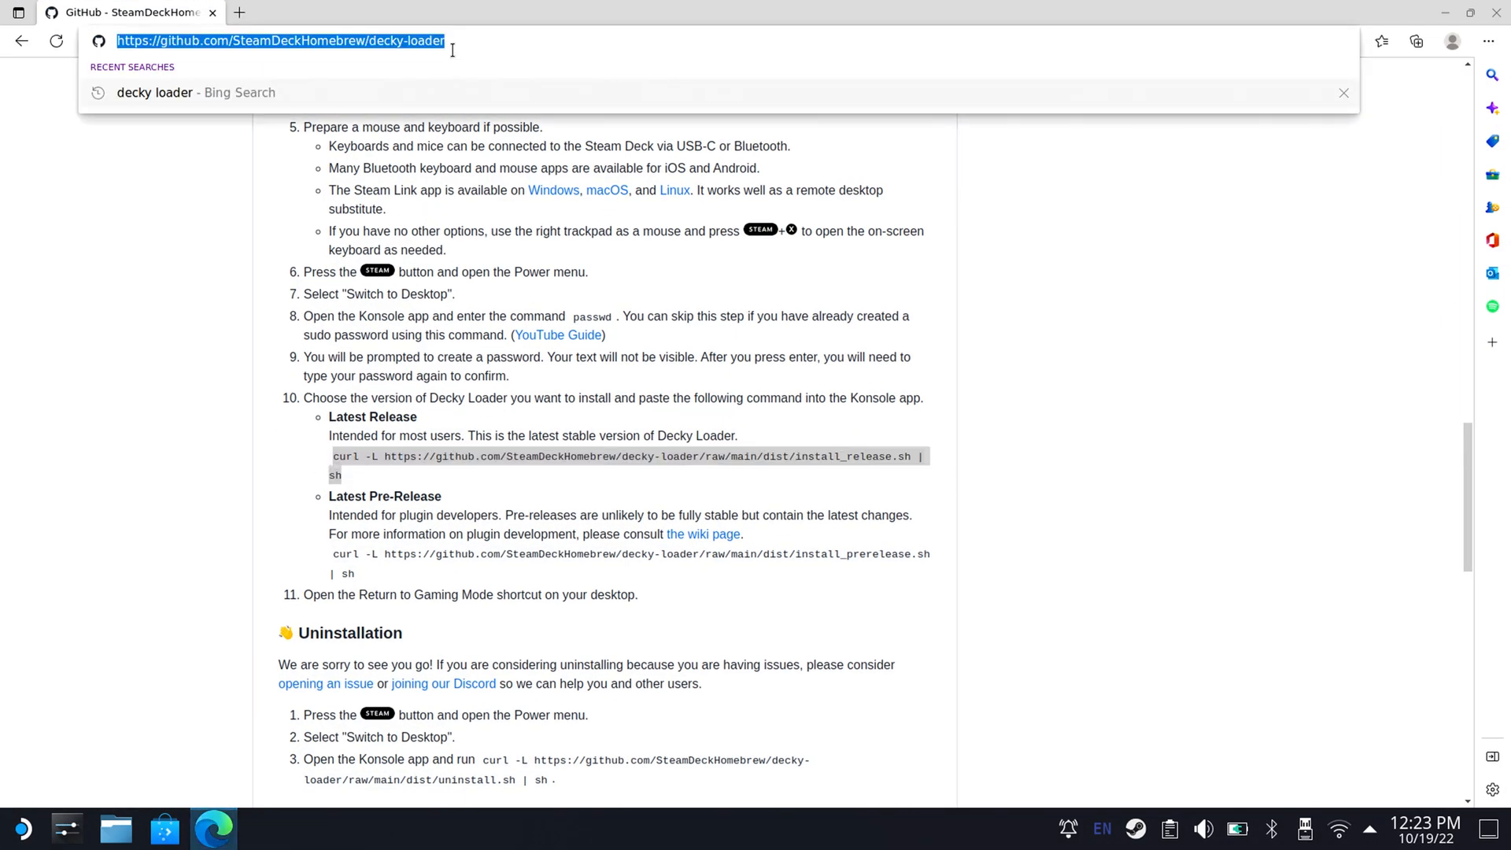
key(super+x)
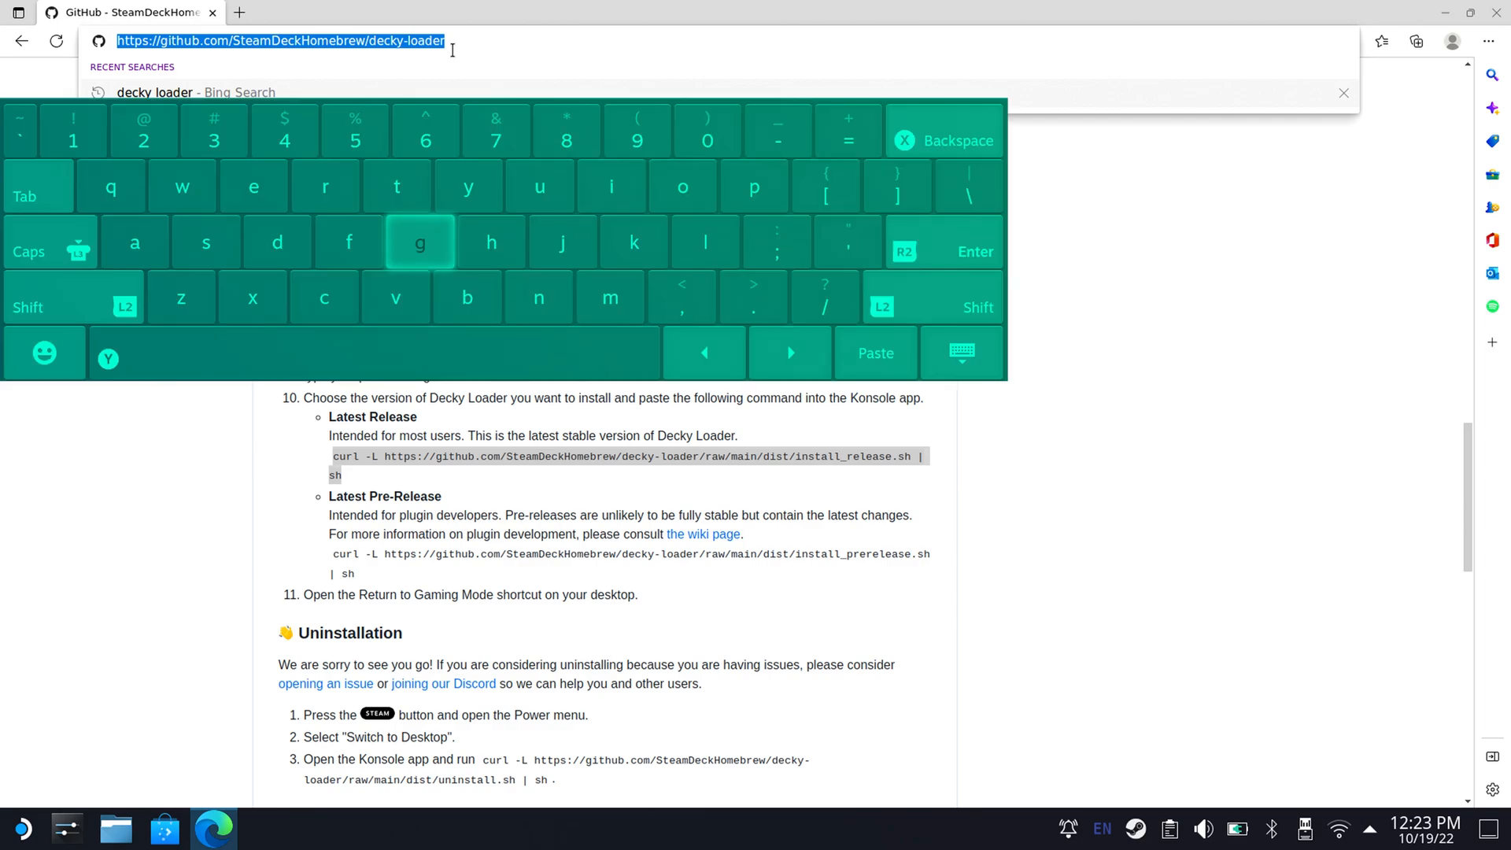
text(e)
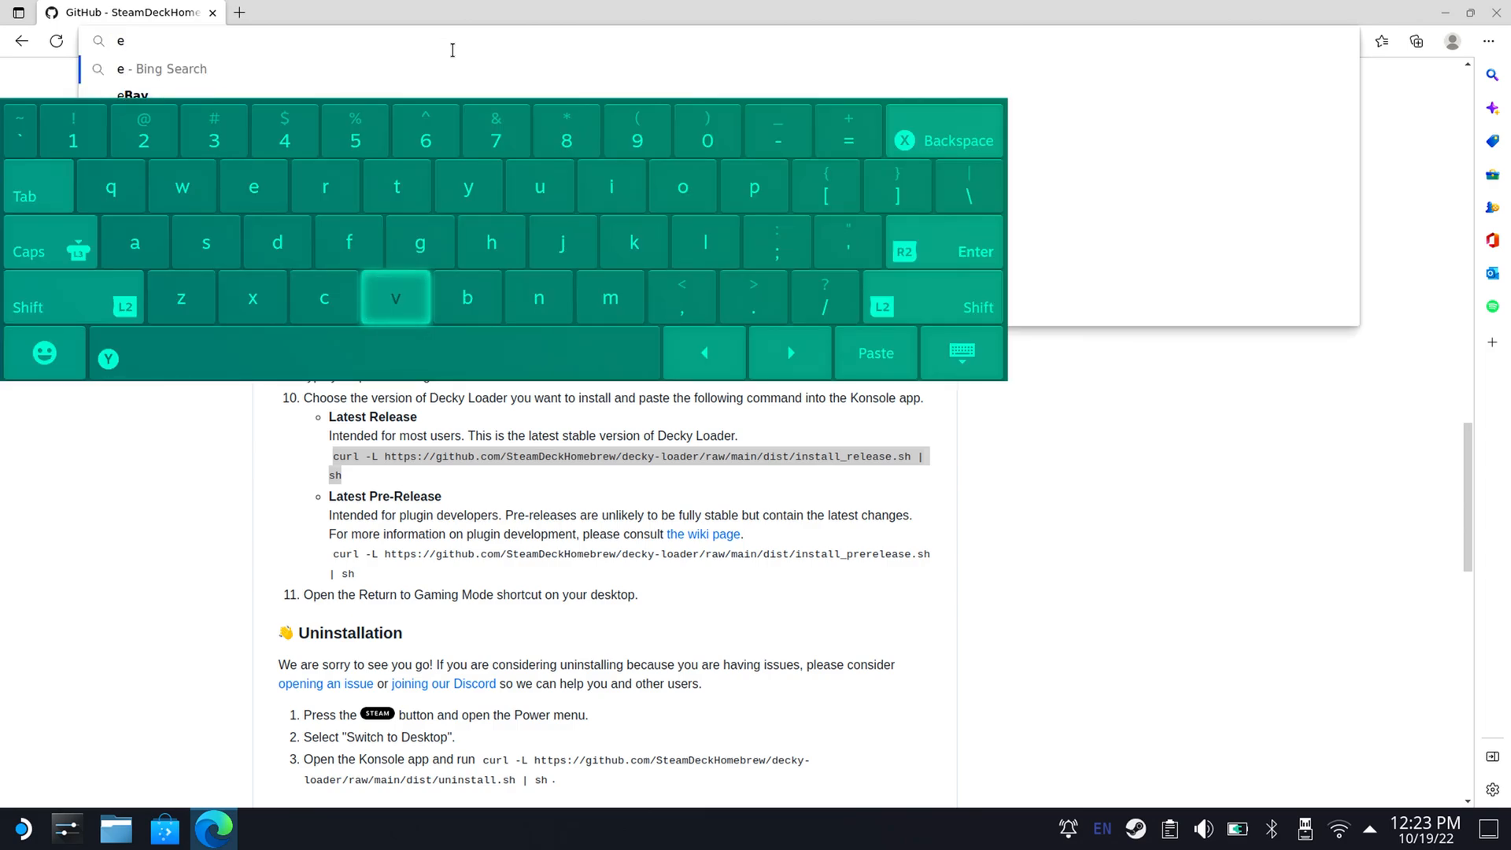
text(mudeck)
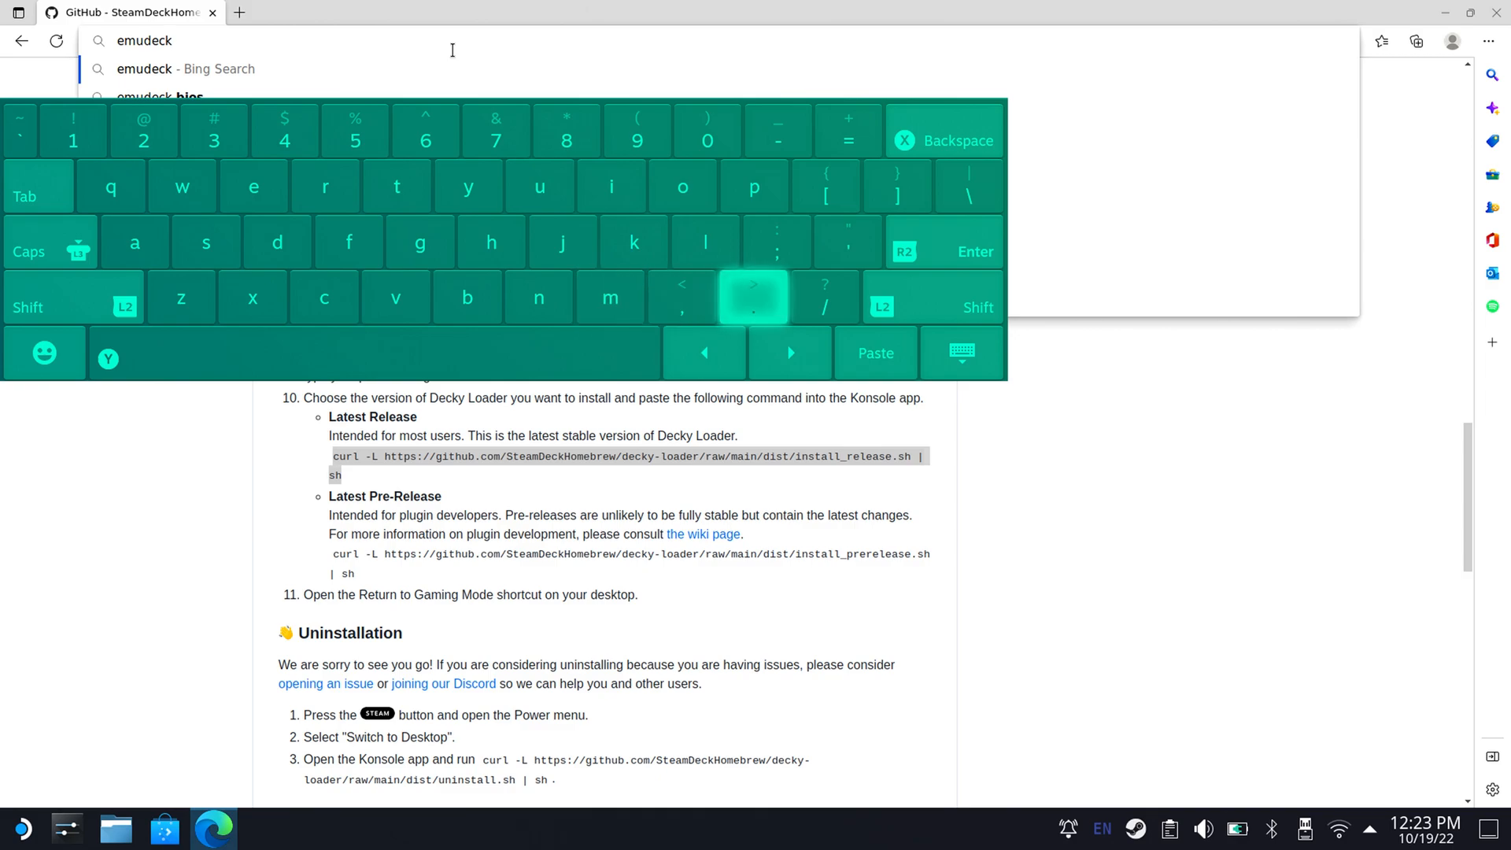
text(.com)
key(Return)
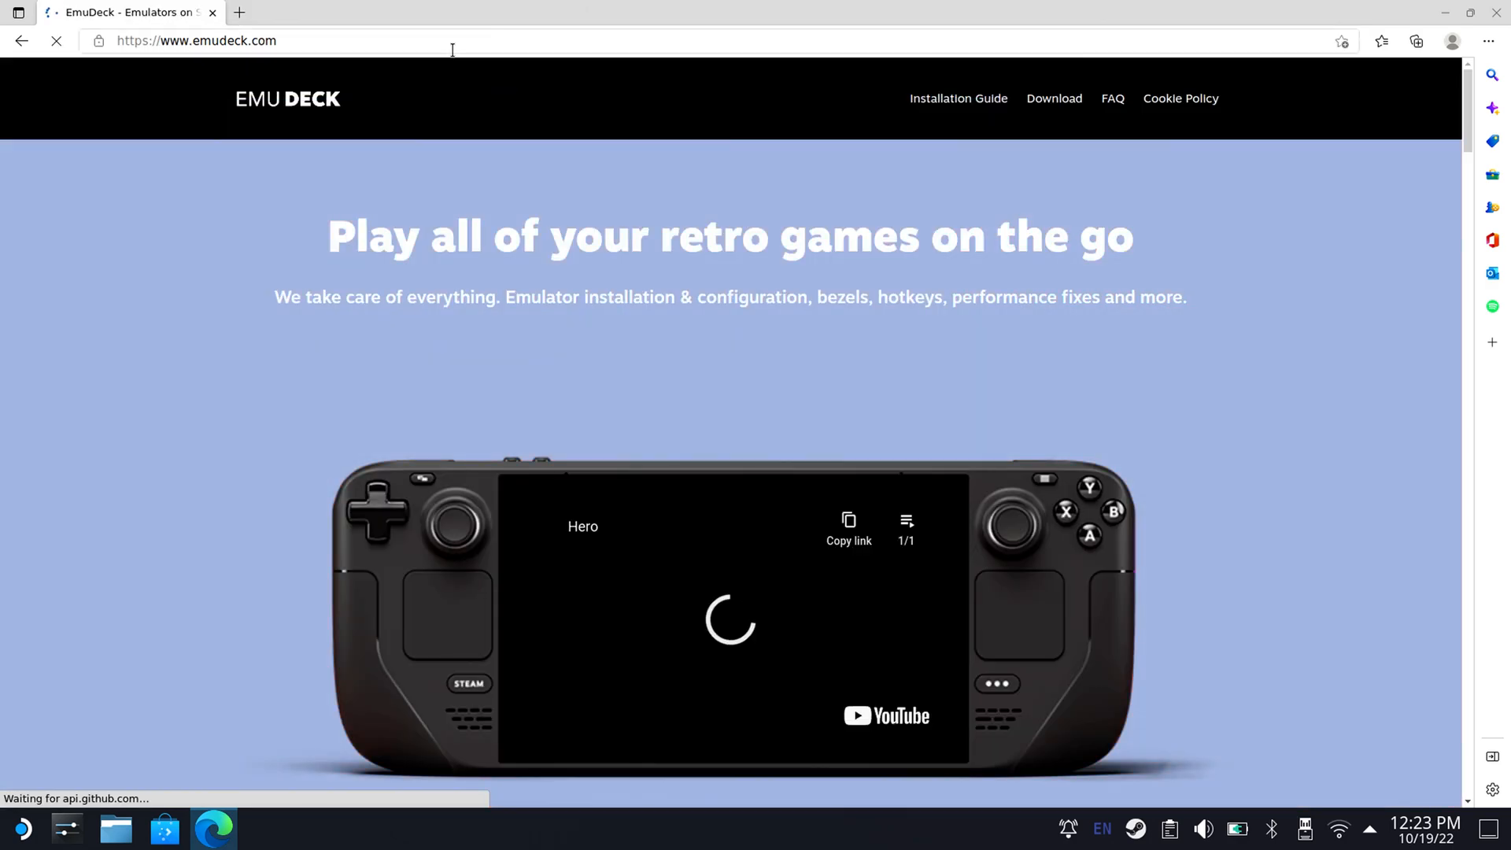
Download the EmuDeck installer from the site's download section and show EmuDeck.desktop in its containing folder.
click(1051, 103)
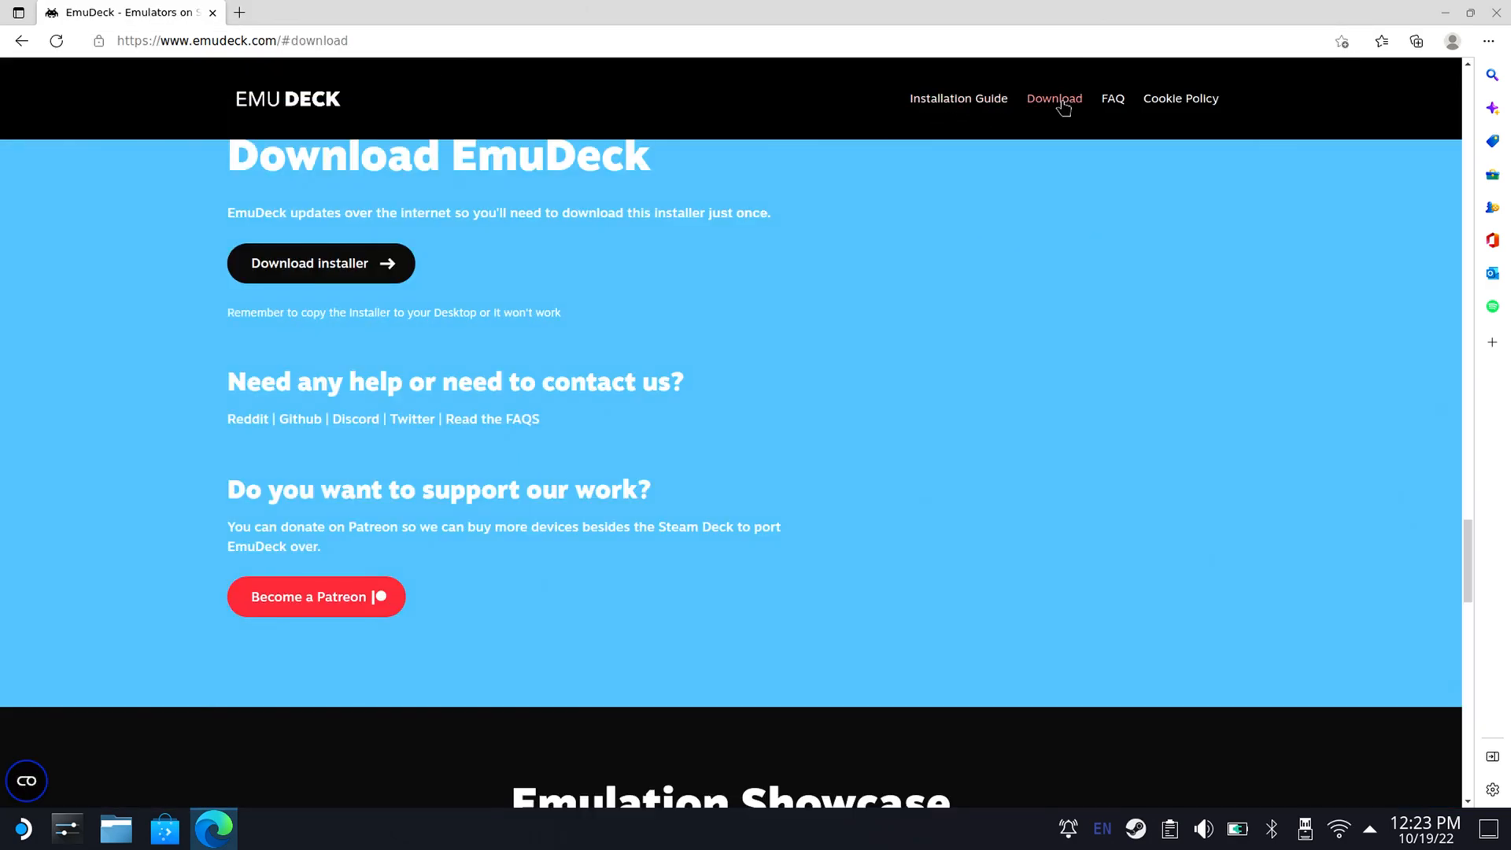
click(338, 277)
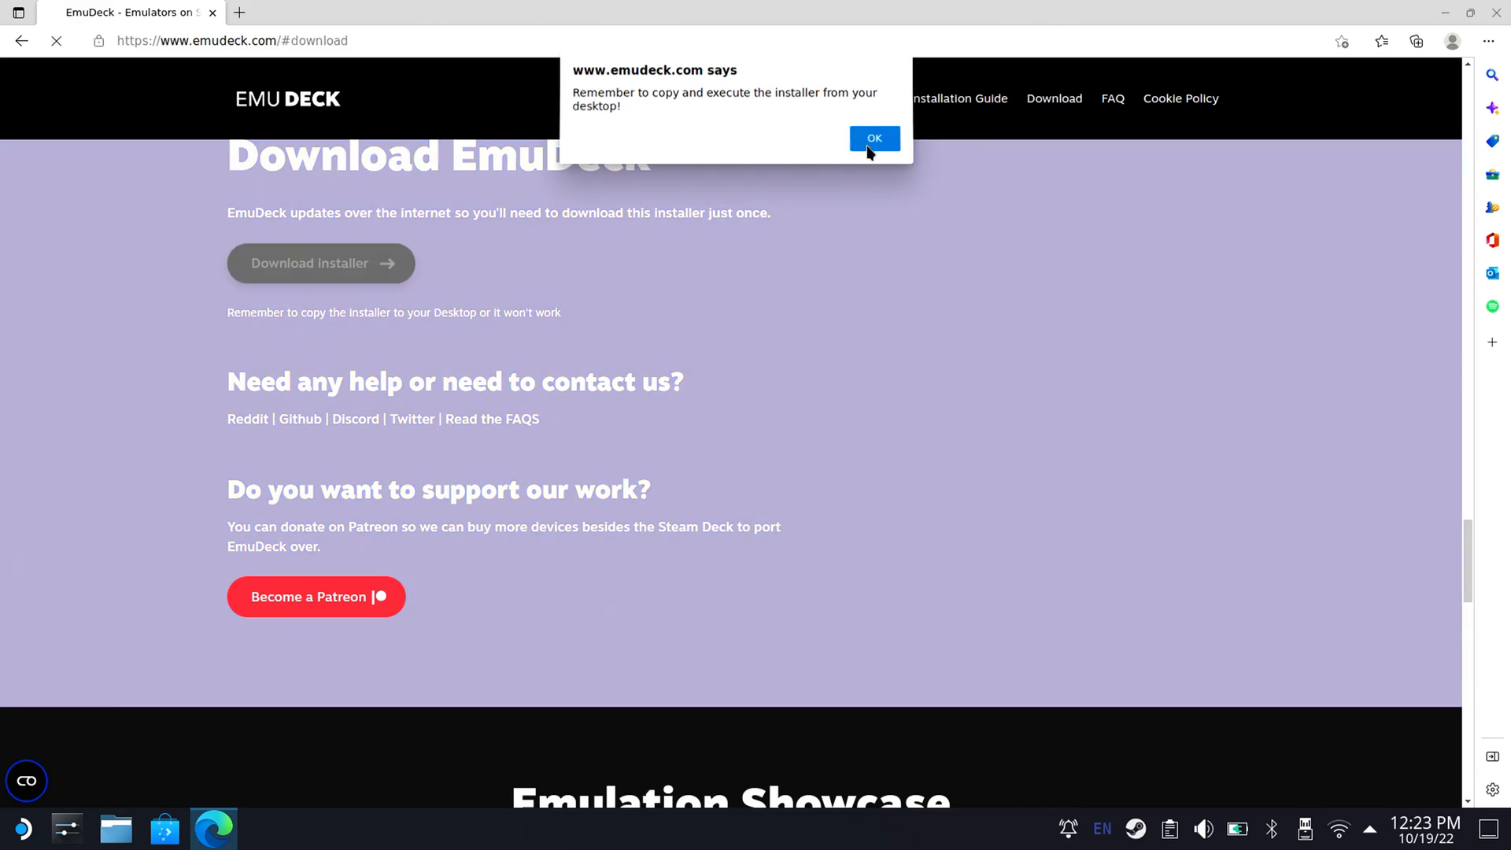
click(872, 141)
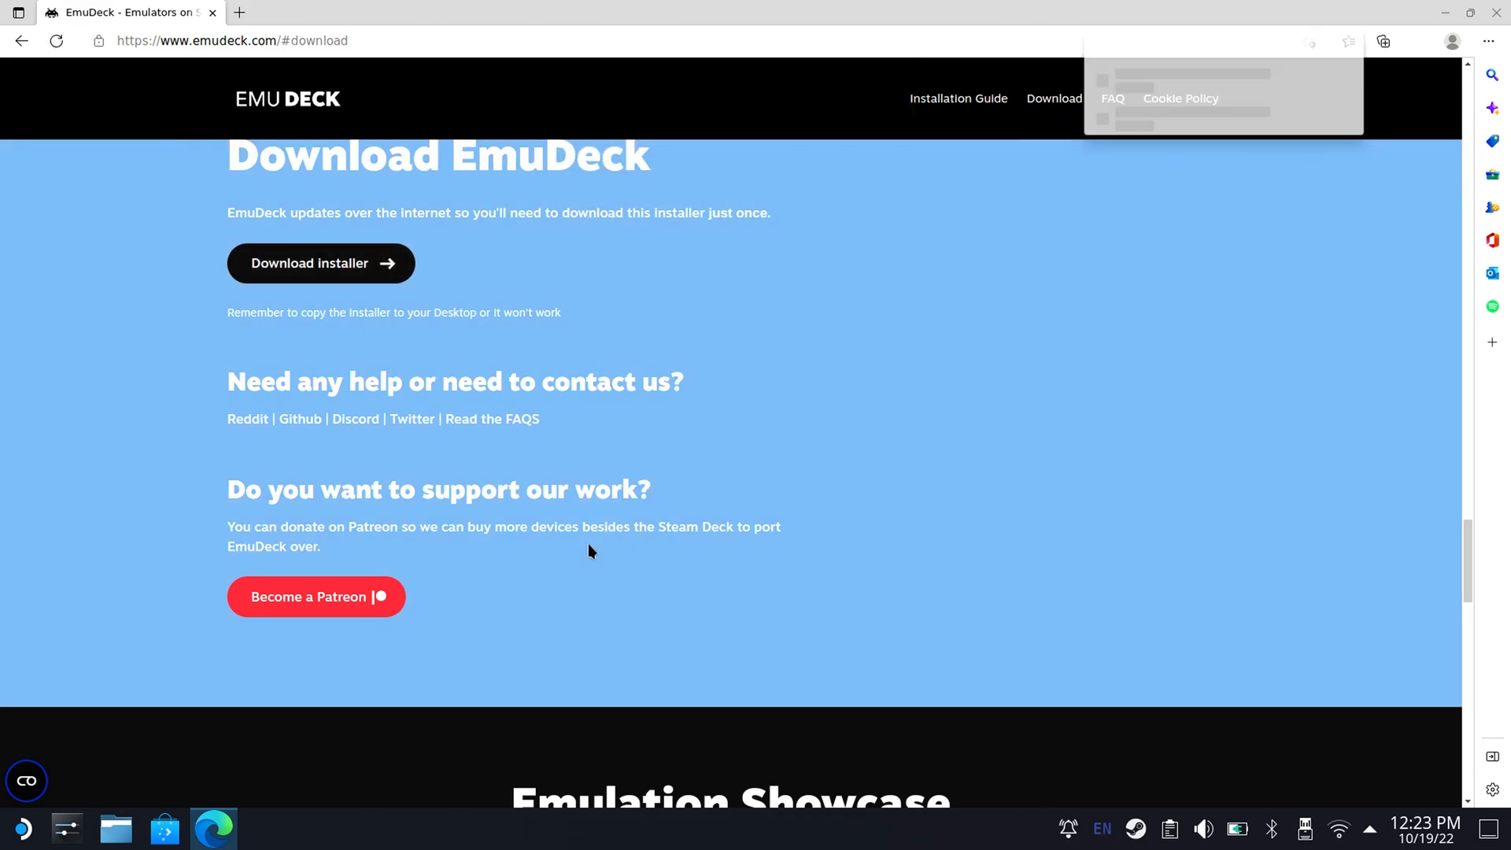
mouse_move(1360, 114)
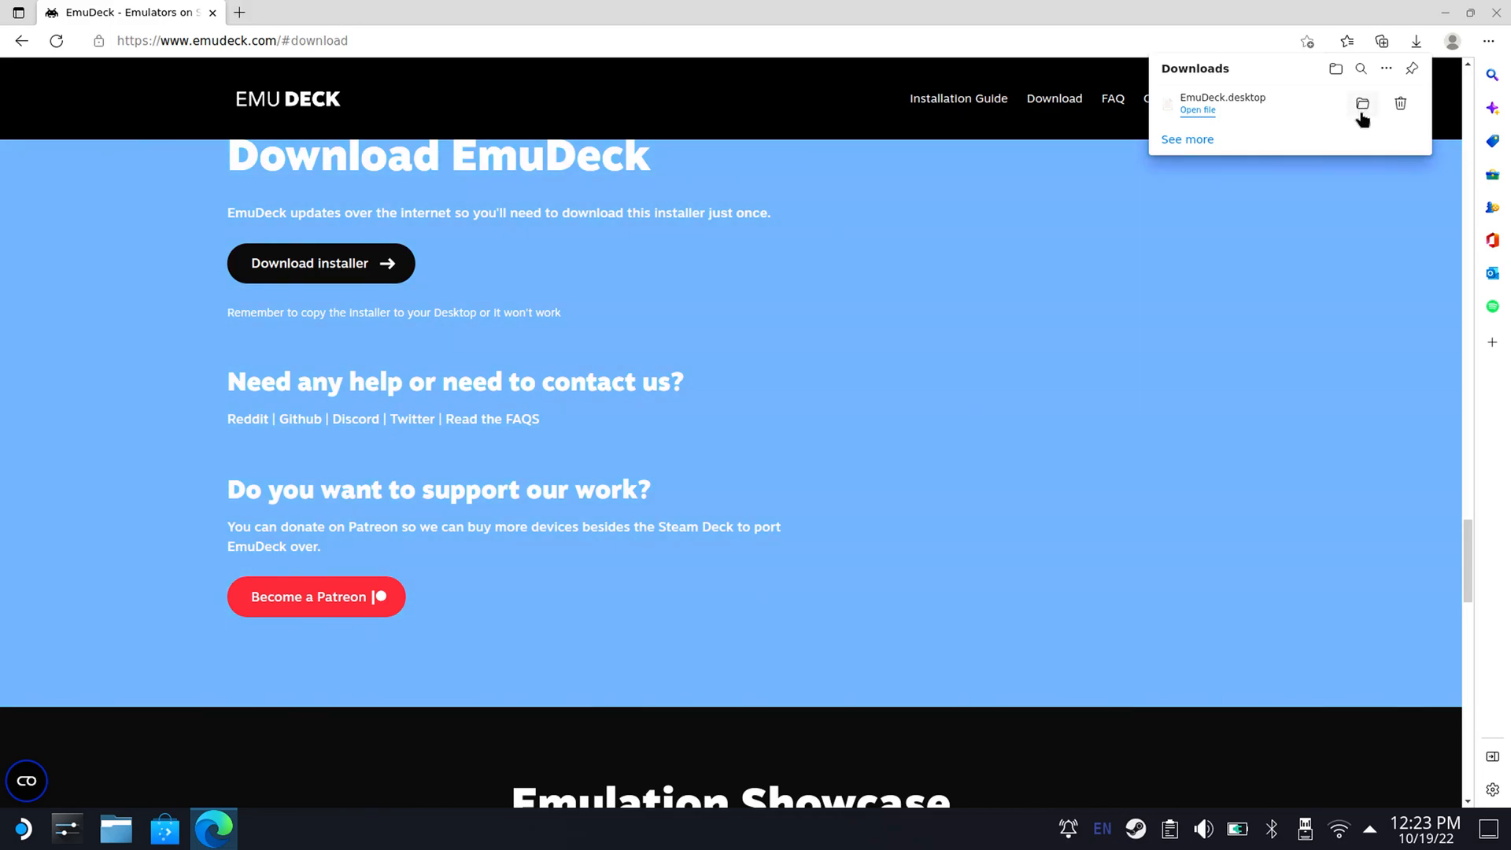
drag(1361, 112, 1359, 113)
click(1360, 114)
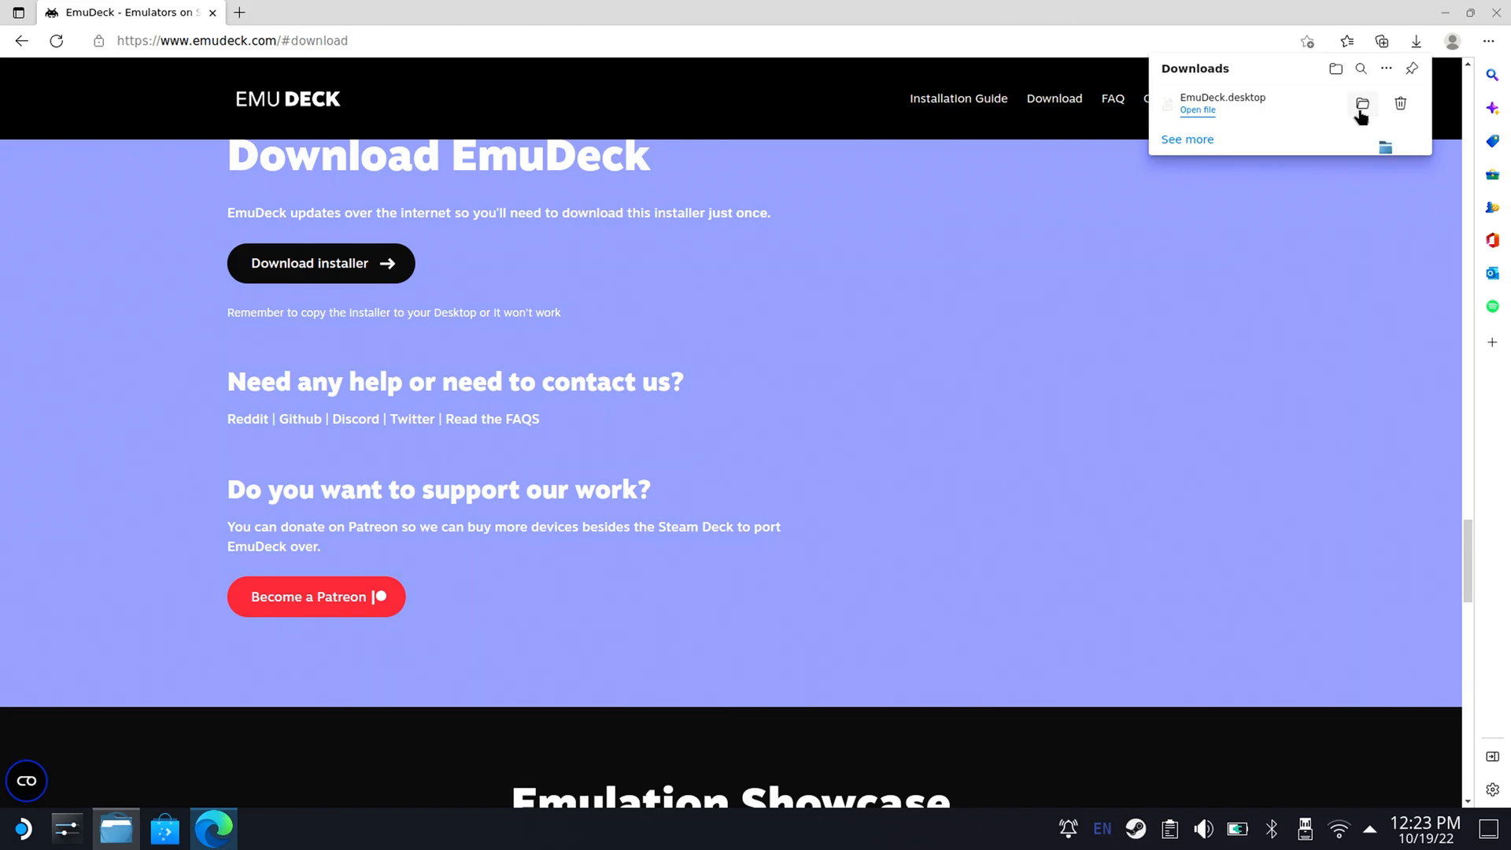
Minimize the browser, move EmuDeck.desktop from the Downloads folder to the desktop, and close Dolphin.
click(1445, 12)
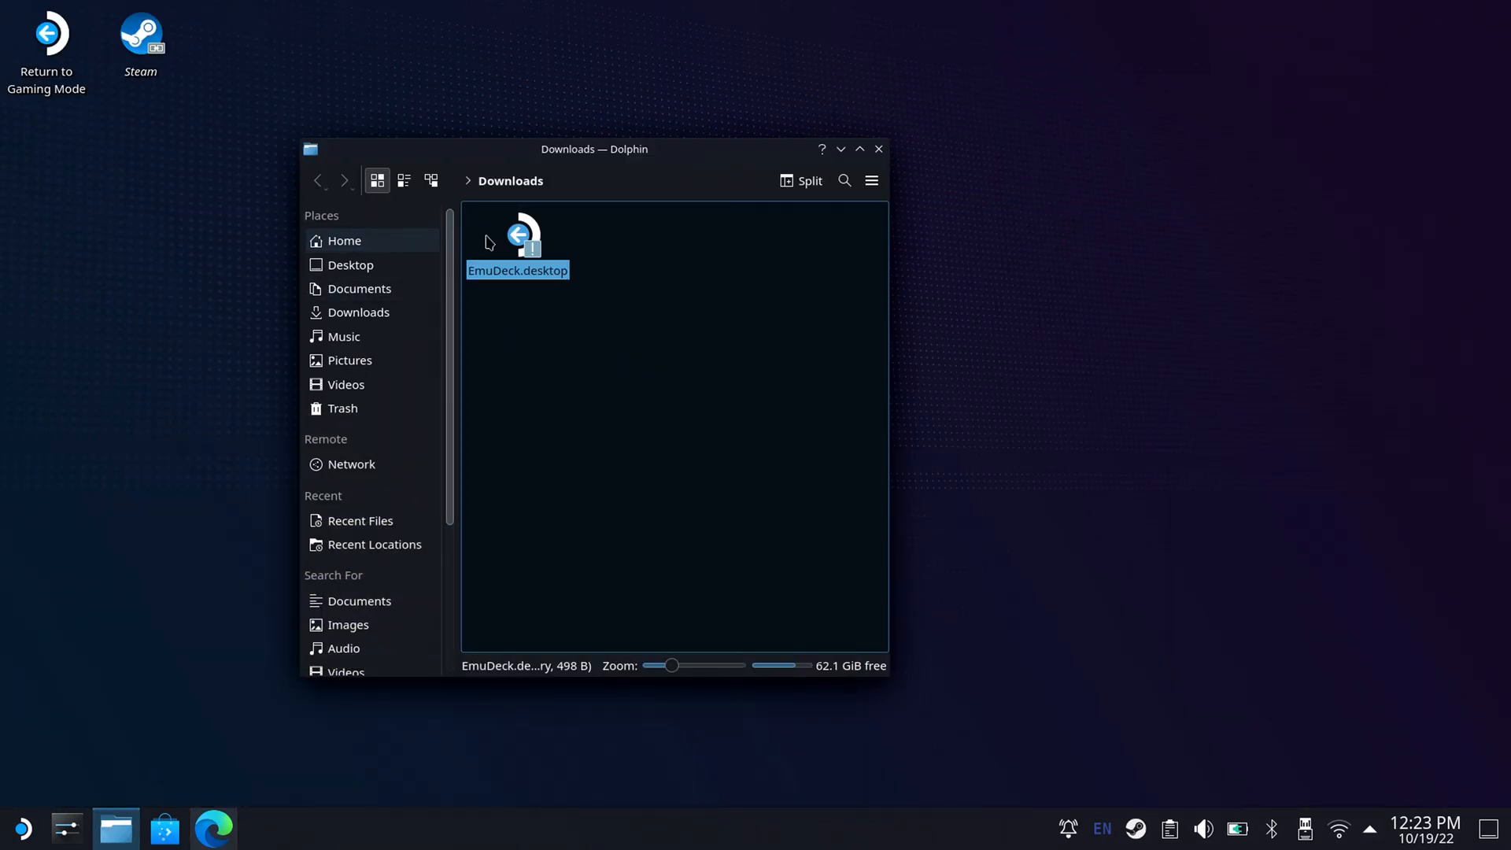
drag(531, 244, 561, 55)
click(587, 63)
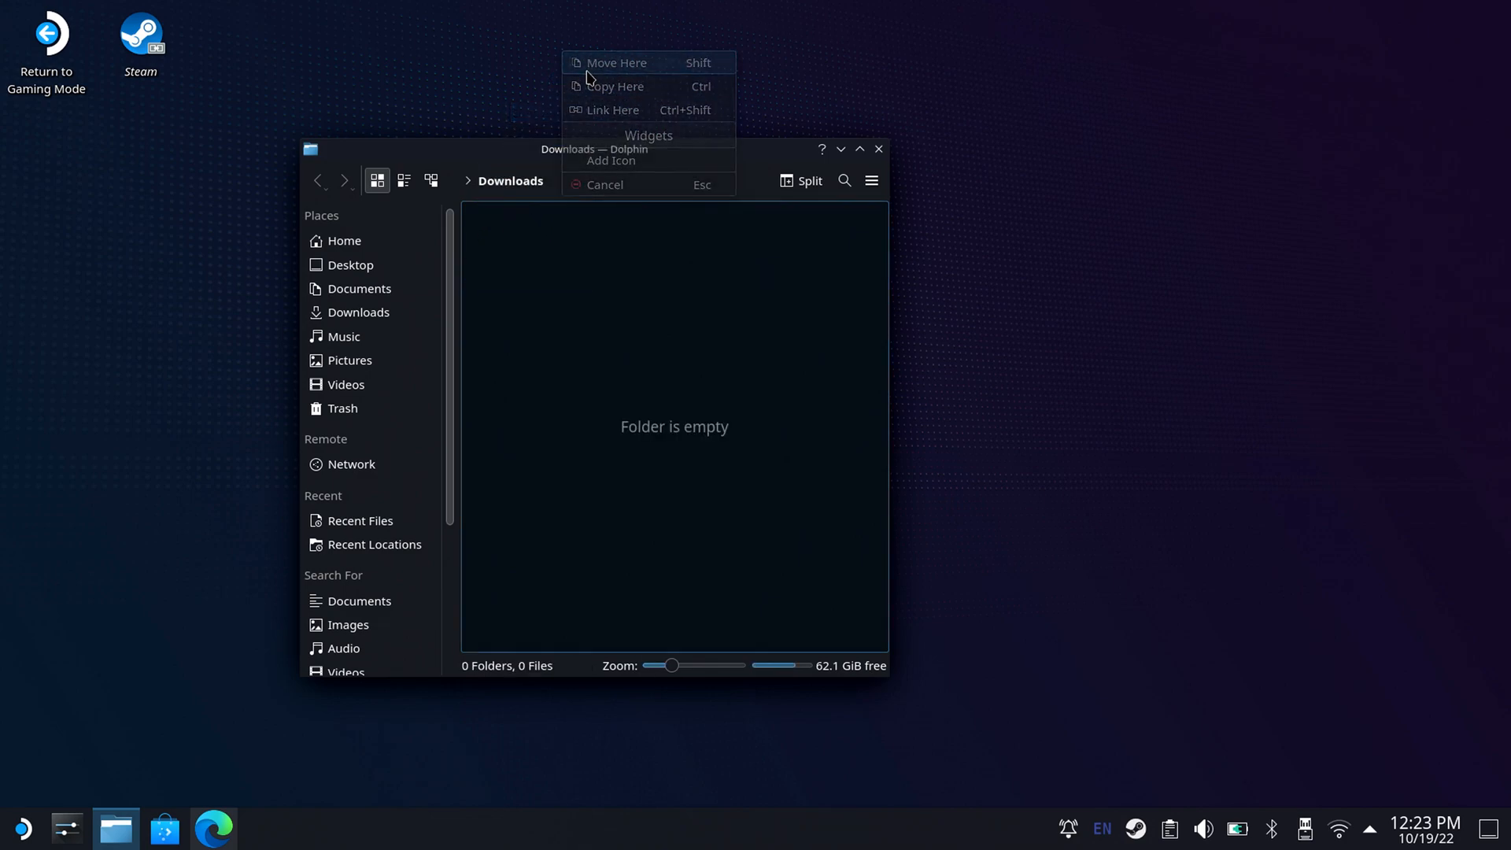
click(879, 150)
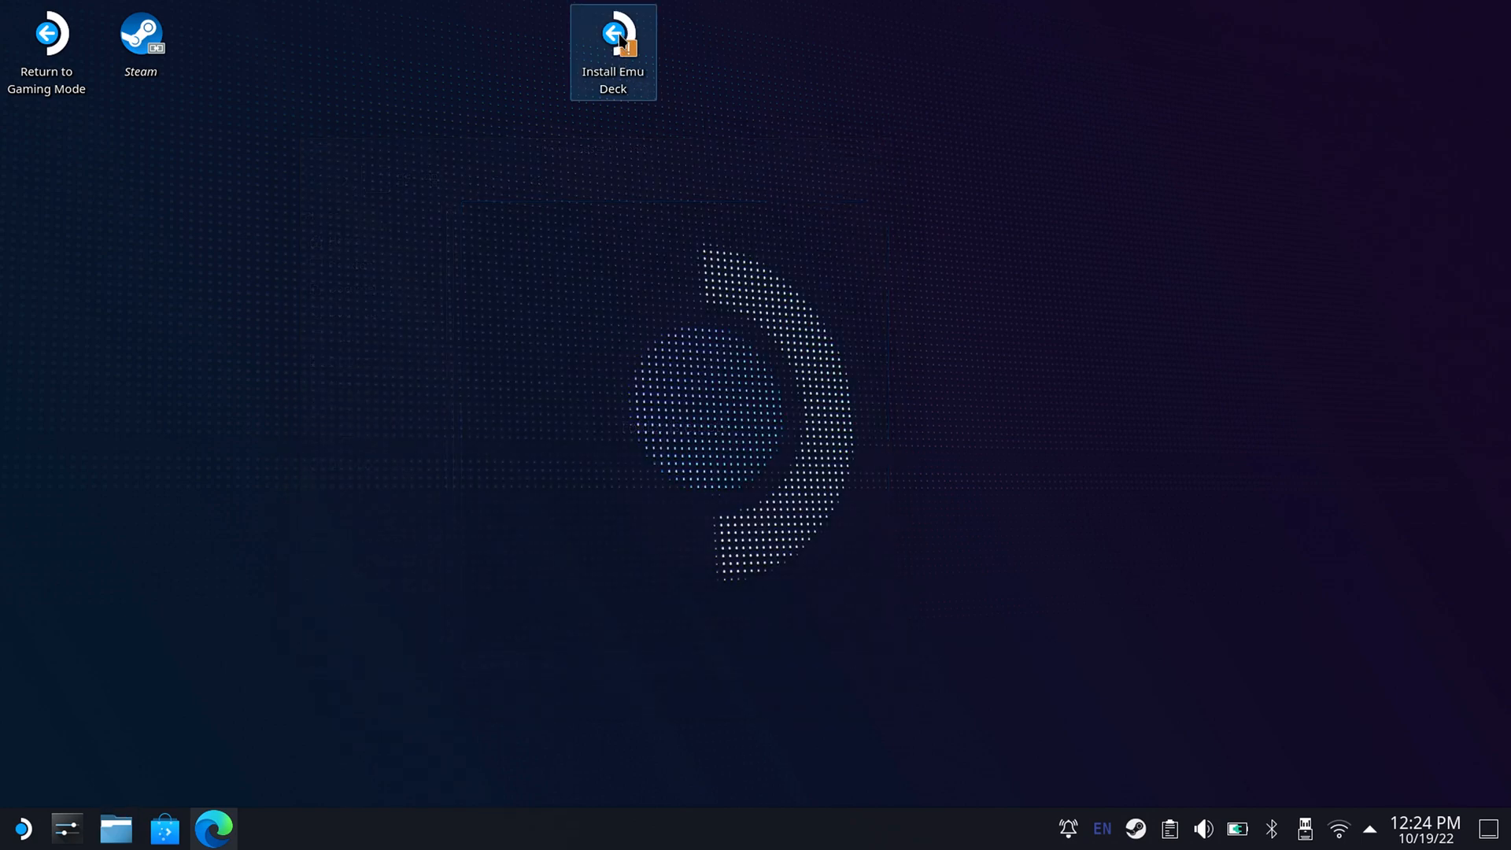
Start the Install EmuDeck program from the desktop, allow it to run, and choose Custom Mode for the setup.
double_click(619, 33)
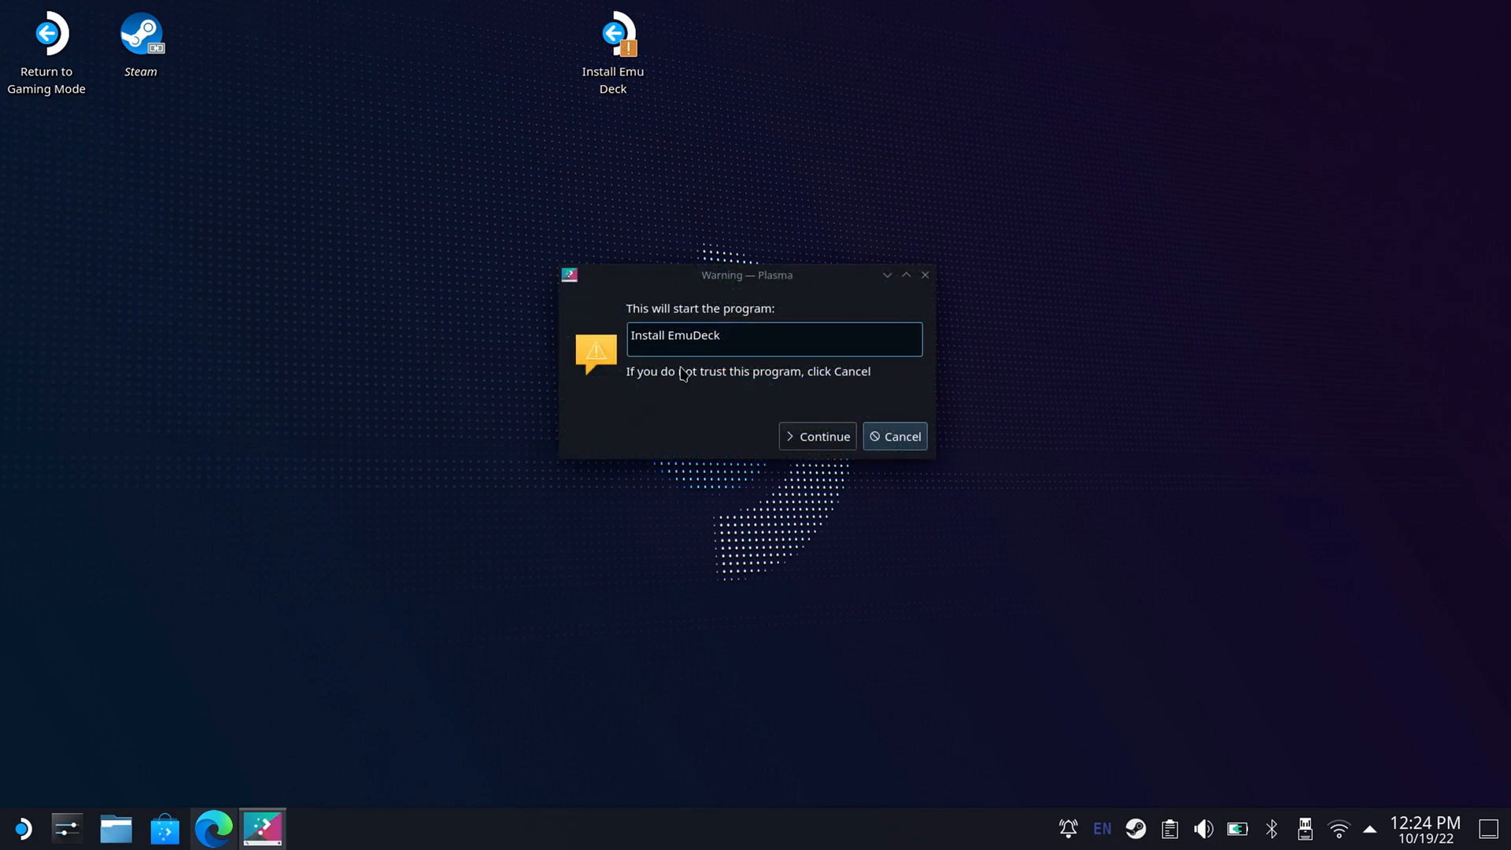
click(797, 437)
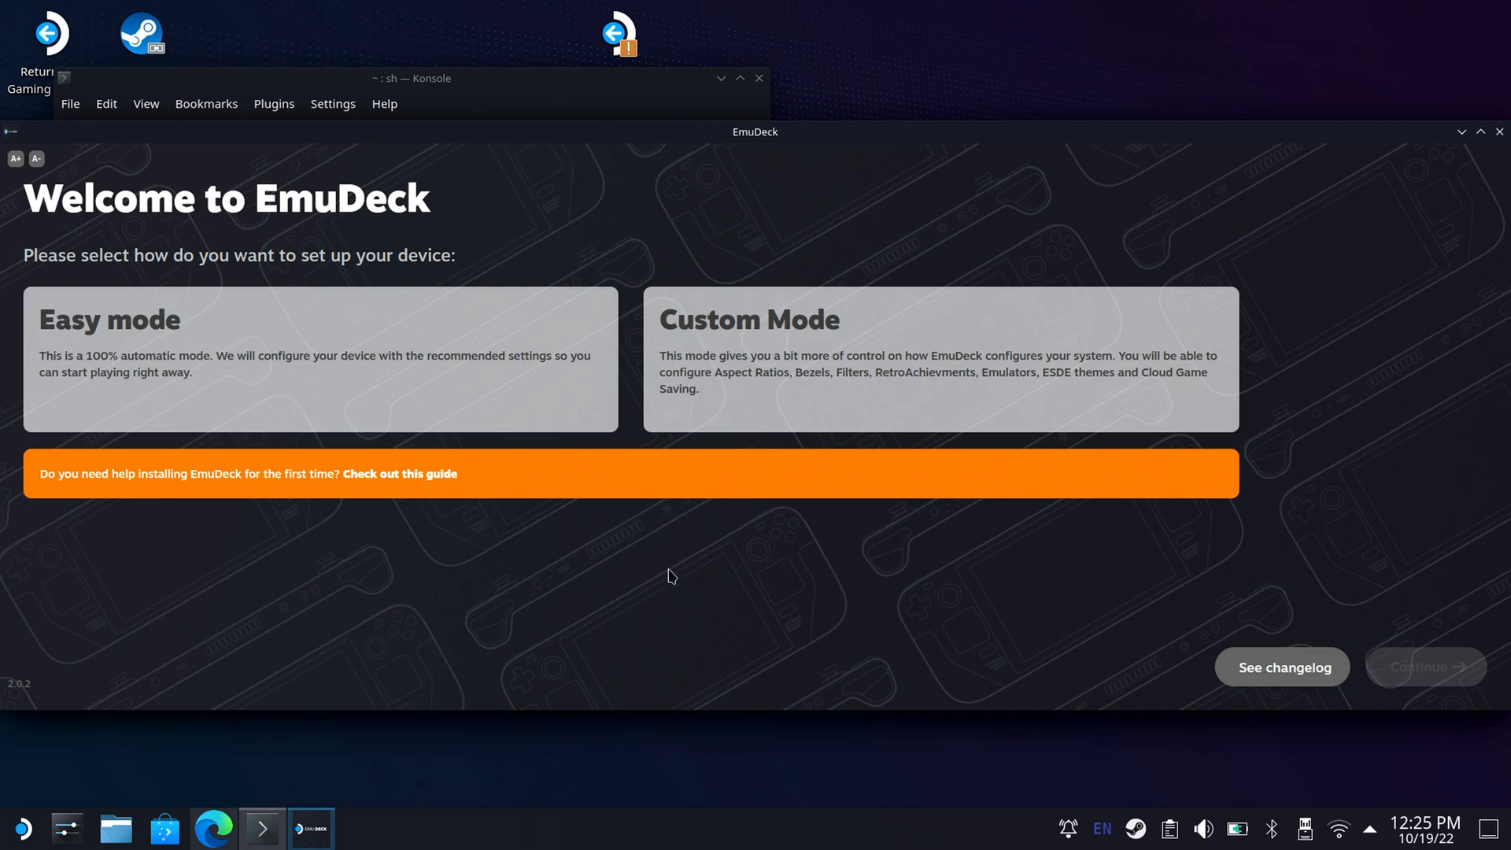
click(743, 417)
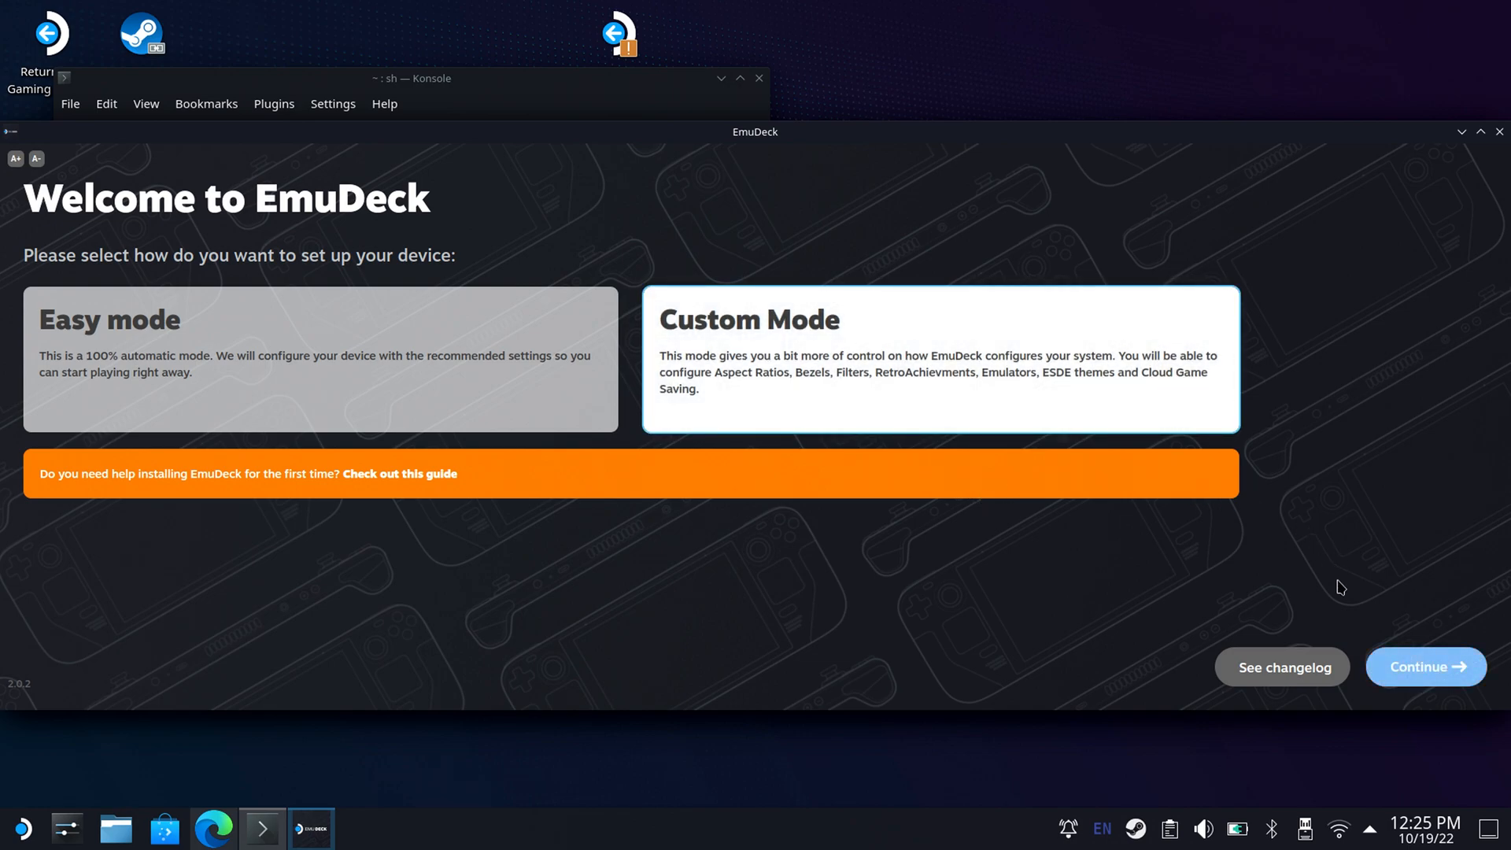
click(1409, 679)
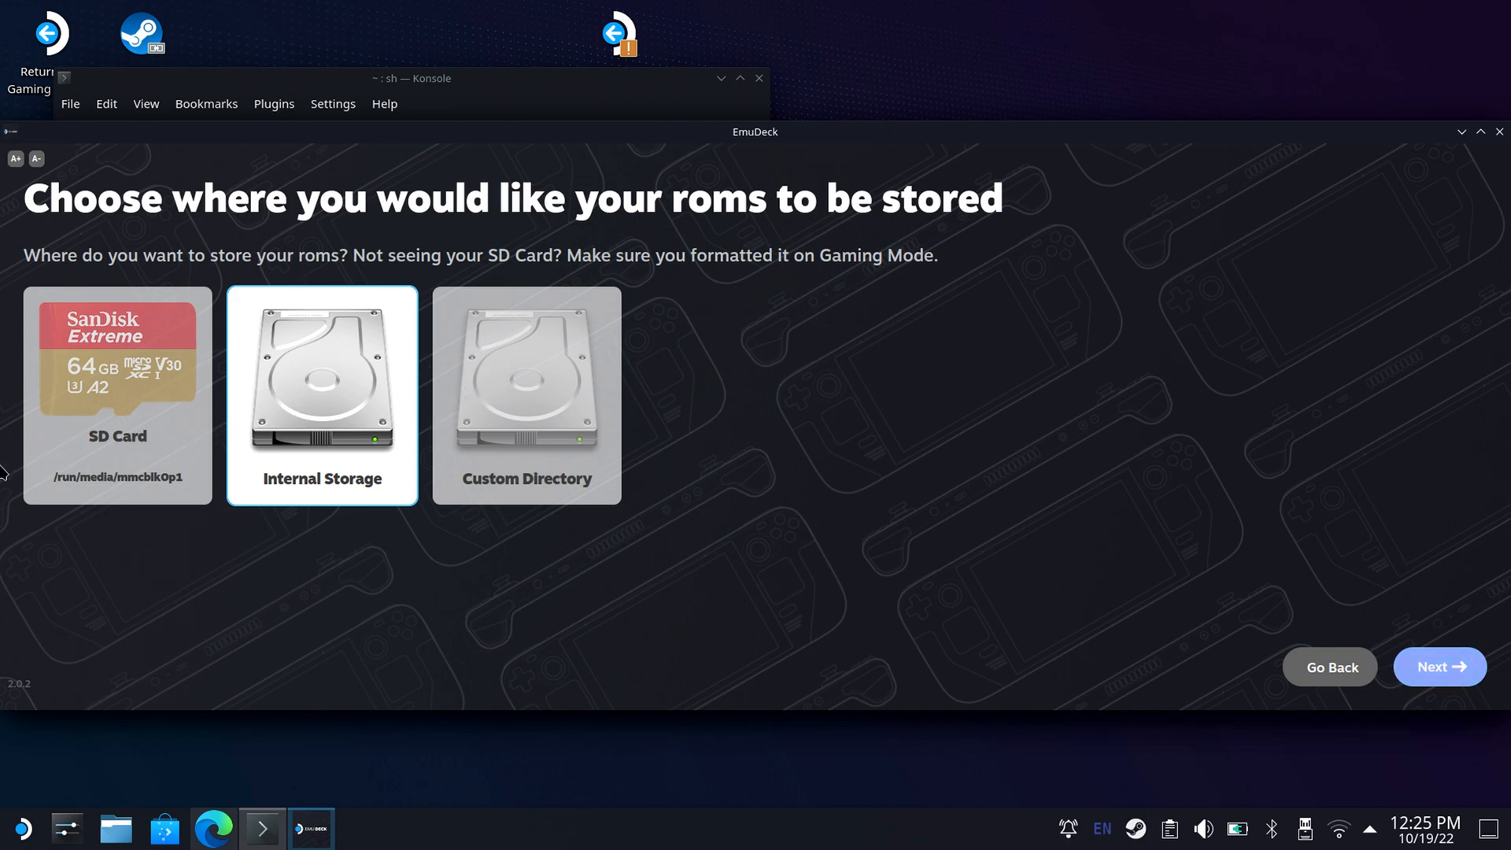
Store the ROMs on the SD Card and continue with Steam Deck as the device.
click(115, 377)
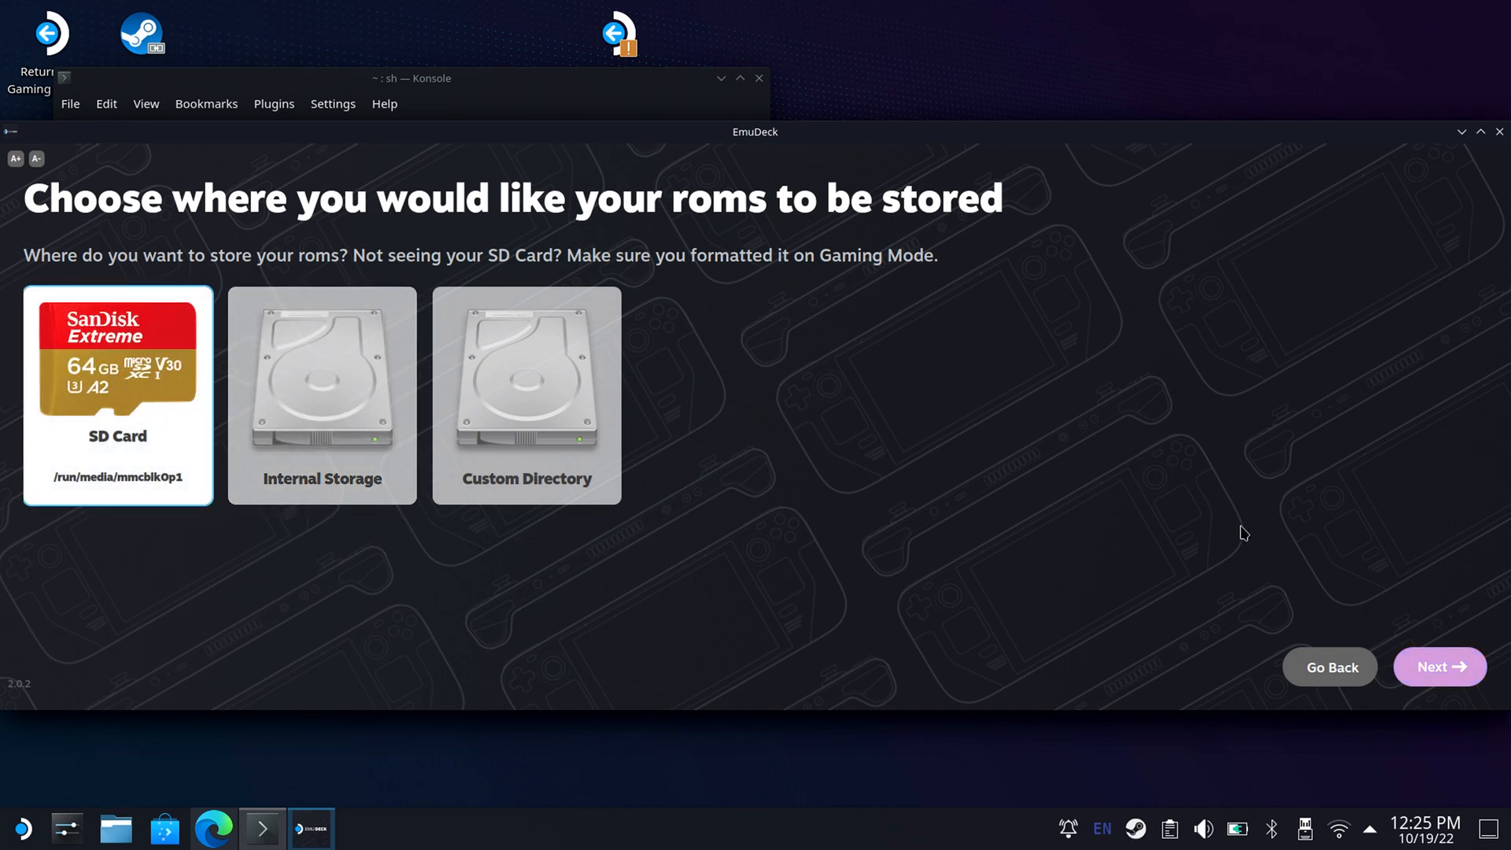
click(1430, 667)
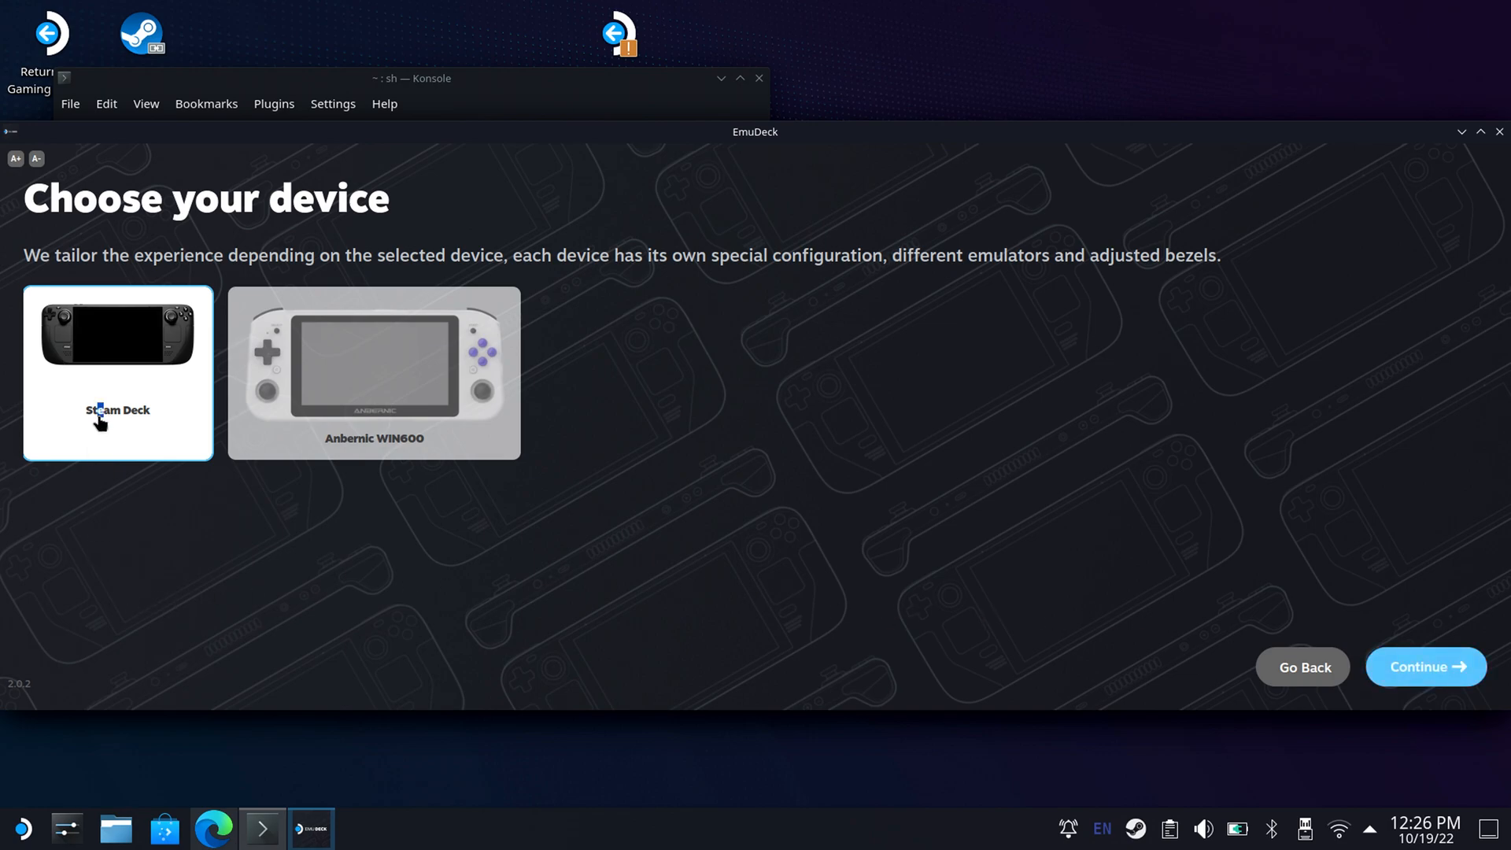
click(1418, 670)
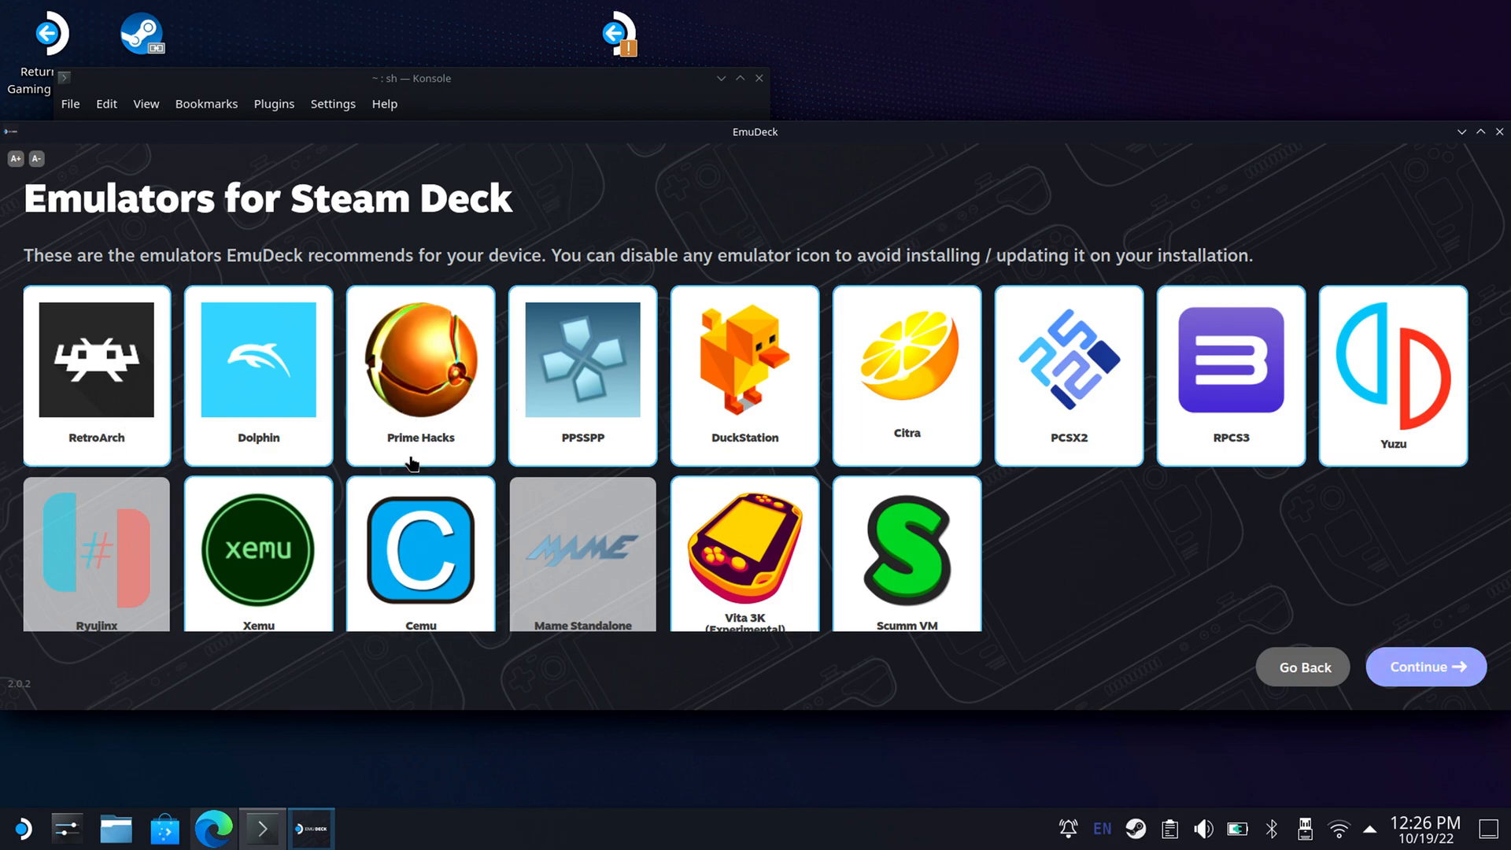
Disable Prime Hacks, DuckStation and Scumm VM in the list of emulators to install, and continue to the emulator configuration page.
click(417, 406)
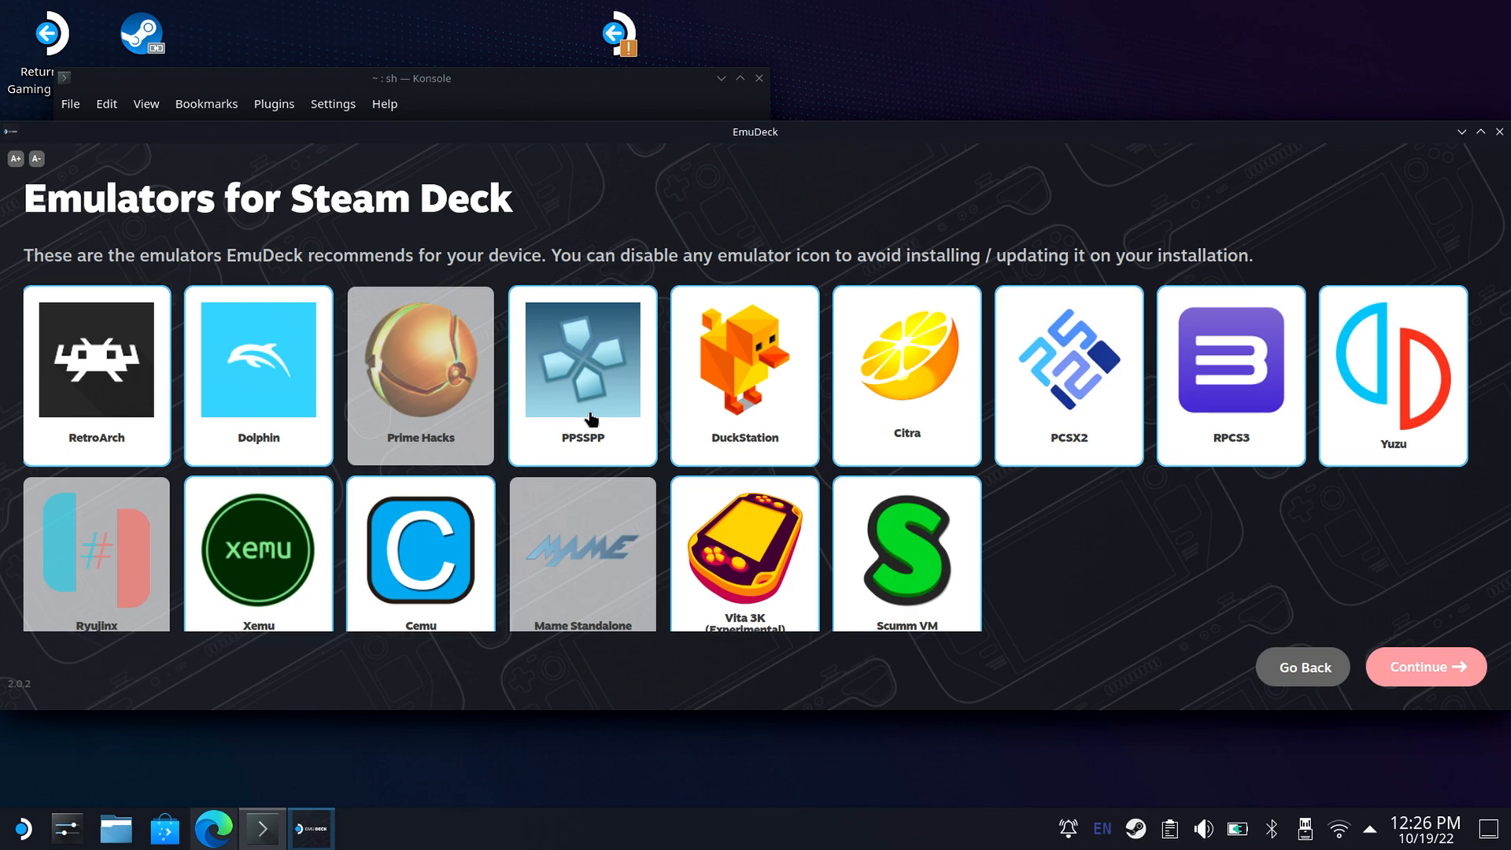
click(728, 380)
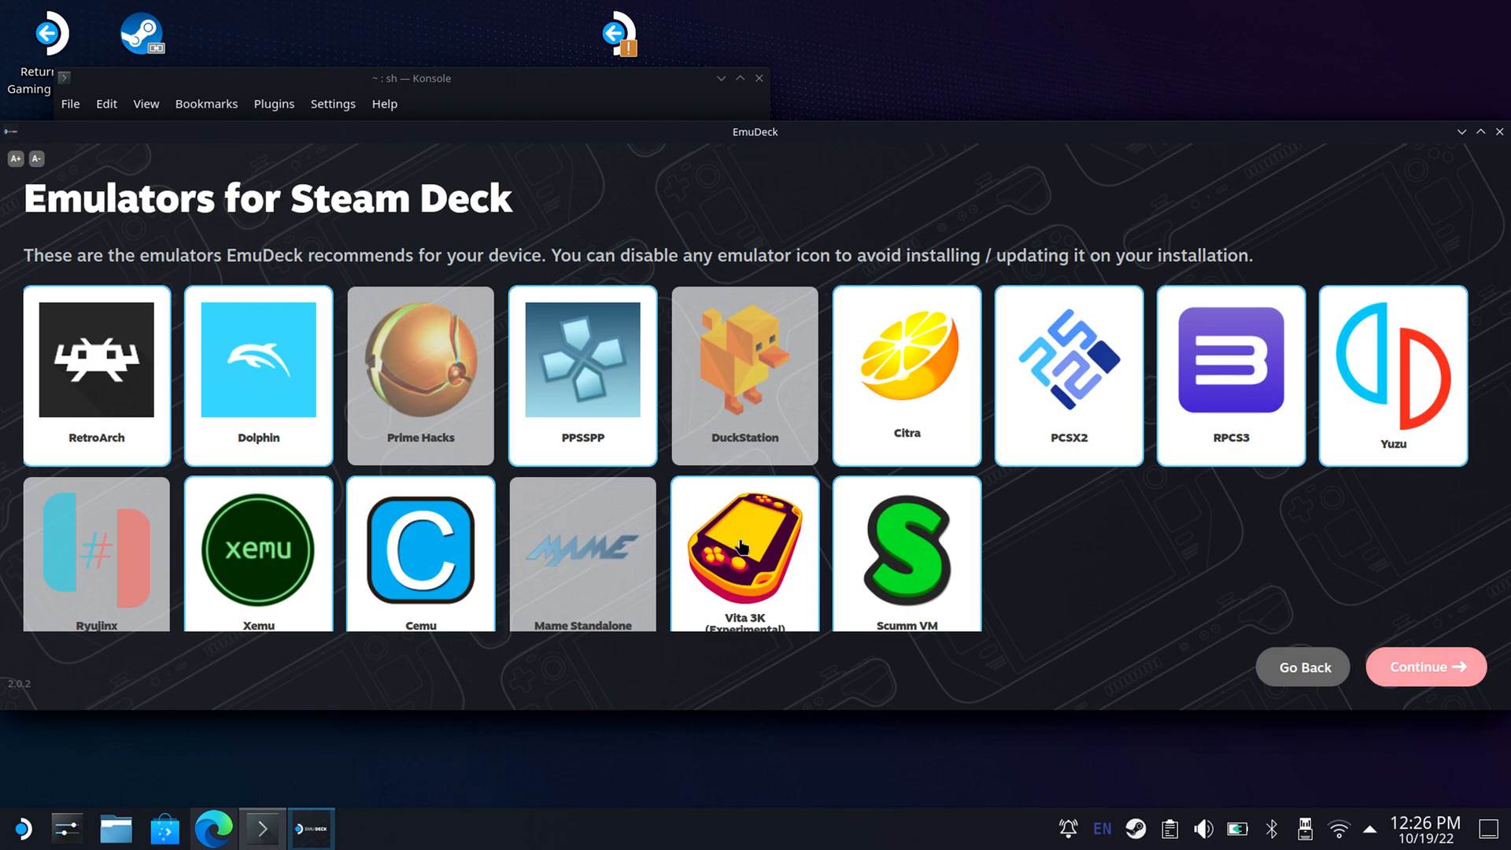
click(872, 566)
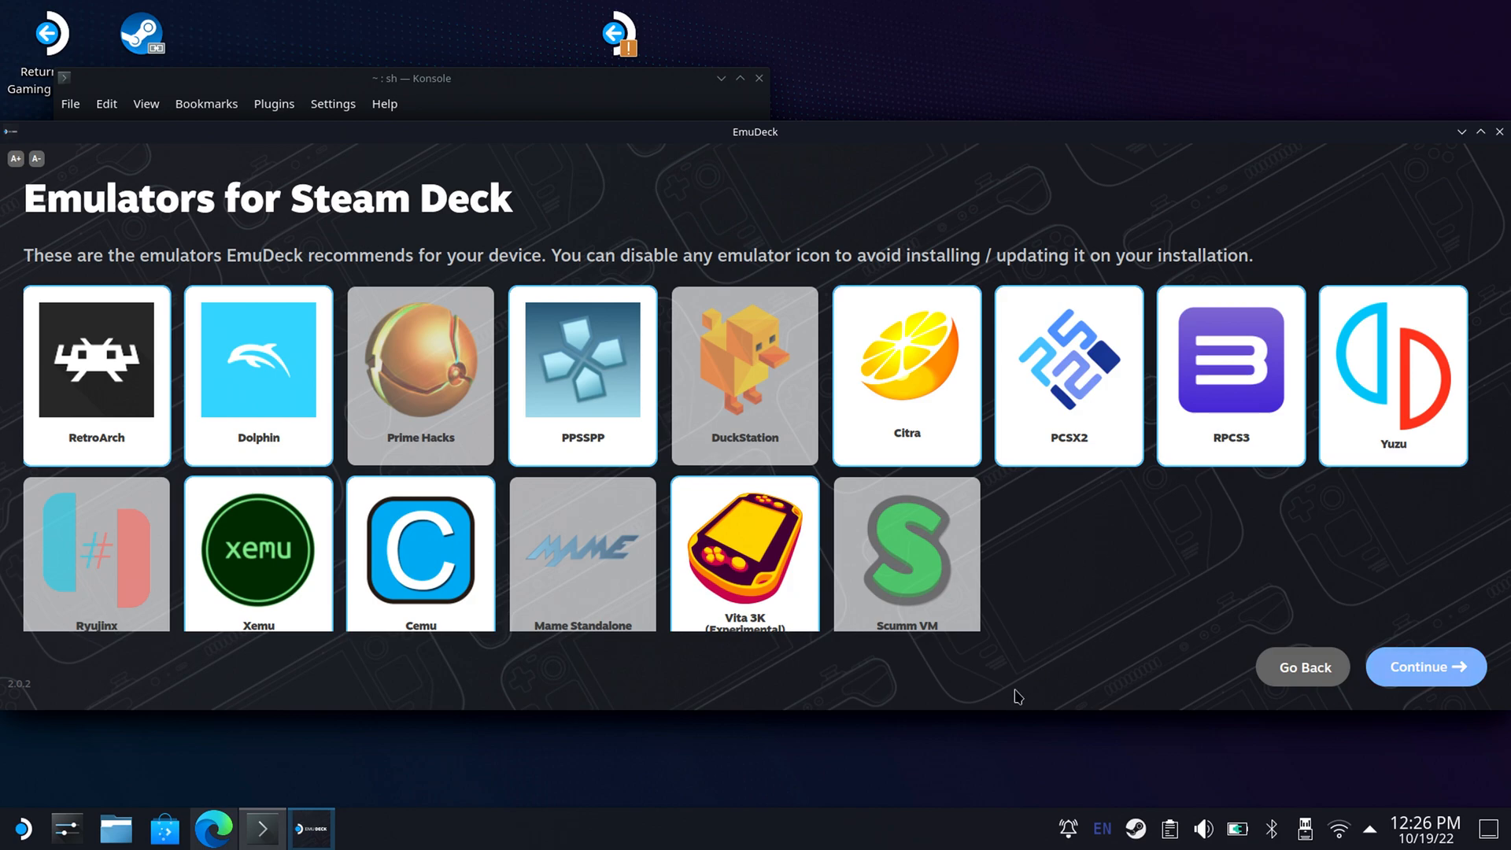
drag(1027, 711, 1031, 755)
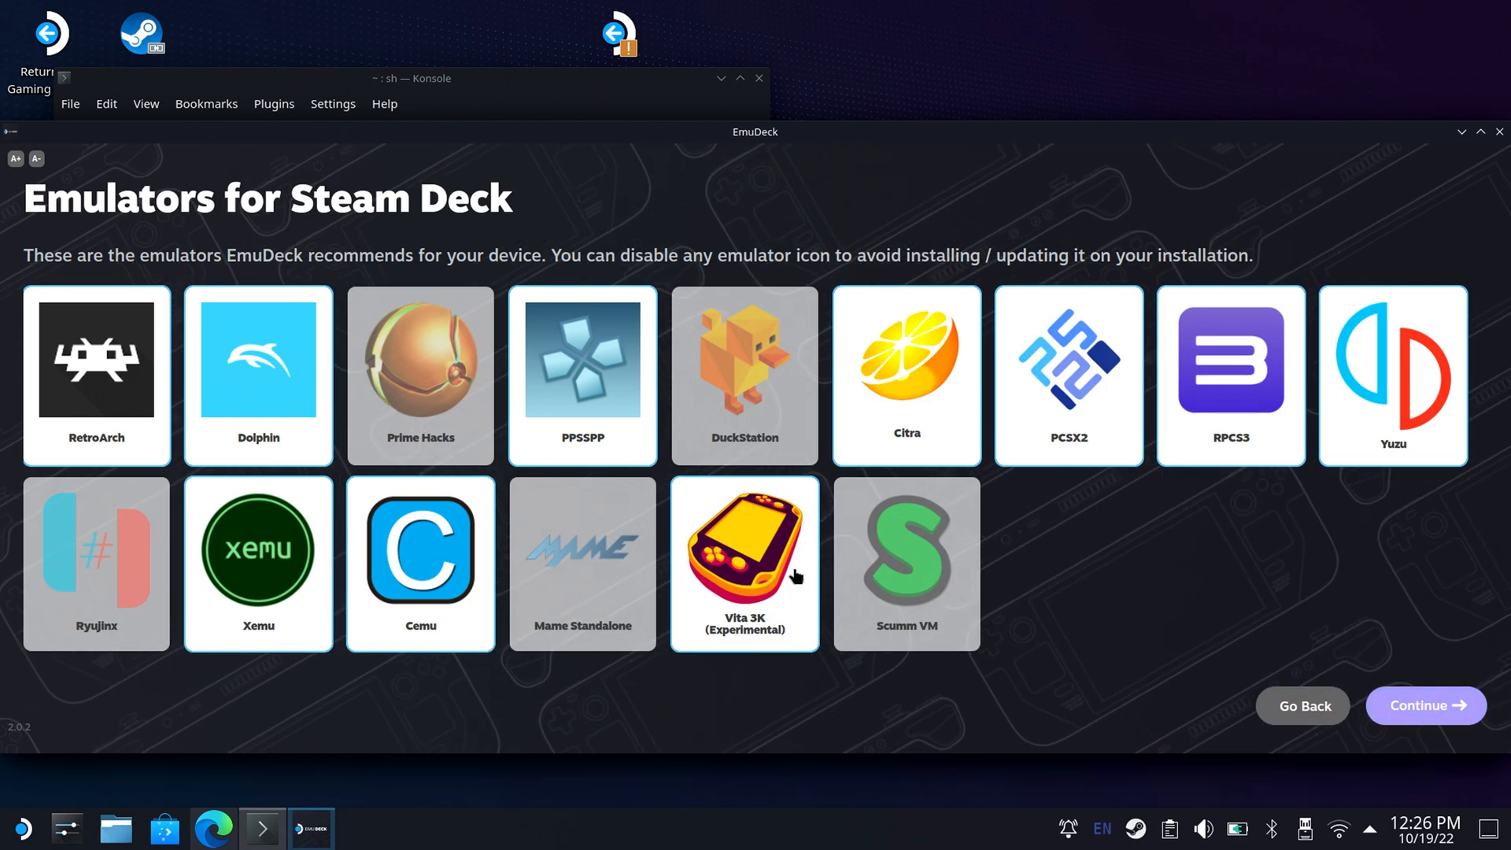
click(1422, 712)
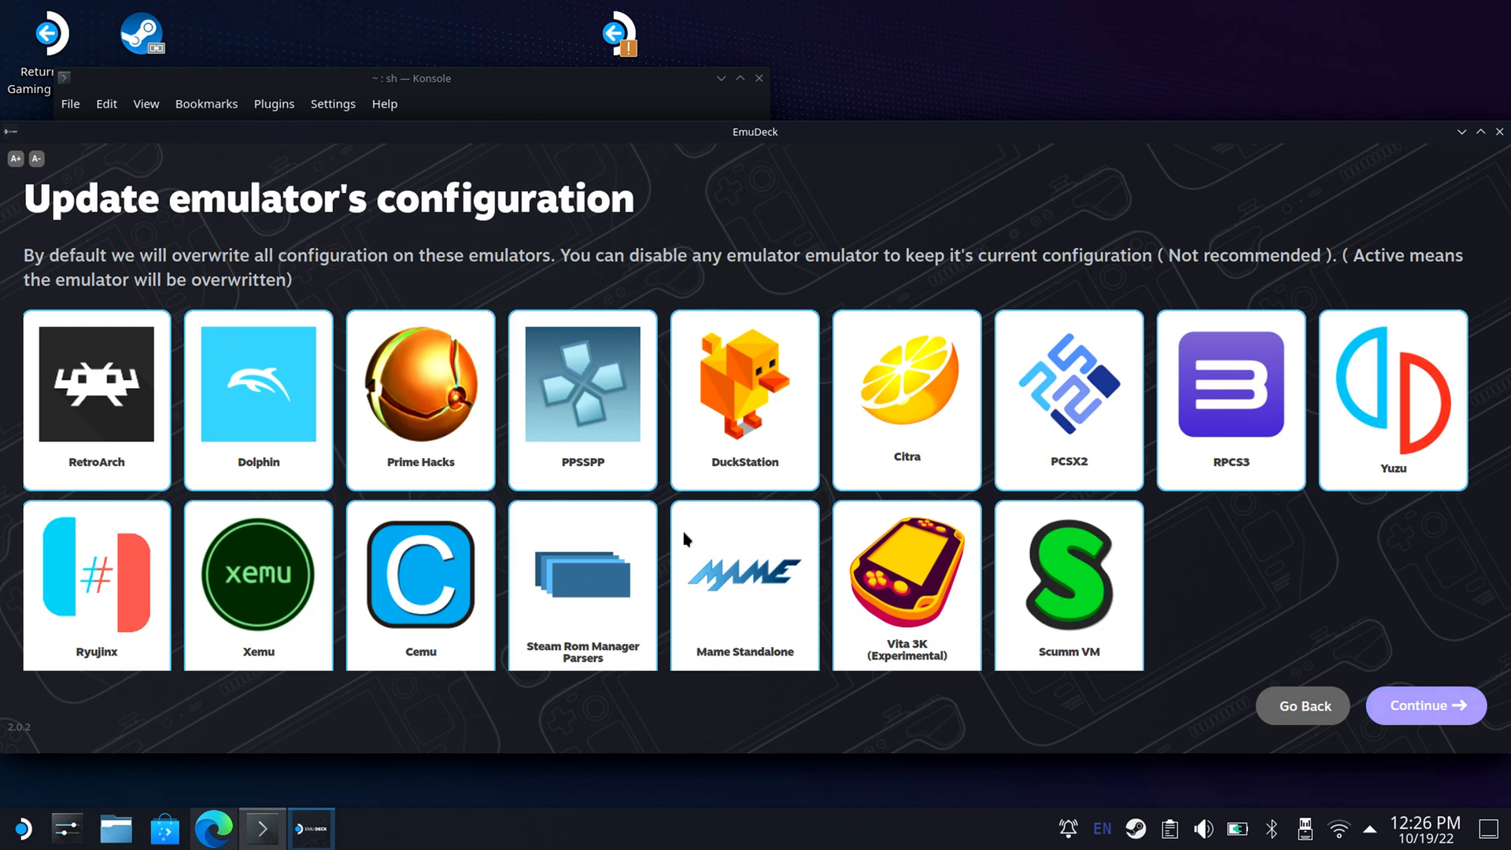
Accept overwriting all emulator configurations, the RetroAchievements login with HardCore mode enabled, and game bezels set to On.
click(1411, 713)
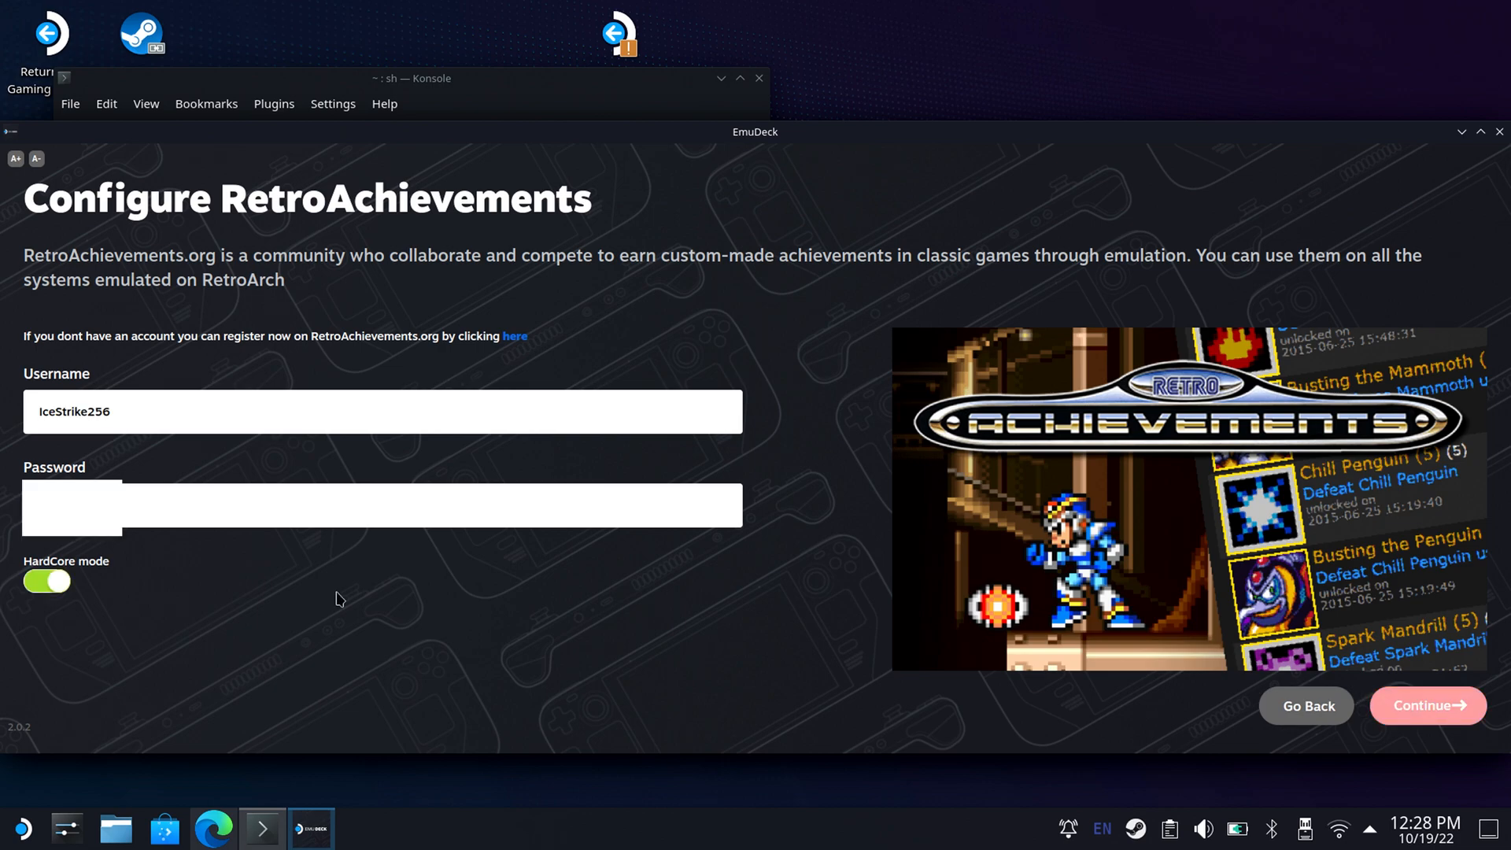
click(1420, 715)
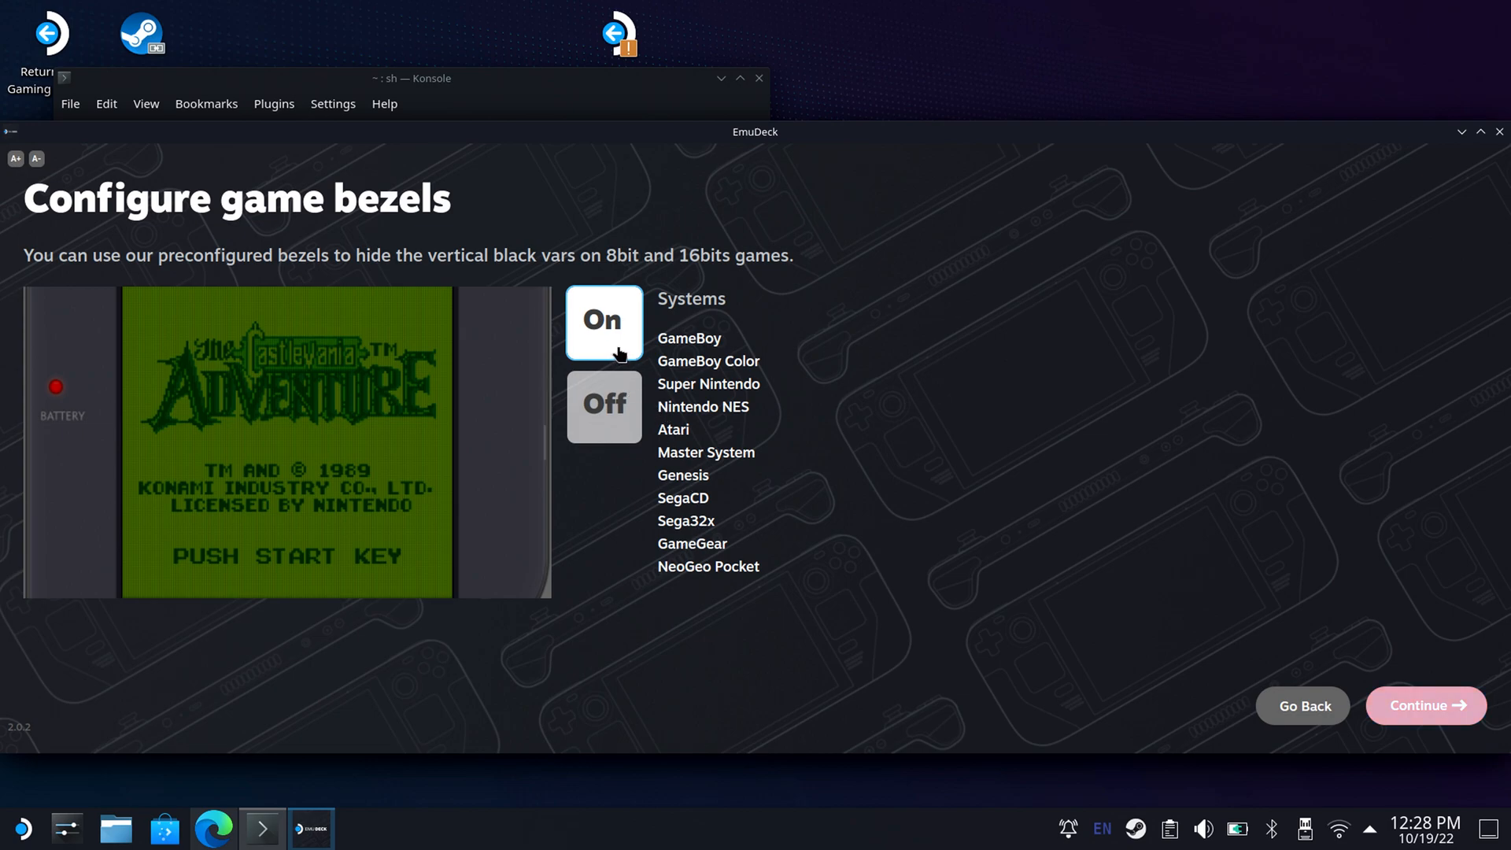
click(1402, 711)
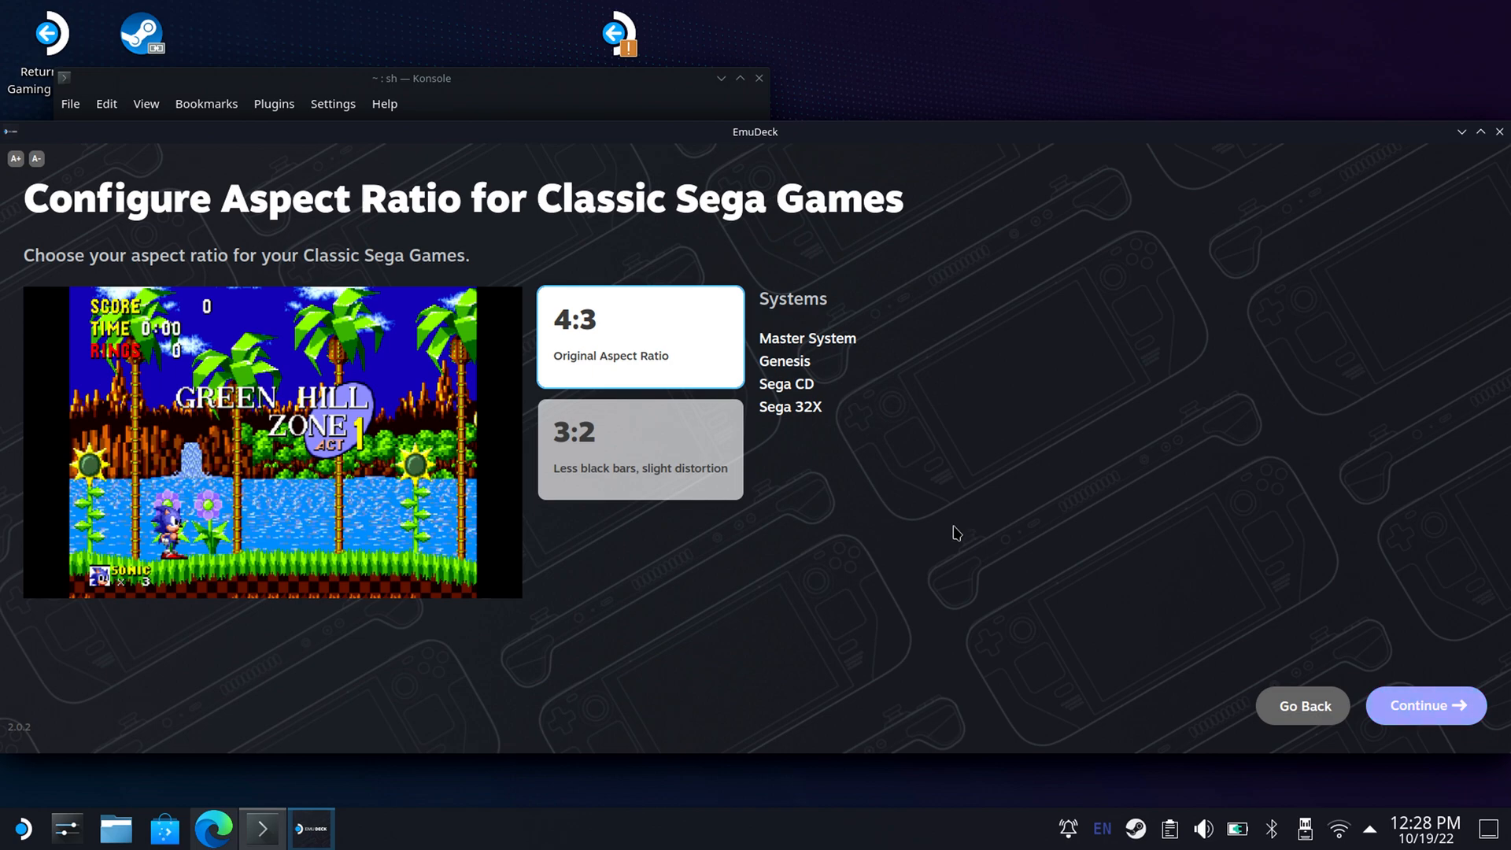
Compare the 3:2 and 4:3 previews for Classic Sega games and continue with the original 4:3 aspect ratio.
click(707, 480)
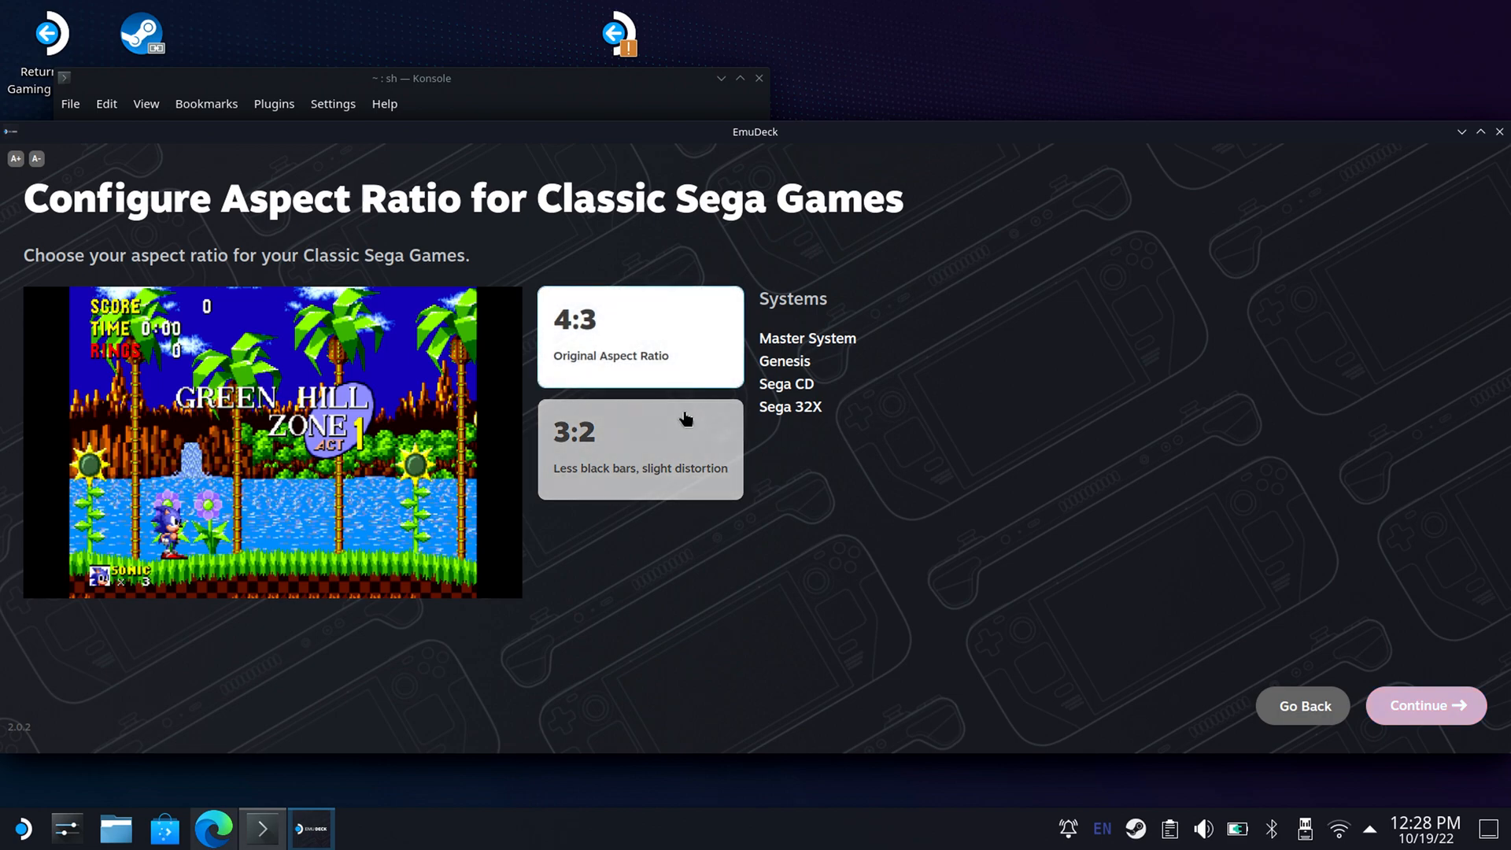
click(687, 427)
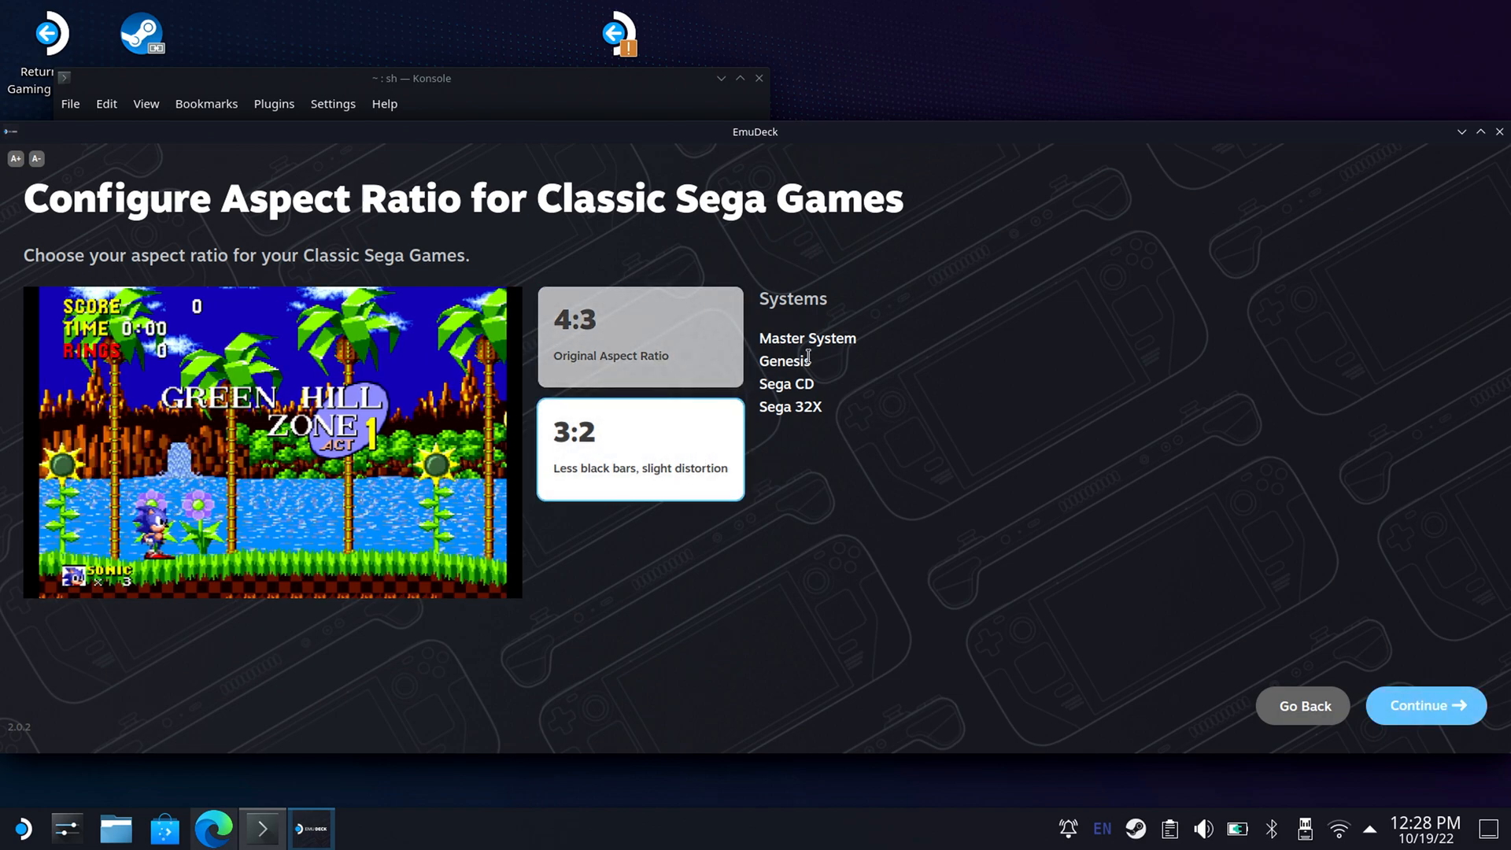
click(710, 362)
click(694, 473)
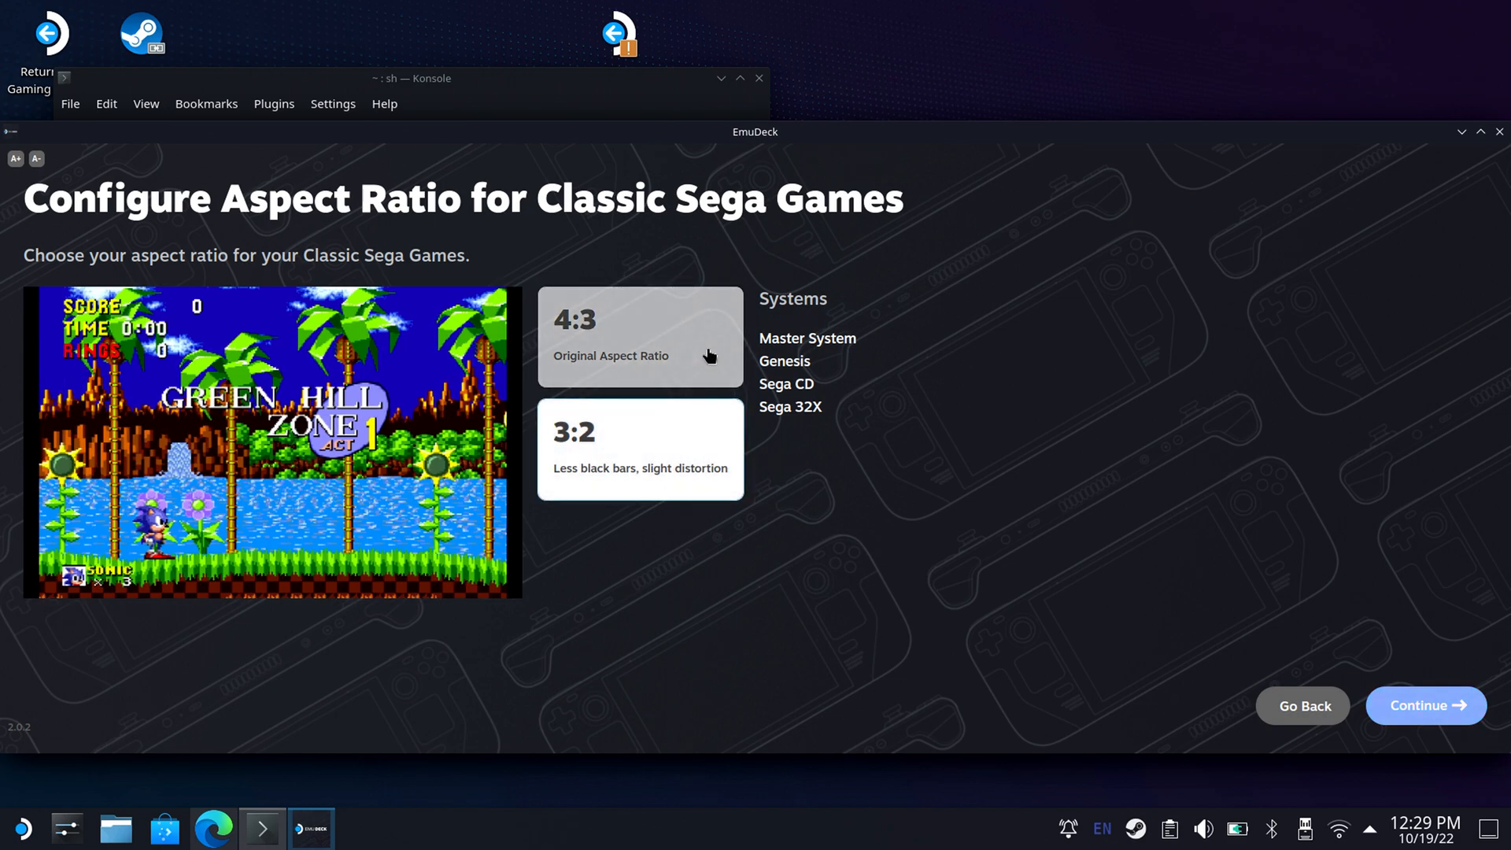
click(709, 359)
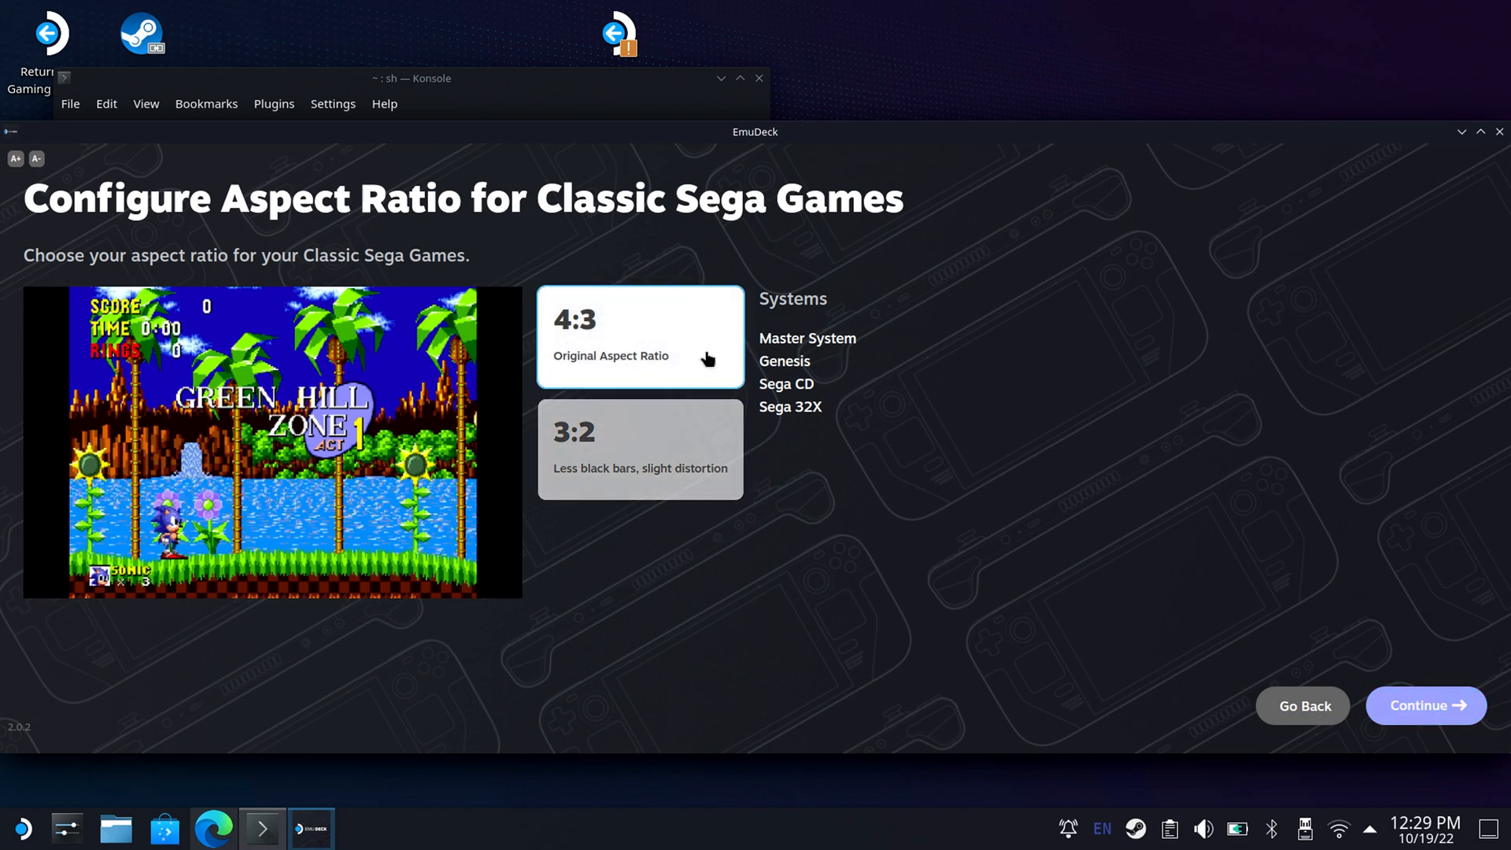
click(627, 465)
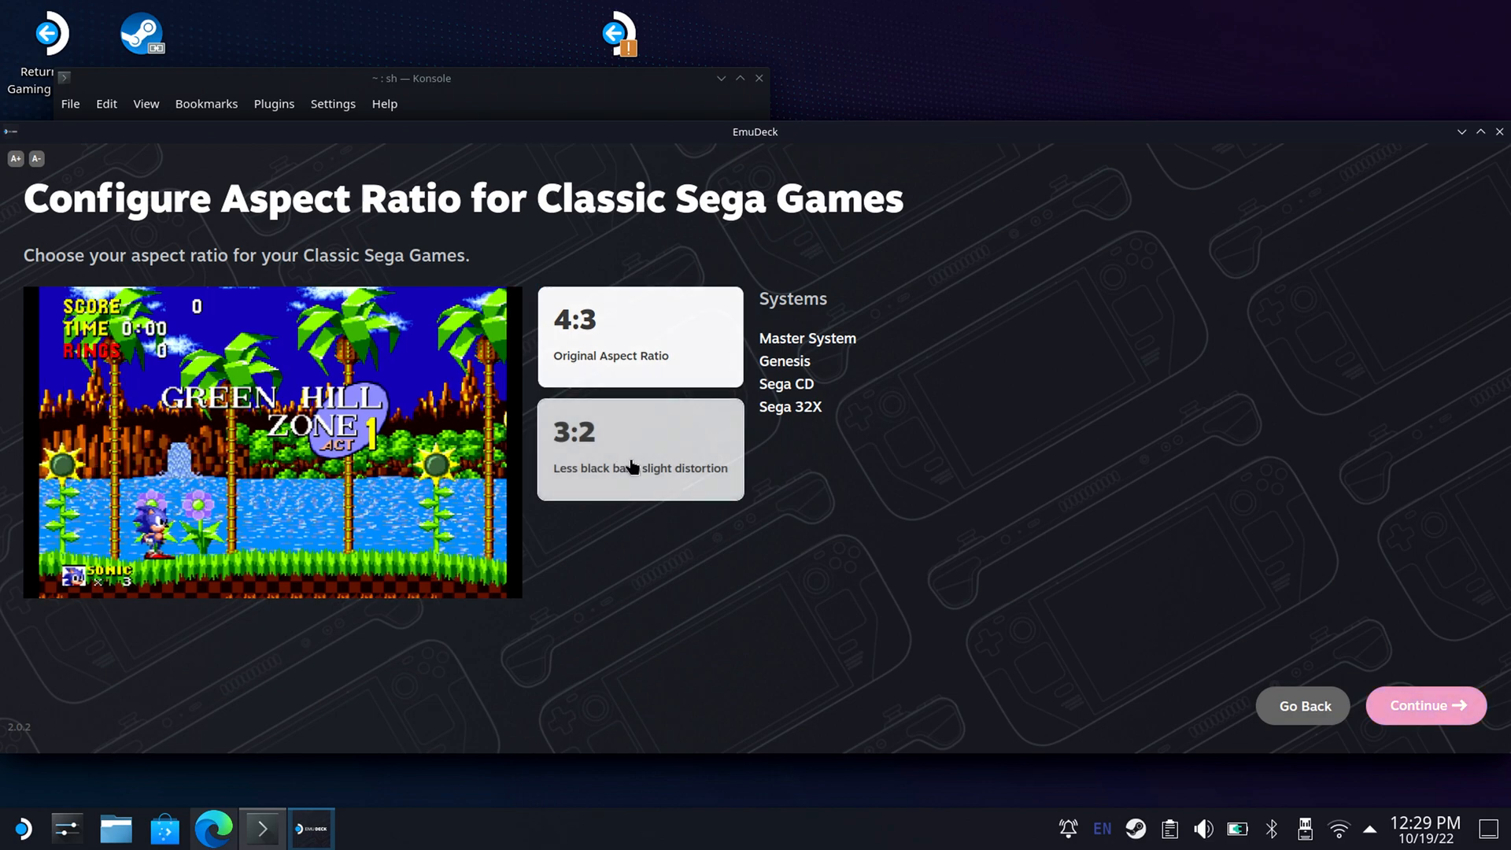
click(668, 380)
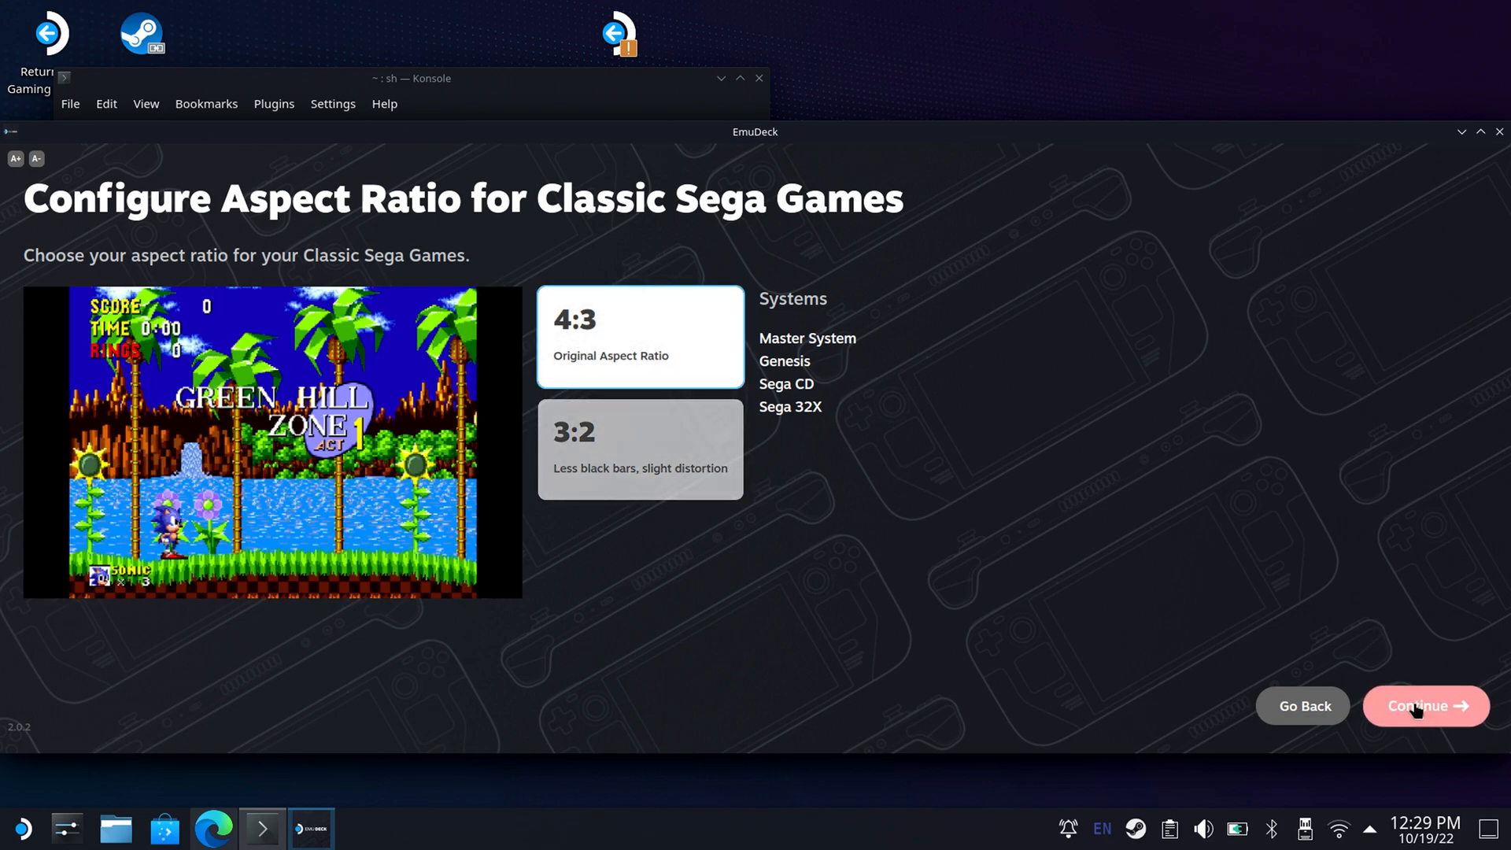
click(1409, 705)
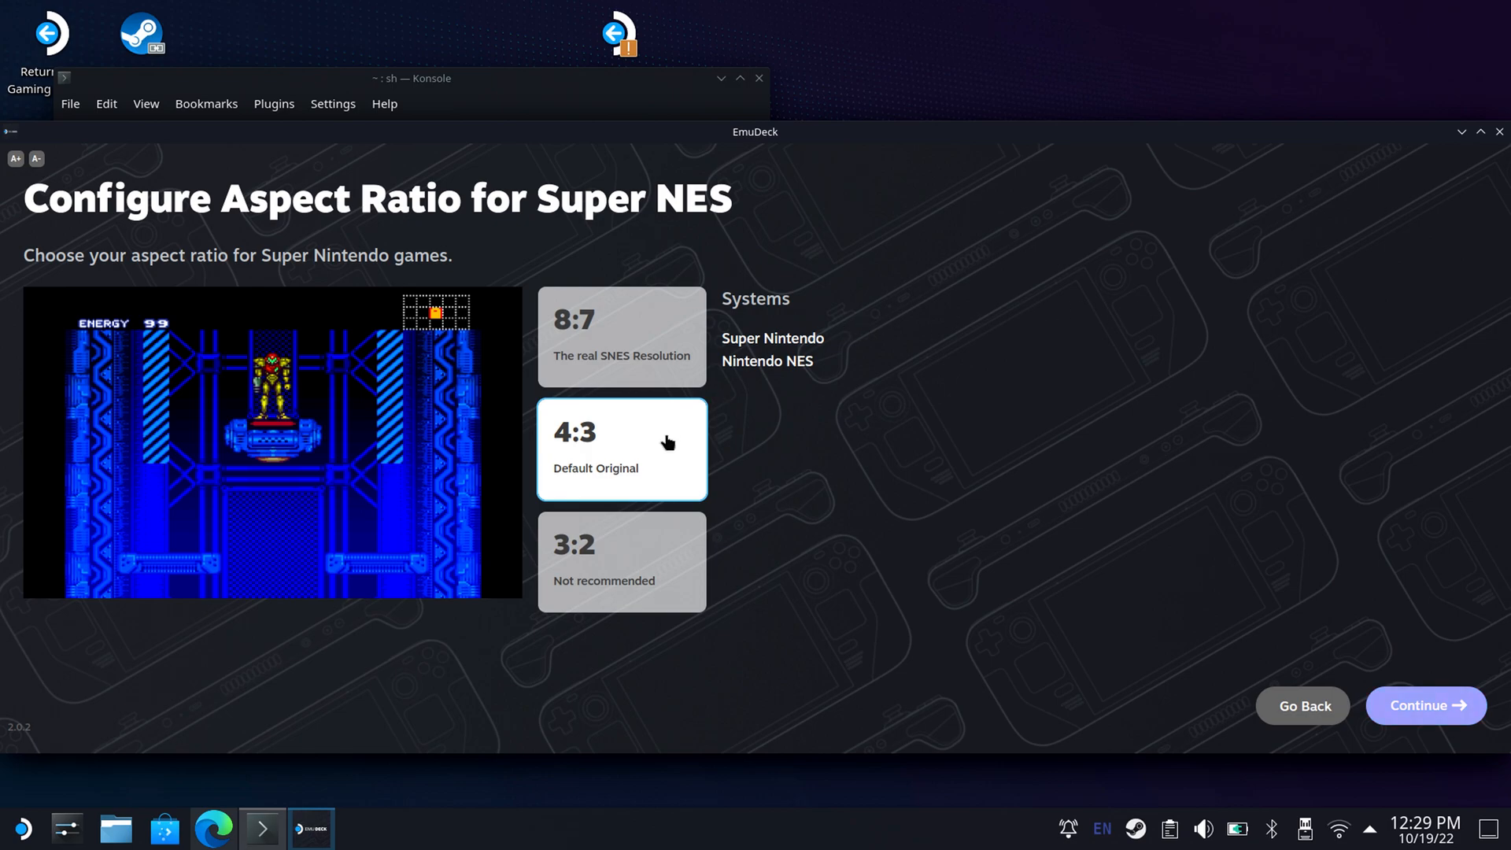
Compare the 8:7 and 4:3 previews for Super Nintendo games and continue with the default original 4:3 aspect ratio.
click(673, 373)
click(658, 465)
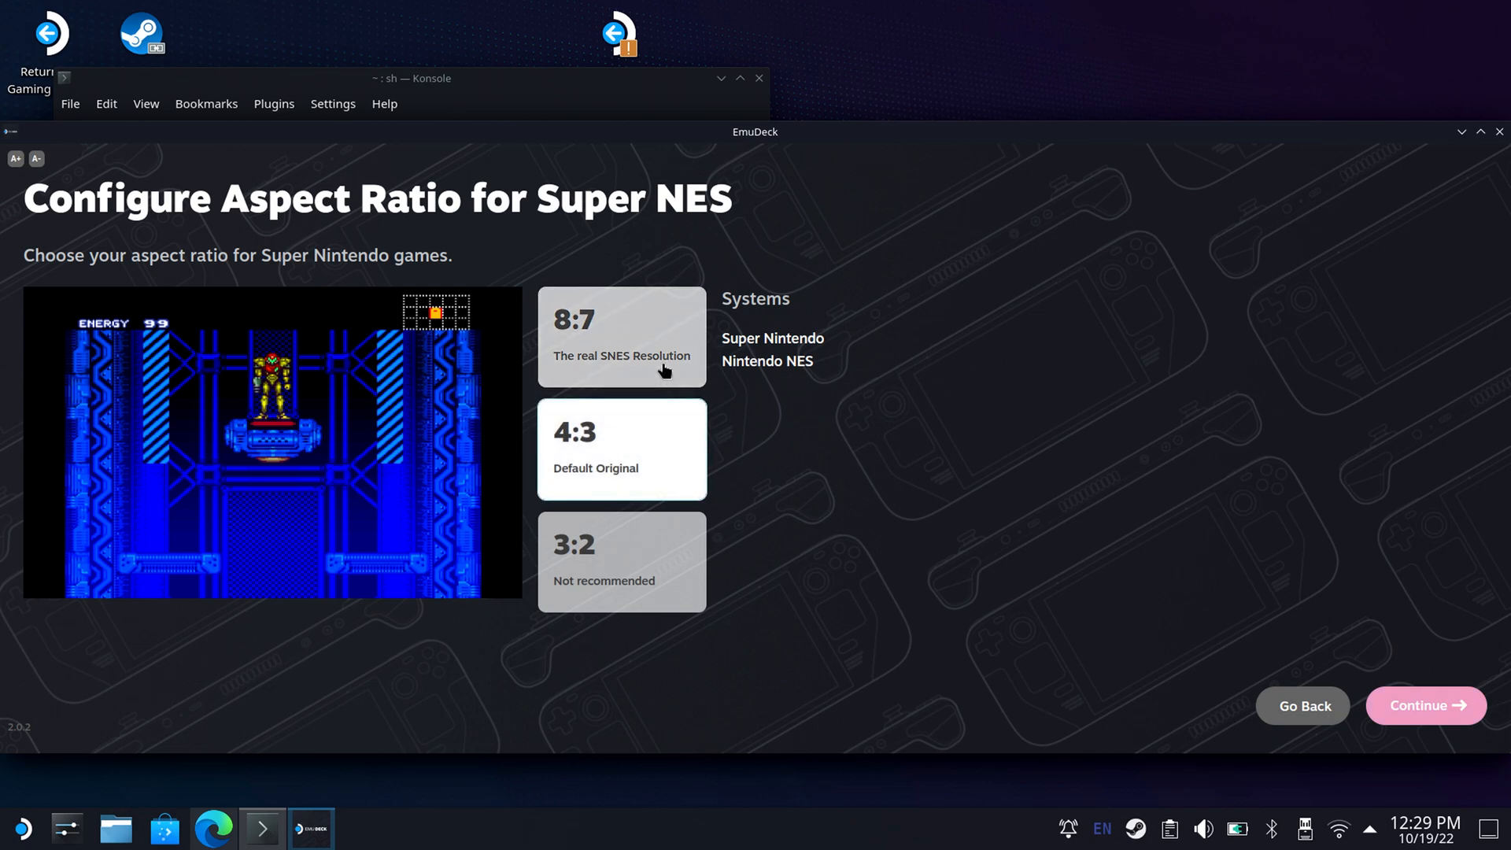
drag(667, 363, 675, 377)
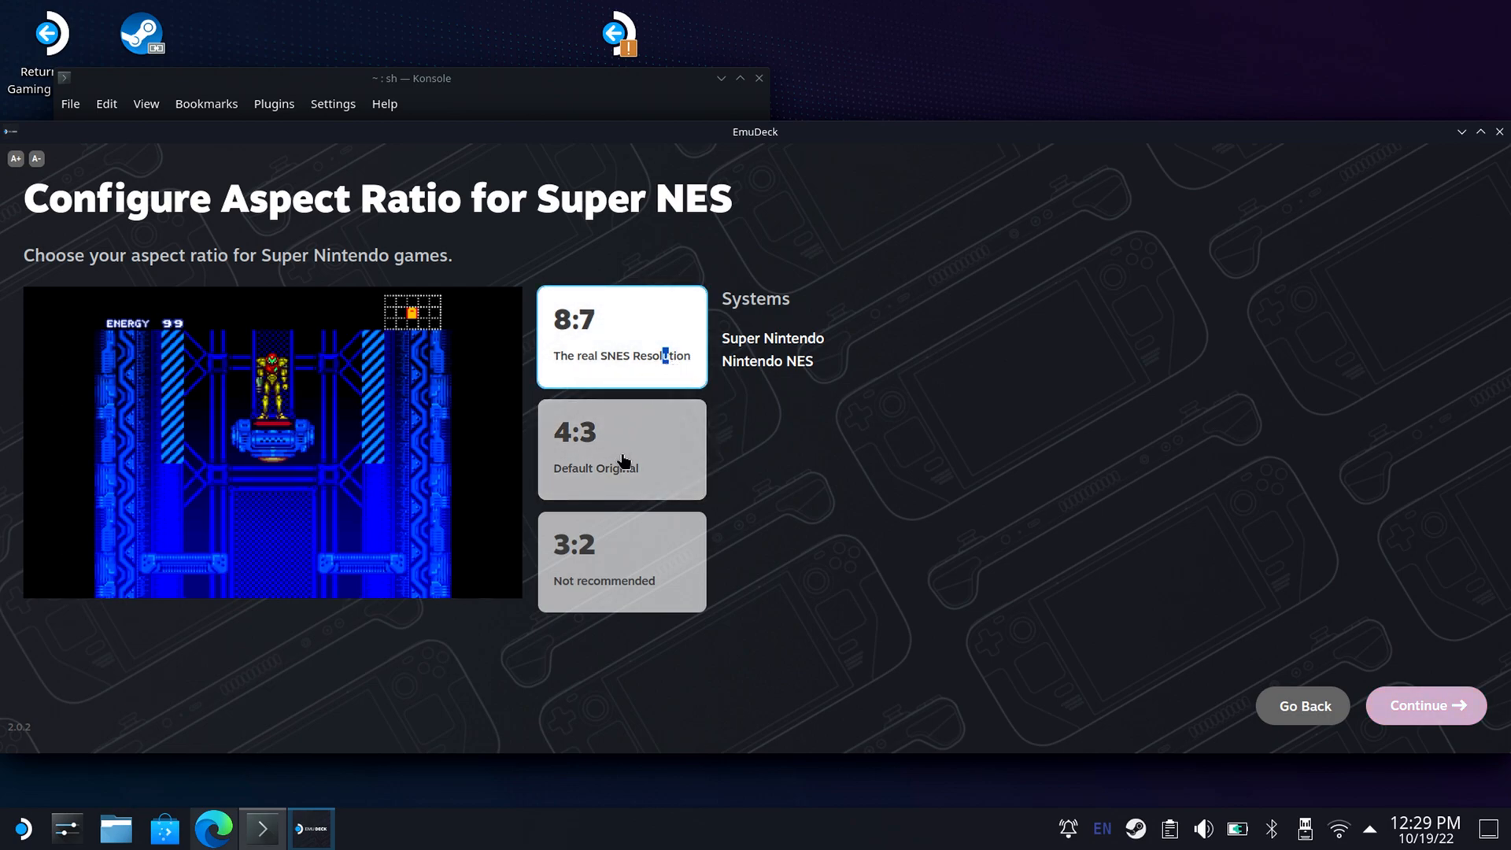
click(615, 460)
click(619, 364)
click(634, 412)
click(643, 381)
click(630, 452)
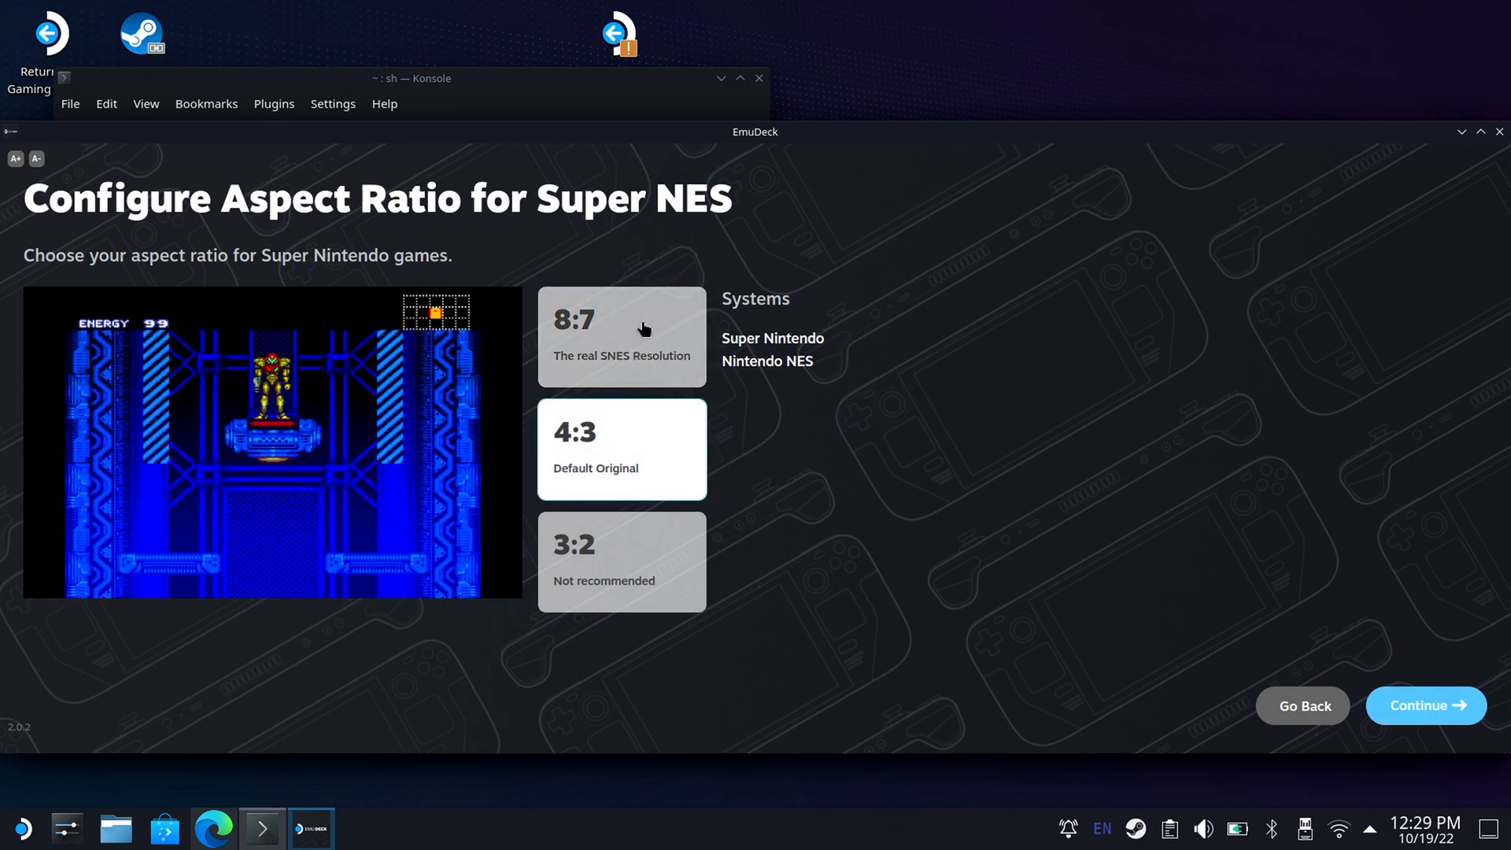
click(637, 331)
click(616, 466)
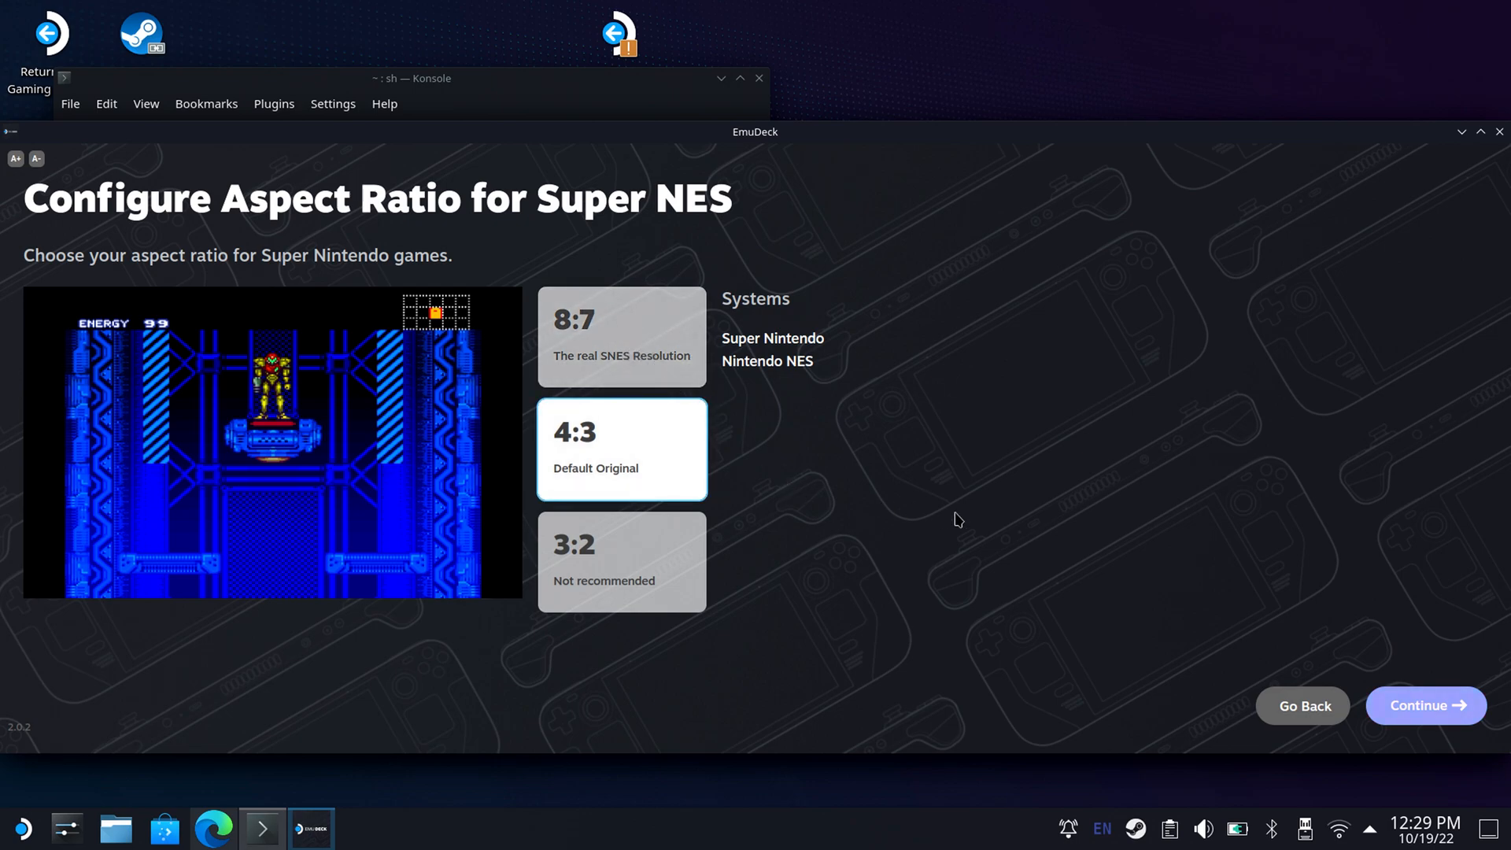
click(1412, 712)
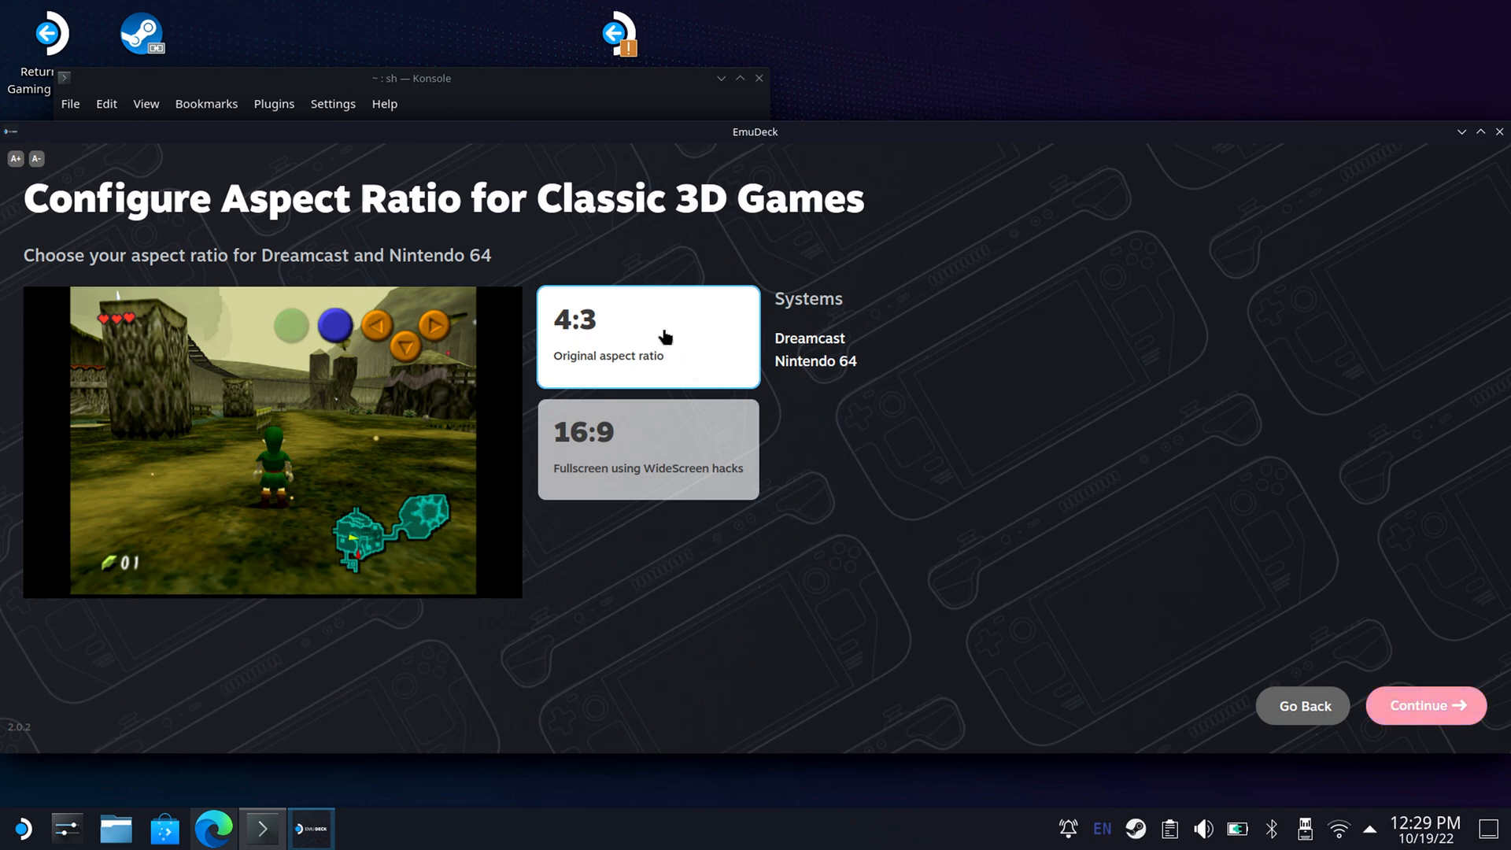
Compare 16:9 with 4:3 for Dreamcast and Nintendo 64 games and continue with the original 4:3 aspect ratio.
click(643, 439)
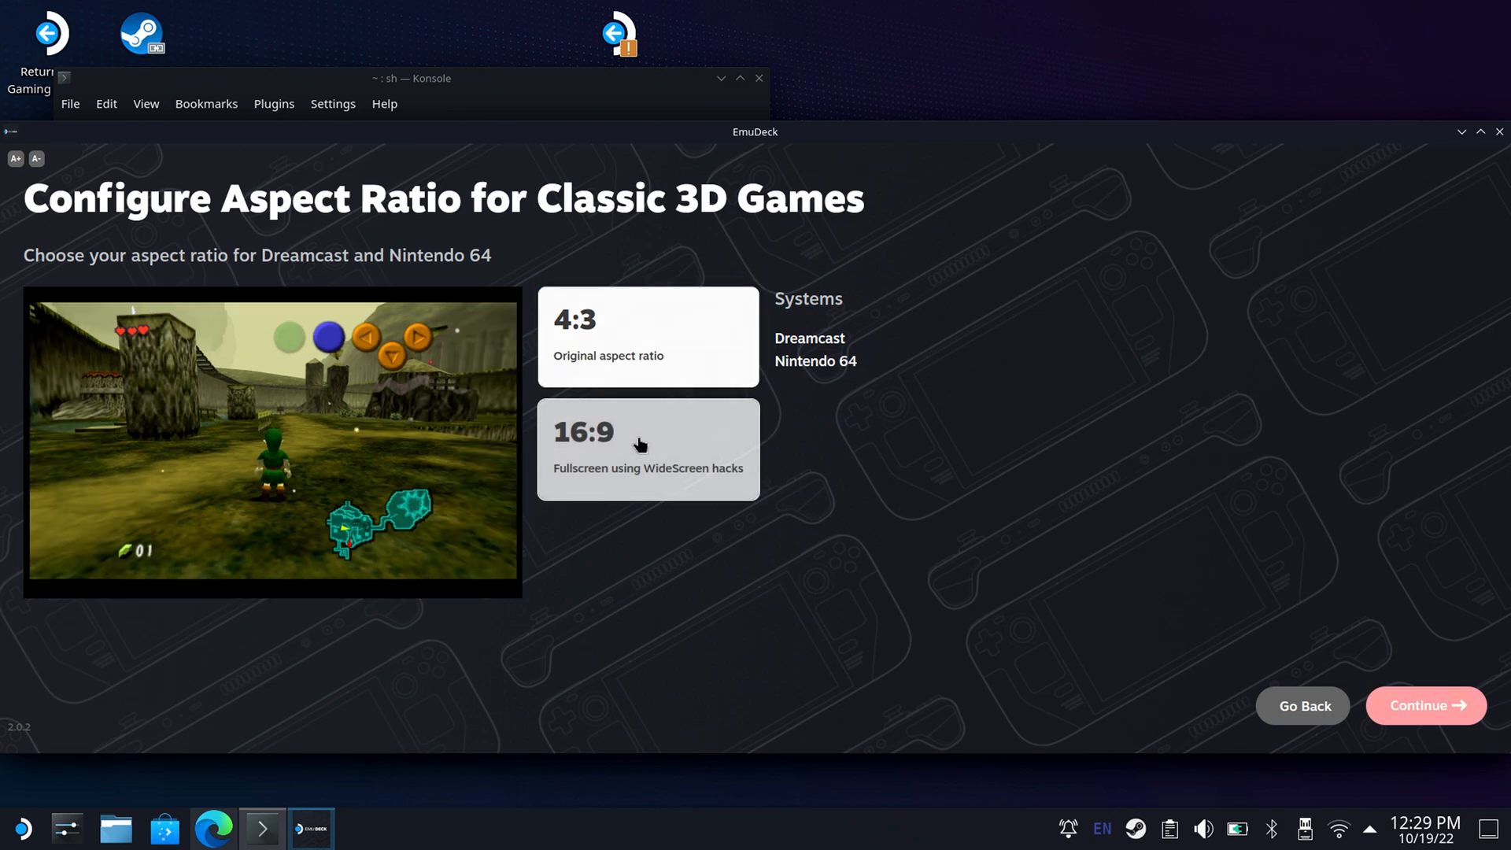
click(645, 381)
click(641, 433)
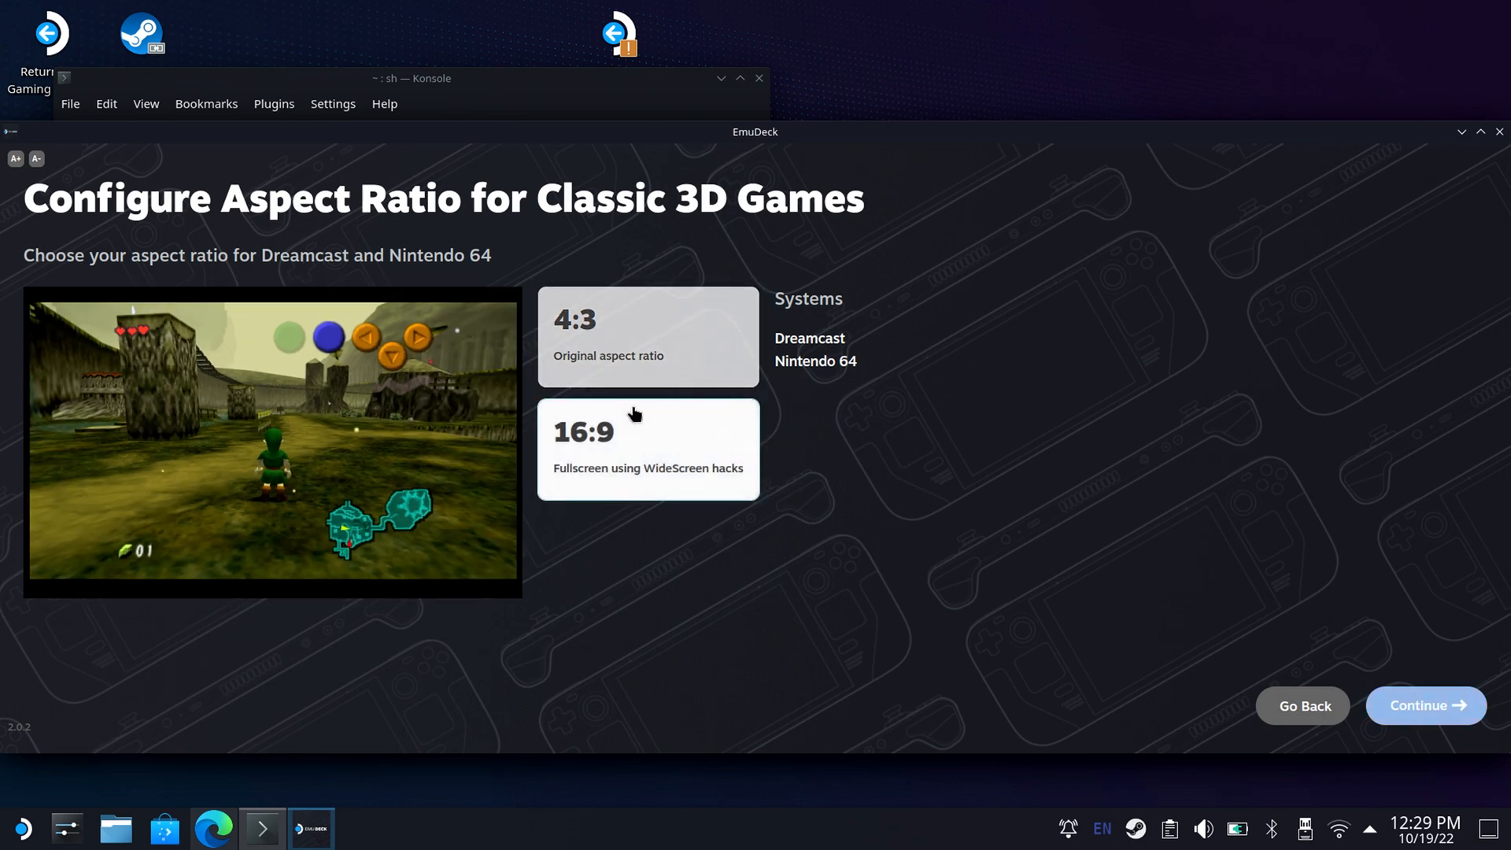
click(632, 352)
click(630, 431)
click(644, 383)
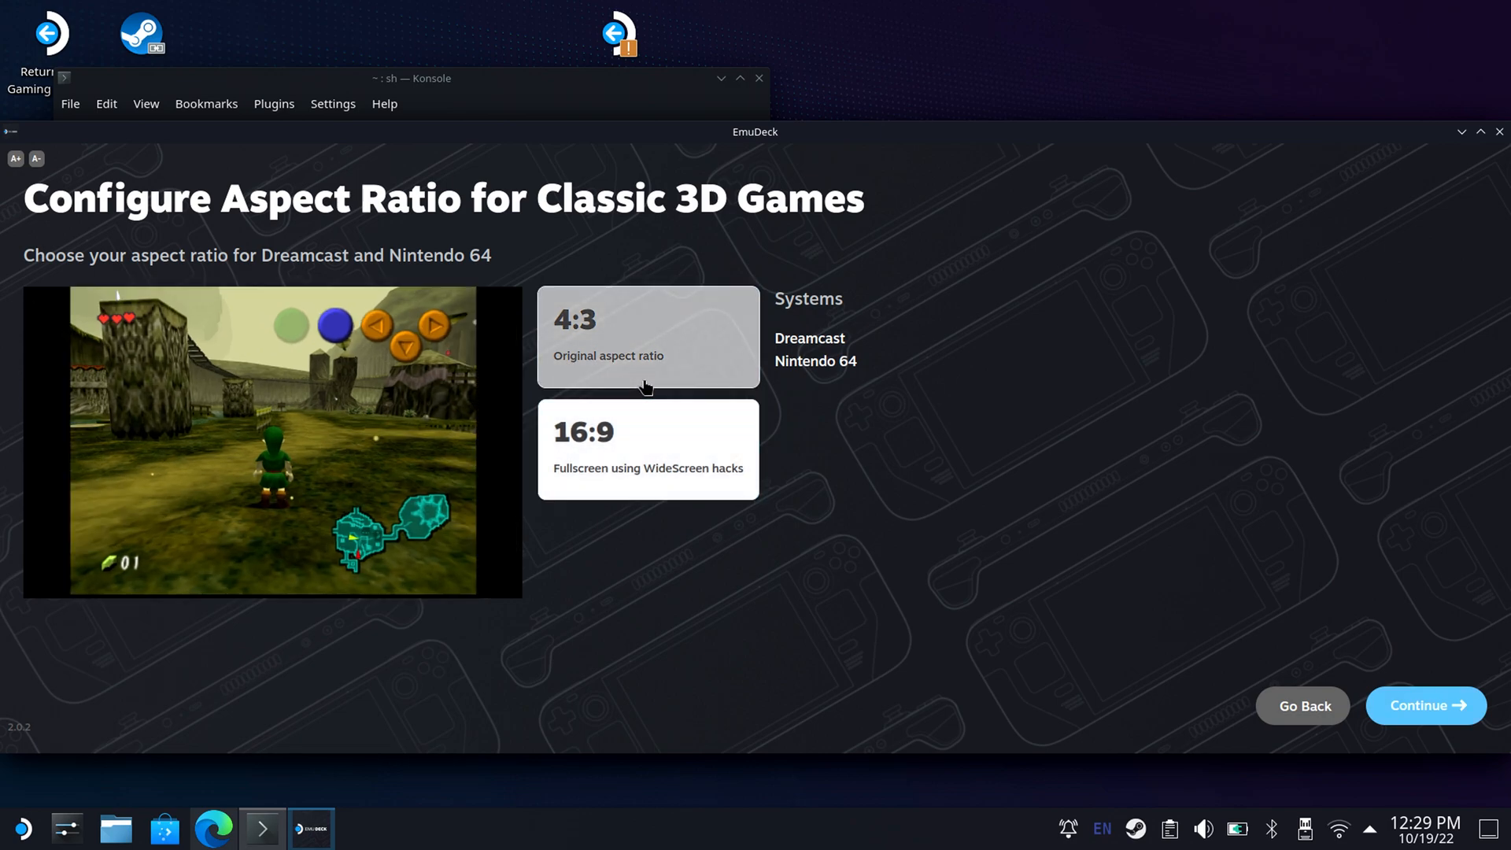
click(641, 437)
click(651, 375)
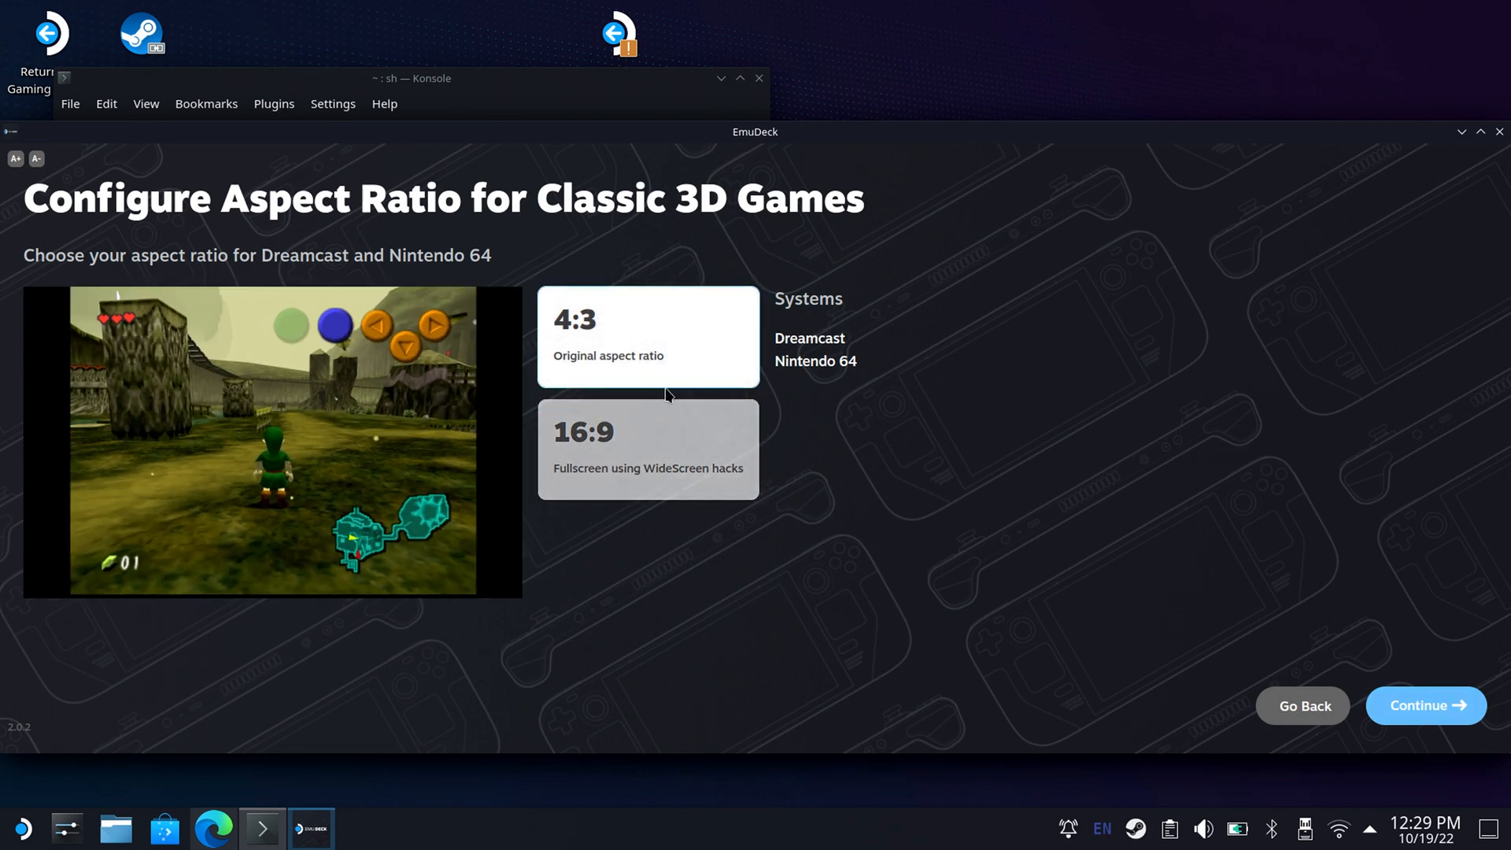
click(687, 429)
click(671, 371)
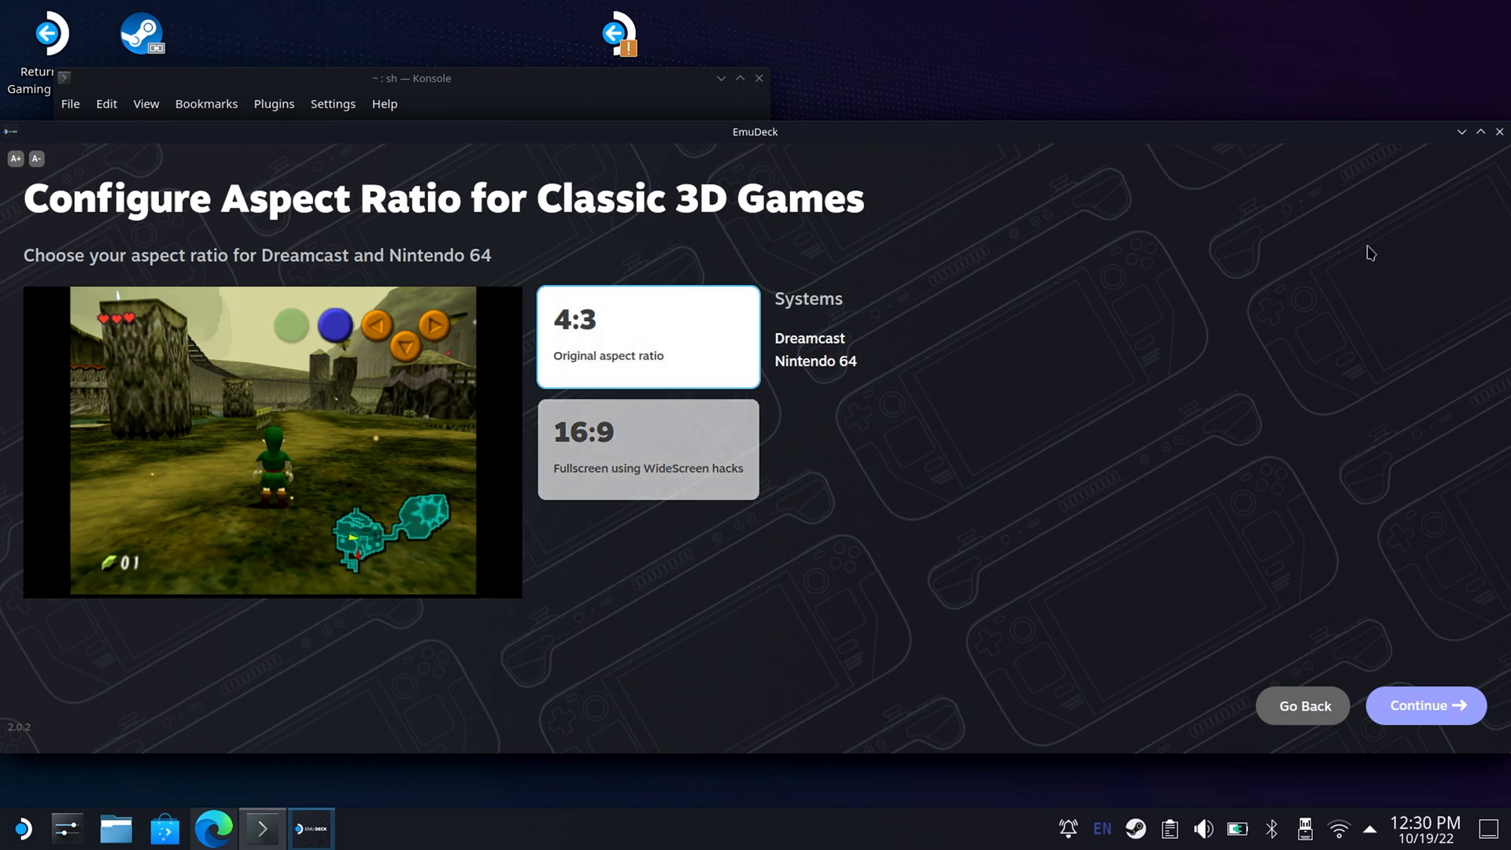
click(1395, 723)
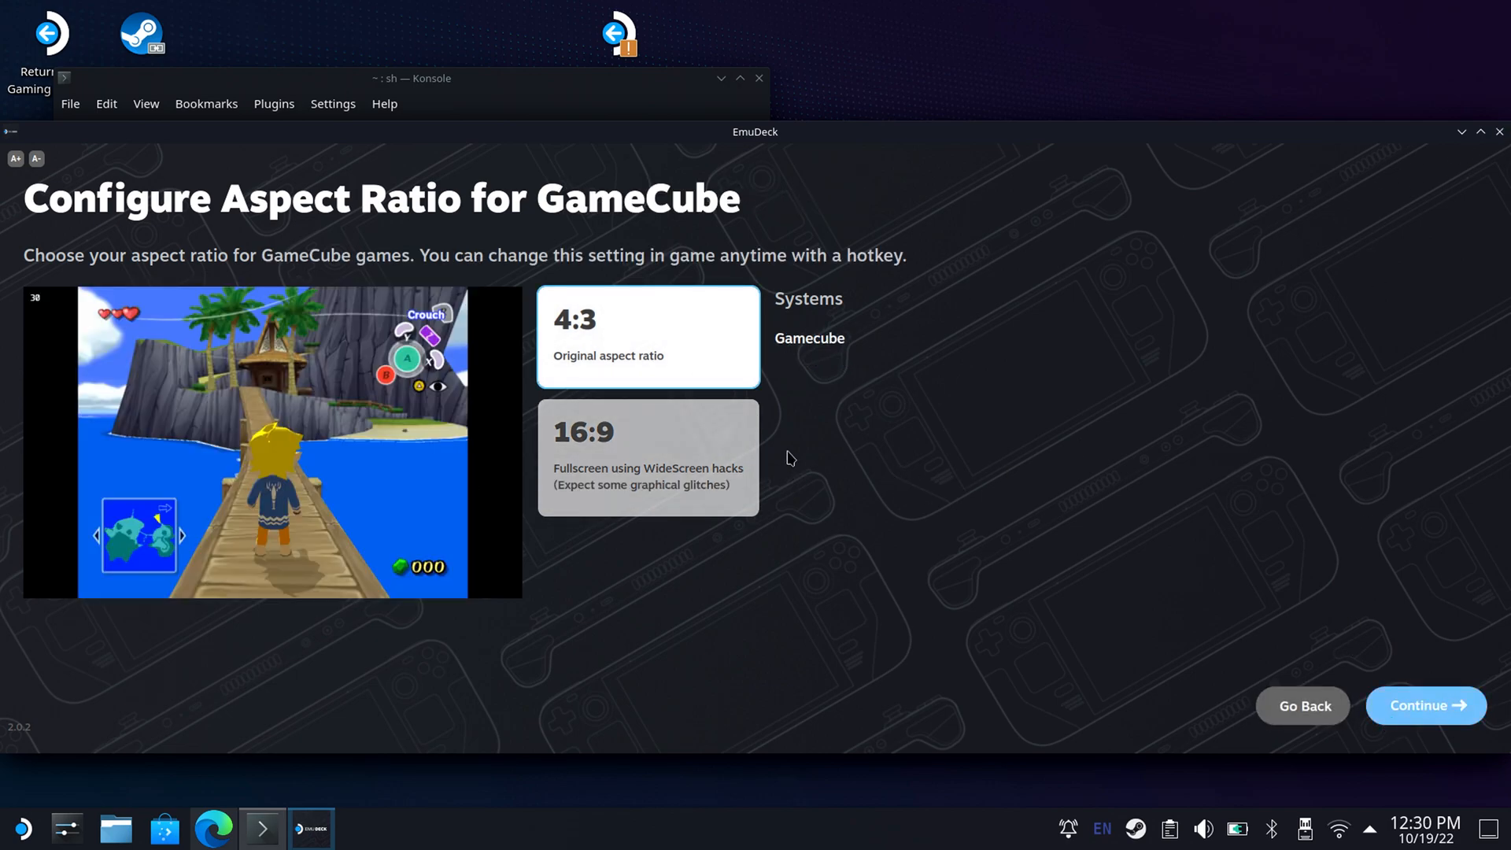
Compare the 16:9 and 4:3 previews for GameCube games and continue with the original 4:3 aspect ratio.
click(712, 442)
click(717, 382)
click(718, 436)
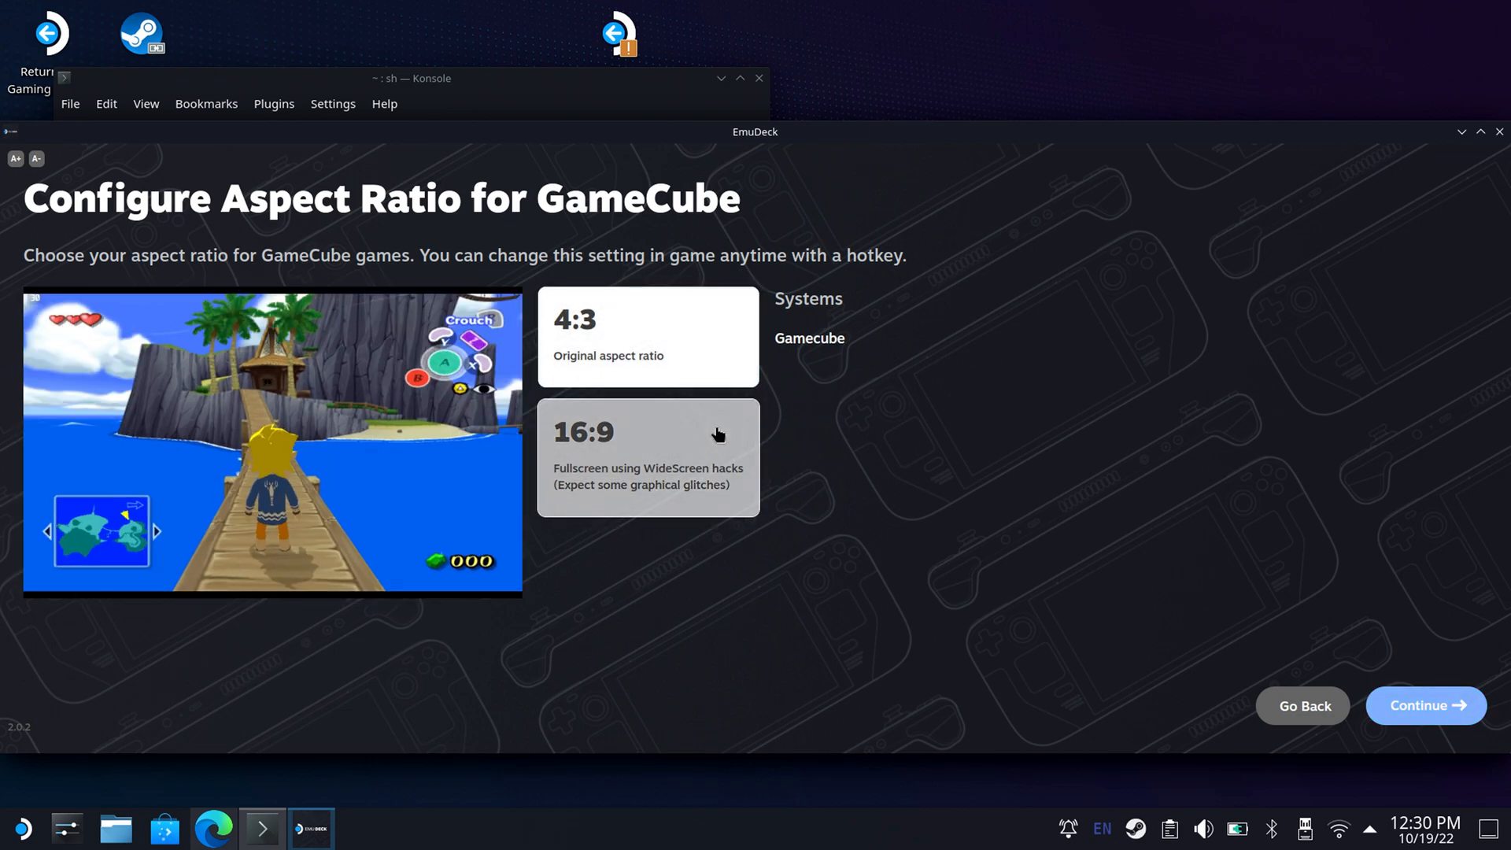
click(715, 374)
click(714, 450)
click(718, 373)
click(702, 452)
click(717, 378)
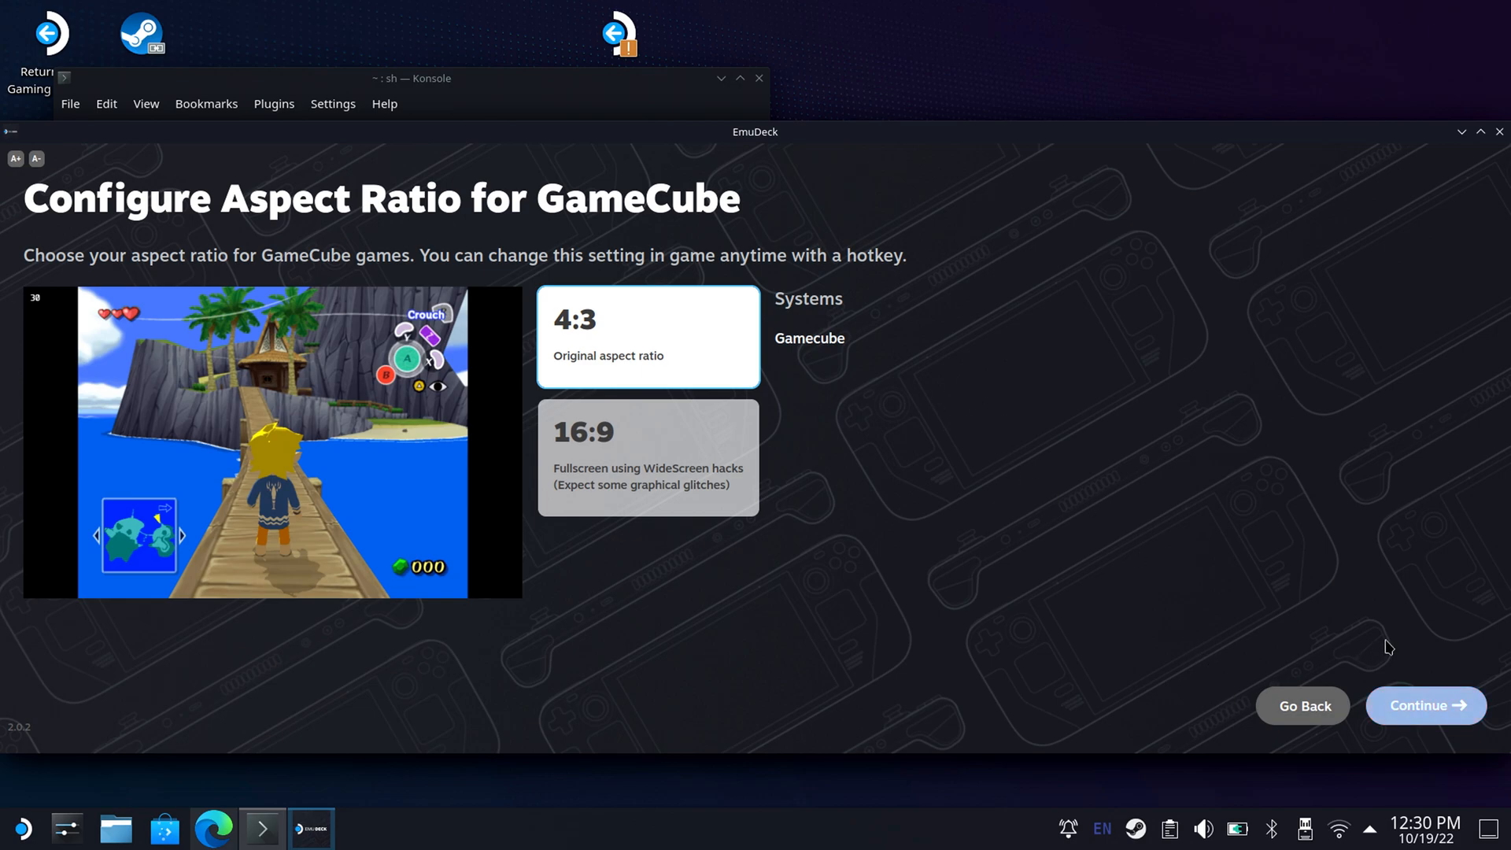
click(1424, 705)
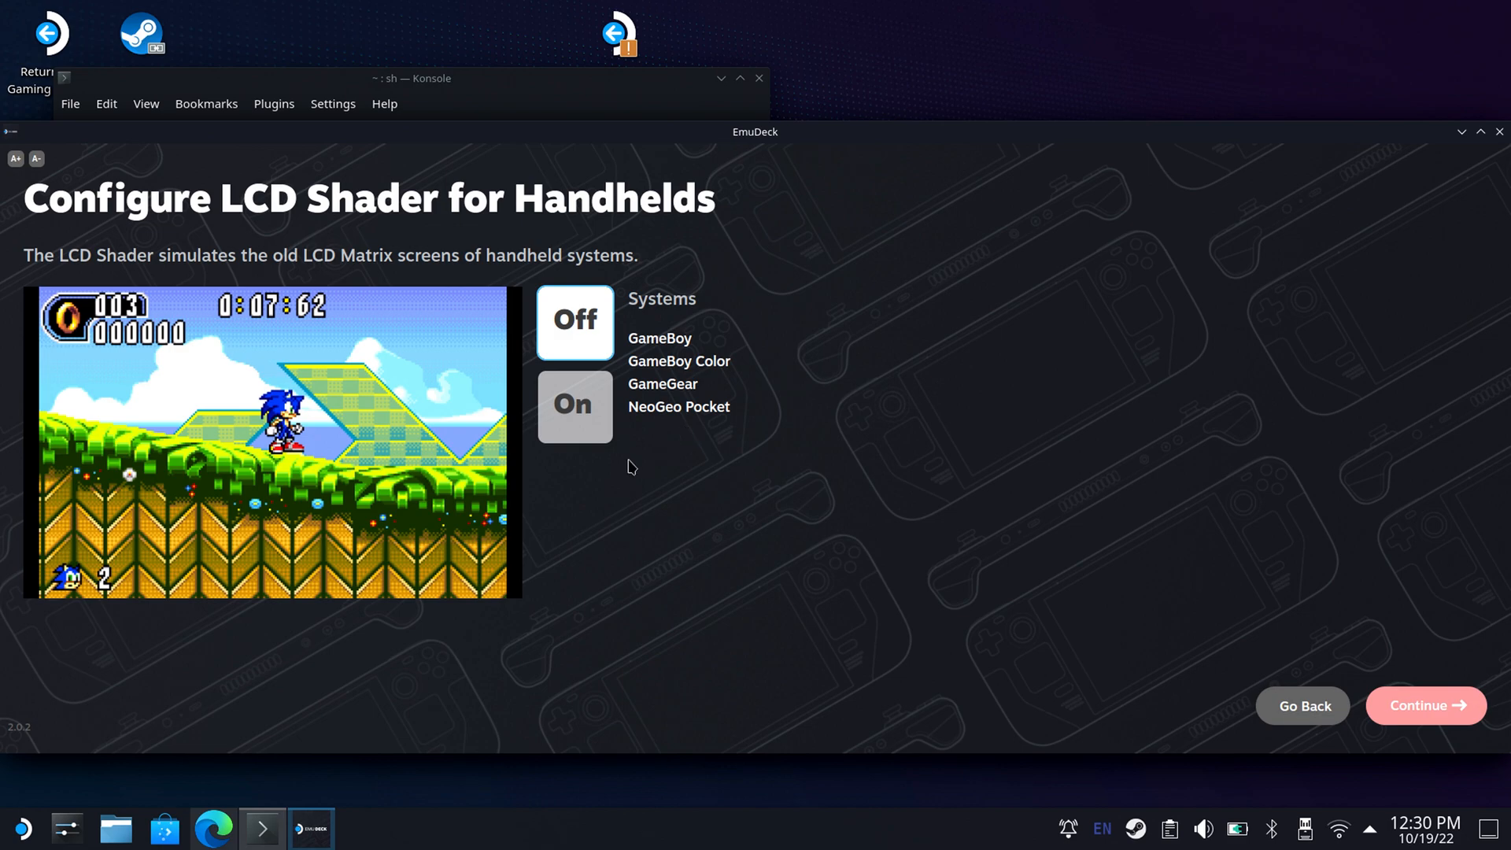
Compare the LCD Shader previews for handhelds, set the shader to On, and continue.
click(583, 418)
click(581, 334)
click(568, 405)
click(565, 330)
click(571, 415)
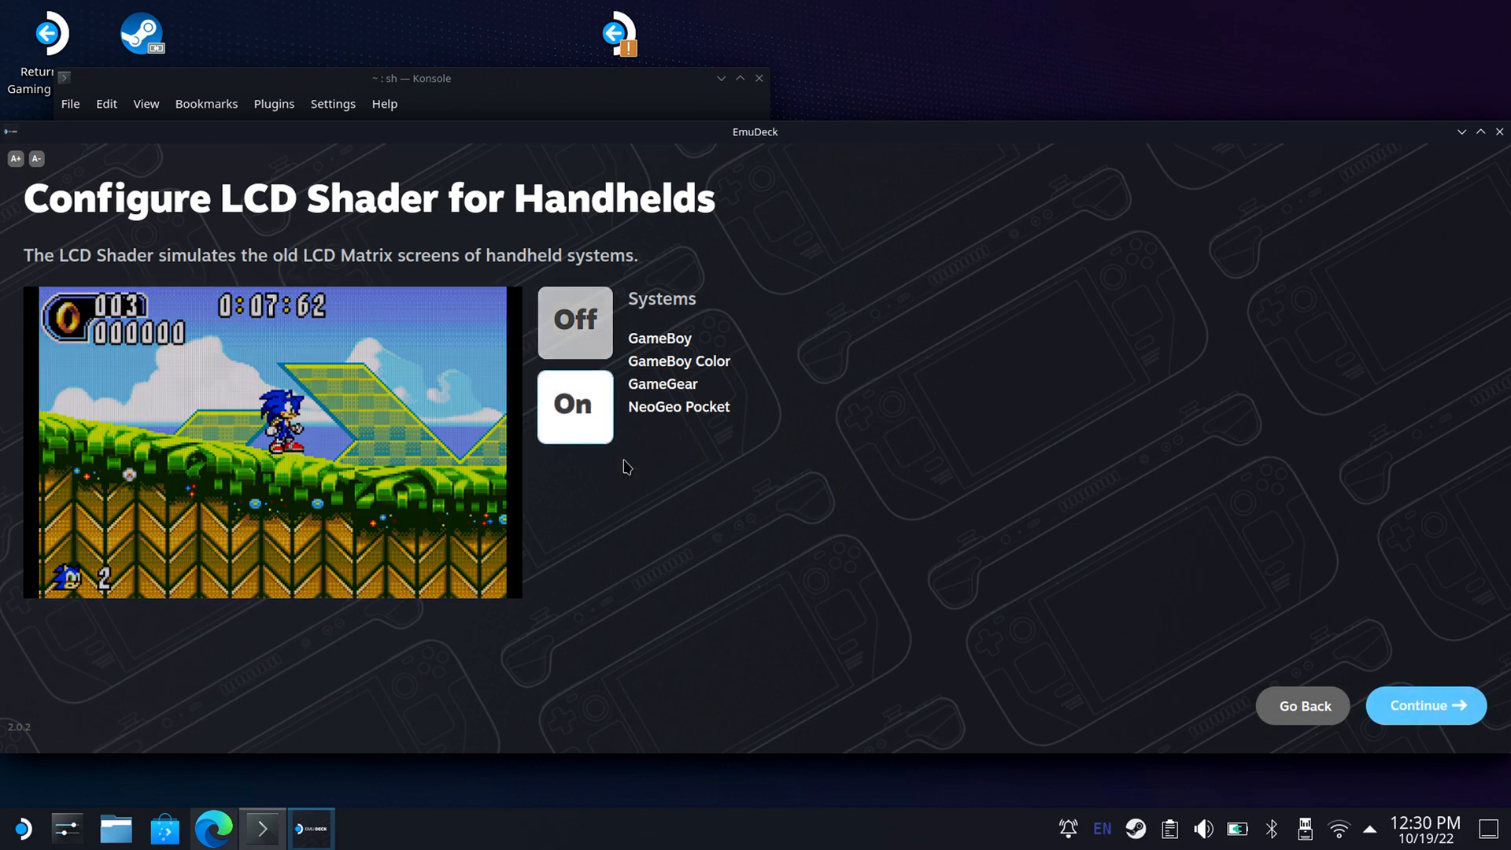
click(1393, 725)
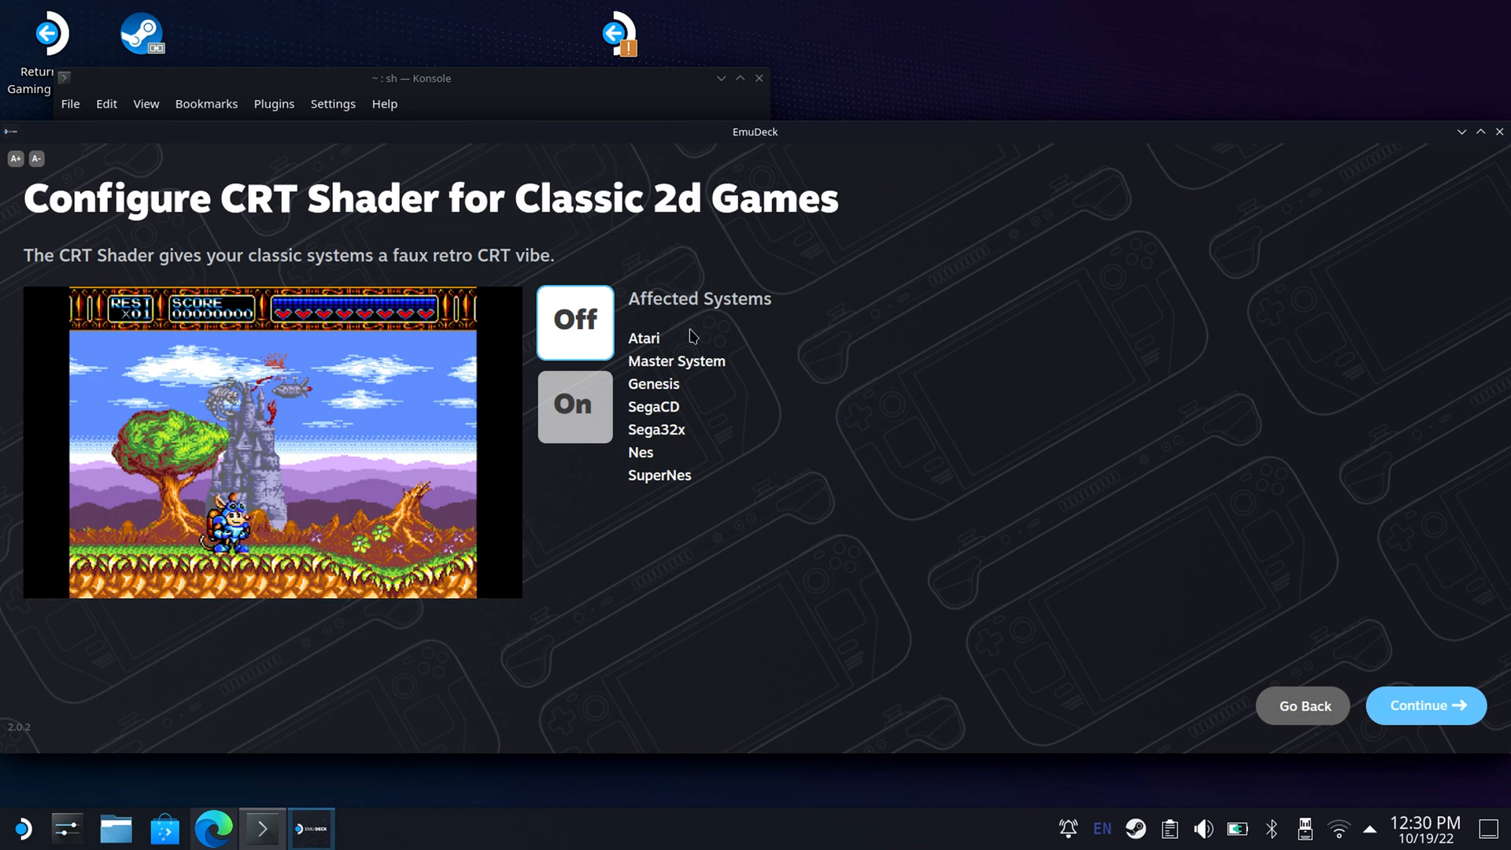
Compare the CRT Shader previews for Classic 2d Games, set the shader to On, and continue.
click(567, 421)
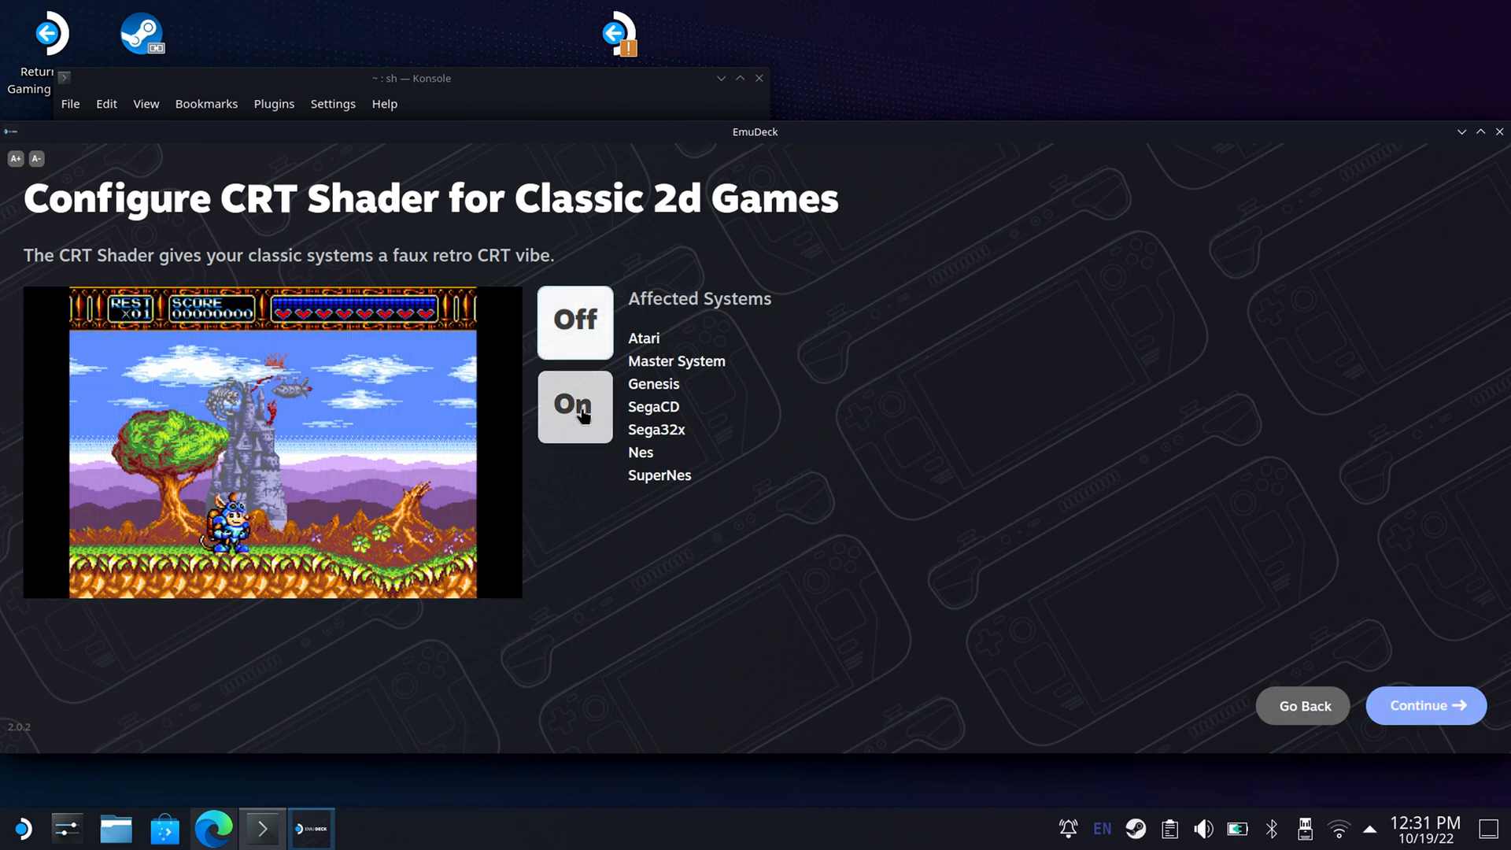
click(599, 338)
click(590, 415)
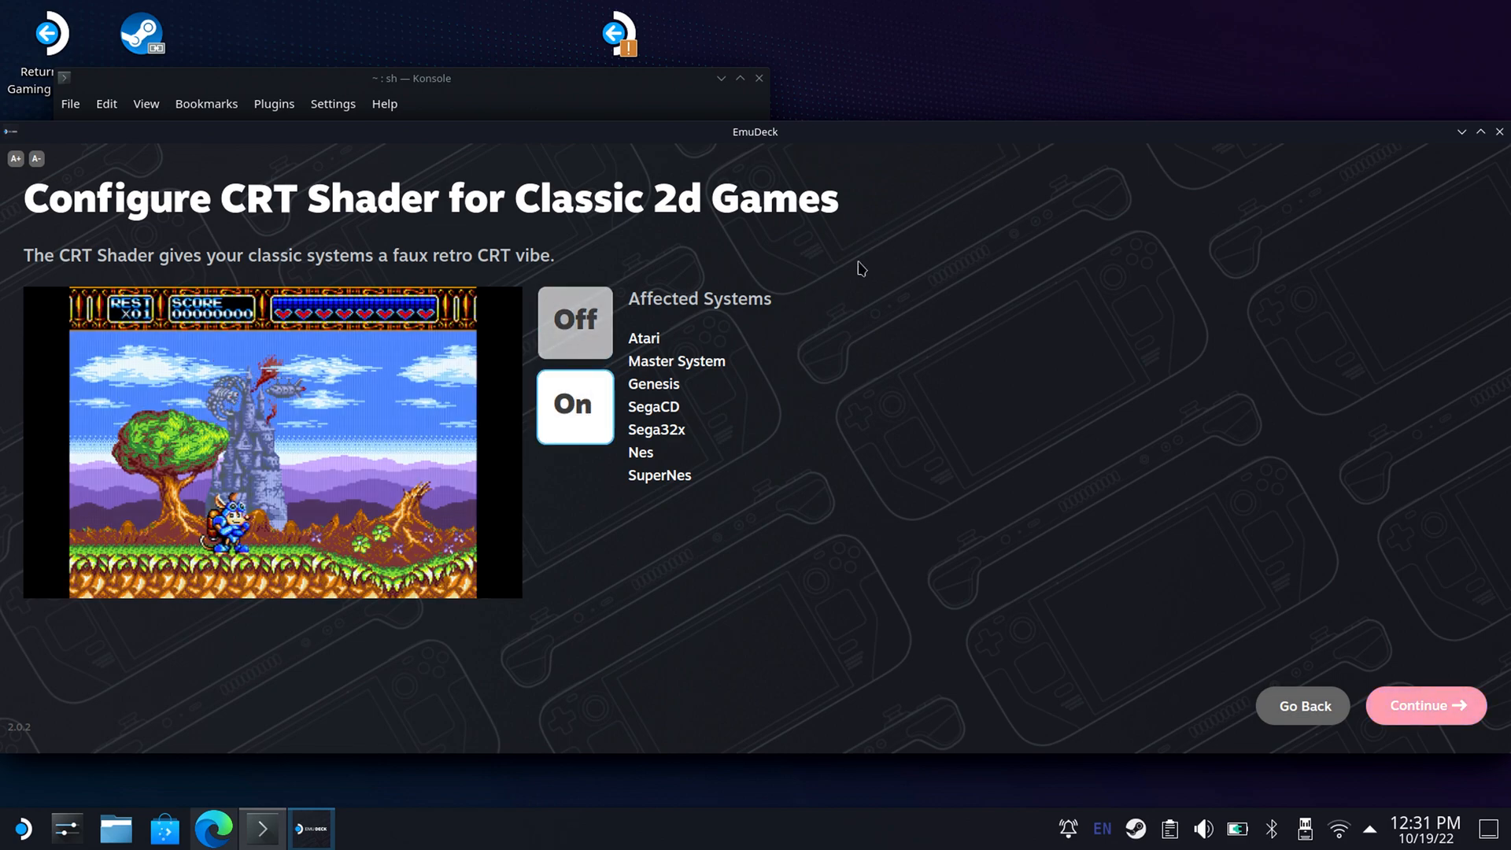
click(1397, 708)
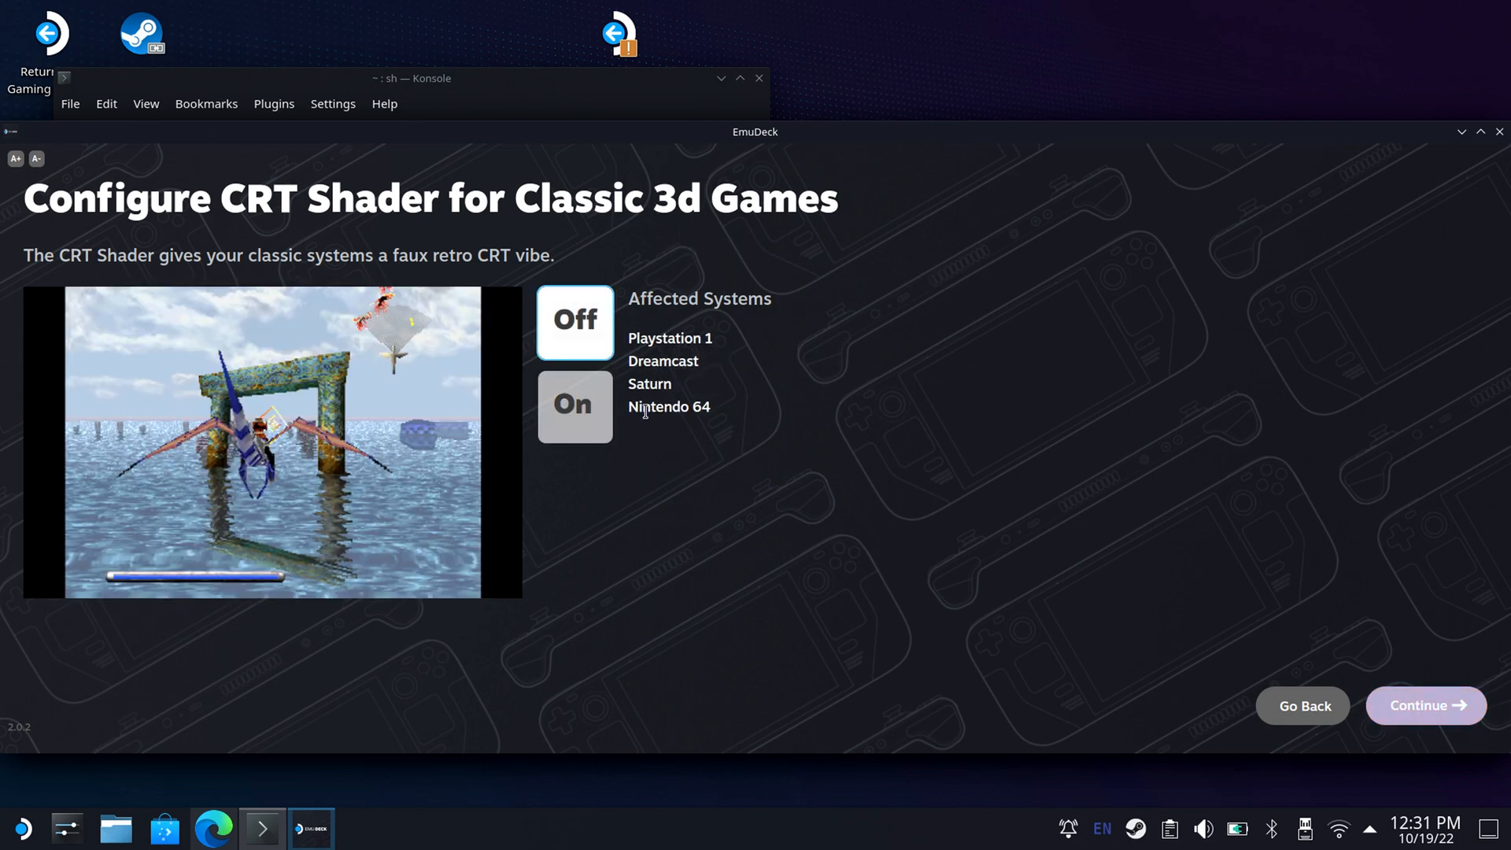
Compare the CRT Shader previews for Classic 3d Games, set the shader to On, and continue.
click(591, 418)
click(584, 346)
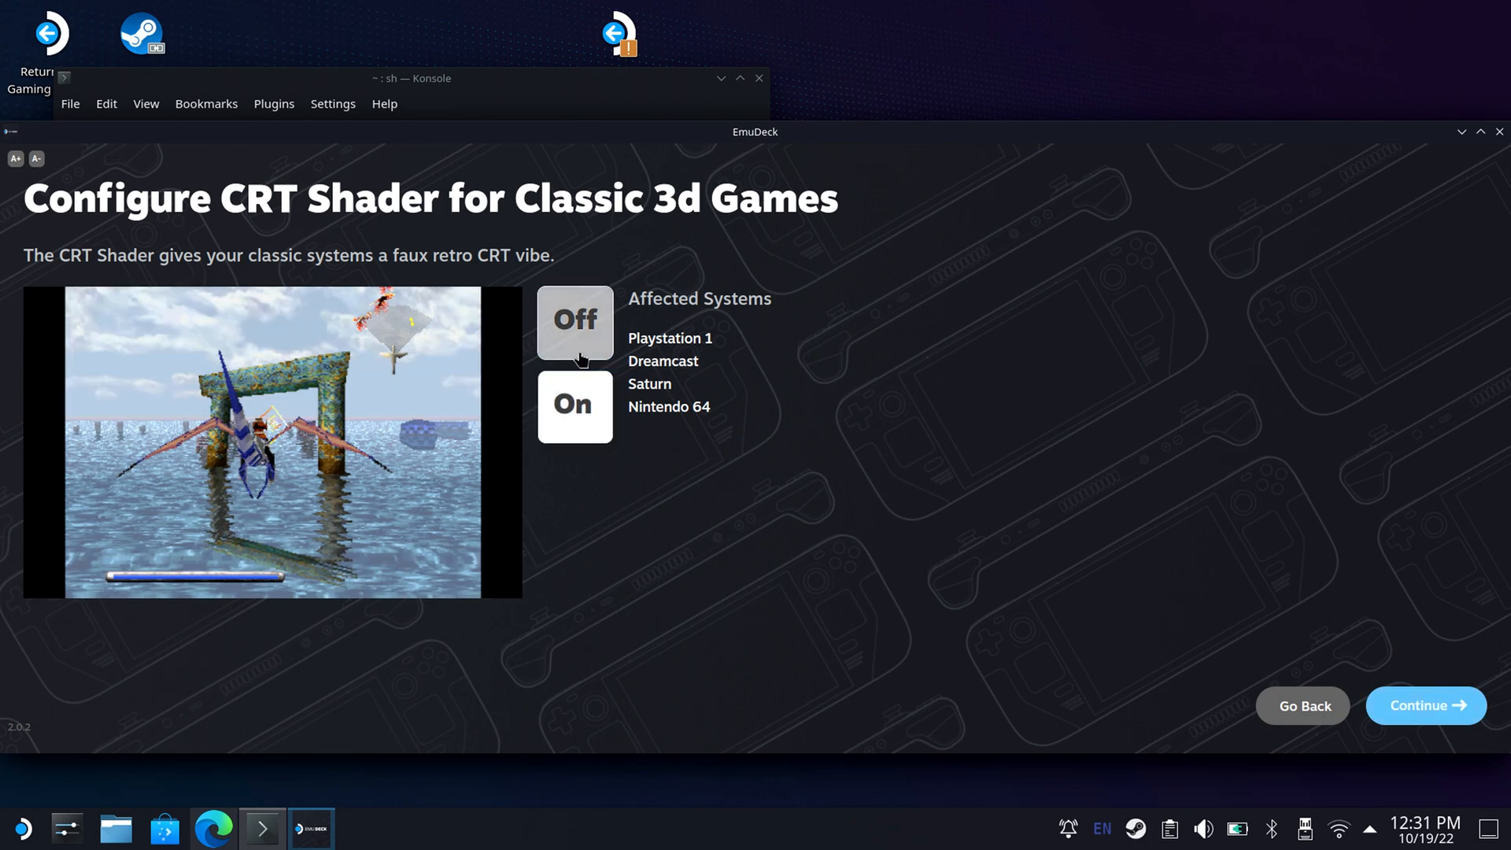
click(567, 401)
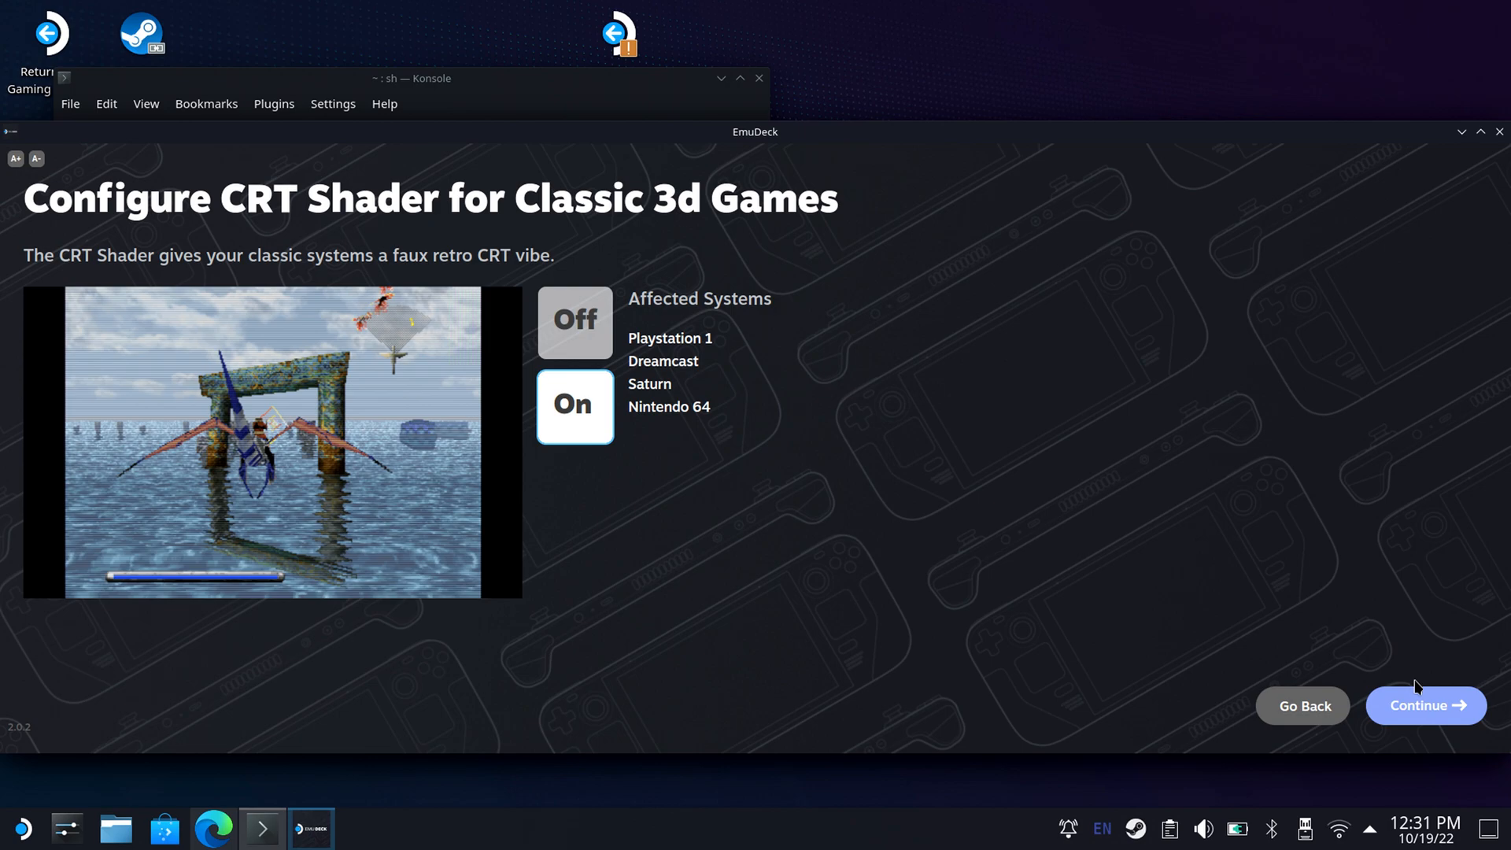
click(1431, 705)
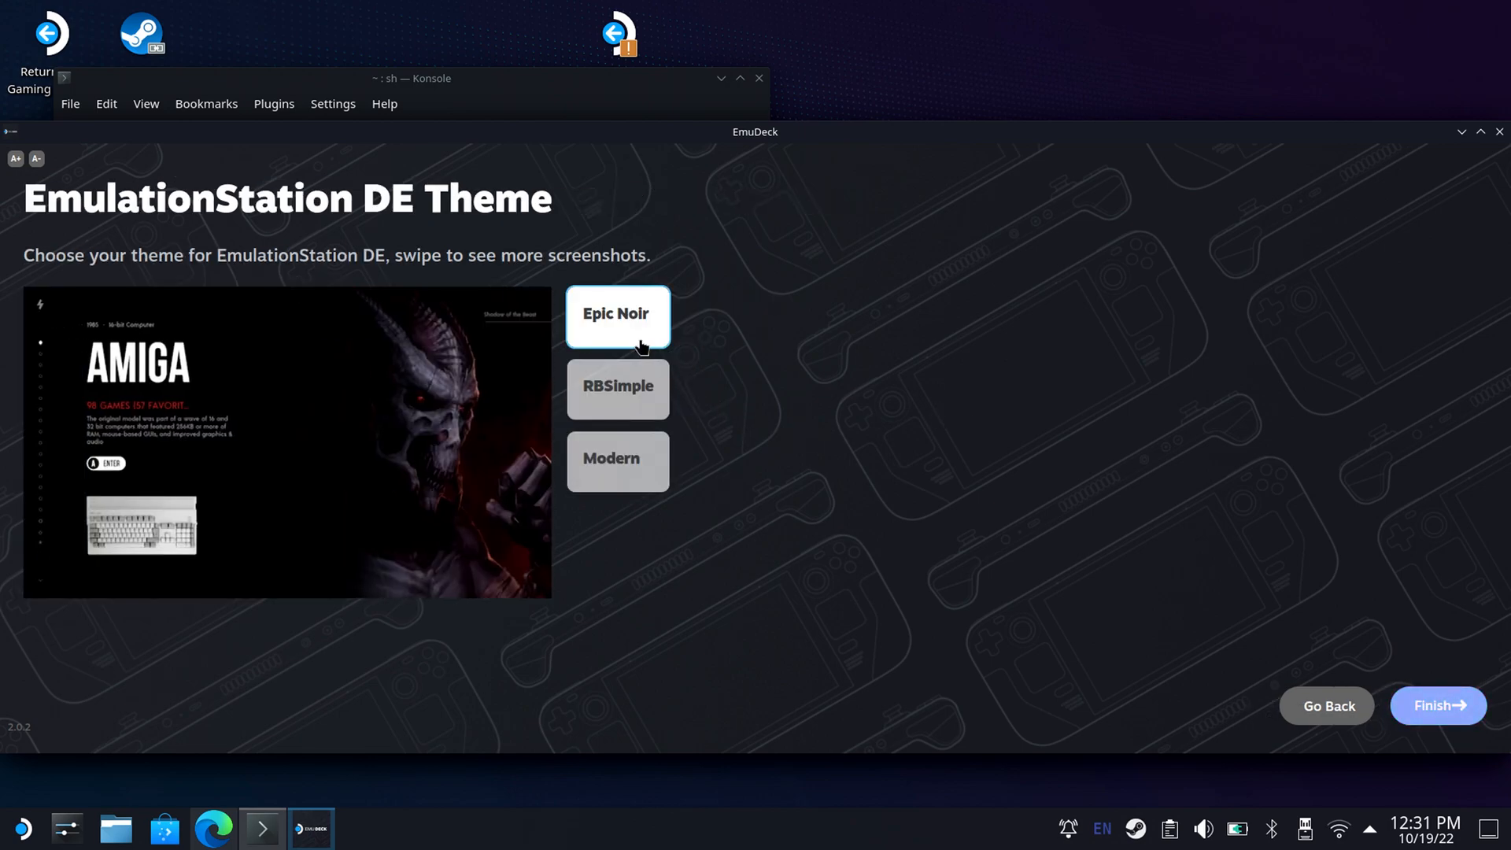
Preview the RBSimple and Modern themes for EmulationStation DE, choose RBSimple, and finish the EmuDeck setup.
click(640, 400)
click(642, 461)
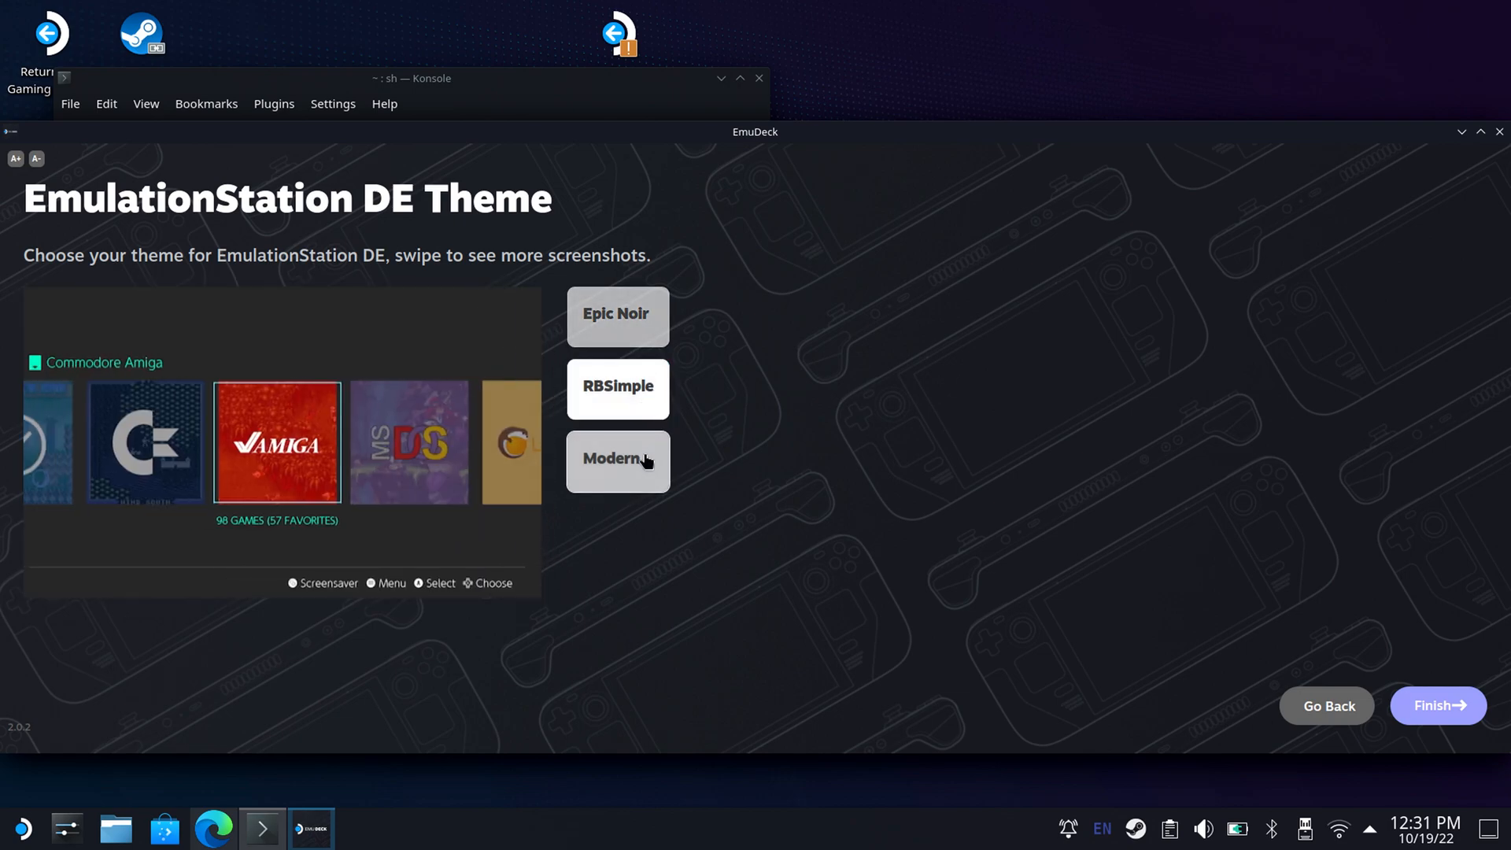
click(661, 411)
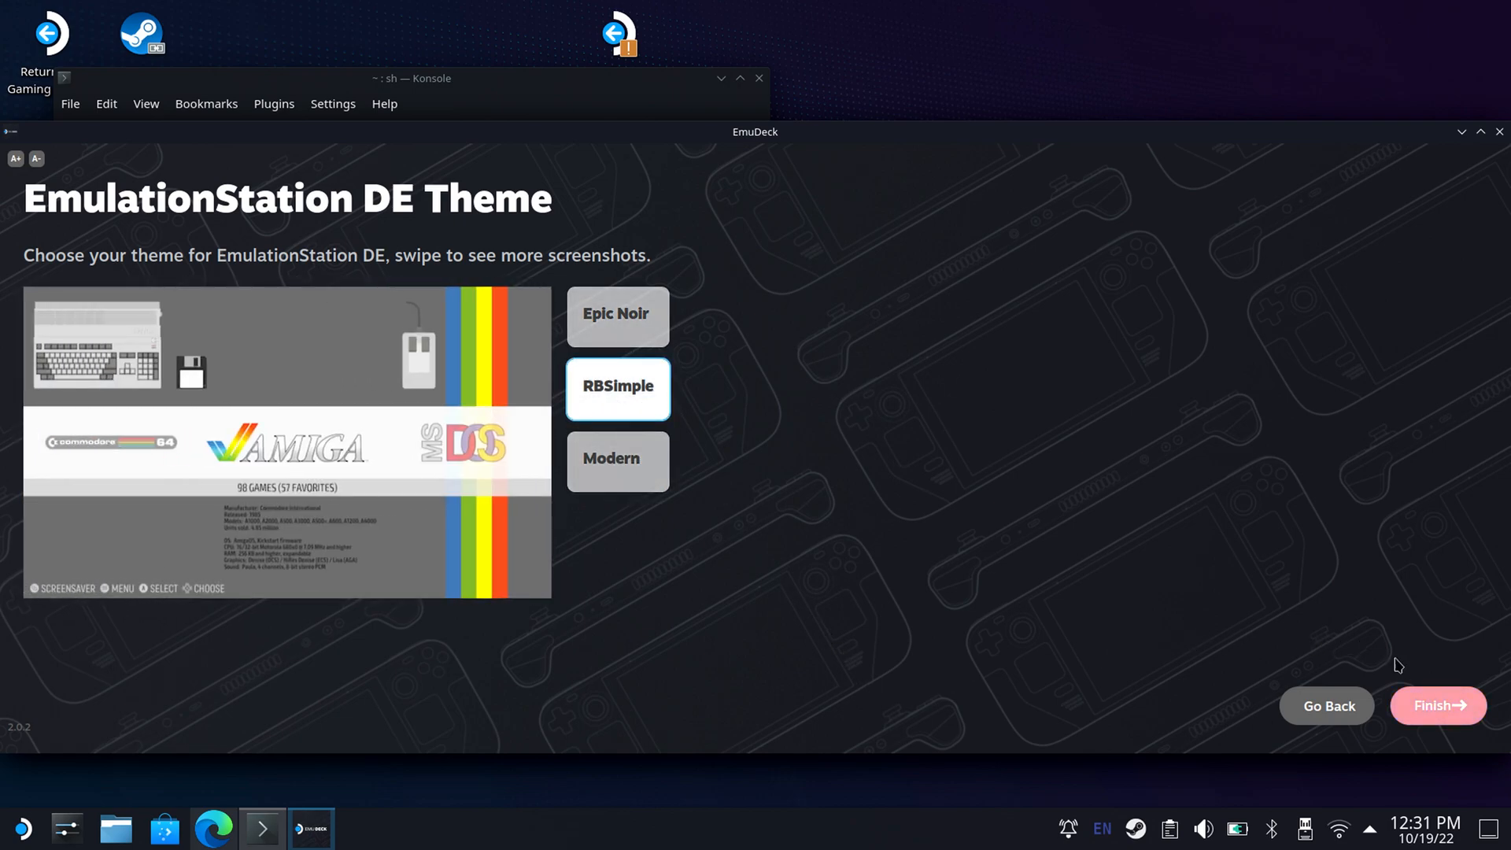
click(1417, 706)
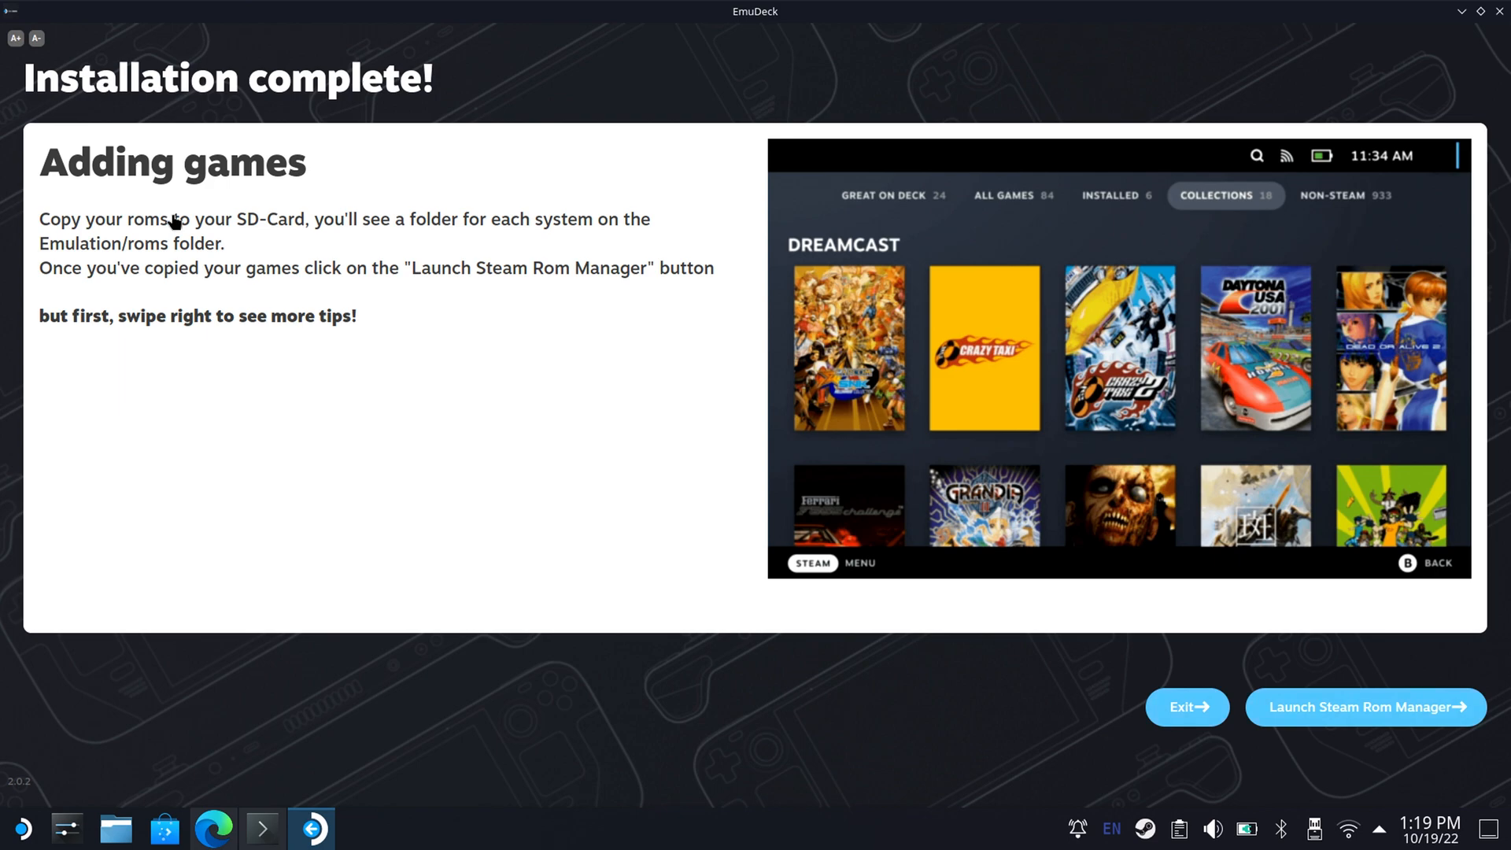
Advance the post-installation tips to Two Frontends and exit the EmuDeck installer.
drag(1049, 361, 698, 297)
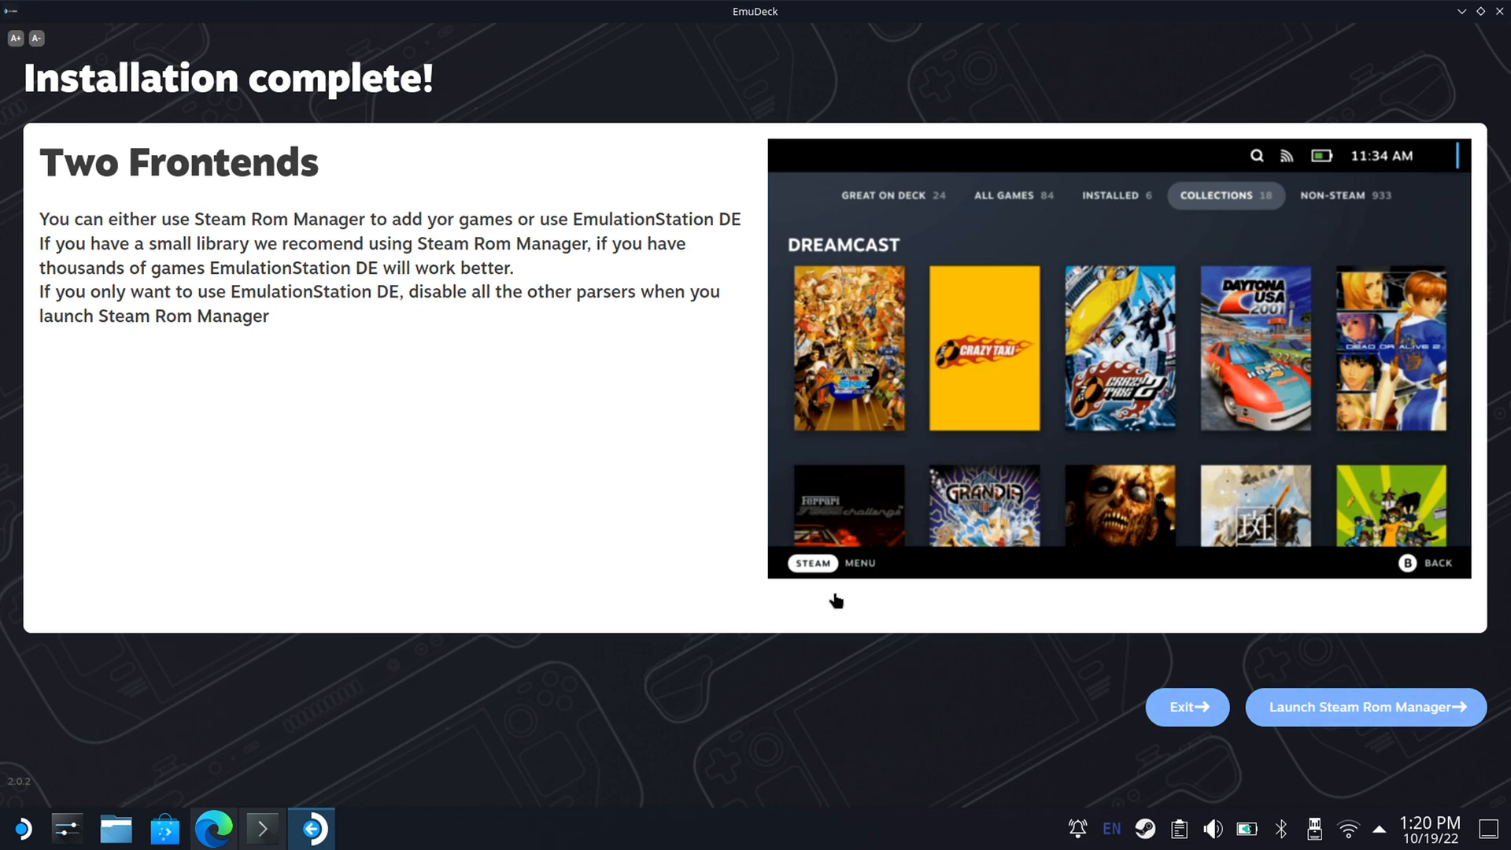
click(1173, 718)
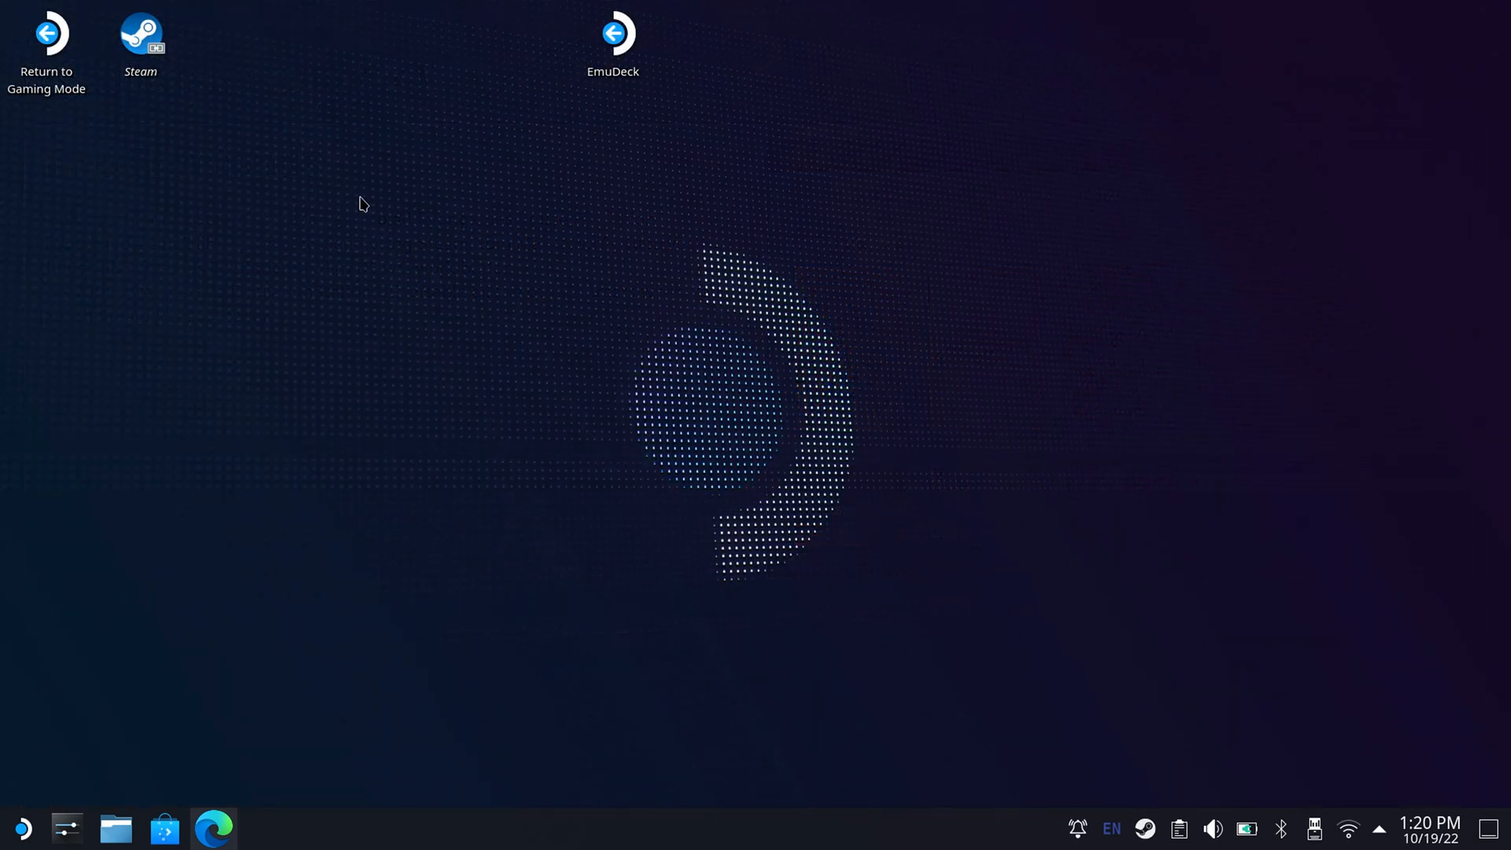
Relaunch EmuDeck from the desktop and go to its Tools & Stuff section.
drag(217, 59, 490, 146)
drag(399, 104, 237, 220)
click(625, 42)
double_click(617, 39)
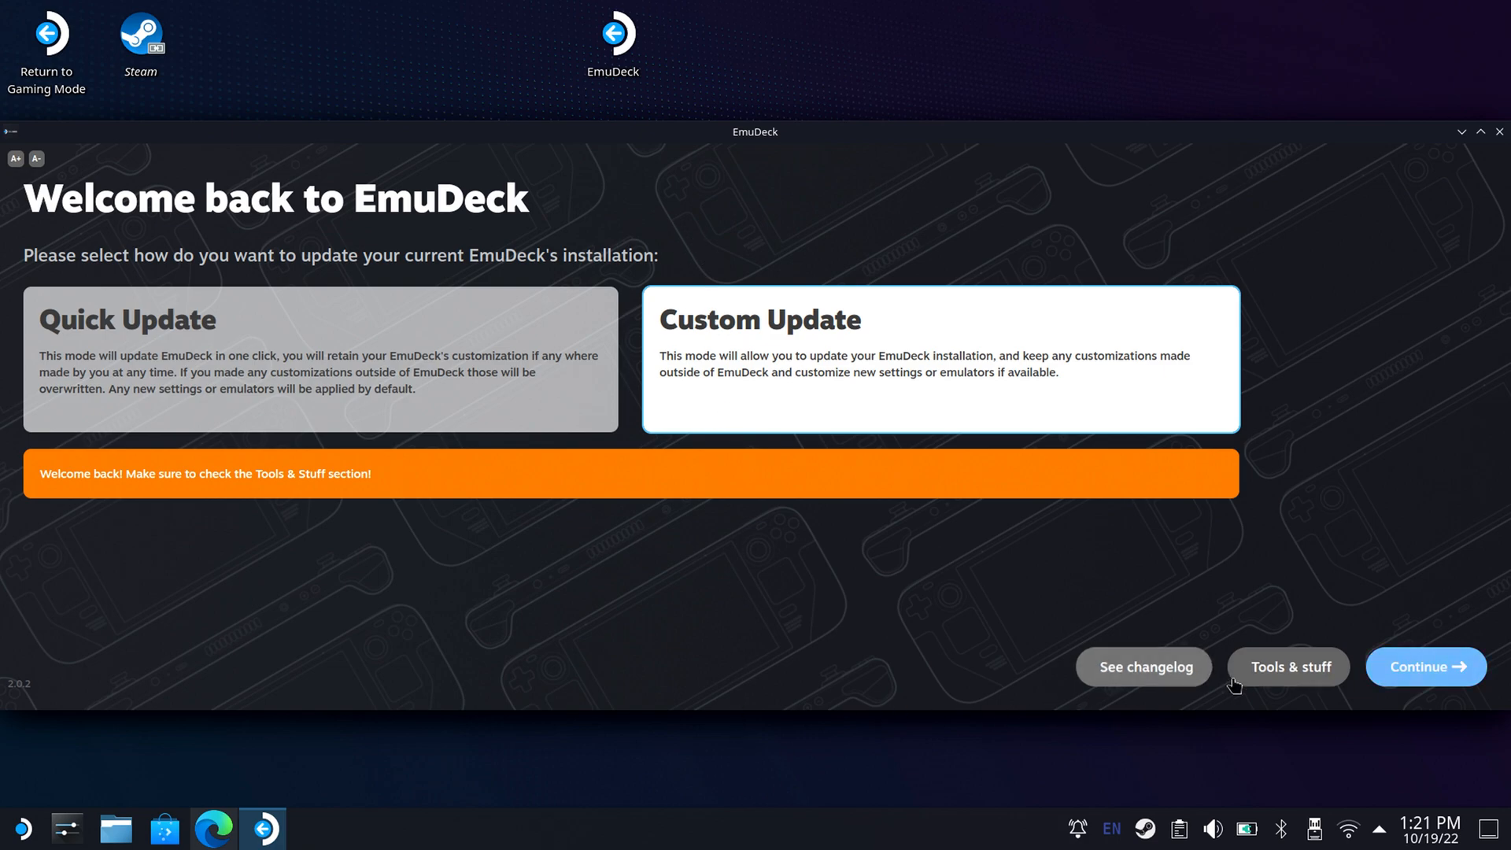
click(1287, 673)
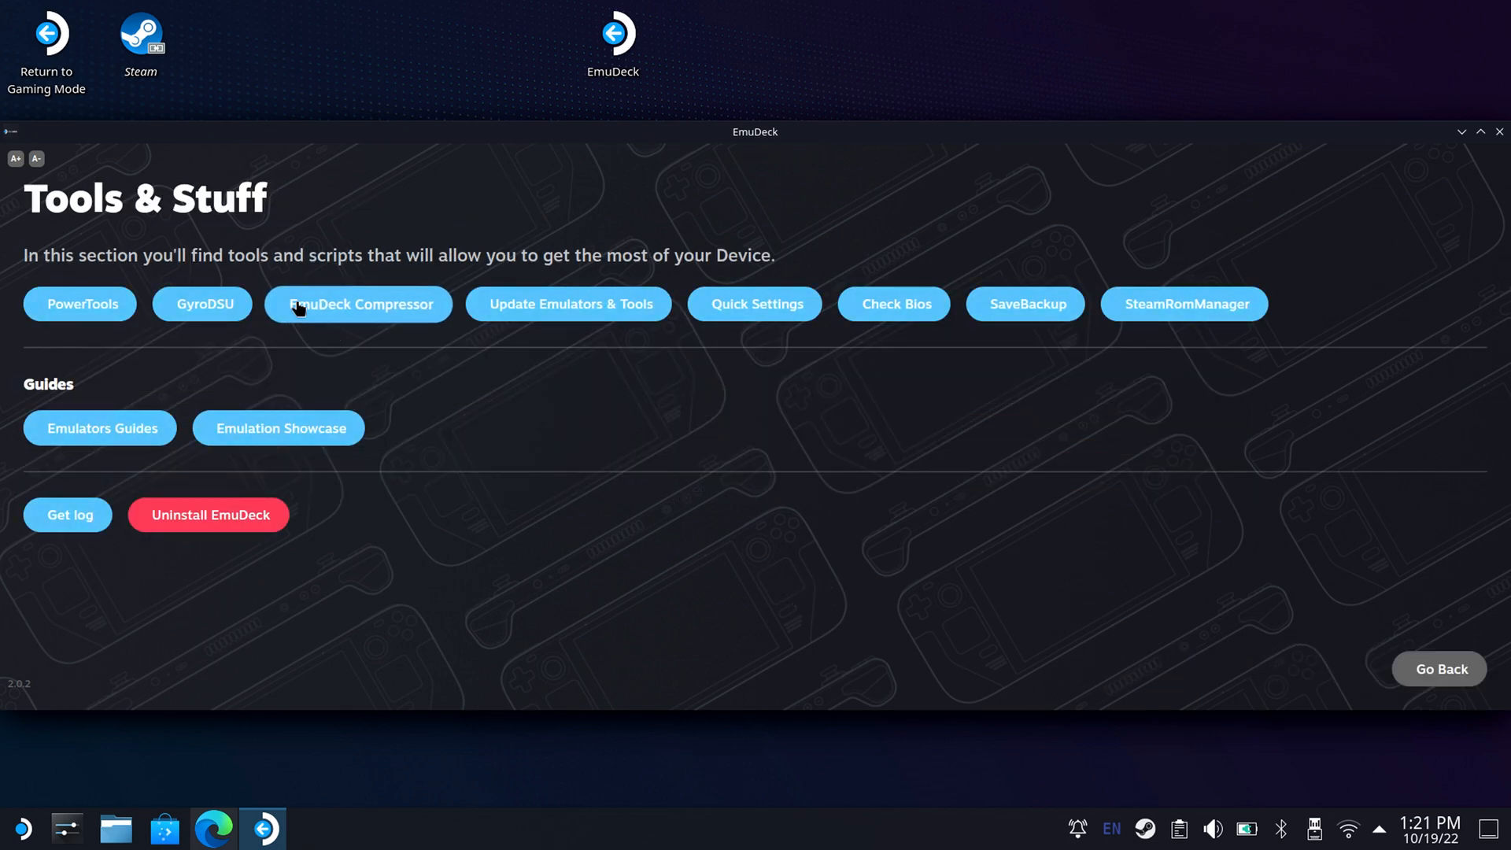
Install the PowerTools plugin by entering the sudo password, and return to the Tools & Stuff section.
click(96, 304)
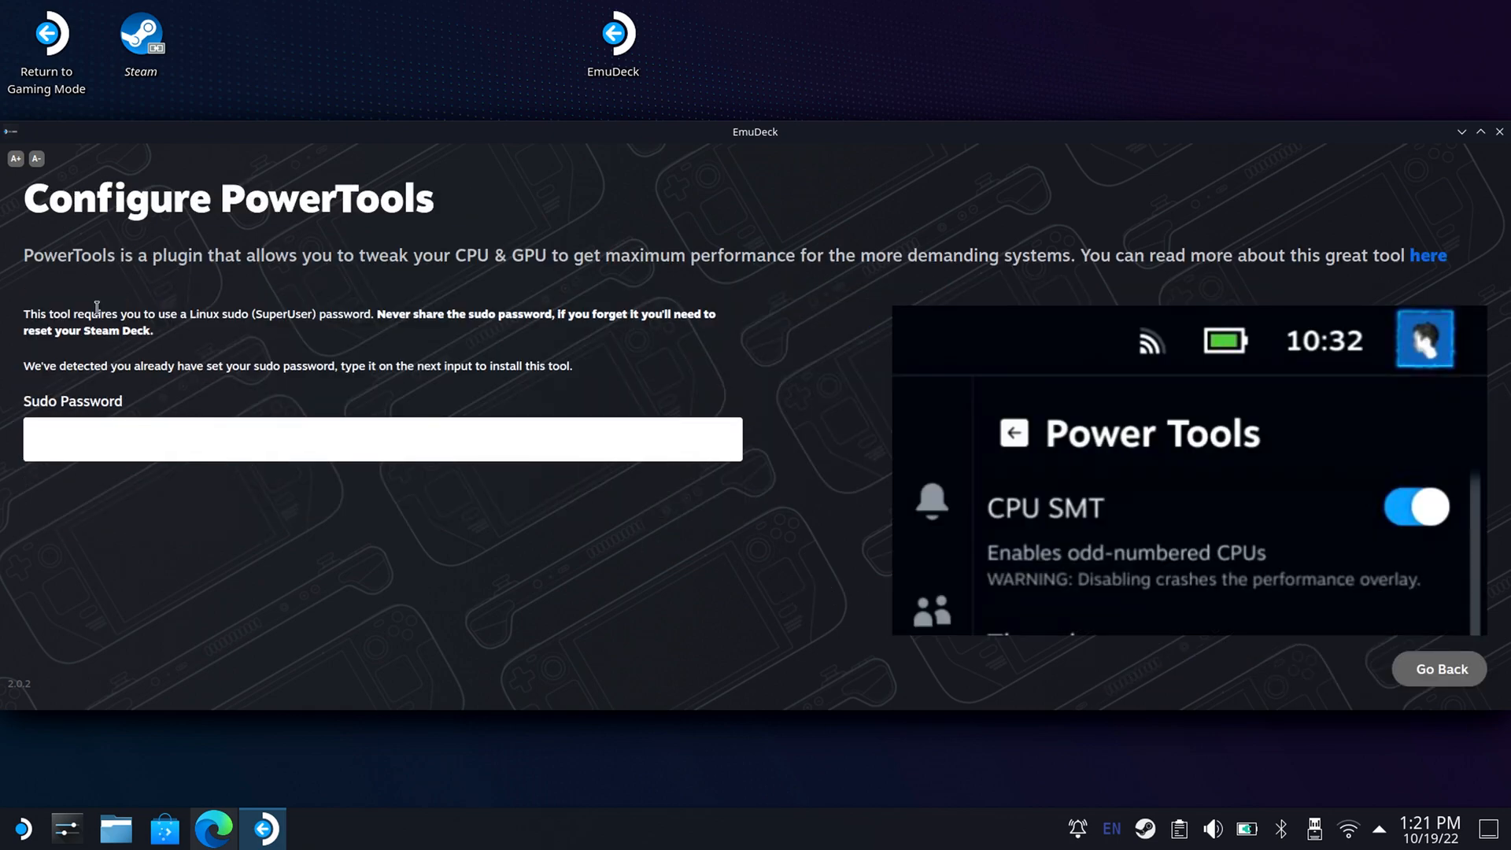
click(115, 449)
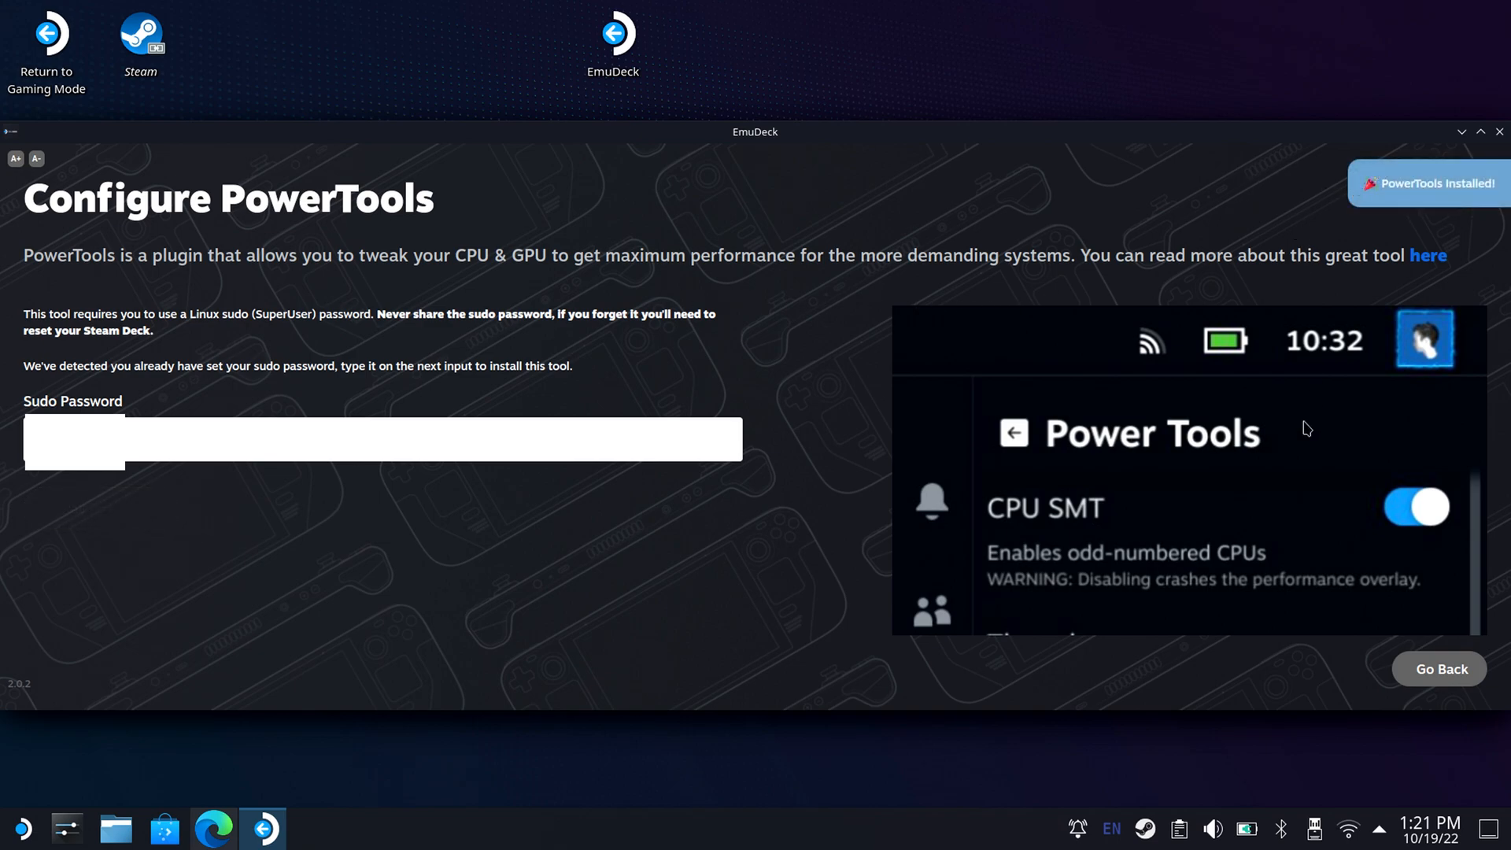
click(1421, 678)
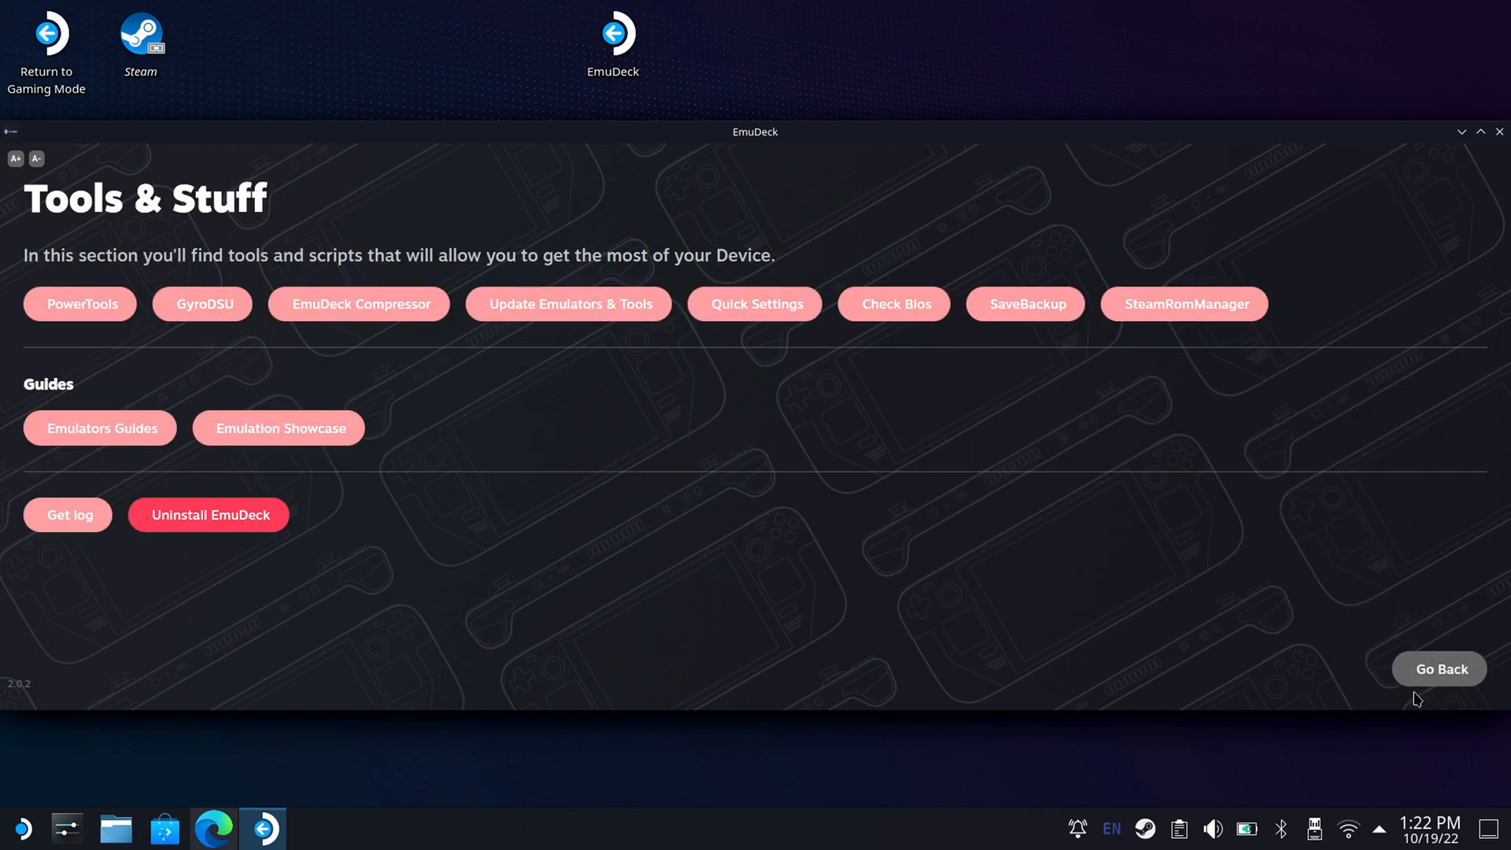
Install the GyroDSU plugin by entering the sudo password, and close EmuDeck.
click(206, 315)
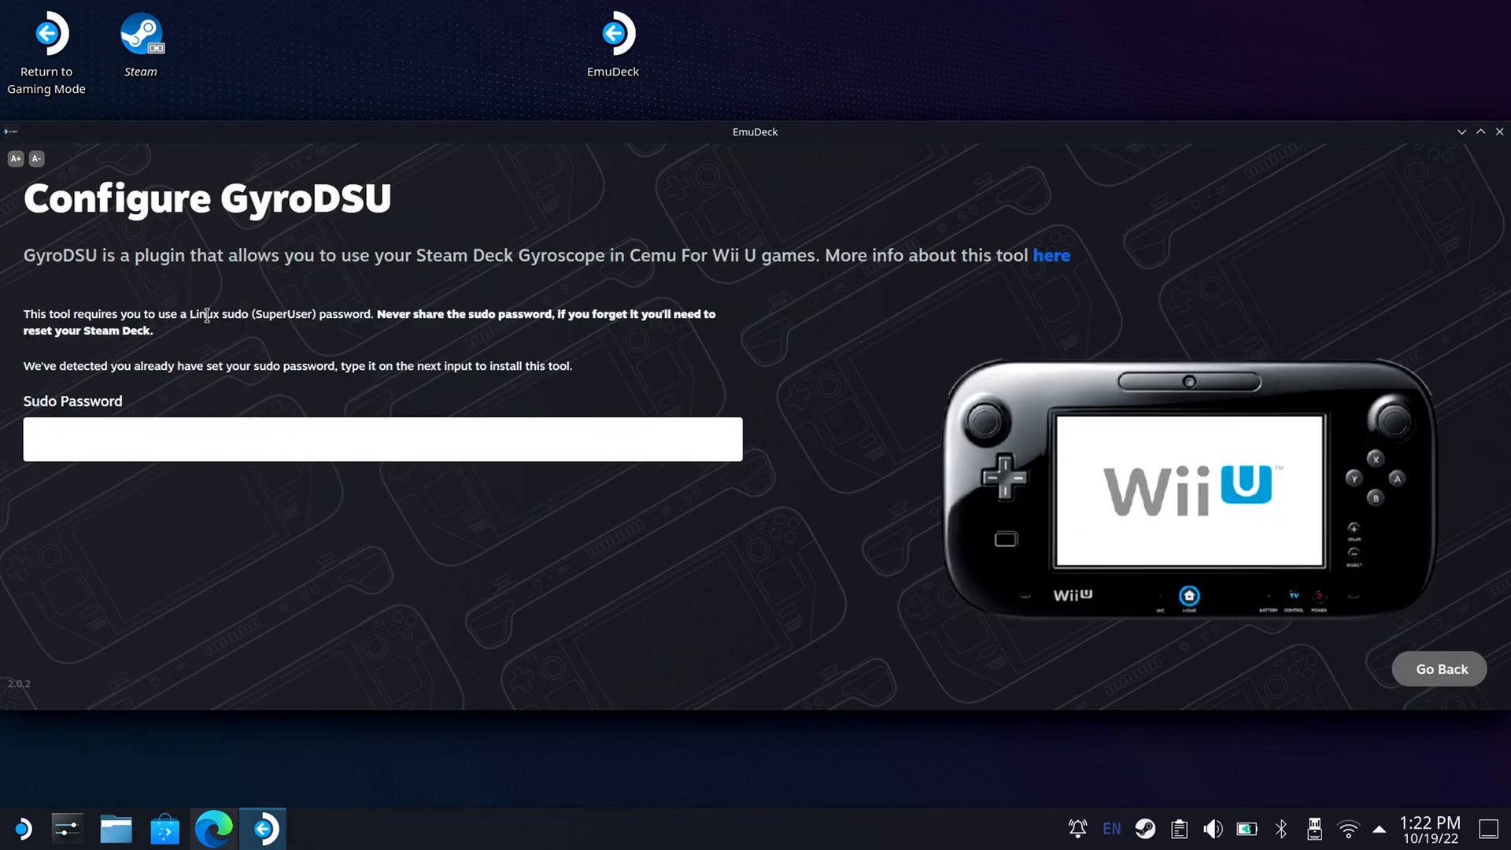
click(180, 427)
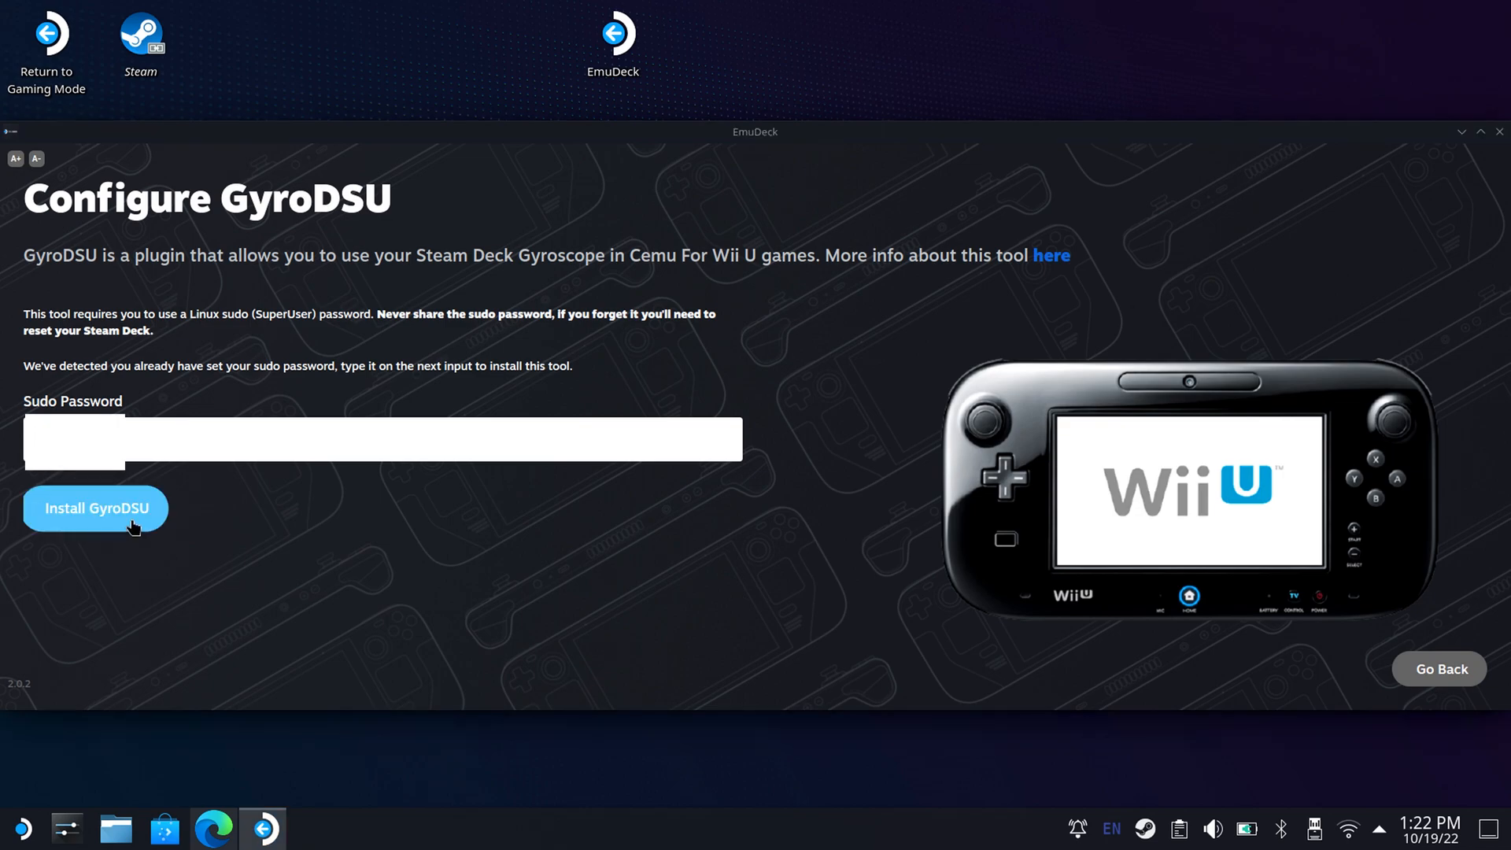
click(134, 526)
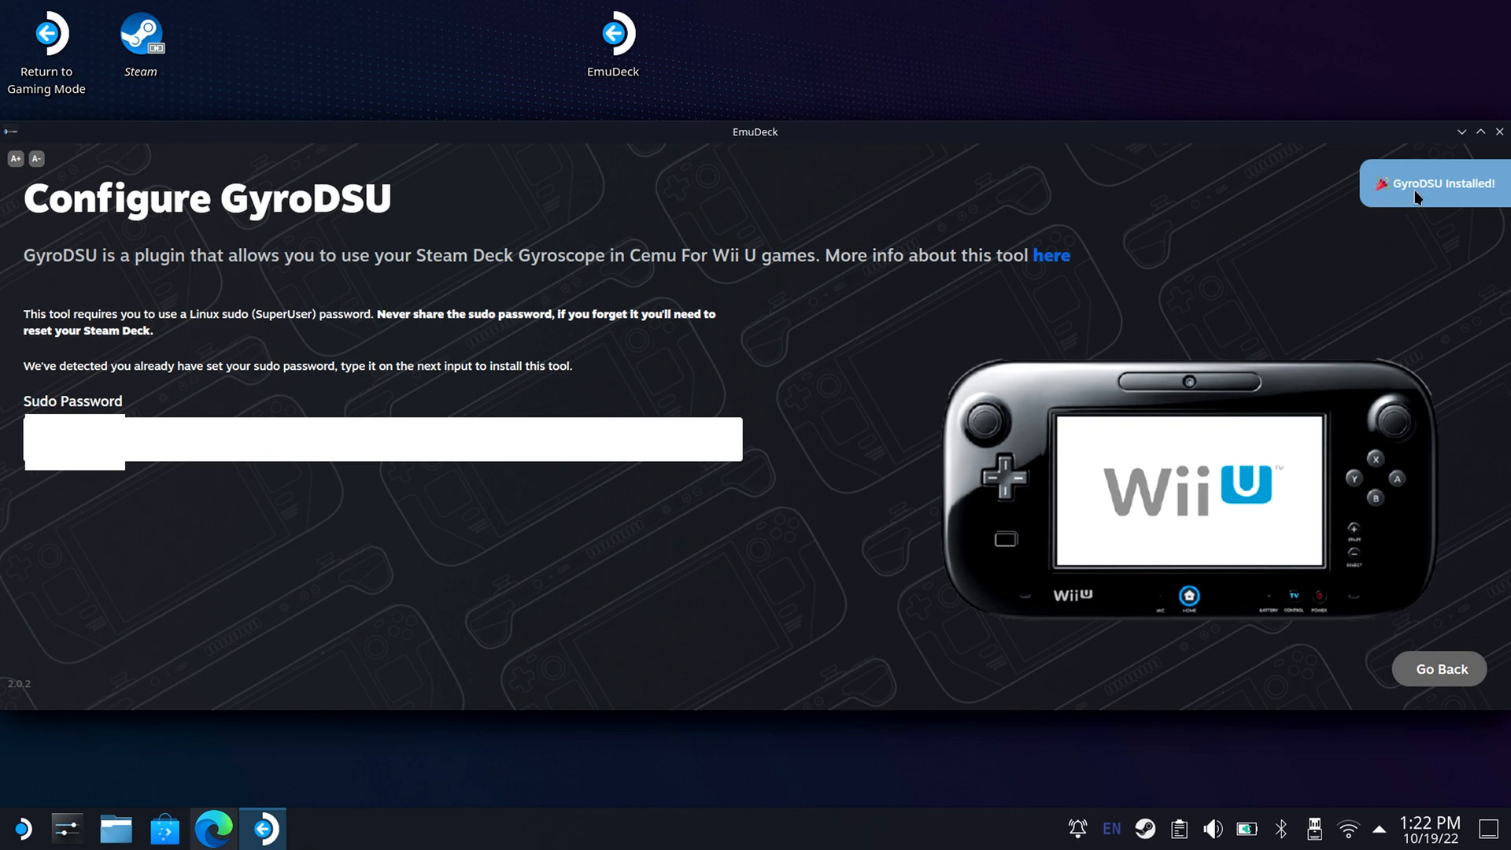
click(1407, 677)
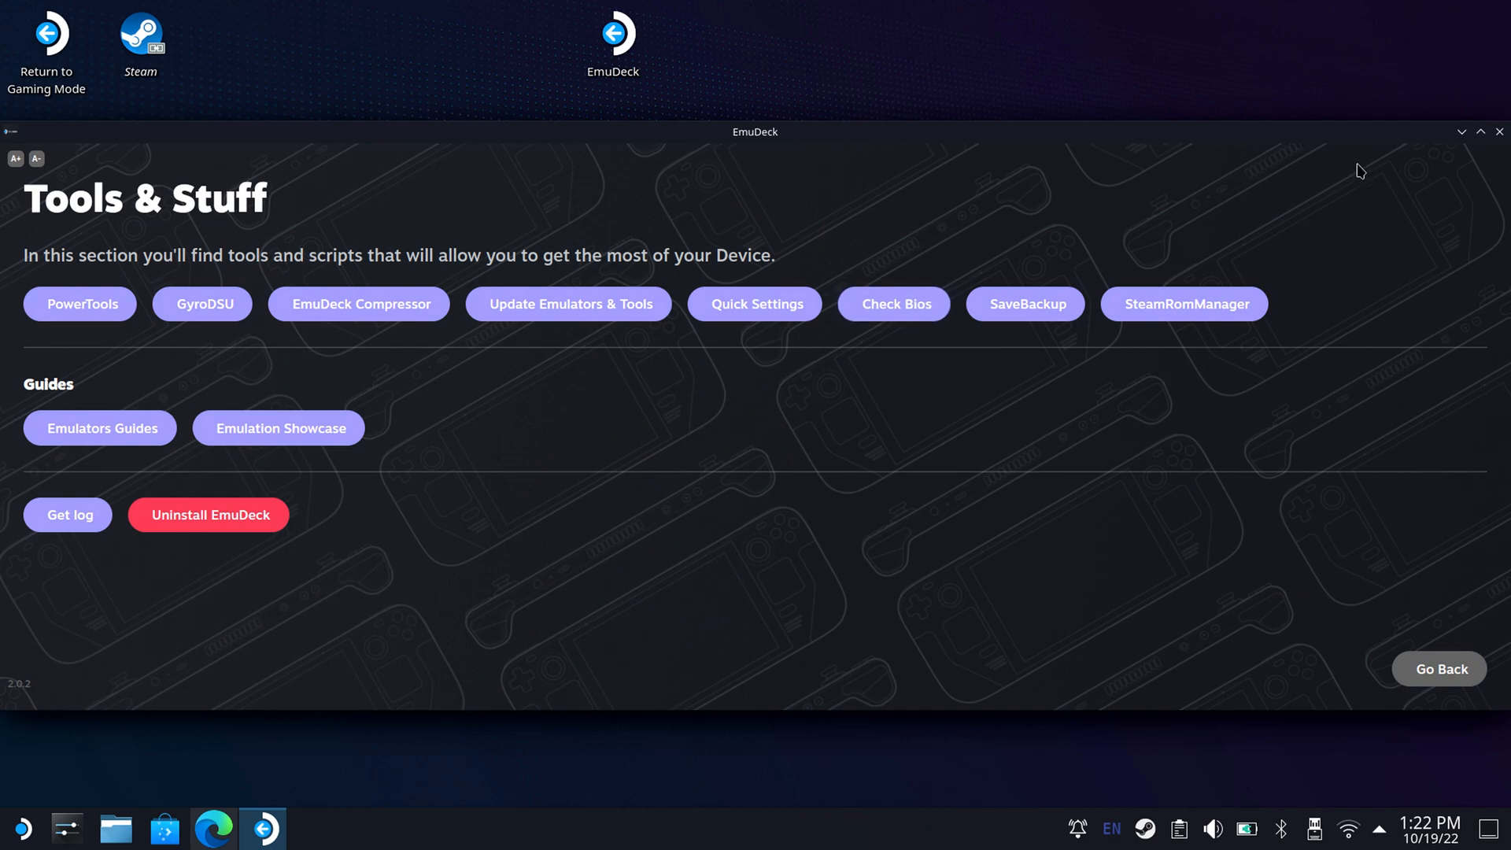
click(1499, 132)
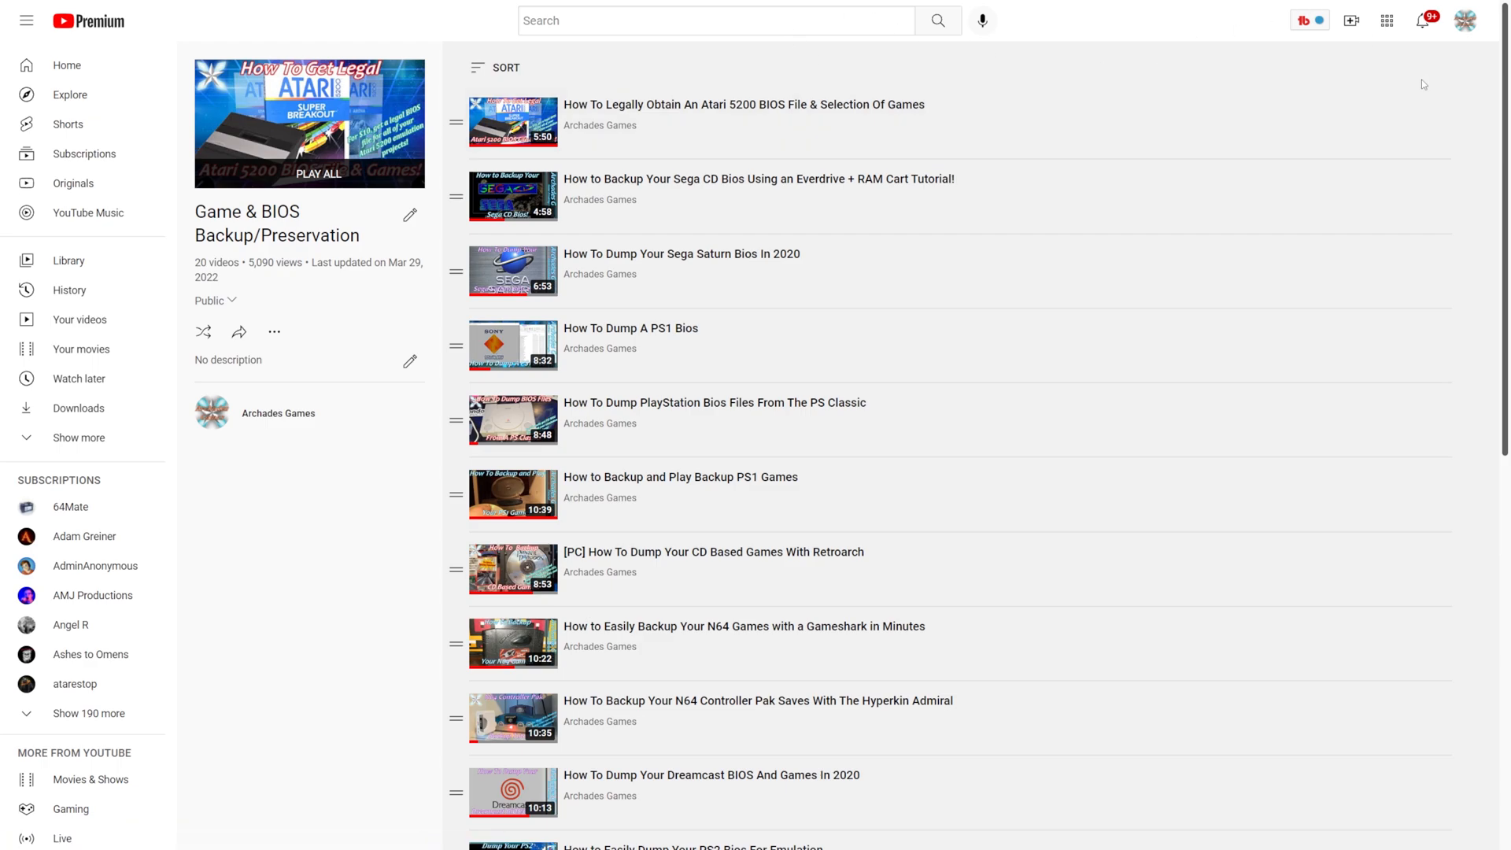
Browse the Game & BIOS Backup/Preservation playlist on YouTube and open the Steam Deck's file manager.
mouse_move(1499, 98)
mouse_down()
mouse_move(1483, 472)
mouse_move(1503, 347)
mouse_move(1499, 118)
mouse_up()
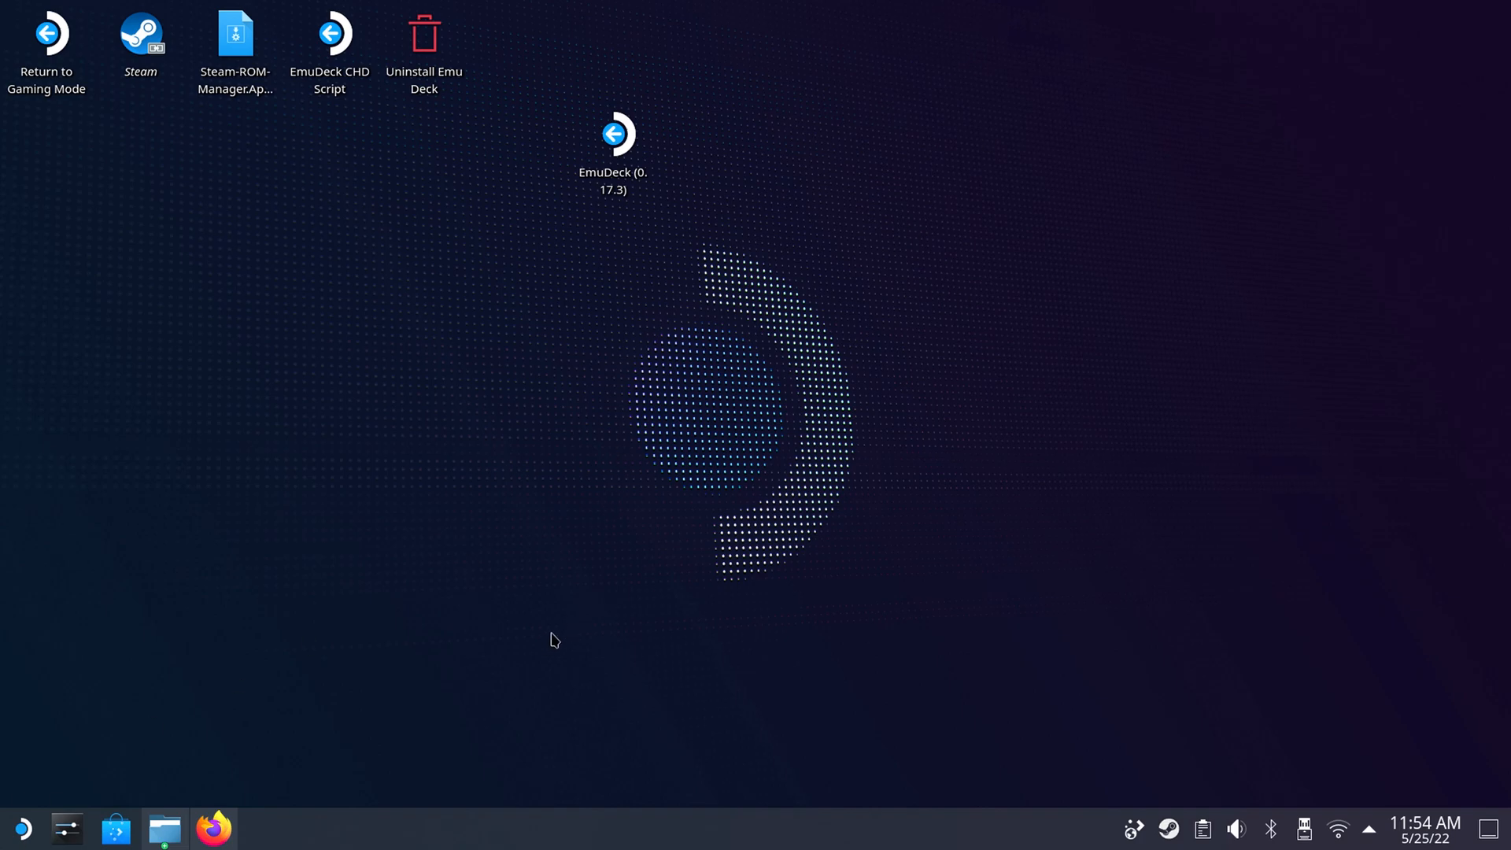
click(165, 829)
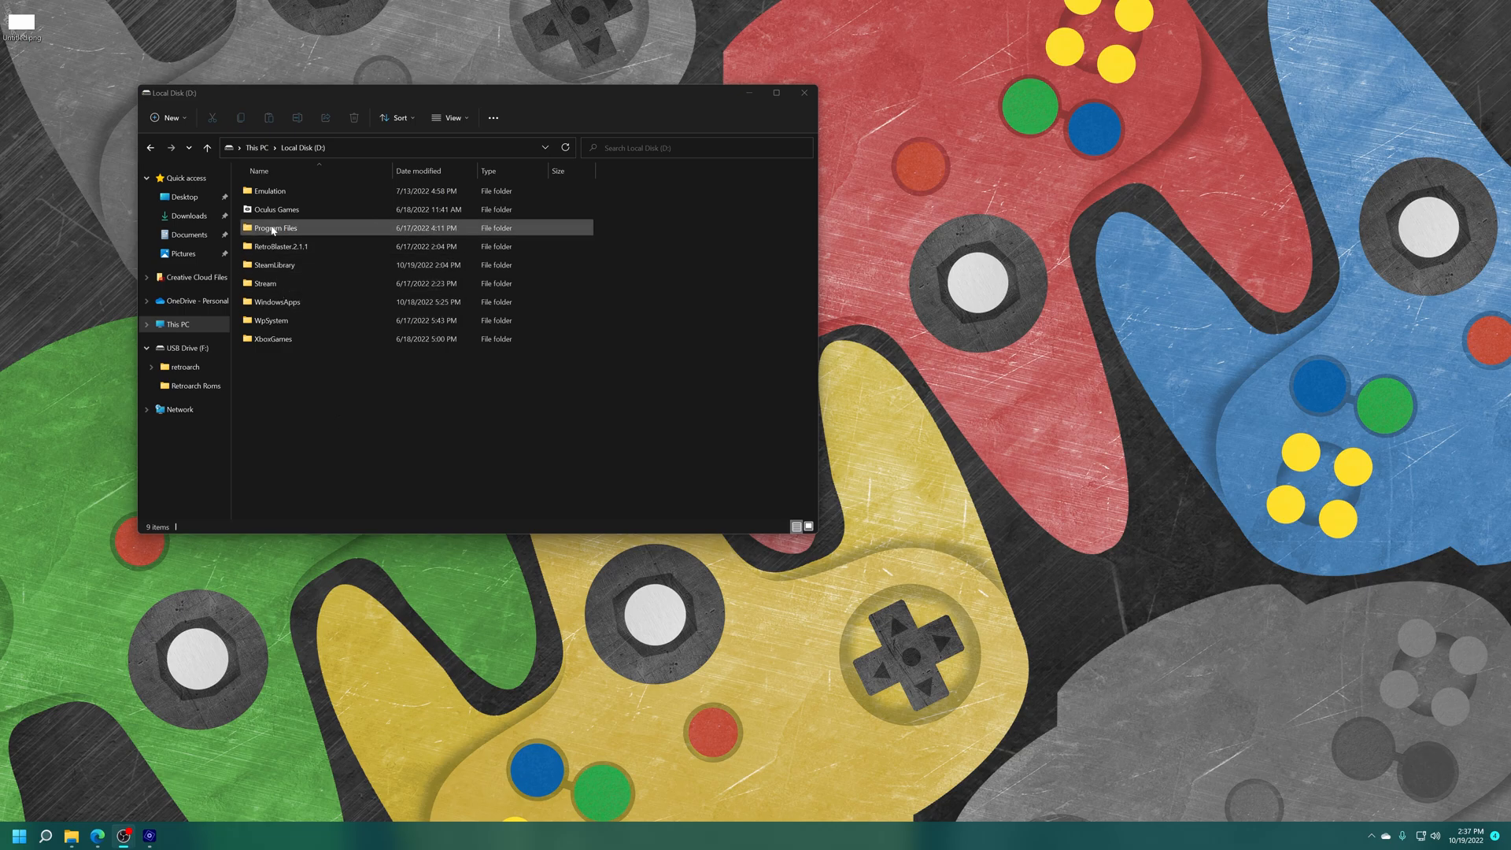
On the Windows PC, look through the Emulation folder on Local Disk (D:), including Bios Files, and return to the drive's root.
double_click(278, 192)
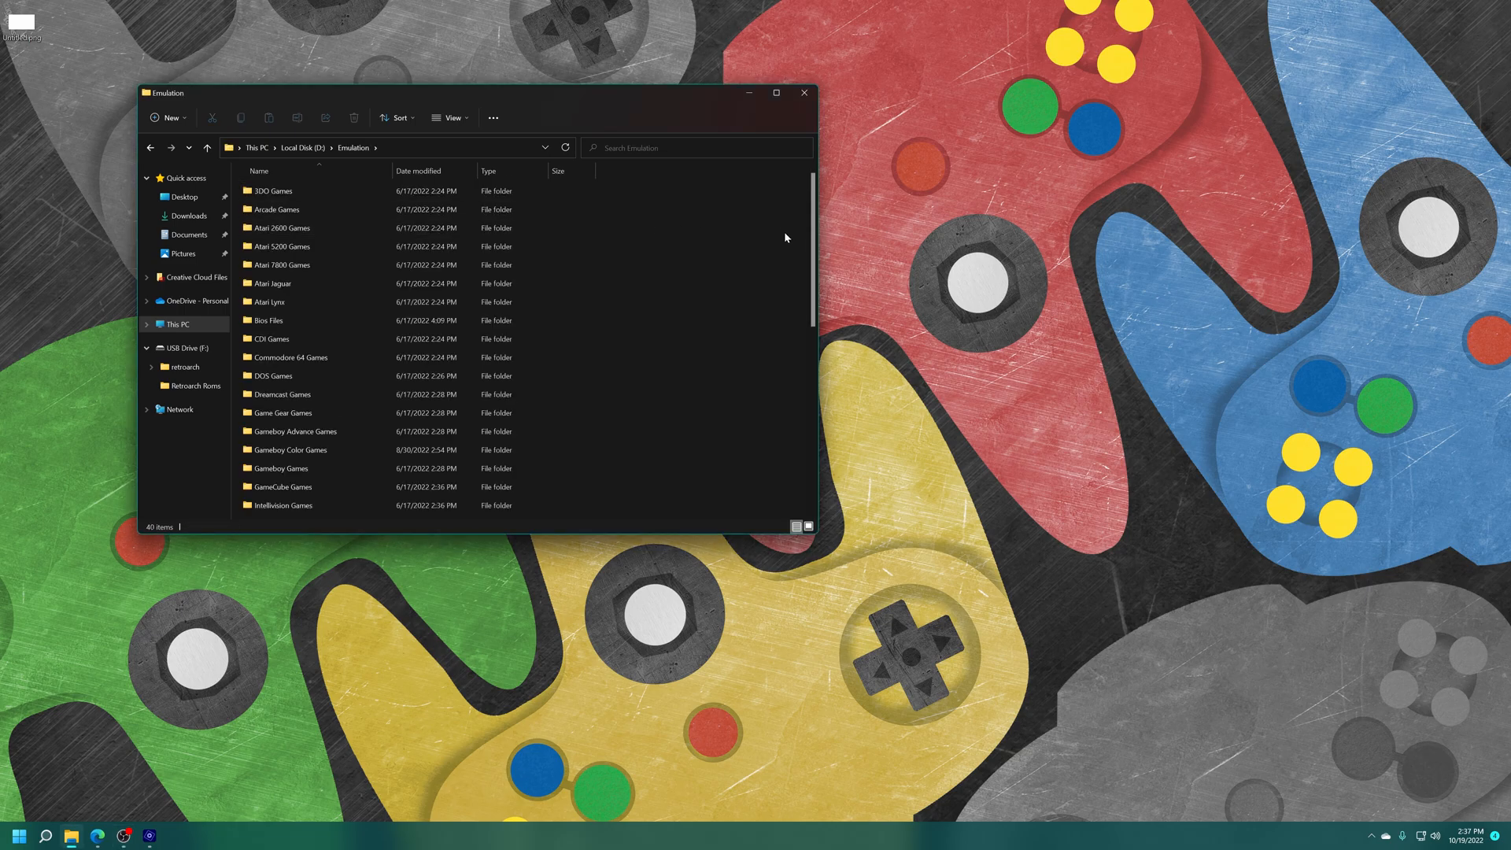
drag(813, 236, 278, 319)
double_click(278, 320)
key(alt+Left)
click(366, 266)
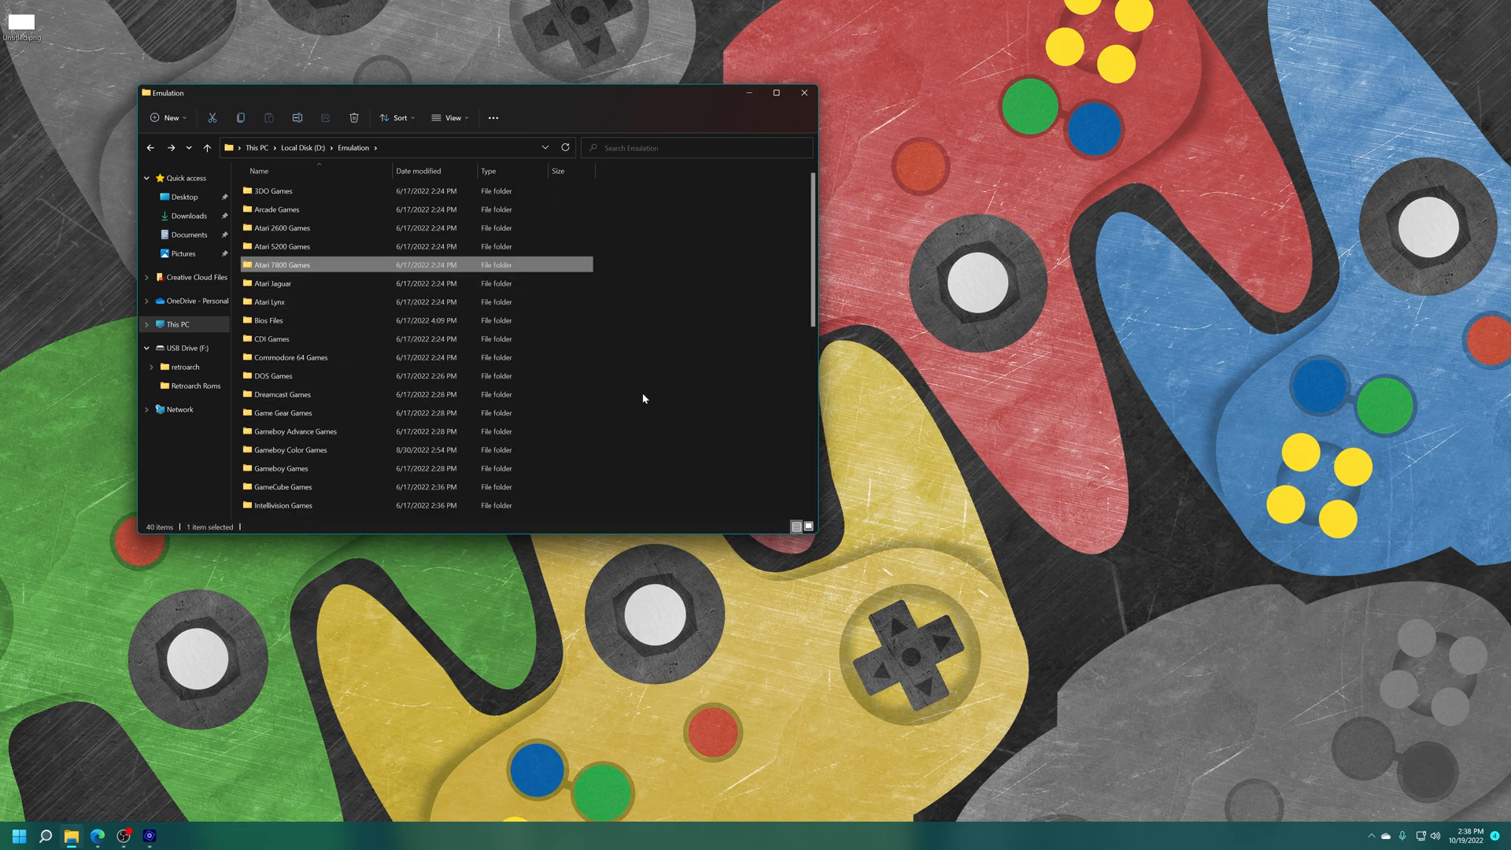
key(alt+Left)
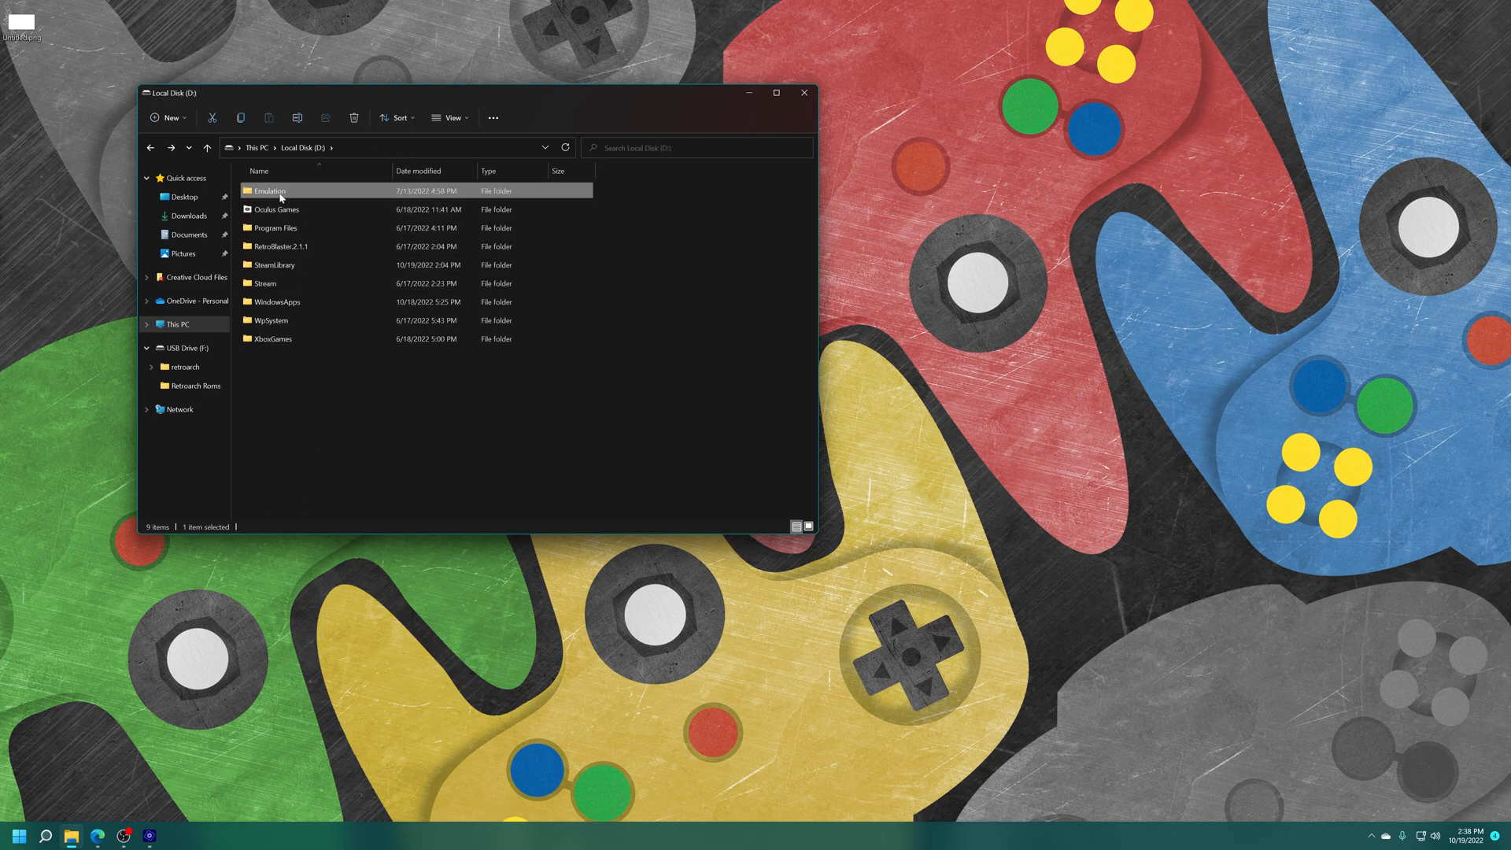
Turn on sharing for the Emulation folder through the Advanced Sharing settings of its properties.
right_click(283, 199)
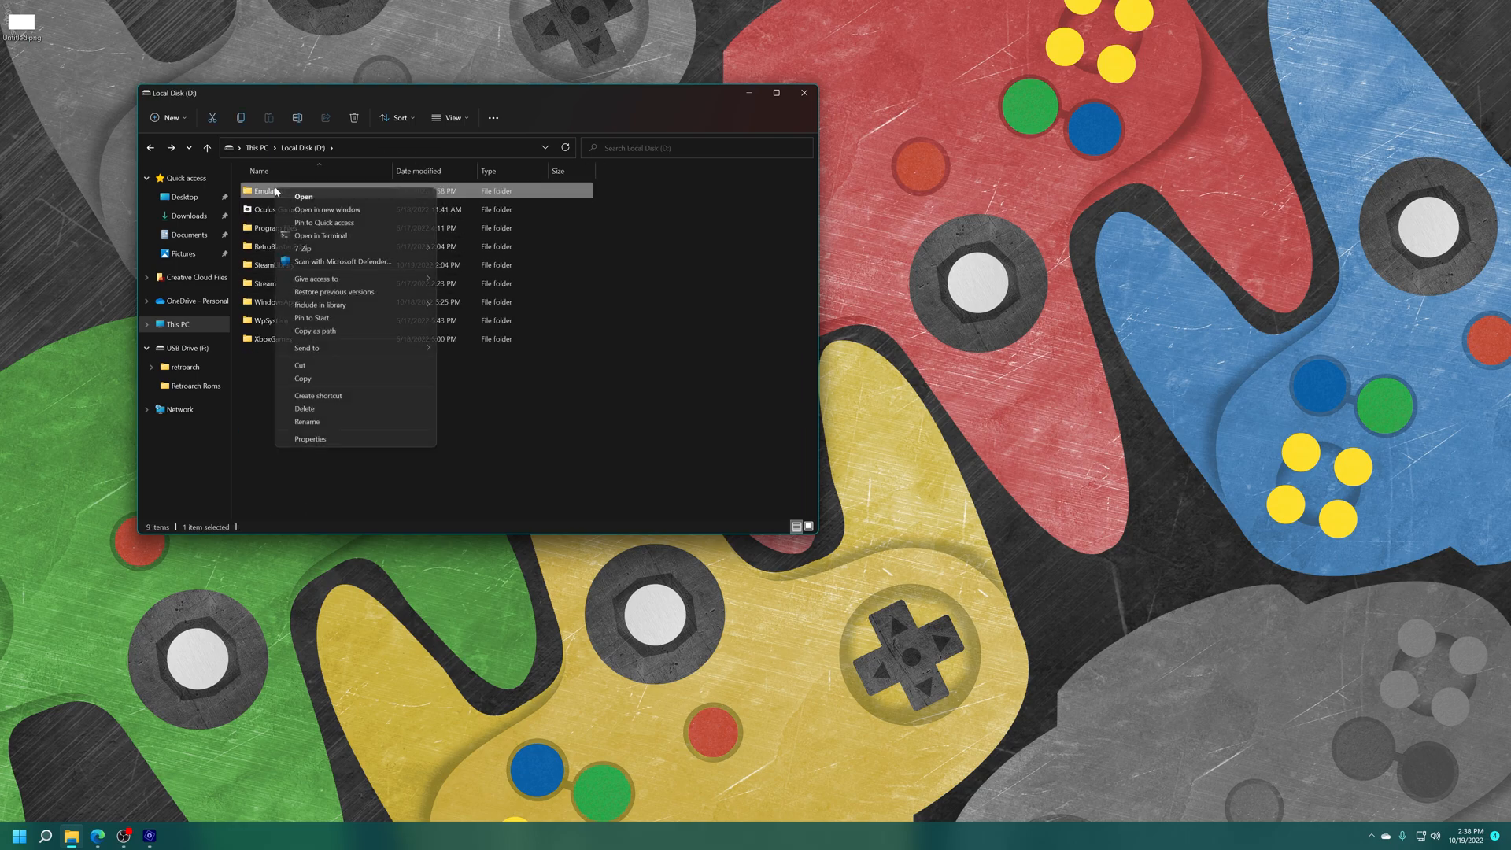
click(333, 440)
click(328, 216)
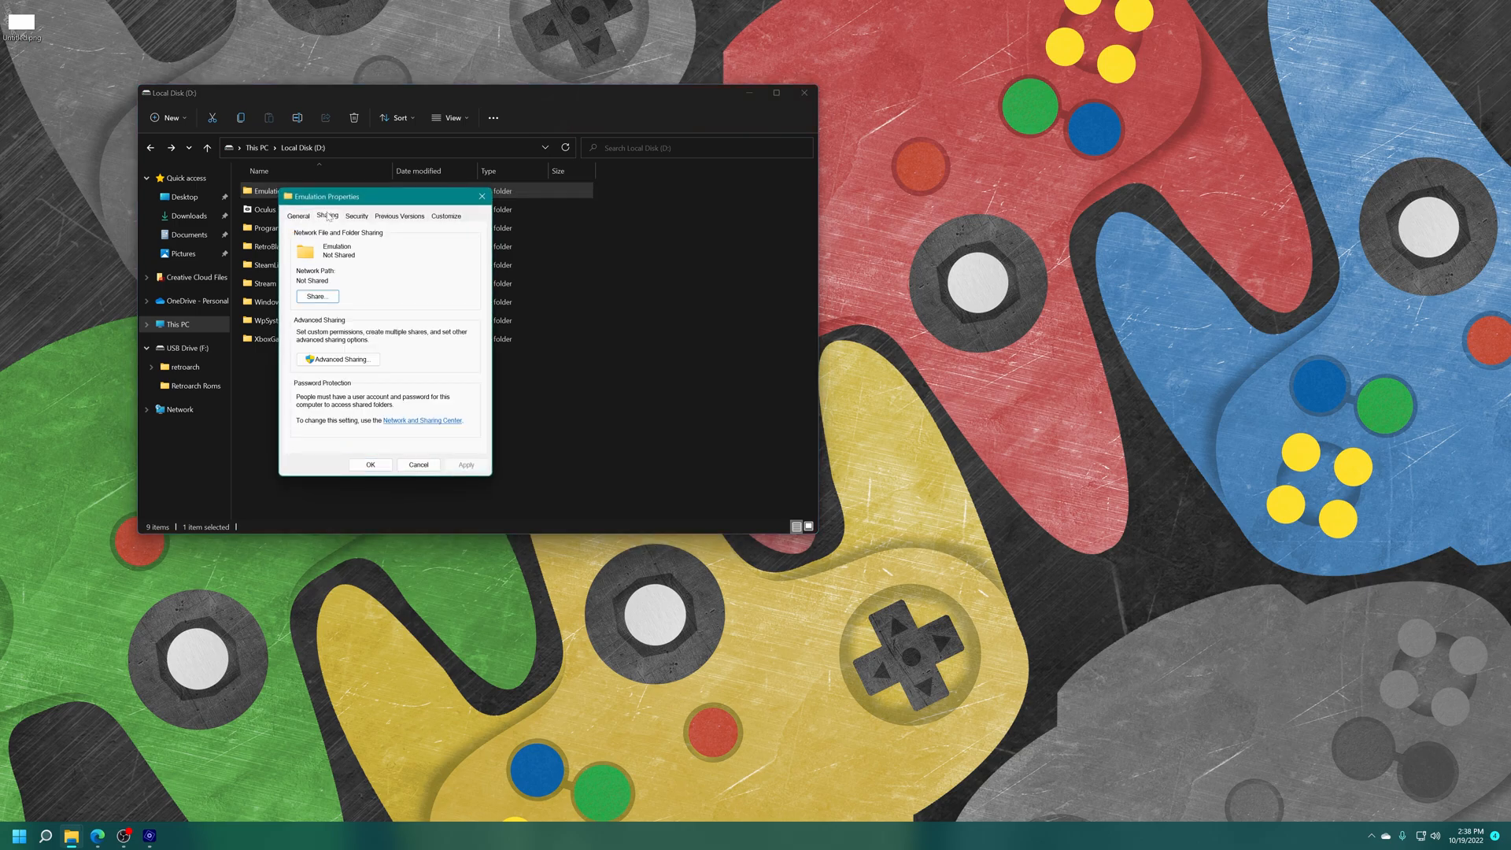
click(364, 362)
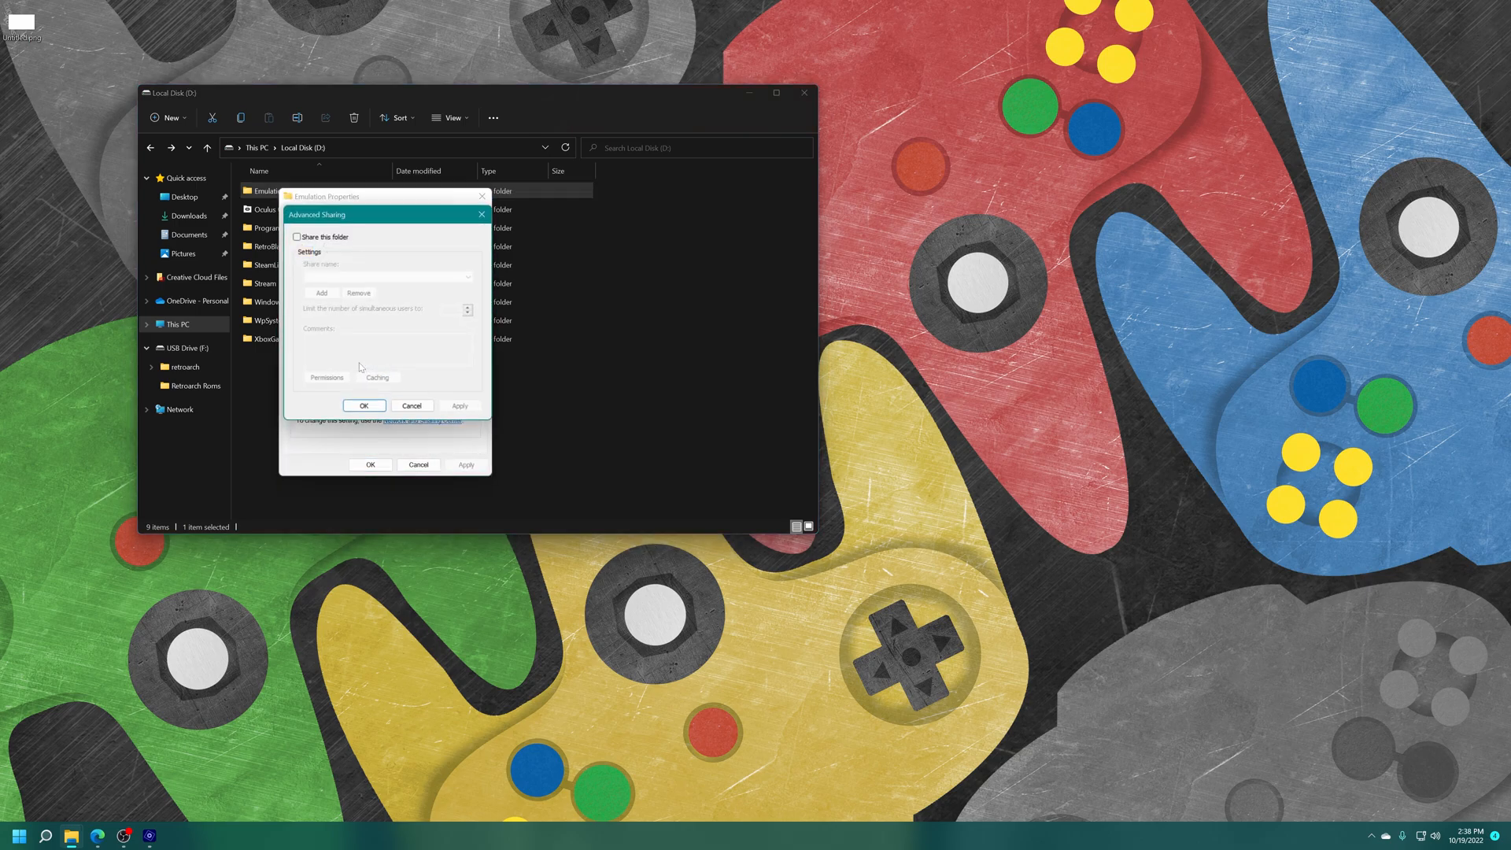
click(312, 238)
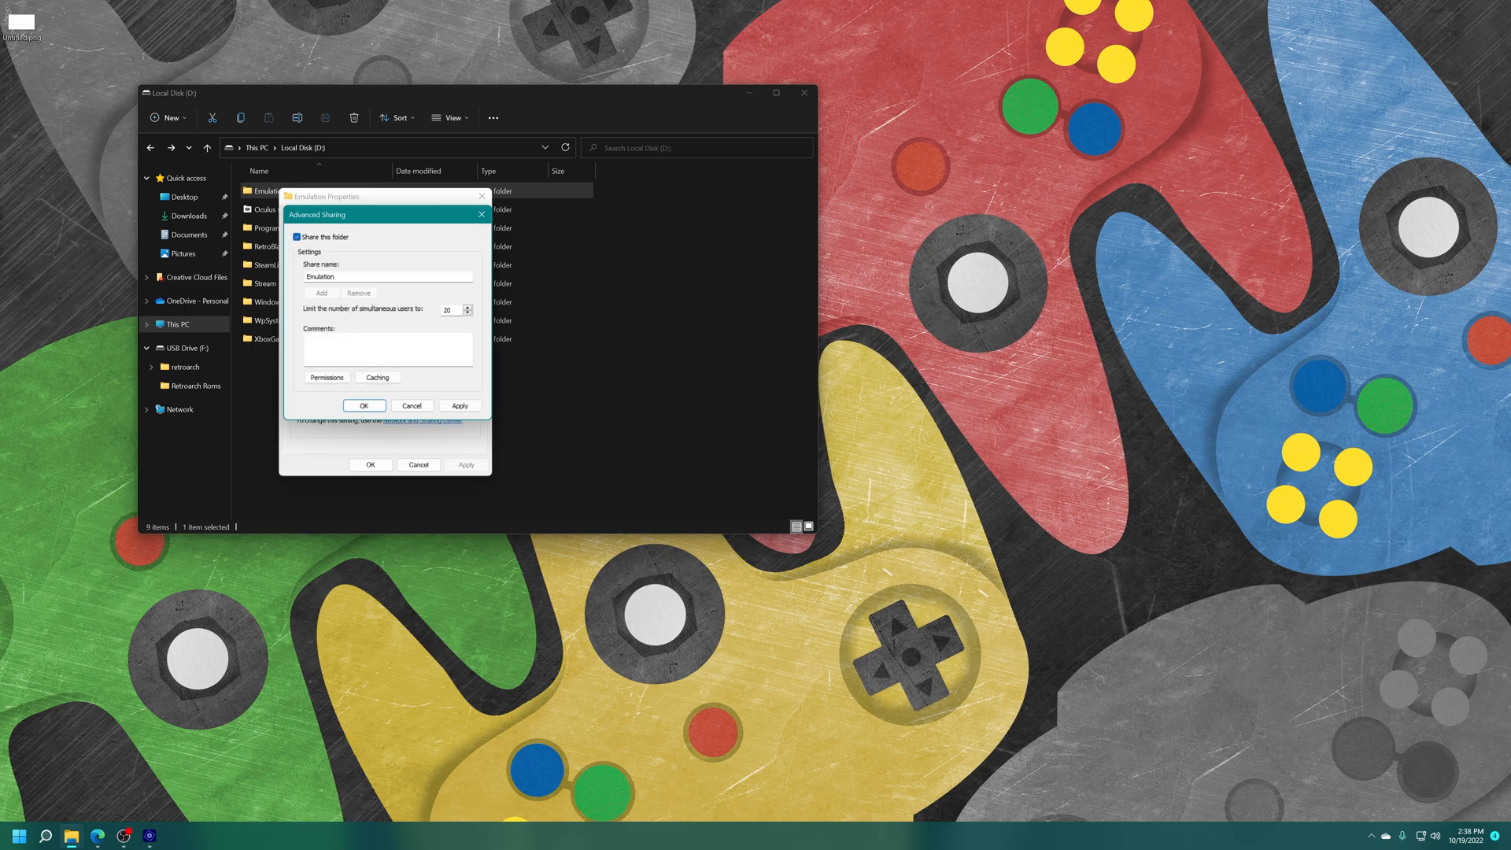
Allow Everyone Full Control over the Emulation share, apply the sharing settings, and close the folder's properties.
click(326, 378)
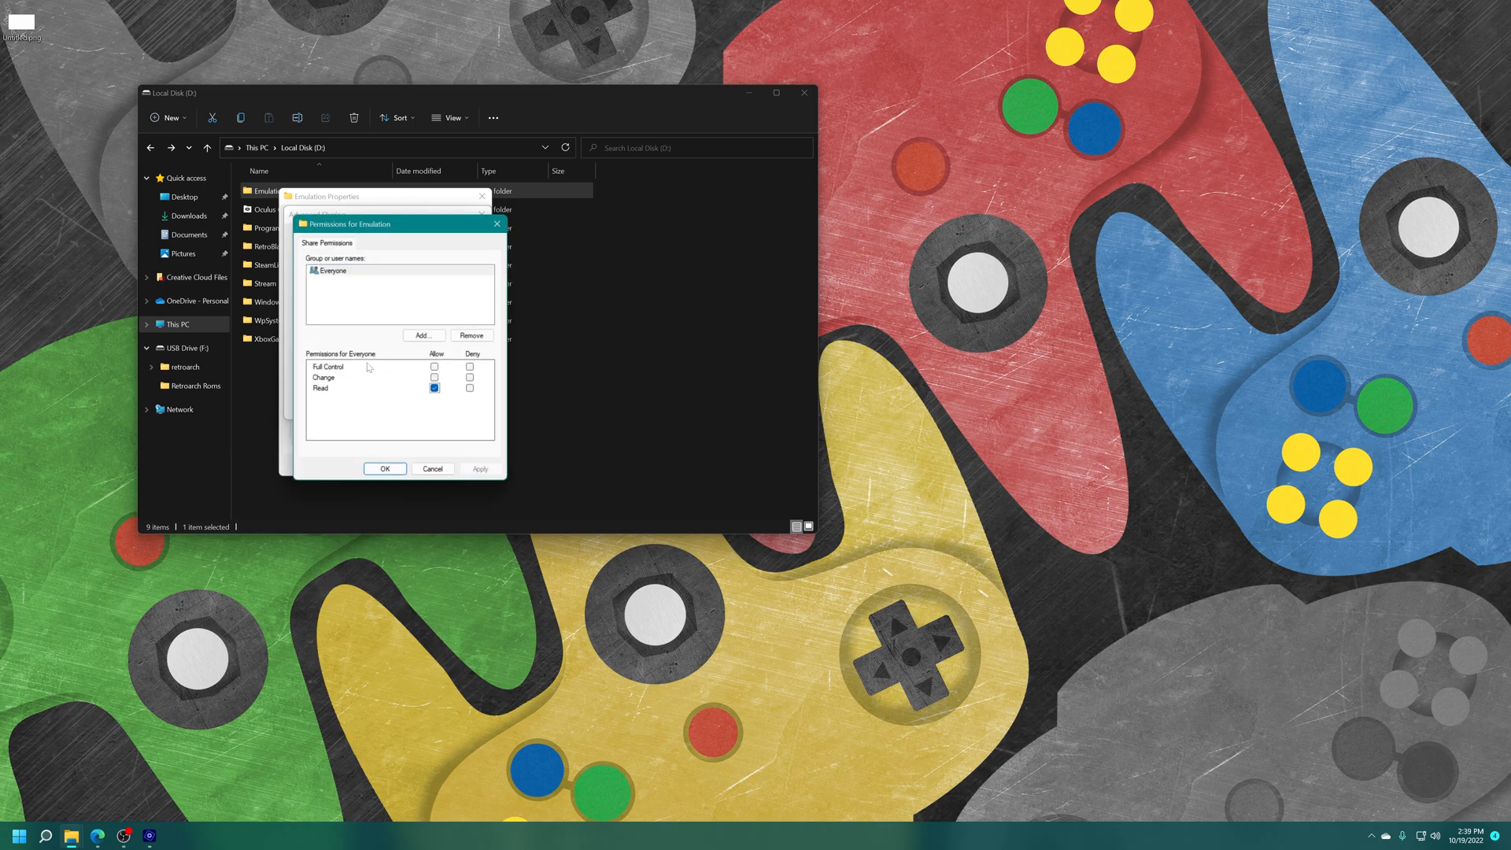
click(433, 367)
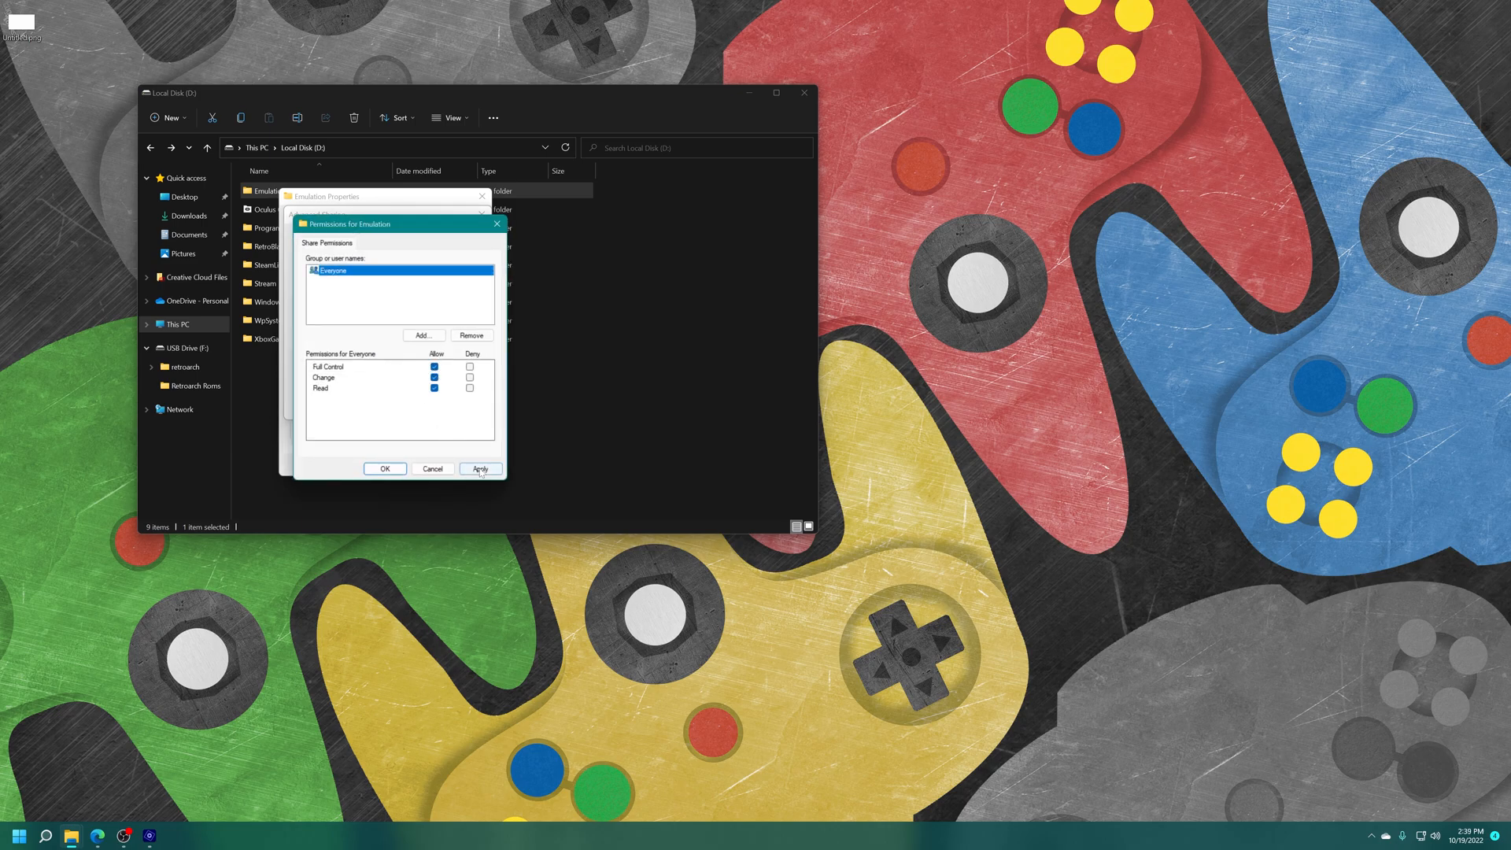
click(395, 471)
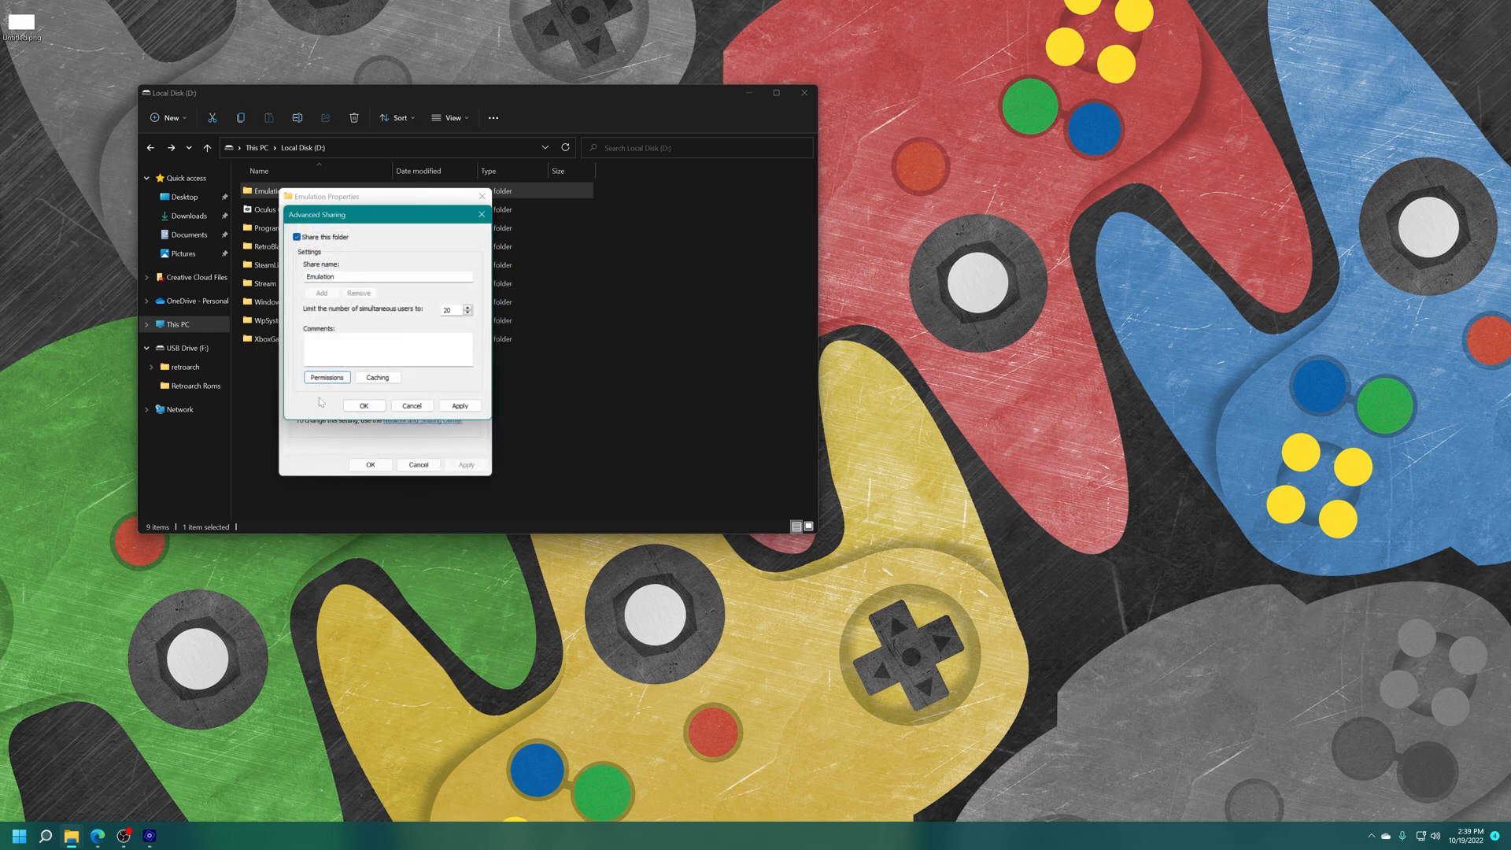
click(461, 409)
click(364, 406)
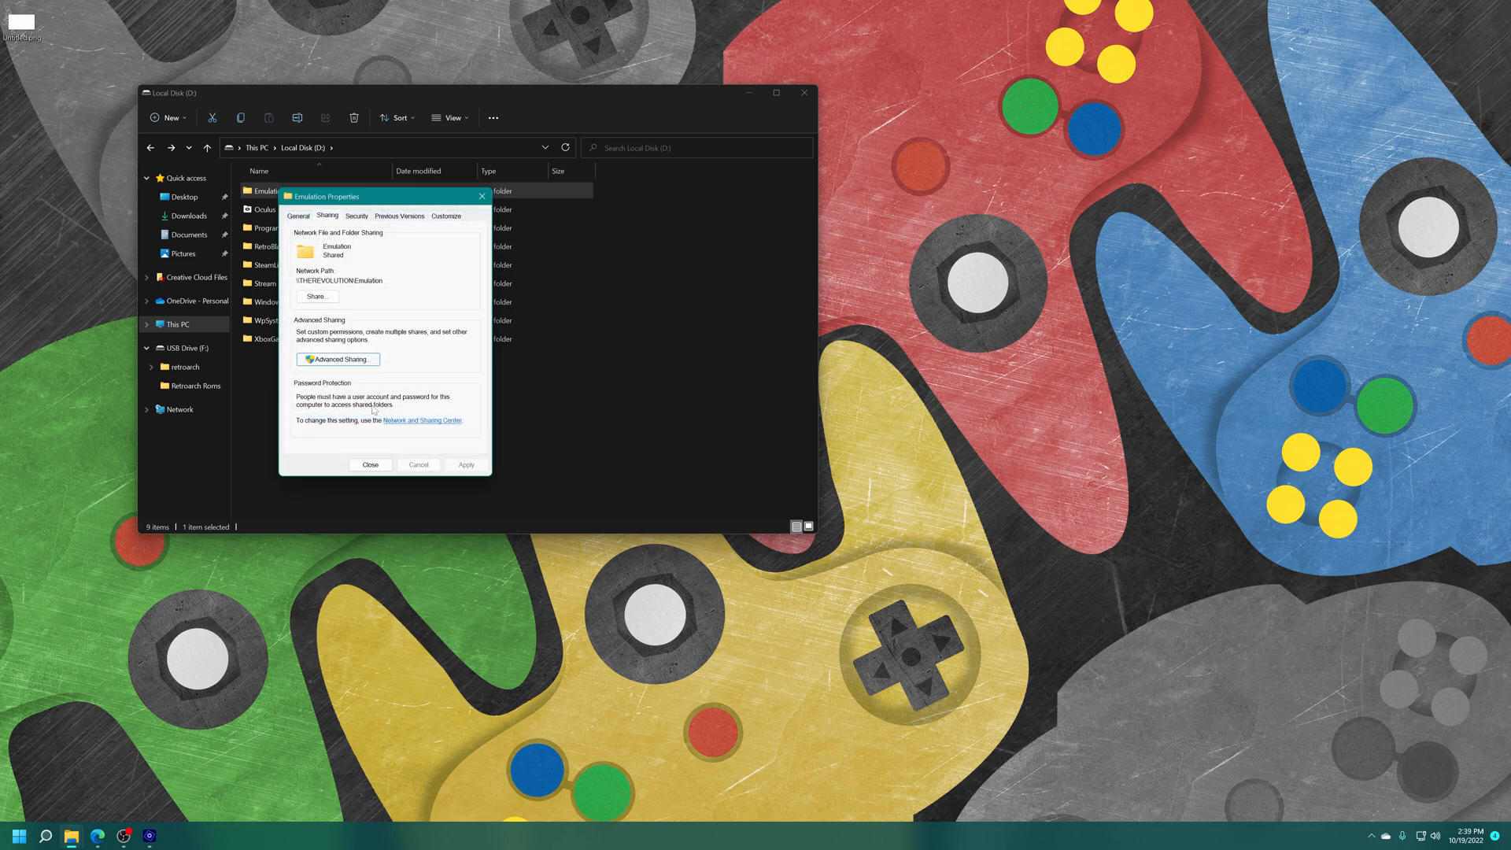
click(382, 465)
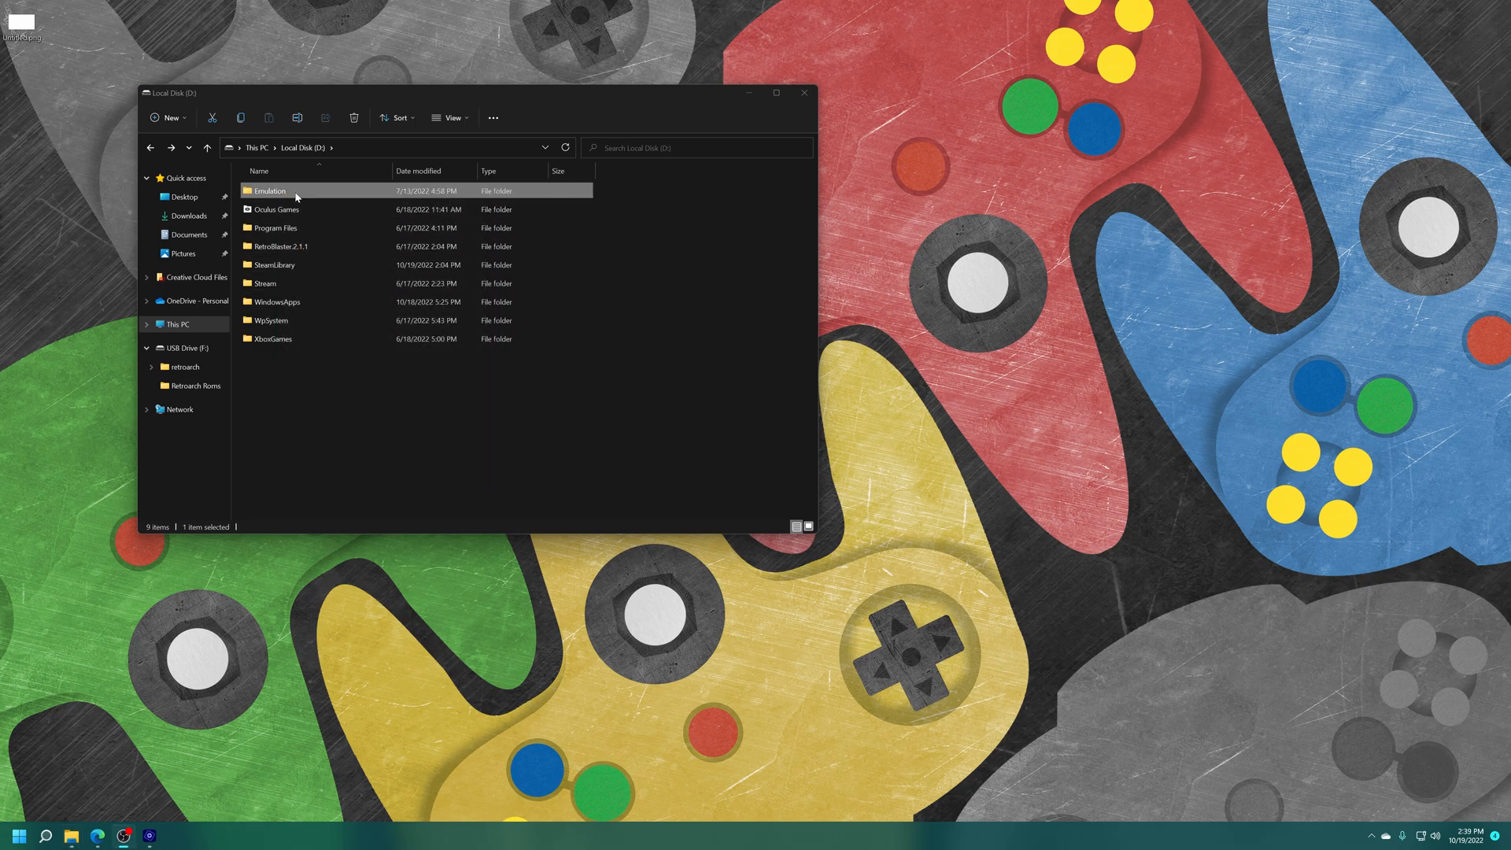
Reopen the Emulation folder's properties and check its network path in the sharing details.
right_click(297, 196)
click(330, 443)
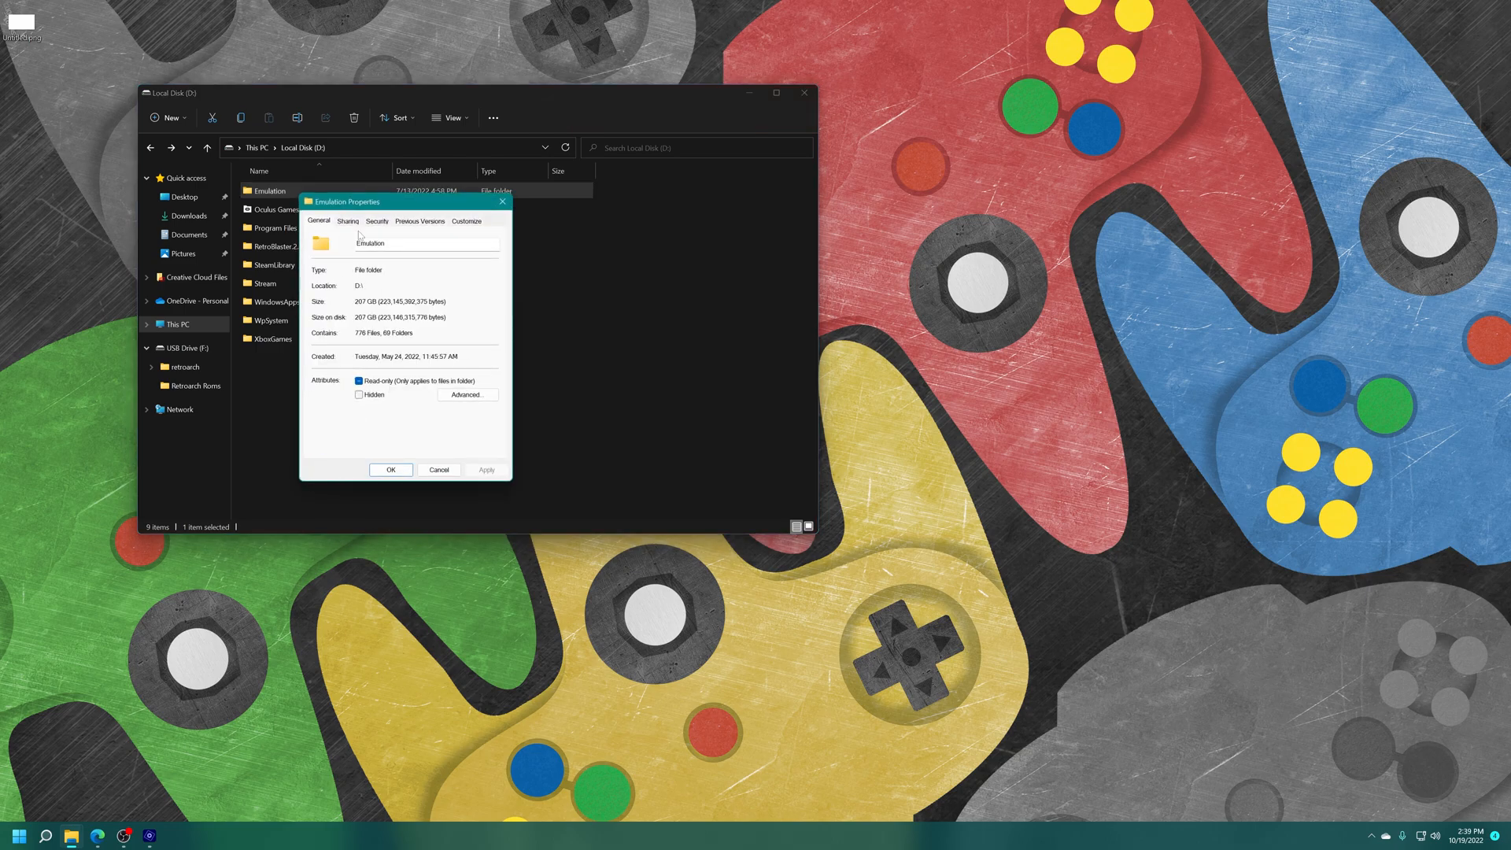
click(348, 221)
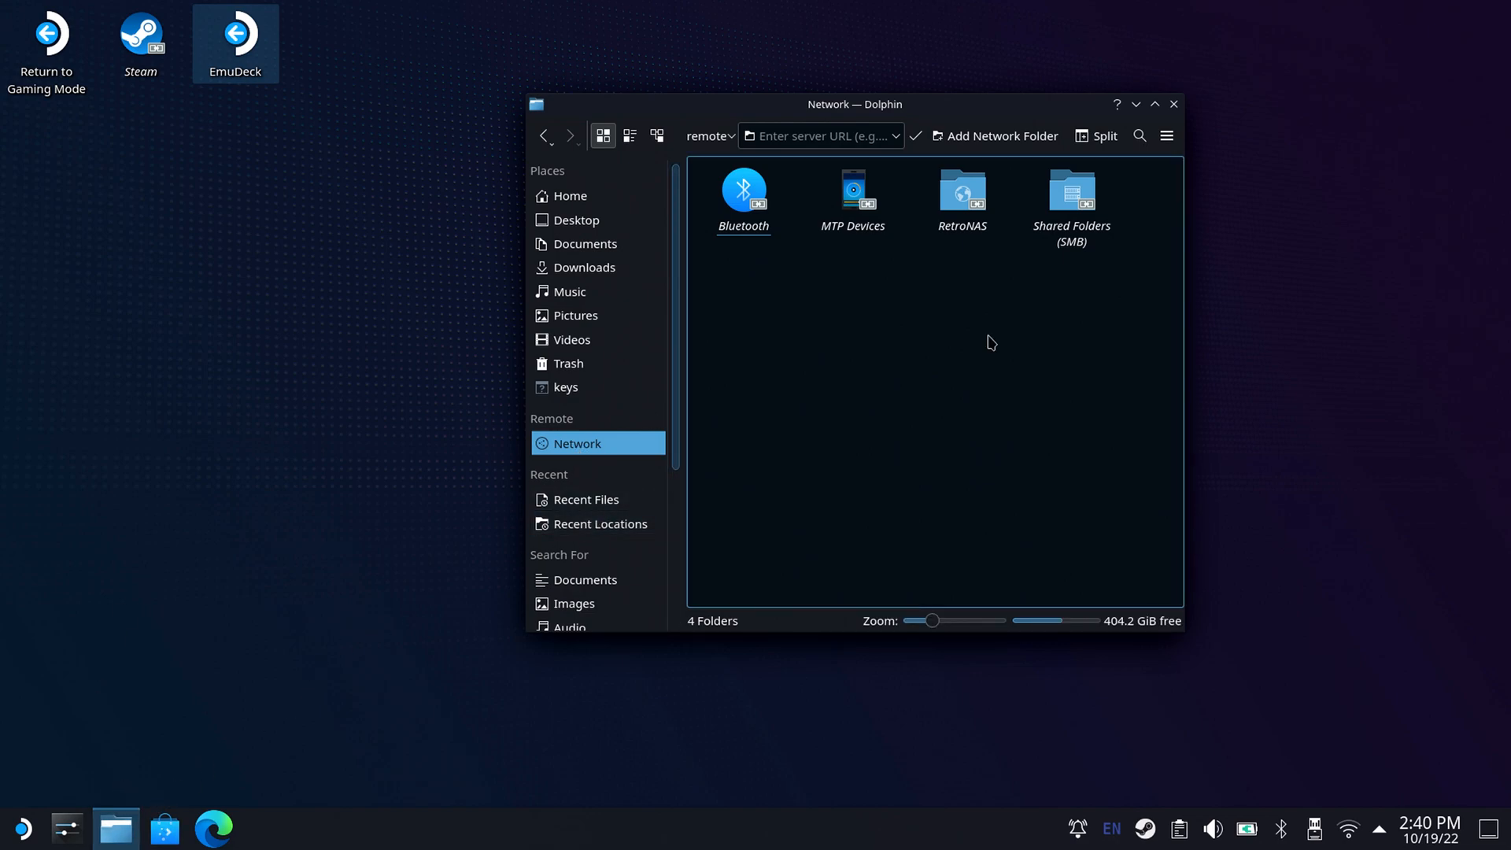
On the Steam Deck, start adding a network folder of the Microsoft Windows network drive type.
click(972, 143)
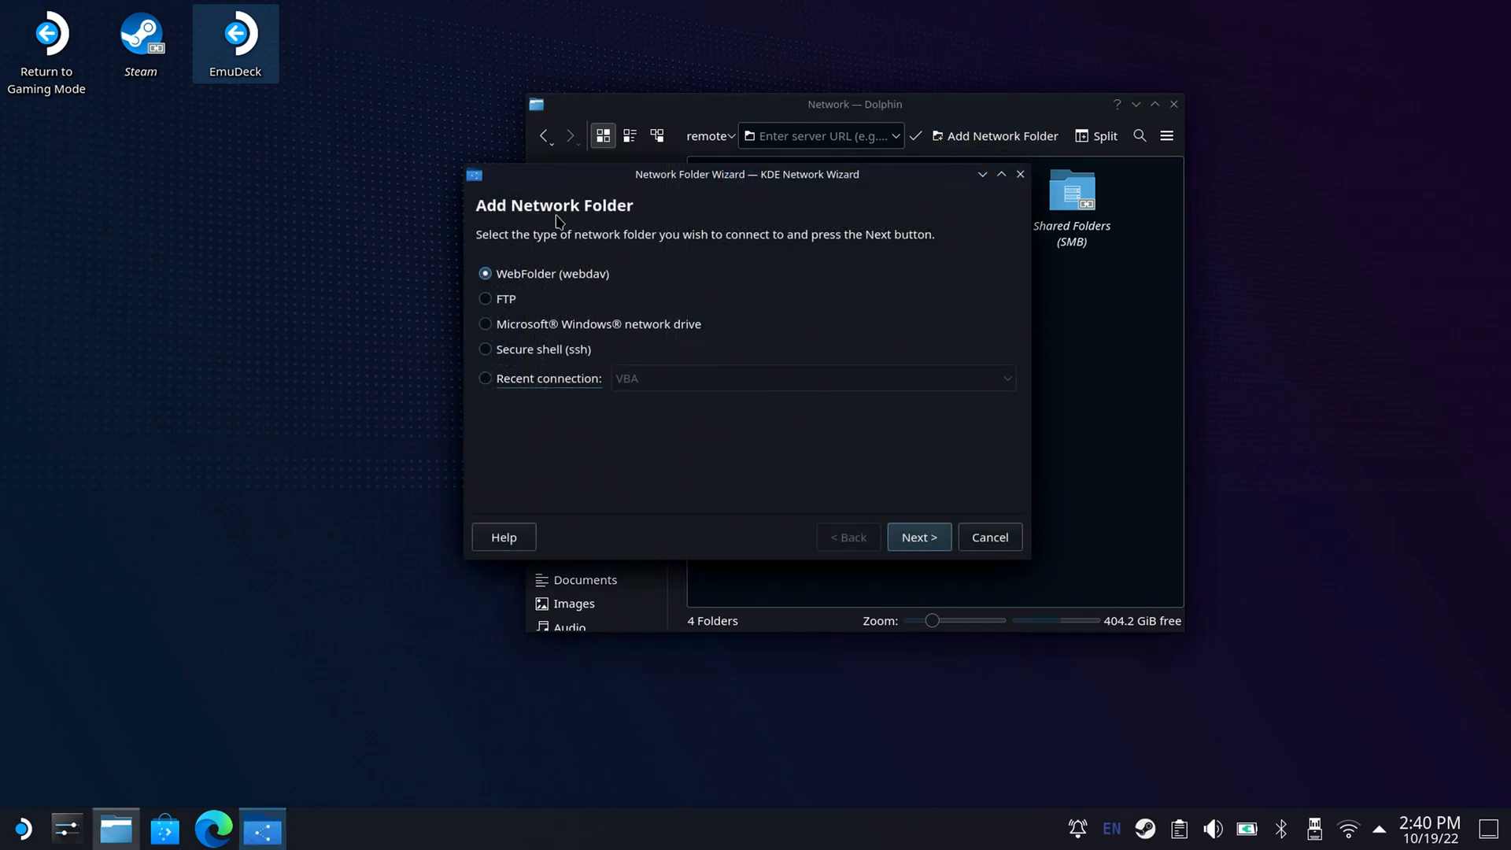
click(520, 328)
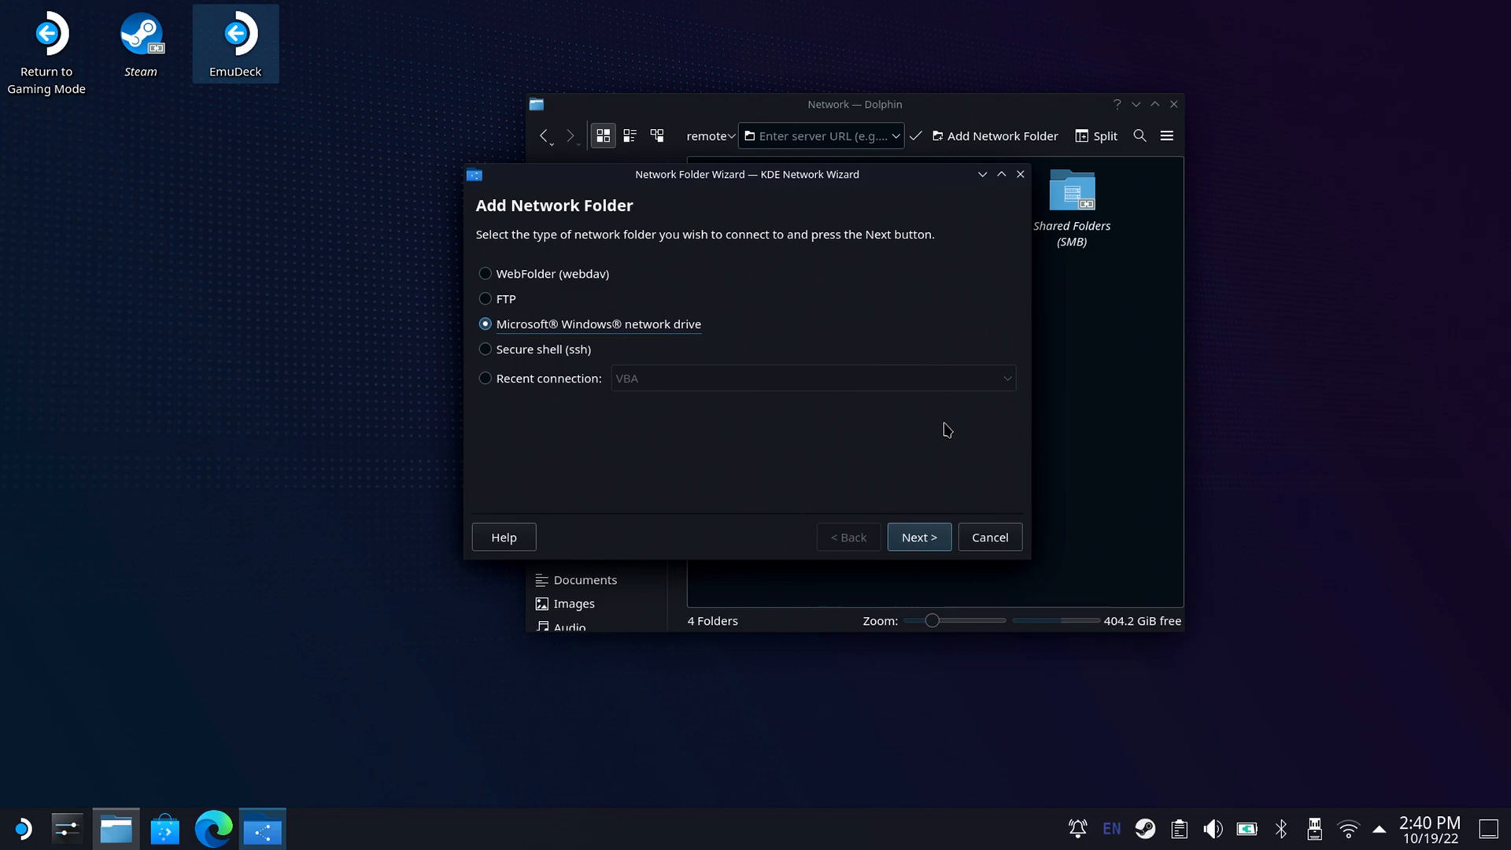
click(937, 540)
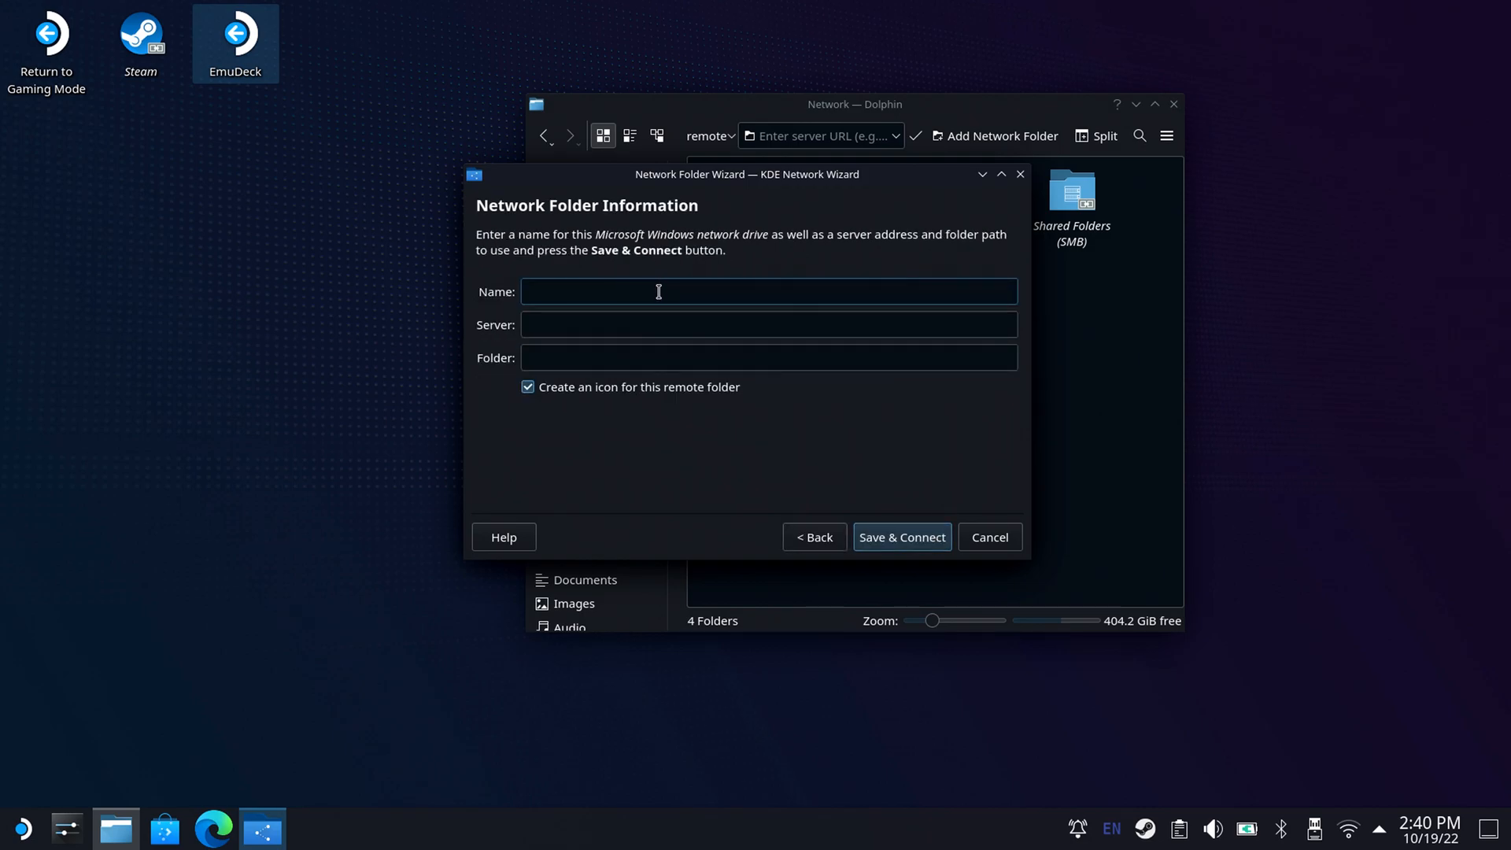
Name the network folder Emulation, set its server to THEREVOLUTION and its folder to Emulation, and connect to it.
key(super+x)
text(Emulation)
key(super+x)
click(604, 318)
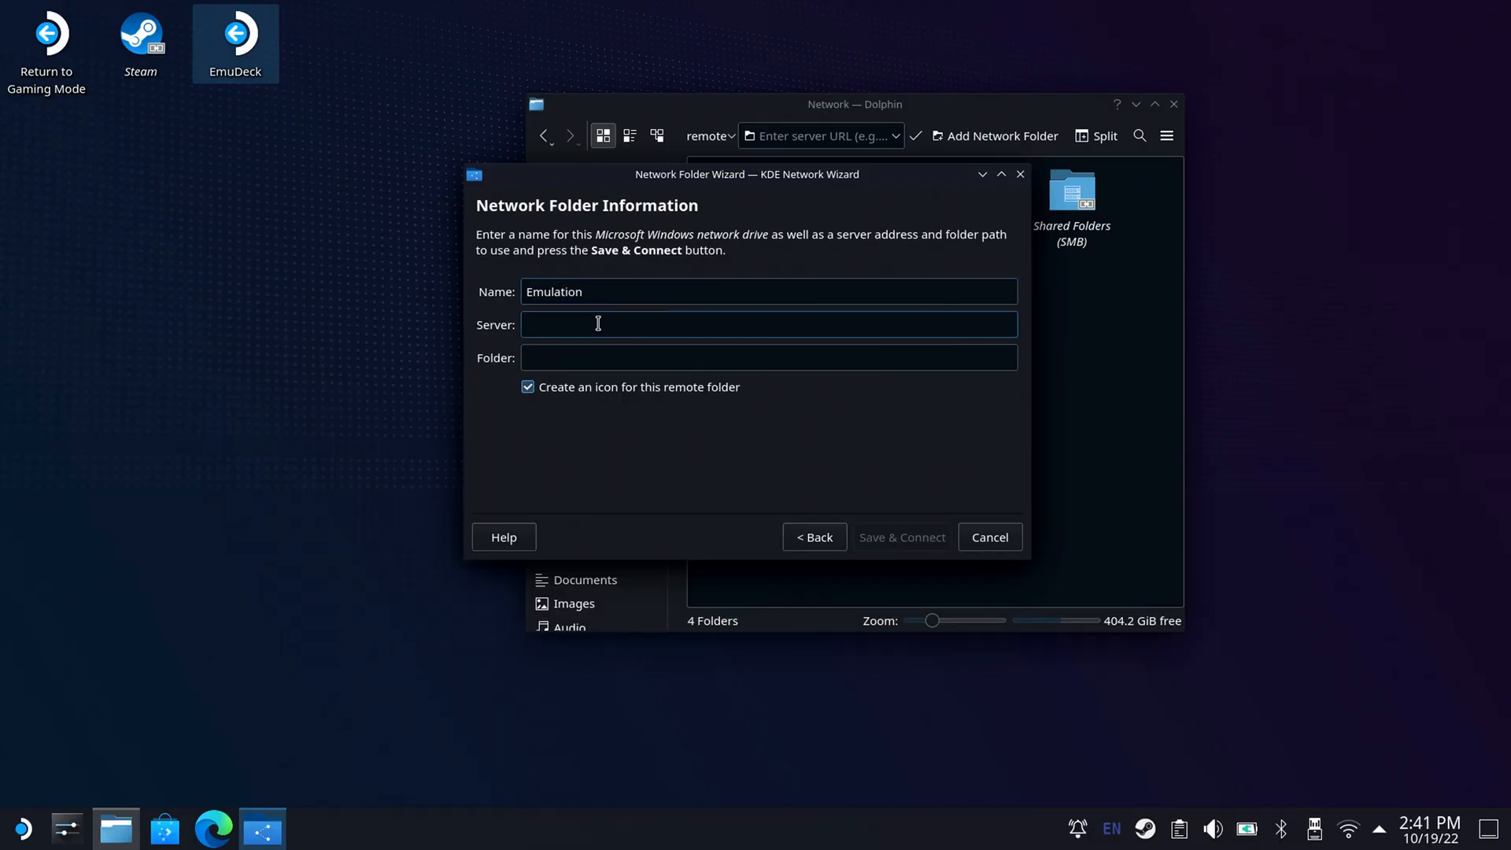
key(super+x)
text(THEREVOLUTION)
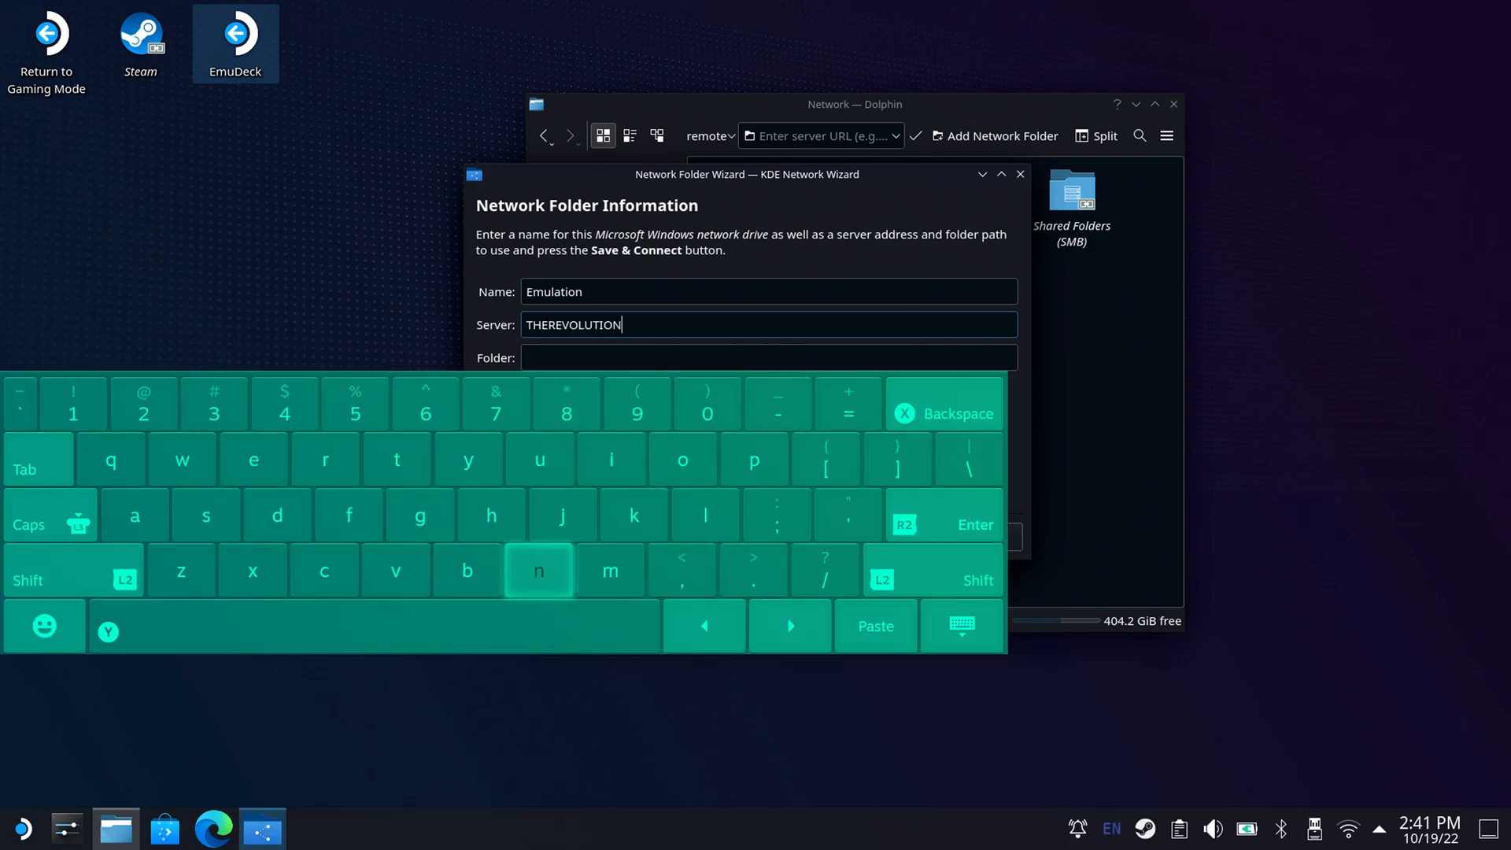
key(super+x)
click(544, 358)
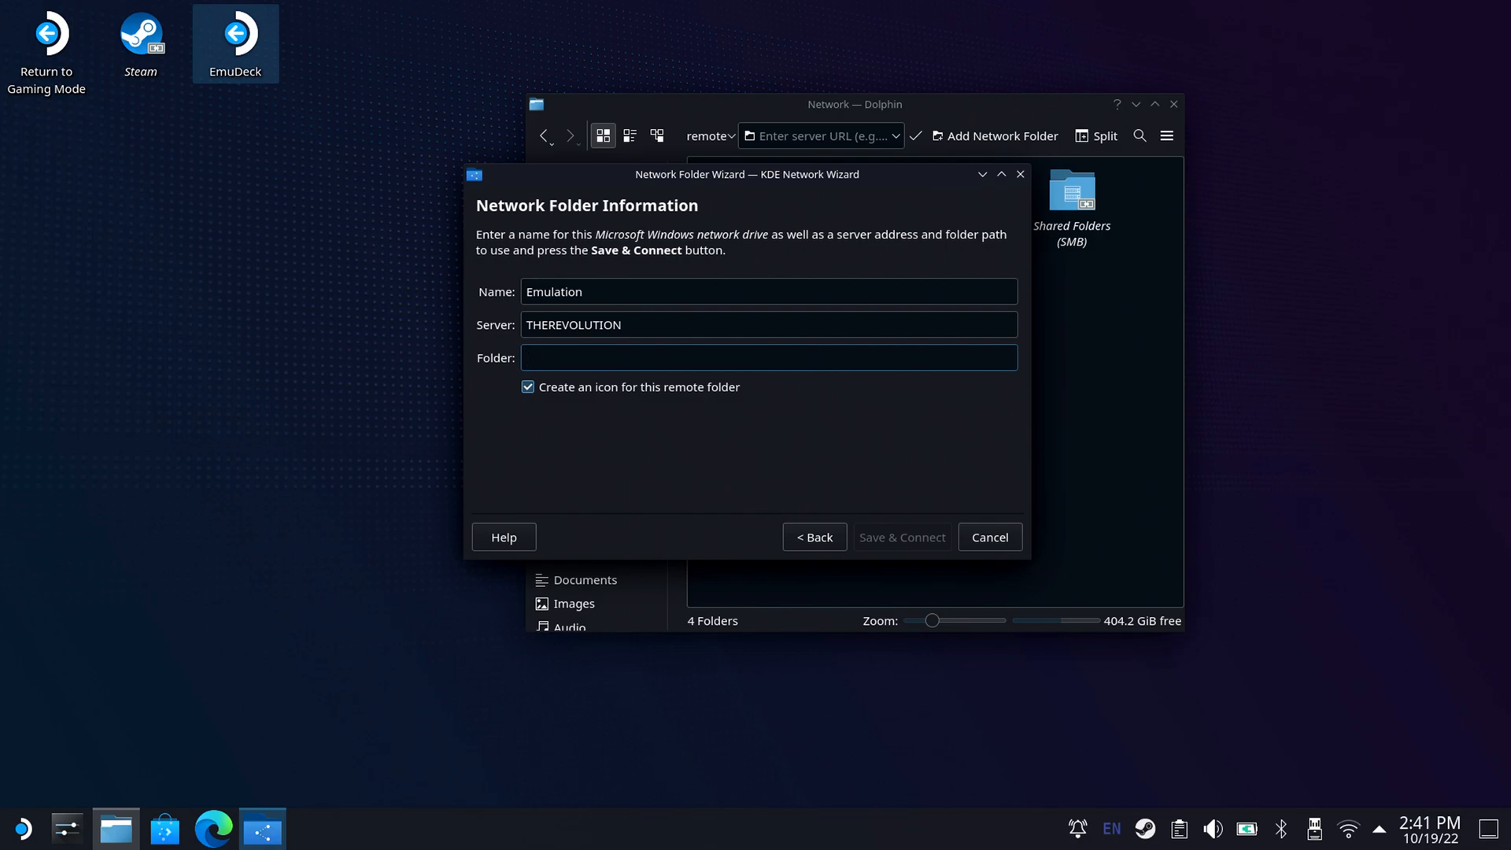
key(super+x)
text(Emulation)
key(super+x)
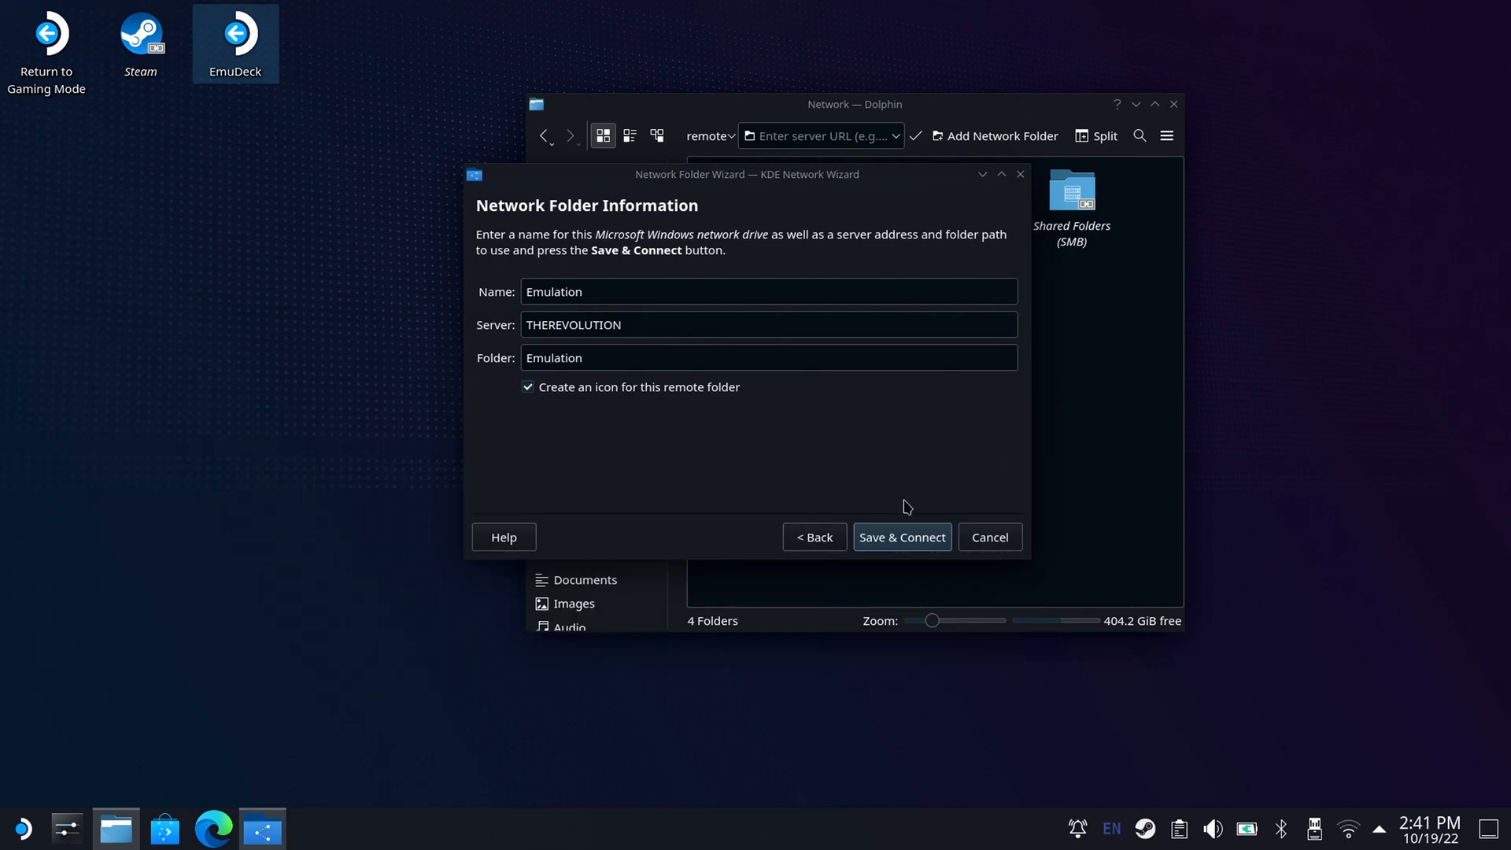
click(909, 538)
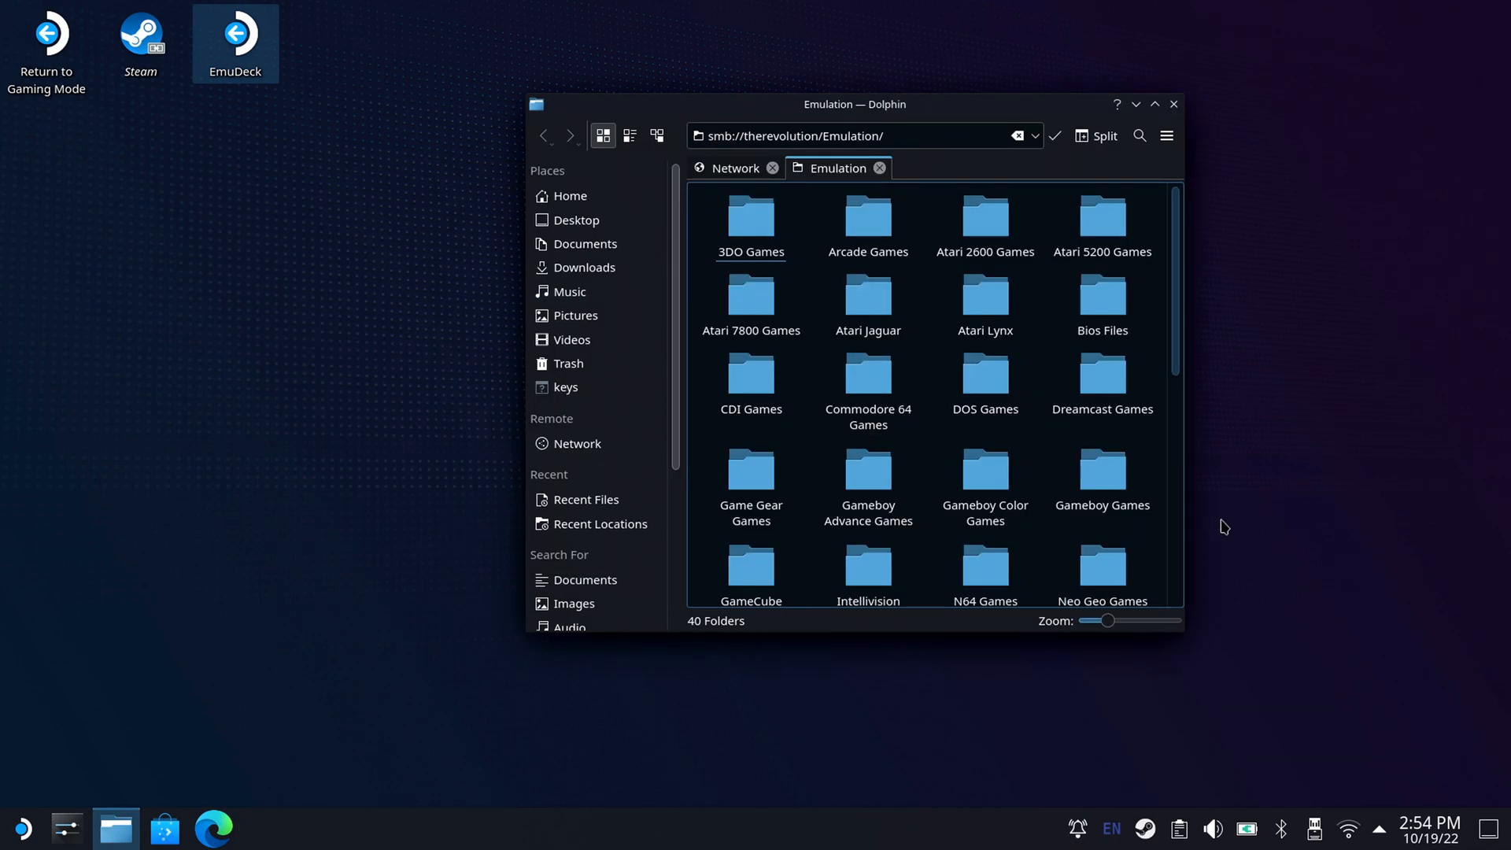
Reopen the shared Emulation folder from the network locations and look through its game system folders.
mouse_move(1175, 335)
mouse_down()
mouse_move(1188, 567)
mouse_move(1190, 344)
mouse_up()
click(725, 170)
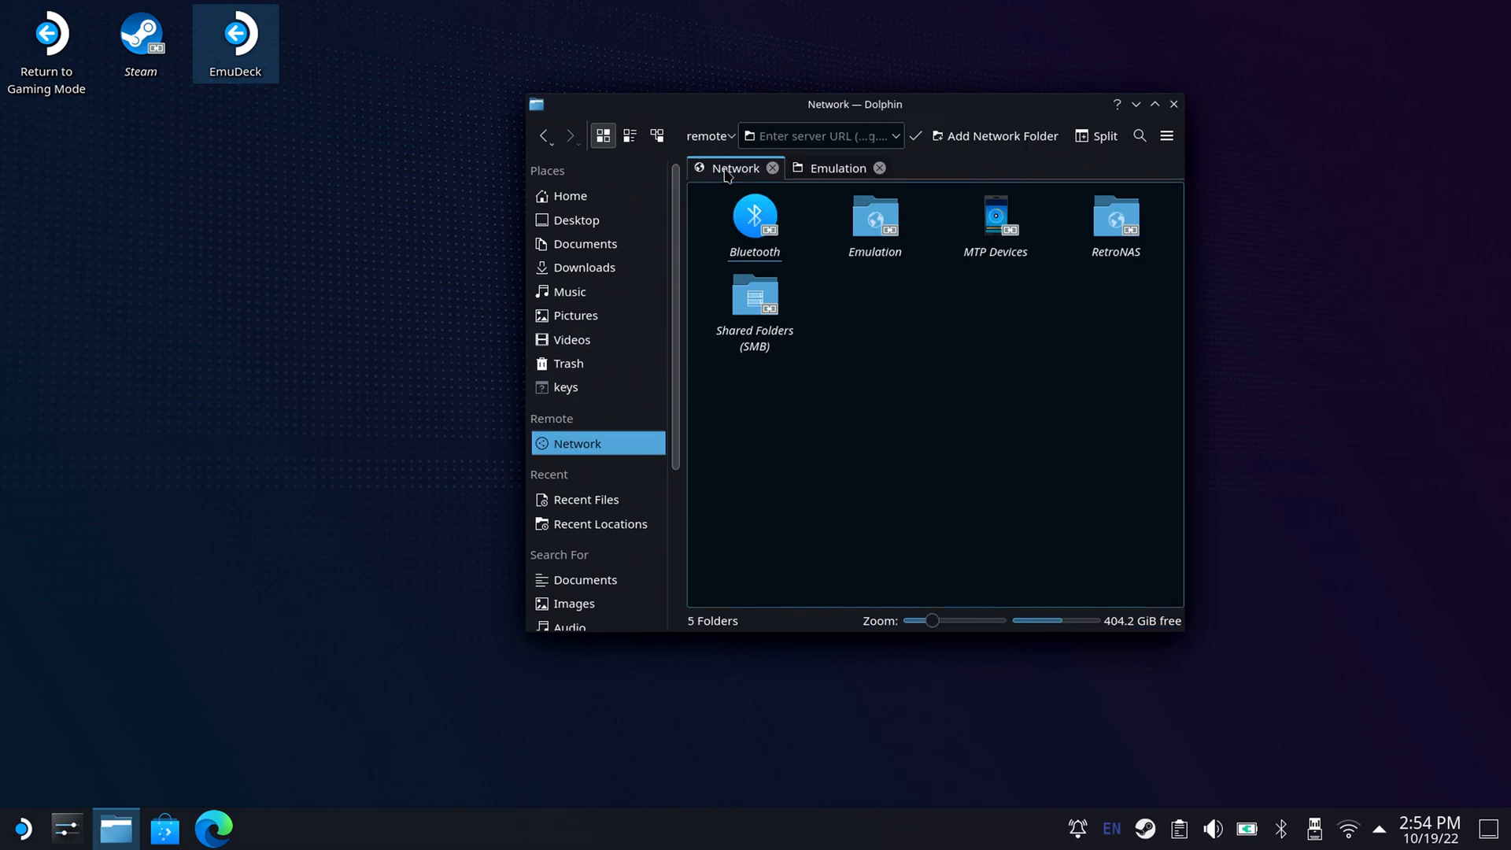
click(866, 233)
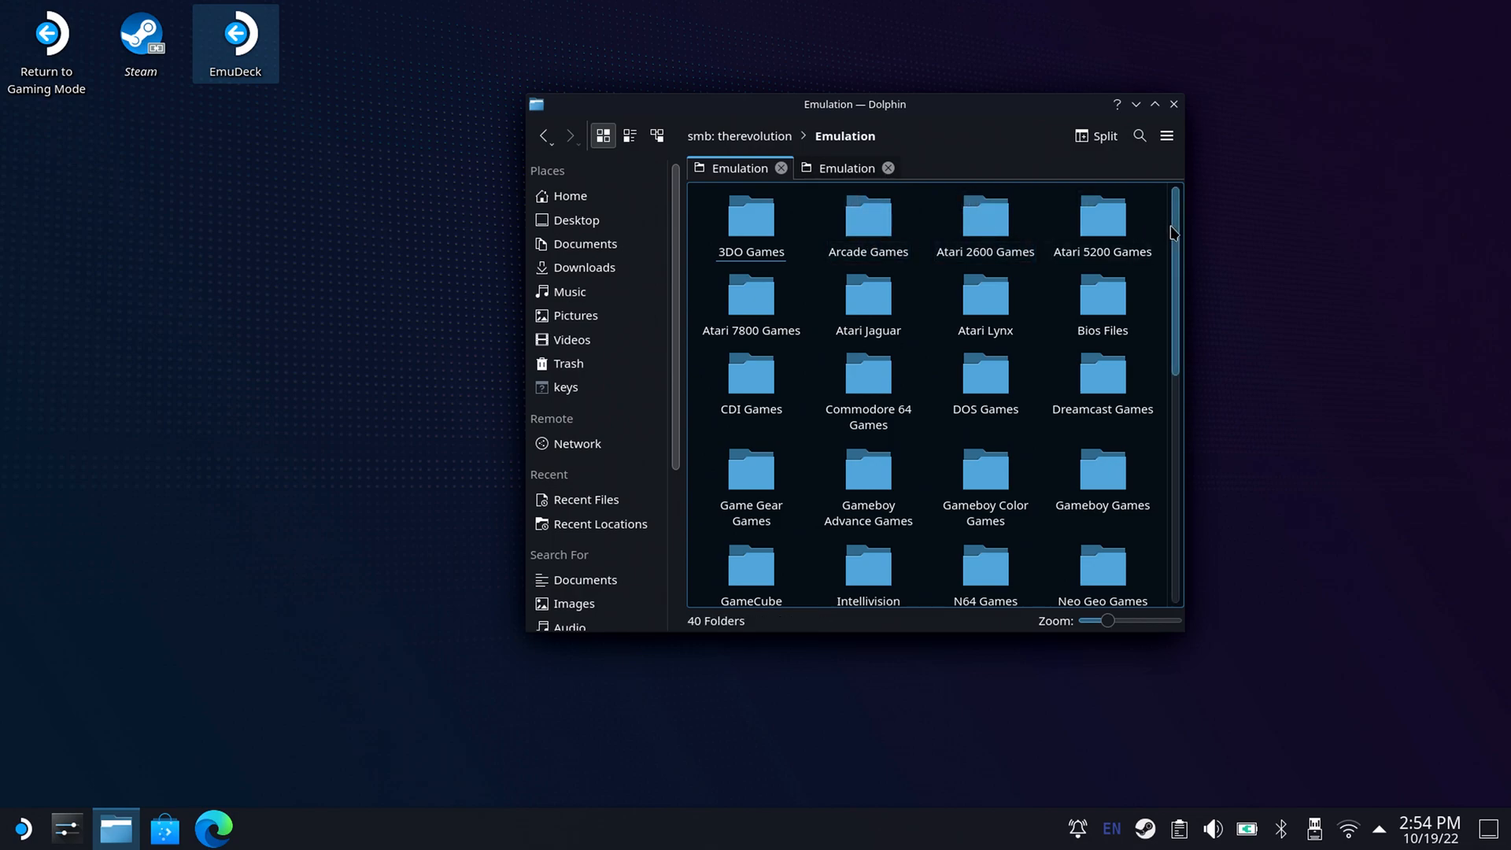
scroll(1181, 301, down, 2)
drag(1180, 301, 1165, 346)
scroll(1188, 354, down, 2)
scroll(1188, 354, down, 4)
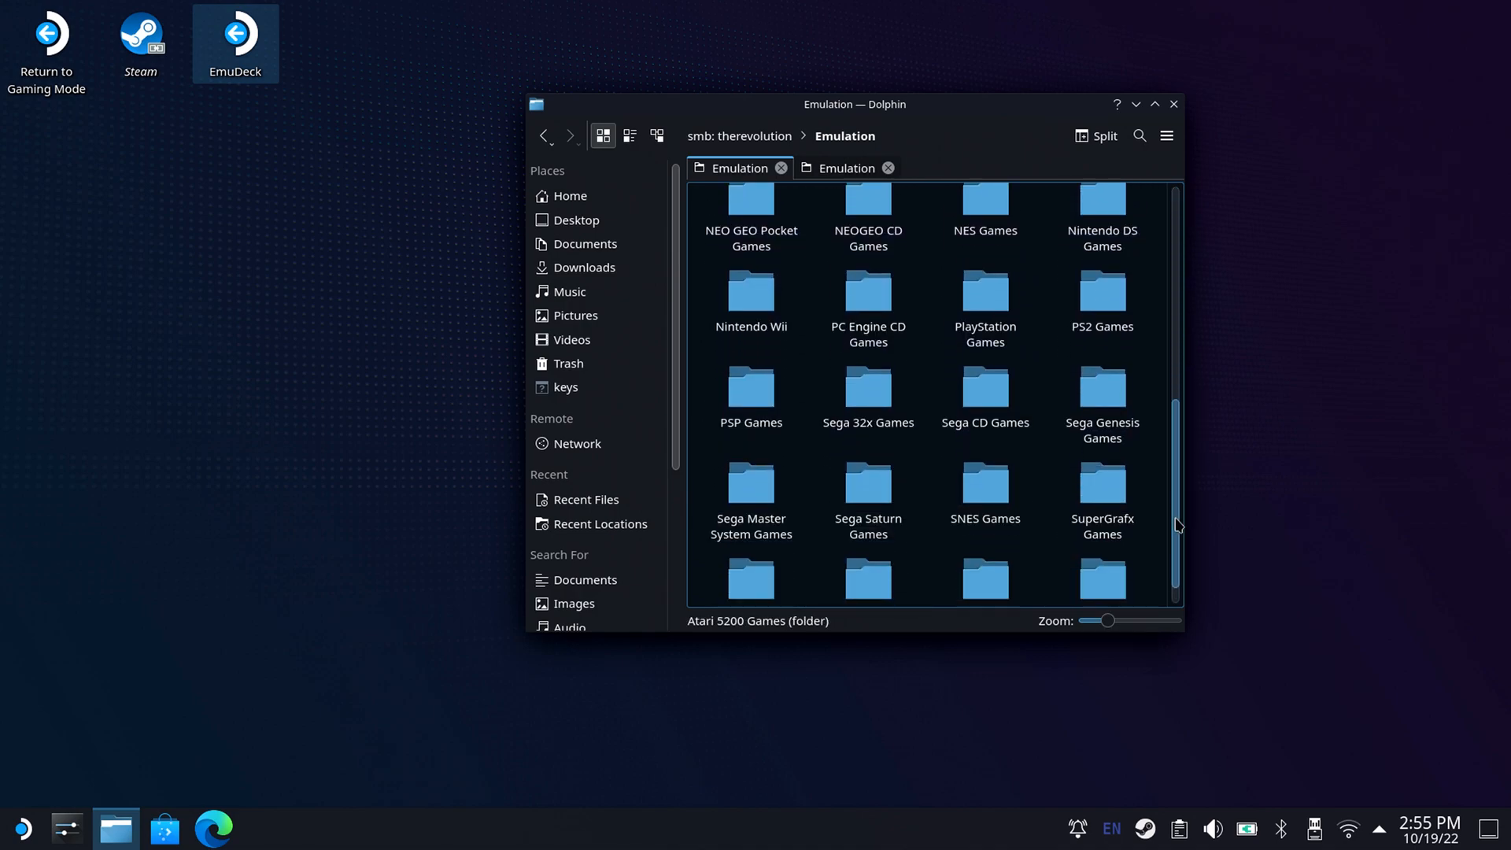
scroll(1146, 381, up, 5)
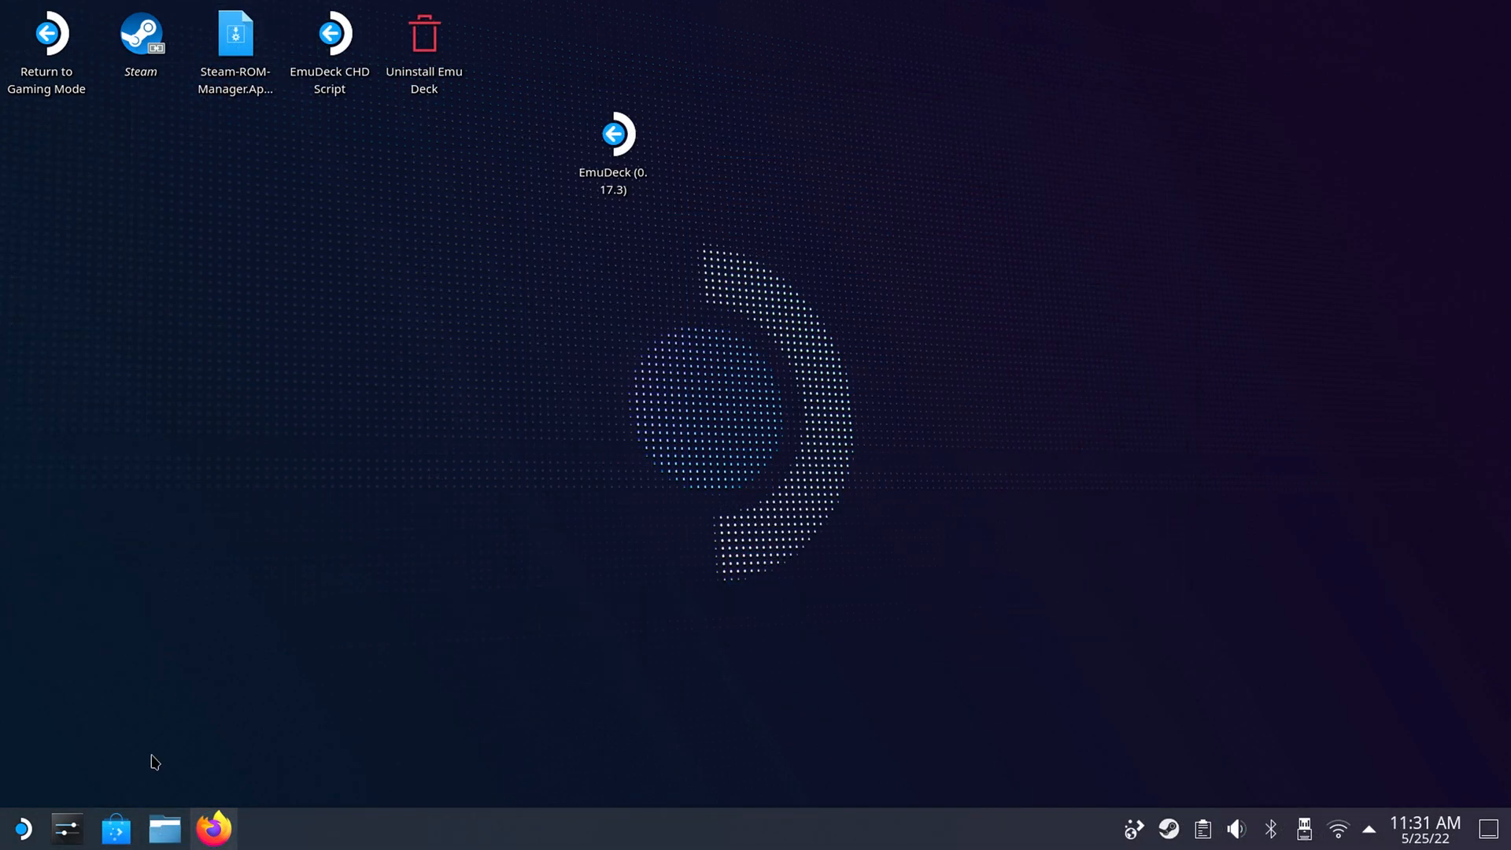
Open the Emulation/roms folder on the removable device primary in the file manager and look over its system folders.
click(164, 829)
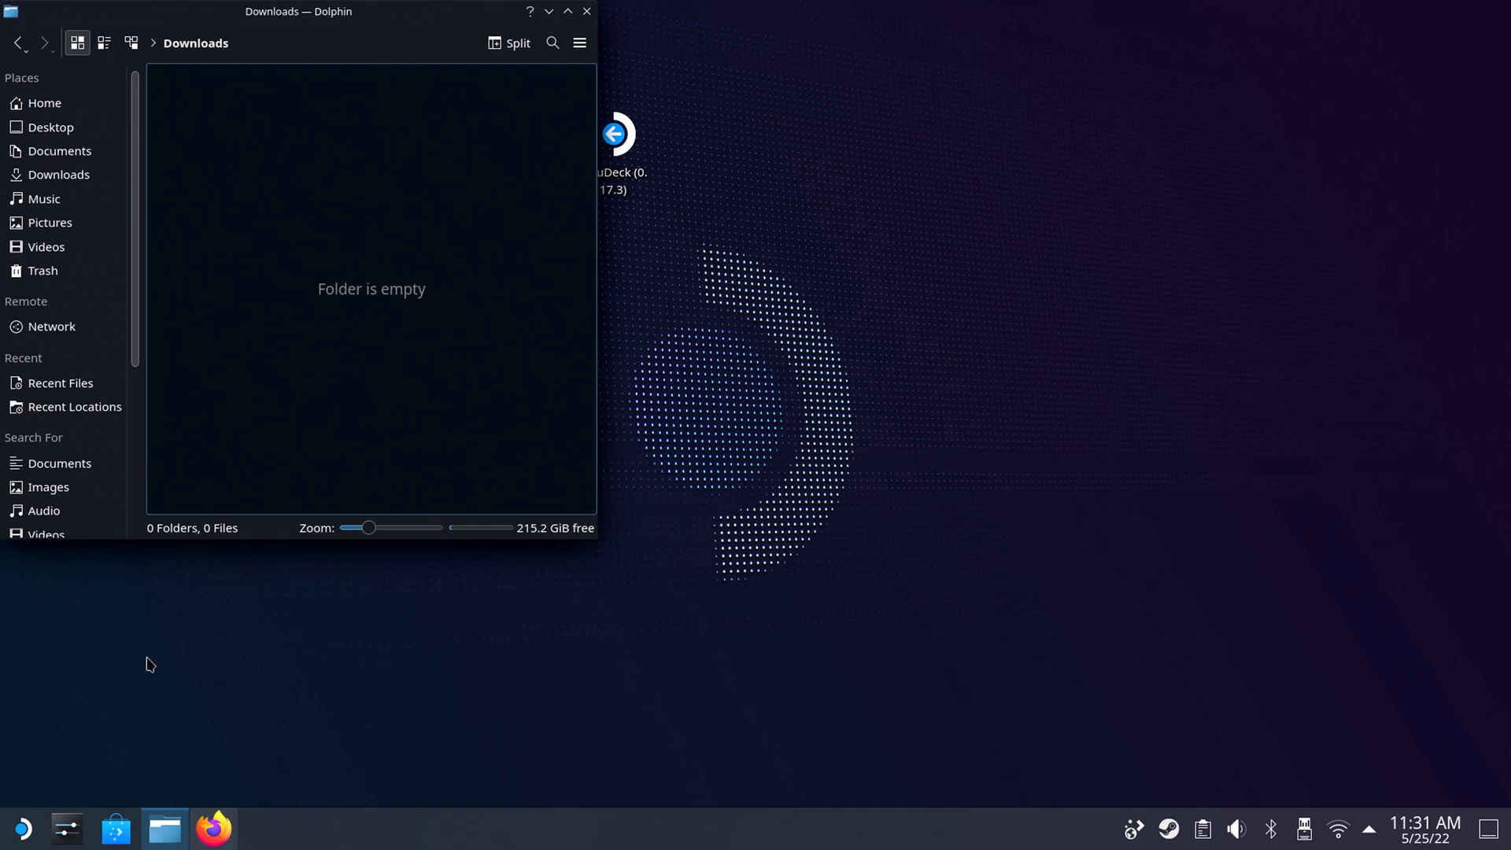
scroll(142, 202, down, 5)
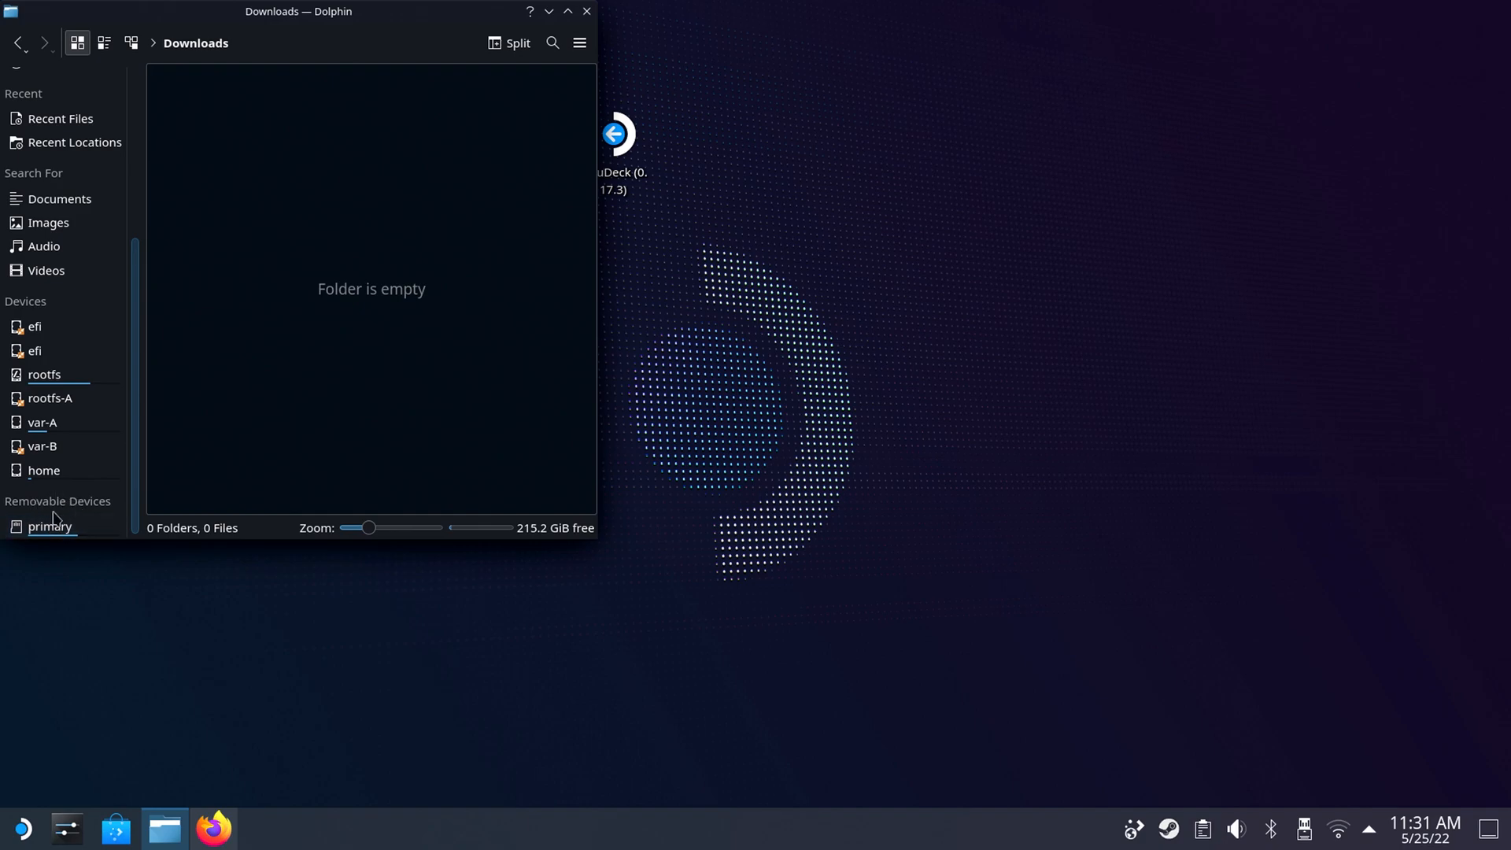
click(54, 527)
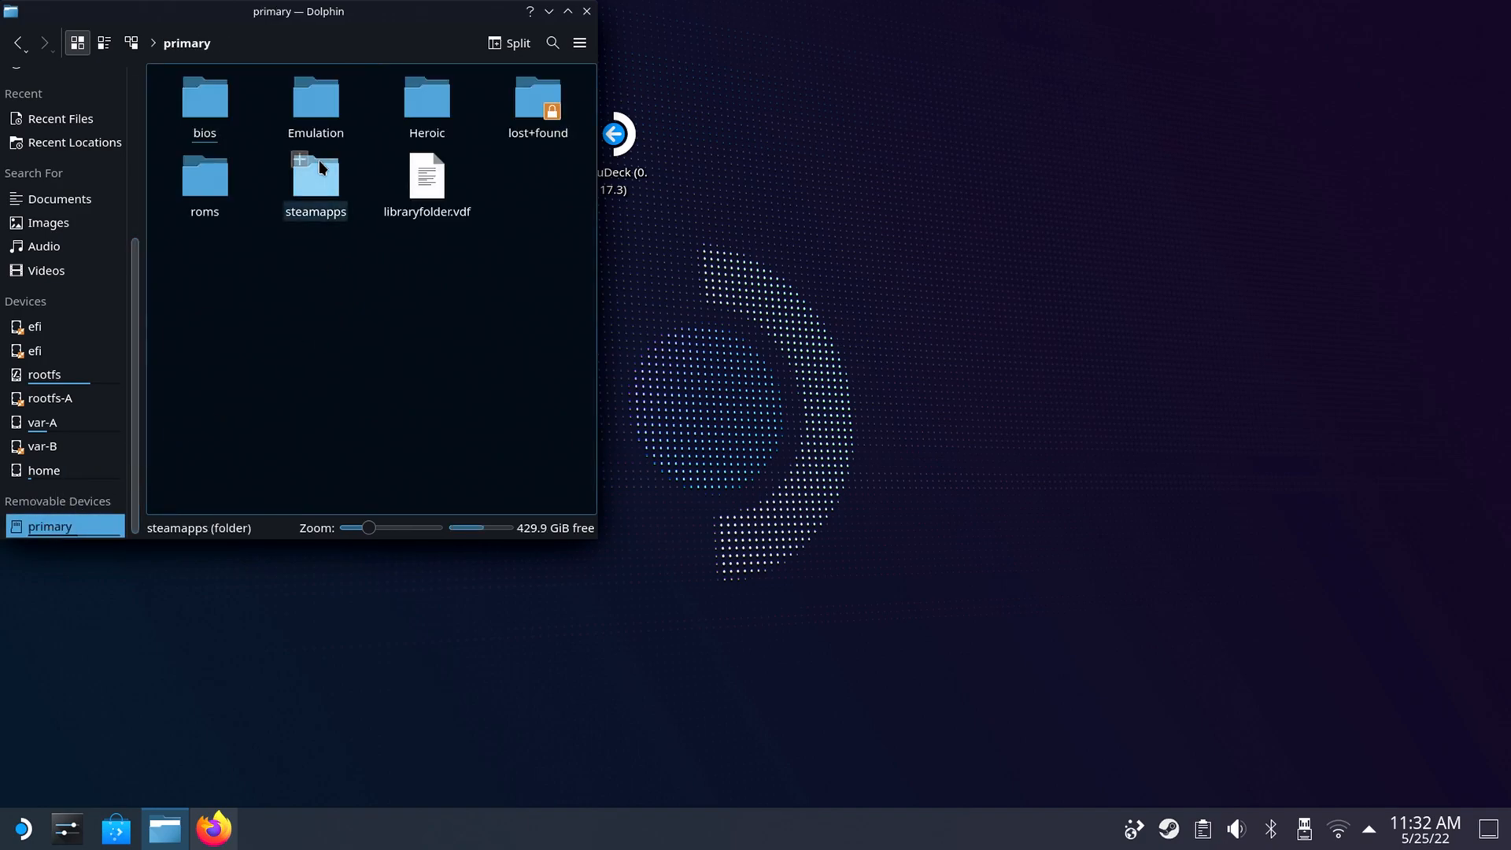
click(317, 108)
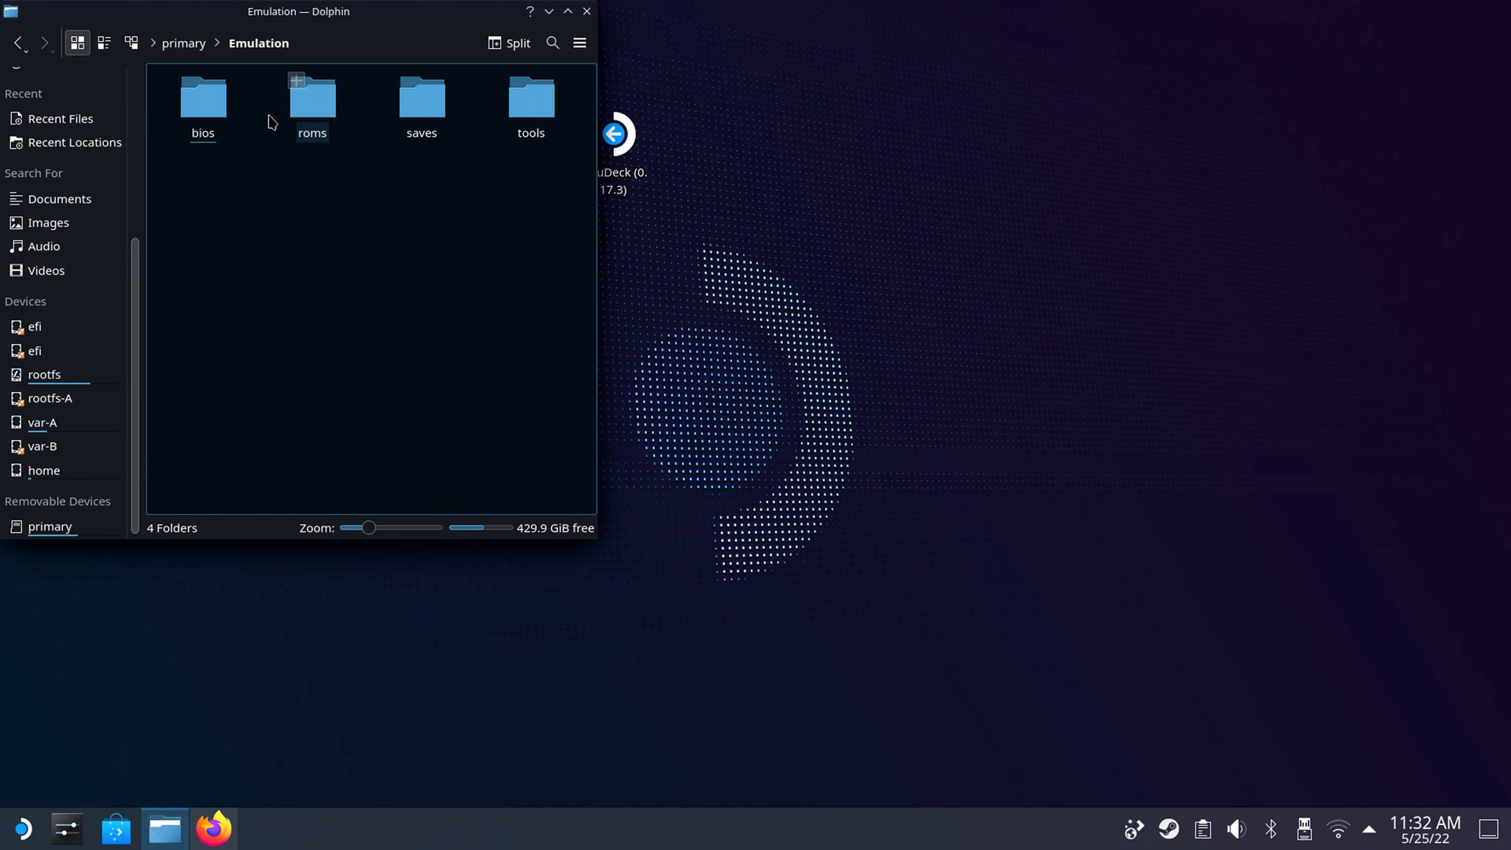
click(313, 110)
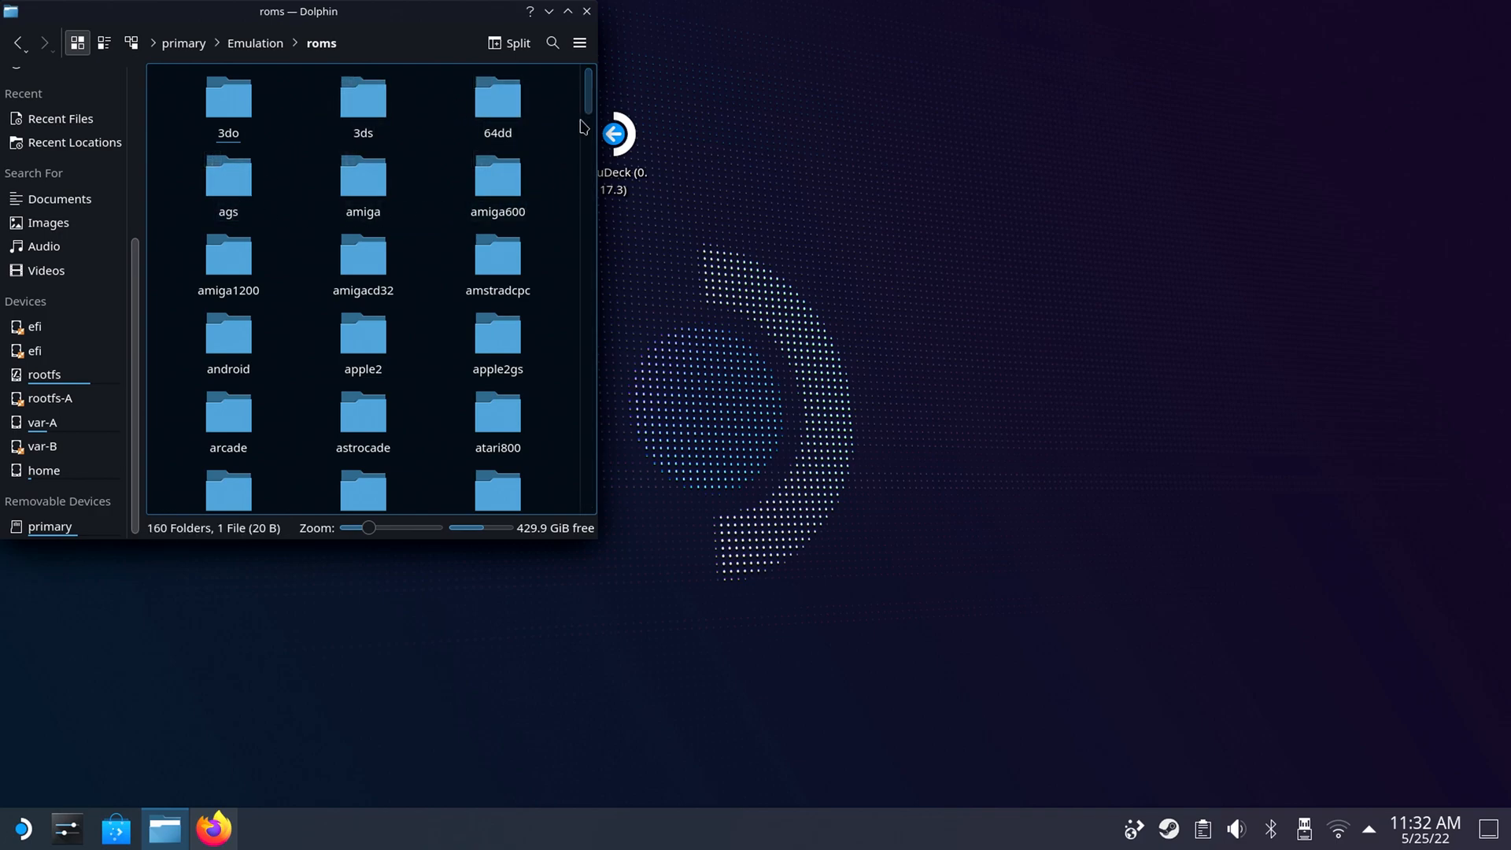
drag(591, 109, 605, 189)
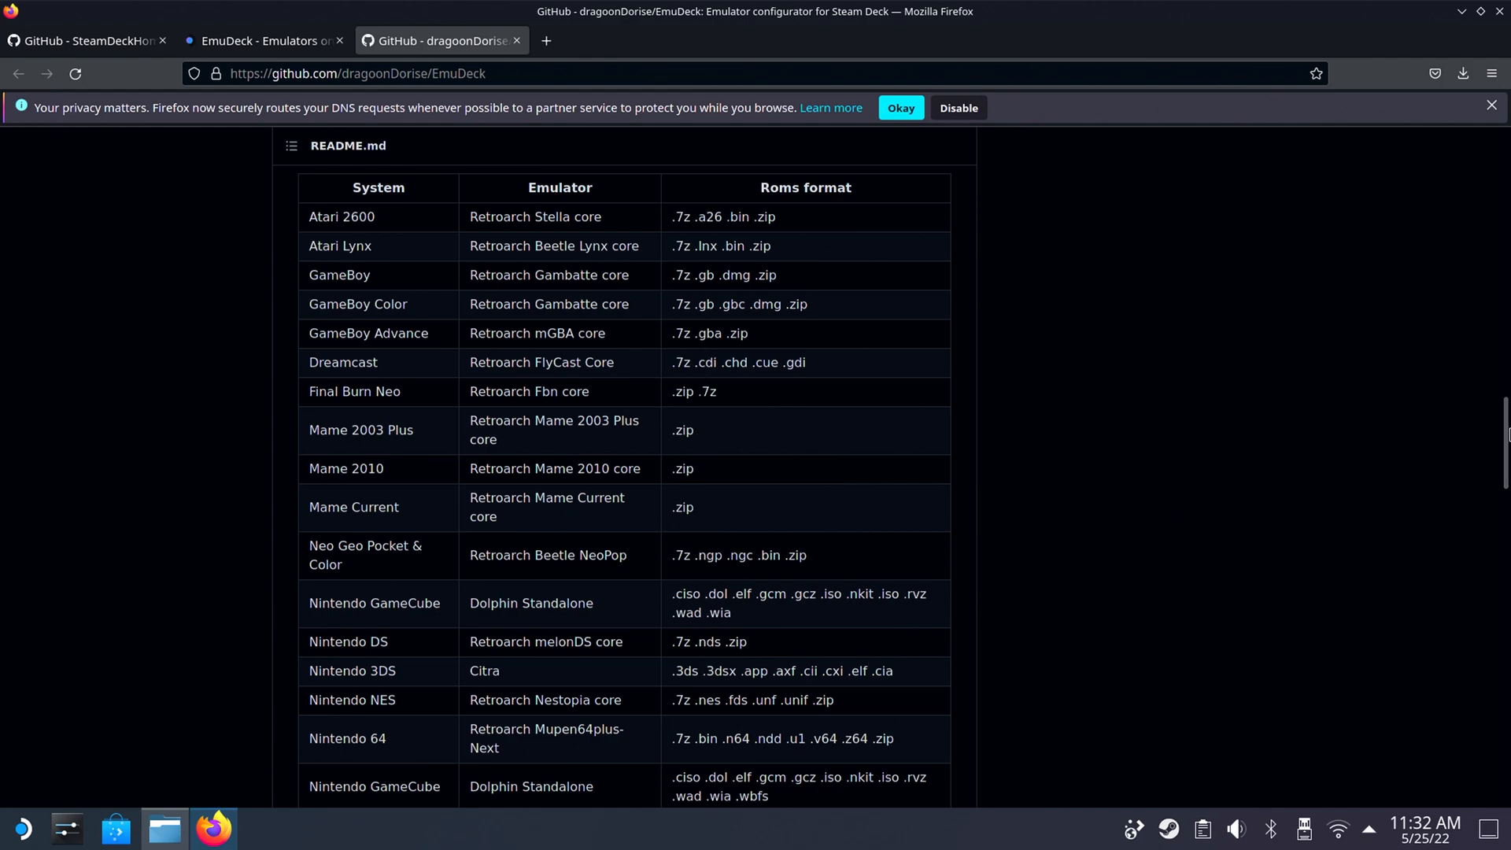
Look through the table of systems, emulators and ROM formats in the EmuDeck GitHub README, and minimise the browser.
drag(1508, 432, 1448, 565)
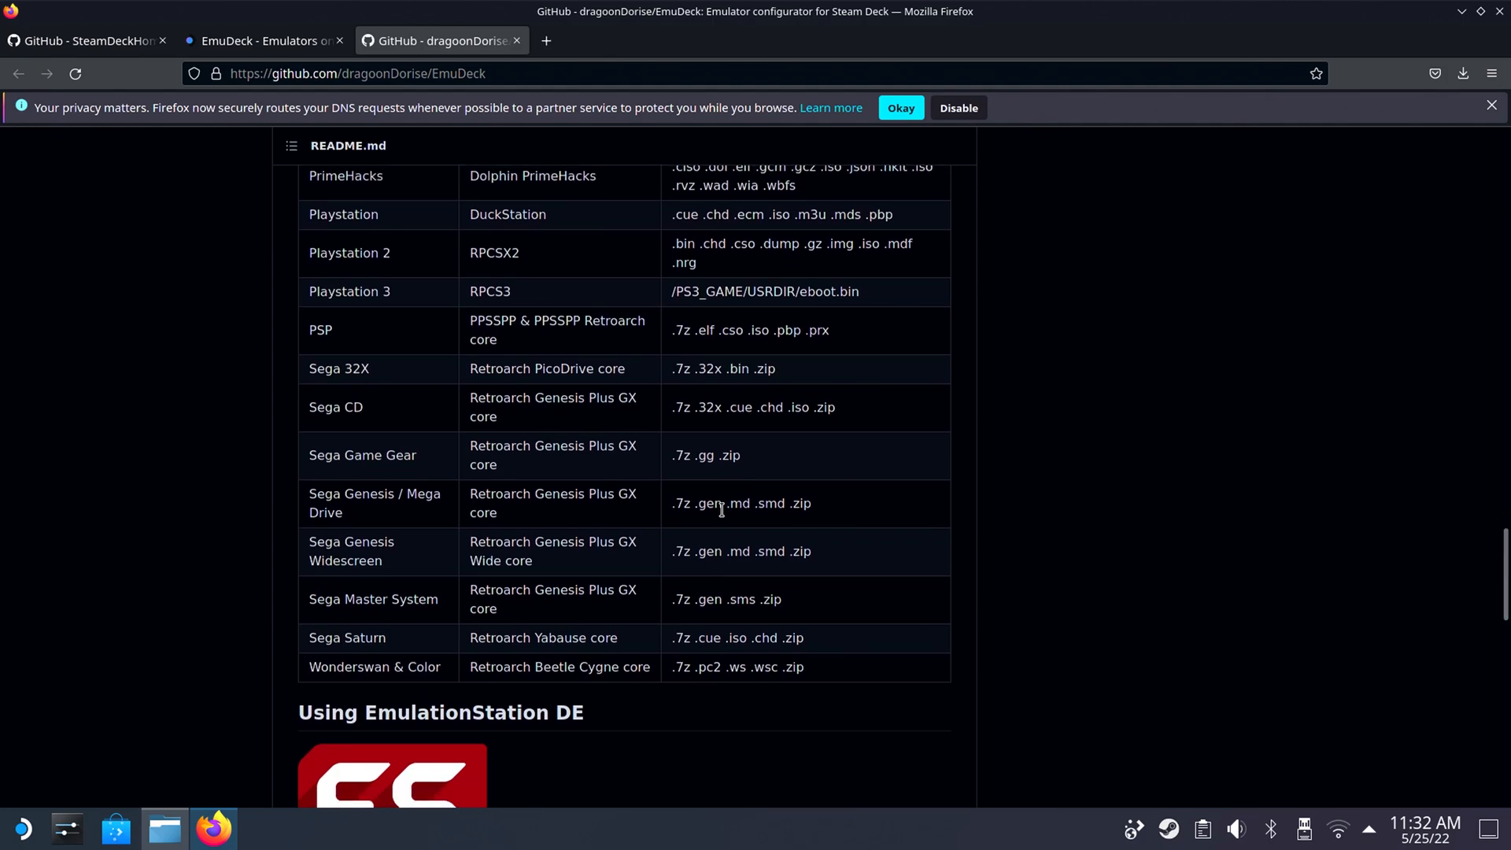
drag(1502, 568, 1431, 489)
click(1467, 7)
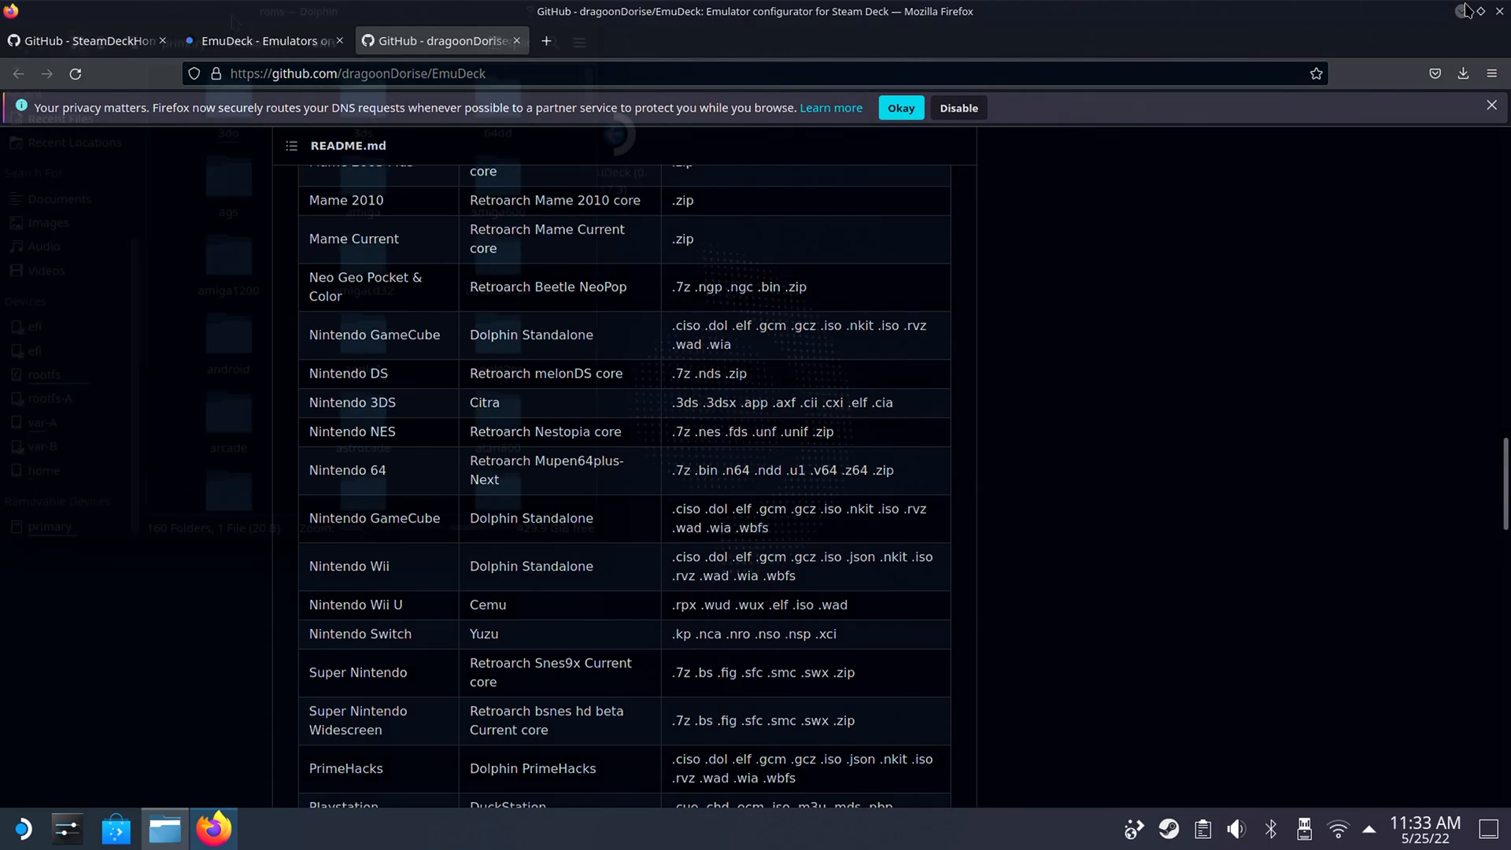
Move the Emulation/roms window aside, open primary in a second window, and go to its roms/3do folder.
drag(264, 17, 1015, 120)
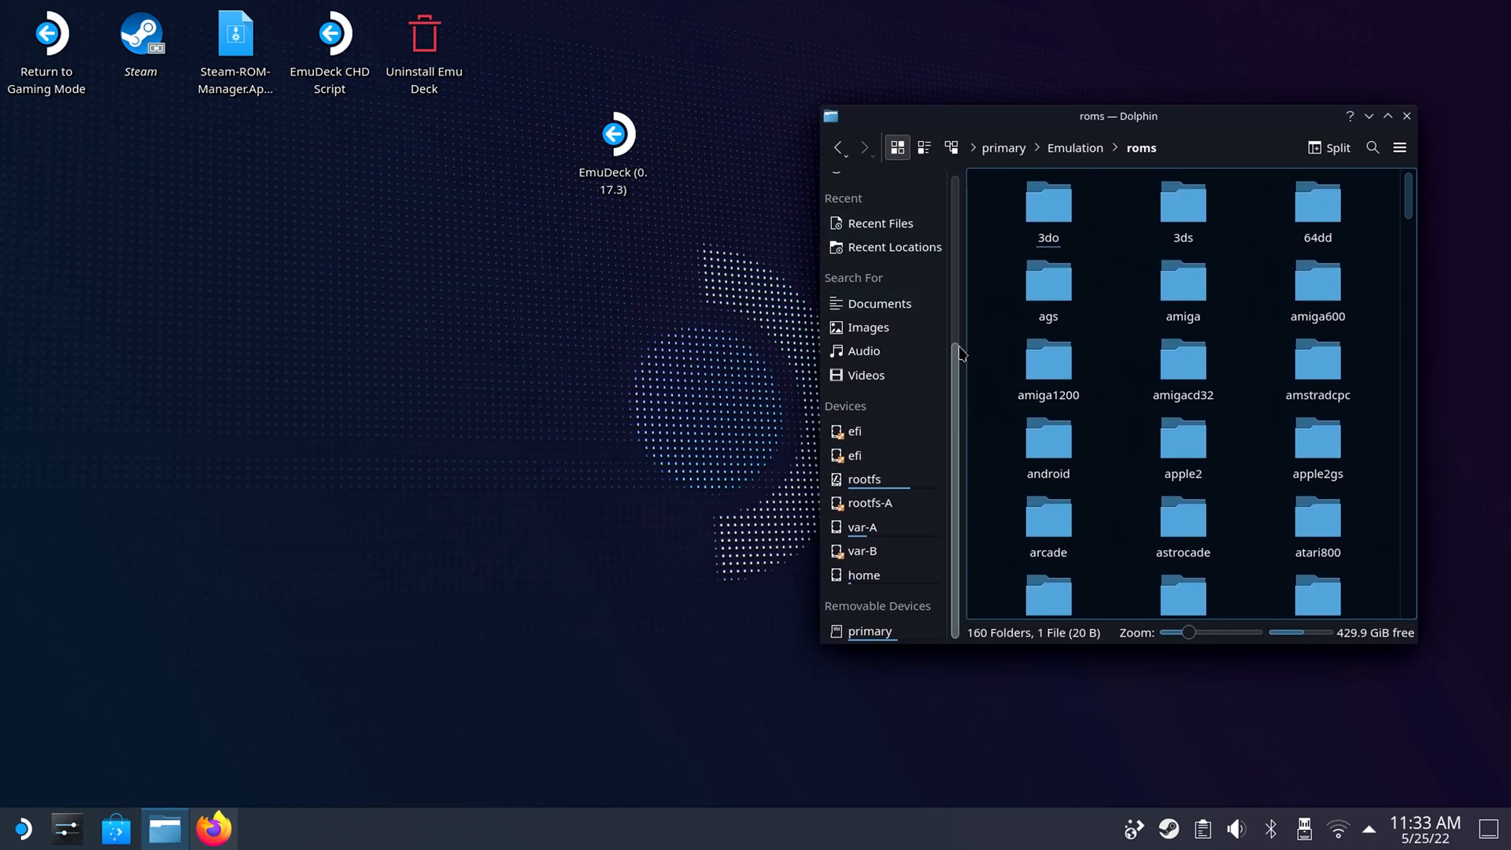
right_click(866, 638)
click(941, 677)
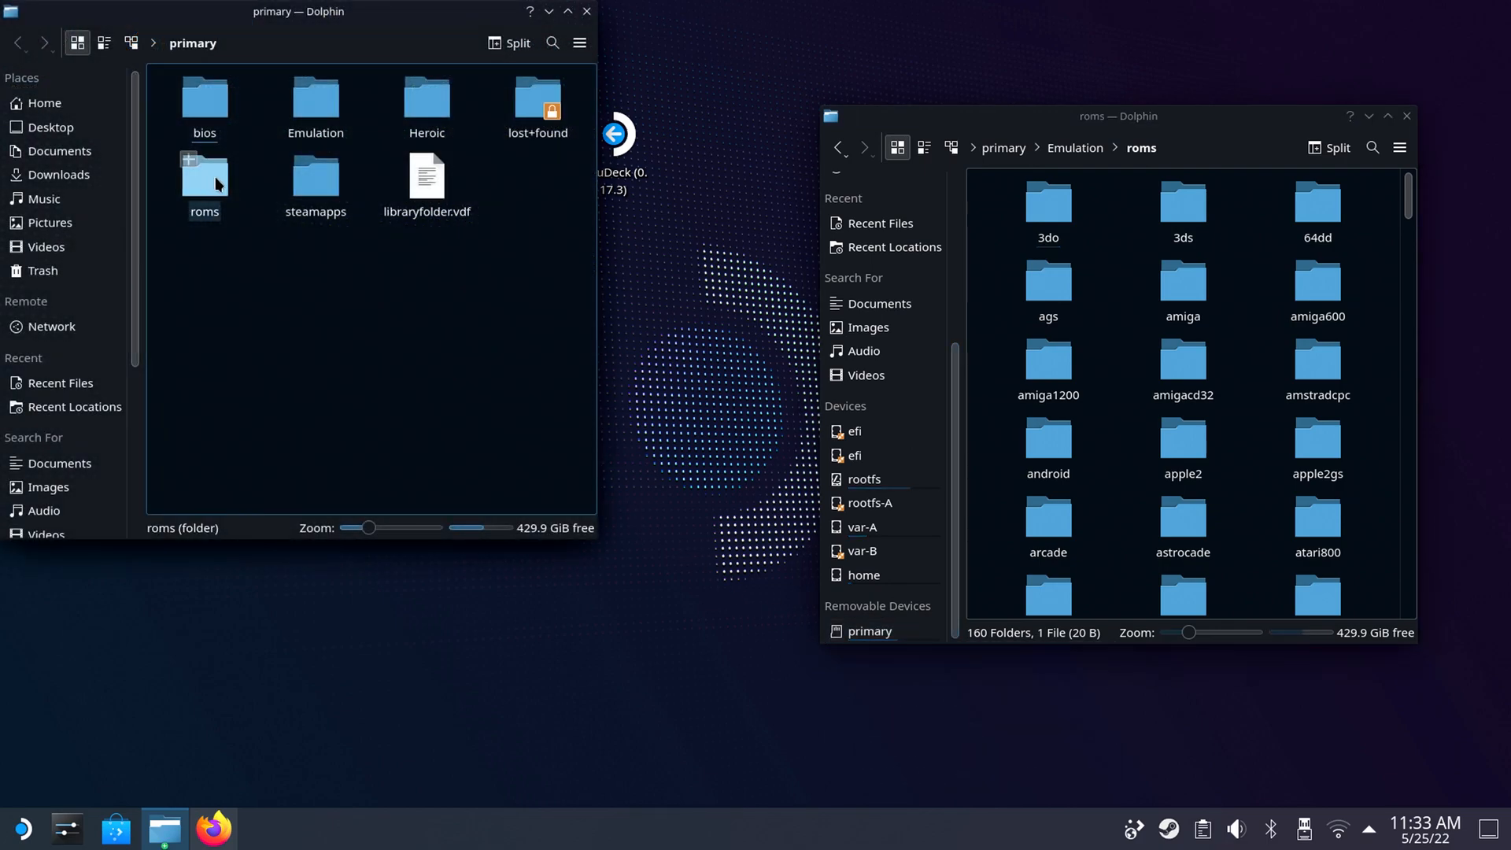
click(218, 185)
click(236, 120)
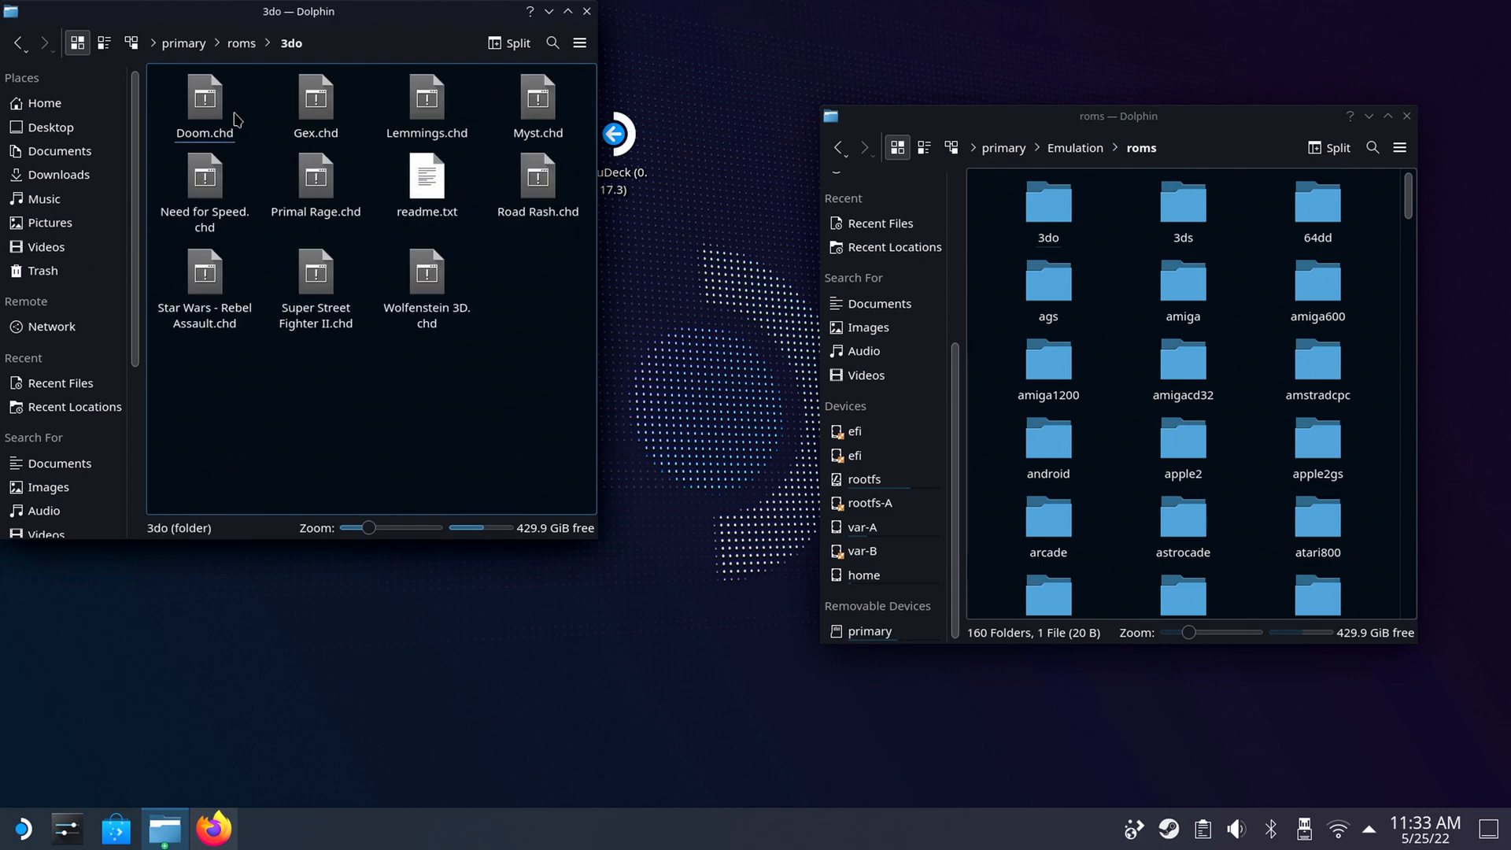
Move all files from primary/roms/3do into Emulation/roms/3do, replacing the existing readme.txt.
drag(195, 352, 534, 107)
right_click(535, 108)
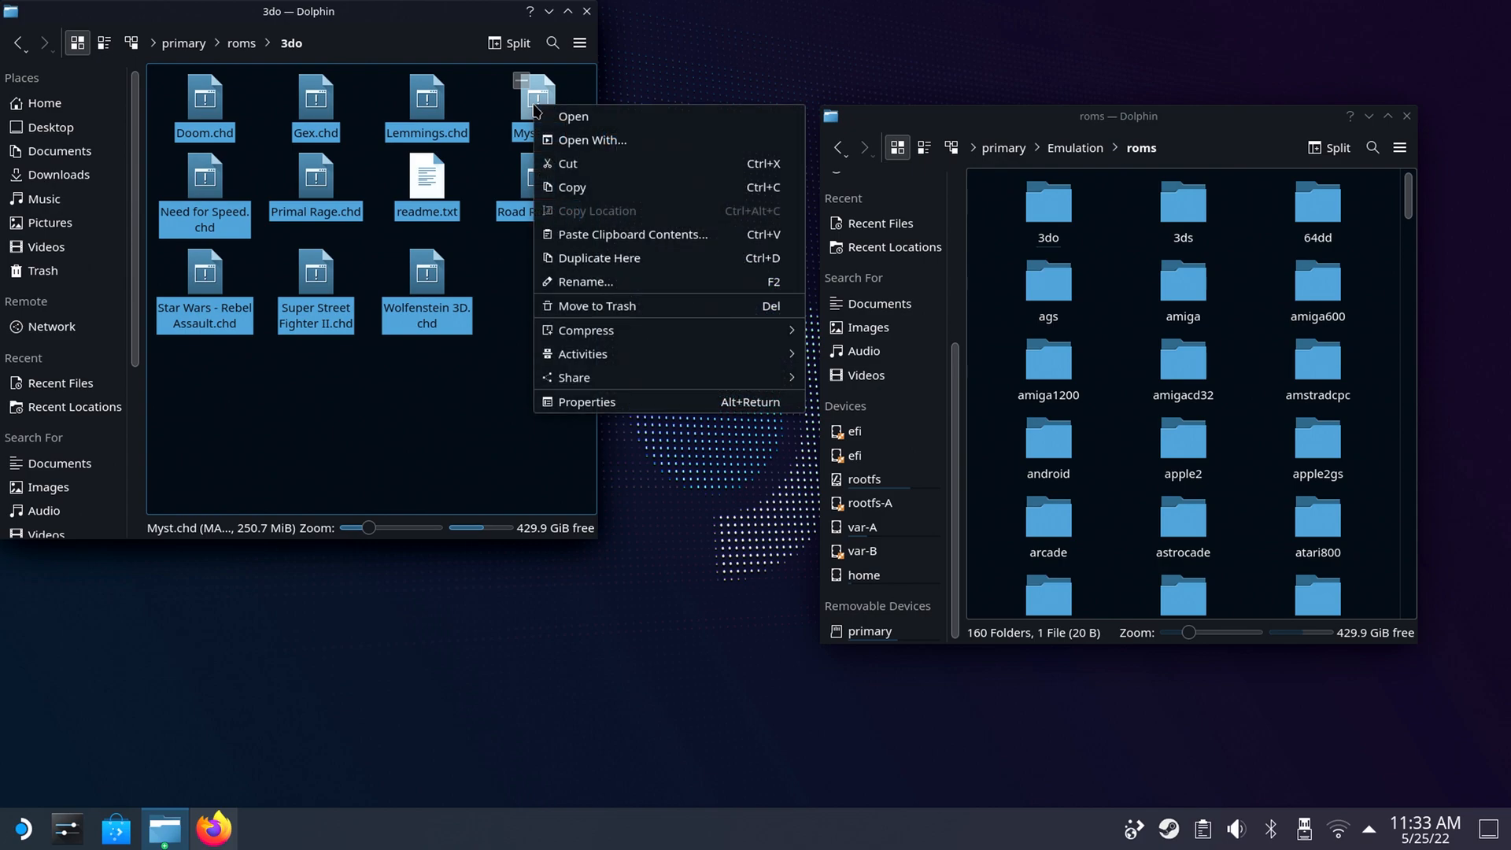
click(570, 168)
click(1048, 206)
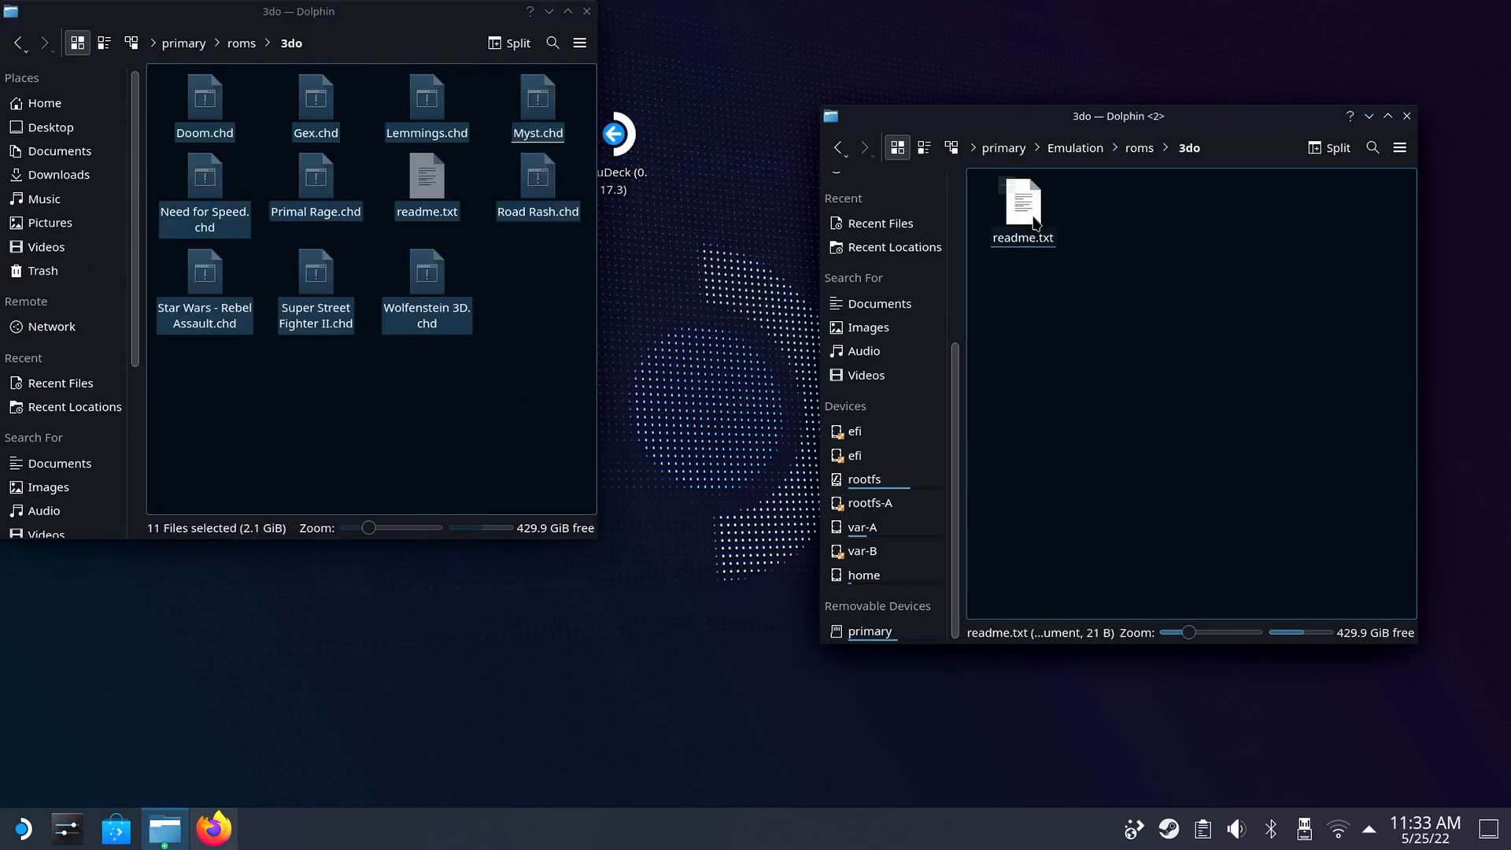
right_click(1100, 325)
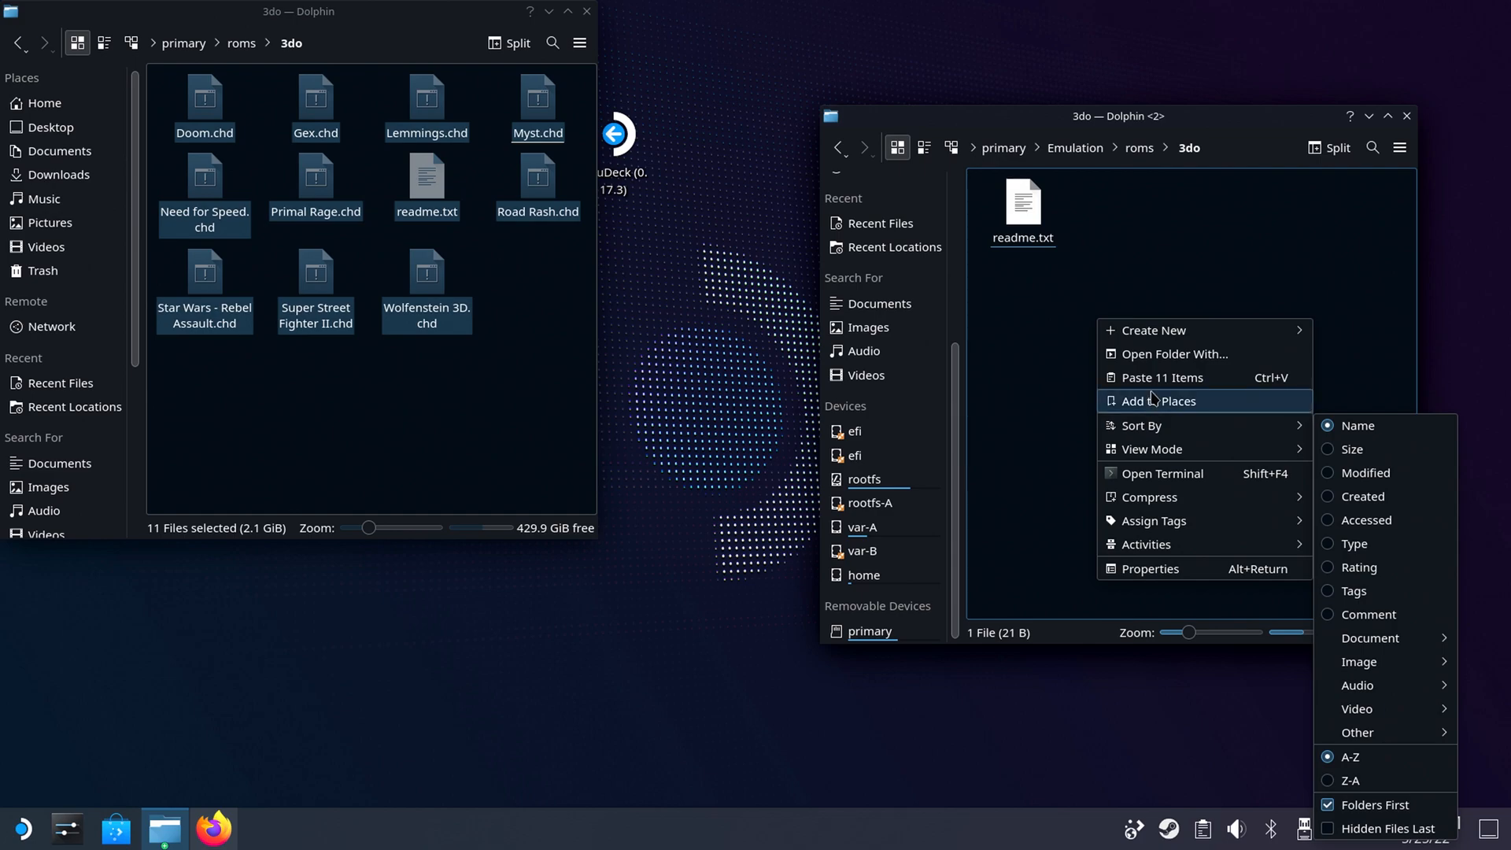
click(1145, 386)
click(1338, 624)
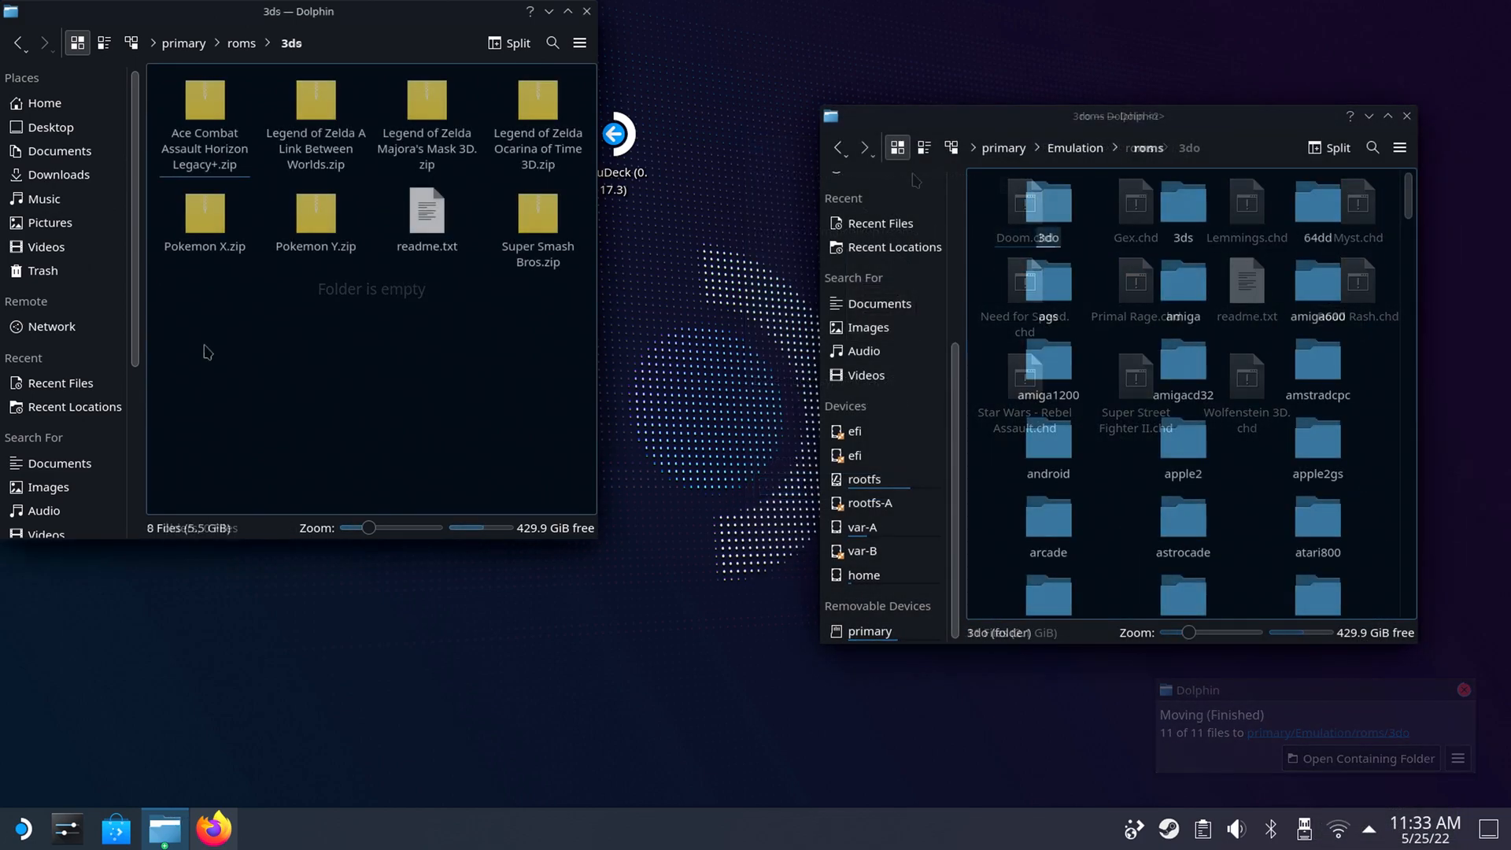
Move all files from primary/roms/3ds into Emulation/roms/3ds, answering the readme.txt conflict.
drag(205, 347, 495, 300)
right_click(551, 97)
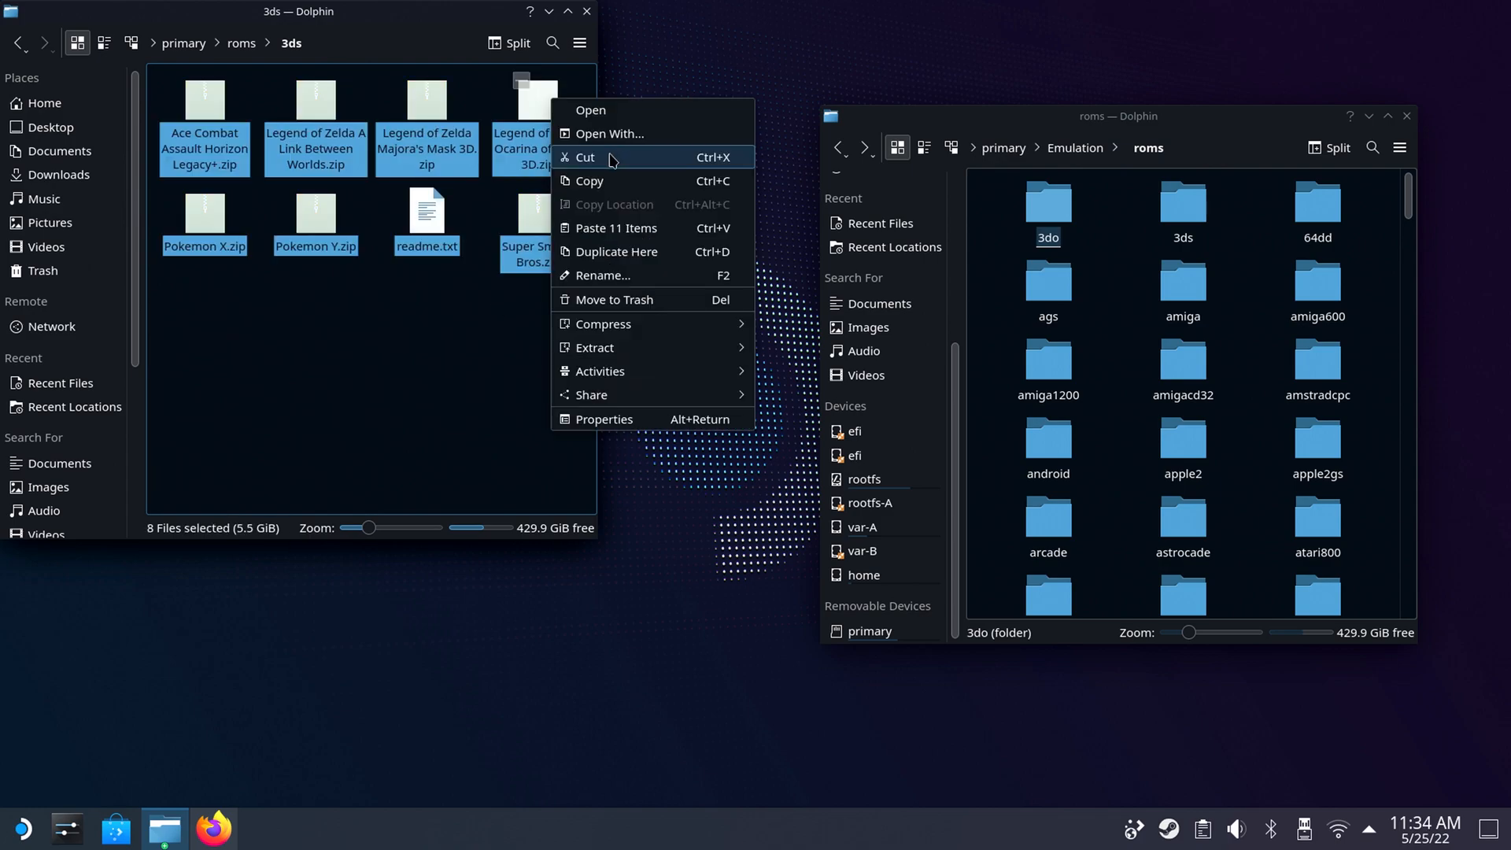
click(609, 156)
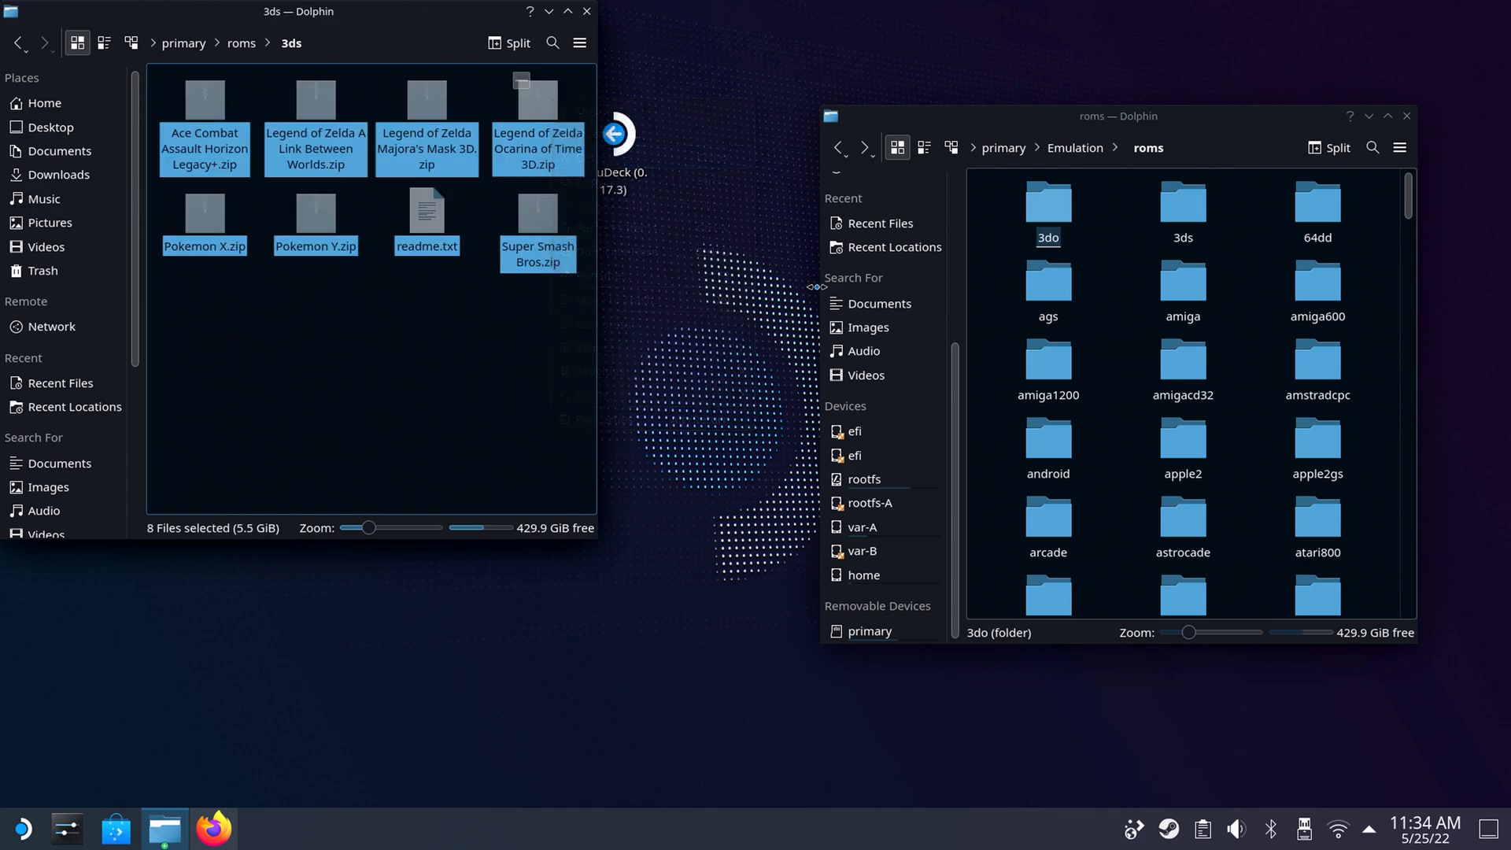
click(1181, 203)
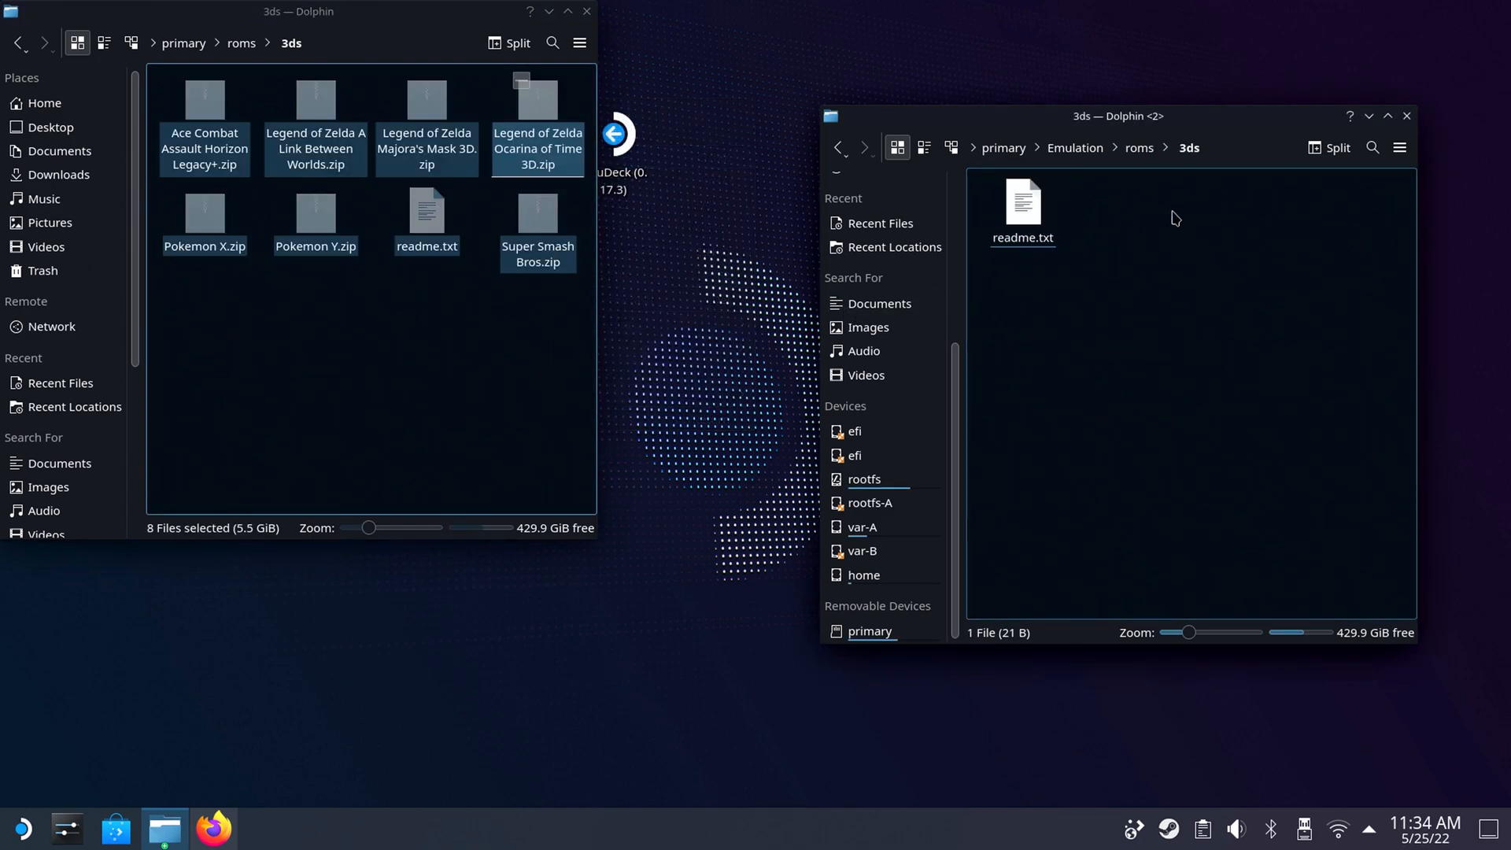
right_click(1133, 251)
click(1197, 310)
click(1326, 533)
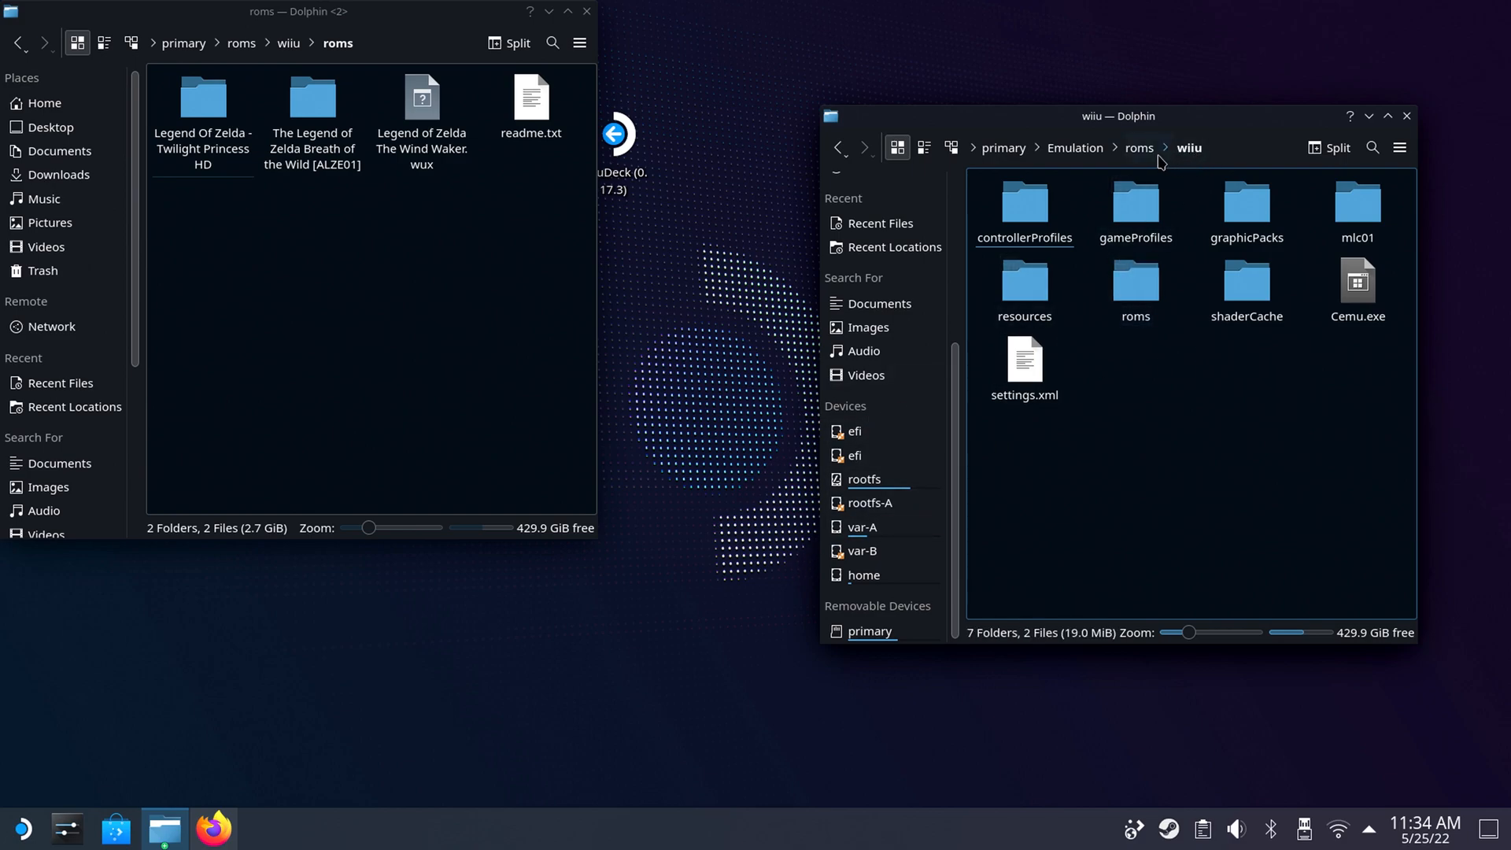
Move the three Legend of Zelda items from primary/roms/wiiu/roms into Emulation/roms/wiiu/roms, leaving out readme.txt.
double_click(1146, 289)
drag(465, 212, 287, 237)
drag(171, 237, 426, 109)
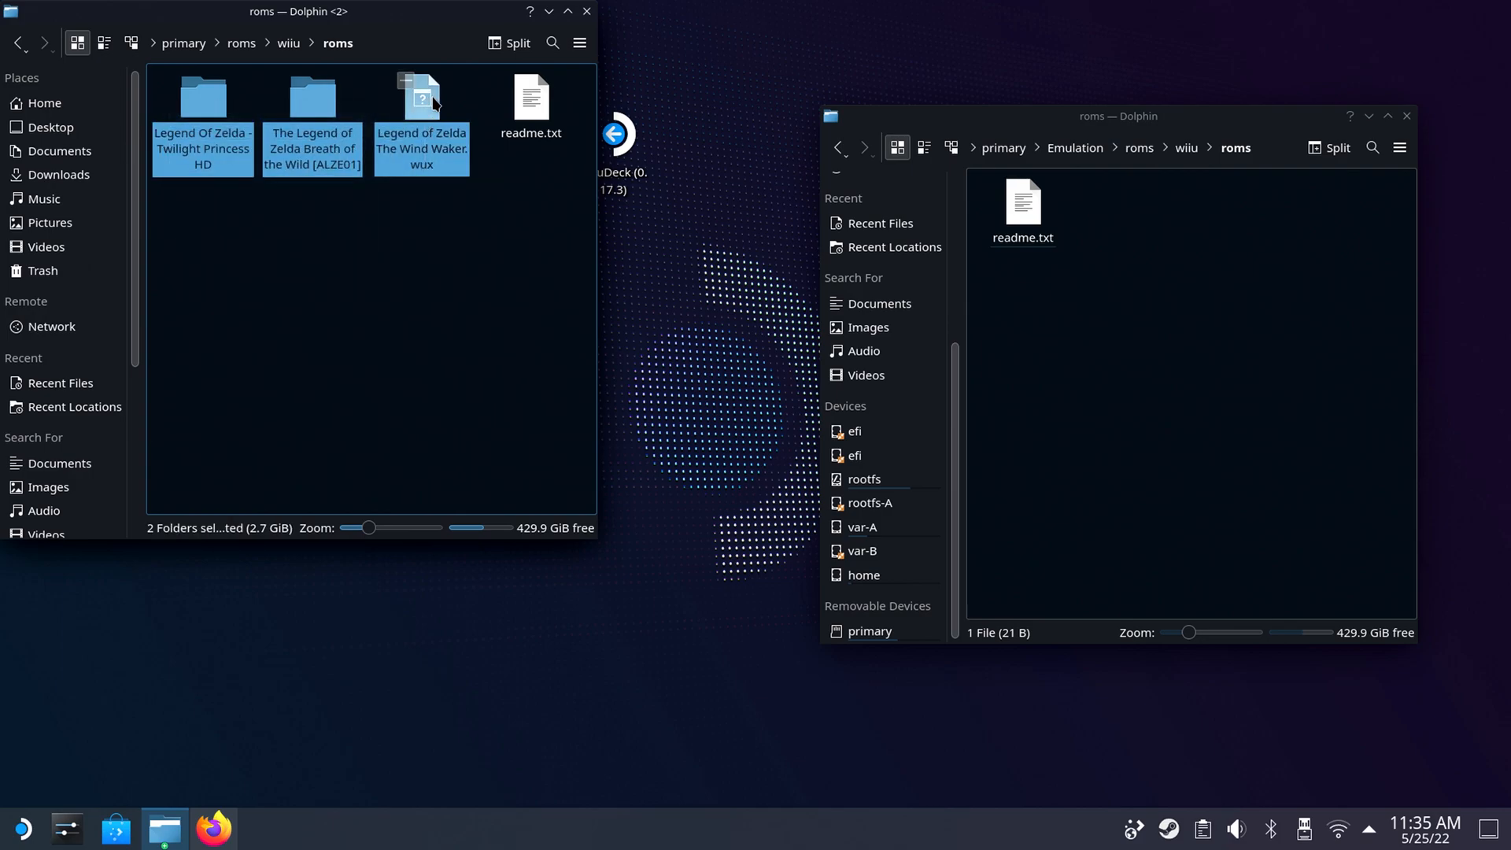
right_click(430, 99)
click(471, 131)
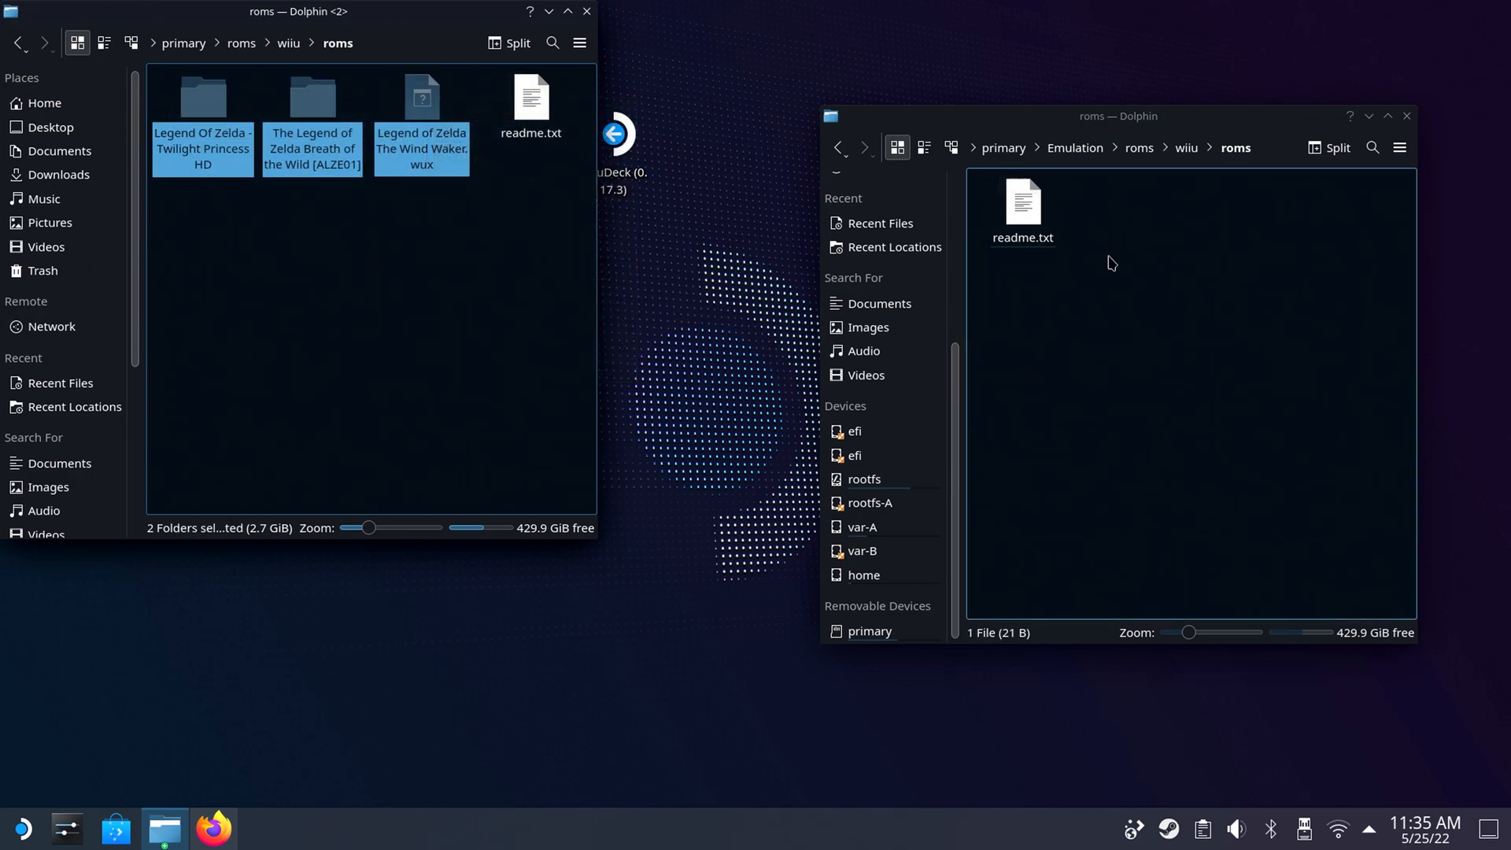
right_click(1109, 259)
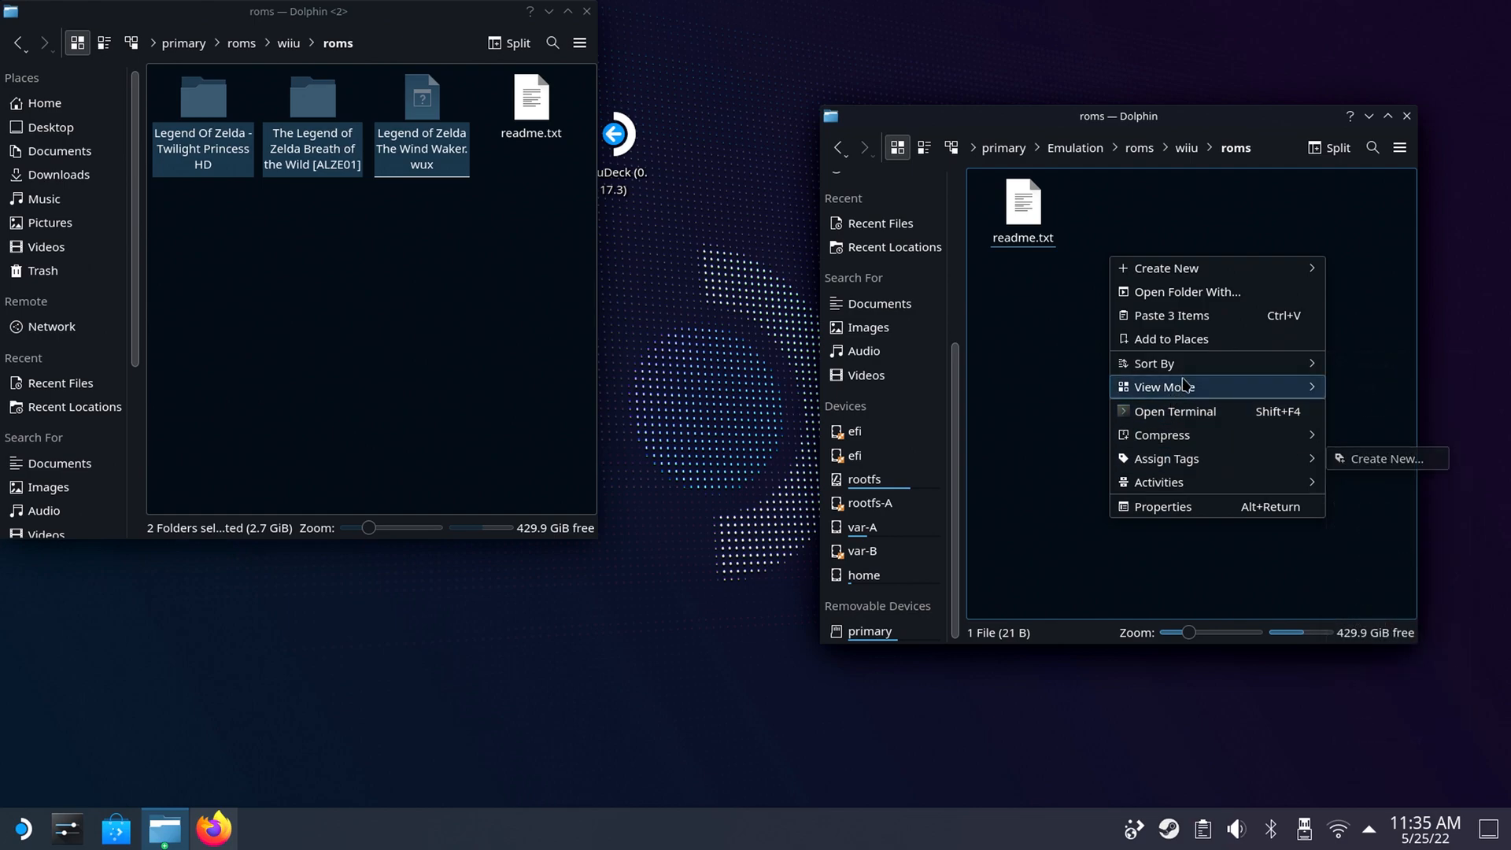
click(1173, 316)
click(1141, 347)
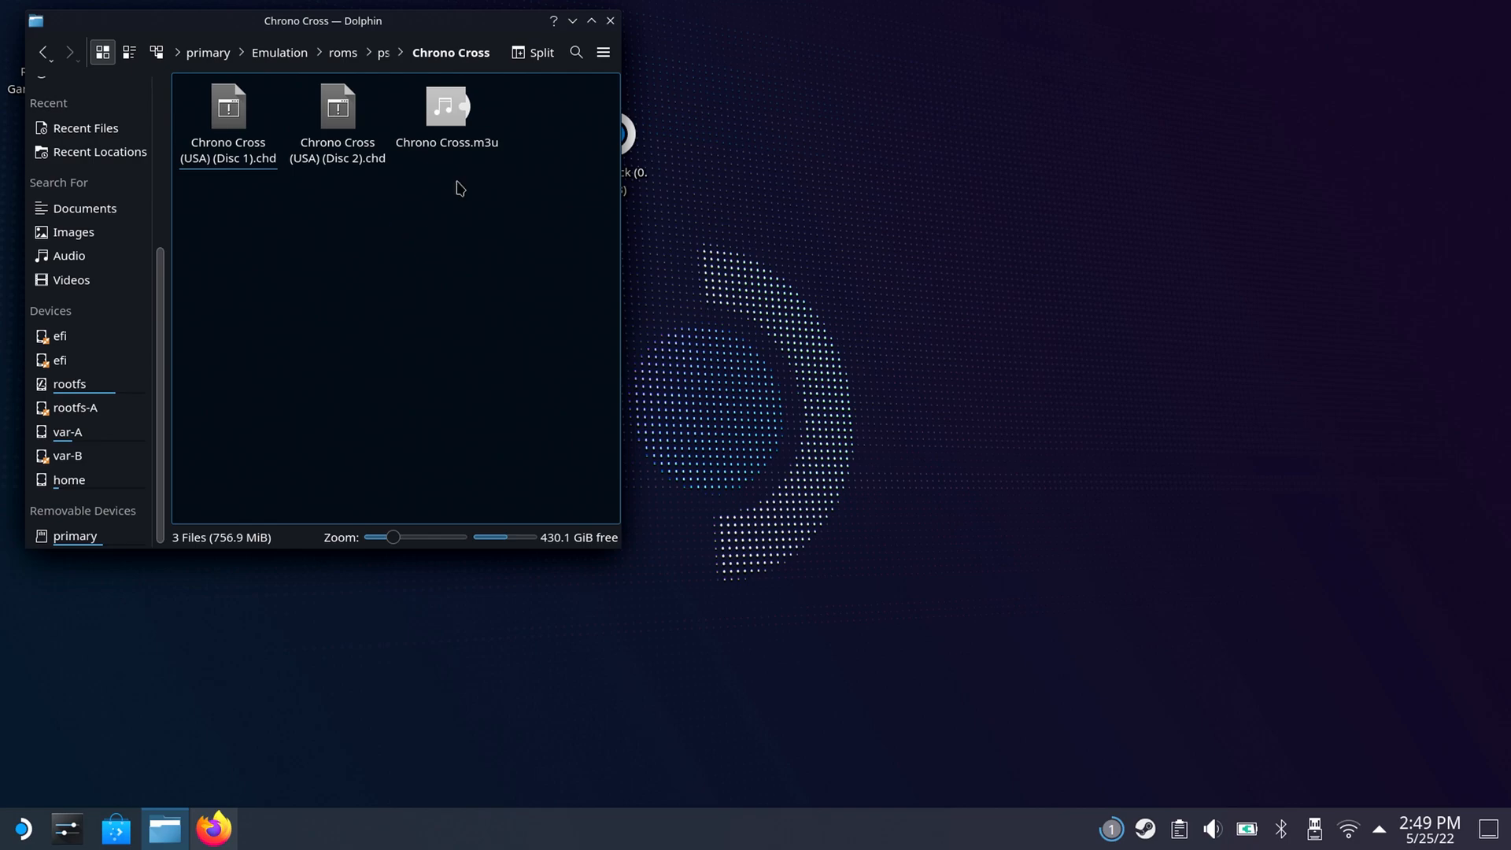
Create a new text file named cc in the Chrono Cross folder.
right_click(403, 262)
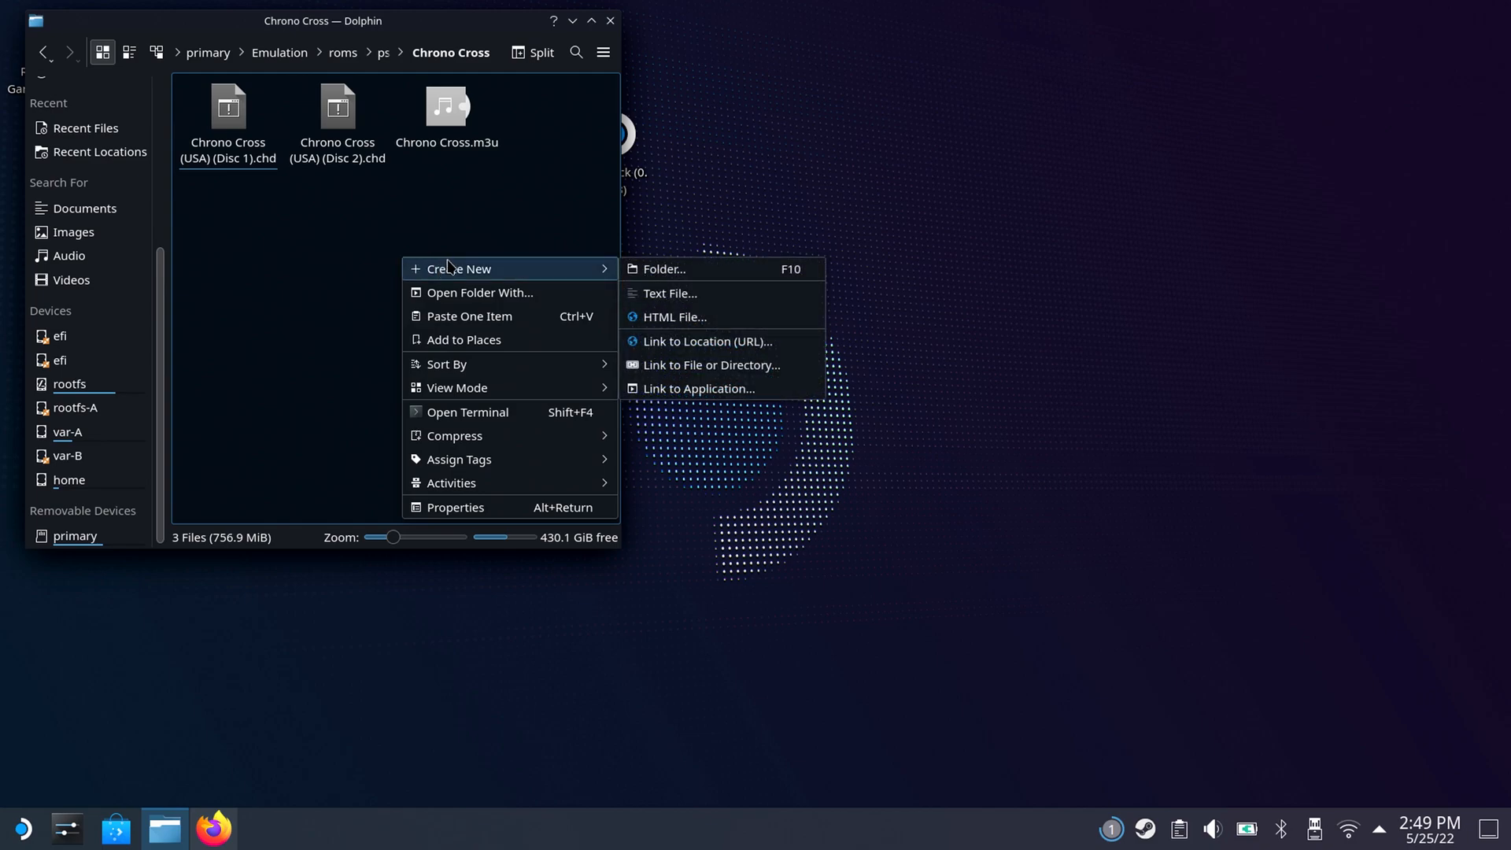
mouse_move(611, 269)
click(667, 293)
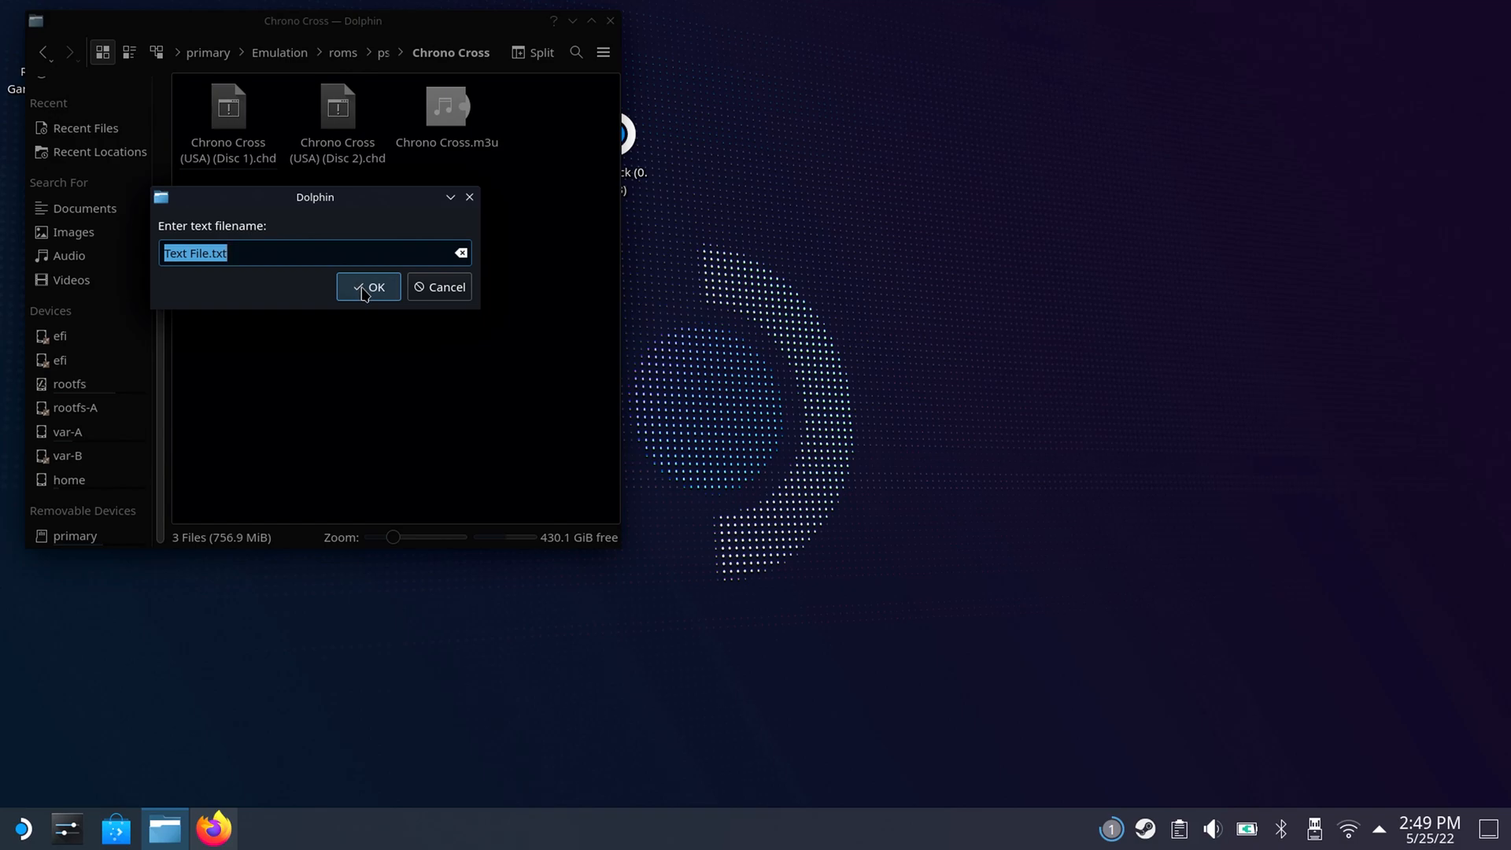
text(cc)
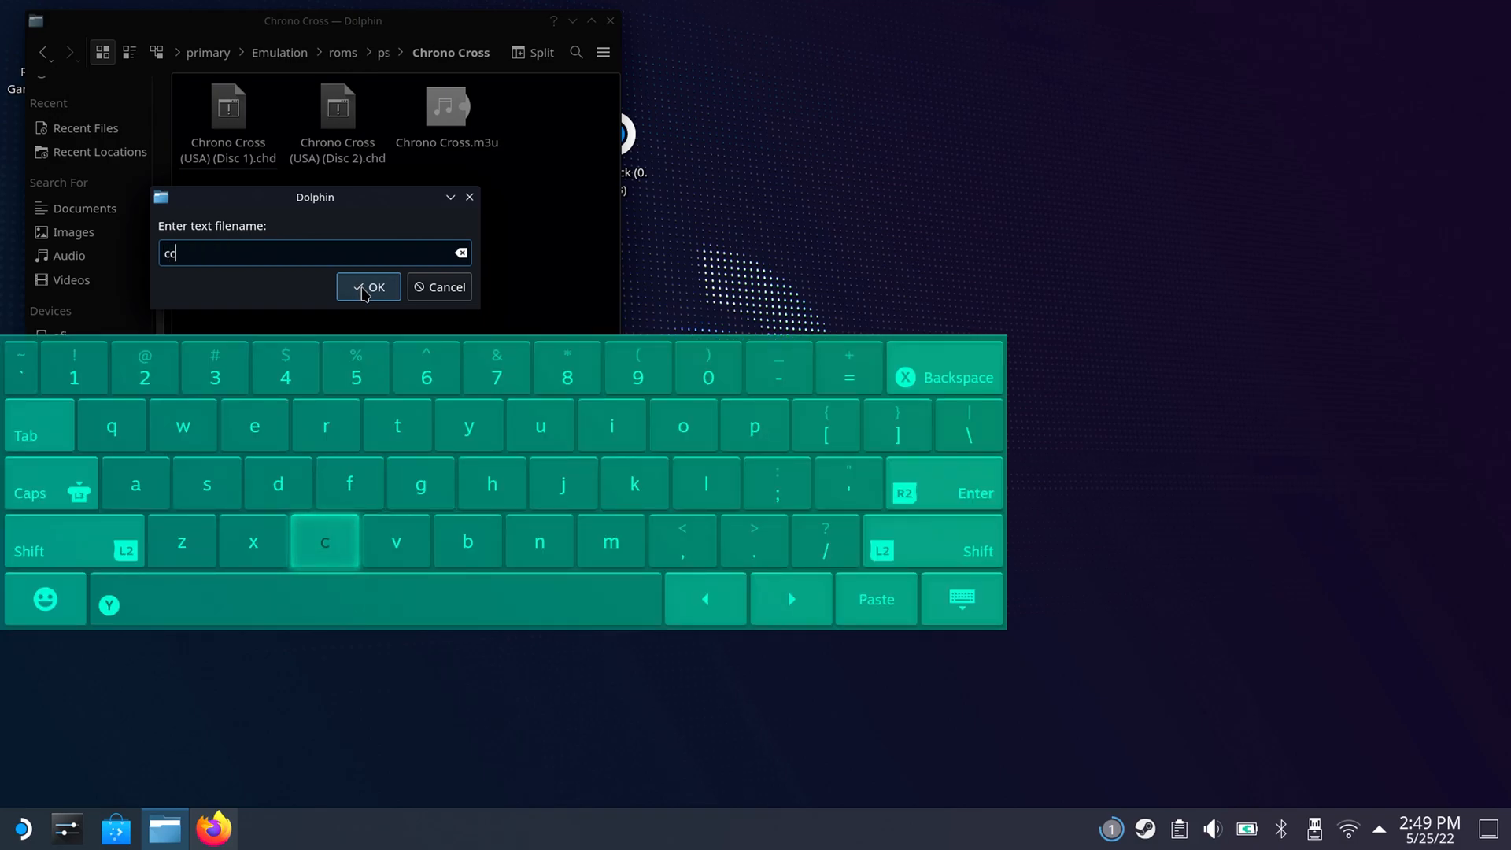
click(366, 287)
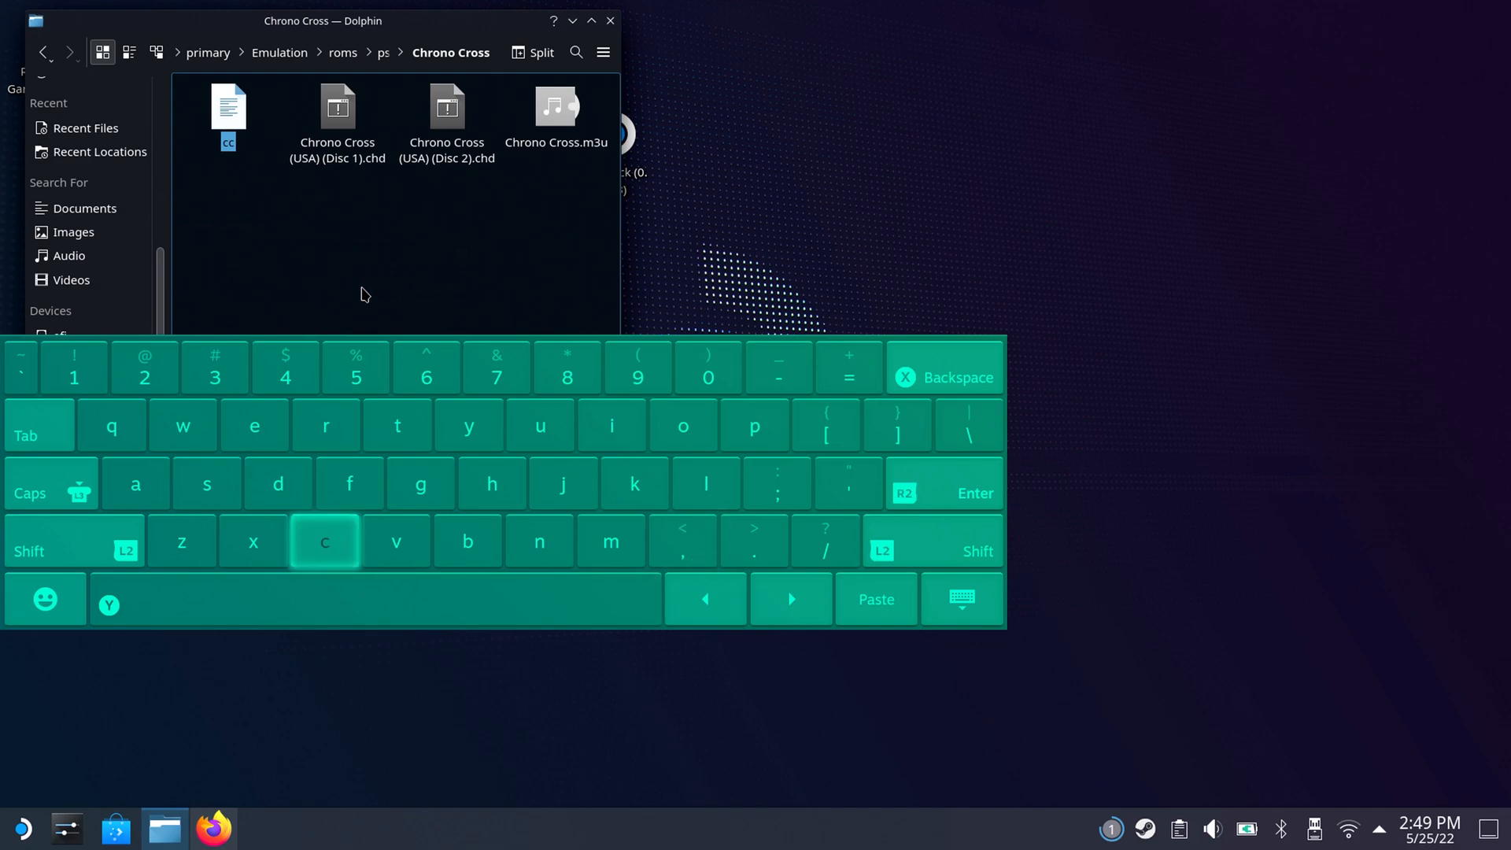
click(962, 599)
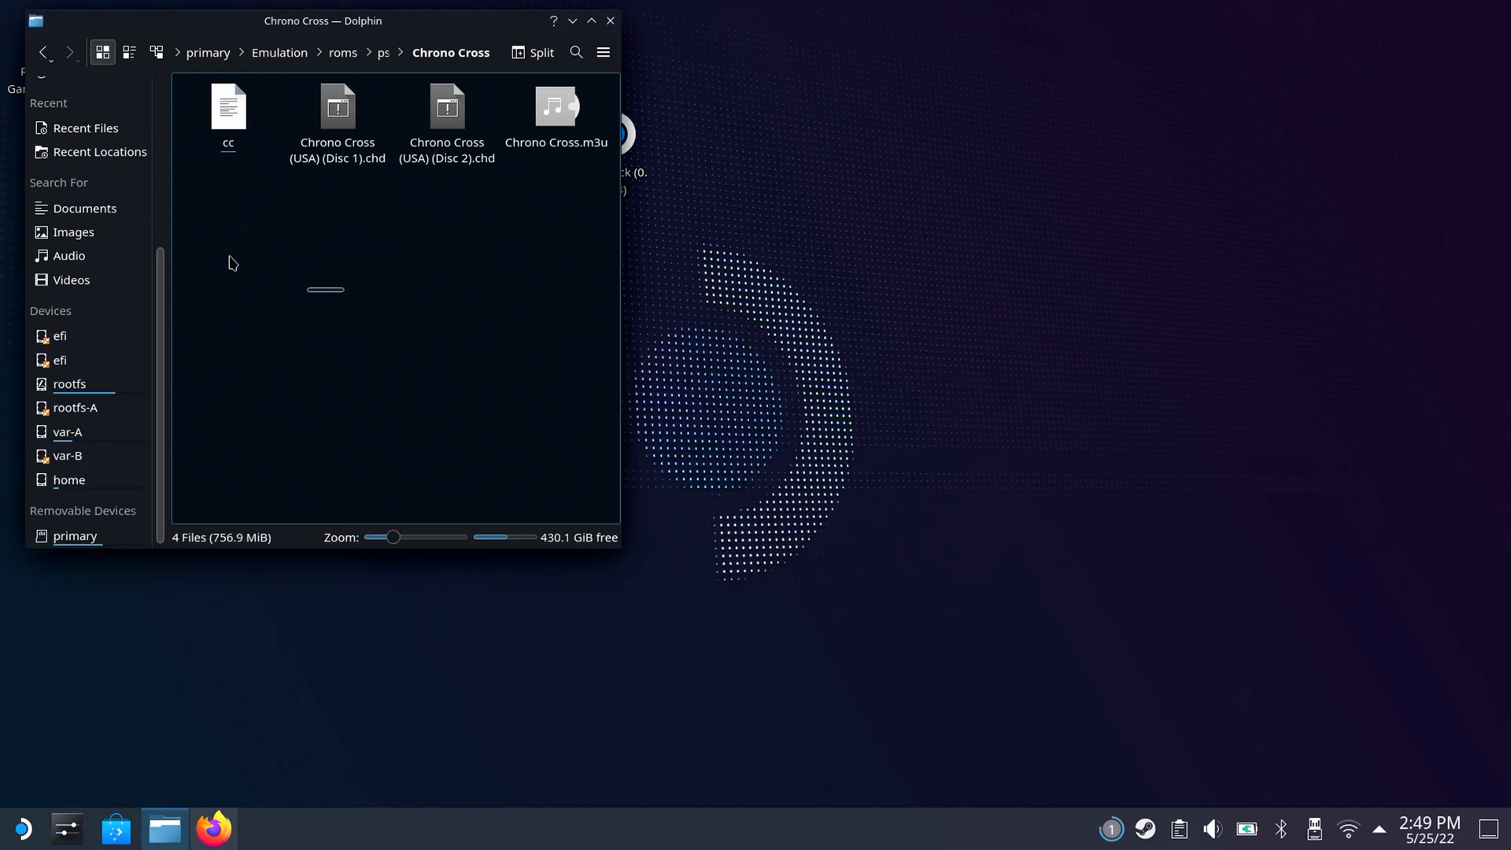
Open the cc file in Vim and paste the full filename Chrono Cross (USA) (Disc 1).chd as its first line.
double_click(240, 132)
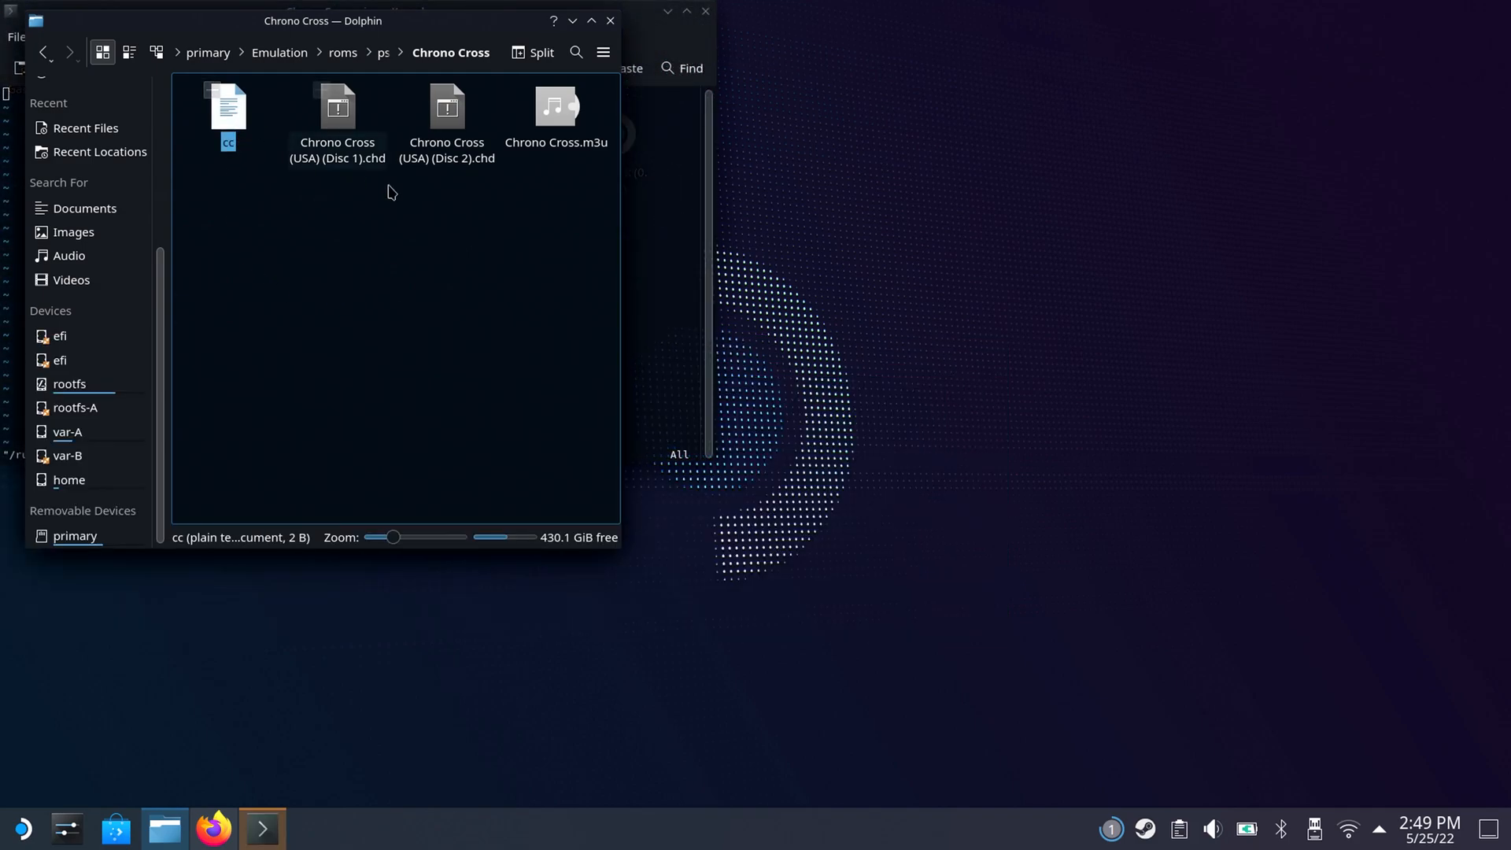
drag(451, 36, 644, 259)
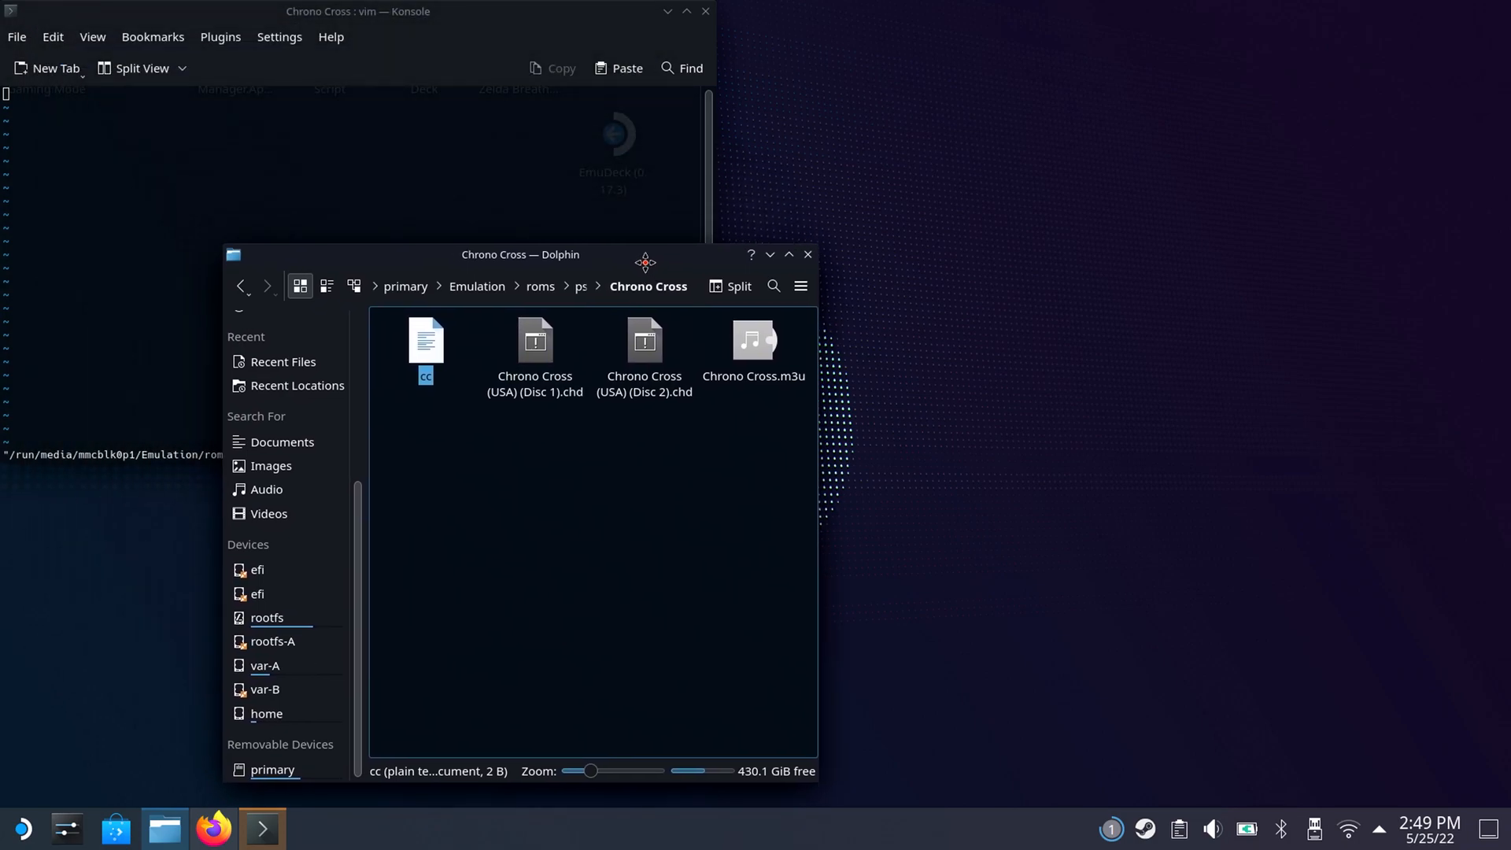
drag(645, 260, 645, 294)
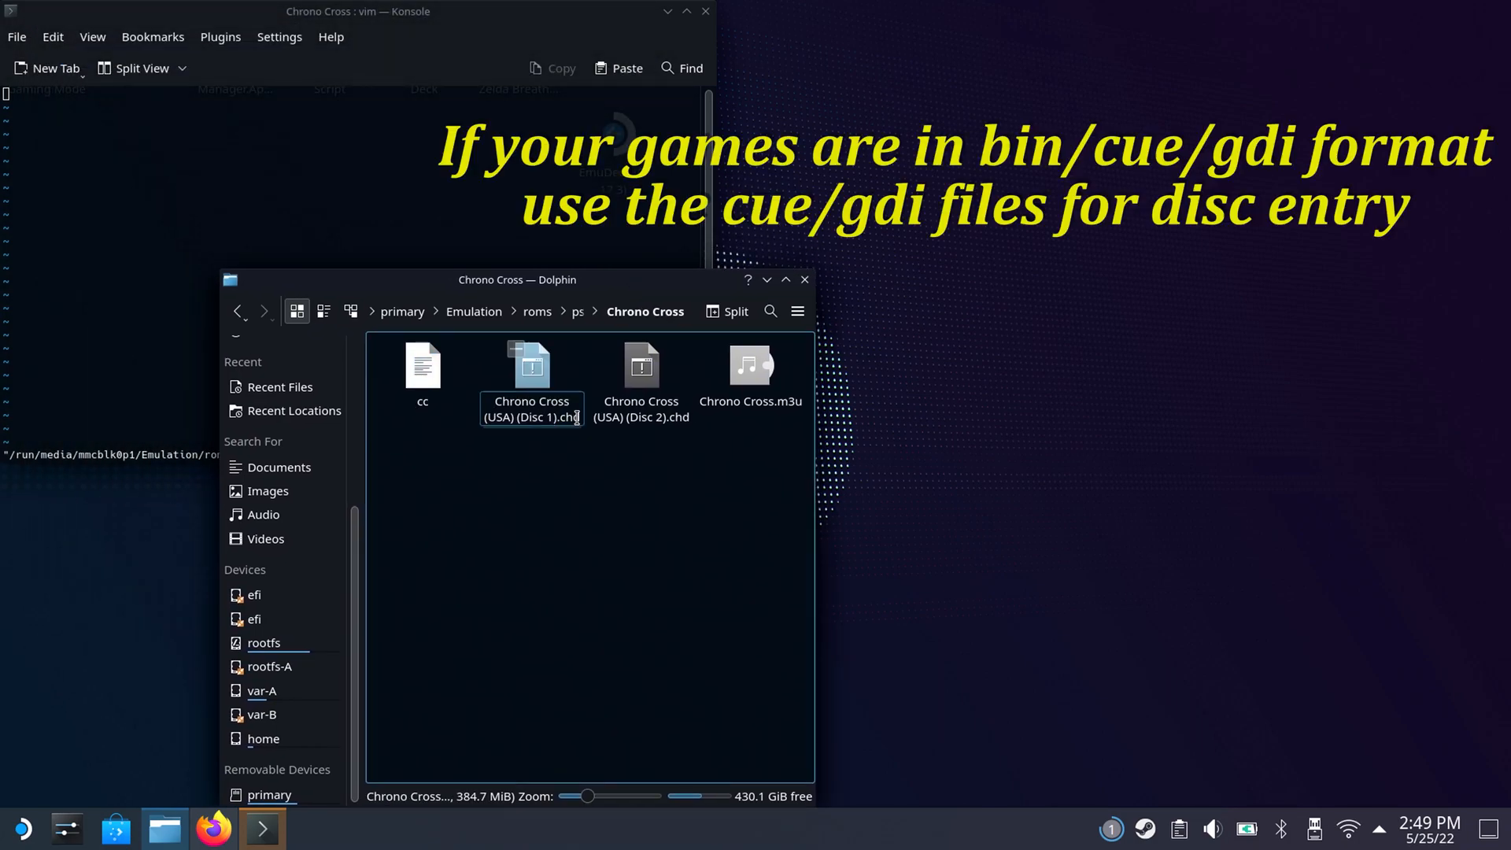
drag(579, 418, 499, 401)
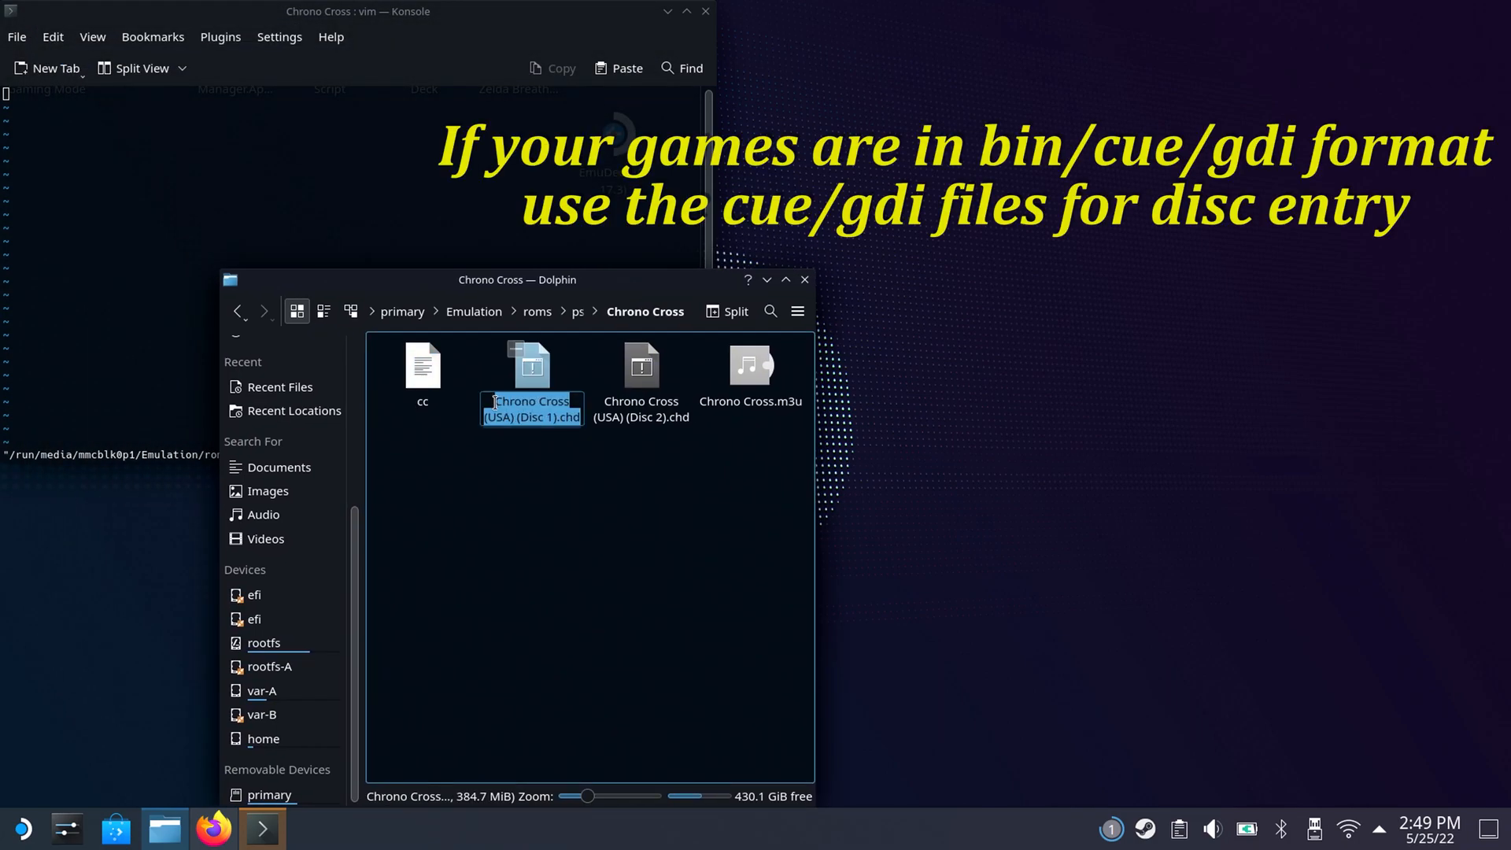
right_click(508, 405)
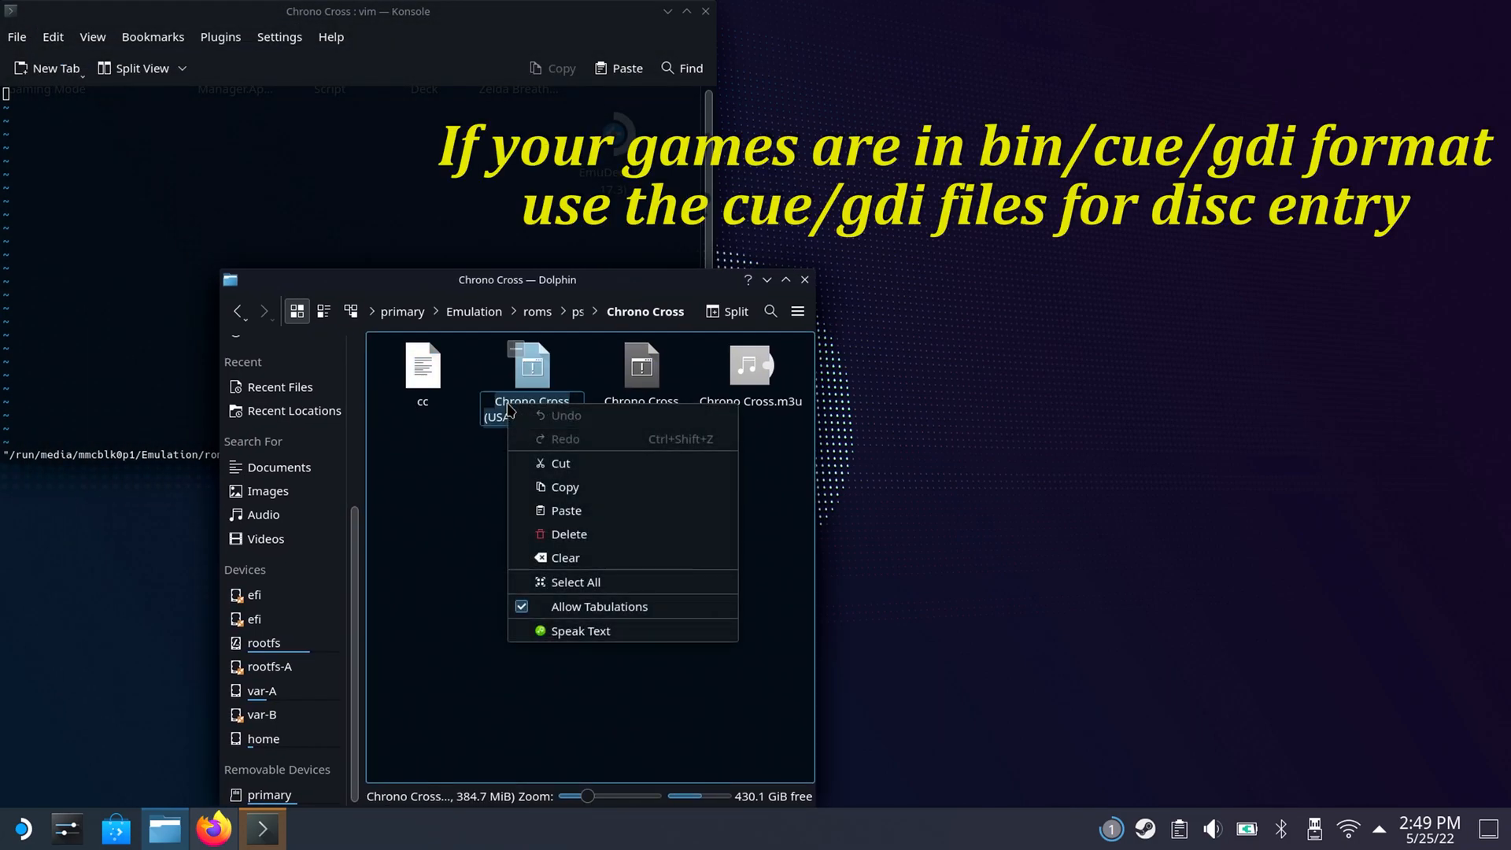
click(564, 487)
click(405, 166)
key(i)
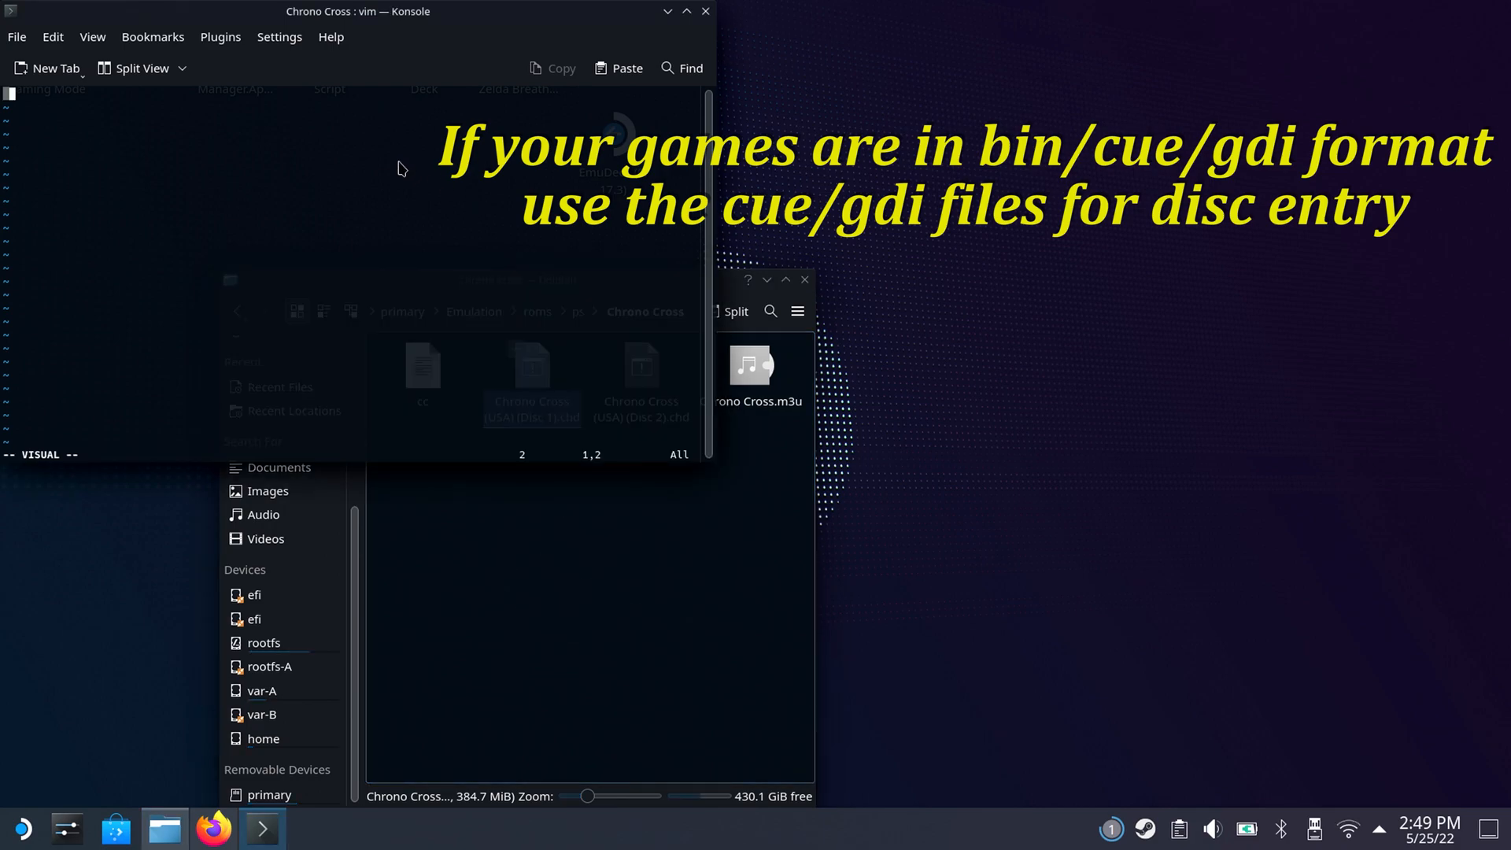
key(ctrl+shift+v)
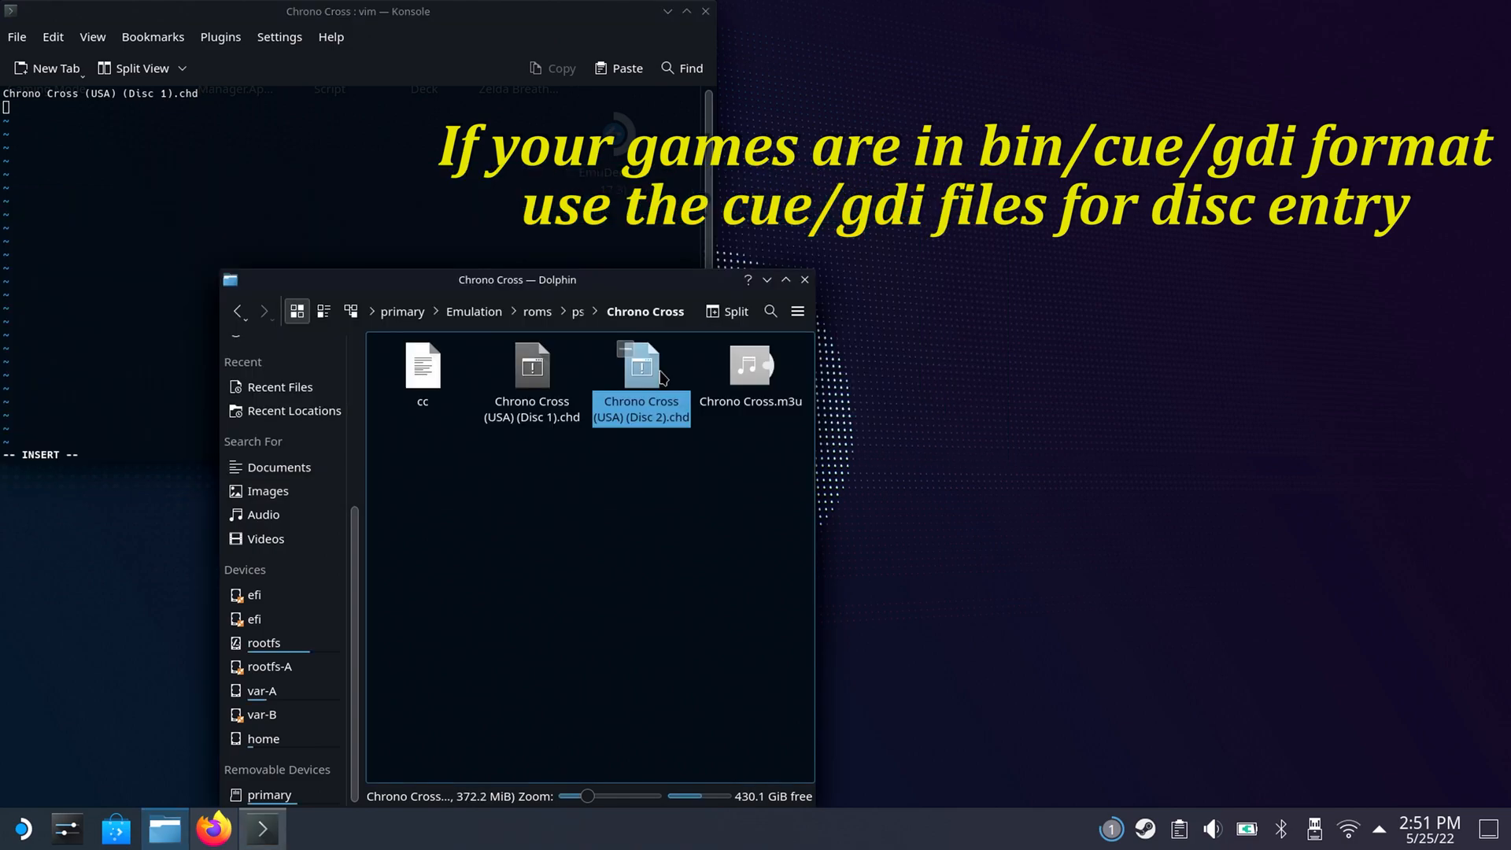
Copy the full filename Chrono Cross (USA) (Disc 2).chd and paste it as the second line in Vim.
right_click(662, 377)
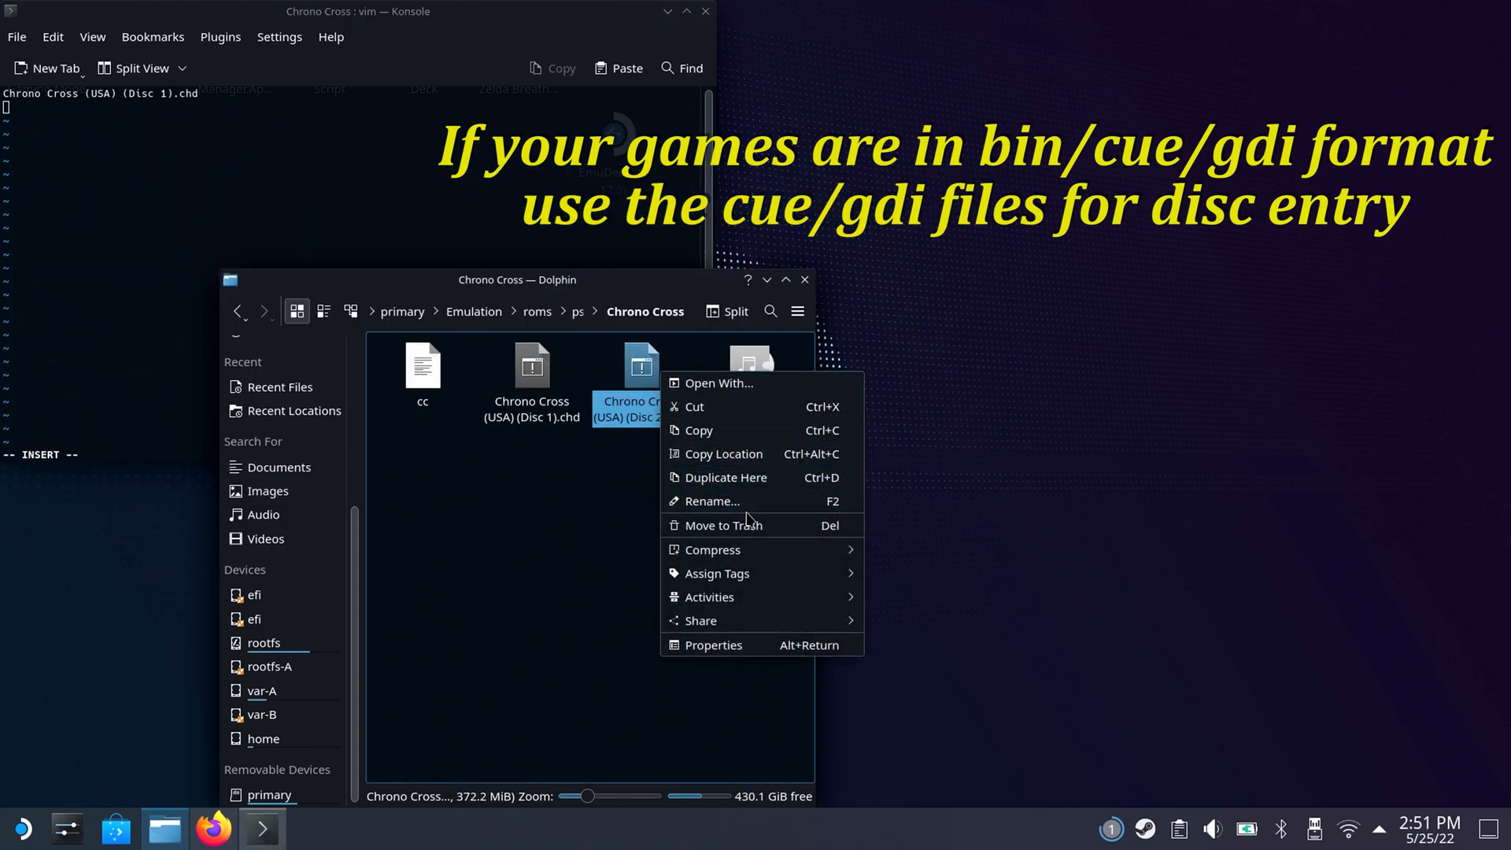
click(712, 502)
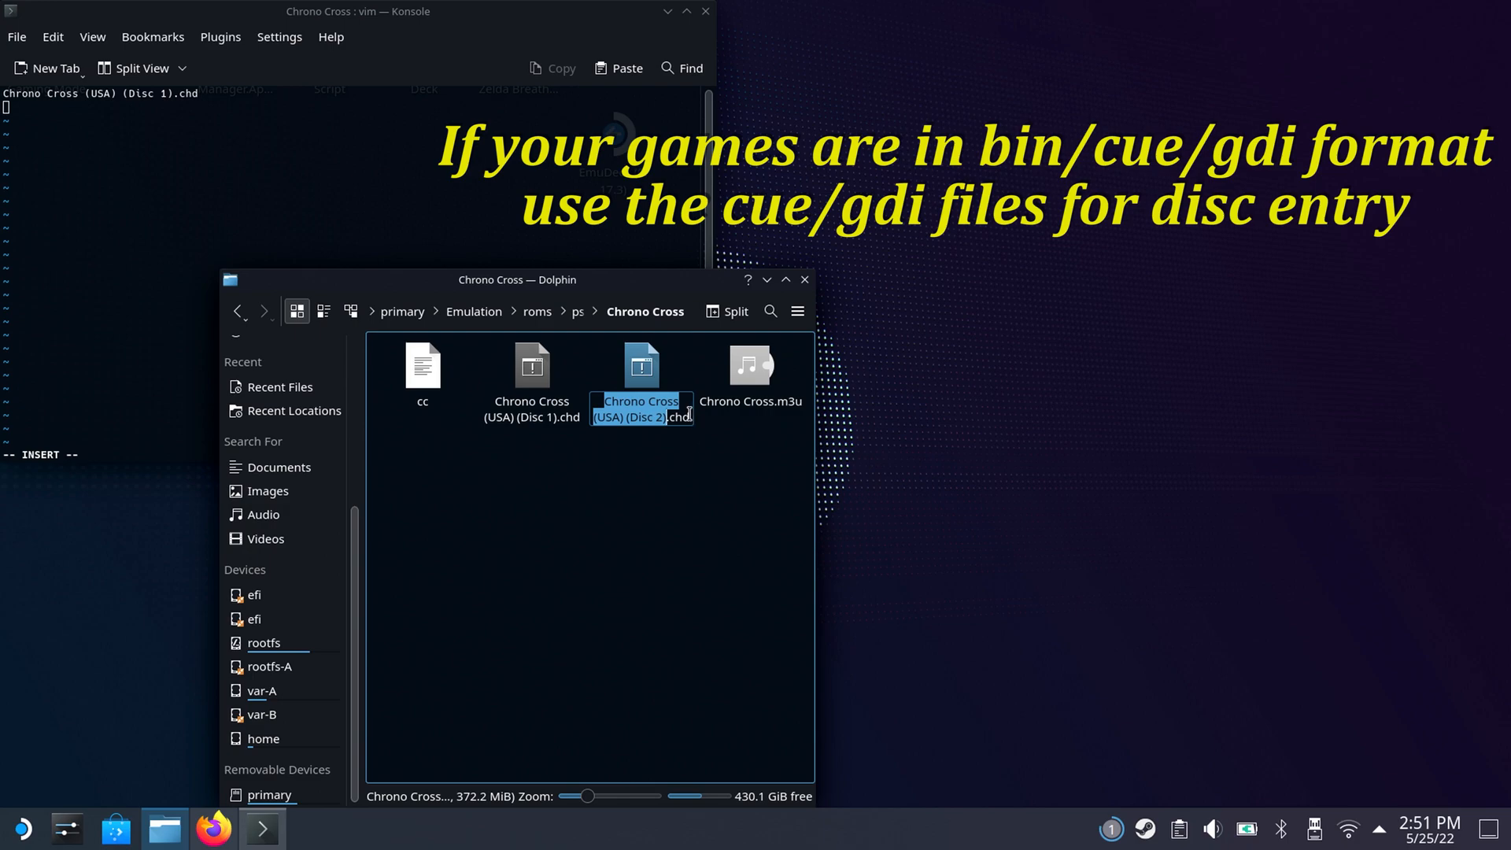
drag(692, 413, 600, 400)
right_click(633, 414)
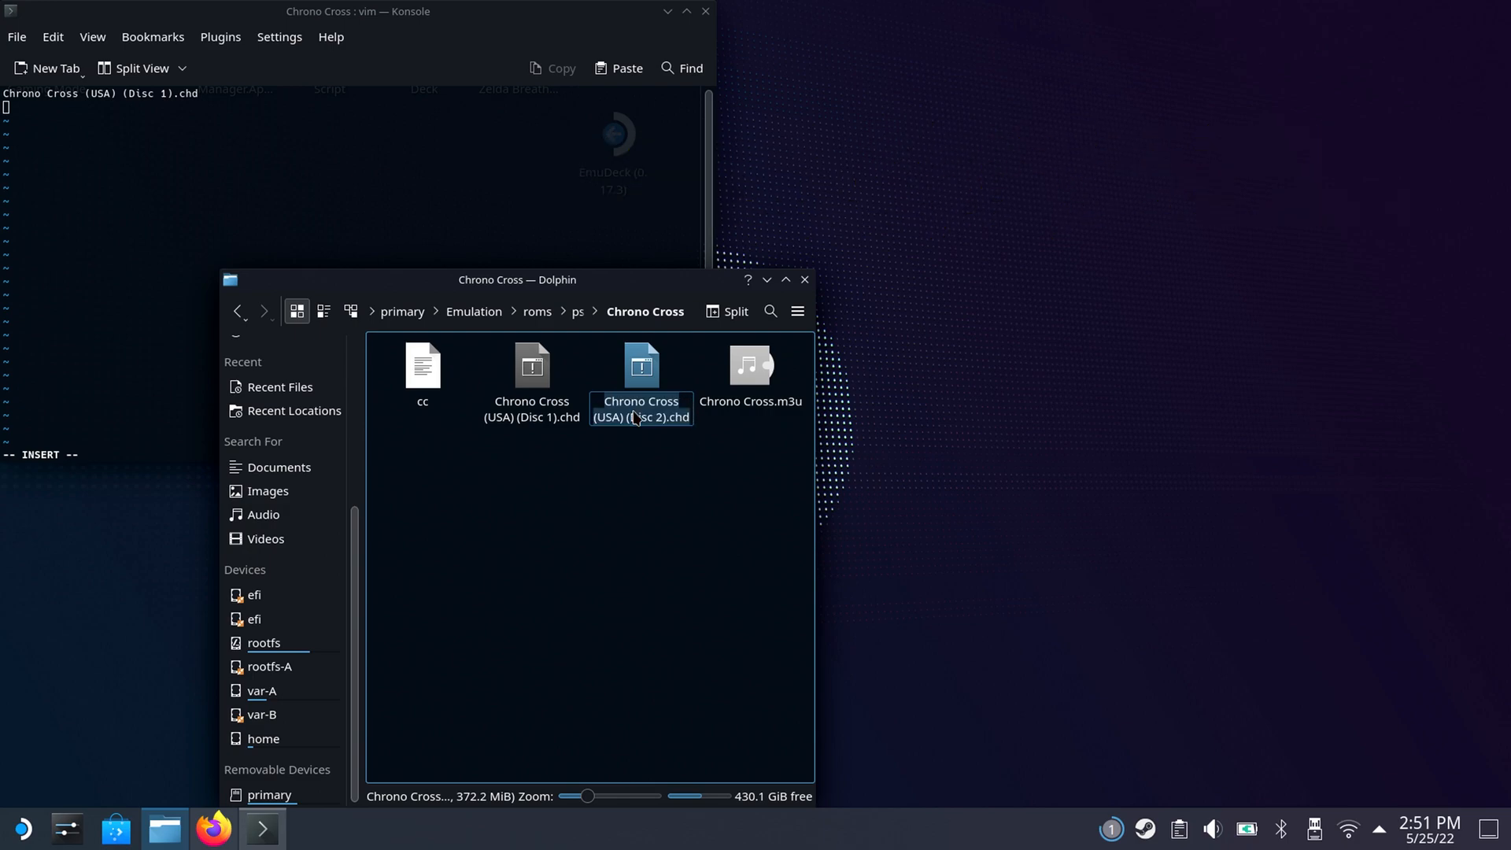
click(686, 491)
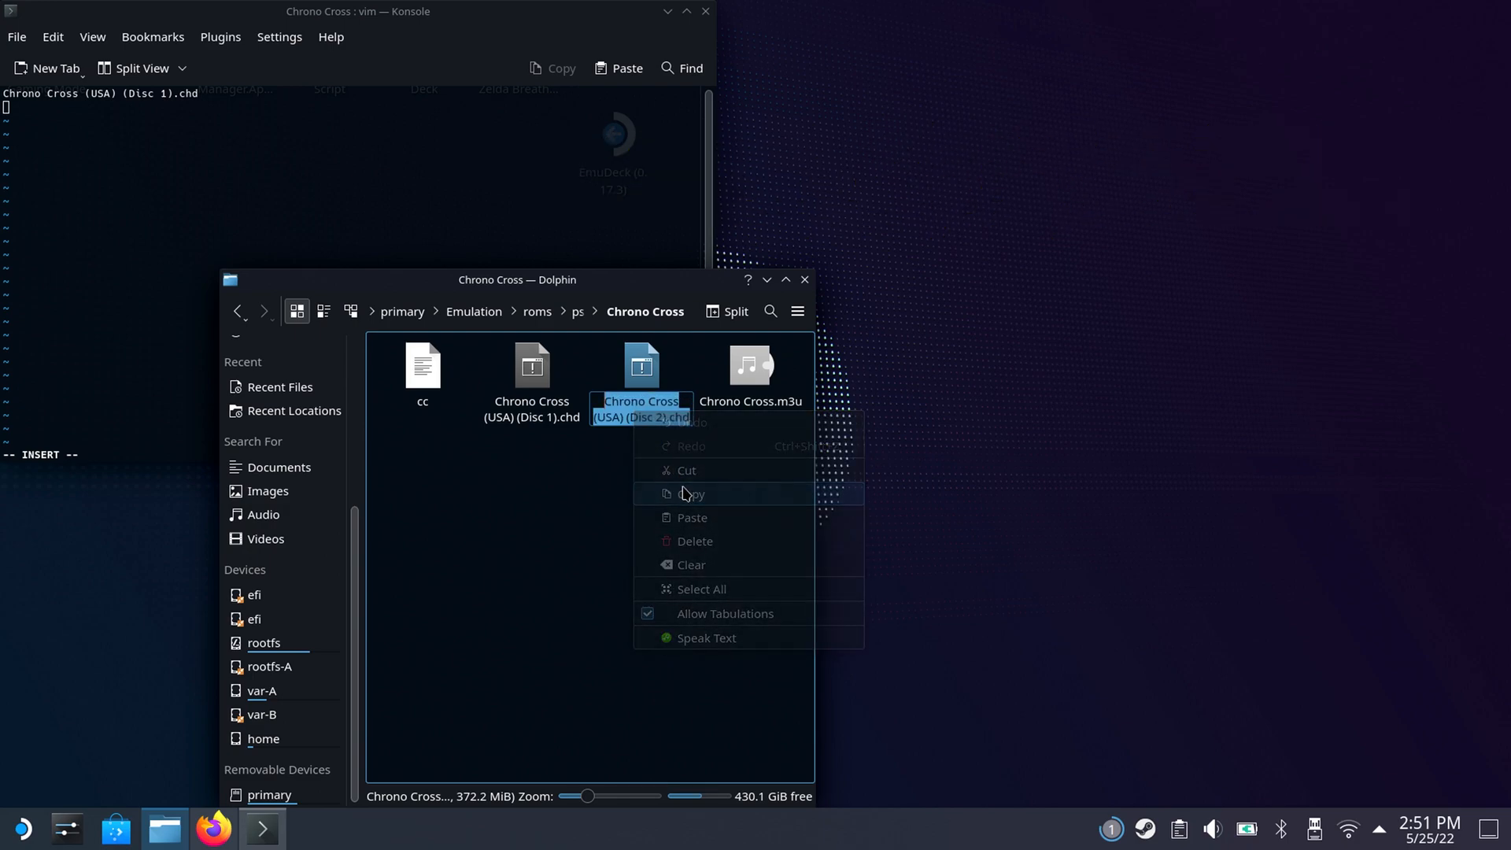
click(575, 28)
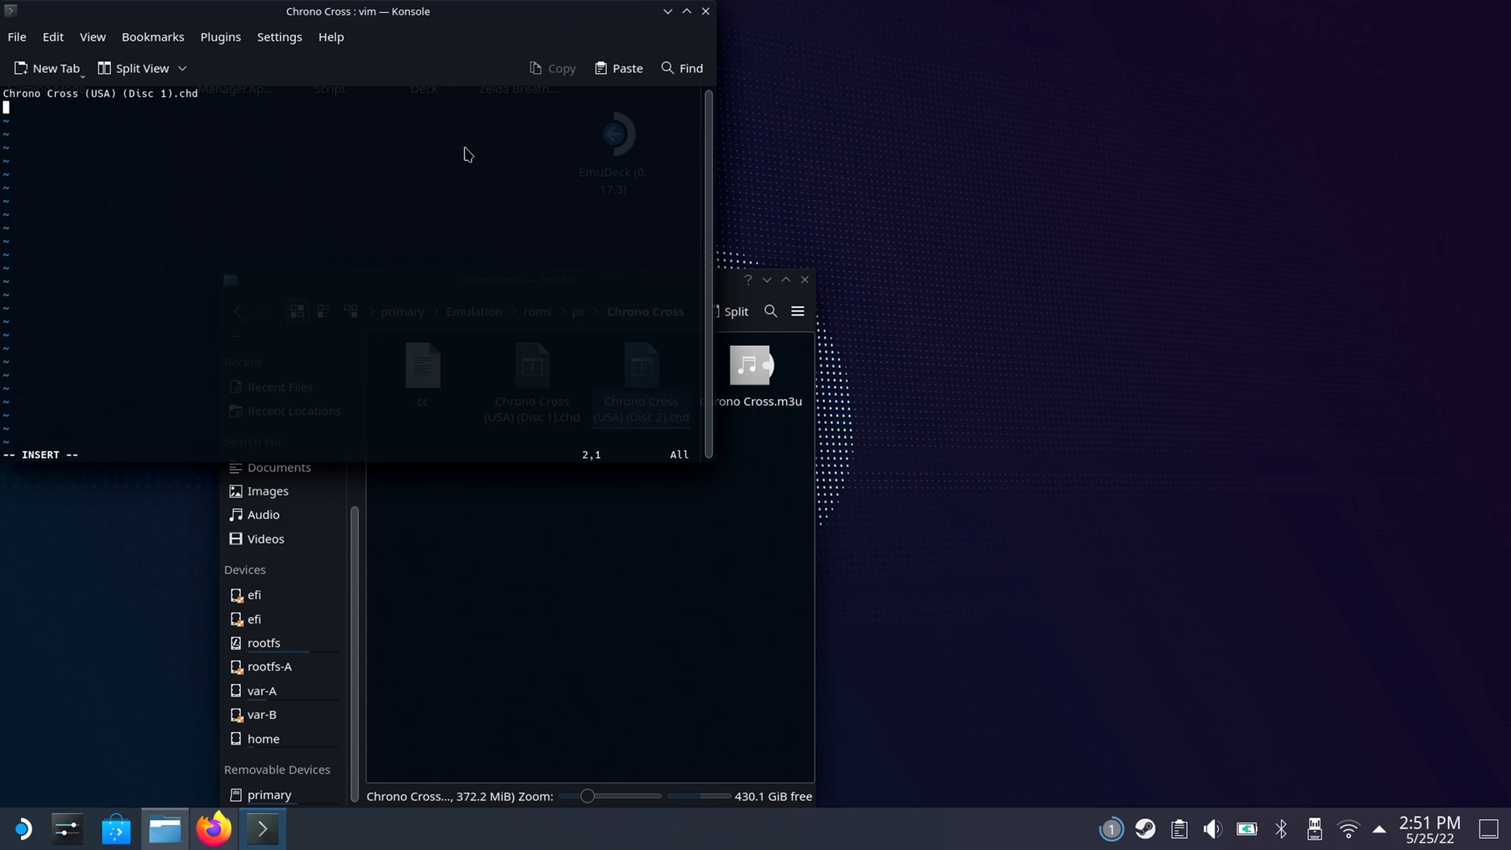
key(super+x)
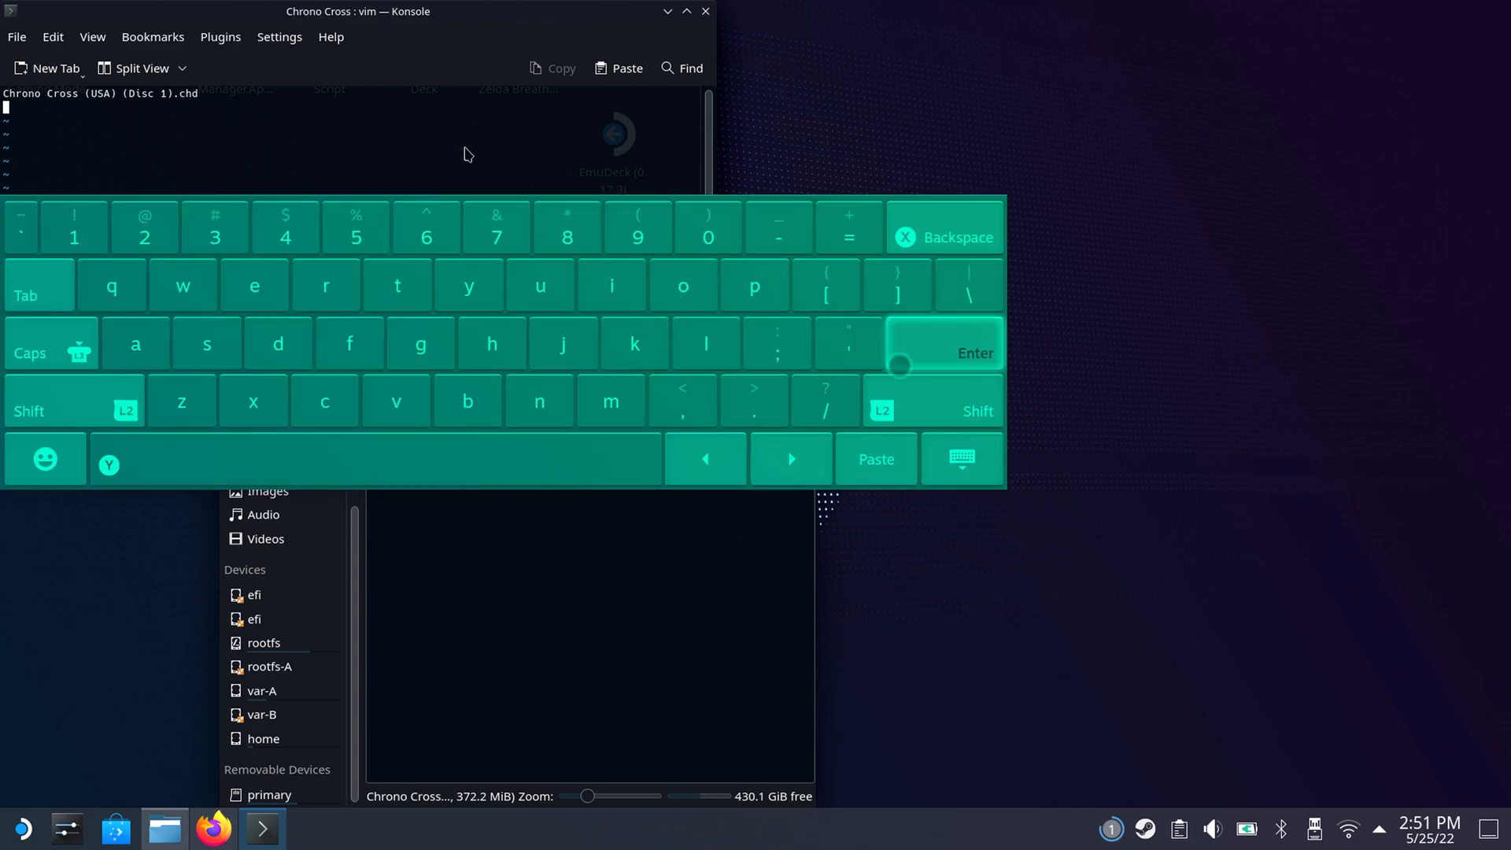
click(875, 458)
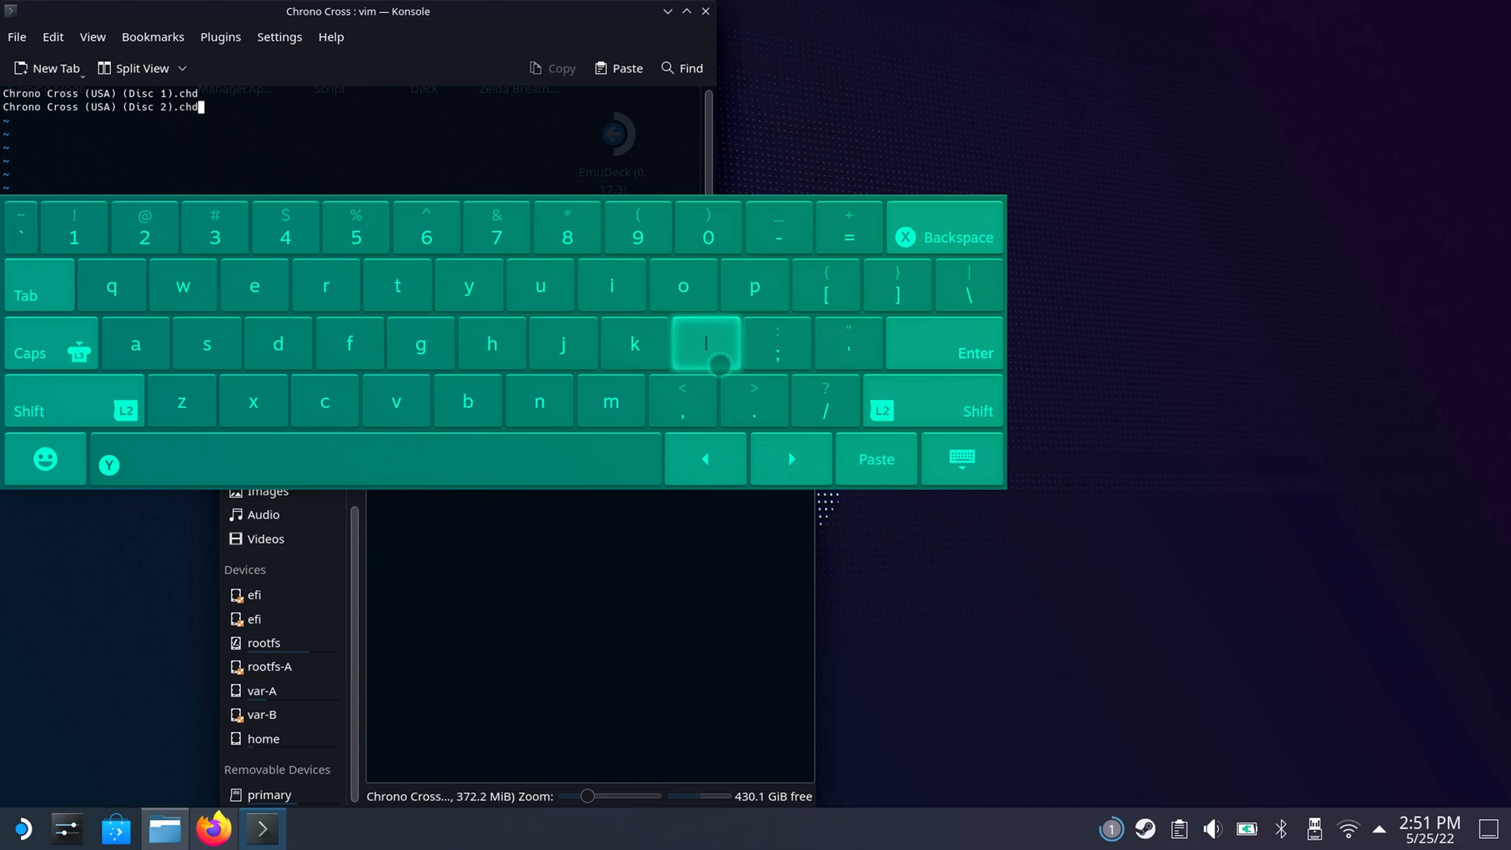
Save the Konsole output as plain text over the cc file in the Chrono Cross folder on primary.
click(19, 39)
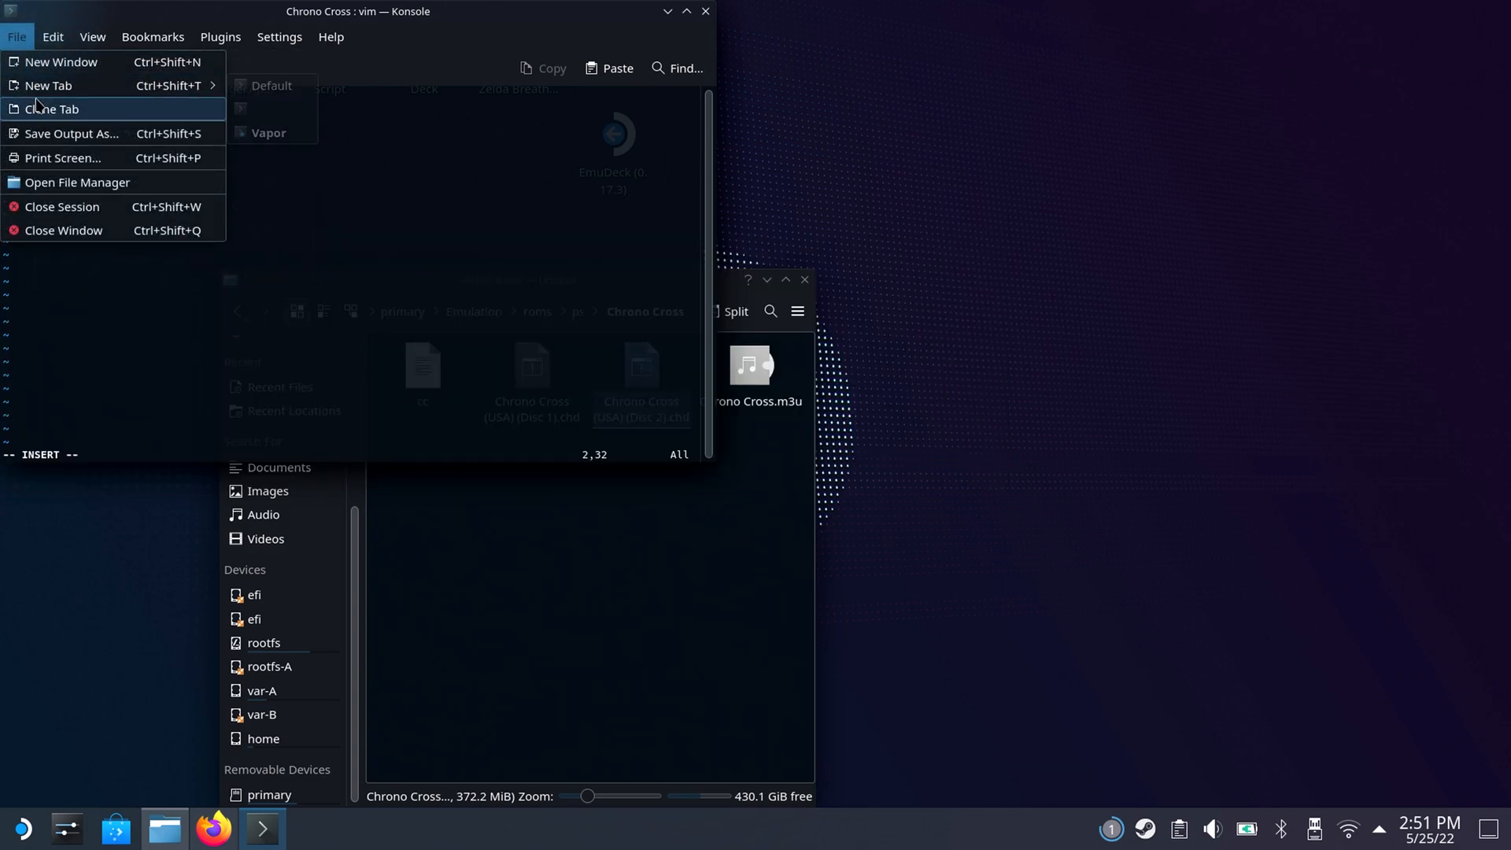
click(48, 134)
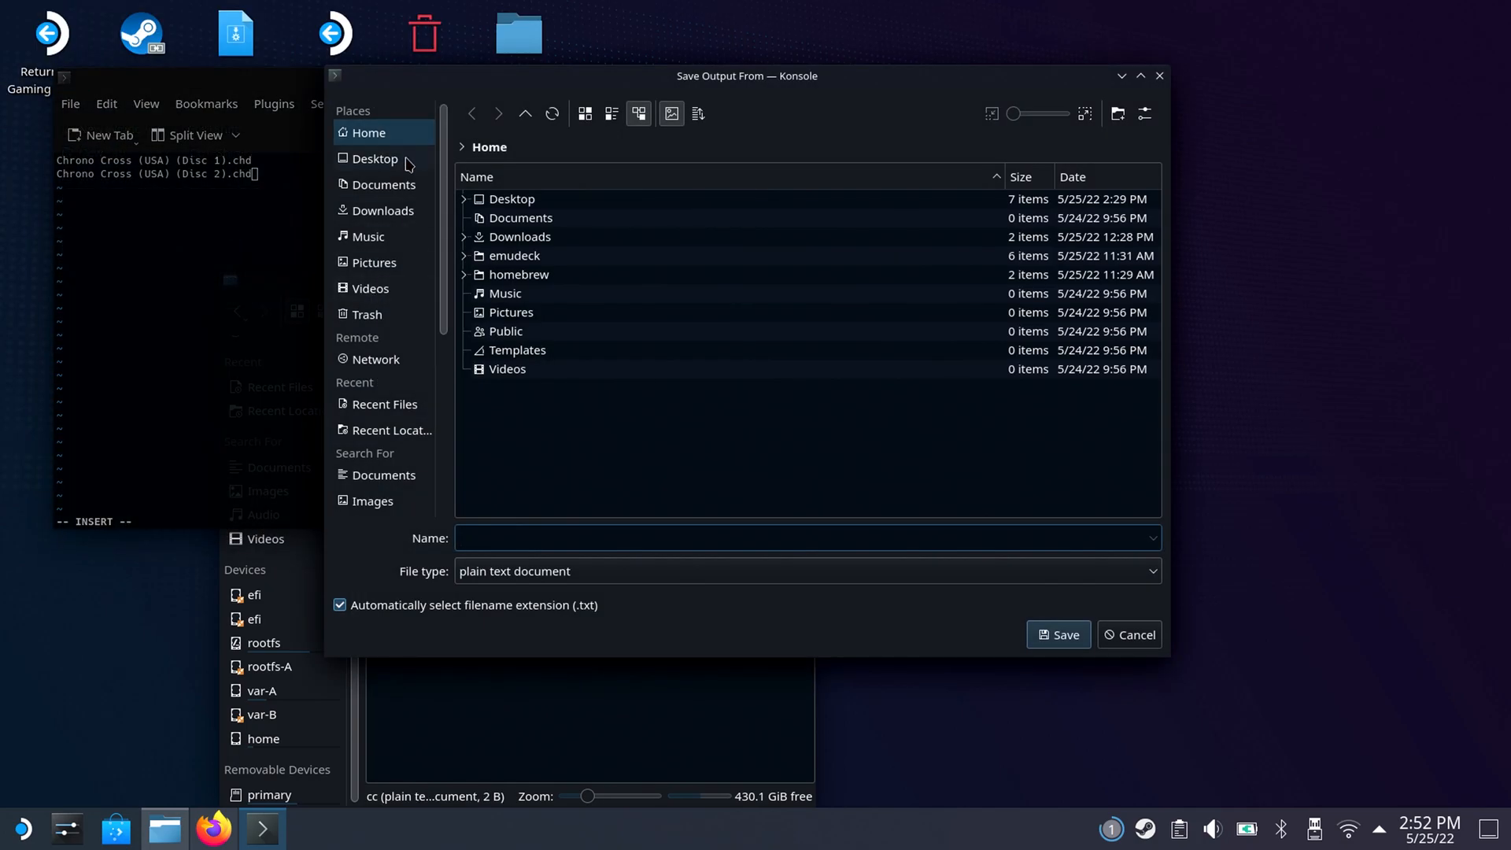
drag(442, 307, 442, 488)
click(392, 486)
double_click(528, 203)
double_click(509, 222)
drag(1151, 184, 1150, 391)
double_click(569, 498)
double_click(540, 201)
click(1081, 636)
click(814, 369)
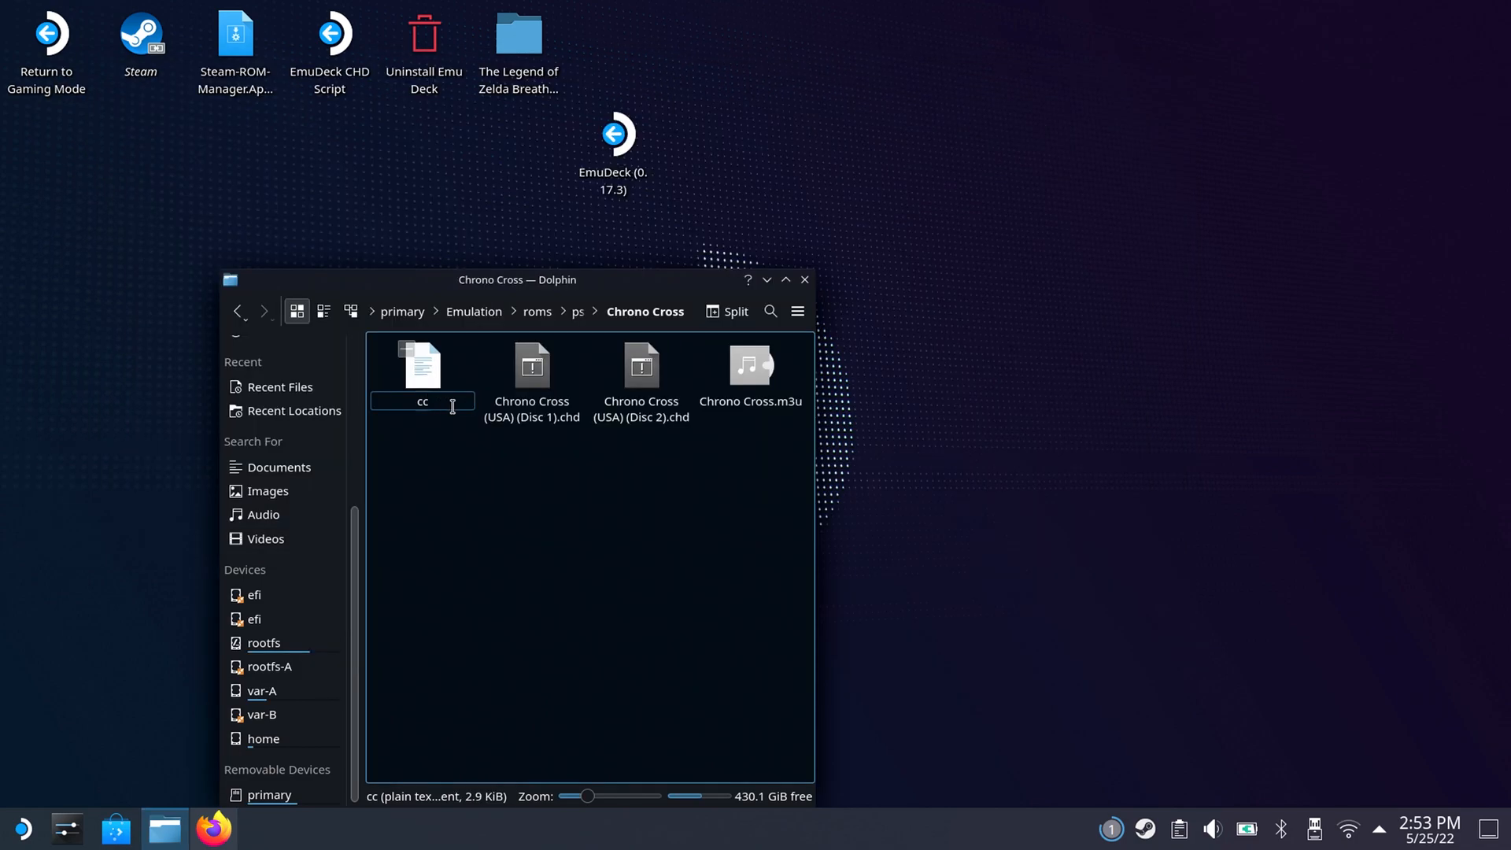
Rename the cc file as cc.m3u.
key(super+x)
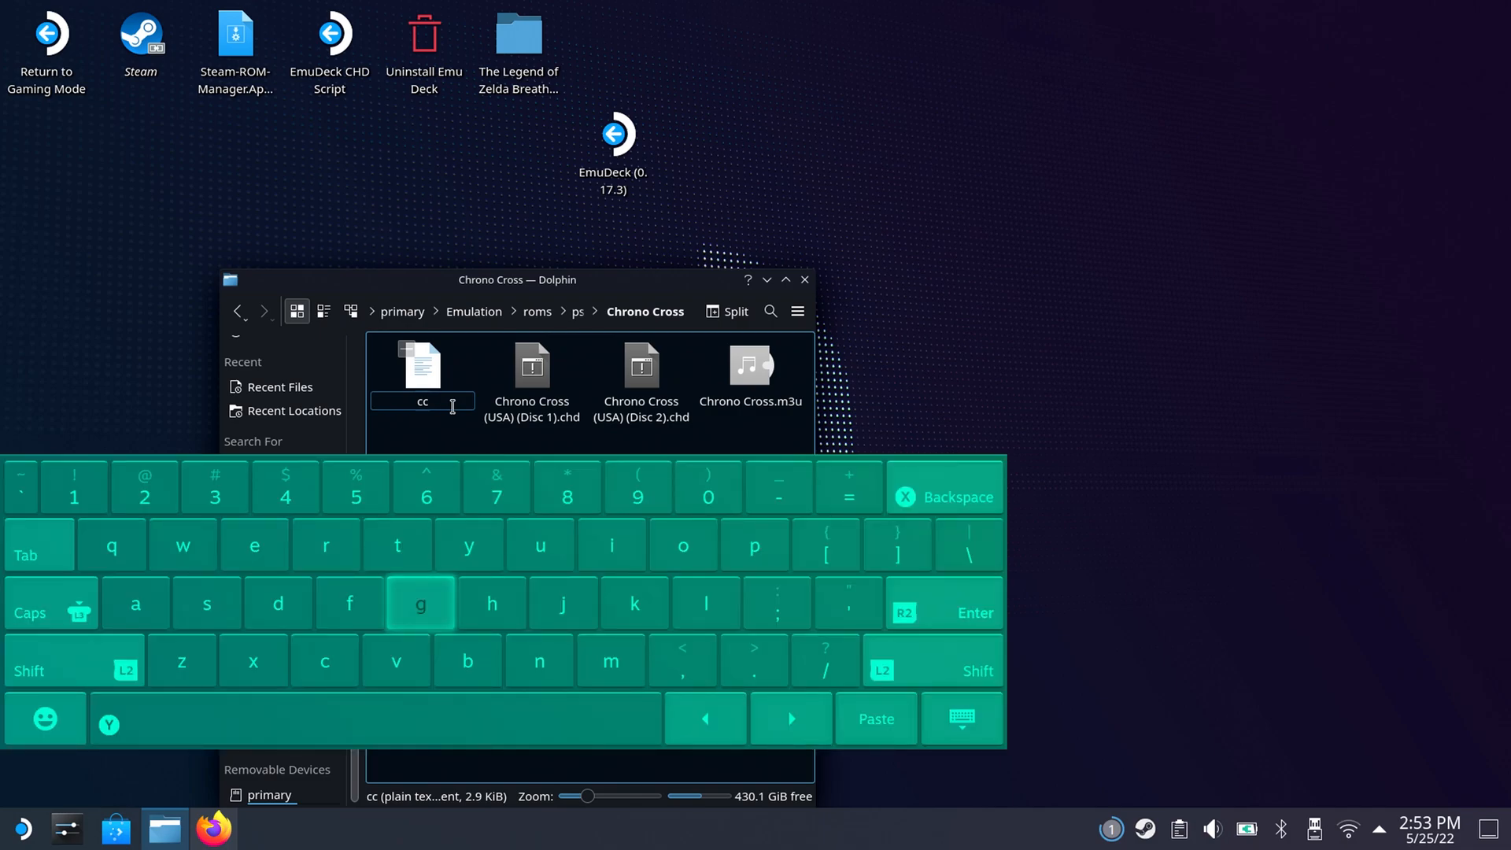
text(.m)
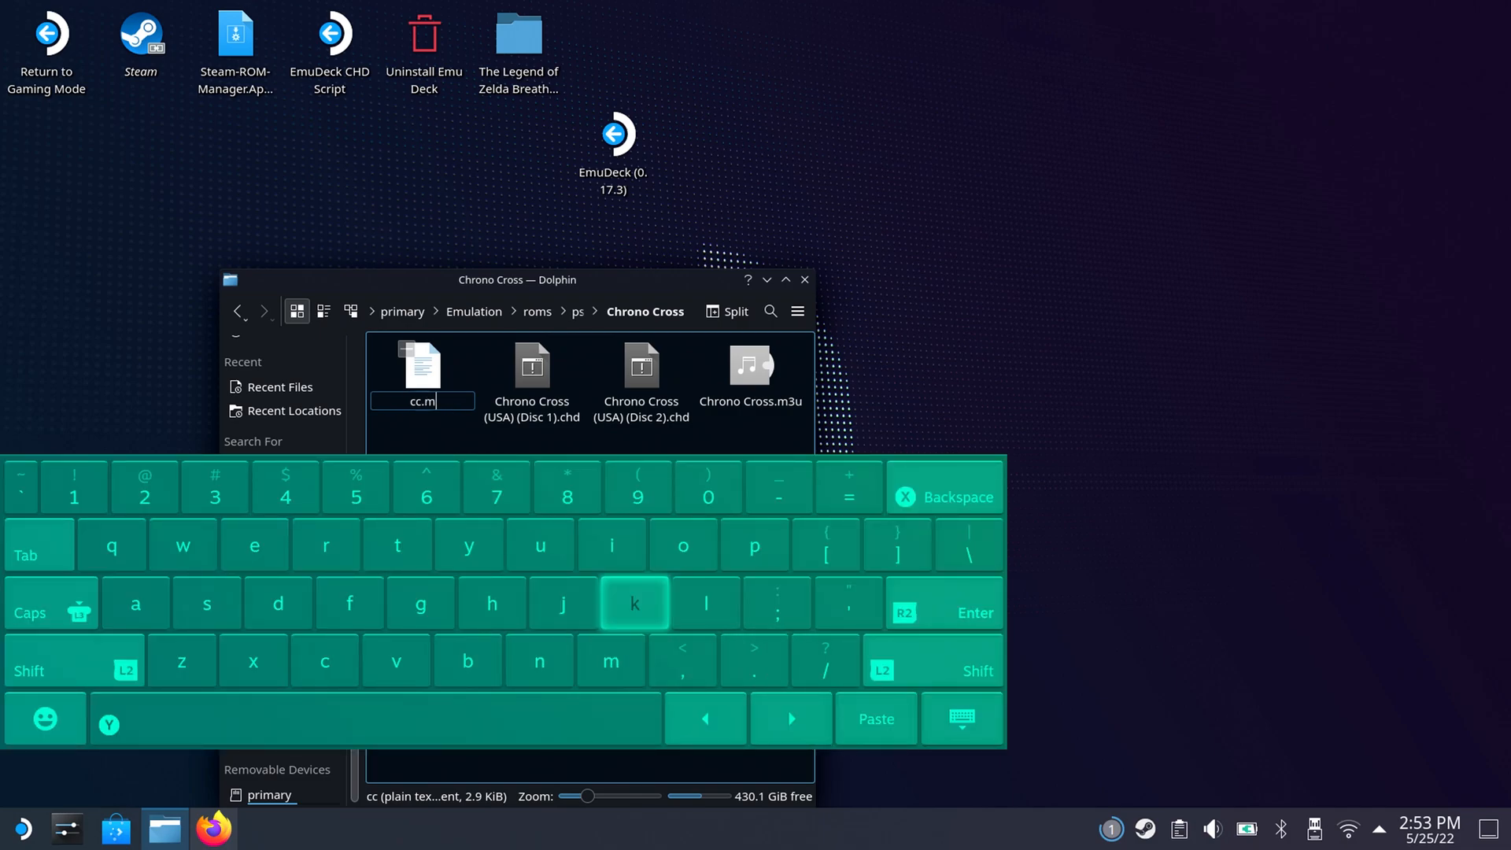
text(3)
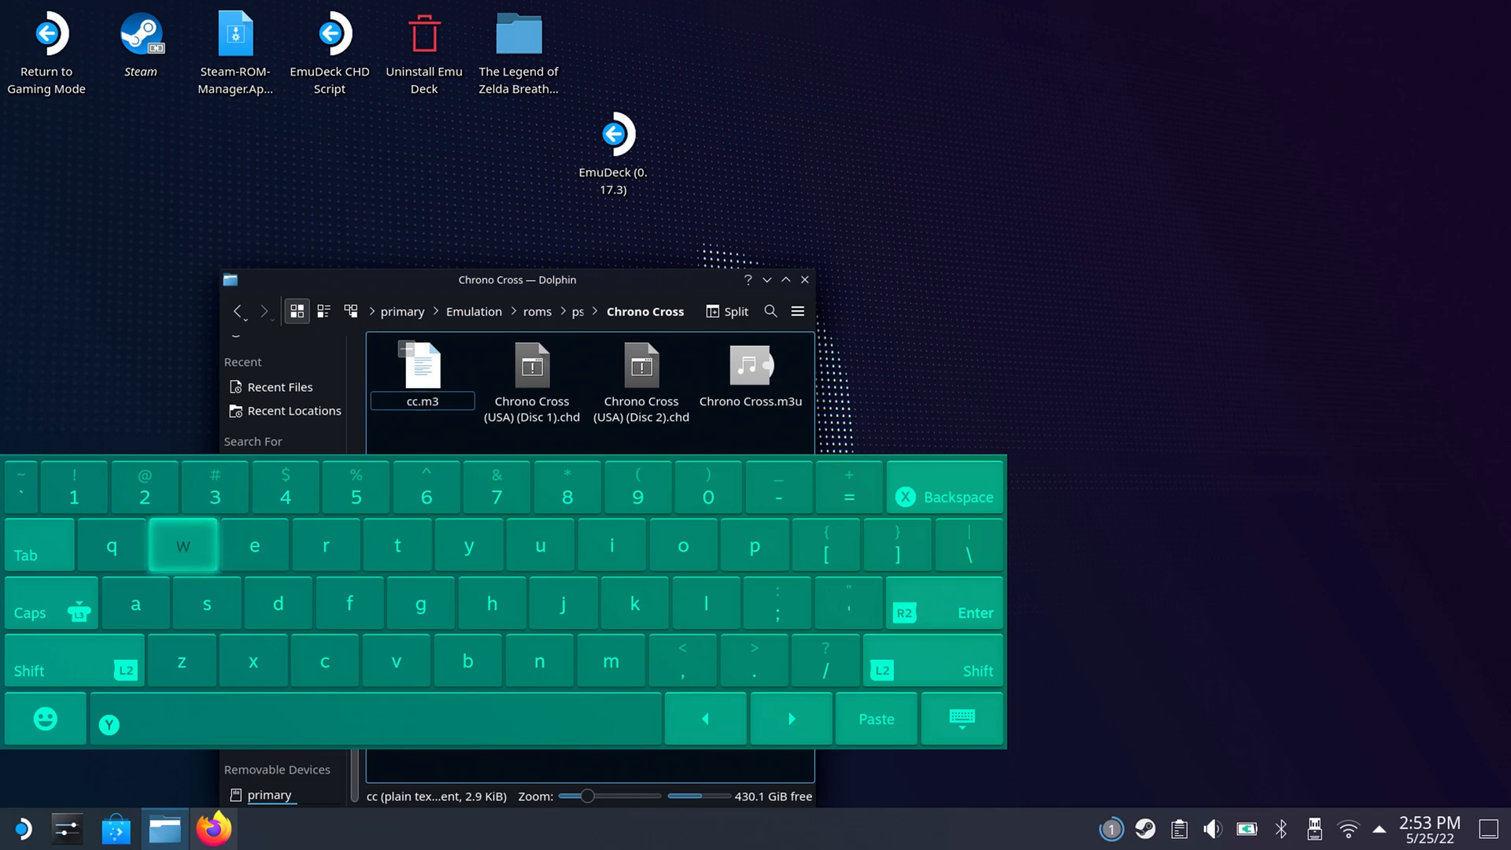
text(i)
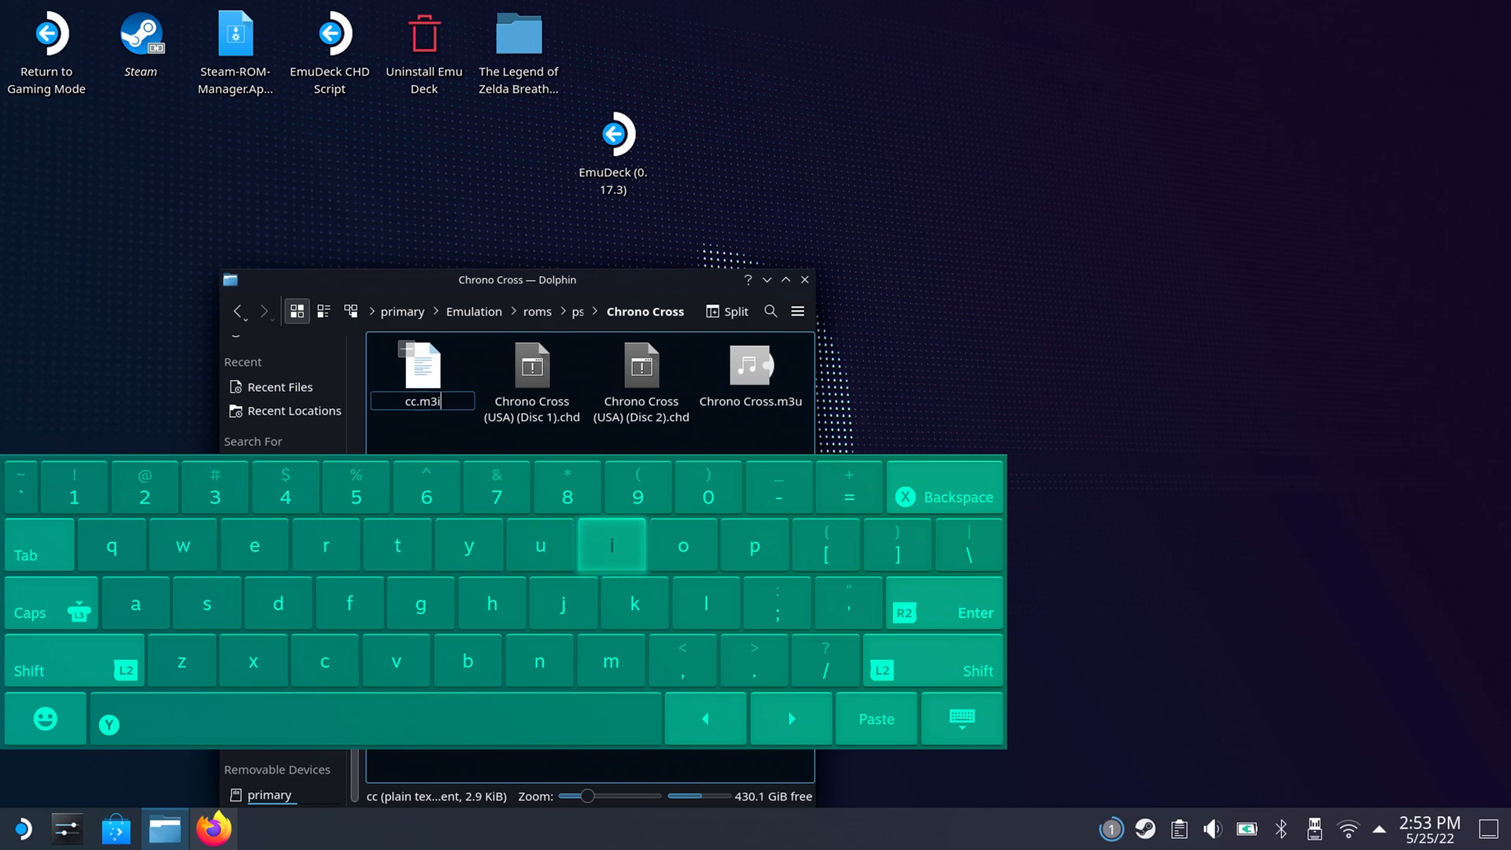
key(BackSpace)
text(u)
key(Return)
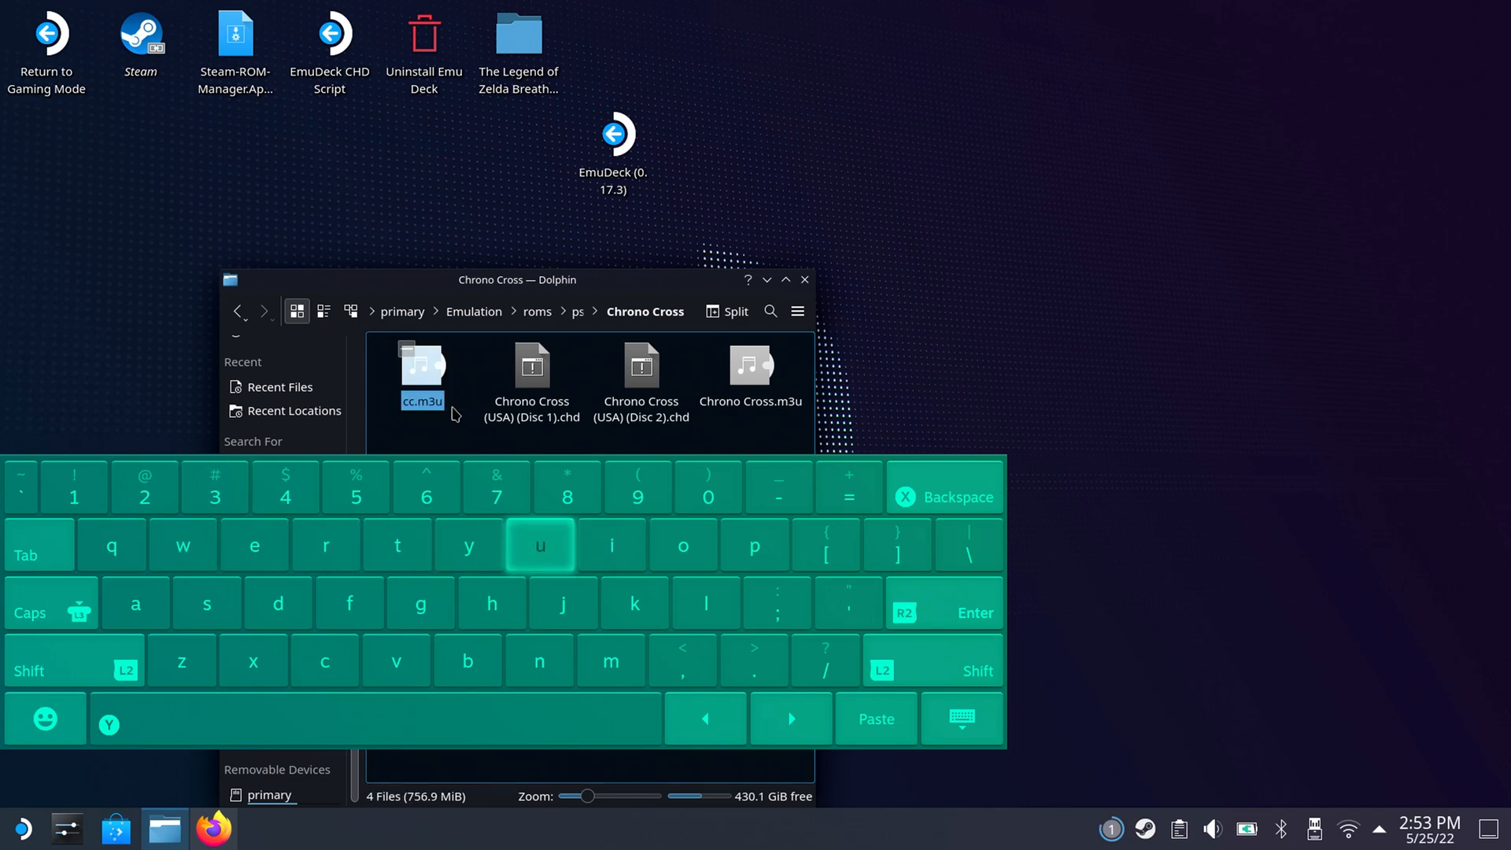
key(Escape)
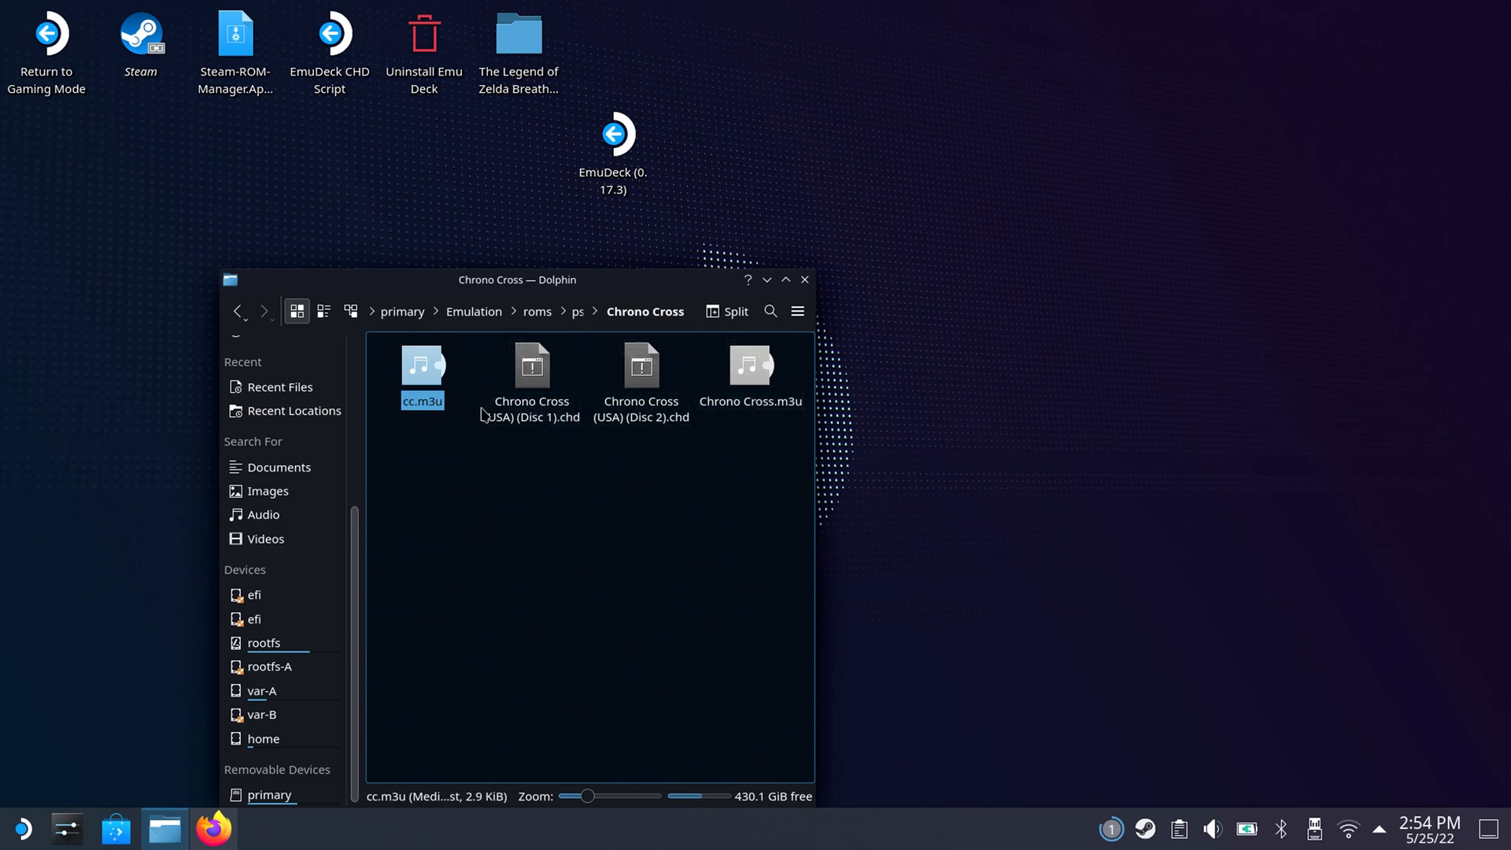
Move the cc.m3u file to the trash.
right_click(430, 364)
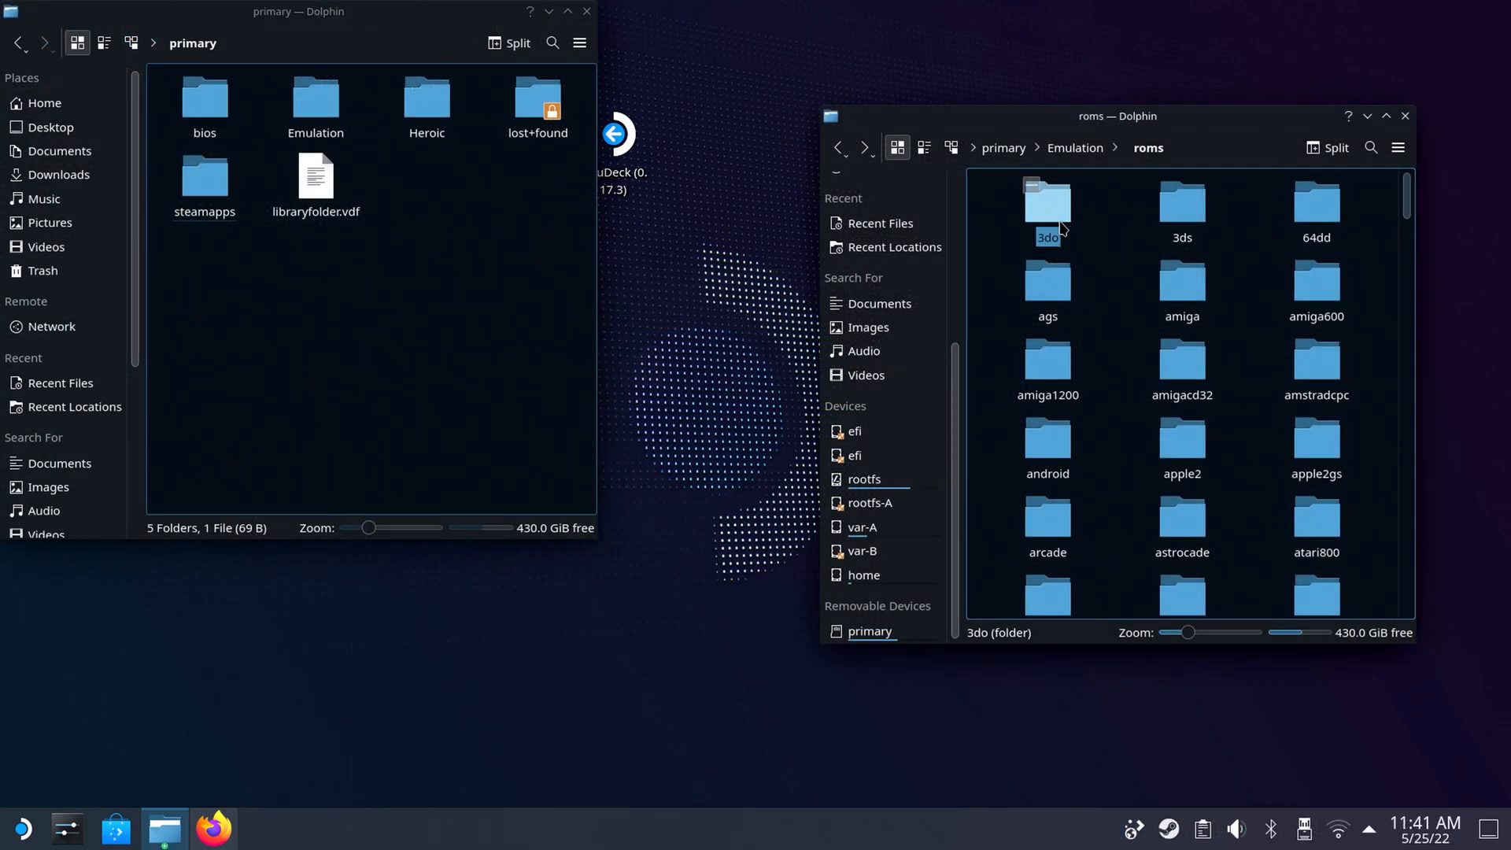
Go from the 3do folder to Emulation/bios in one window and open the bios folder on primary in the other.
click(1023, 217)
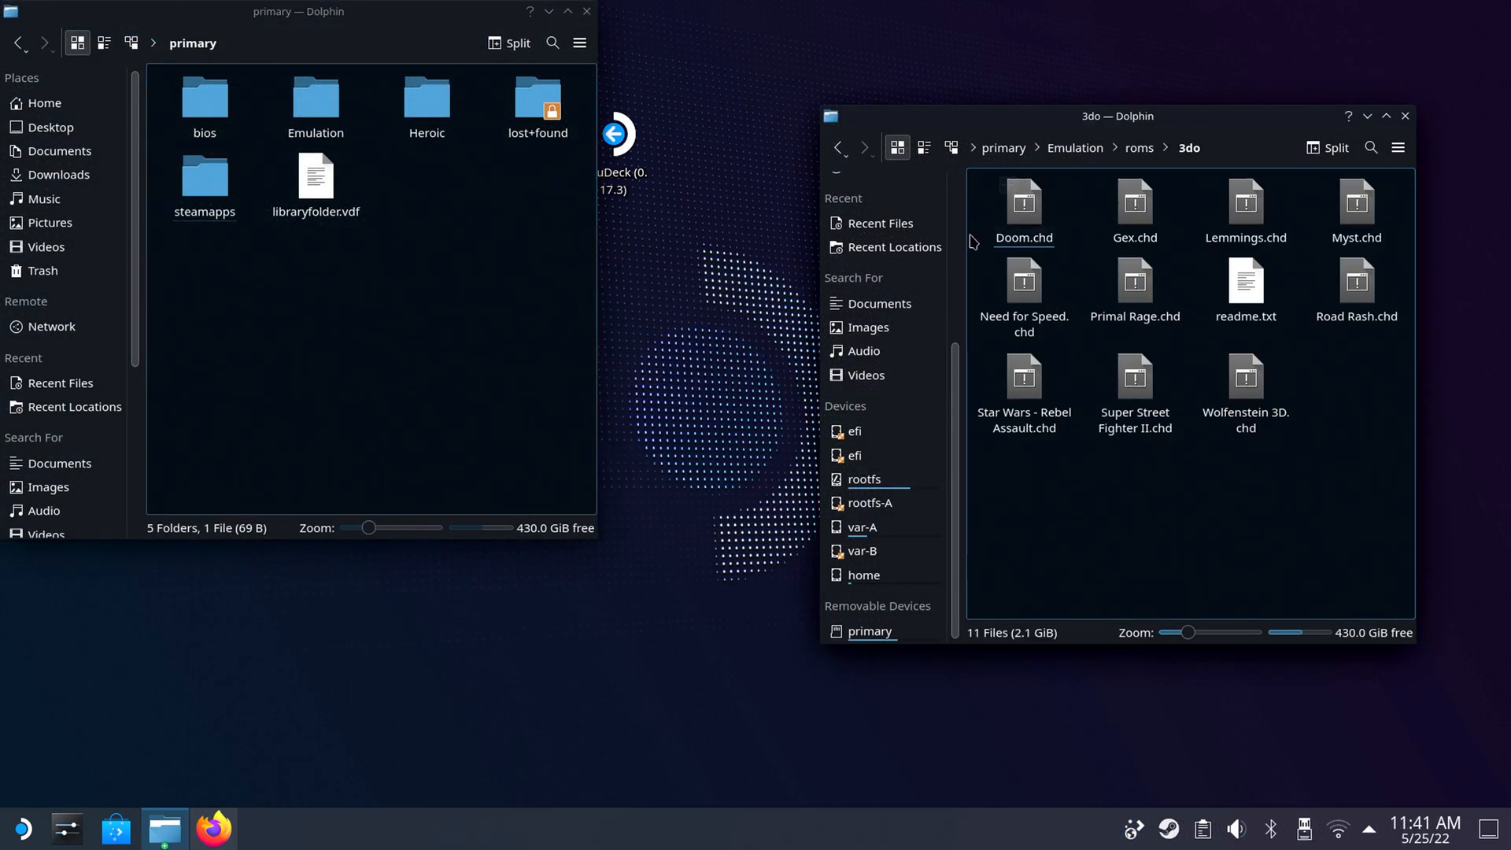
click(847, 154)
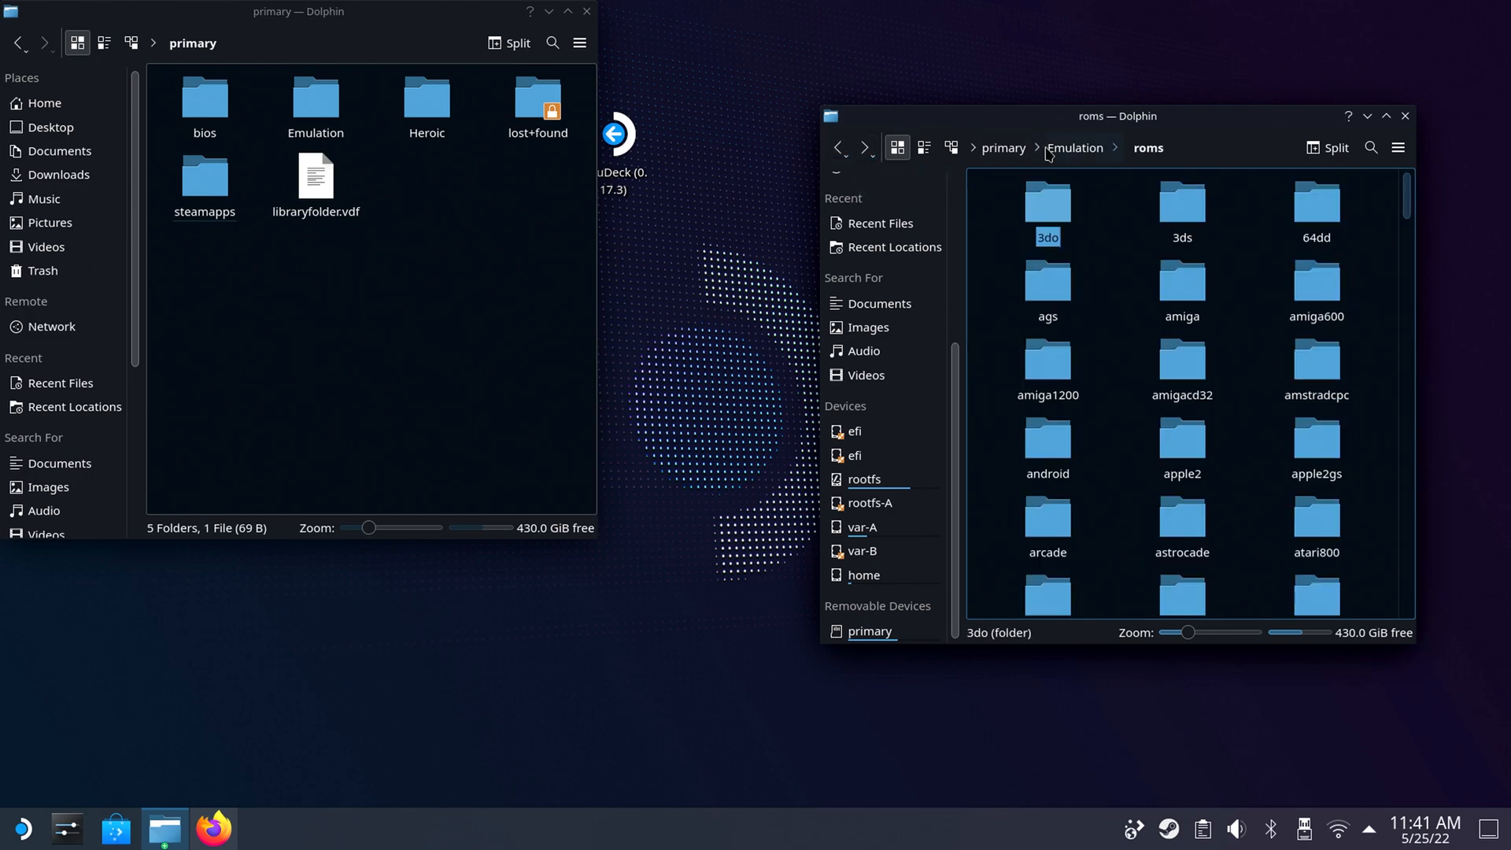
click(1072, 149)
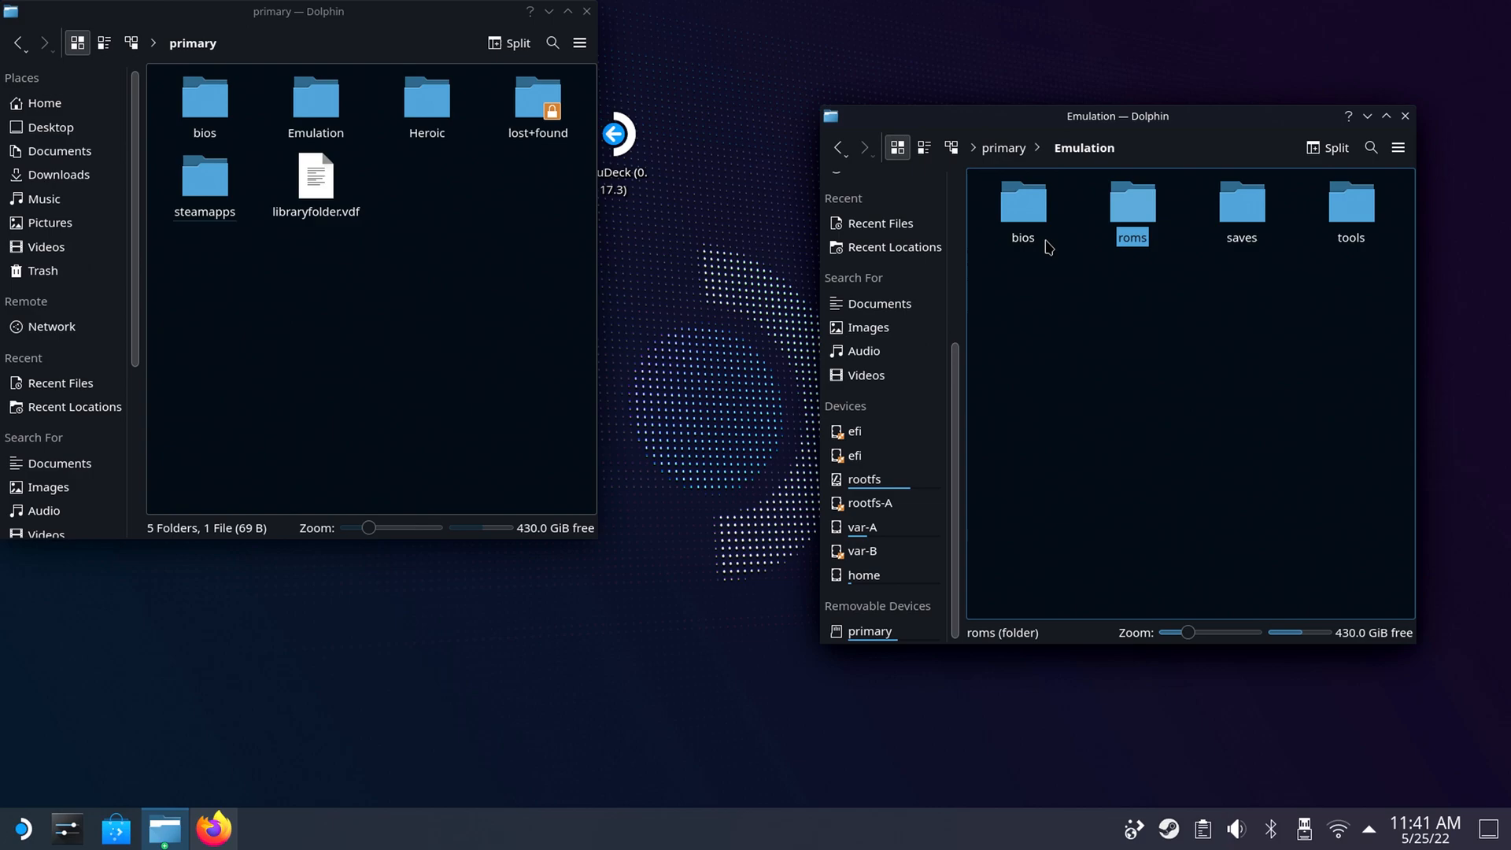
click(1018, 209)
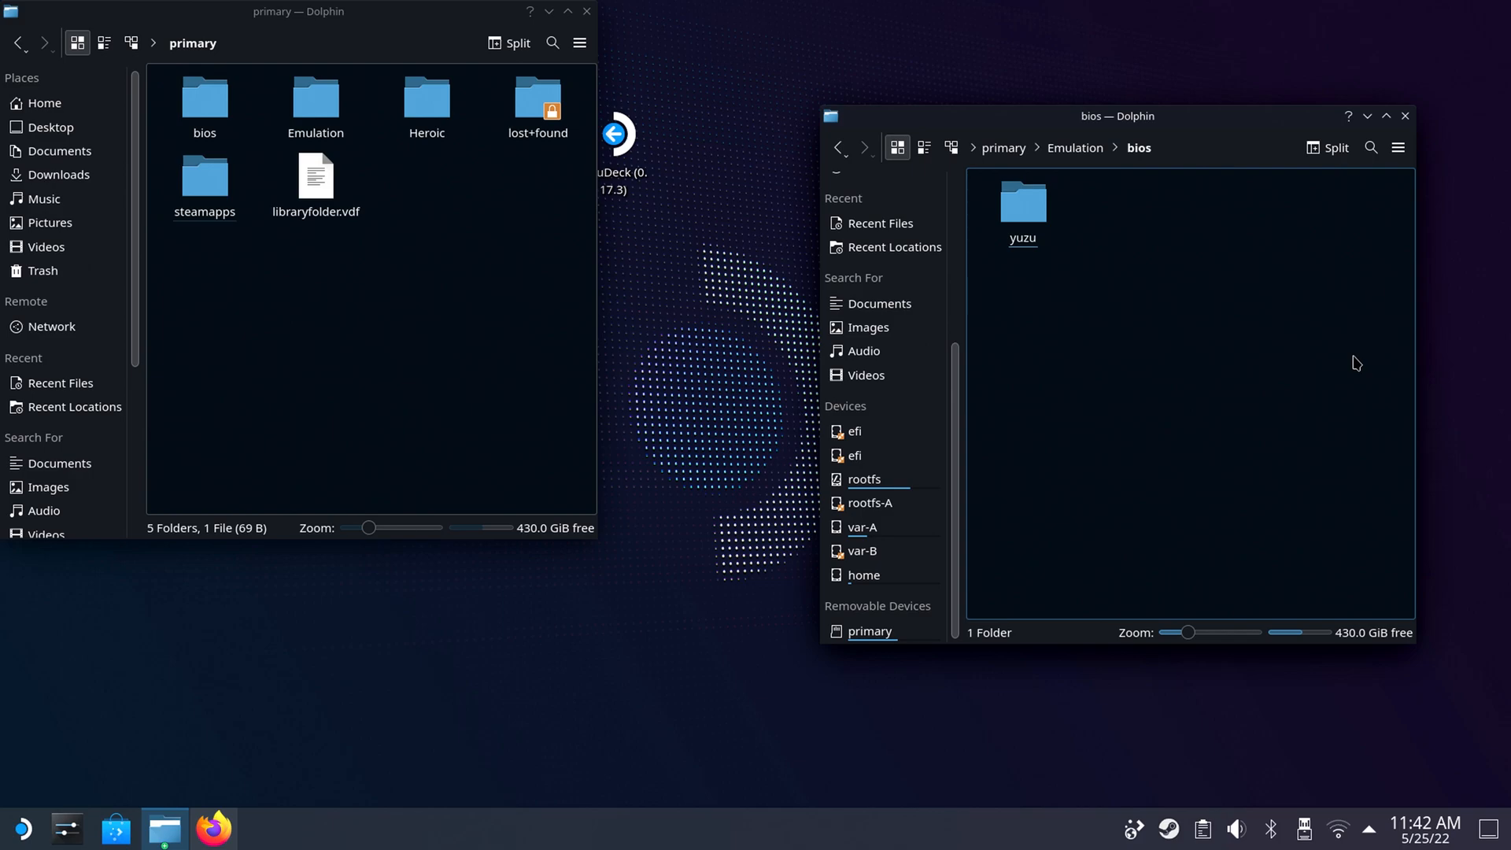
click(206, 107)
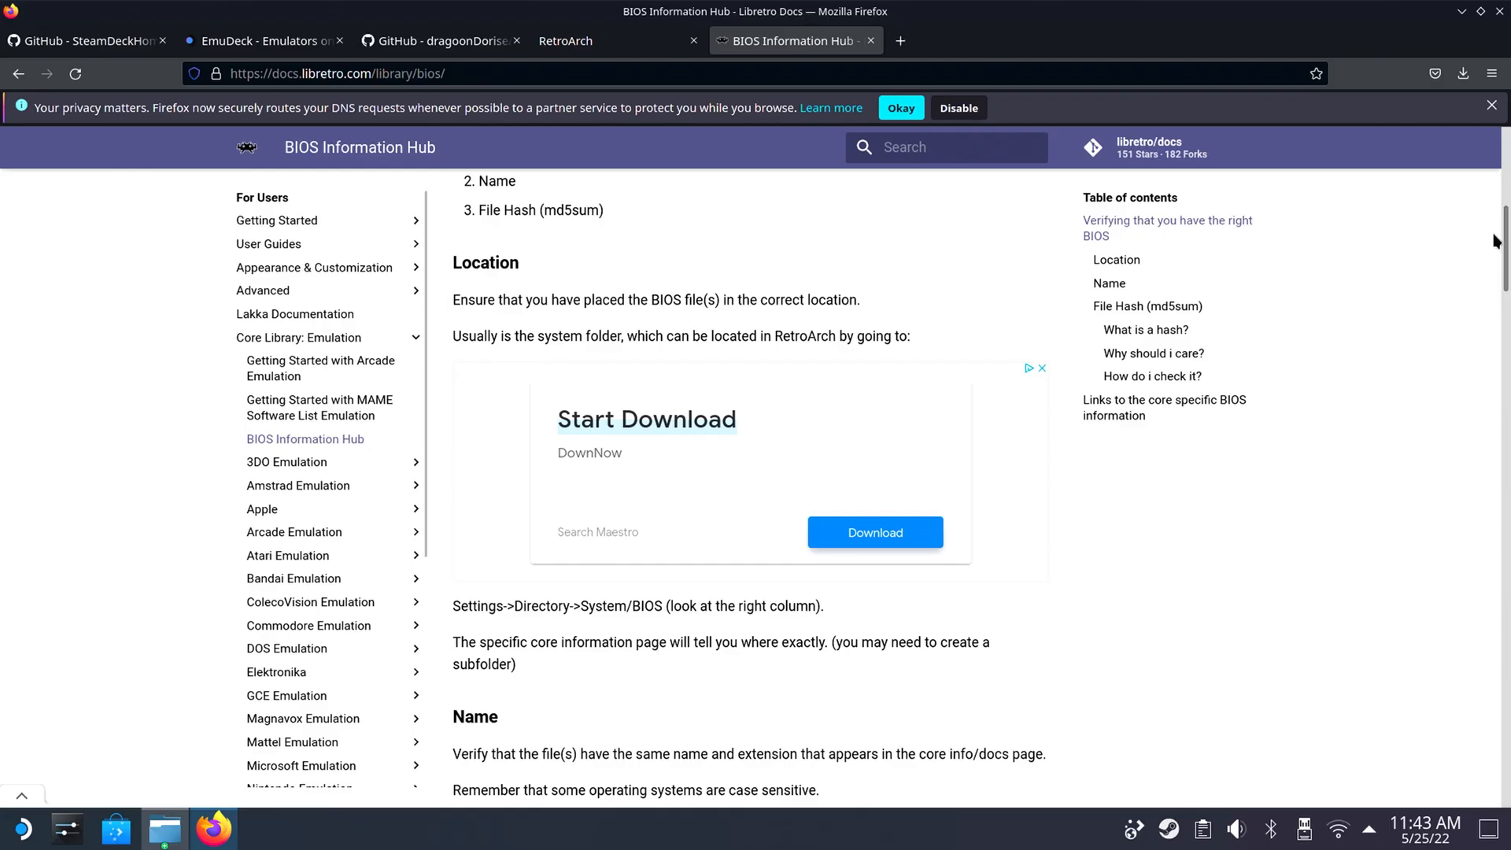
Switch to Firefox and examine the core-specific BIOS information table on the Libretro Docs BIOS Information Hub.
drag(1499, 250, 1465, 556)
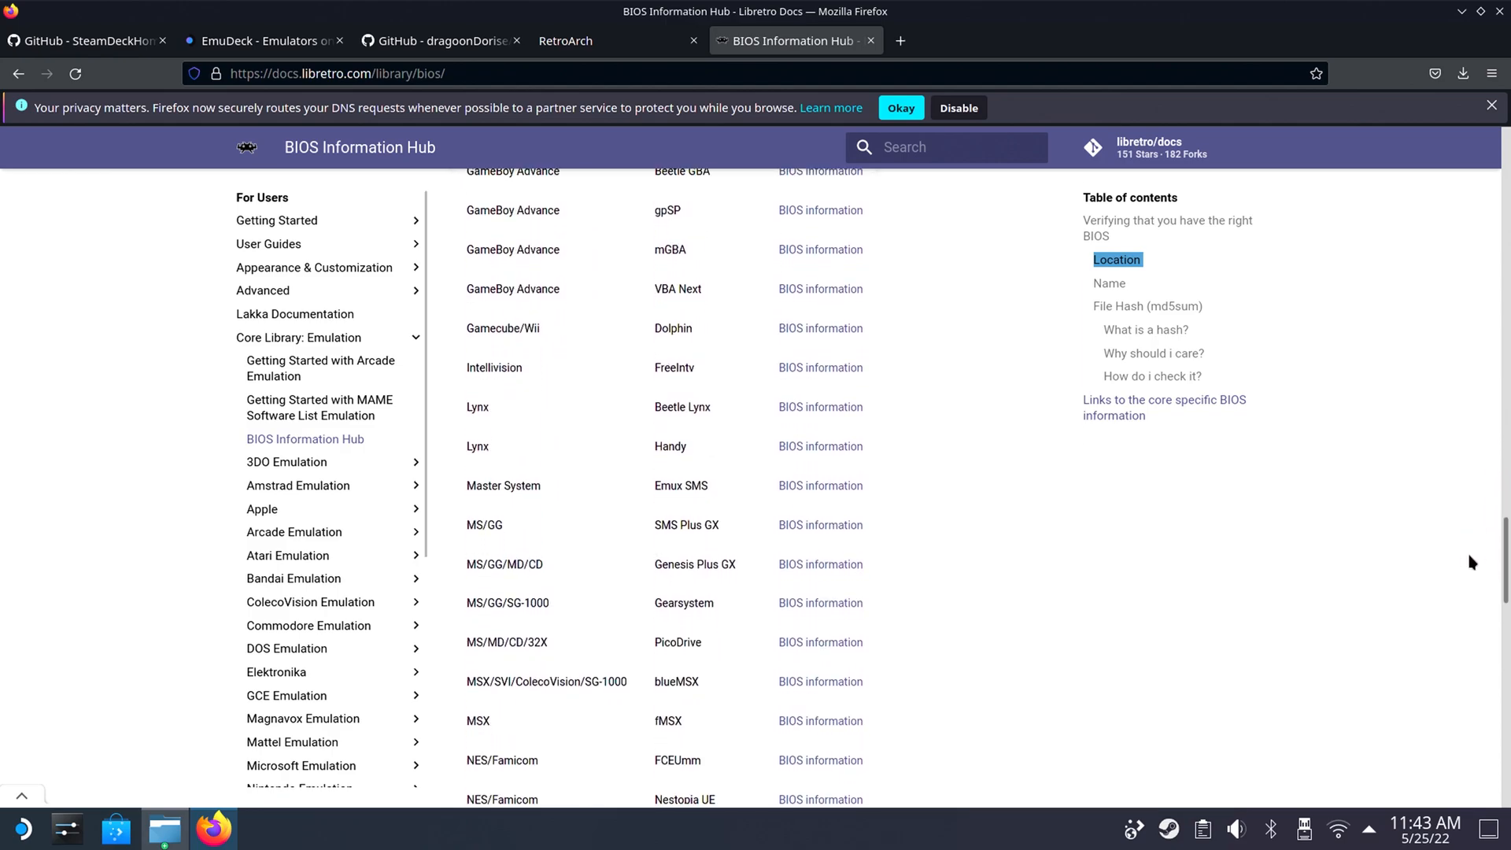
click(1483, 565)
drag(1507, 589, 1505, 461)
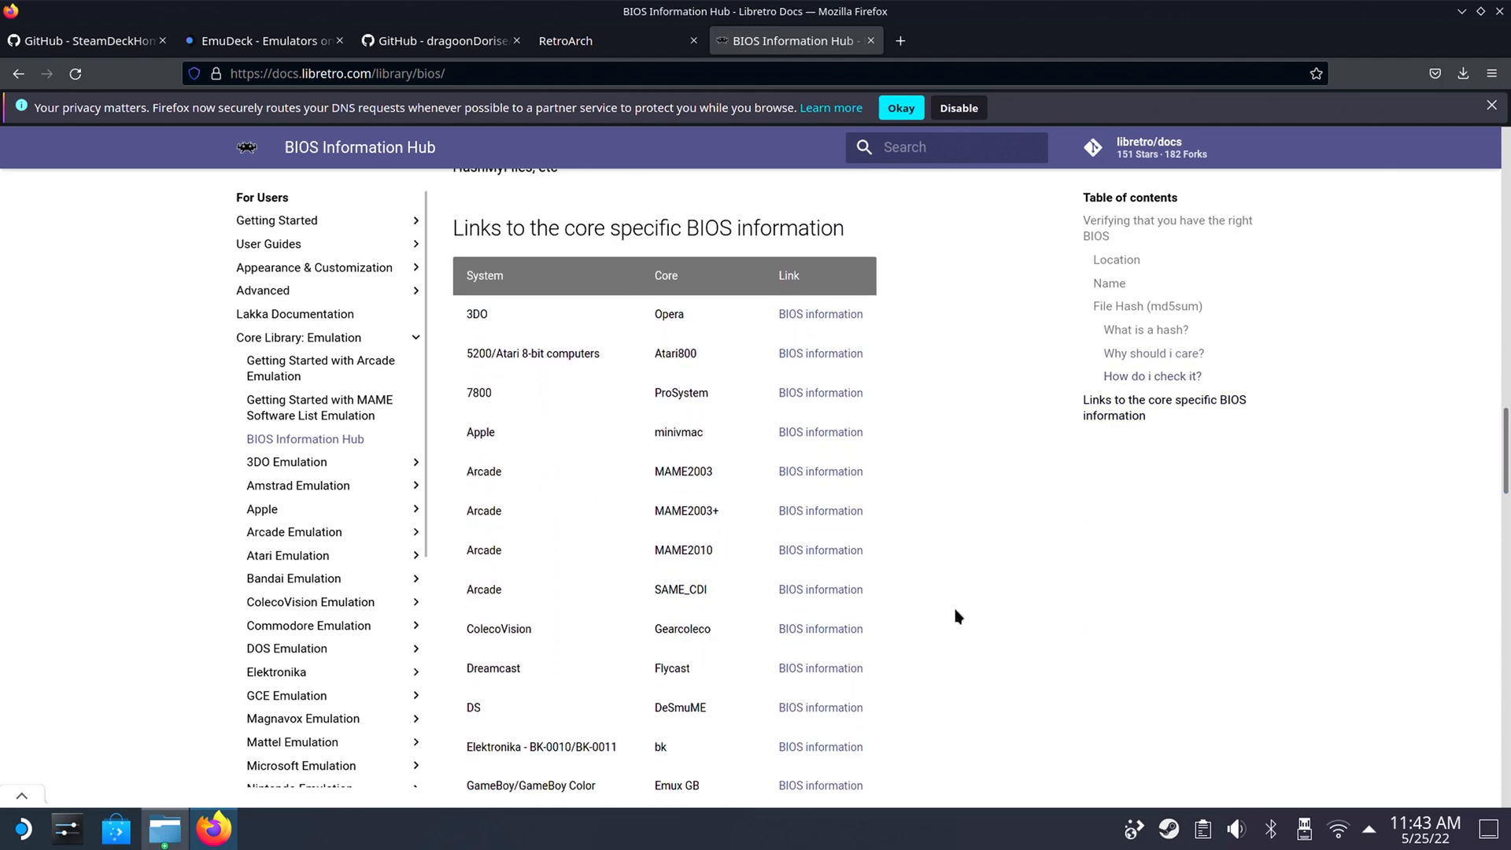
Examine the BIOS file table for the 3DO Opera core and open the BIOS information for the Dreamcast Flycast core.
click(836, 315)
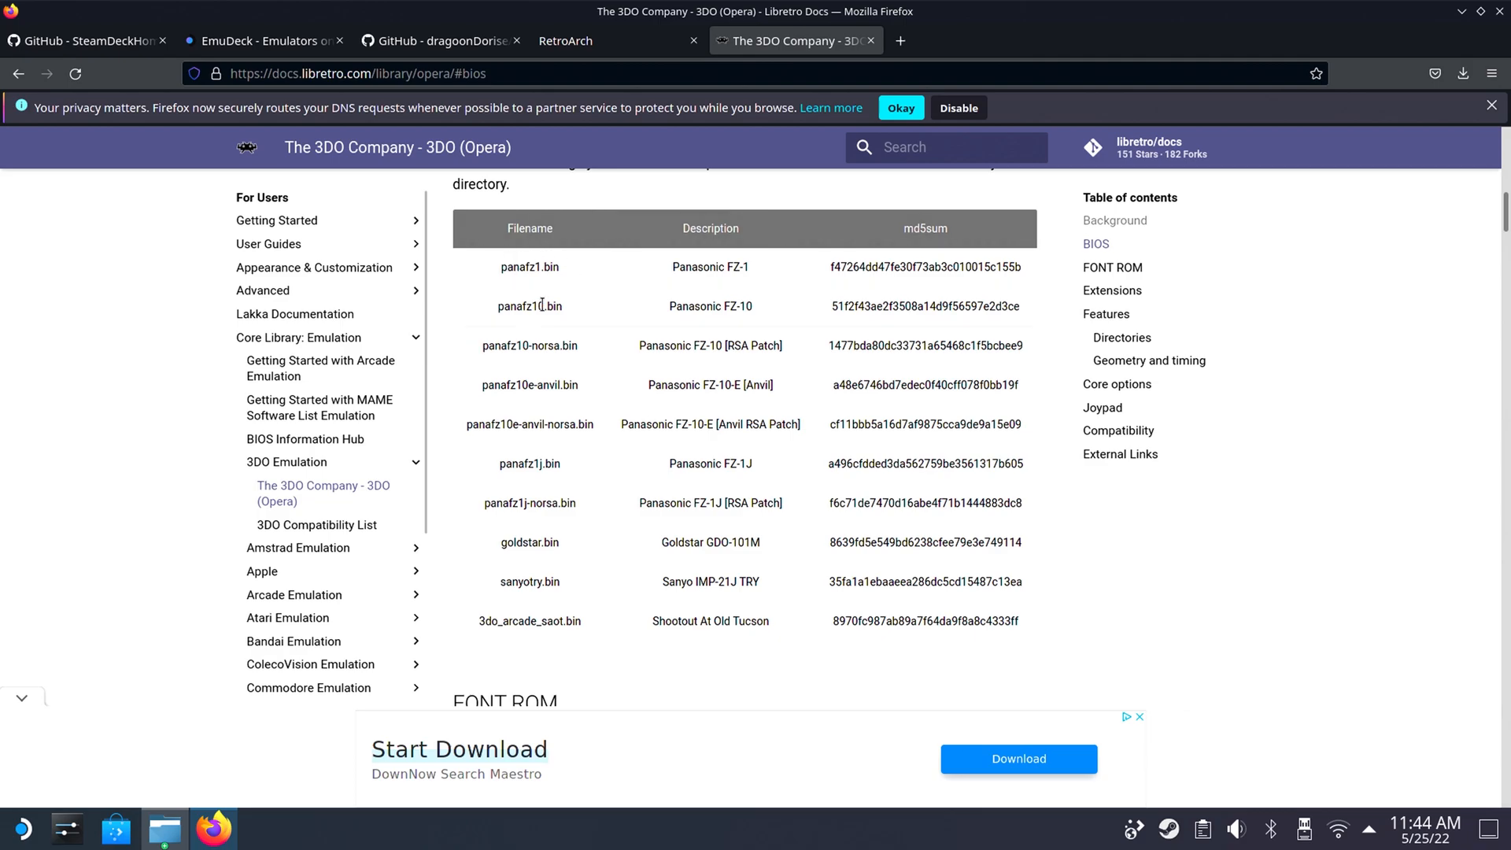
scroll(551, 322, down, 5)
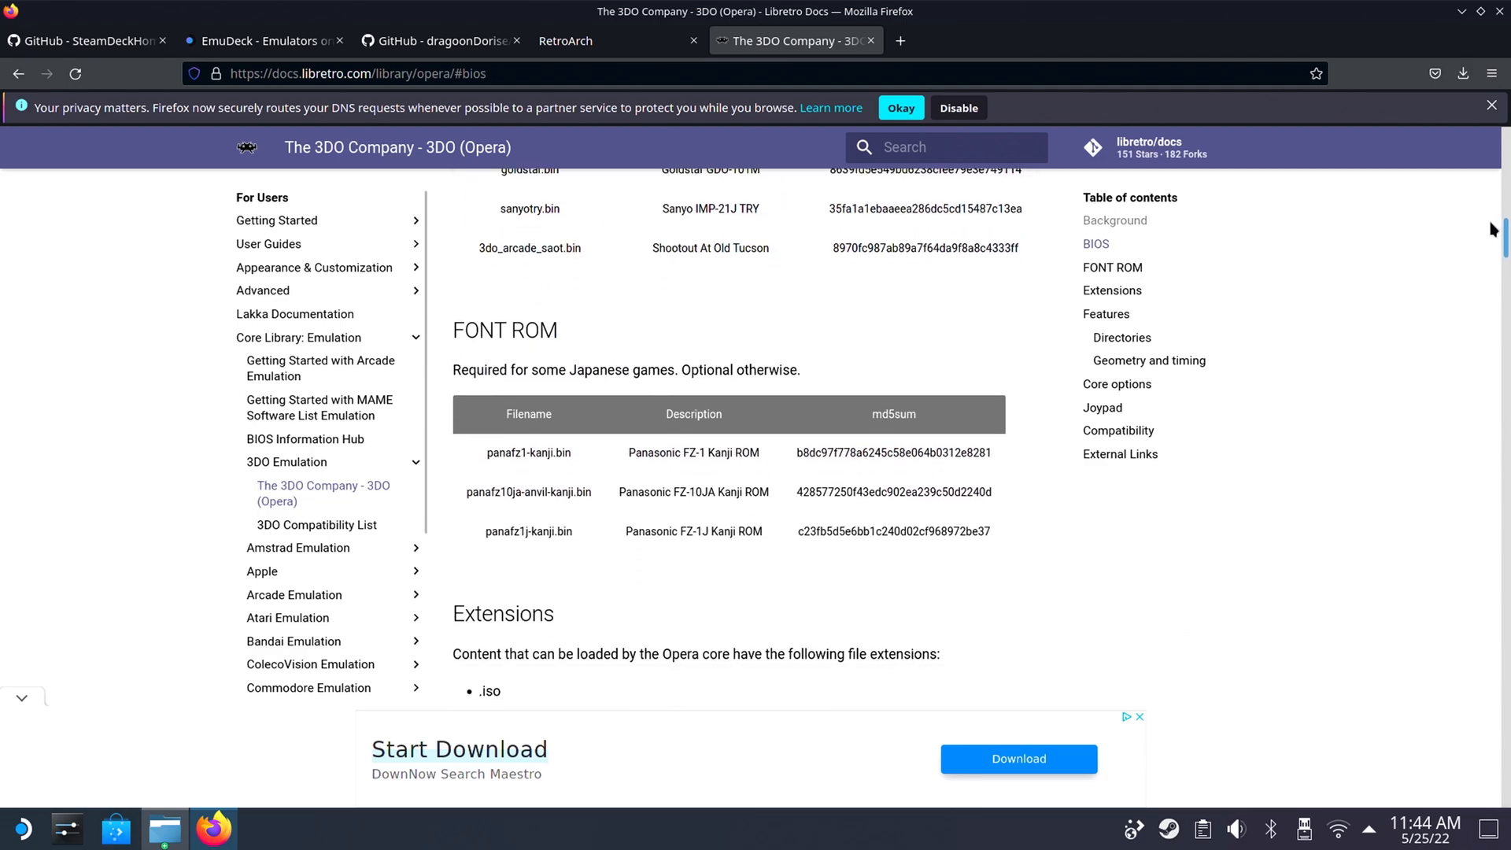
scroll(476, 323, up, 5)
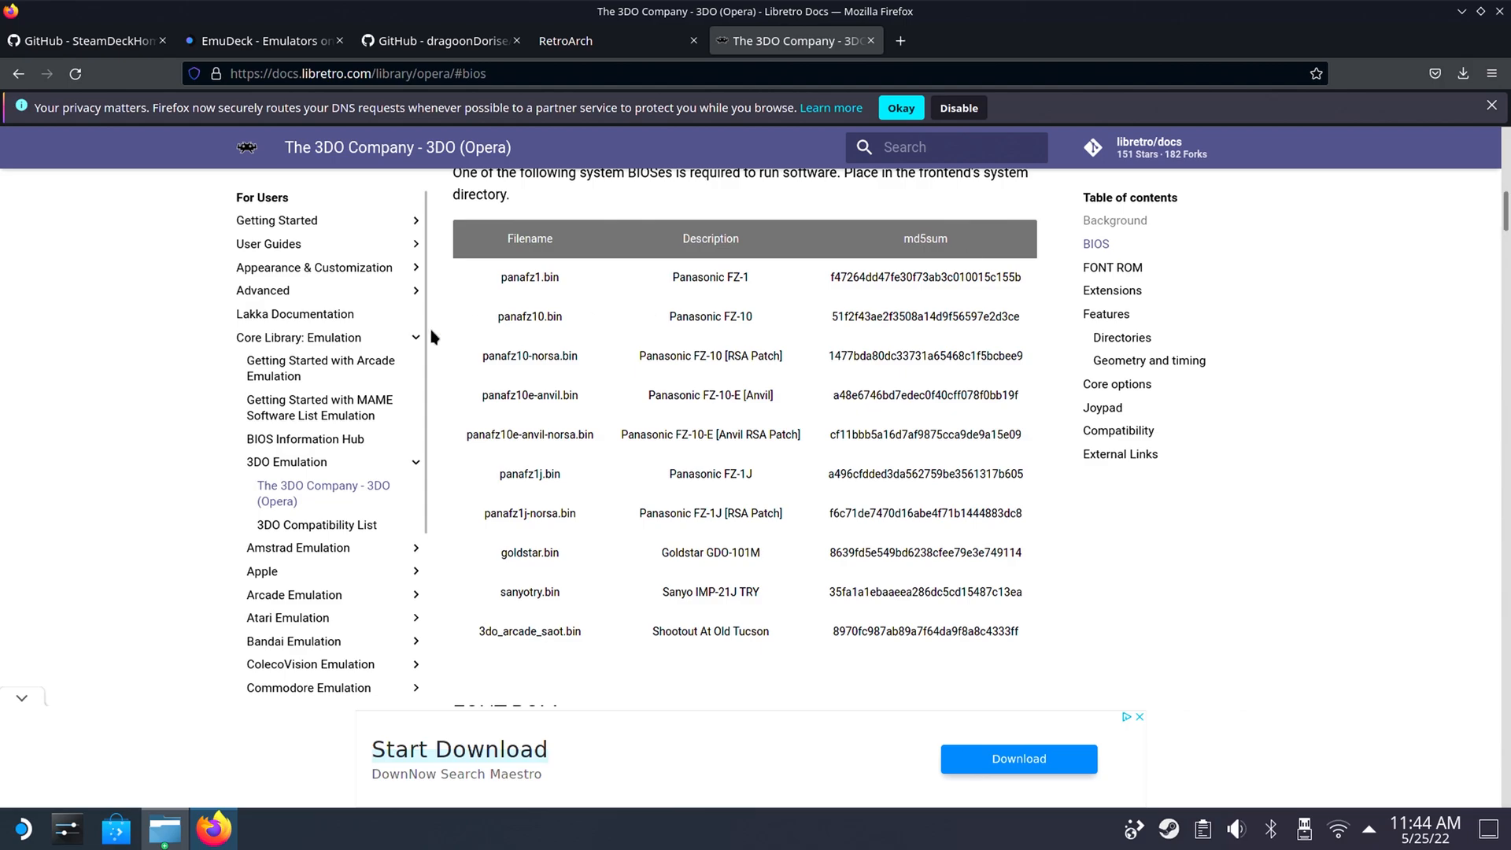
click(18, 73)
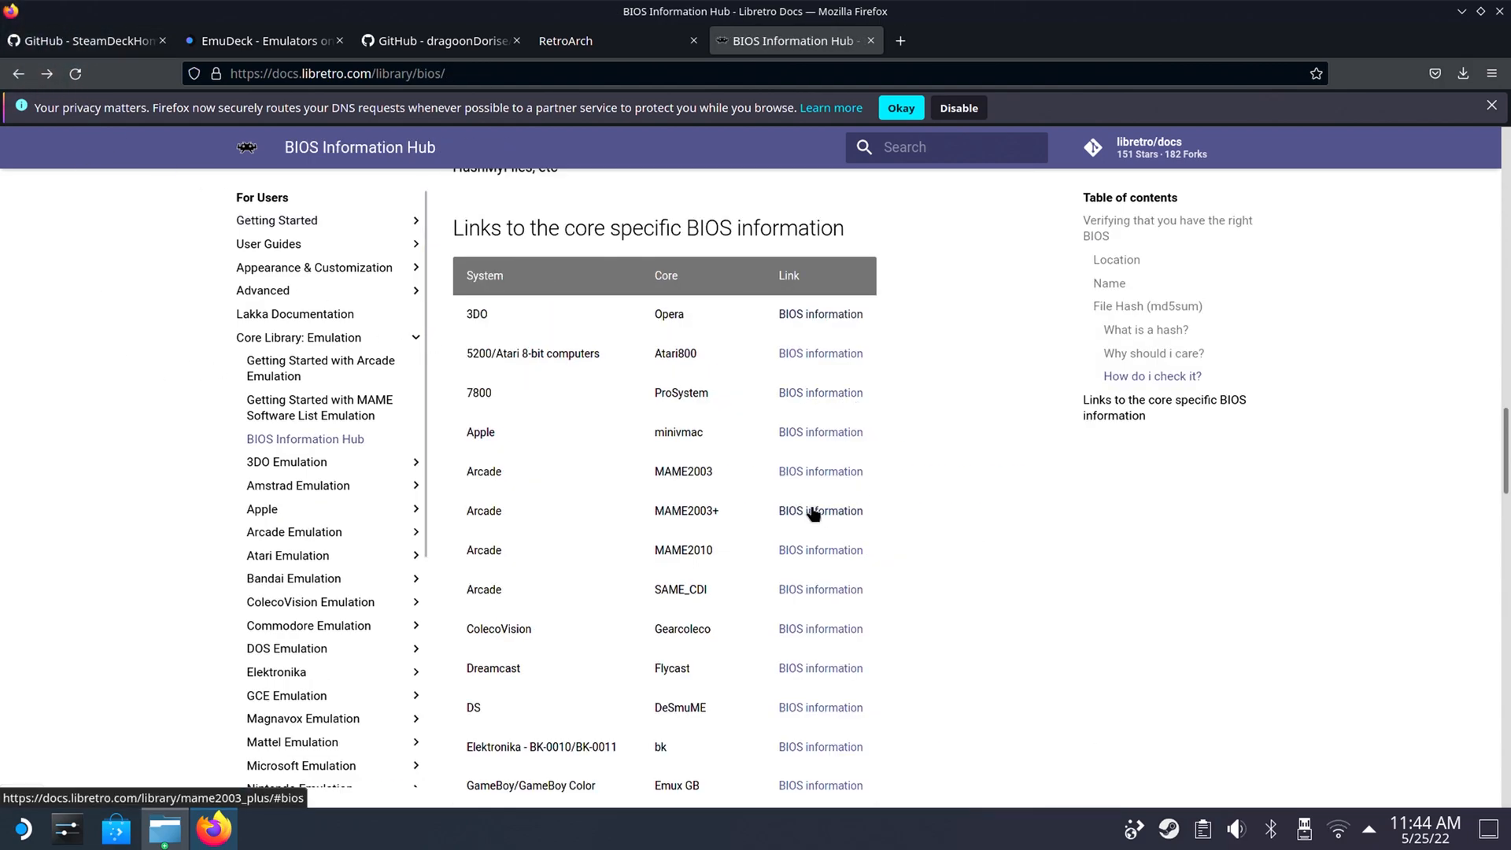
click(810, 671)
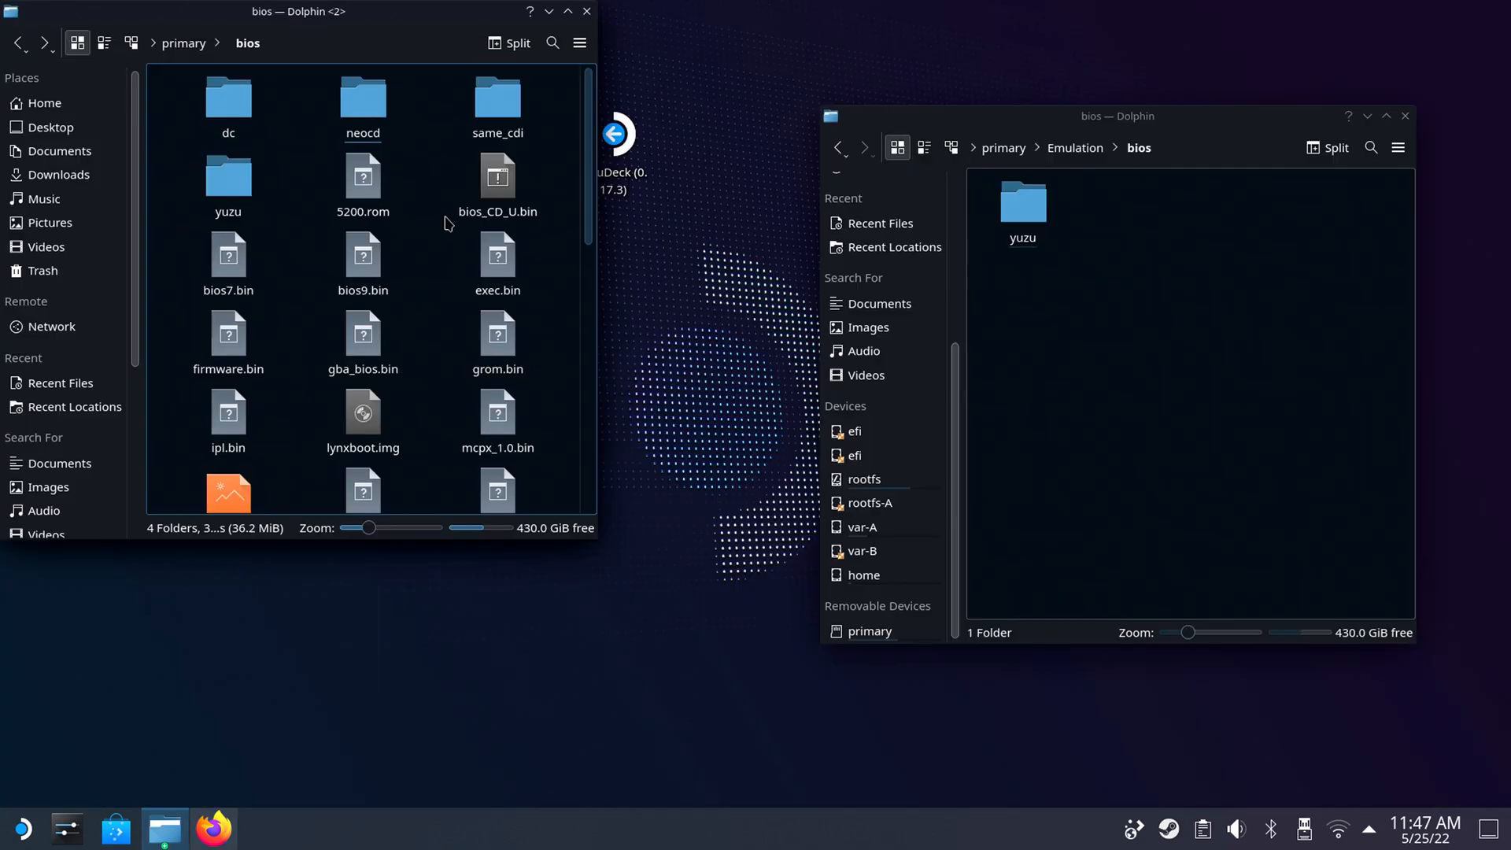
Examine the contents of the dc, neocd and same_cdi subfolders and the individual BIOS files in primary/bios.
click(239, 99)
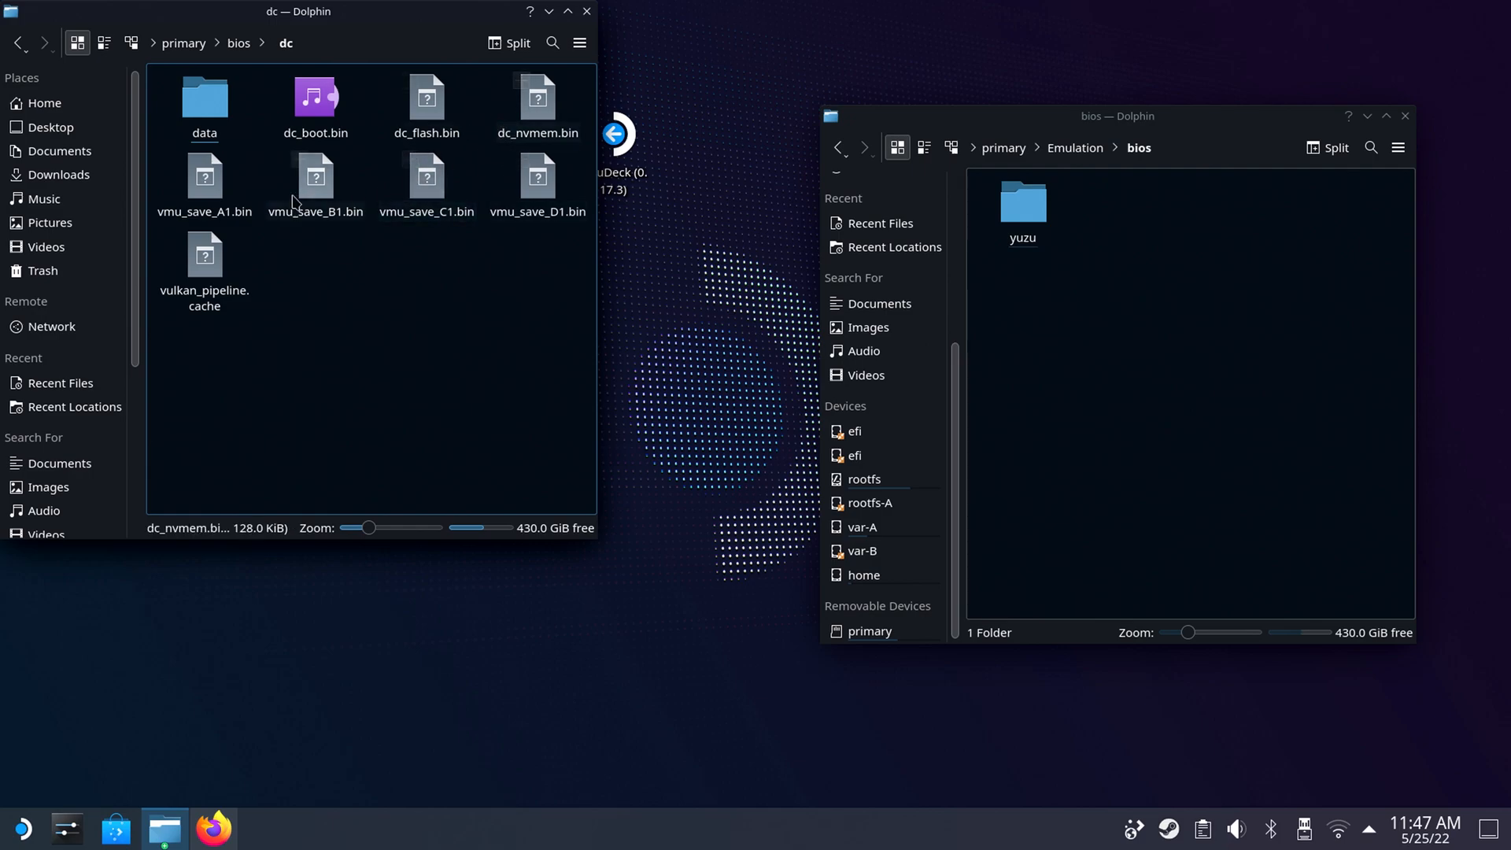
click(17, 42)
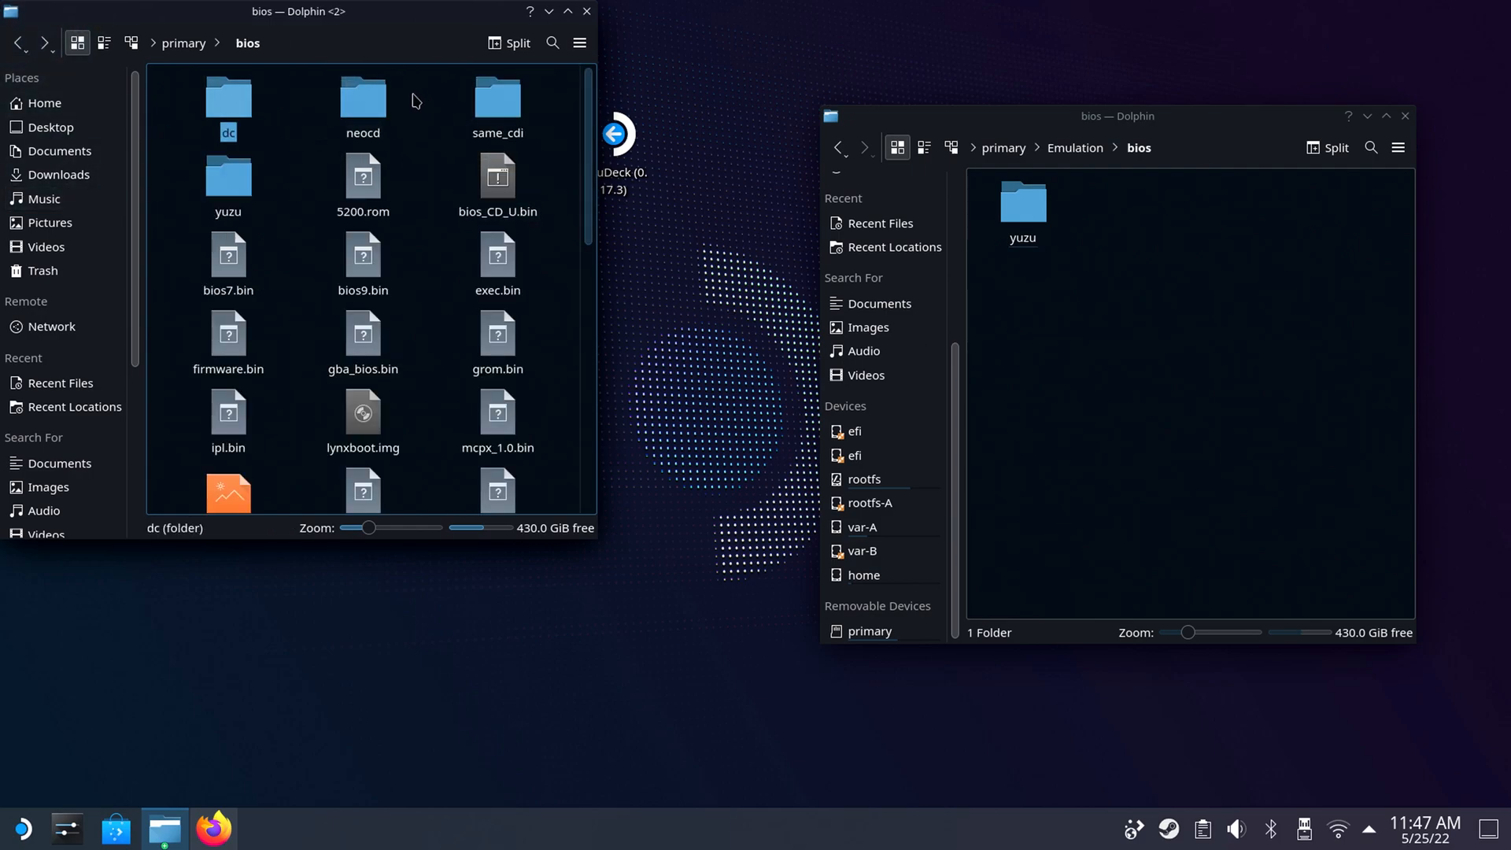
click(370, 98)
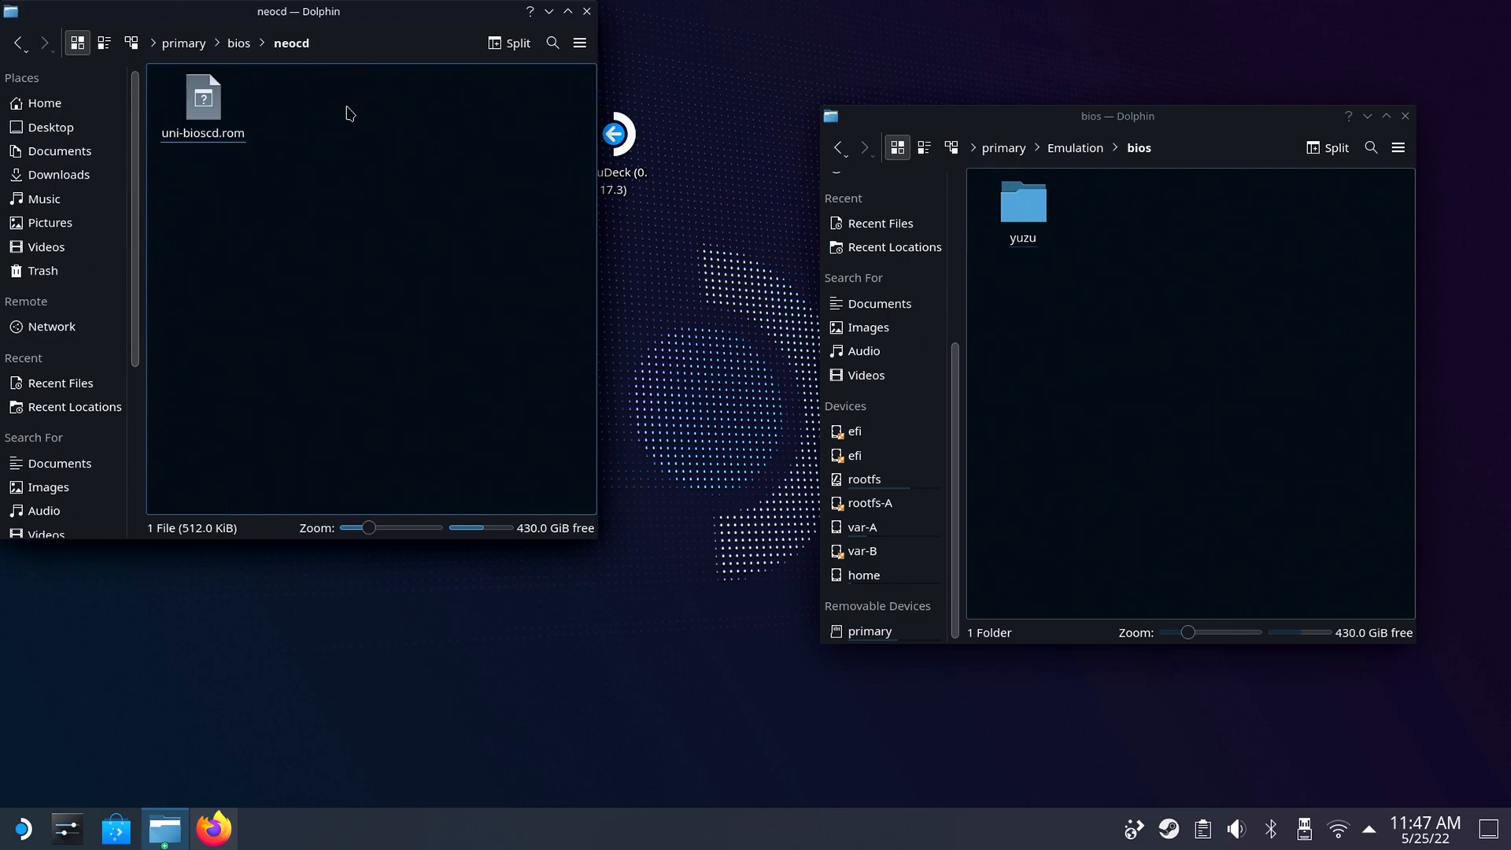
click(17, 42)
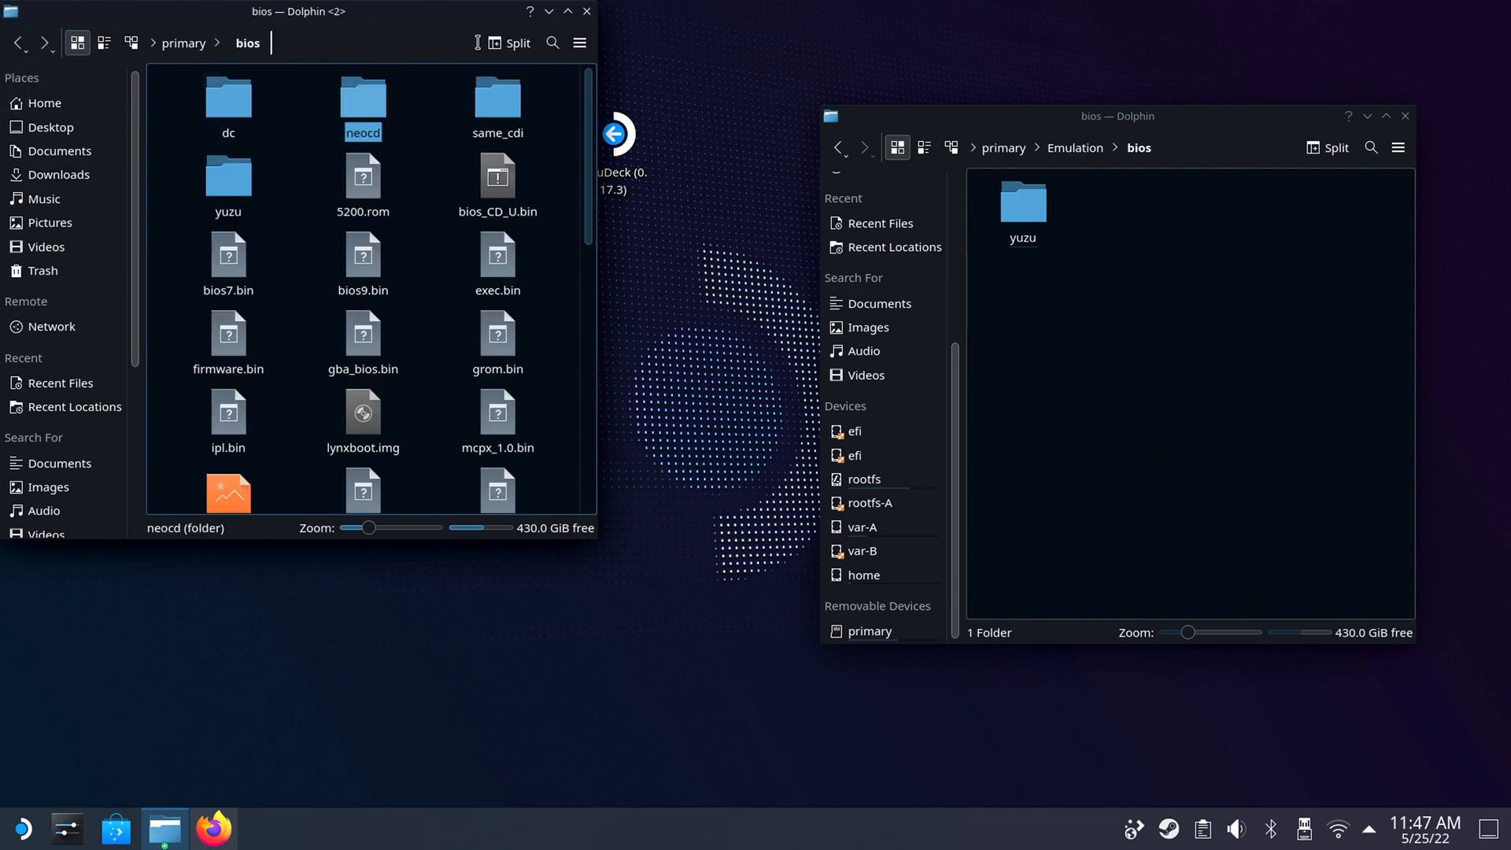
click(508, 99)
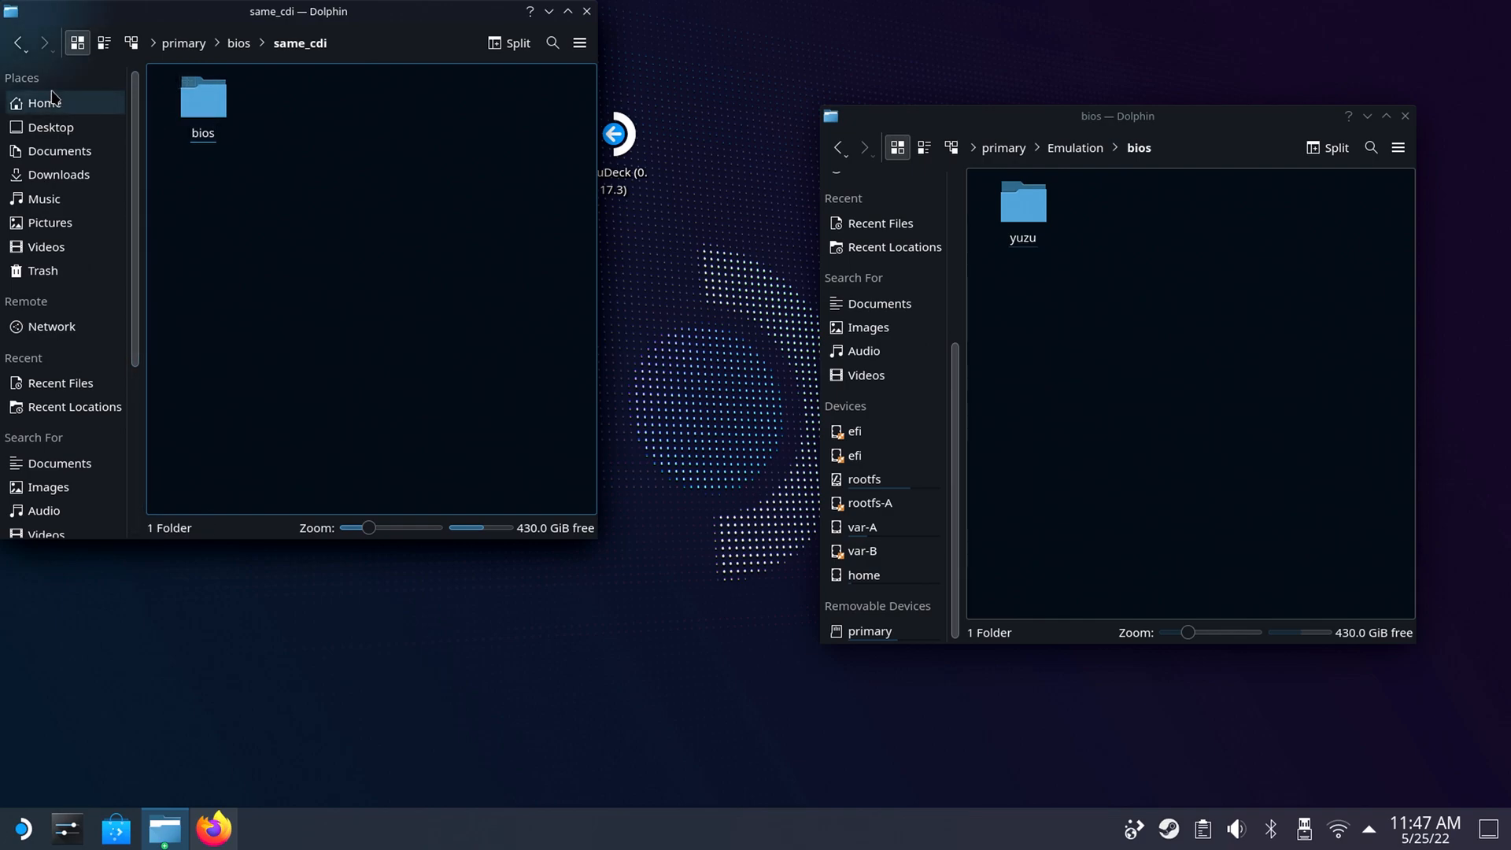
click(17, 43)
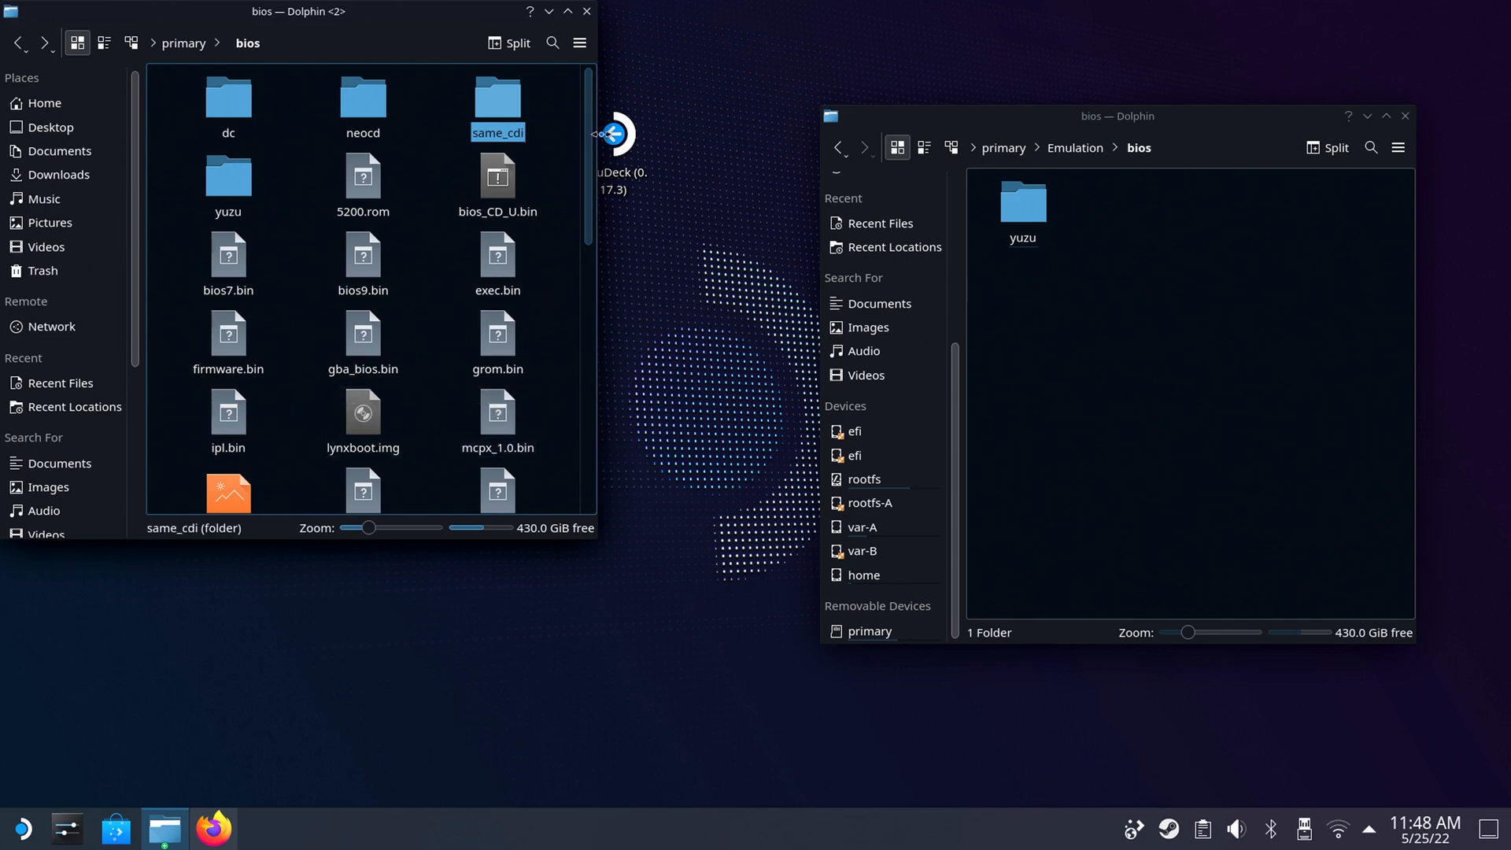
drag(592, 145, 598, 221)
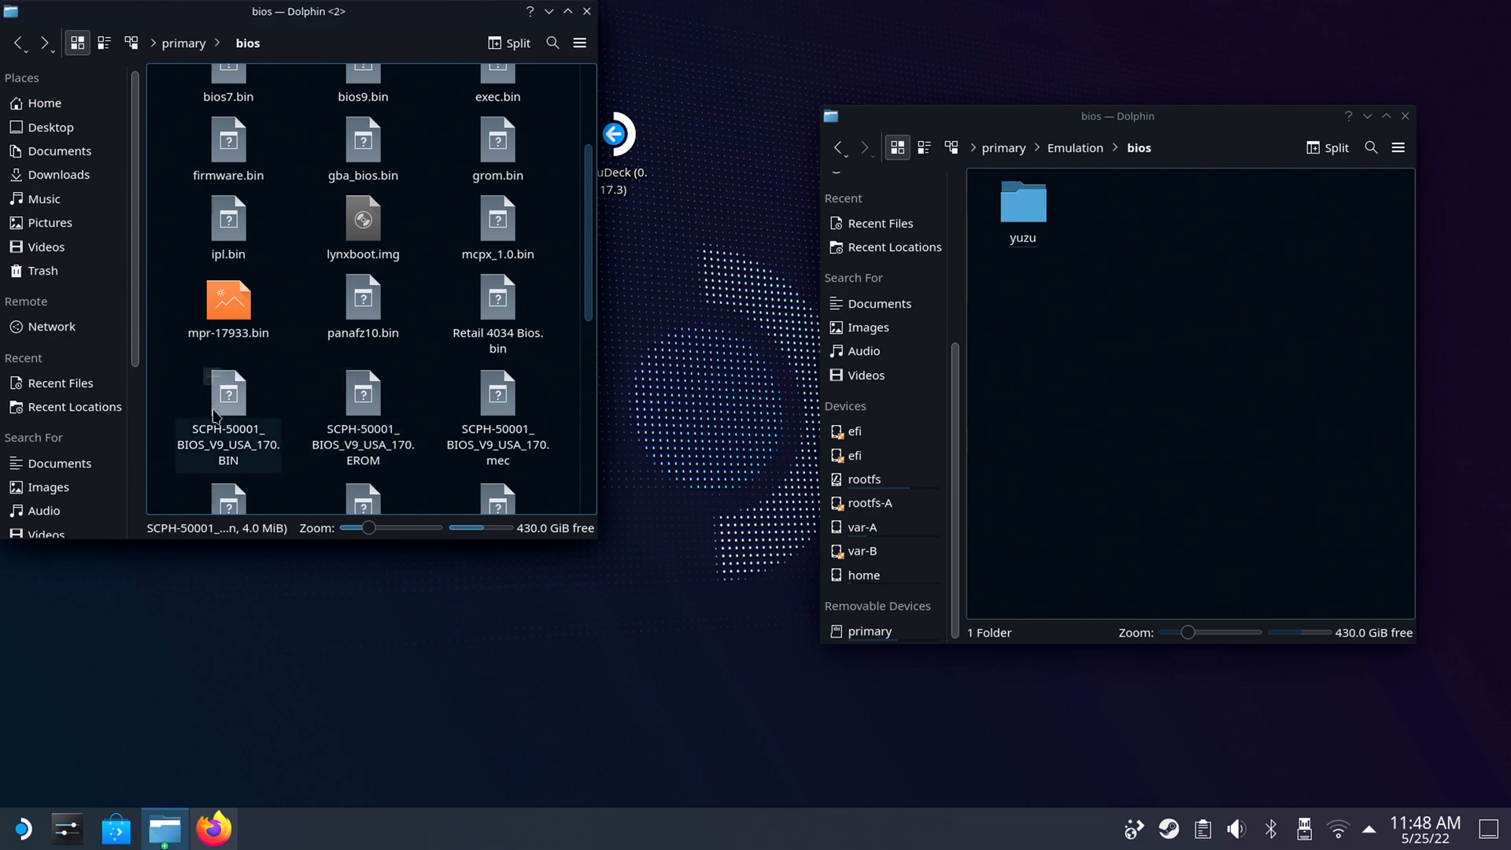
drag(590, 315, 587, 512)
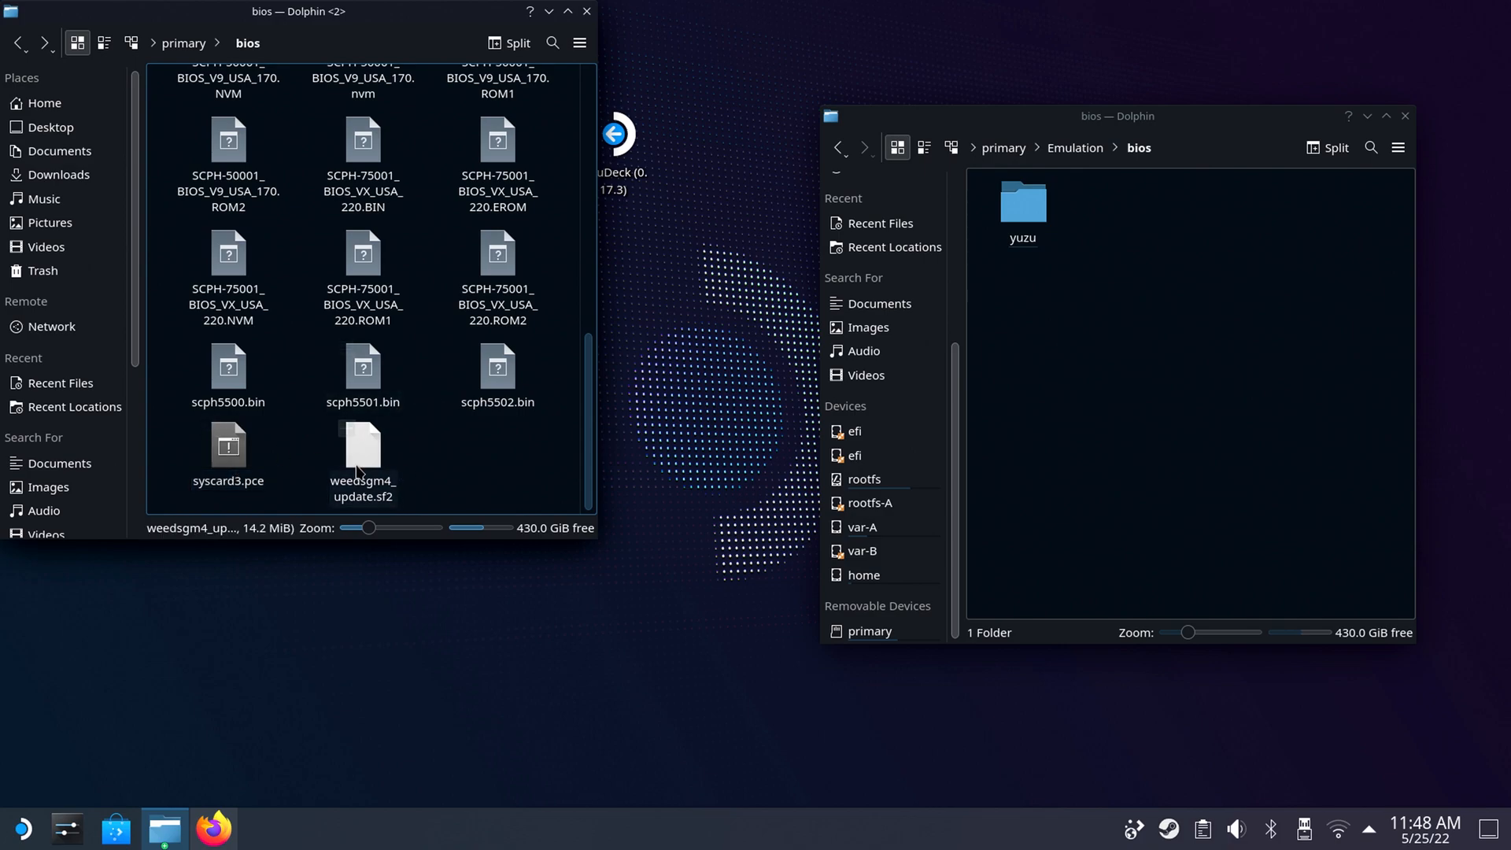
drag(589, 435, 582, 154)
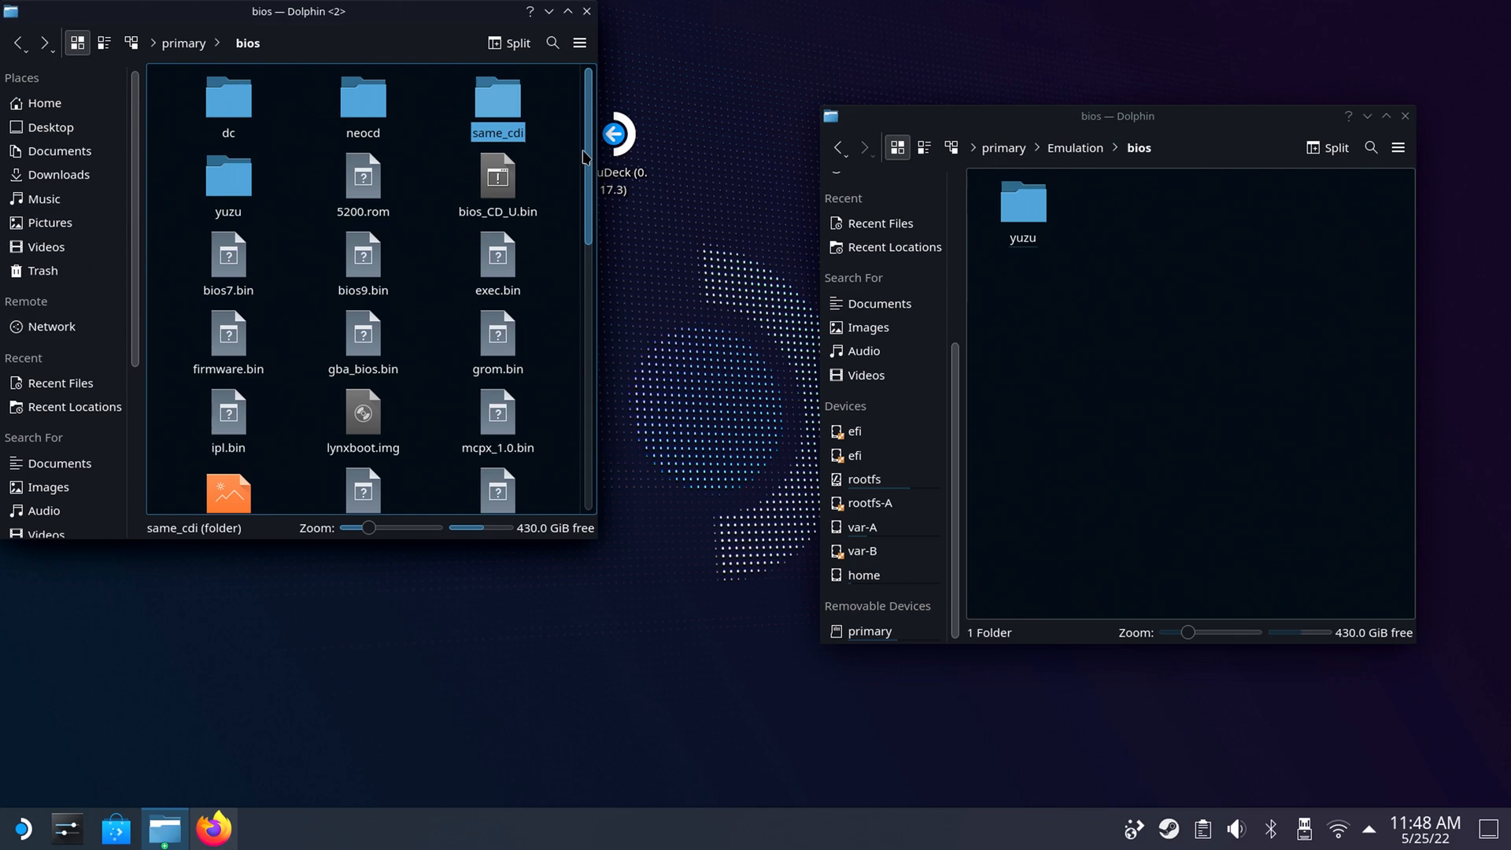
Move the dc, neocd and same_cdi folders from primary/bios into Emulation/bios.
drag(579, 90, 345, 100)
drag(195, 106, 539, 133)
right_click(523, 127)
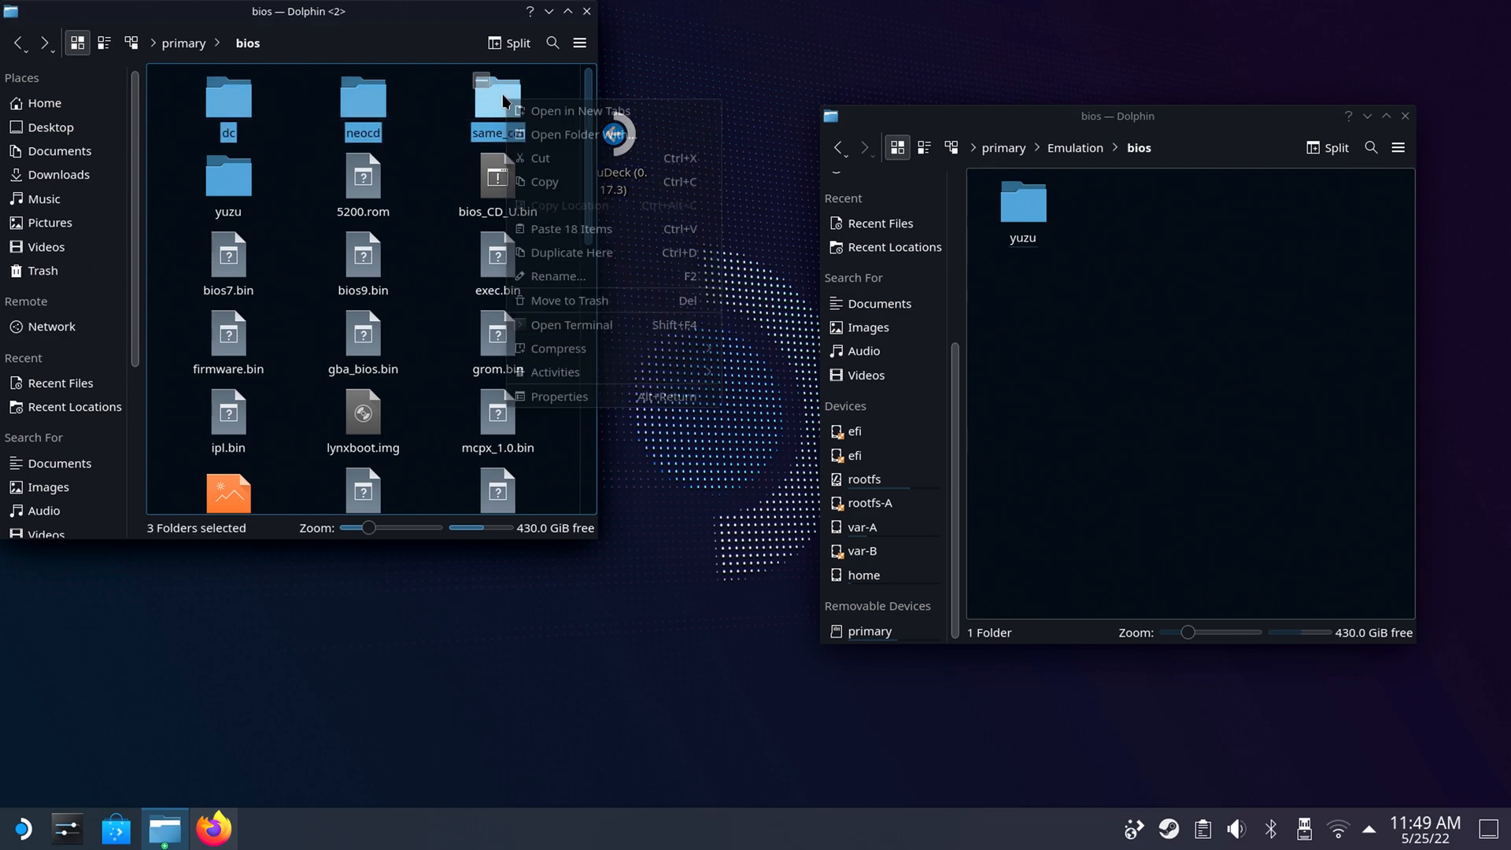
click(535, 158)
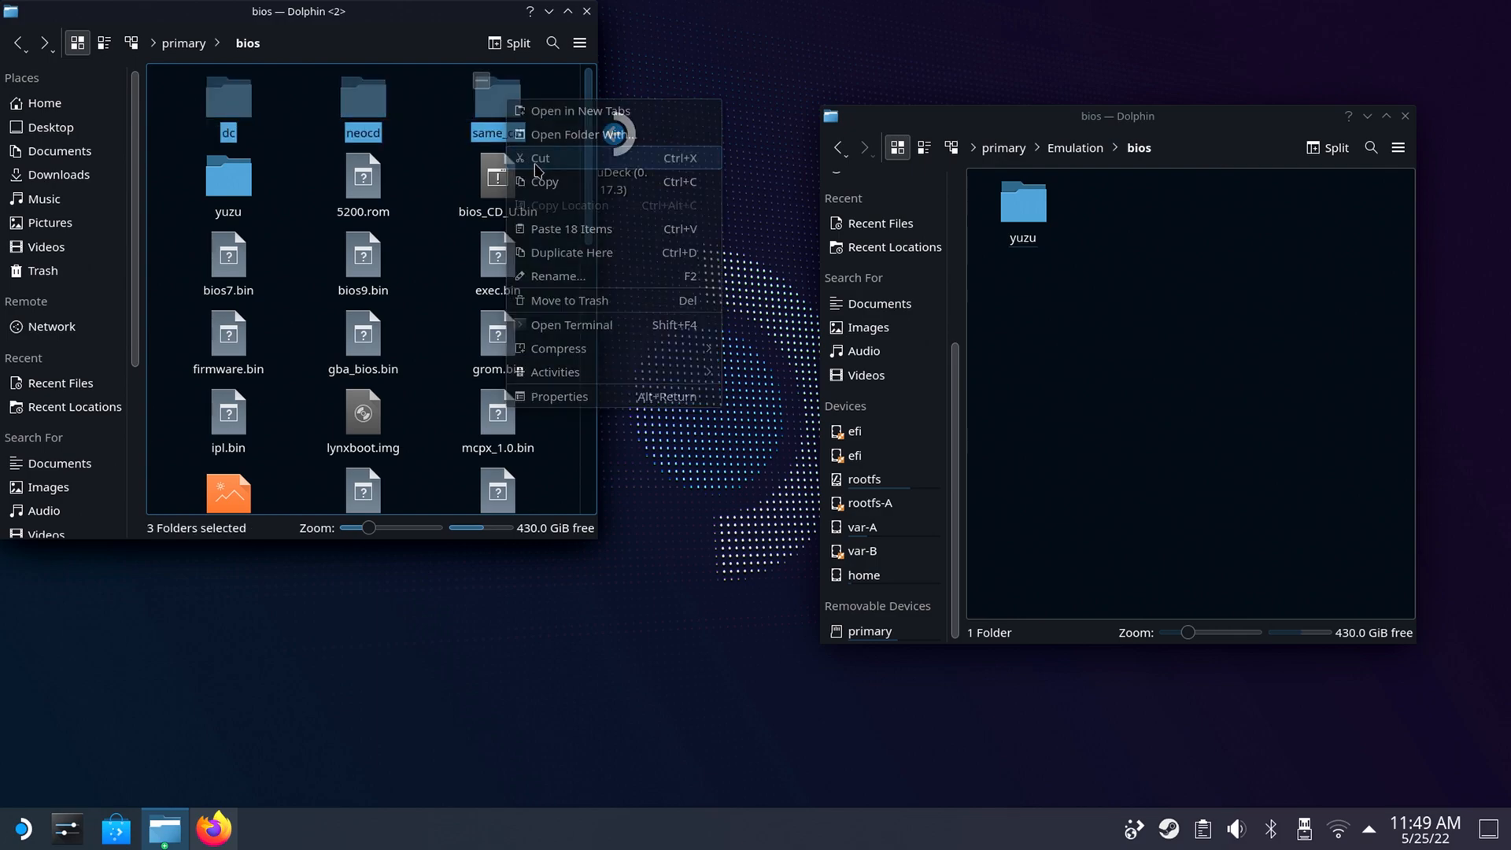
right_click(1075, 336)
click(1113, 393)
Move 5200.rom, bios_CD_U.bin, bios9.bin, exec.bin, gba_bios.bin and grom.bin from primary/bios into Emulation/bios.
drag(308, 99, 505, 266)
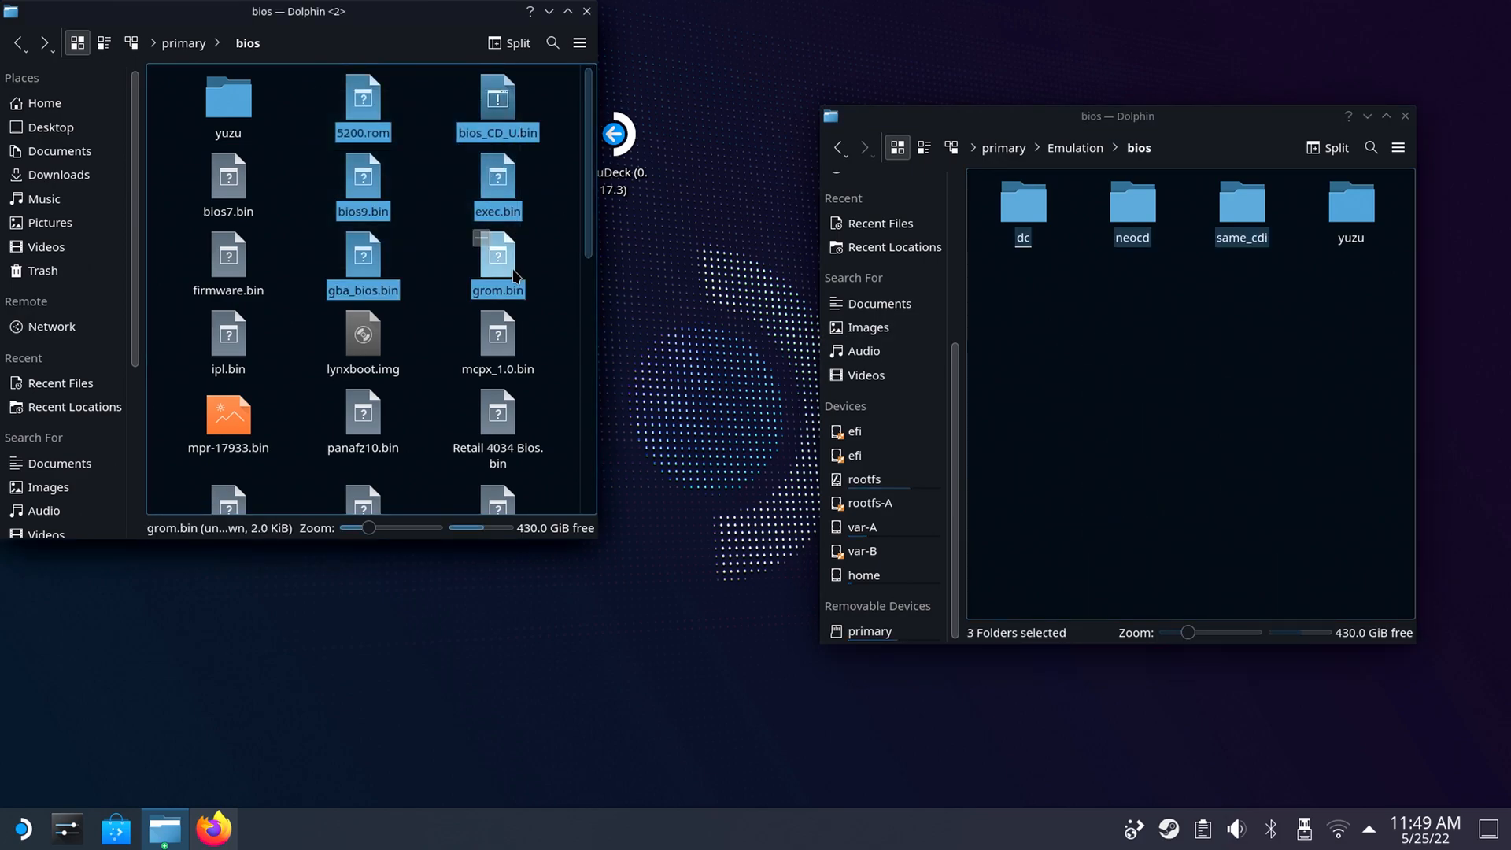
right_click(505, 266)
click(528, 301)
right_click(1076, 355)
click(1112, 411)
Move bios7.bin and lynxboot.img from primary/bios into Emulation/bios.
drag(311, 98, 364, 184)
right_click(364, 184)
click(397, 219)
right_click(1078, 480)
click(1114, 538)
Move firmware.bin and mpr-17933.bin from primary/bios into Emulation/bios.
drag(311, 99, 344, 211)
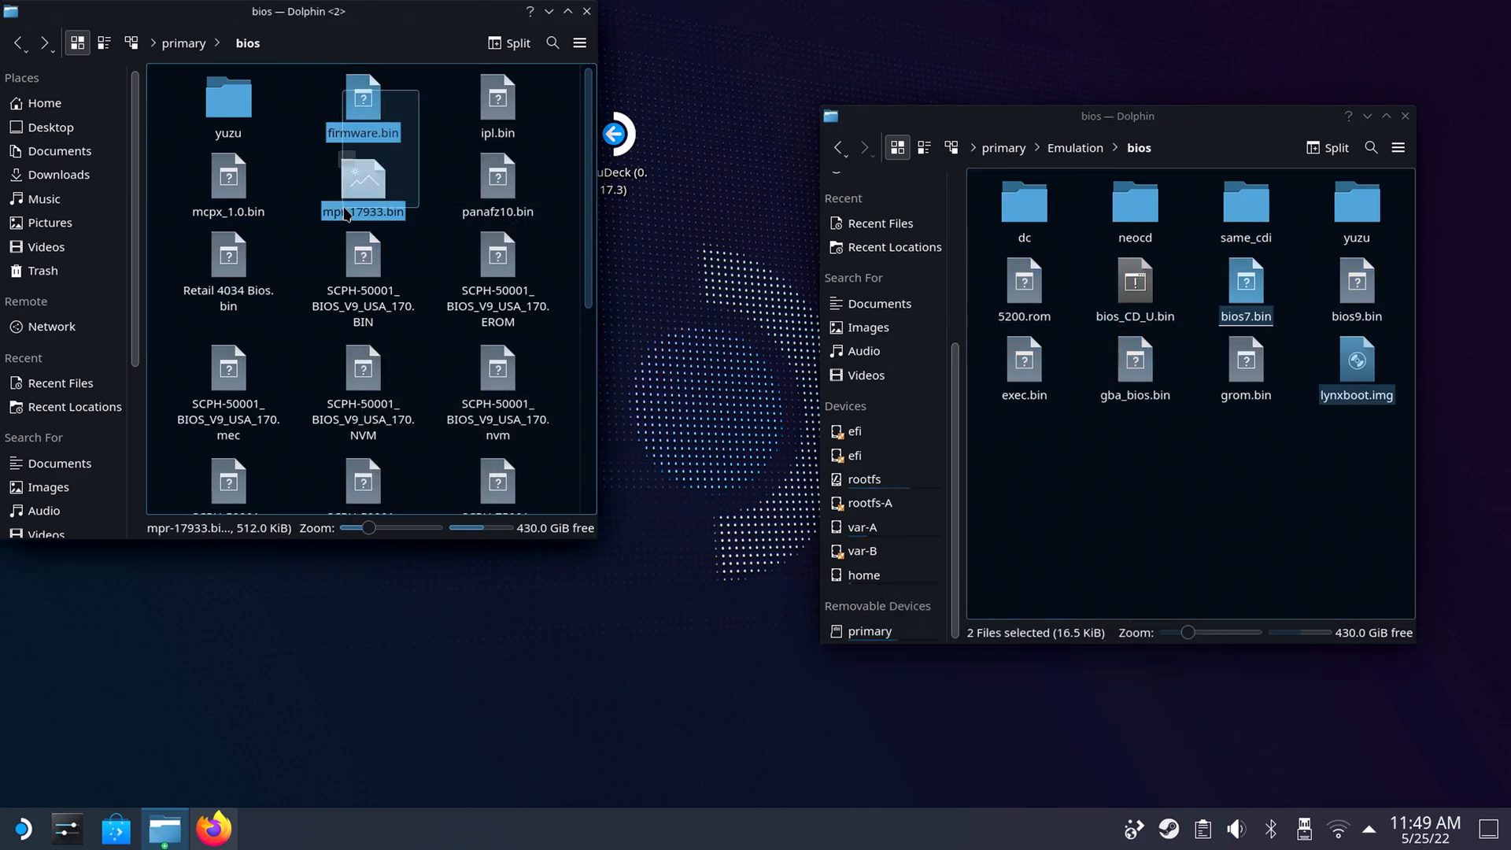
right_click(344, 211)
click(378, 246)
click(1113, 535)
Move panafz10.bin from primary/bios into Emulation/bios.
right_click(234, 192)
click(299, 227)
right_click(1078, 512)
click(1114, 571)
Move scph5500.bin, scph5501.bin, scph5502.bin, syscard3.pce and weedsgm4_update.sf2 from primary/bios into Emulation/bios.
drag(588, 254, 588, 431)
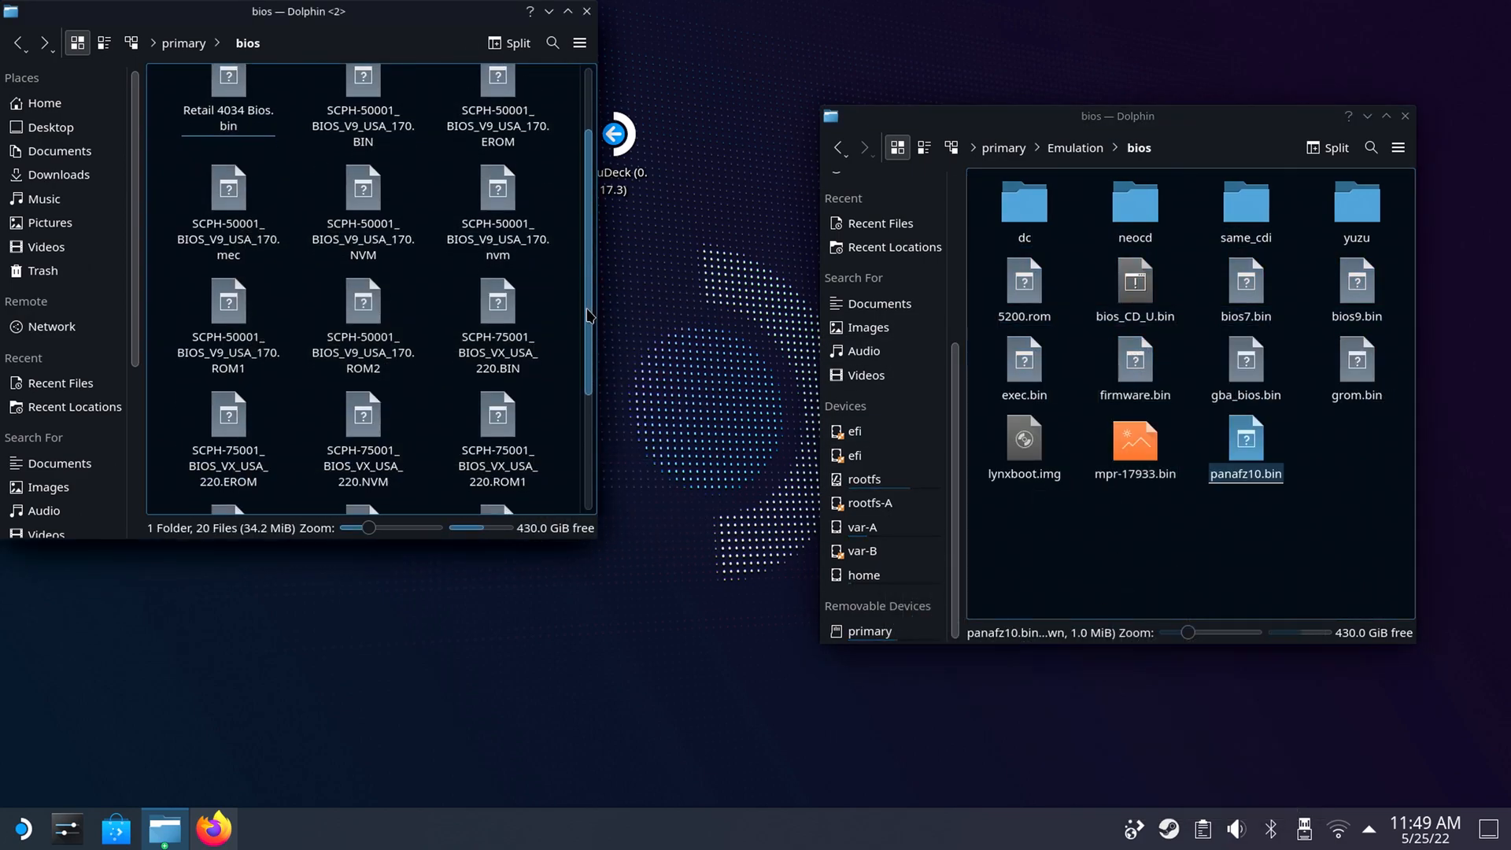
drag(550, 332, 350, 442)
right_click(366, 466)
click(399, 502)
right_click(1043, 561)
click(1105, 619)
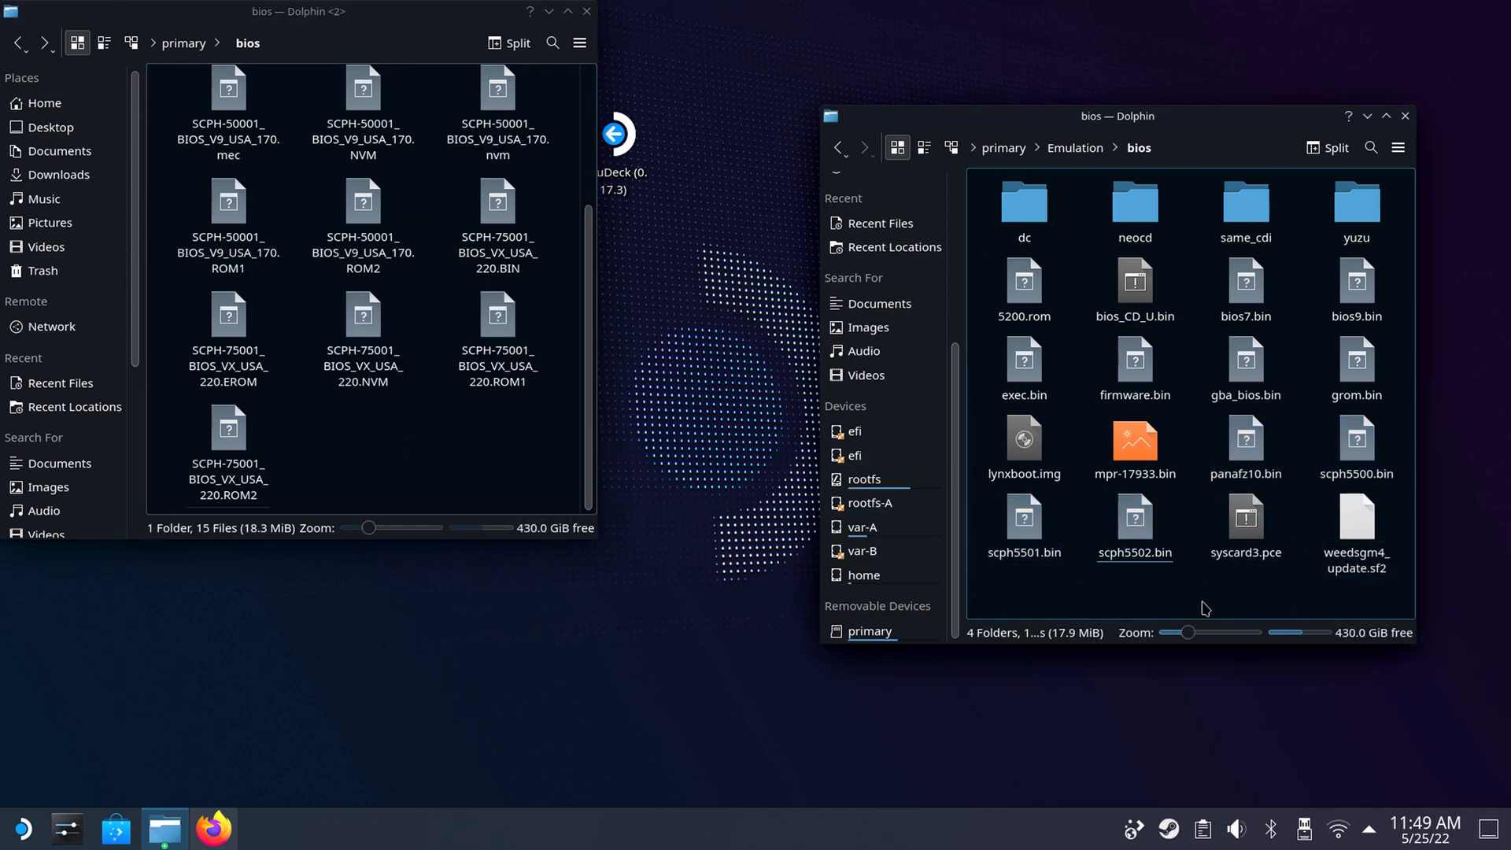
Move the twelve SCPH-50001 and SCPH-75001 BIOS files from primary/bios into Emulation/bios.
scroll(566, 315, up, 5)
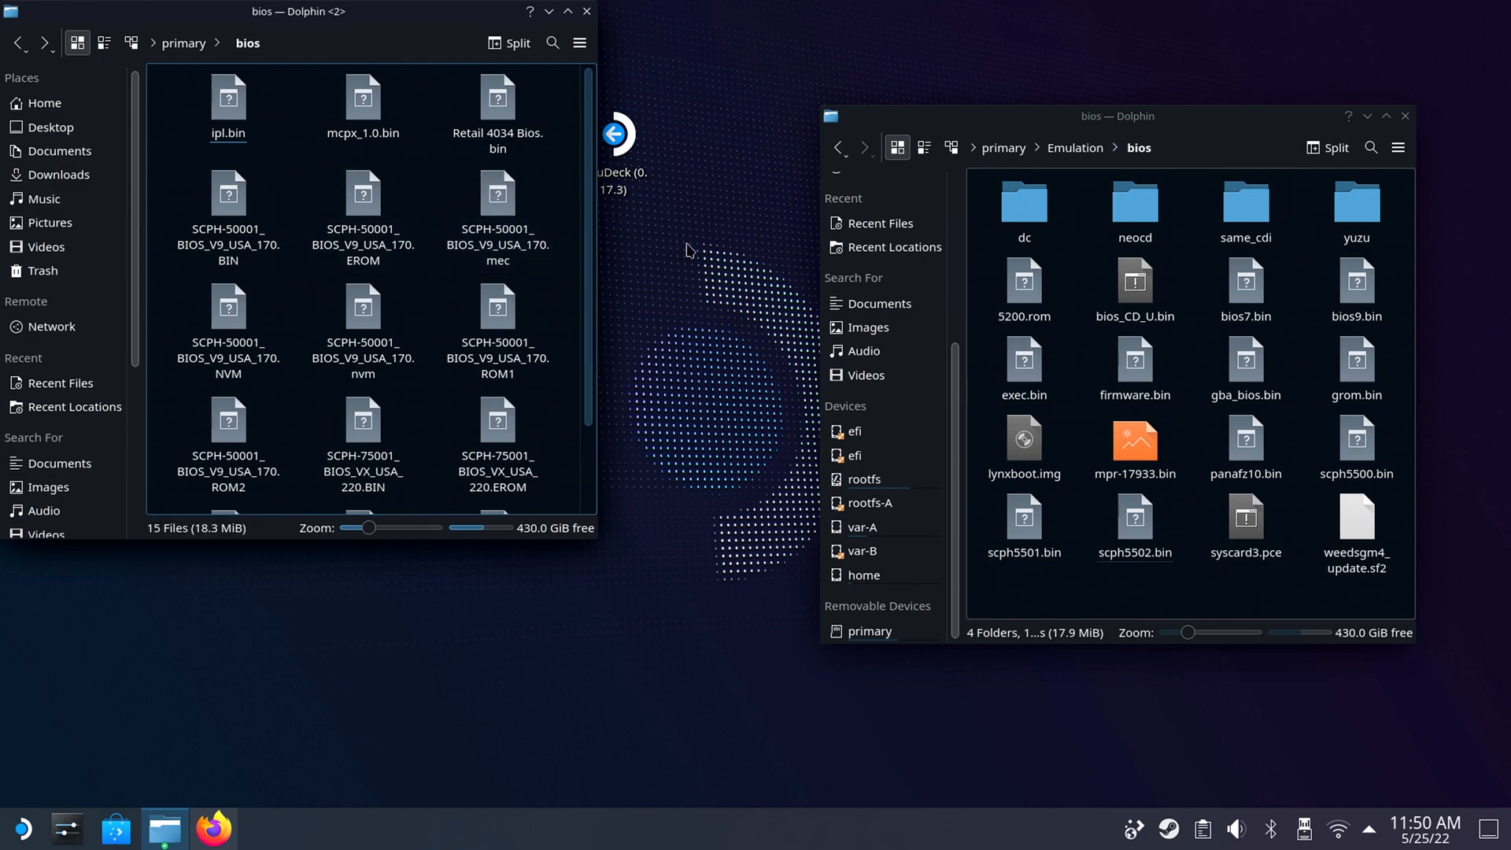
drag(596, 245, 586, 355)
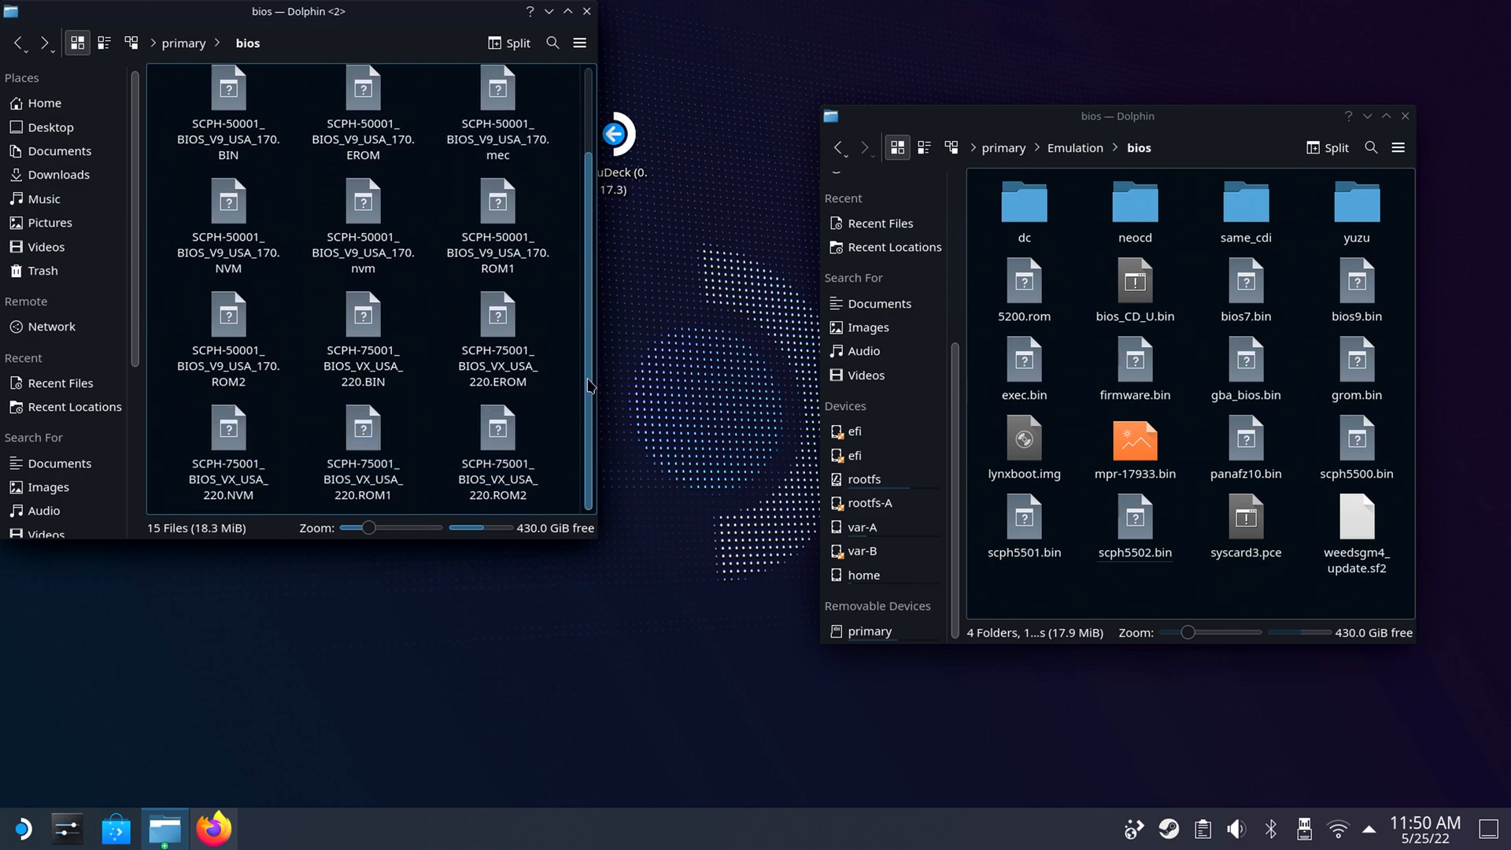
scroll(600, 340, up, 1)
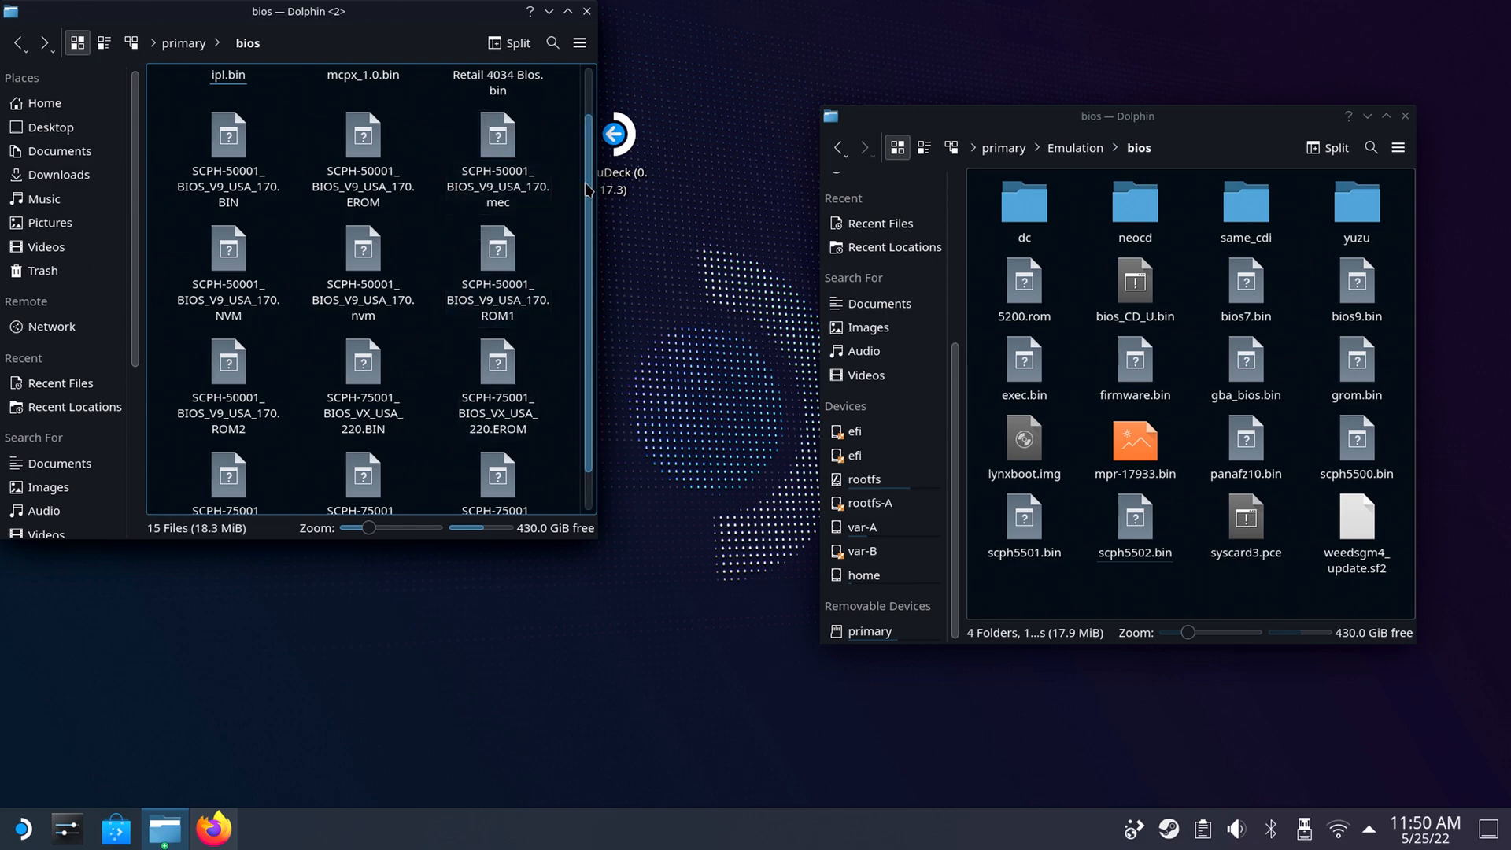
drag(588, 189, 602, 125)
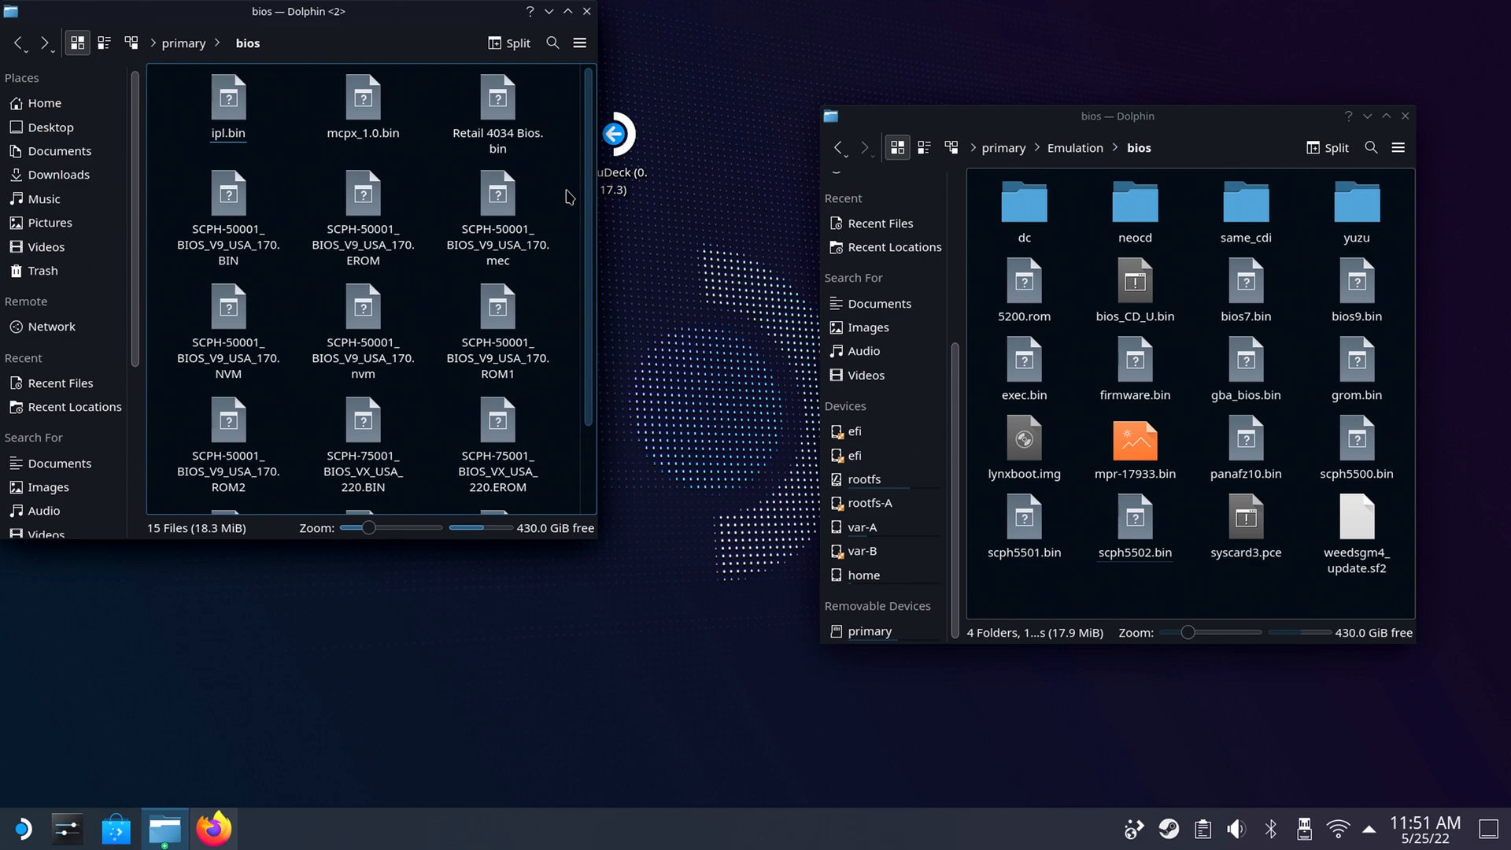
drag(551, 193, 229, 454)
right_click(228, 454)
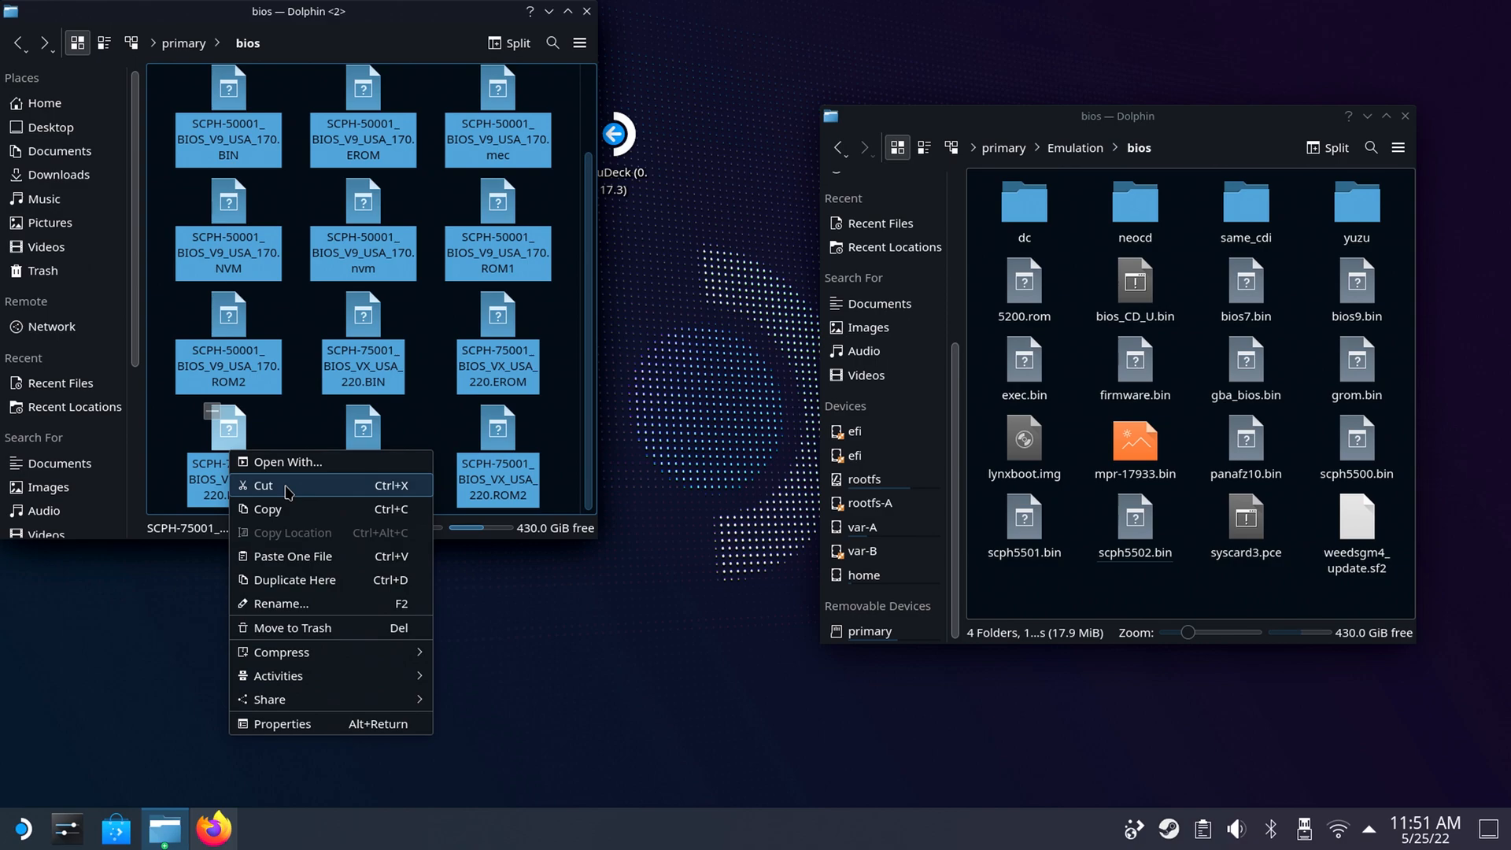
click(288, 489)
click(1150, 594)
right_click(1136, 592)
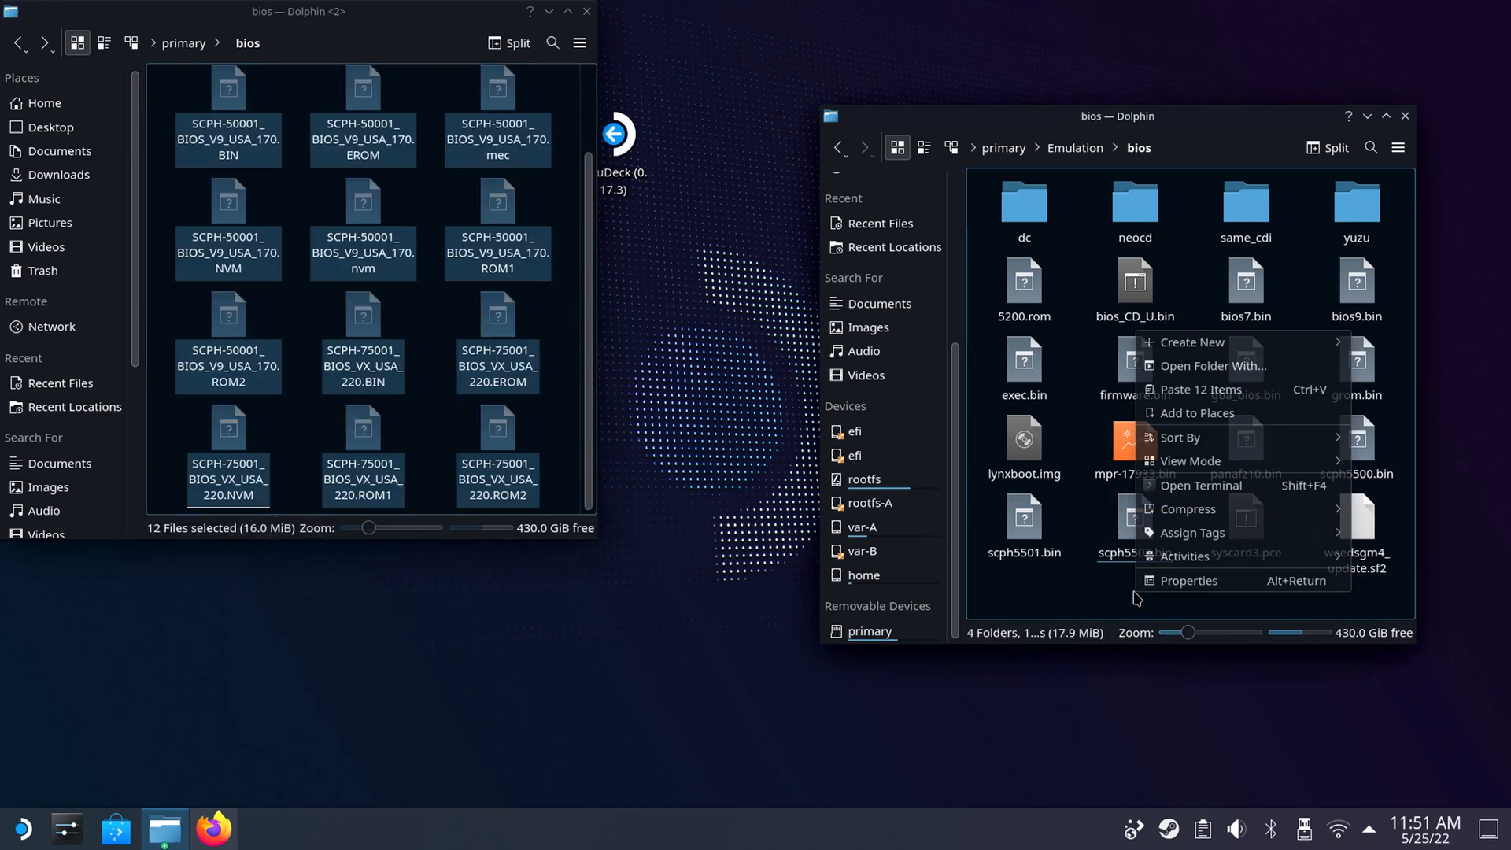
click(1204, 389)
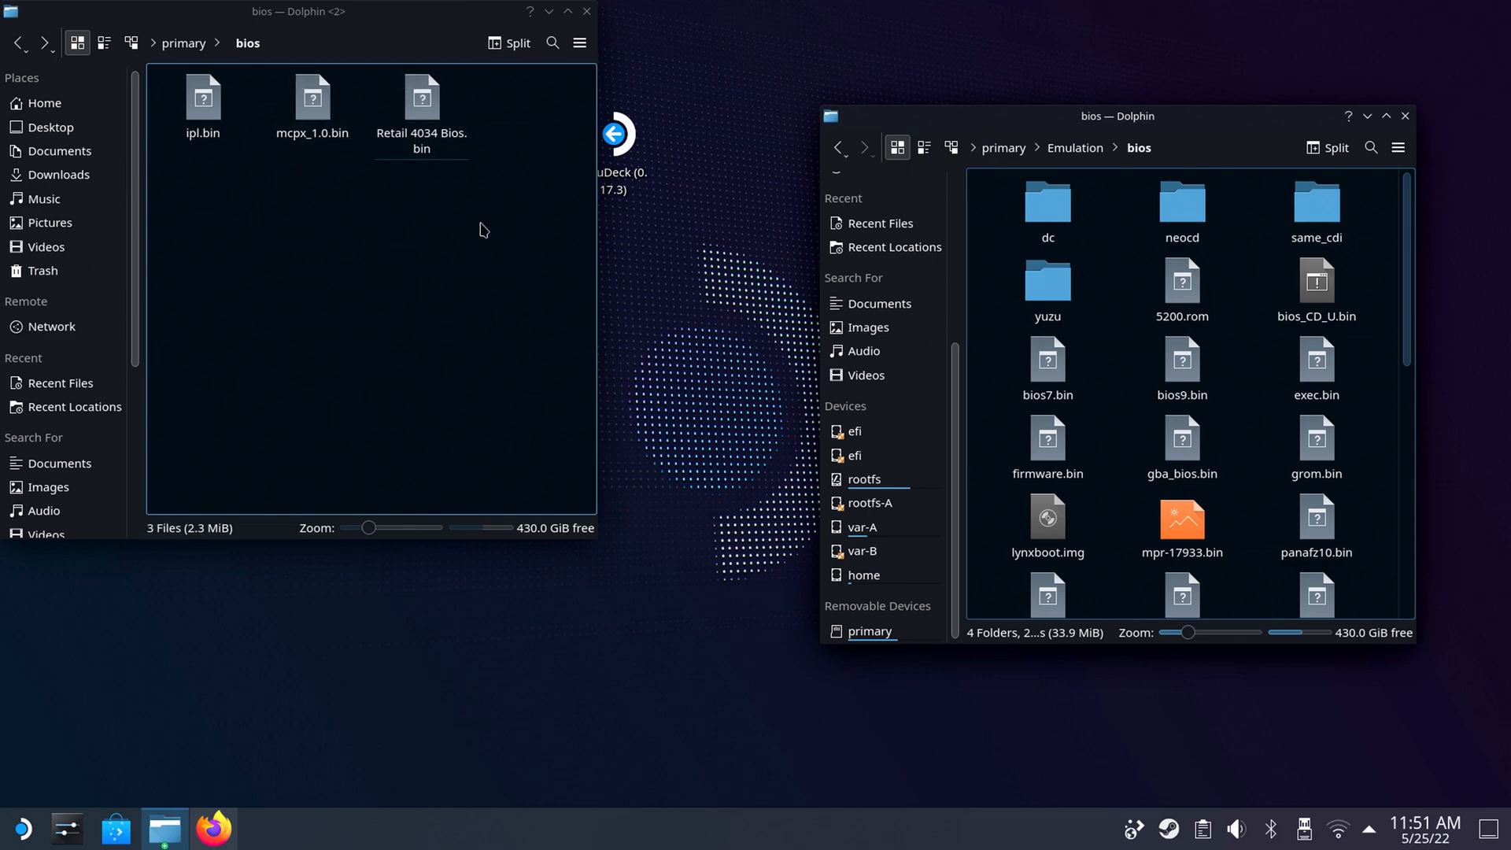
Move mcpx_1.0.bin and Retail 4034 Bios.bin from primary/bios into Emulation/bios.
drag(483, 229, 307, 77)
right_click(316, 112)
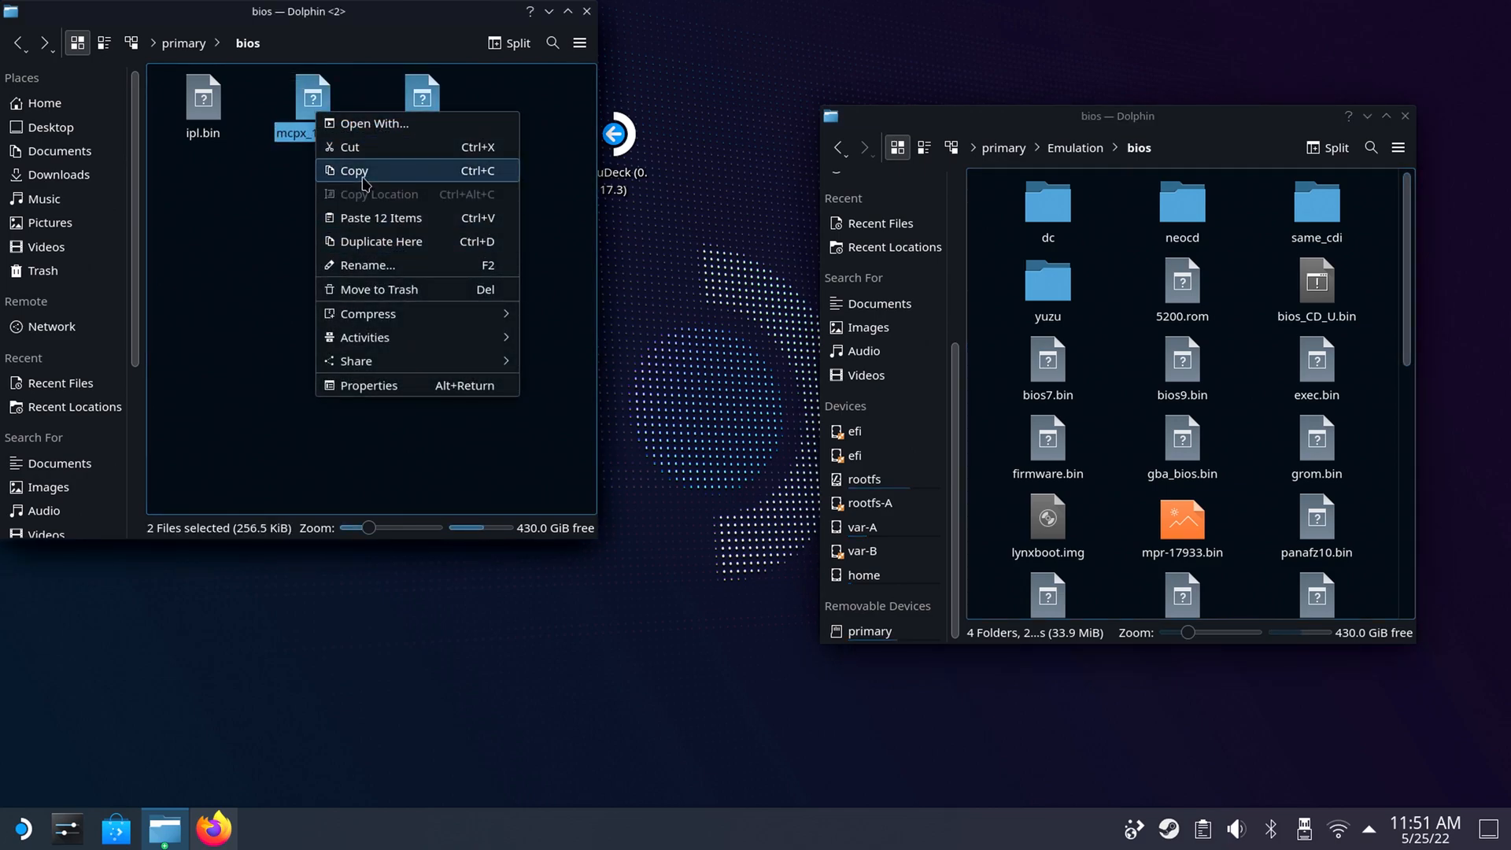
click(356, 149)
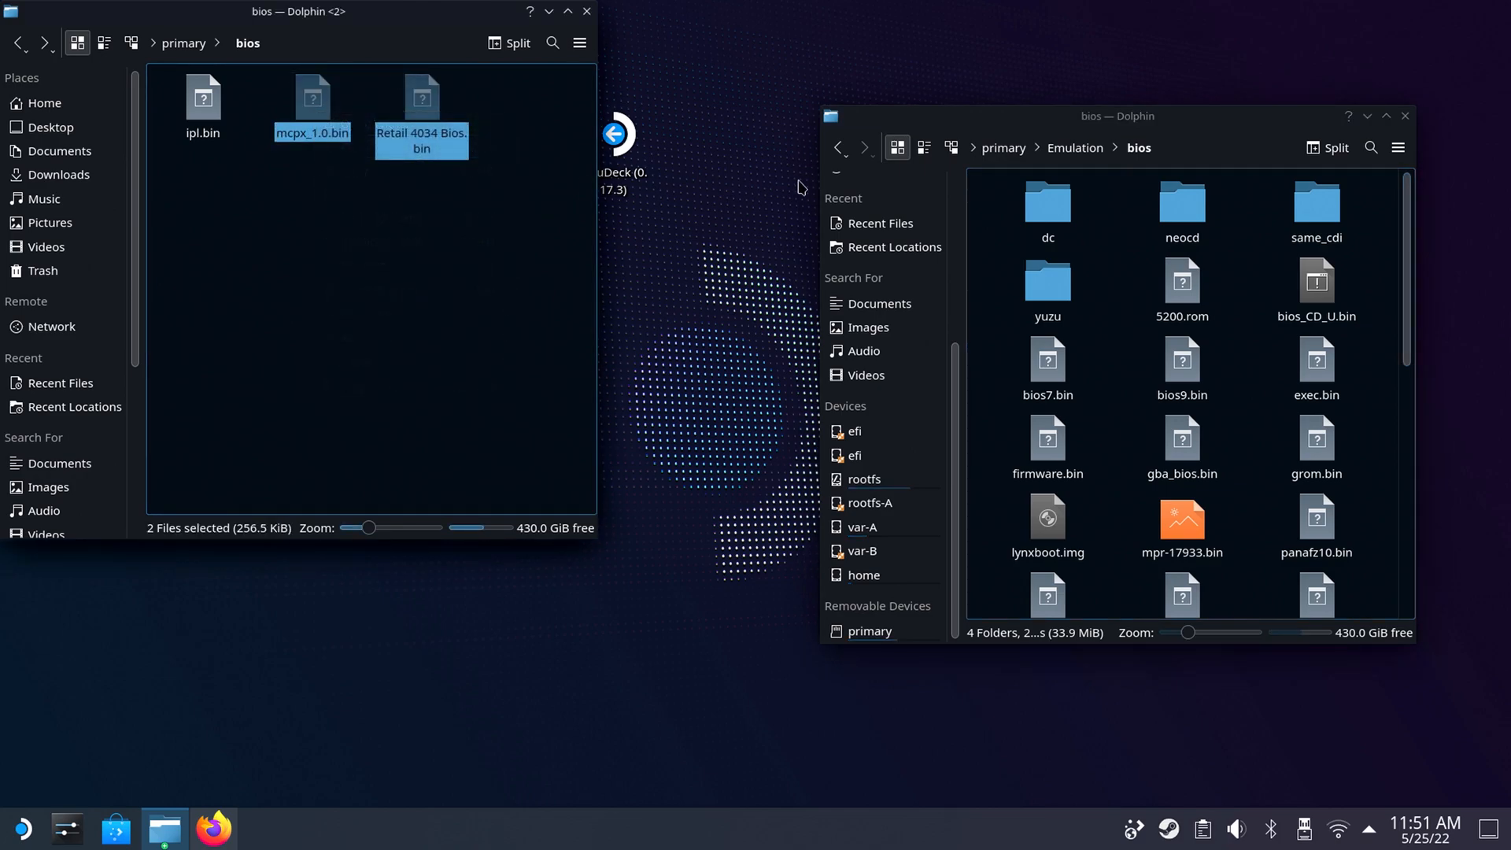
right_click(1116, 377)
mouse_move(1129, 389)
click(1153, 435)
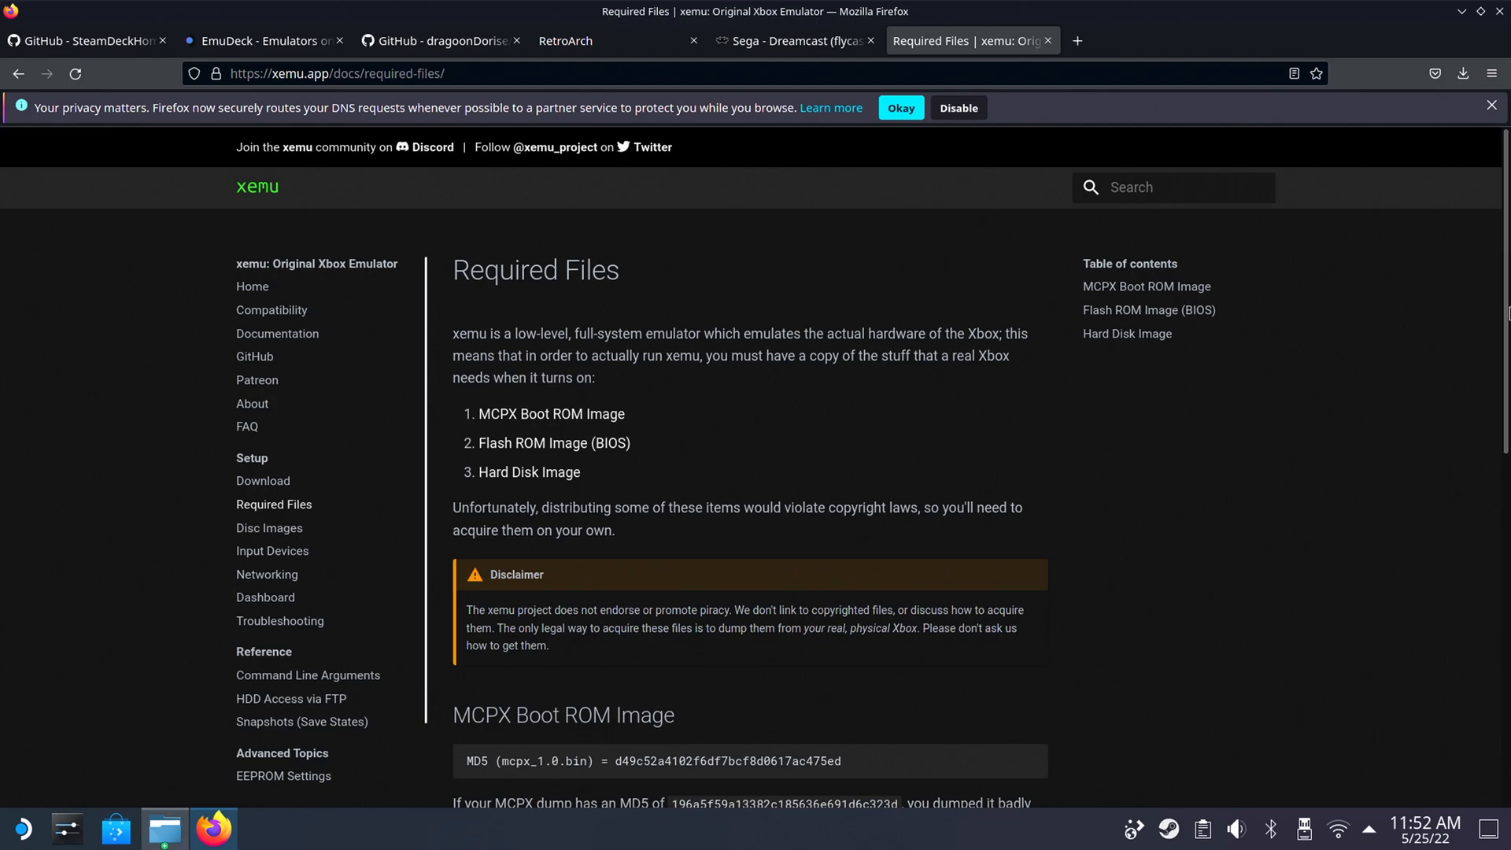
Download the pre-formatted Xbox hard disk image from xemu's Required Files page, saving xbox_hdd.qcow2.zip to disk.
scroll(1475, 550, down, 5)
scroll(1474, 550, down, 1)
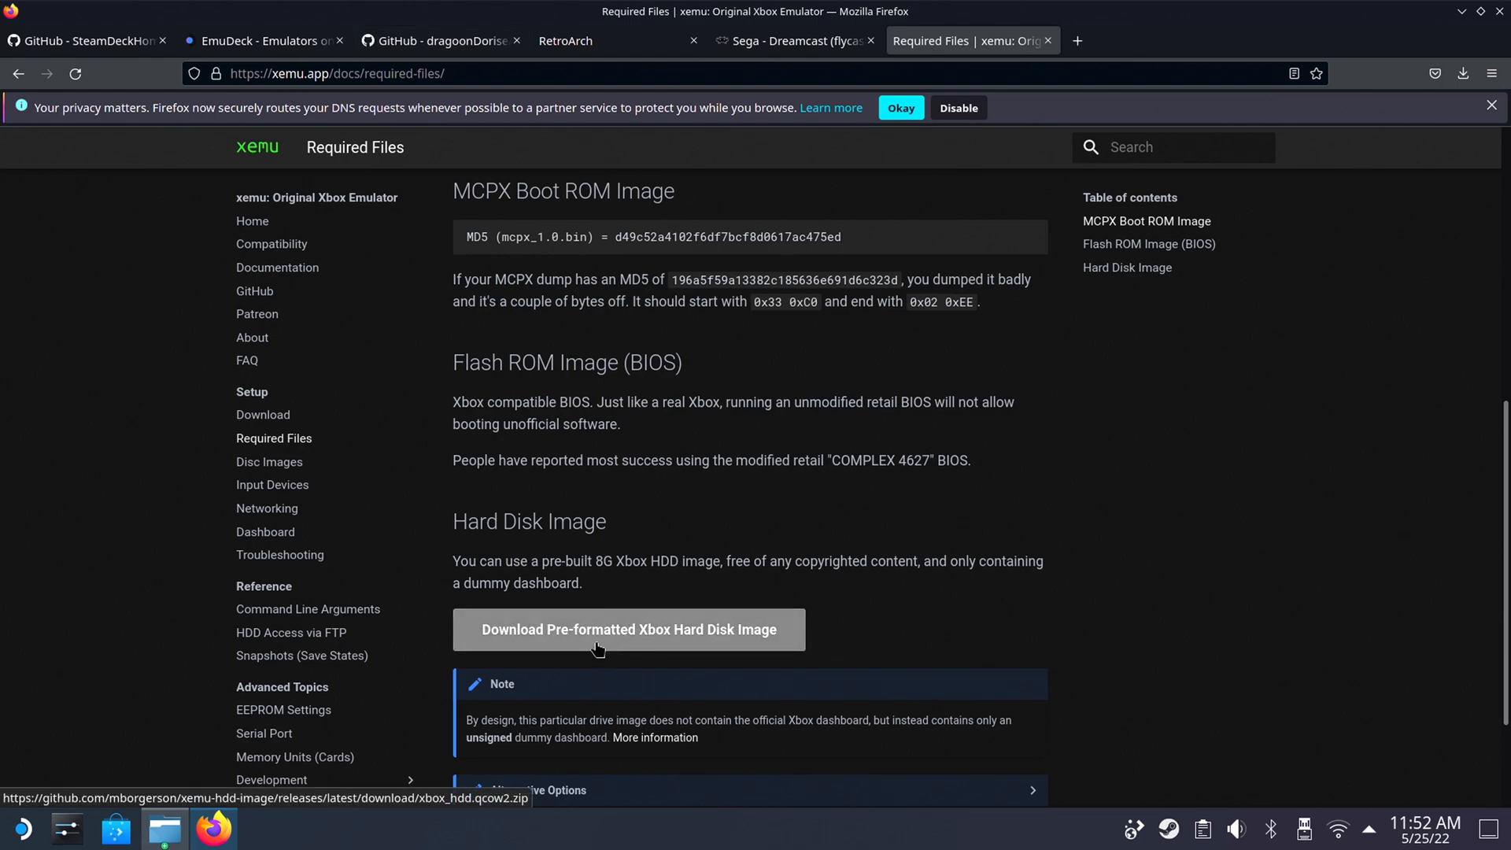
click(665, 640)
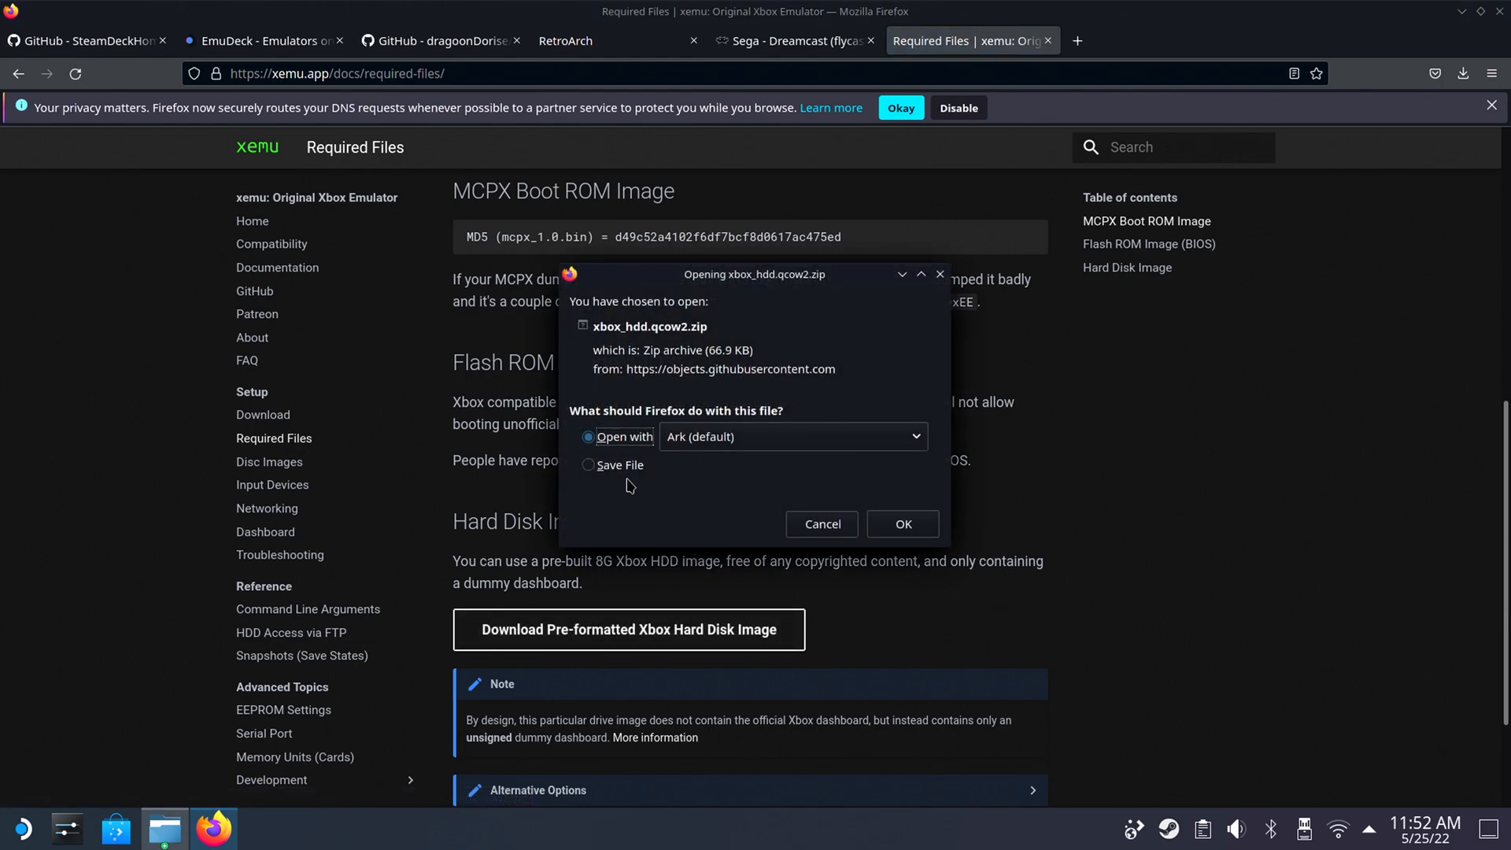
click(636, 466)
click(903, 522)
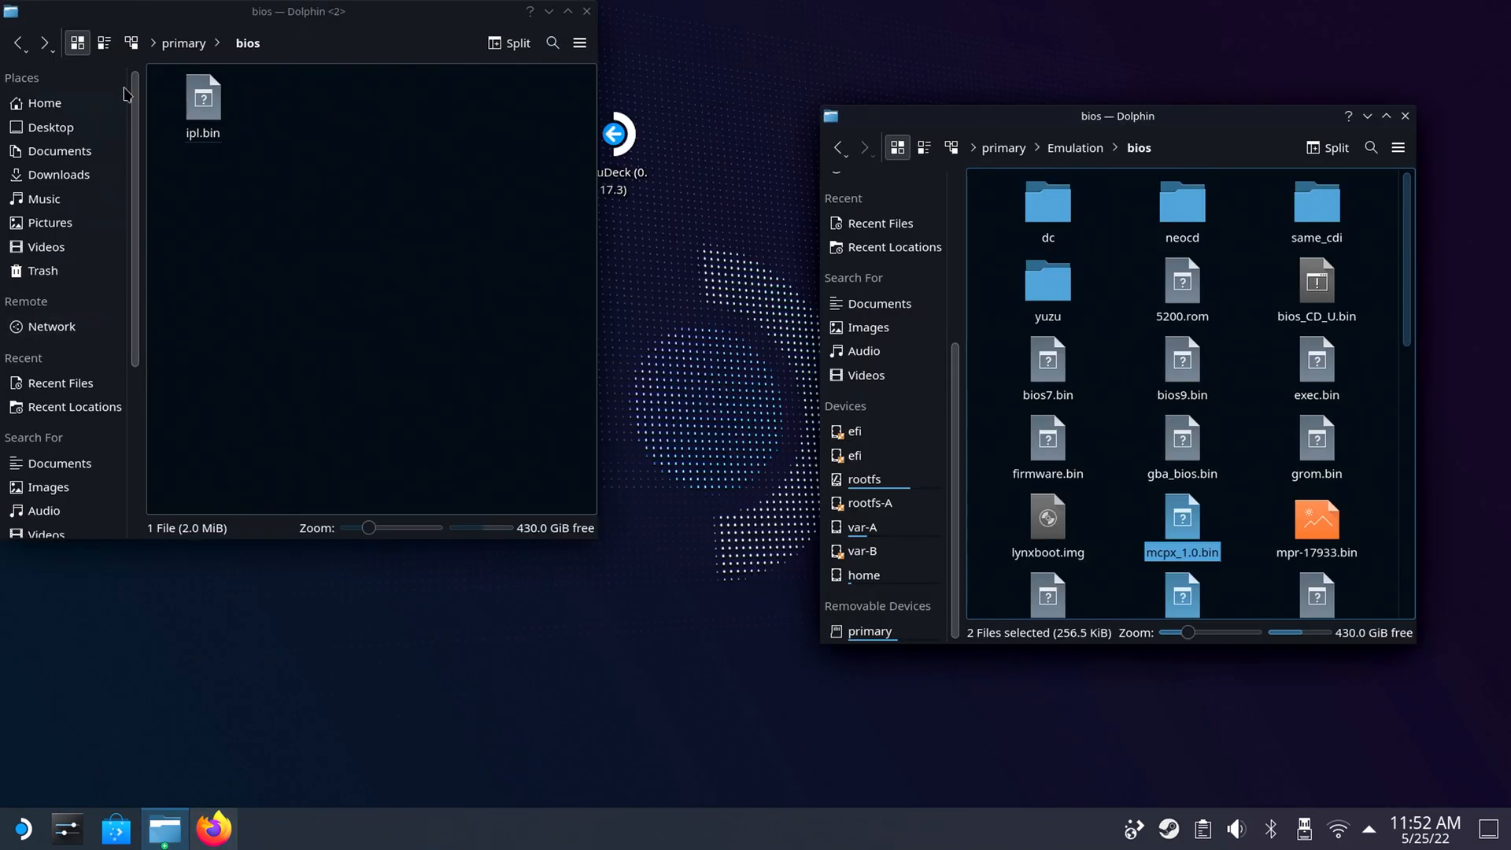
Extract xbox_hdd.qcow2.zip directly into the Downloads folder.
click(77, 176)
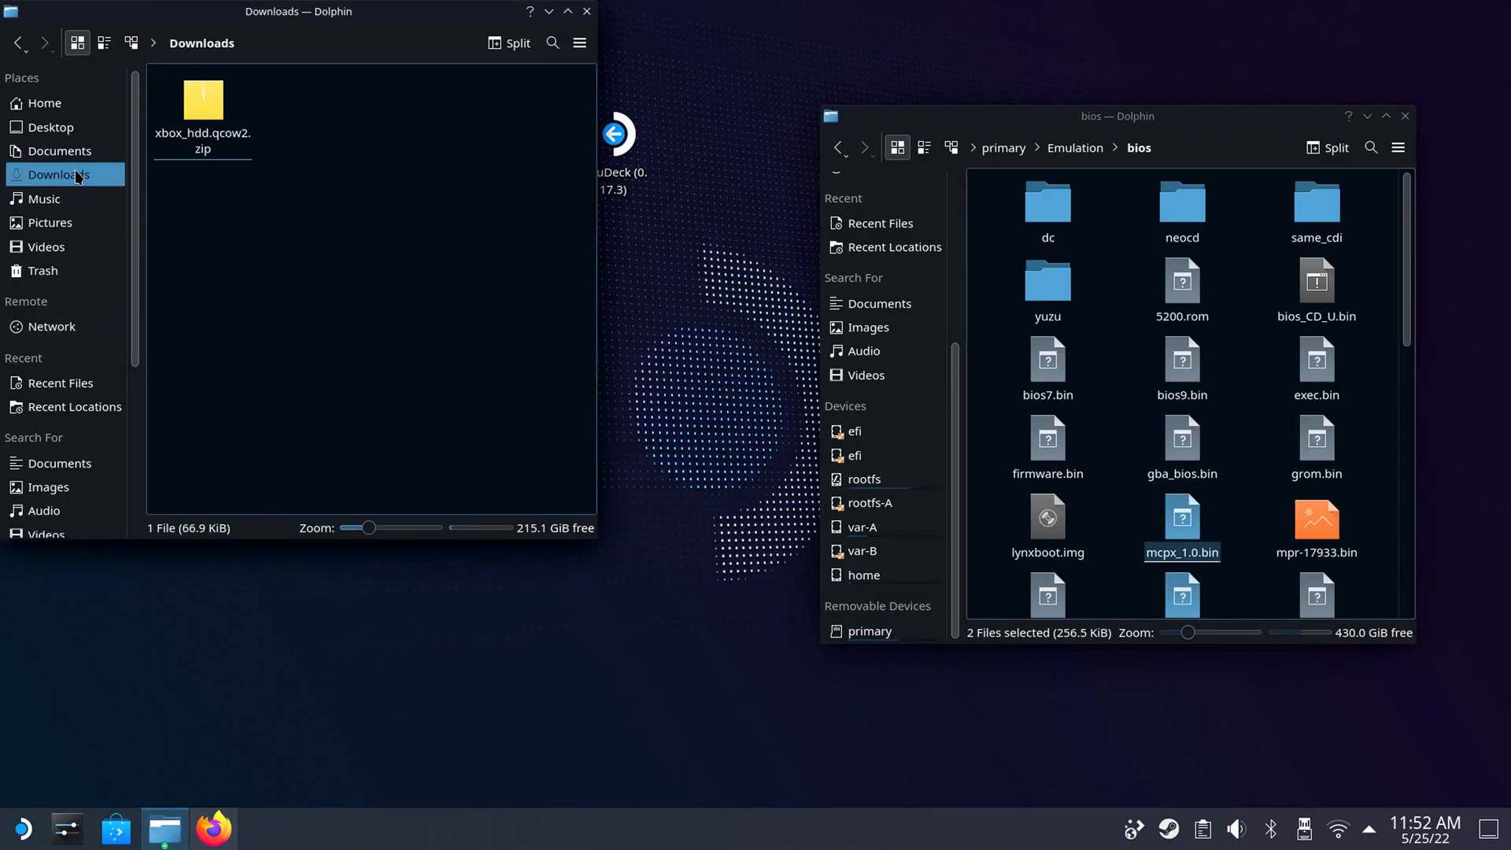
right_click(199, 109)
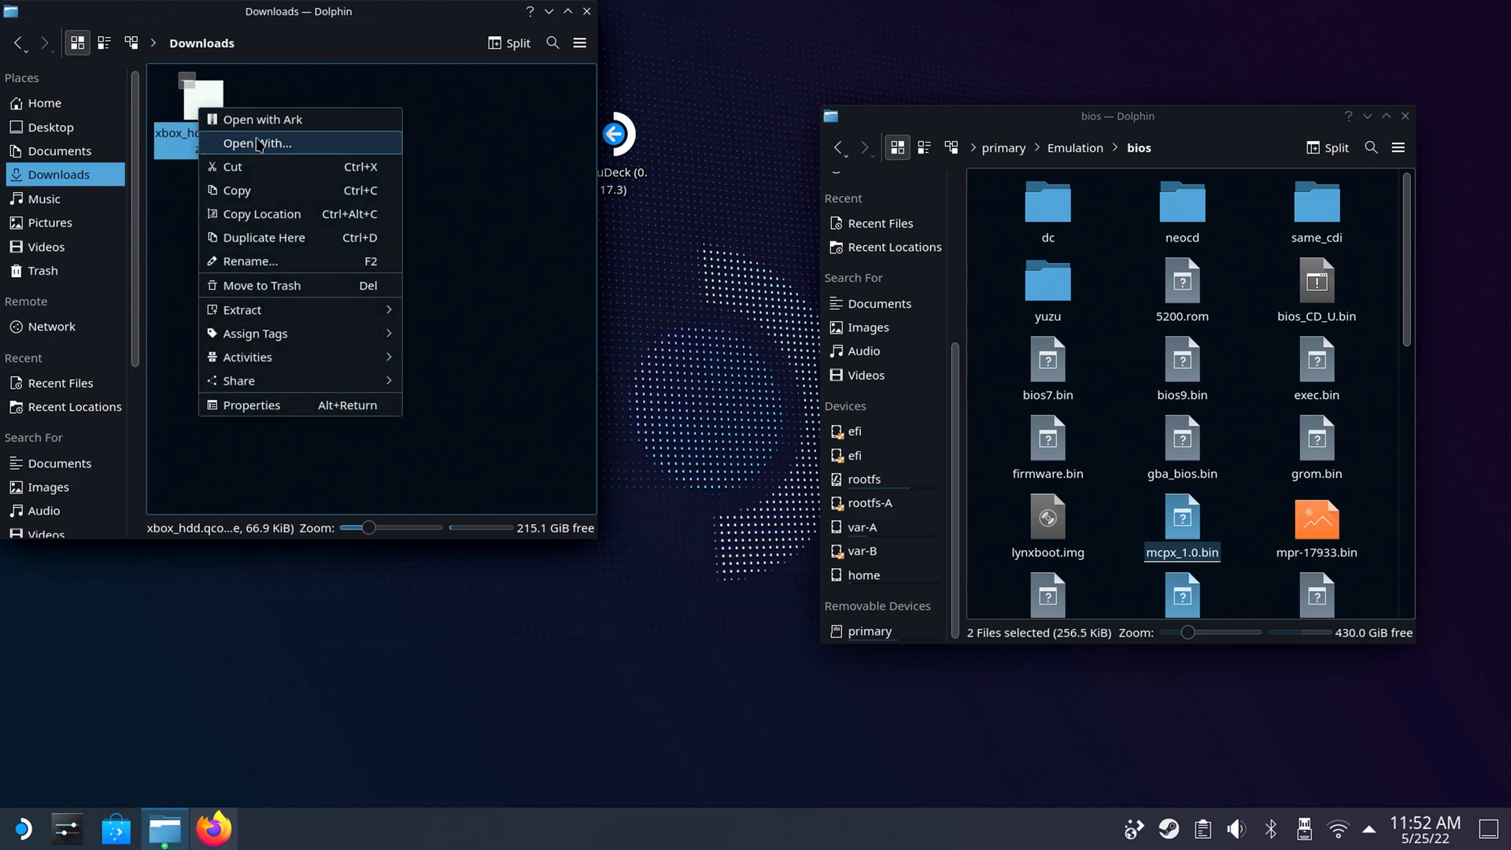
mouse_move(370, 311)
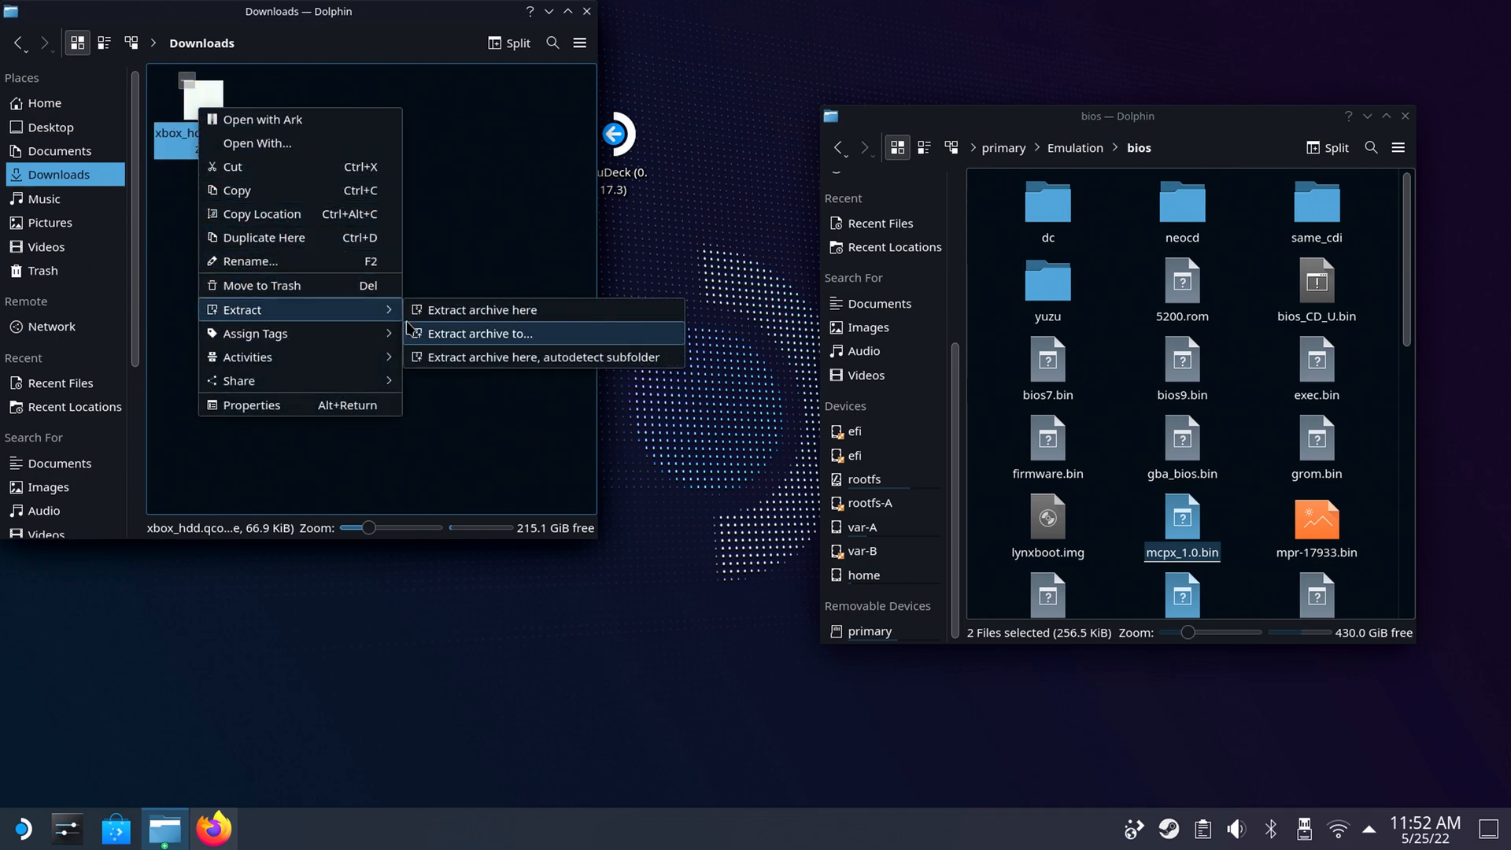
click(430, 315)
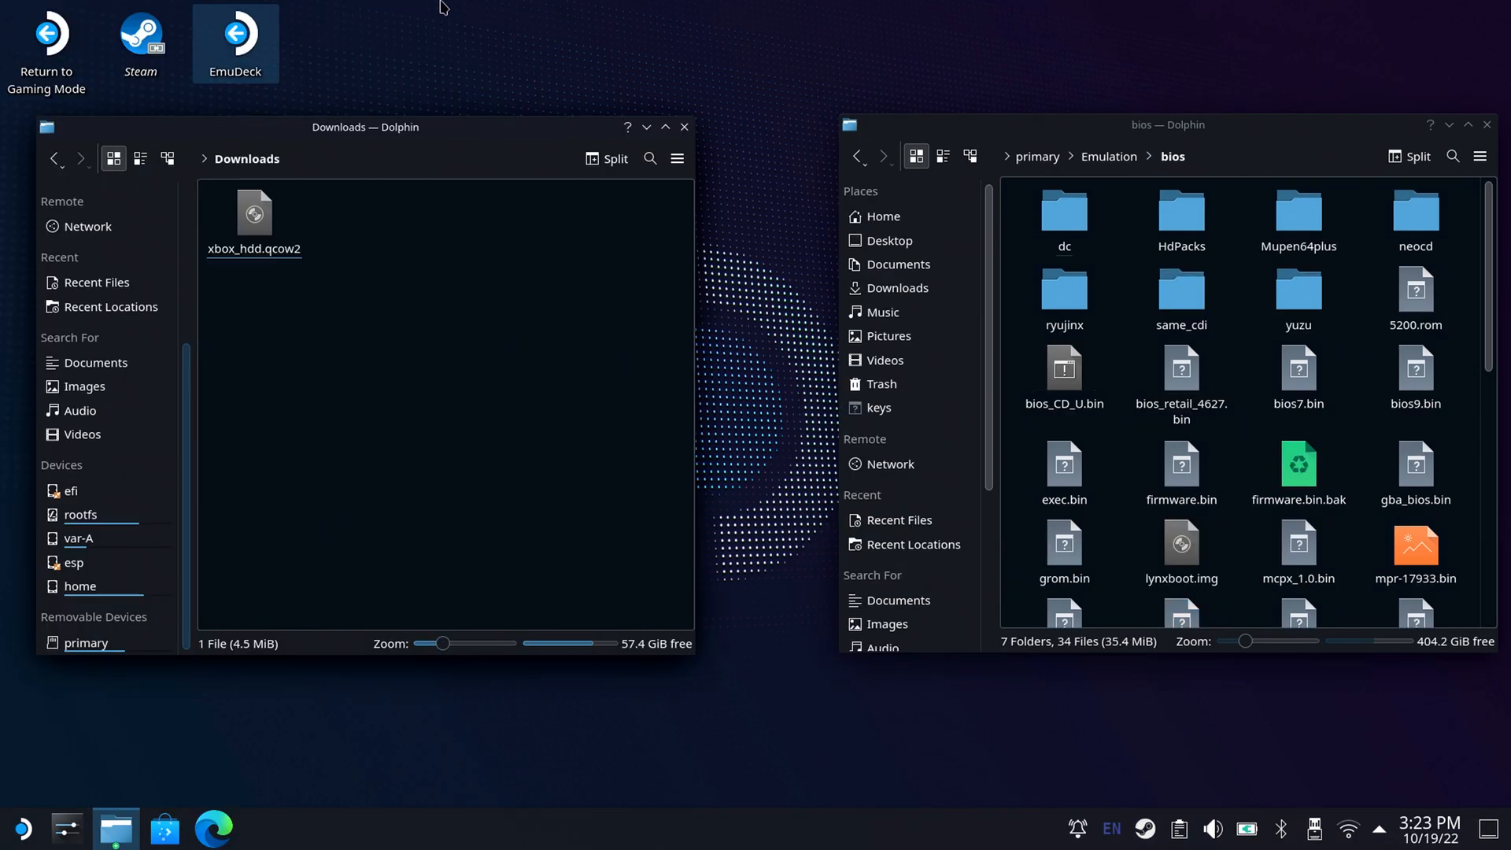
Move xbox_hdd.qcow2 from Downloads into primary/Emulation/storage/xemu.
click(1109, 157)
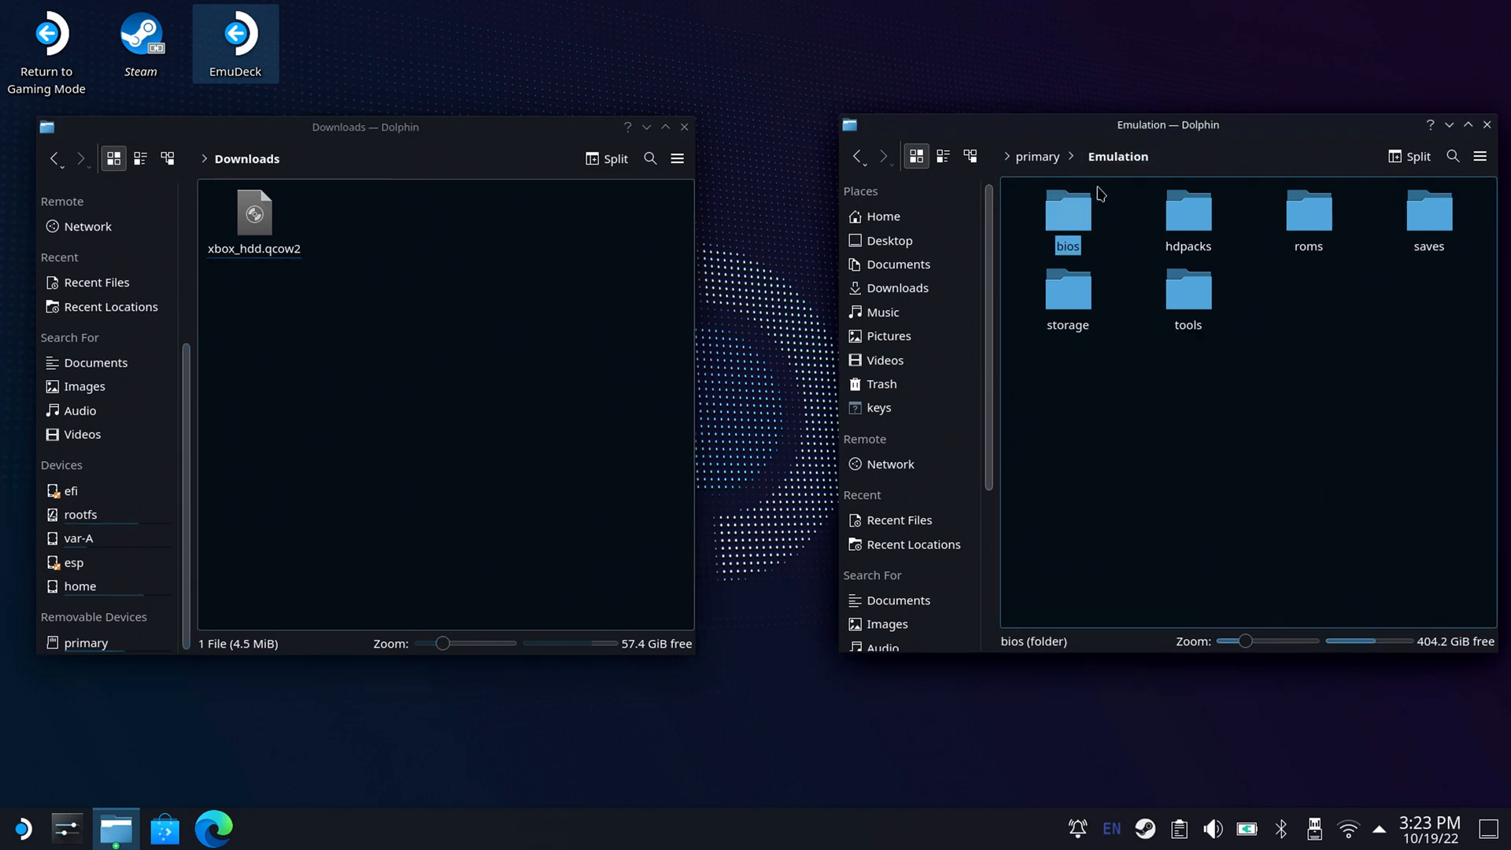
click(1076, 311)
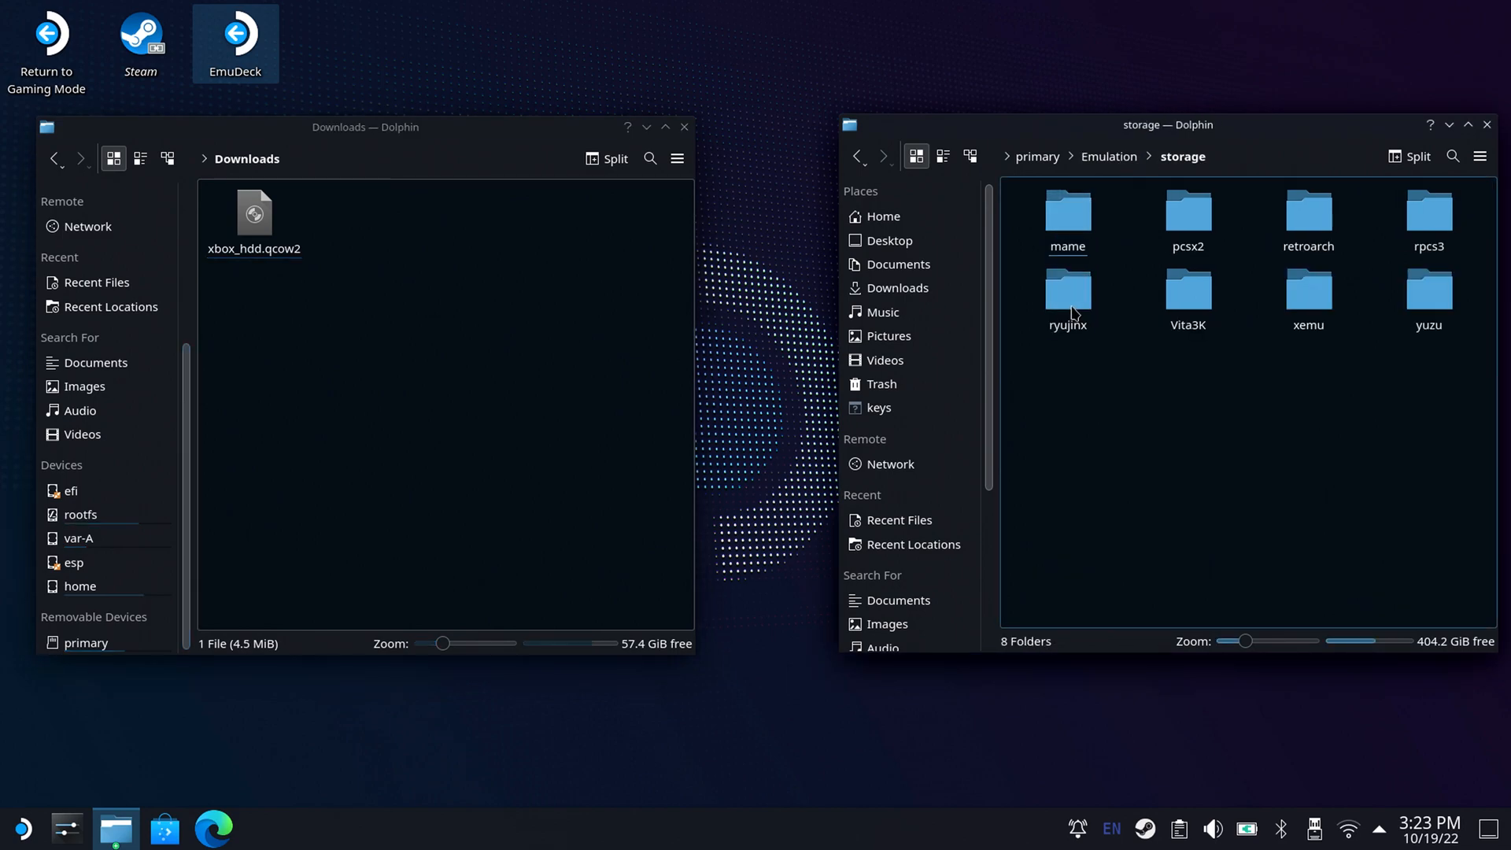
click(1300, 312)
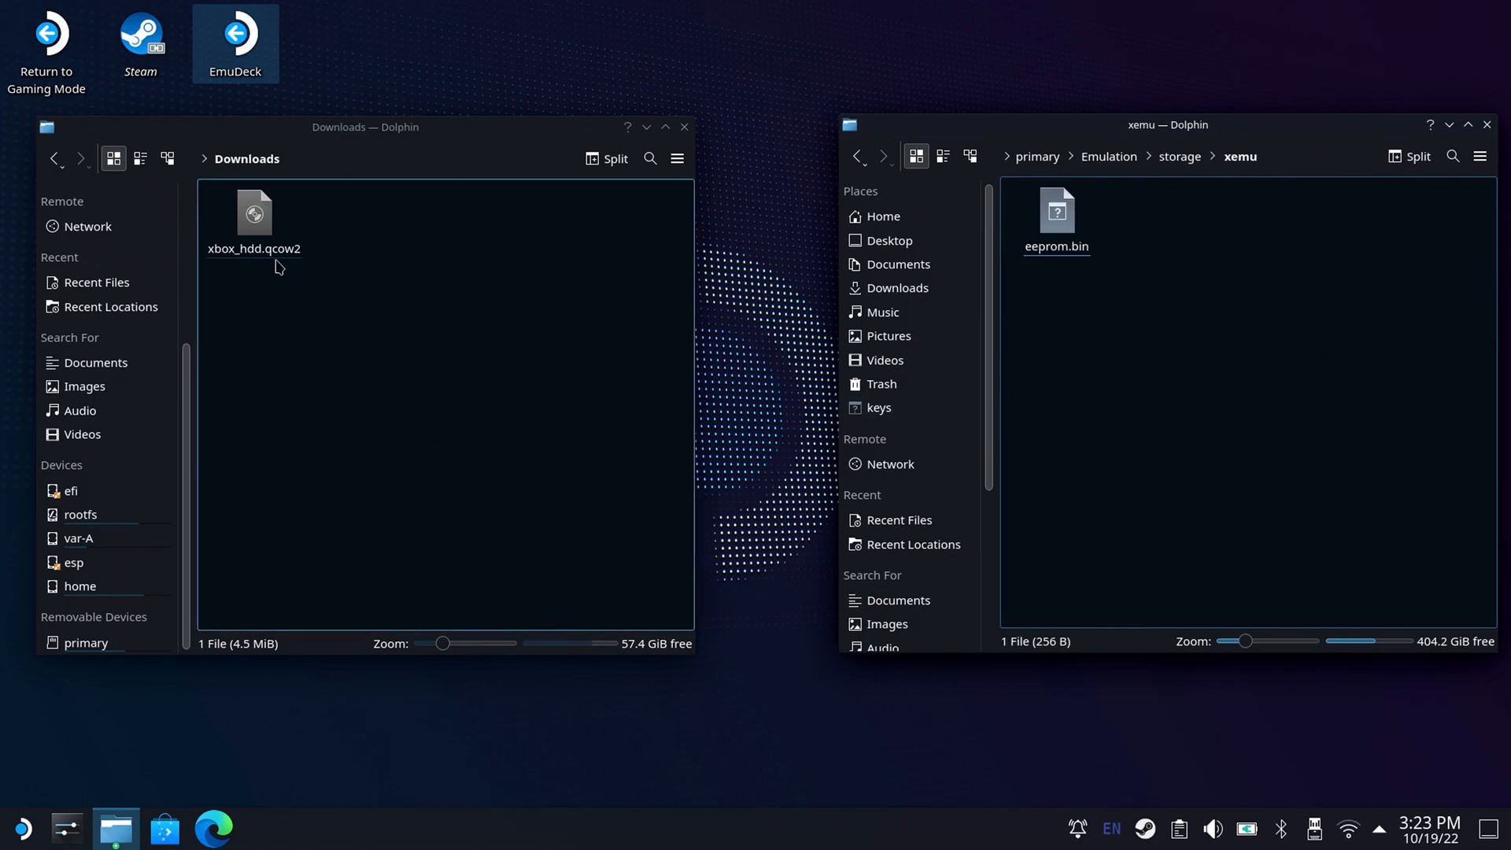
click(260, 236)
right_click(262, 236)
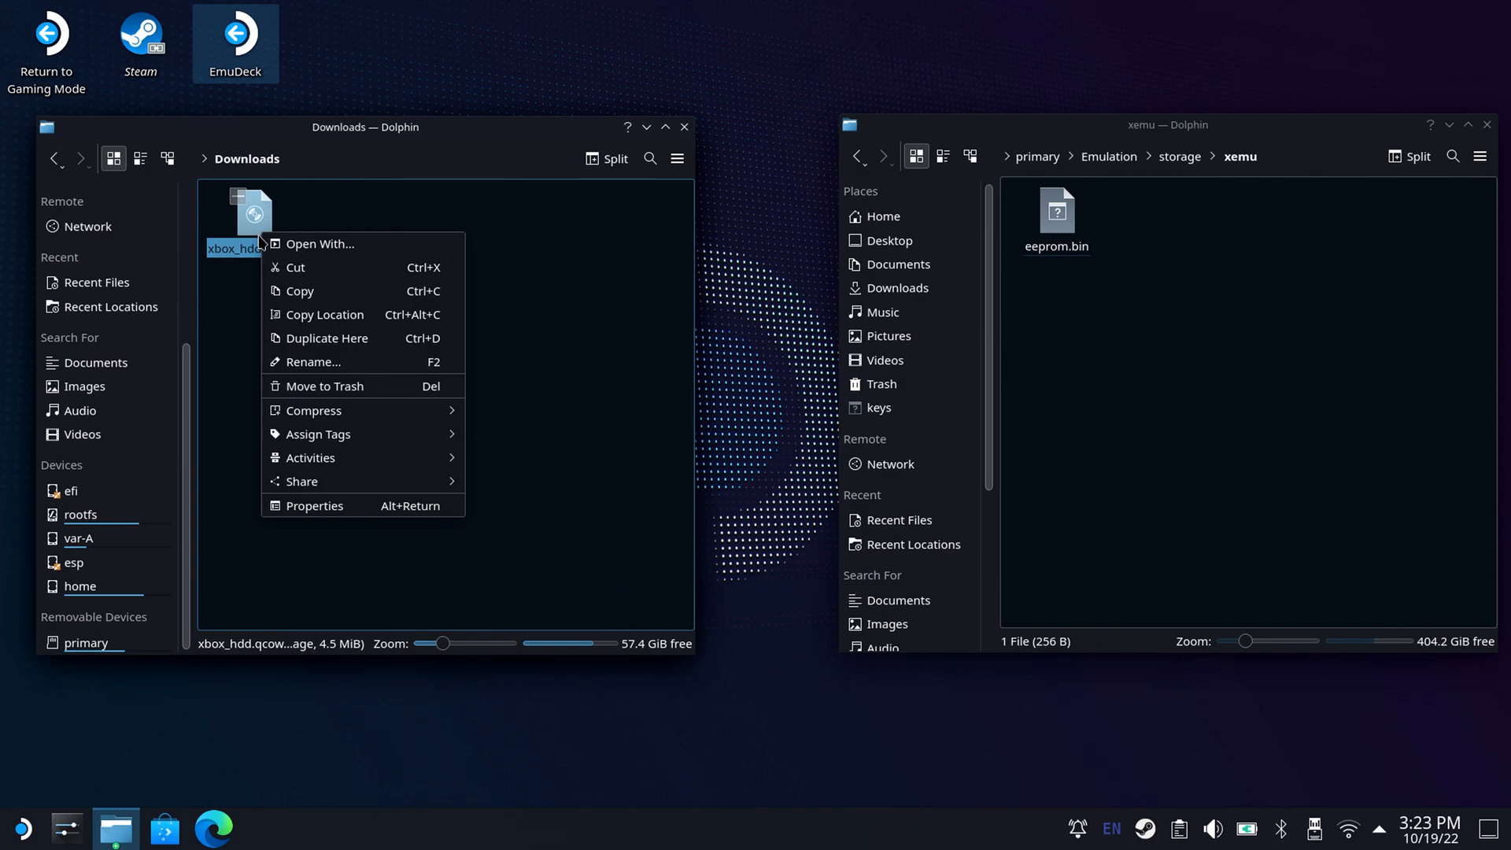
click(330, 273)
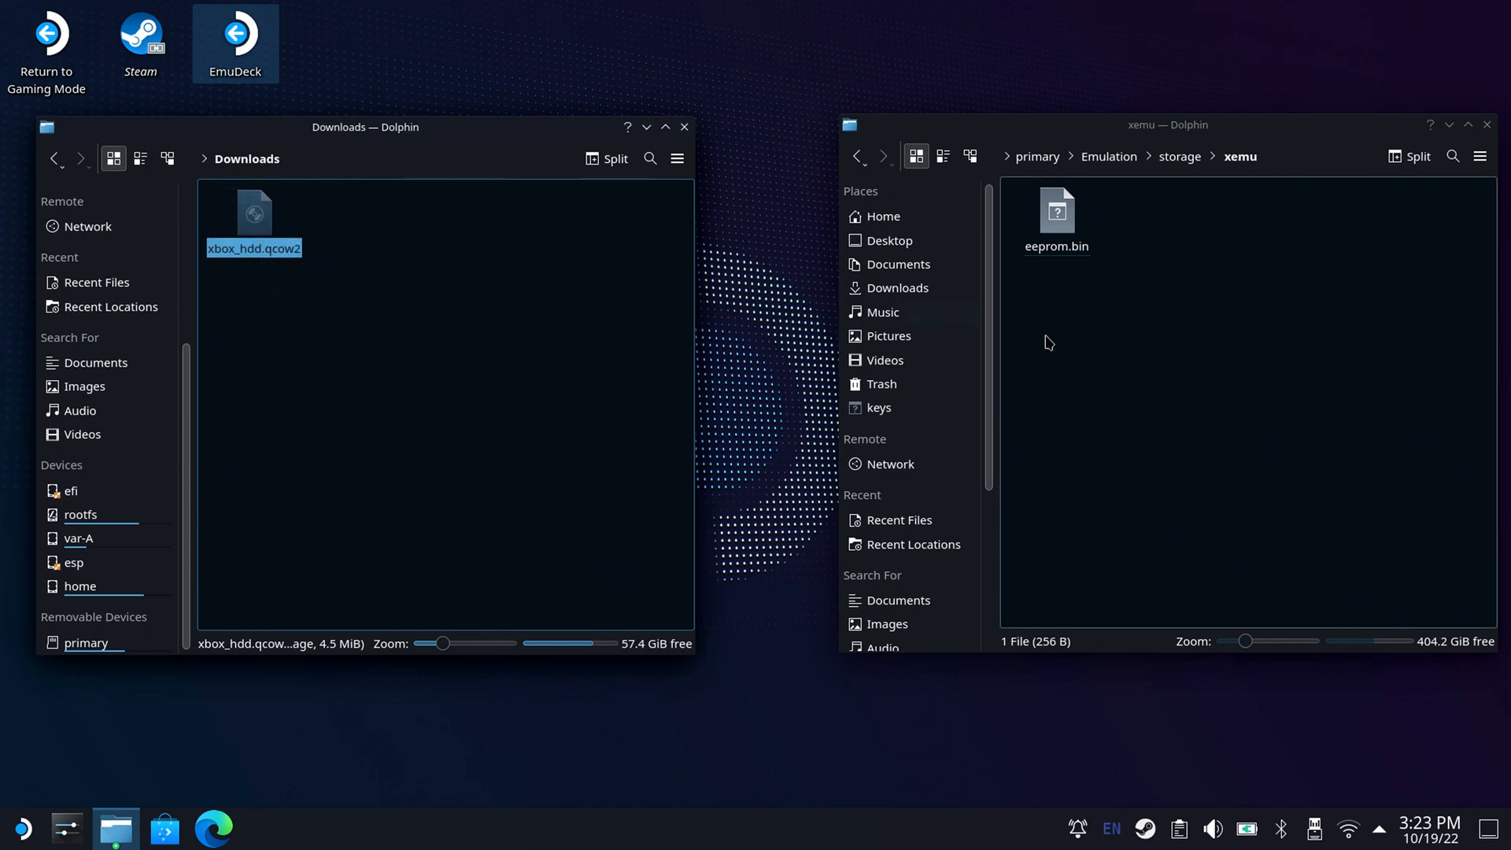
right_click(1170, 330)
mouse_move(1174, 338)
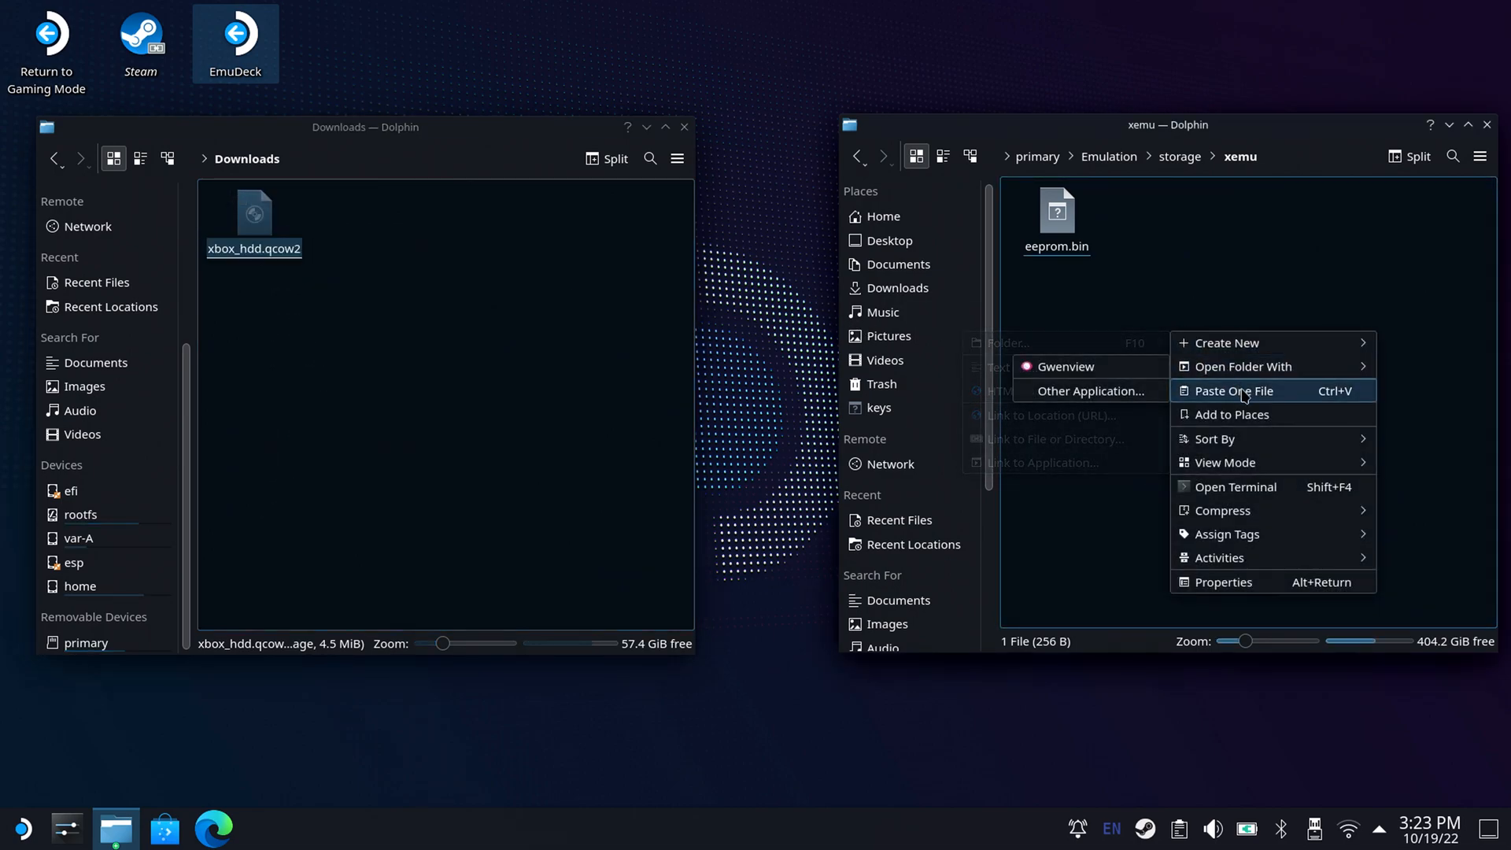
click(1239, 391)
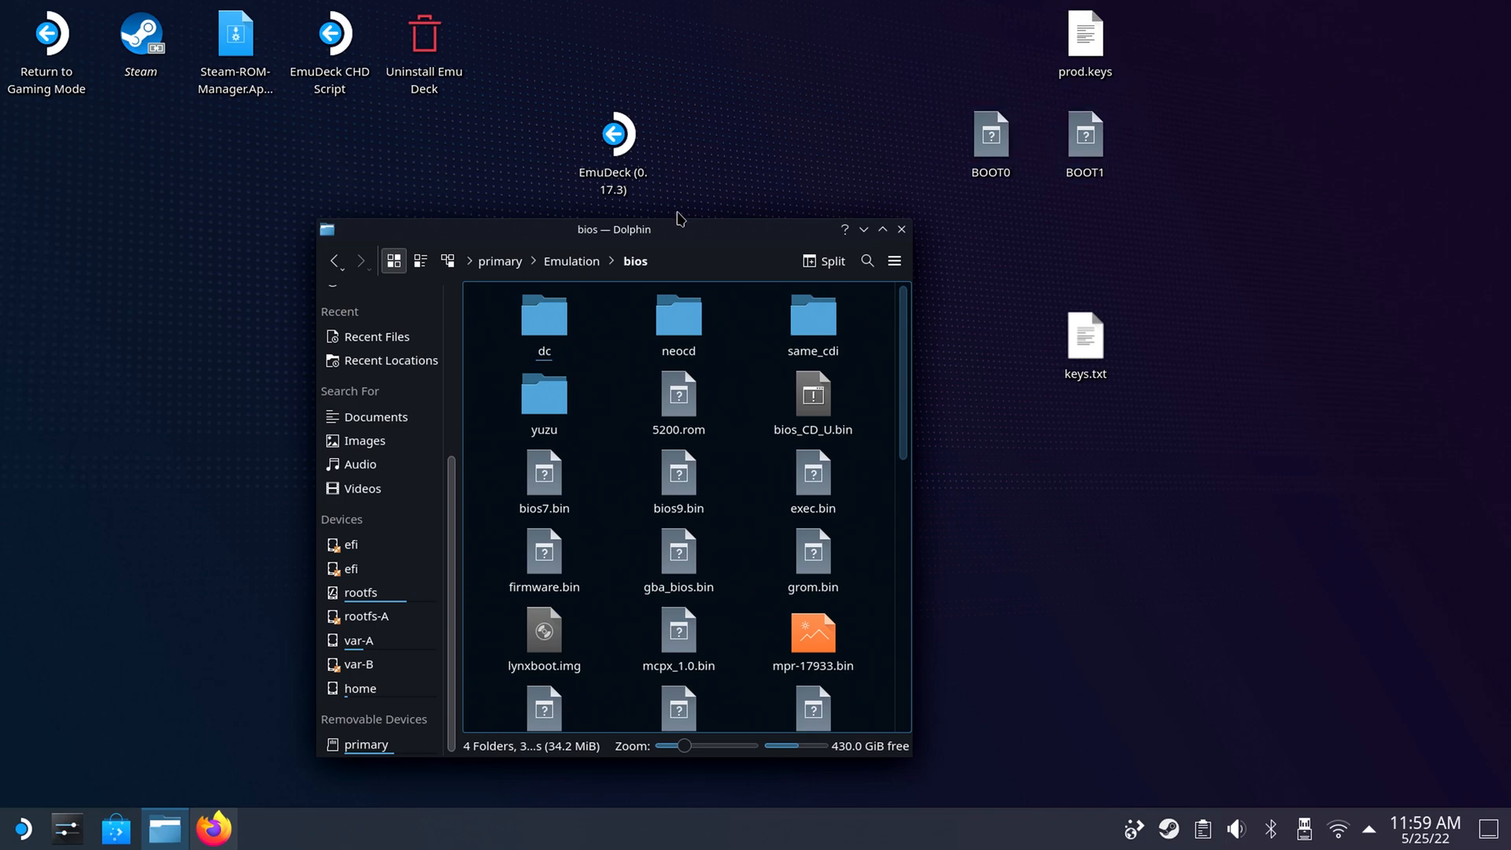
Move prod.keys from the desktop into the keys folder under Emulation/bios/yuzu.
click(556, 406)
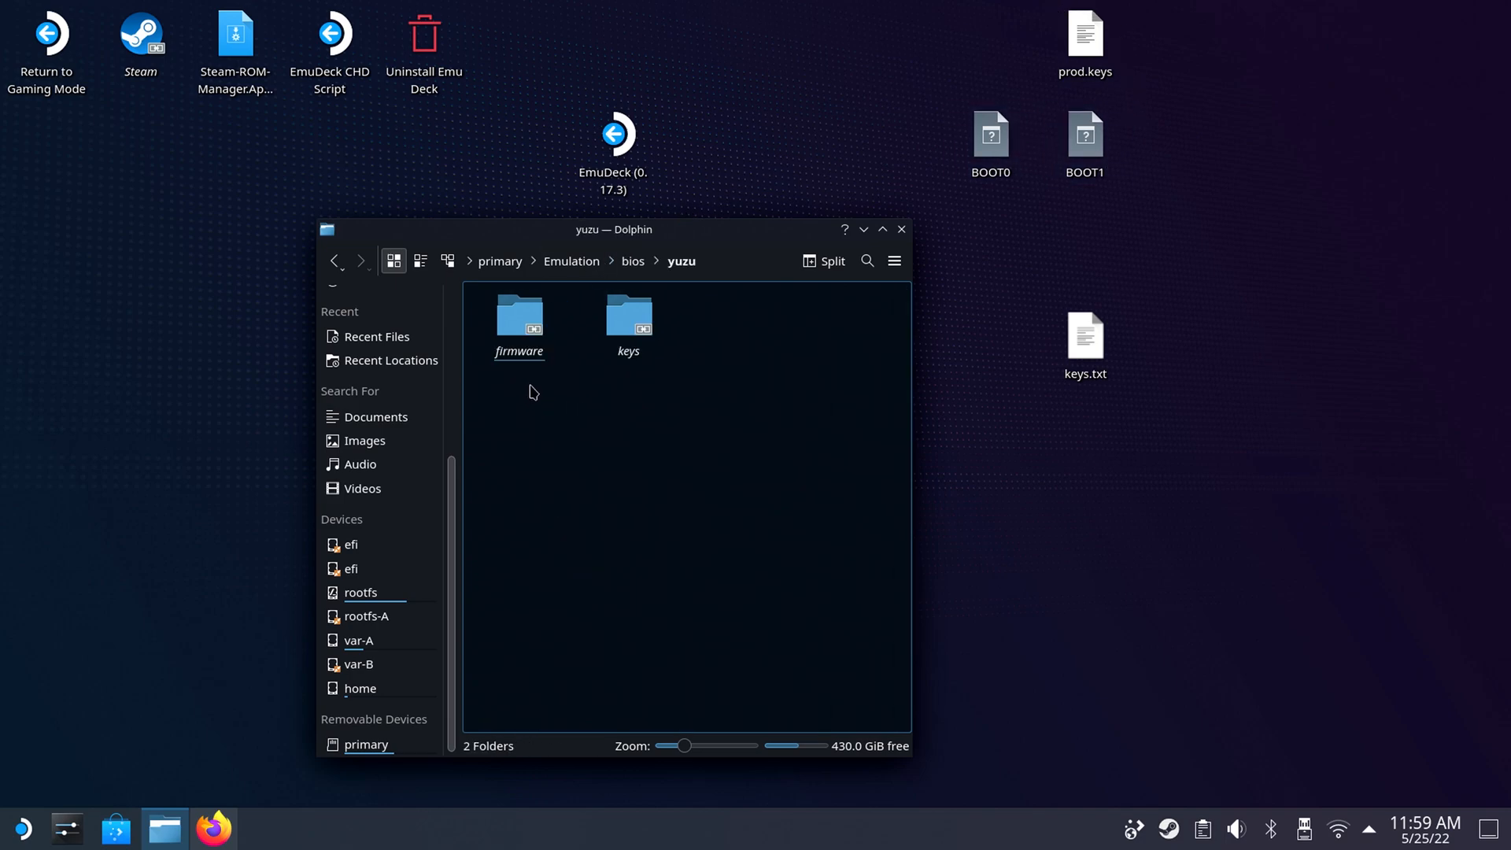
click(636, 319)
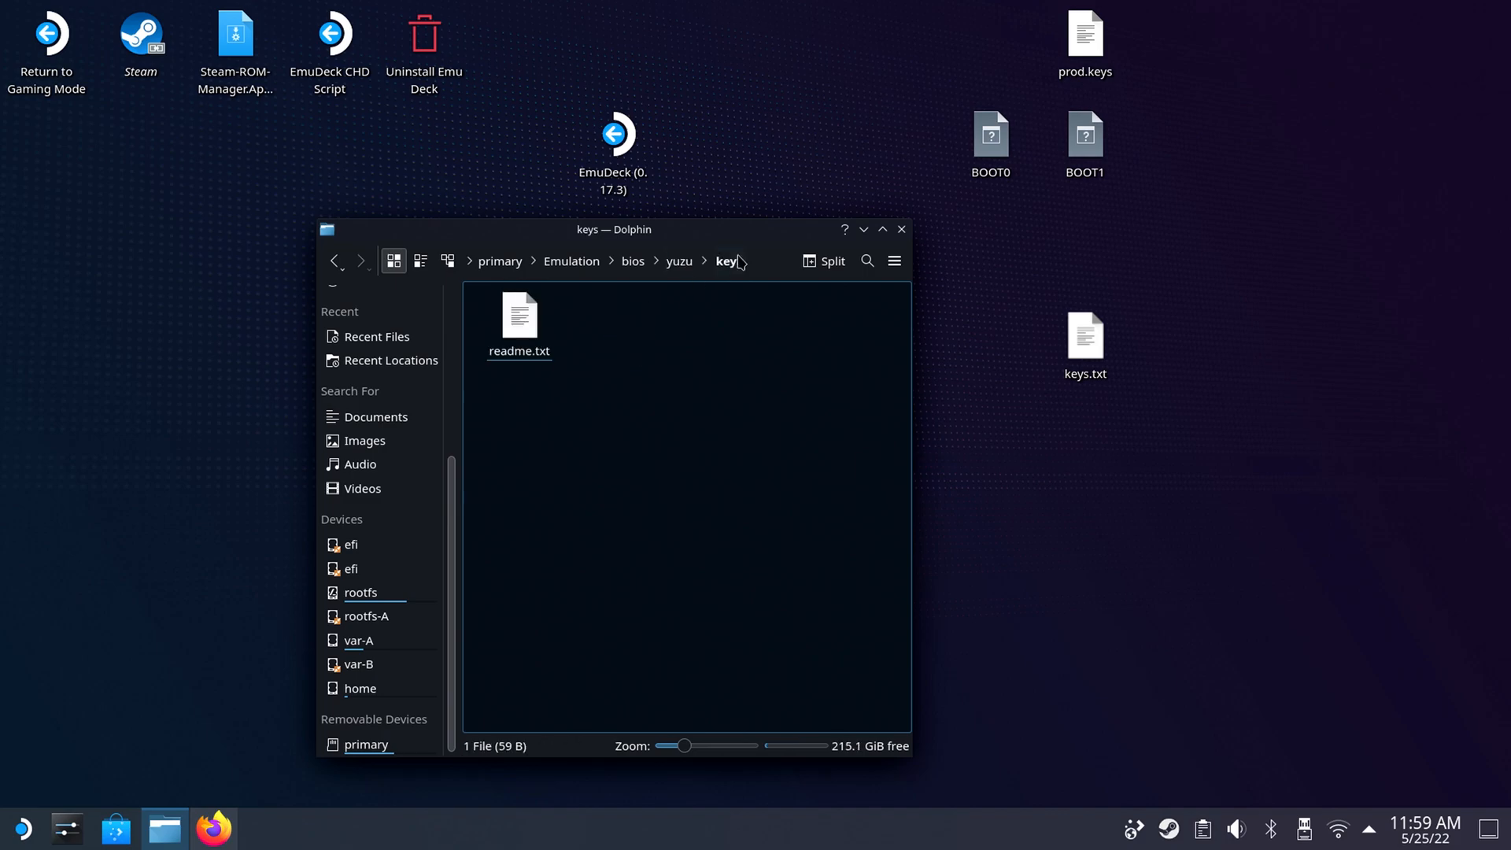
click(1080, 55)
right_click(1080, 55)
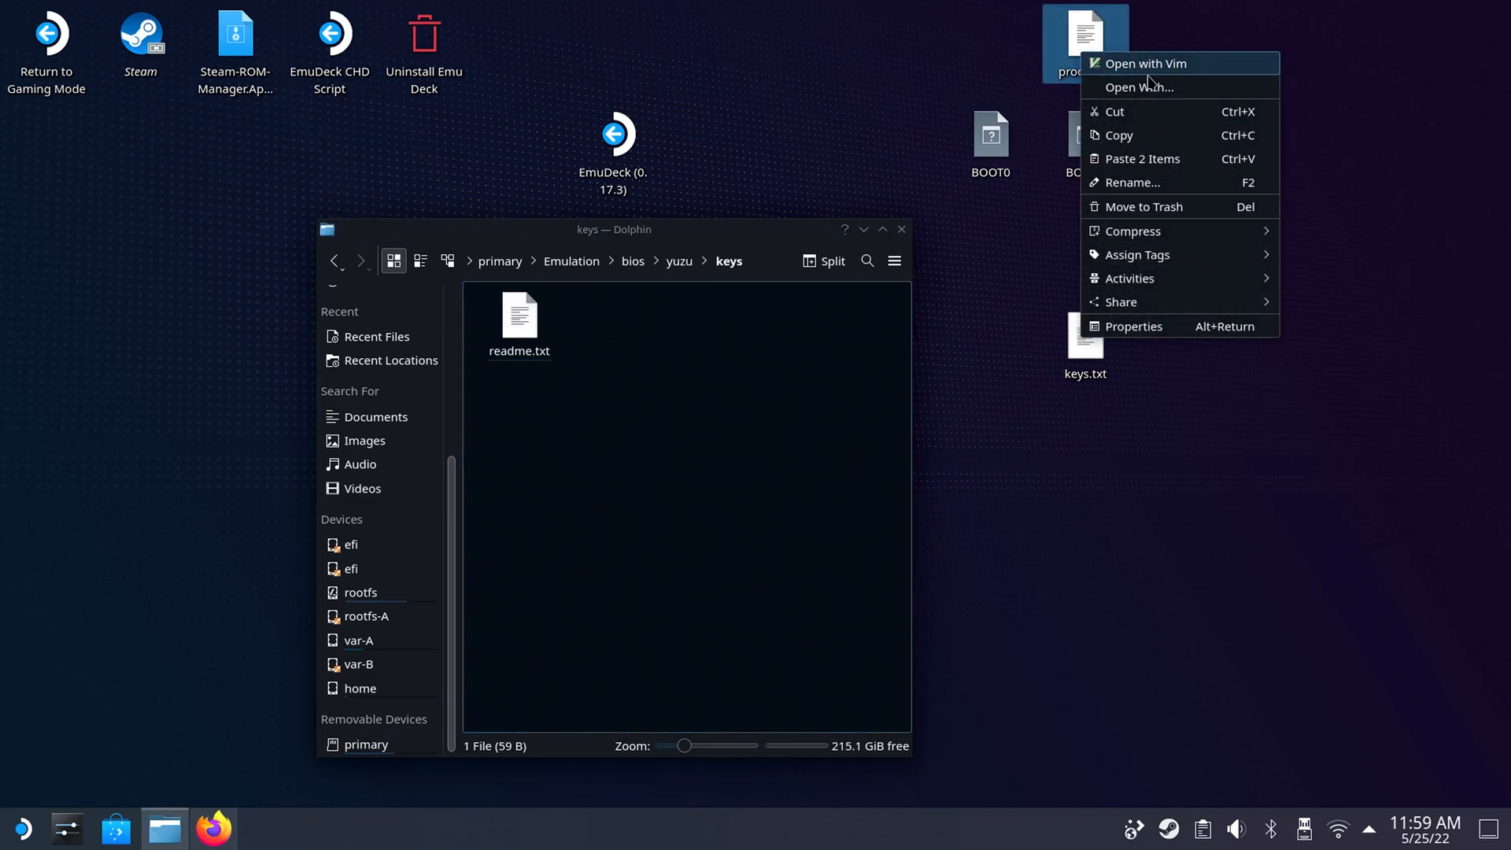
click(1142, 114)
click(804, 397)
right_click(804, 398)
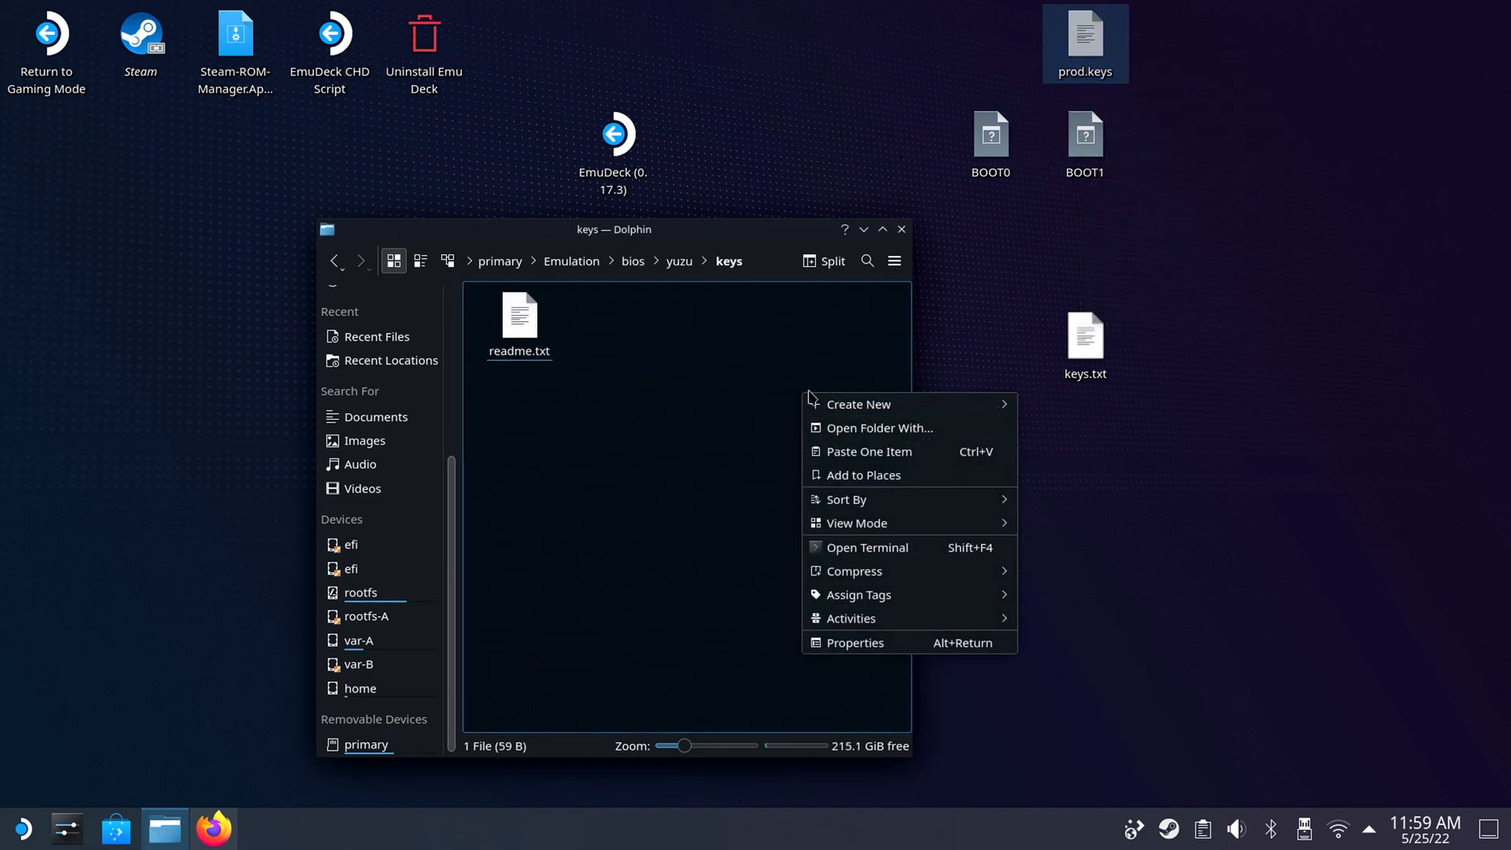
click(850, 455)
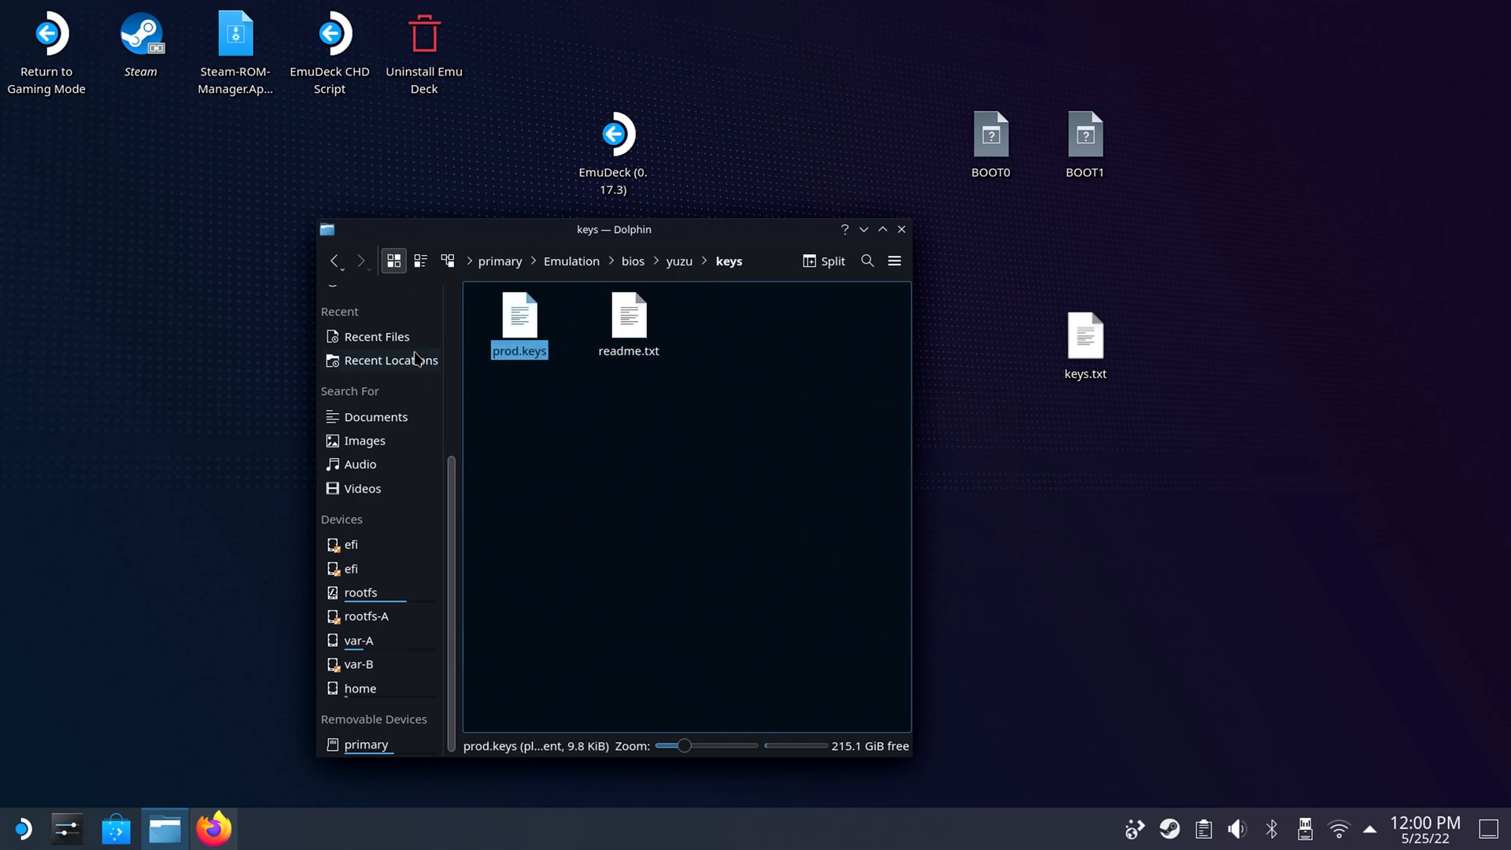
Move BOOT0 and BOOT1 from the desktop into Emulation/bios/yuzu/firmware, then return to the Emulation folder.
click(334, 261)
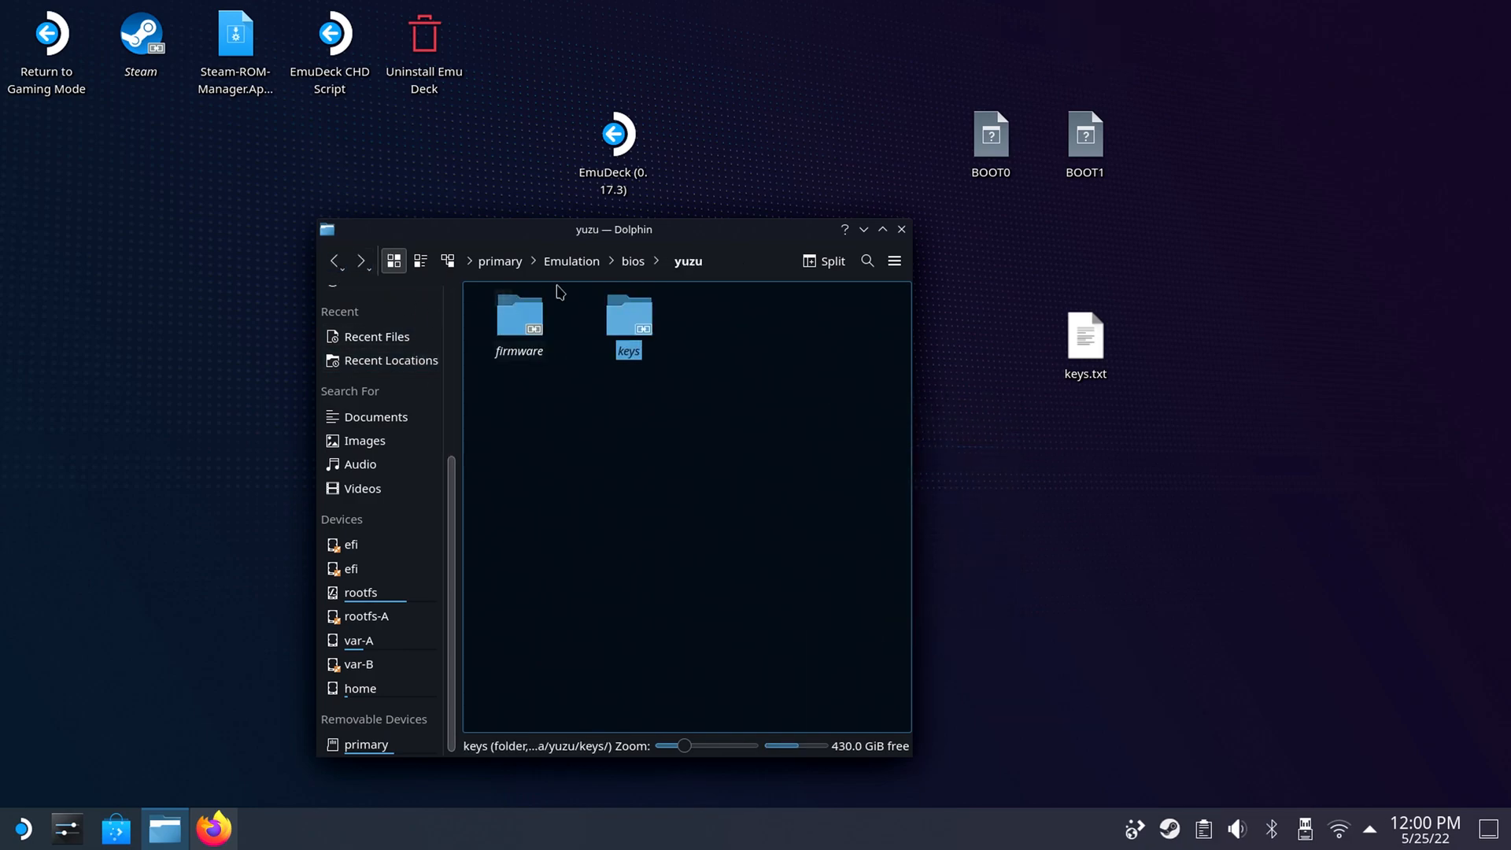
click(519, 319)
drag(1176, 56, 994, 165)
right_click(995, 162)
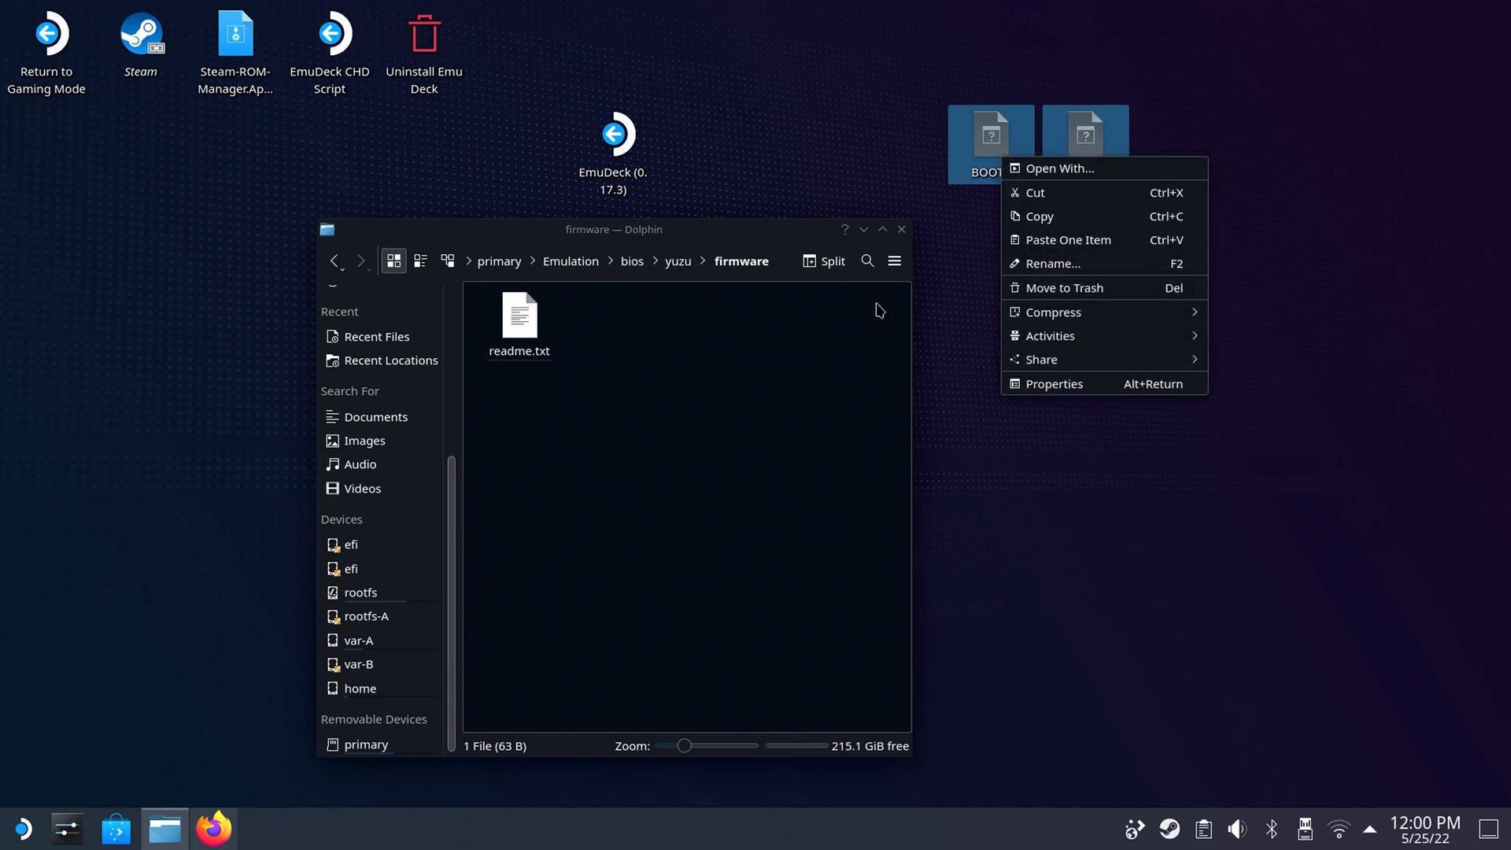
click(1156, 193)
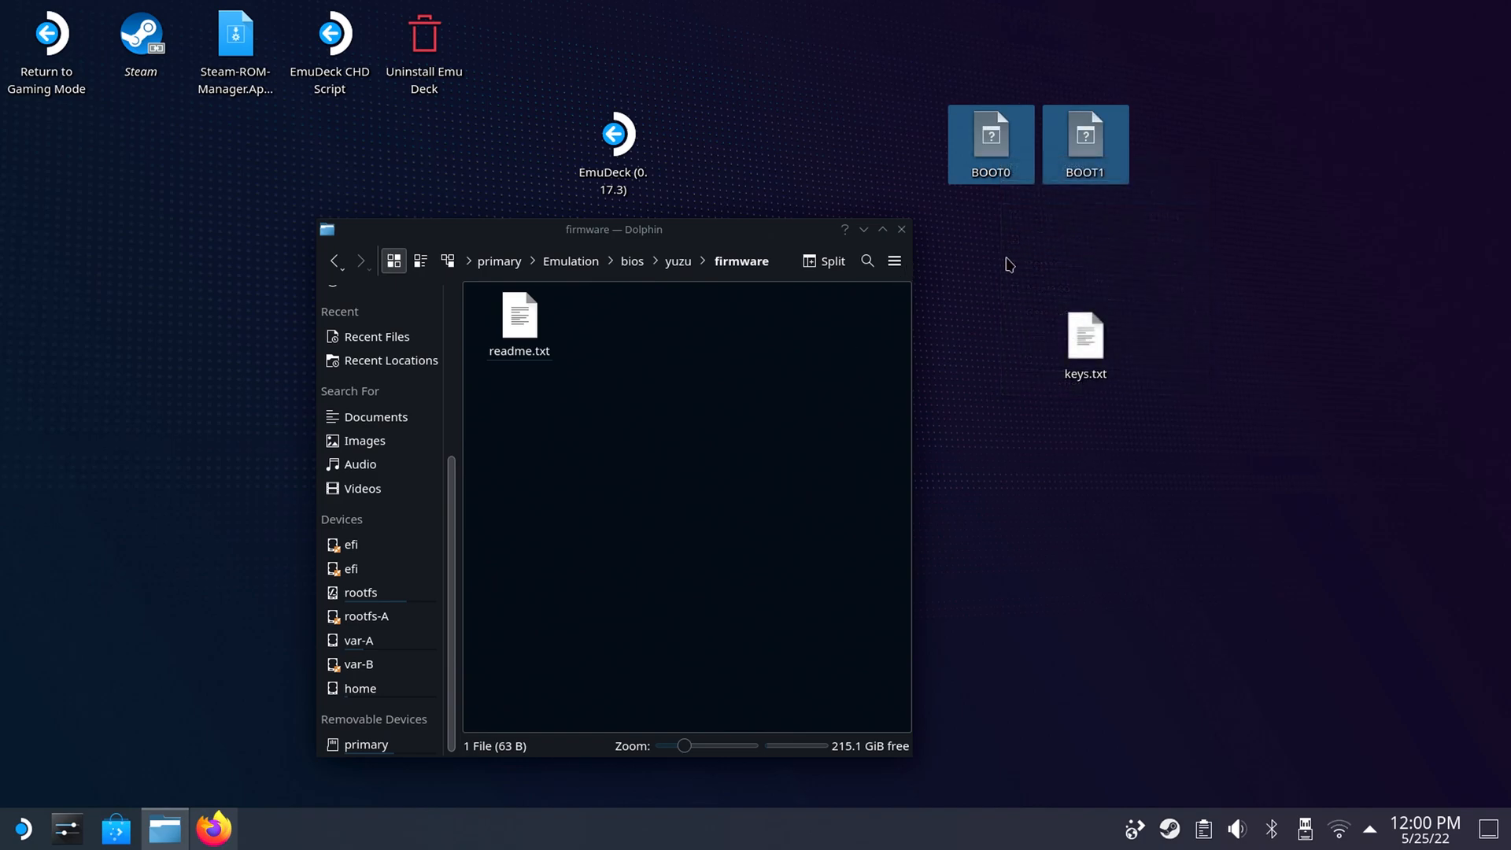
right_click(840, 389)
click(884, 451)
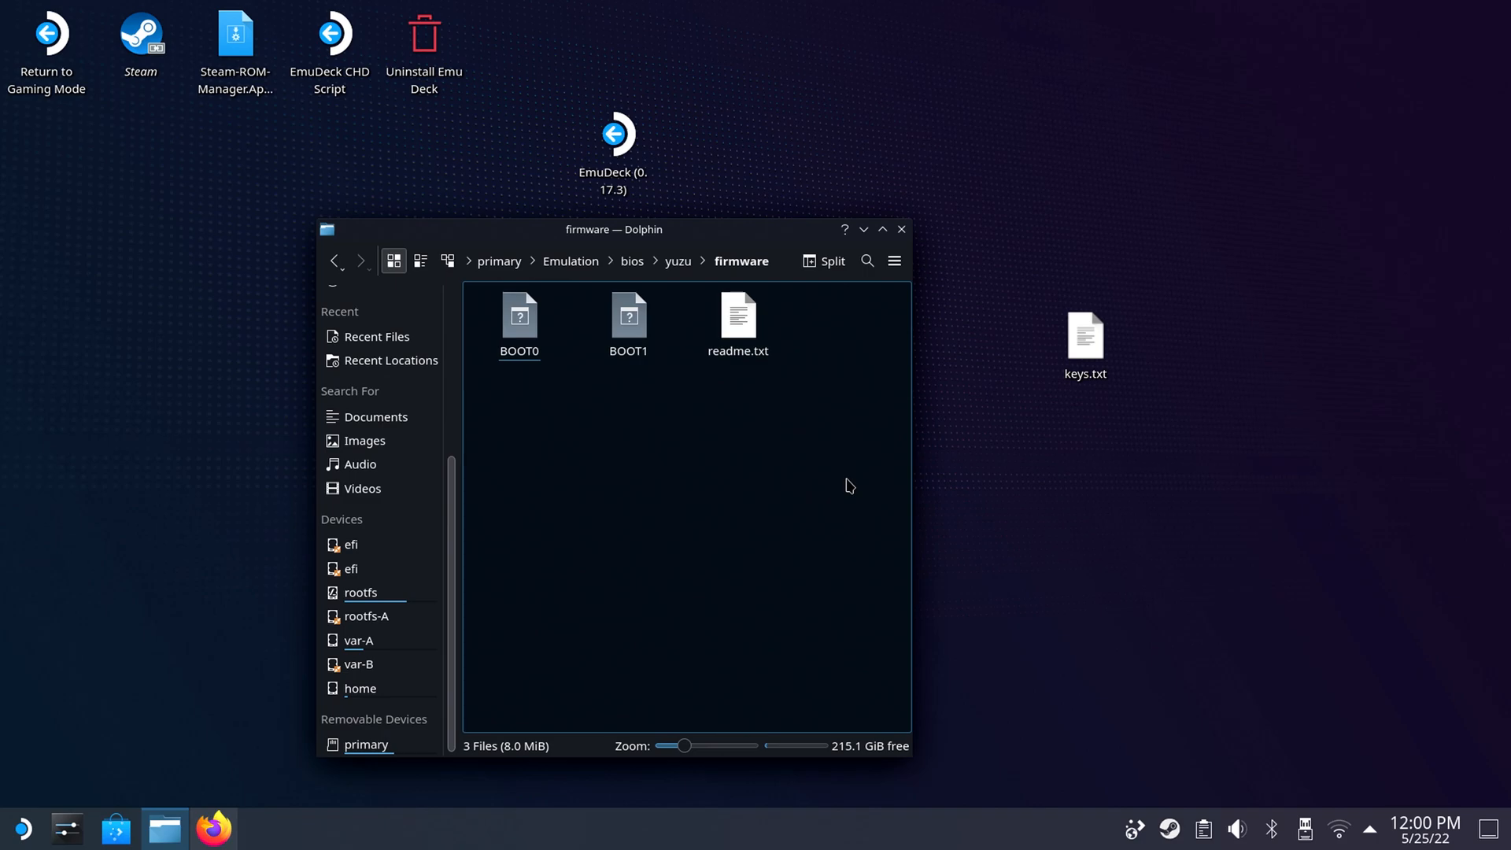
click(342, 269)
click(341, 269)
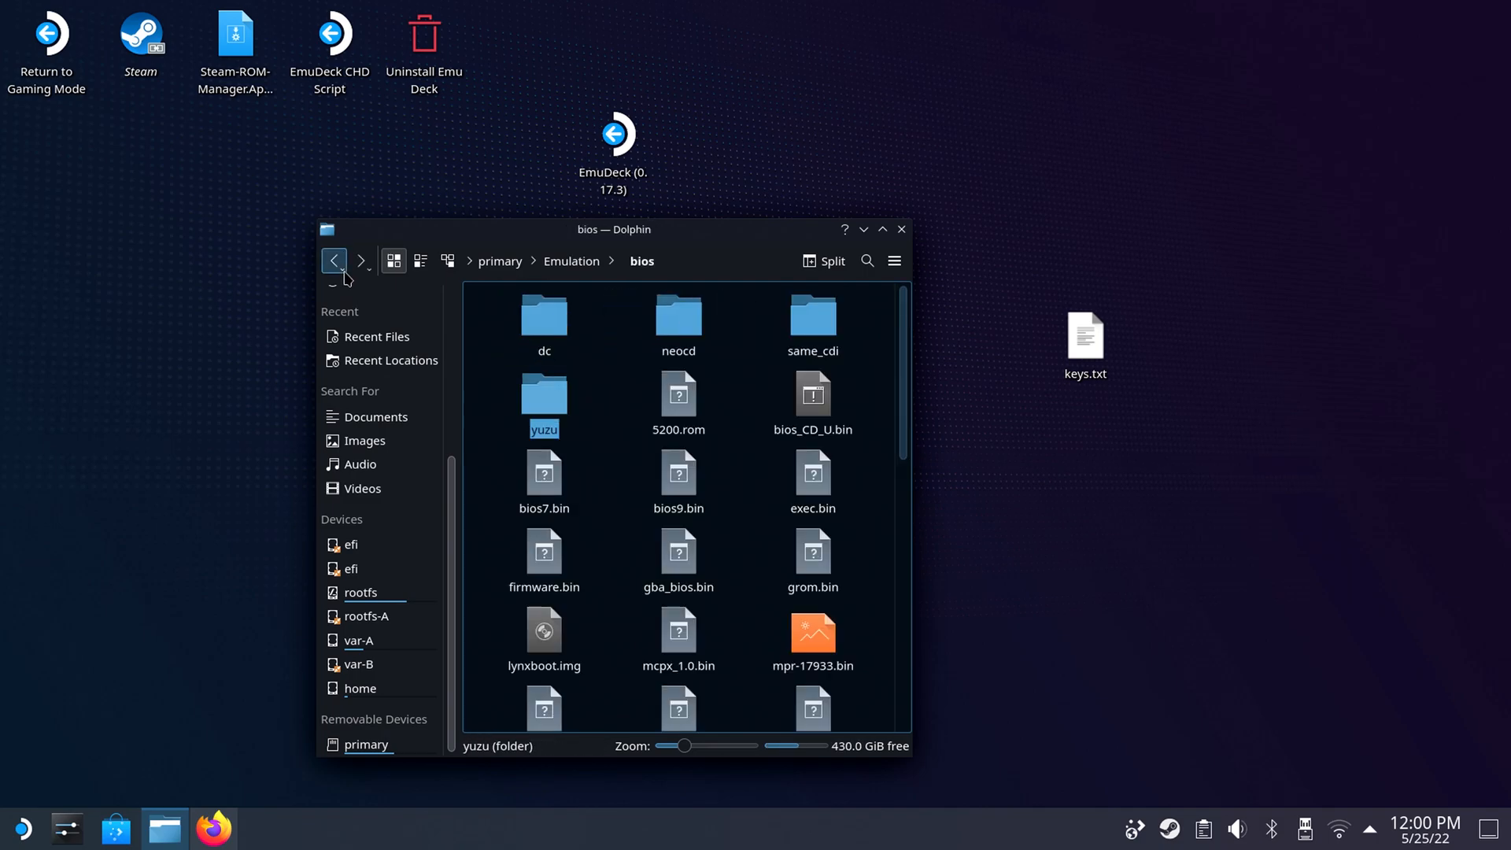
click(335, 262)
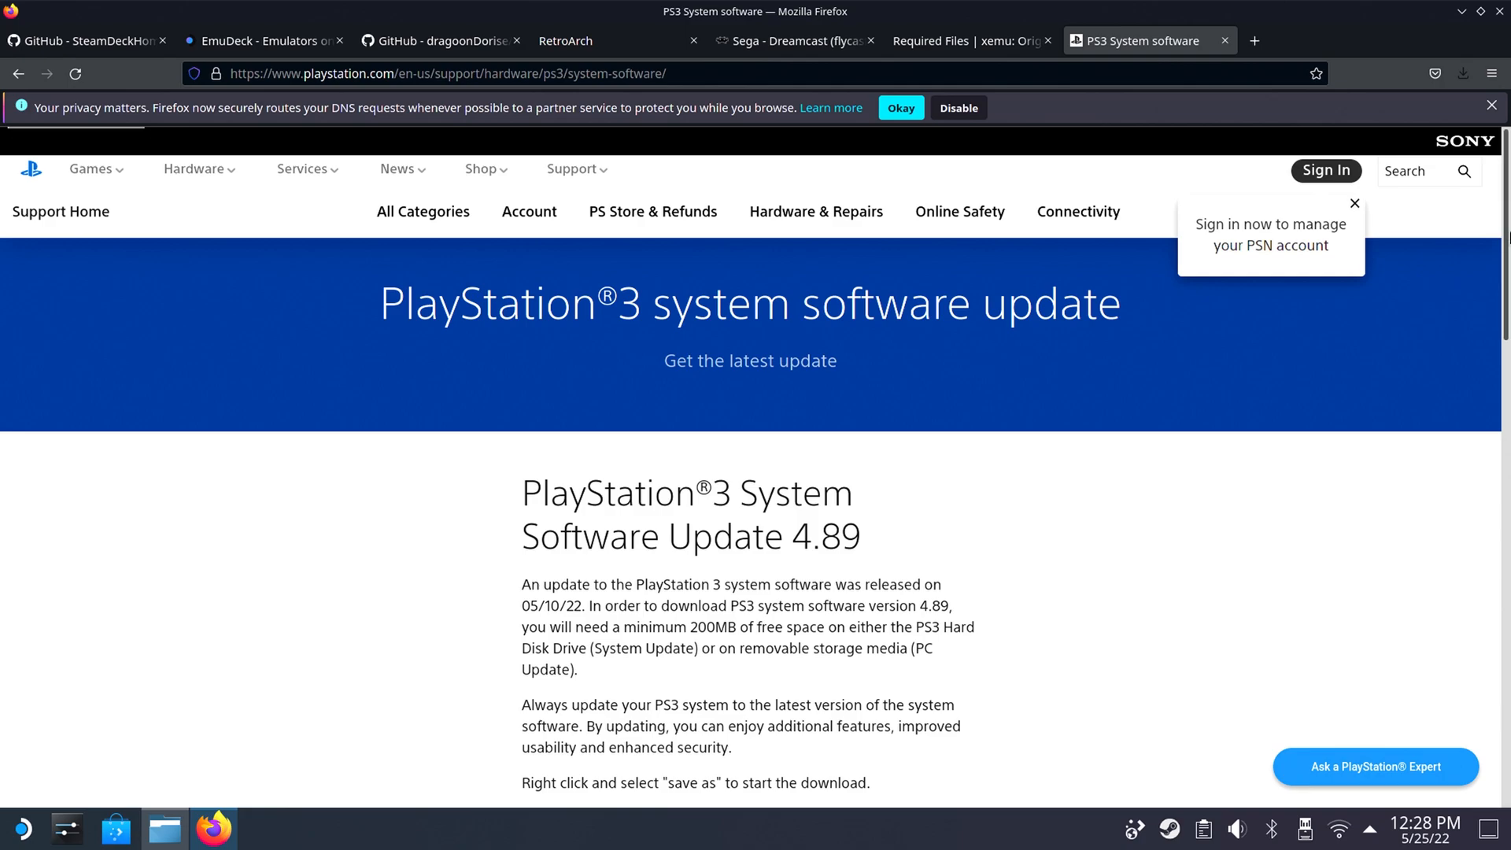
Download PS3UPDAT.PUP from PlayStation's PS3 system software page, saving it to disk and allowing the blocked download.
scroll(1503, 246, down, 3)
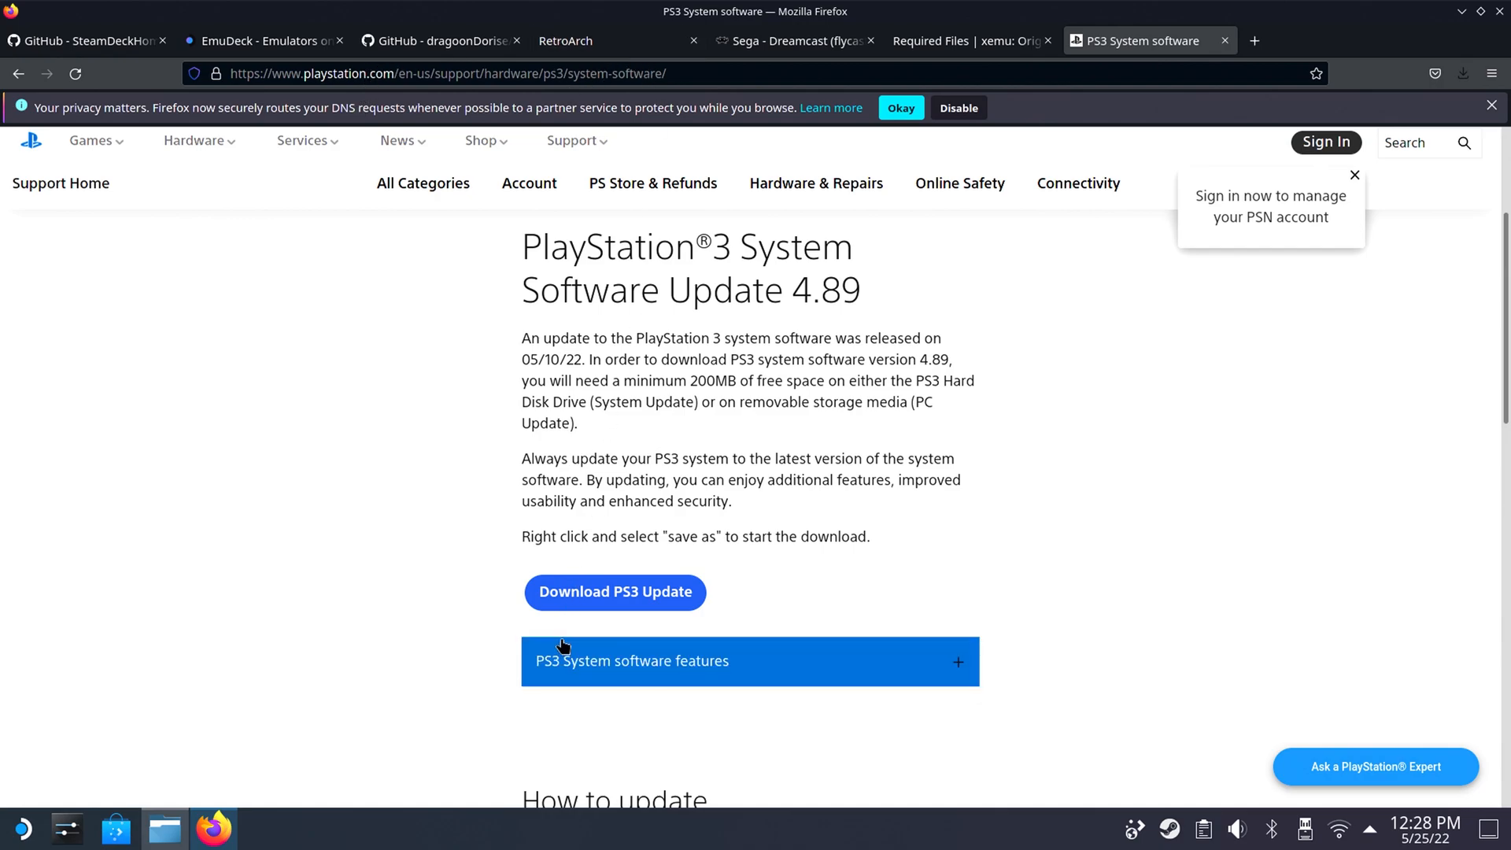
click(602, 604)
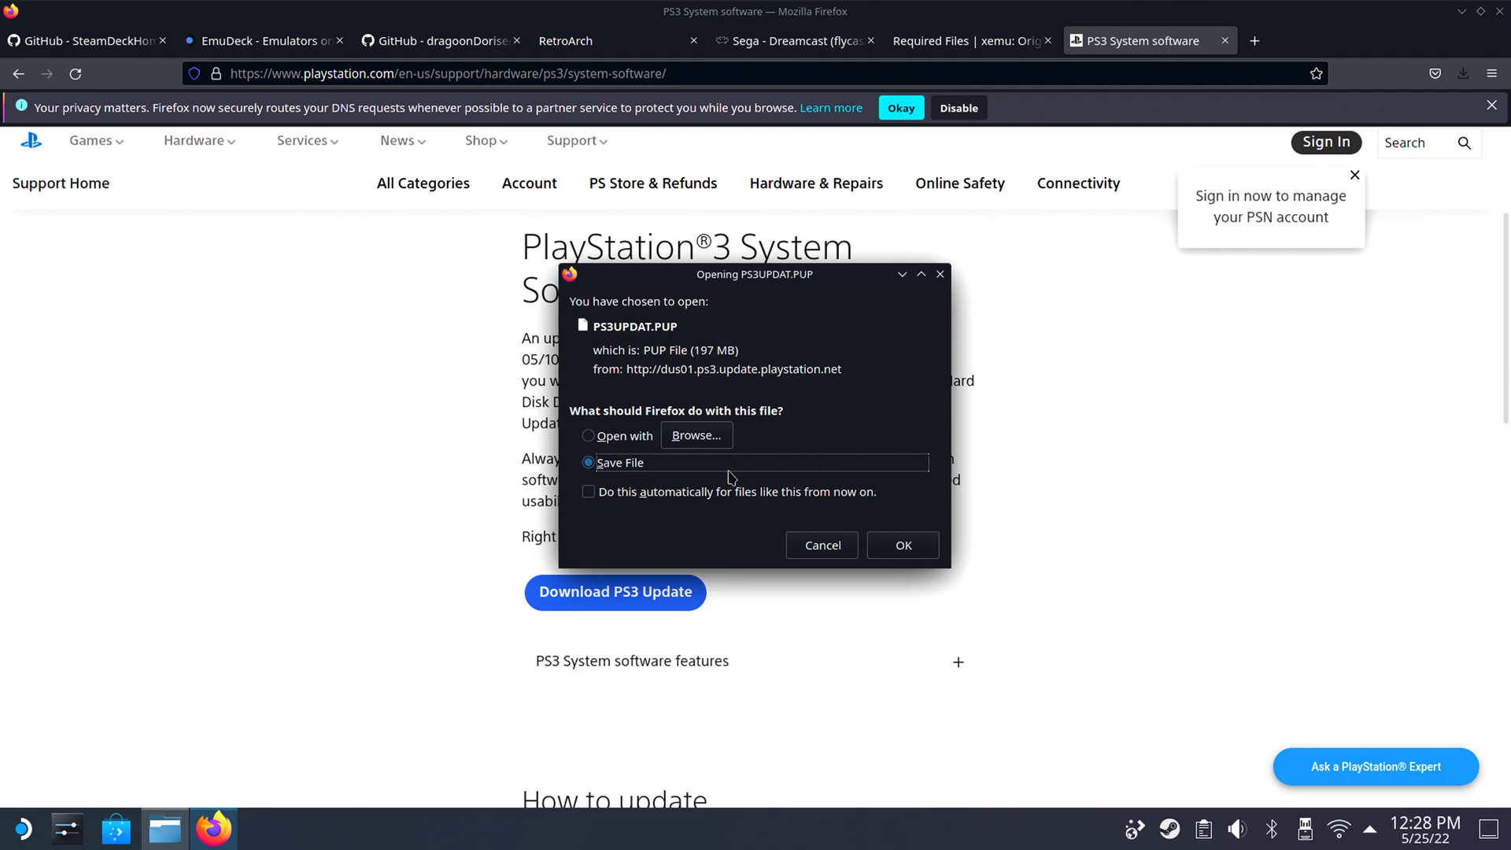
click(897, 552)
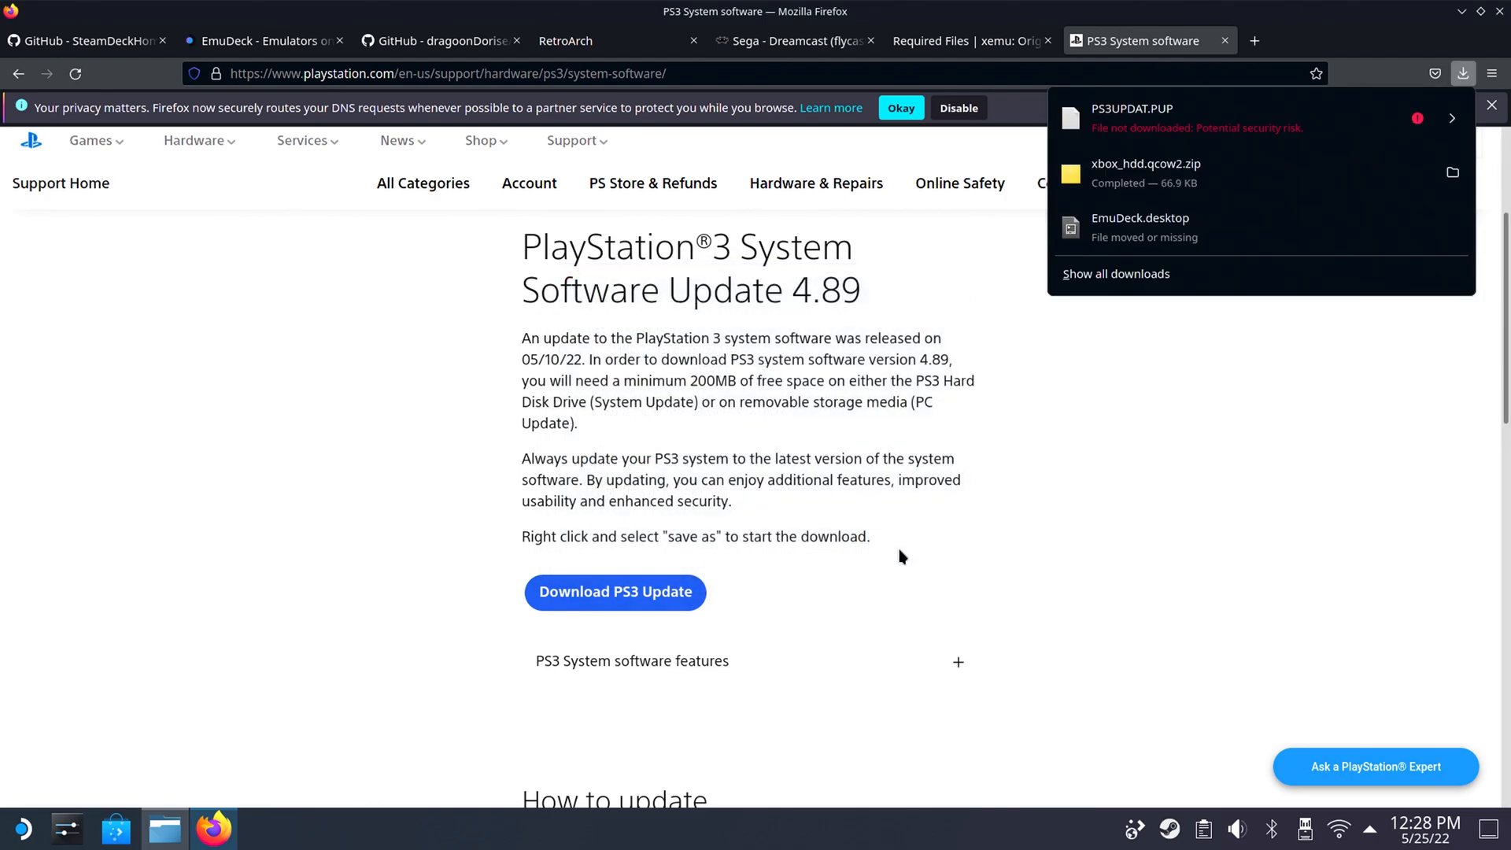
click(1453, 117)
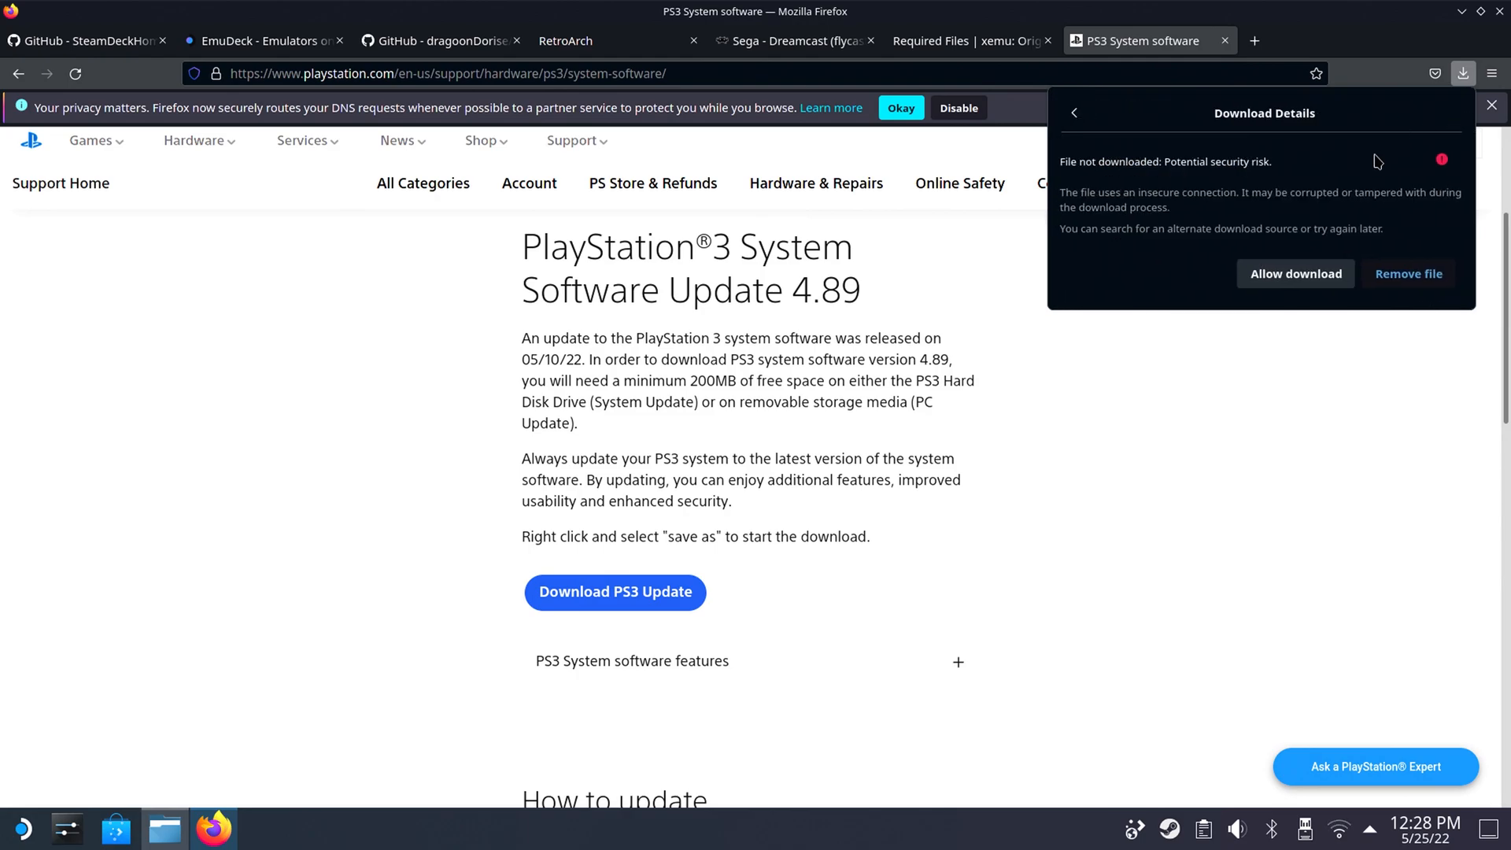
click(1295, 274)
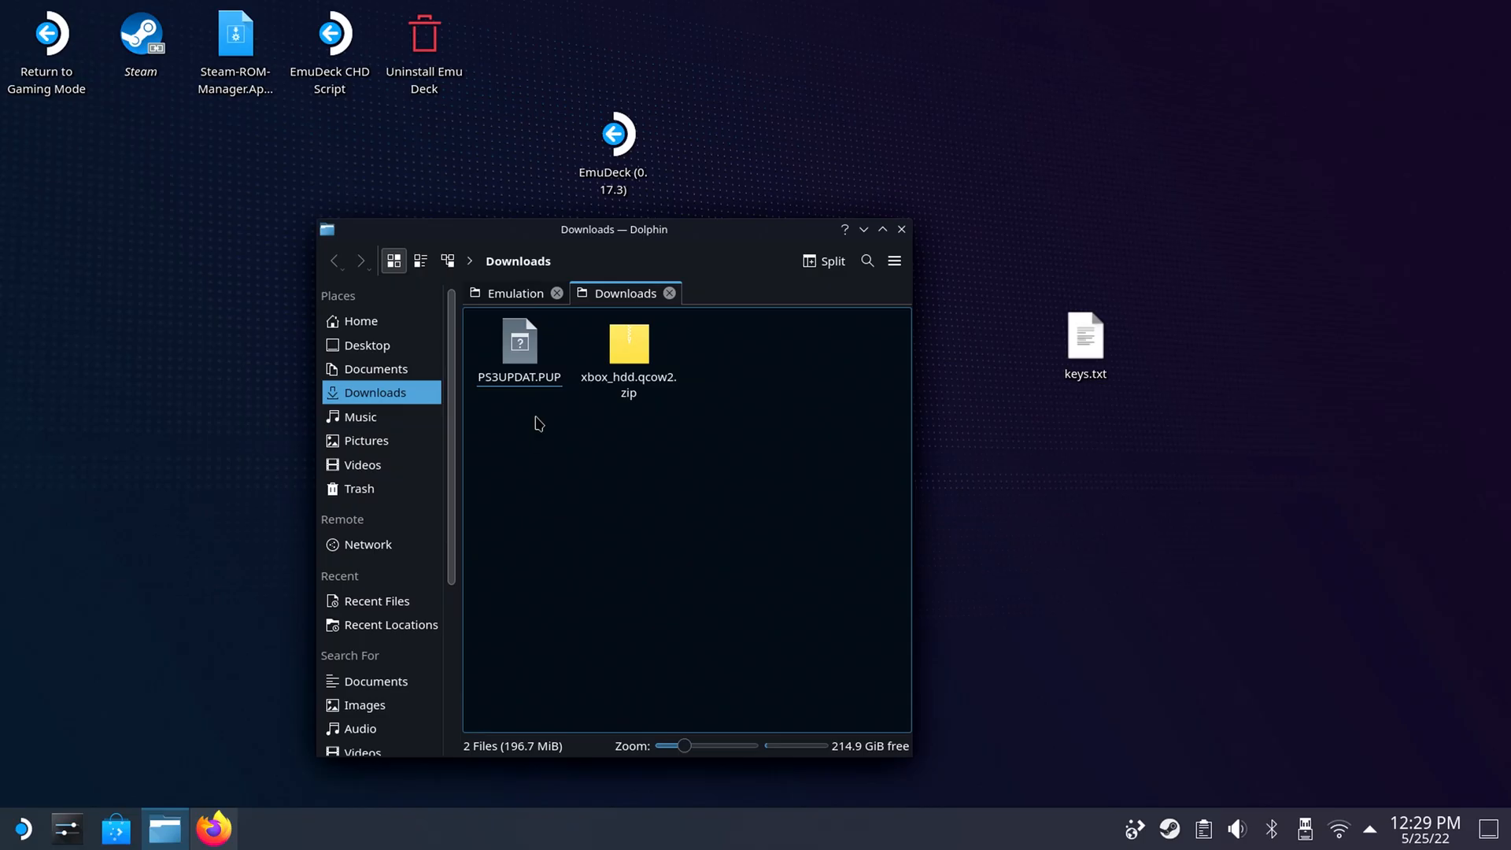
Launch RPCS3 with the rpcs3.sh script in Emulation/tools/launchers.
click(530, 299)
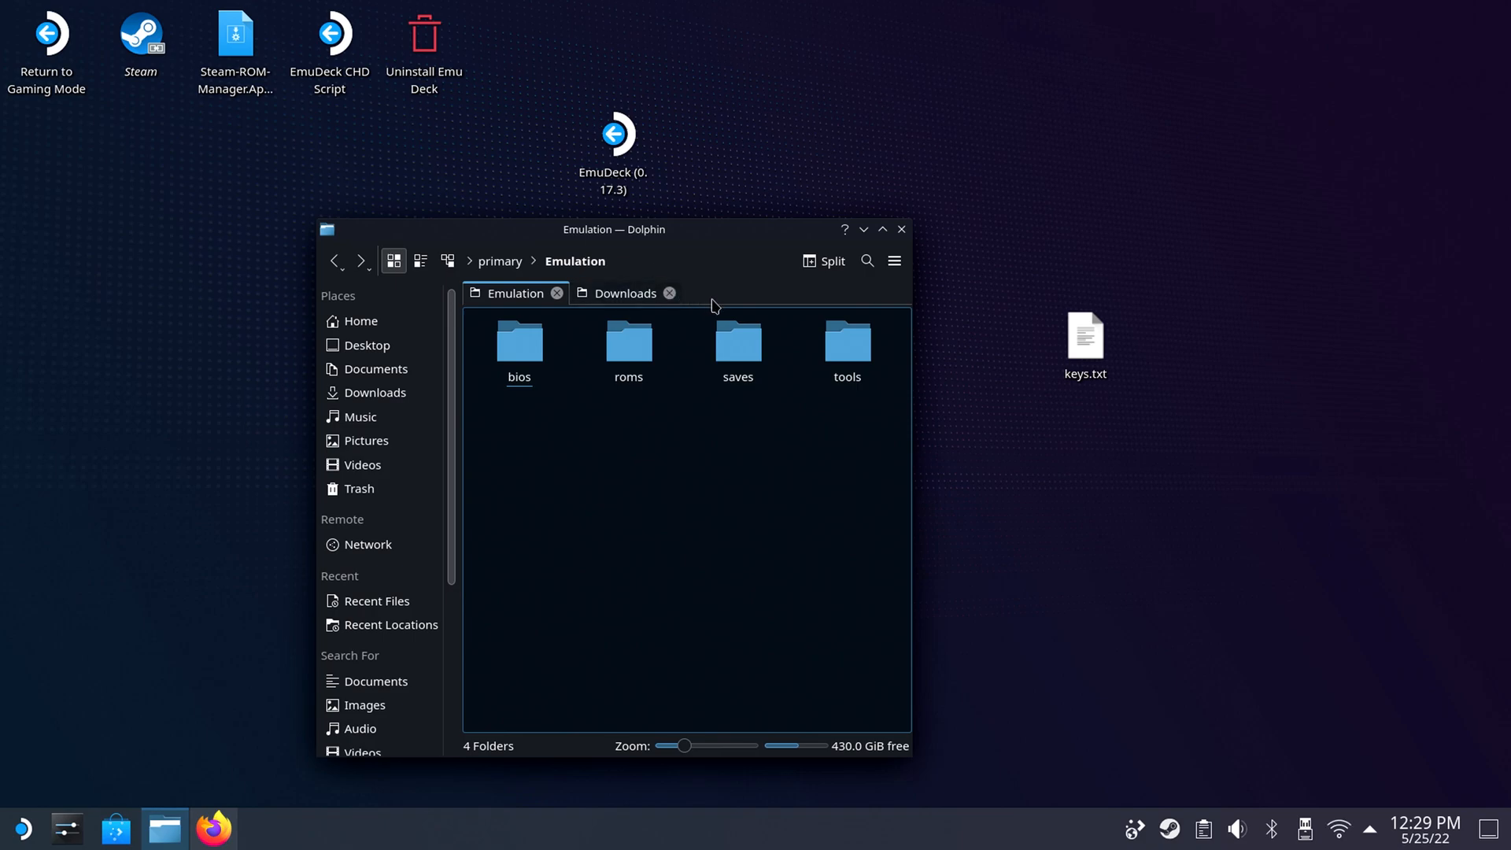
click(839, 353)
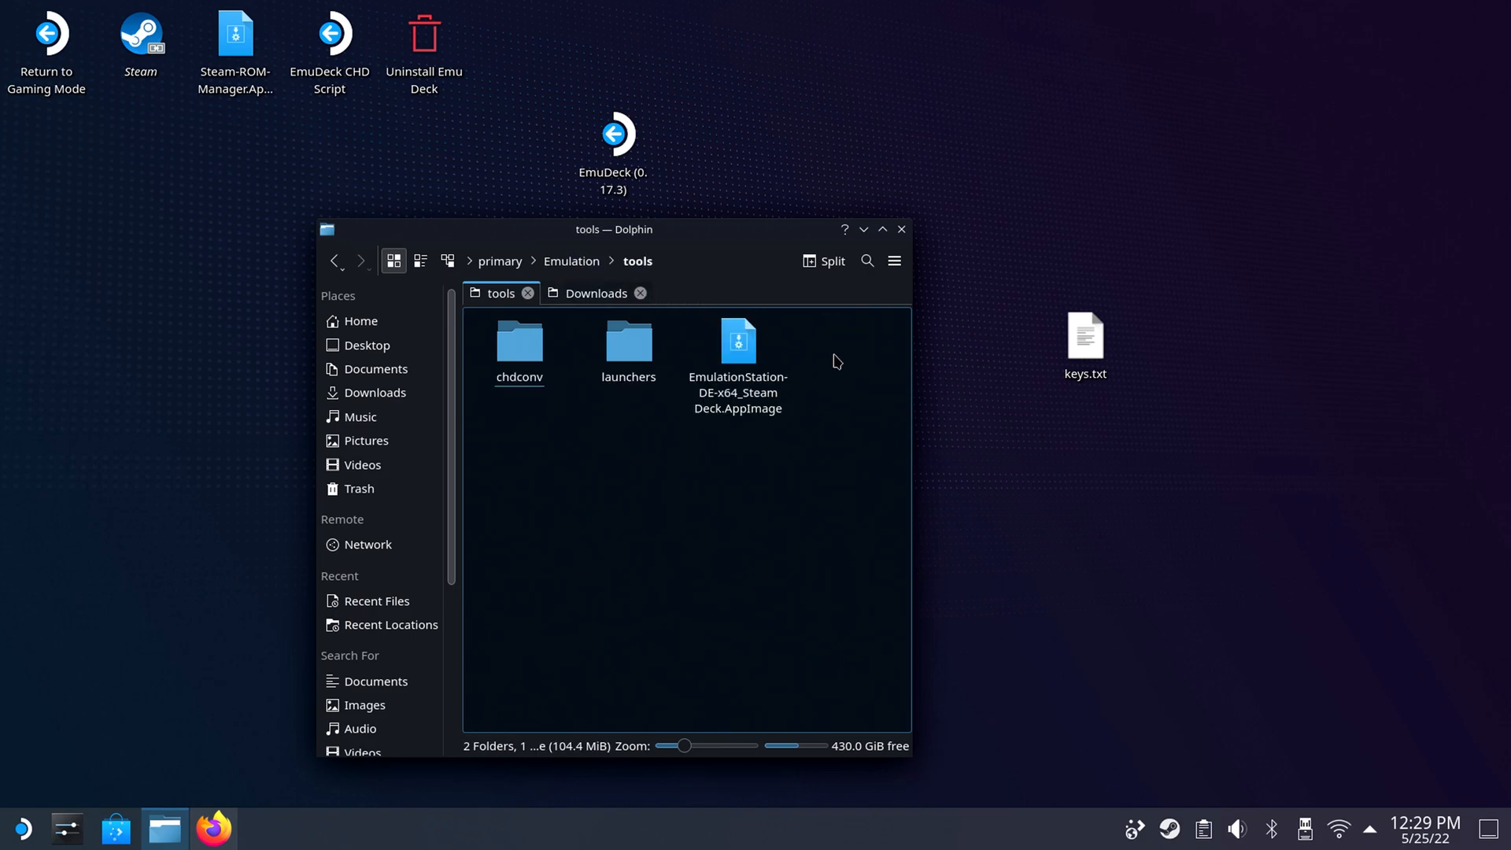
click(642, 365)
click(641, 364)
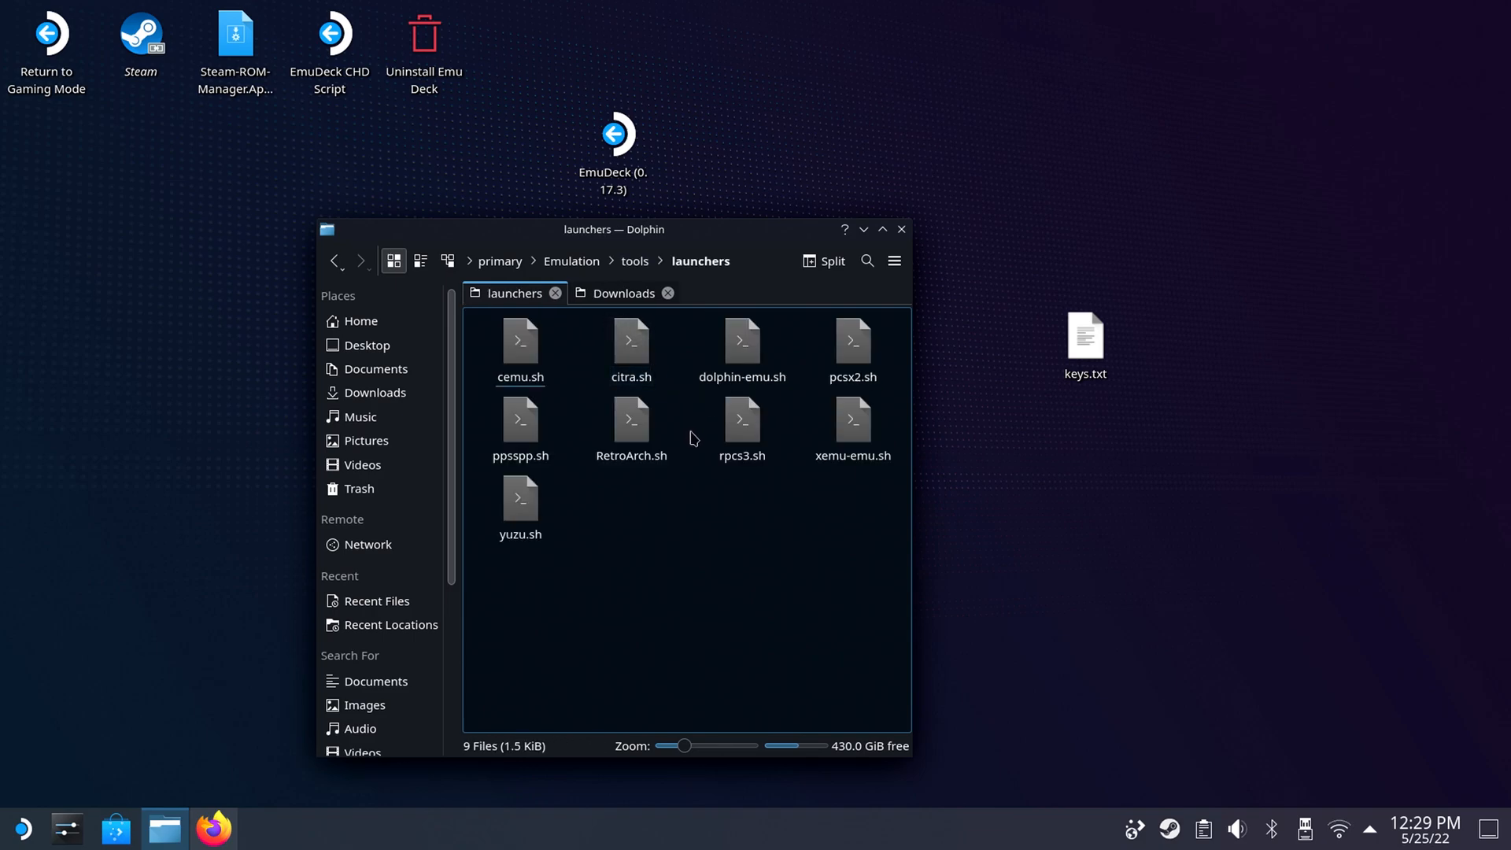
click(752, 433)
click(744, 398)
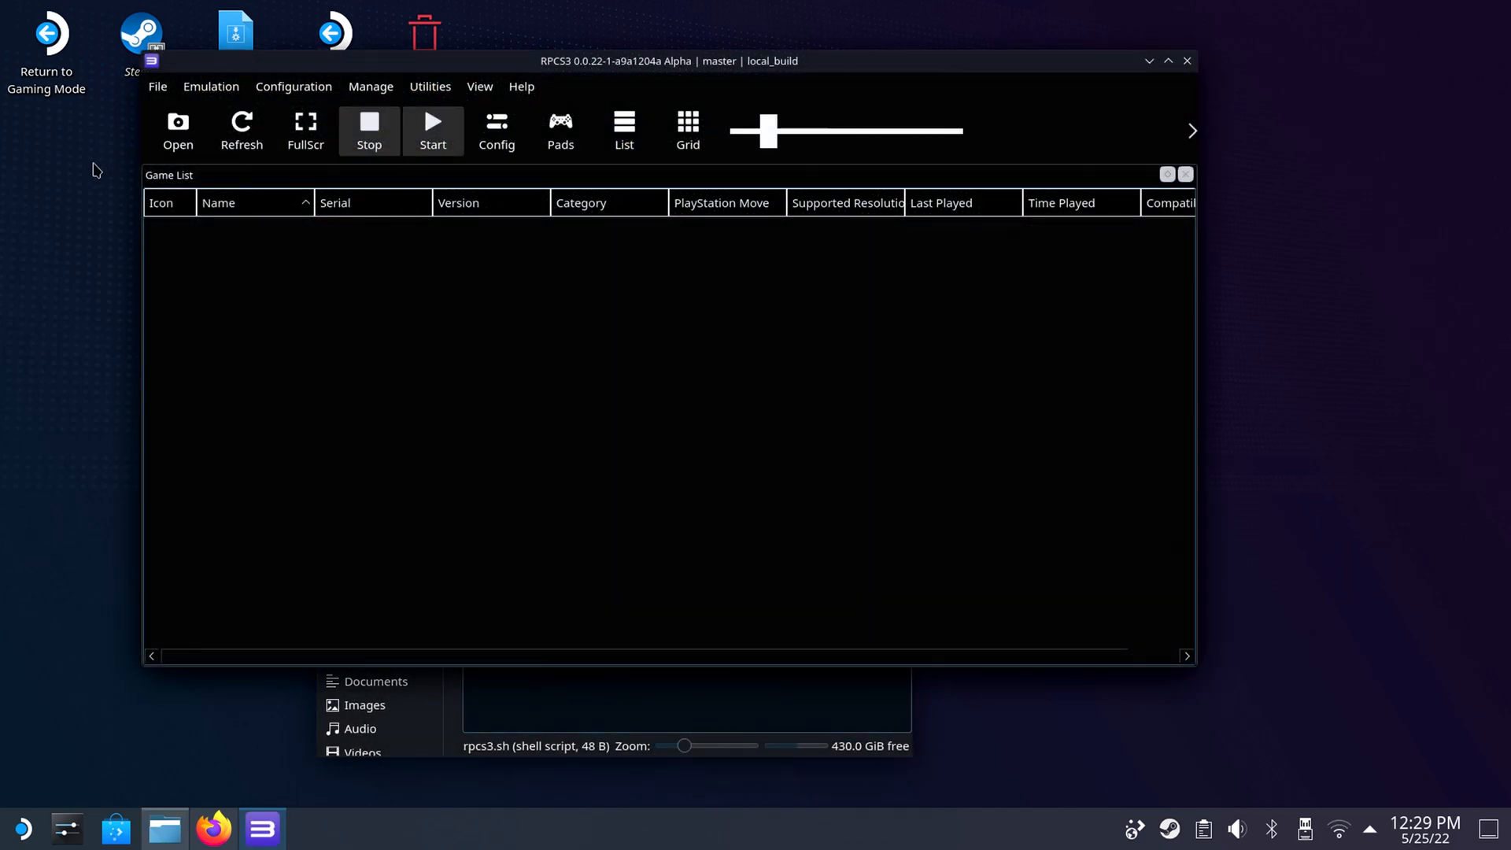
Install the PS3 firmware in RPCS3 from PS3UPDAT.PUP in the Downloads folder.
click(158, 87)
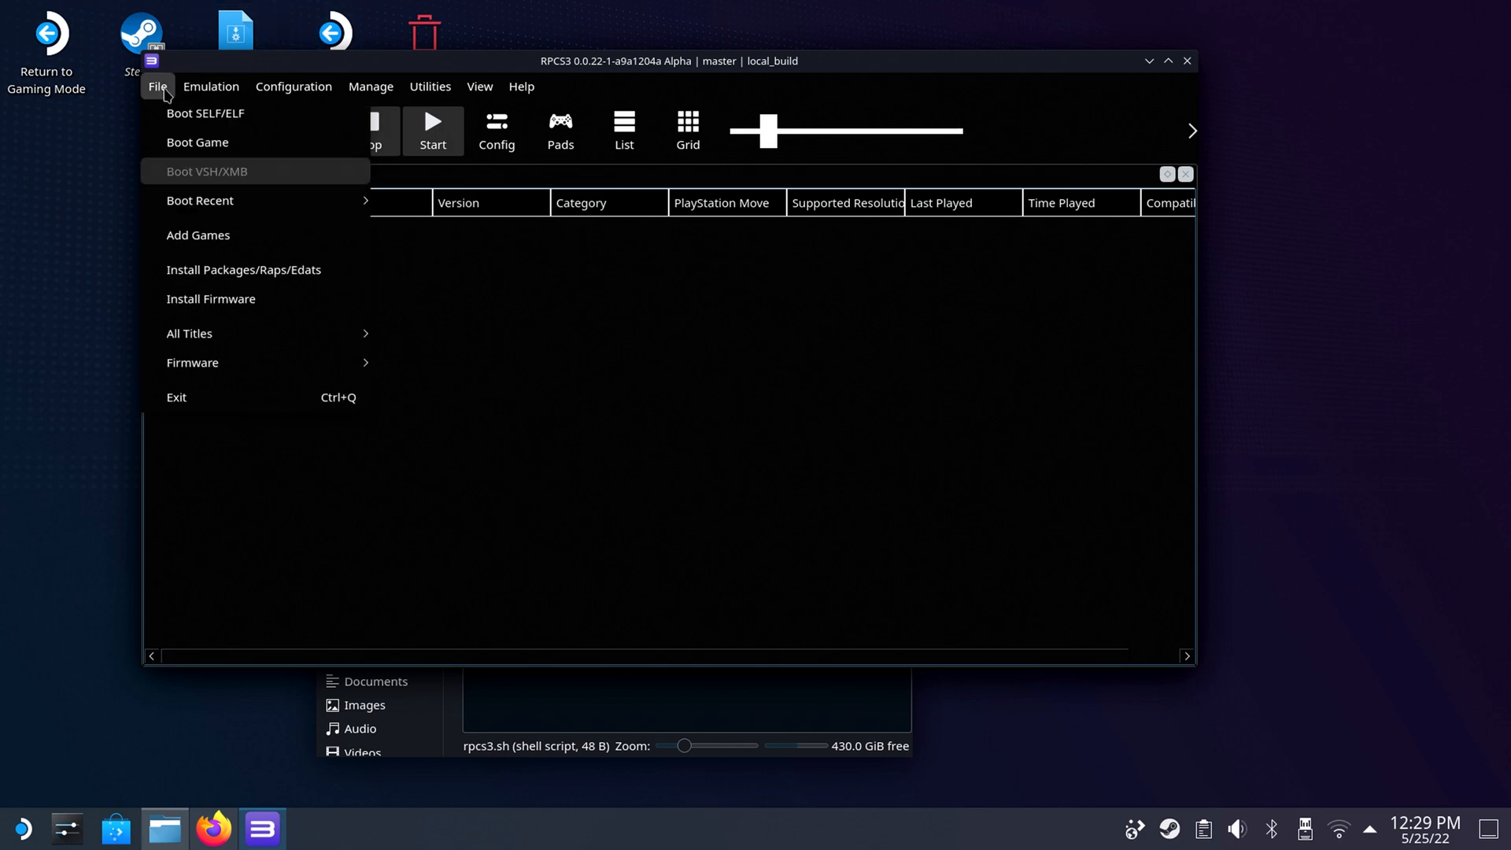
click(266, 300)
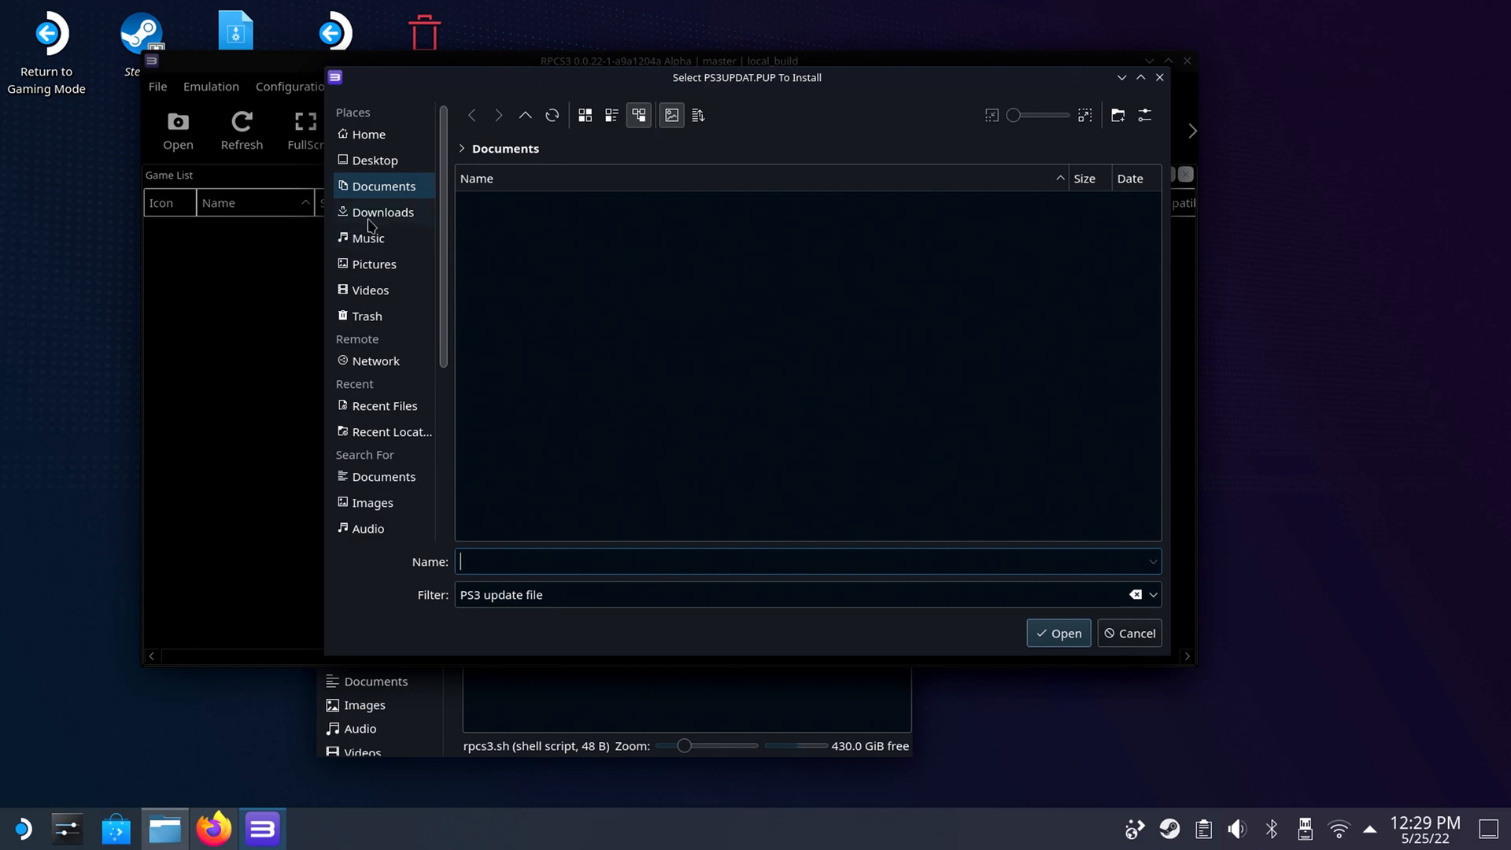
click(377, 211)
double_click(529, 206)
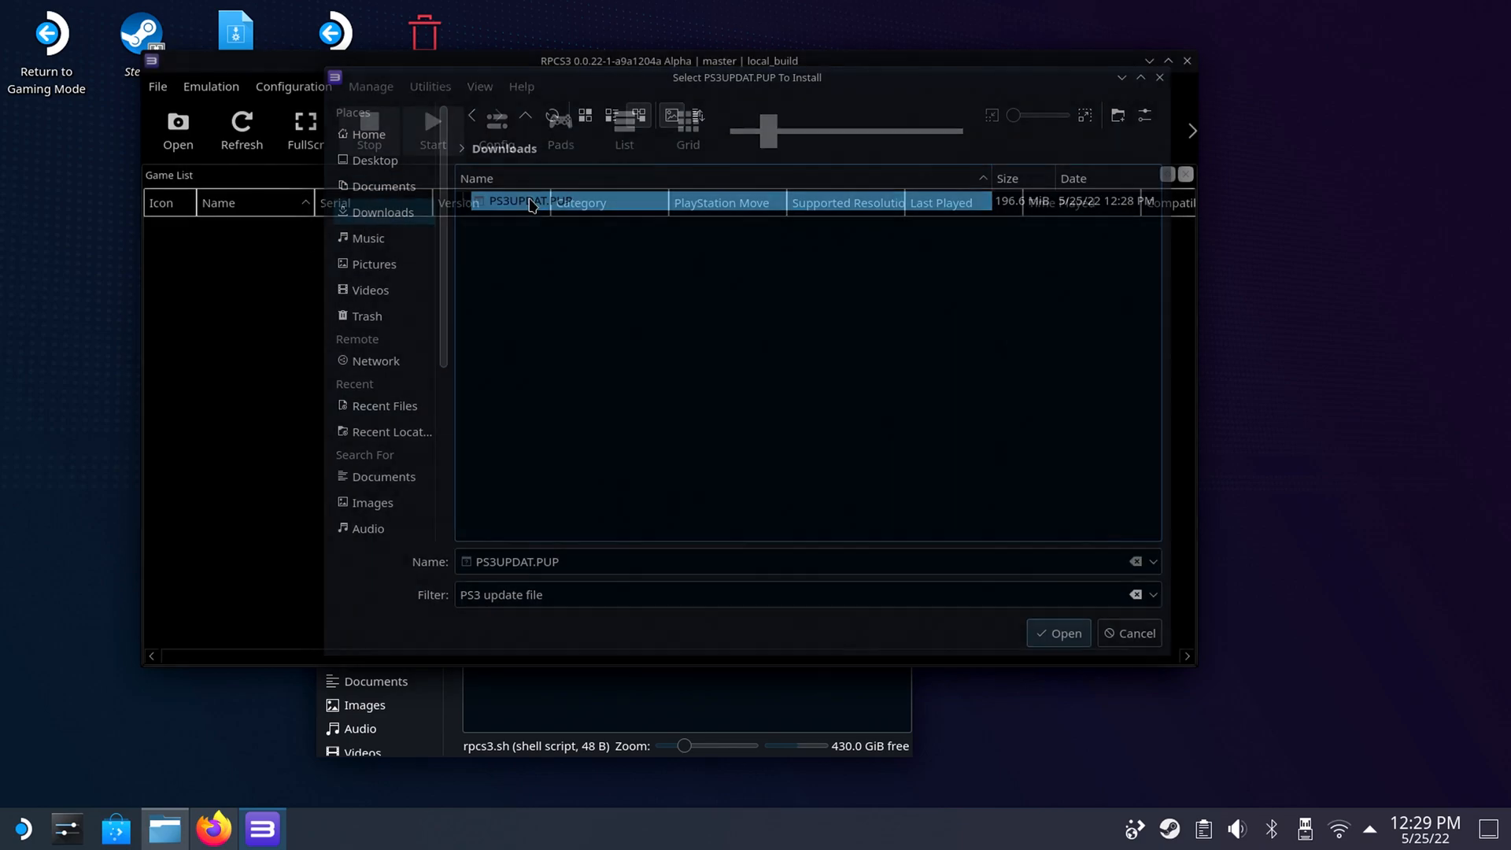
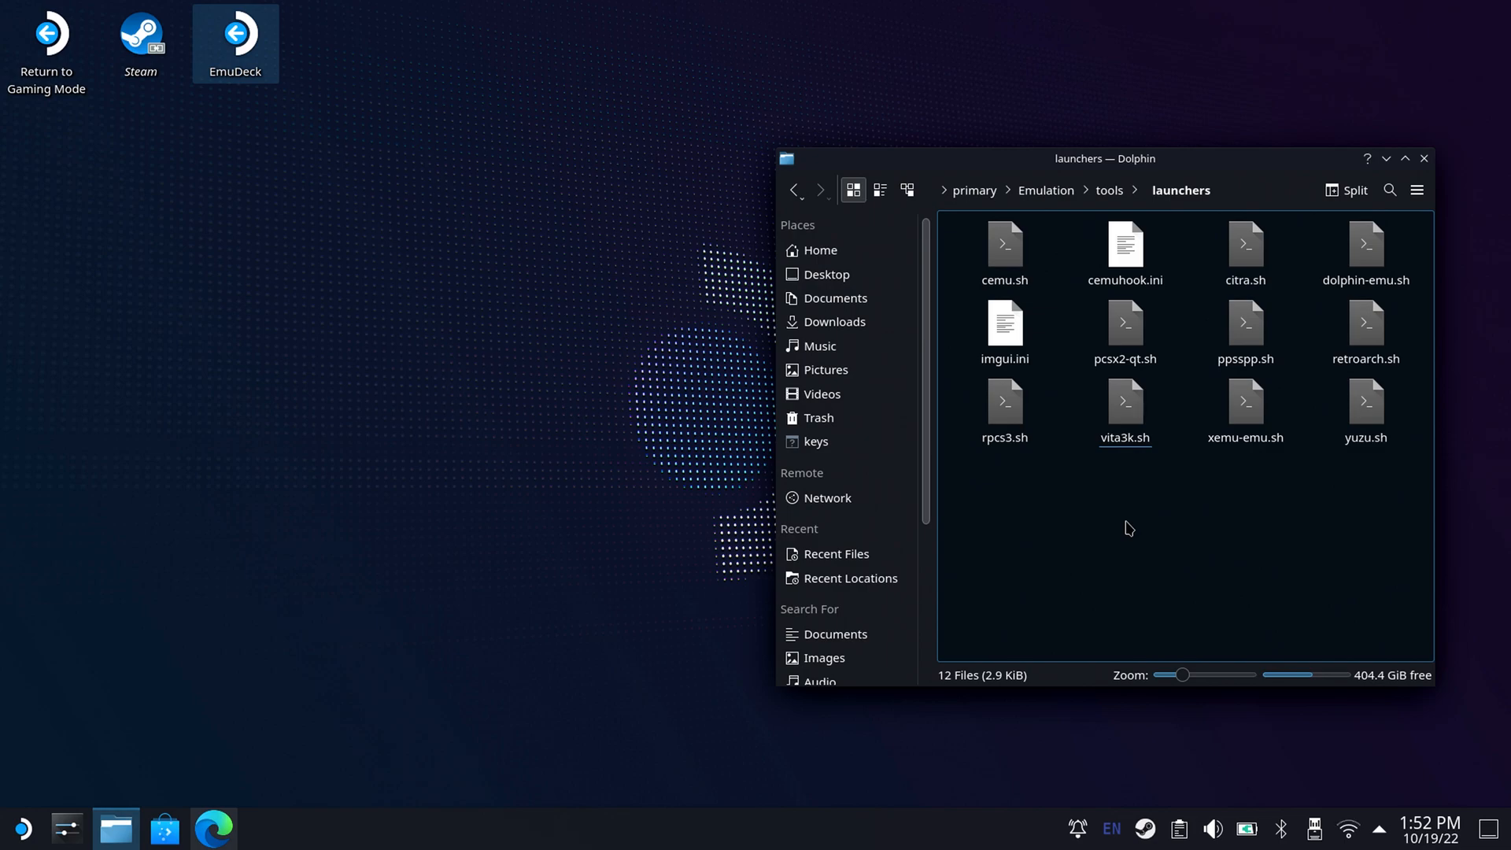
Launch Vita3K by executing the vita3k.sh script, and switch to the Vita3K quickstart page in Microsoft Edge.
click(1140, 411)
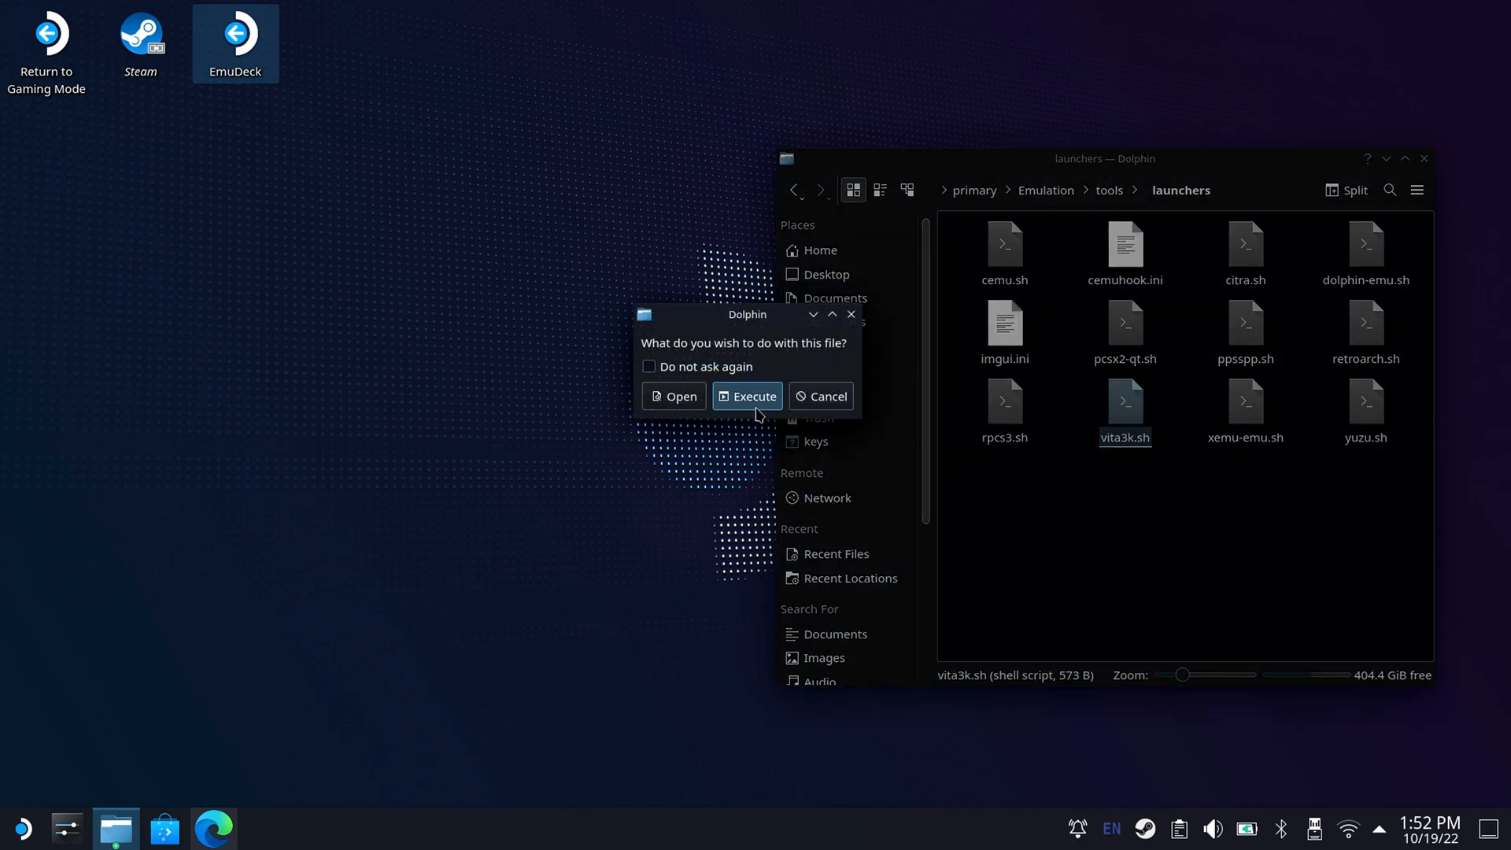
click(755, 401)
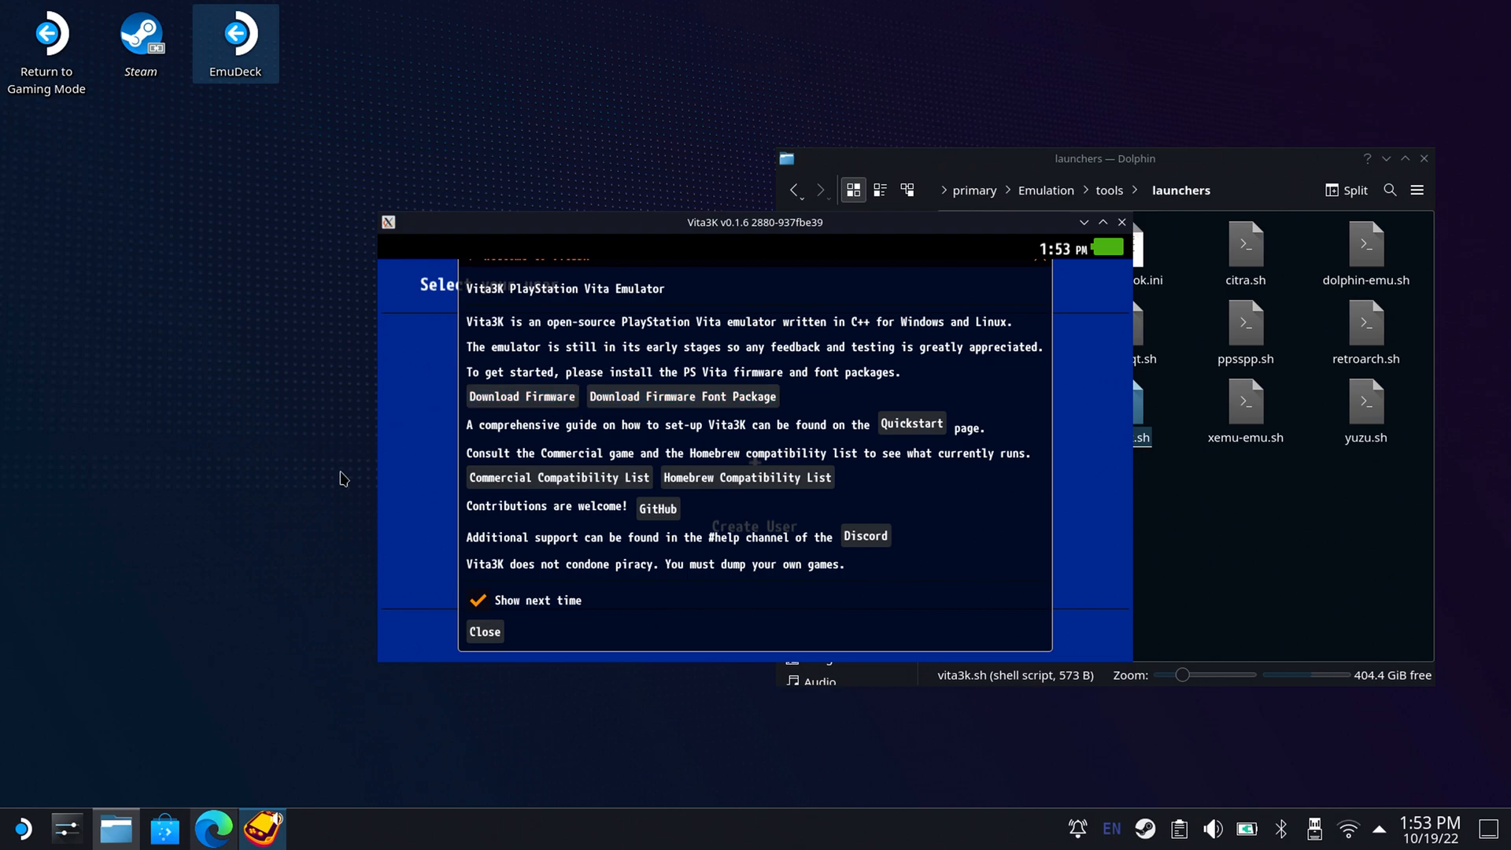
click(212, 828)
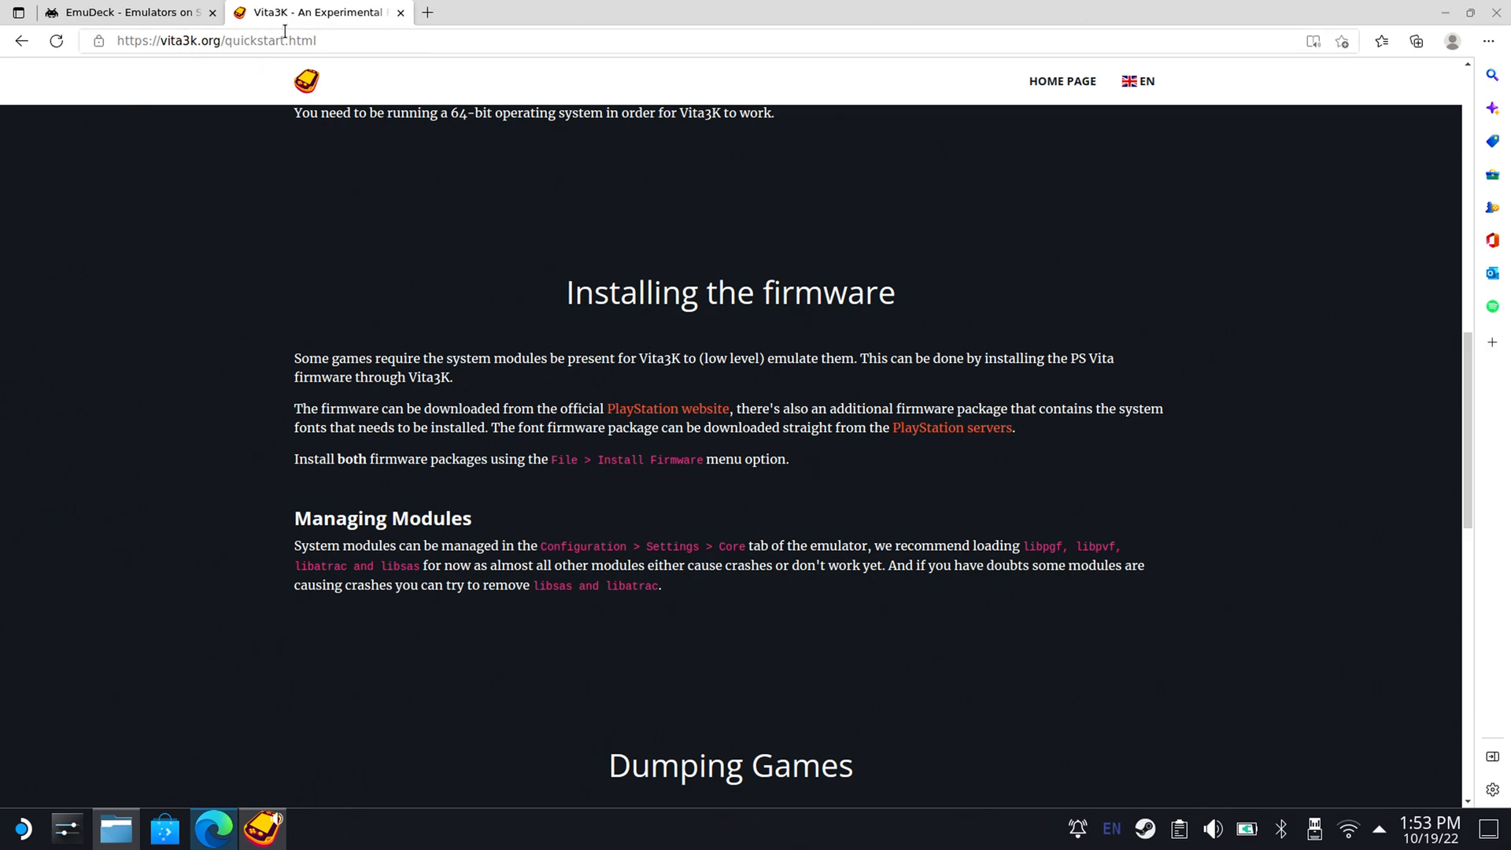
Download the PS Vita firmware PSVUPDAT.PUP from the PlayStation website linked in the quickstart guide, keeping the blocked file anyway.
click(713, 415)
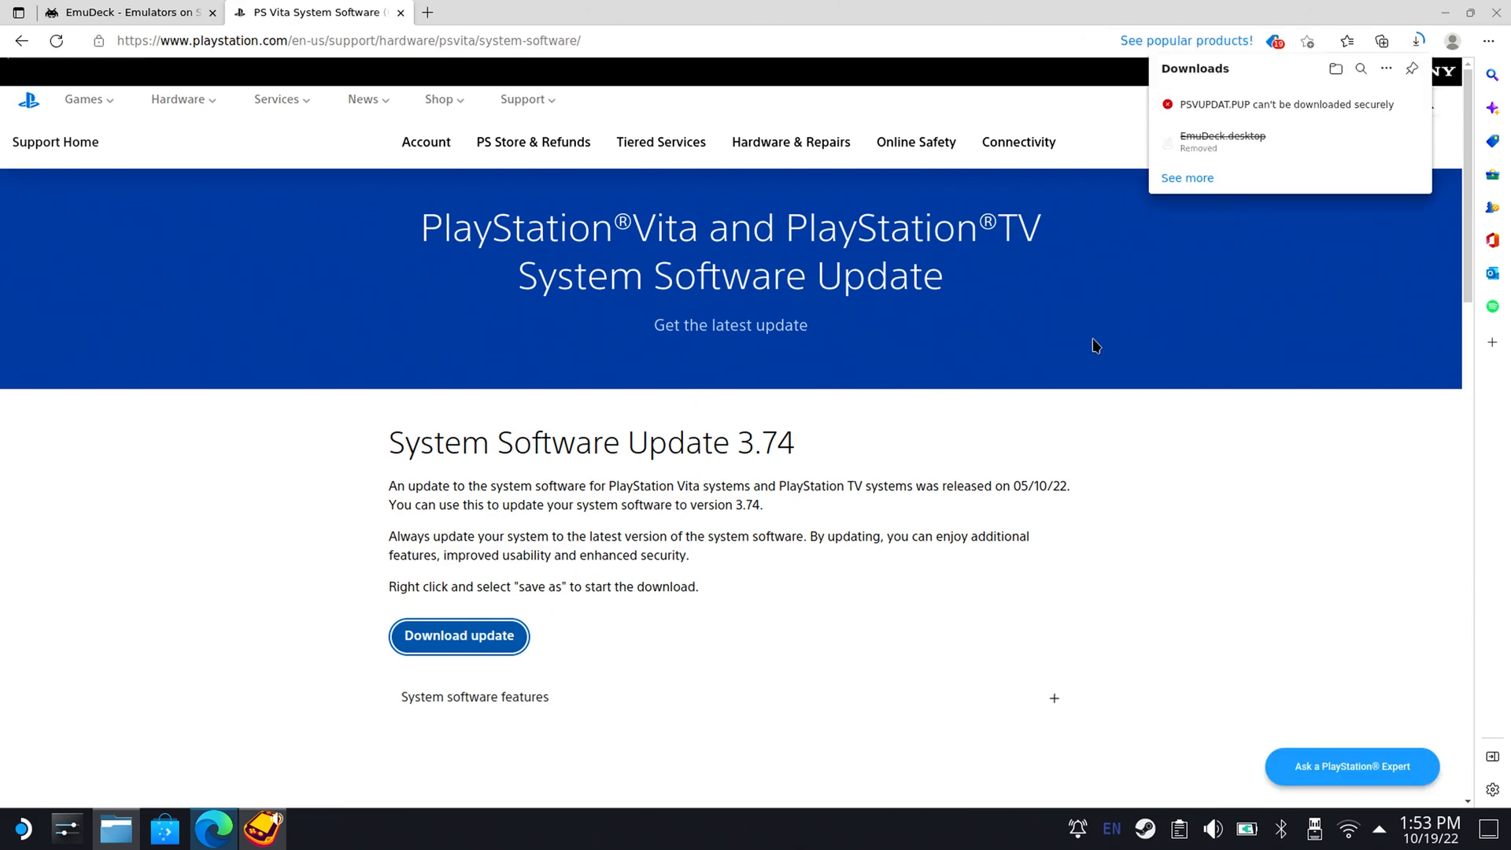
click(1399, 105)
click(1304, 161)
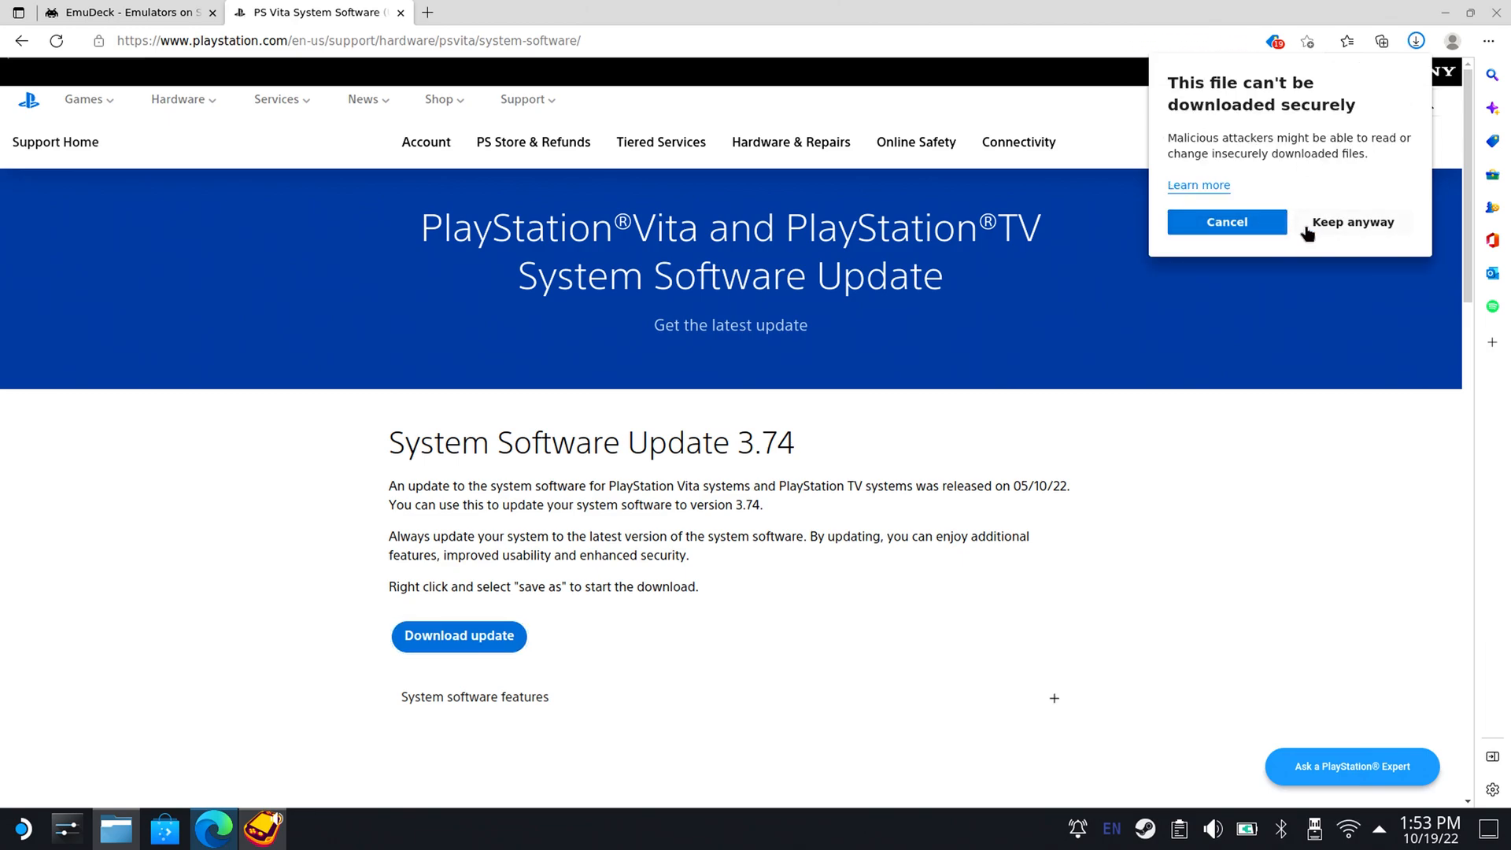
click(1319, 227)
Return to the quickstart guide and download the font package PSP2UPDAT.PUP from the PlayStation servers, keeping the blocked file anyway.
click(22, 41)
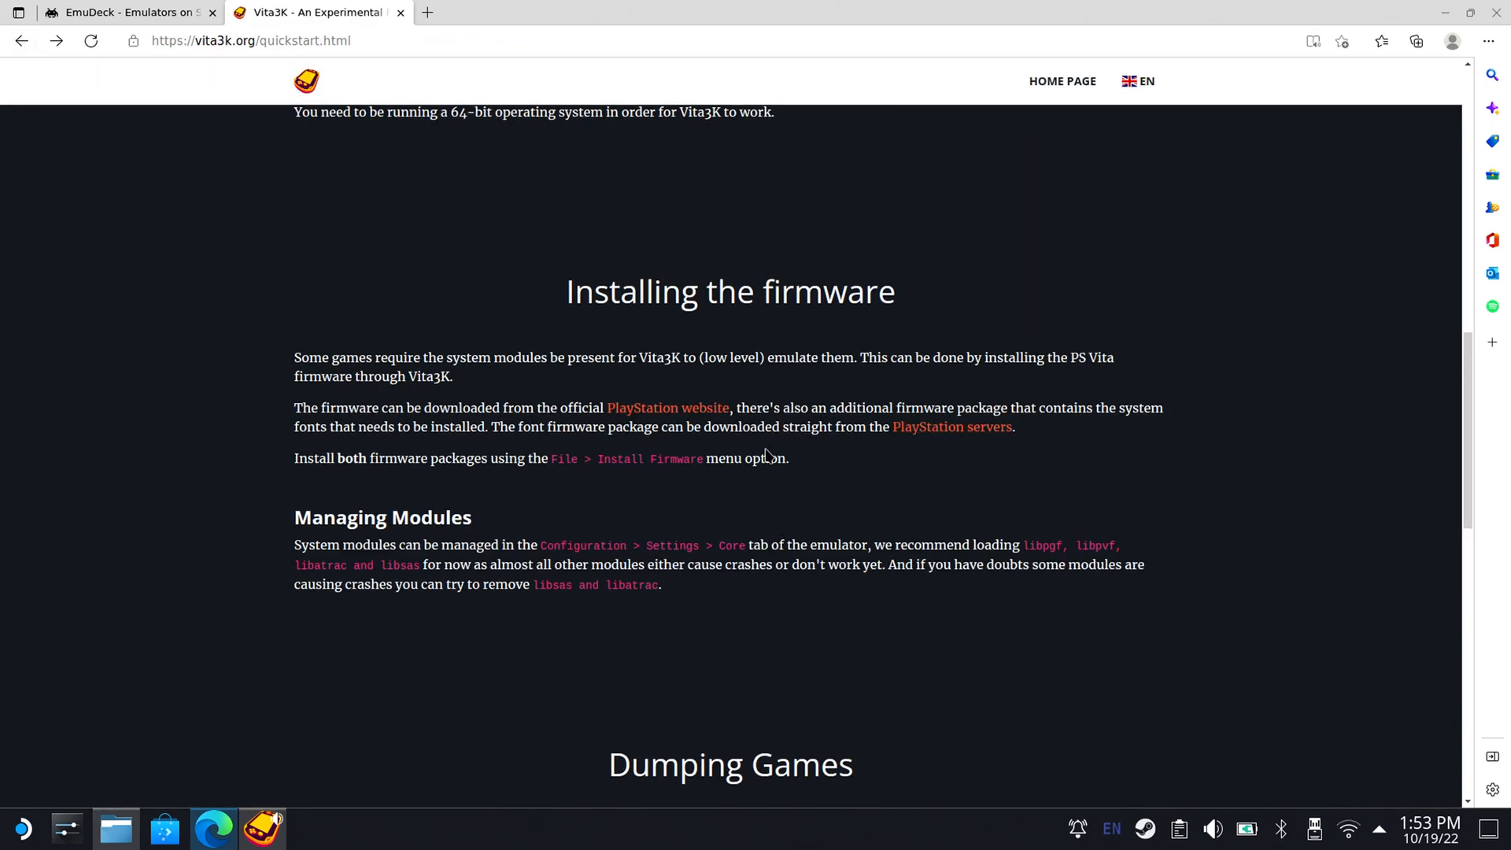
click(917, 429)
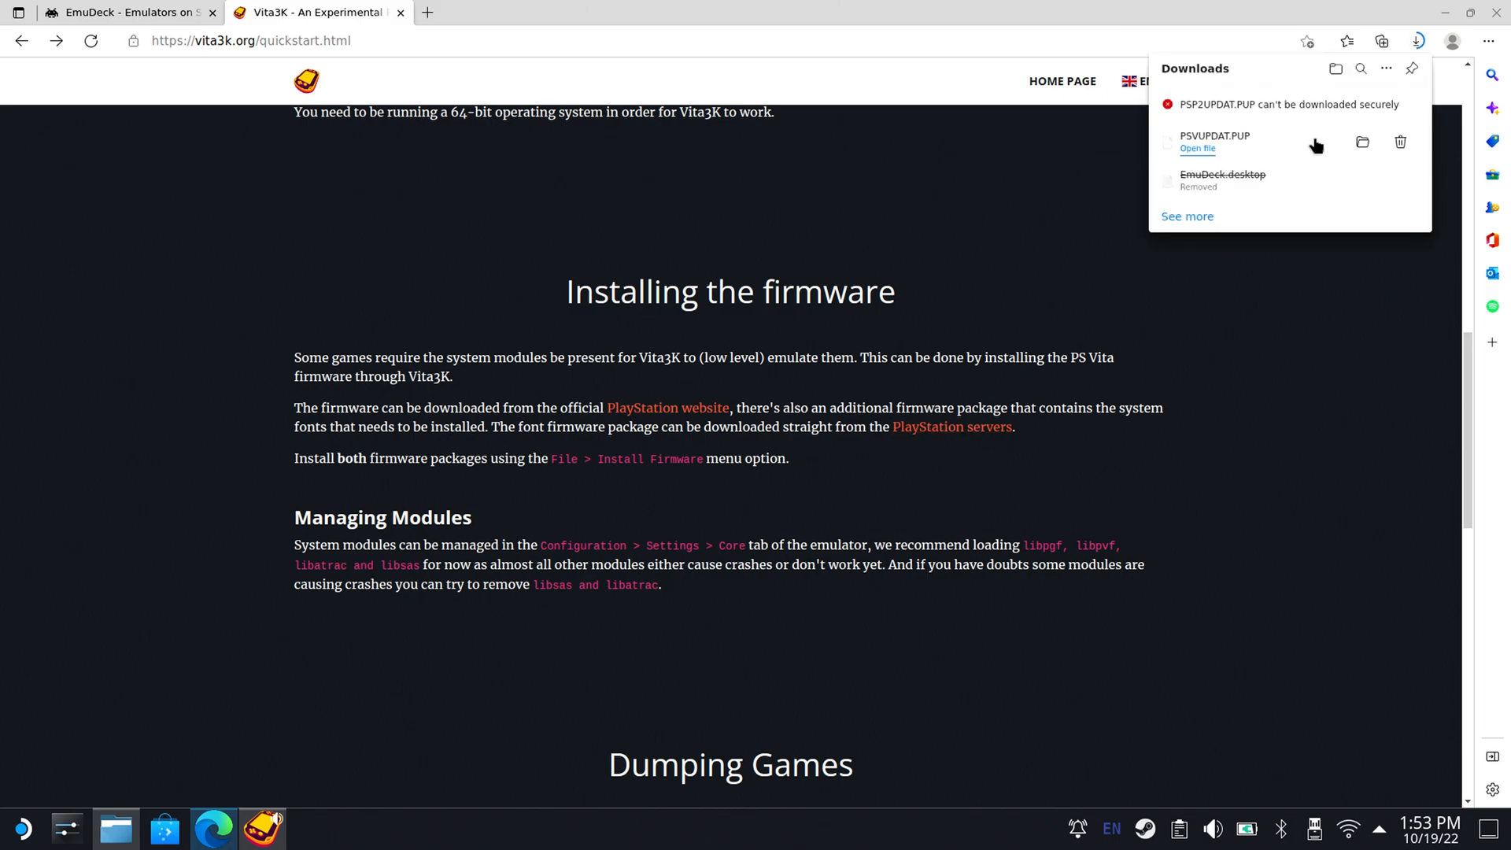
click(1397, 111)
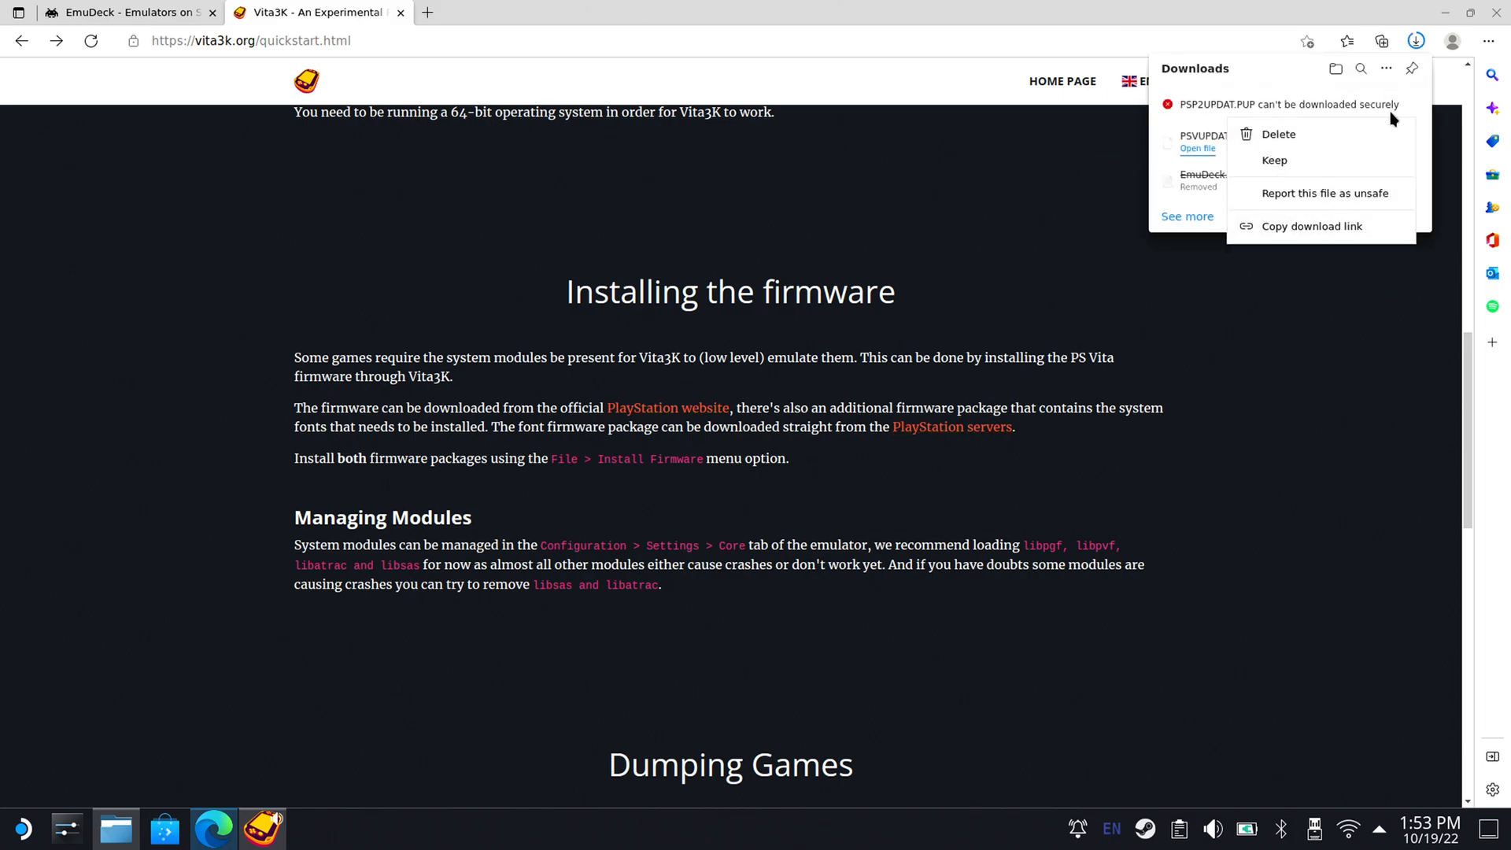
click(1320, 158)
click(1328, 225)
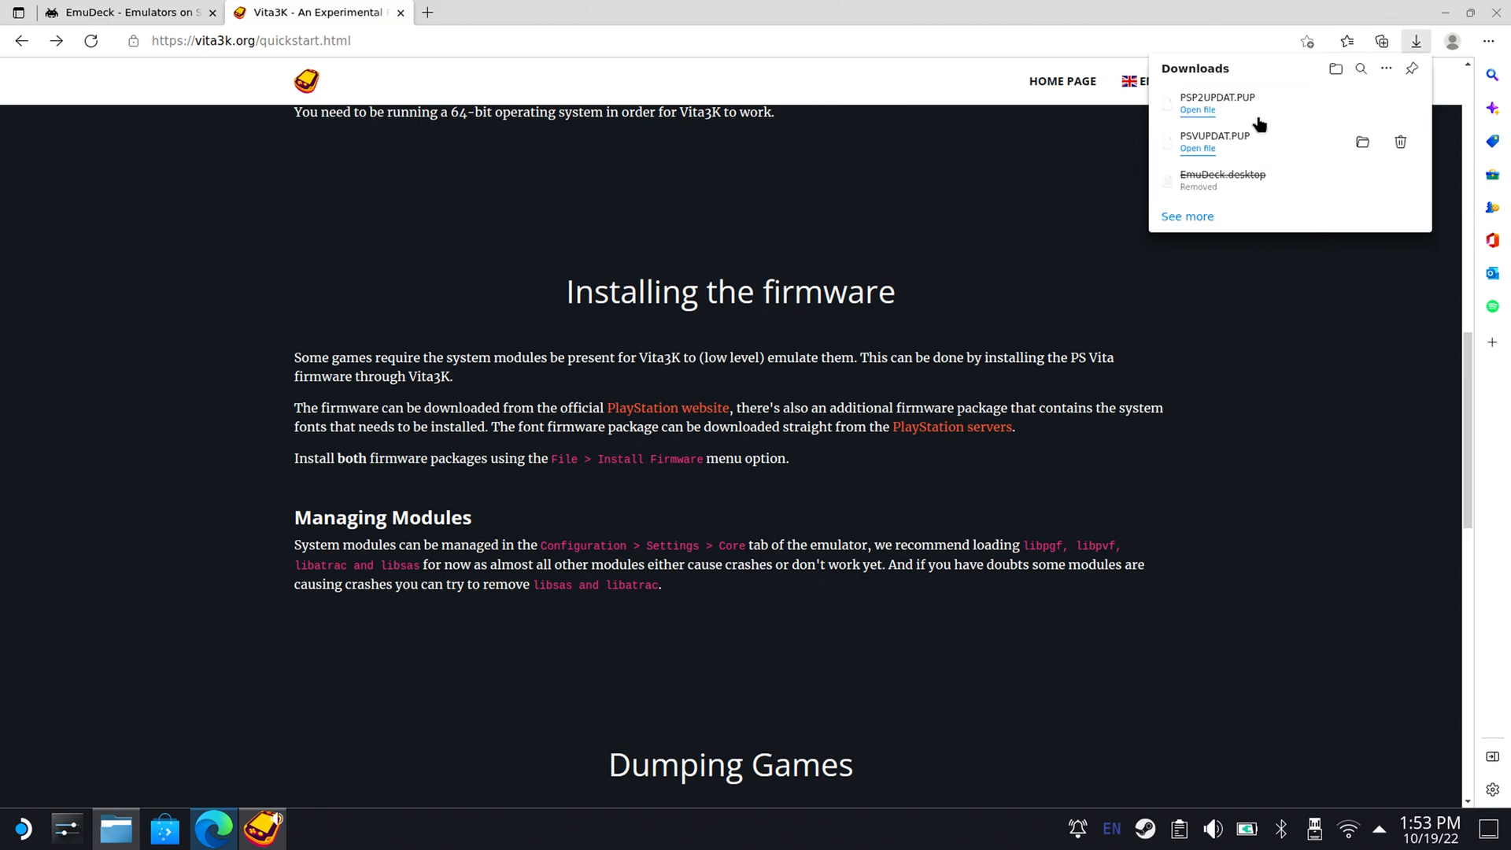
click(1244, 334)
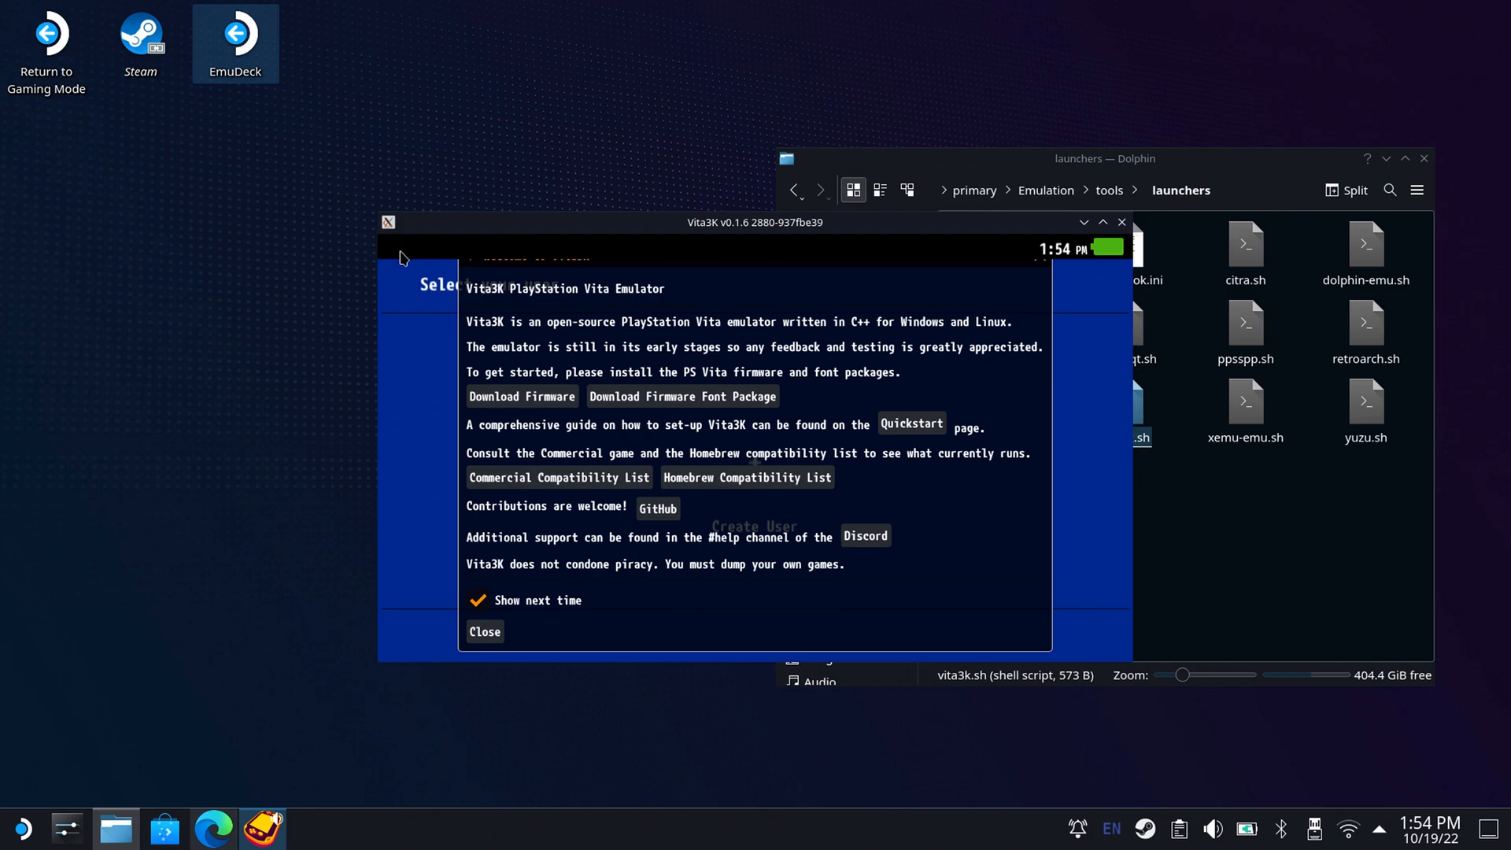
Install the firmware in Vita3K from PSVUPDAT.PUP in the Downloads folder, deleting the installation file when done.
click(402, 257)
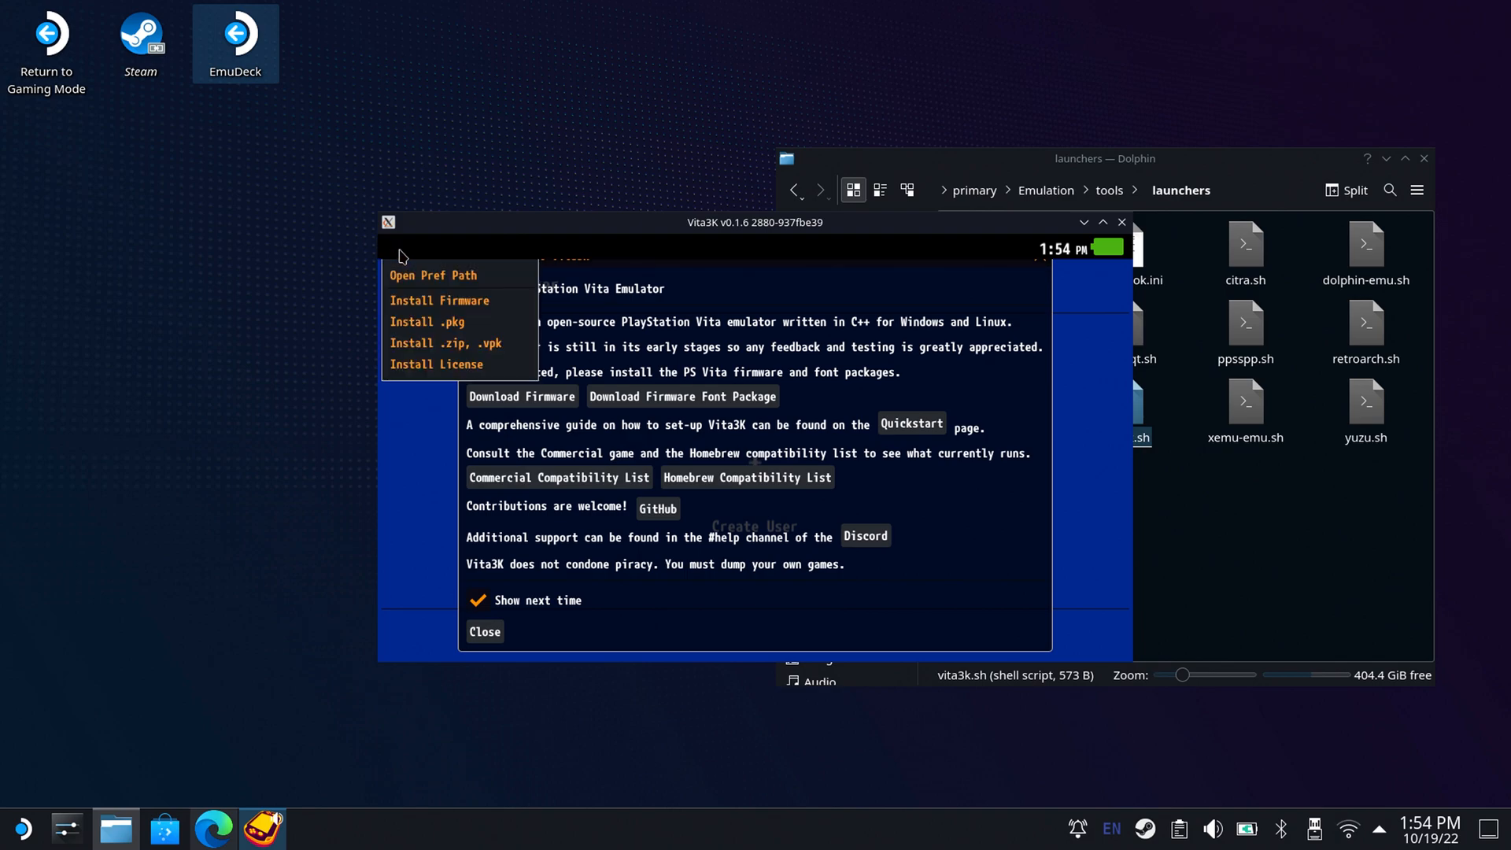
click(430, 307)
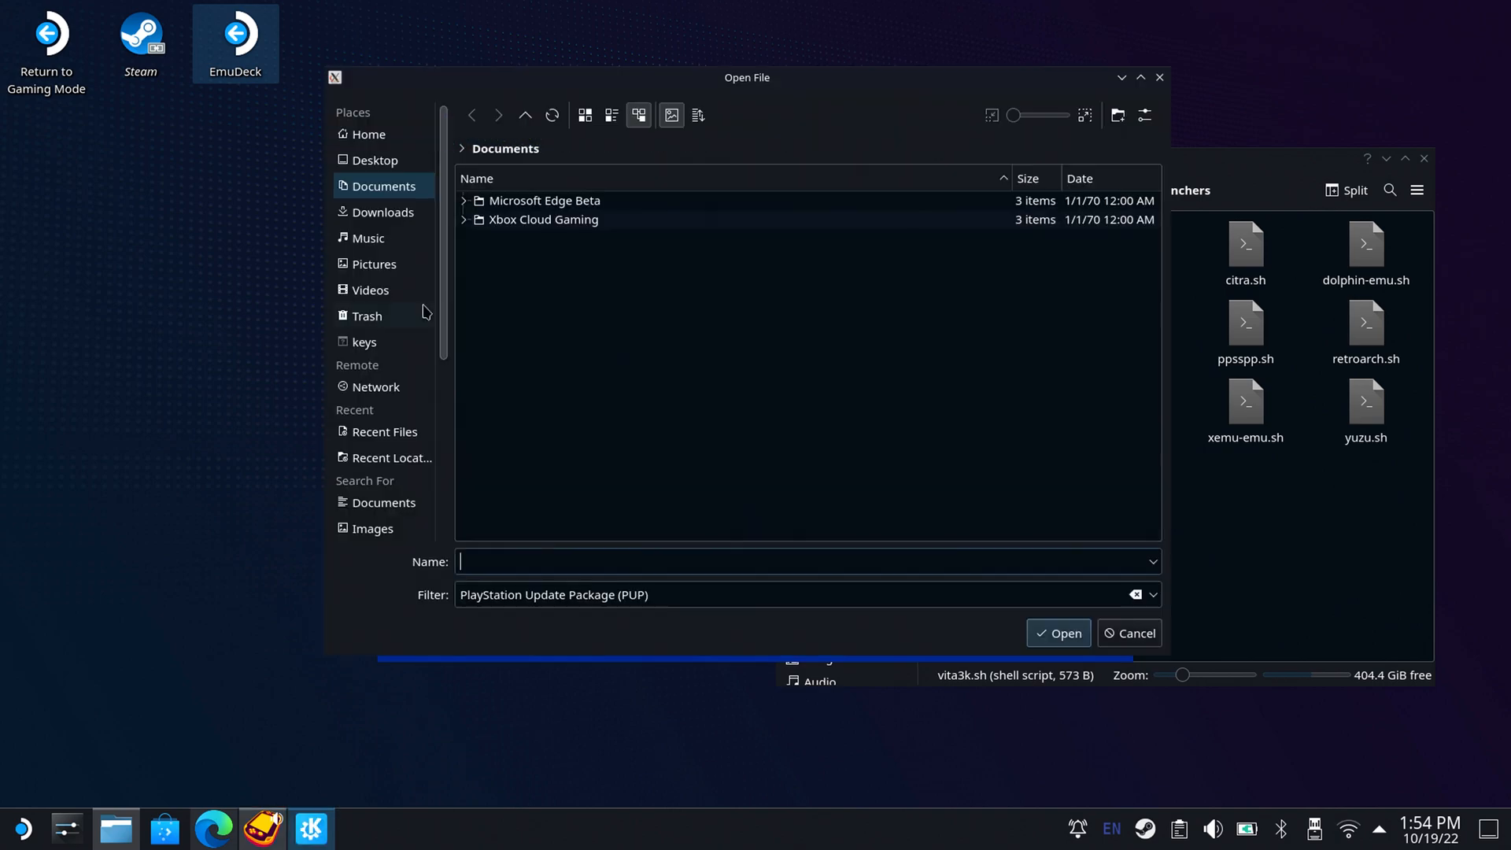
click(385, 217)
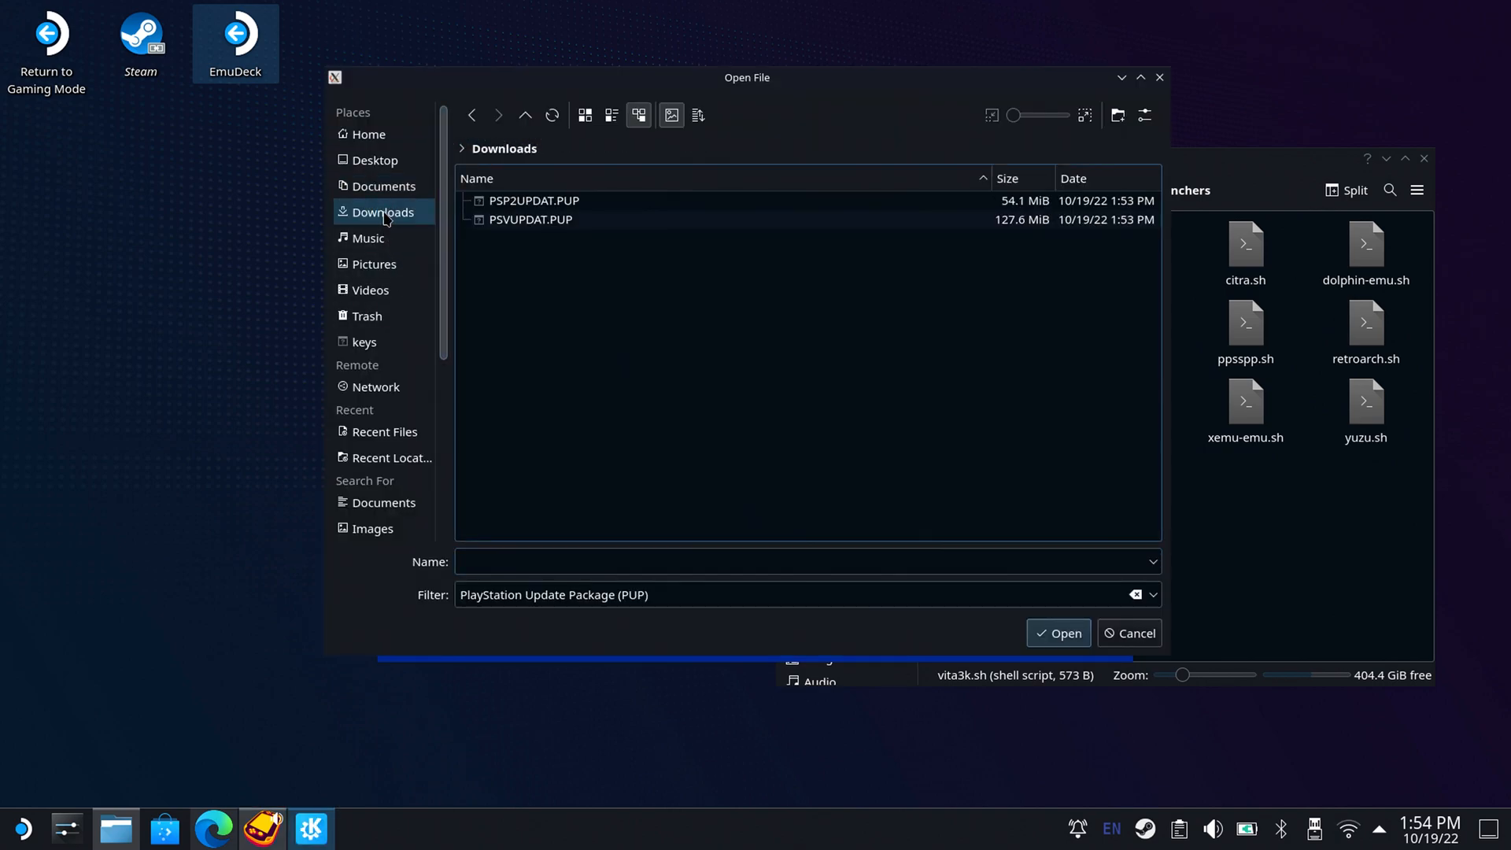
double_click(523, 222)
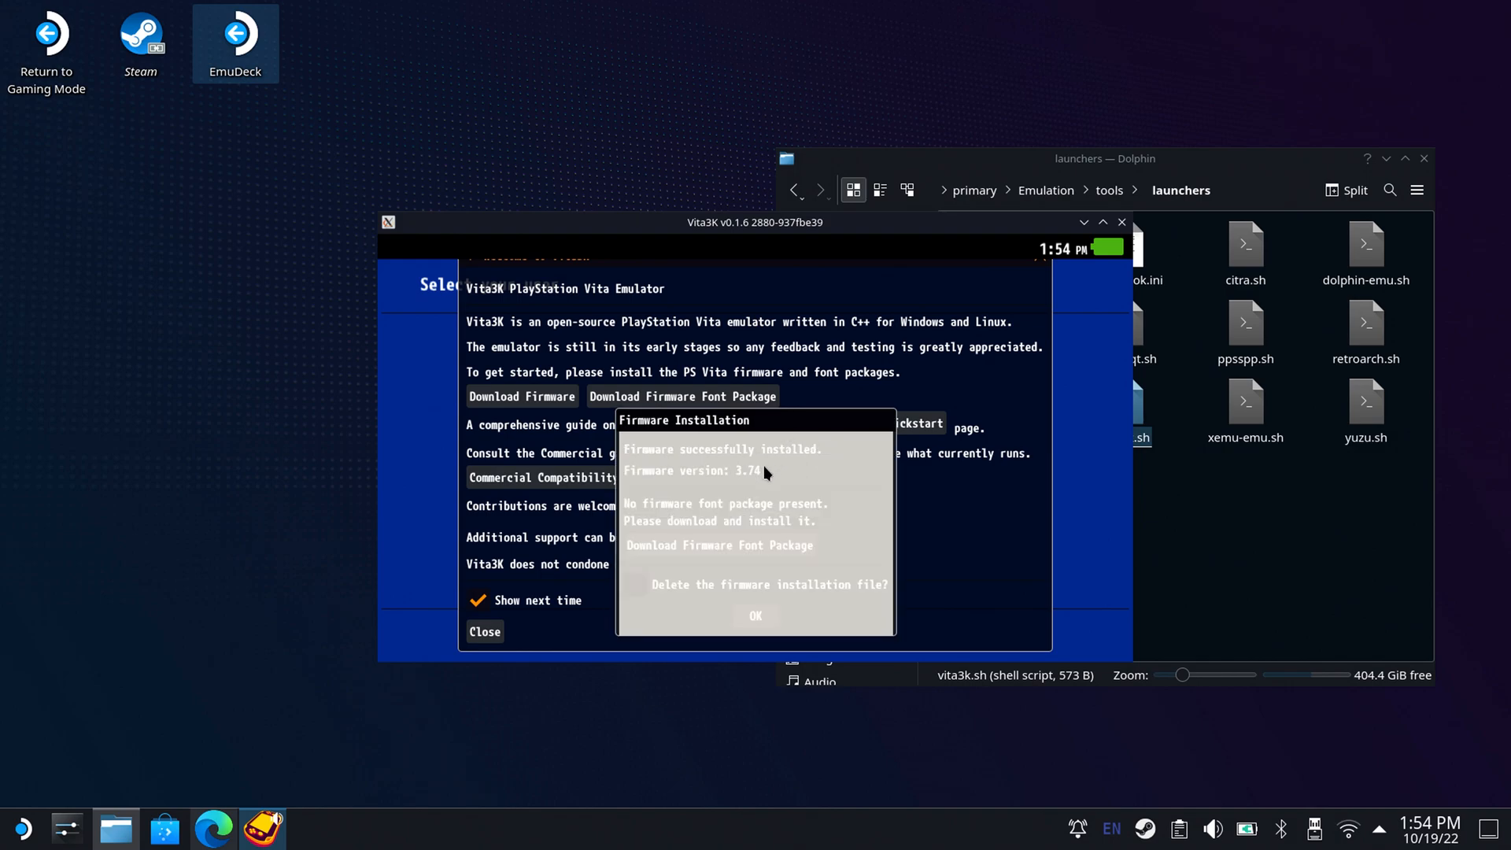
click(635, 583)
click(755, 616)
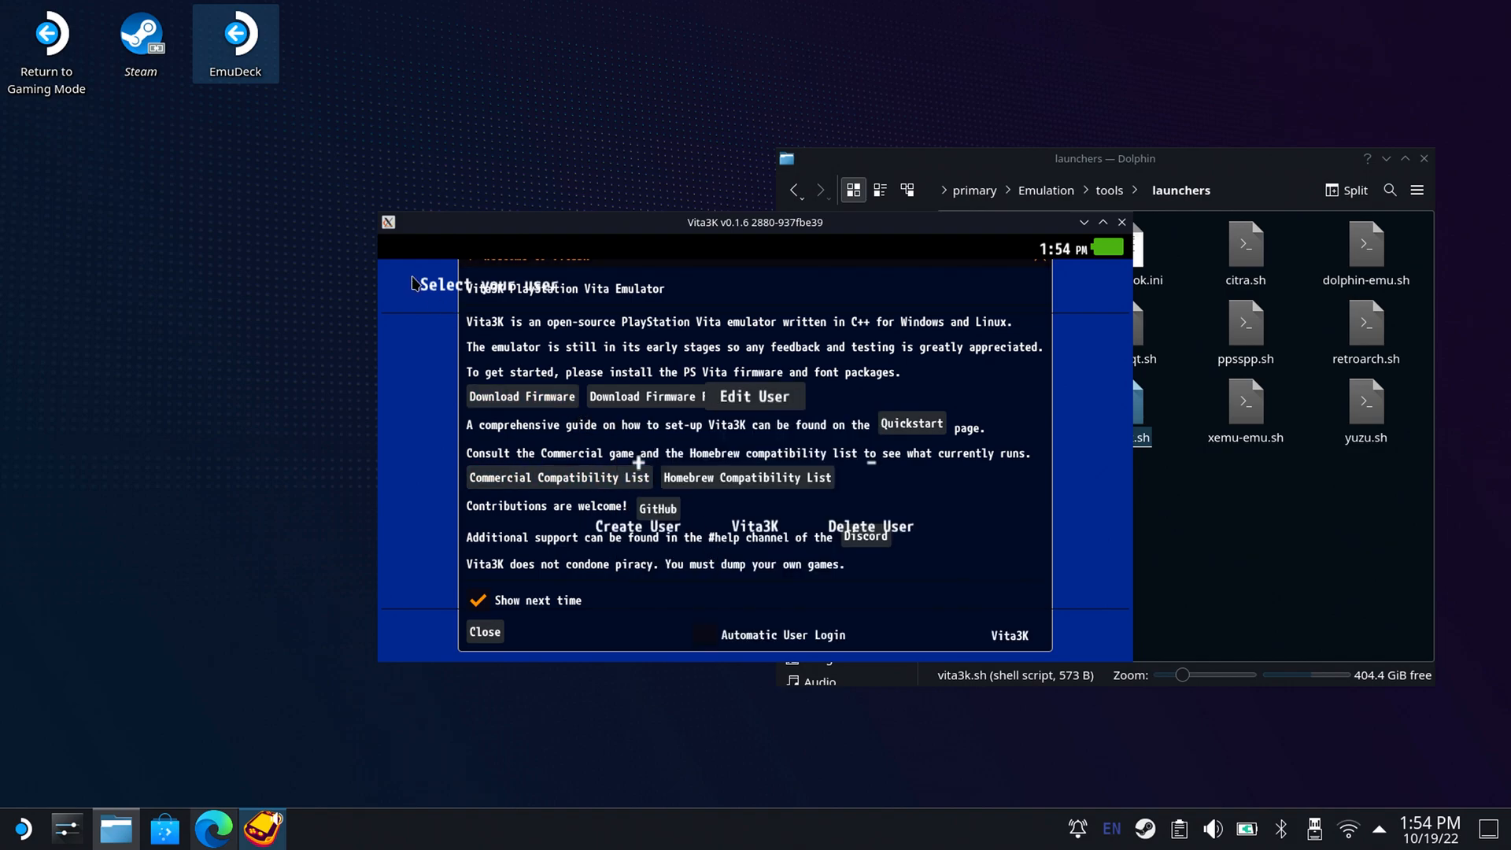
Install the font package in Vita3K from PSP2UPDAT.PUP in the Downloads folder, deleting the installation file when done.
click(400, 251)
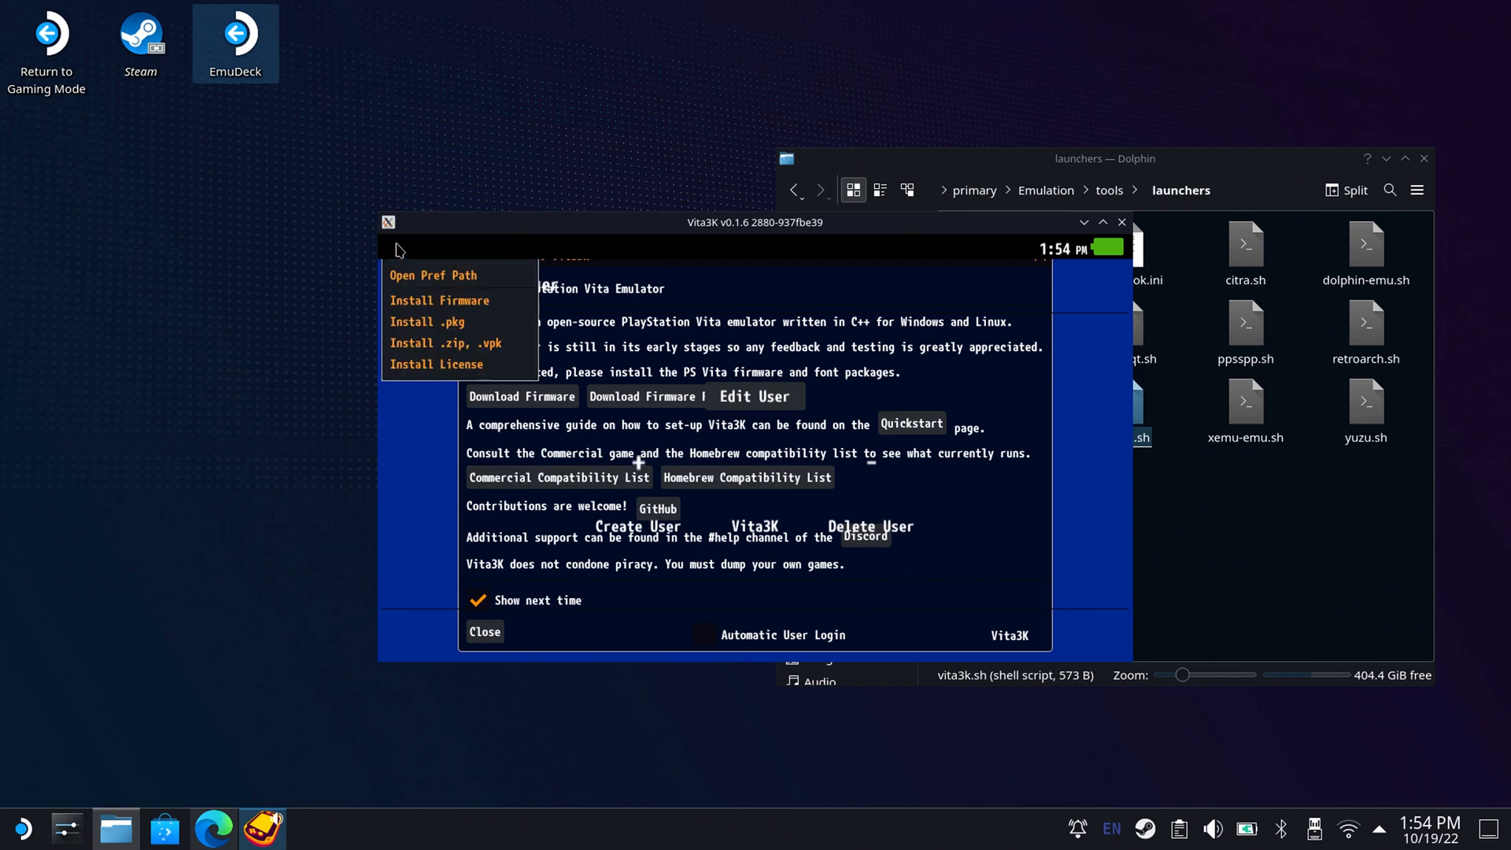
click(450, 301)
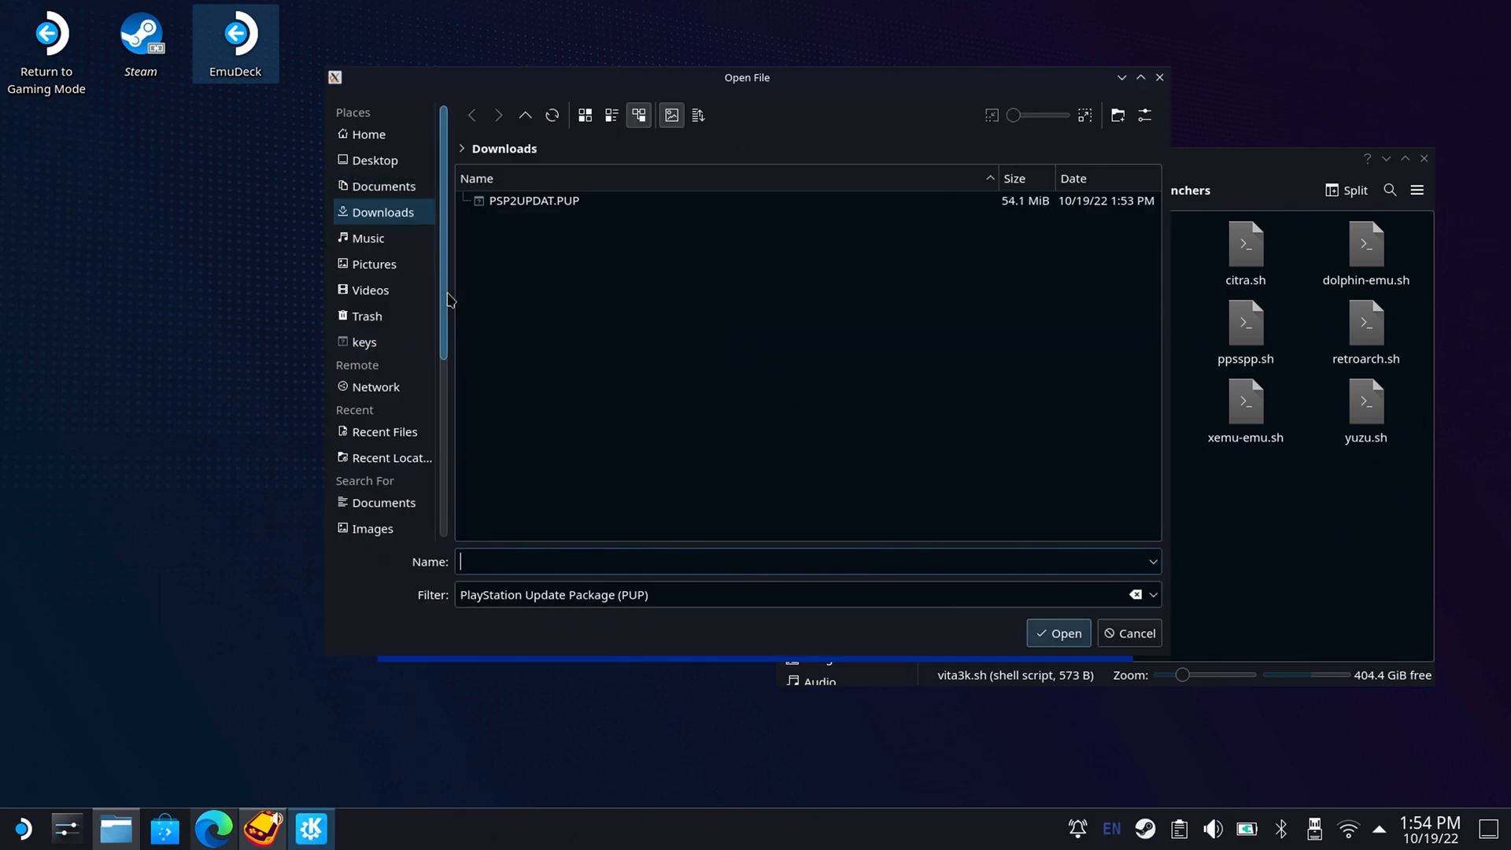
double_click(513, 206)
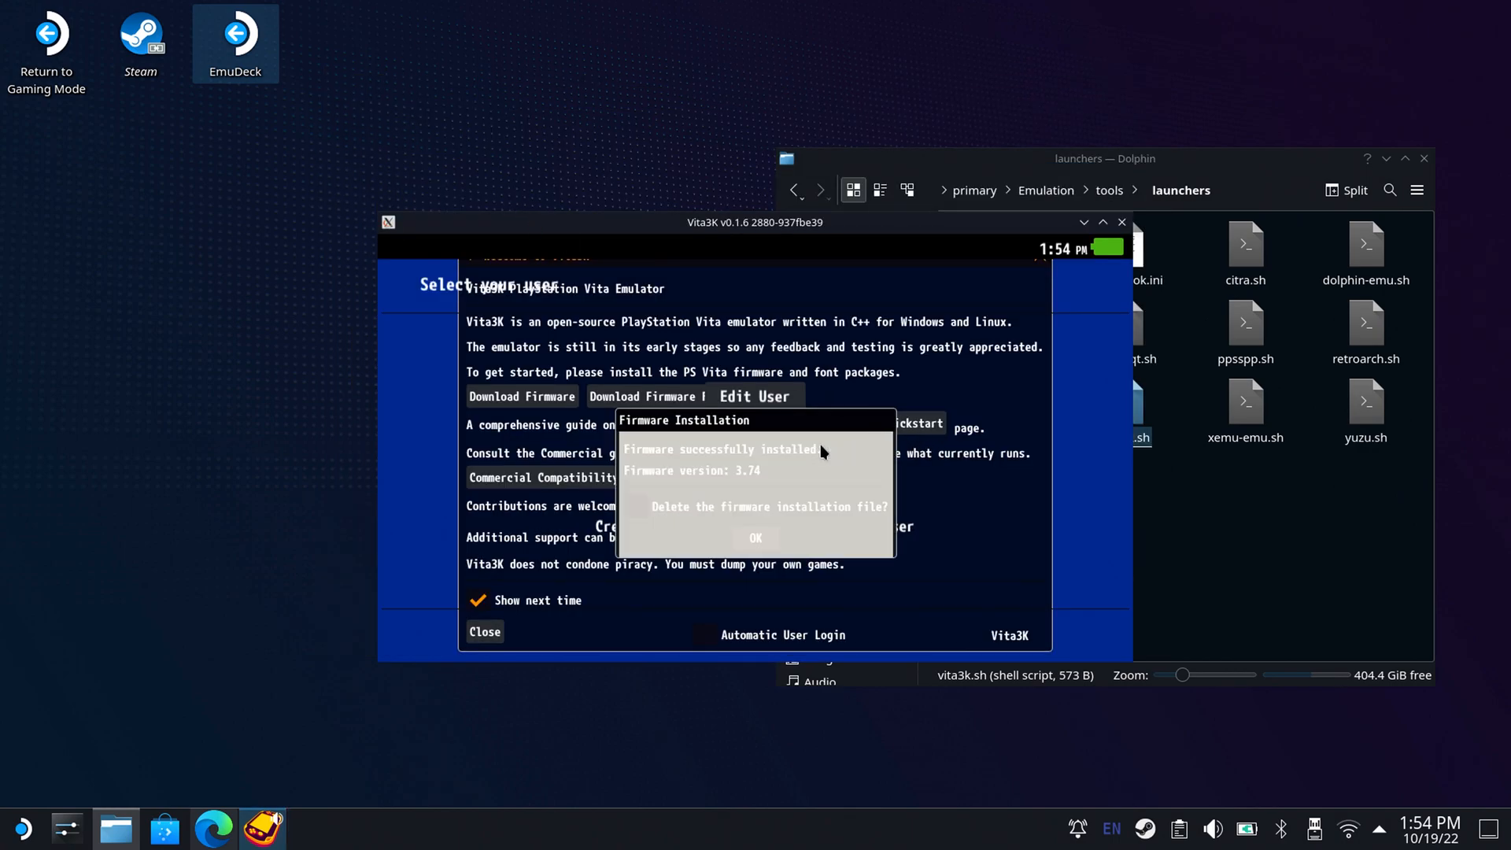
click(643, 508)
click(756, 538)
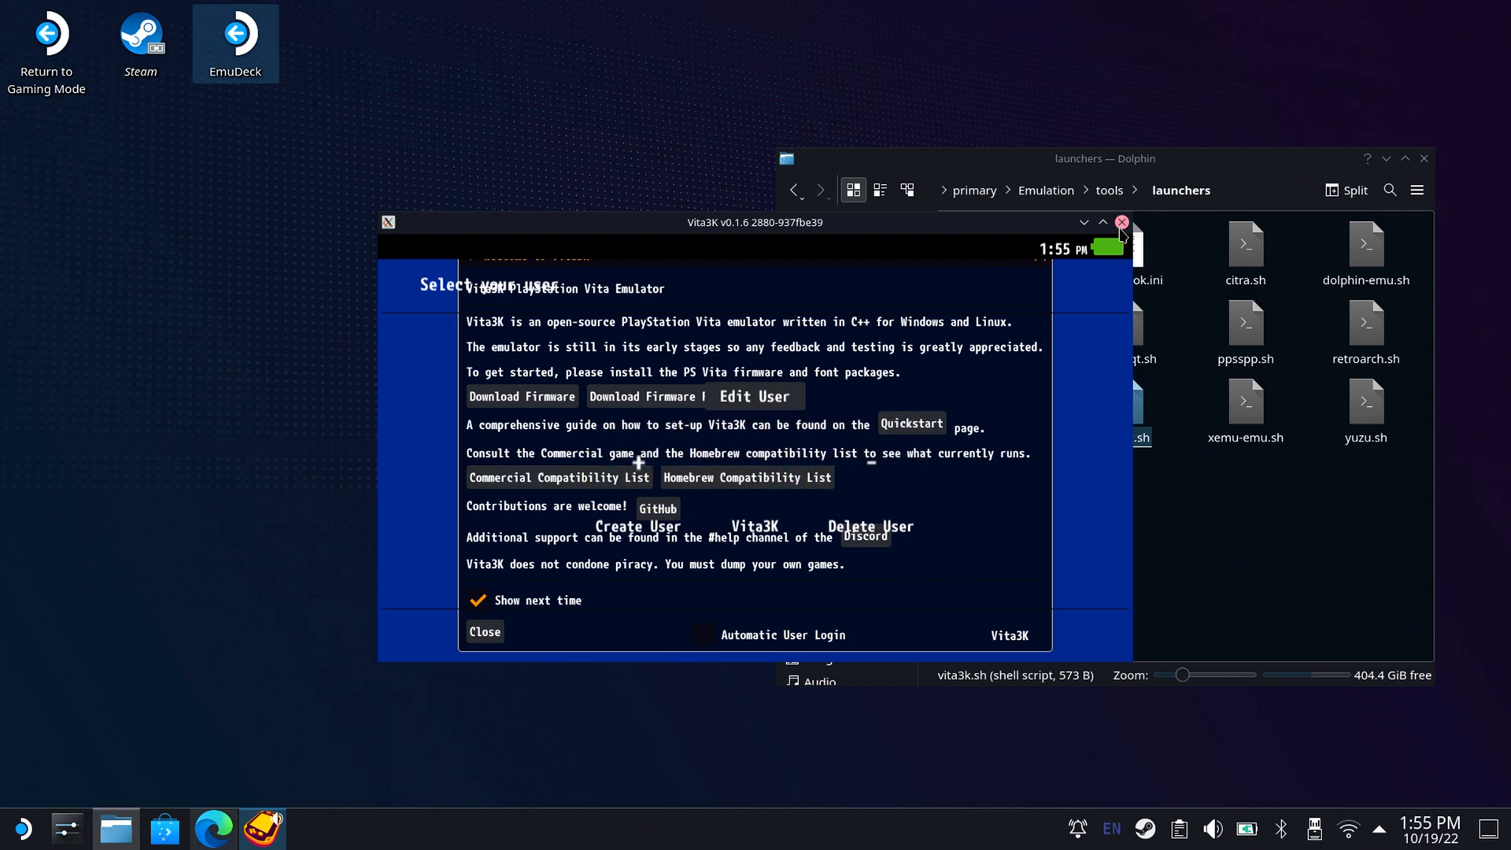
Close Vita3K, relaunch it with the vita3k.sh script and dismiss the welcome window.
click(1121, 223)
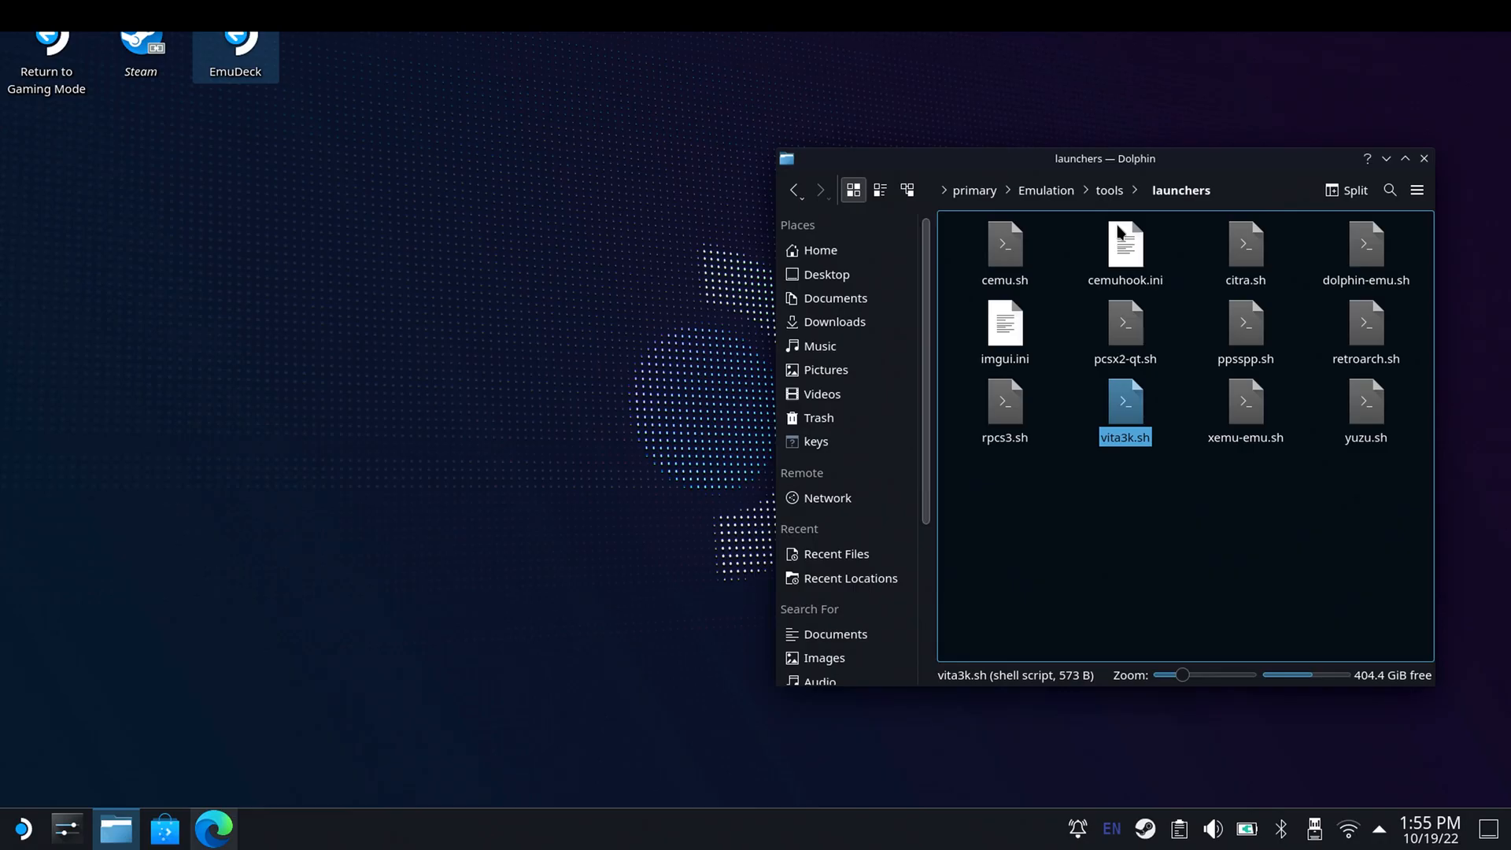
click(1123, 415)
click(752, 398)
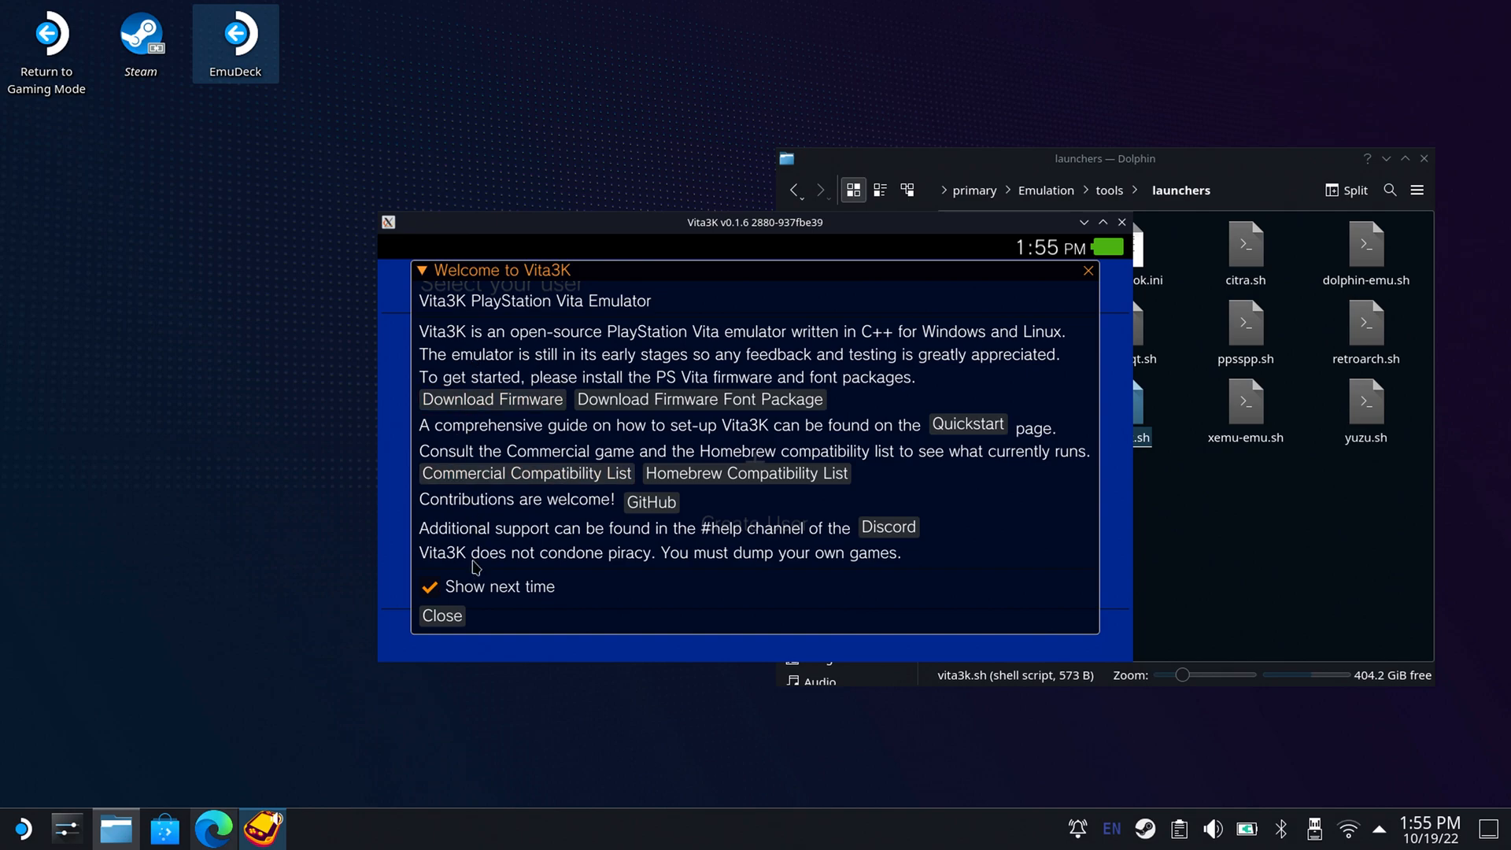
click(442, 617)
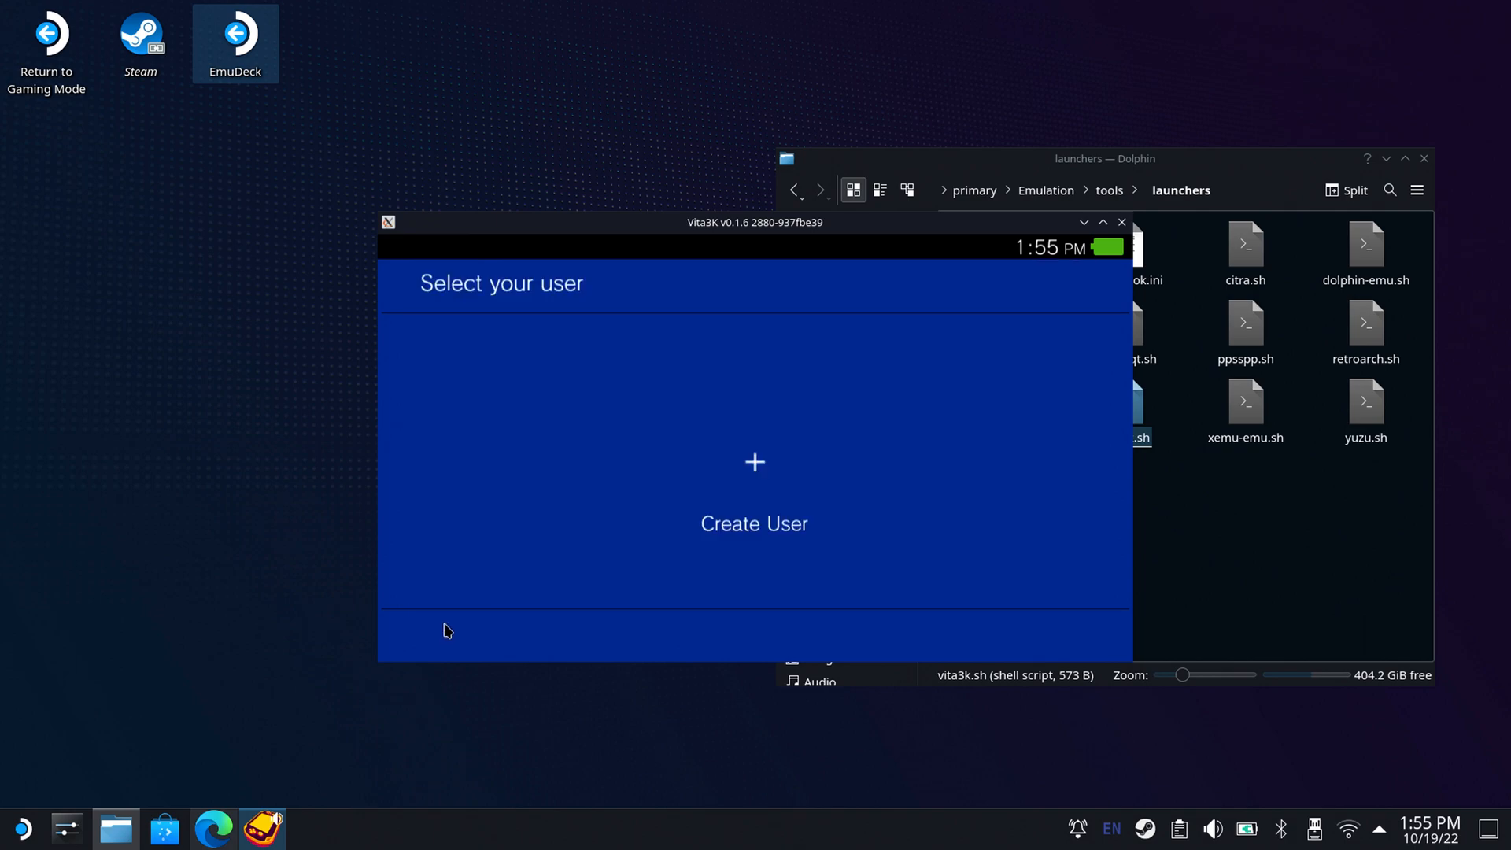
click(392, 249)
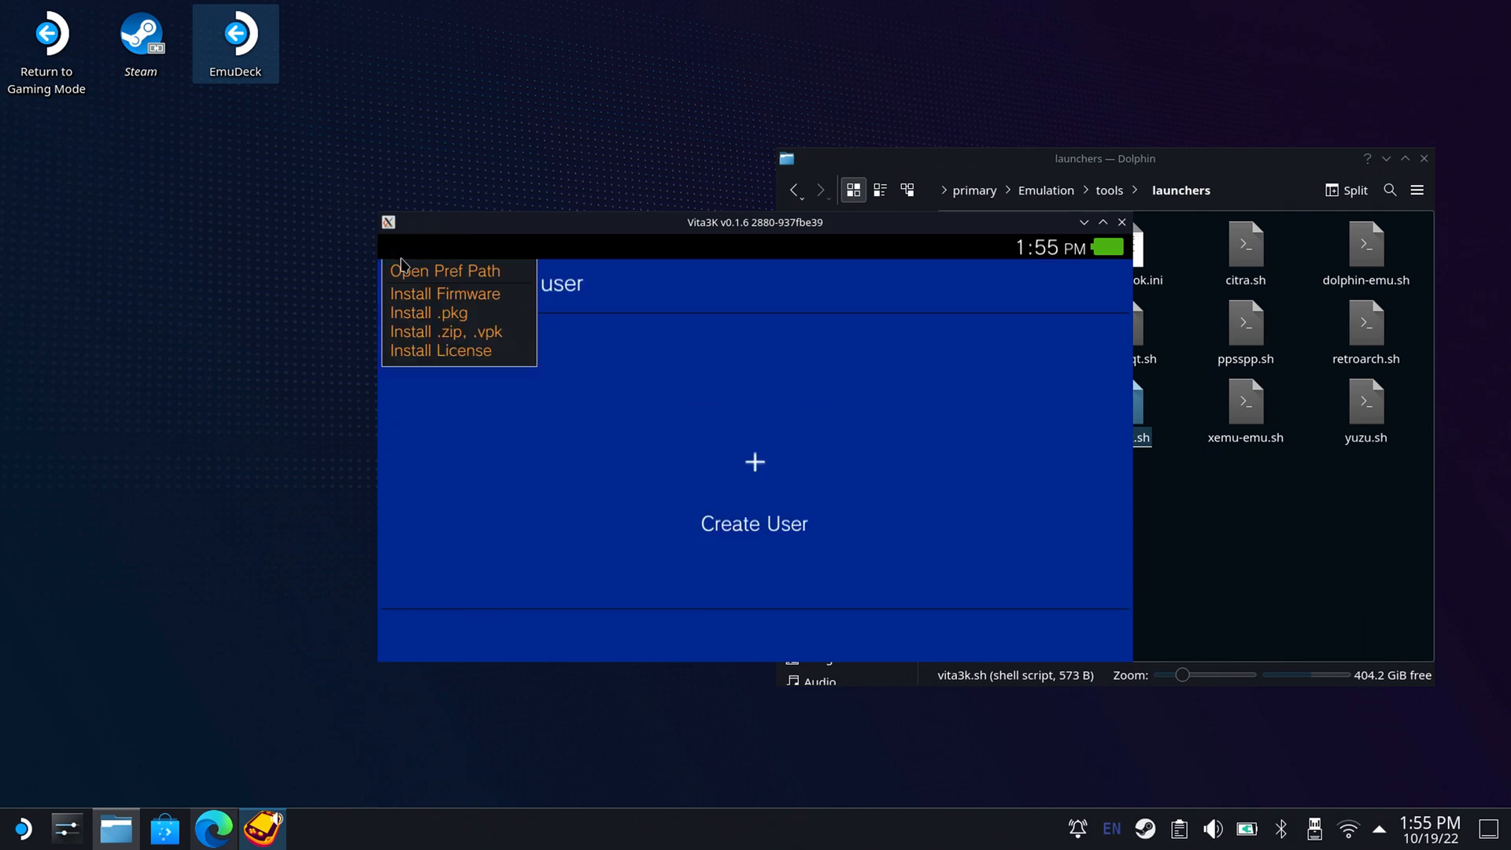
click(392, 249)
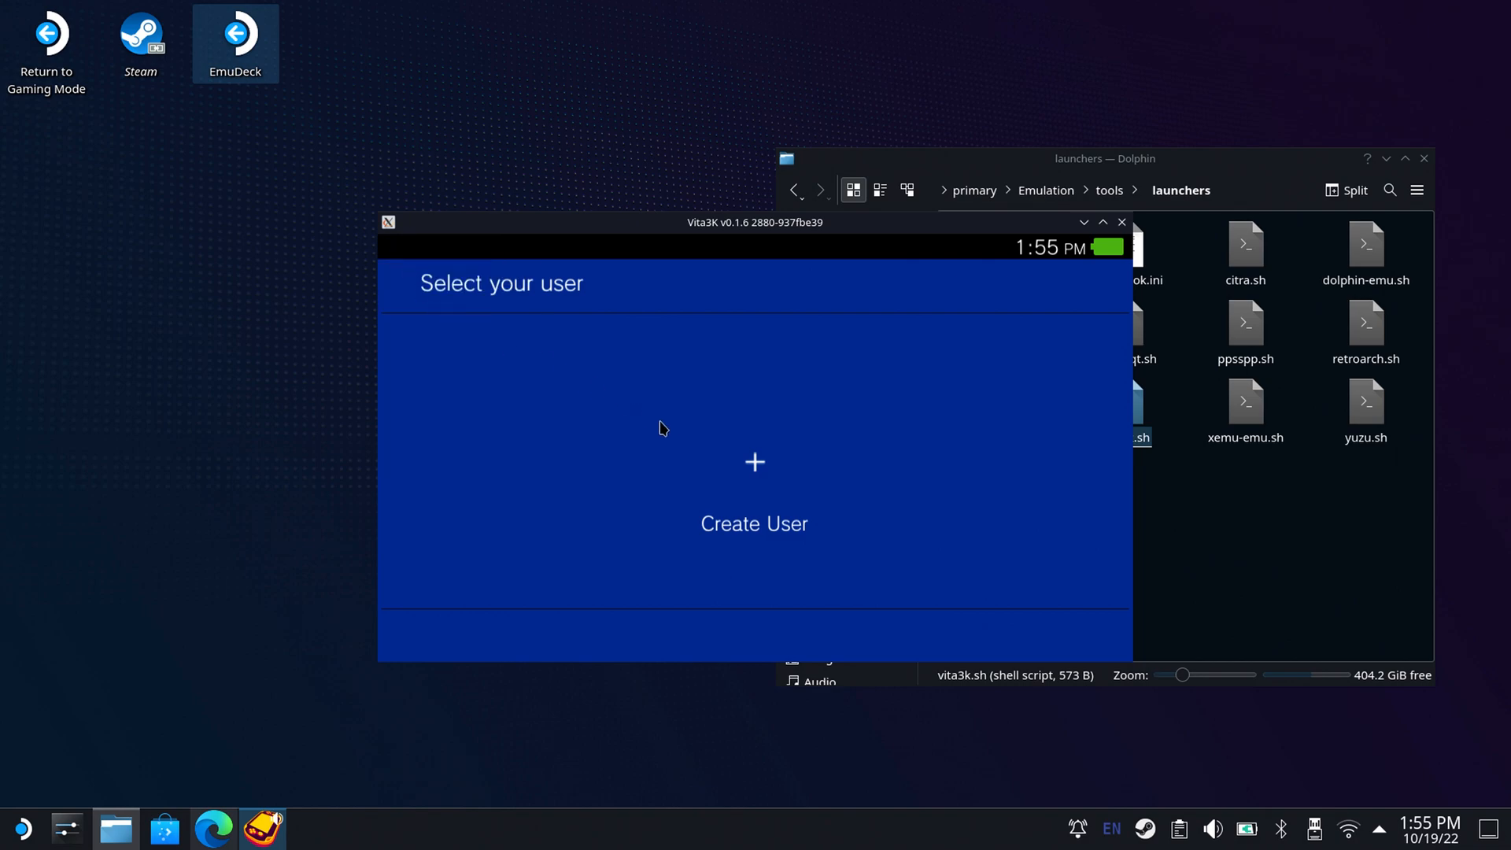
Begin creating a Vita3K user and select the default text in its name field.
click(761, 468)
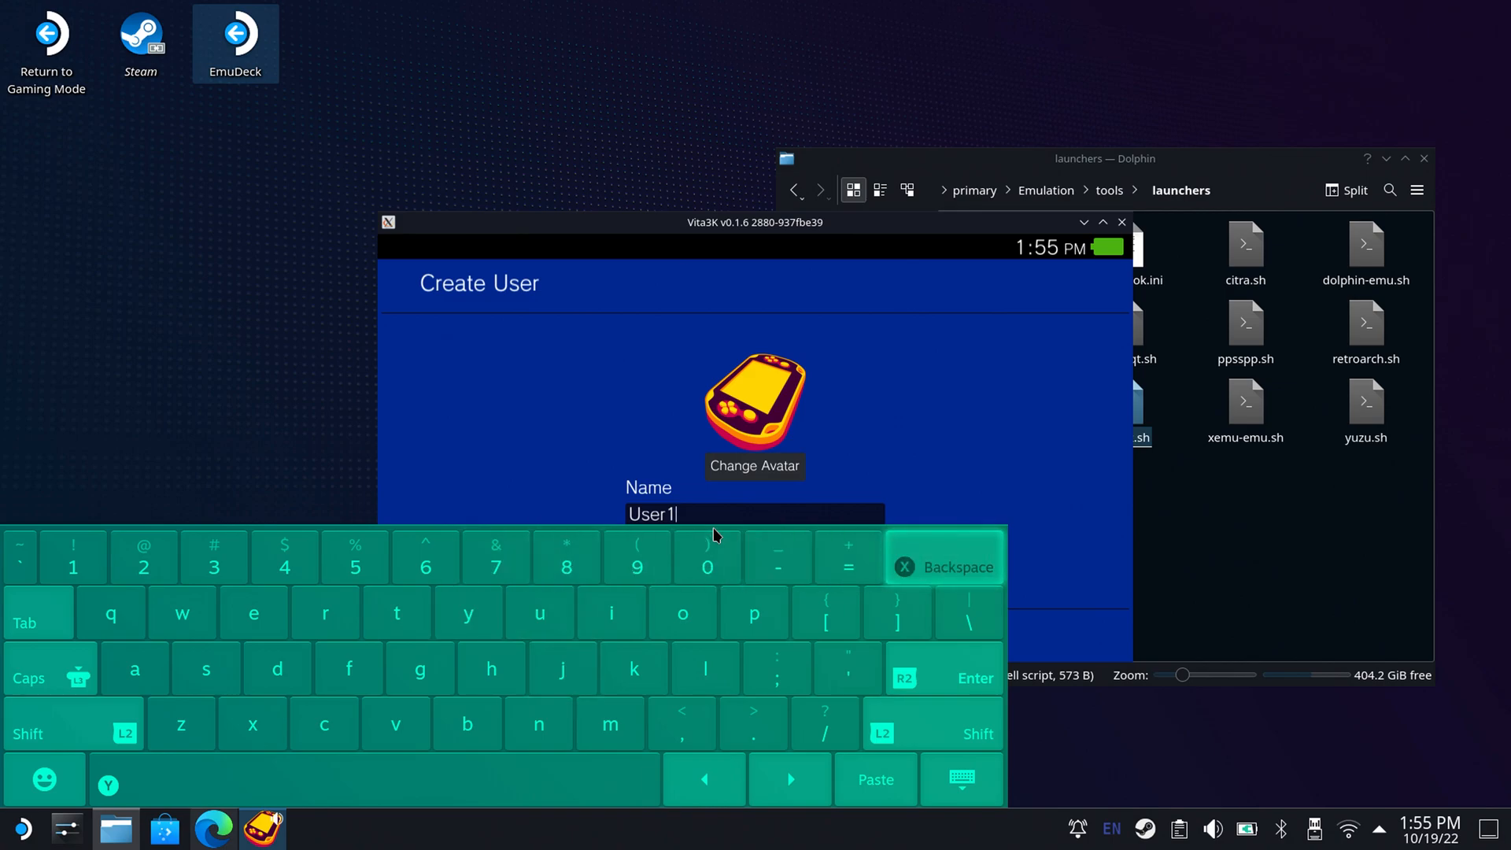
key(Escape)
drag(687, 510, 617, 510)
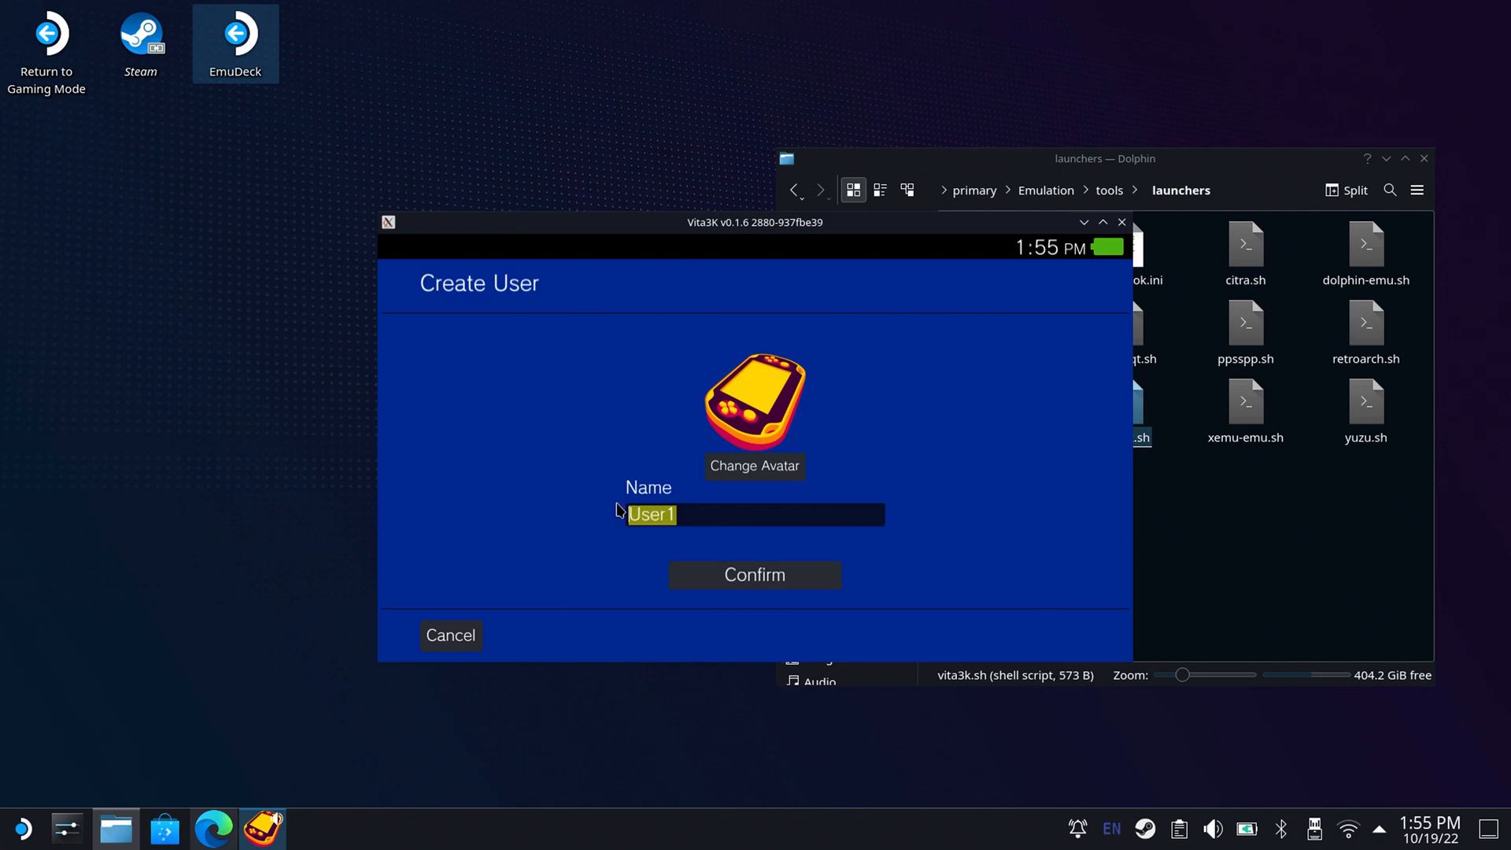
key(super+x)
key(shift)
key(Right)
text(I)
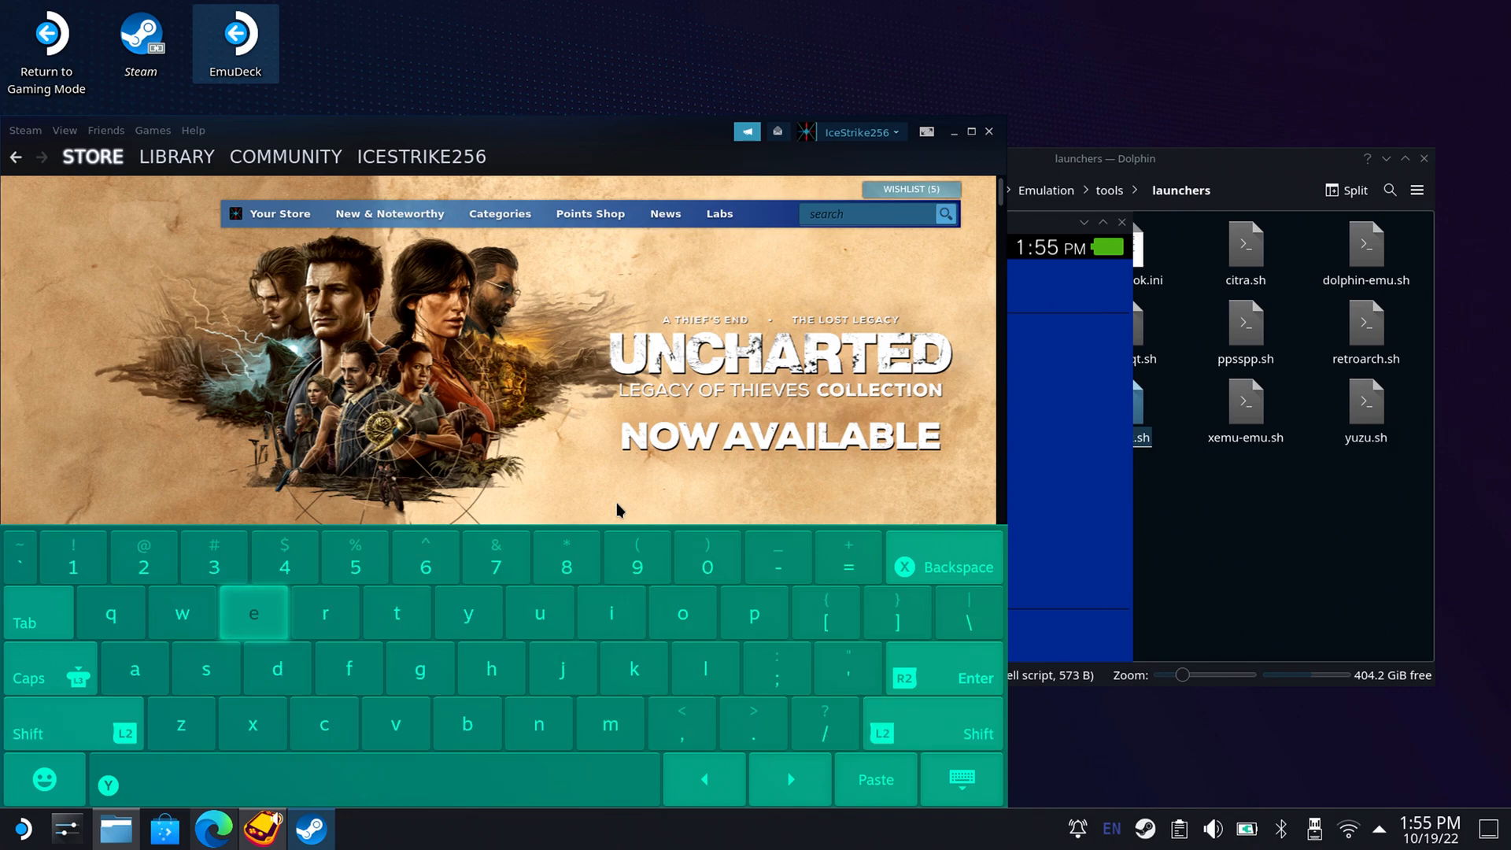
key(Escape)
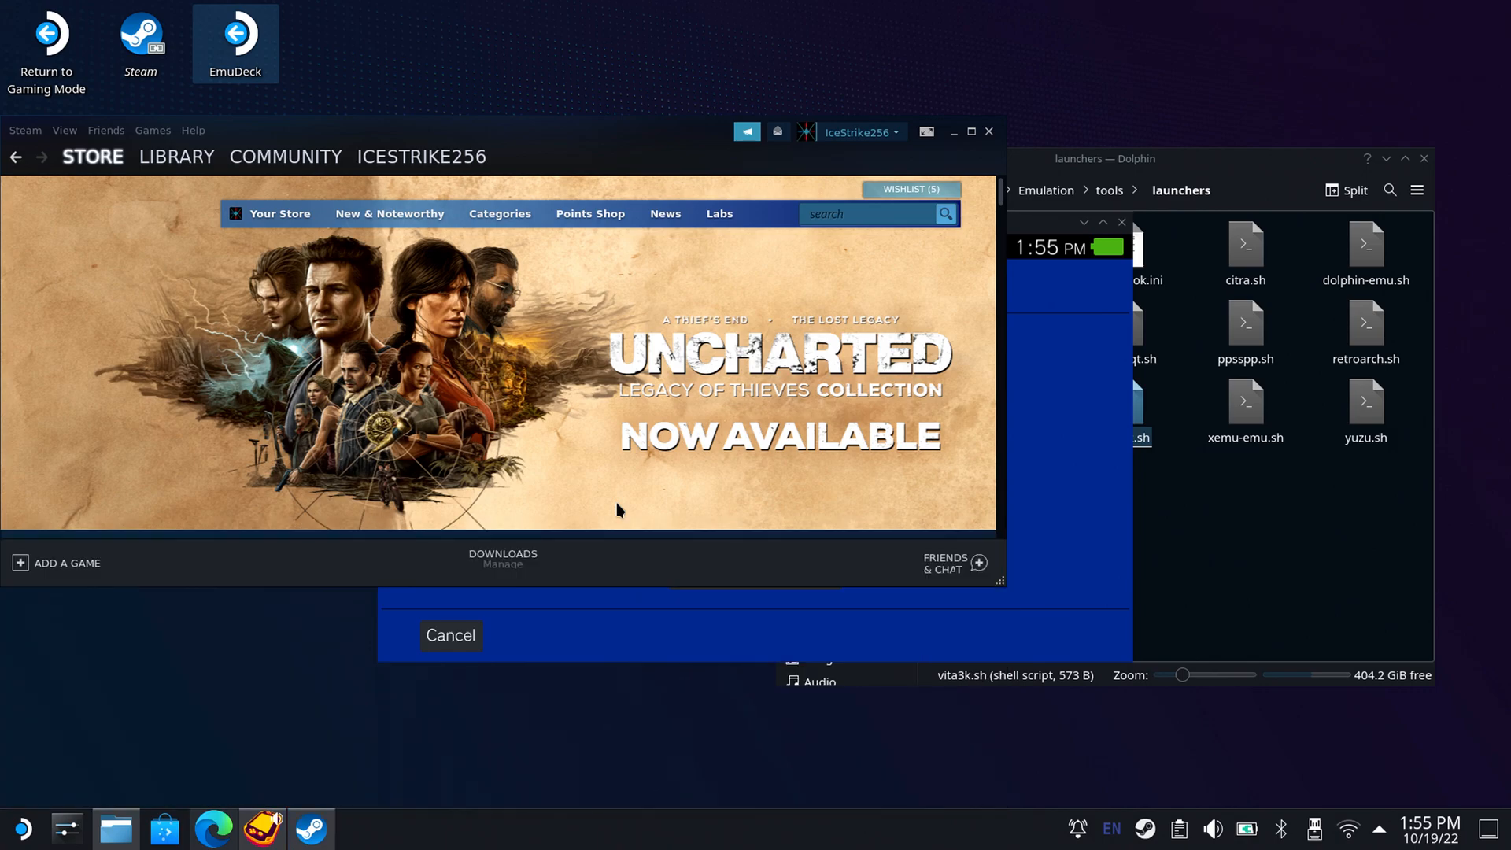
click(989, 131)
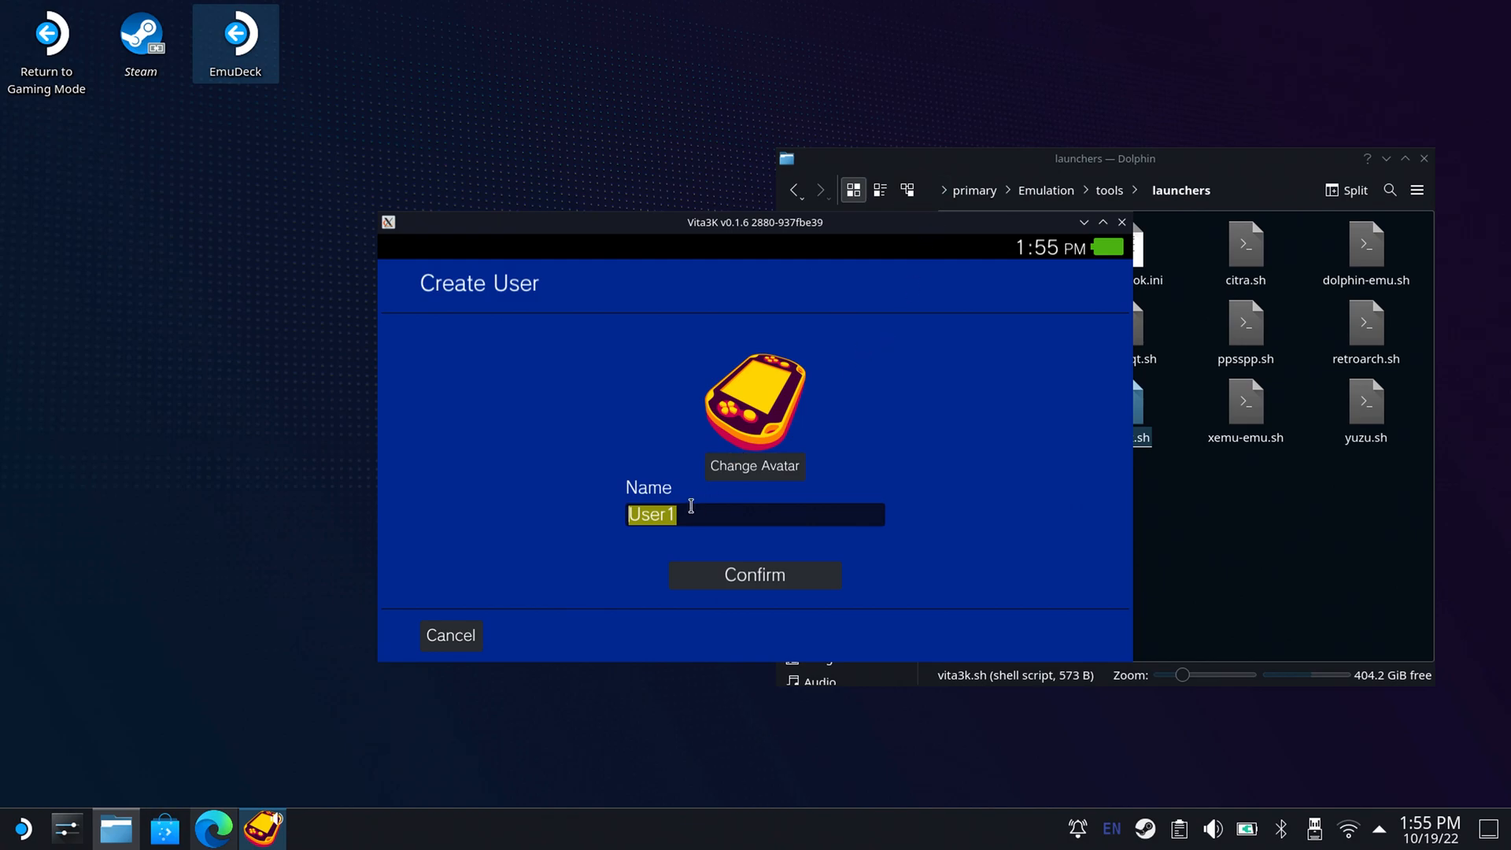
Name the new Vita3K user Ice, confirm its creation and enable Automatic User Login.
text(Ice)
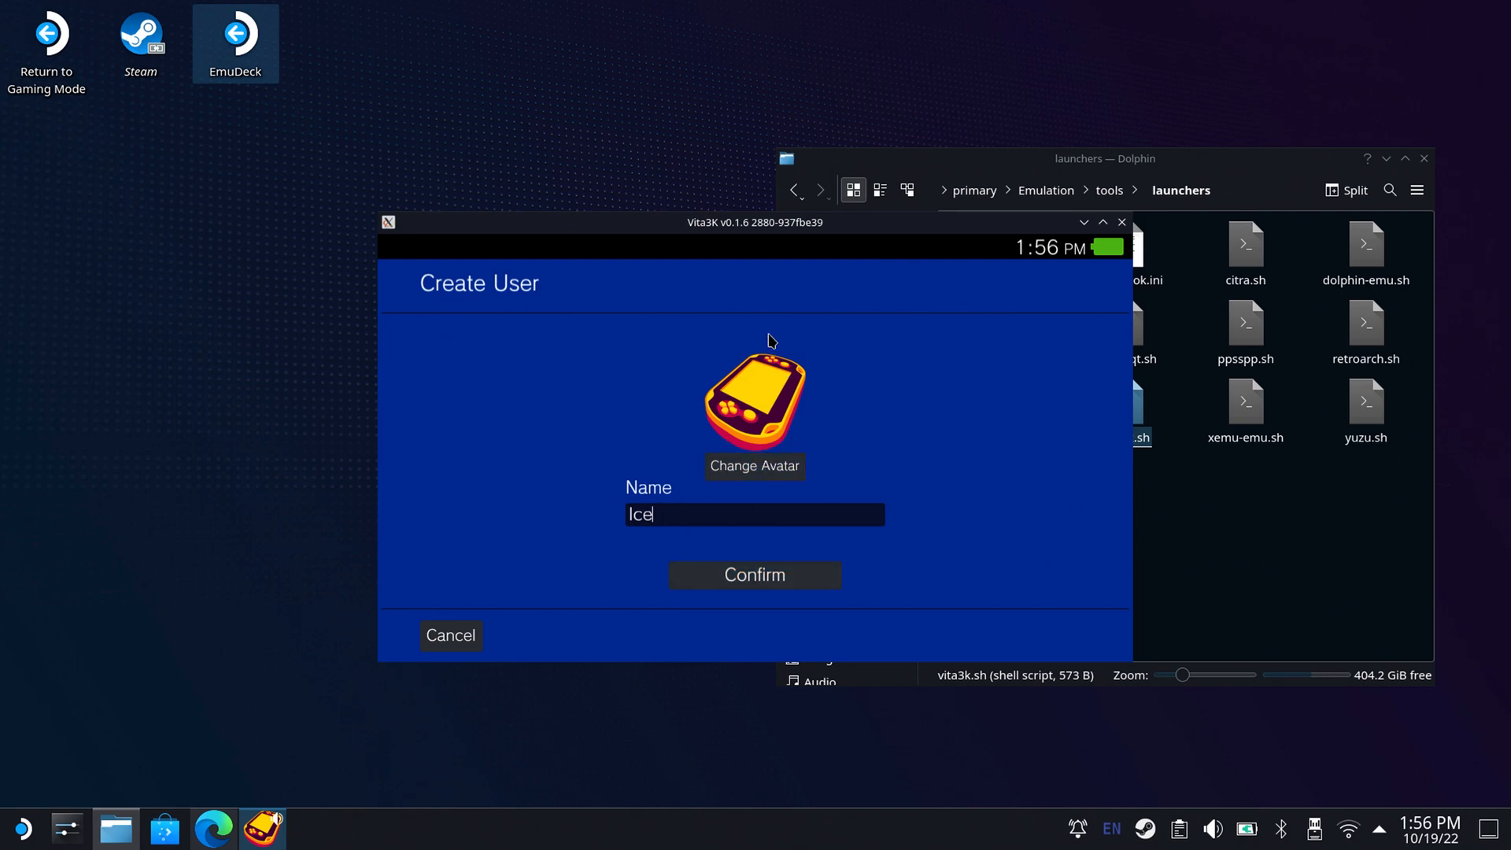
click(785, 579)
click(785, 579)
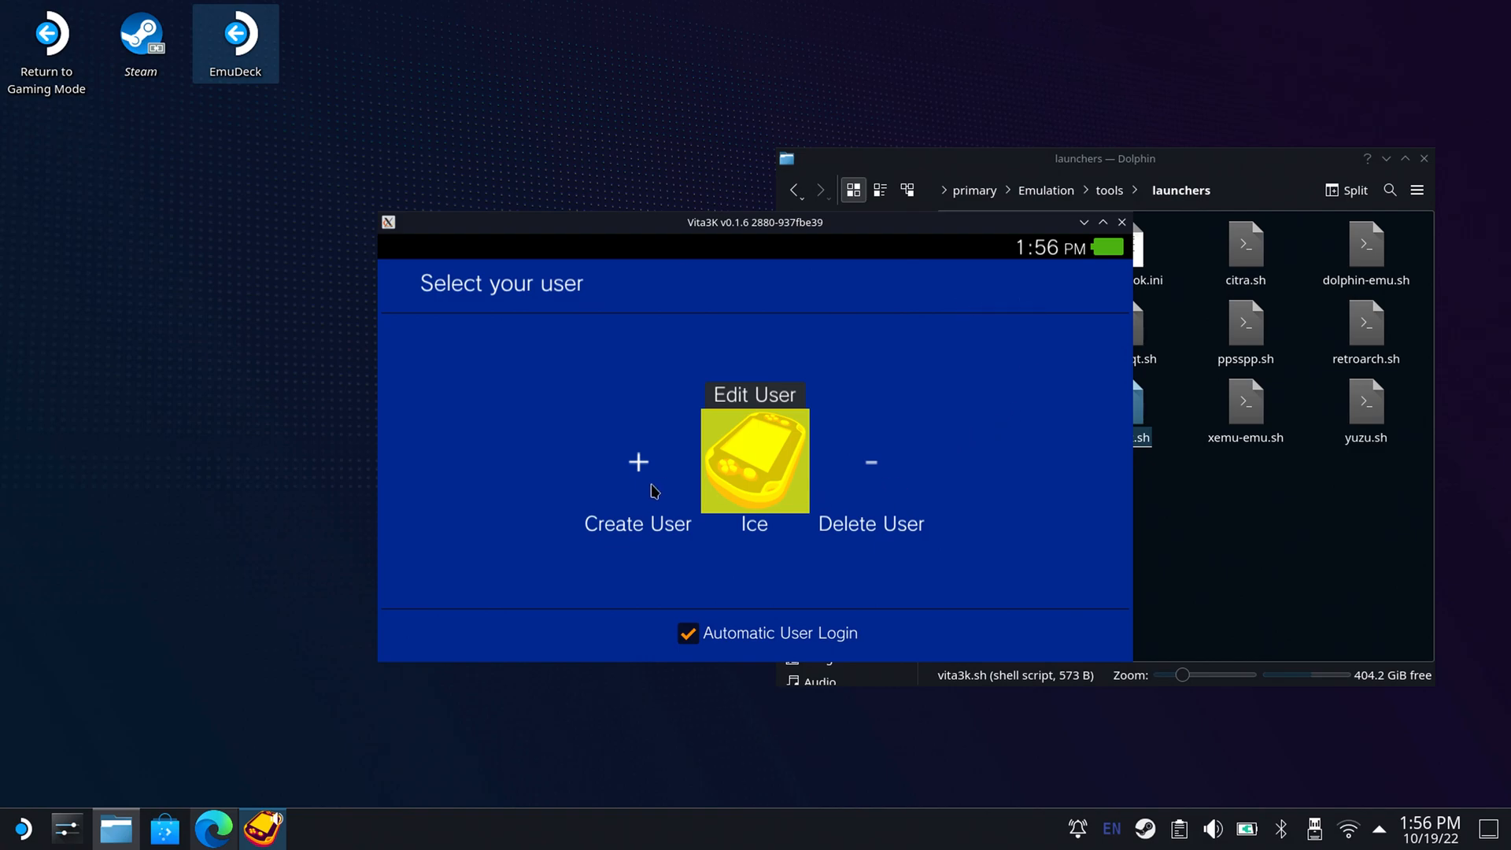
Close Vita3K, terminating the unresponsive application, and relaunch it with the vita3k.sh script.
drag(541, 245, 440, 231)
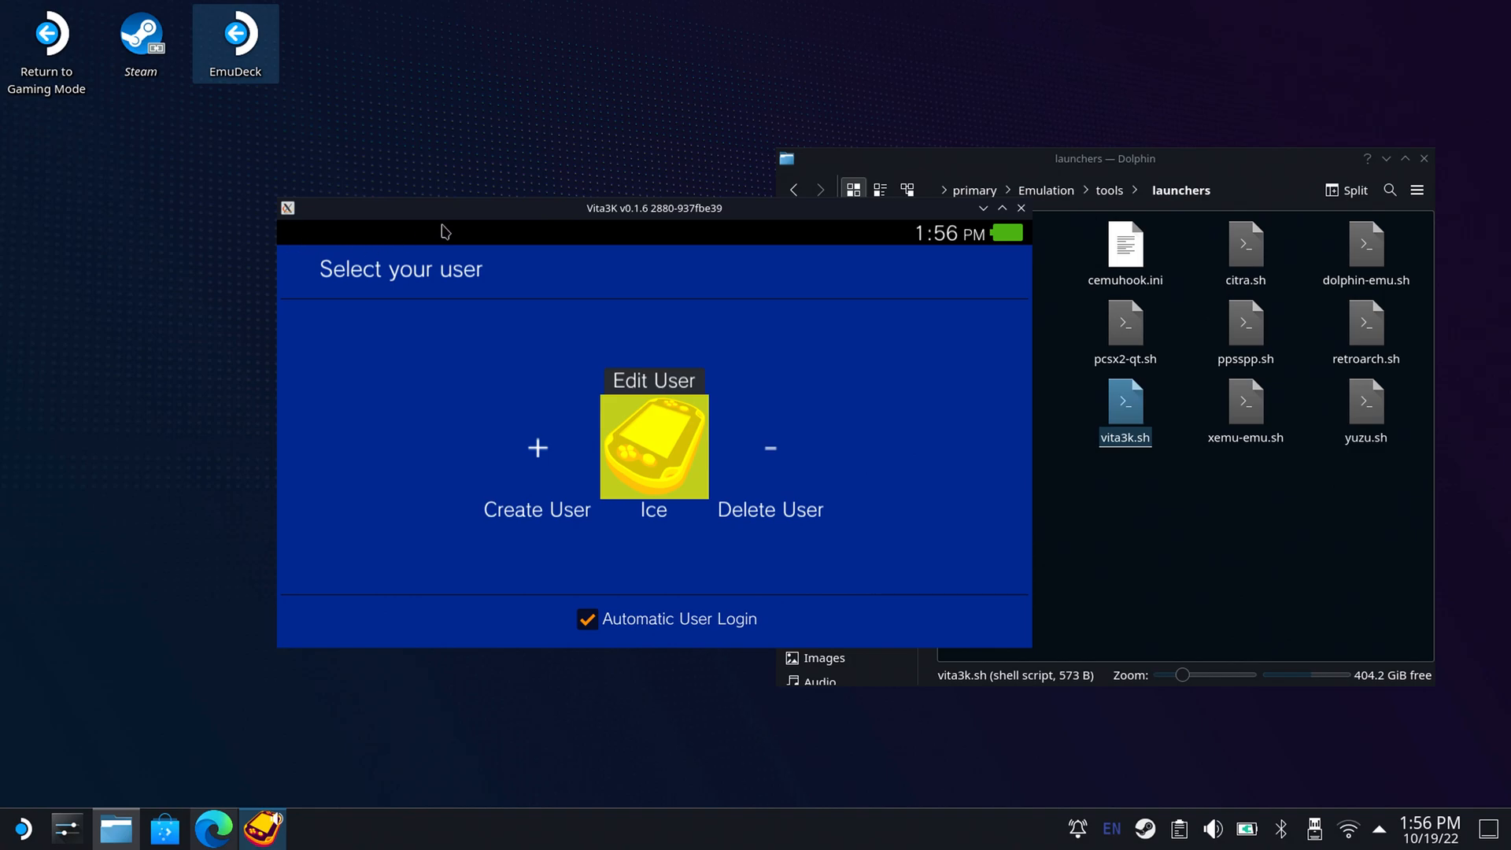
click(1022, 210)
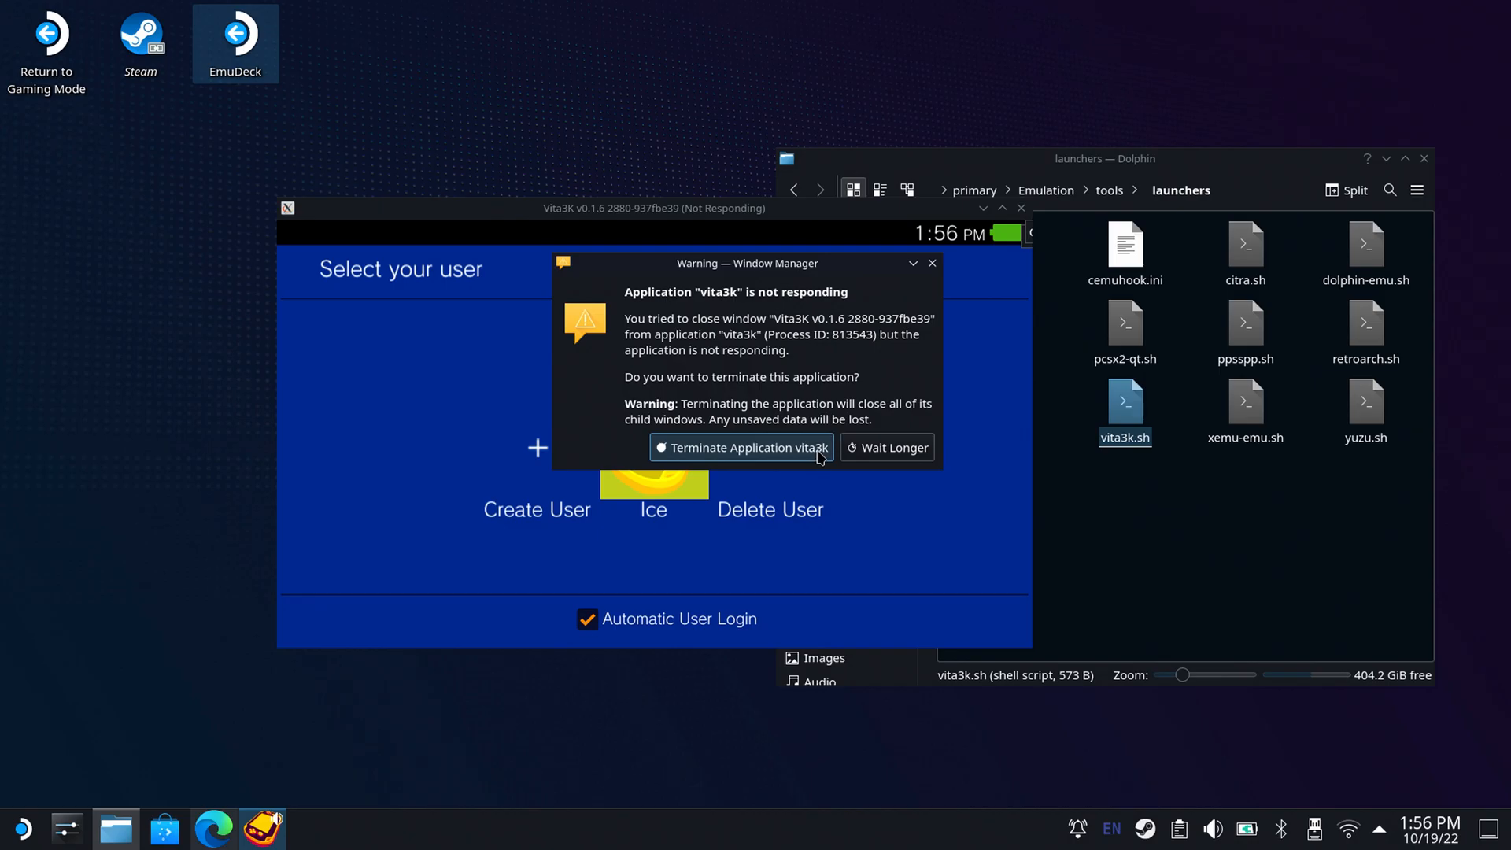
click(819, 447)
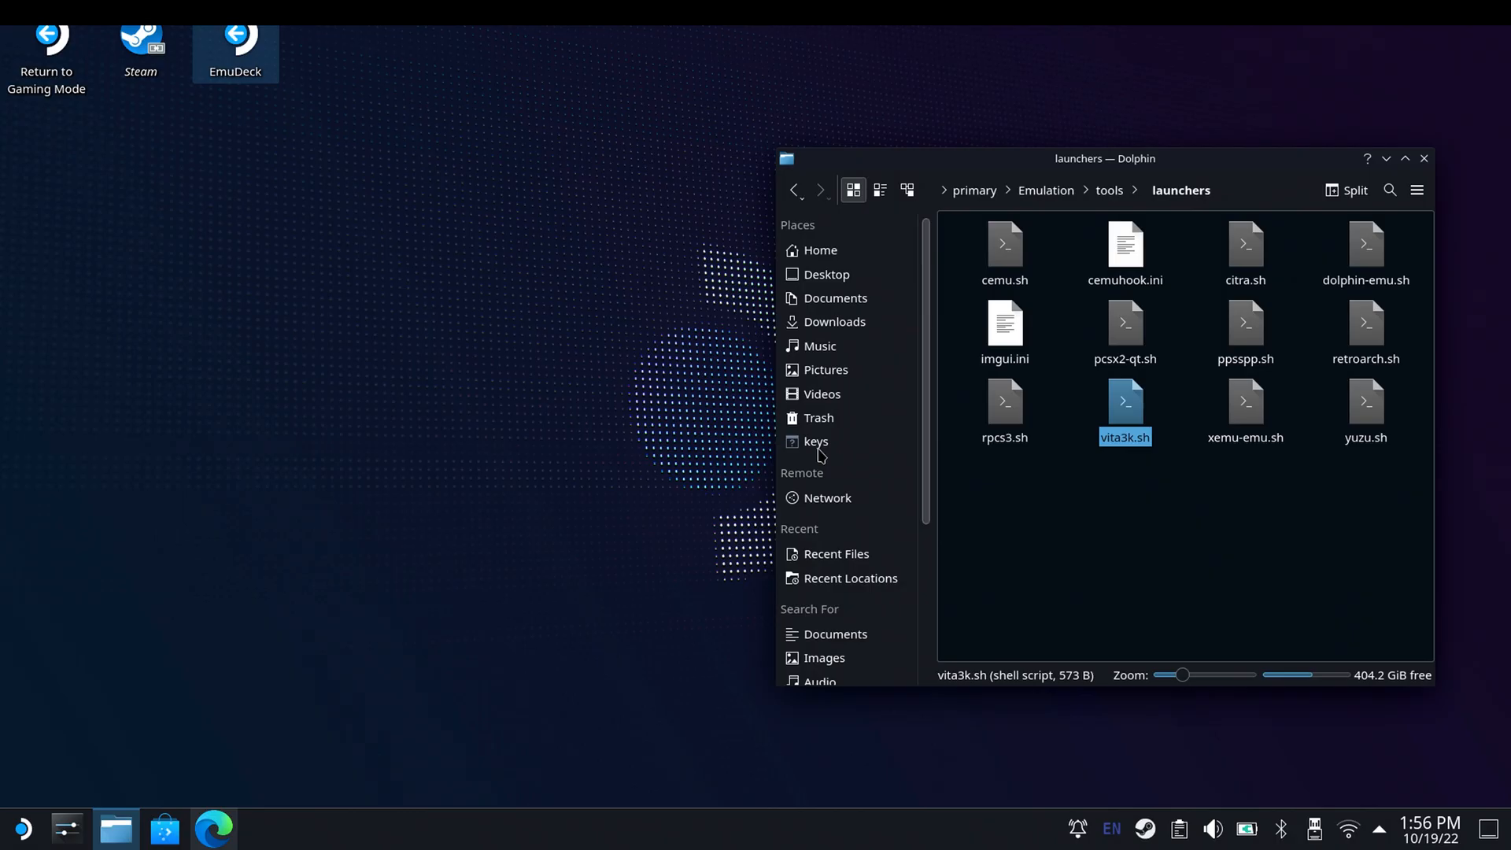
double_click(1122, 423)
click(744, 398)
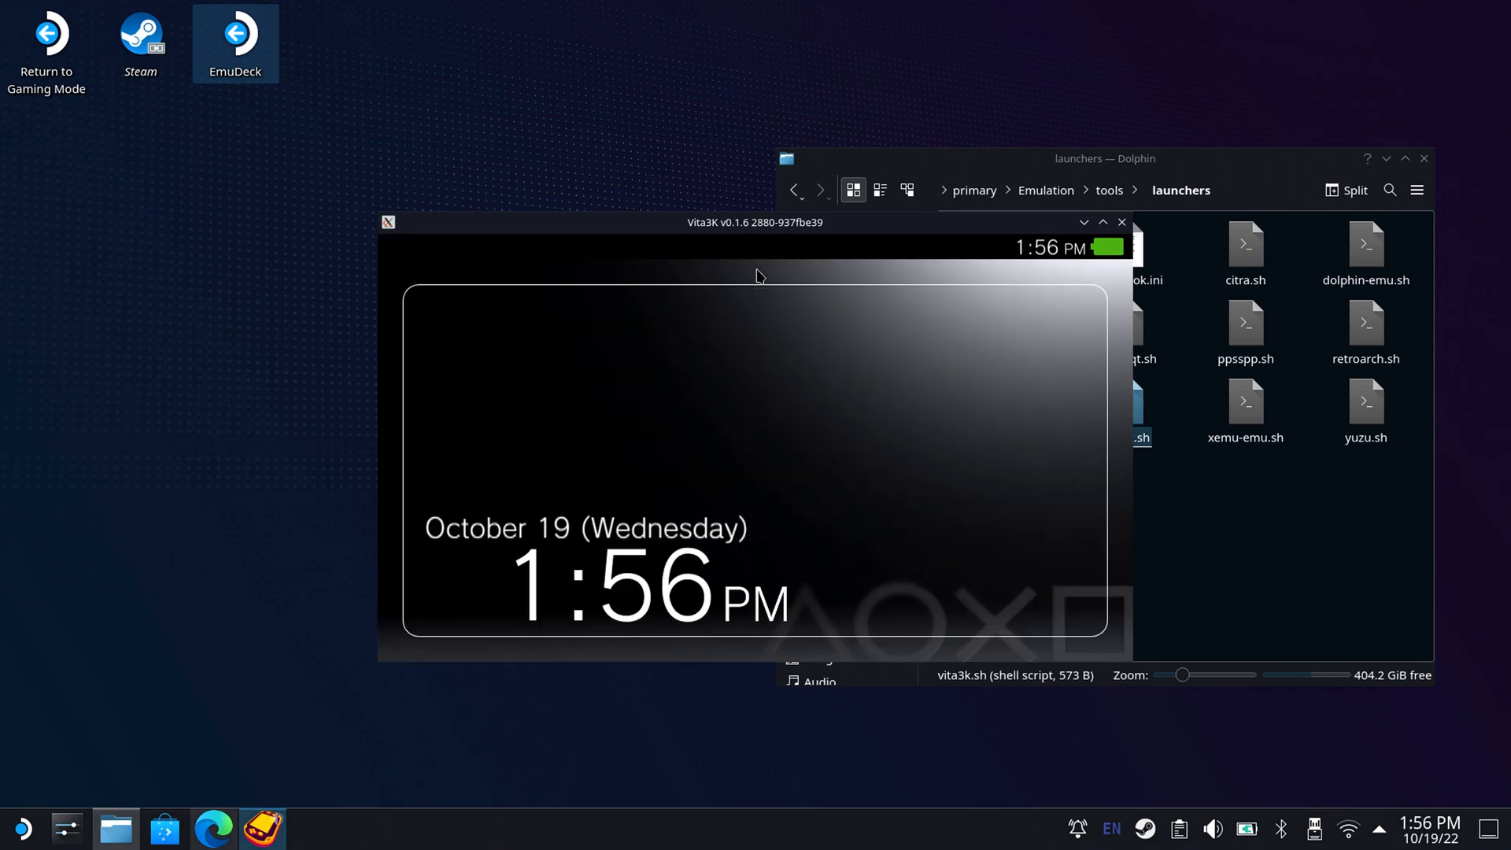
Move the Vita3K window away from the file manager and dismiss its start screen to reach the app list.
drag(773, 223, 518, 190)
click(495, 451)
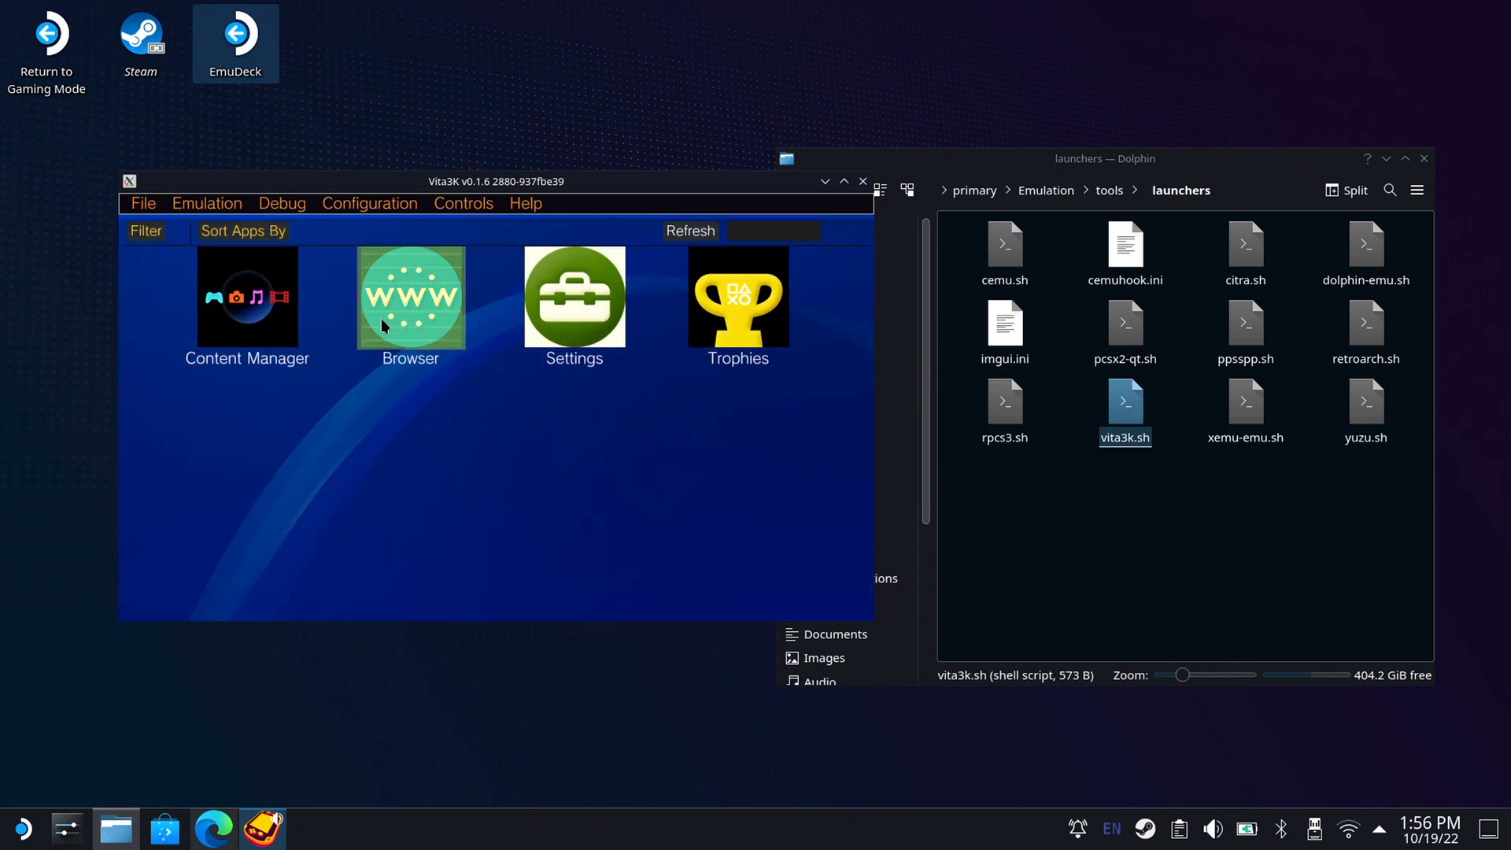
click(559, 328)
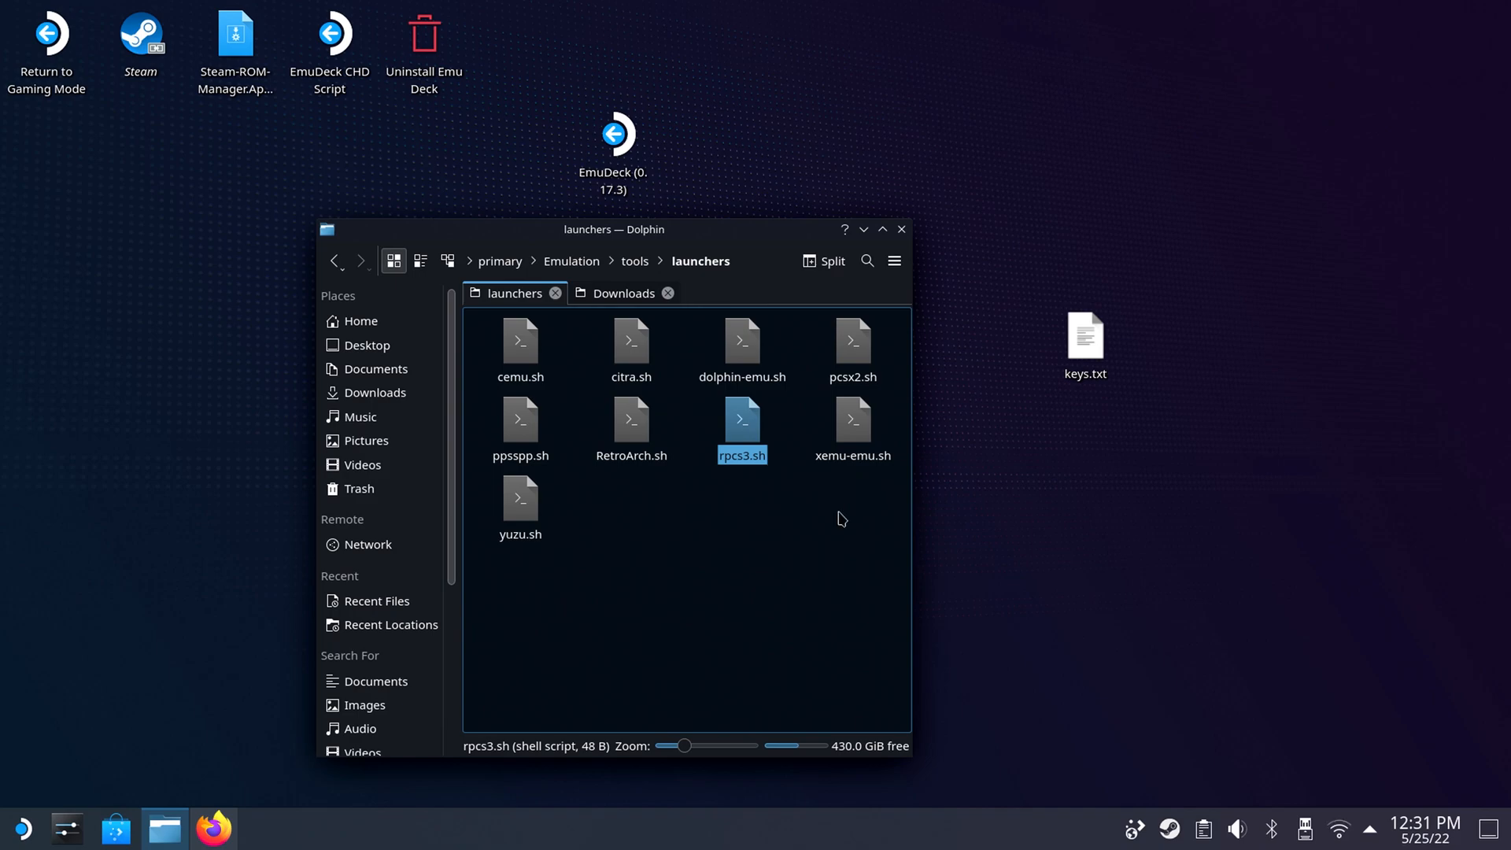
Launch xemu with the xemu-emu.sh script and dismiss the flash file error.
click(864, 445)
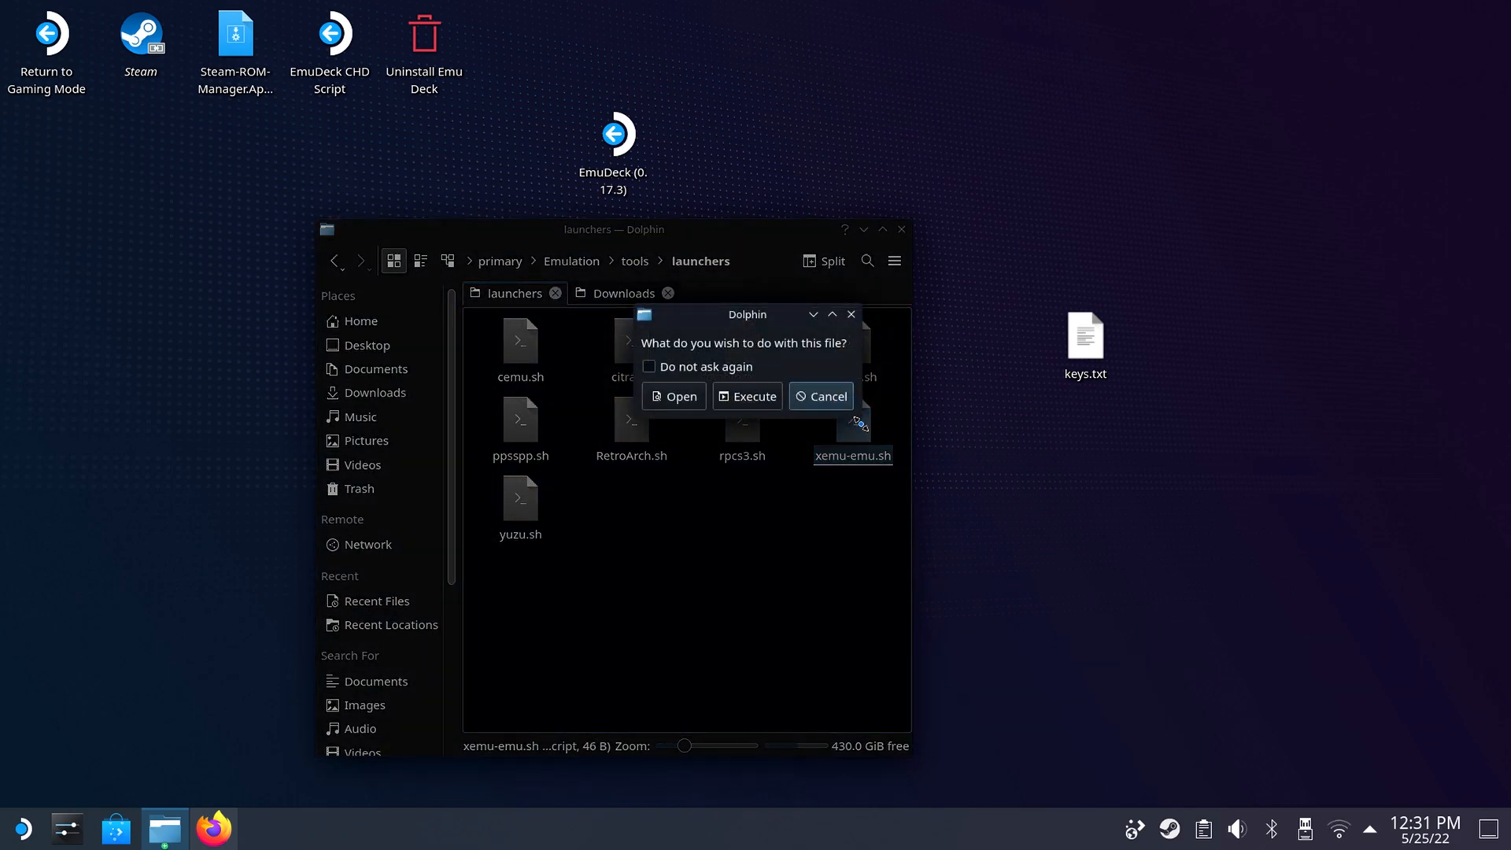
click(748, 397)
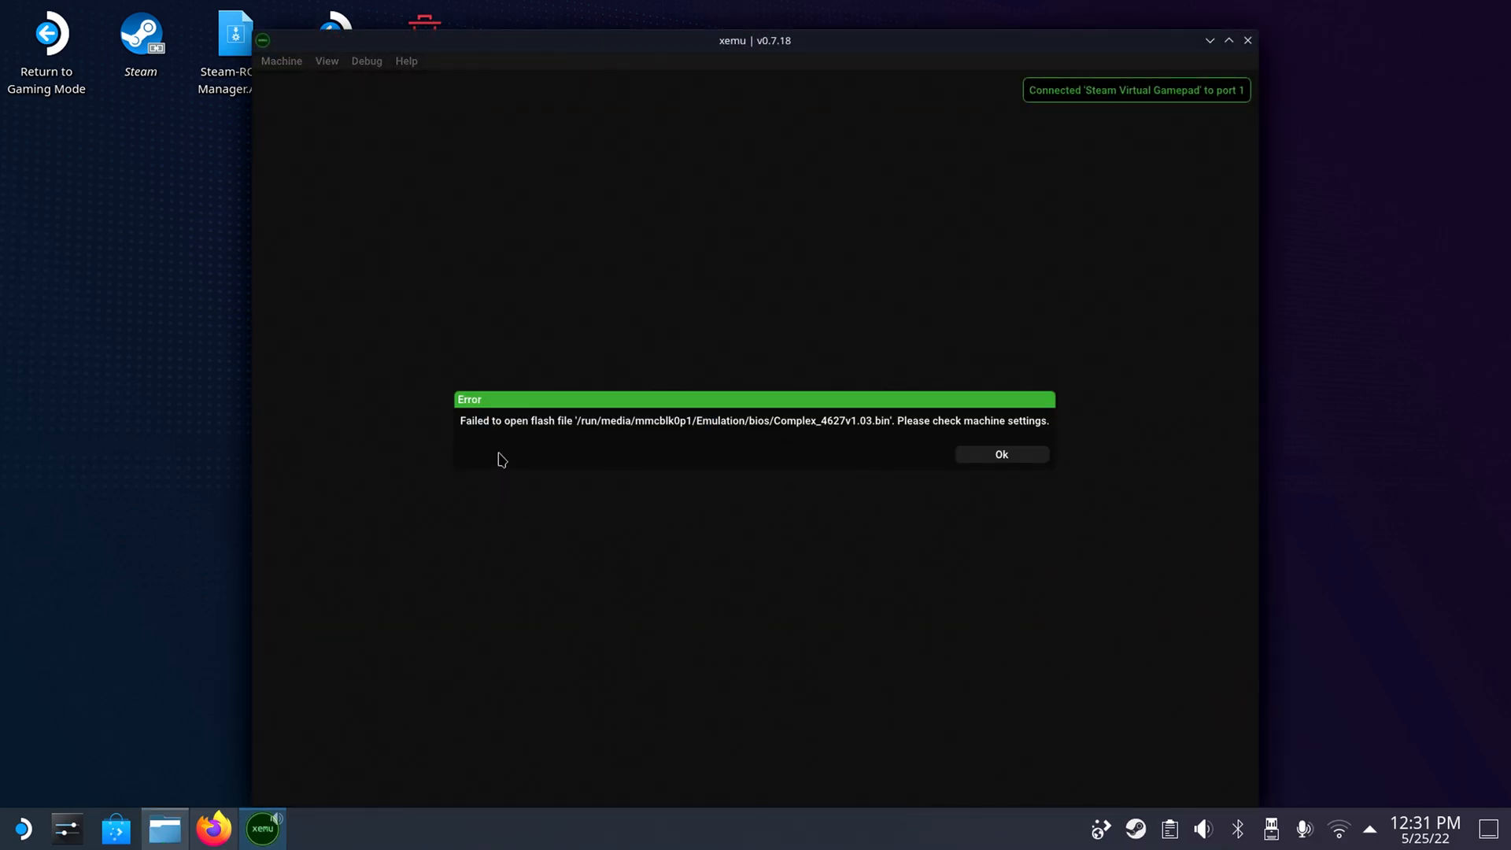
click(1038, 453)
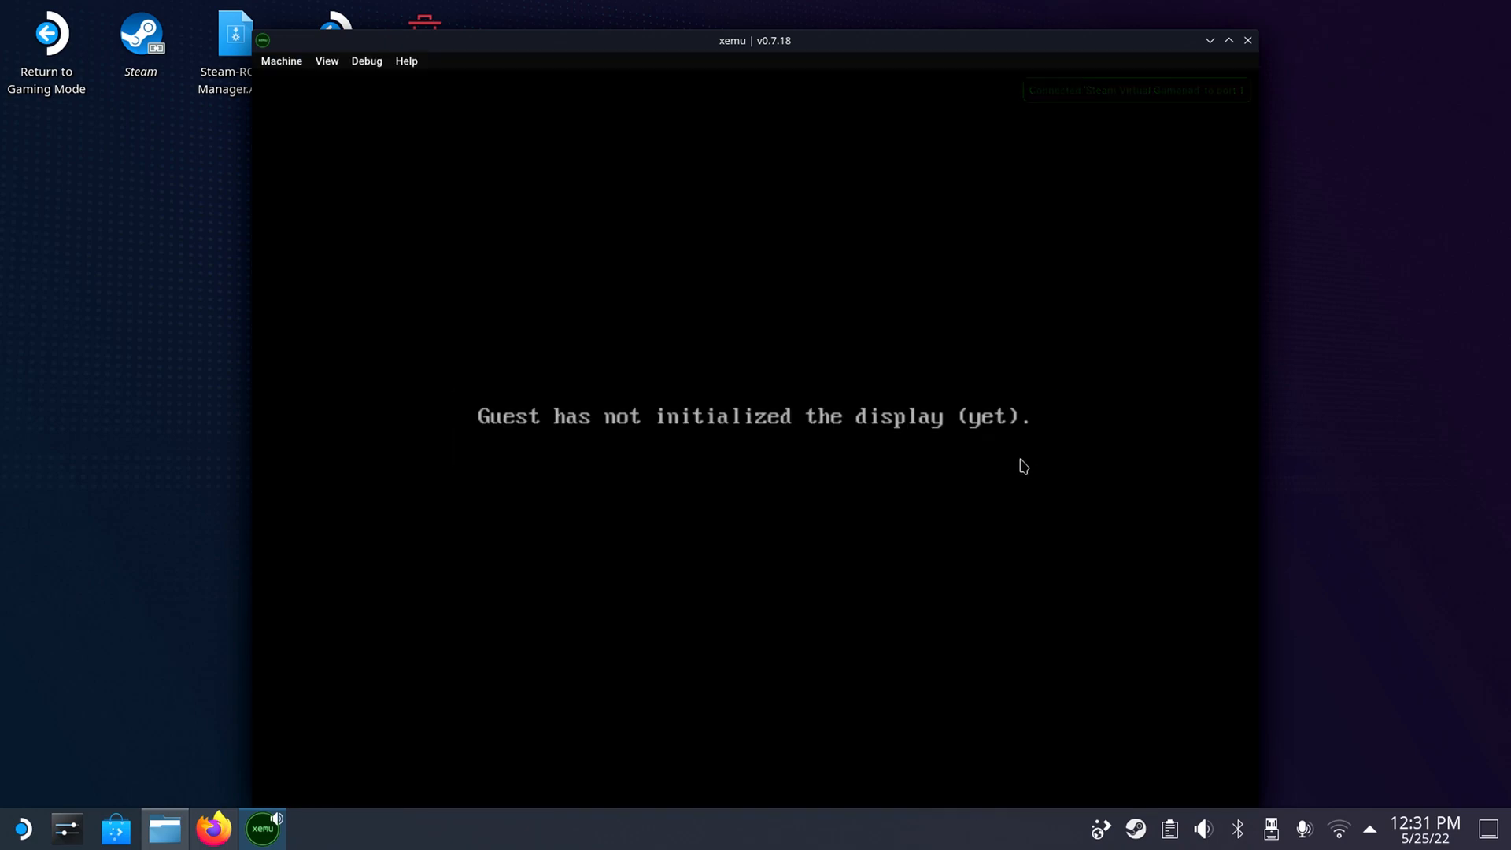
Set xemu's Flash ROM to Retail 4034 Bios.bin from the bios folder and relaunch xemu with xemu-emu.sh.
click(305, 66)
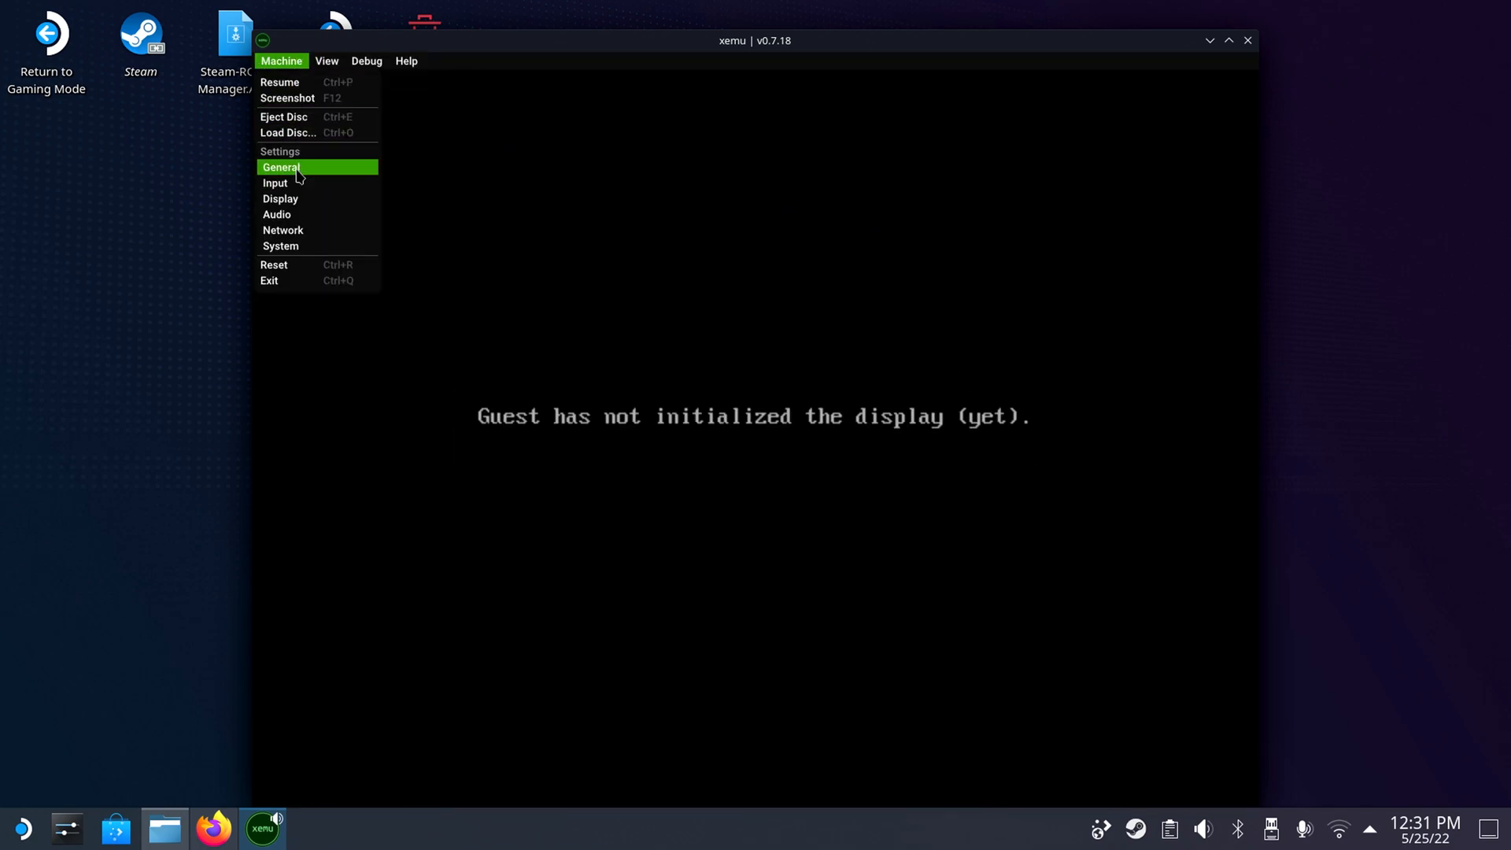
click(301, 235)
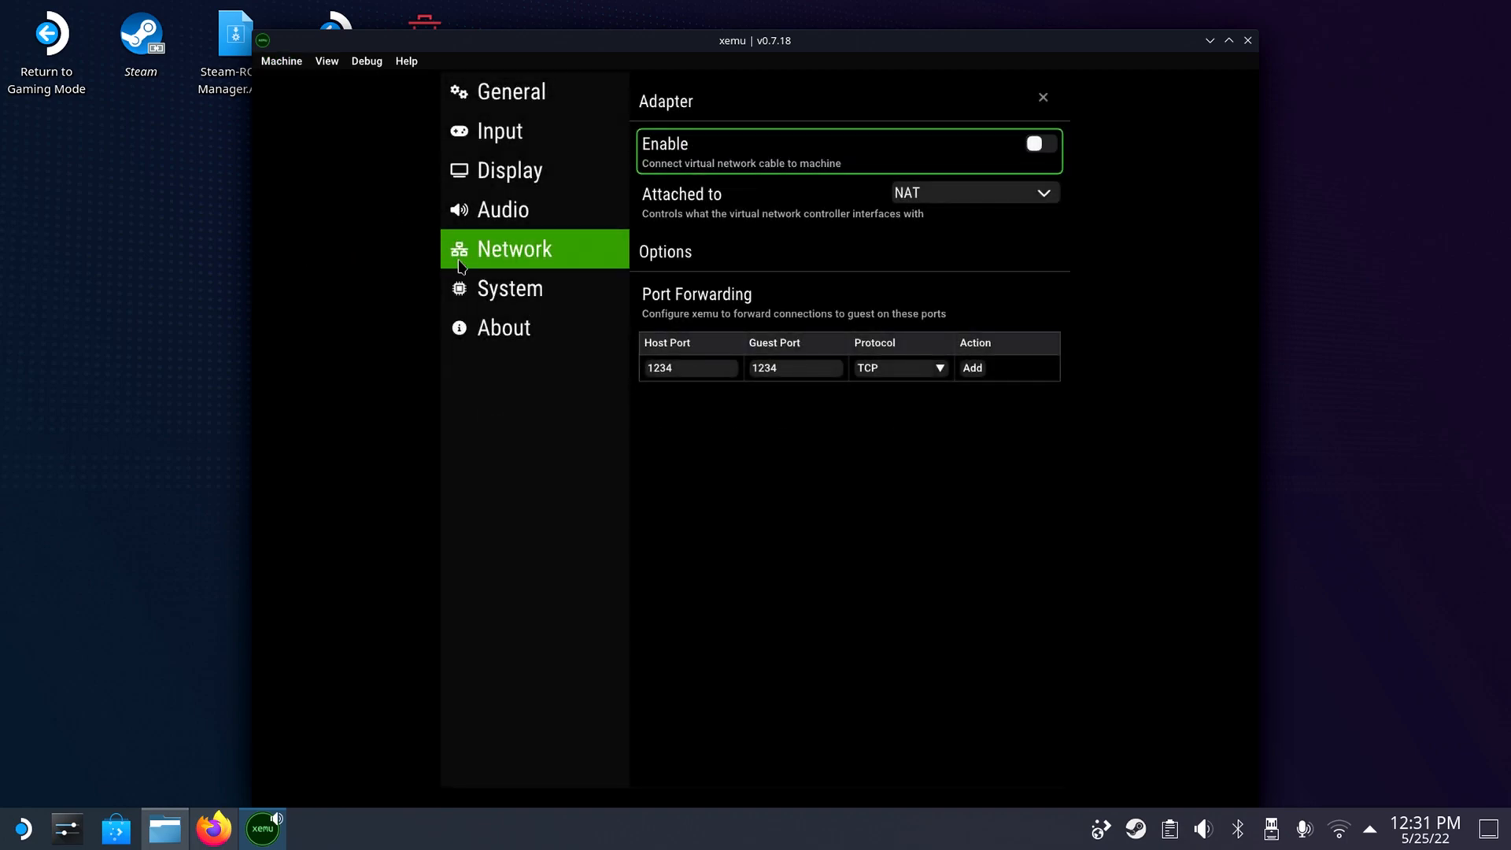
click(485, 291)
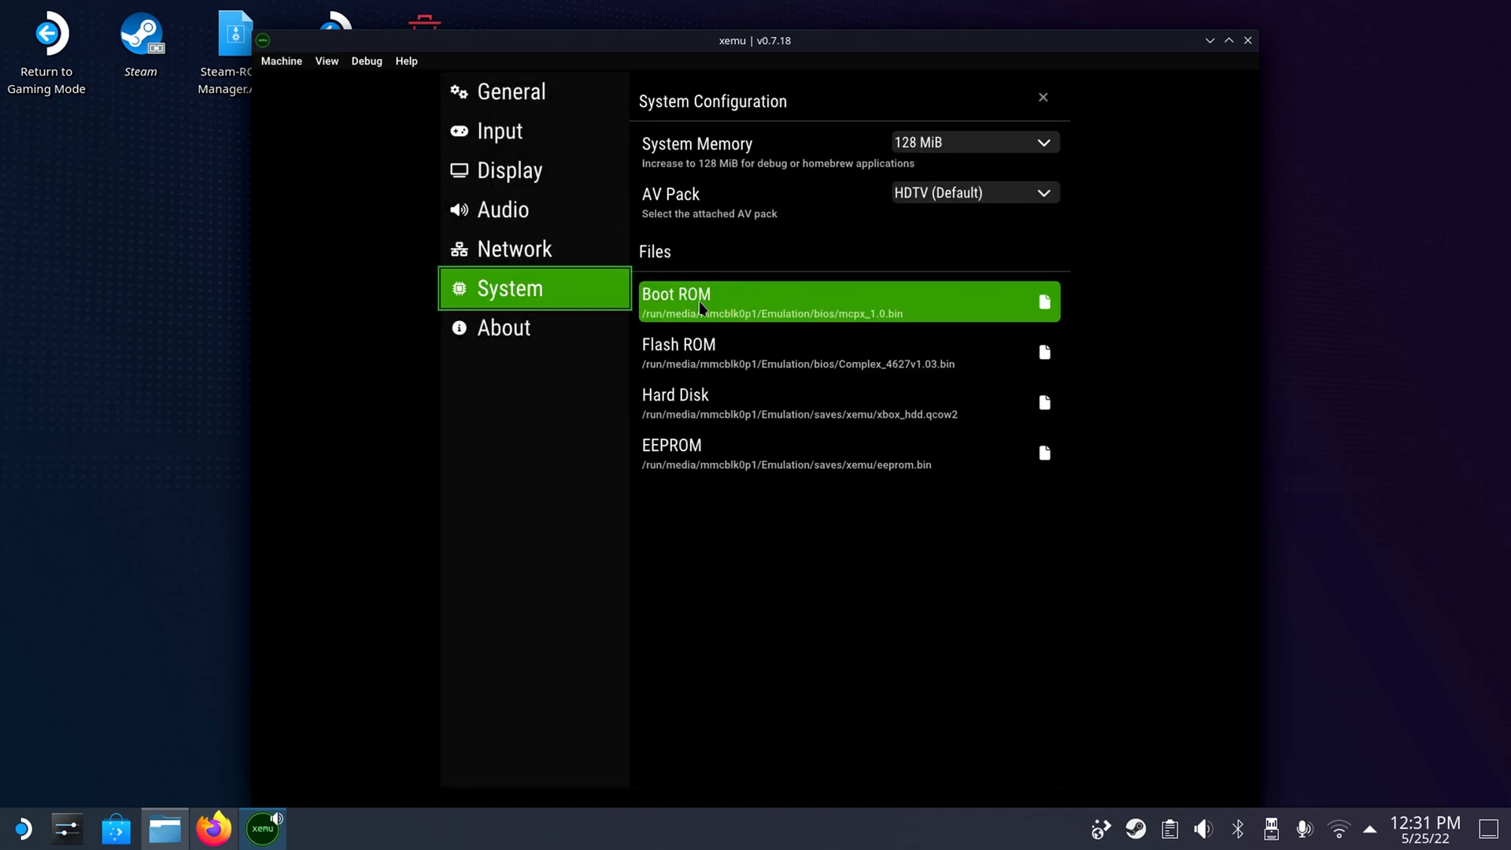
click(1045, 353)
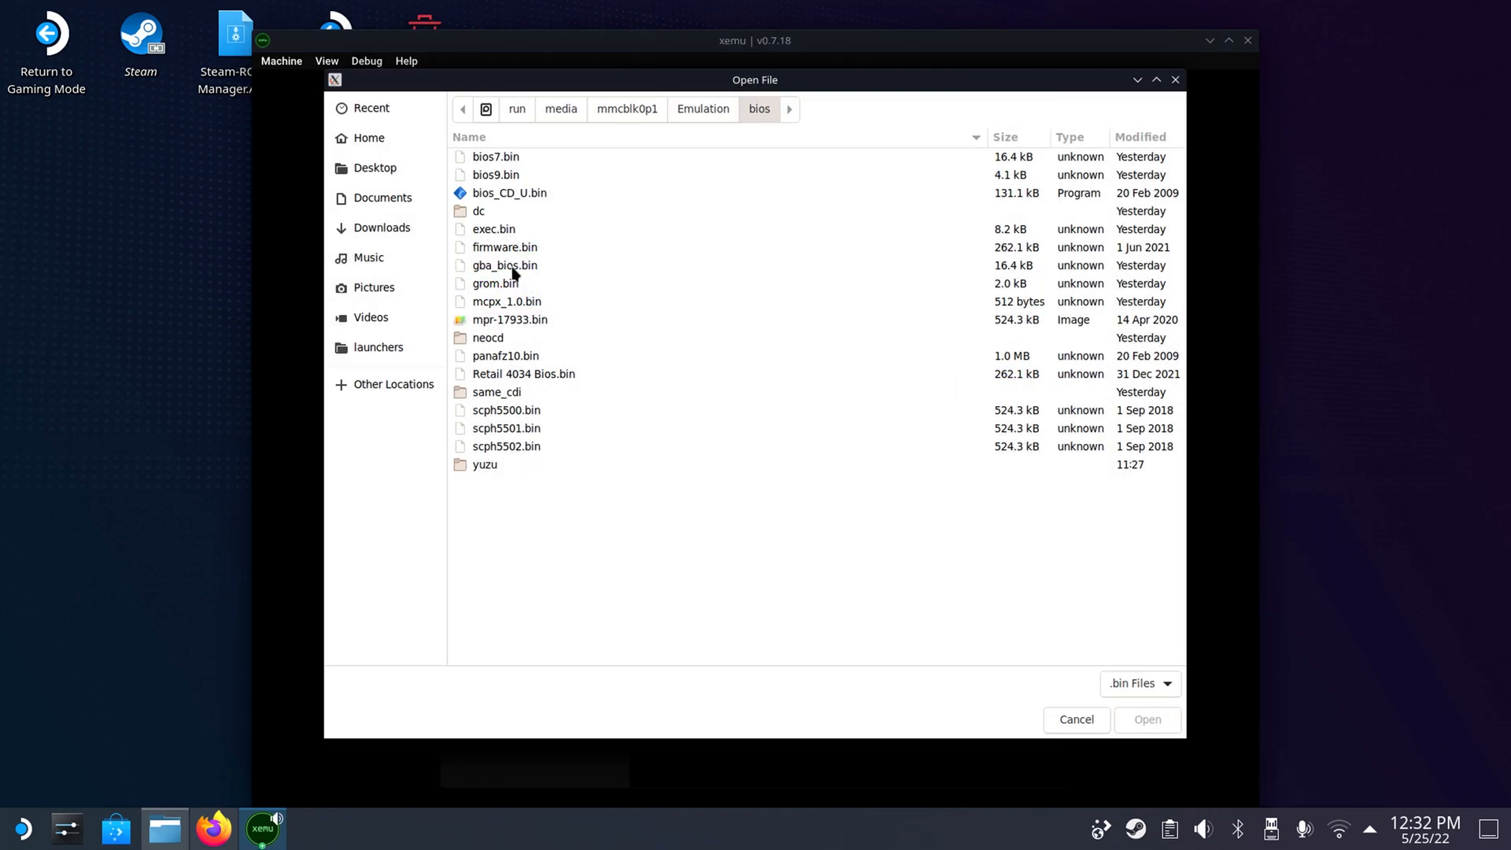
click(498, 377)
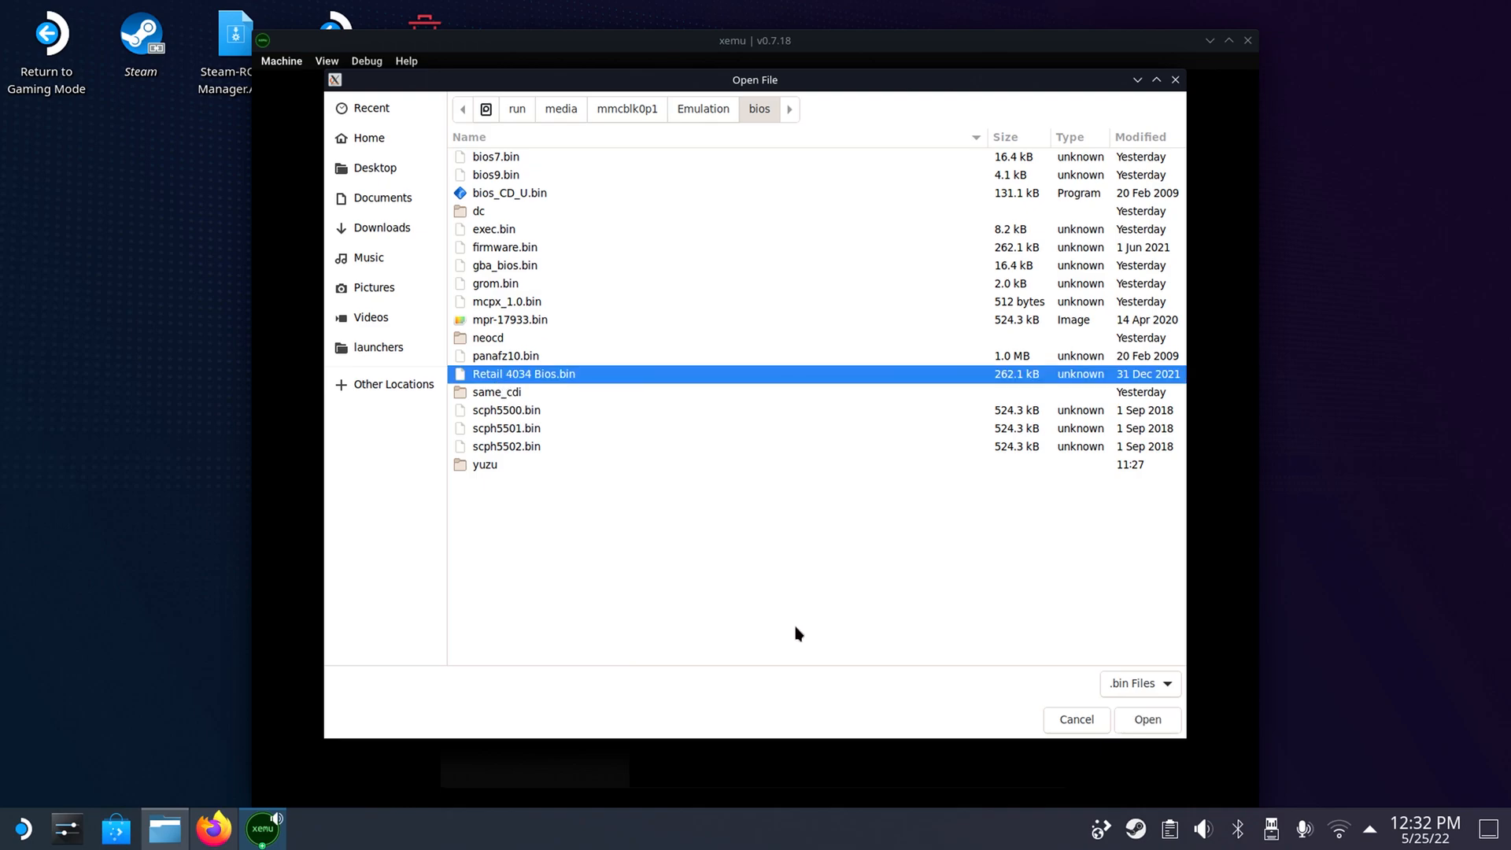
click(1158, 724)
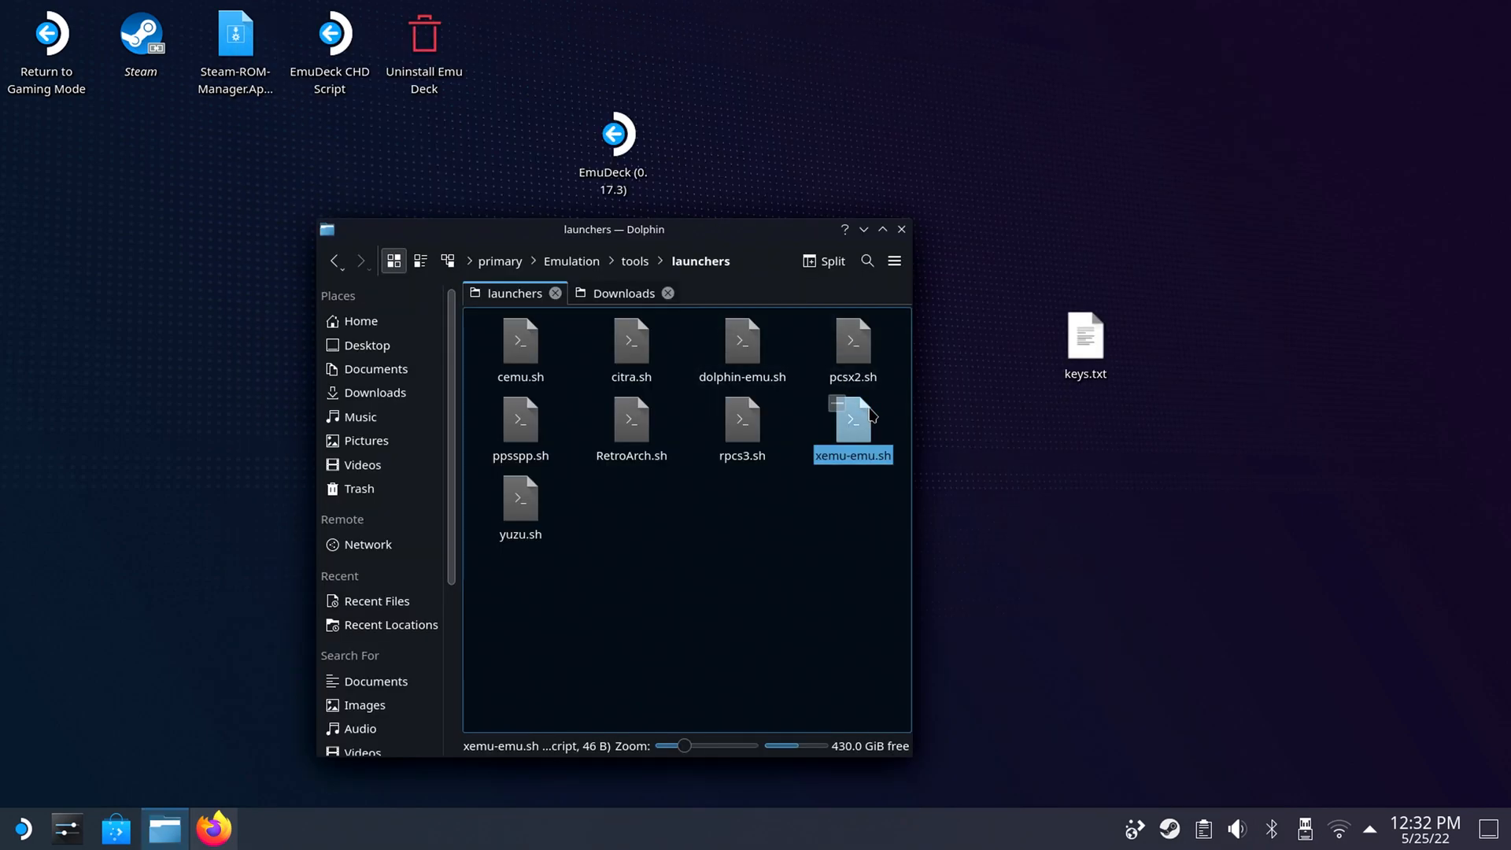
click(852, 417)
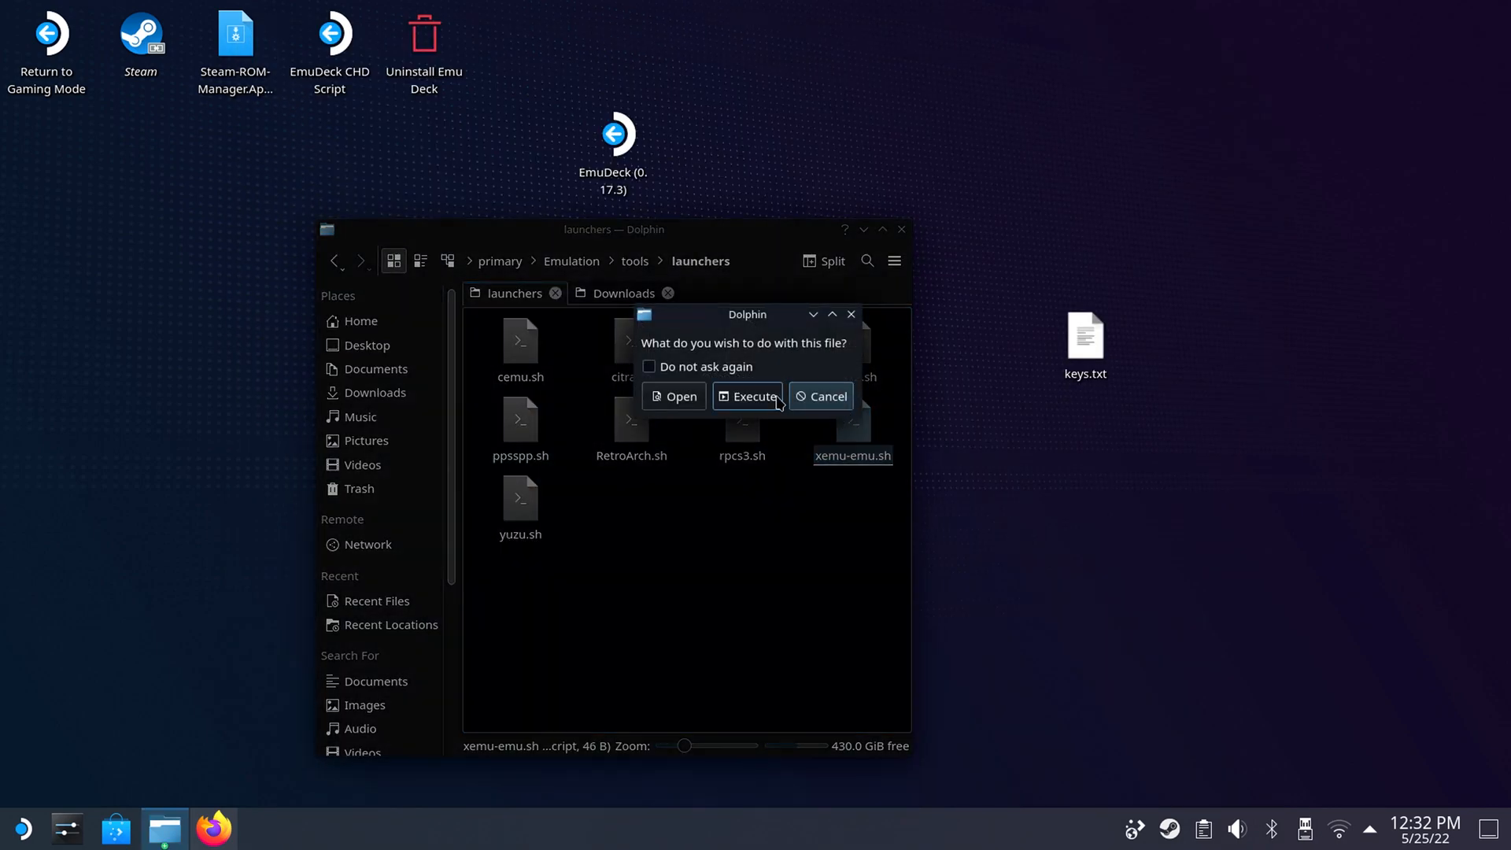
click(748, 396)
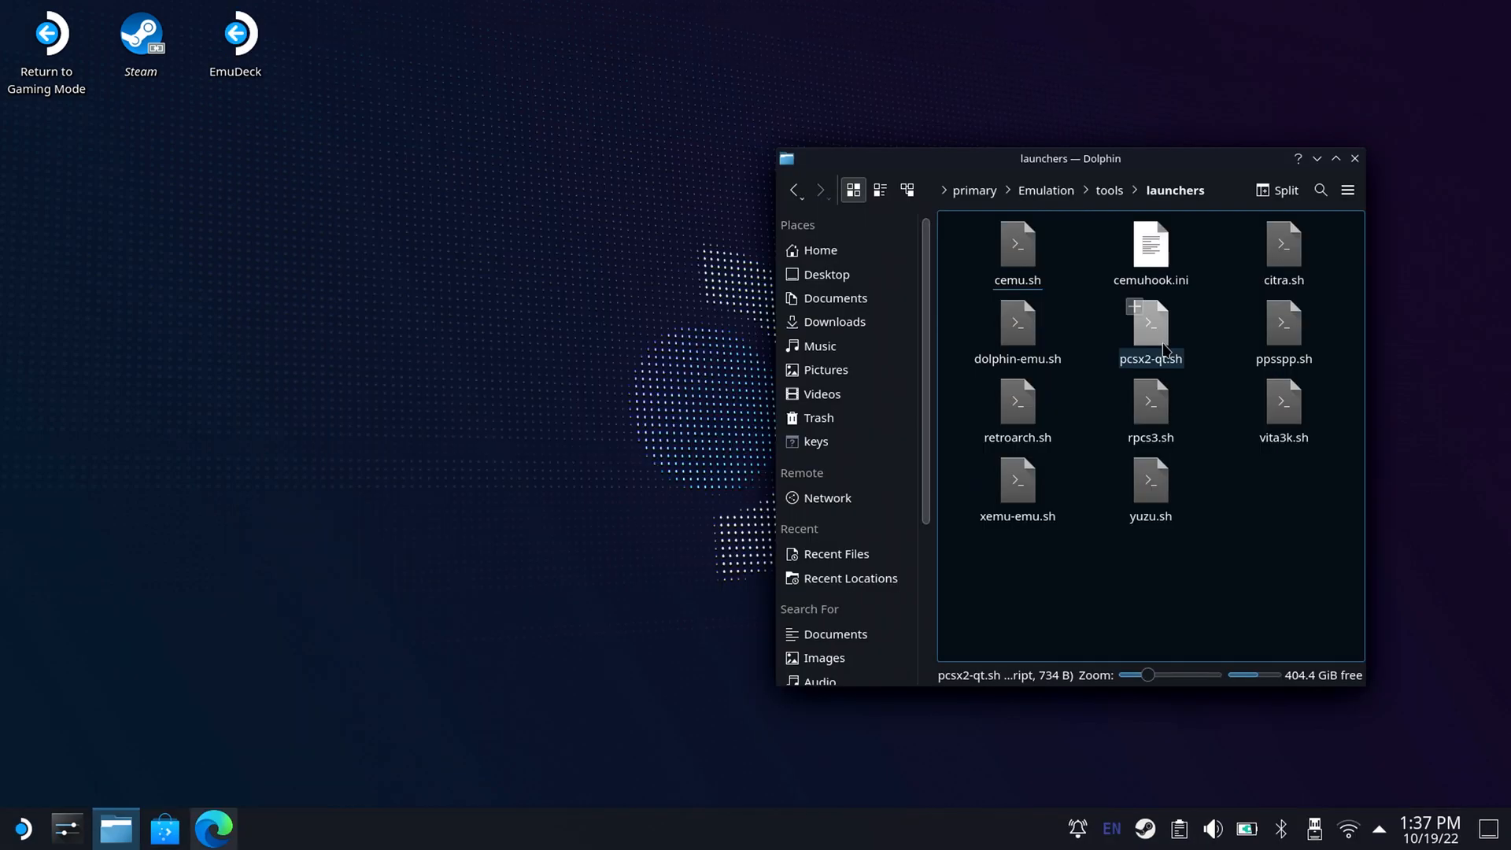
Launch PCSX2 with the pcsx2-qt.sh script and select the USA SCPH-50001 BIOS in its settings.
click(1164, 344)
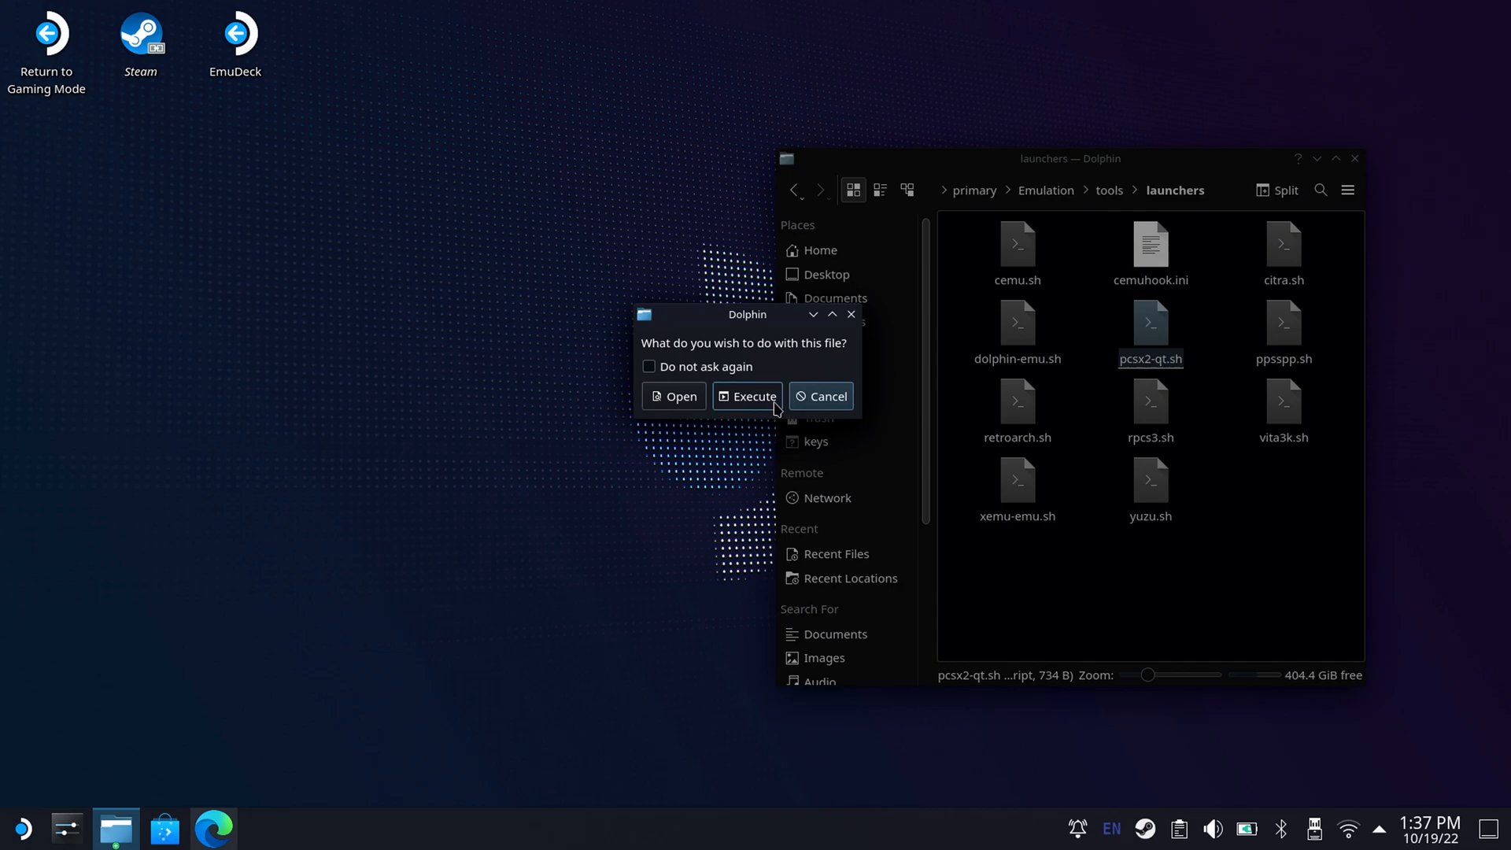
click(748, 397)
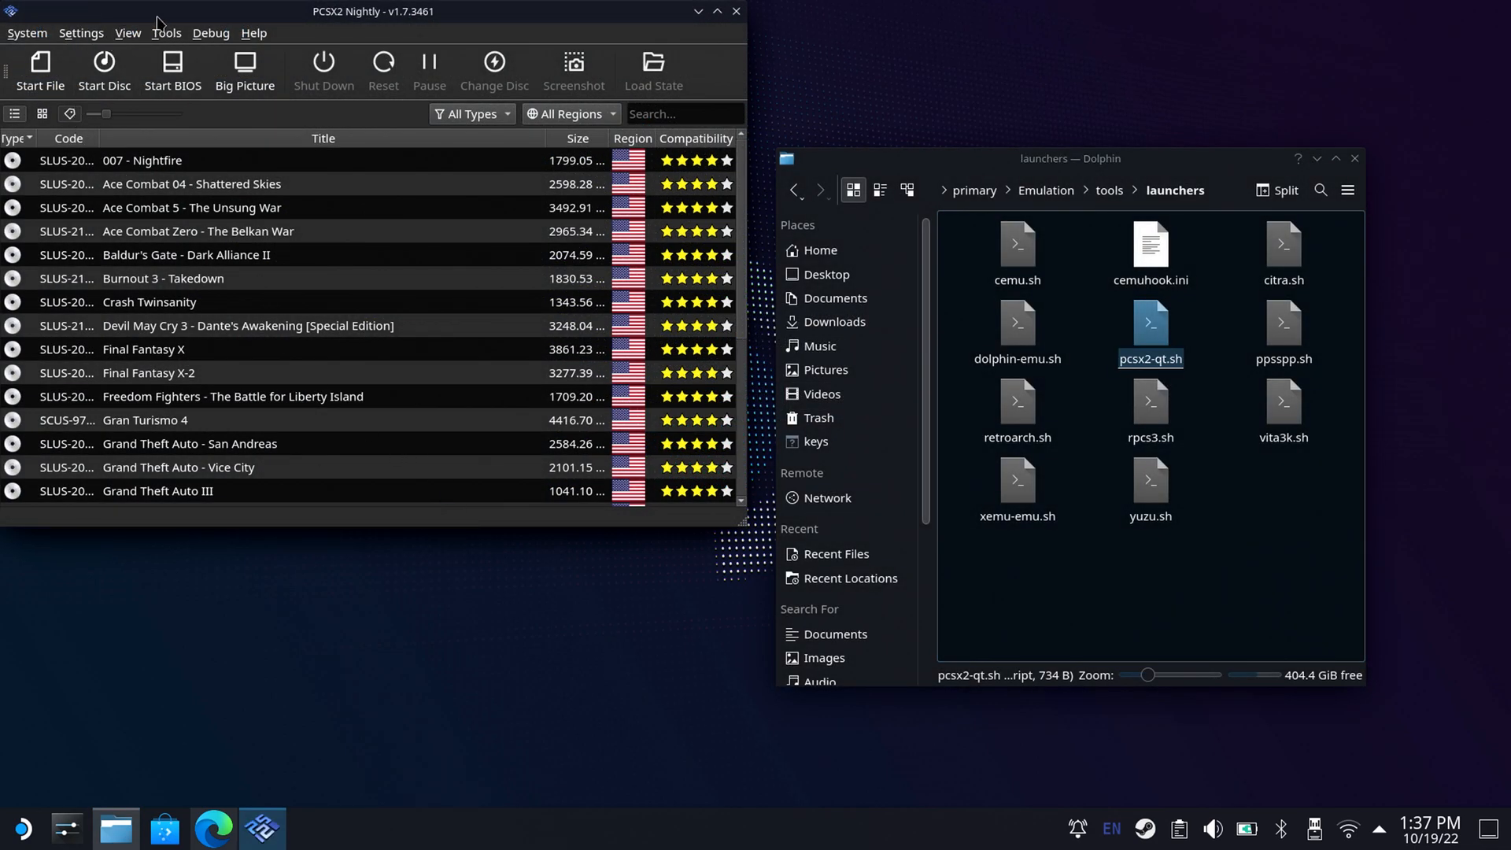
click(83, 34)
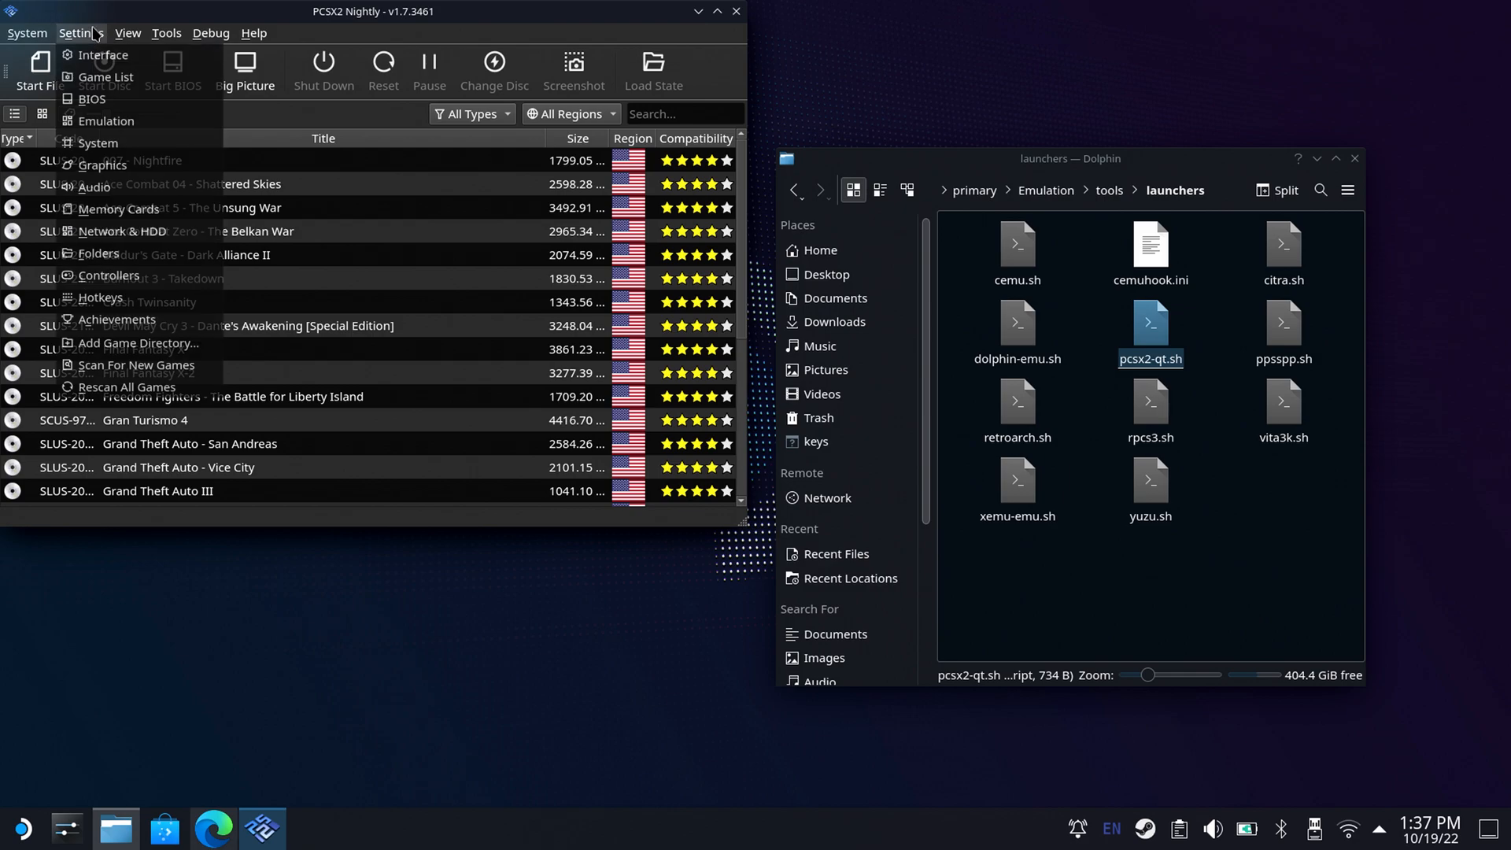
click(91, 95)
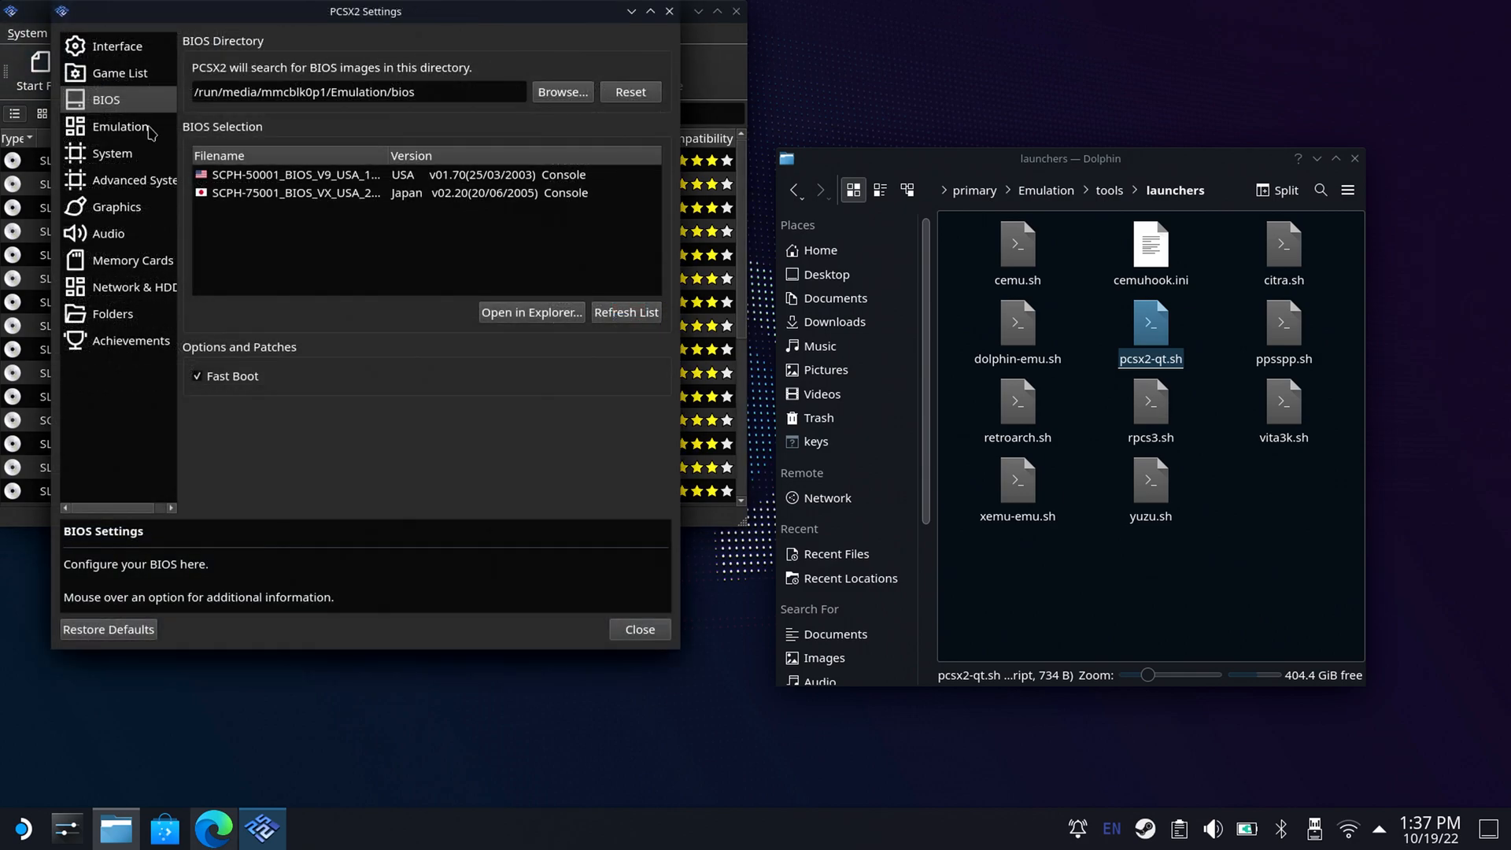
click(326, 176)
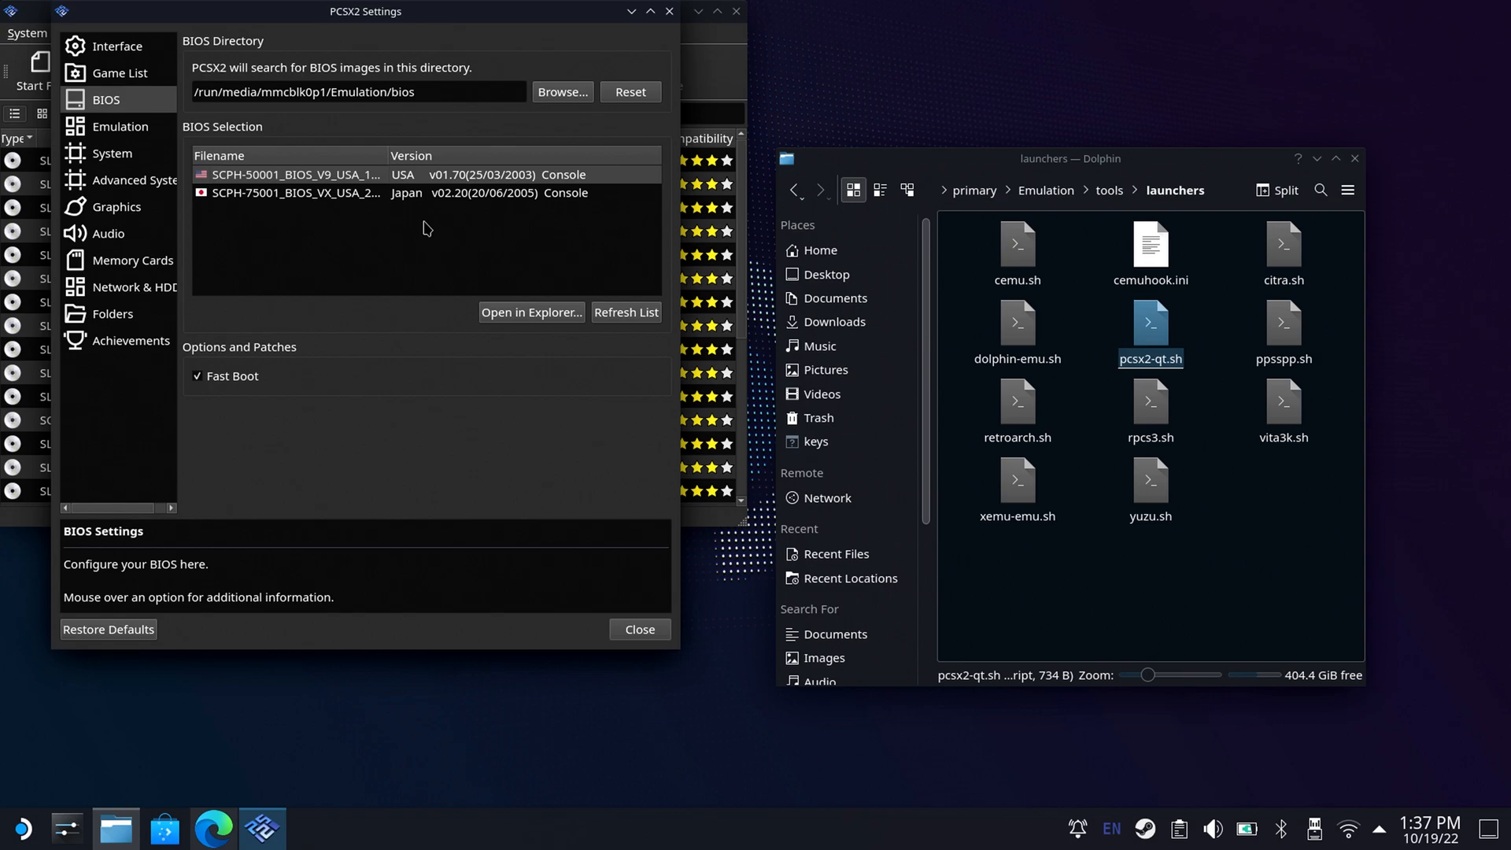
click(639, 629)
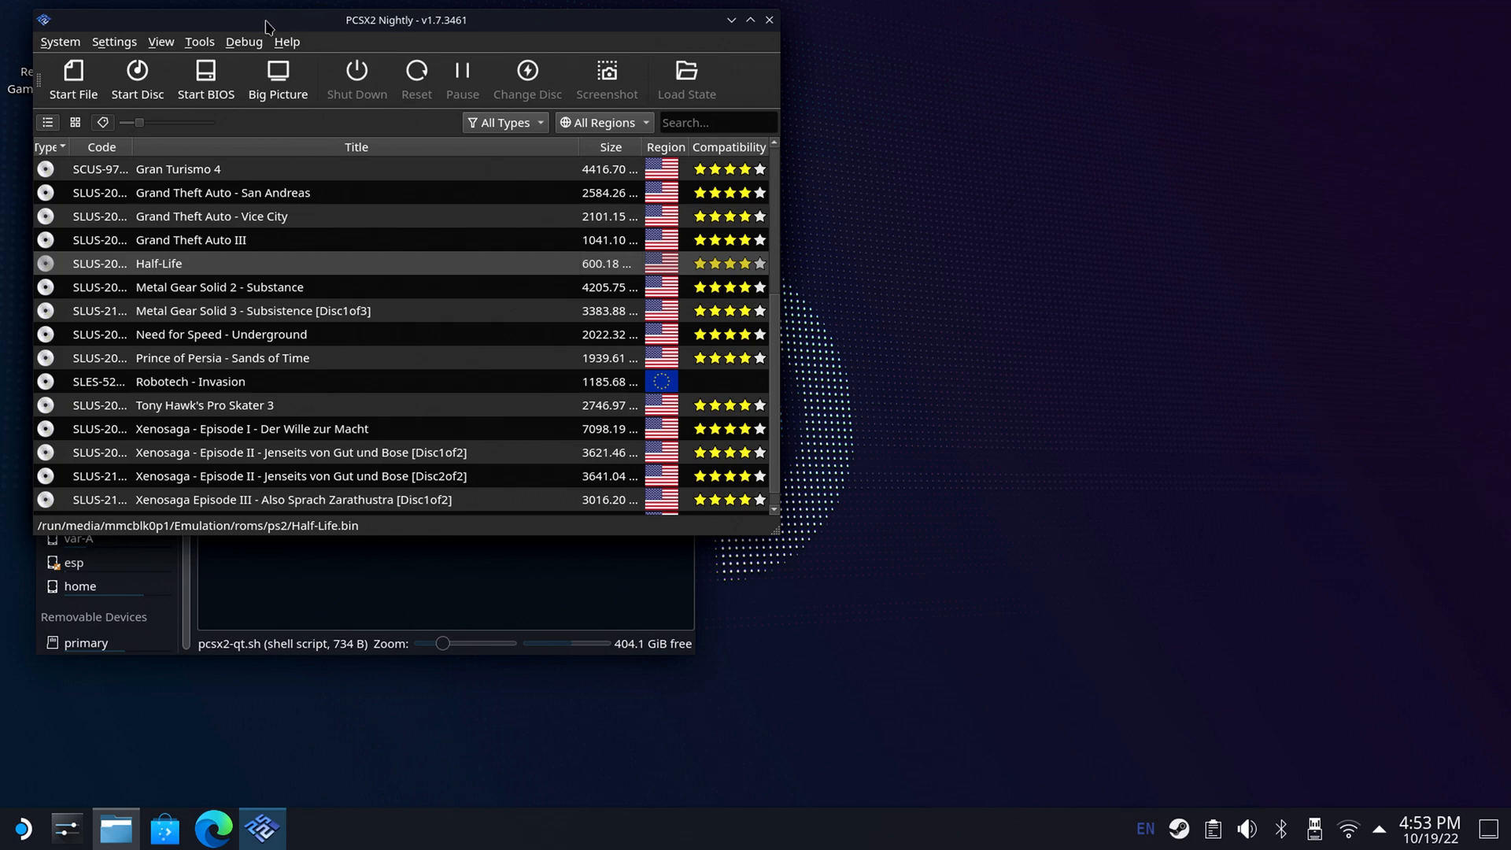
Enable Achievements and Hardcore Mode in the PCSX2 settings and open the RetroAchievements account login.
click(114, 41)
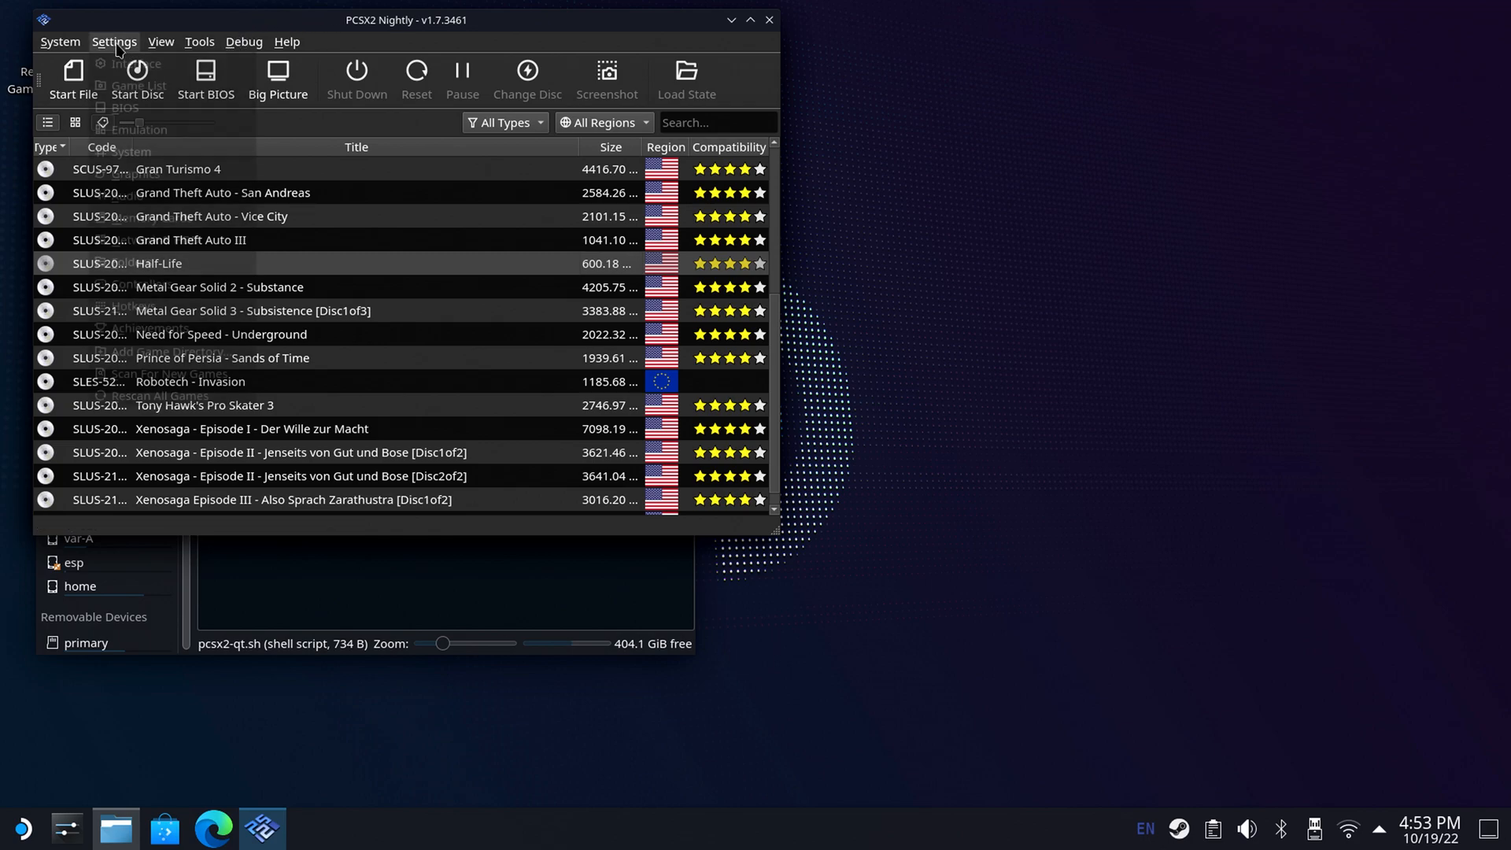
click(167, 330)
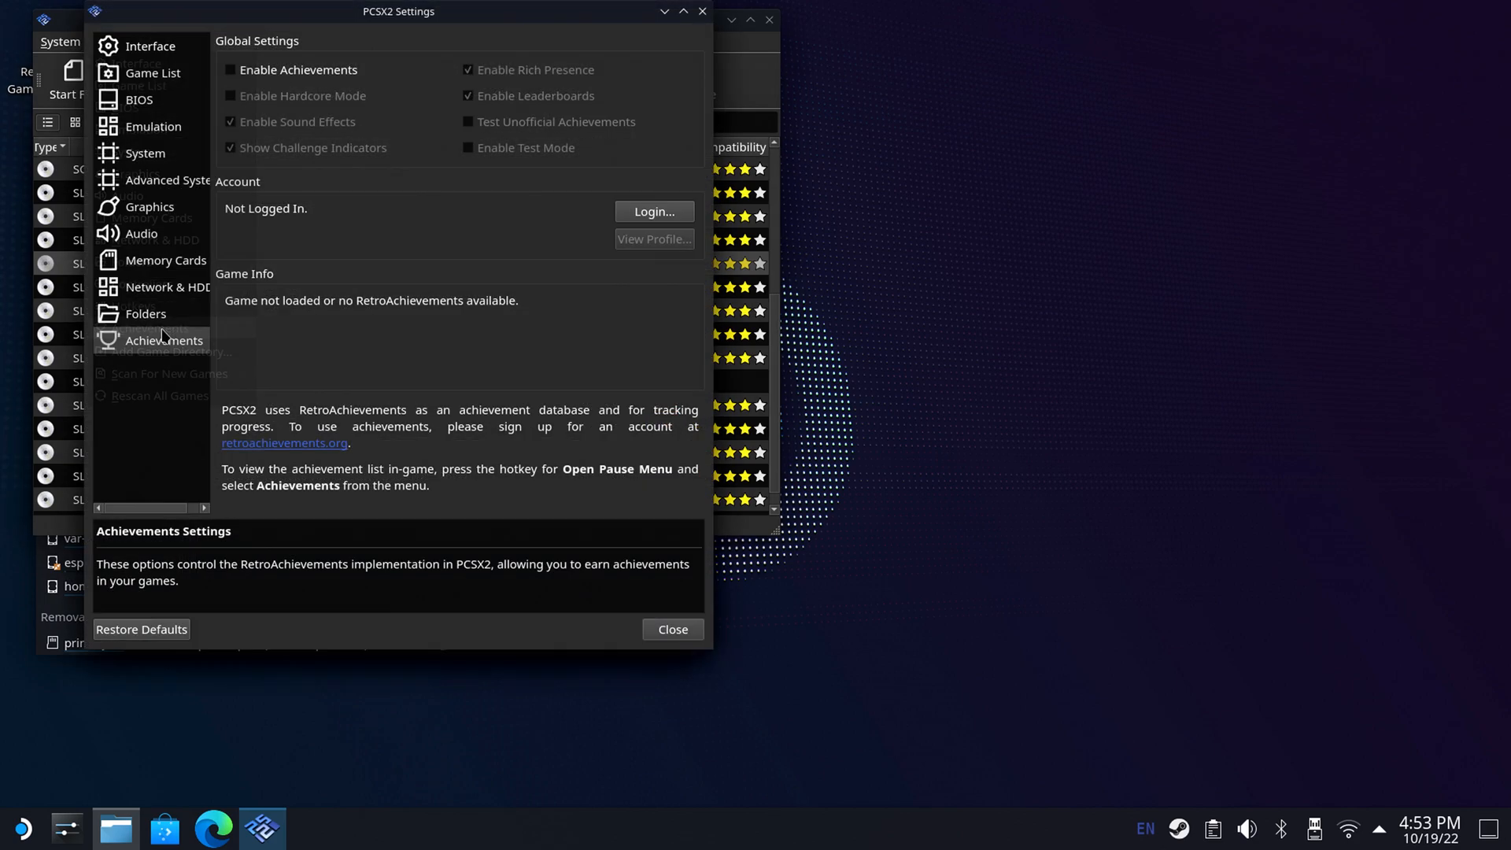
click(236, 75)
click(250, 98)
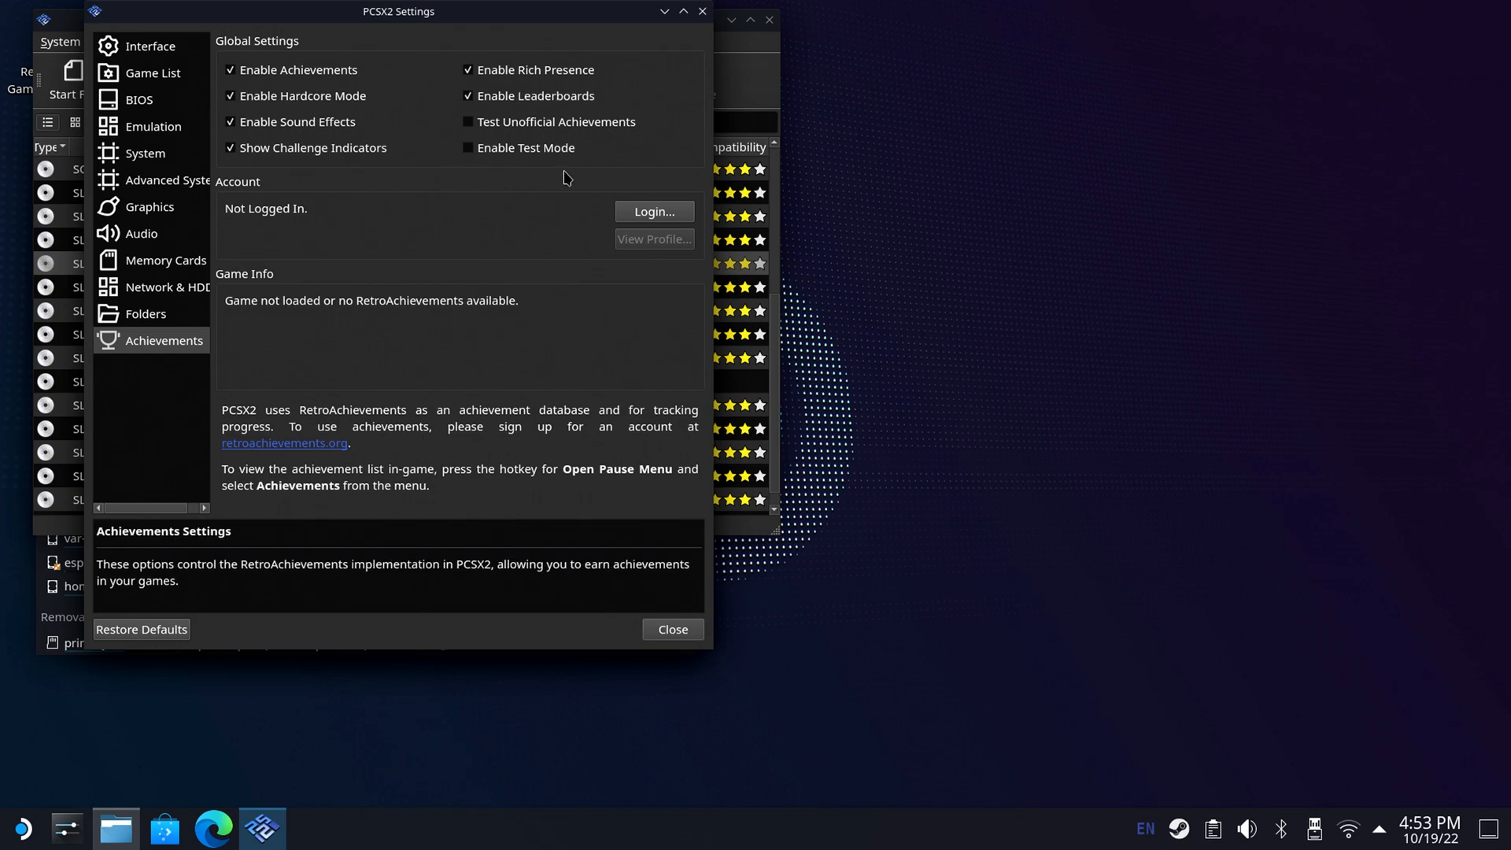
click(630, 216)
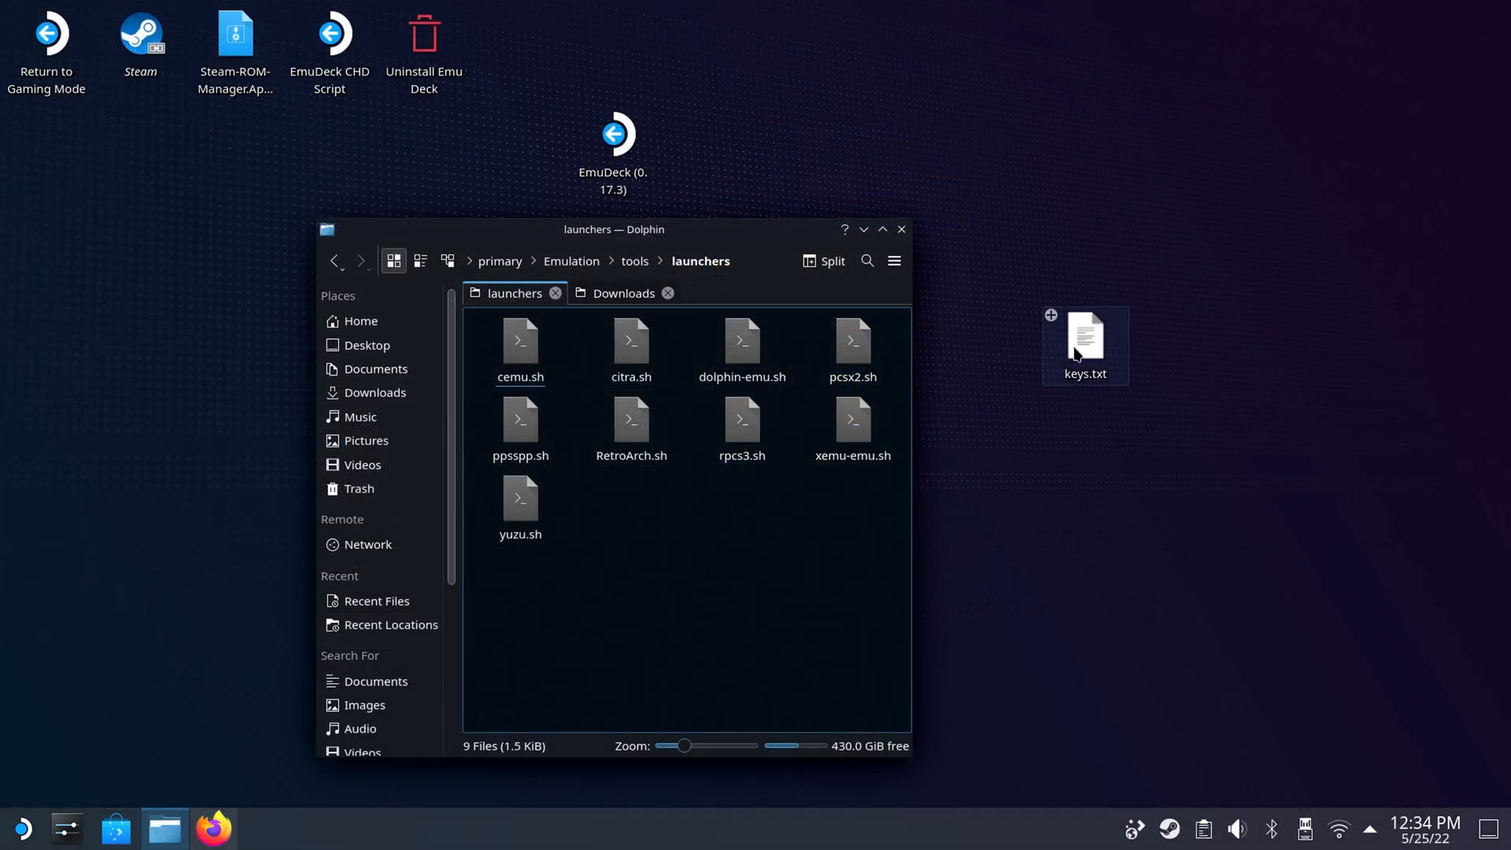
Go to the wiiu folder inside Emulation/roms.
click(592, 266)
click(658, 347)
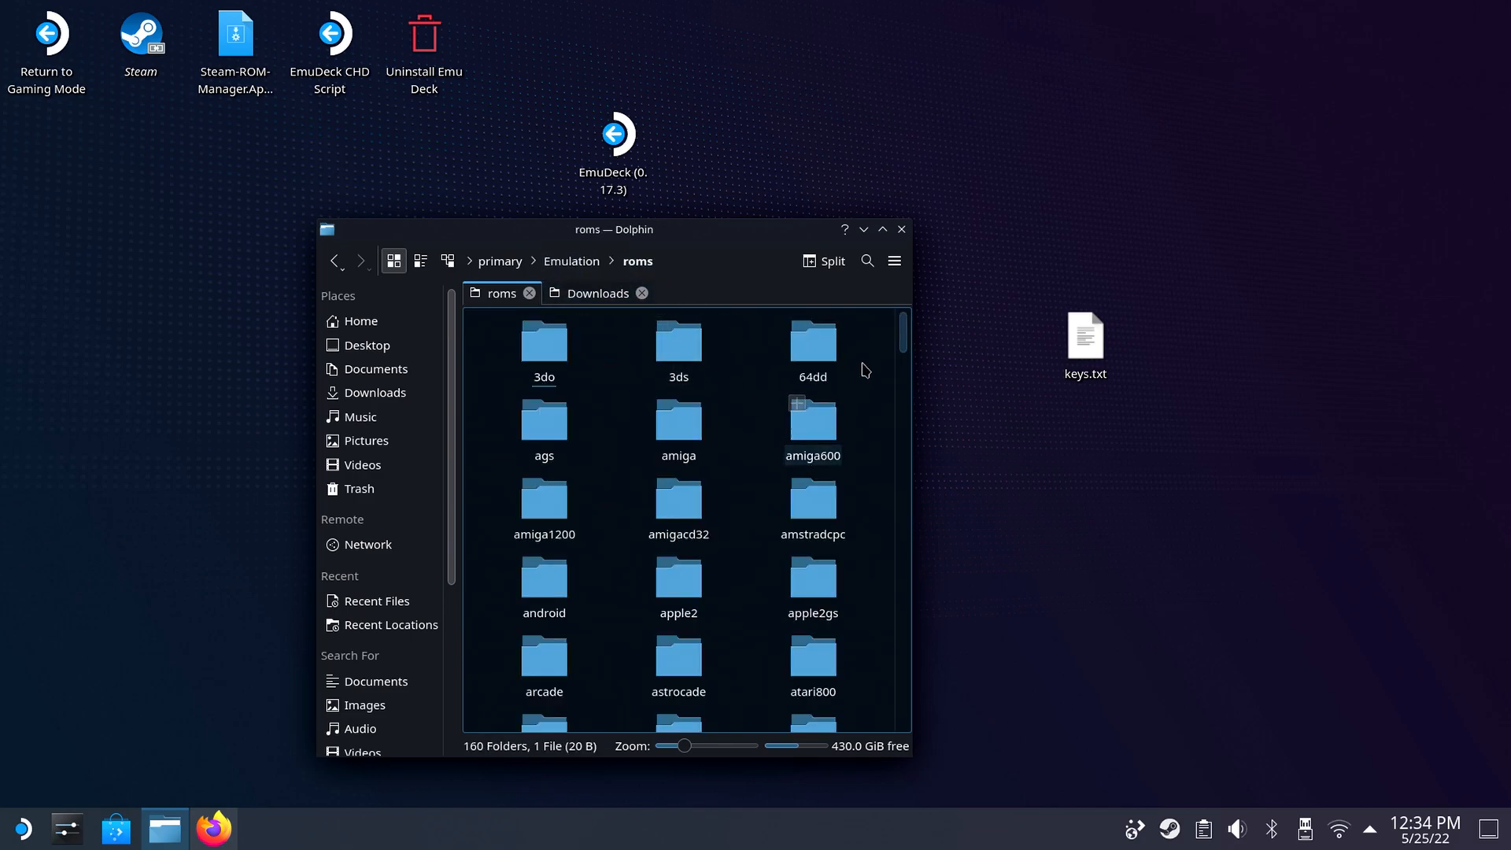
drag(903, 346, 903, 716)
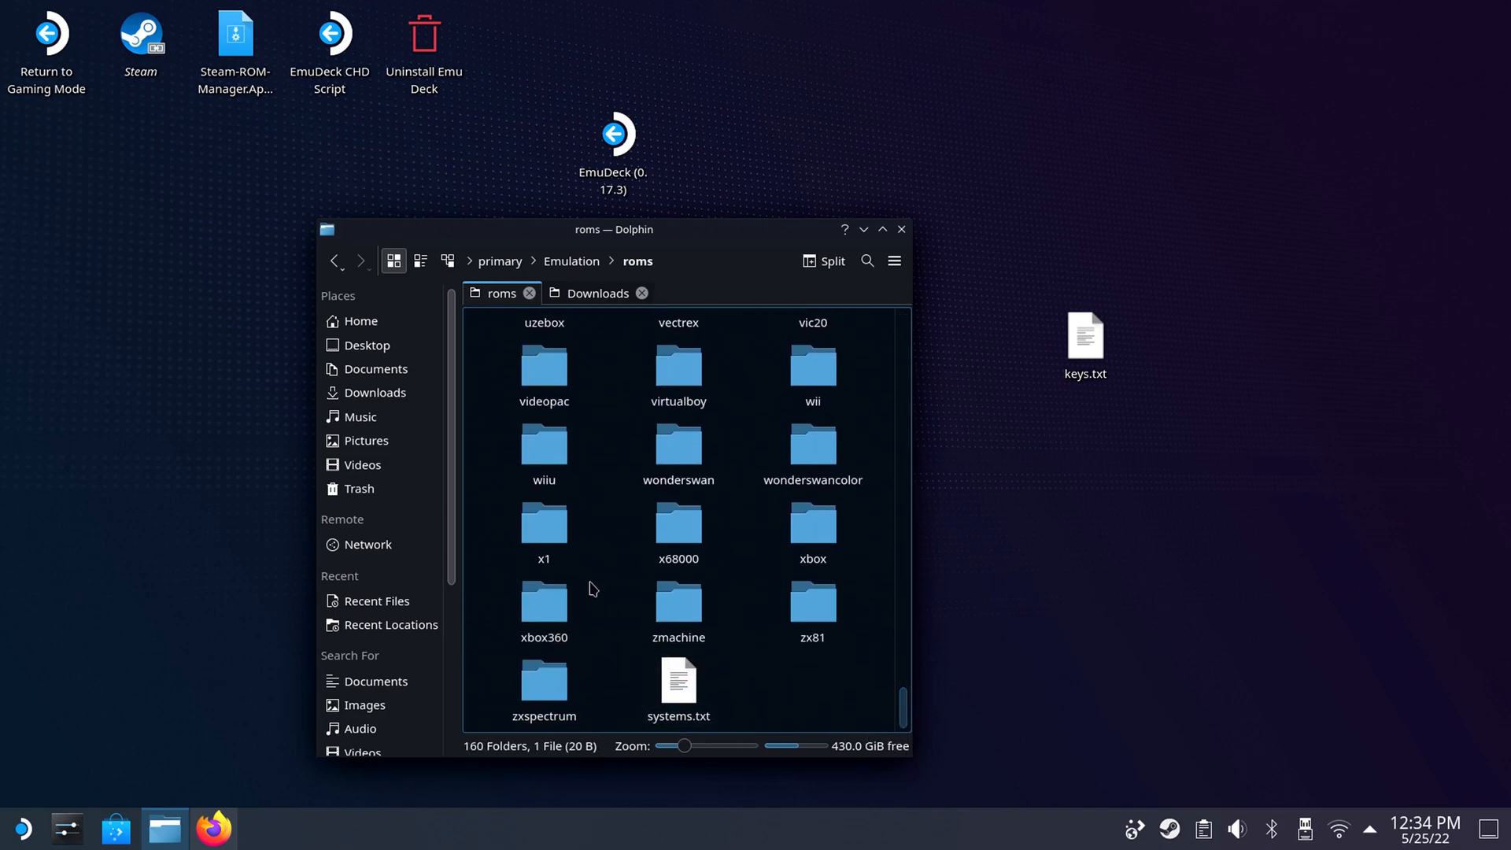
click(526, 461)
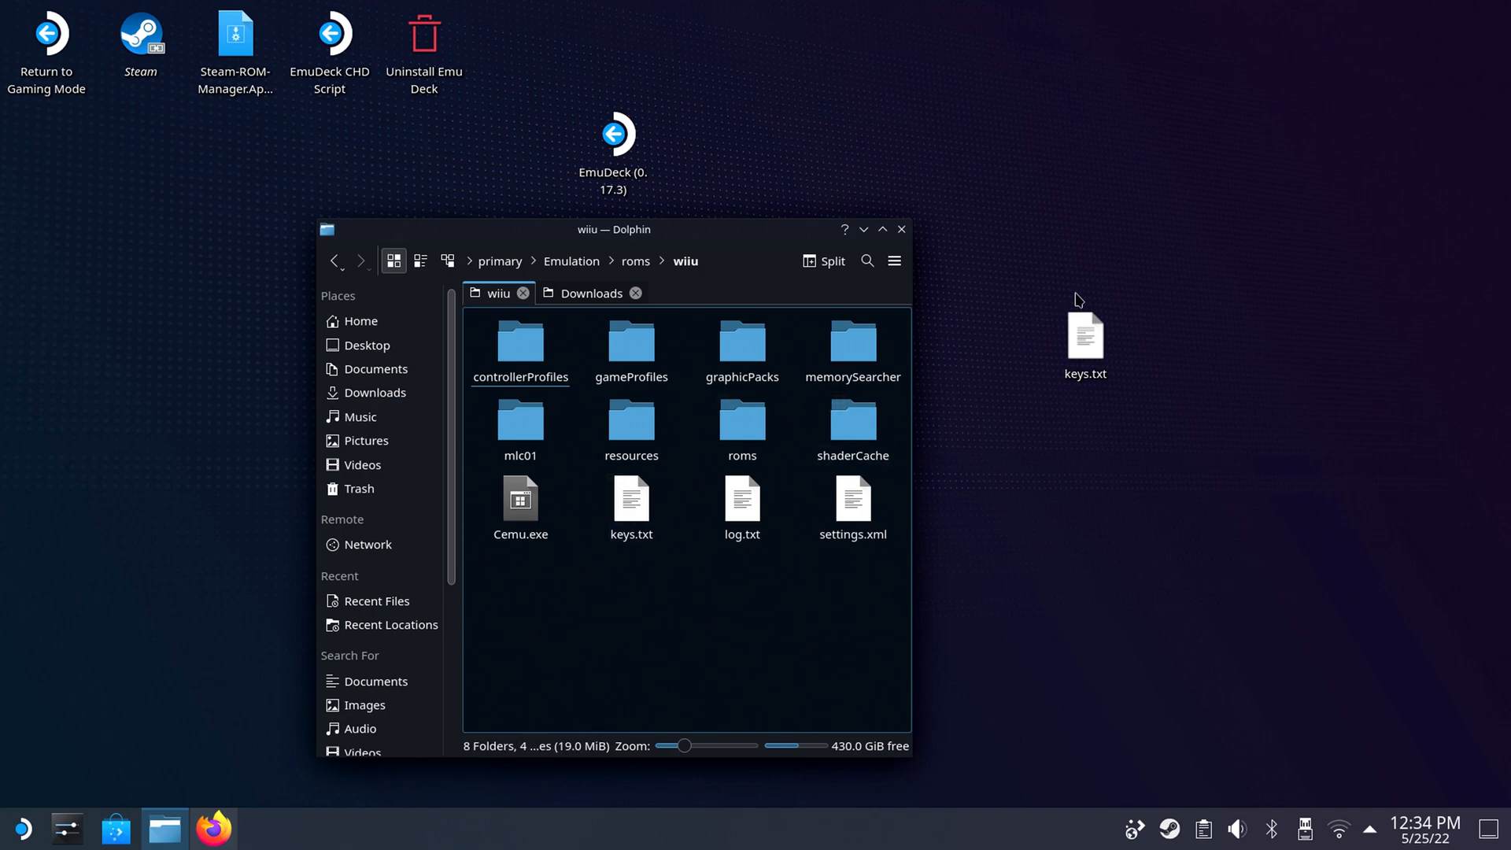
Move keys.txt from the desktop into the wiiu folder, overwriting the existing file, and dismiss the transfer notification.
right_click(1105, 354)
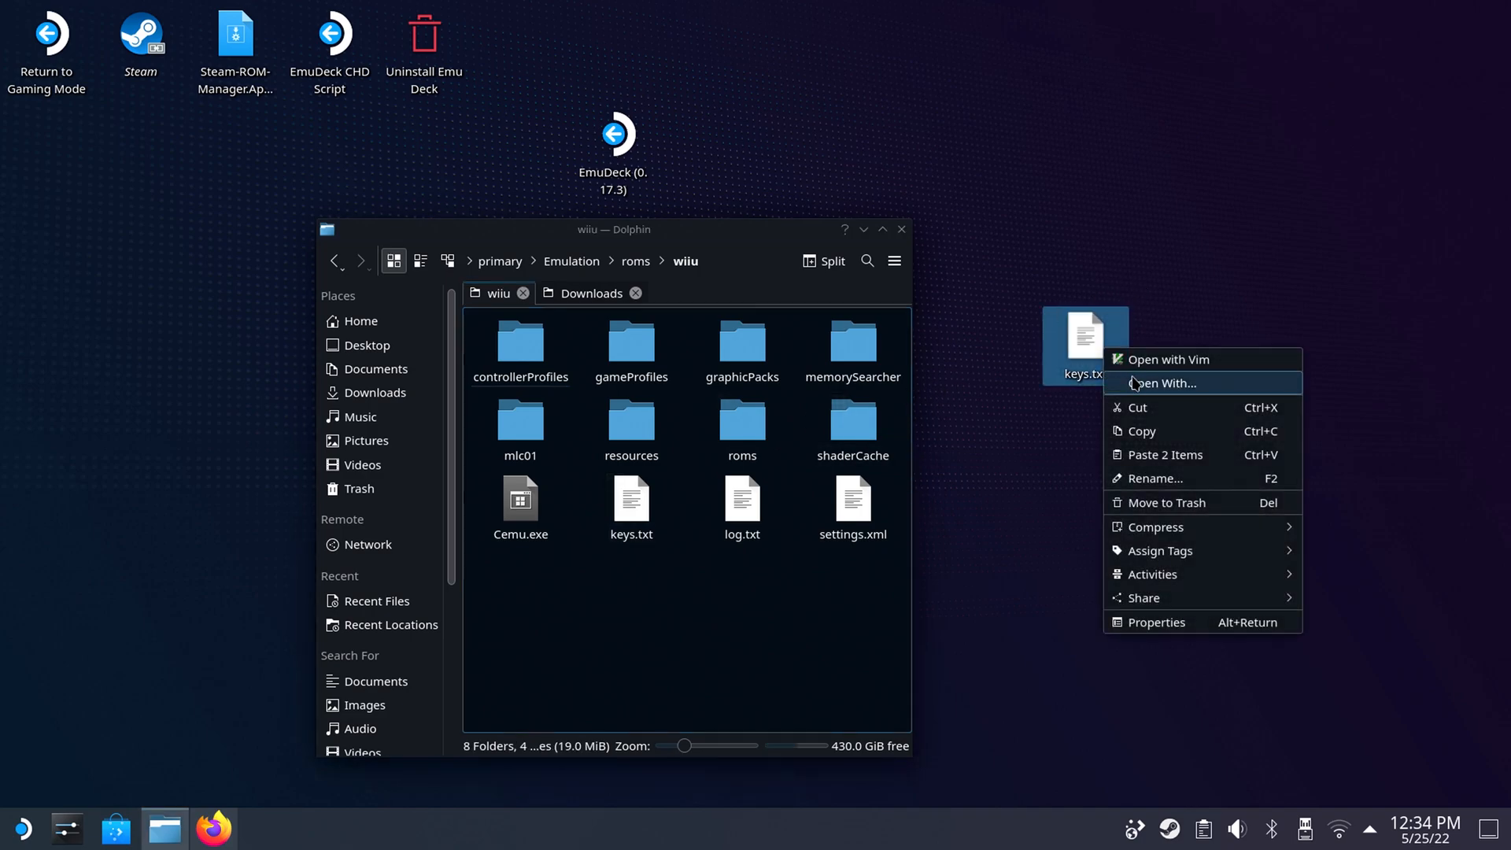
click(1157, 405)
right_click(741, 650)
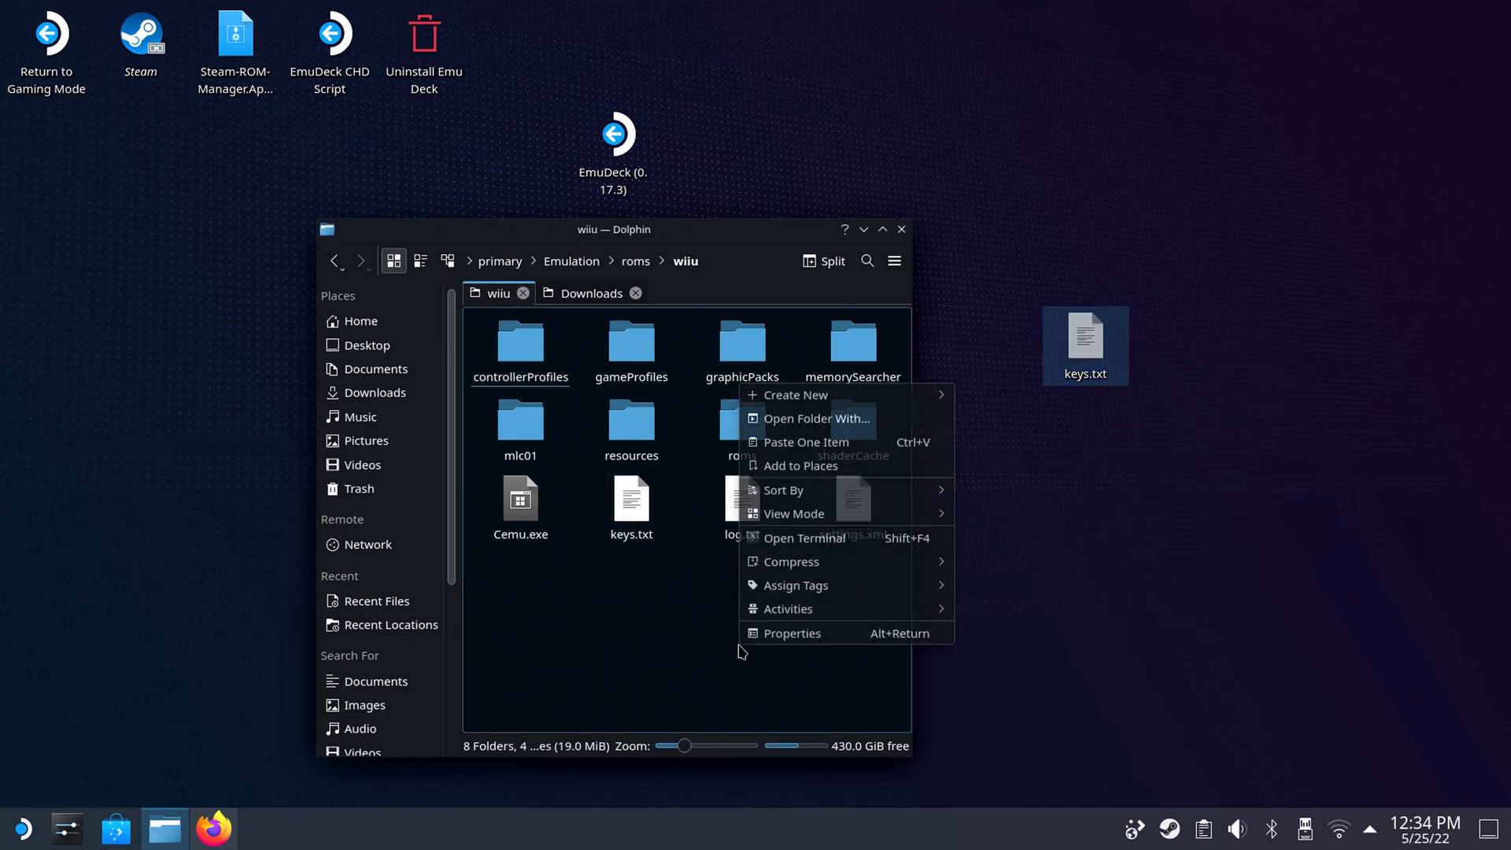
click(806, 442)
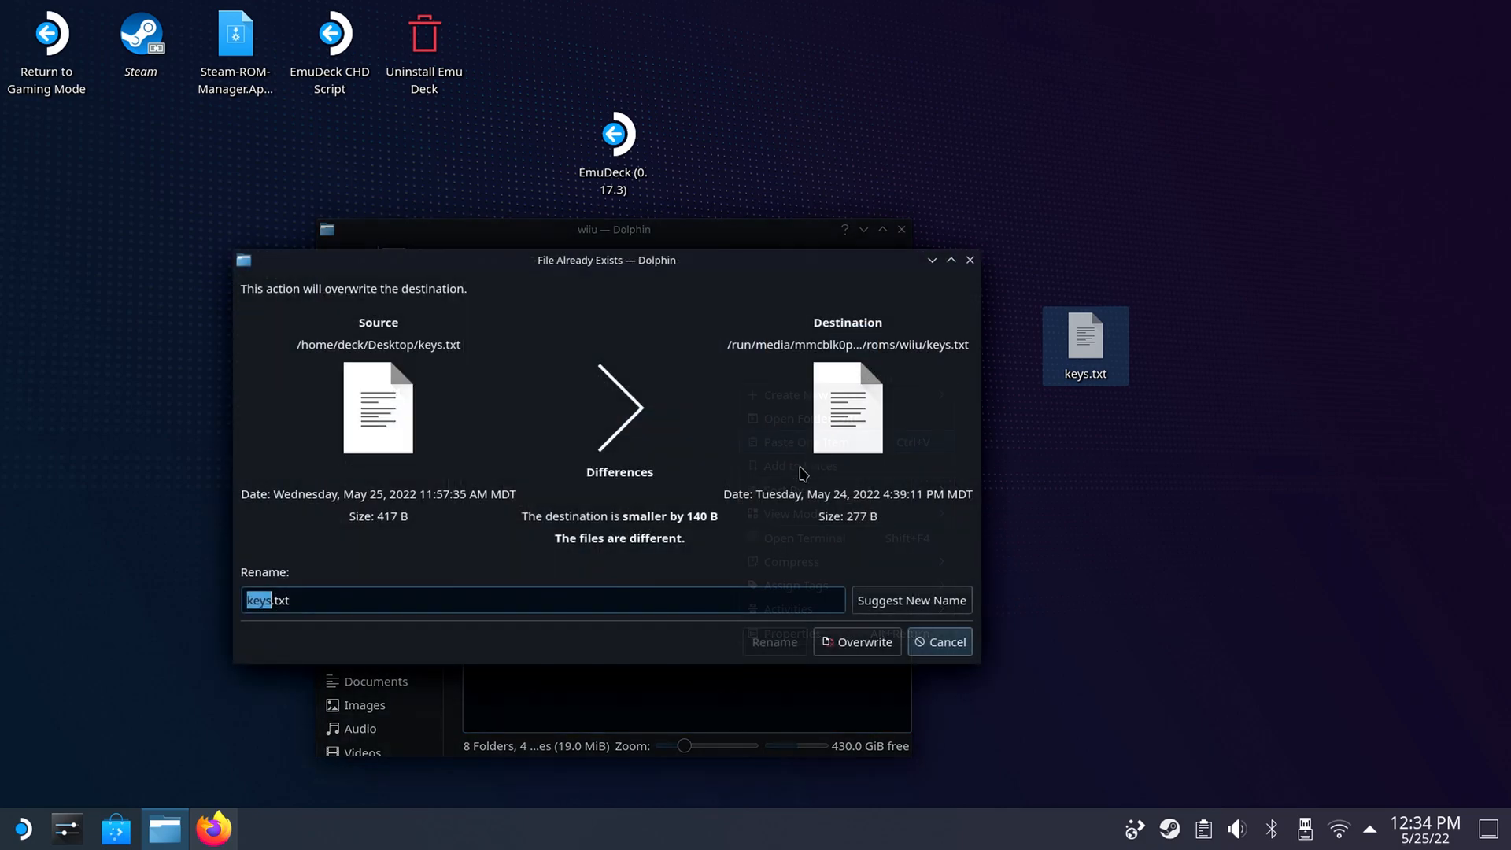
click(850, 642)
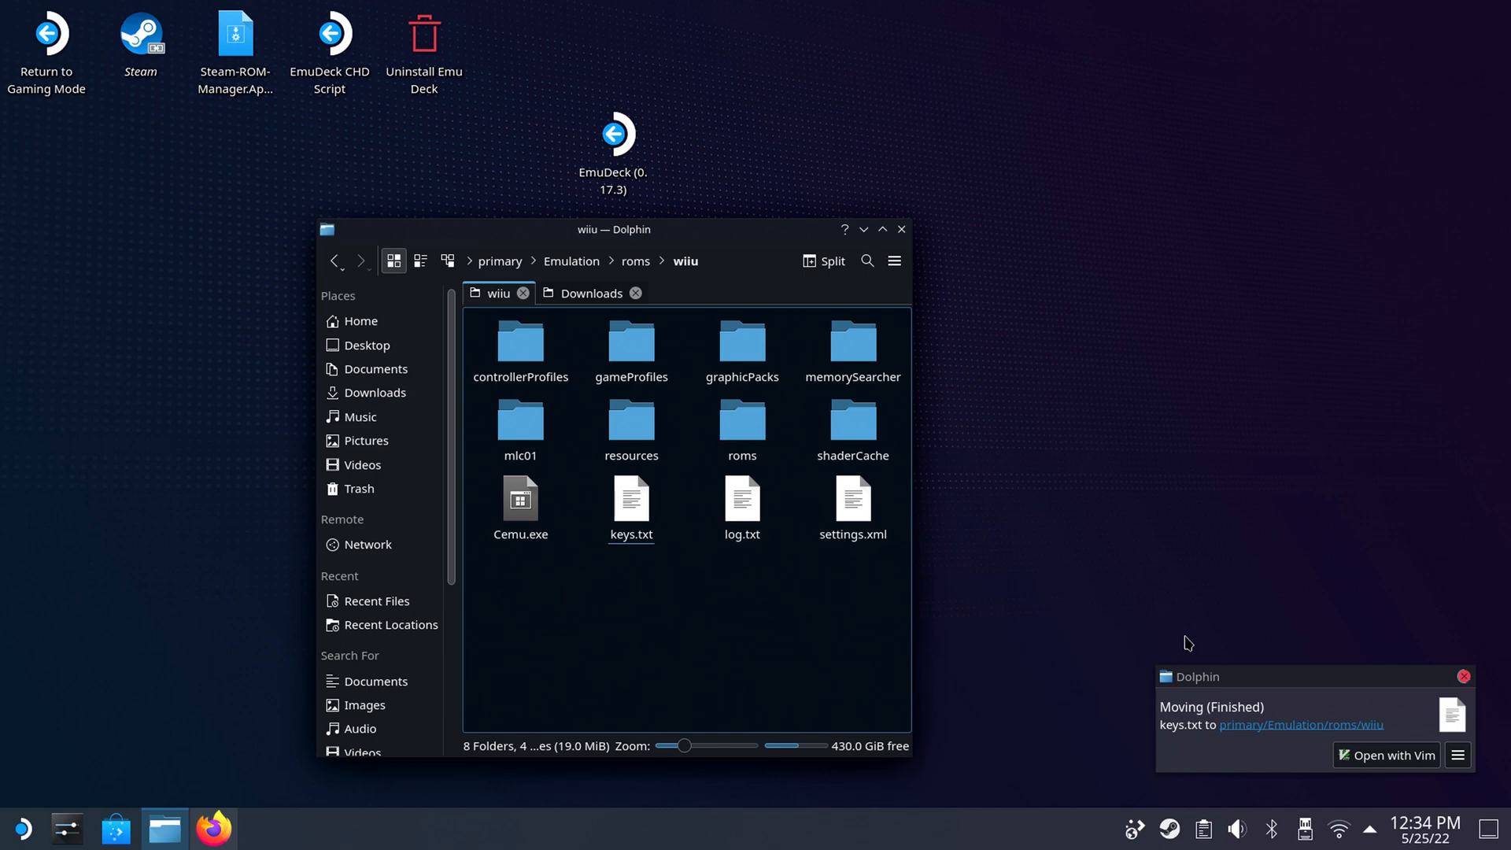
click(1464, 676)
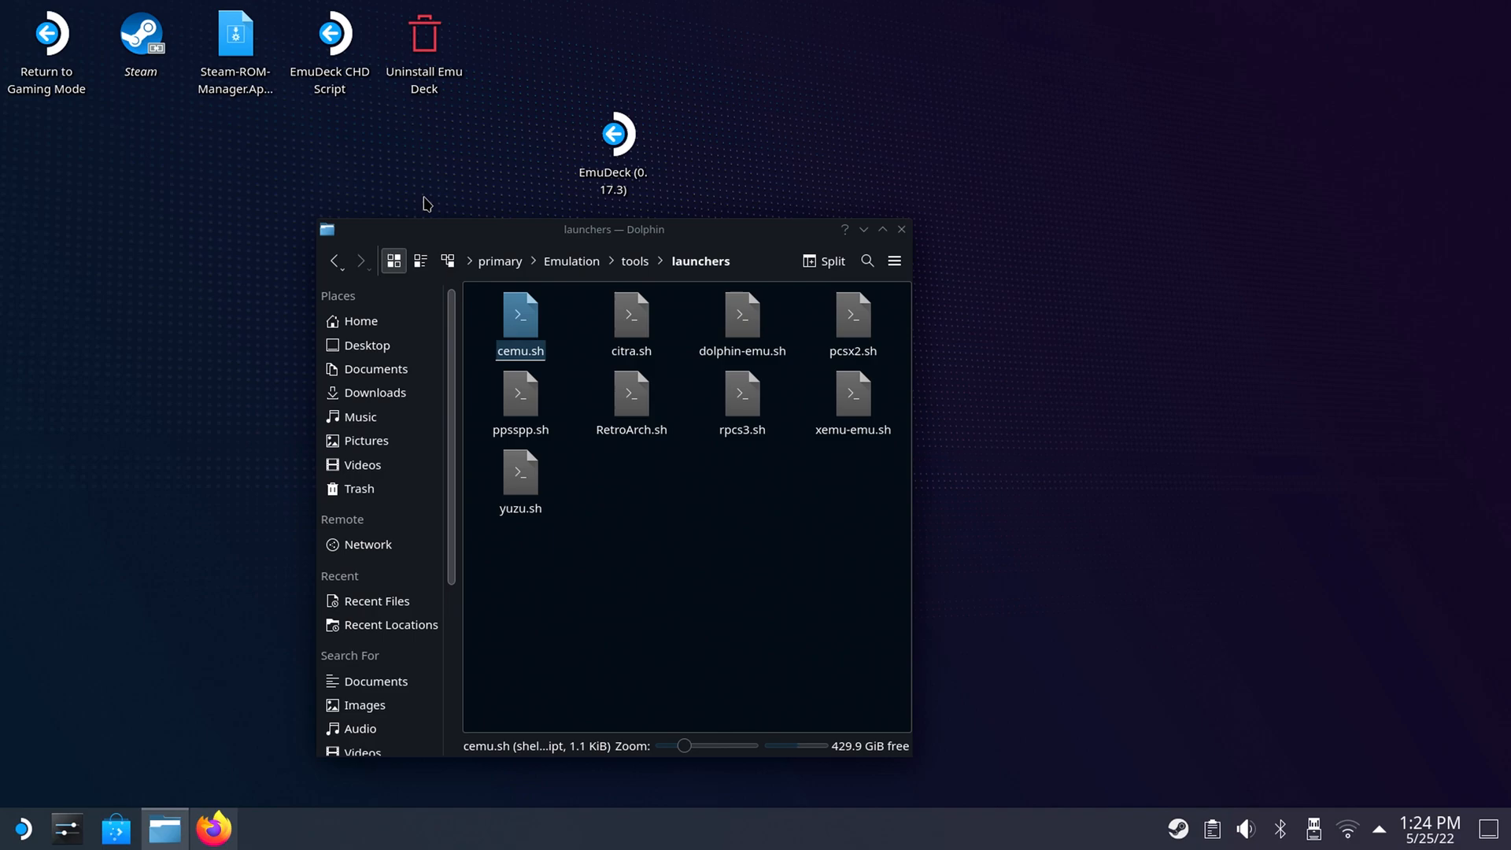
Open the Network location in a separate window, browse to the RetroNAS share and move that window aside.
right_click(365, 549)
click(441, 579)
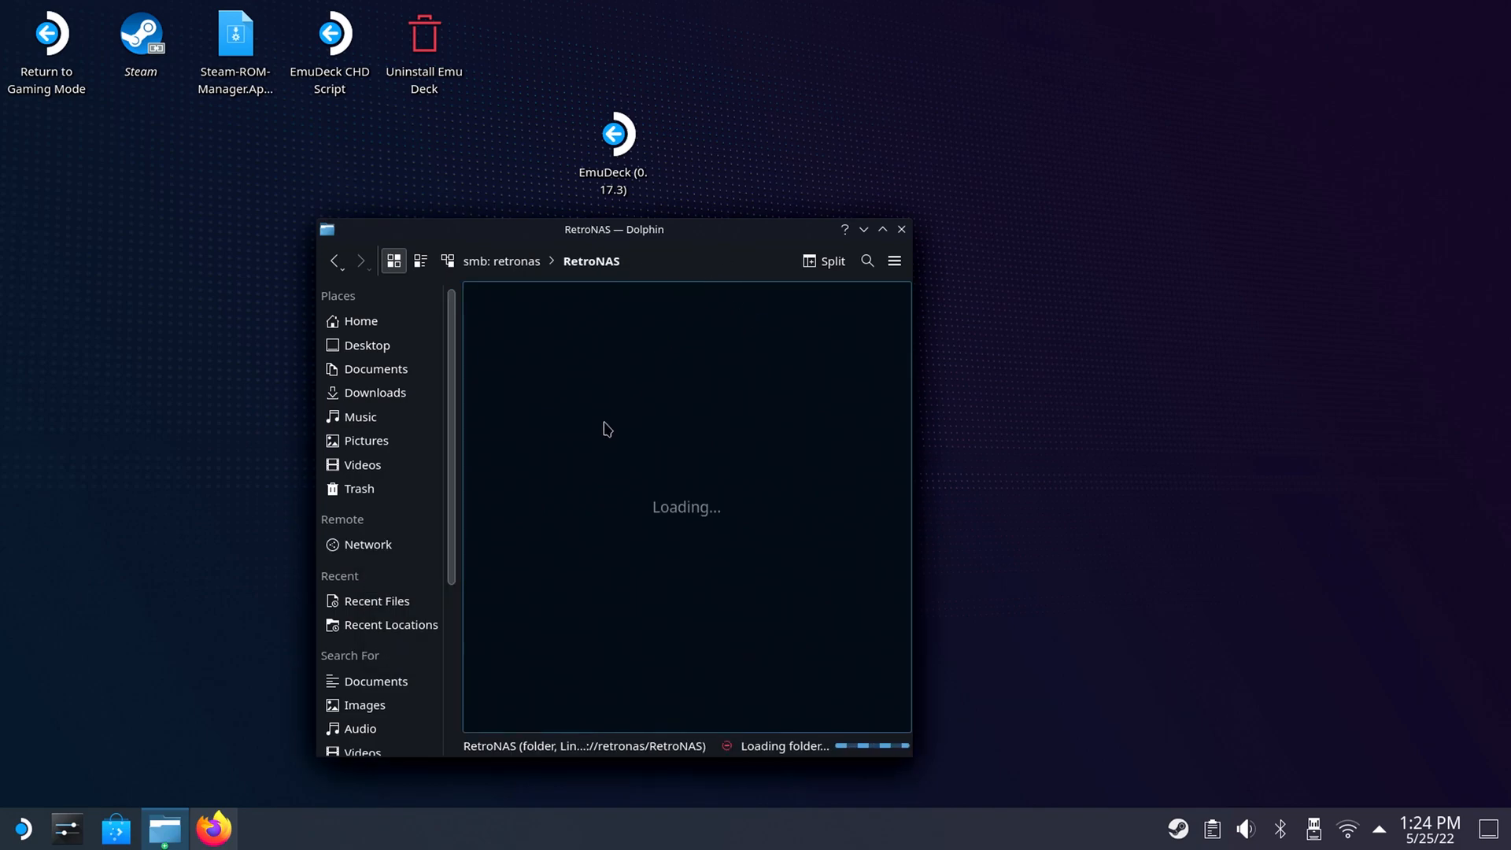
drag(726, 231, 640, 219)
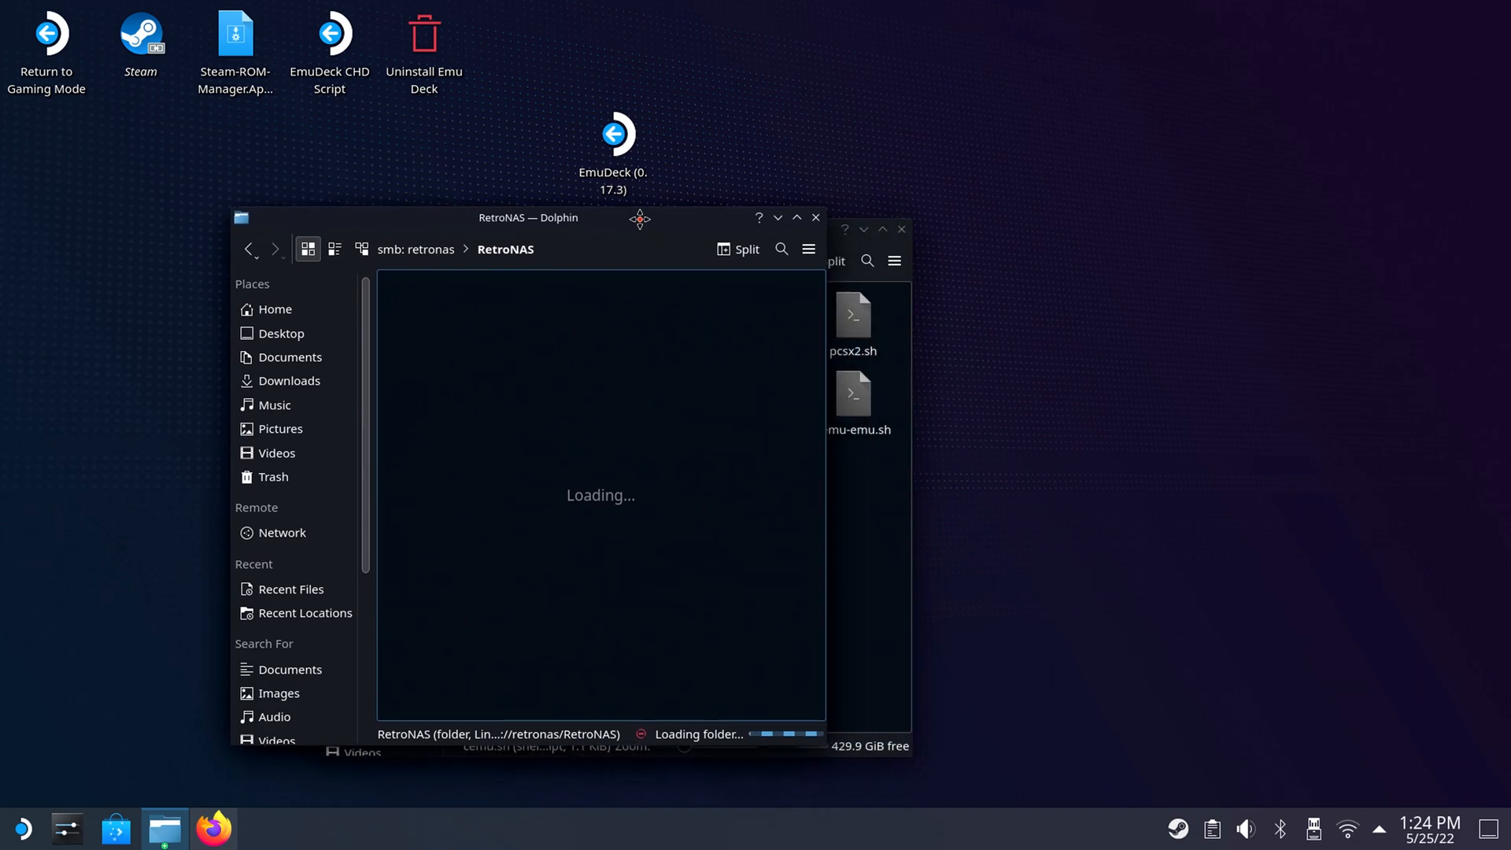
Copy The Legend of Zelda Breath of the Wild (v208) update folder from RetroNAS/bios/nintendo to the desktop.
click(472, 227)
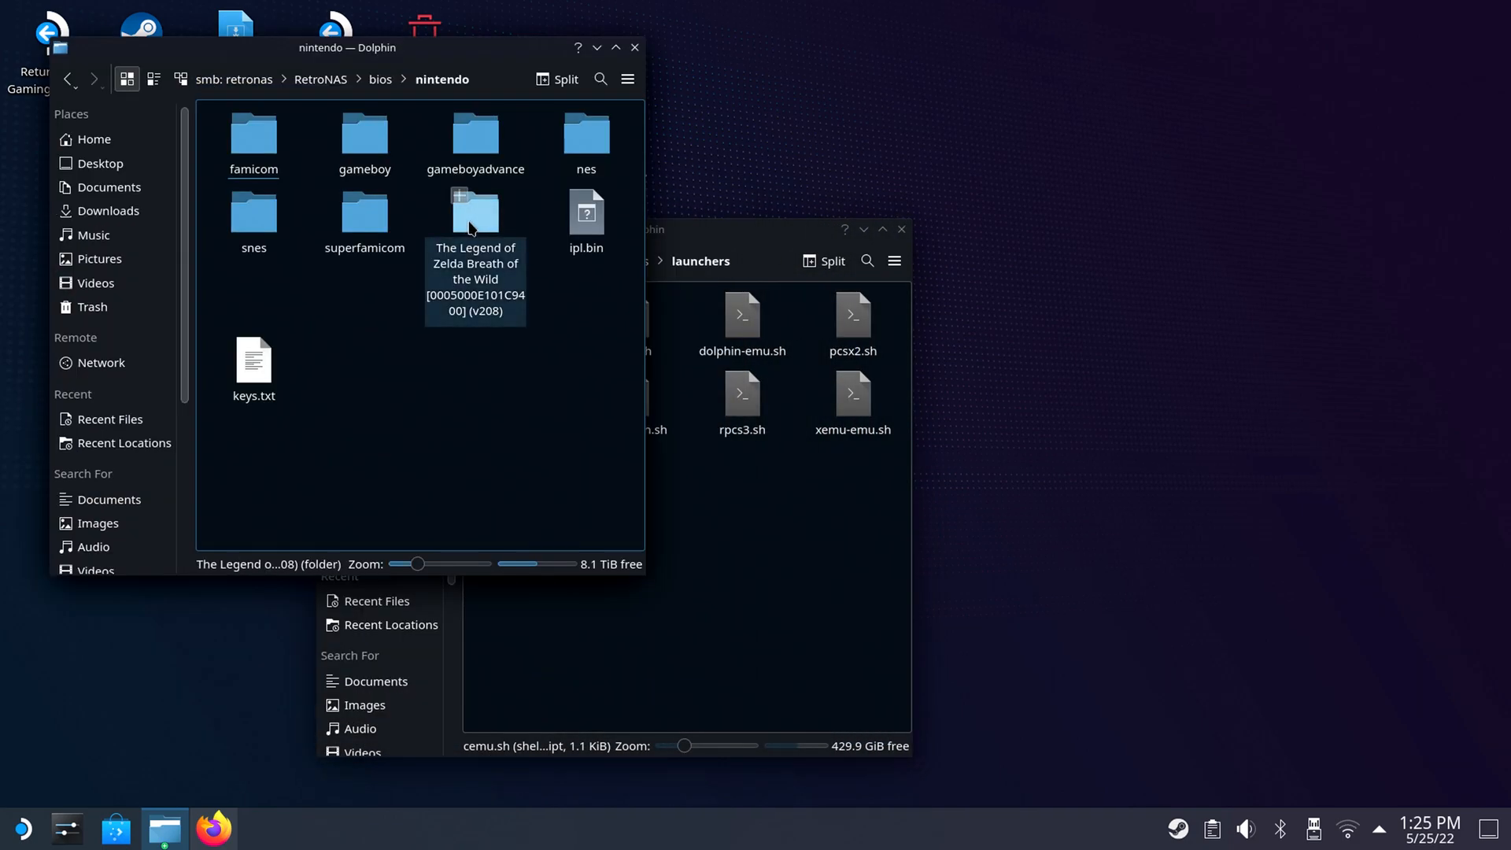
right_click(470, 223)
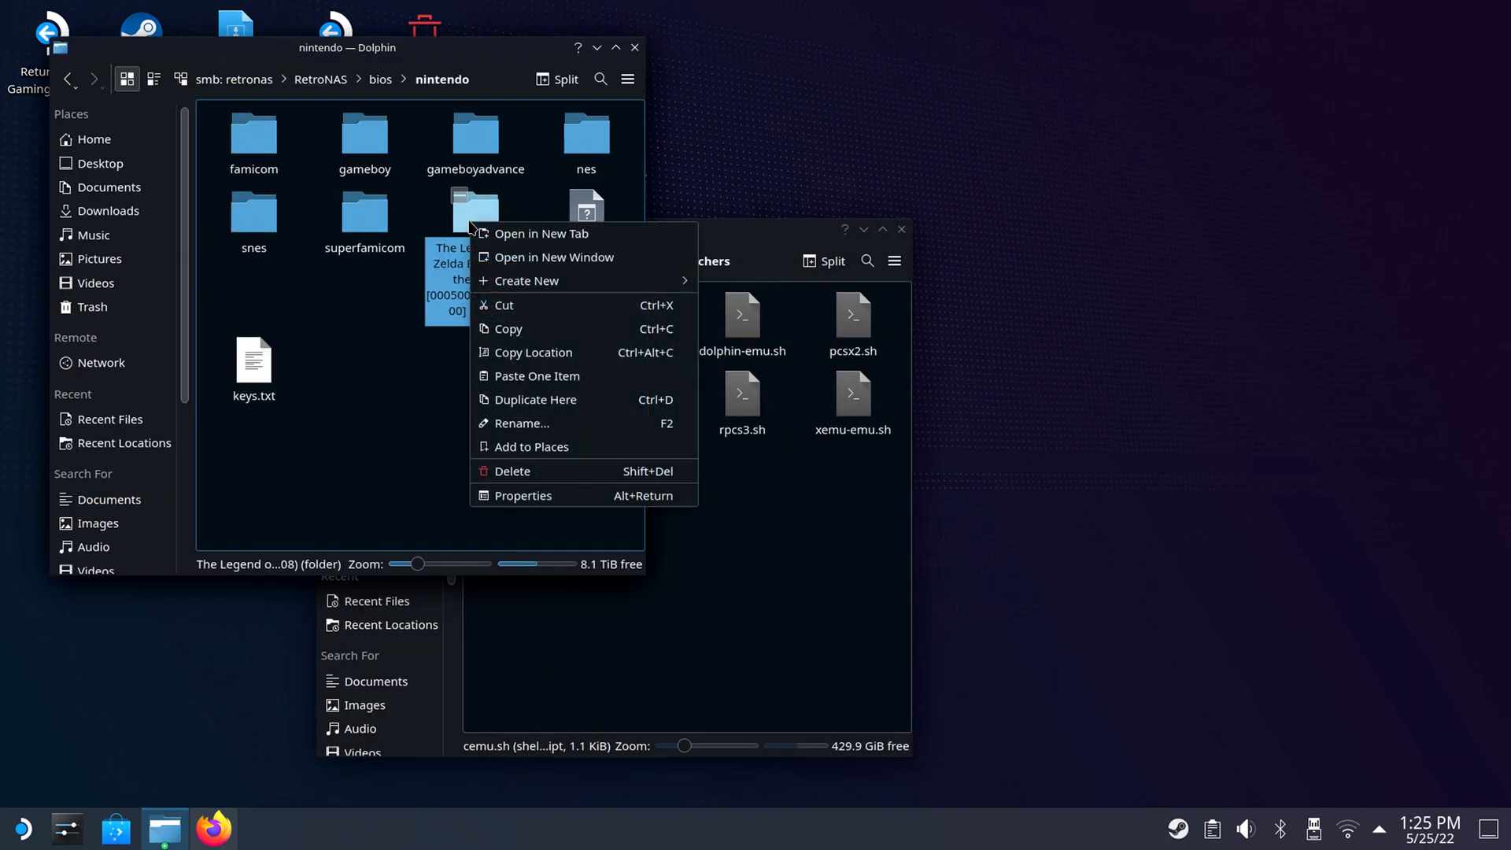
click(508, 331)
right_click(1030, 110)
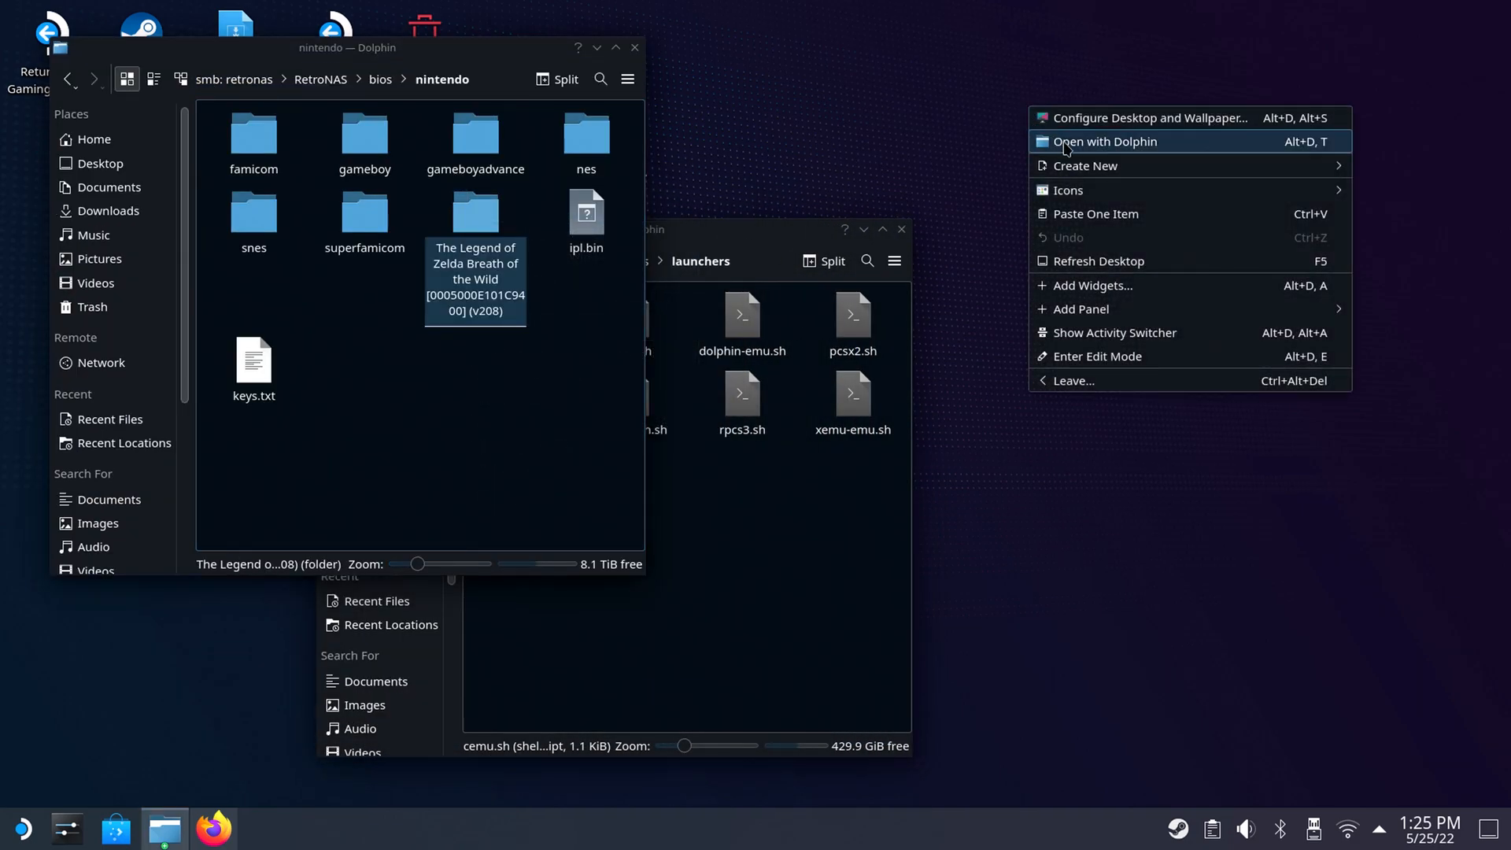
click(1095, 213)
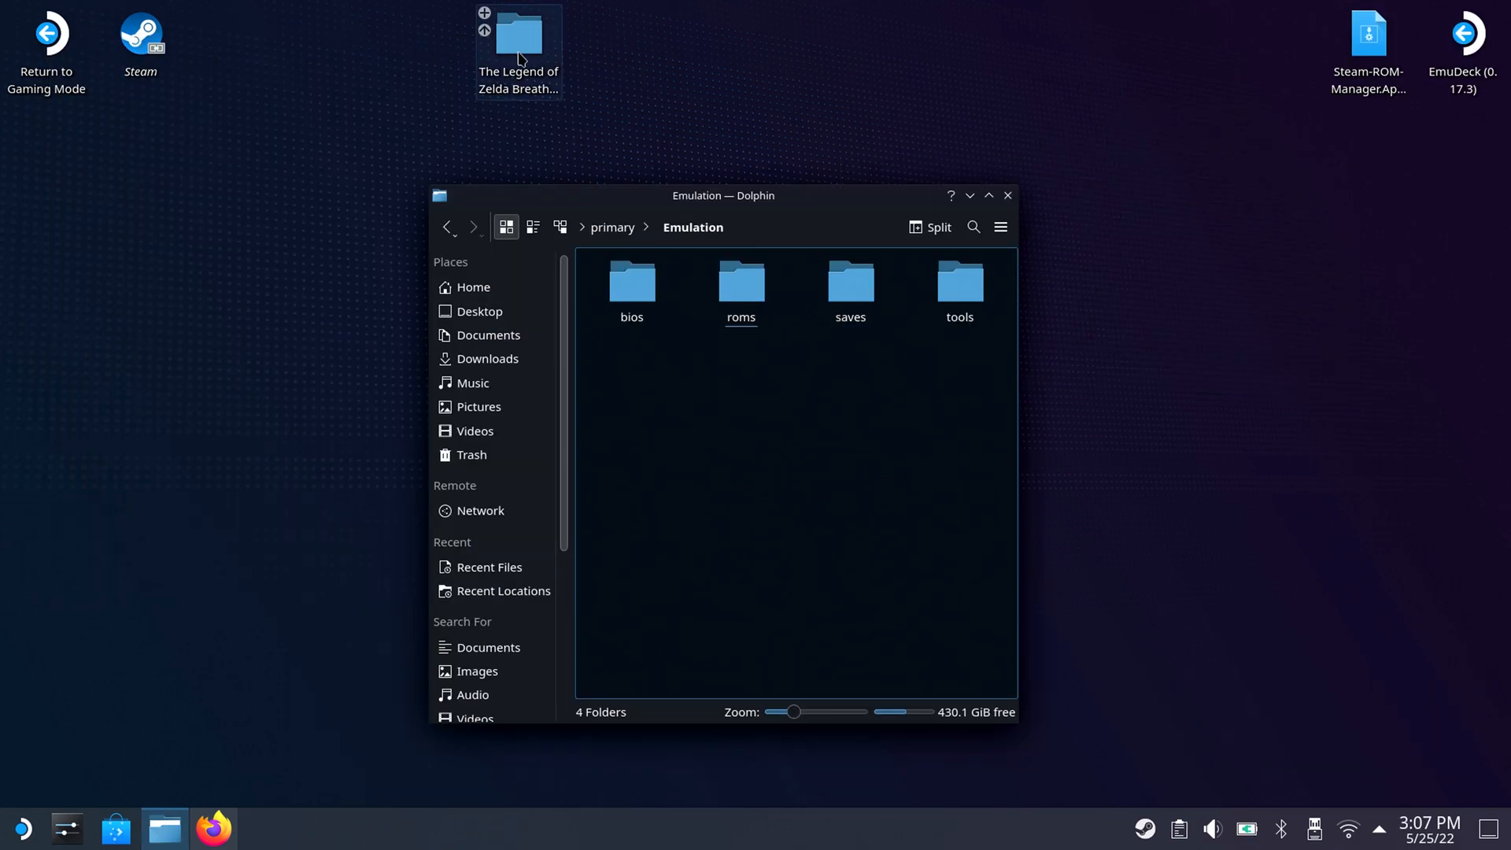
Examine the content and code subfolders of the Breath of the Wild update folder, returning to the Emulation folder.
double_click(520, 59)
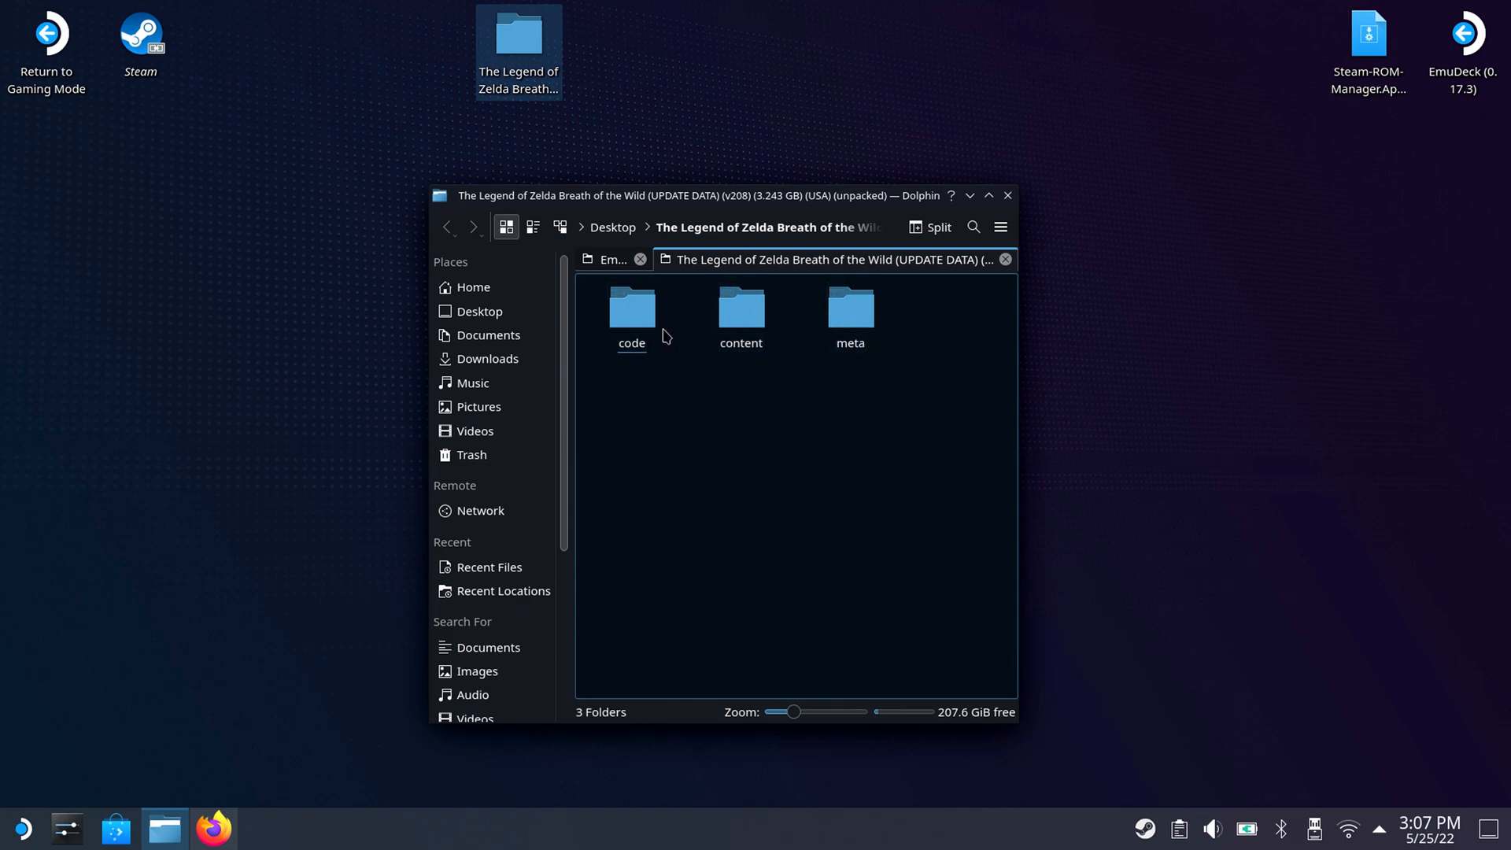
double_click(754, 333)
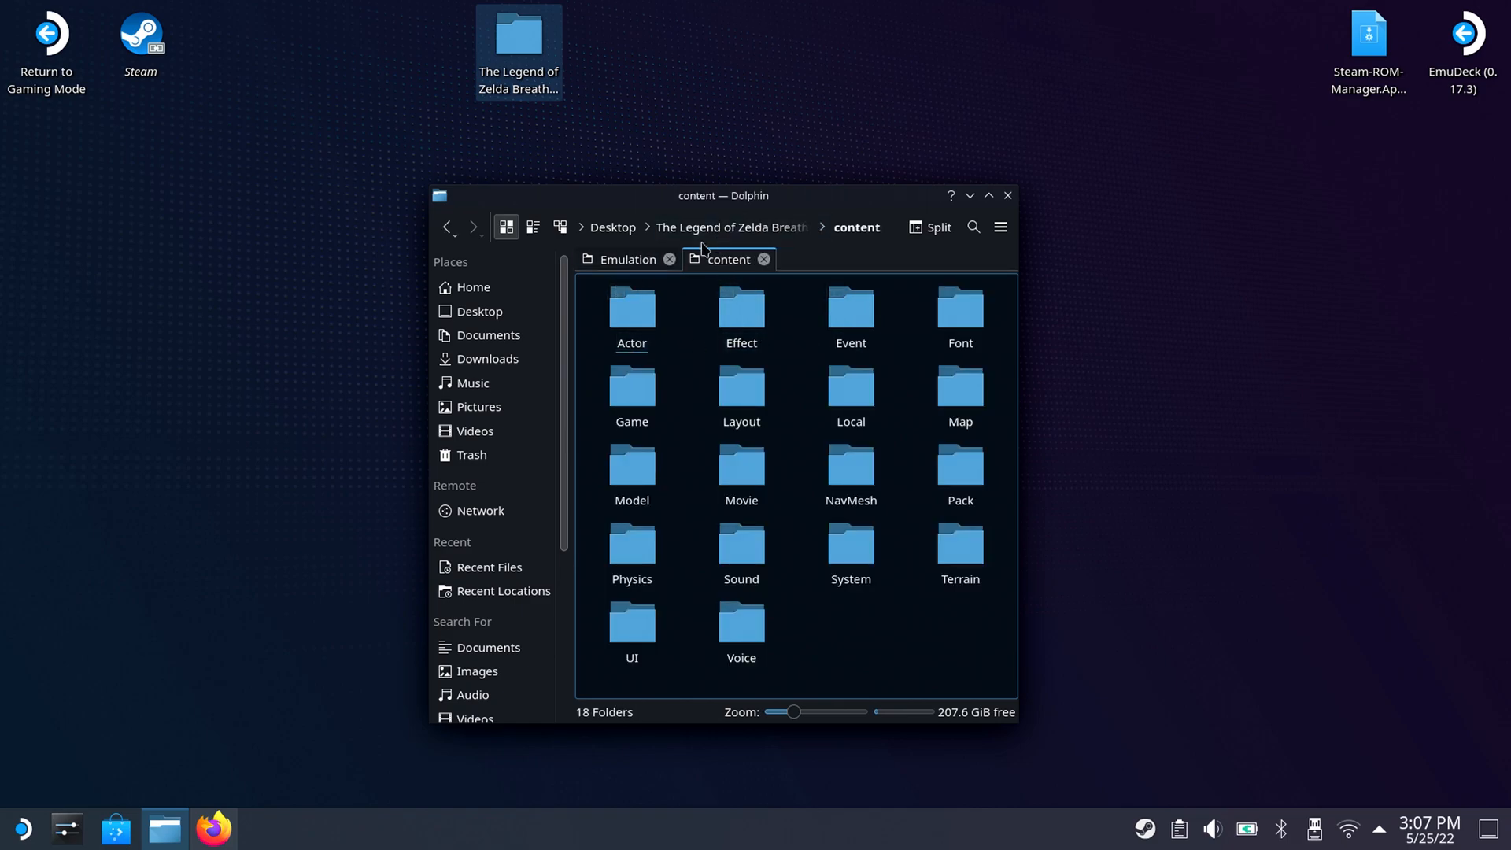
click(447, 228)
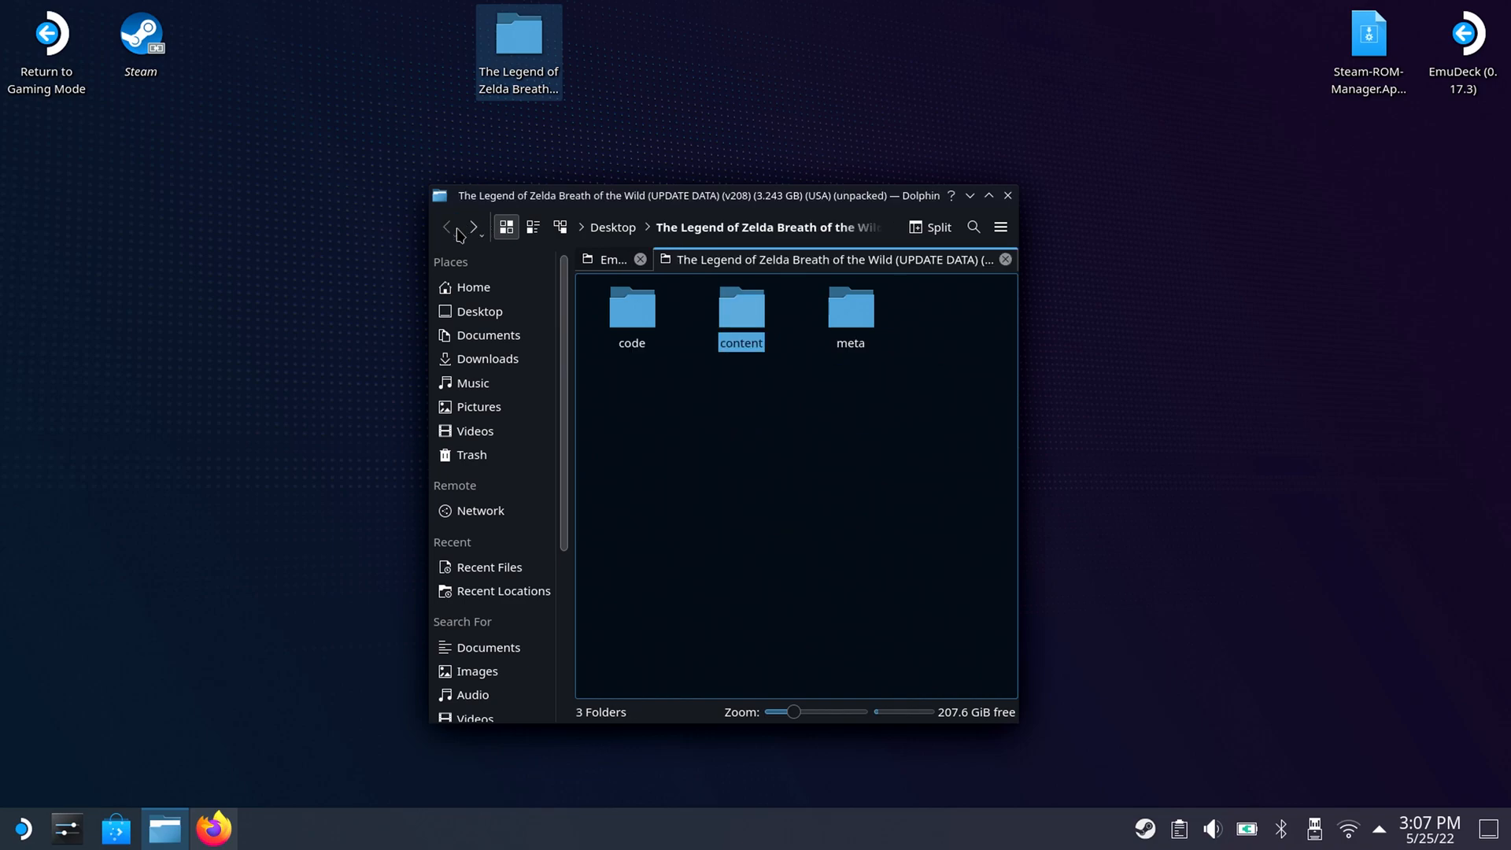
double_click(624, 308)
click(449, 229)
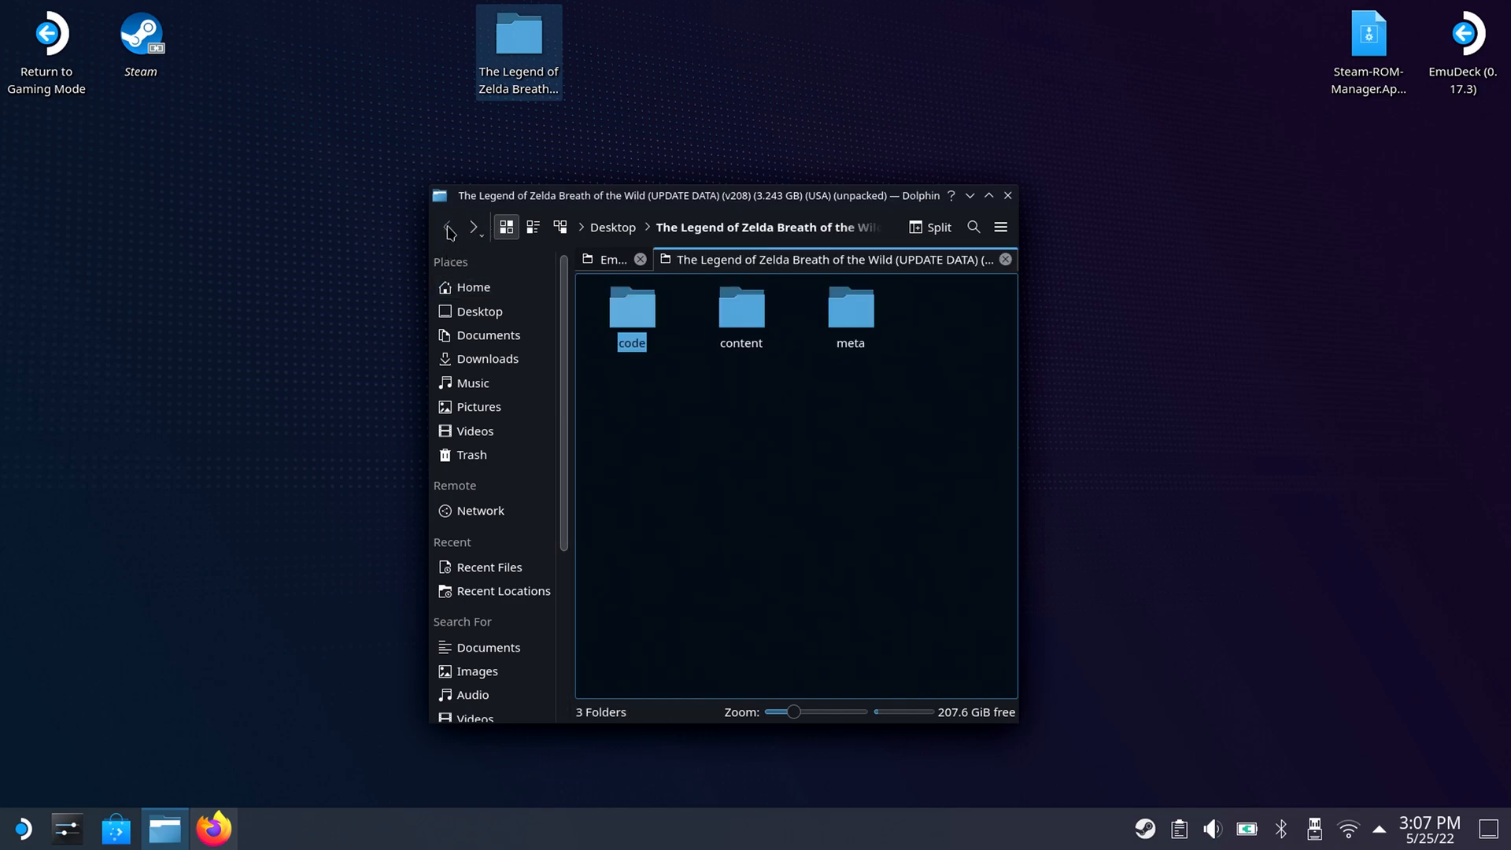
click(1006, 260)
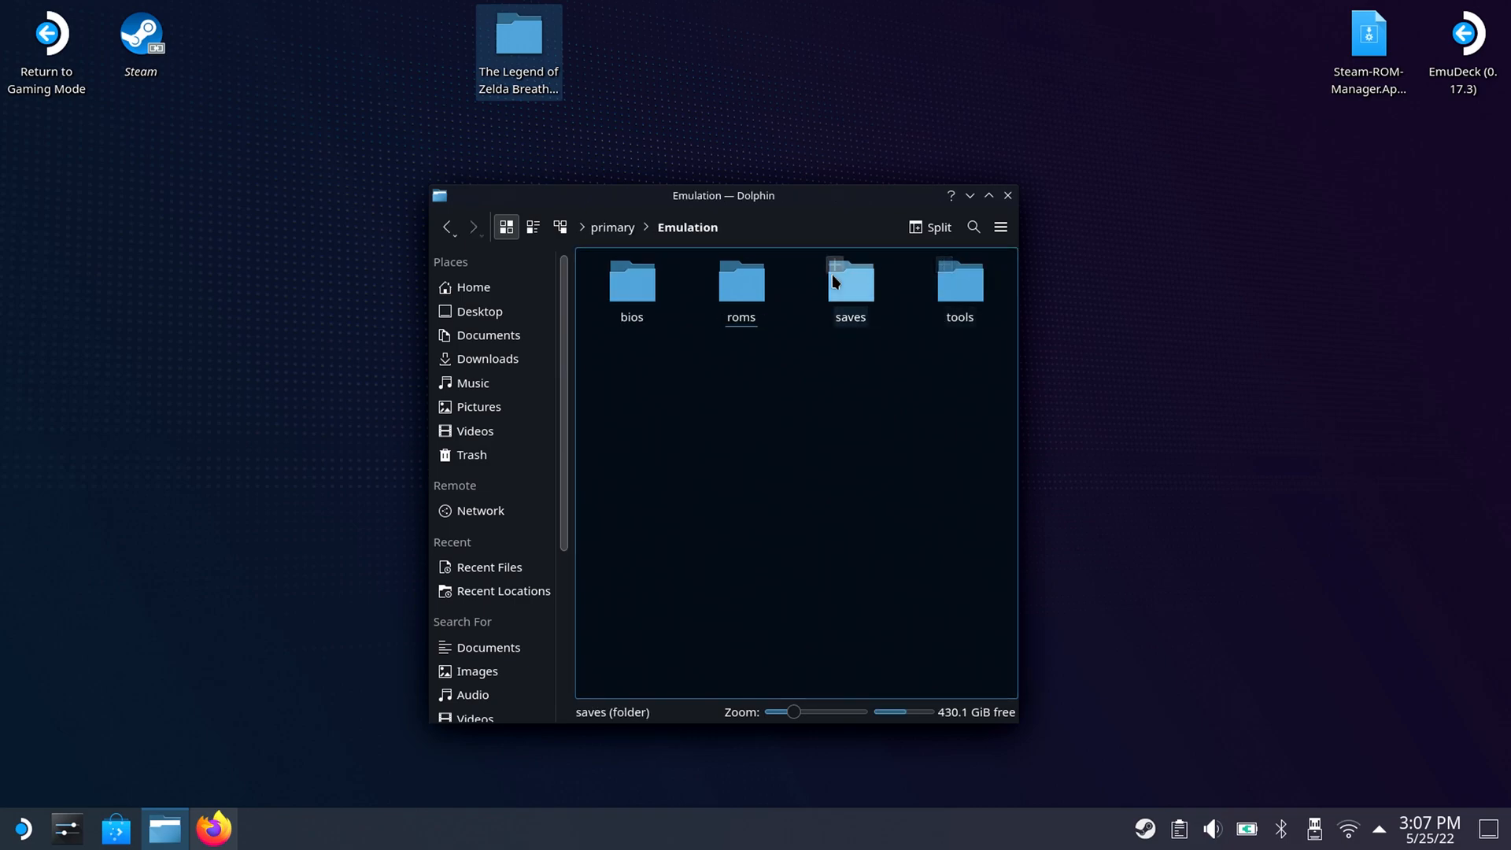
Go to the roms/wiiu/mlc01/usr/title/00050000 folder inside Emulation.
click(763, 294)
drag(1011, 269, 1011, 693)
click(650, 437)
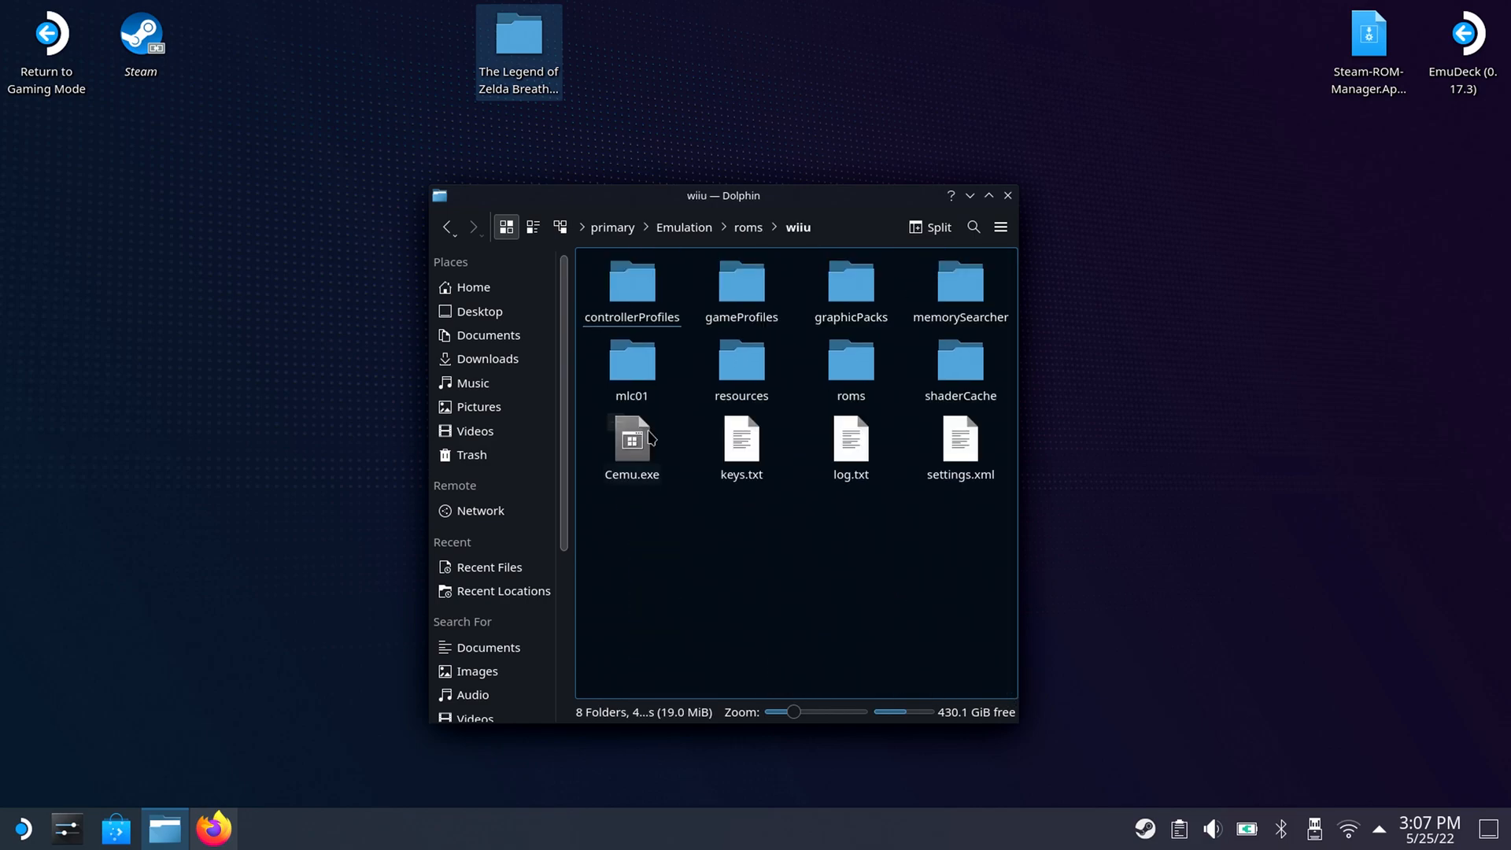
click(636, 376)
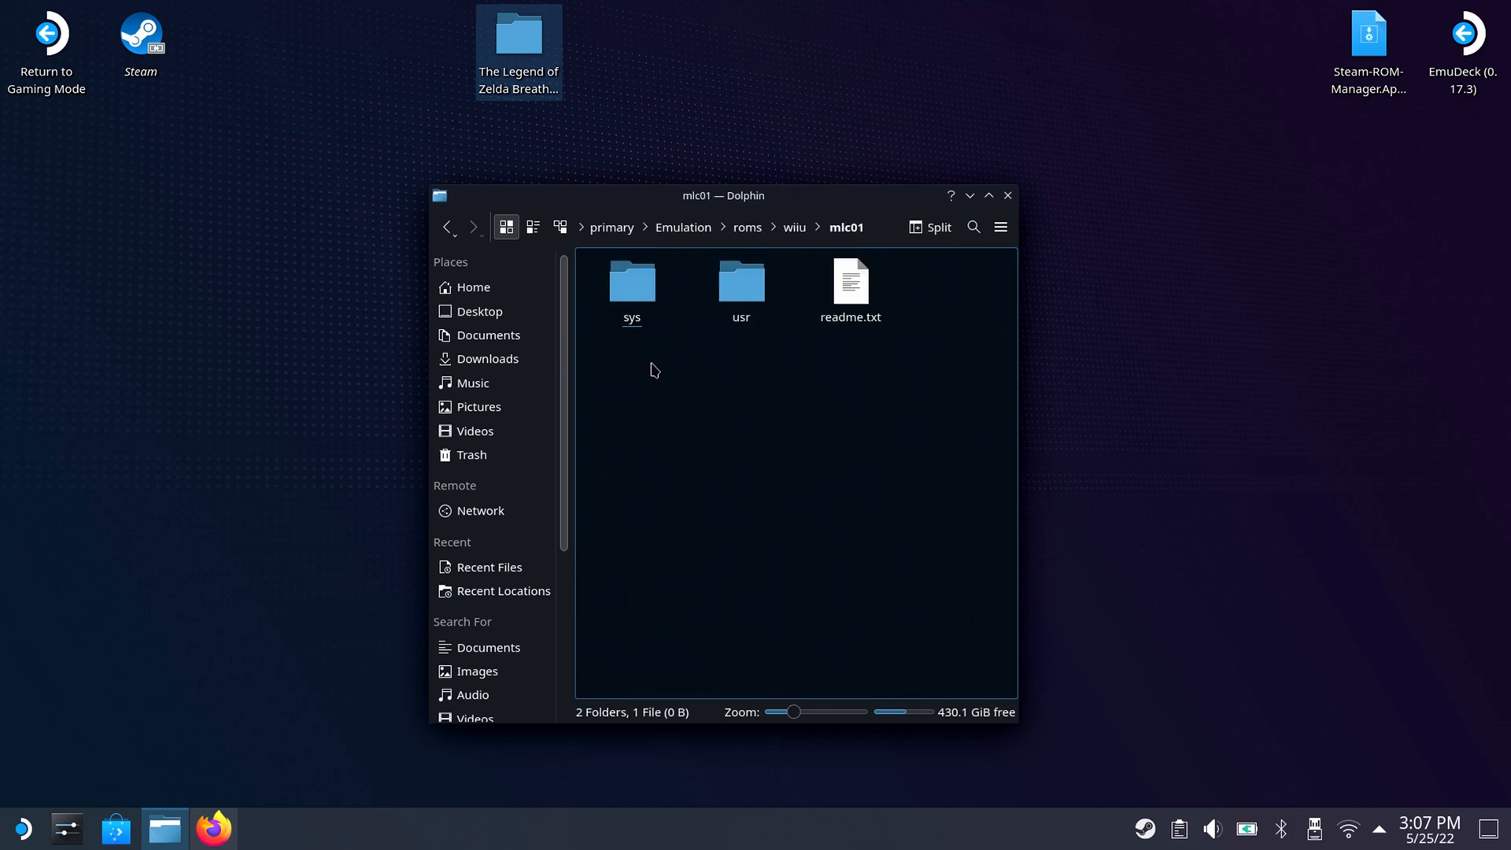
click(732, 268)
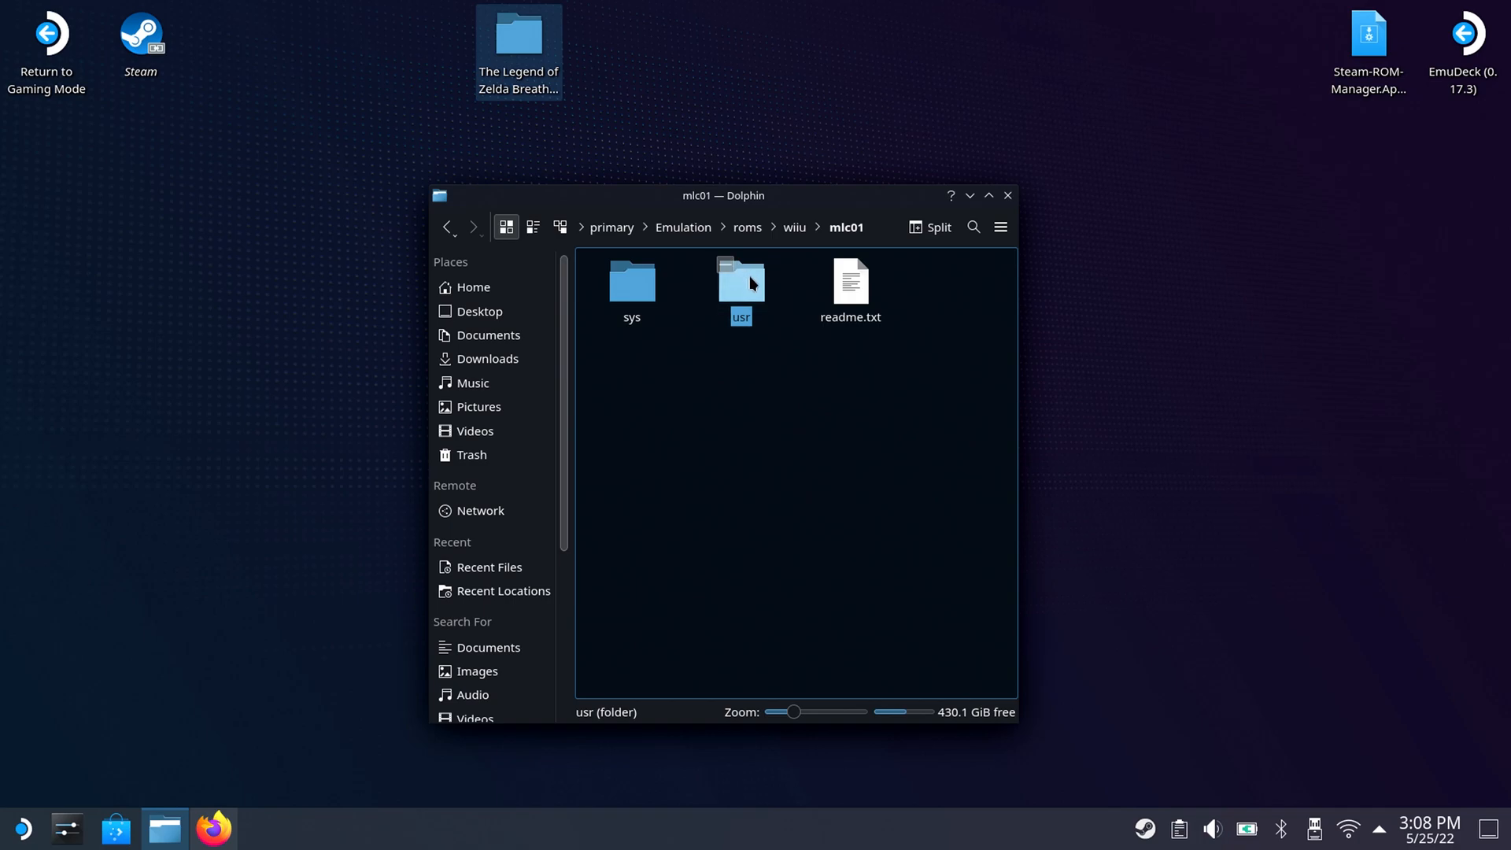
click(750, 283)
click(850, 282)
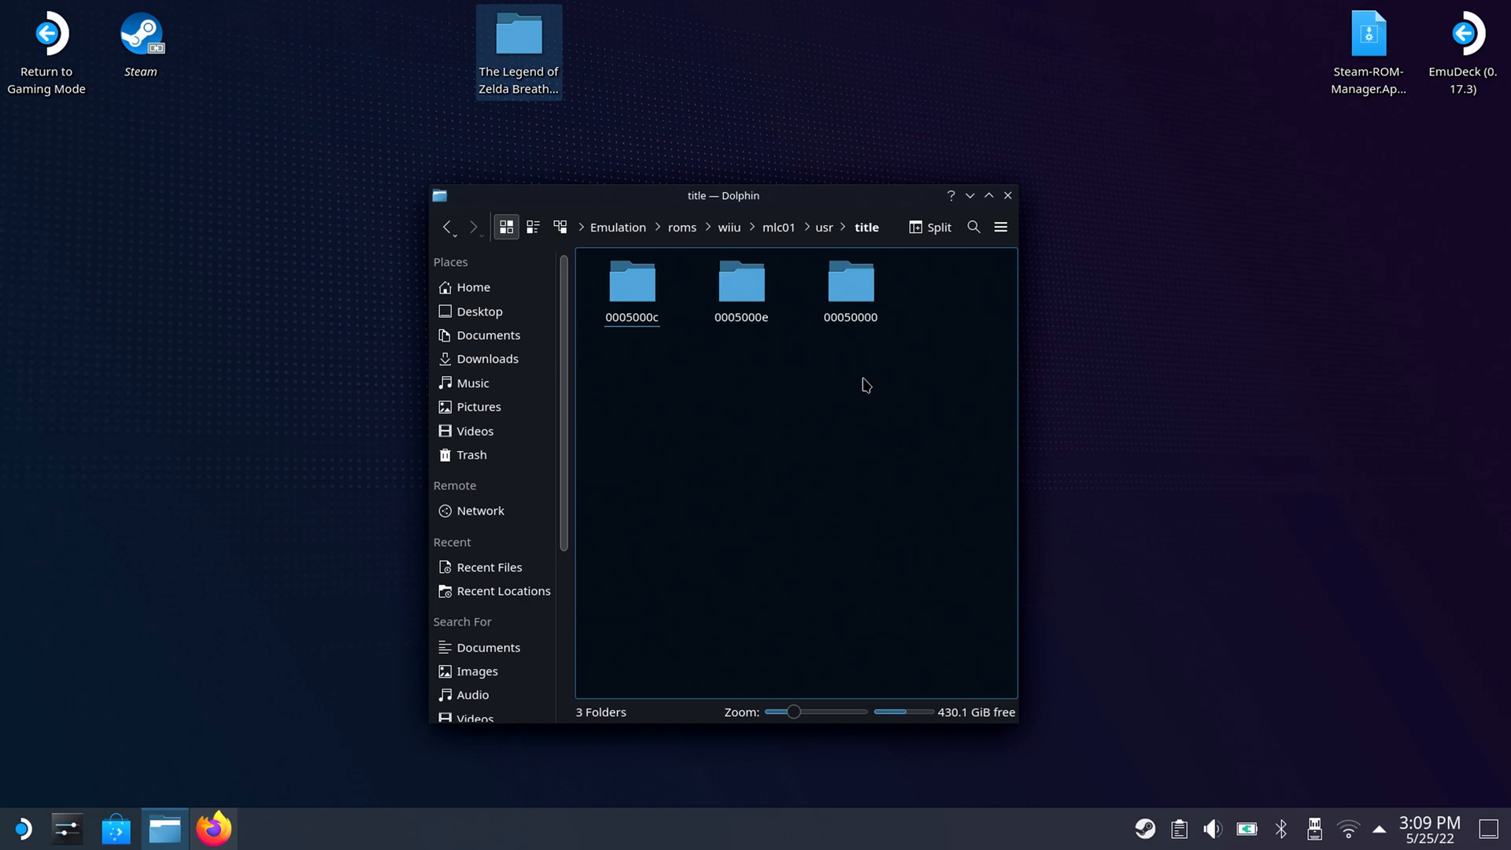
click(865, 303)
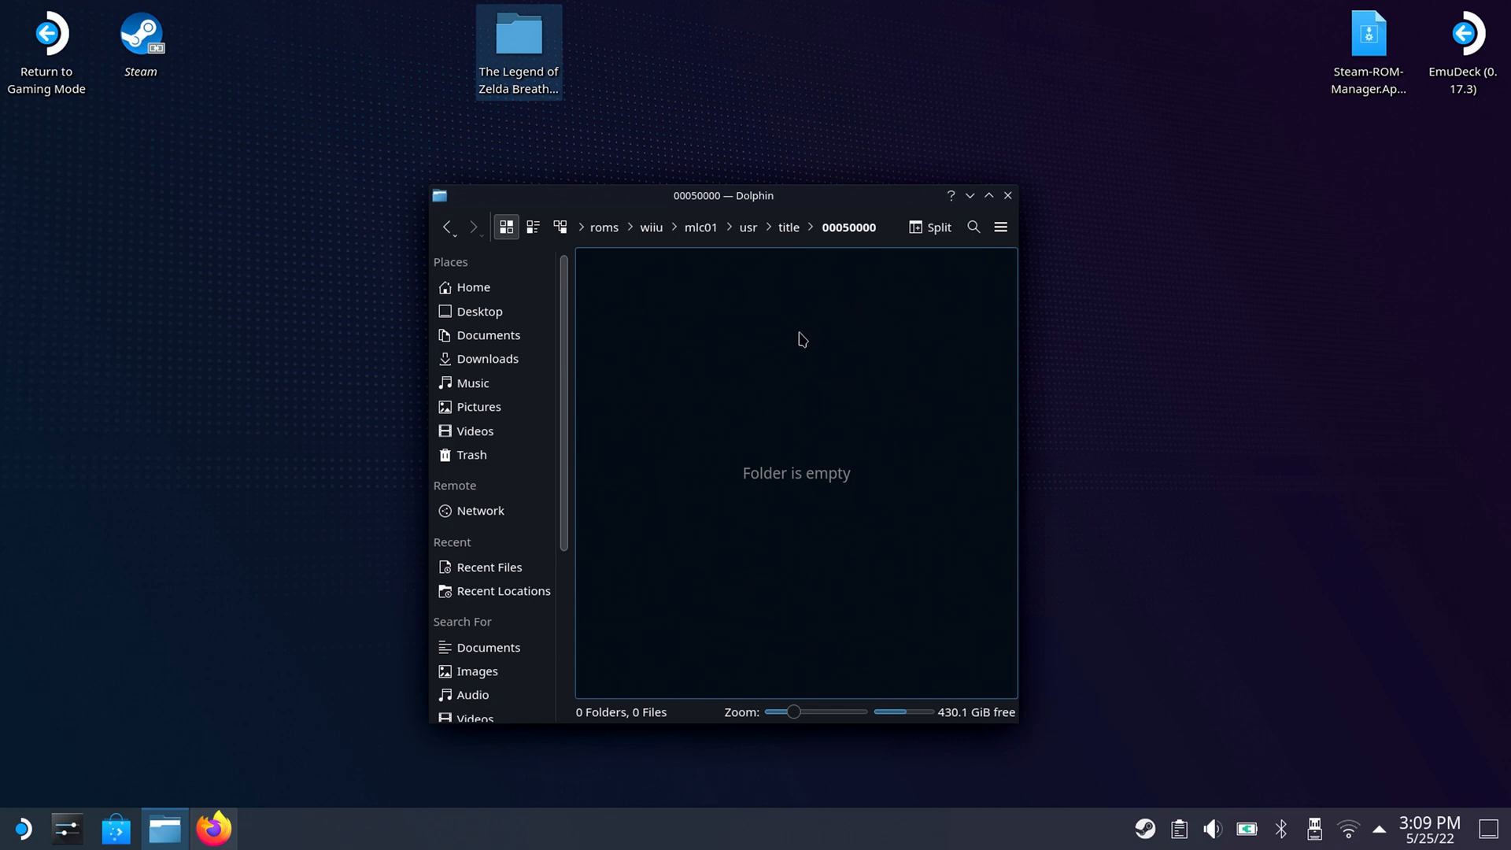
Create a folder named 101C9400 inside the 00050000 folder.
right_click(762, 348)
mouse_move(793, 364)
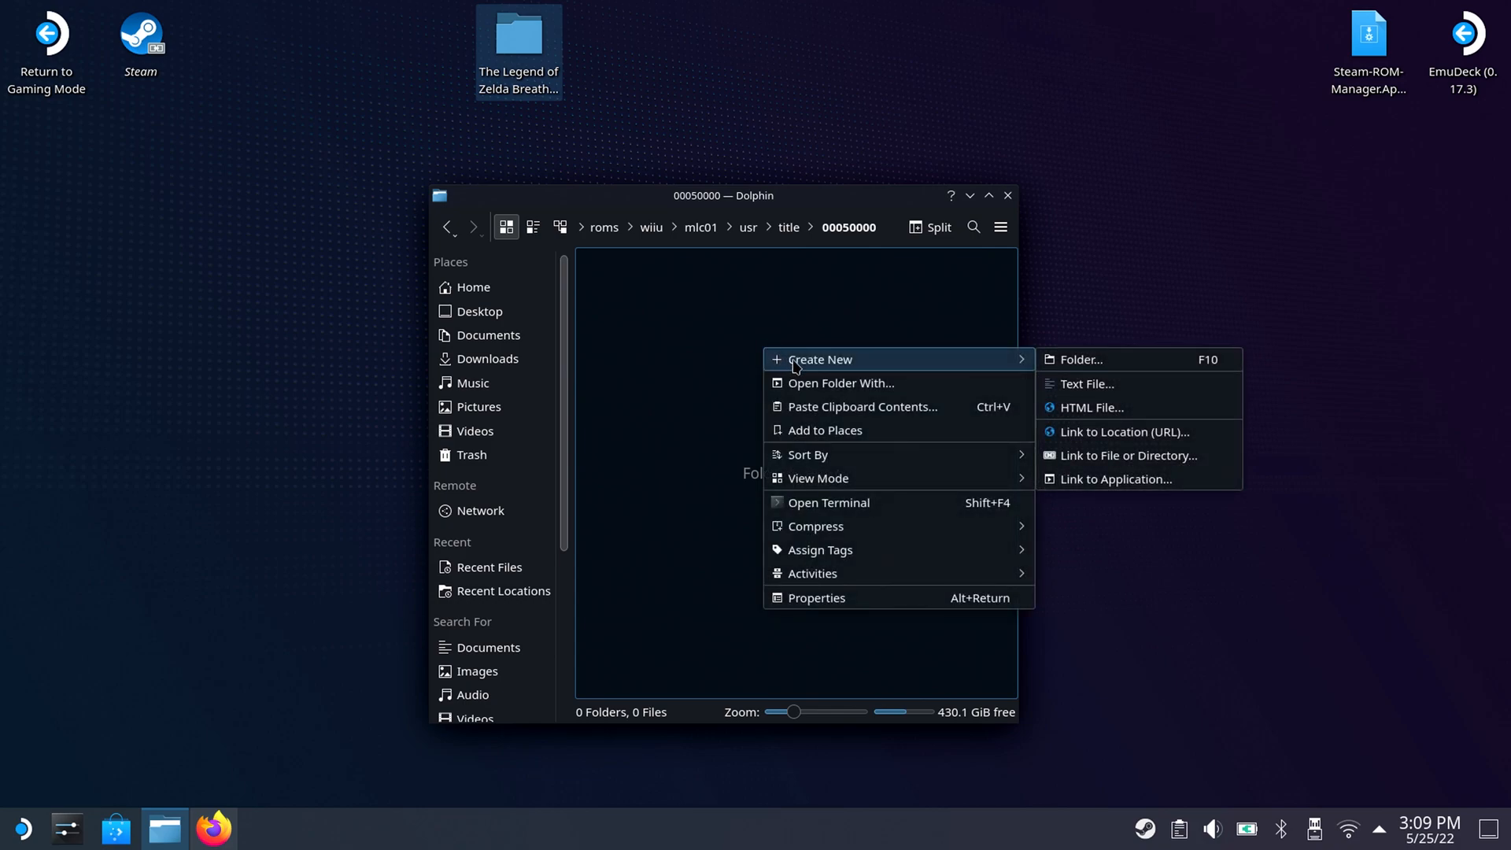
click(1067, 362)
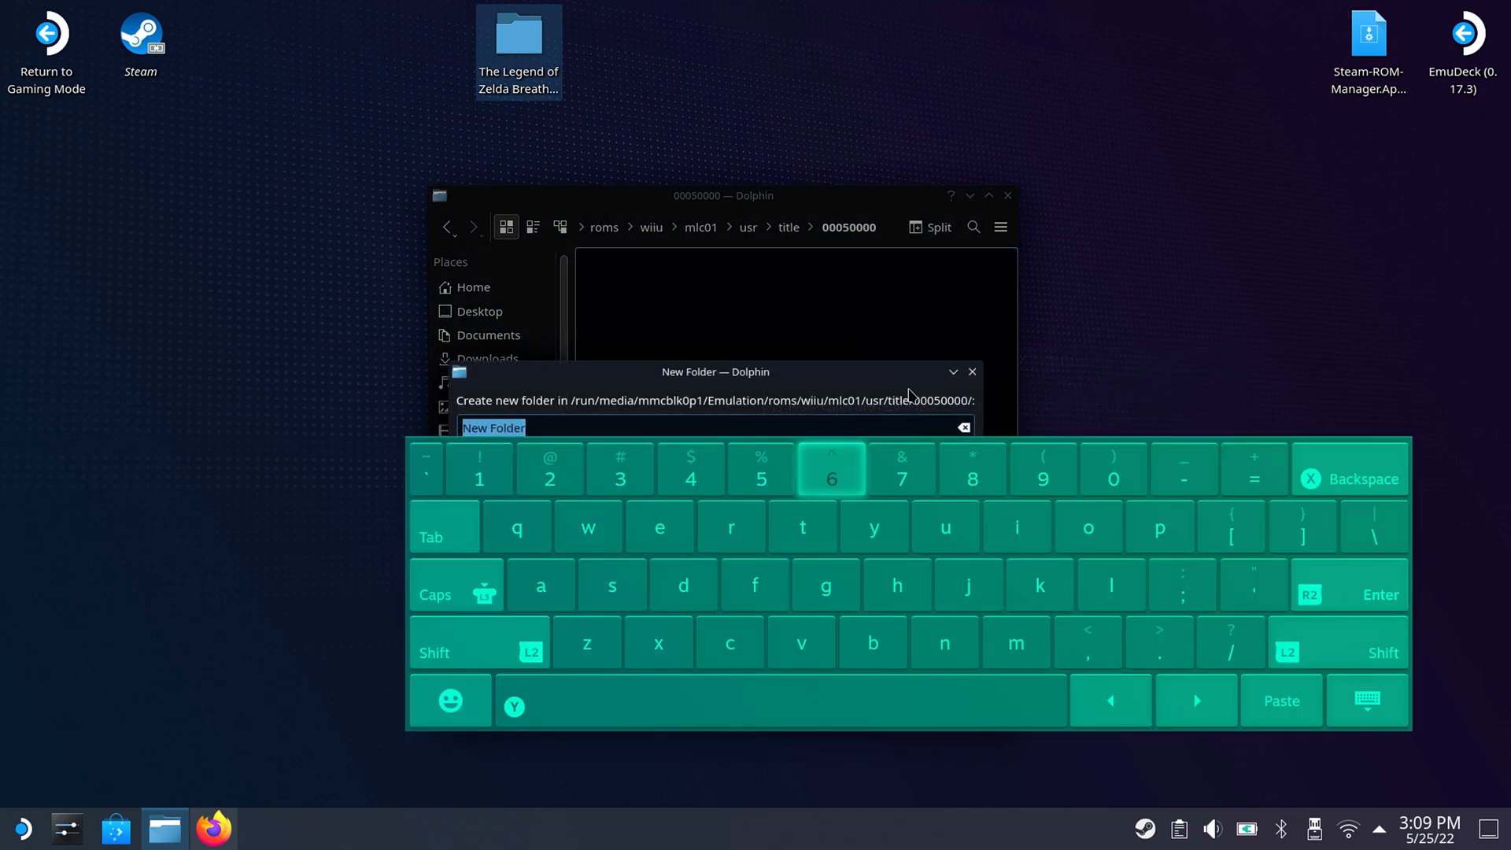
text(1)
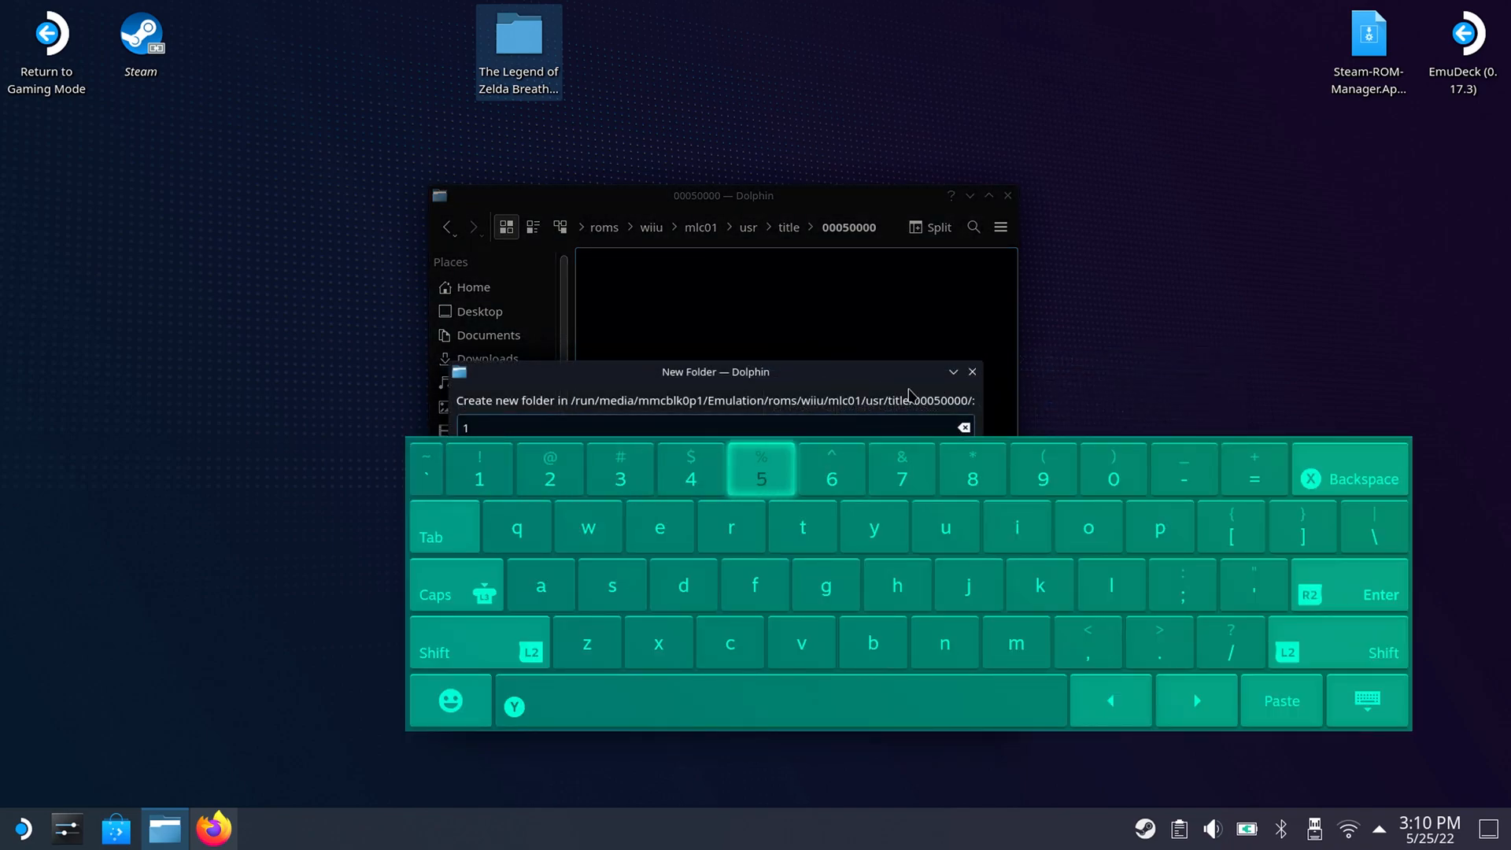
text(01)
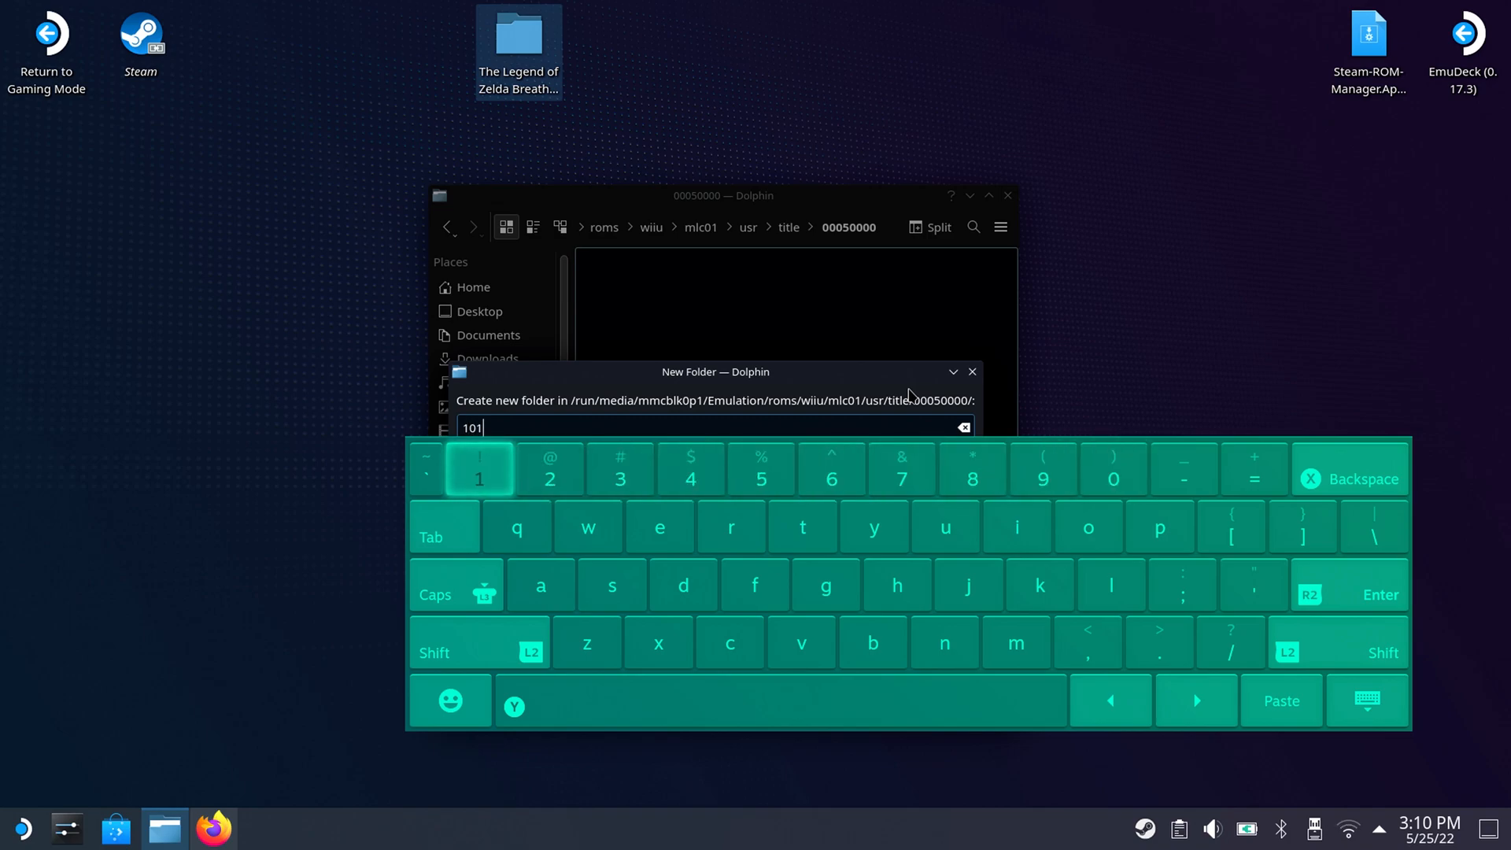
text(C)
text(9)
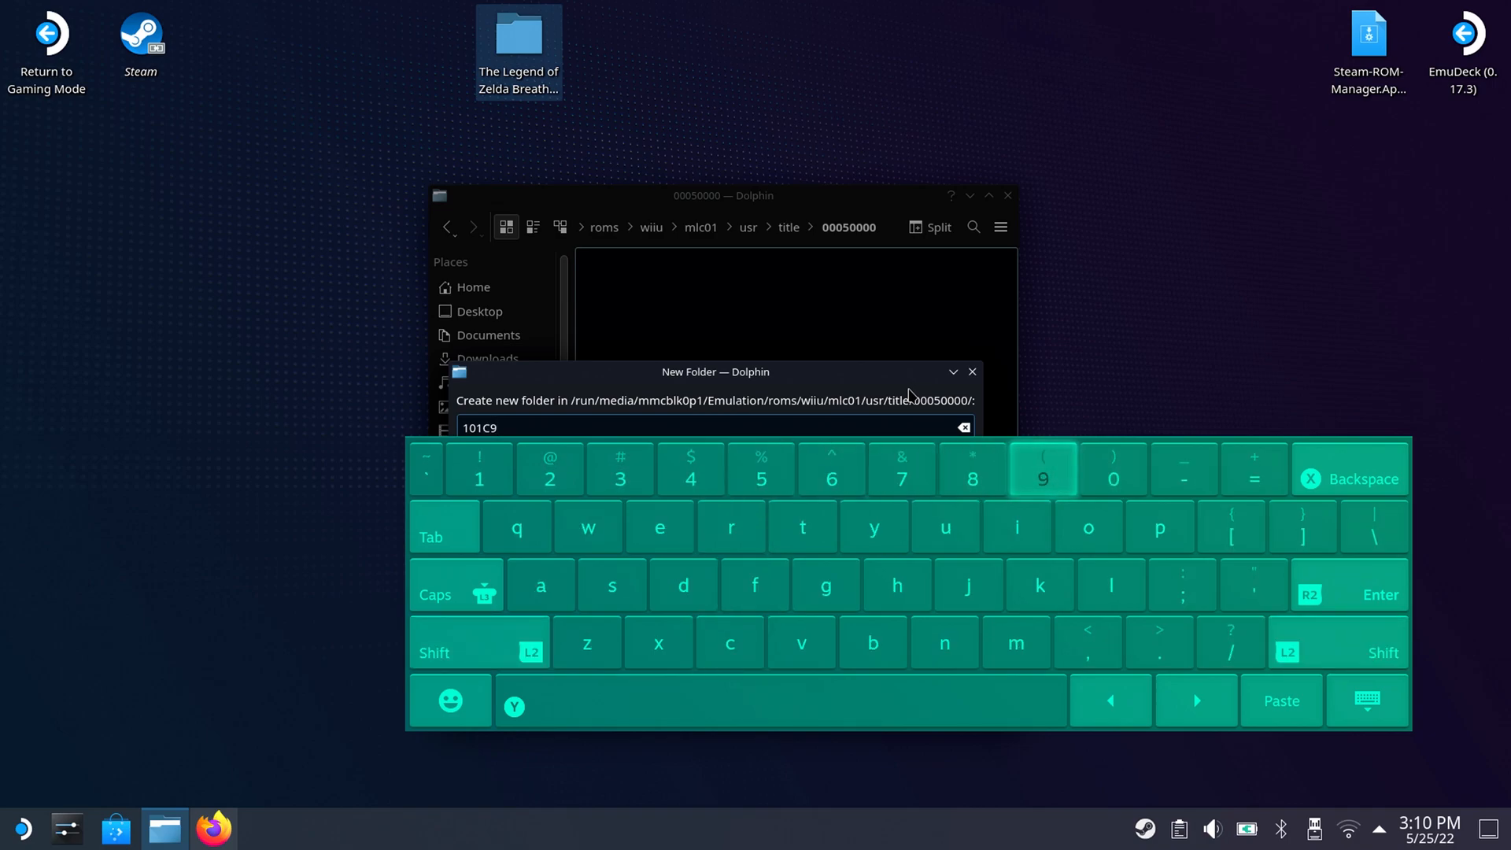
text(4)
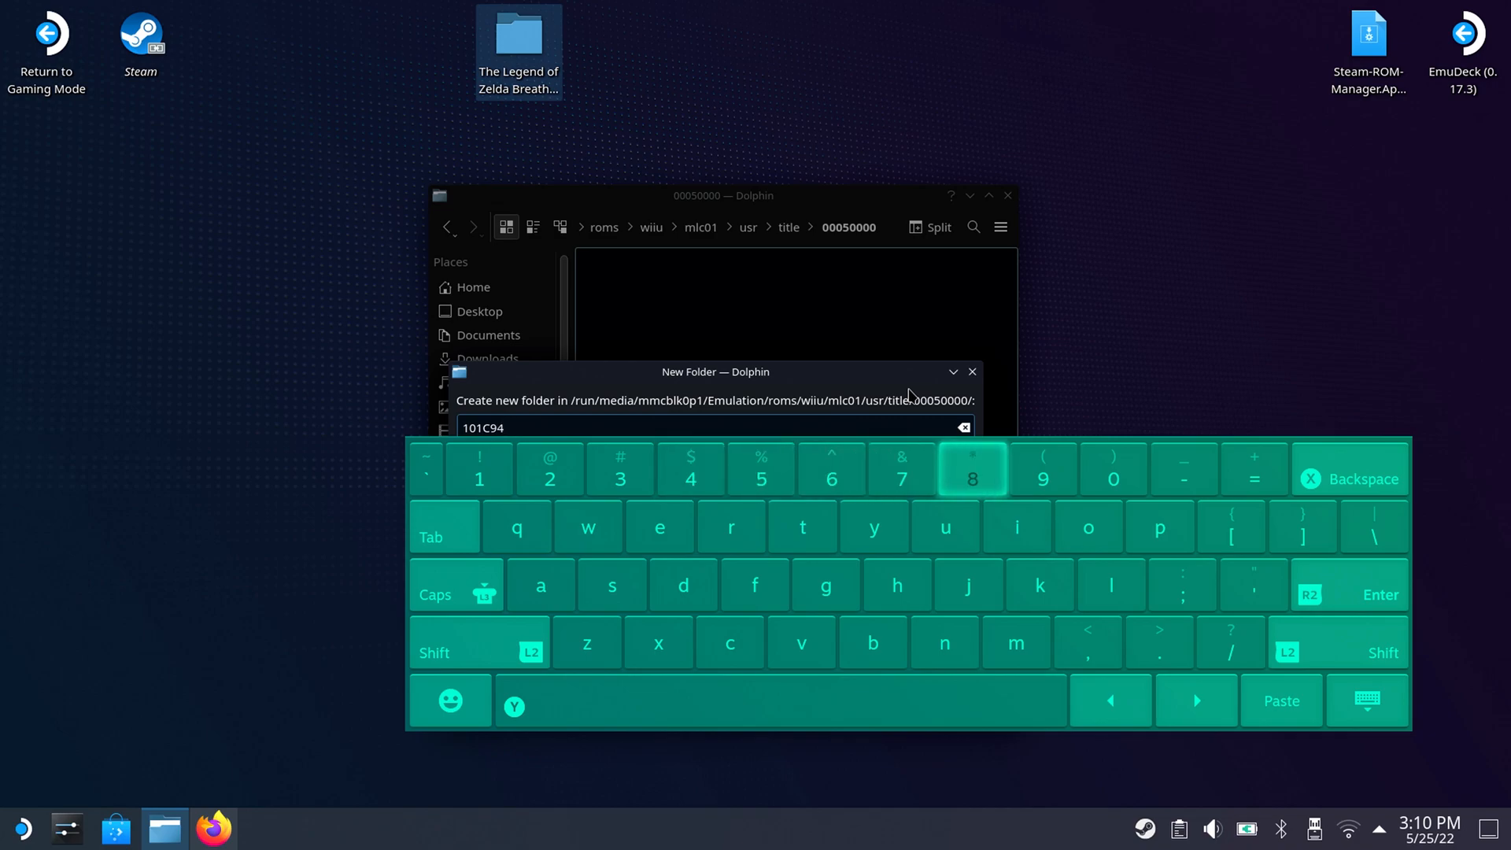
text(00)
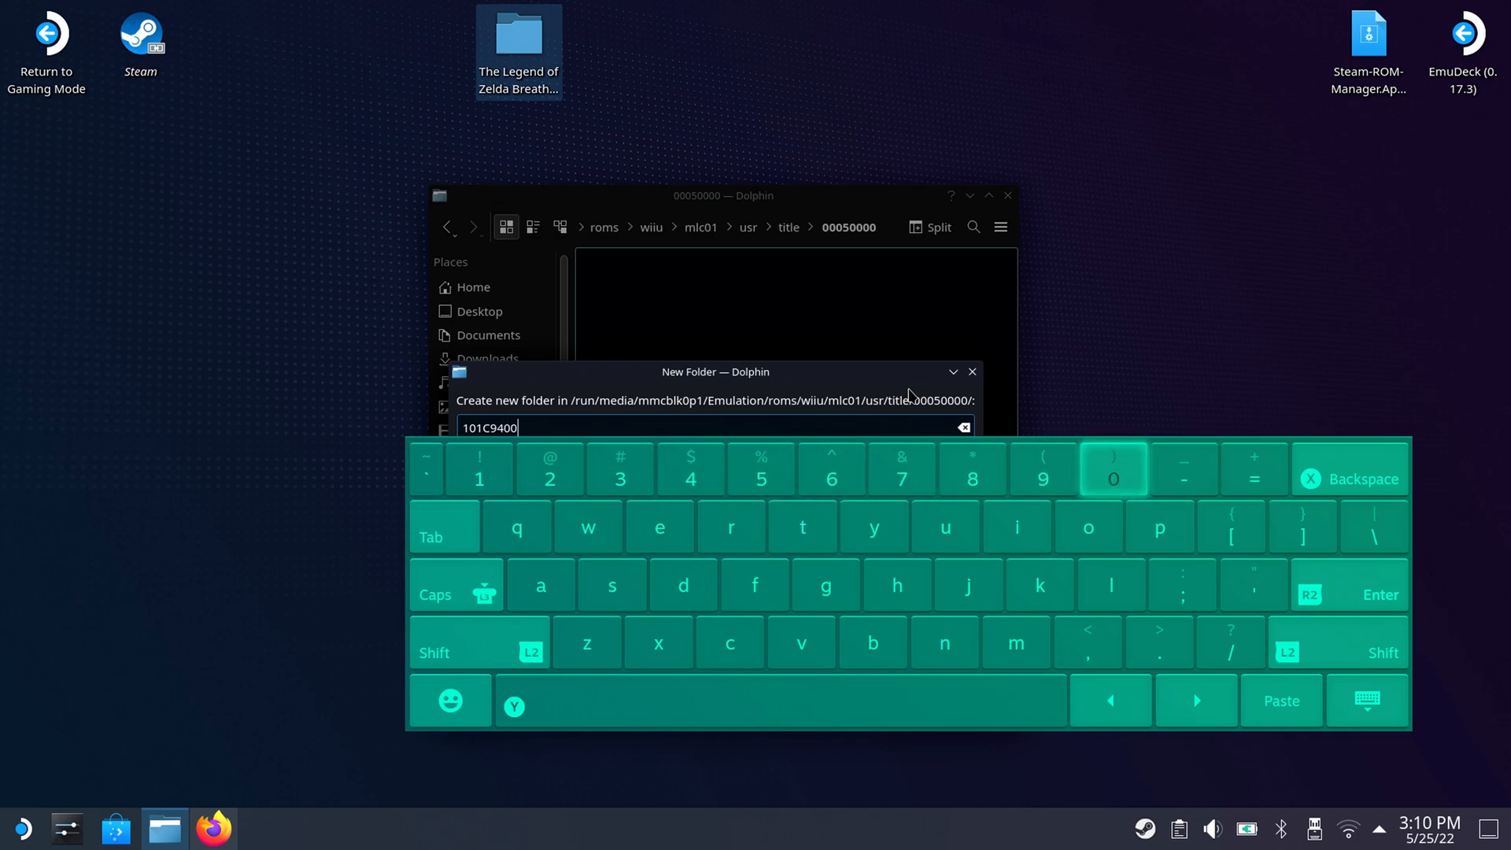
key(Return)
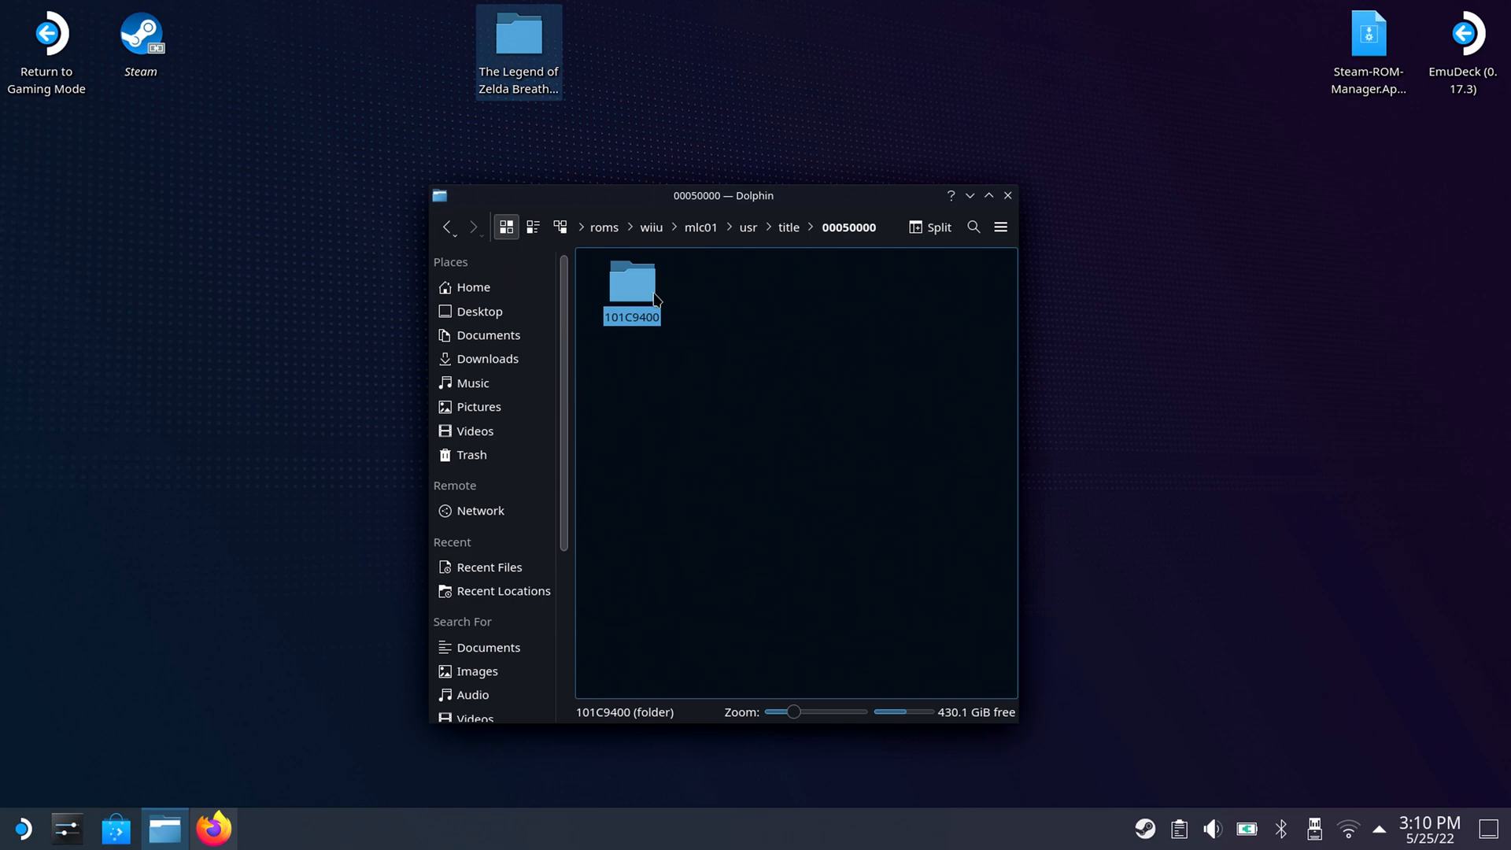
Move the code, content and meta folders from the desktop's Breath of the Wild update folder into 101C9400.
click(638, 293)
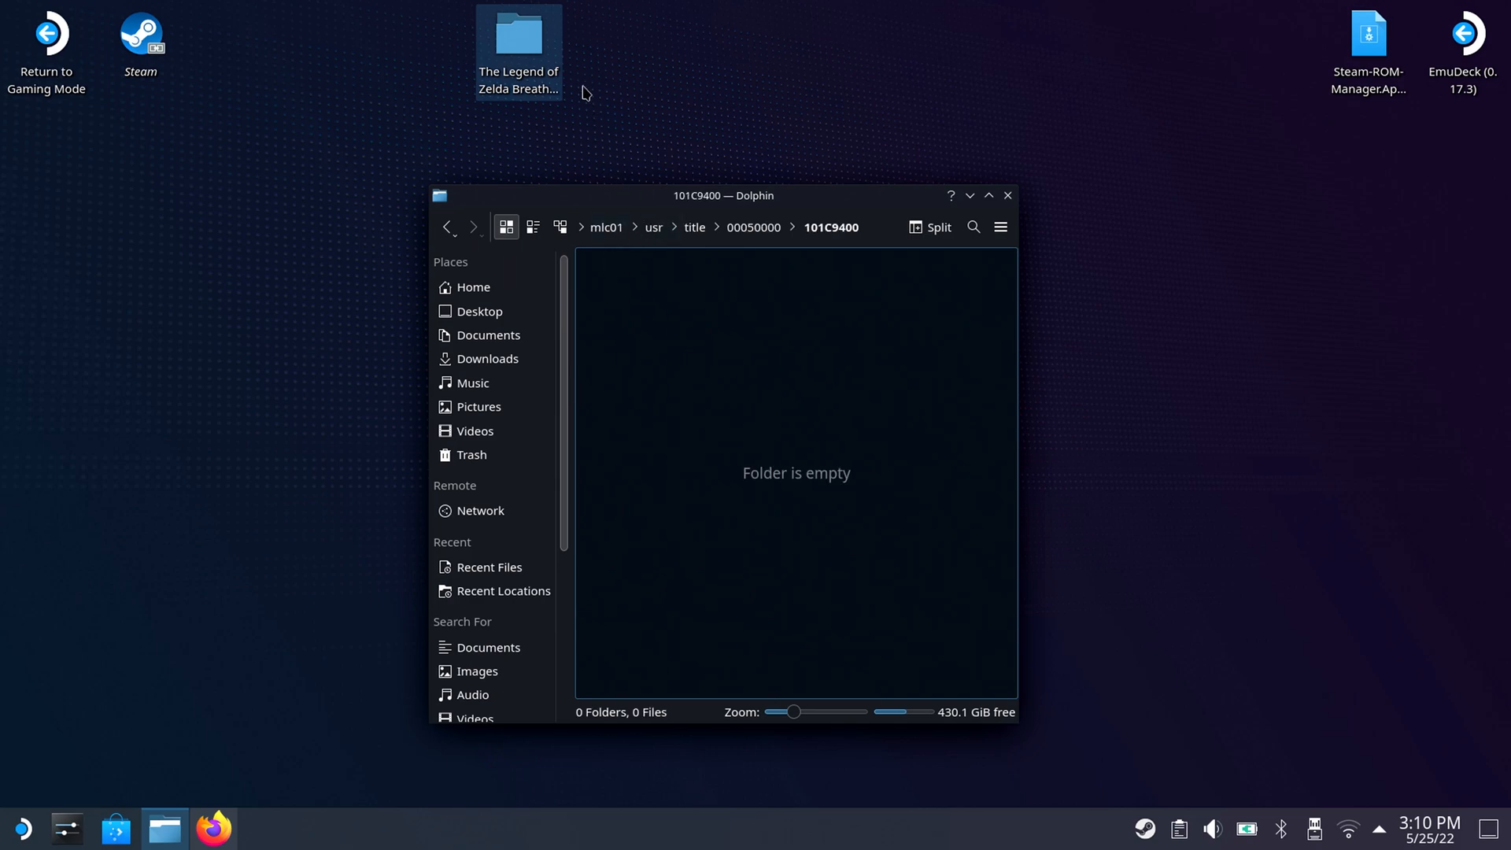
click(536, 50)
drag(885, 427, 643, 322)
right_click(639, 323)
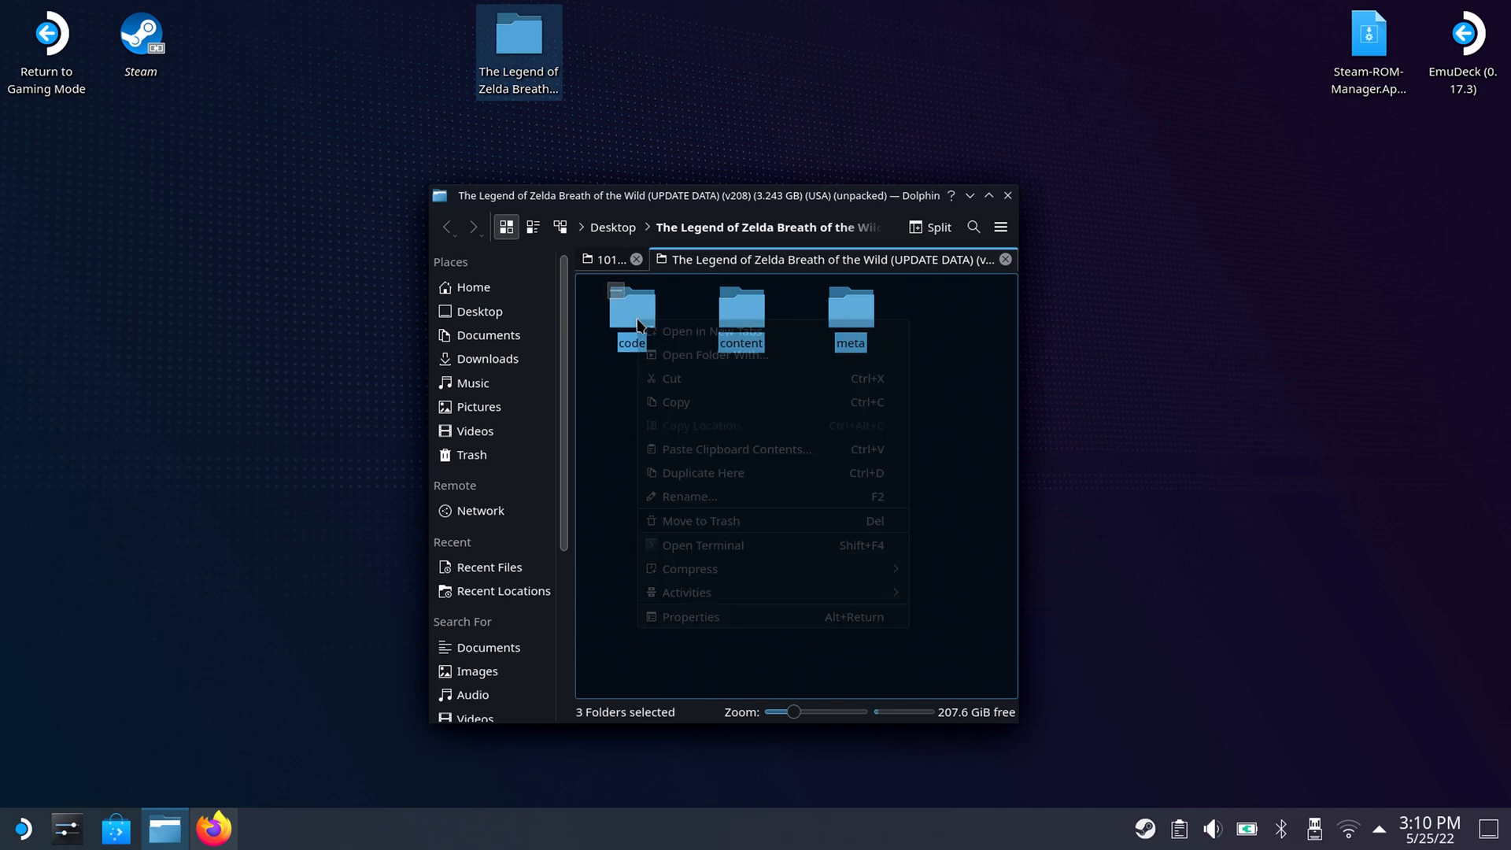
click(681, 379)
click(610, 264)
right_click(708, 403)
click(753, 458)
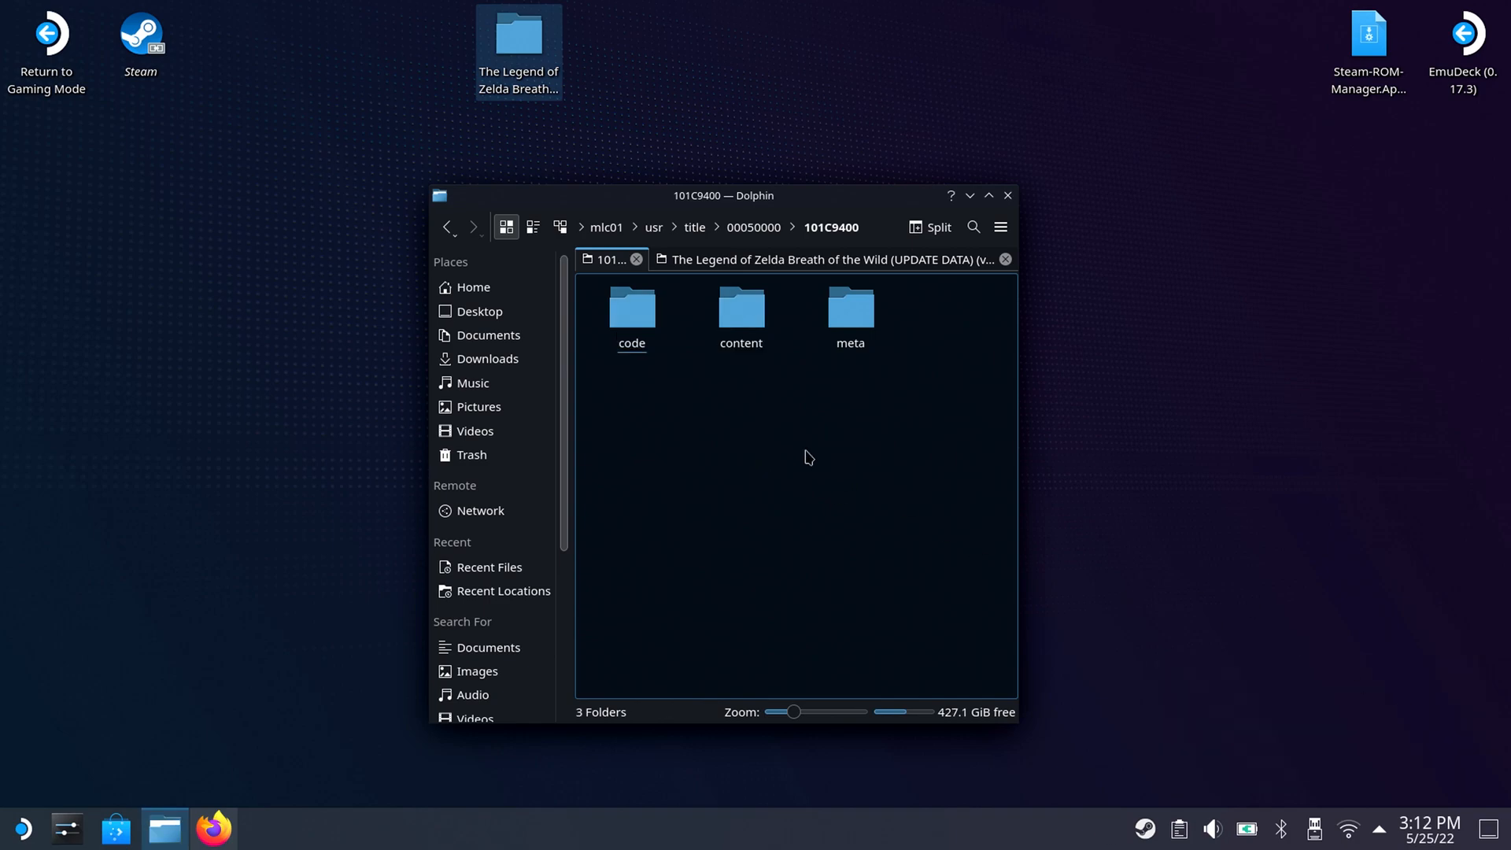
Run cemu.sh from Emulation/tools/launchers and start The Legend of Zelda - Breath of the Wild in Cemu.
click(603, 227)
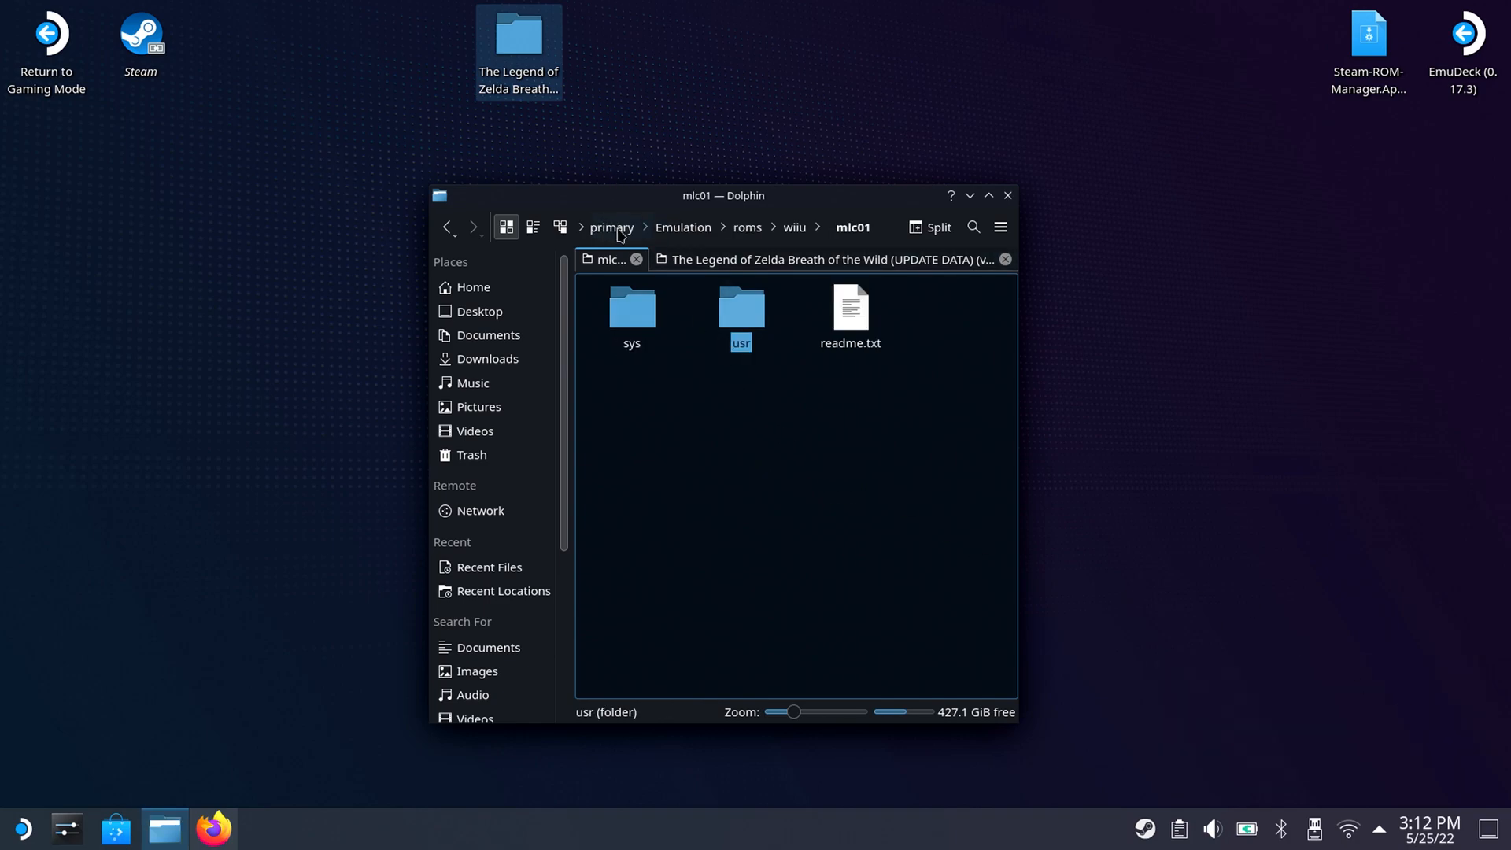
click(670, 229)
click(976, 318)
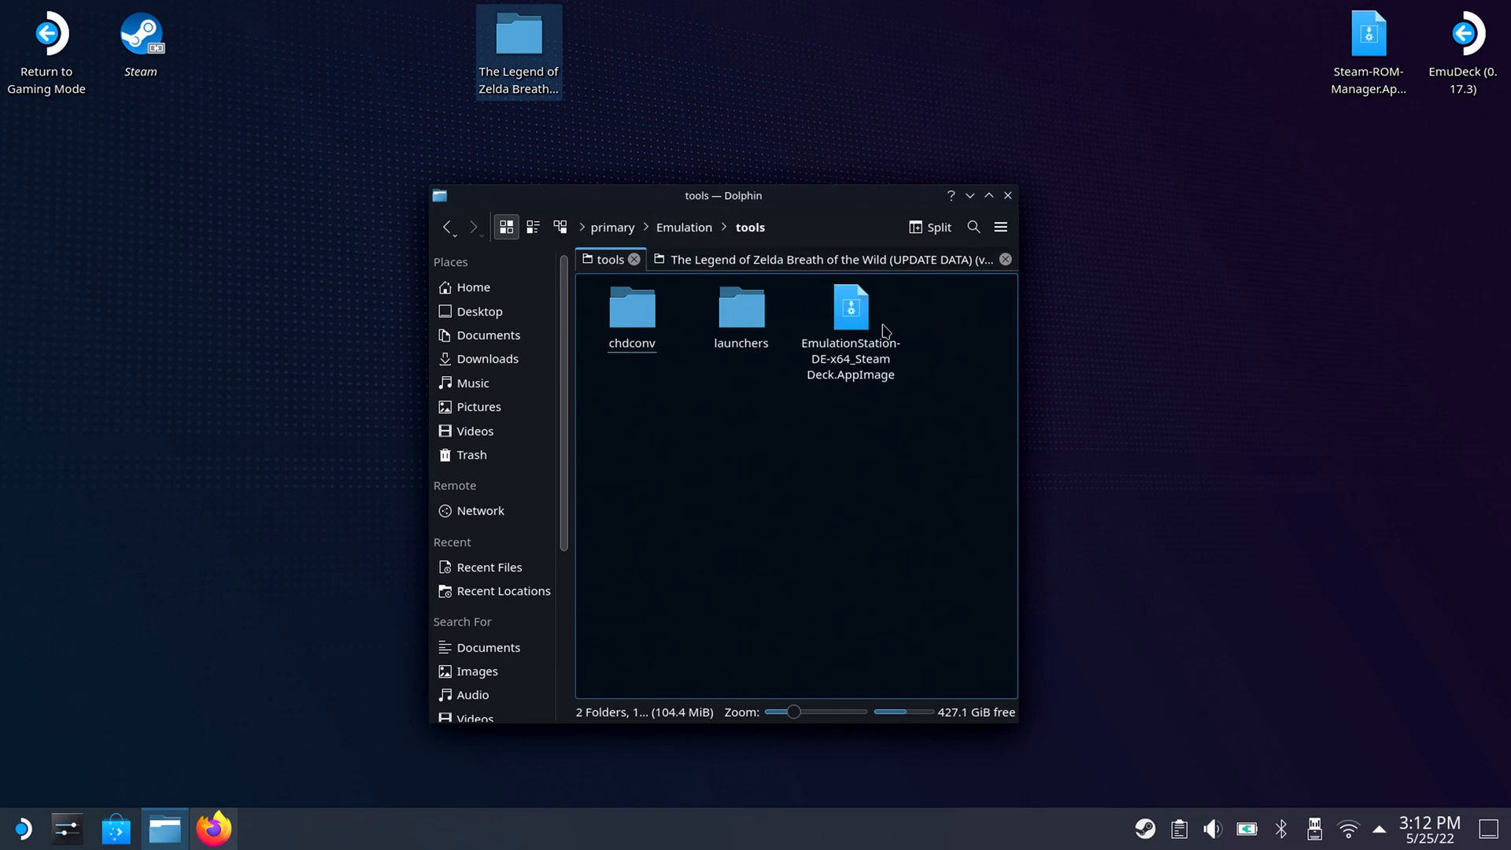
click(744, 319)
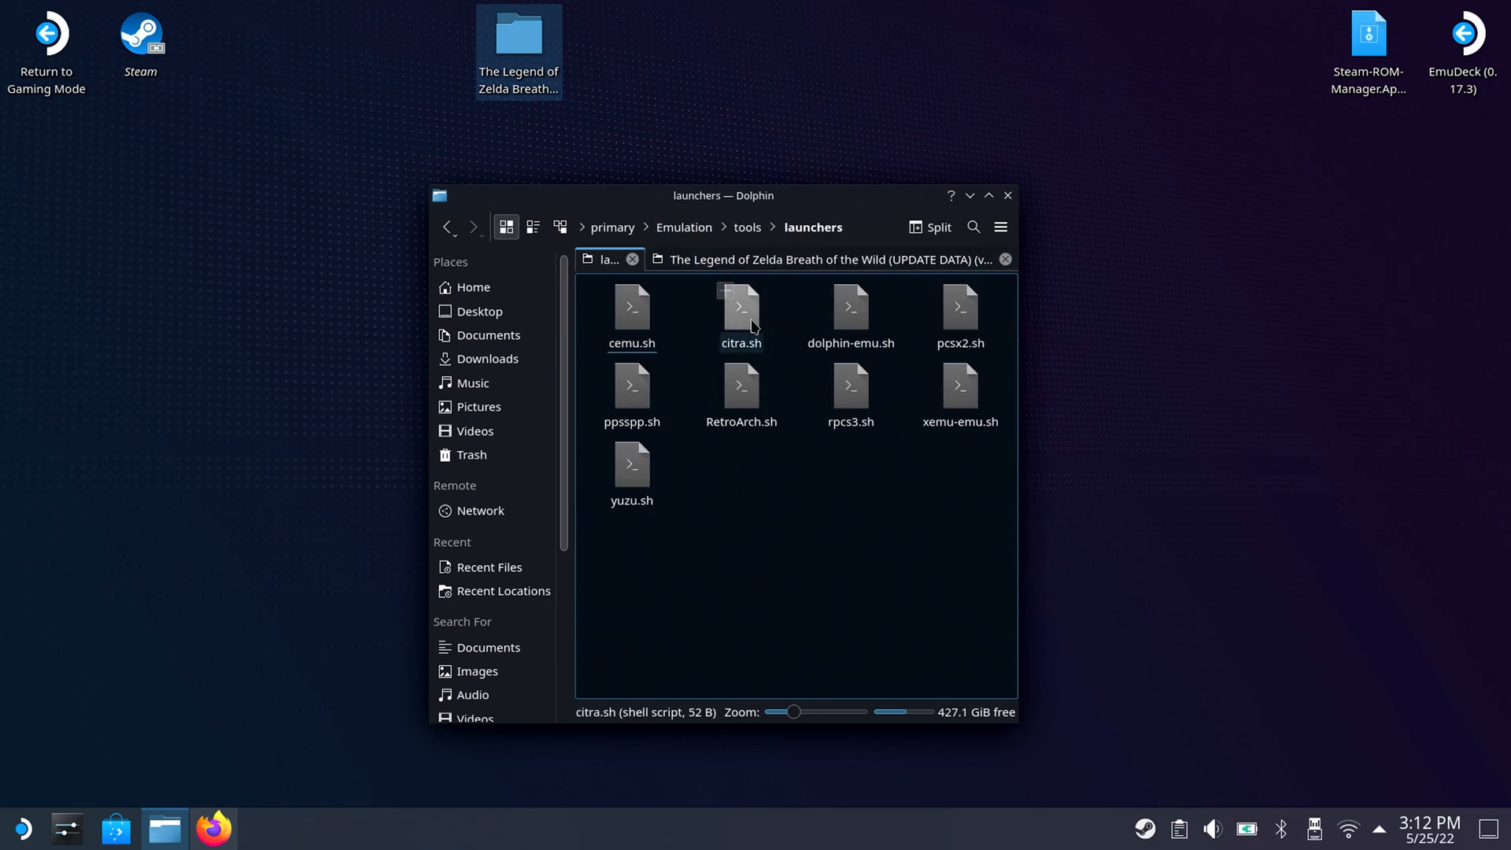
click(650, 329)
click(721, 400)
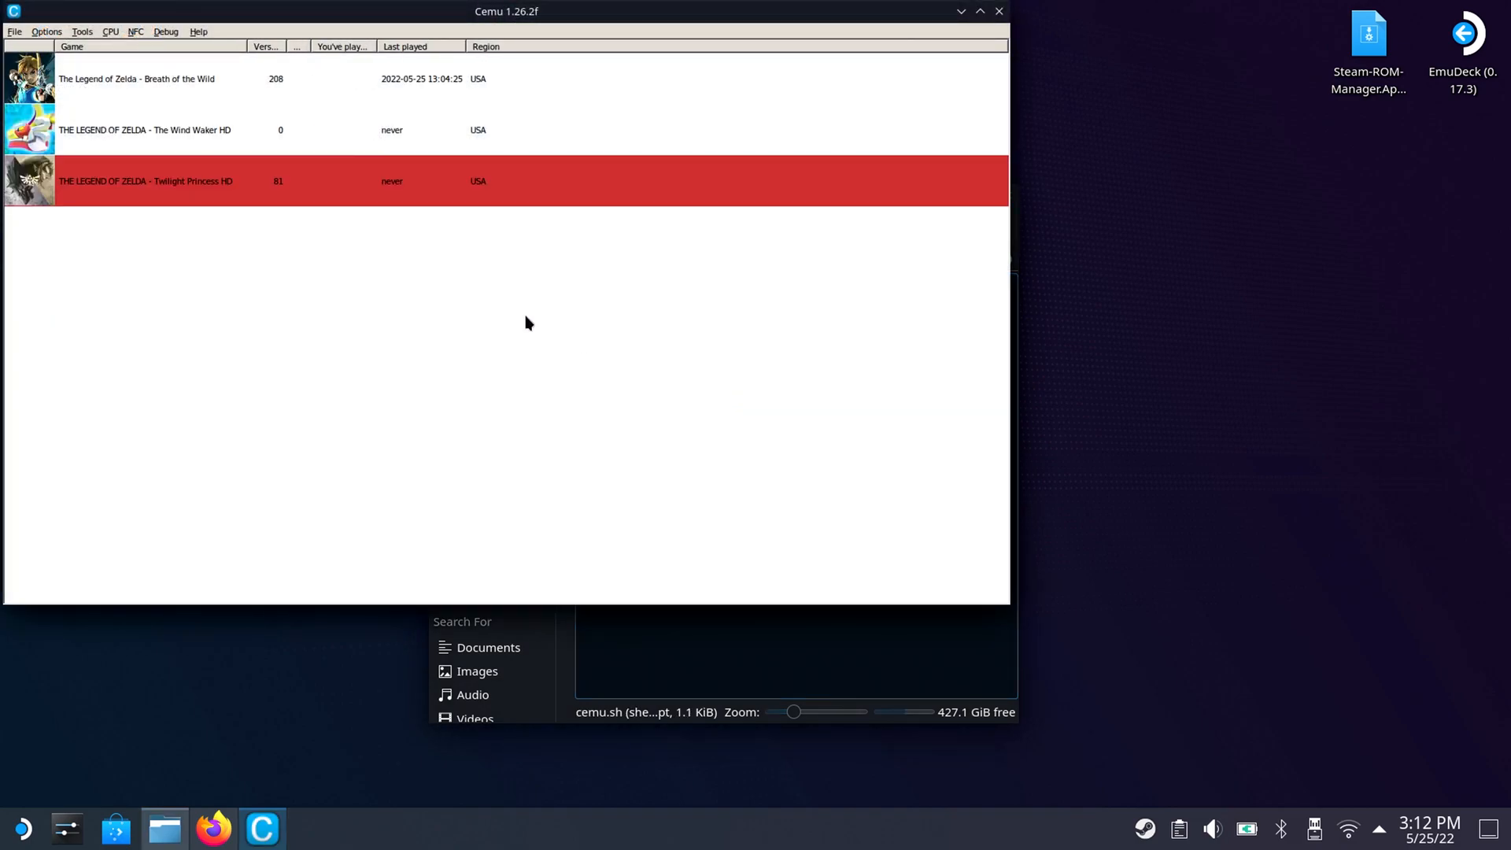
click(152, 96)
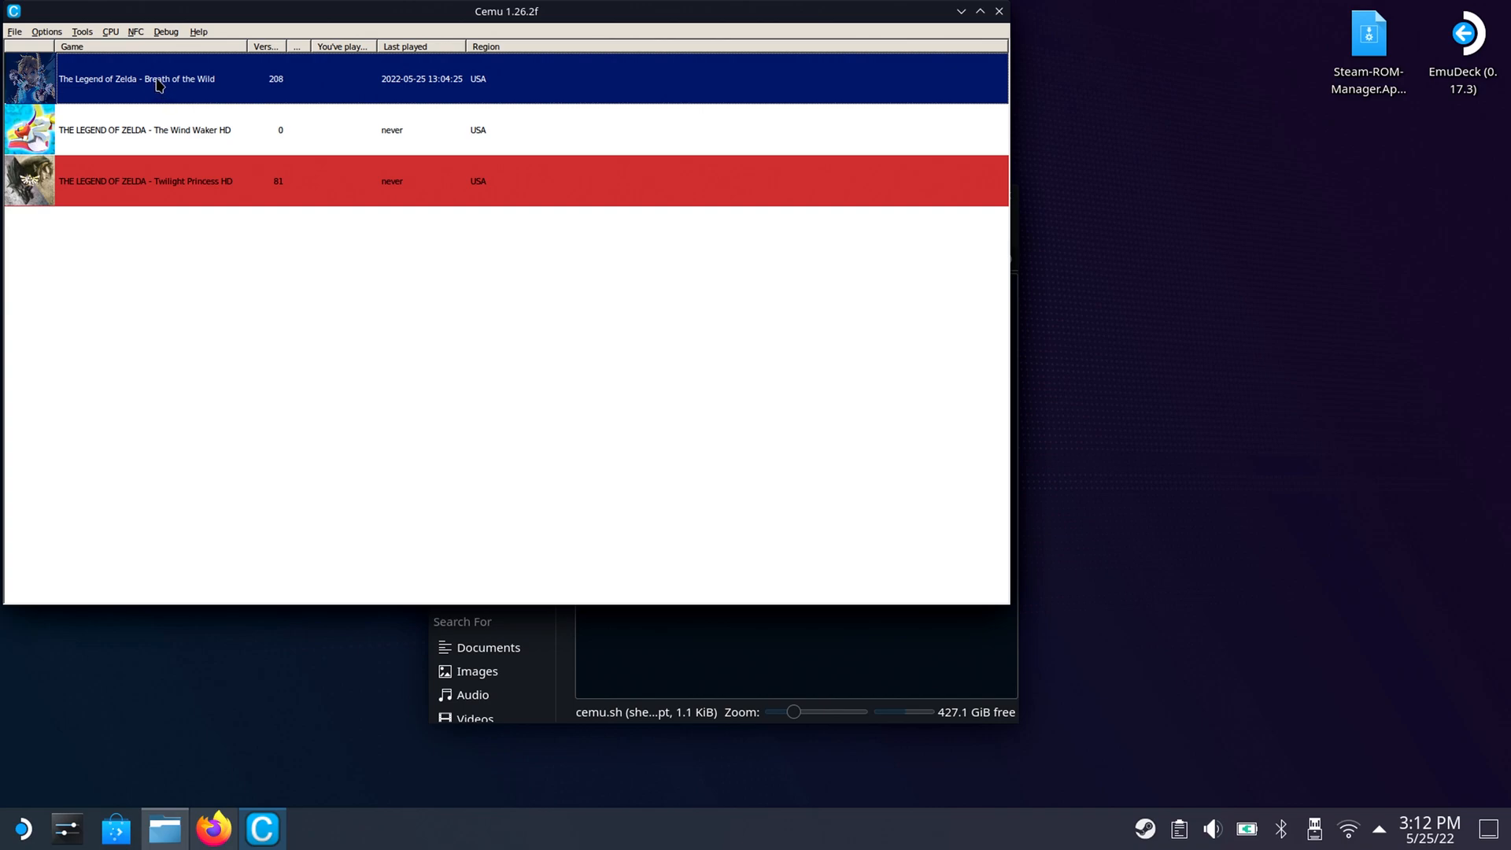
double_click(157, 87)
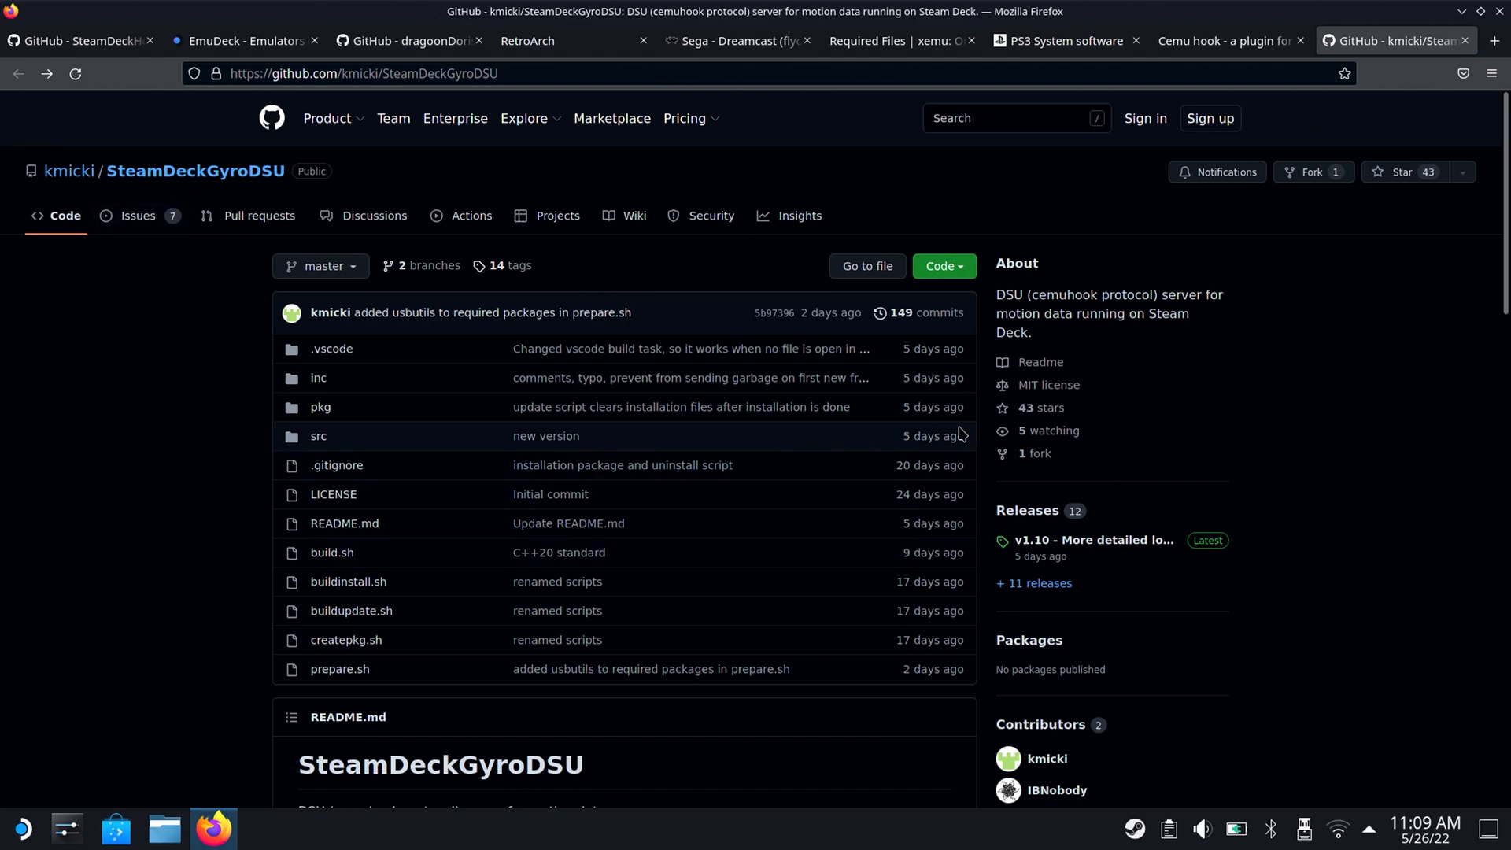
Copy the update.sh install command from the SteamDeckGyroDSU README on GitHub in Firefox.
drag(1507, 185, 1414, 460)
scroll(1415, 461, up, 2)
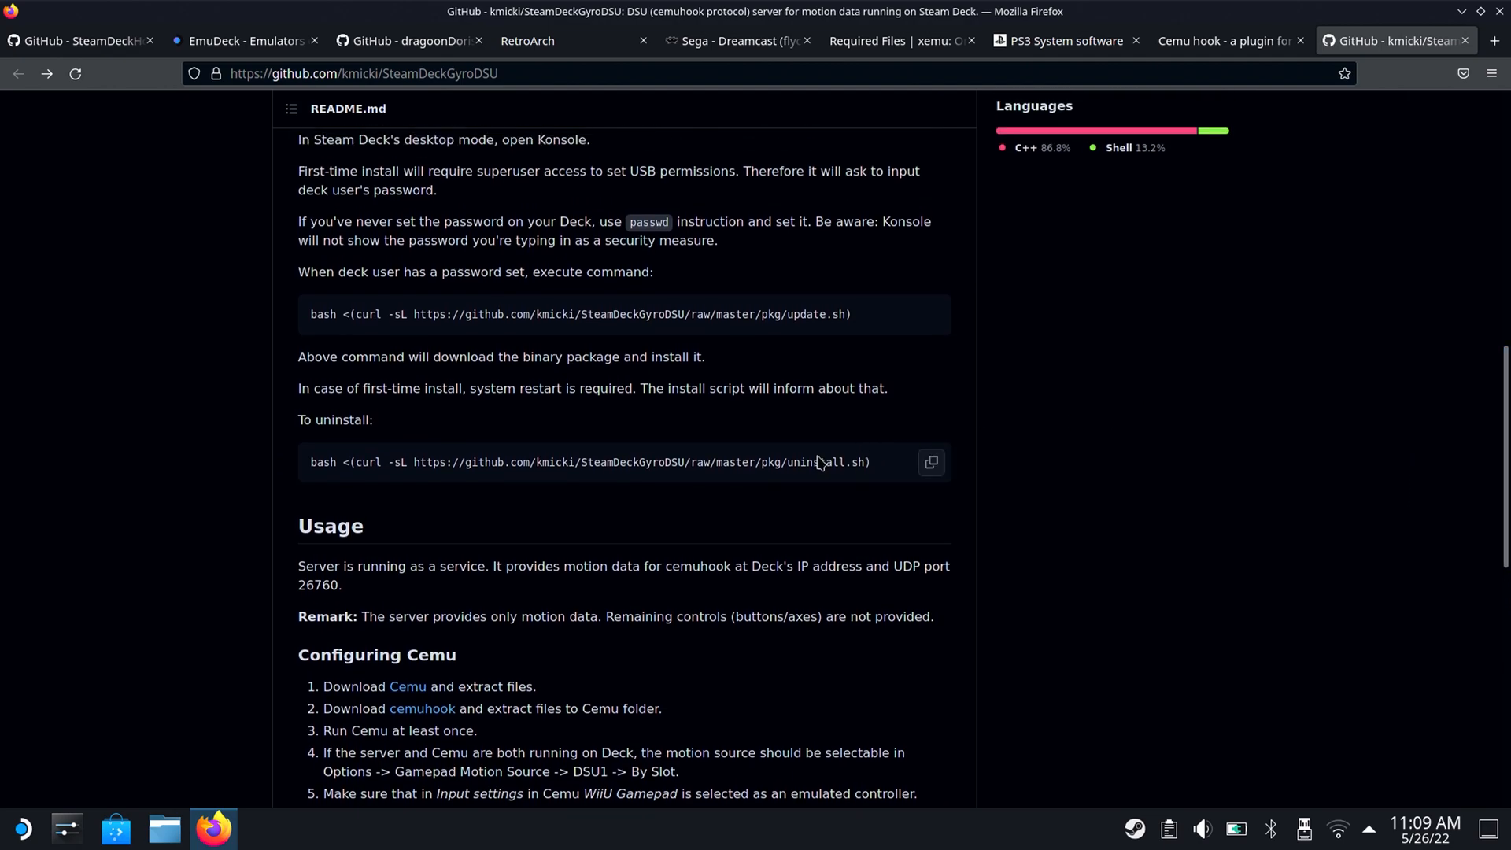
click(930, 315)
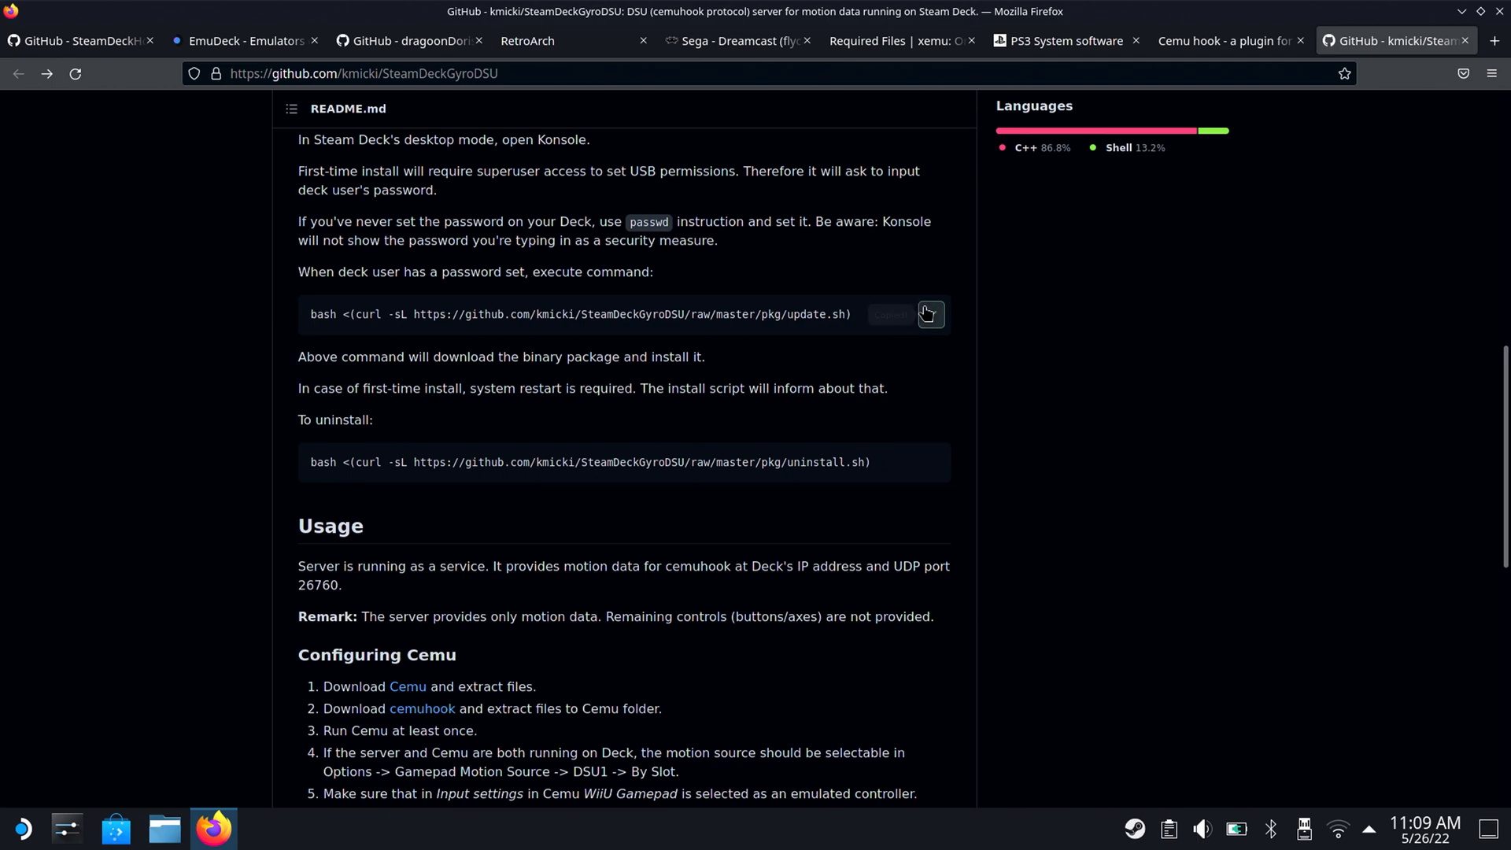
Open Konsole, paste the copied SteamDeckGyroDSU update.sh install command and run it.
click(26, 830)
mouse_move(63, 676)
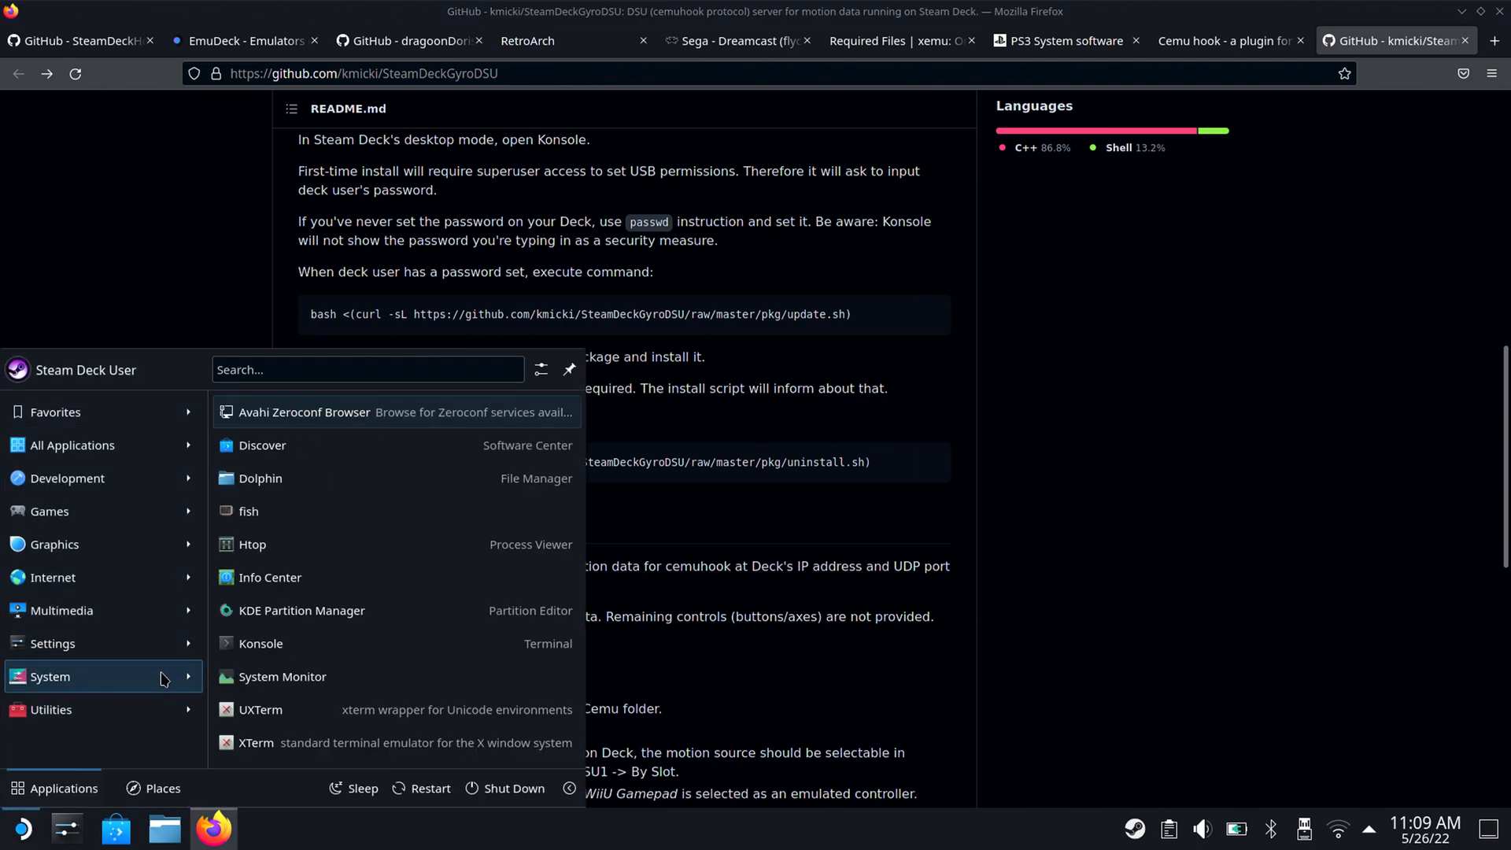
click(268, 632)
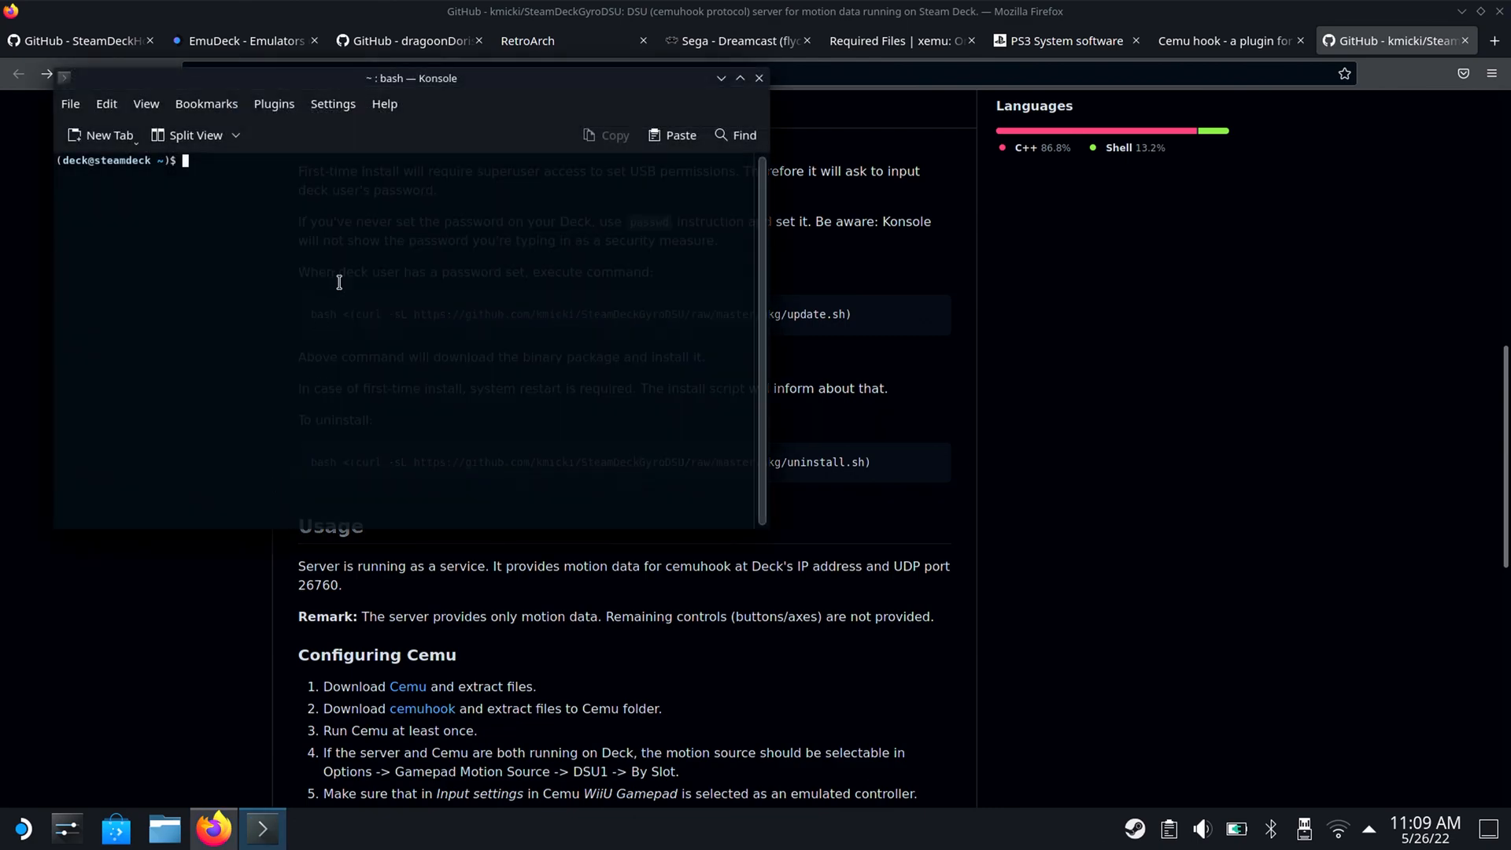
right_click(360, 203)
click(395, 214)
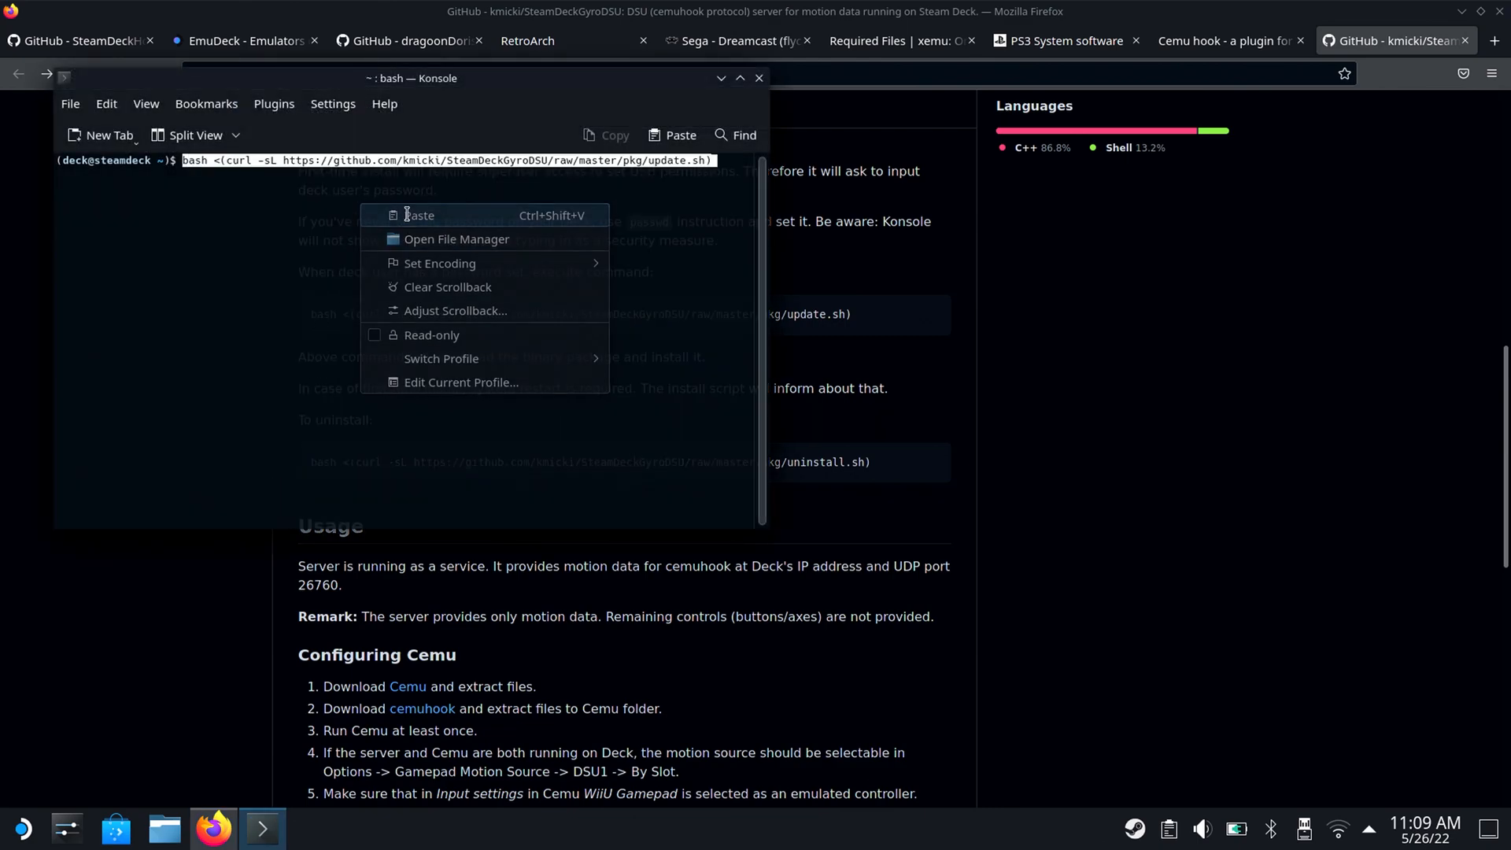
right_click(406, 221)
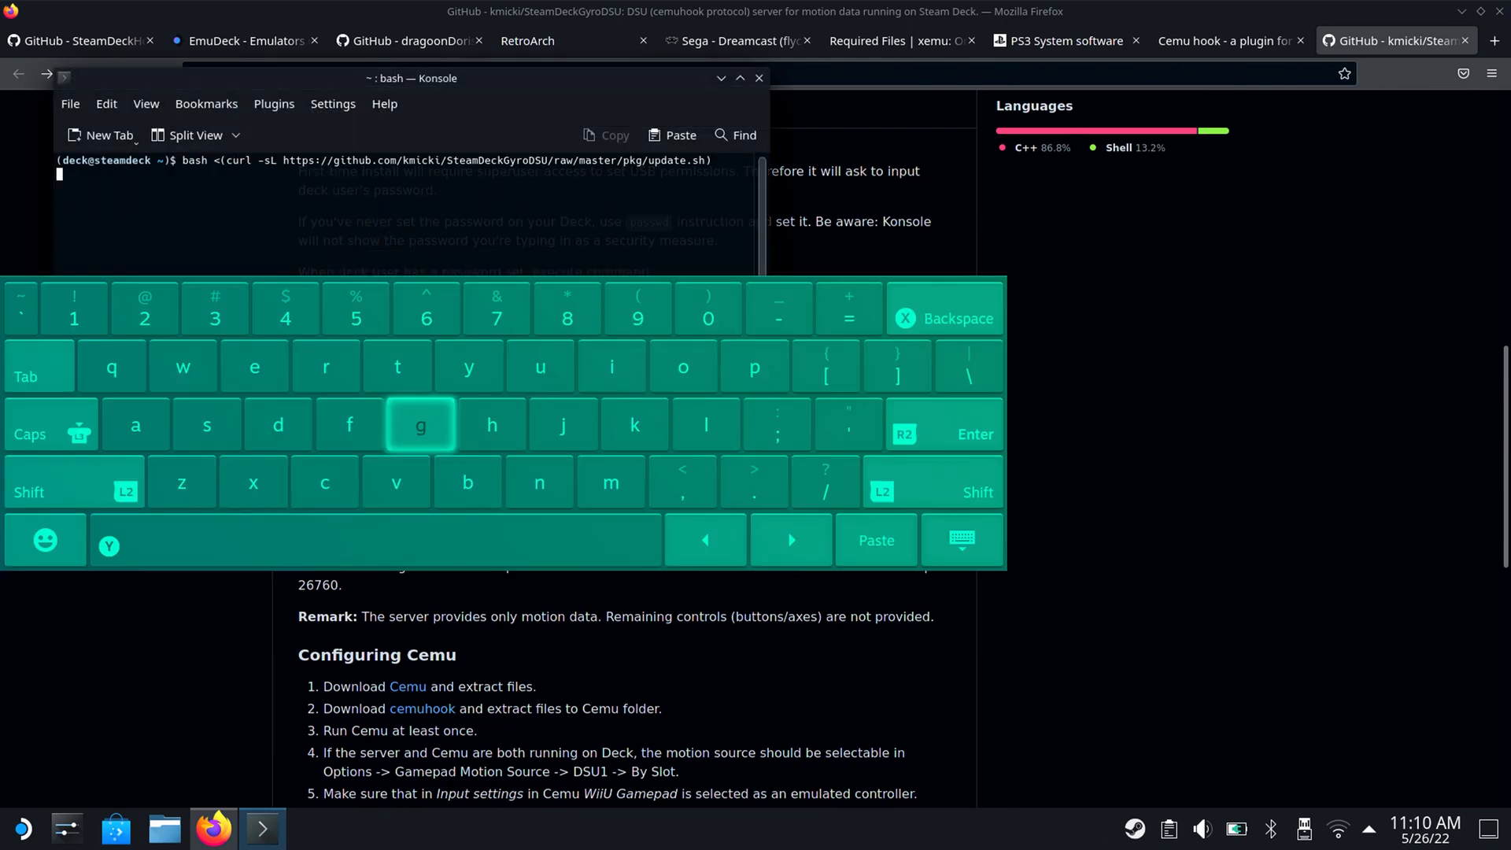
Dismiss the on-screen keyboard and log out of the desktop session to Gaming Mode.
key(Escape)
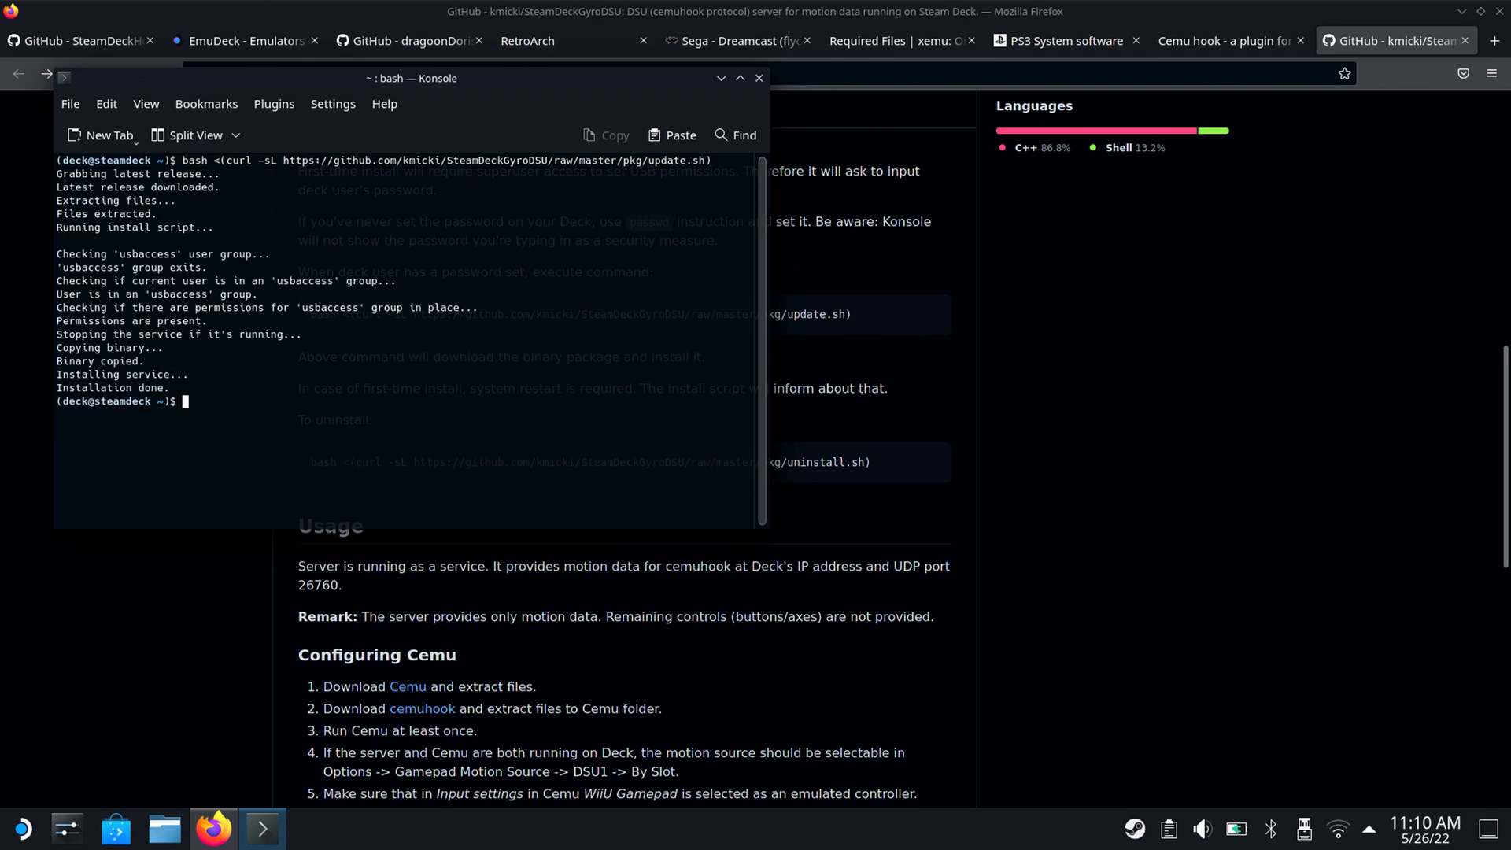
key(ctrl+alt+Delete)
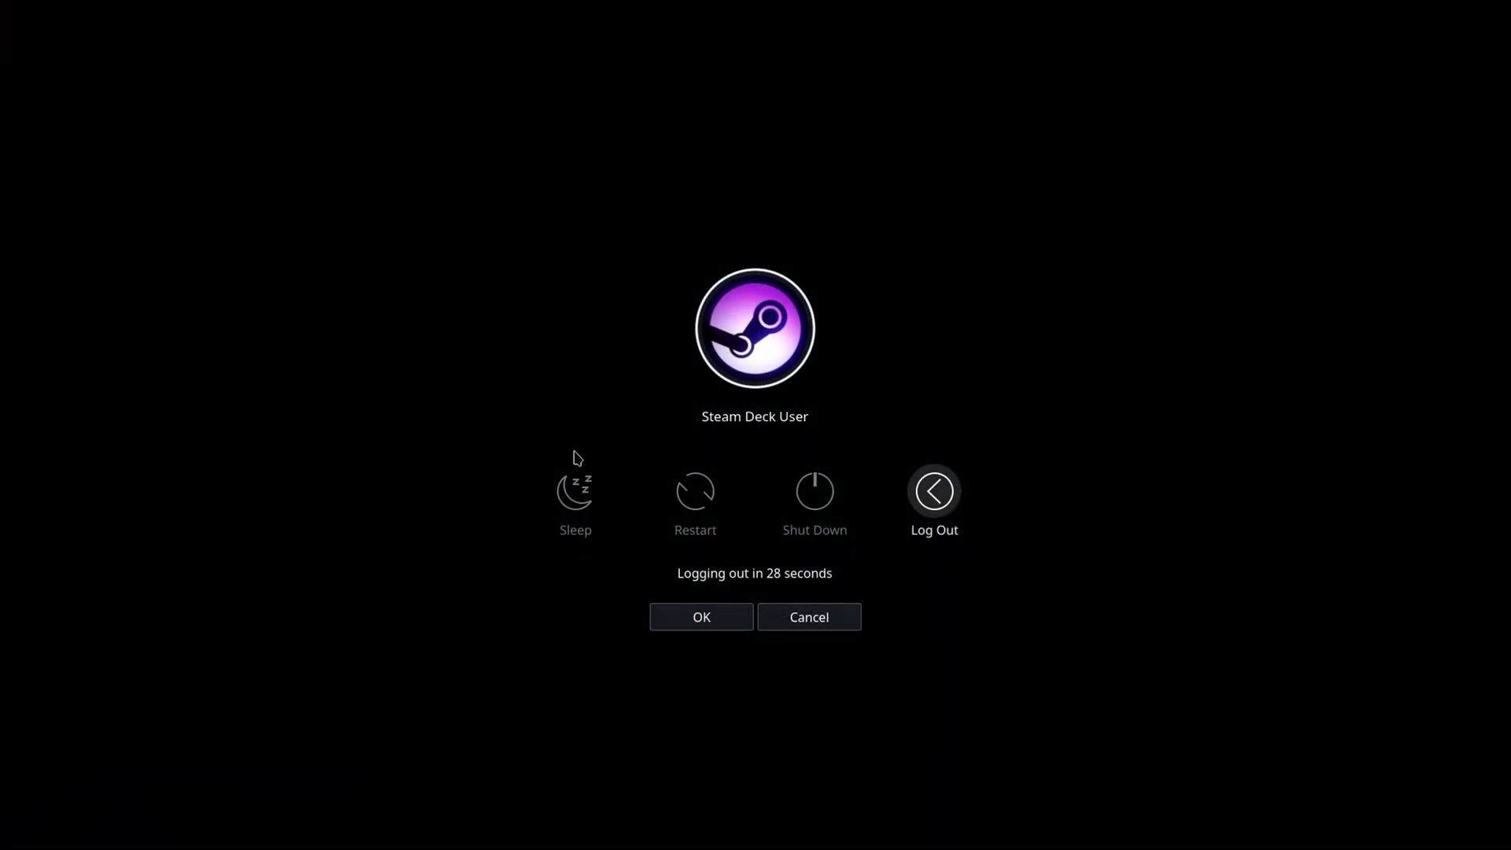
key(Escape)
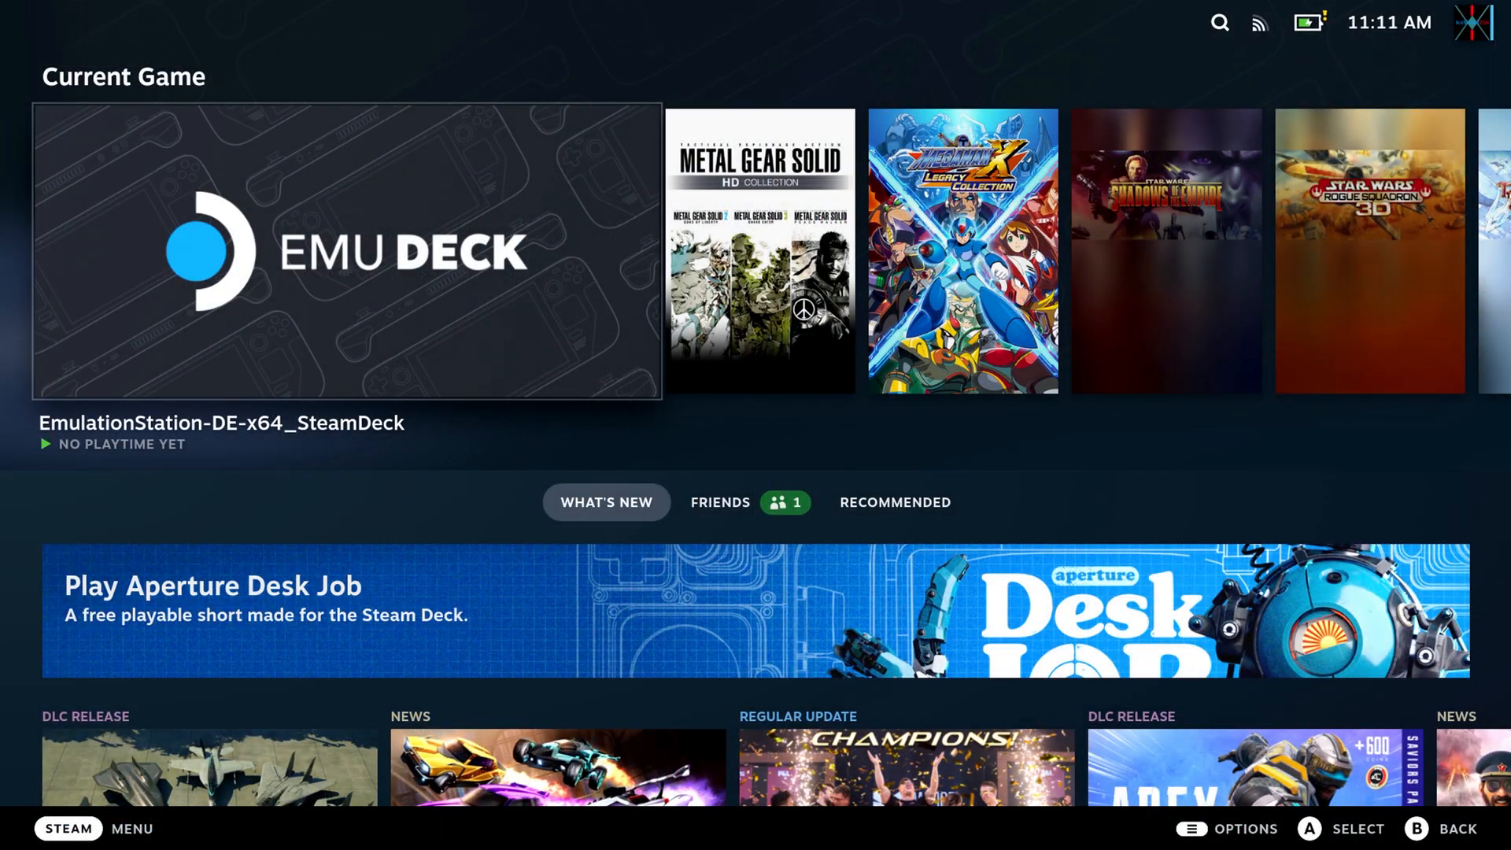
Return from Gaming Mode to Desktop Mode through the Steam Deck's power options.
key(XF86PowerOff)
key(Down)
key(Down)
key(Down)
key(Down)
key(Return)
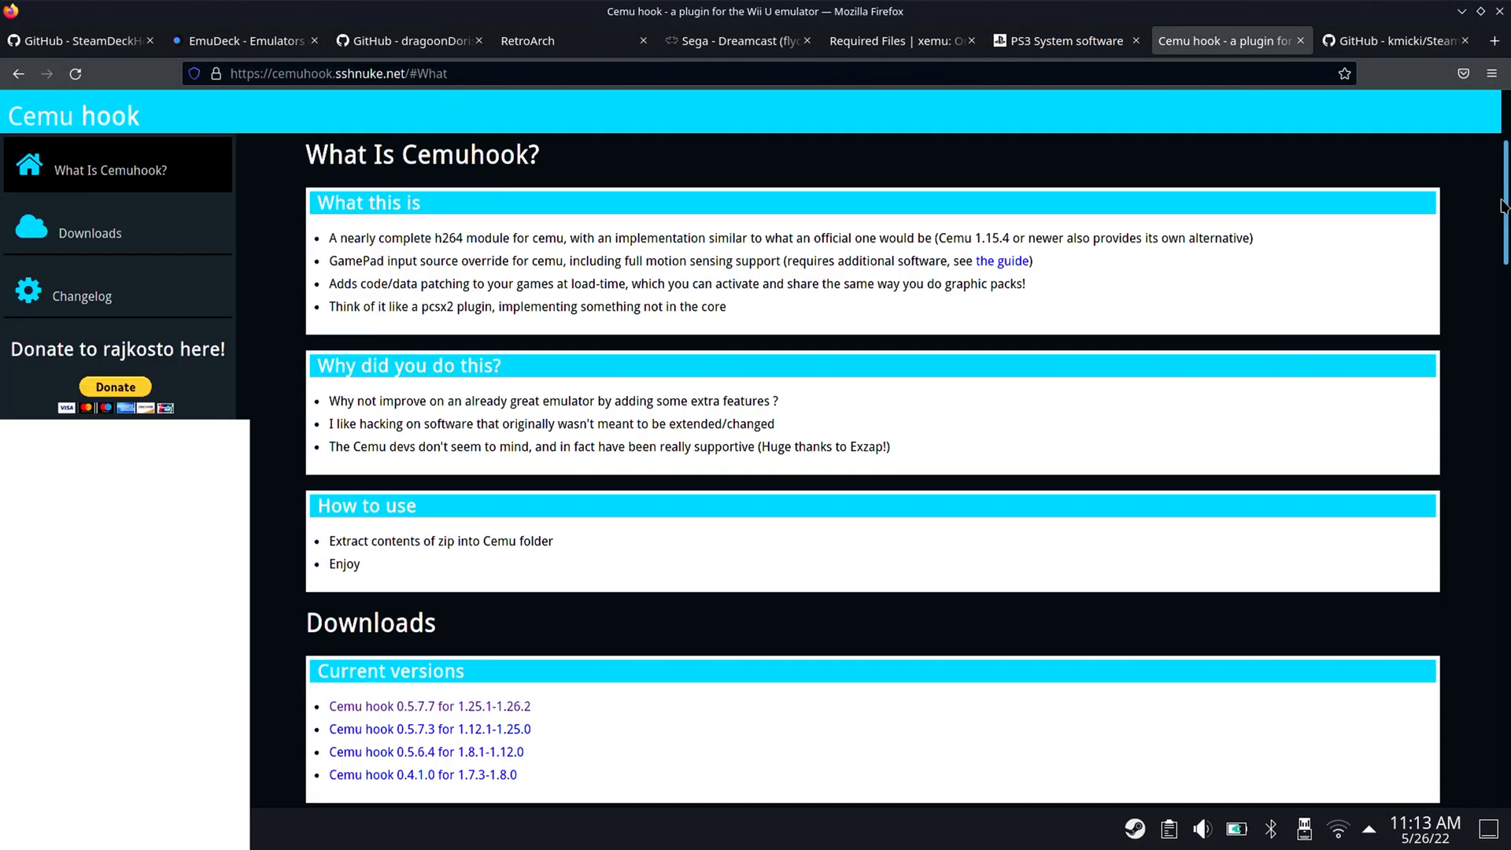
Download Cemu hook 0.5.7.7 for 1.25.1-1.26.2 from the Cemuhook site in Firefox, saving cemuhook_1262d_0577.zip.
drag(1503, 196, 1504, 196)
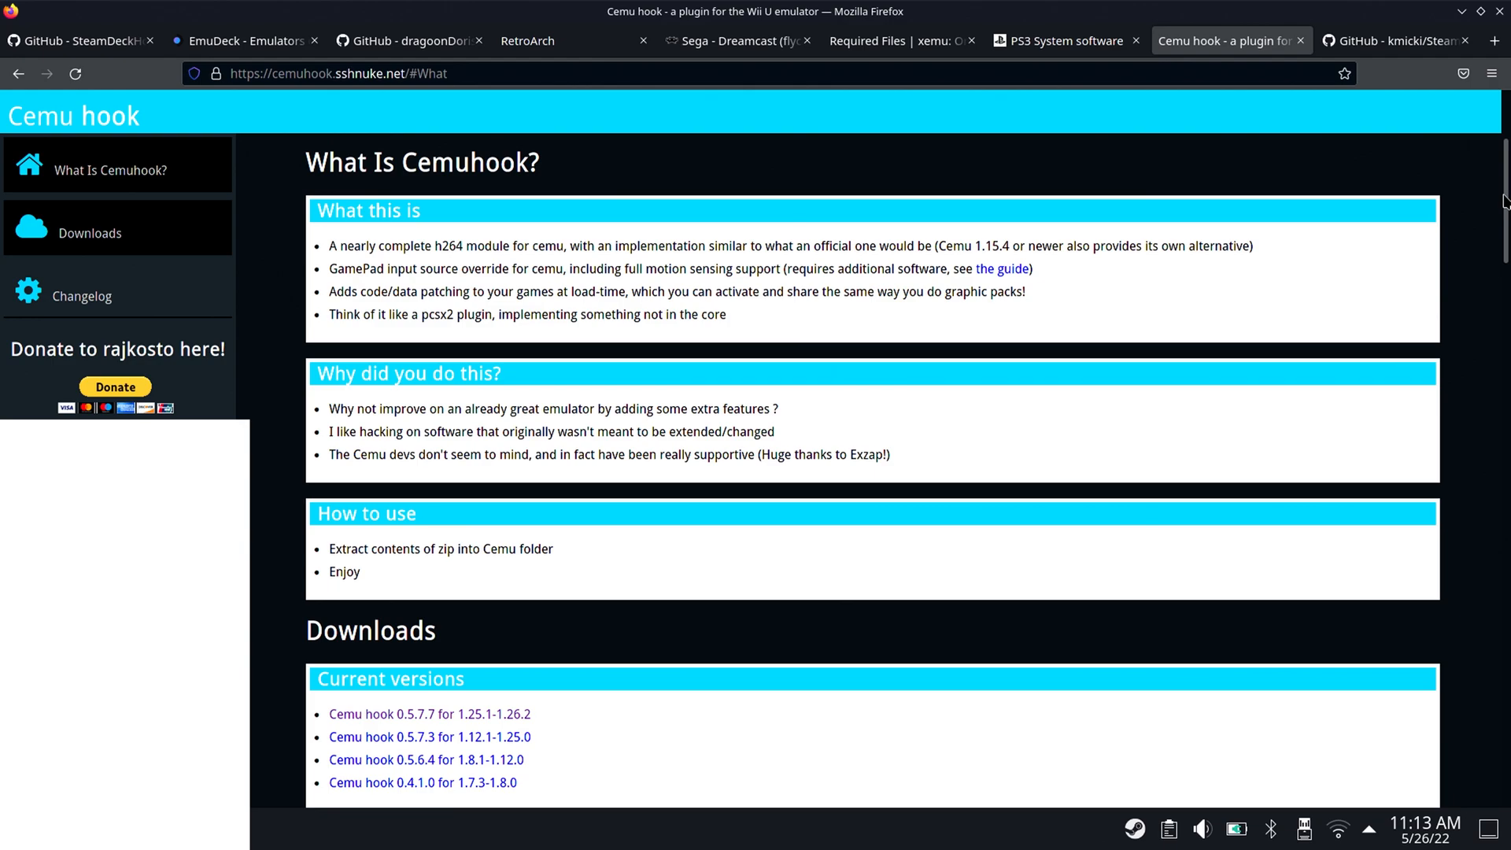
scroll(1366, 327, down, 6)
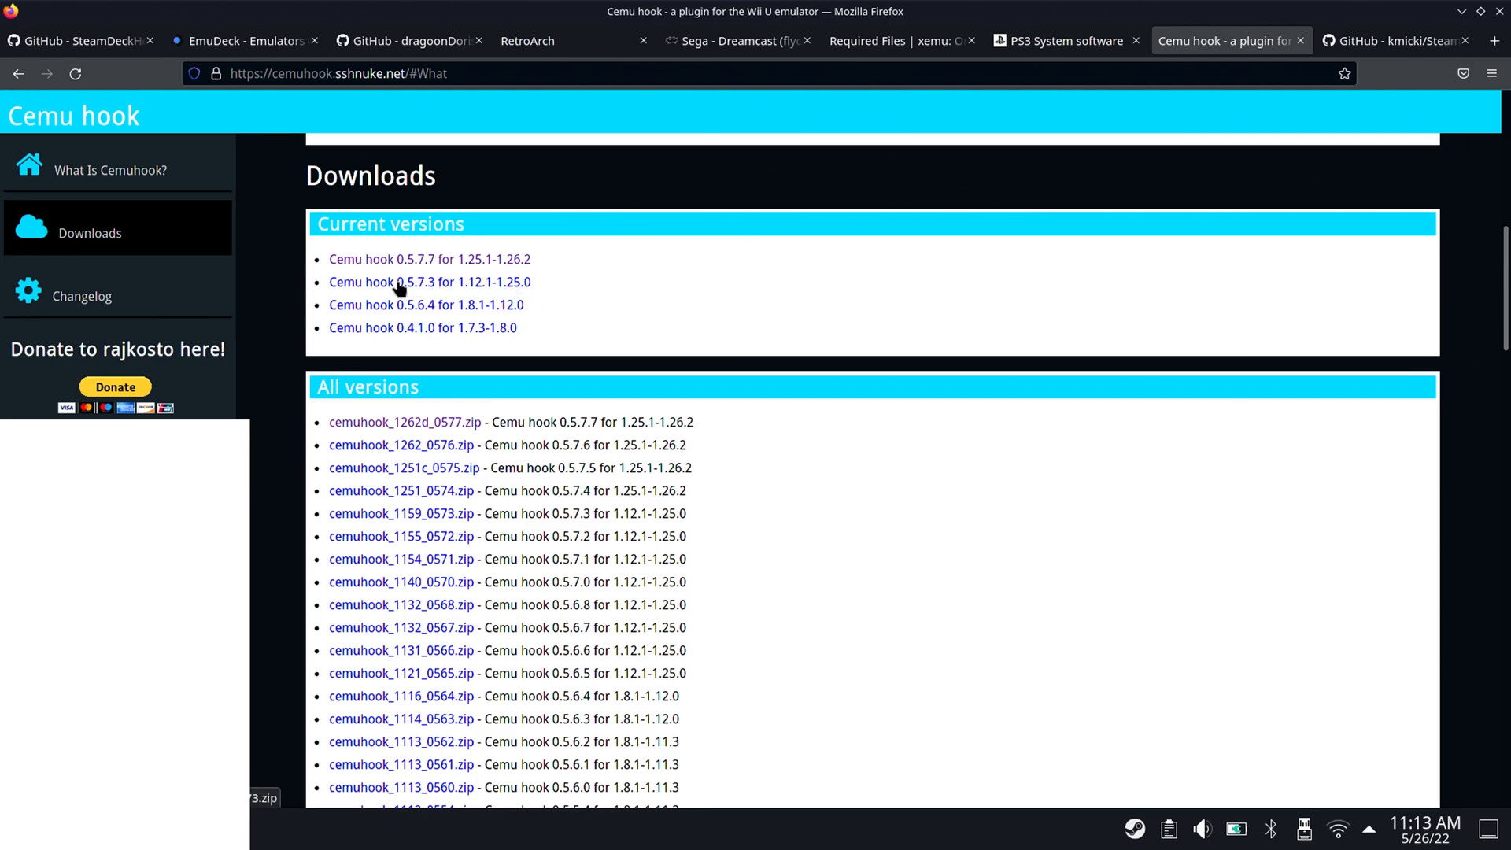
click(519, 268)
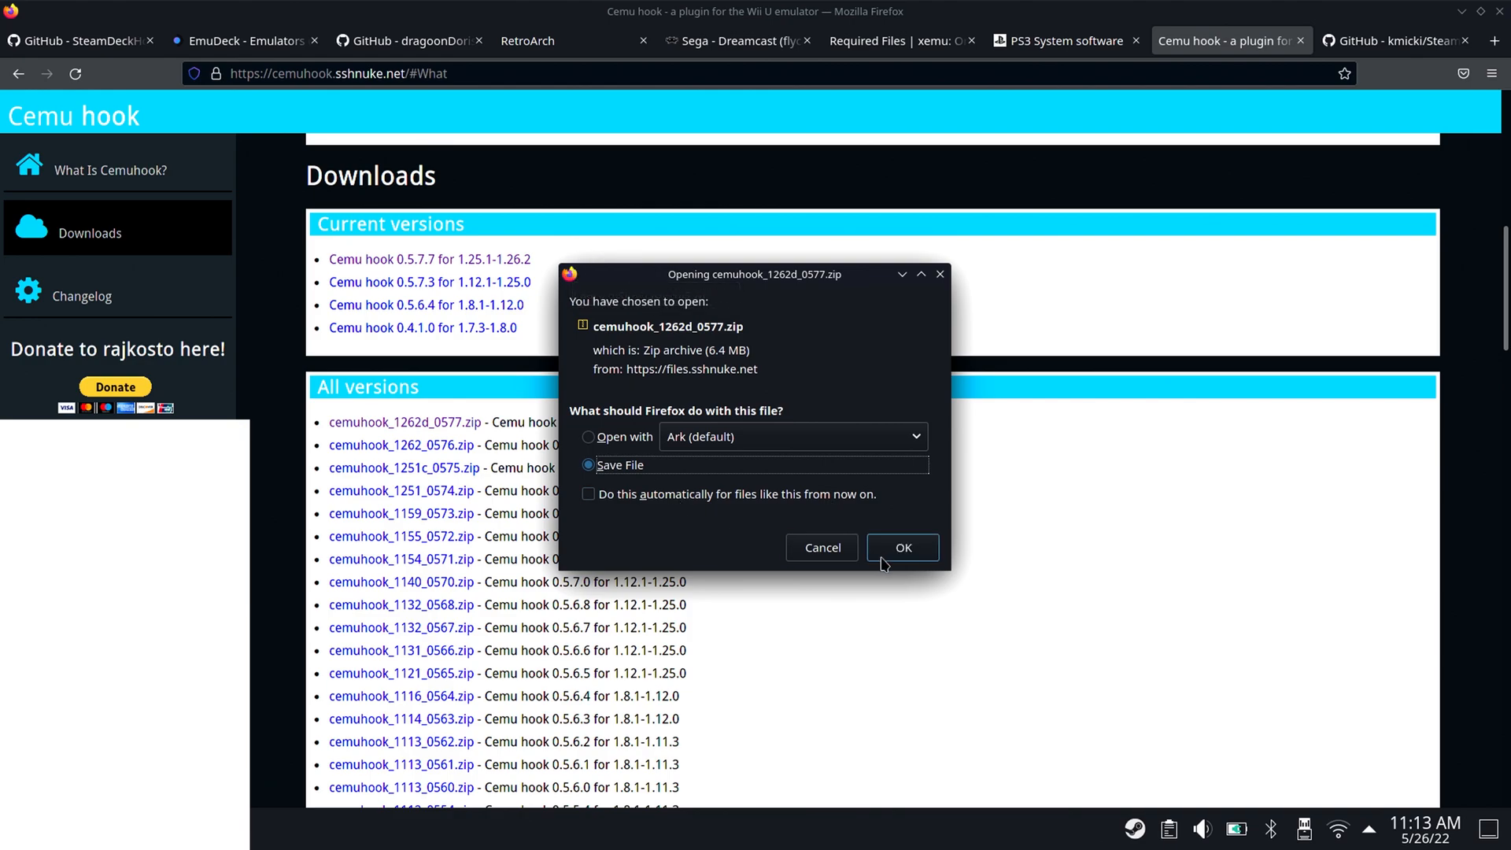
click(882, 560)
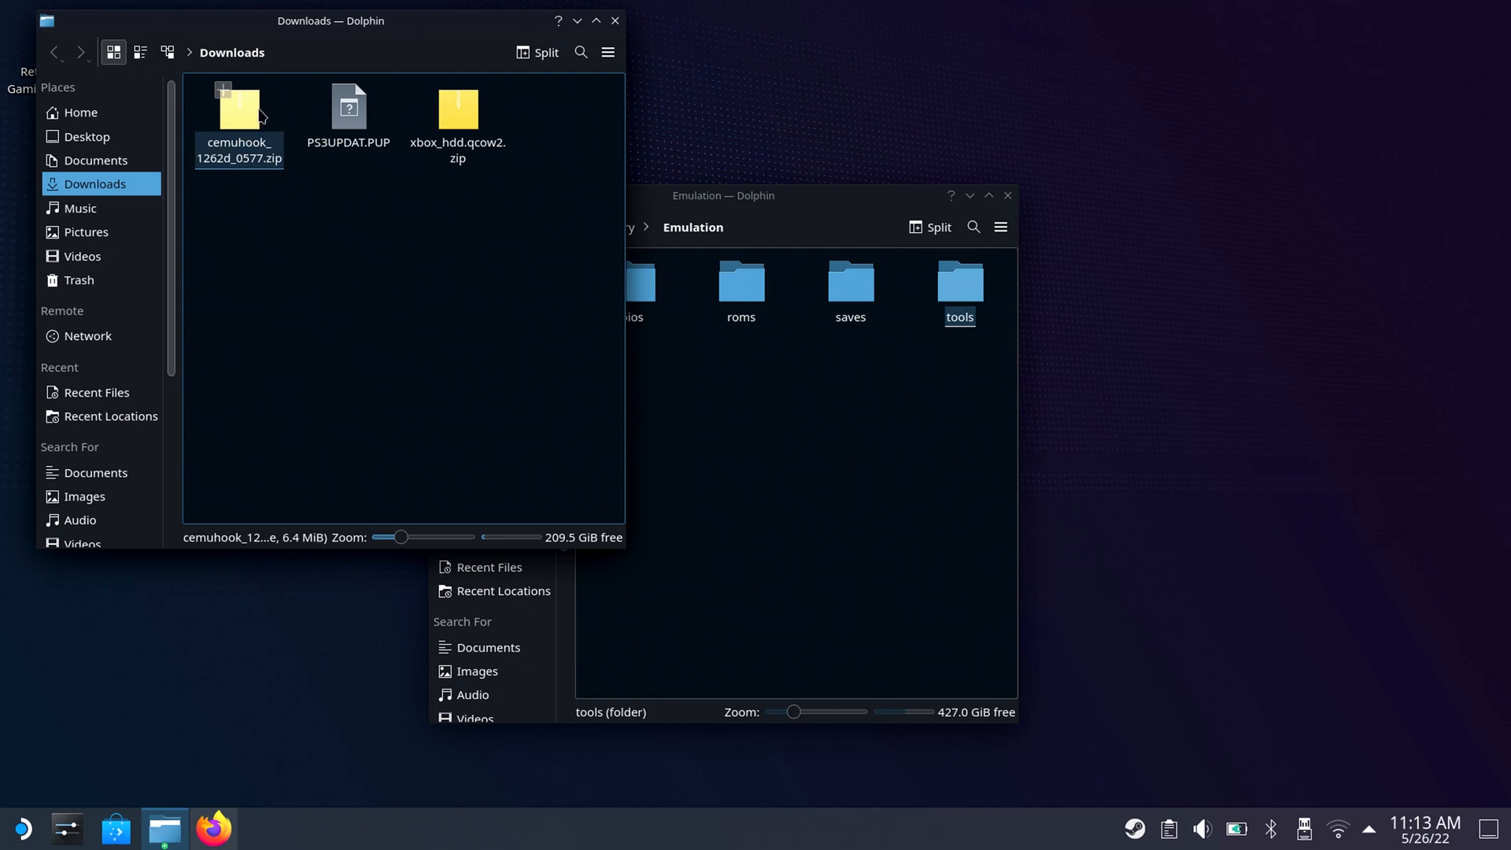
Extract cemuhook_1262d_0577.zip directly into the Downloads folder in Dolphin.
right_click(248, 113)
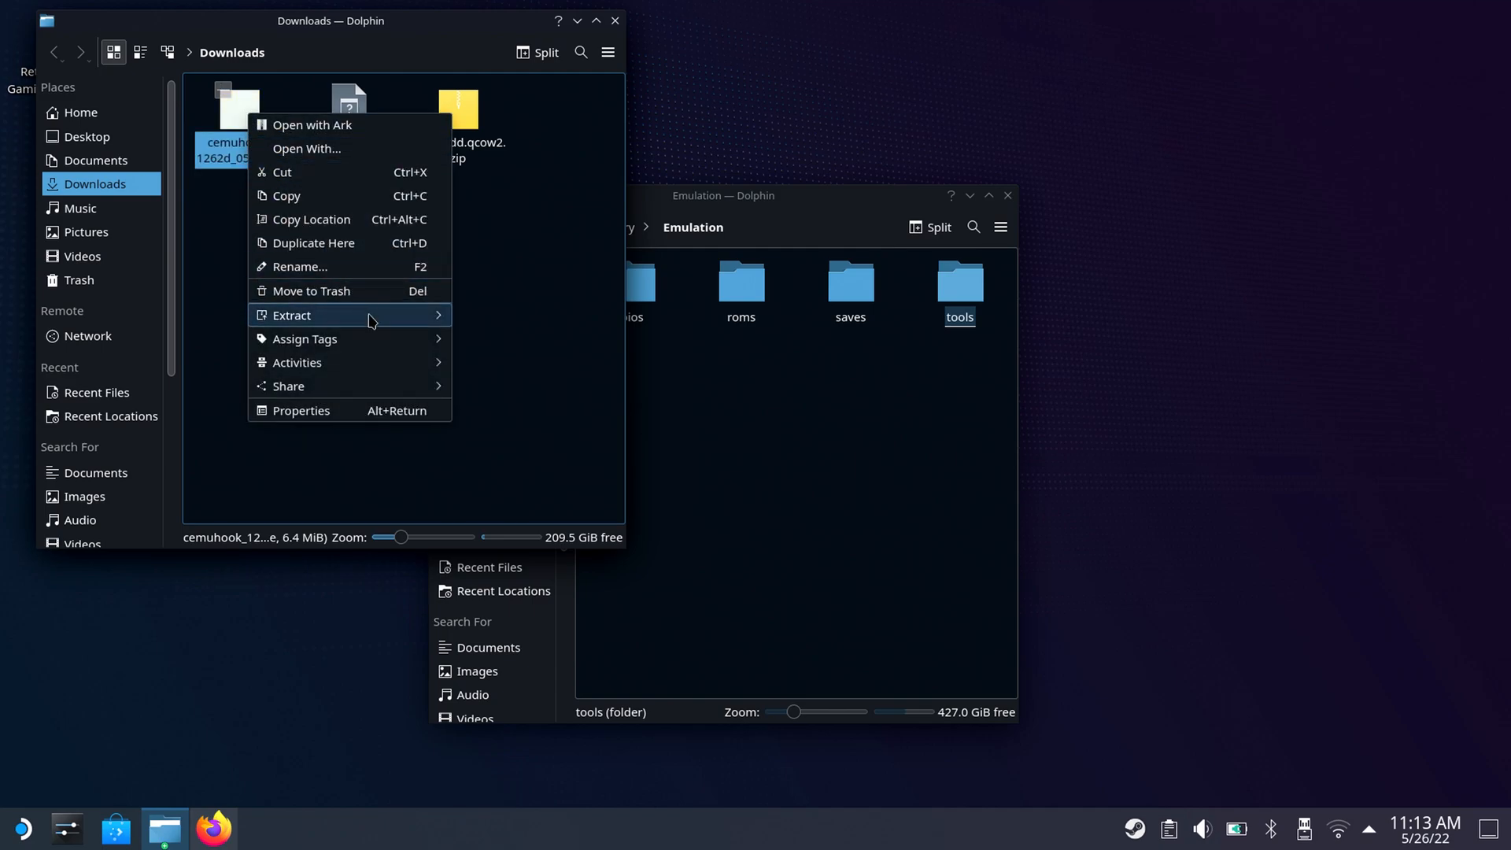
mouse_move(370, 318)
click(482, 319)
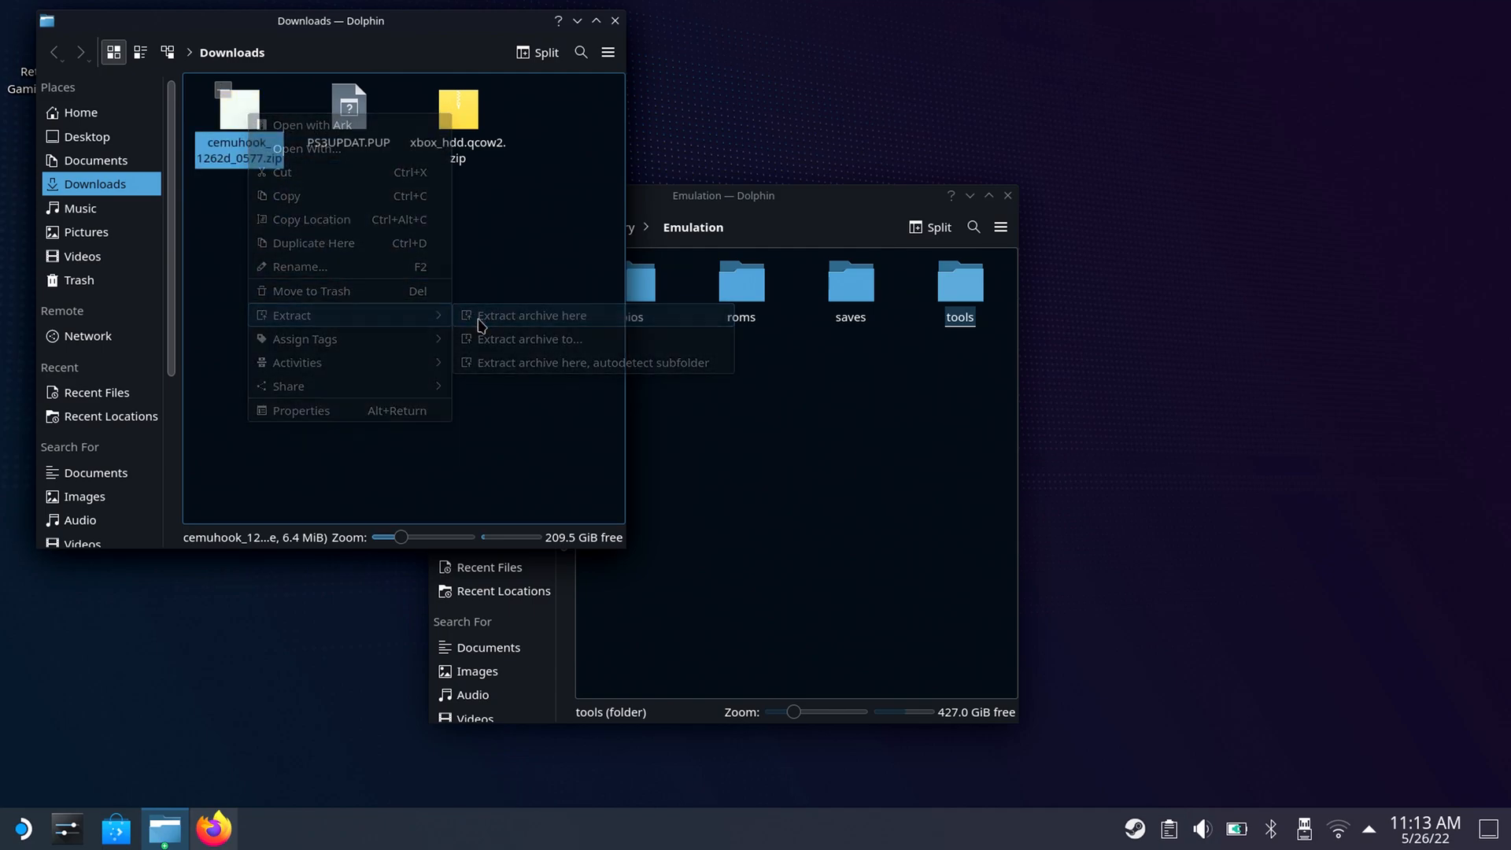
Open the Emulation/roms/wiiu folder in the second Dolphin window.
click(650, 386)
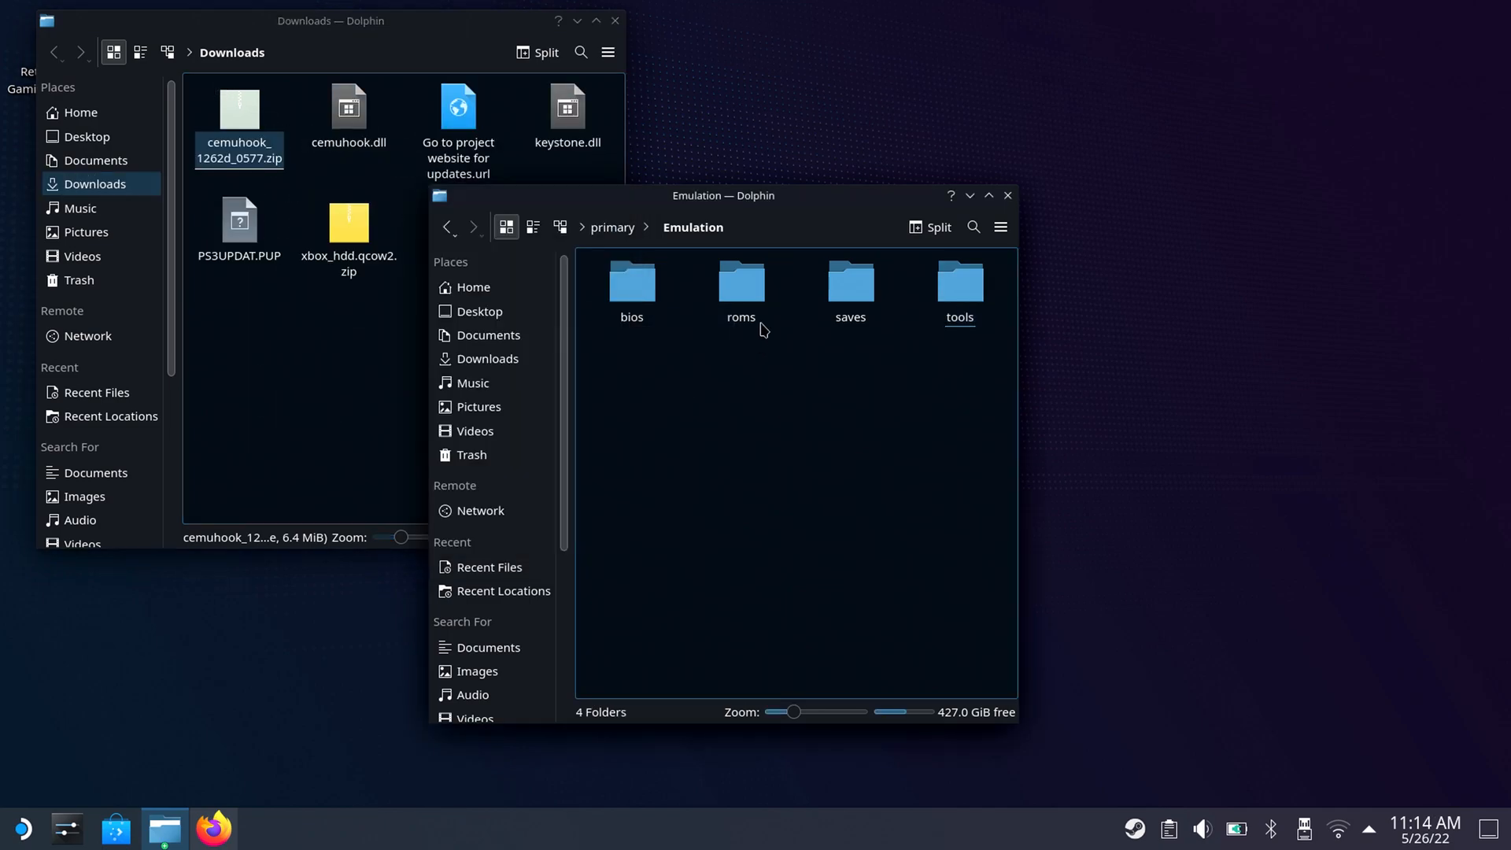
double_click(740, 285)
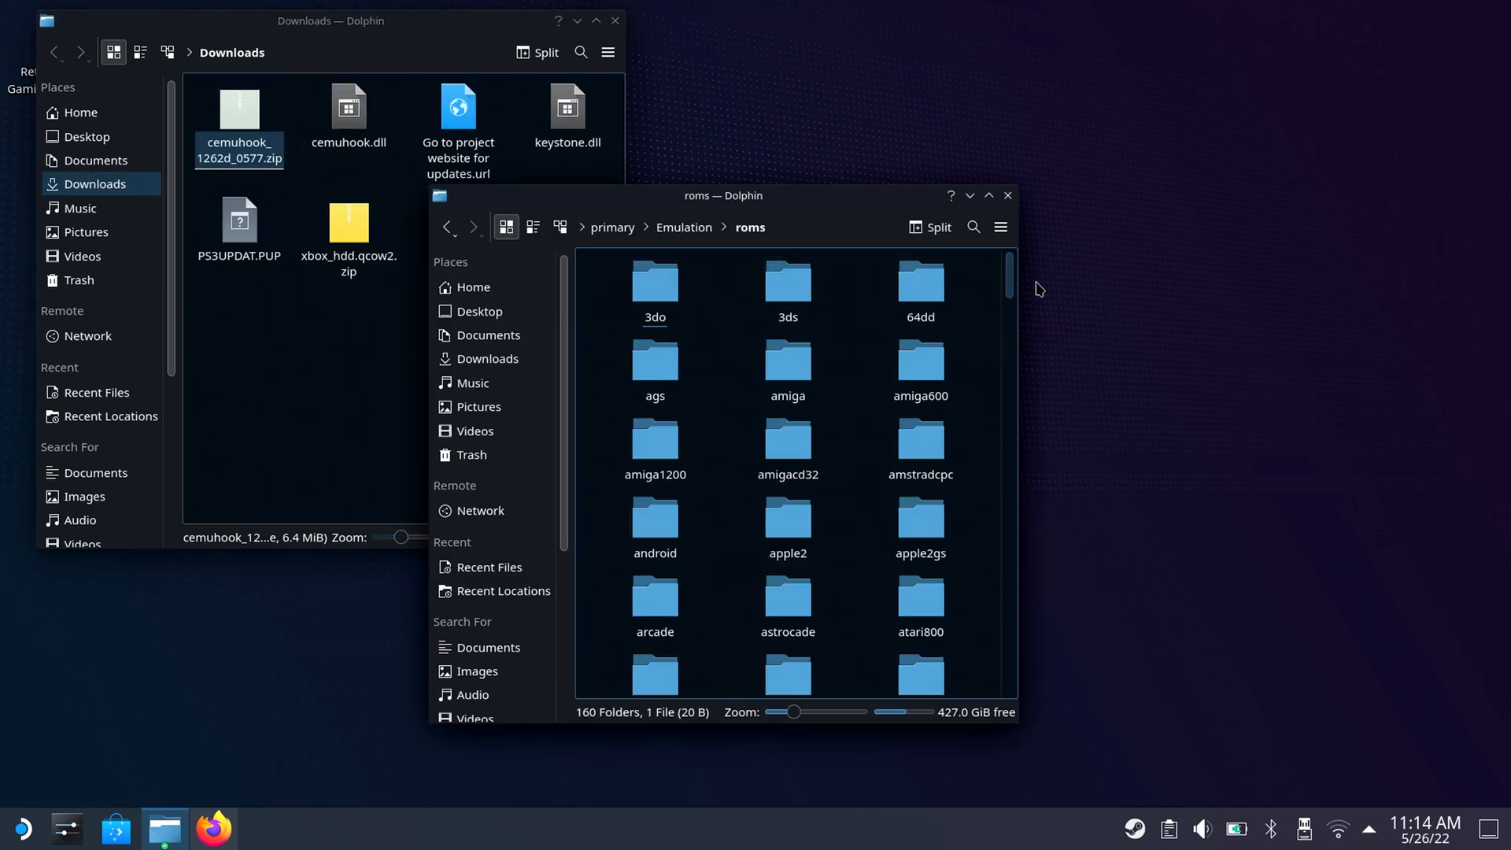
drag(1010, 276, 1010, 670)
double_click(638, 476)
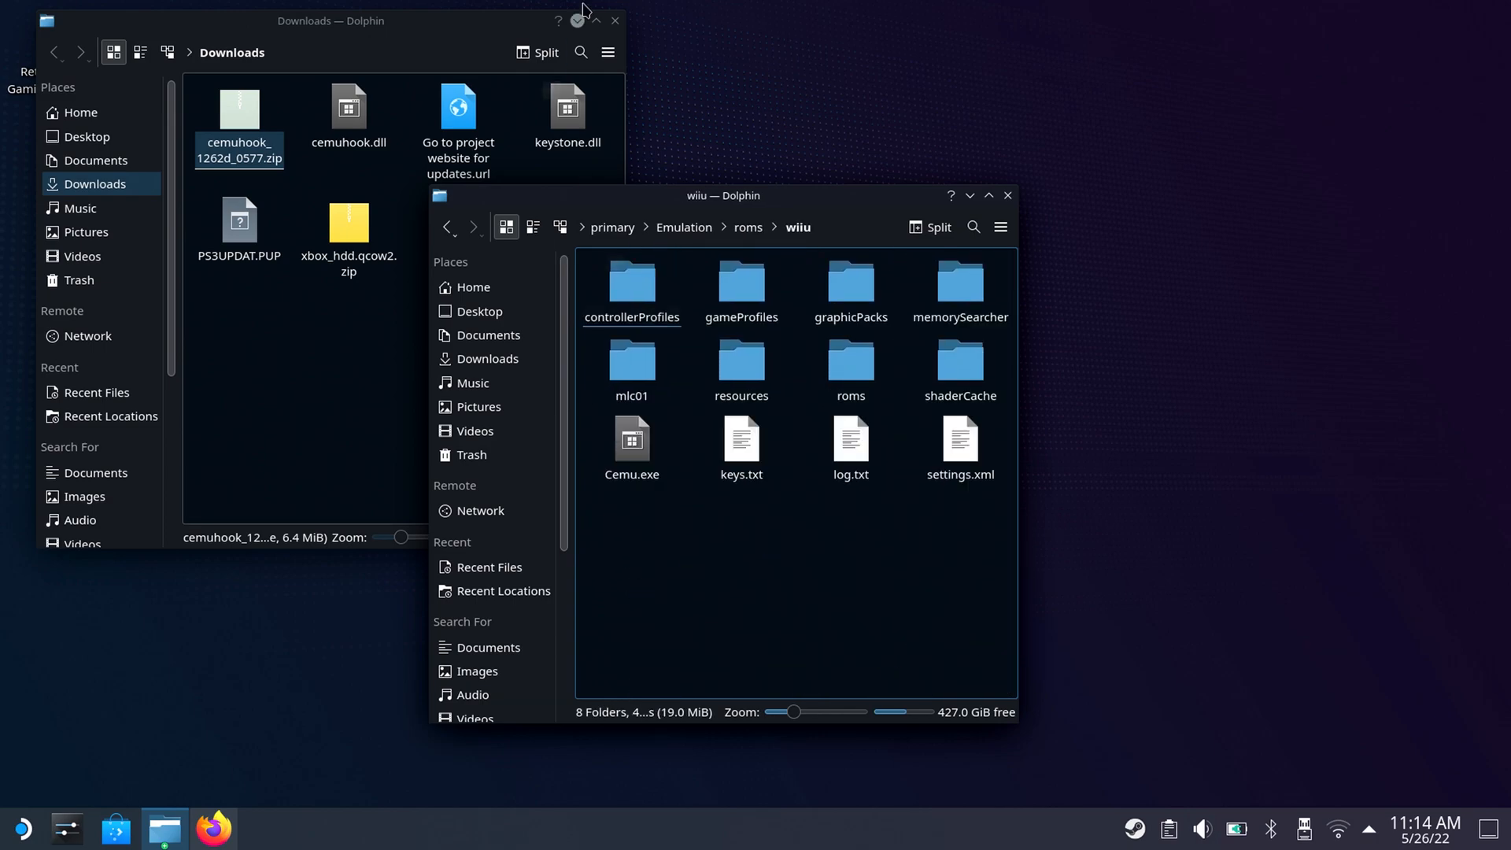
Move cemuhook.dll, keystone.dll and Go to project website for updates.url from Downloads into Emulation/roms/wiiu.
drag(302, 100, 685, 325)
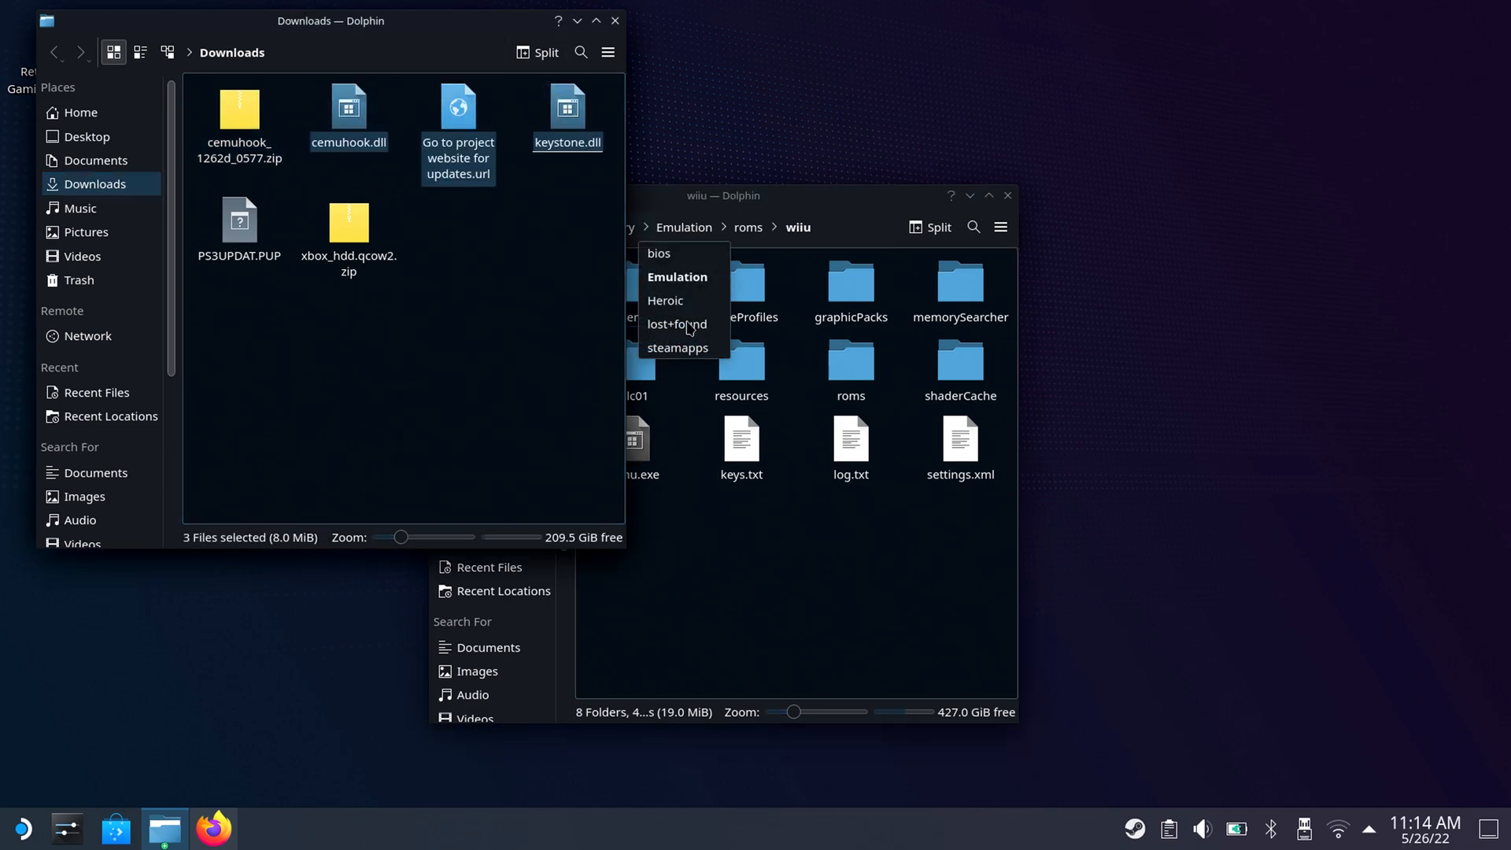
click(688, 328)
right_click(567, 127)
click(602, 182)
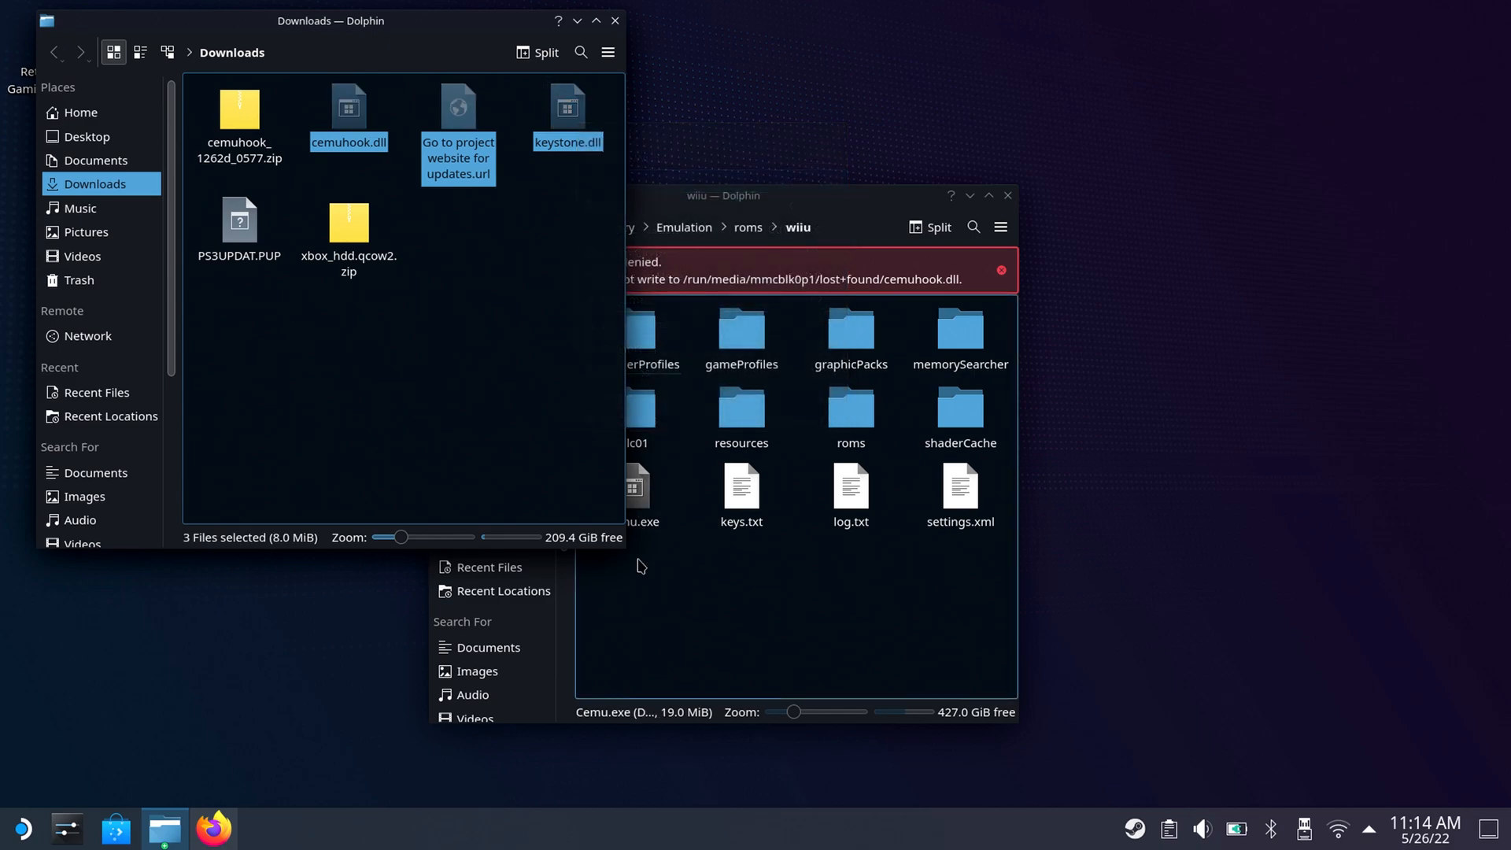
click(671, 621)
right_click(670, 621)
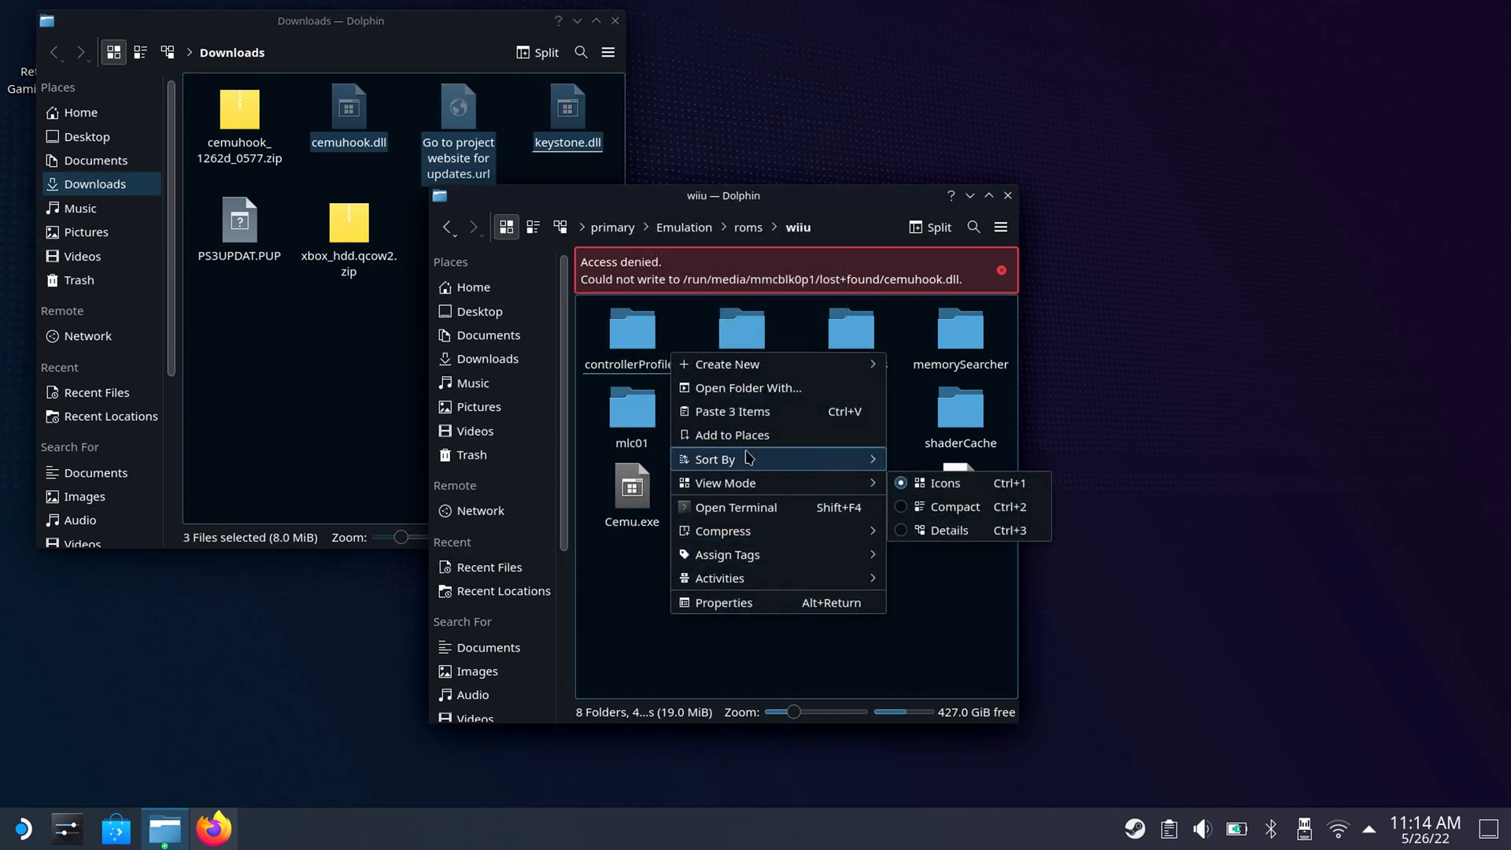
click(744, 410)
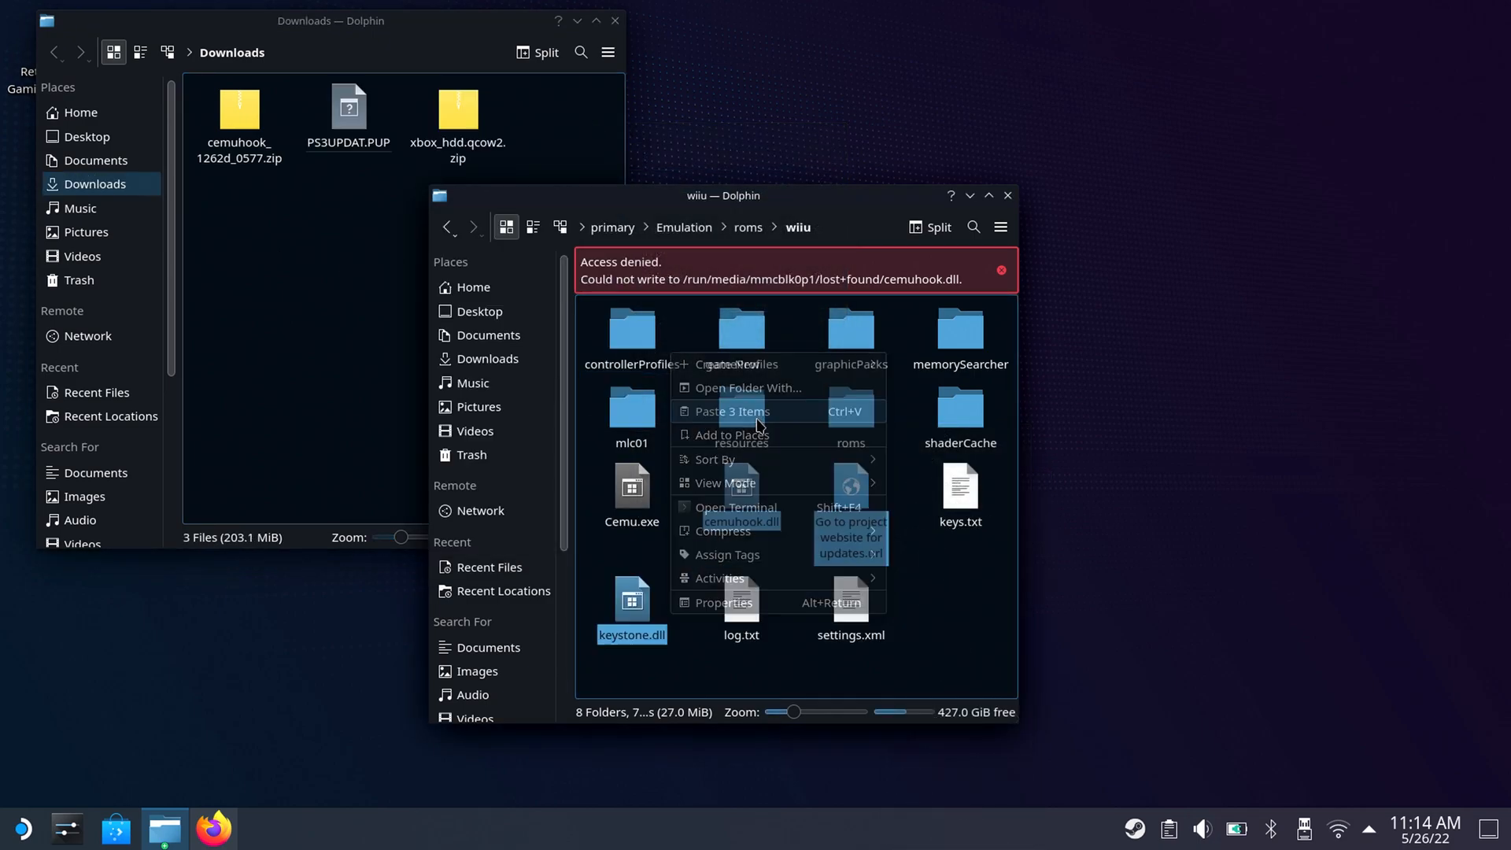
click(935, 615)
Execute cemu.sh from Emulation/tools/launchers to start Cemu.
click(683, 229)
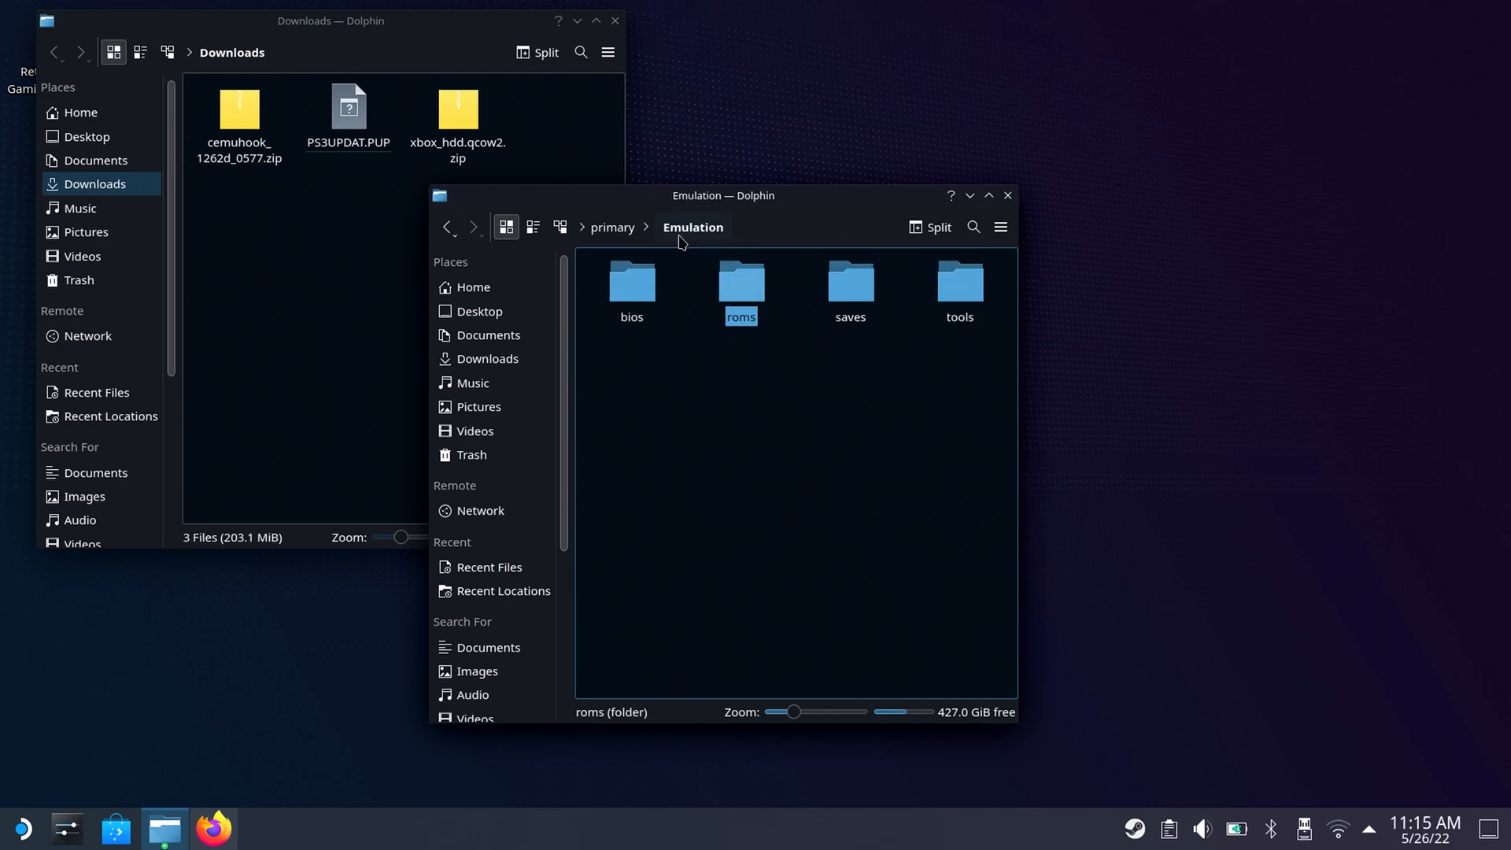
double_click(954, 283)
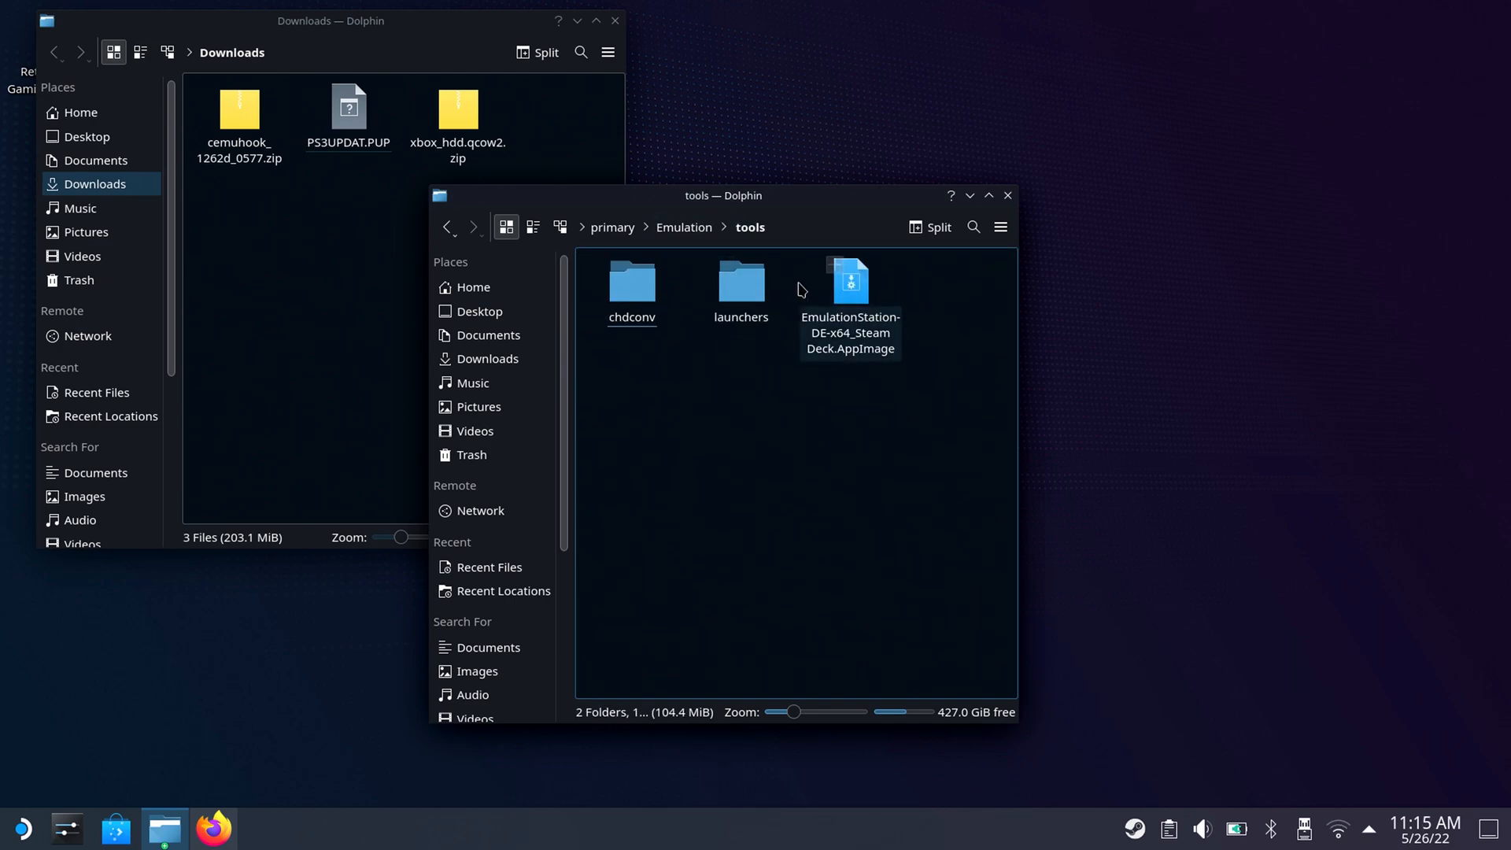
double_click(746, 287)
double_click(642, 290)
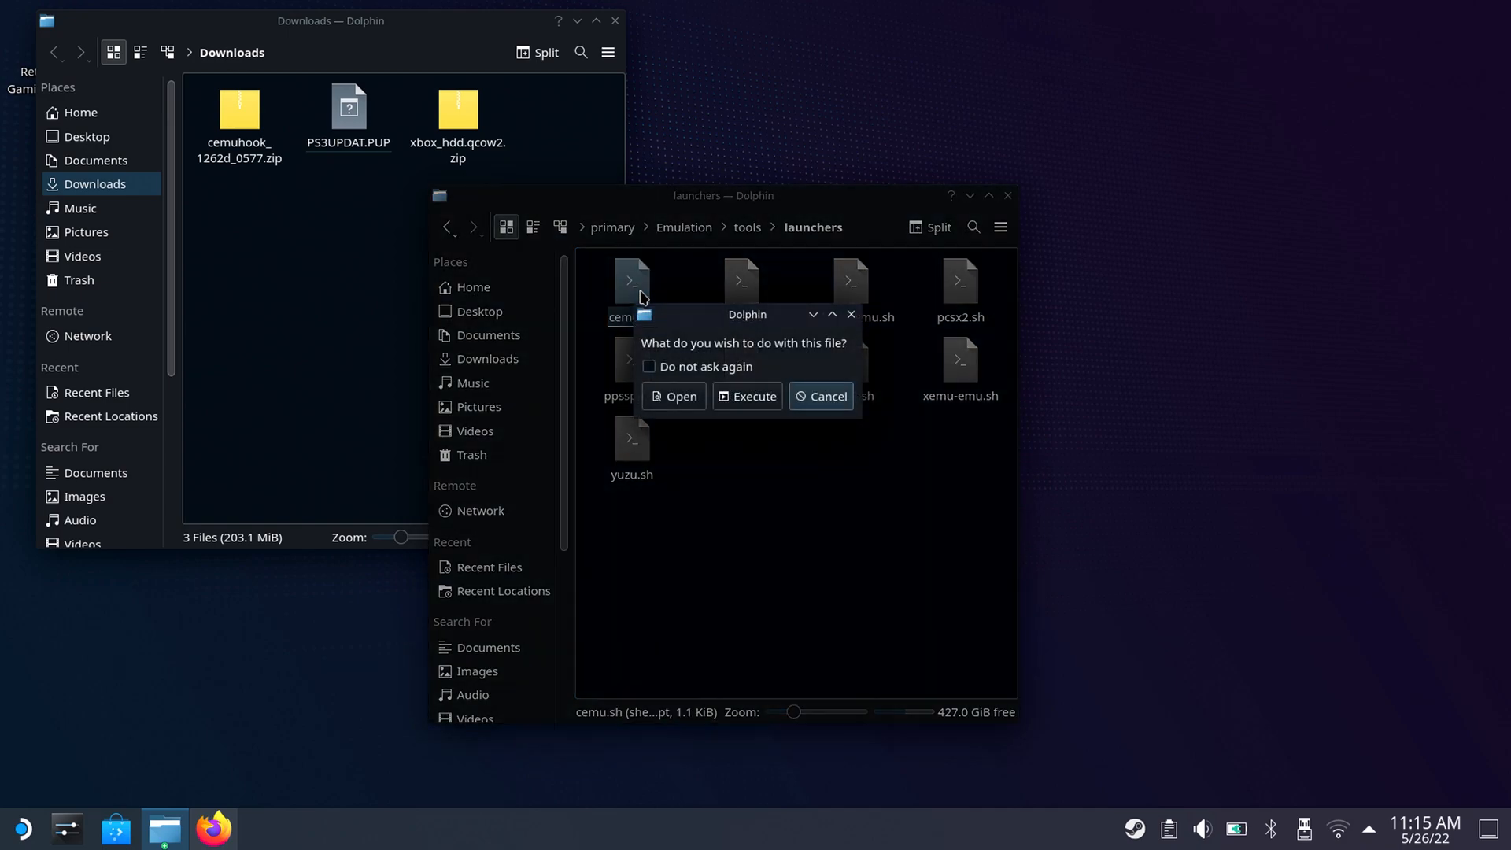
click(775, 394)
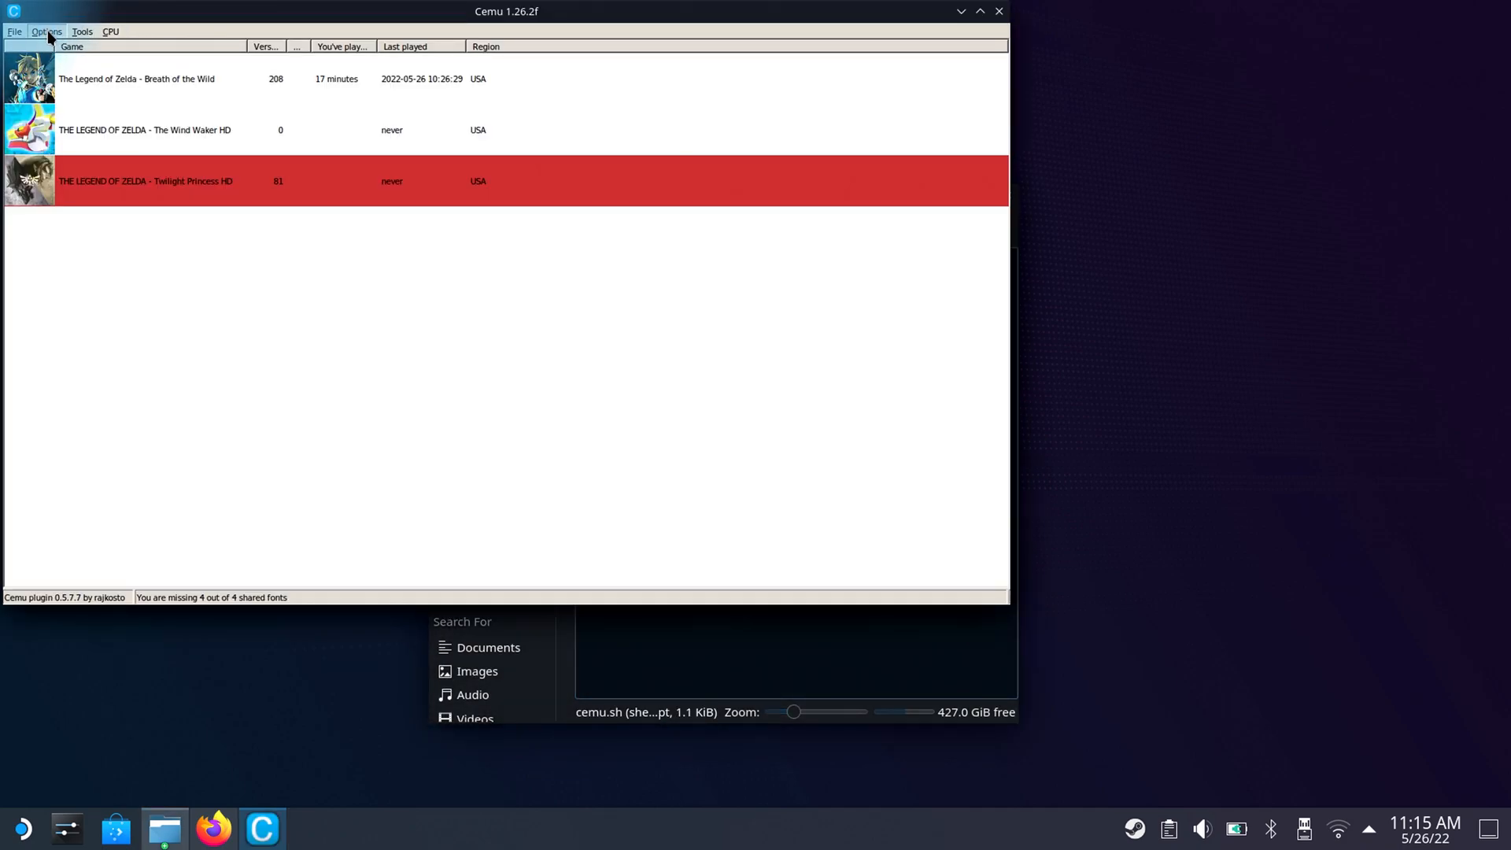
Set Cemu's GamePad motion source to DSU1 By Slot.
click(48, 33)
mouse_move(102, 142)
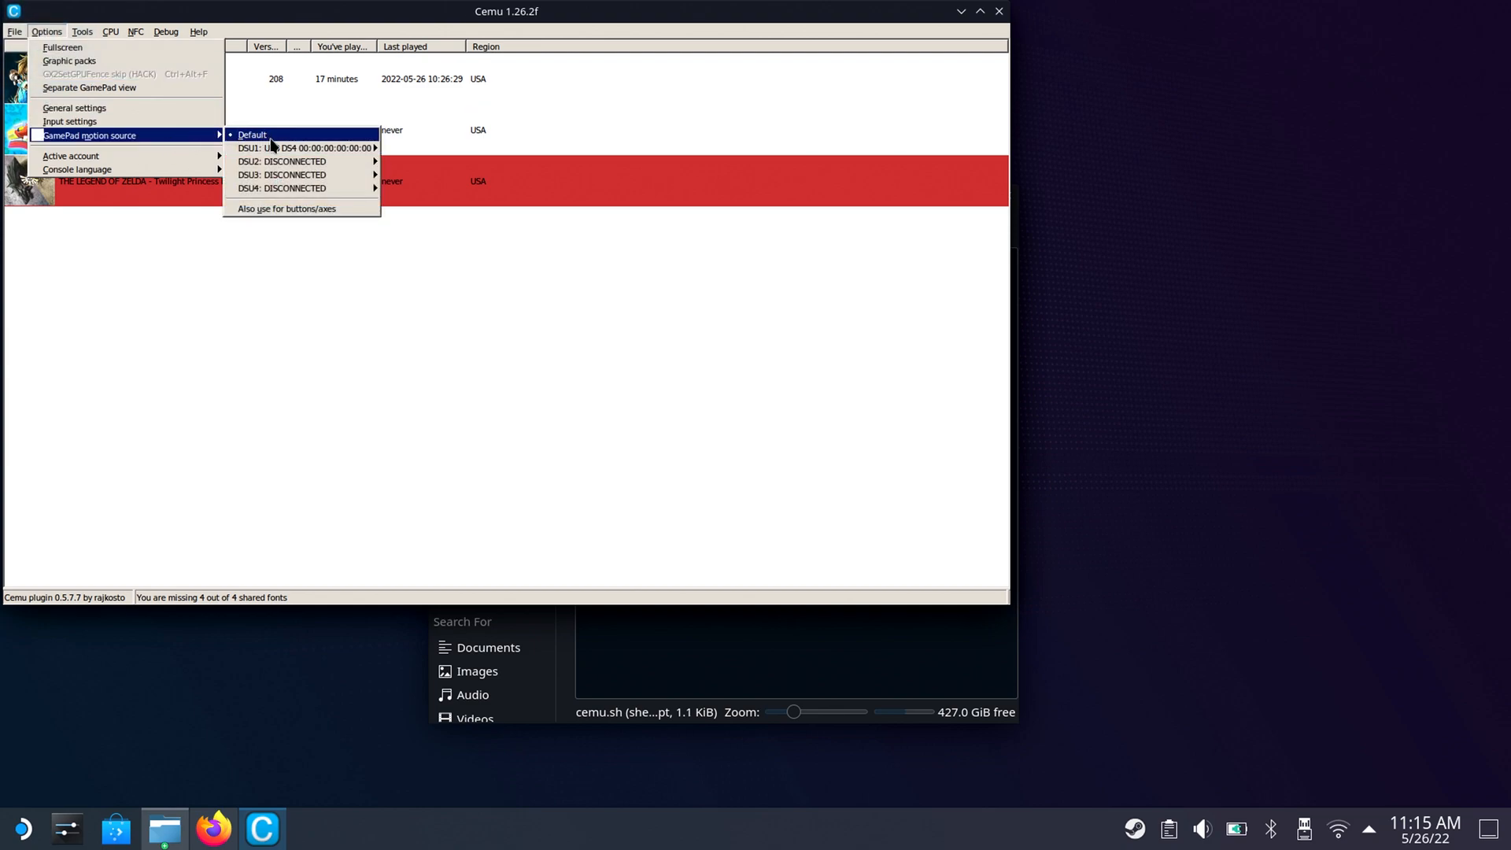
mouse_move(278, 151)
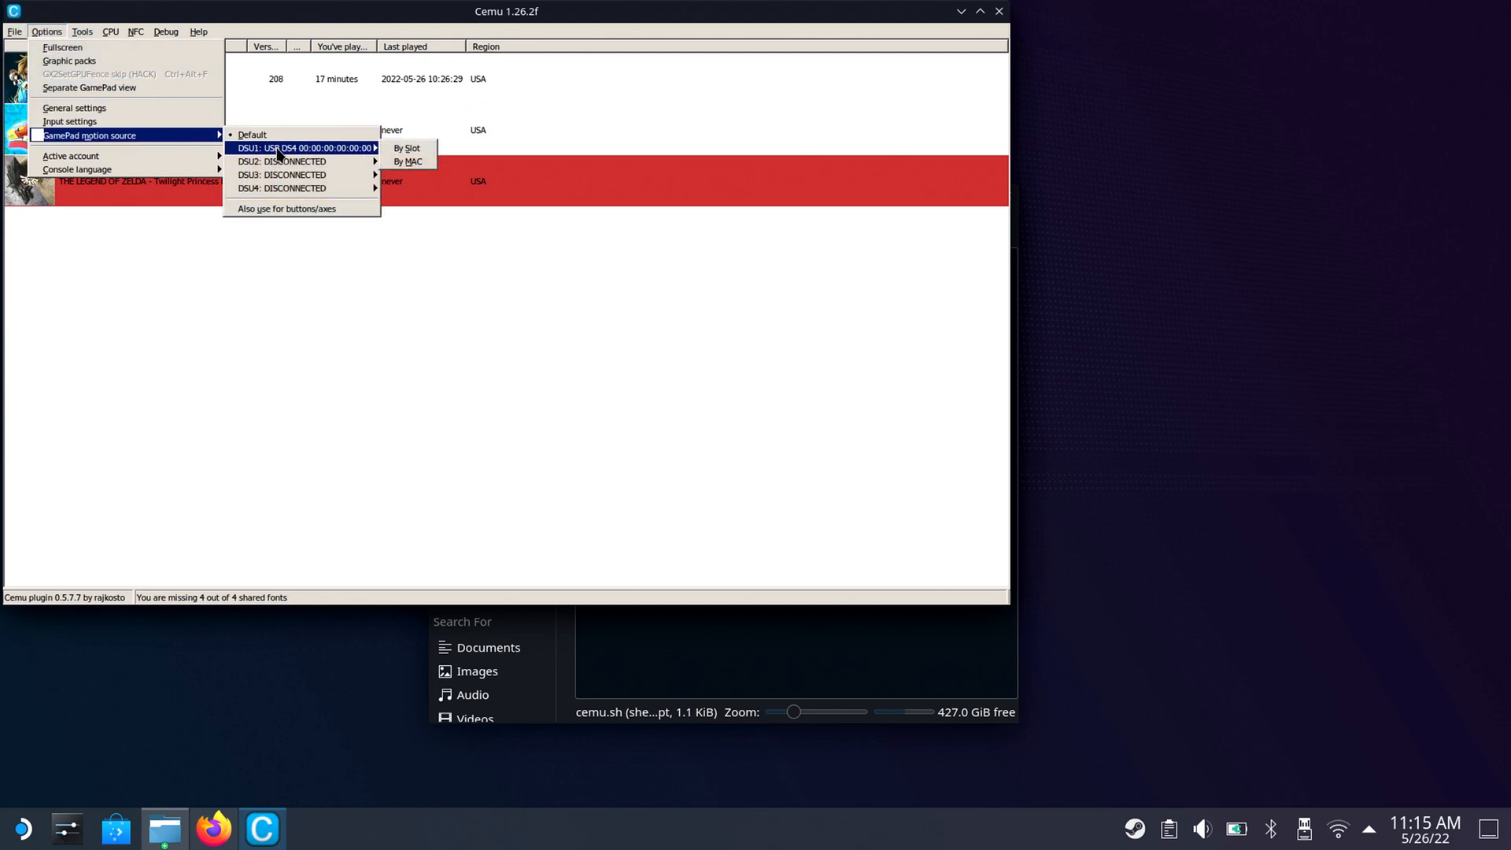
click(408, 150)
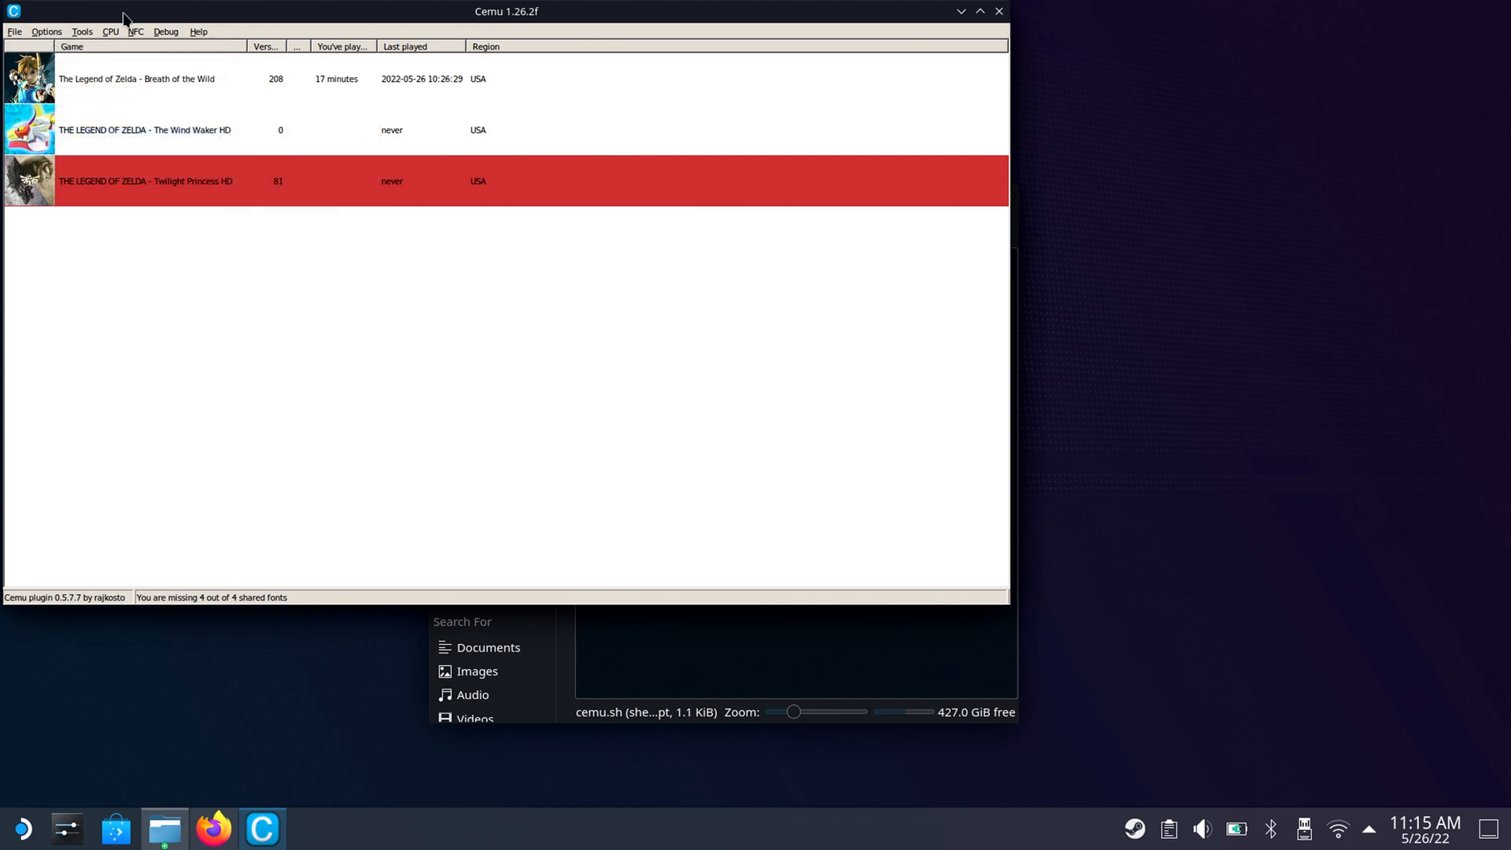
Load the Deck-Gamepad-Gyro profile for Controller 1 in Cemu's input settings and close the settings.
click(55, 34)
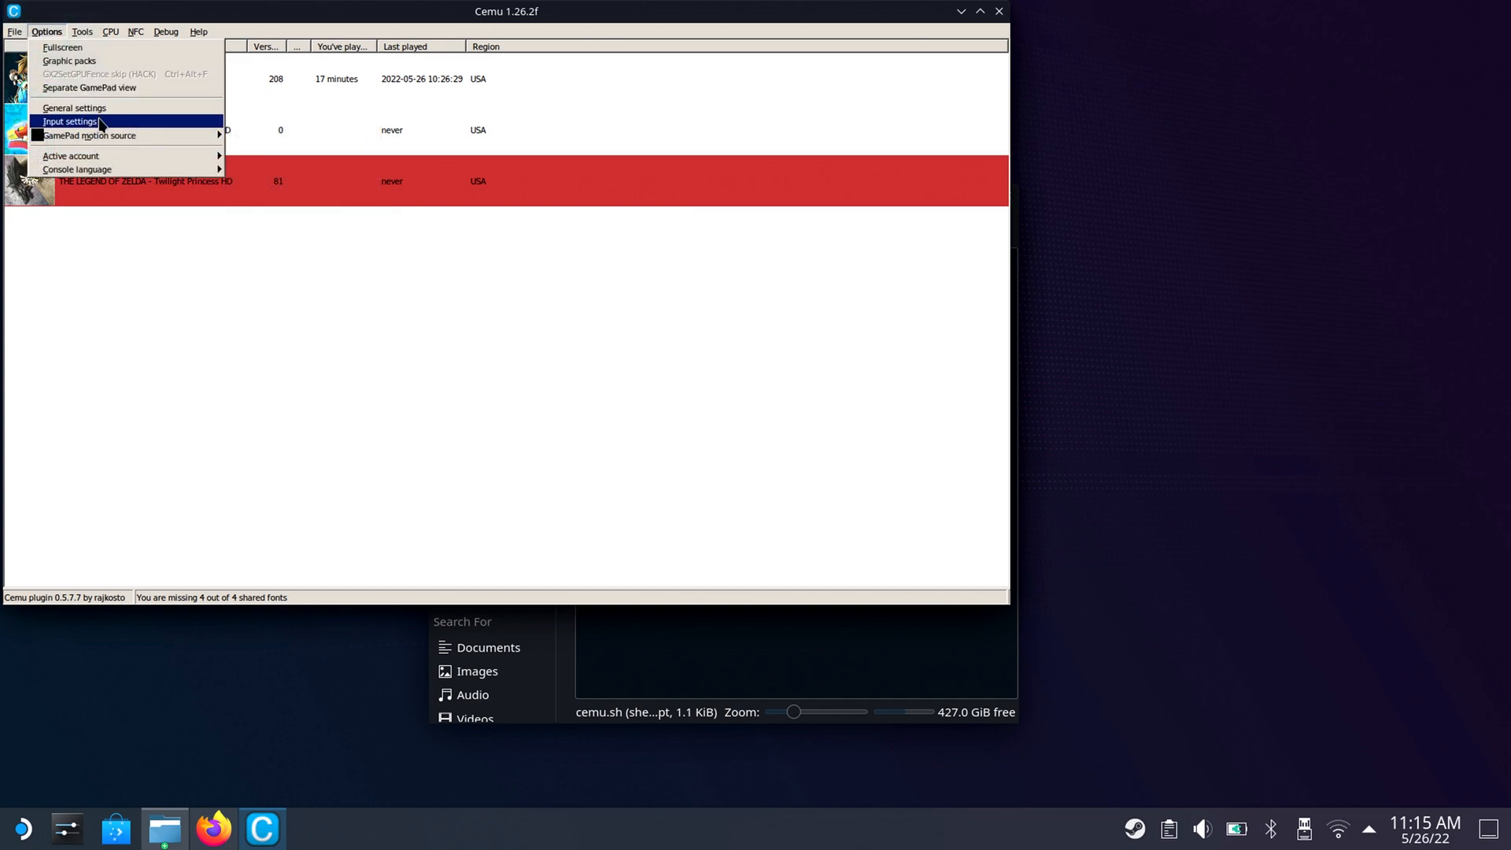
click(118, 123)
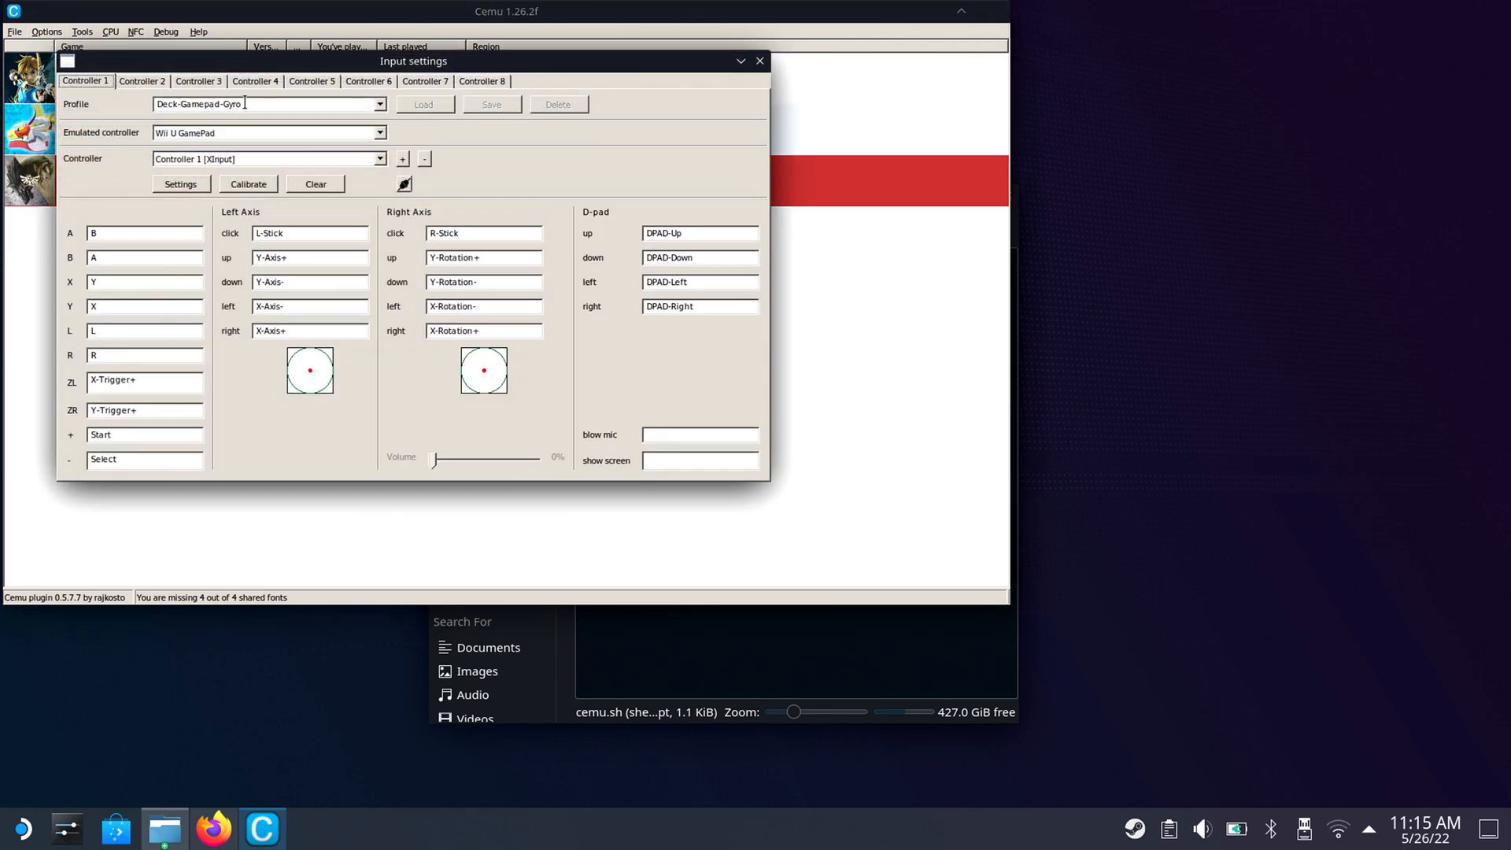
click(382, 103)
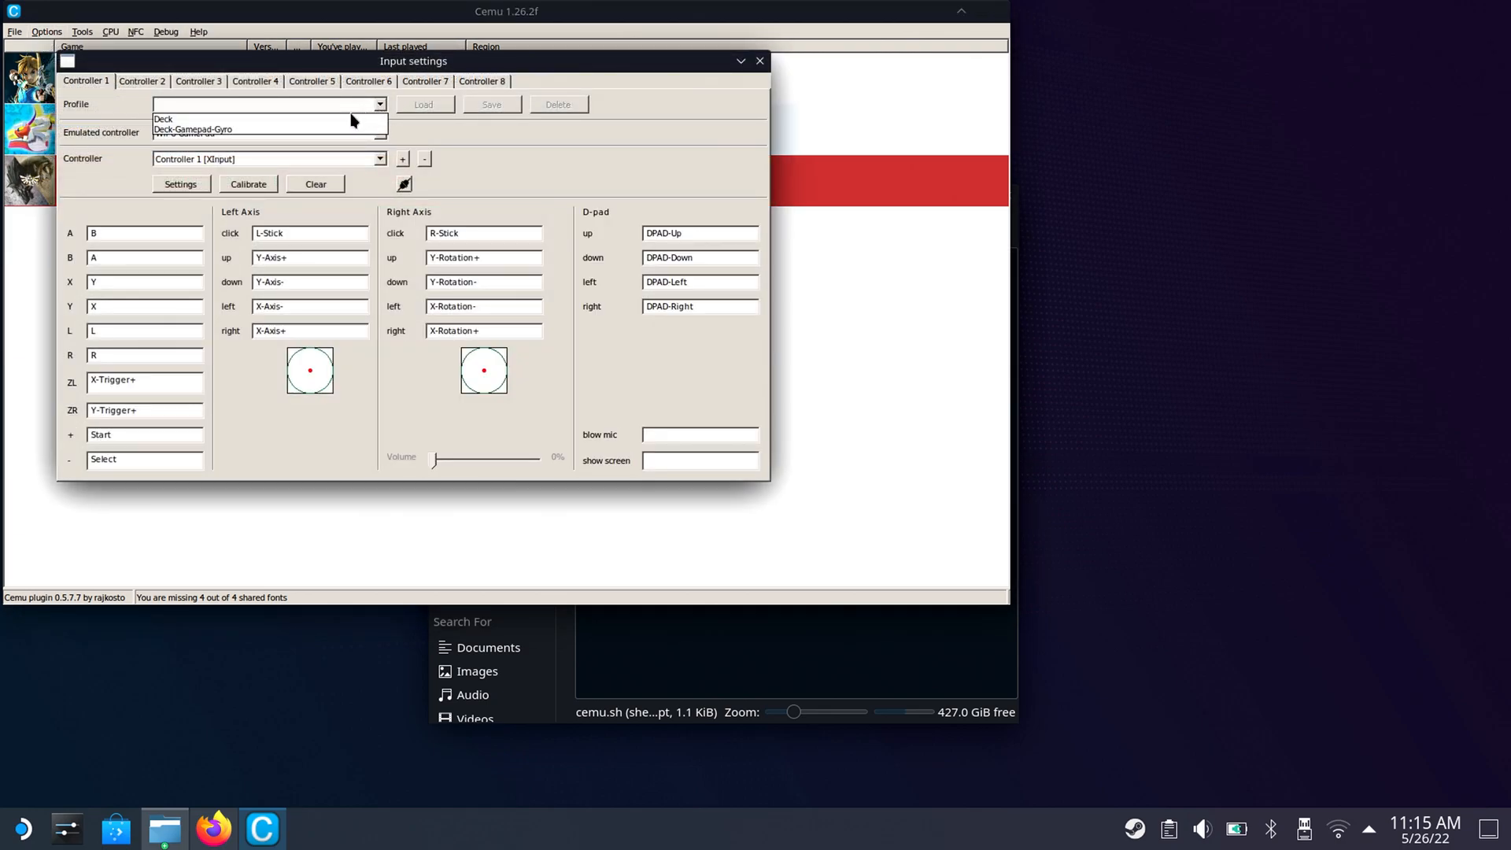
click(374, 117)
click(382, 103)
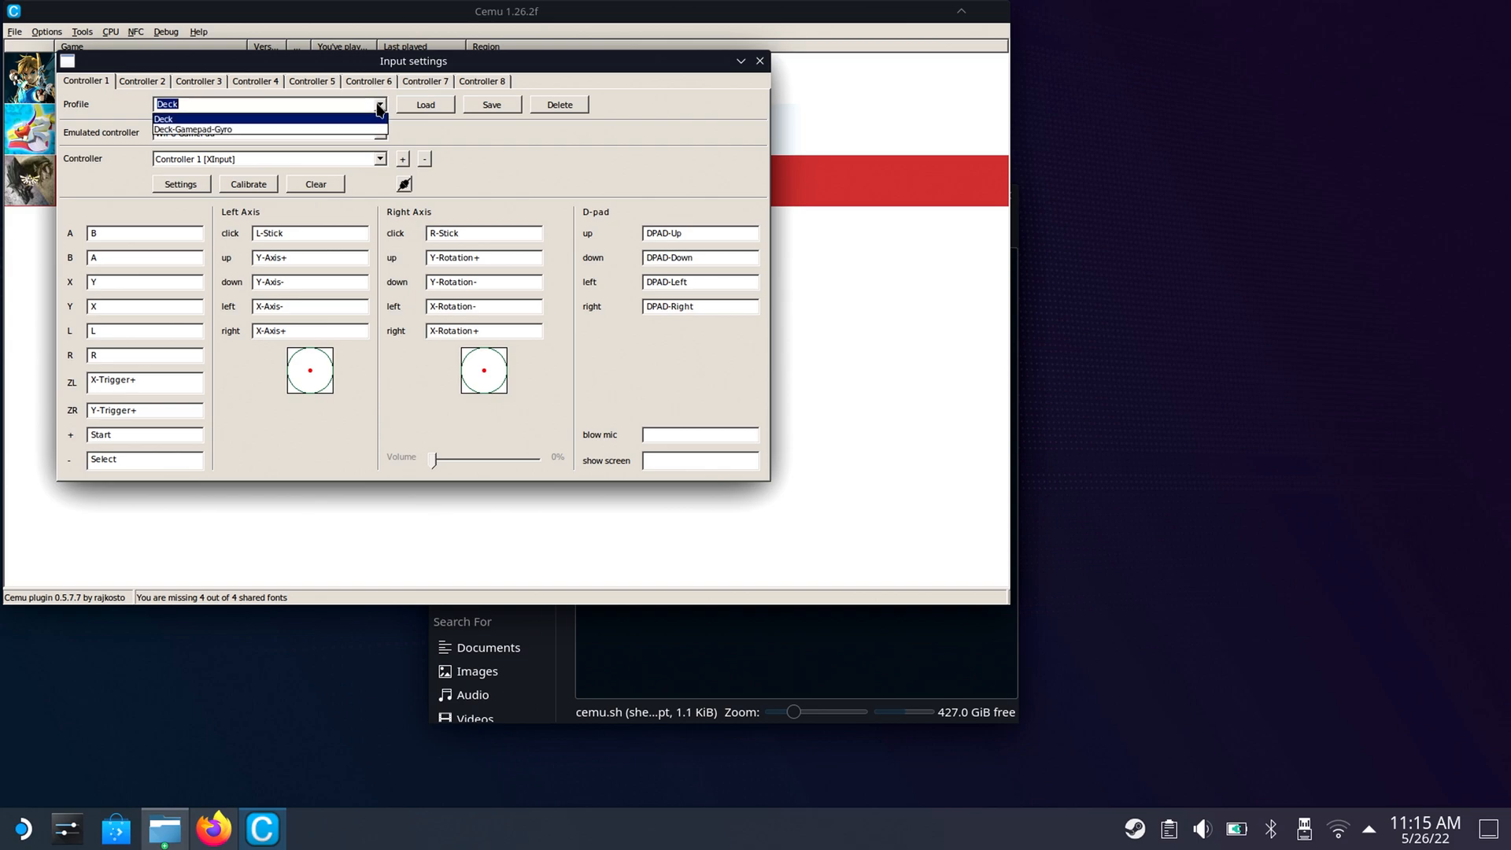
click(388, 131)
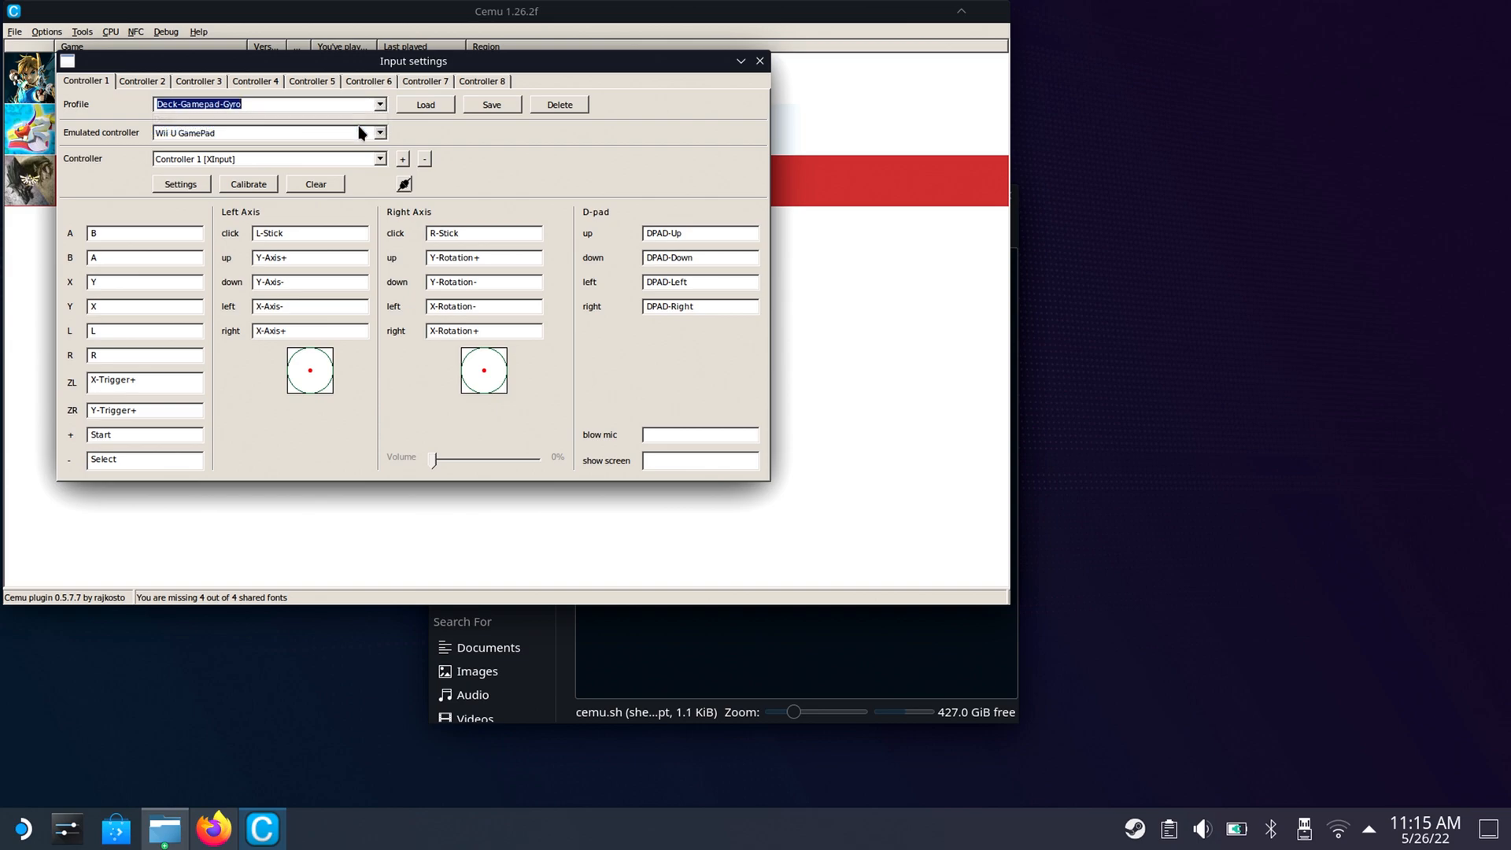
click(444, 107)
click(759, 61)
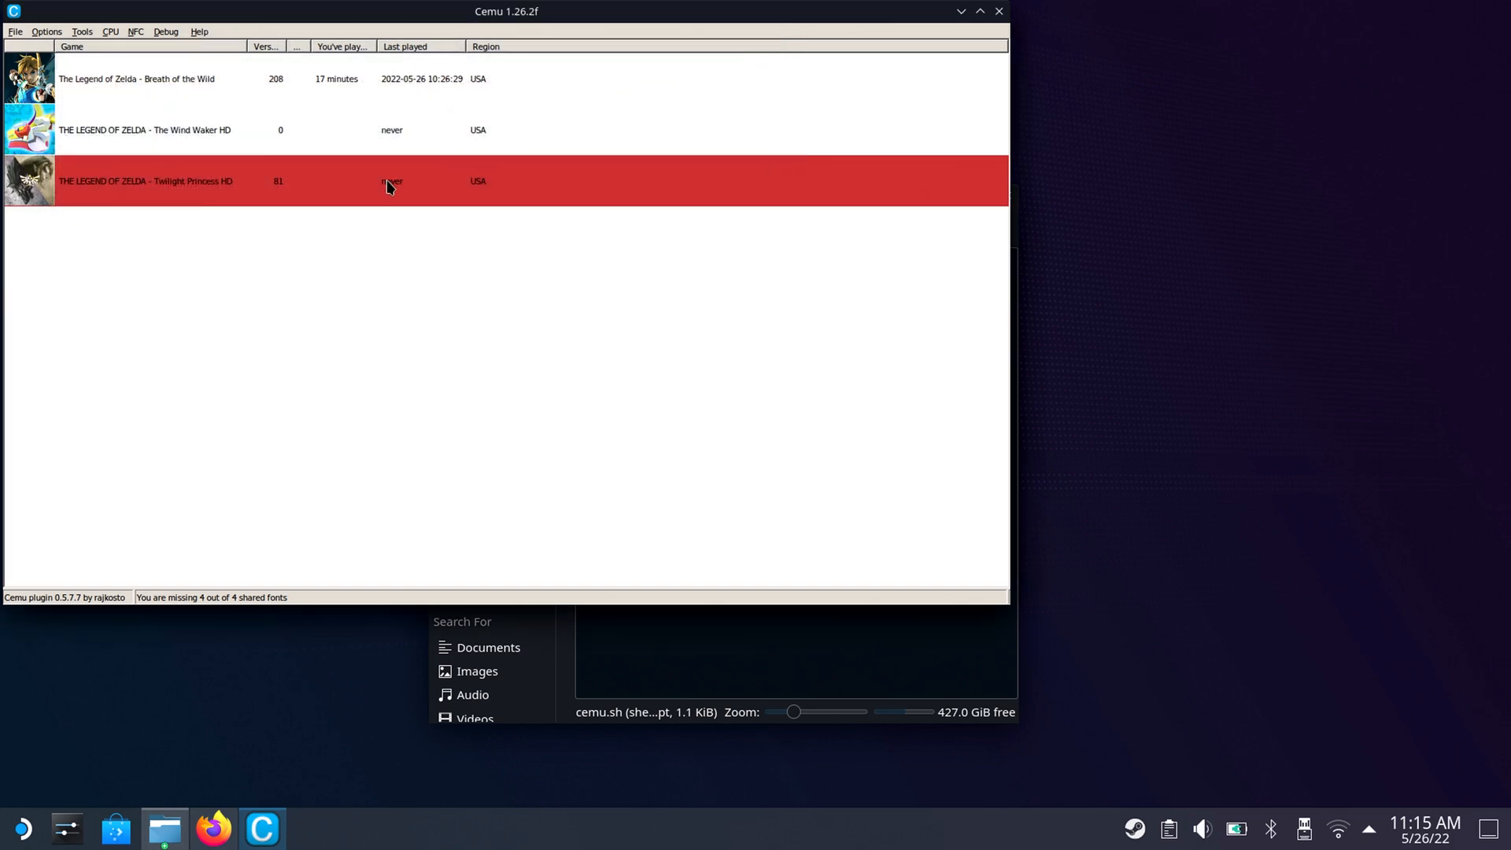
Start The Legend of Zelda - Breath of the Wild from Cemu's game list.
click(191, 79)
double_click(189, 79)
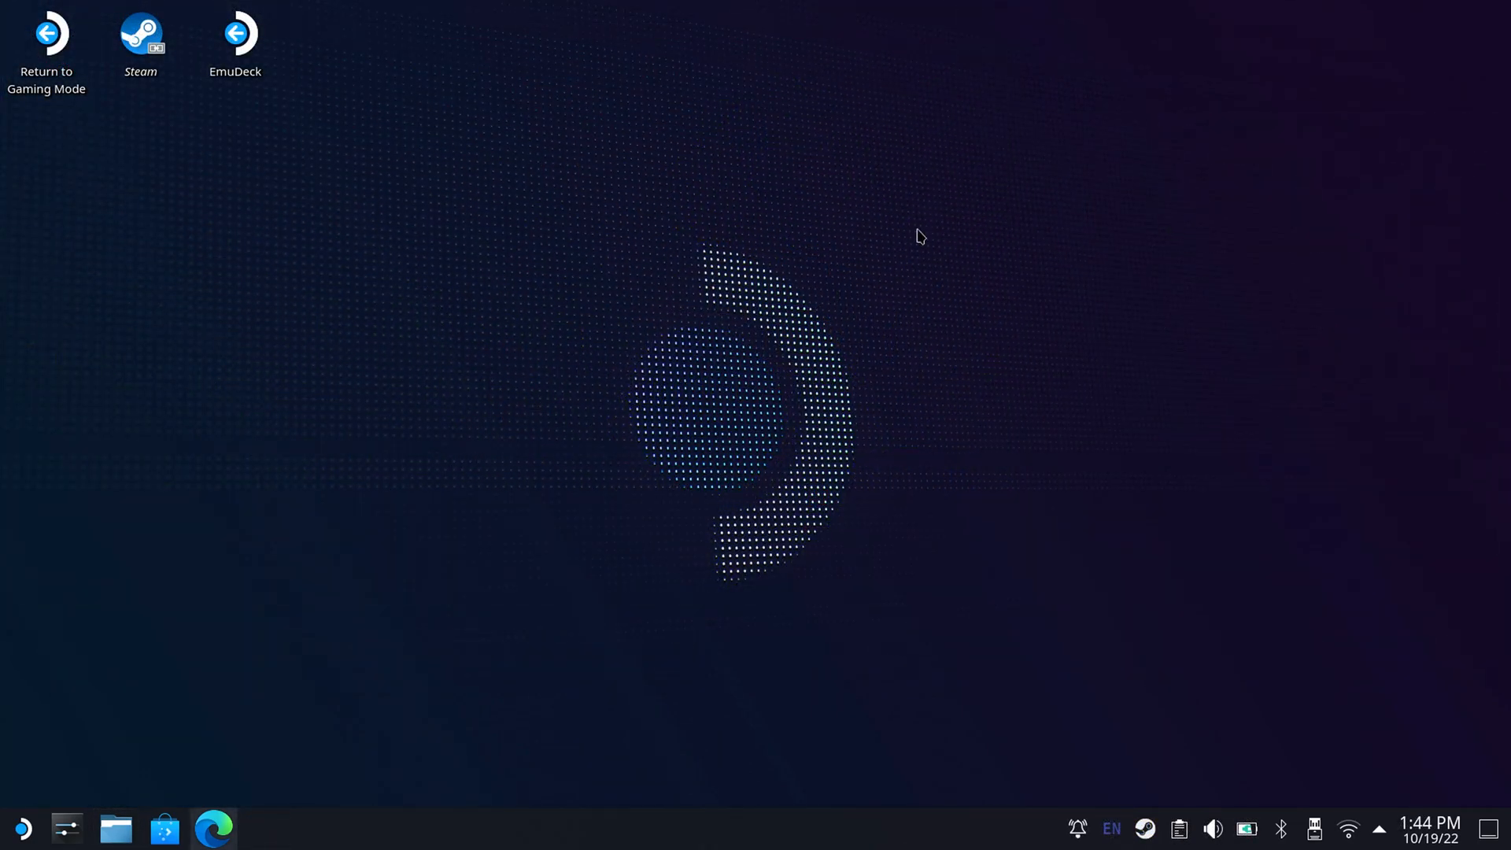
Open EmuDeck from the desktop, review the Bios files checker in Tools & Stuff, and return to Tools & Stuff.
click(253, 58)
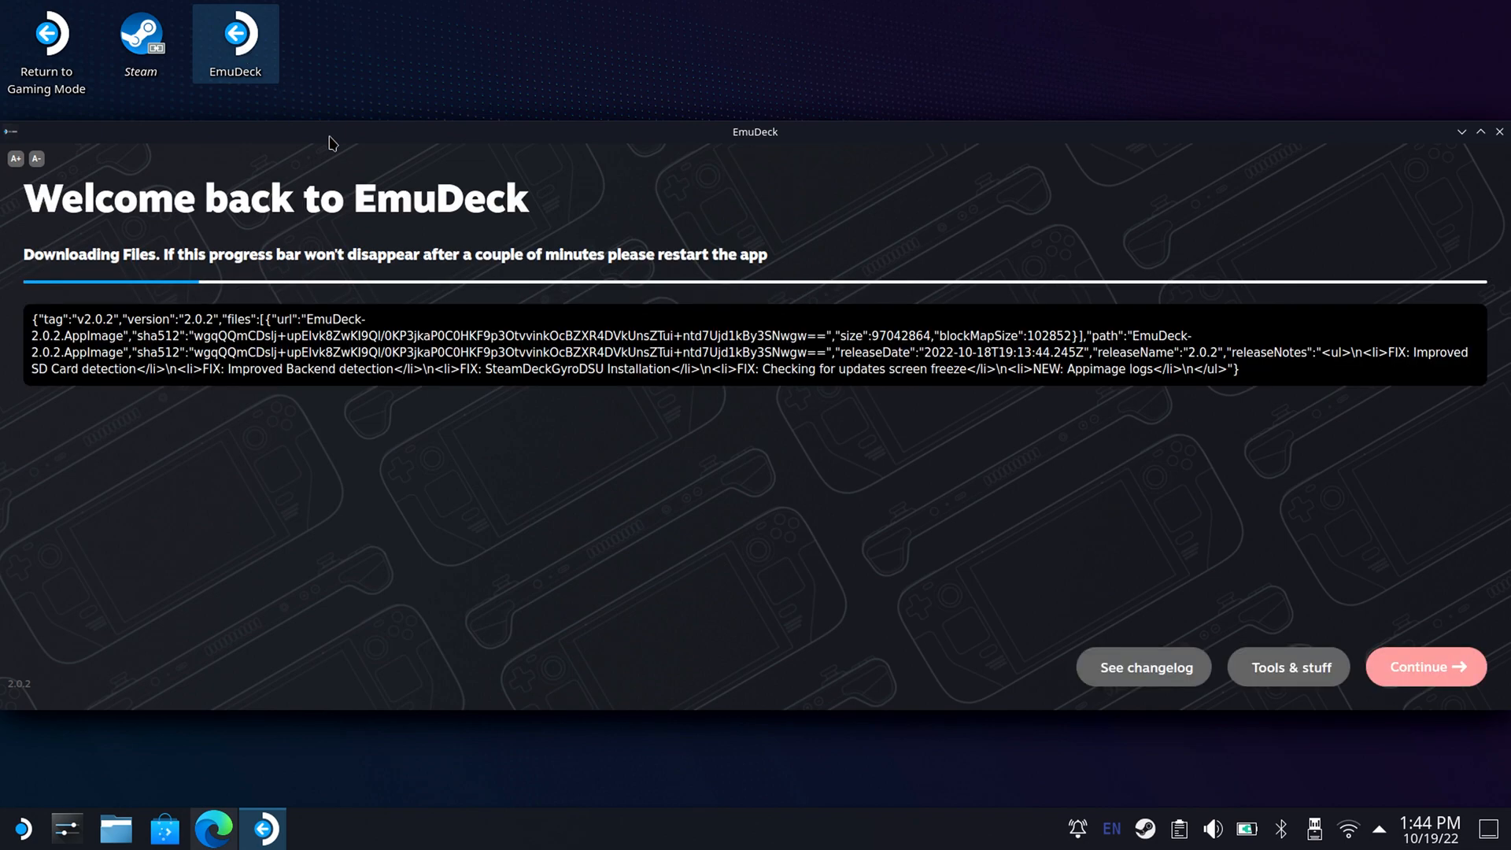
click(1260, 675)
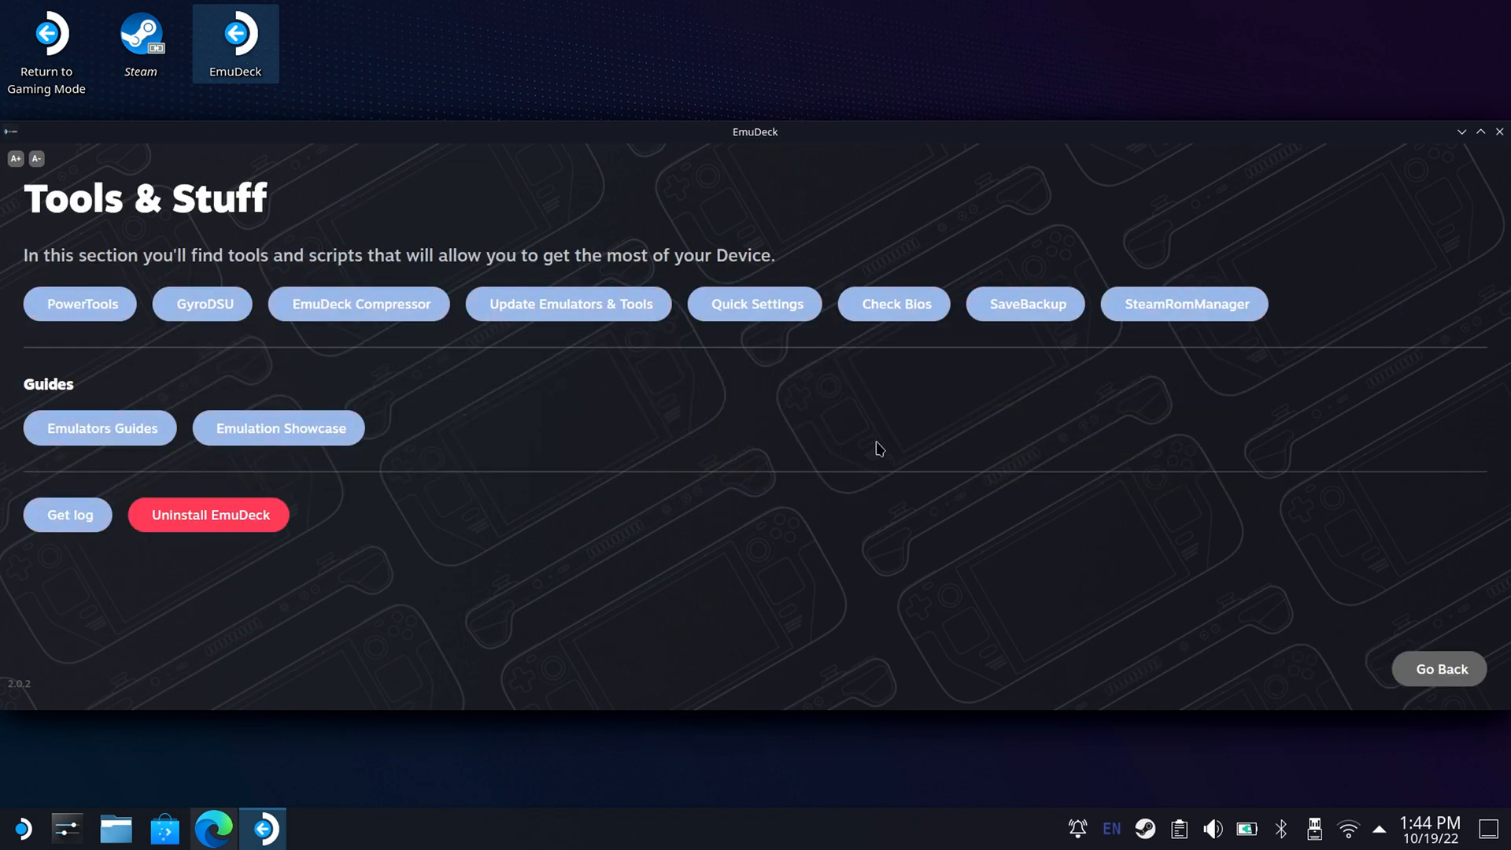
click(894, 312)
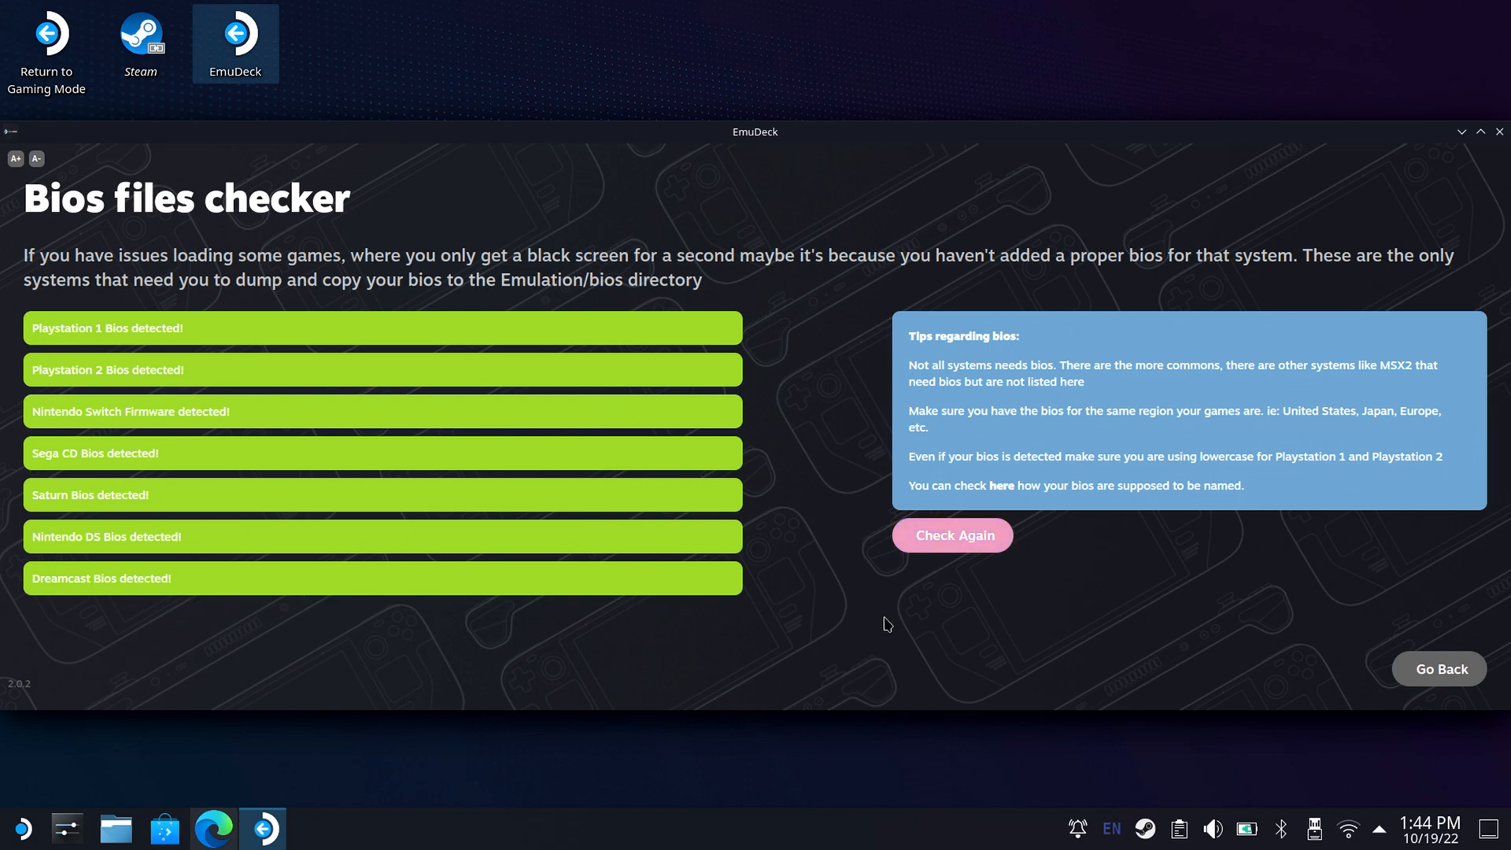
click(1440, 669)
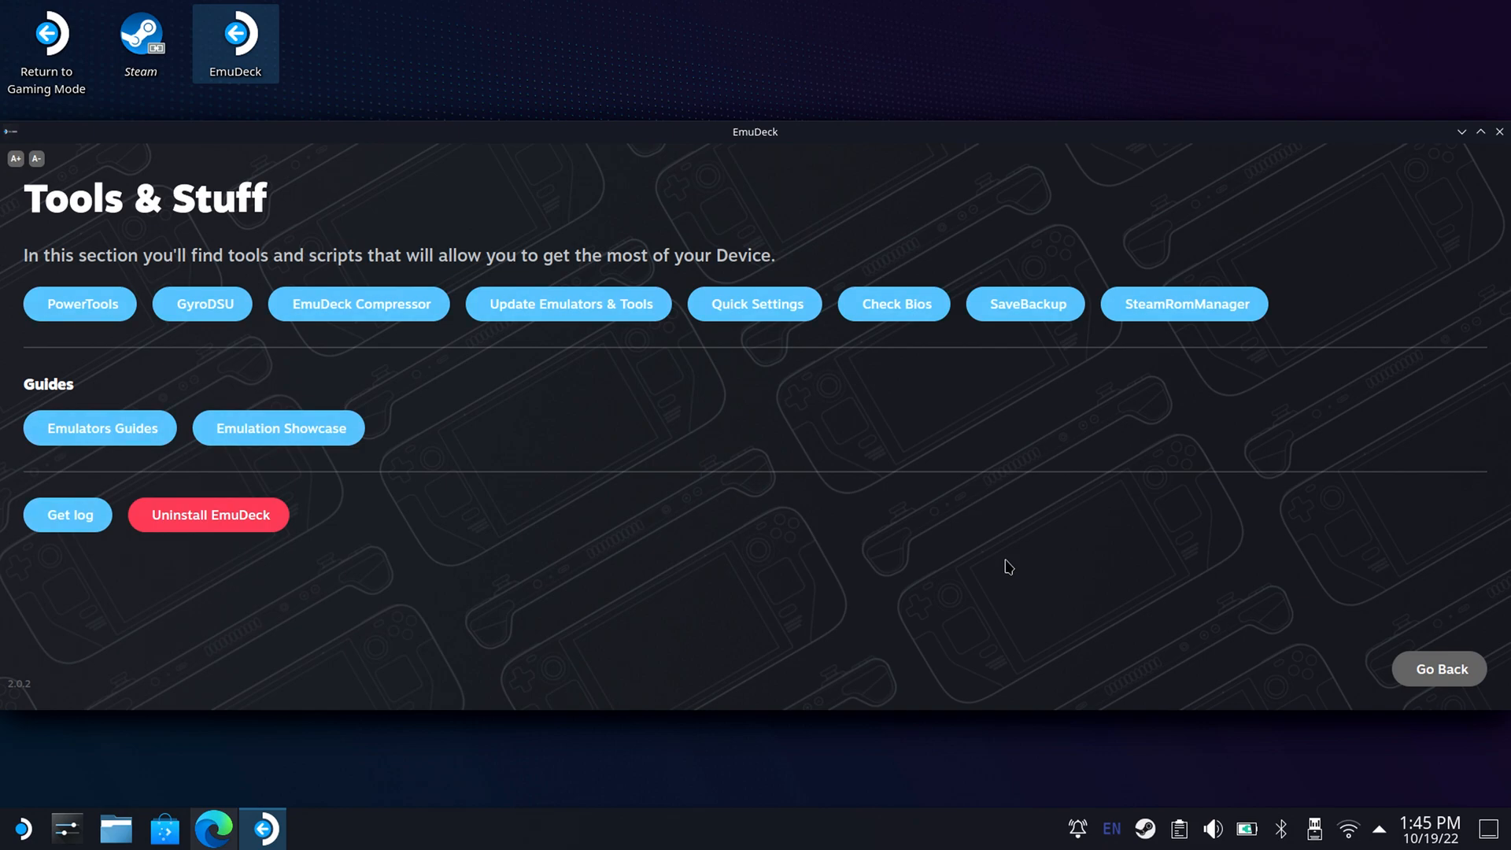
Run the EmuDeck Compression Tool on the ROMs and close its dialog.
click(364, 314)
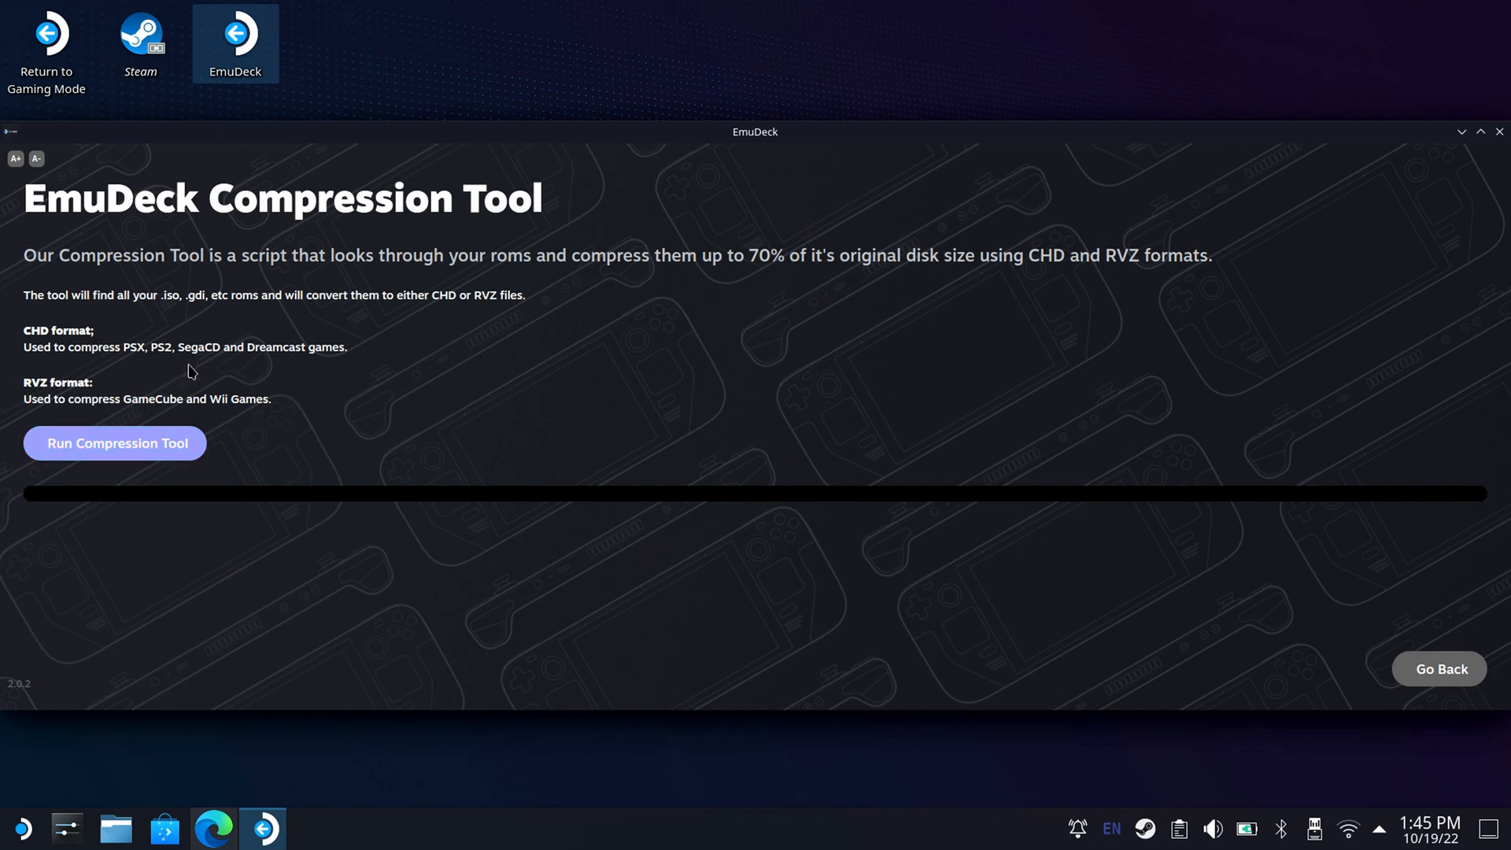
click(139, 444)
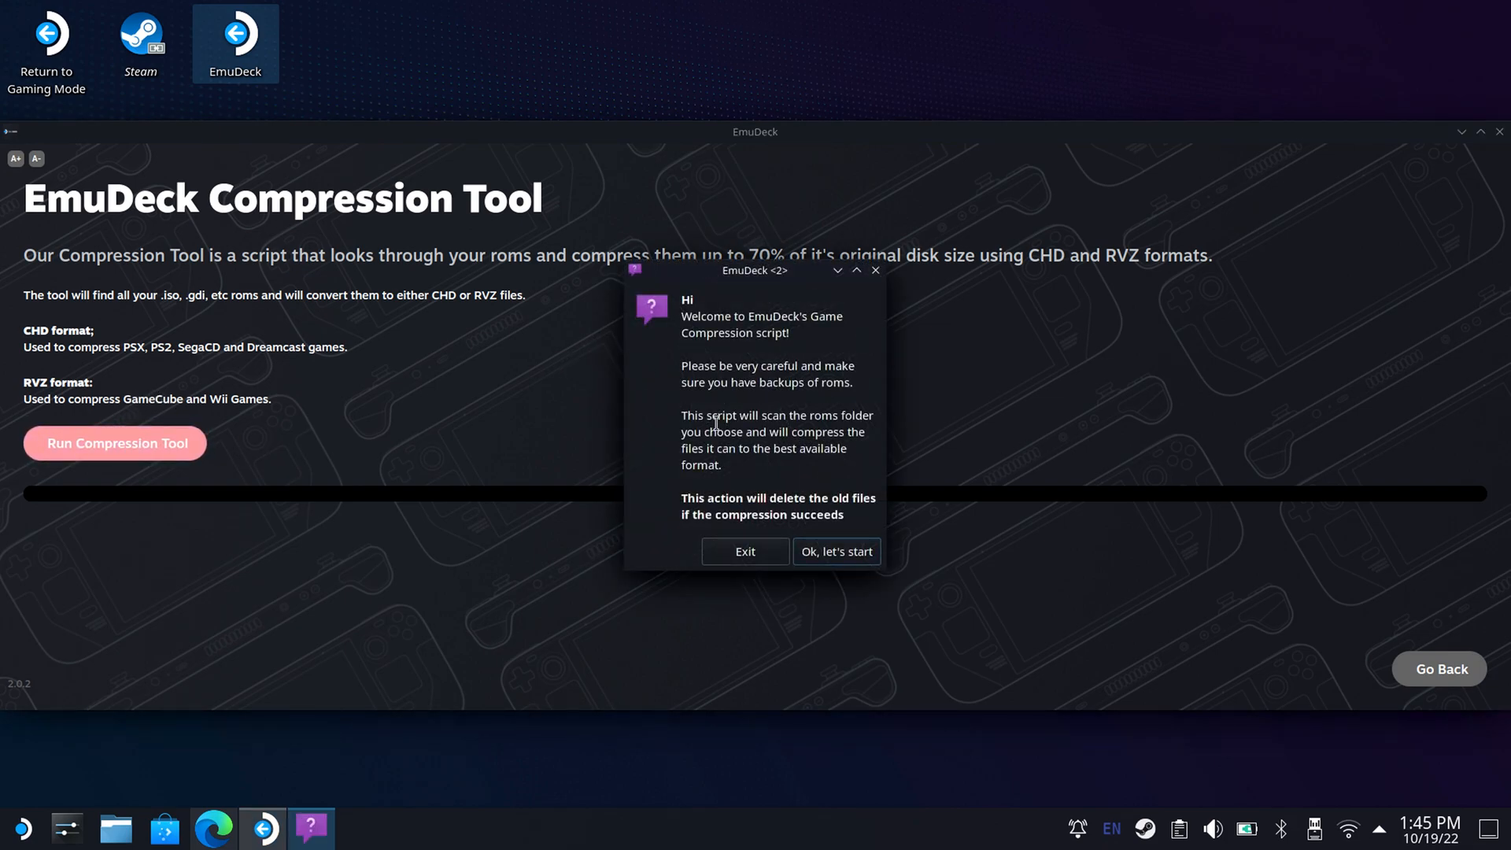
click(832, 557)
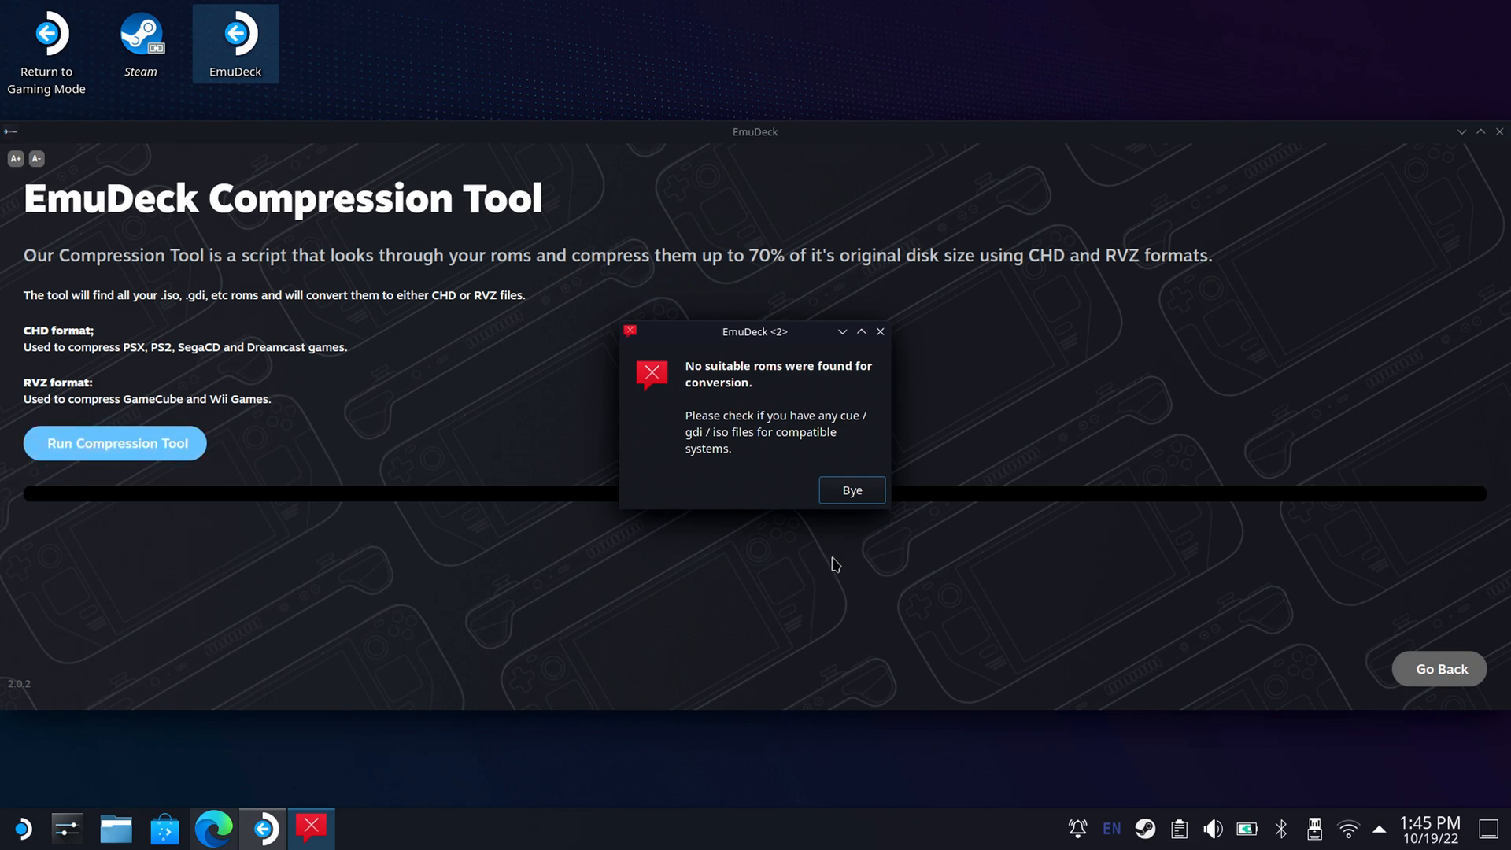
click(848, 491)
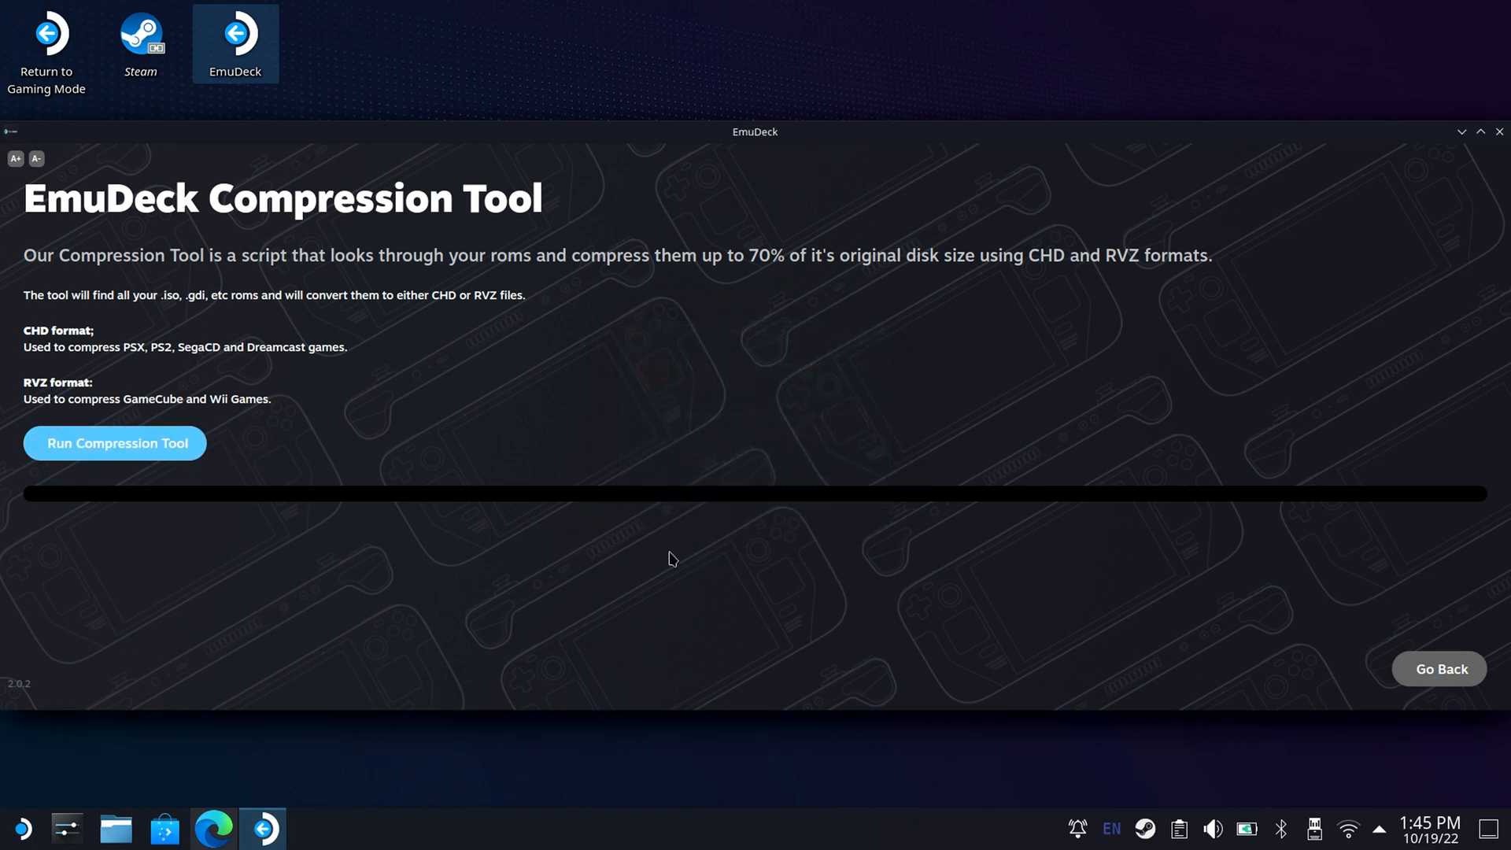
triple_click(1260, 285)
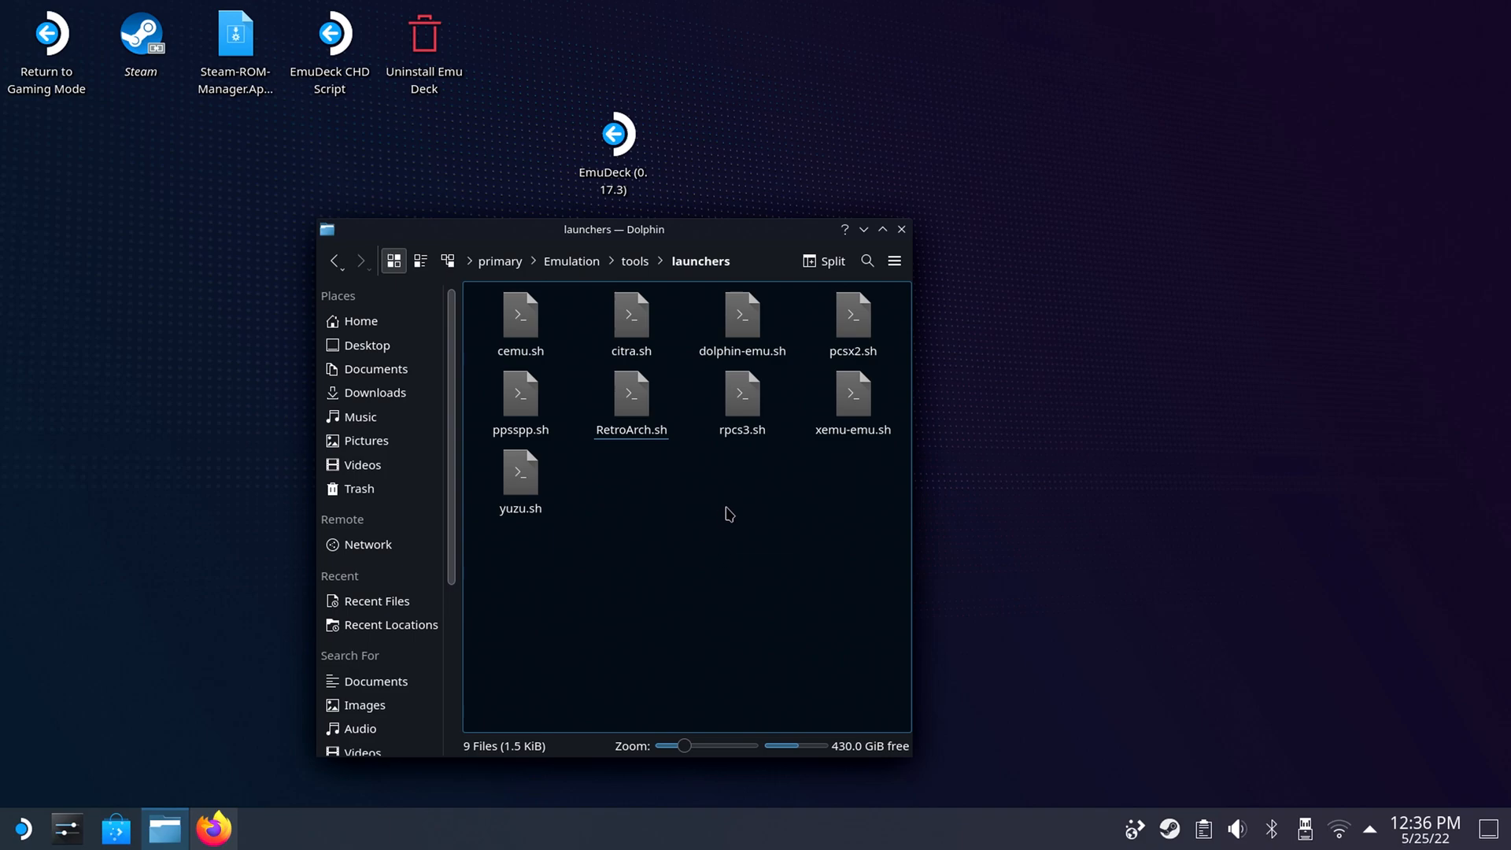
Close the launchers folder window and exit Steam.
click(902, 230)
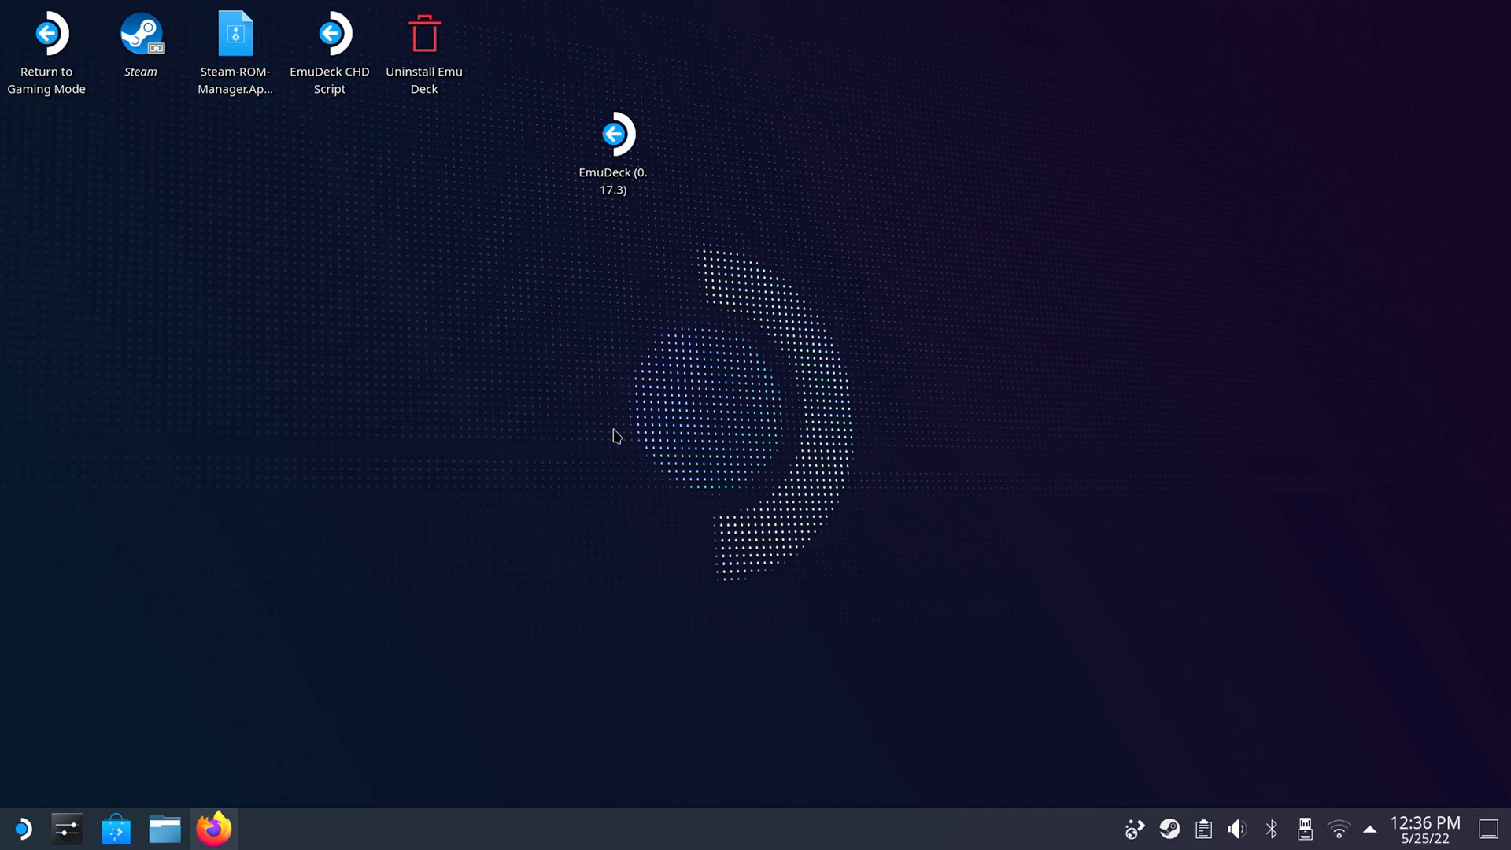
right_click(1170, 834)
click(1185, 802)
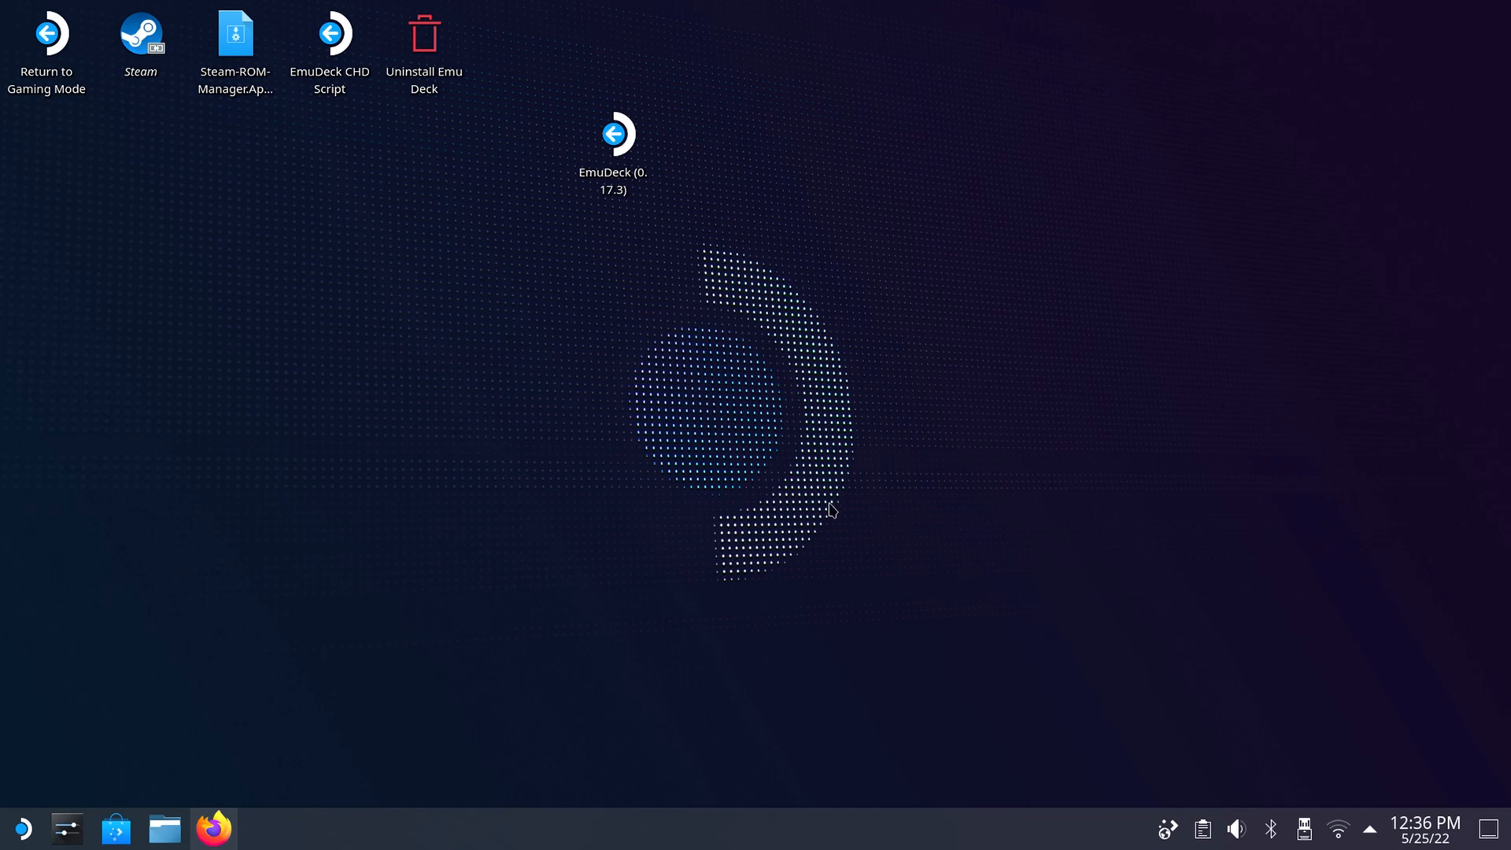
drag(1218, 351, 939, 580)
right_click(925, 482)
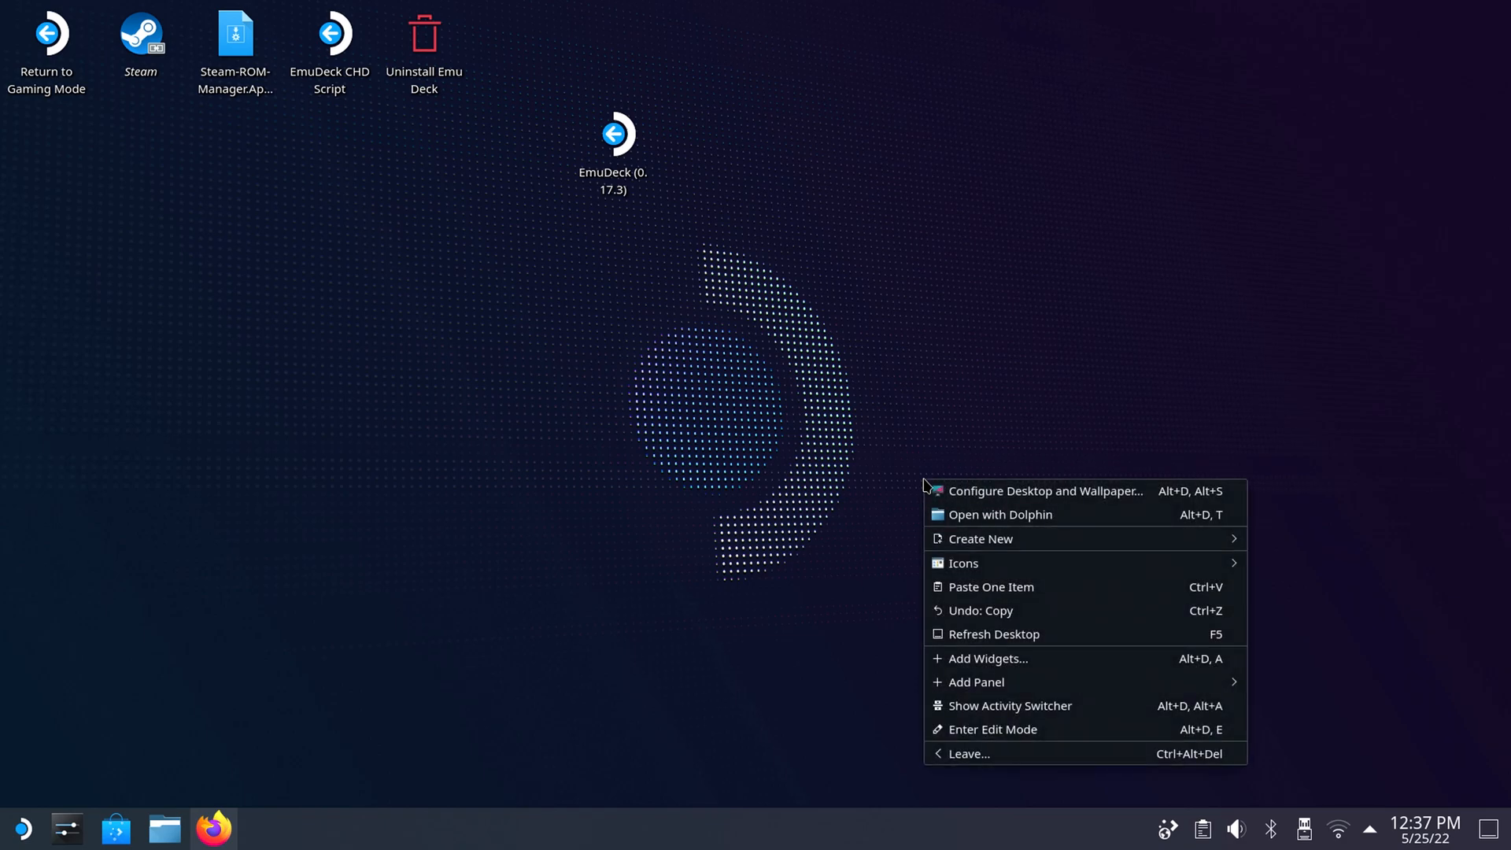
click(934, 433)
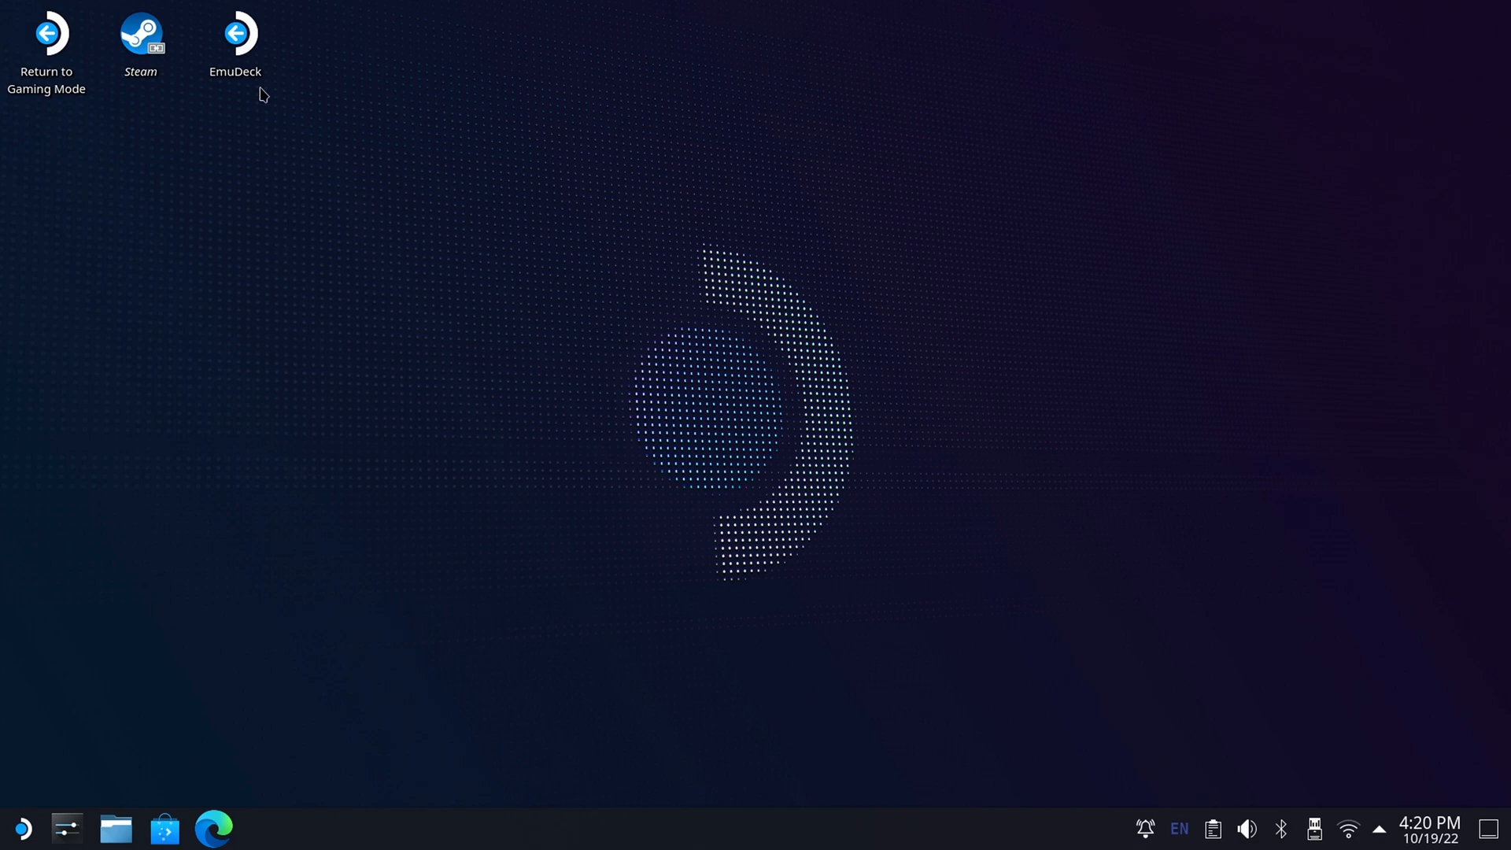
Open EmuDeck from the desktop and launch SteamRomManager from Tools & Stuff.
click(246, 59)
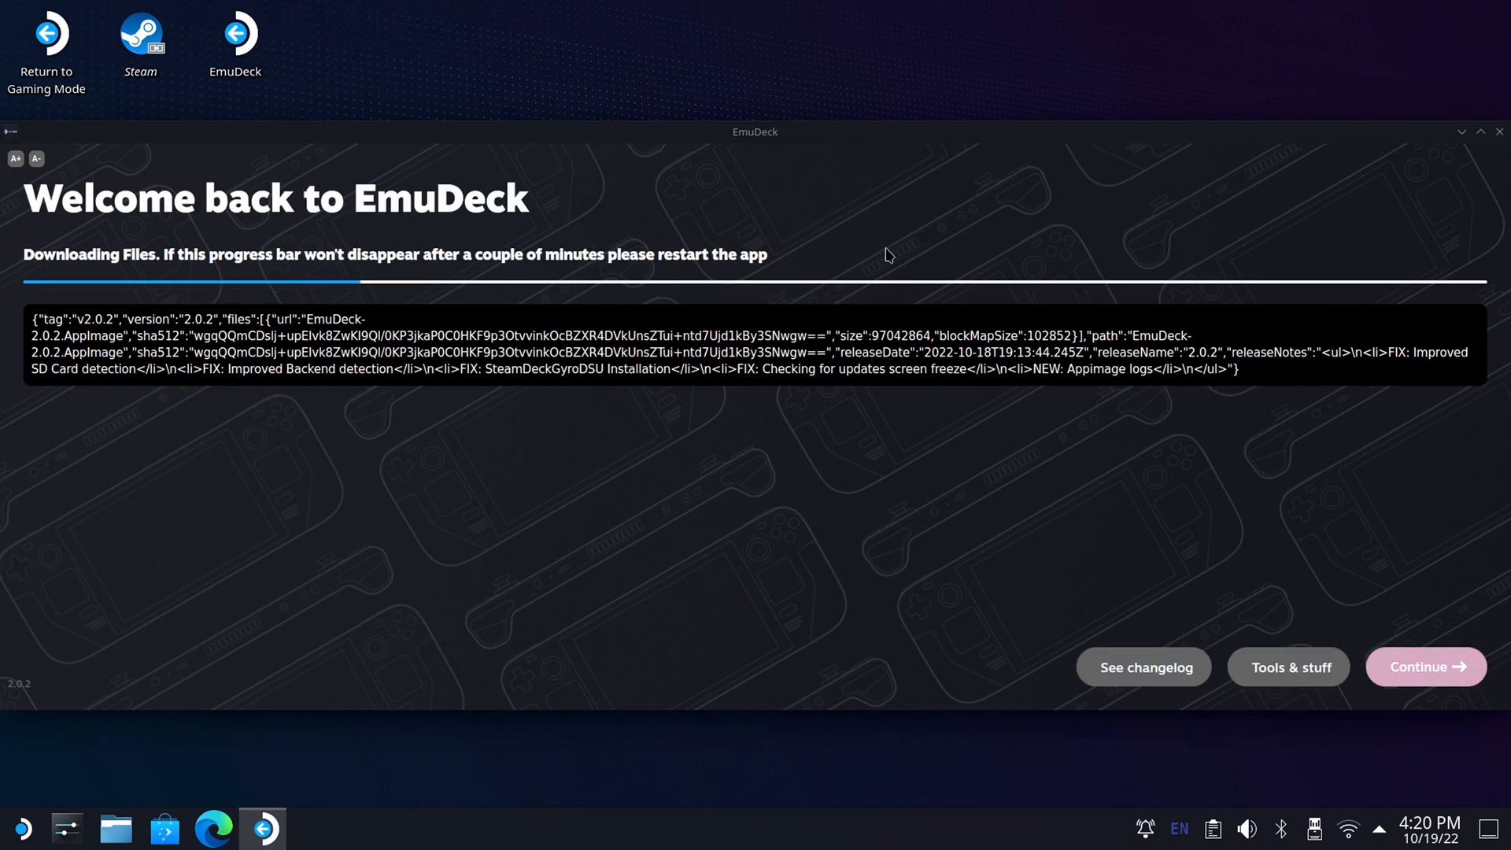
click(1286, 668)
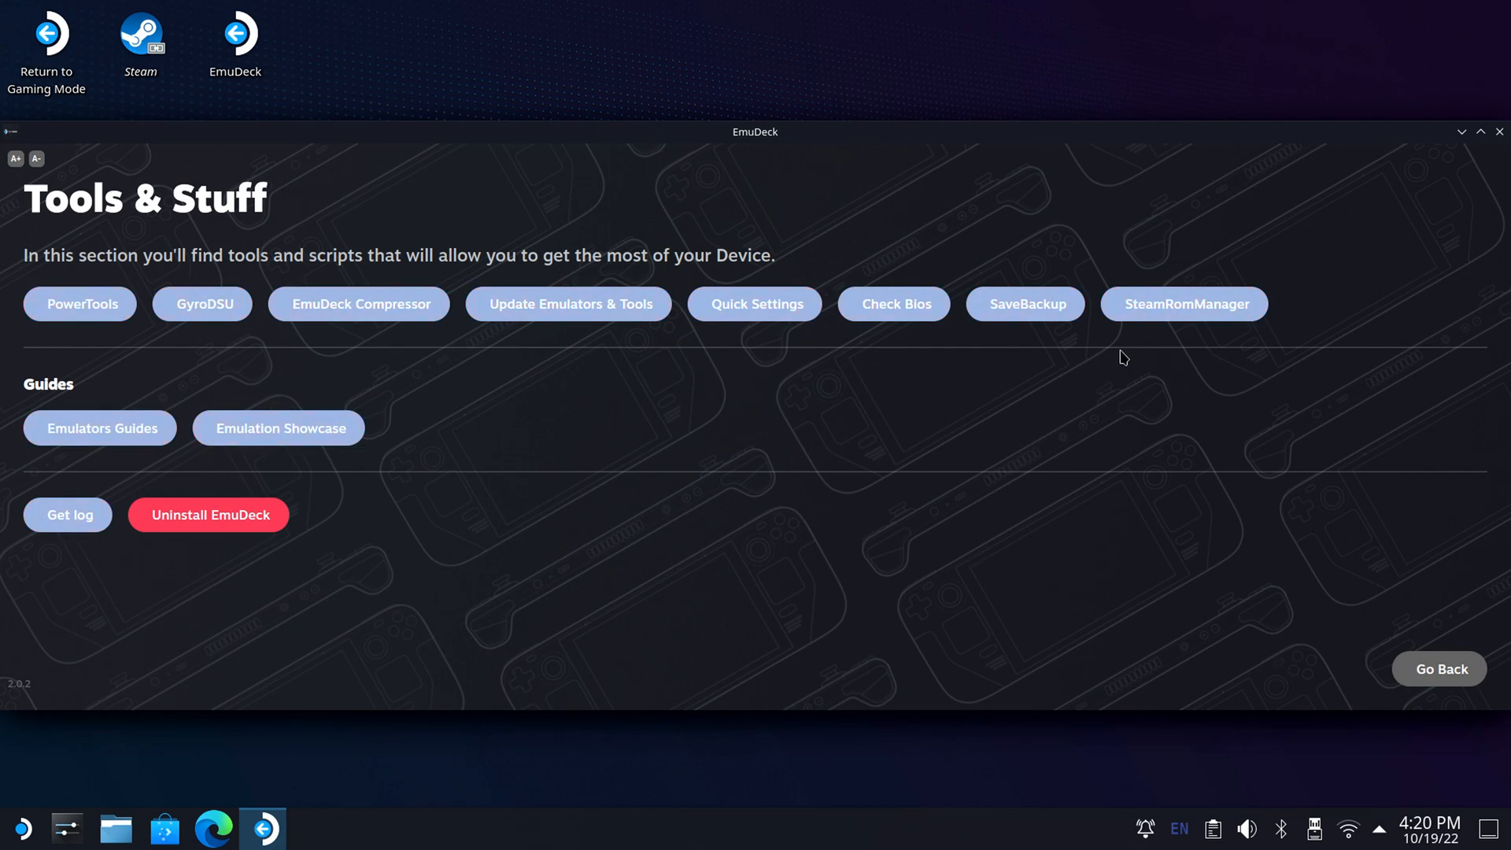
click(1160, 321)
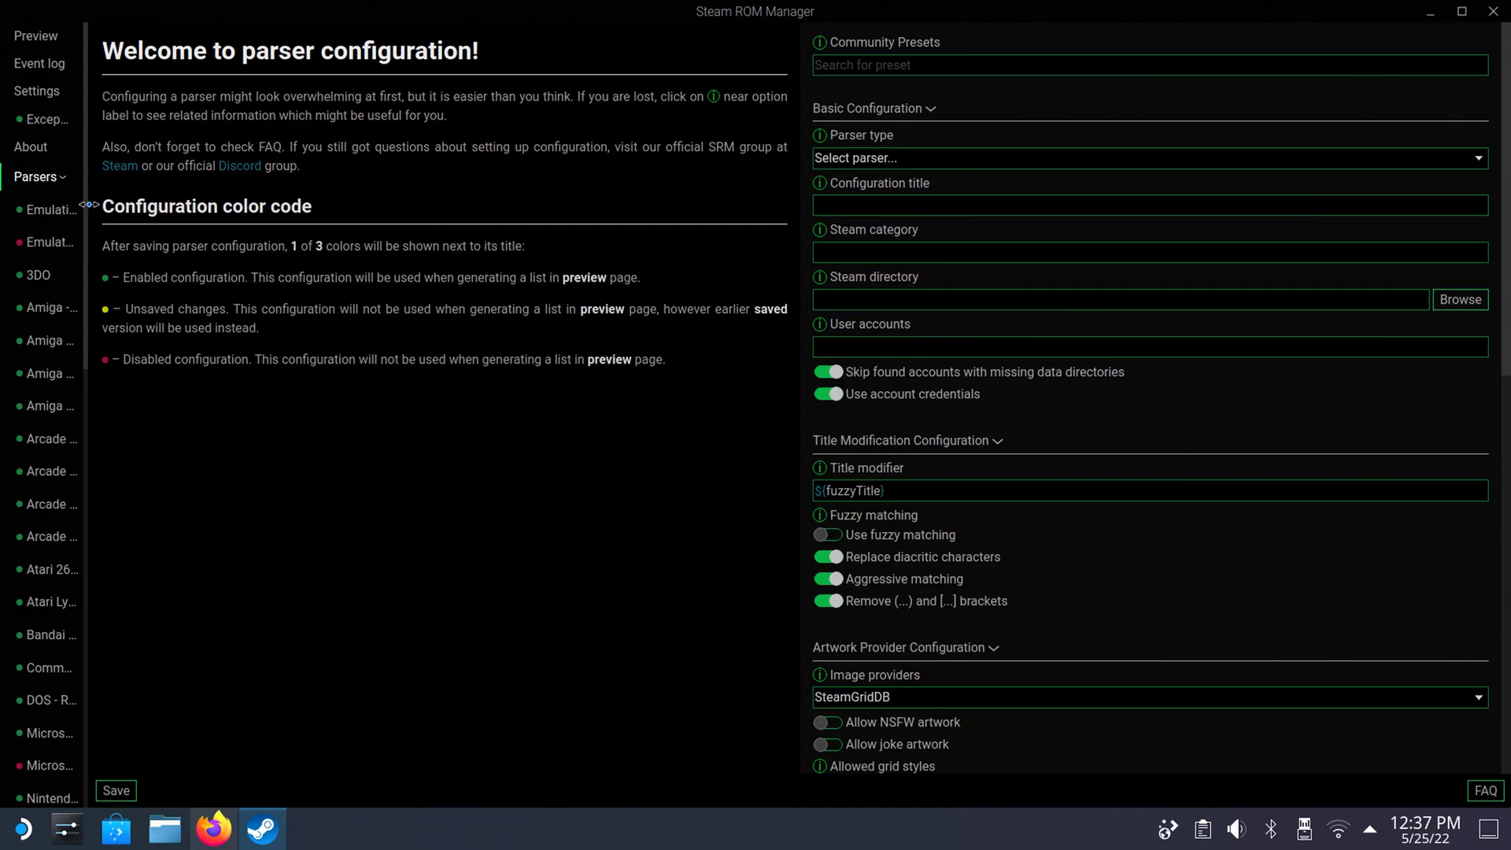
Widen the parser list and disable the parsers from 3DO through Microsoft XBox - Xemu, keeping EmulationStationDE enabled.
drag(89, 205, 470, 184)
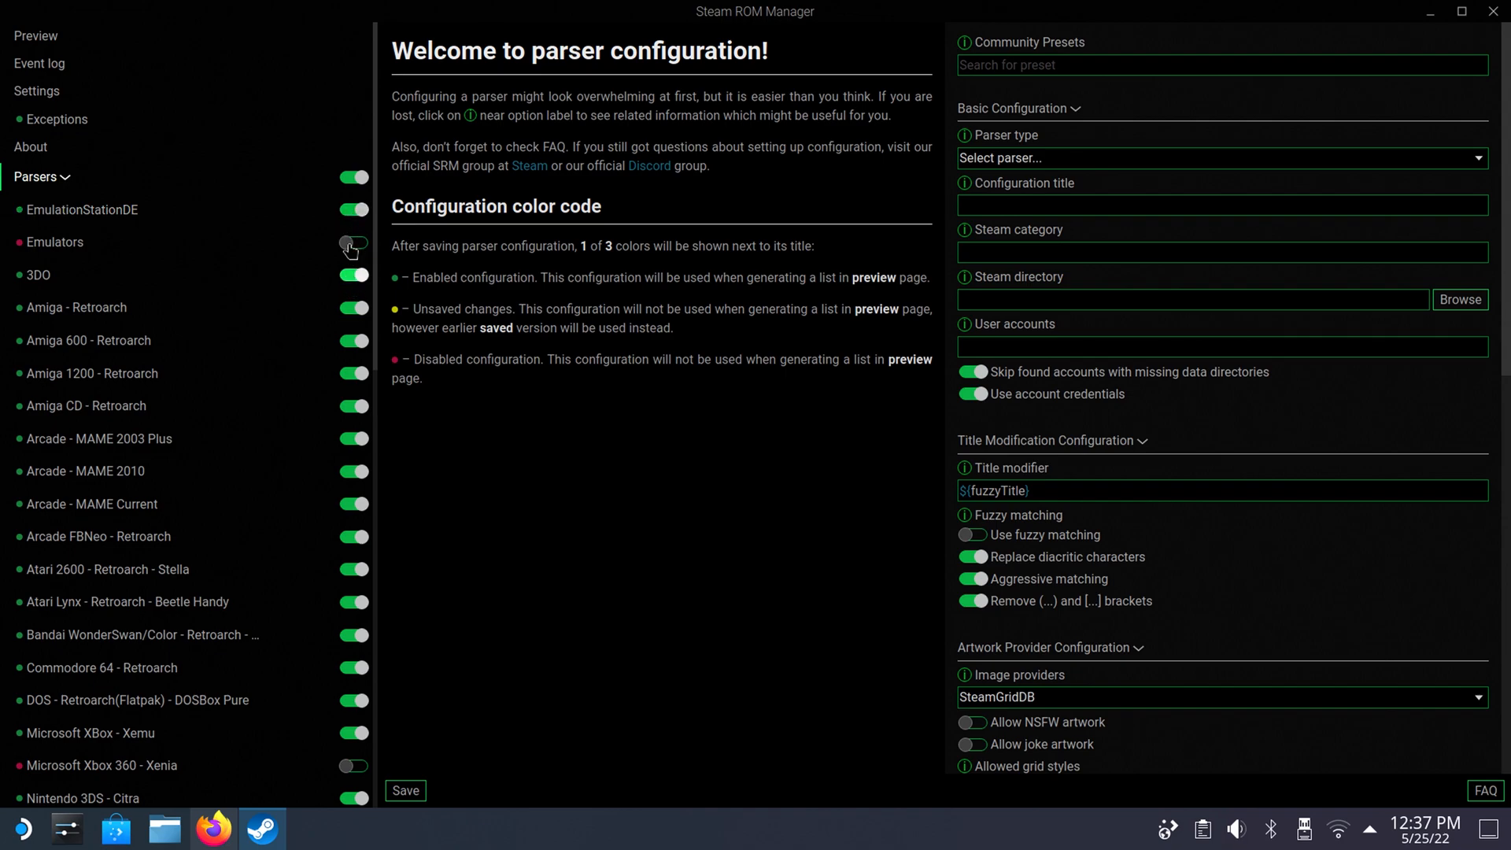
click(355, 275)
click(355, 308)
click(355, 341)
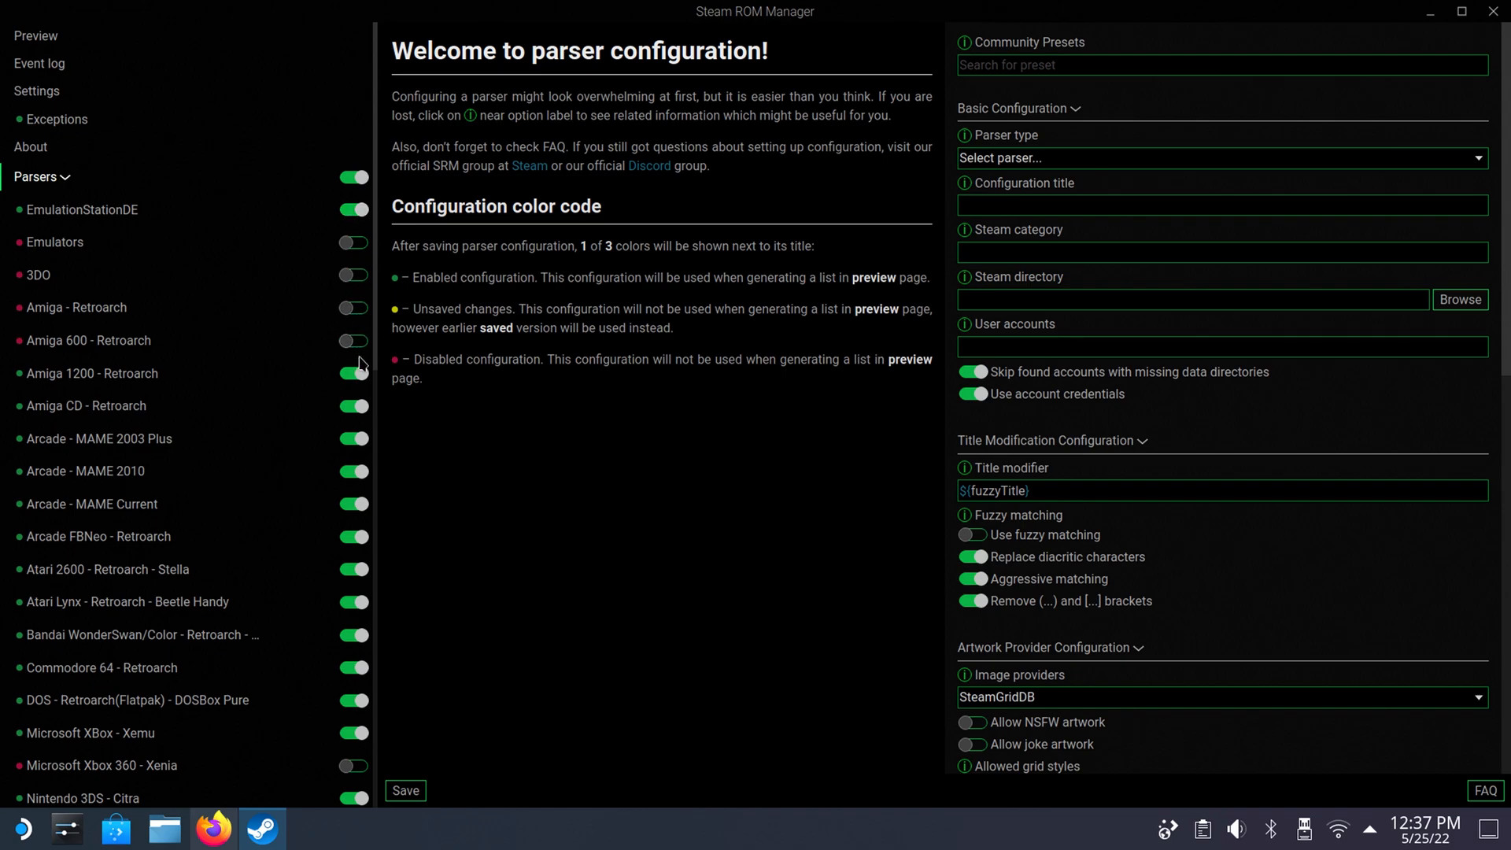
click(354, 373)
click(354, 406)
click(358, 440)
click(355, 471)
click(356, 506)
click(354, 537)
click(352, 569)
click(353, 602)
click(353, 636)
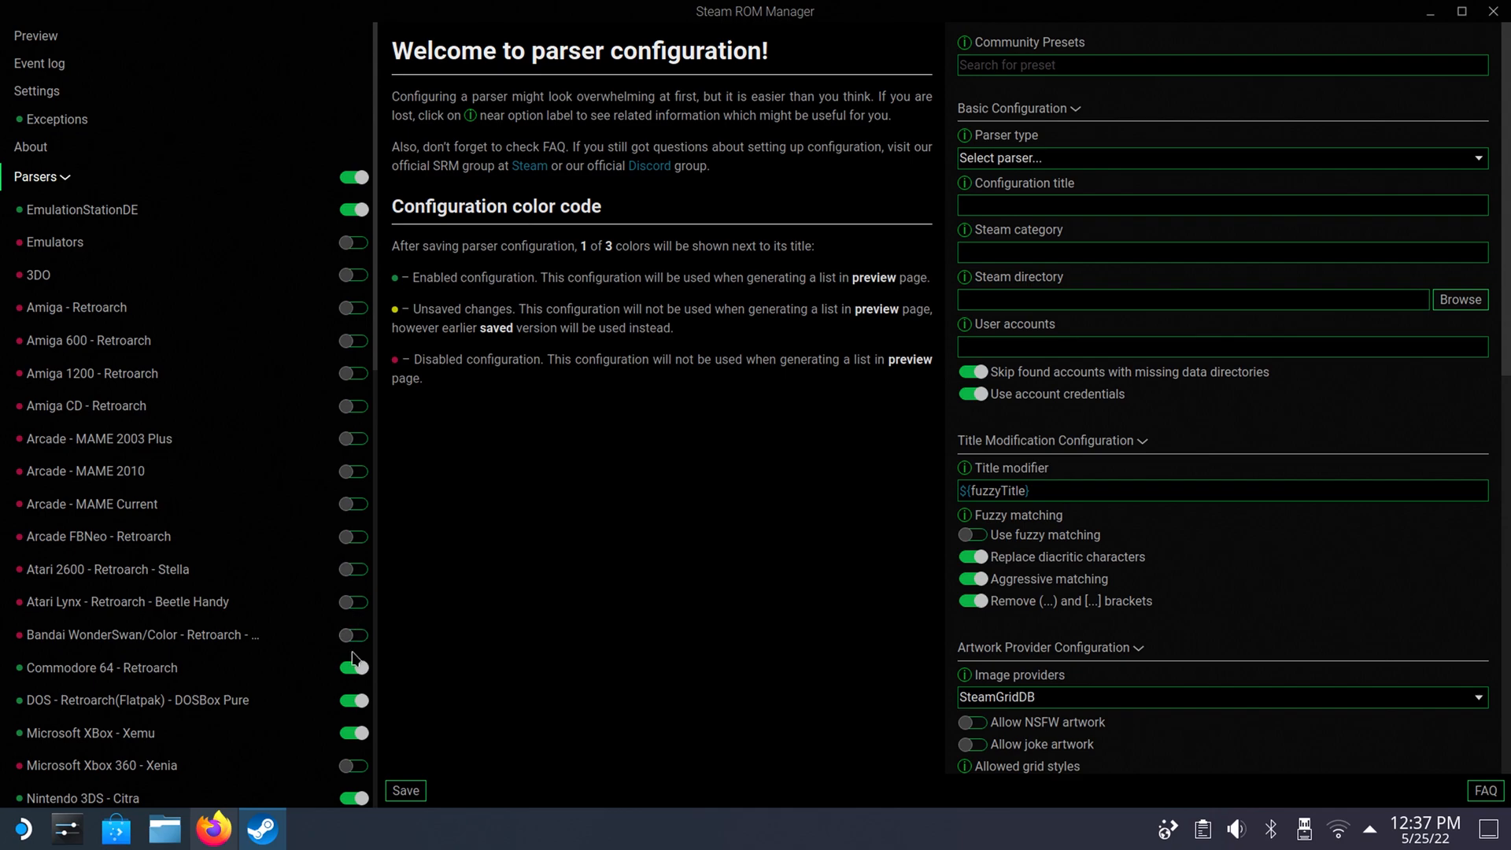
click(354, 668)
click(354, 700)
click(354, 733)
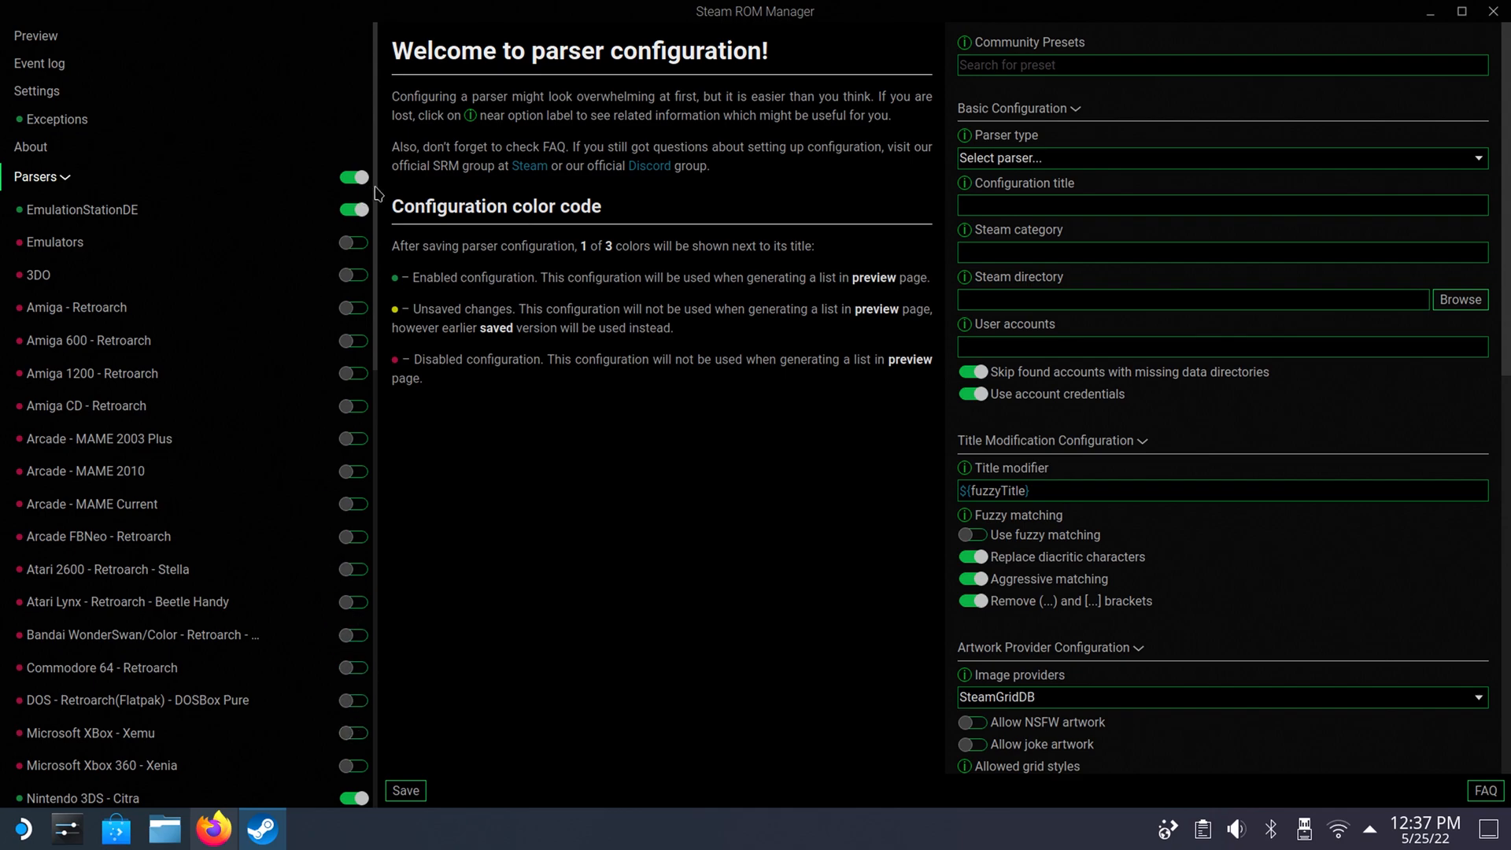
Disable the Nintendo parsers from Nintendo 3DS - Citra through Nintendo Wii - Dolphin.
drag(376, 188, 375, 206)
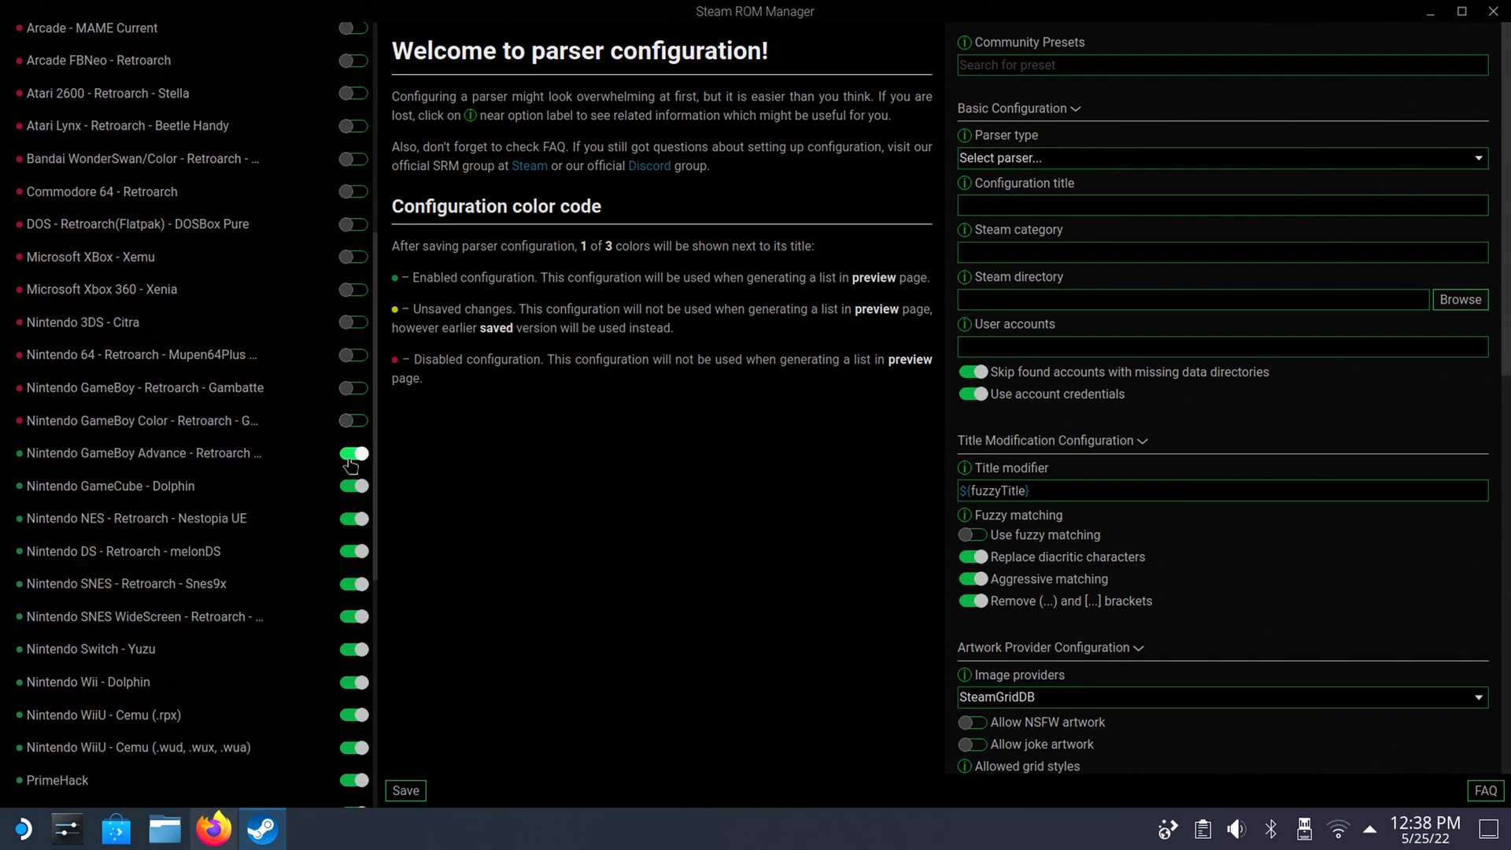
click(354, 454)
click(356, 487)
click(354, 519)
click(354, 552)
click(354, 587)
click(355, 618)
click(354, 651)
click(355, 684)
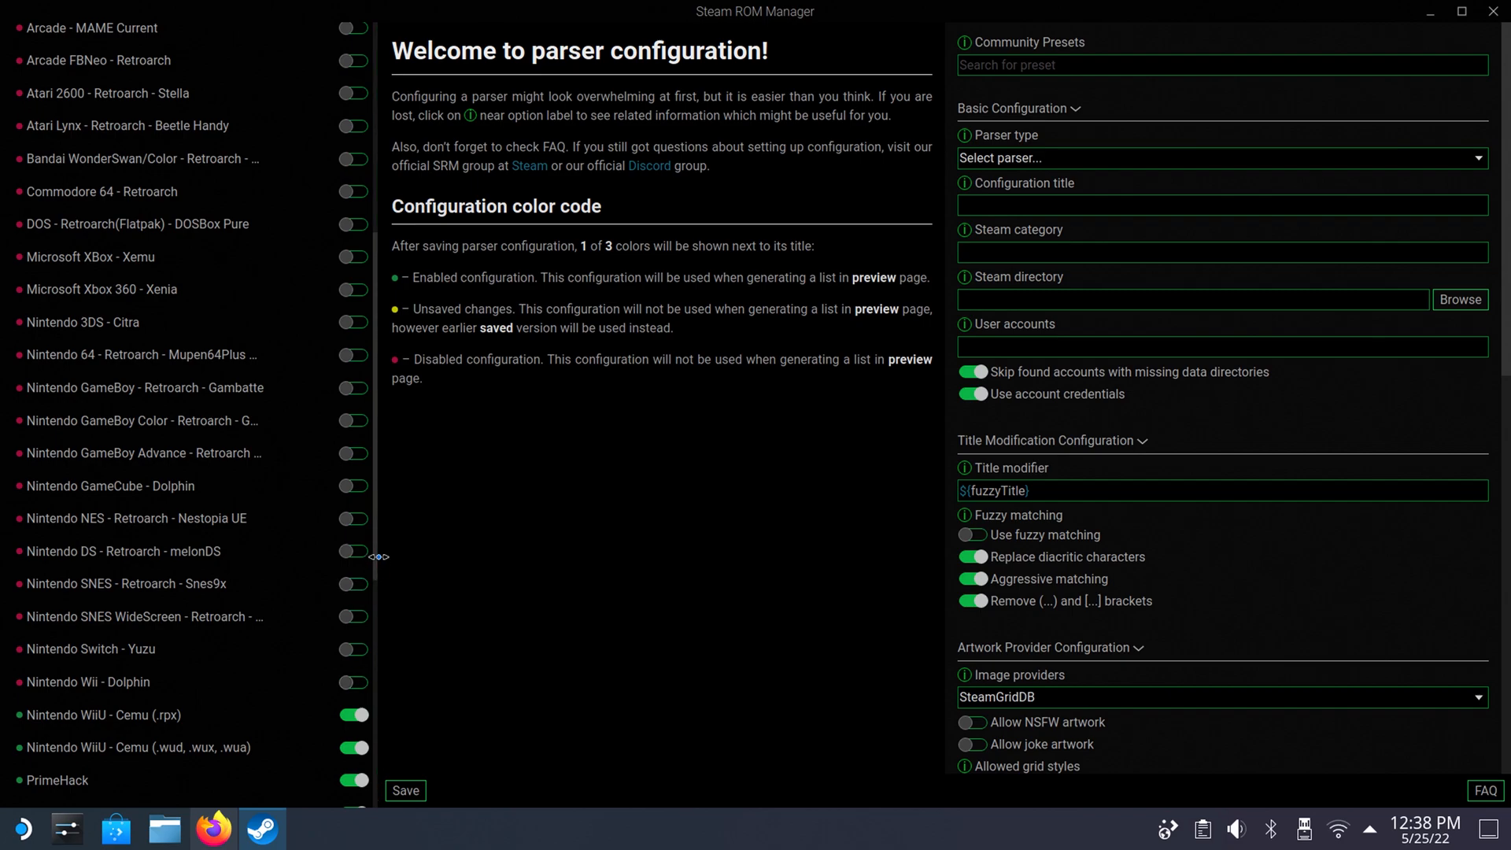
Disable the parsers from Nintendo WiiU - Cemu (.rpx) through Sony PlayStation - DuckStation, including PrimeHack and all Sega systems.
drag(374, 565, 373, 742)
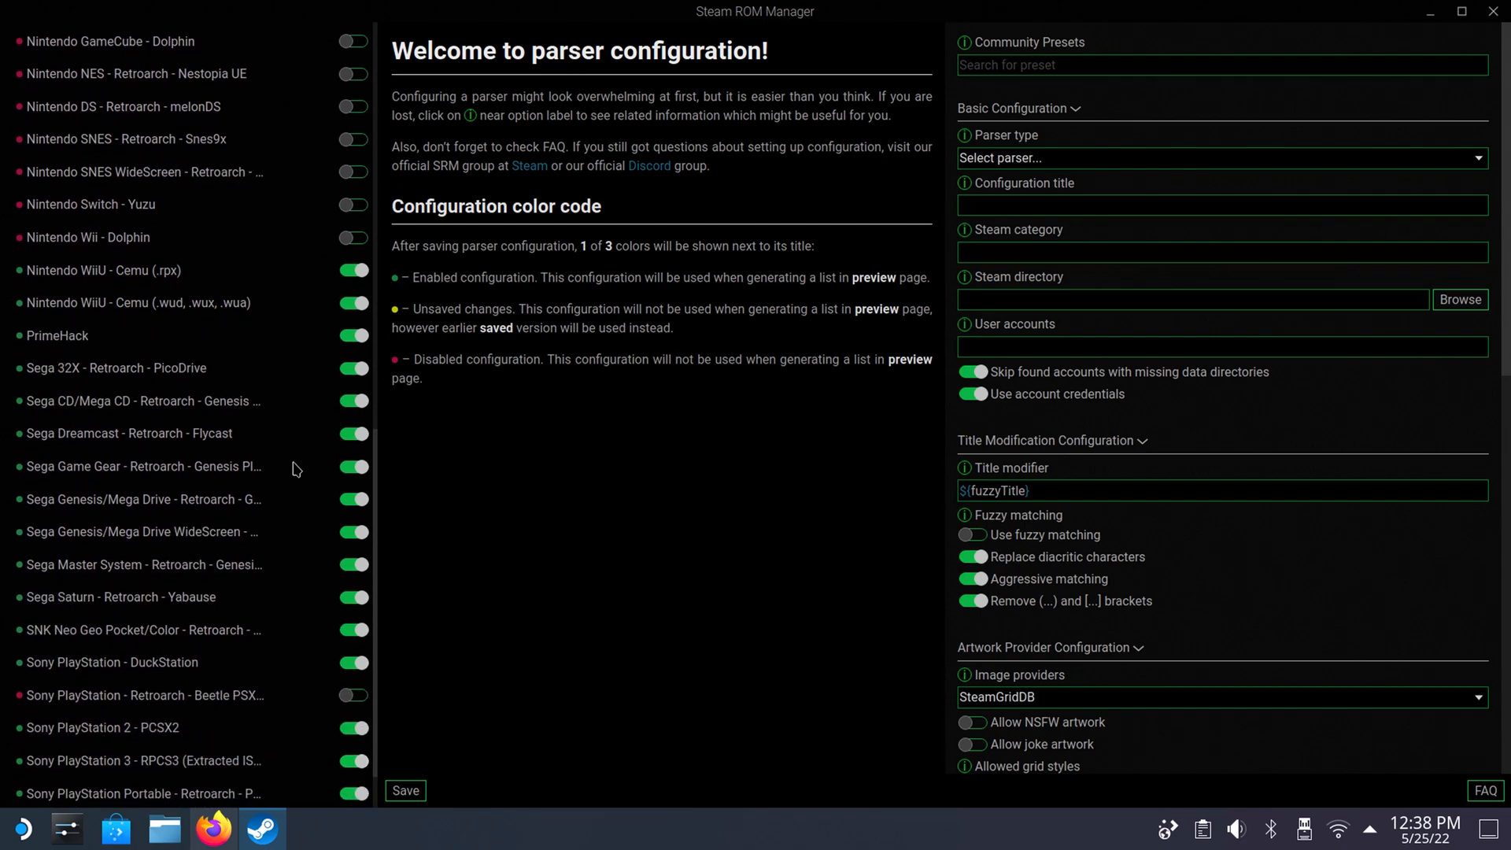
click(354, 270)
click(355, 303)
click(355, 336)
click(354, 368)
click(354, 401)
click(354, 434)
click(354, 467)
click(354, 499)
click(354, 532)
click(354, 564)
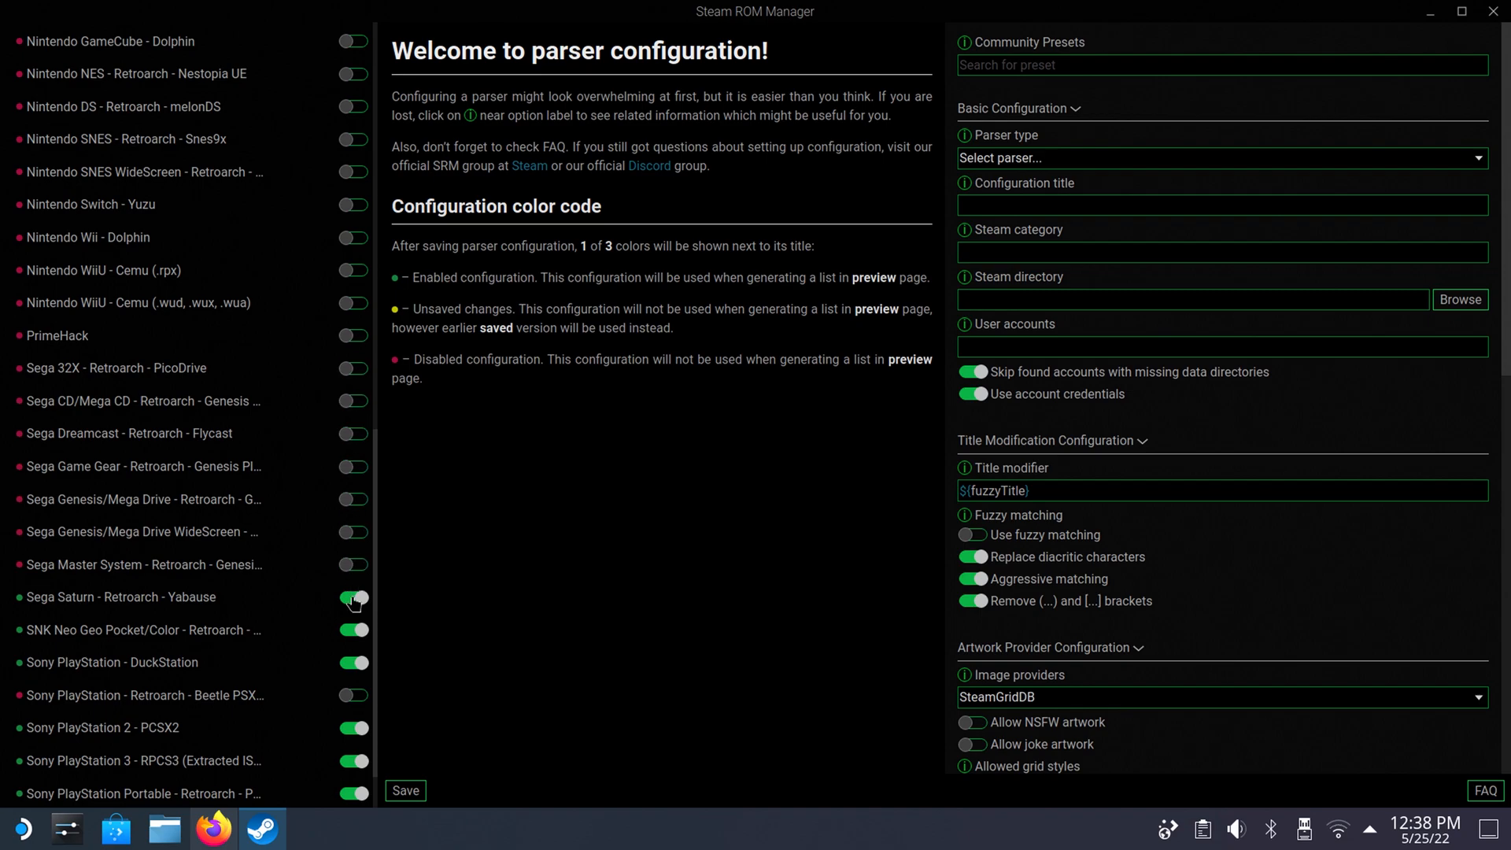
click(354, 597)
click(354, 630)
click(354, 662)
Disable the PlayStation 2 - PCSX2 and PlayStation Portable - Retroarch parsers, leave both PlayStation 3 parsers enabled, and save.
scroll(366, 621, down, 1)
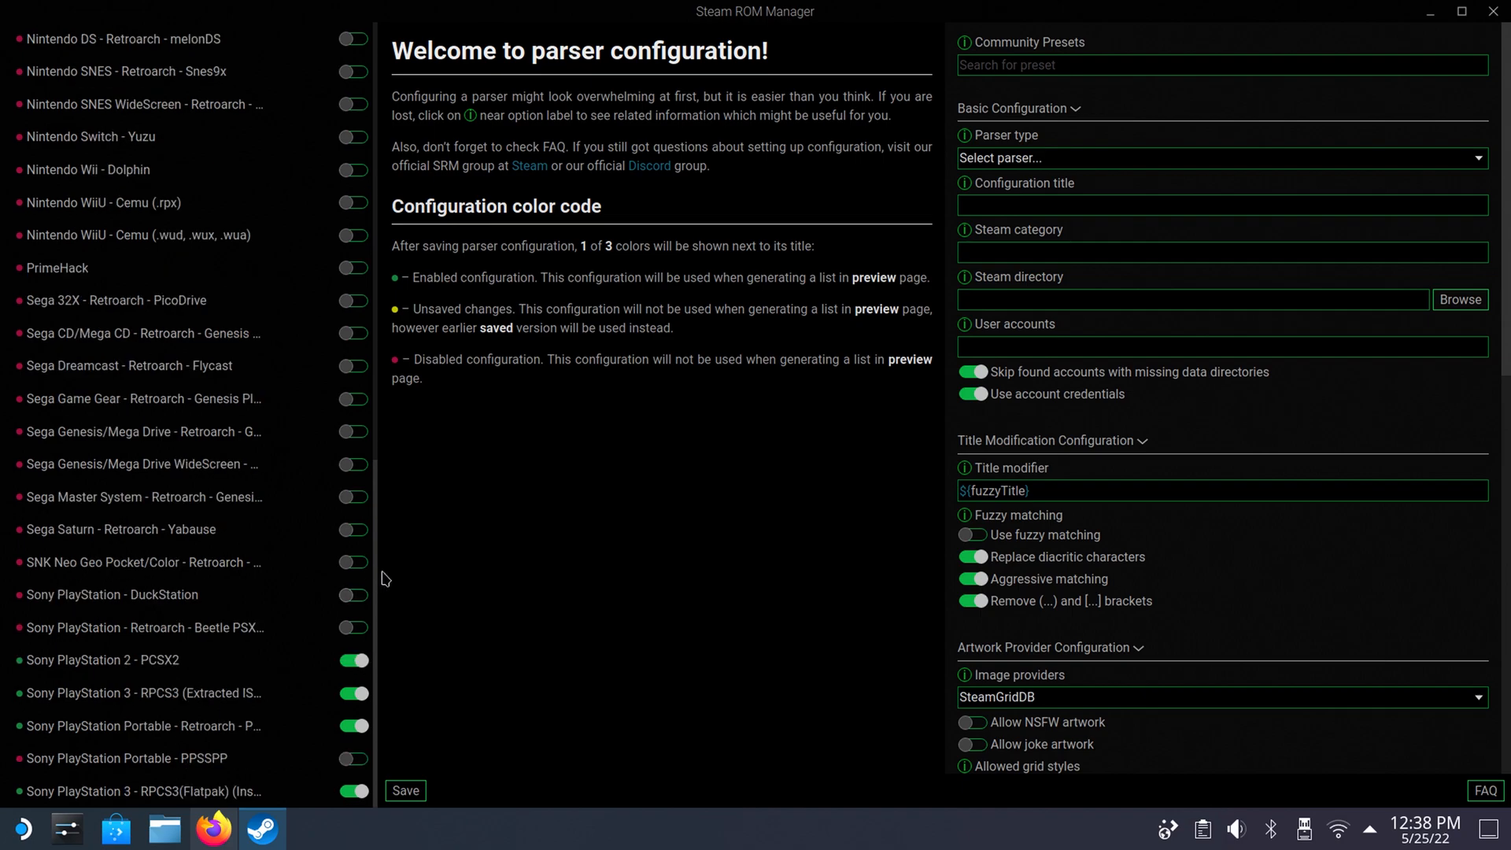
click(350, 661)
click(353, 725)
scroll(376, 709, up, 10)
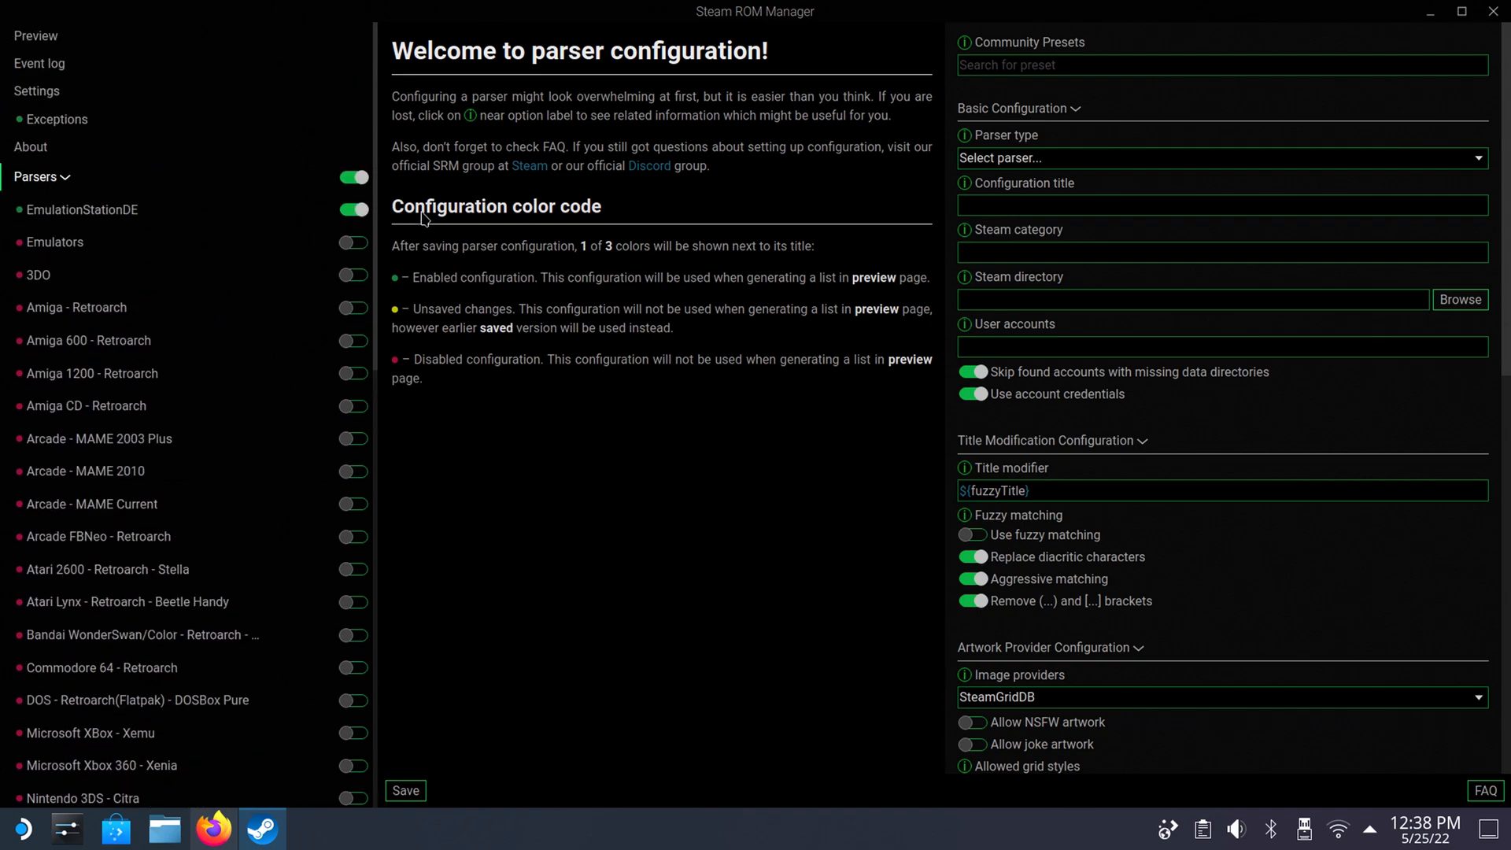
scroll(418, 418, down, 10)
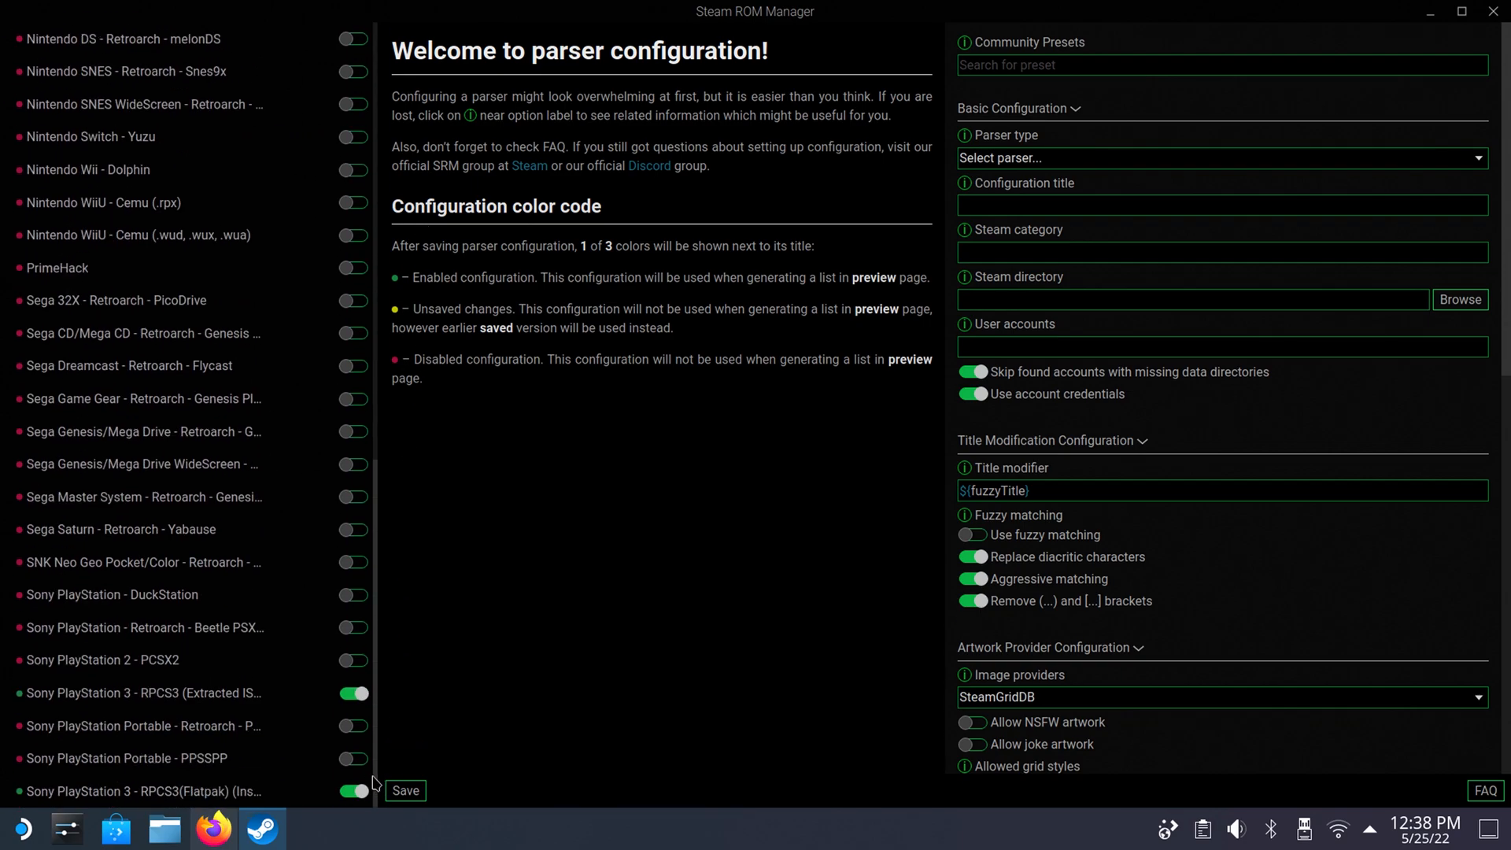
click(416, 796)
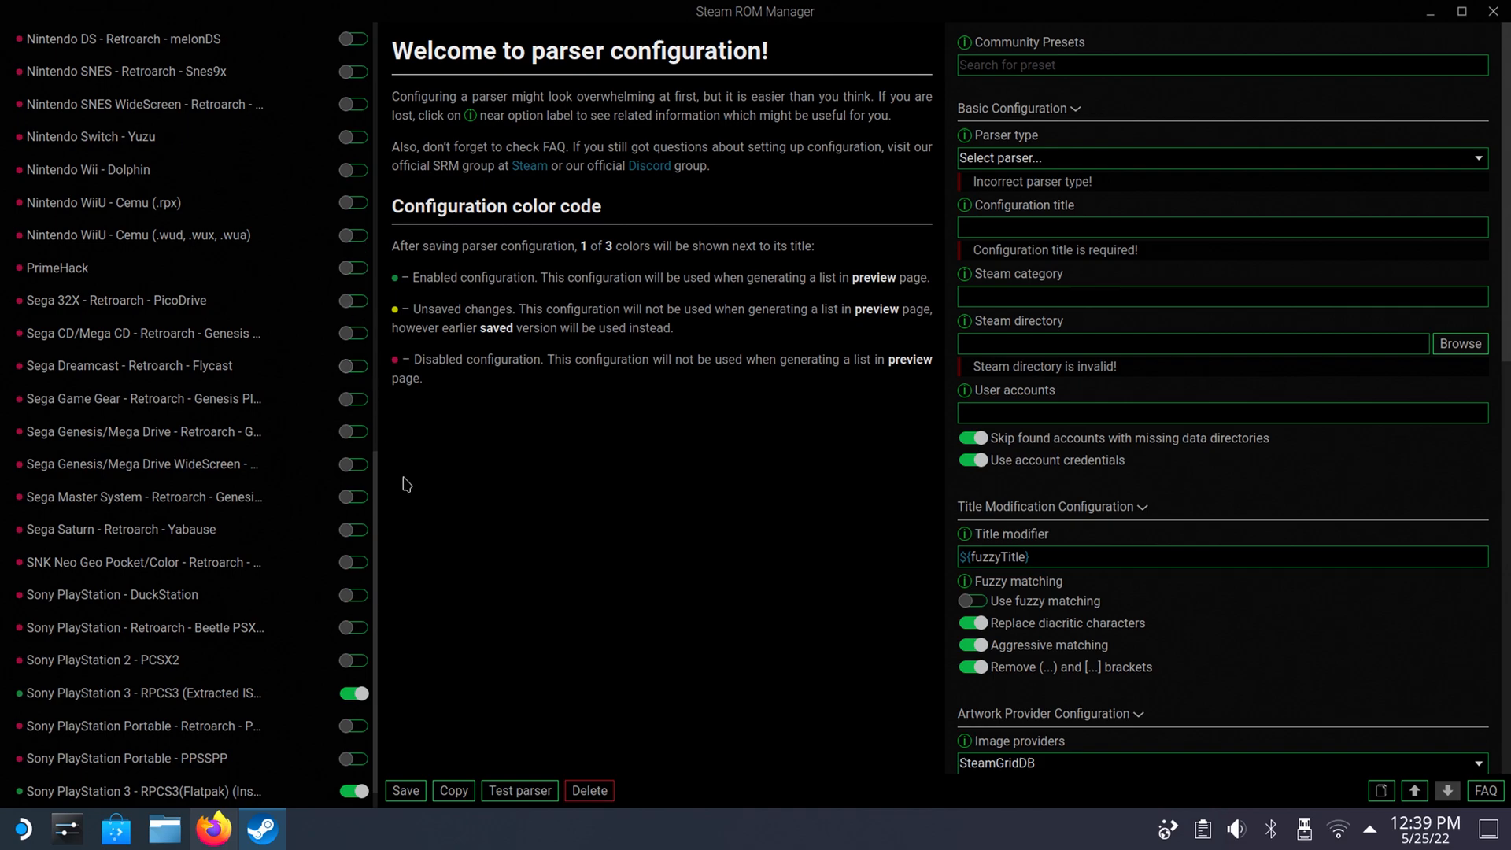
Generate the app list in the Preview section for the enabled parsers.
drag(376, 518, 386, 45)
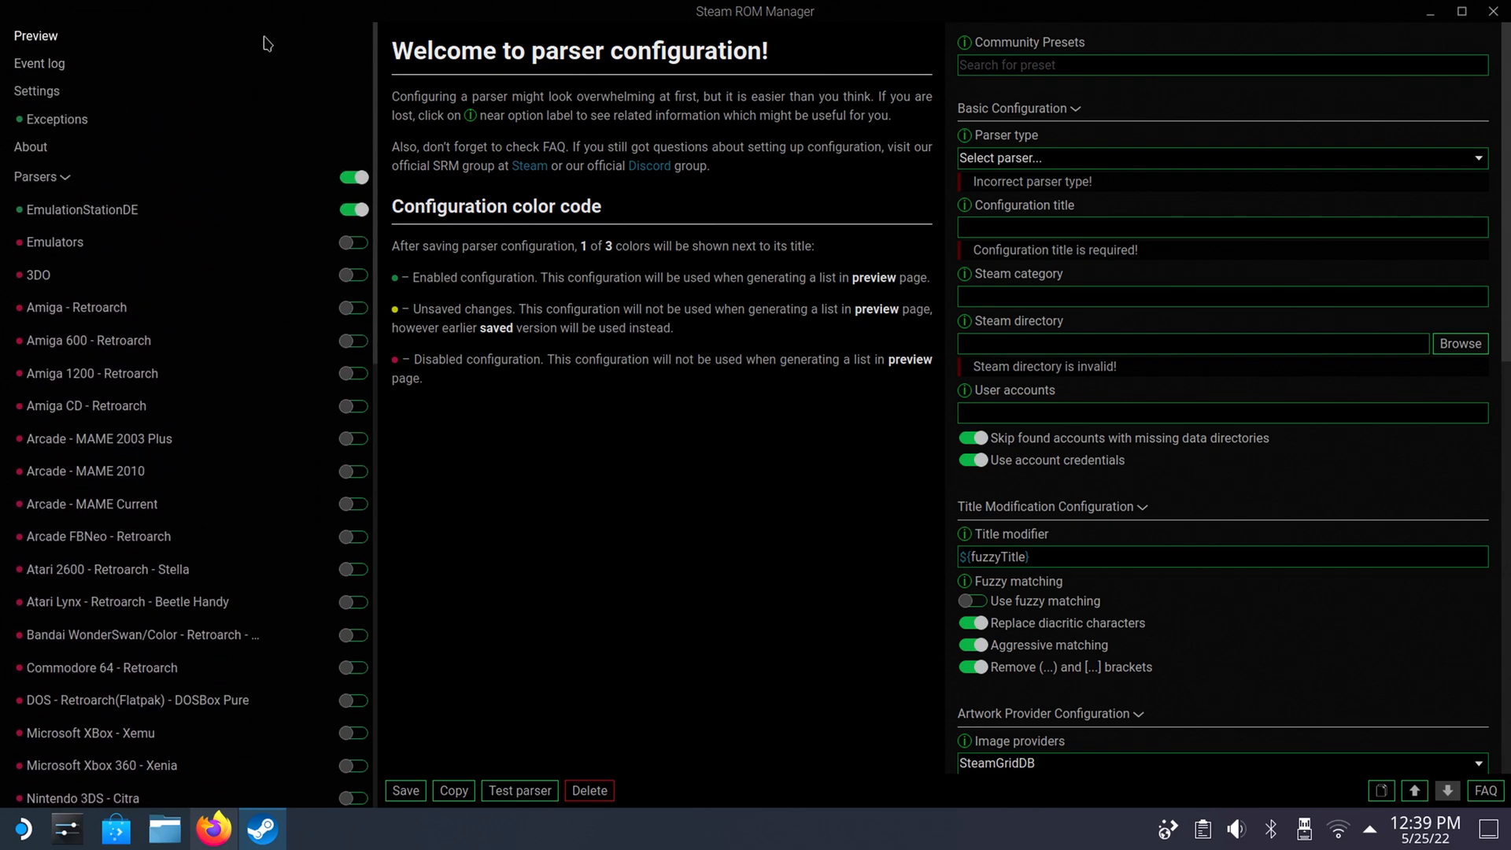
click(55, 47)
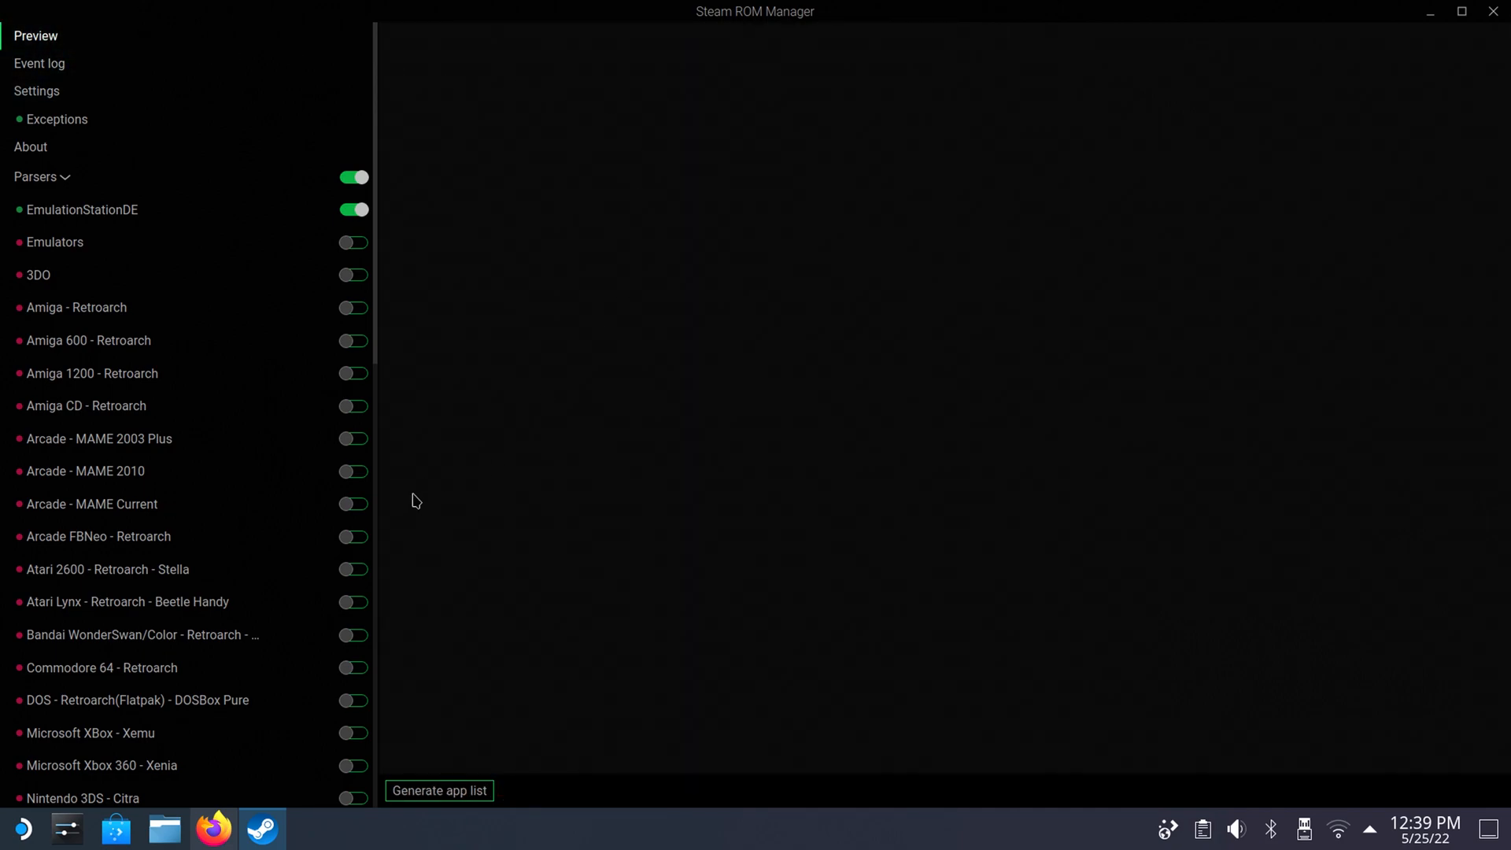
click(468, 791)
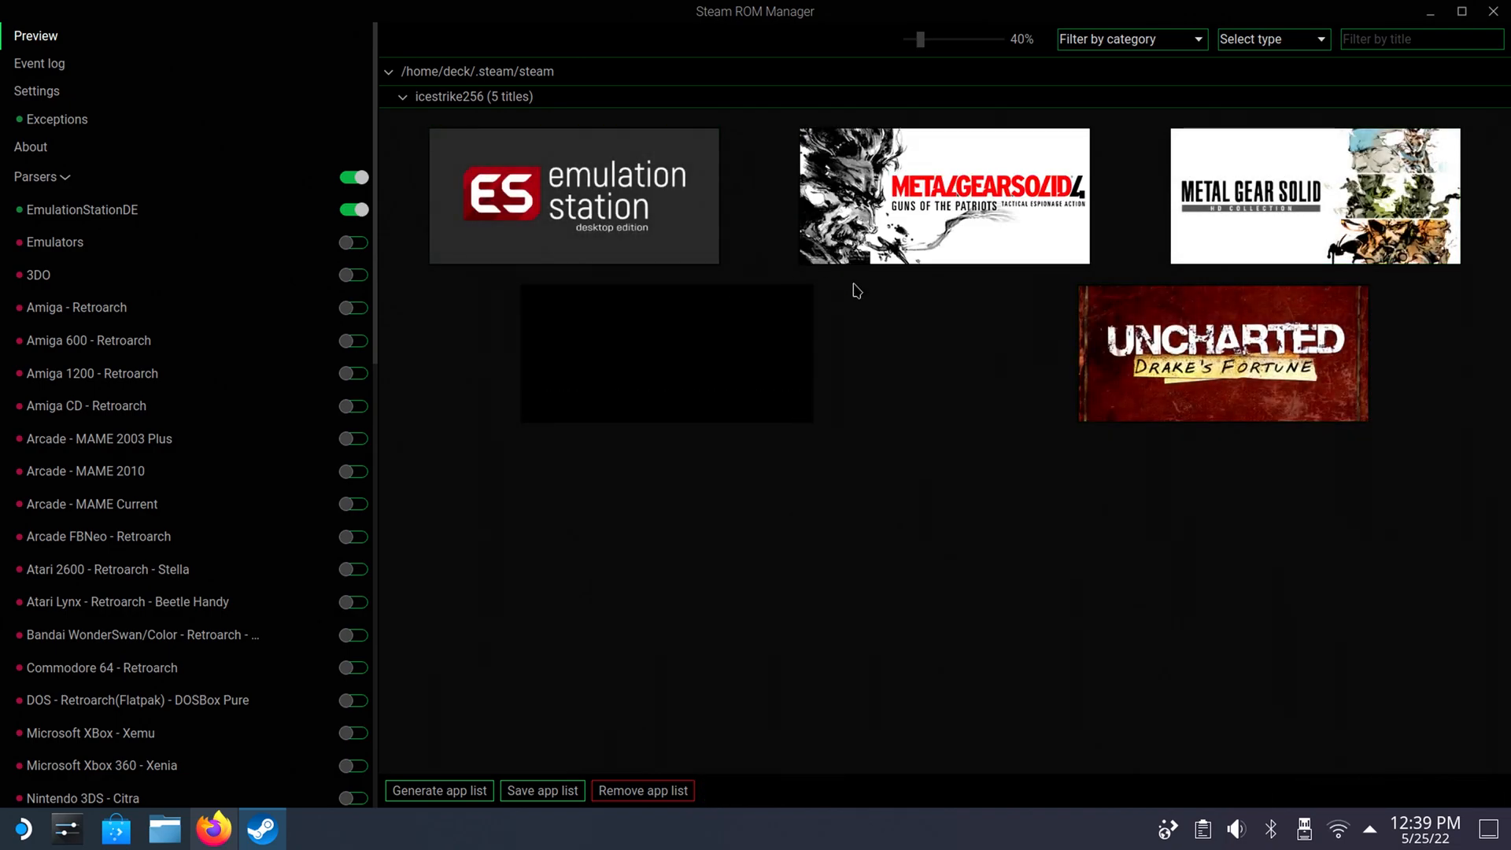
Change EmulationStation-DE's grid artwork to the fourth option, the EmuDeck image.
click(701, 197)
click(701, 197)
click(701, 197)
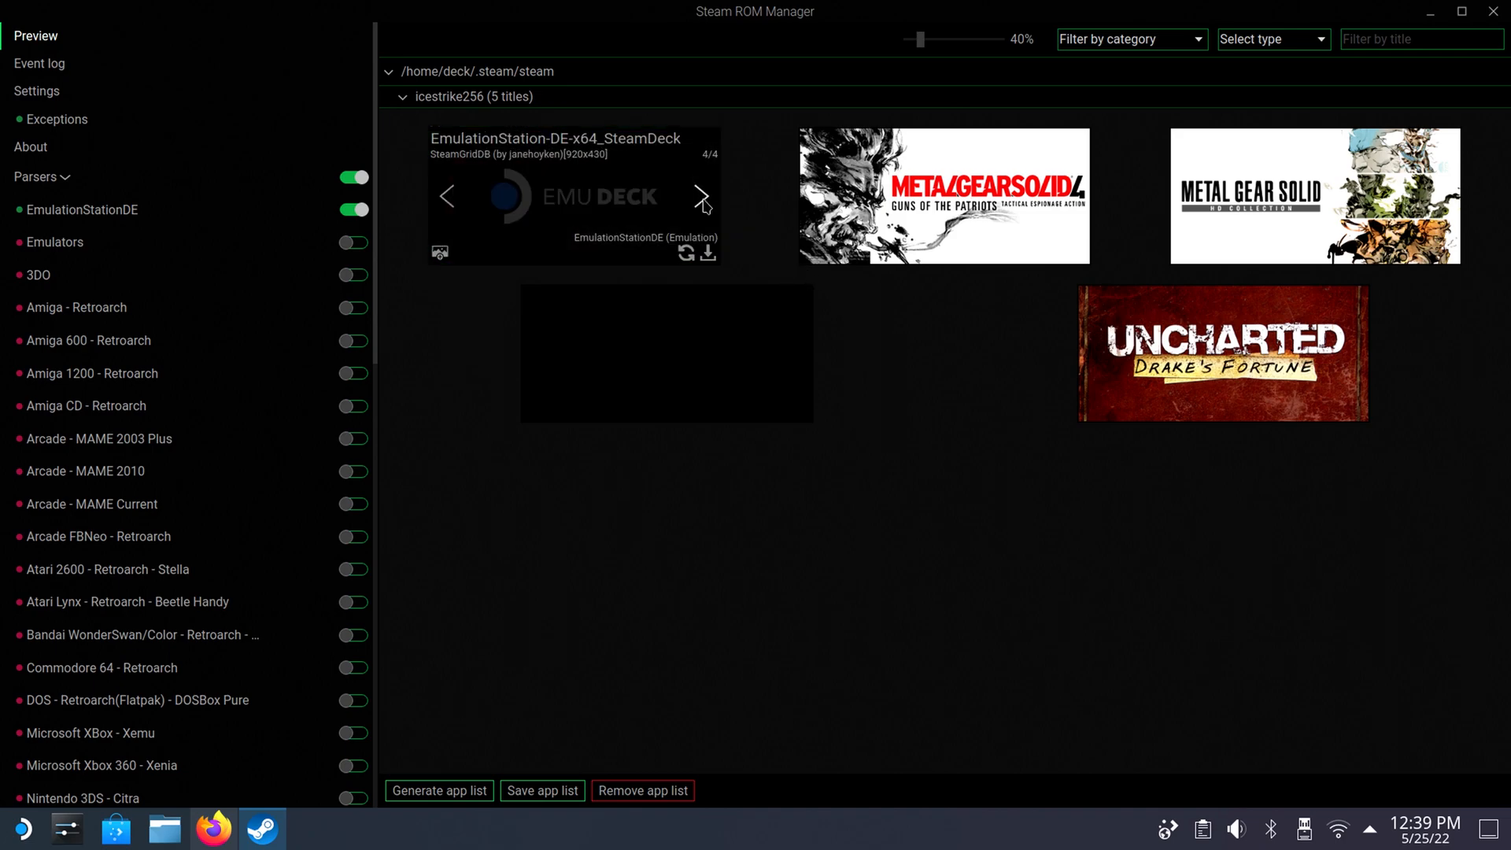
mouse_move(653, 228)
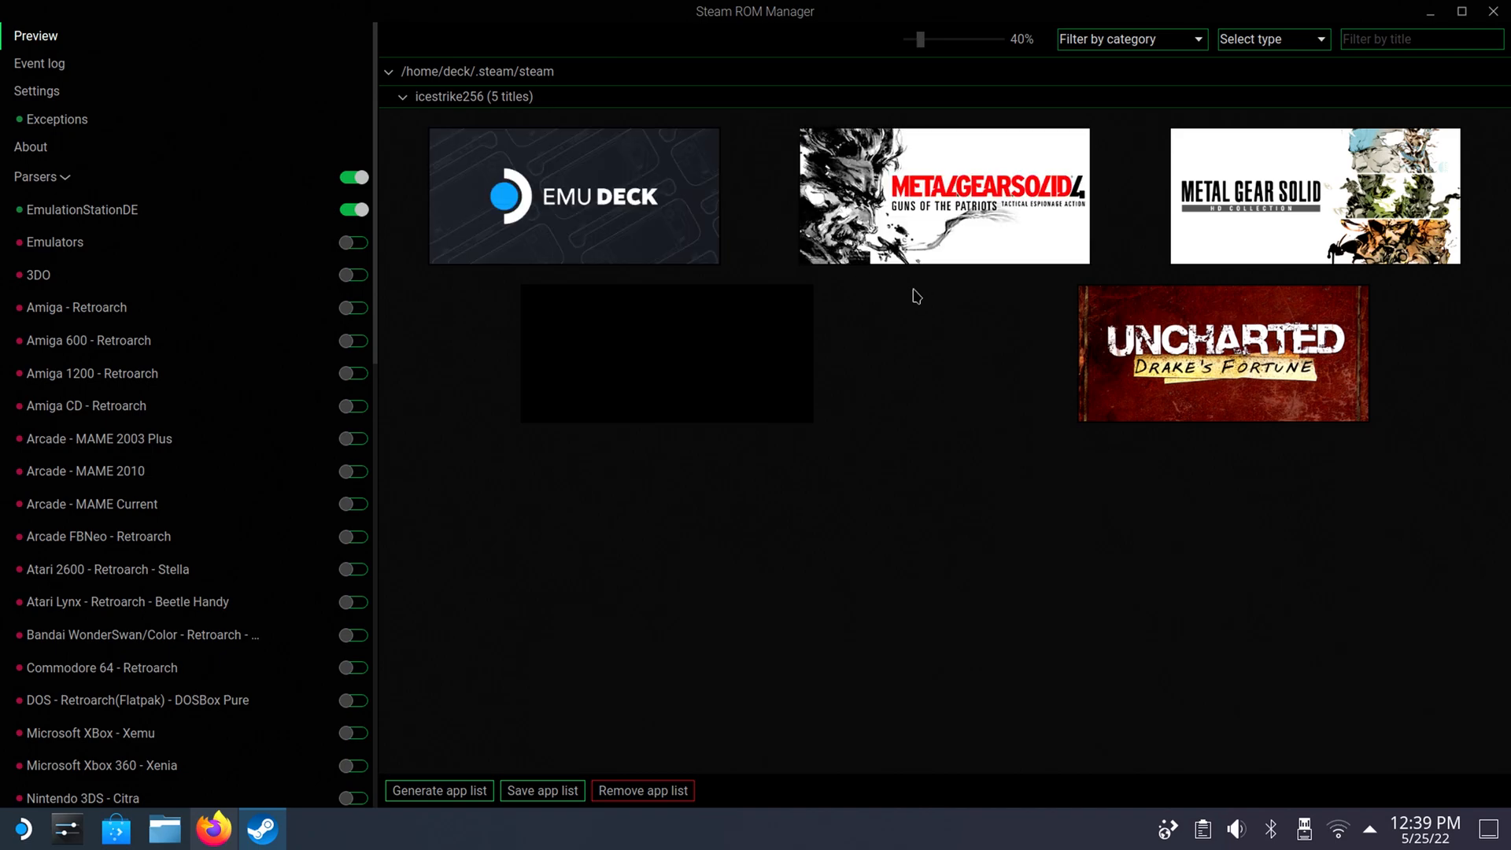
mouse_move(1212, 360)
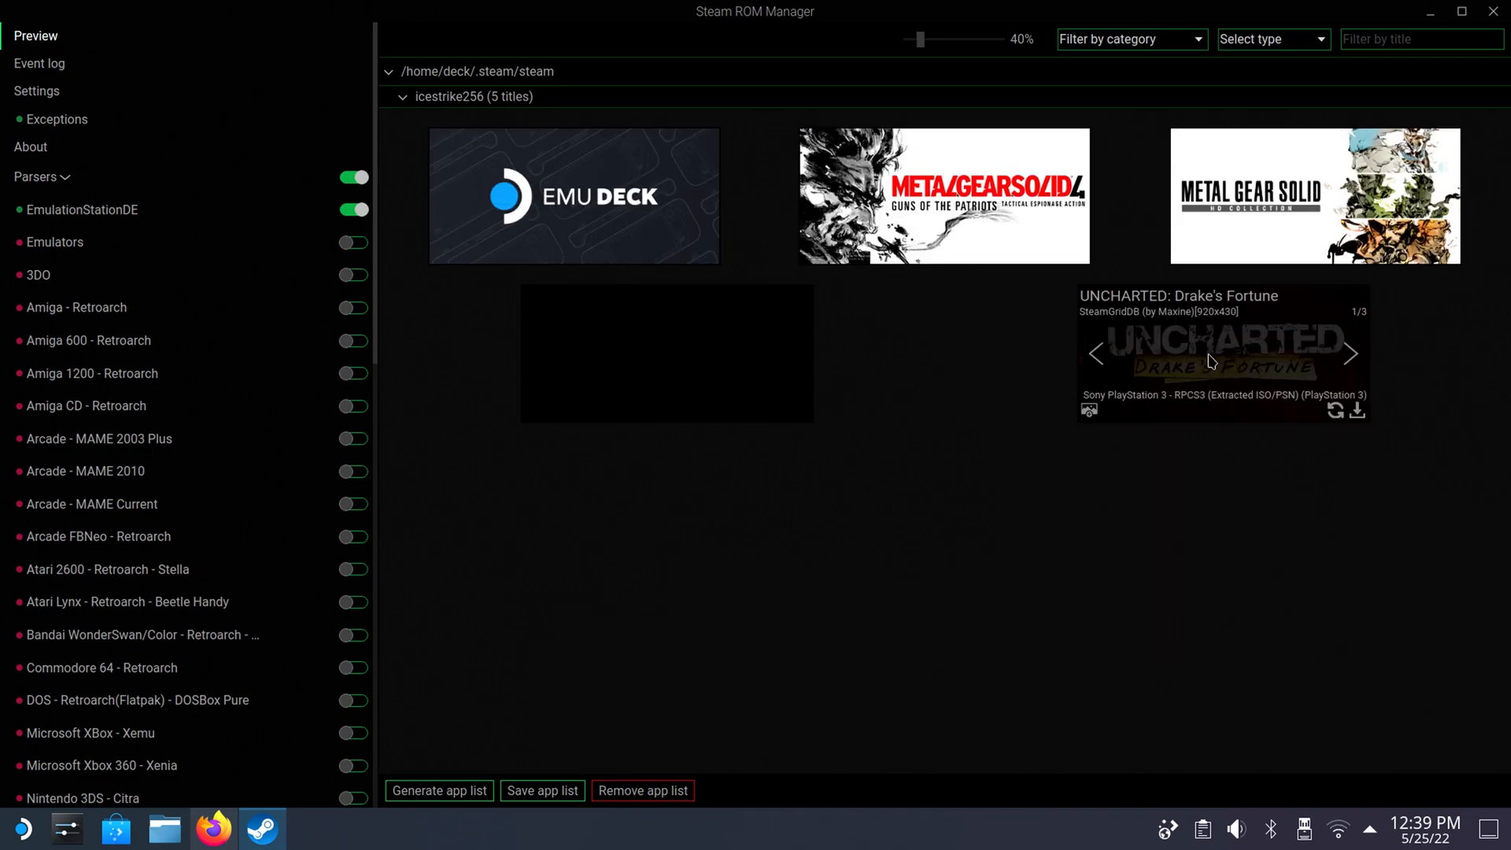
mouse_move(774, 361)
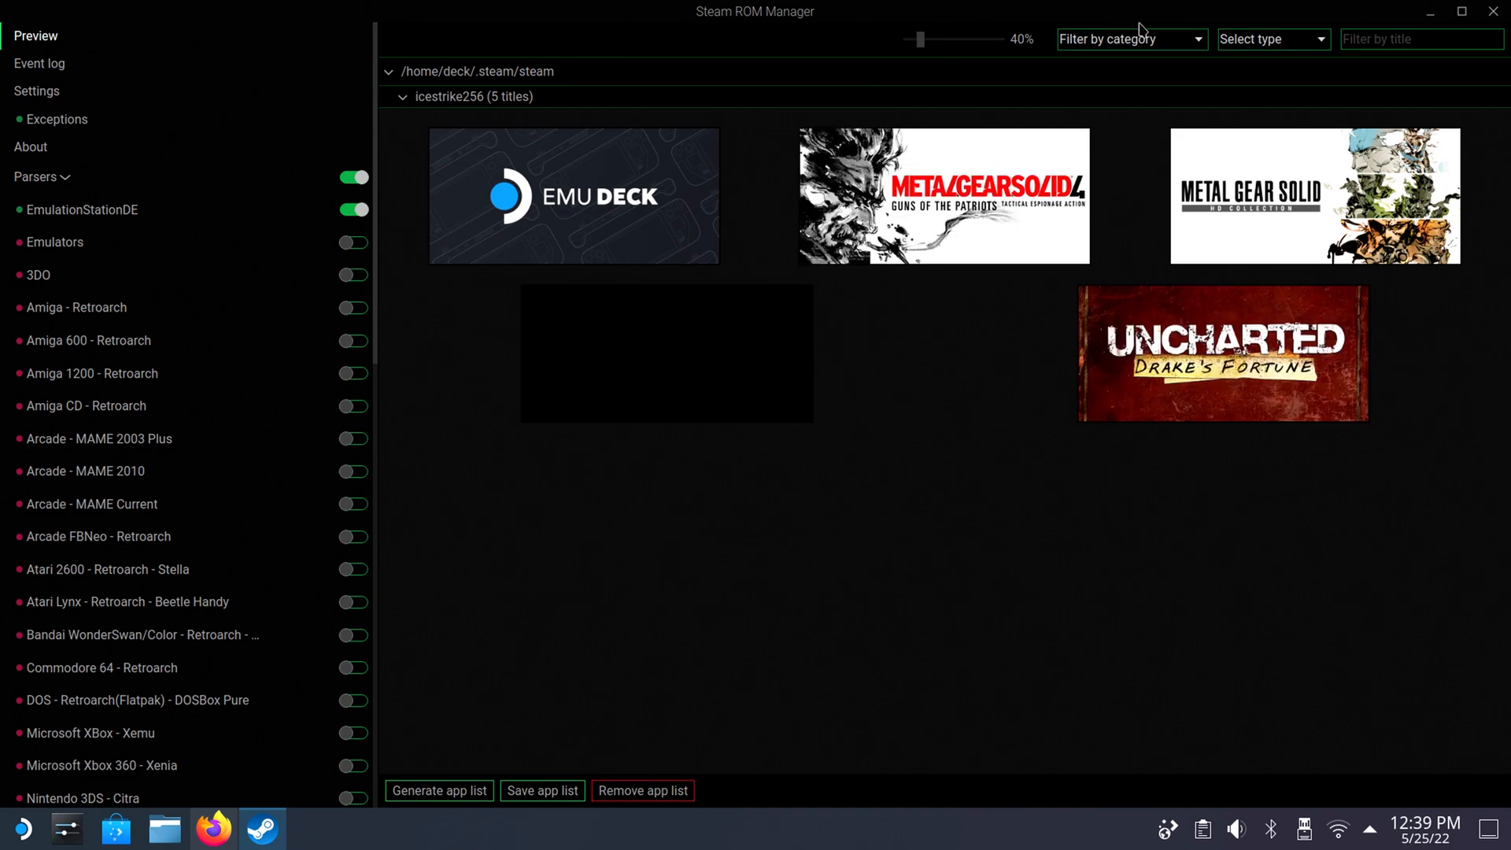
Change EmulationStation-DE's poster artwork to the EmuDeck image, and return the artwork type to Grids.
click(1245, 41)
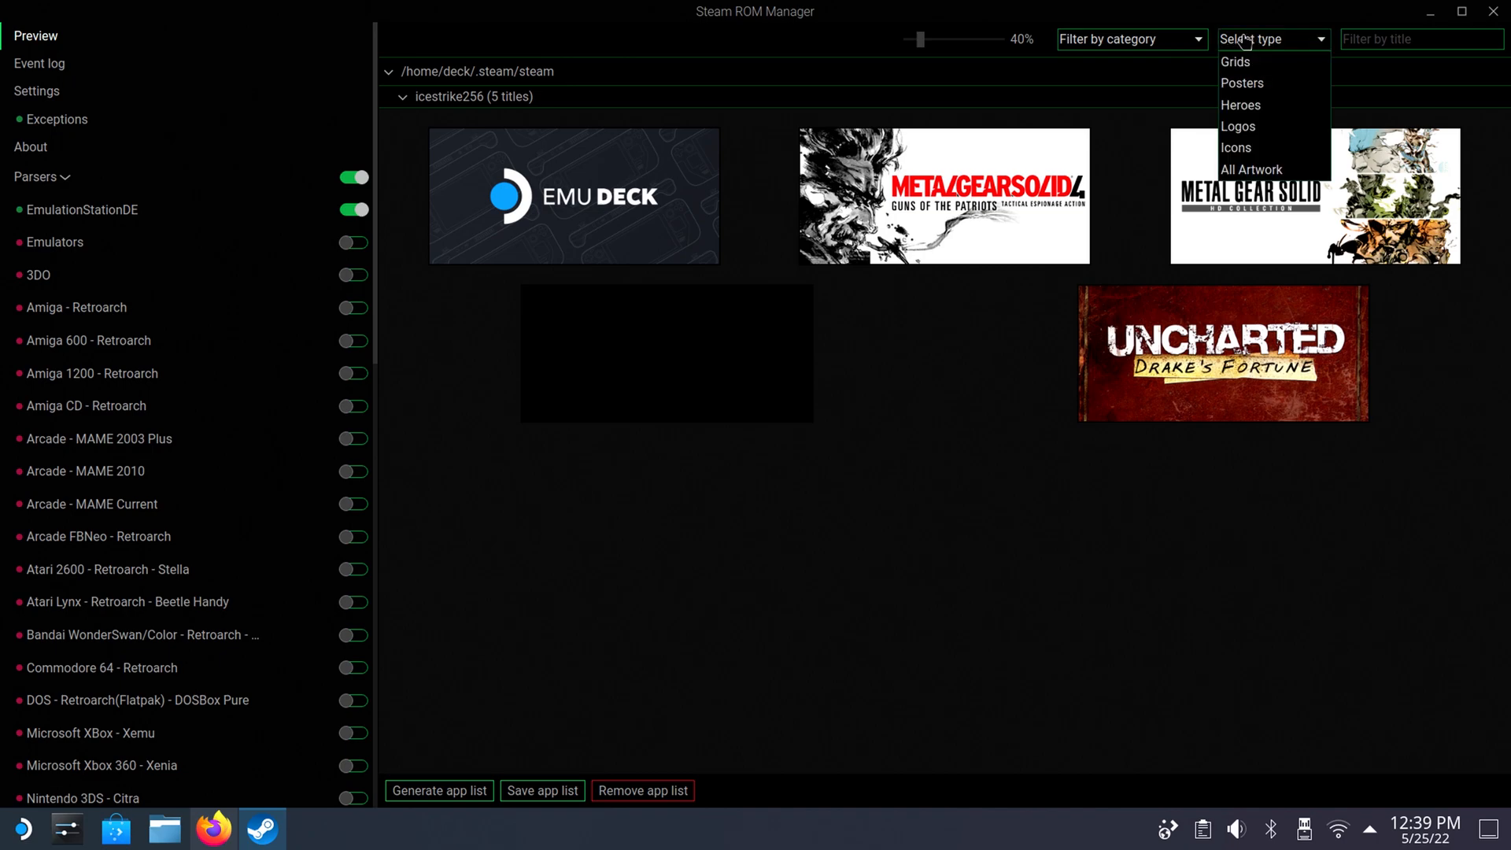
click(1242, 82)
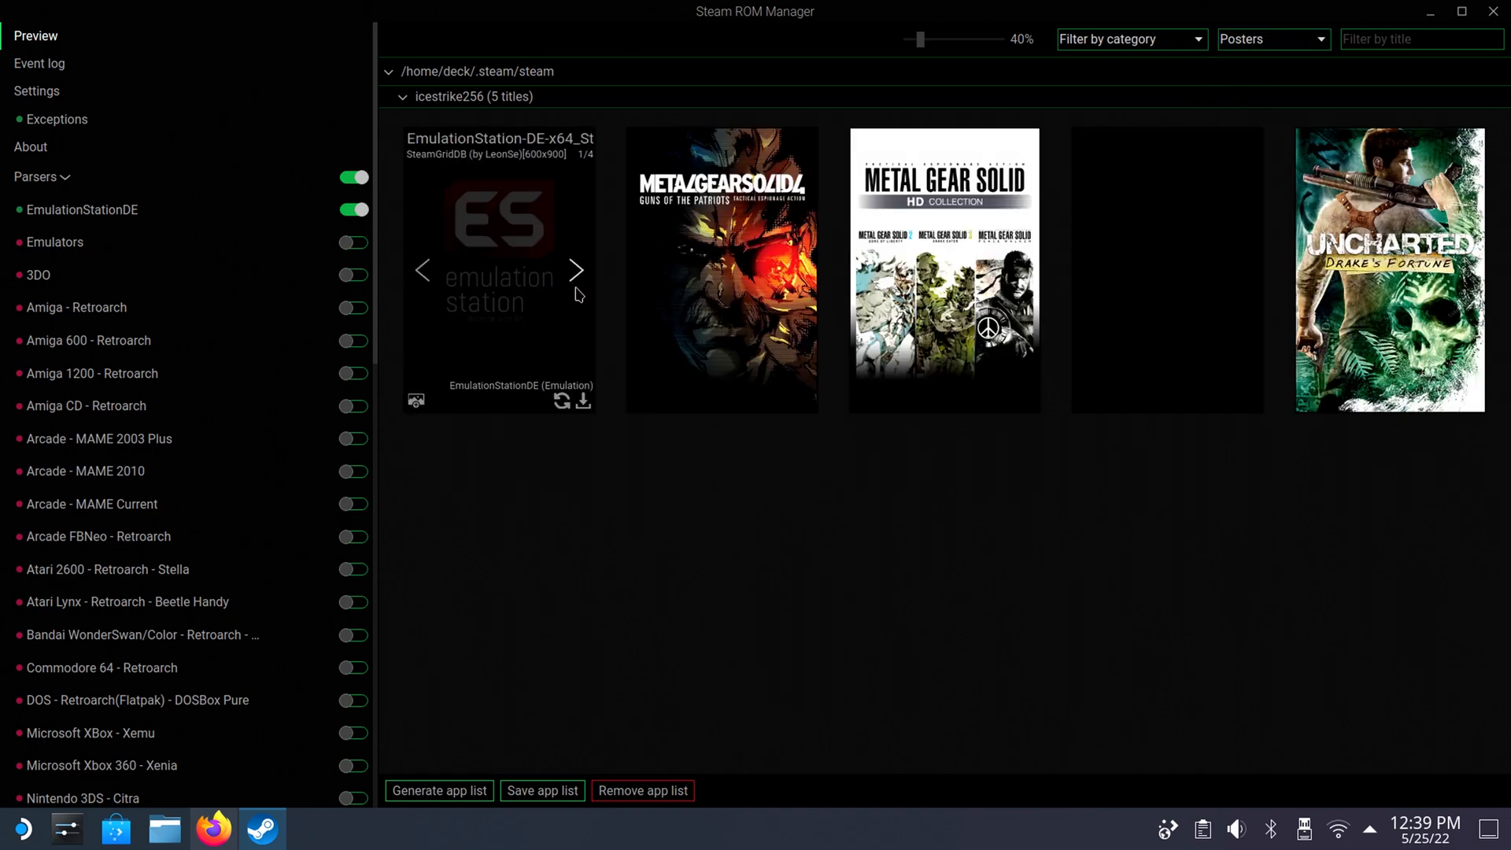
click(578, 277)
click(579, 277)
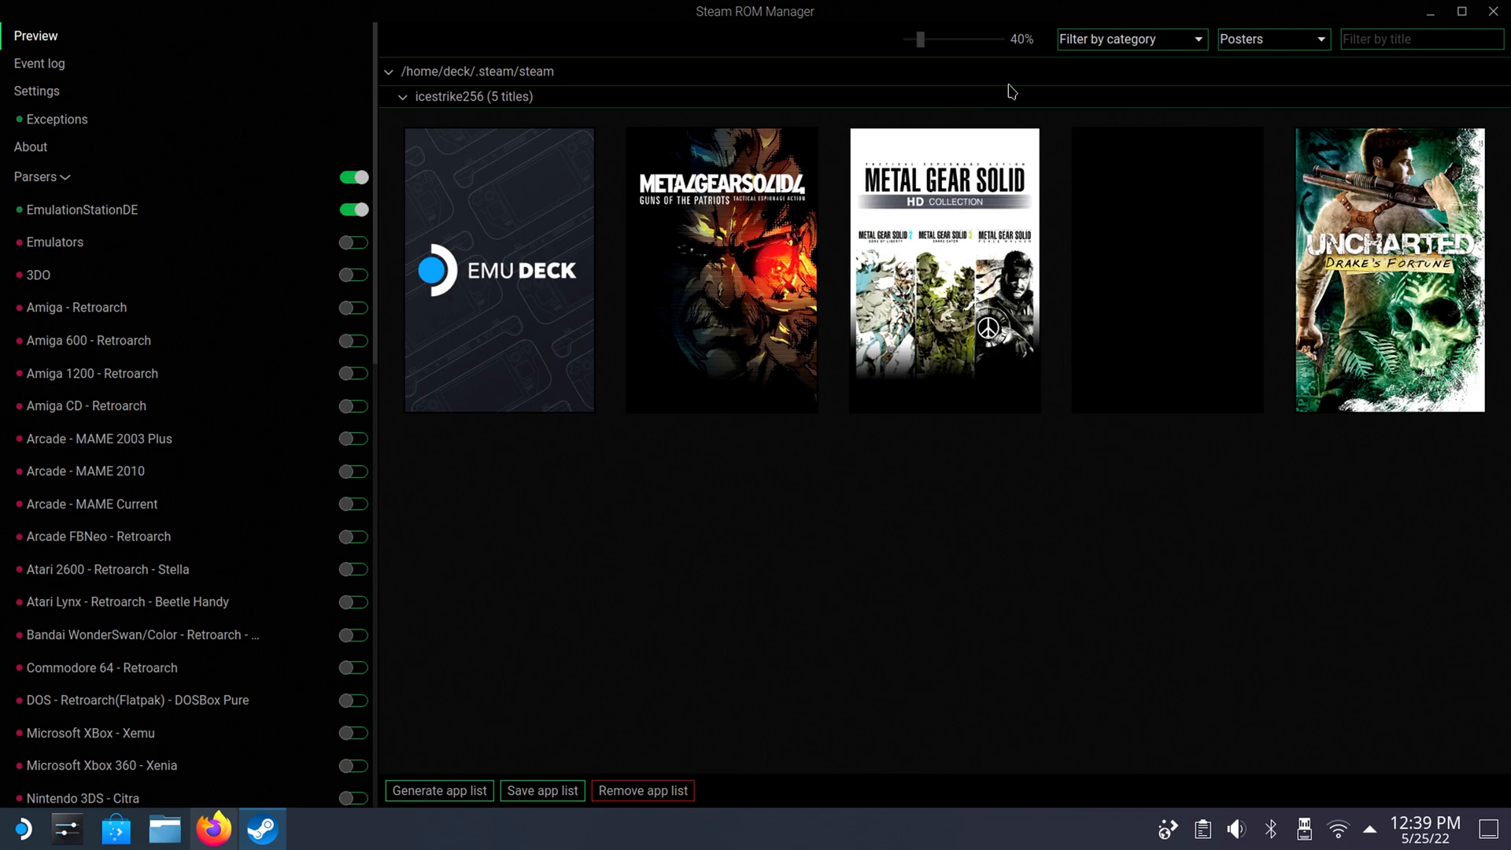
click(1257, 37)
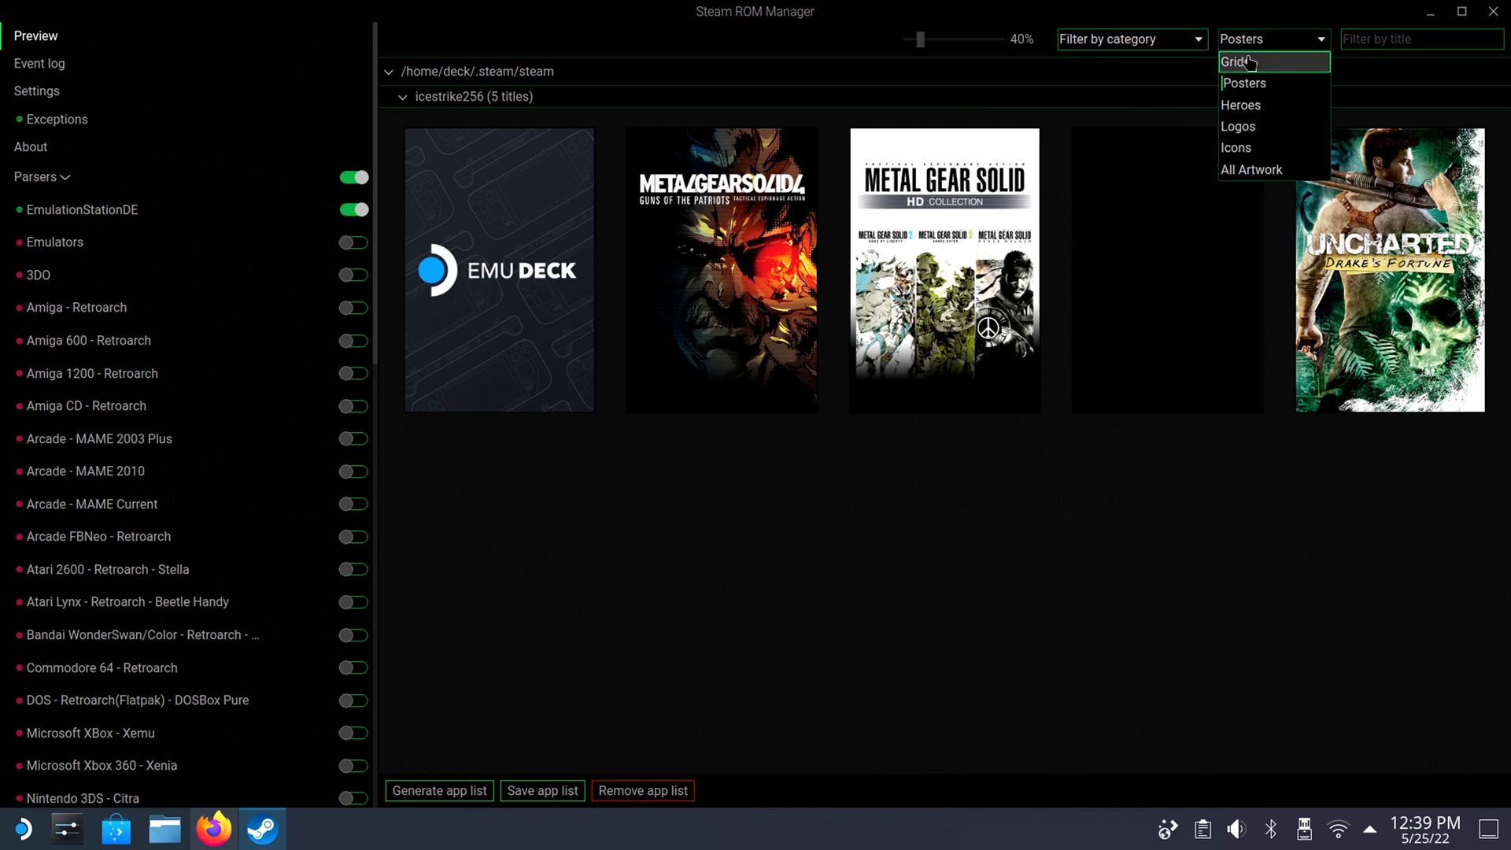
click(1247, 68)
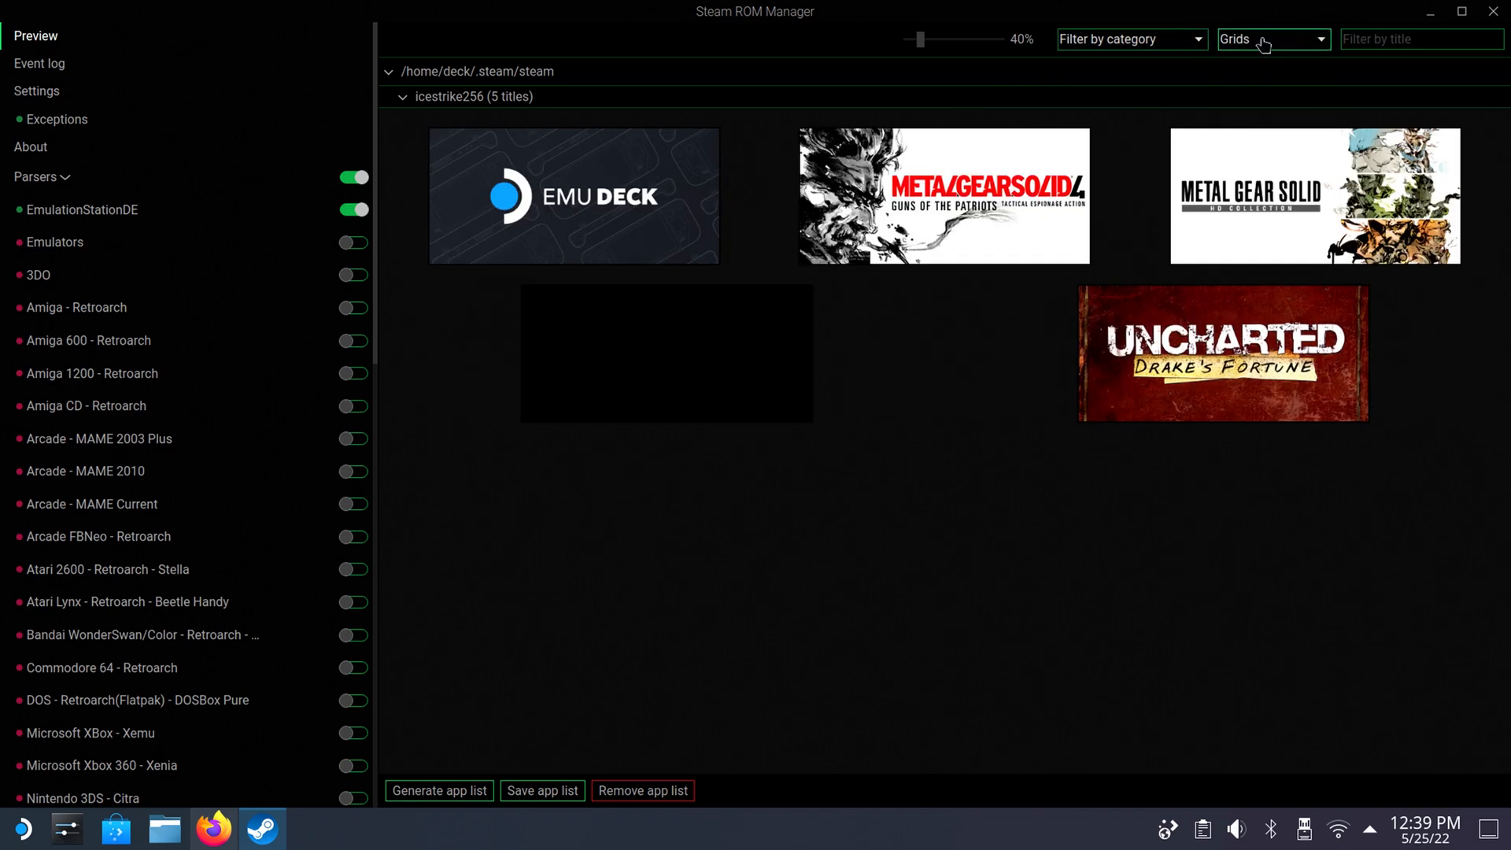
Change Metal Gear Solid 4's poster artwork to the fourth option and close Steam ROM Manager.
click(1263, 43)
click(1243, 80)
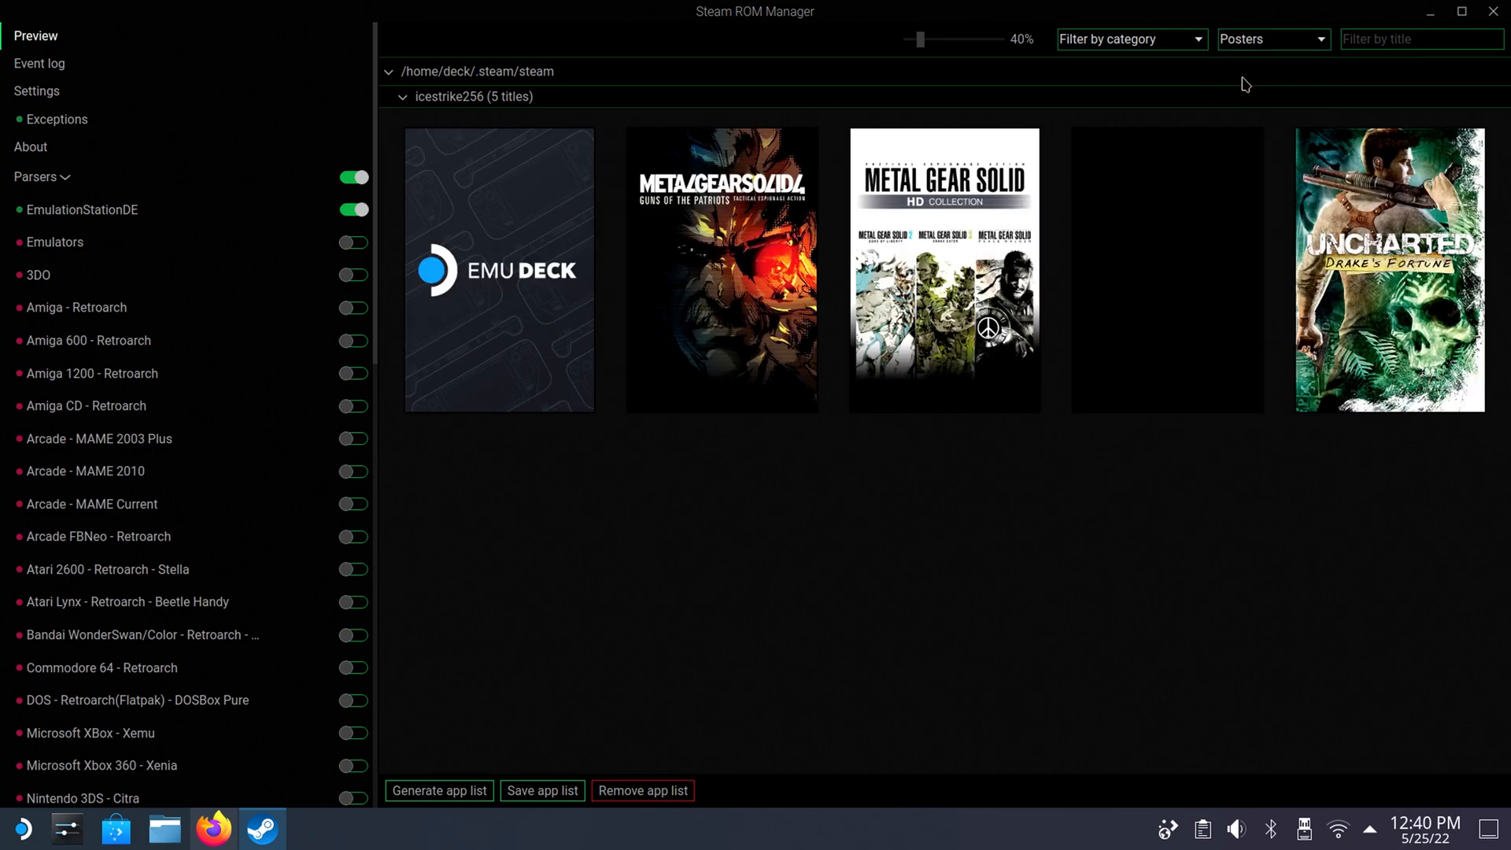
click(796, 272)
click(798, 275)
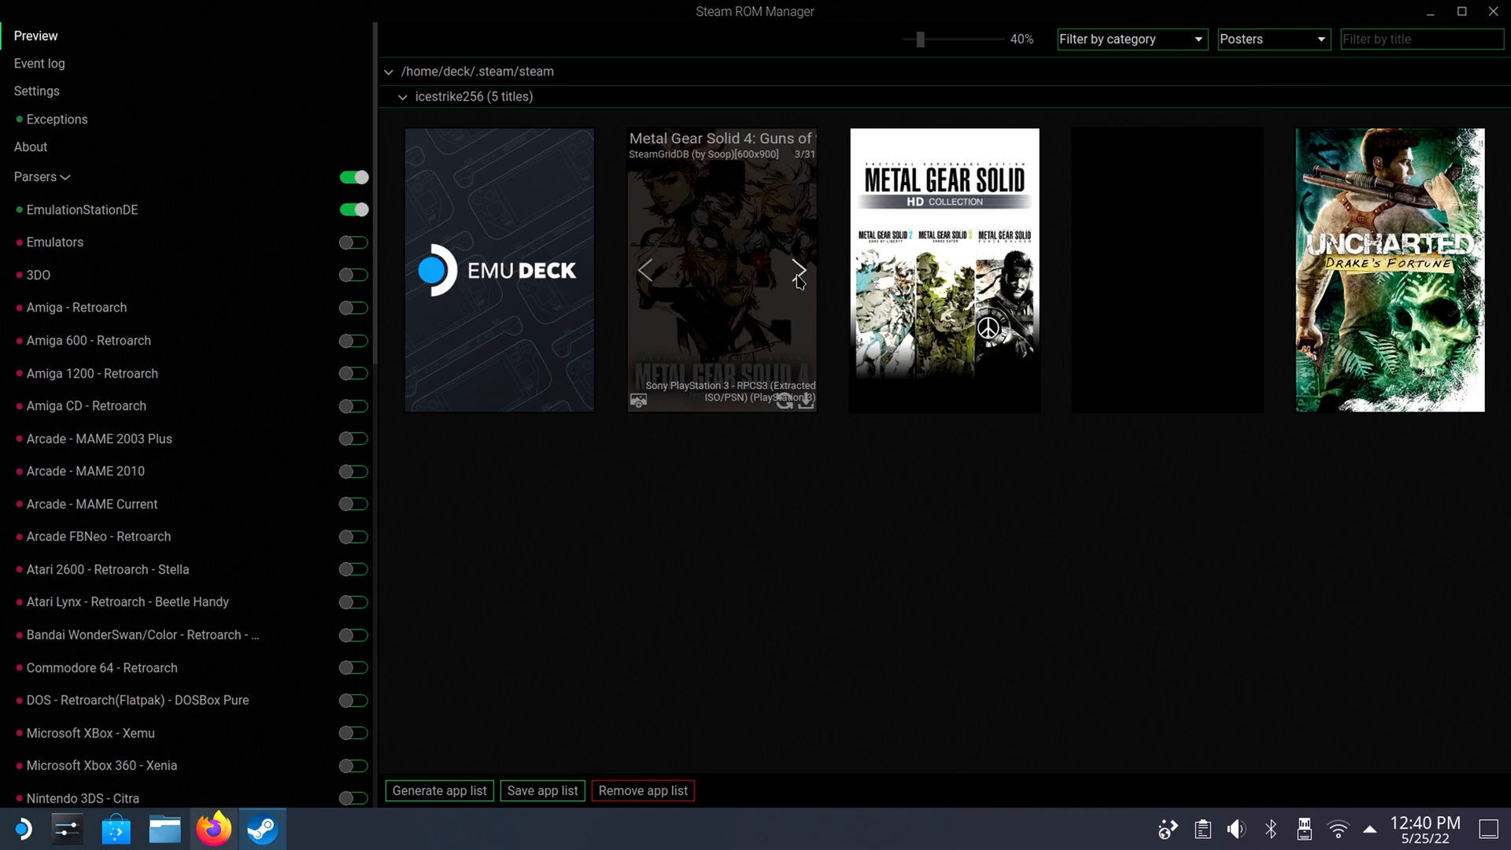
click(798, 276)
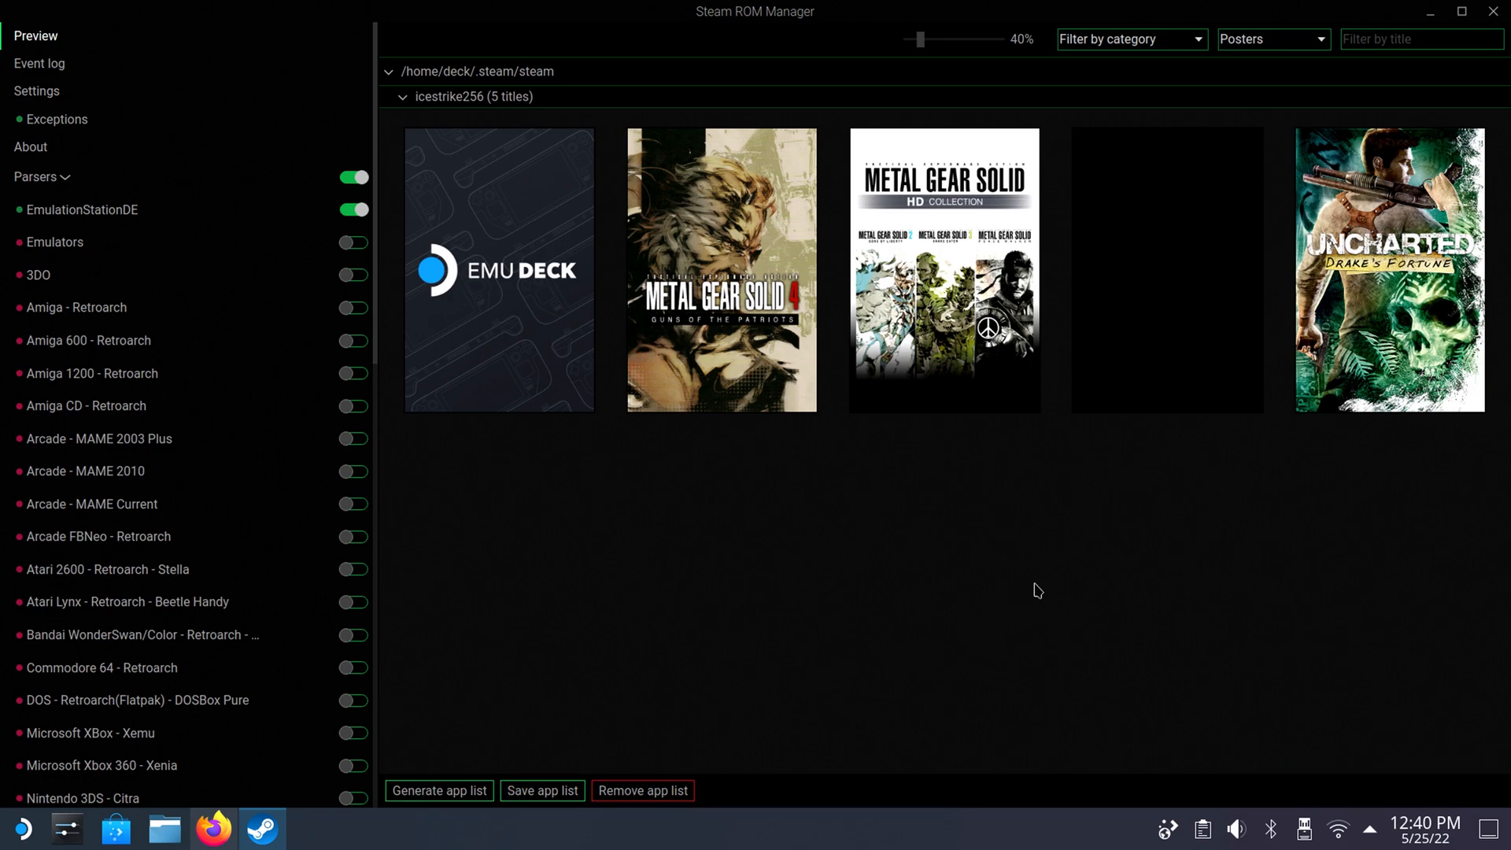
click(1493, 14)
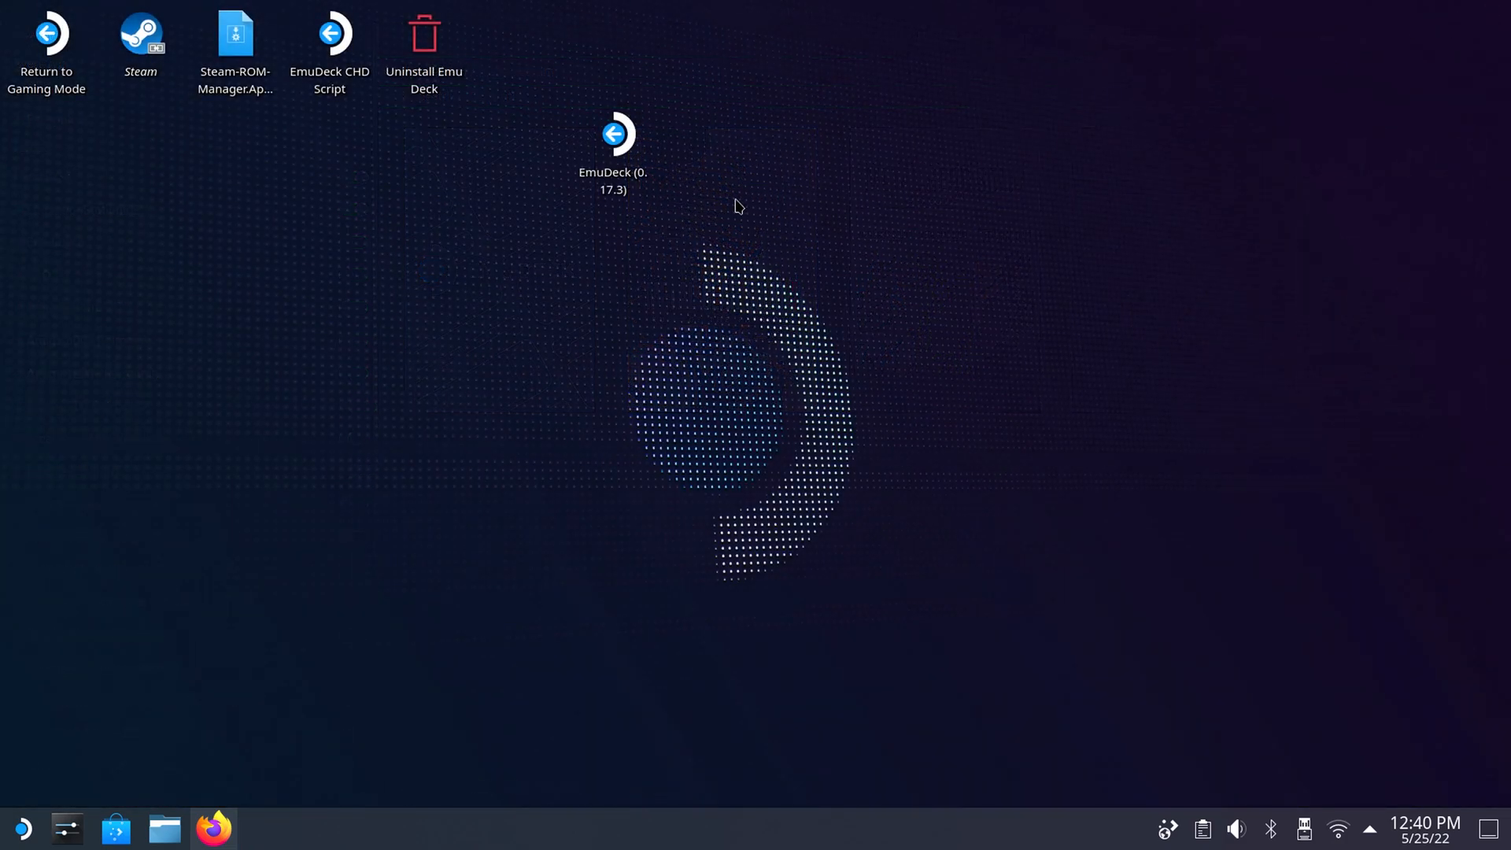
Launch Steam, dismiss its news window, and look through the library for the Emulation and PlayStation 3 collections.
double_click(135, 85)
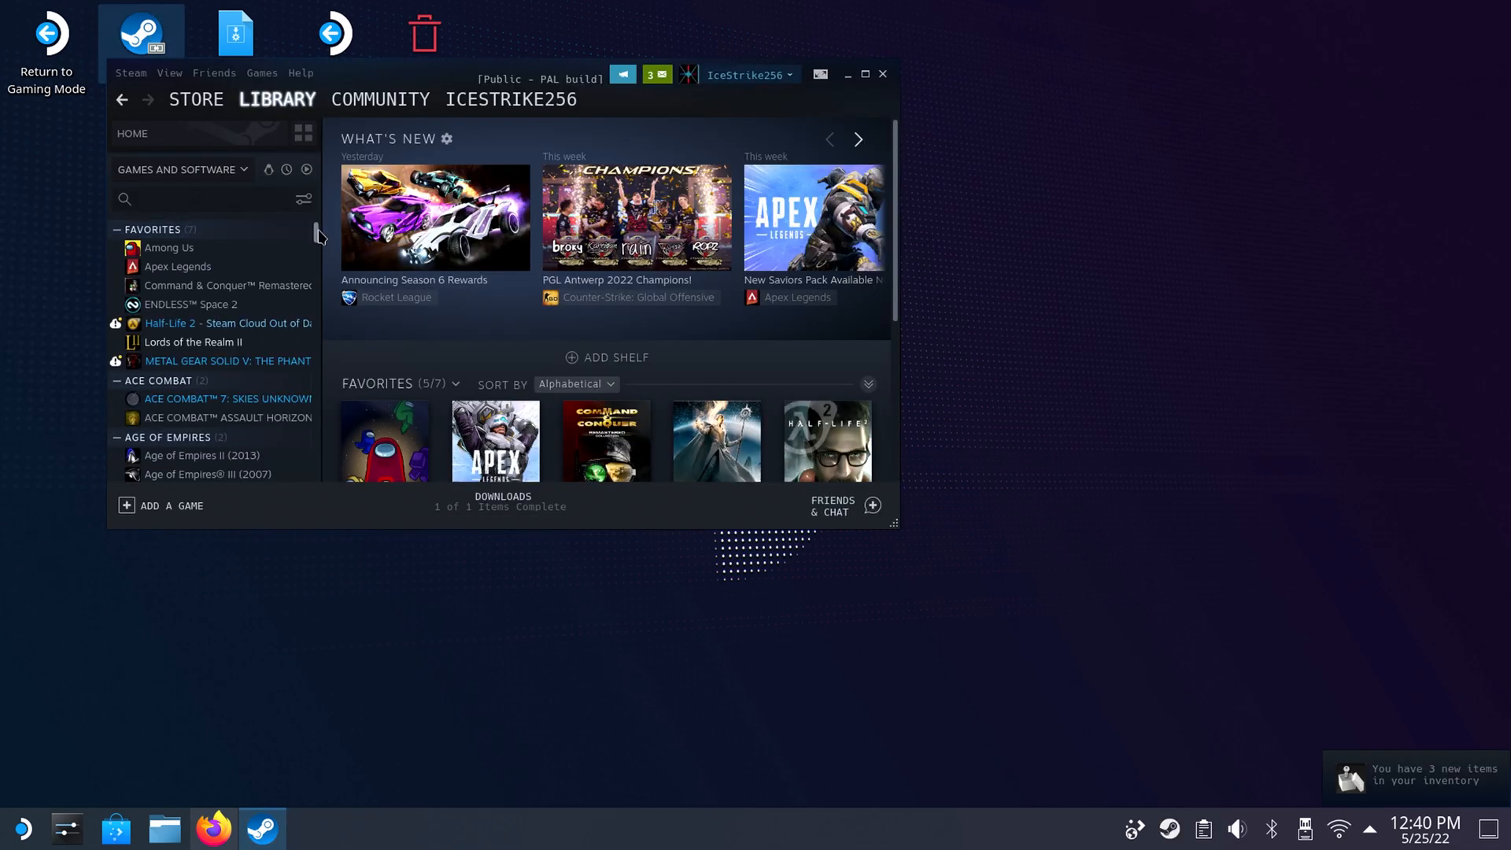
mouse_move(315, 240)
mouse_down()
mouse_move(328, 273)
mouse_move(324, 261)
mouse_up()
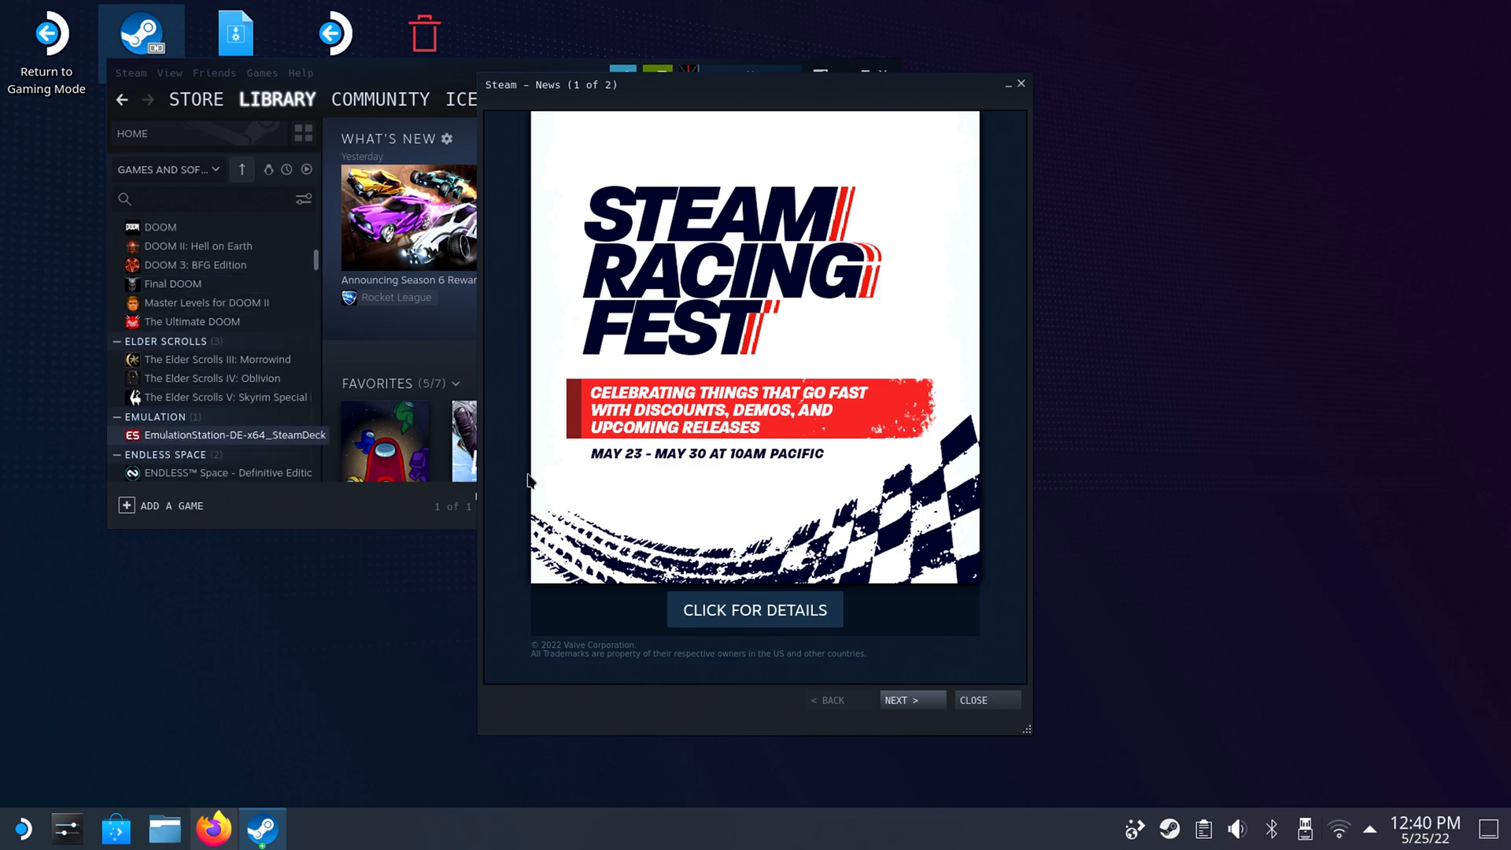
click(976, 700)
scroll(318, 266, down, 1)
mouse_move(316, 265)
mouse_down()
mouse_move(321, 298)
mouse_move(320, 268)
mouse_move(320, 281)
mouse_up()
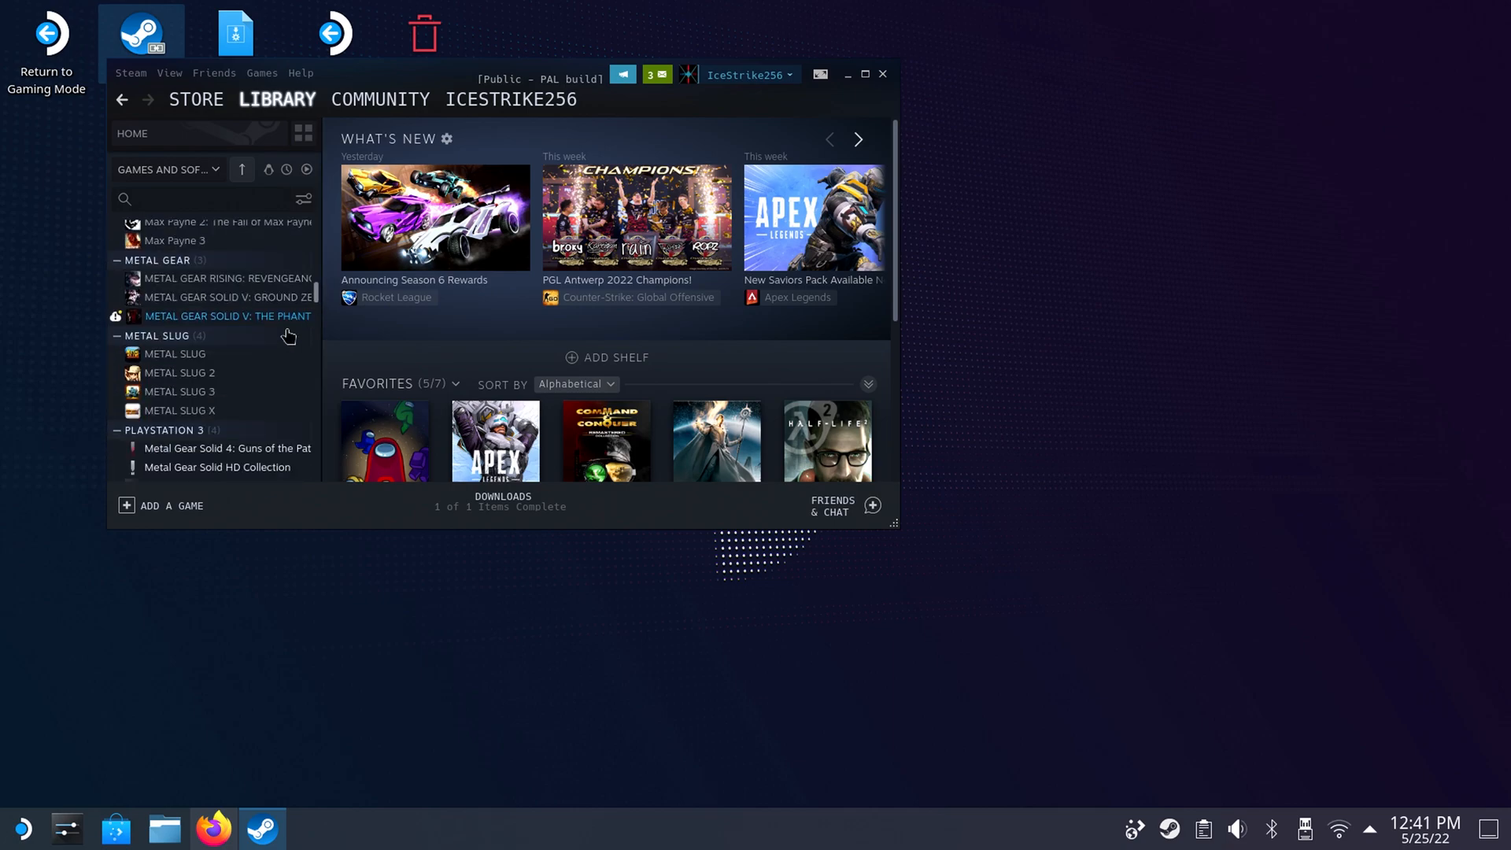
click(257, 431)
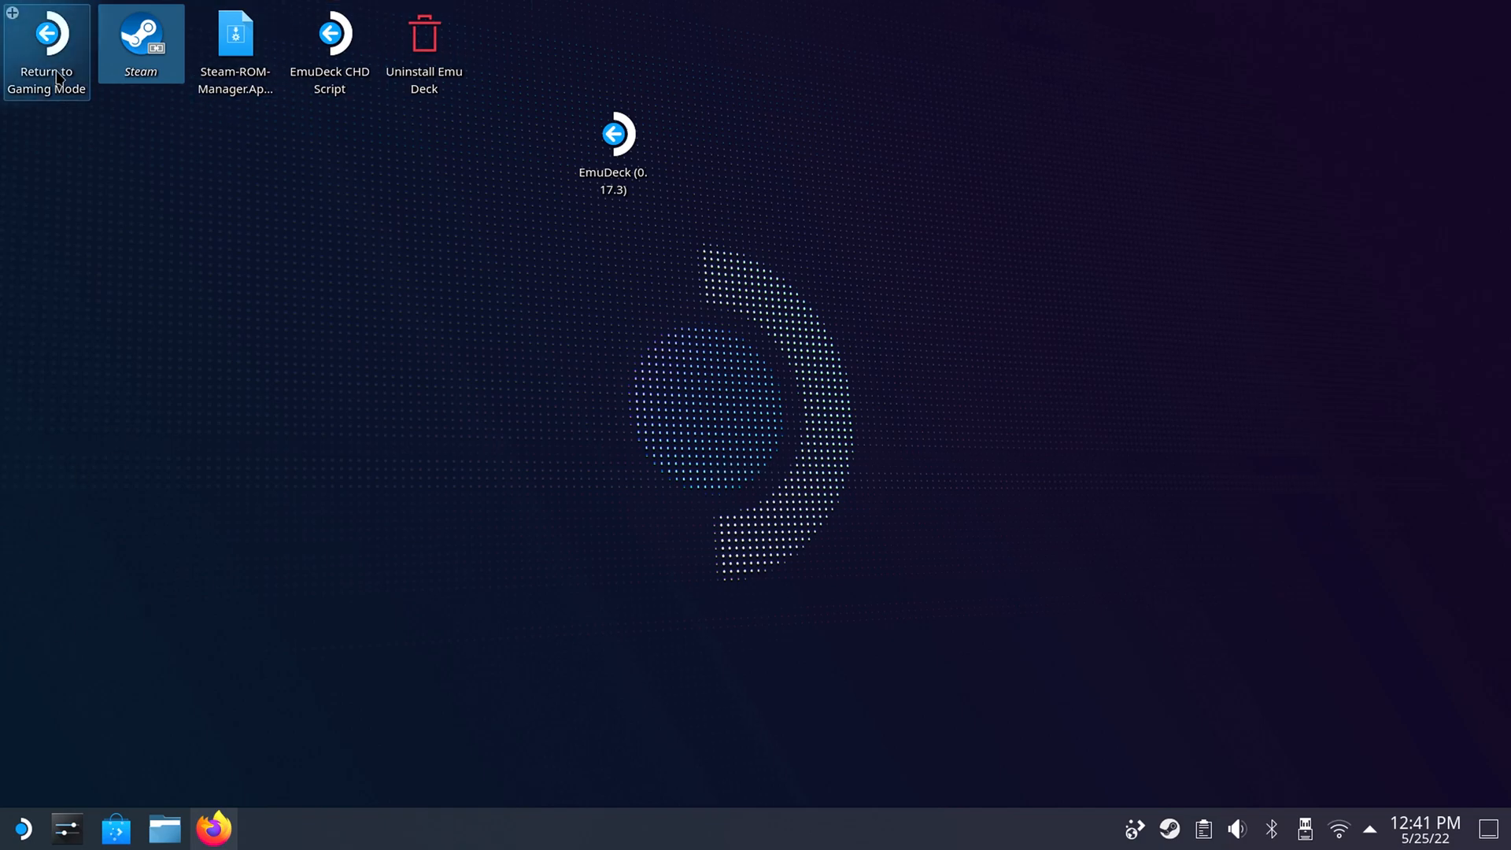
Return to Gaming Mode and open the game library.
double_click(55, 36)
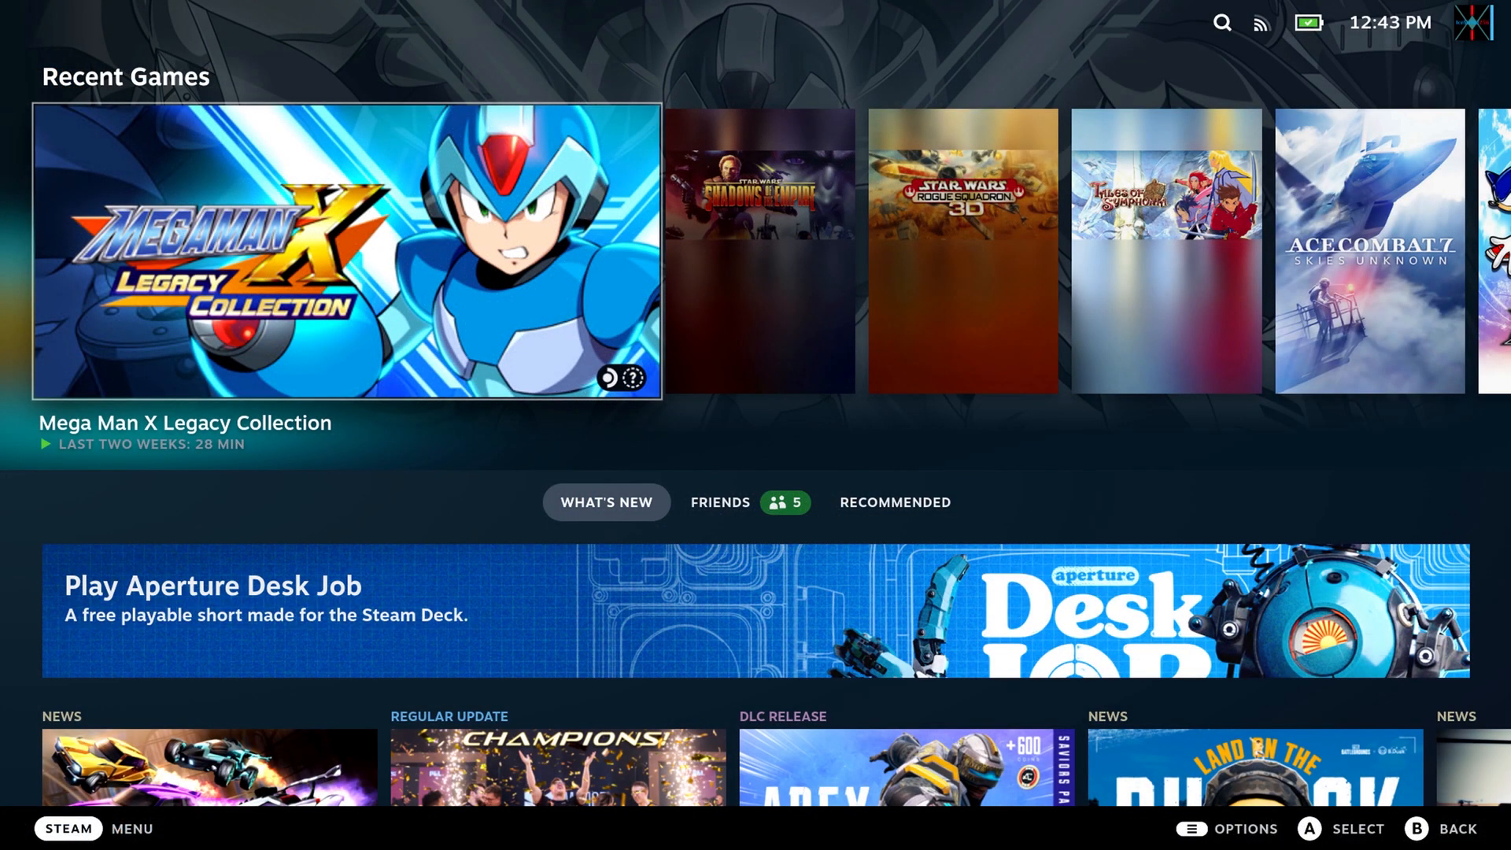
key(ctrl+1)
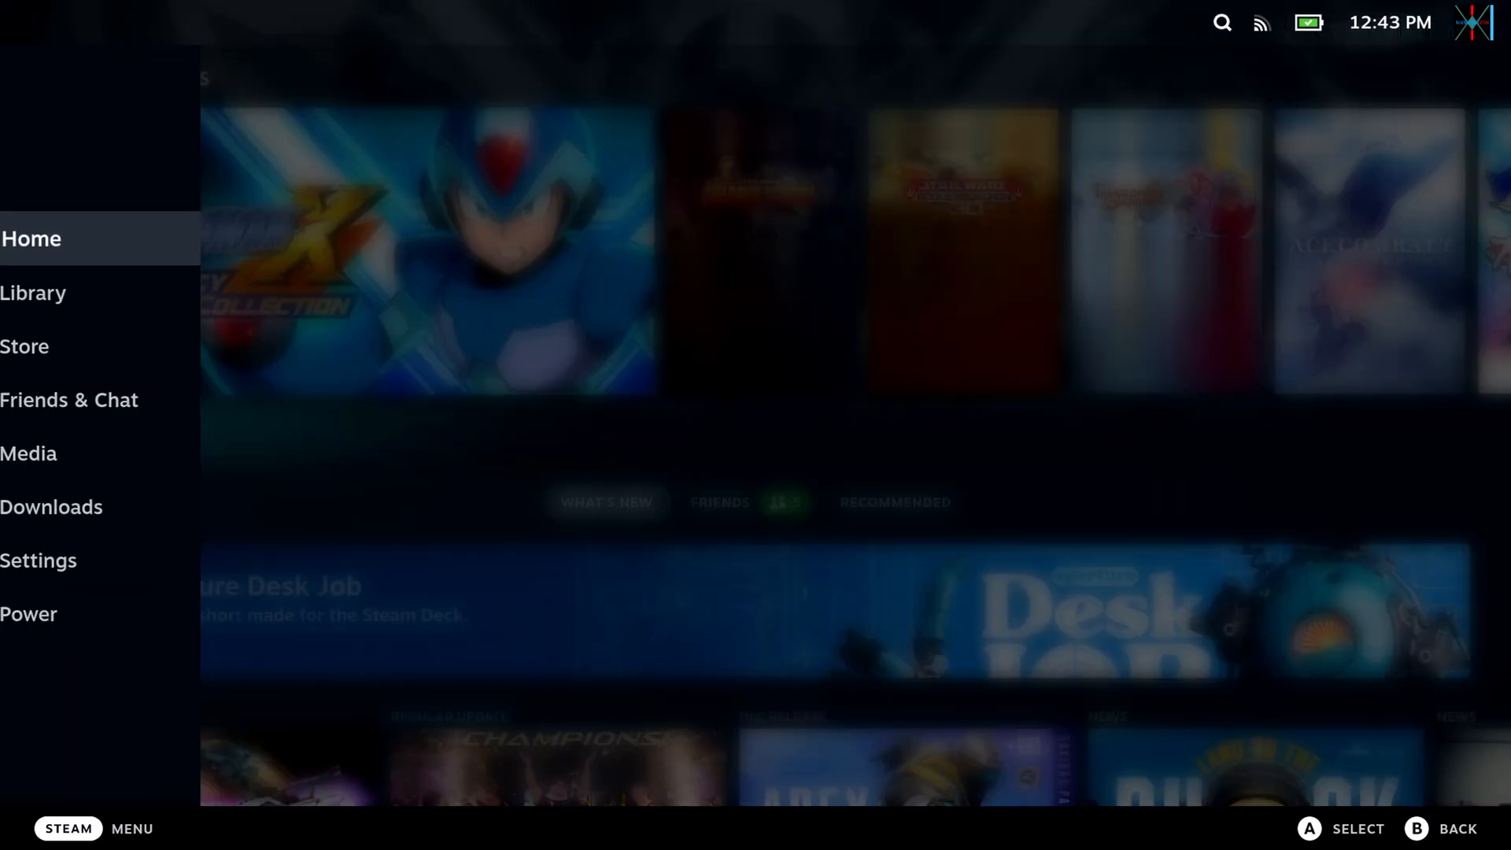
key(Down)
key(Return)
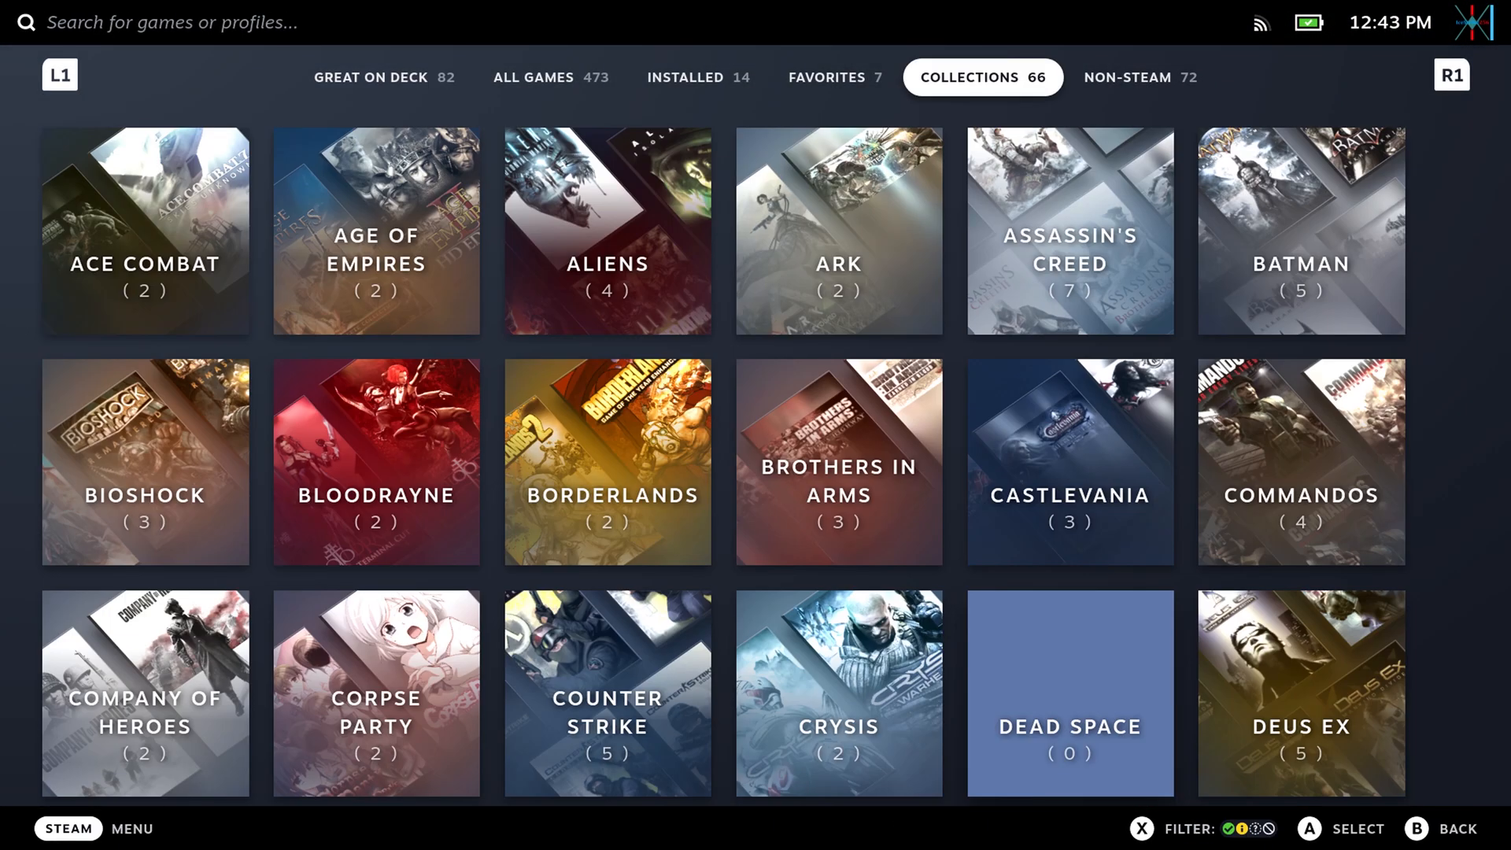
Look through the library's collections for the Emulation collection.
key(Down)
key(Down)
key(Down)
key(Down)
key(Down)
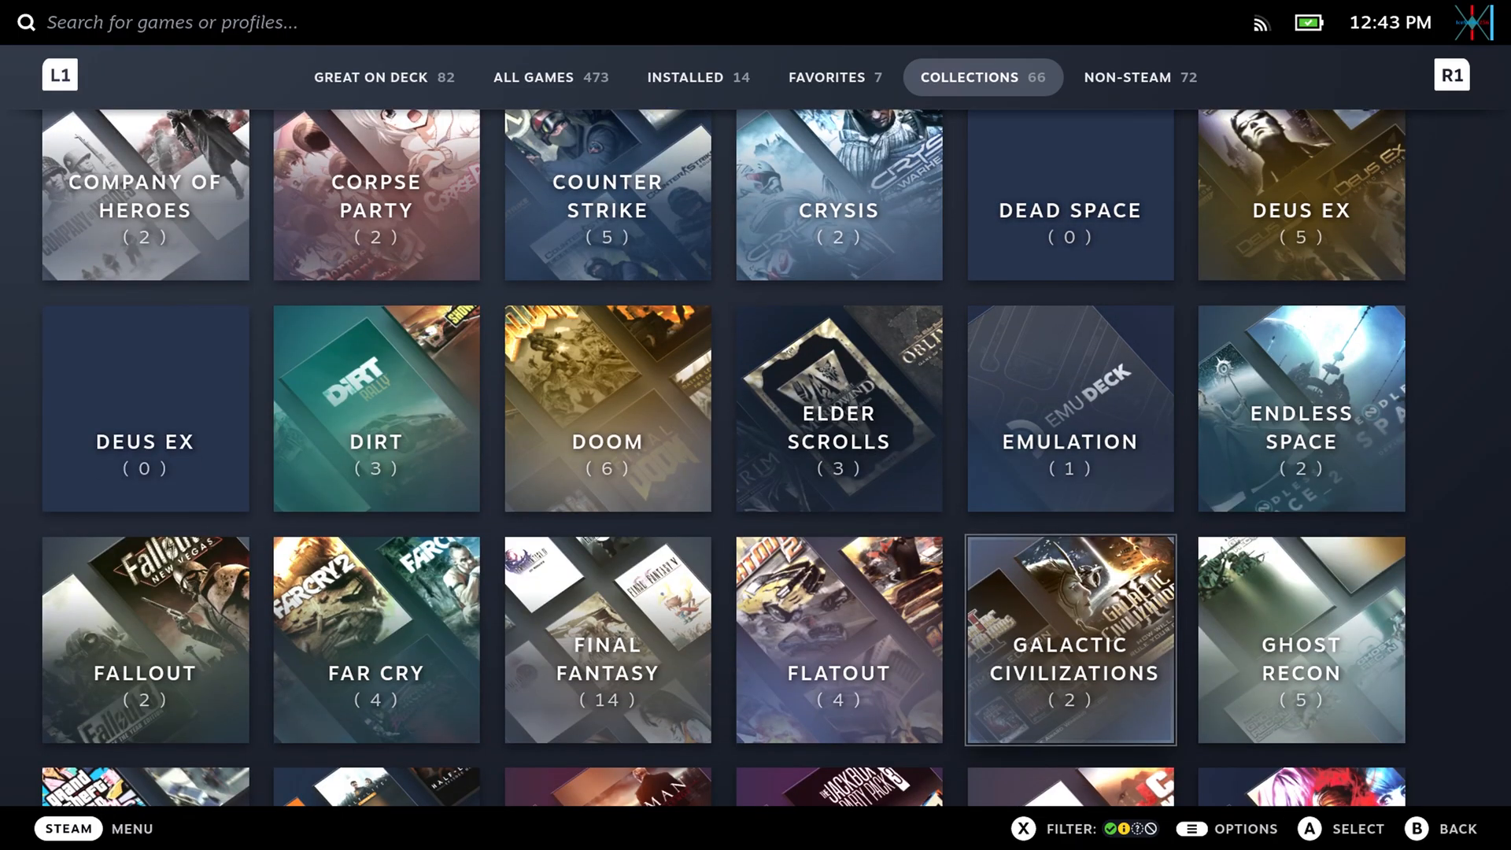
key(Up)
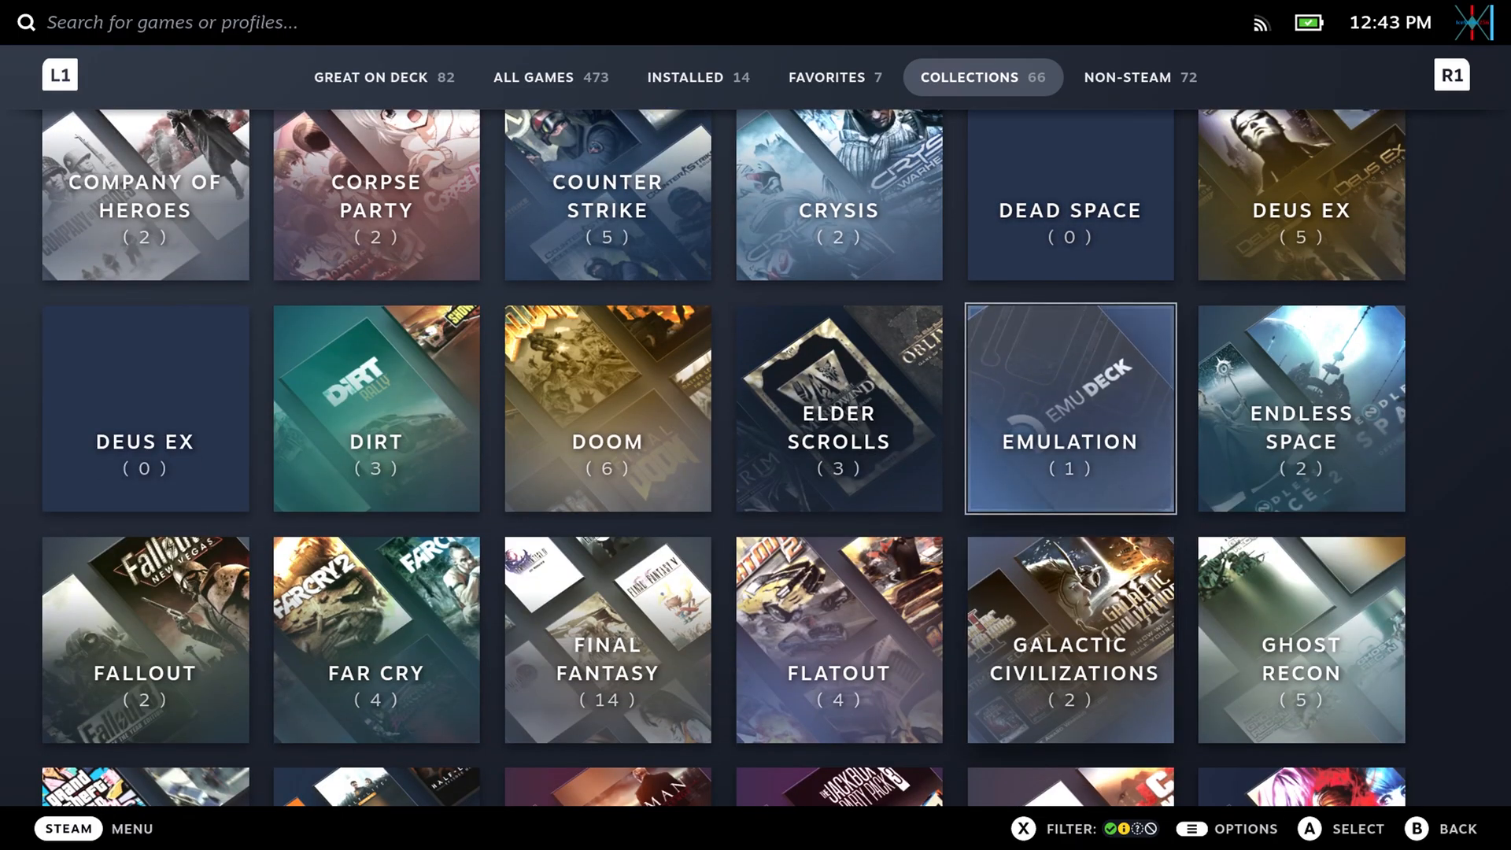
key(Up)
key(Up)
key(Up)
key(Up)
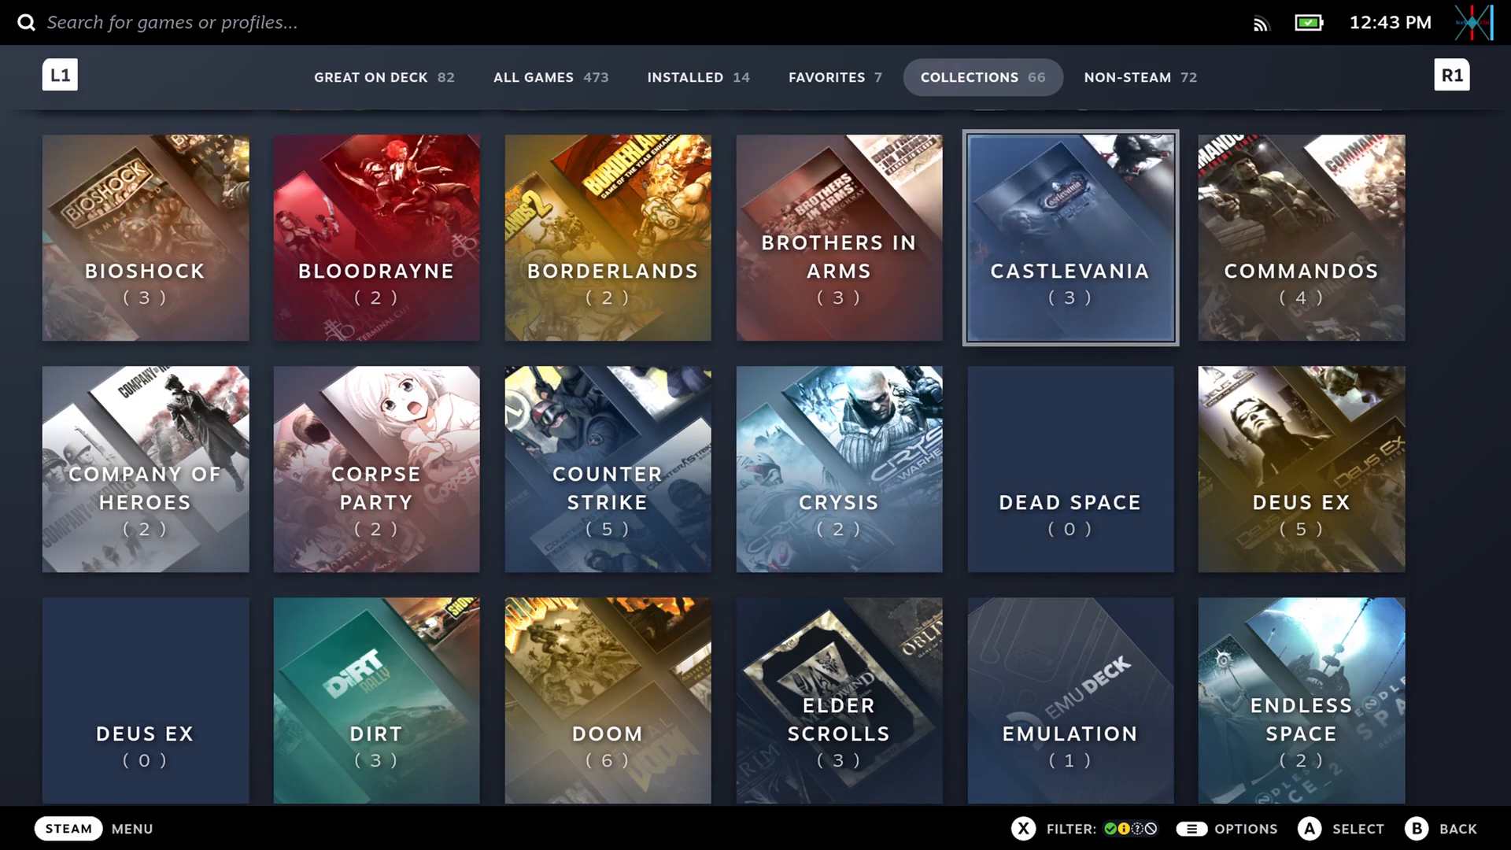
Look through the non-Steam games for the EmuDeck entry, both Metal Gear Solid titles and Uncharted: Drake's Fortune.
key(Right)
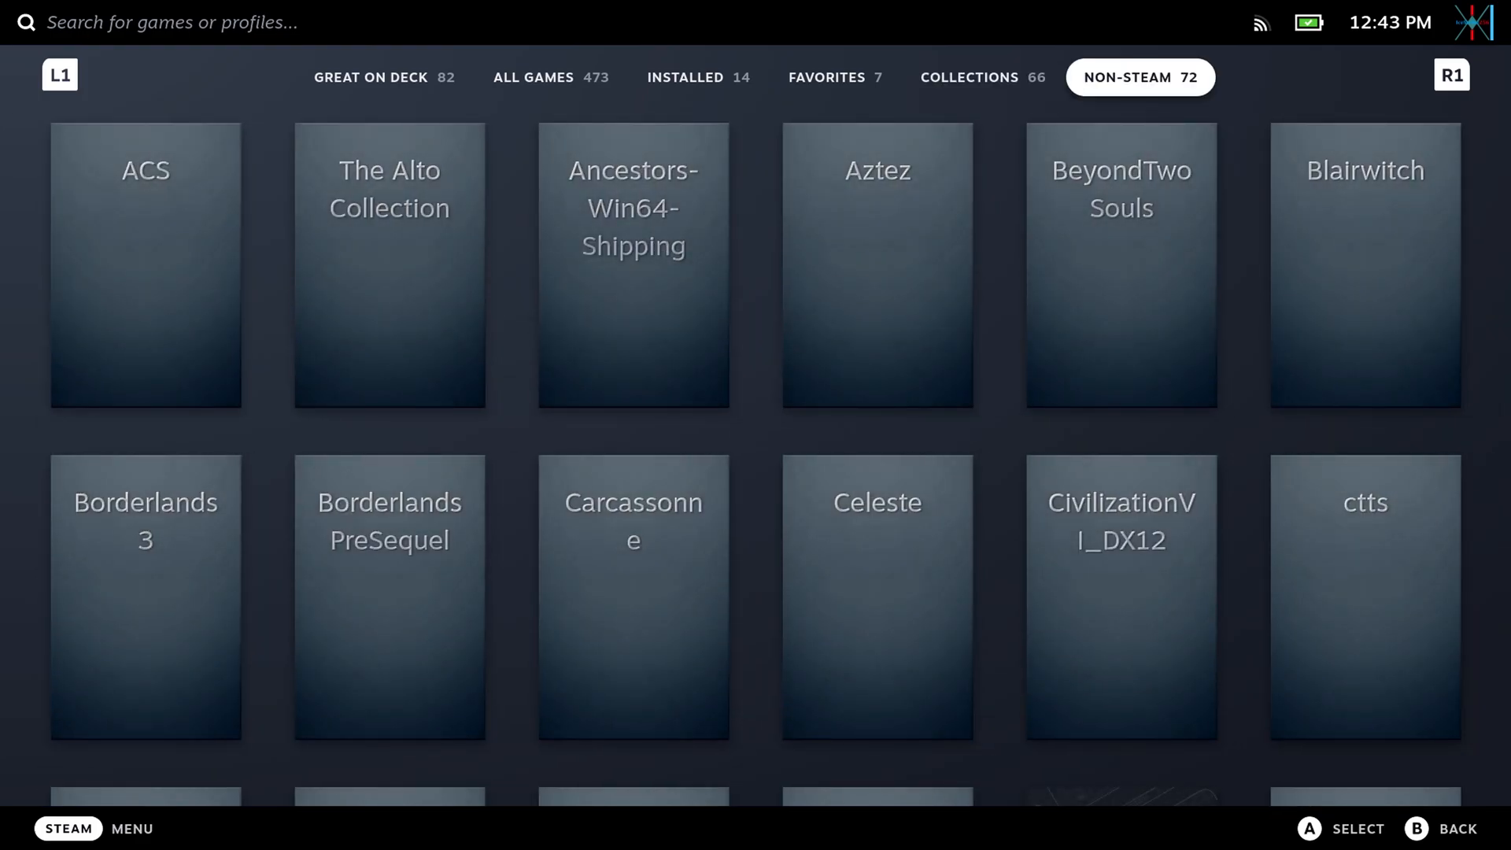
key(Down)
key(Down)
key(Down)
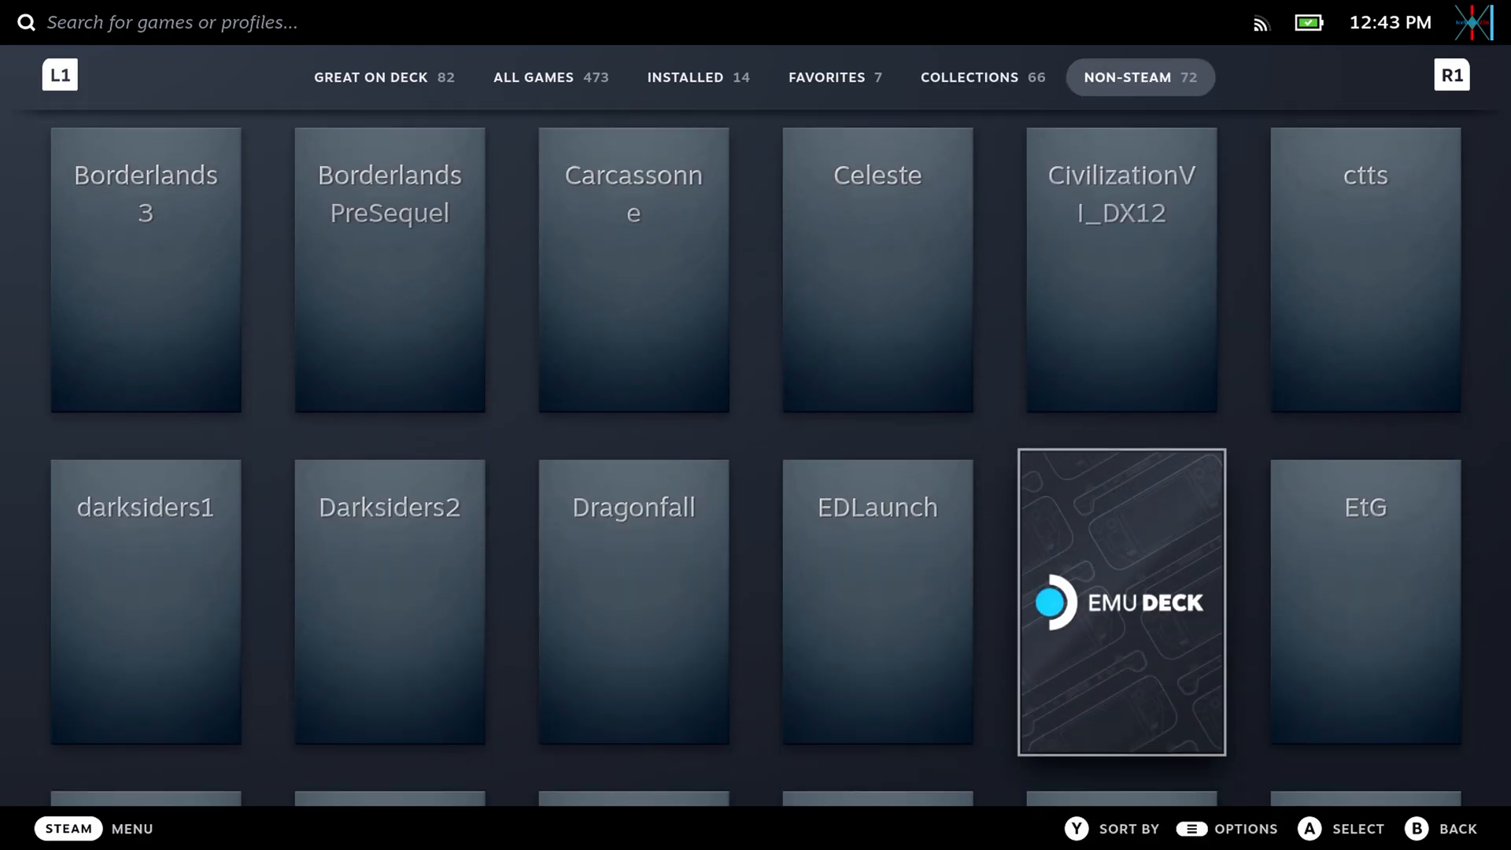
key(Down)
key(Down)
key(Down)
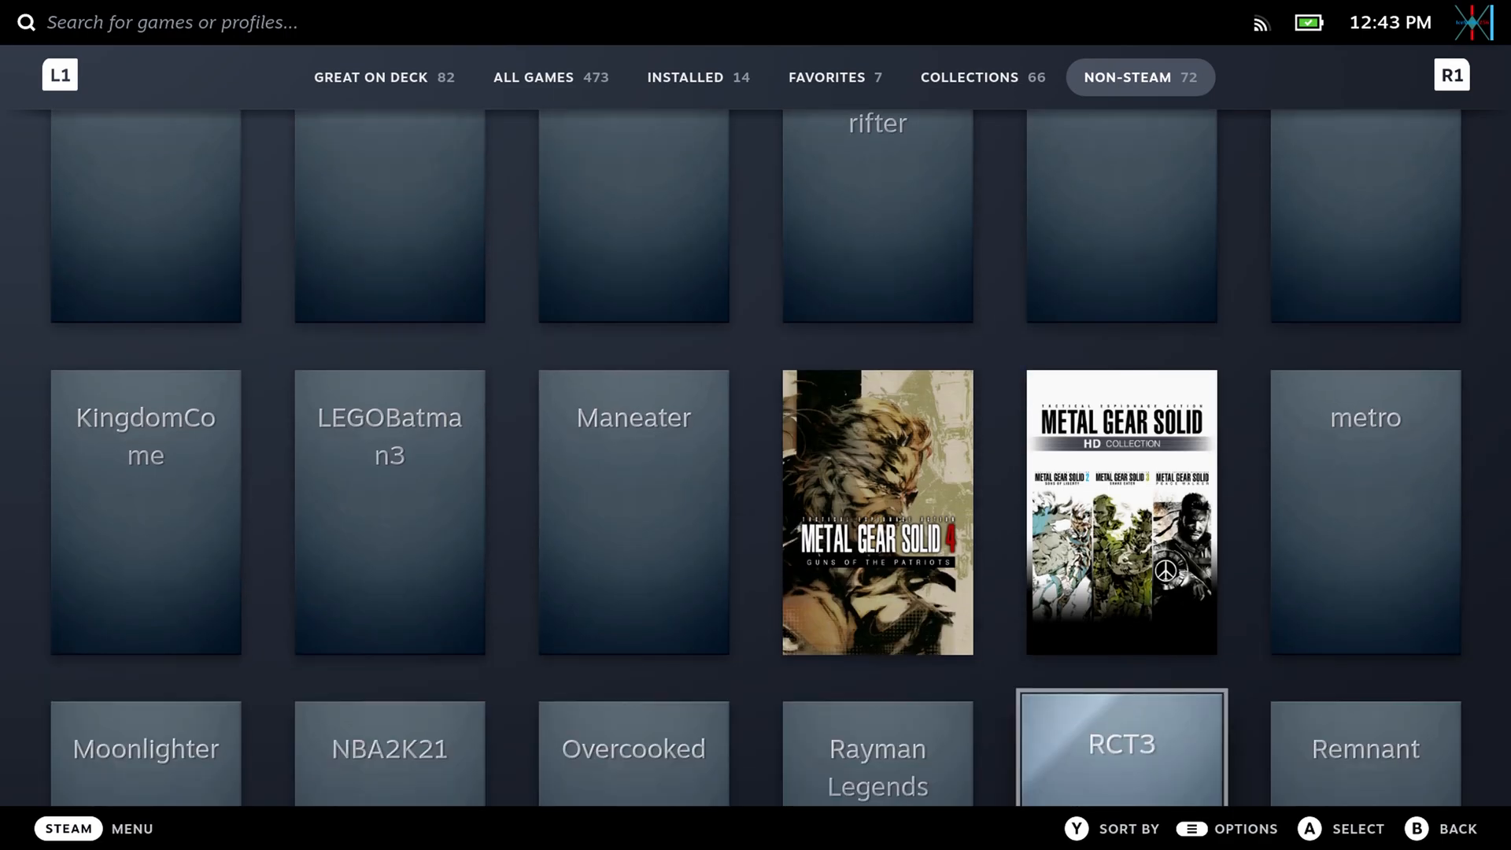
key(Up)
key(Left)
key(Down)
key(Down)
key(Down)
key(Down)
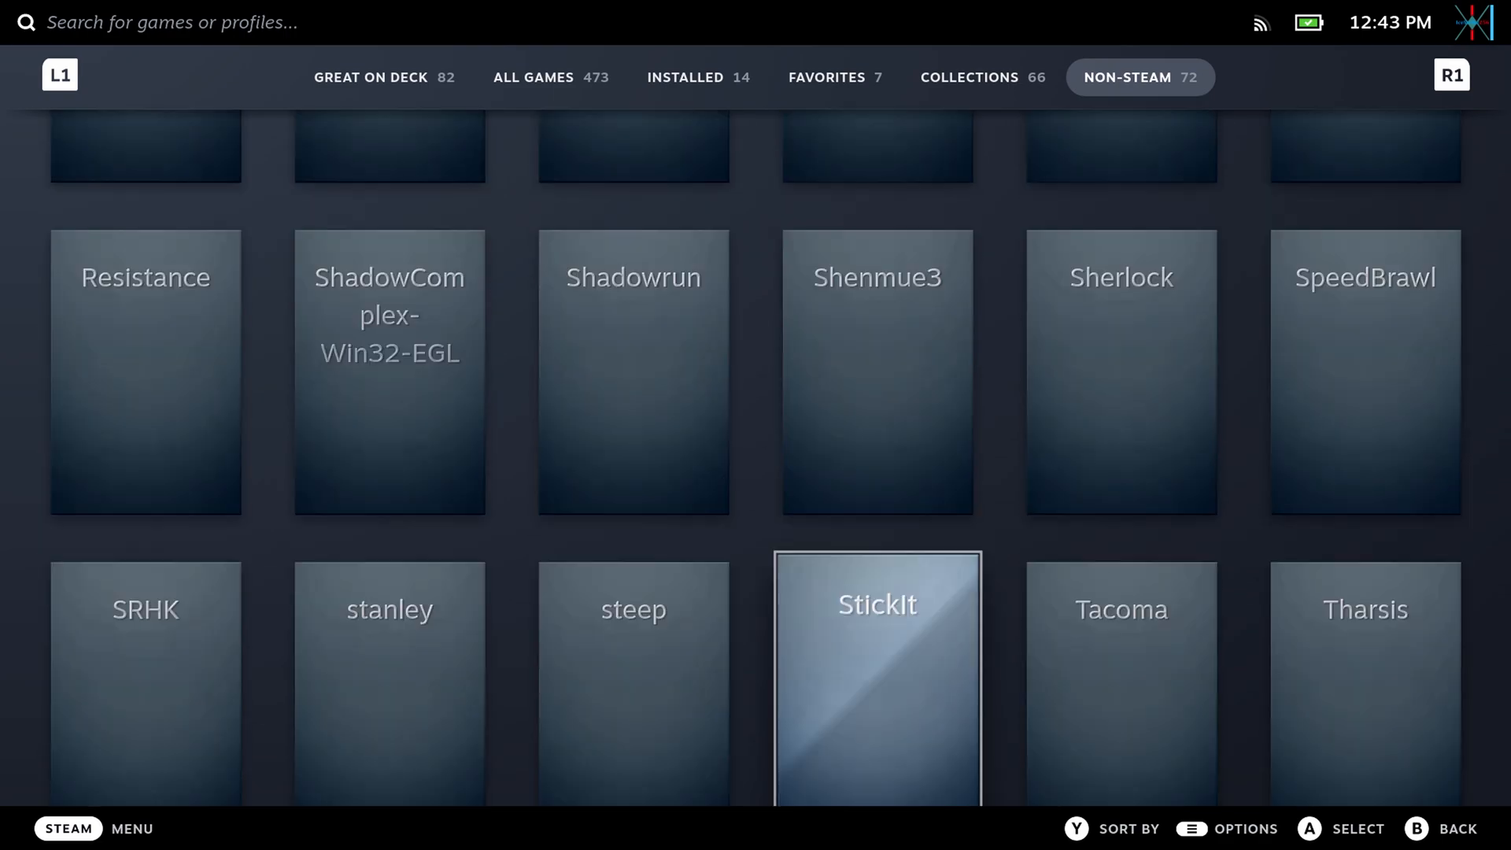
key(Down)
key(Left)
key(Left)
key(Left)
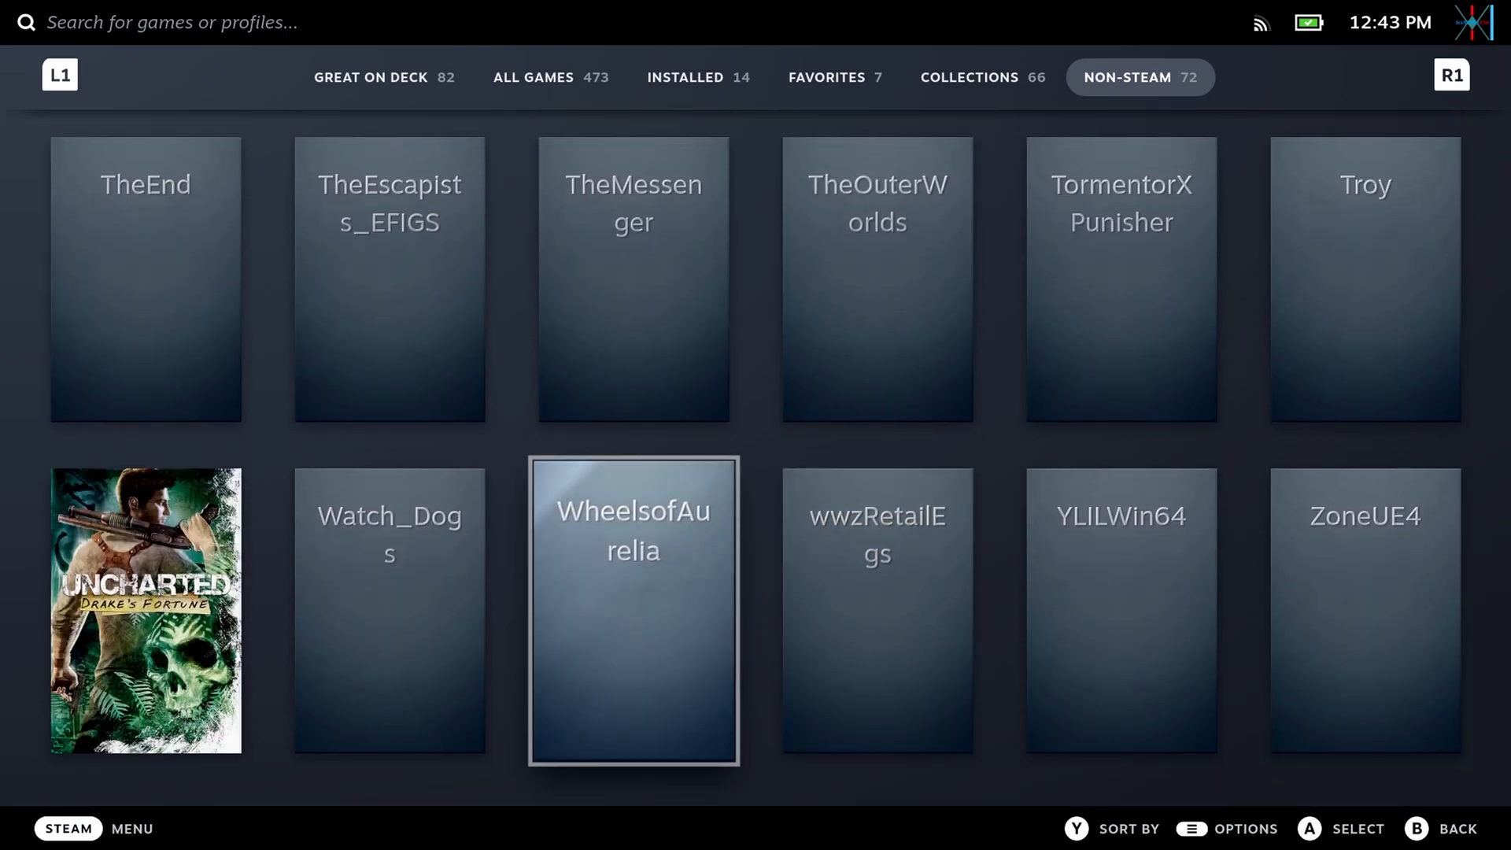
Launch EmulationStation from the EmuDeck tile among the non-Steam games.
key(Up)
key(Up)
key(Up)
key(Up)
key(Up)
key(Up)
key(Up)
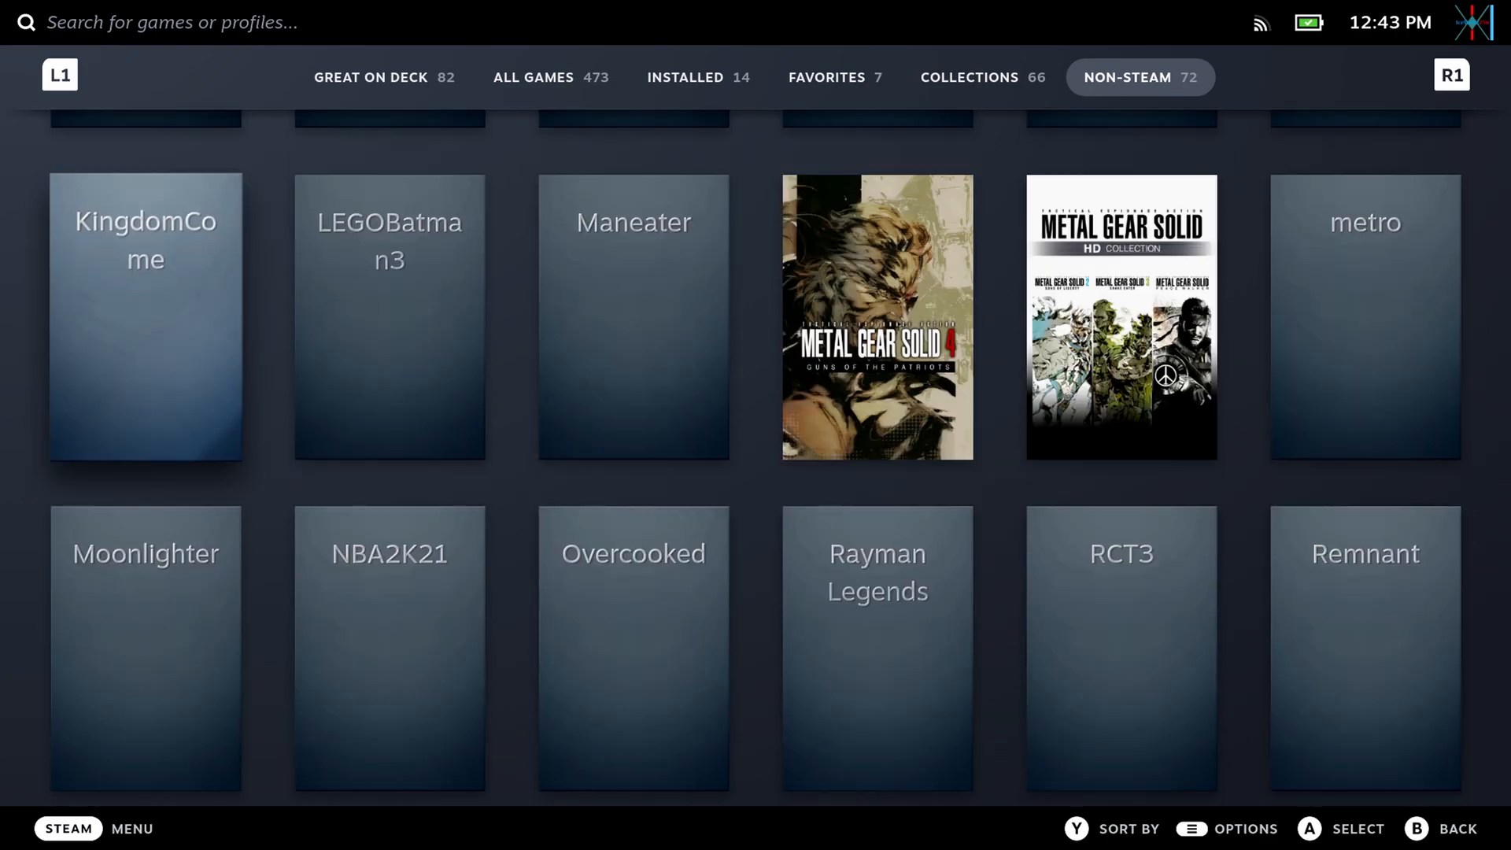
key(Up)
key(Up)
key(Up)
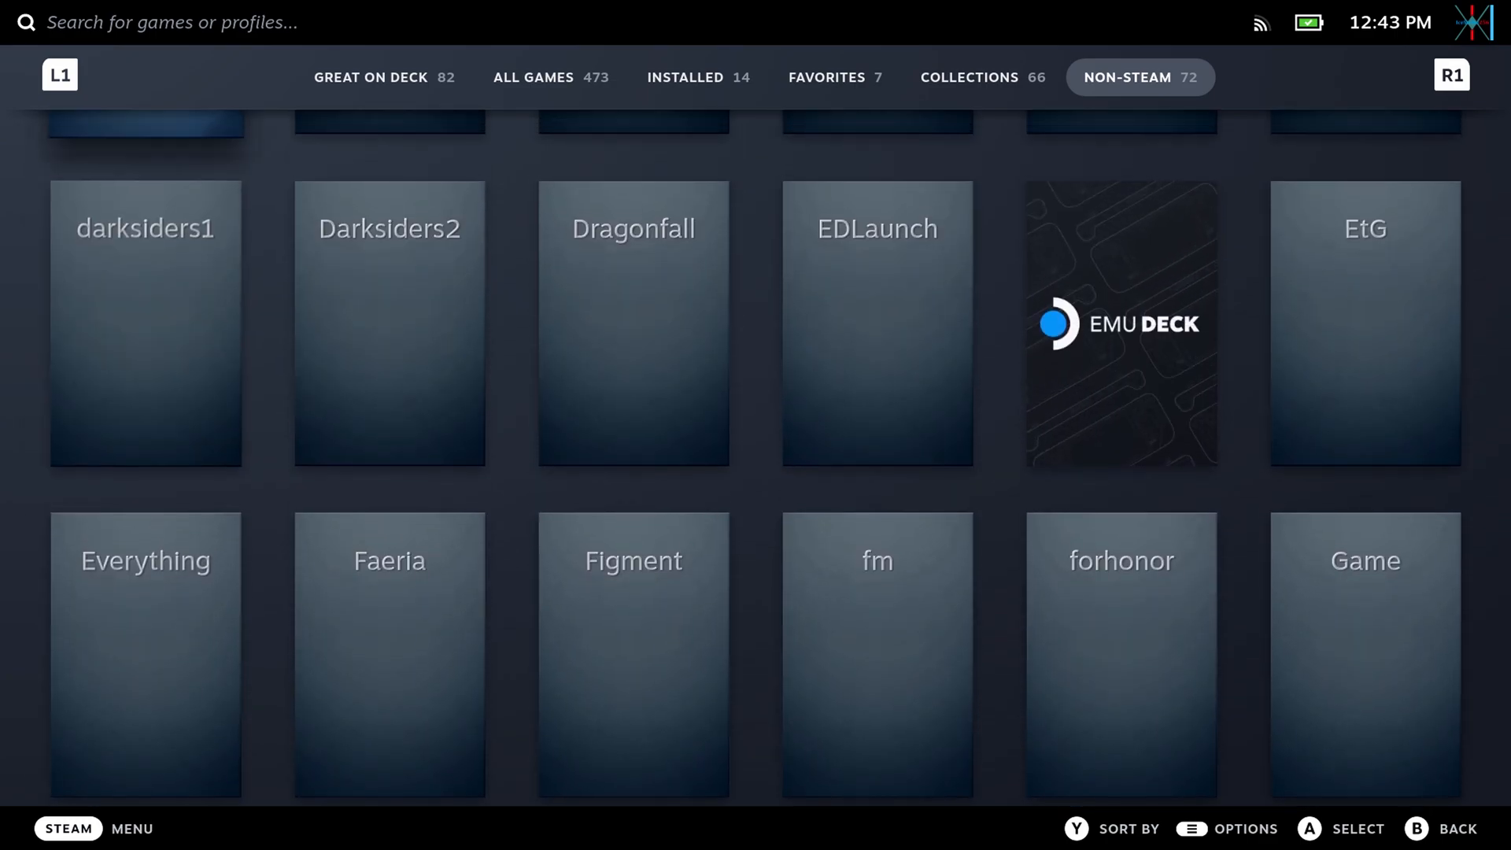
key(Right)
key(Right)
key(Right)
key(Right)
key(Down)
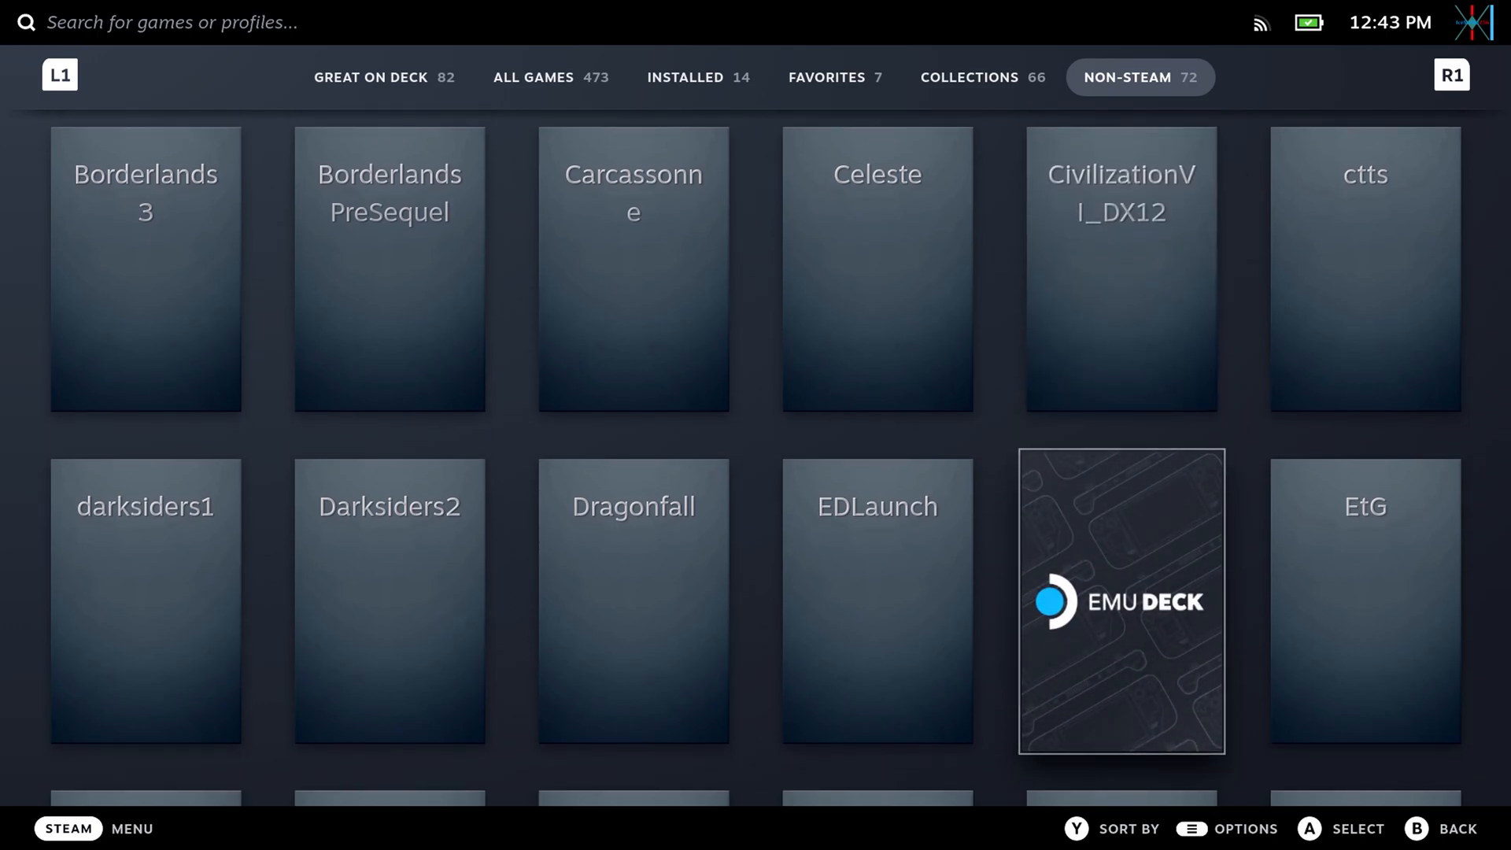
key(Return)
key(Return)
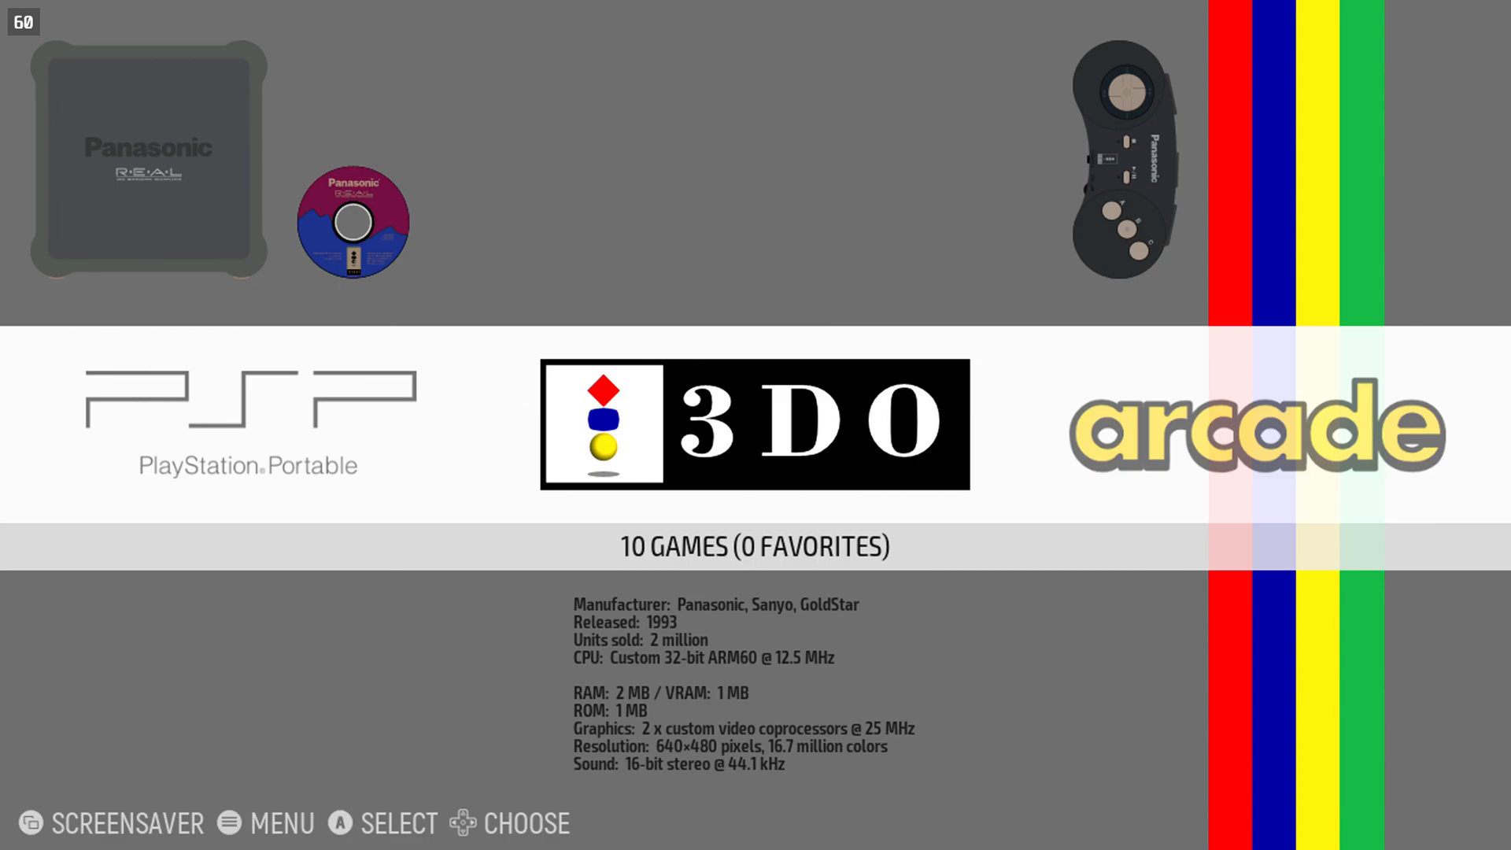
Browse through the game systems and open the Sega Genesis game list.
key(Right)
key(Right)
key(Right)
key(Right)
key(Right)
key(Right)
key(Right)
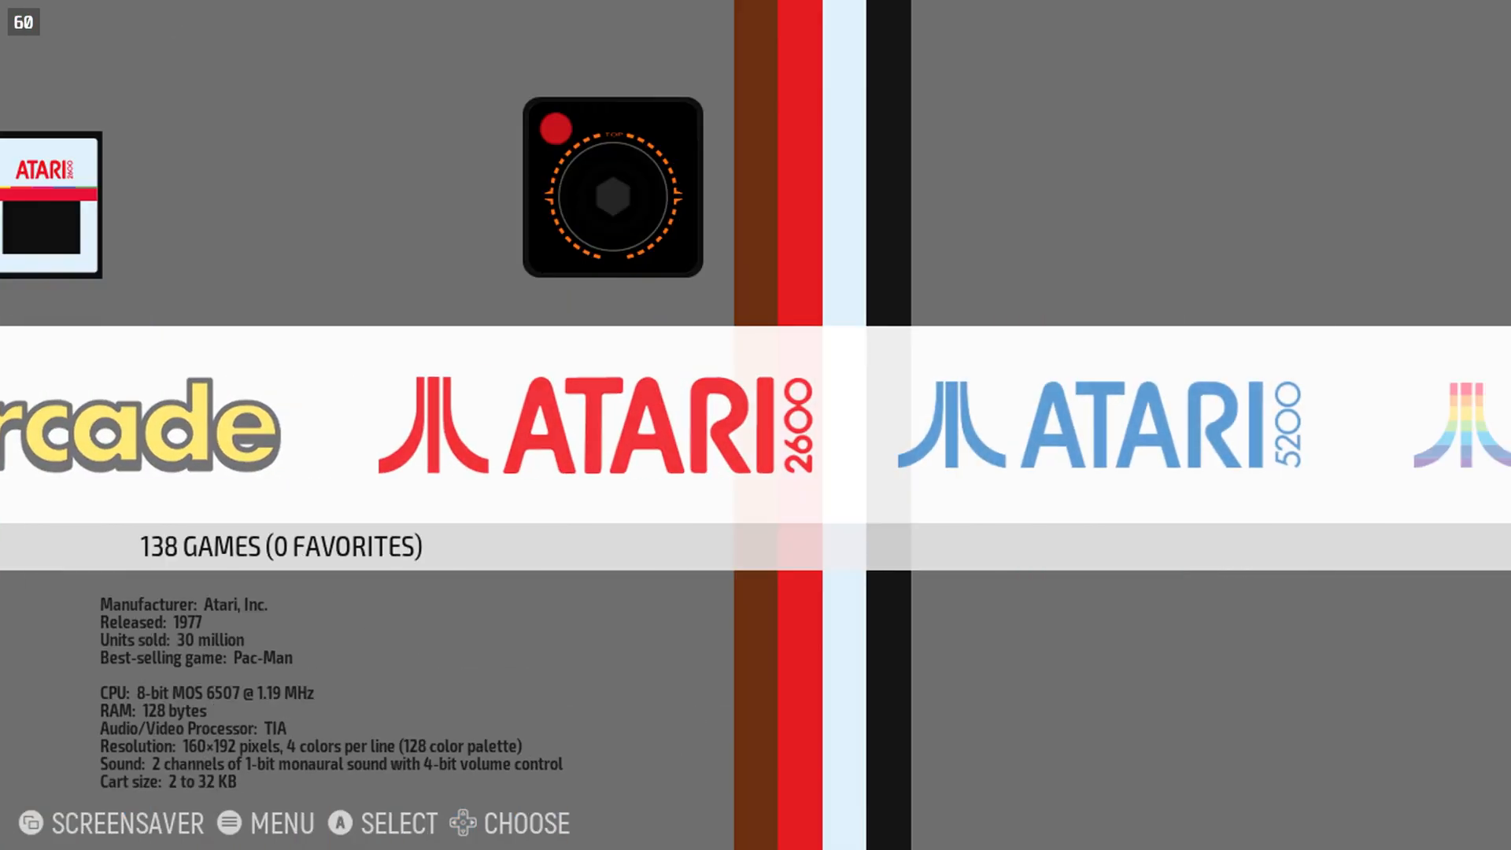
key(Right)
key(Right)
key(Right)
key(Right)
key(Right)
key(Right)
key(Right)
key(Right)
key(Right)
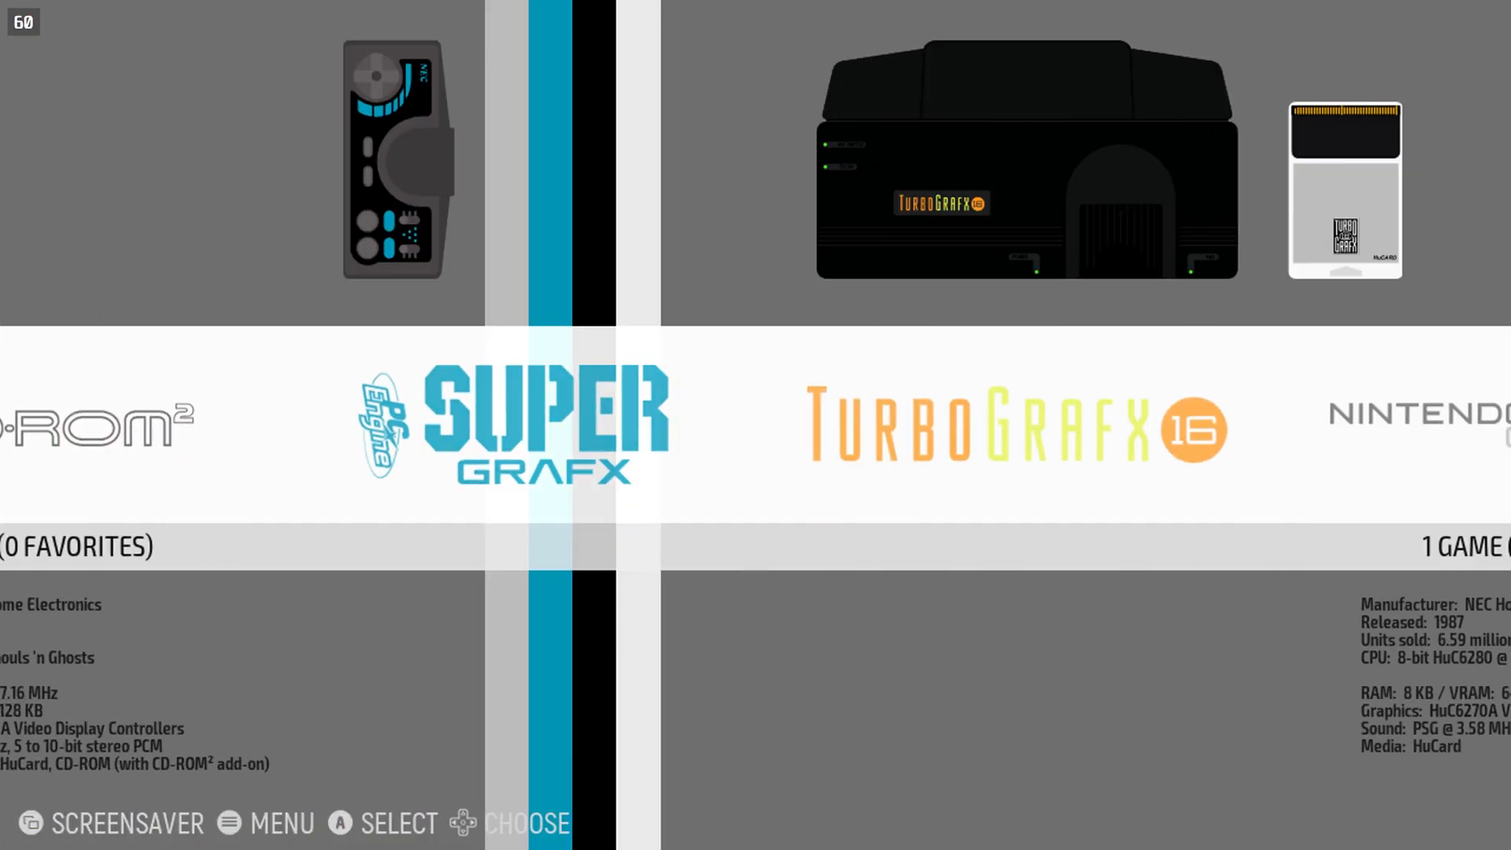
key(Right)
key(Right)
key(Right)
key(Right)
key(Right)
key(Right)
key(Right)
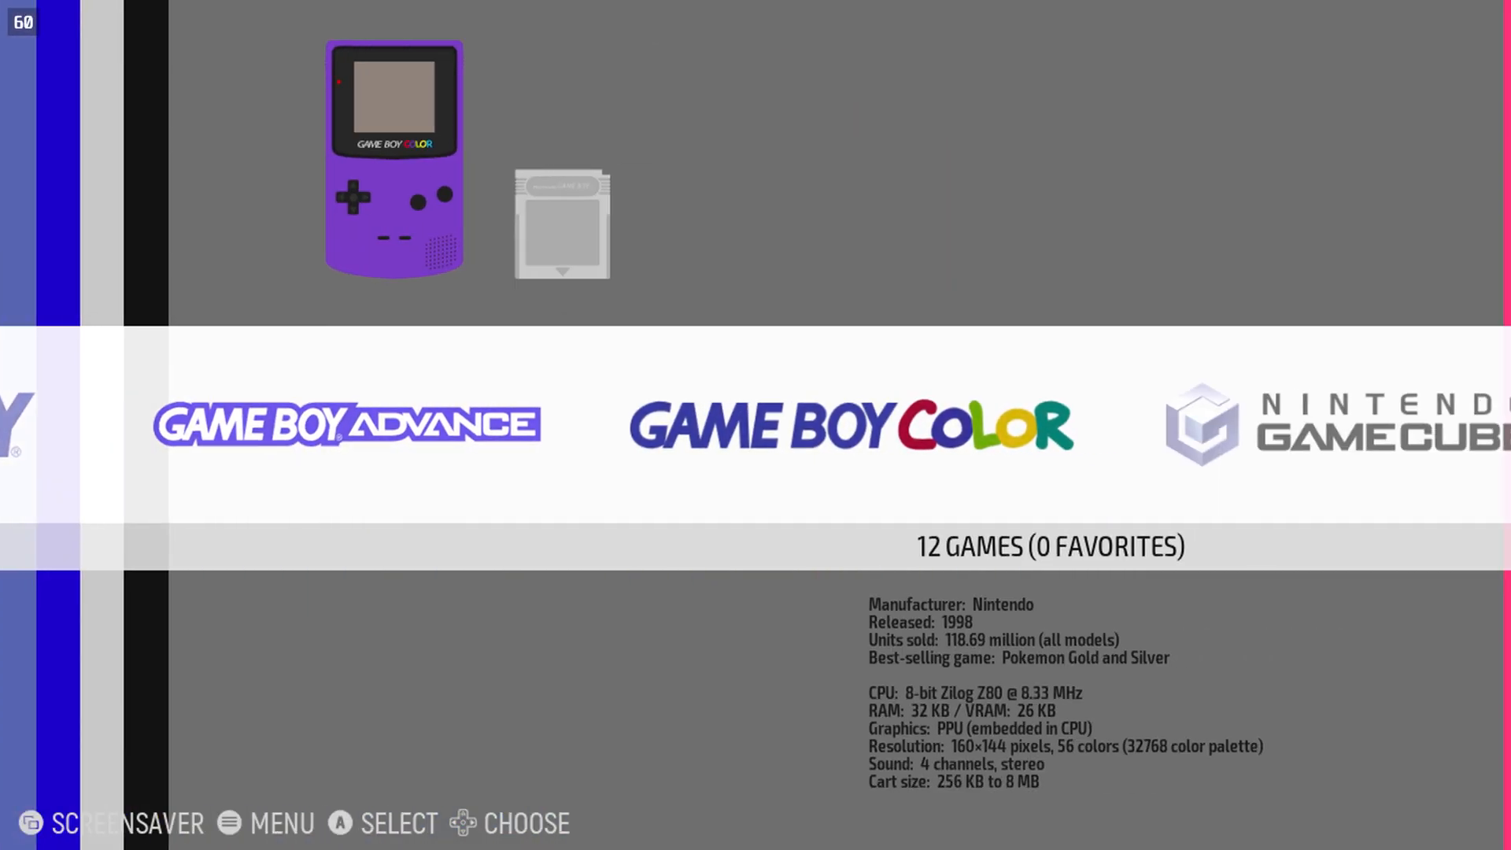
key(Right)
key(Right)
key(Right)
key(Right)
key(Right)
key(Right)
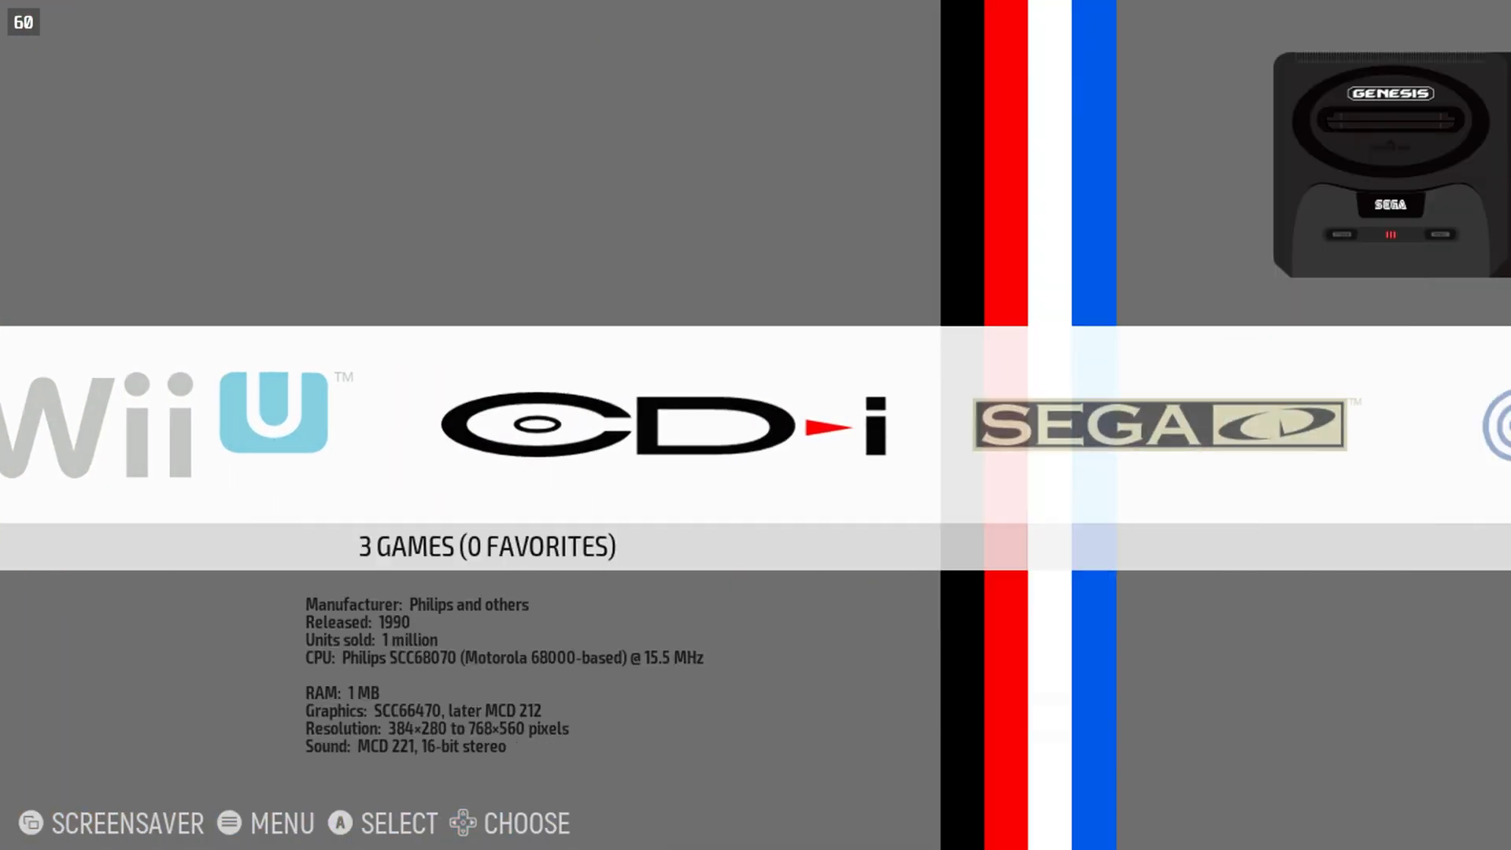
key(Right)
key(Right)
key(Right)
key(Right)
key(Right)
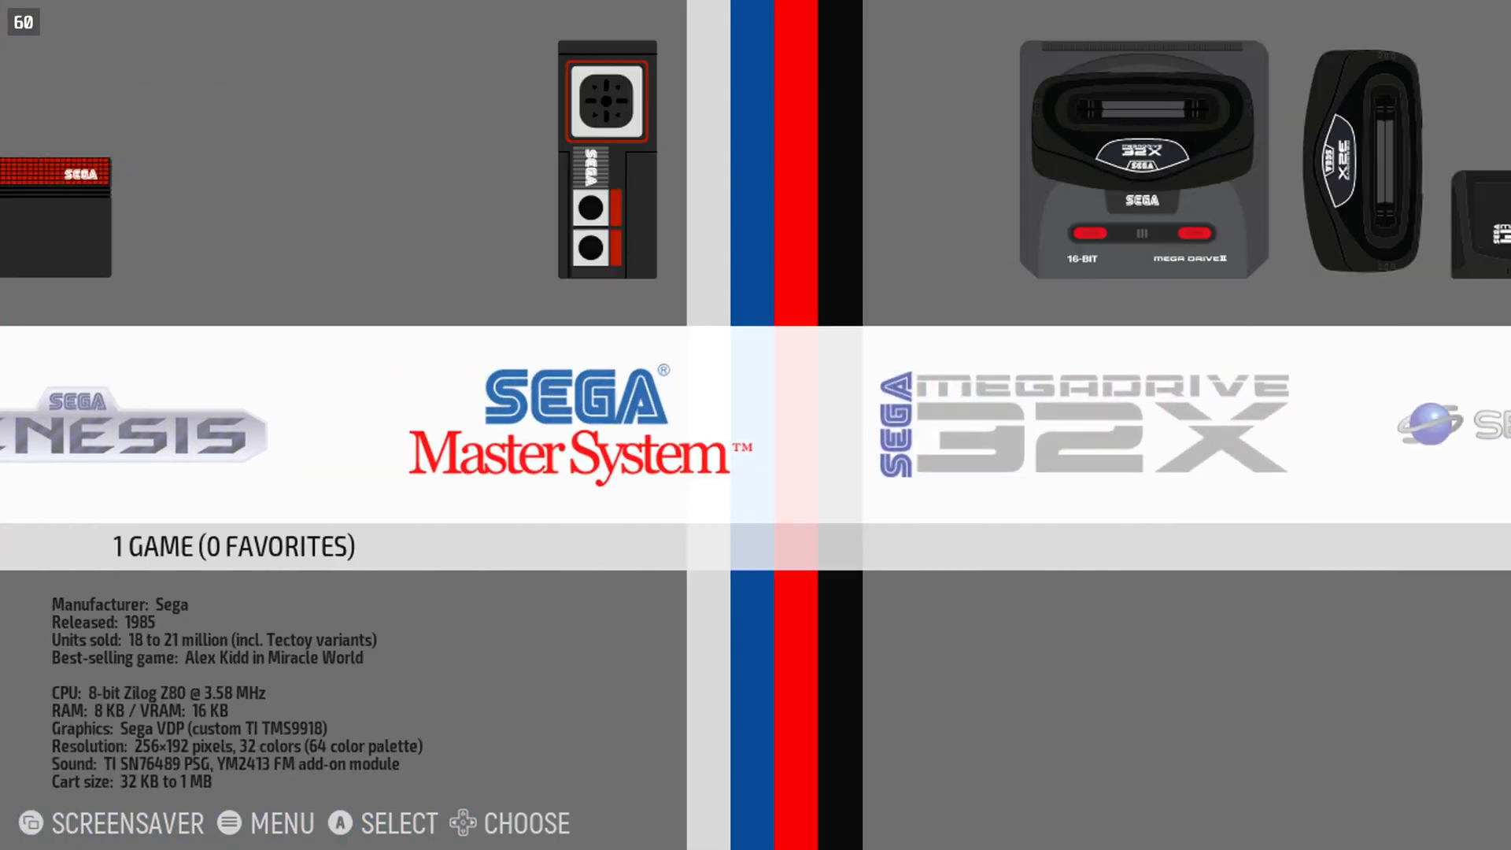
key(Return)
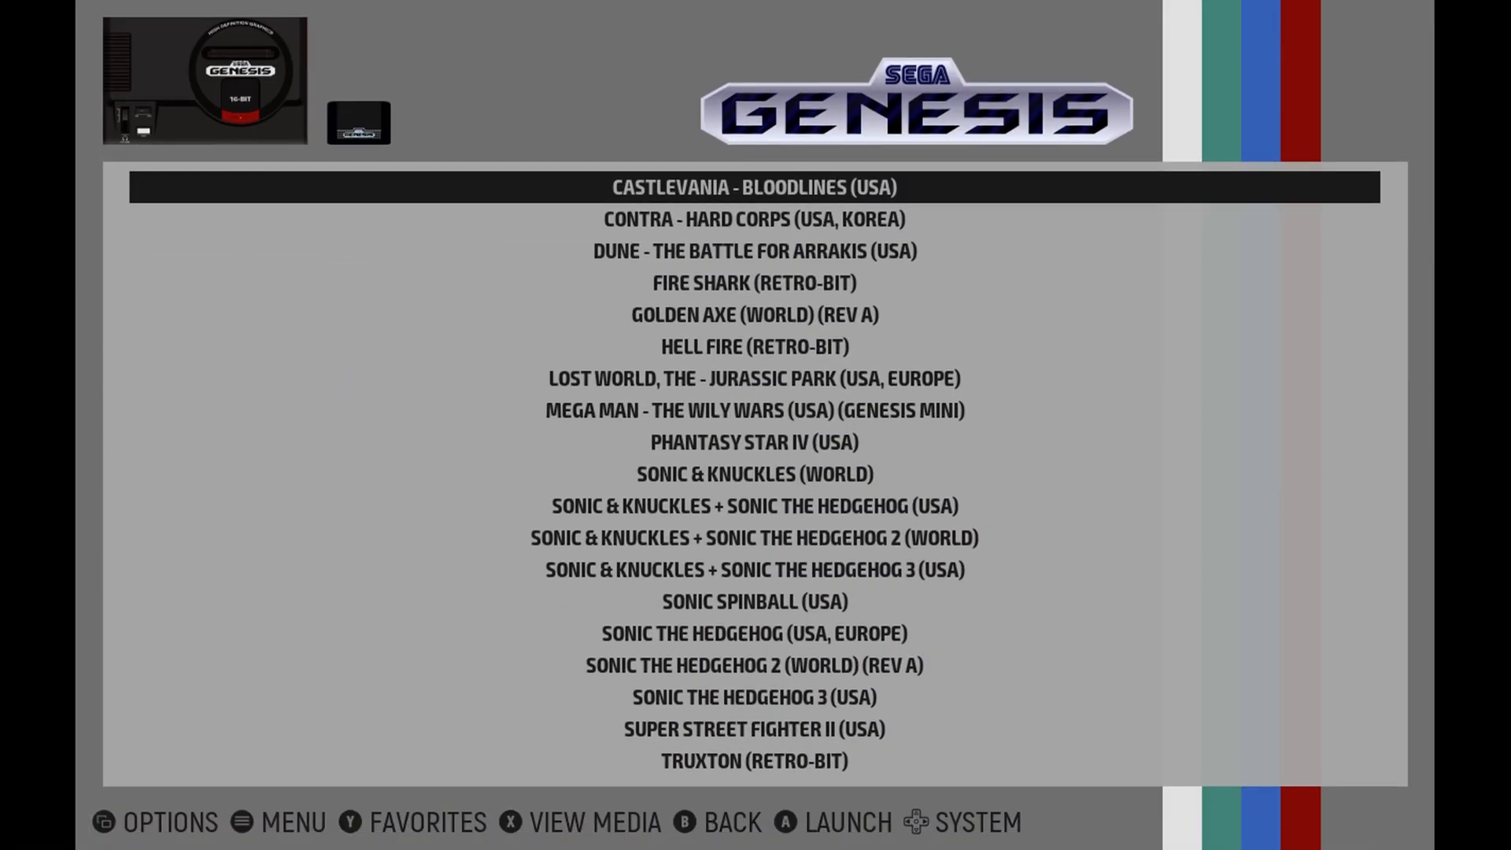
Launch Castlevania - Bloodlines (USA), bring up its title menu, and quit back to the game list.
key(Return)
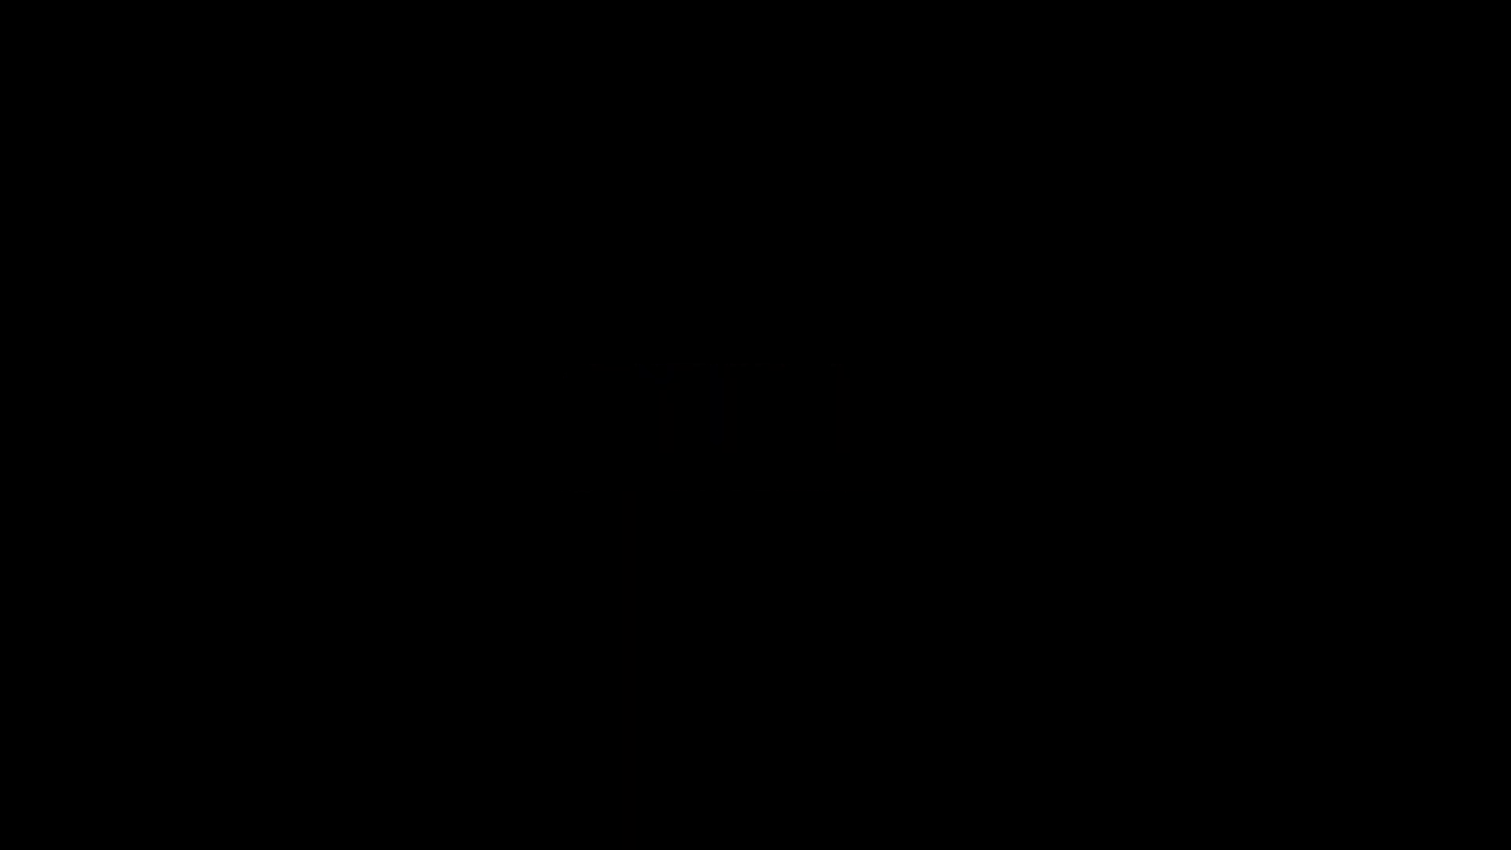
key(Return)
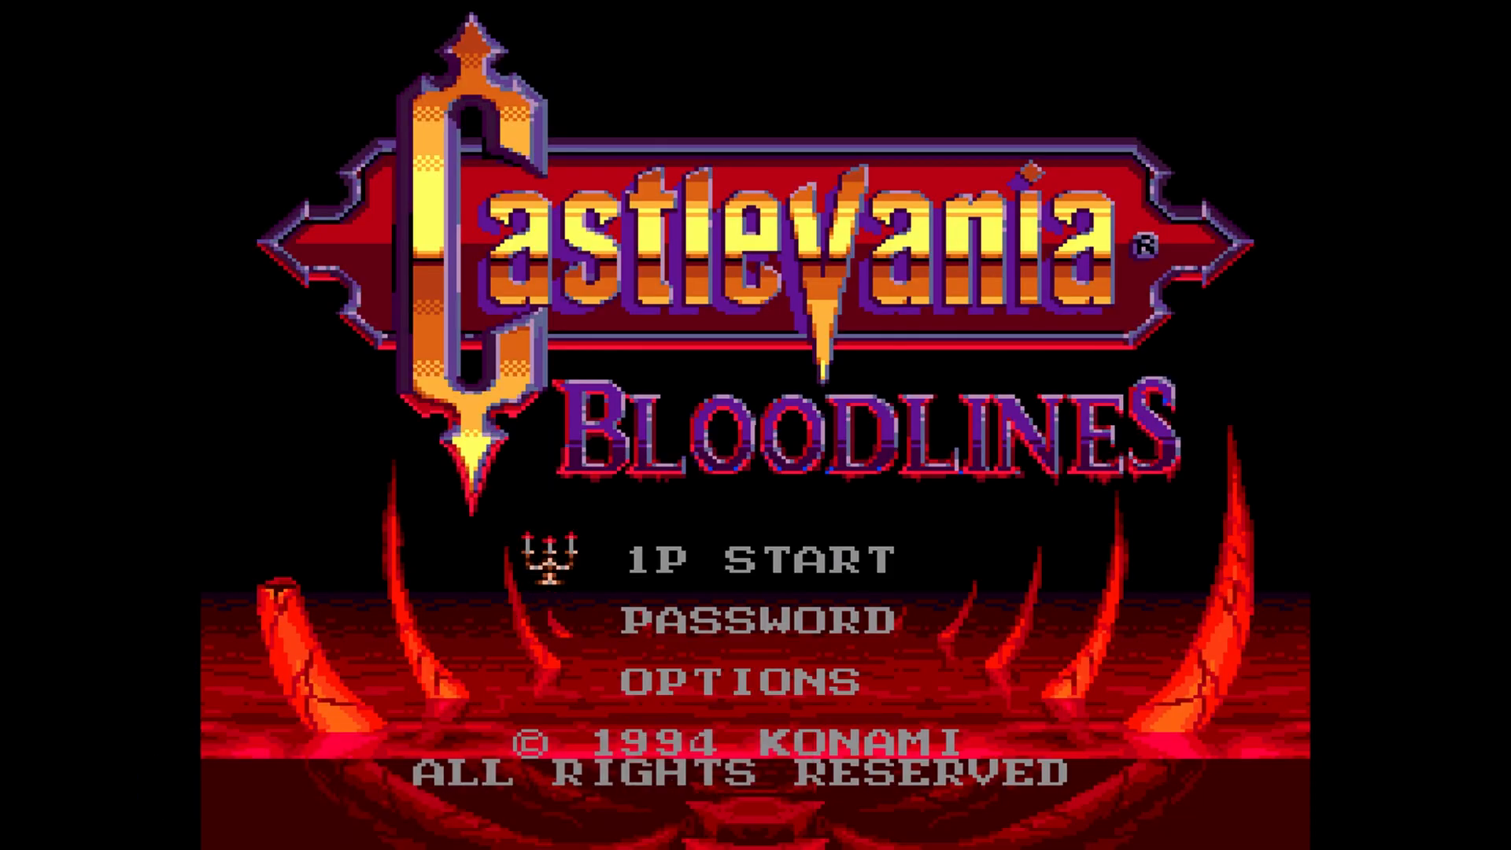
key(Escape)
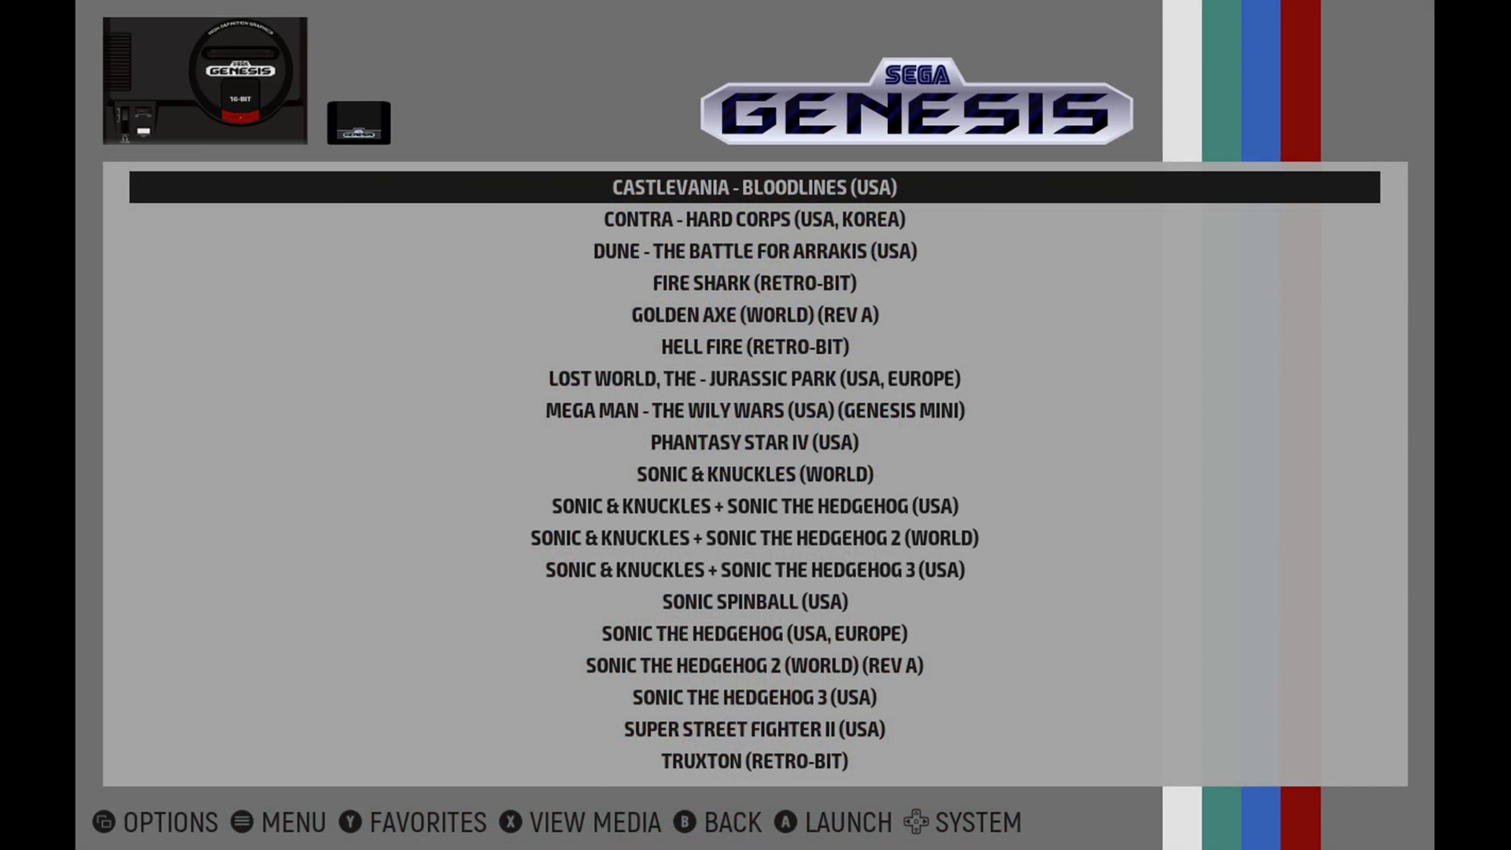
Leave the Sega Genesis game list and browse the system selection to Wii U.
key(Escape)
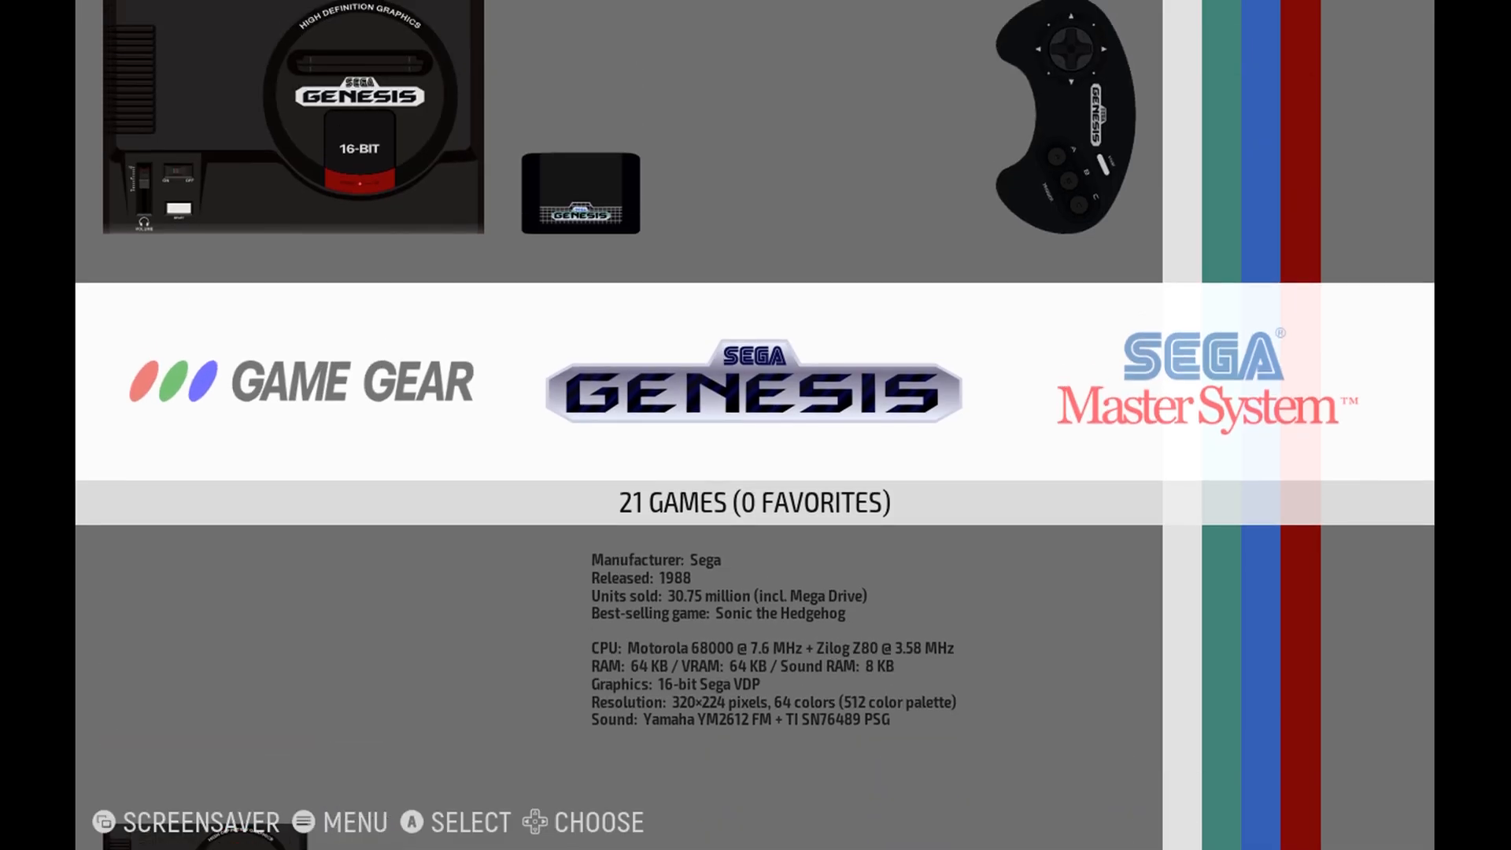
key(Right)
key(Right)
key(Left)
key(Left)
key(Left)
key(Left)
key(Left)
key(Left)
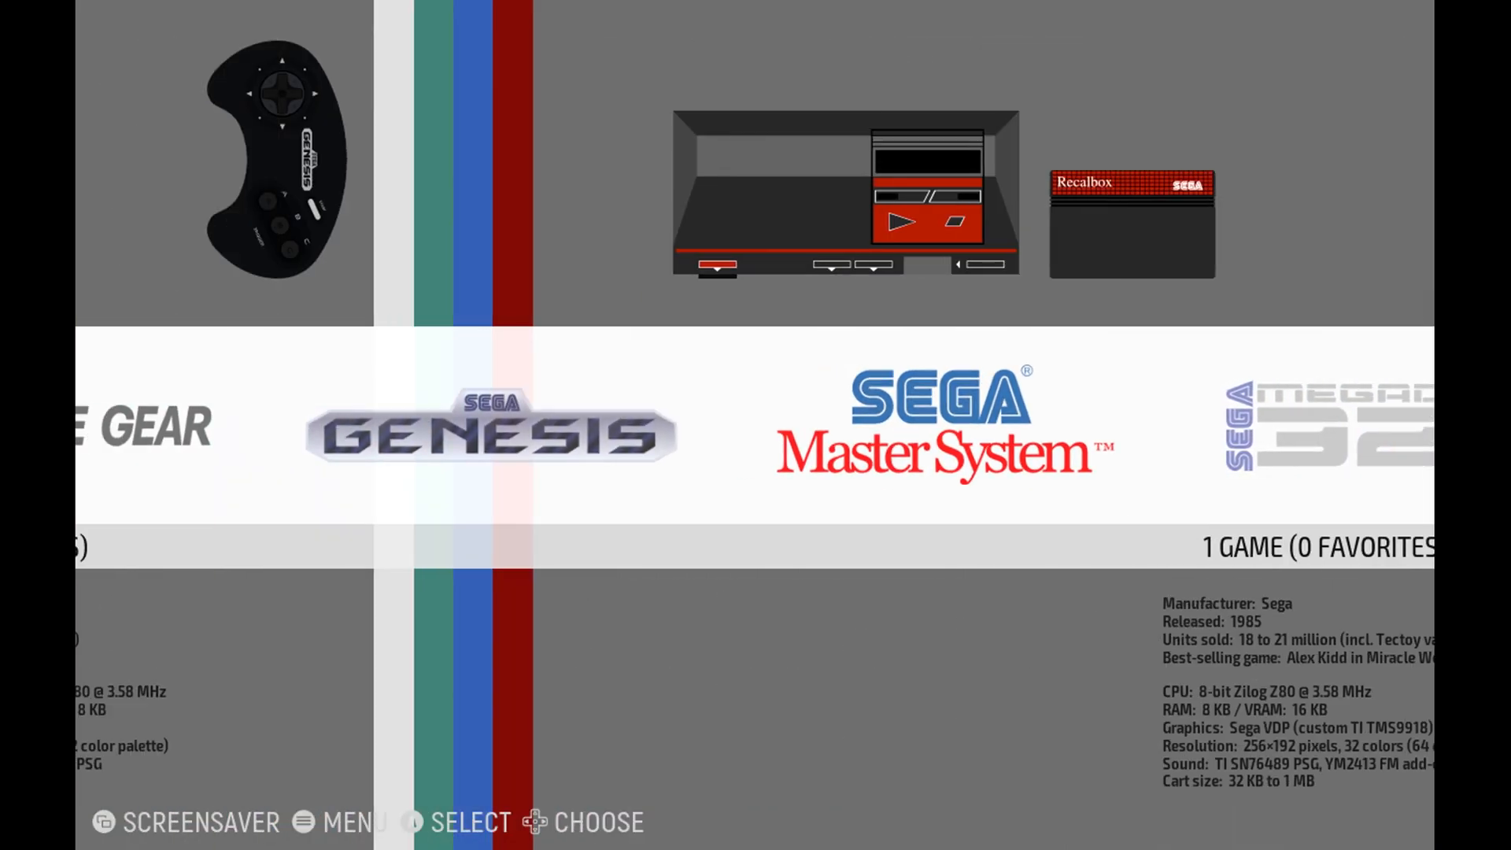
key(Left)
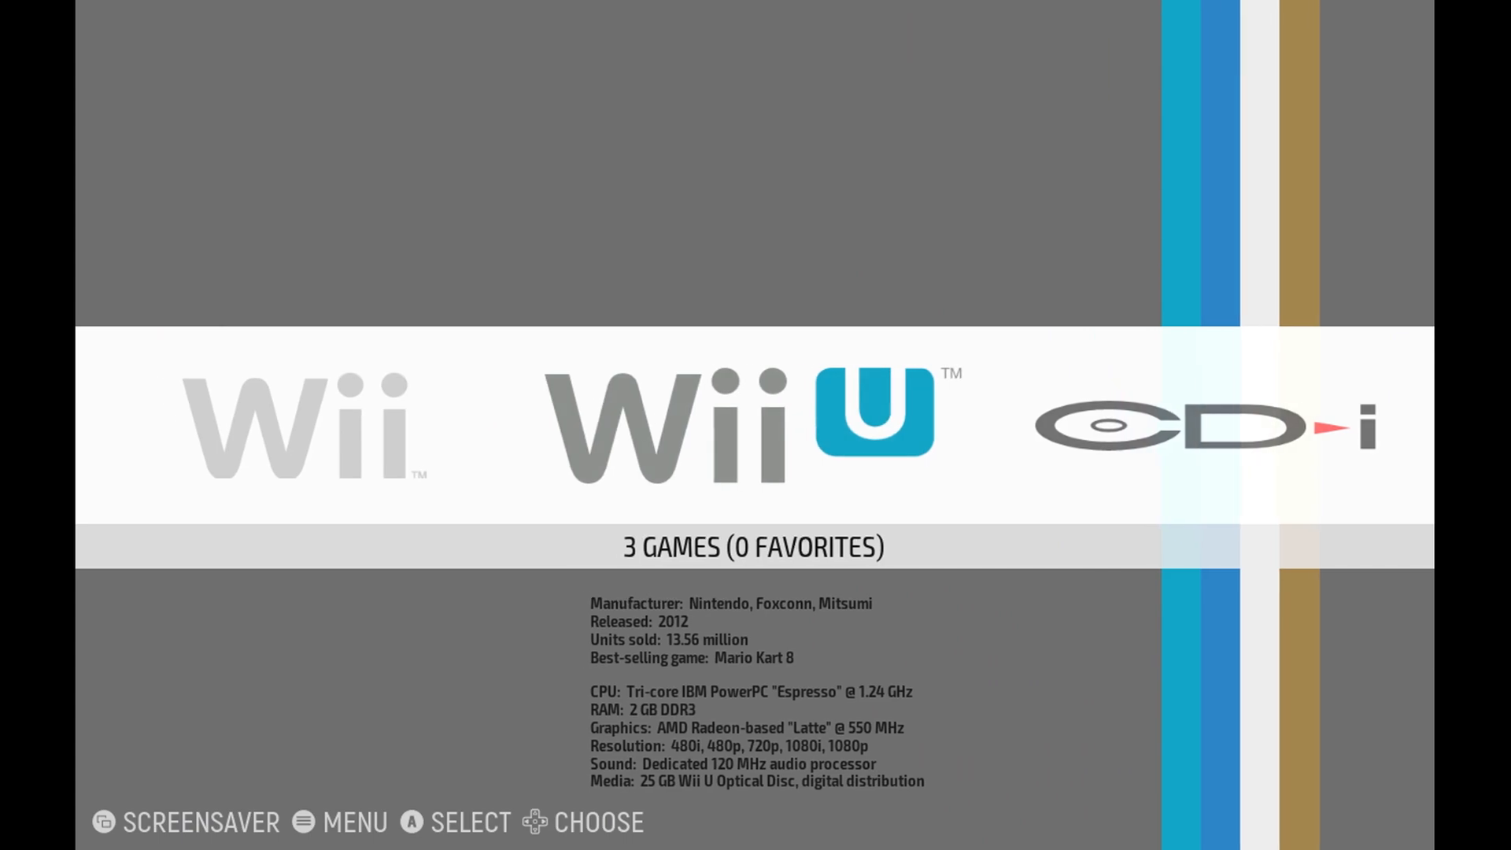
Open the Wii U game list and launch Legend of Zelda The Wind Waker.
key(Return)
key(Down)
key(Down)
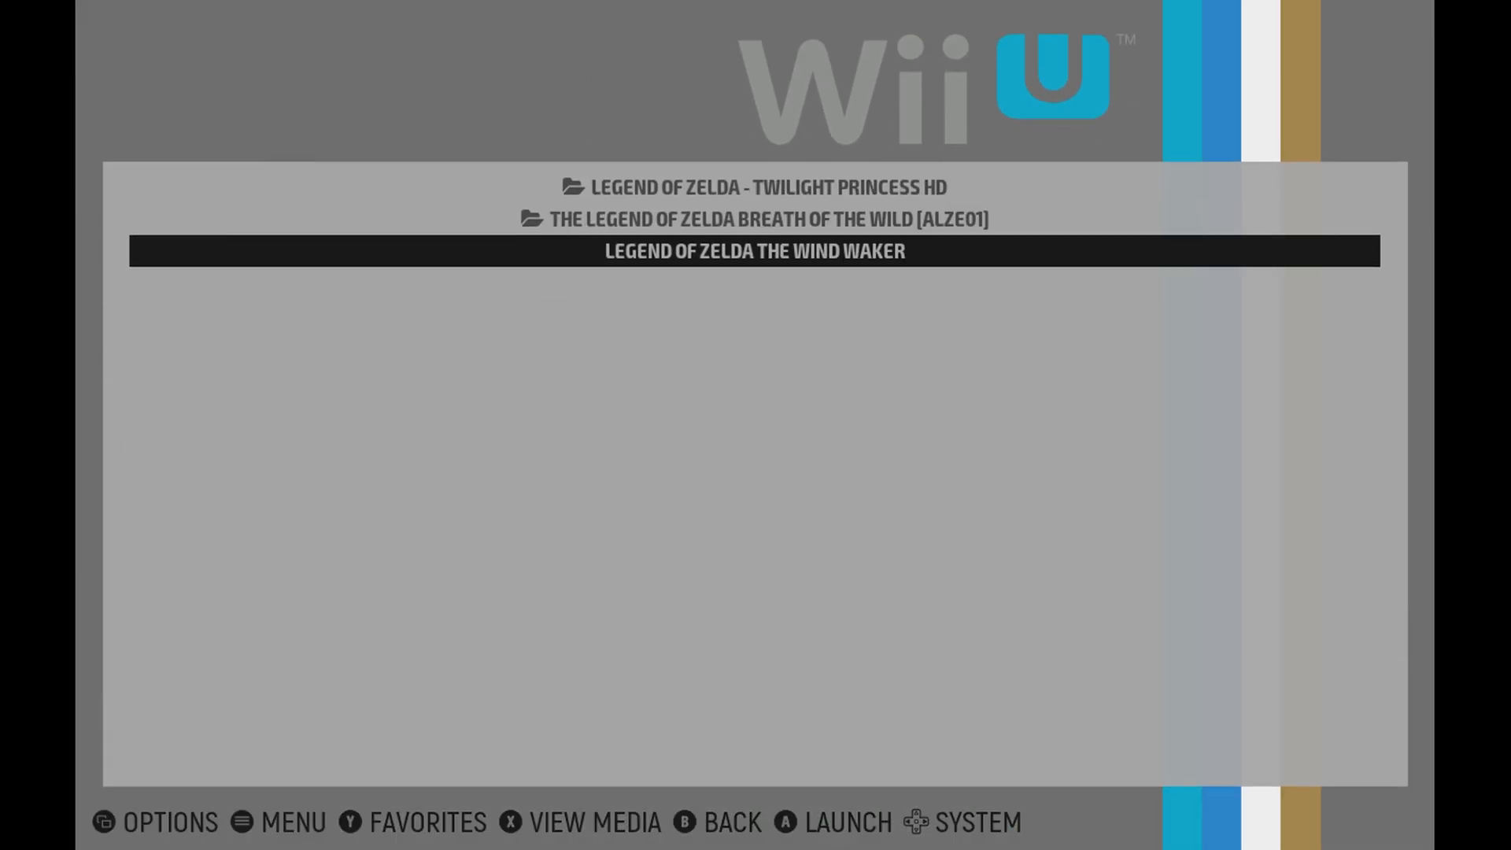
key(Return)
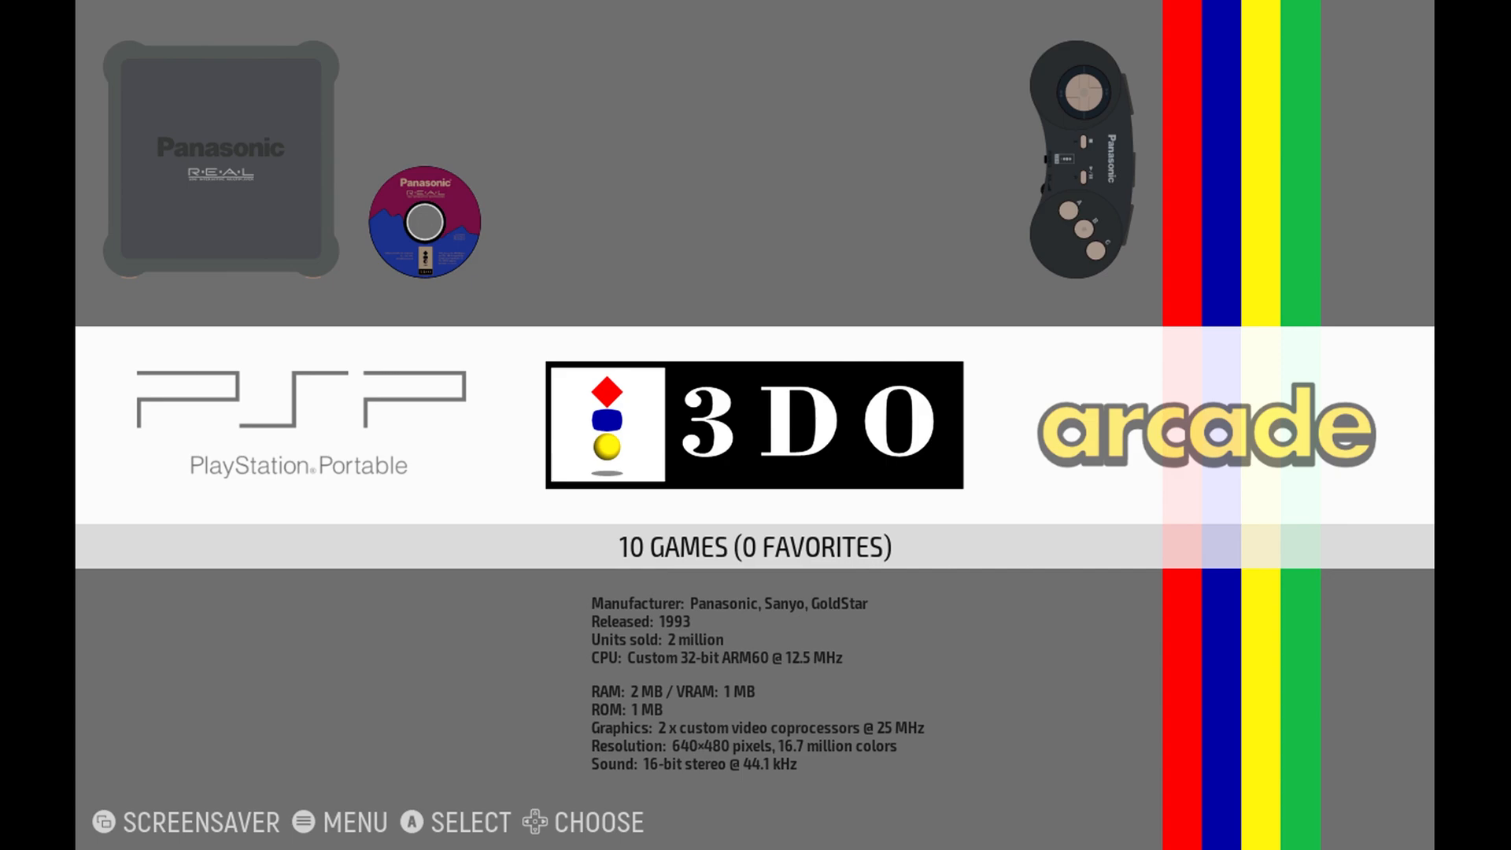
Open the alternative emulators list in EmulationStation's other settings.
key(Escape)
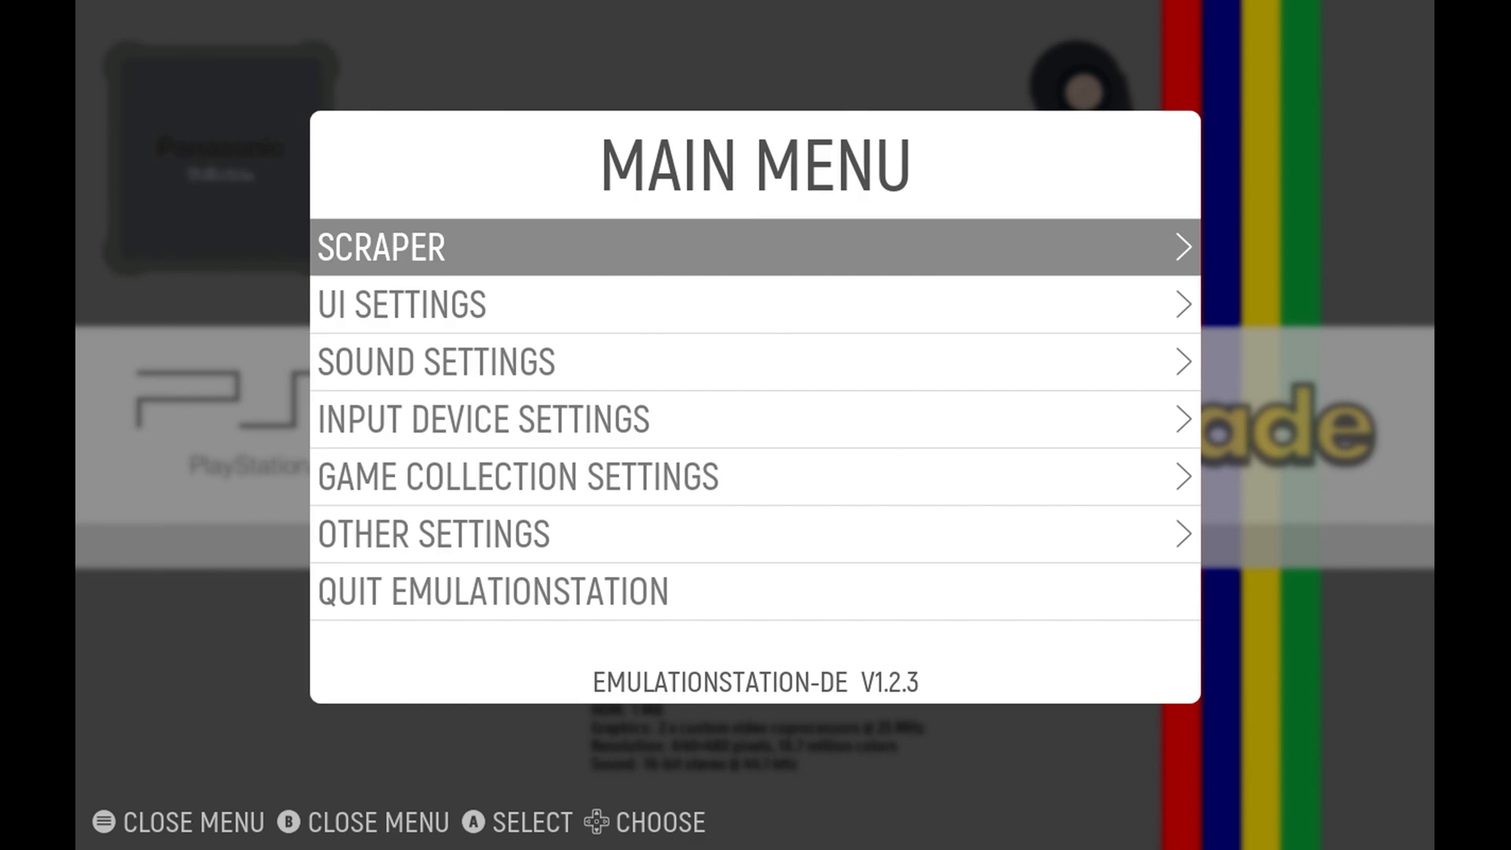
key(Down)
key(Down)
key(Down)
key(Down)
key(Down)
key(Return)
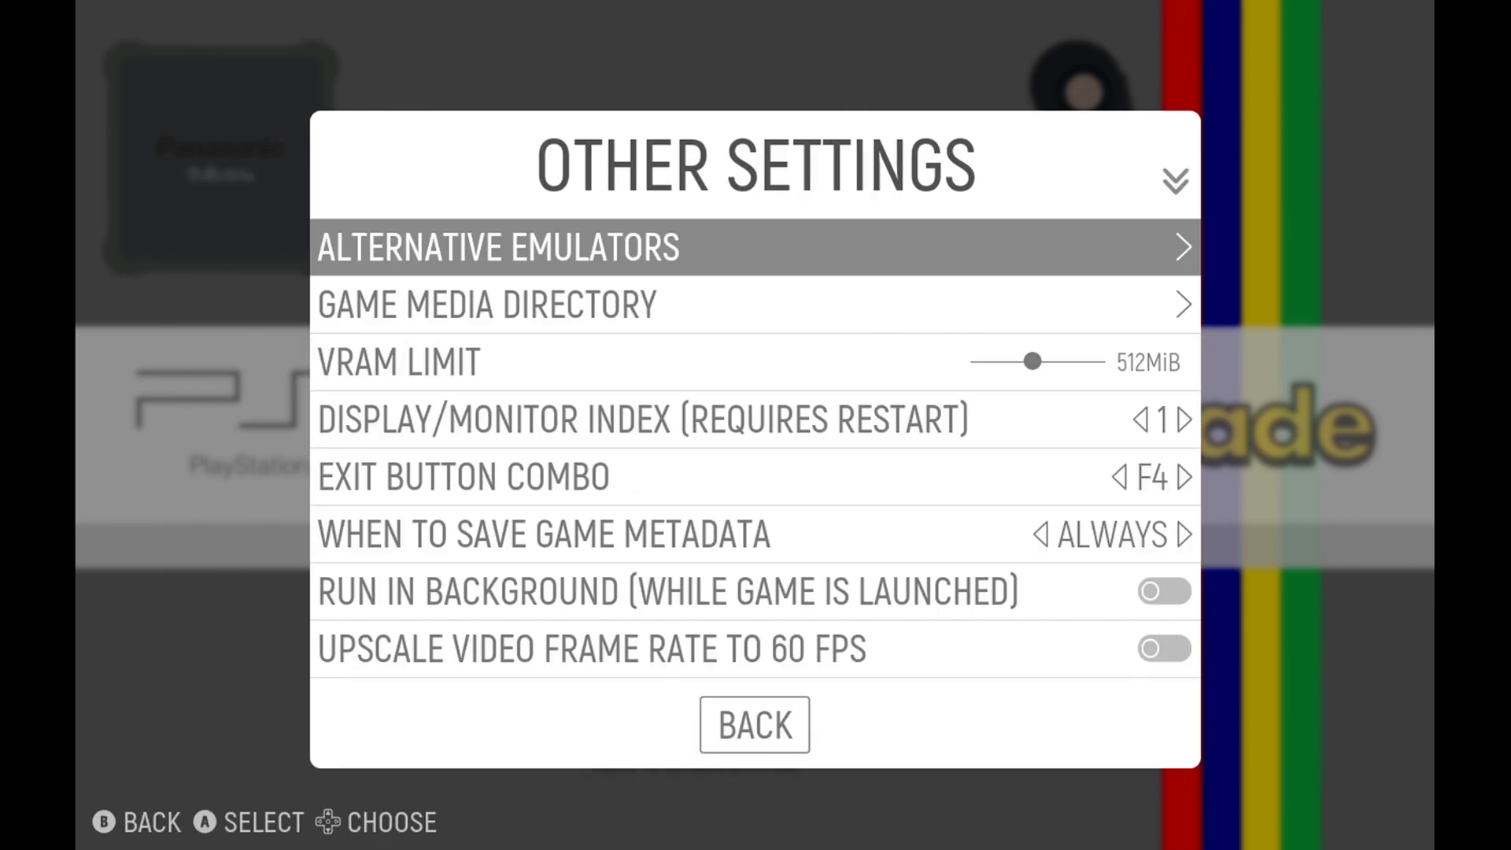
key(Return)
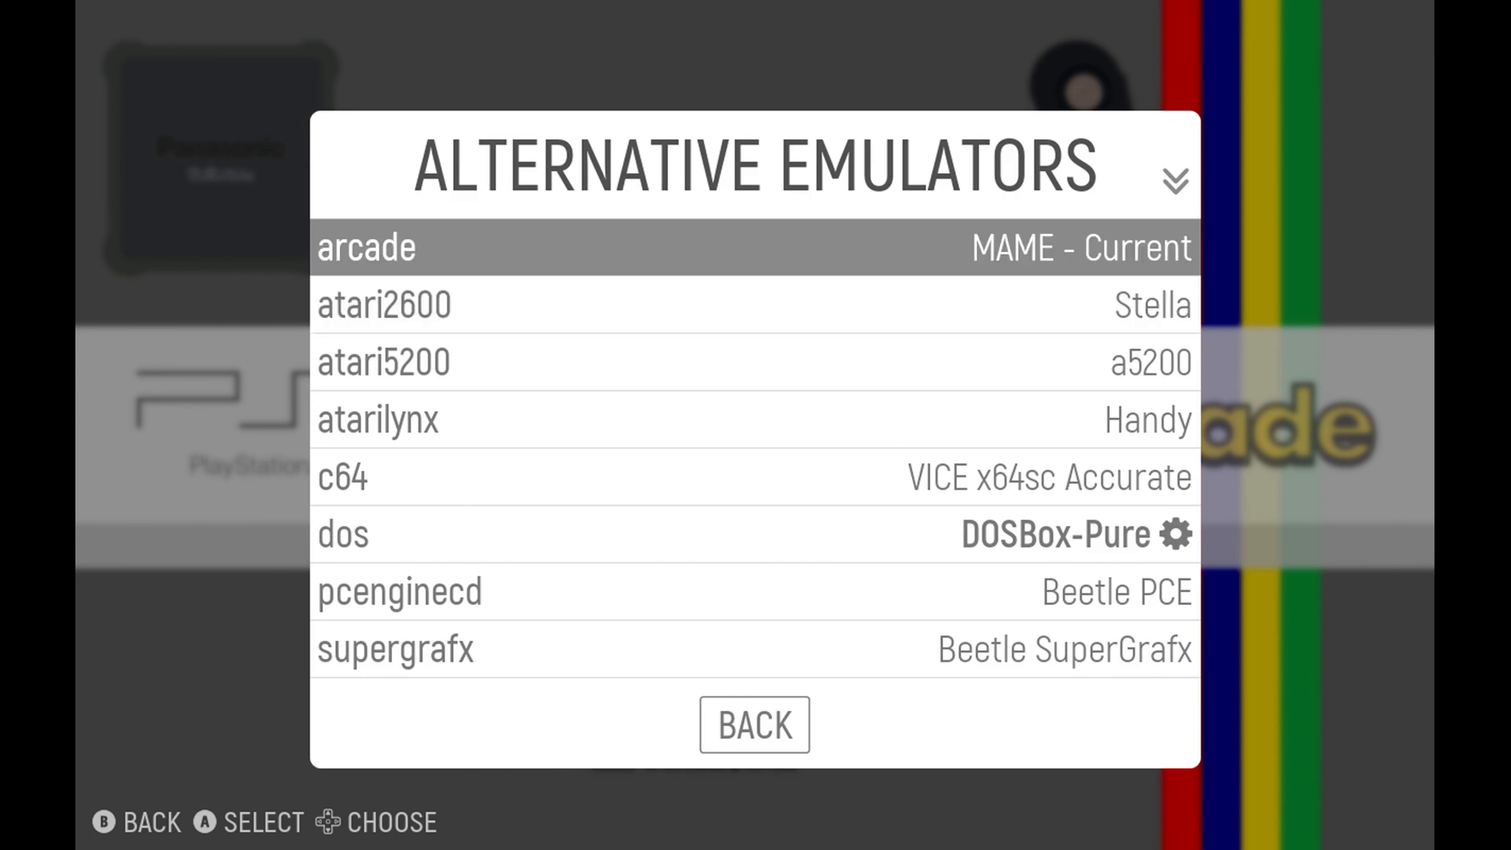
Set the alternative emulator for the arcade system to FinalBurn Neo.
key(Return)
key(Down)
key(Down)
key(Down)
key(Down)
key(Return)
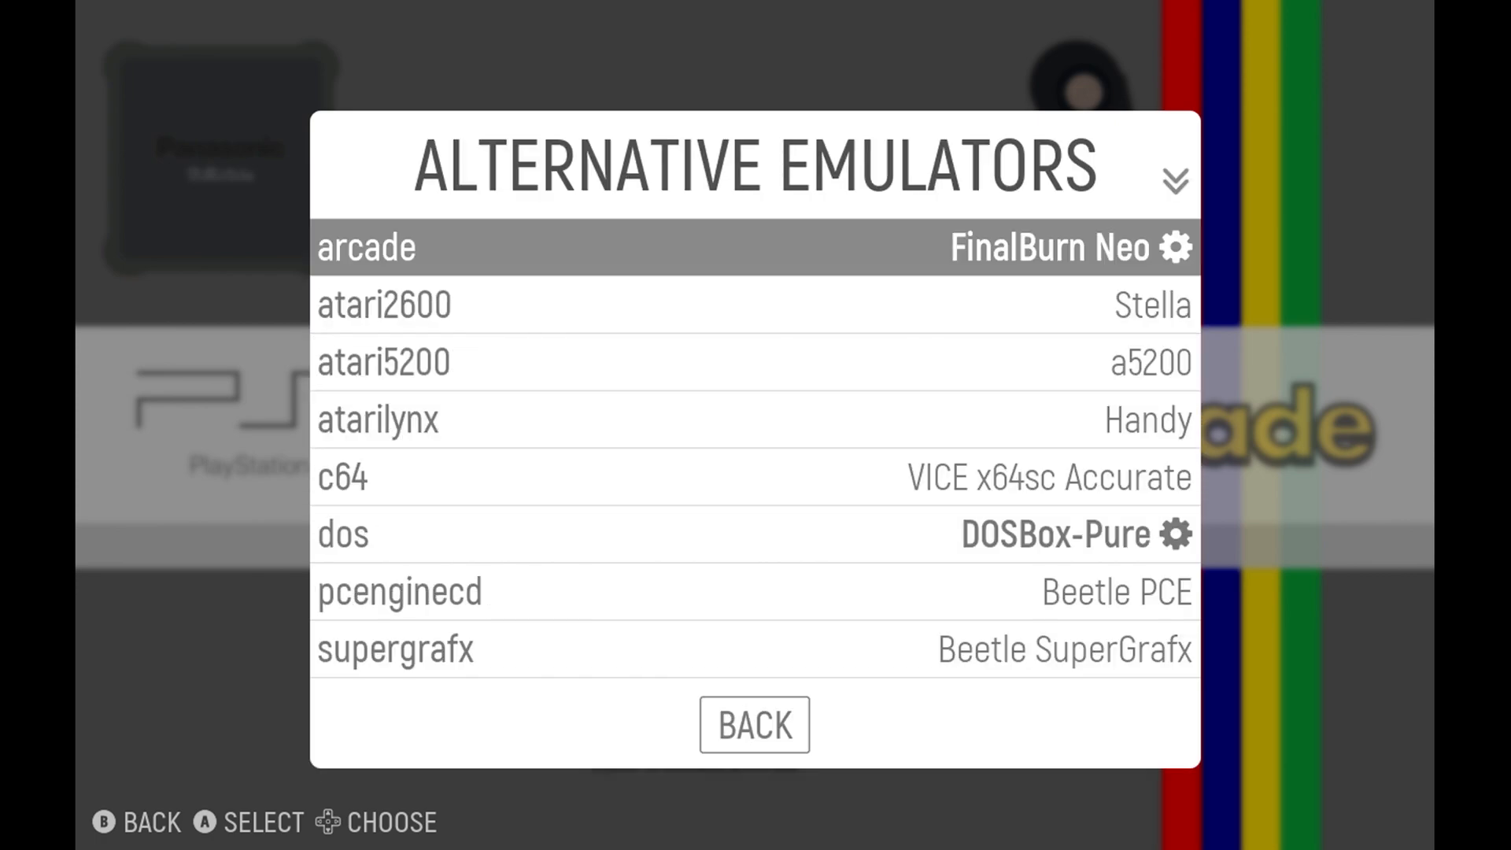
Set the alternative emulator for the atarilynx system to Beetle Lynx.
key(Down)
key(Down)
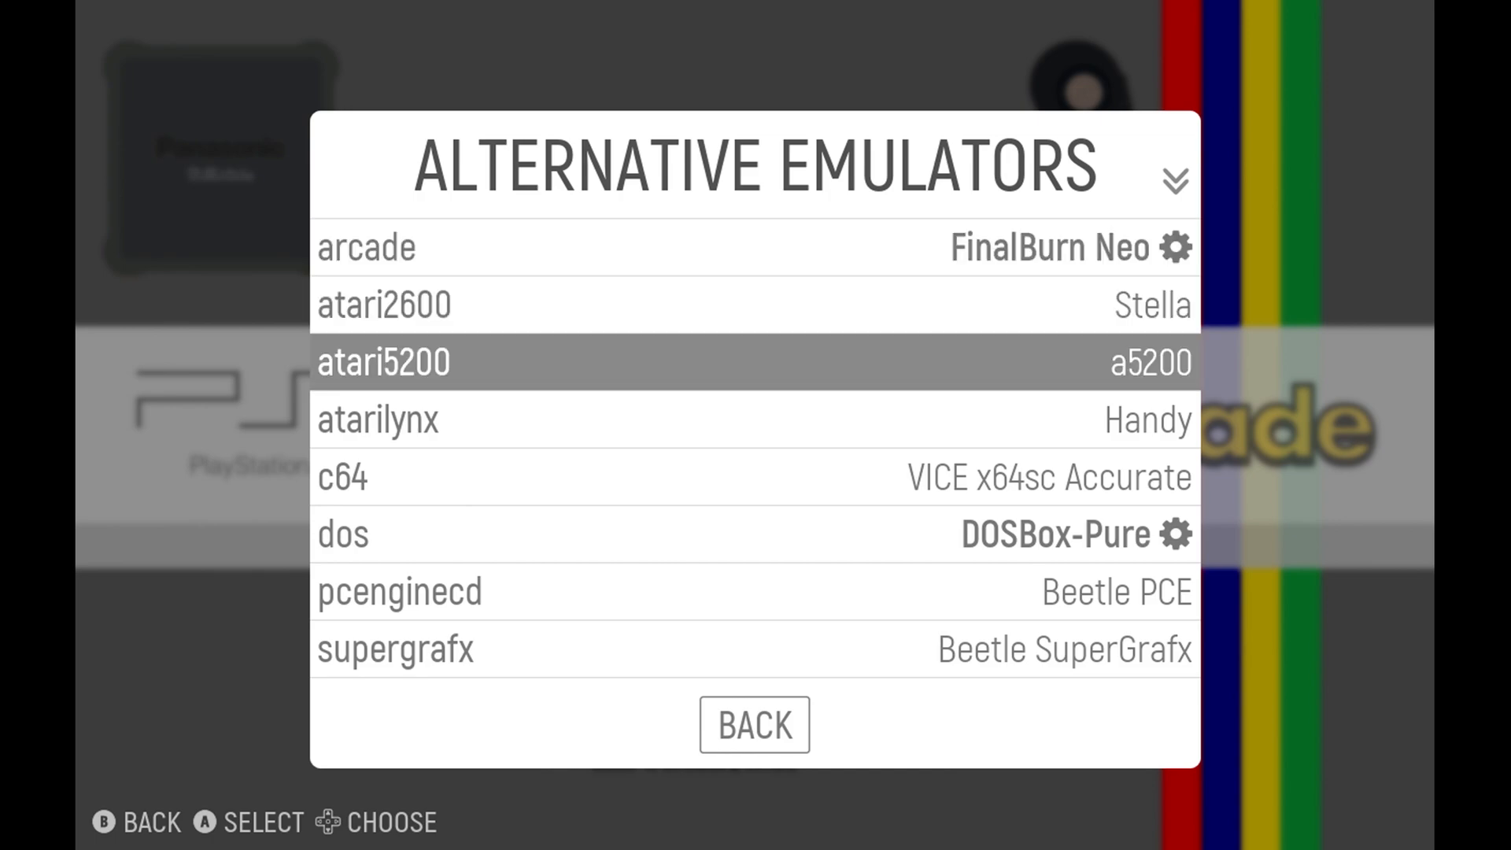
key(Down)
key(Return)
key(Down)
key(Return)
Check the emulator choices offered for the dos, pcenginecd and supergrafx systems.
key(Down)
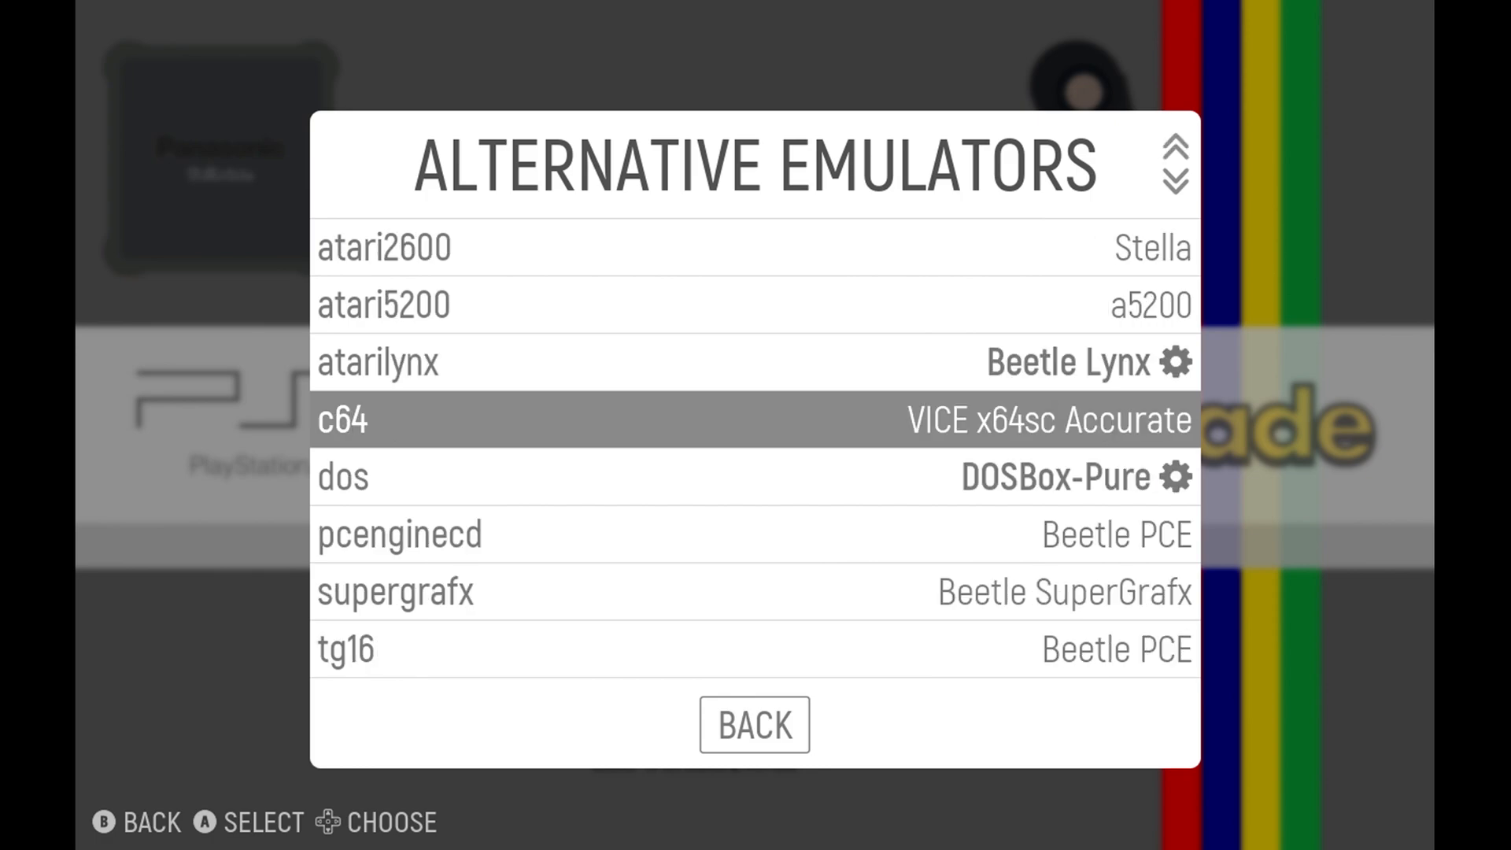
key(Down)
key(Return)
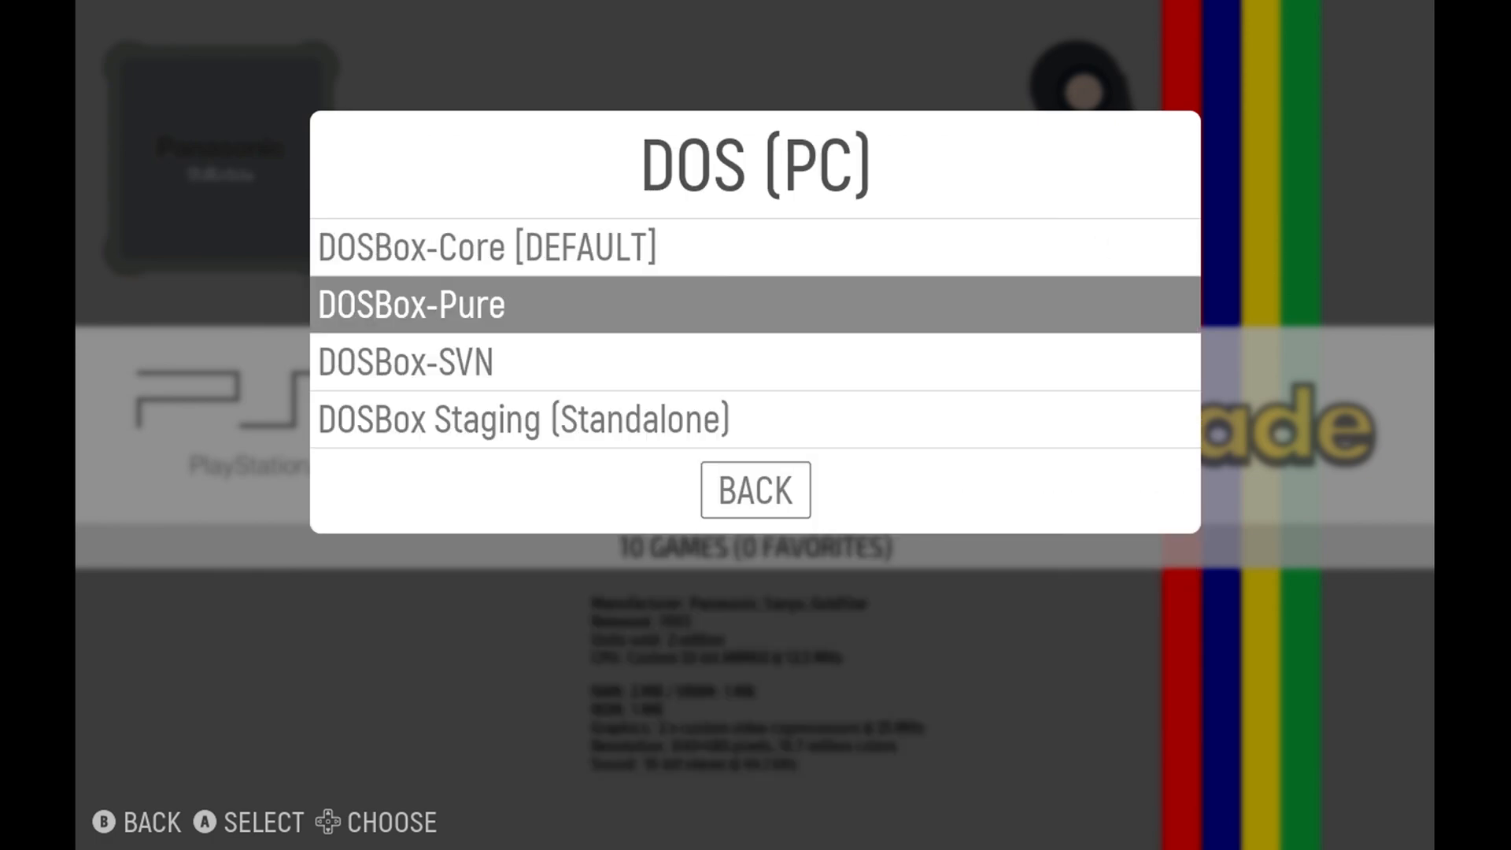
key(Return)
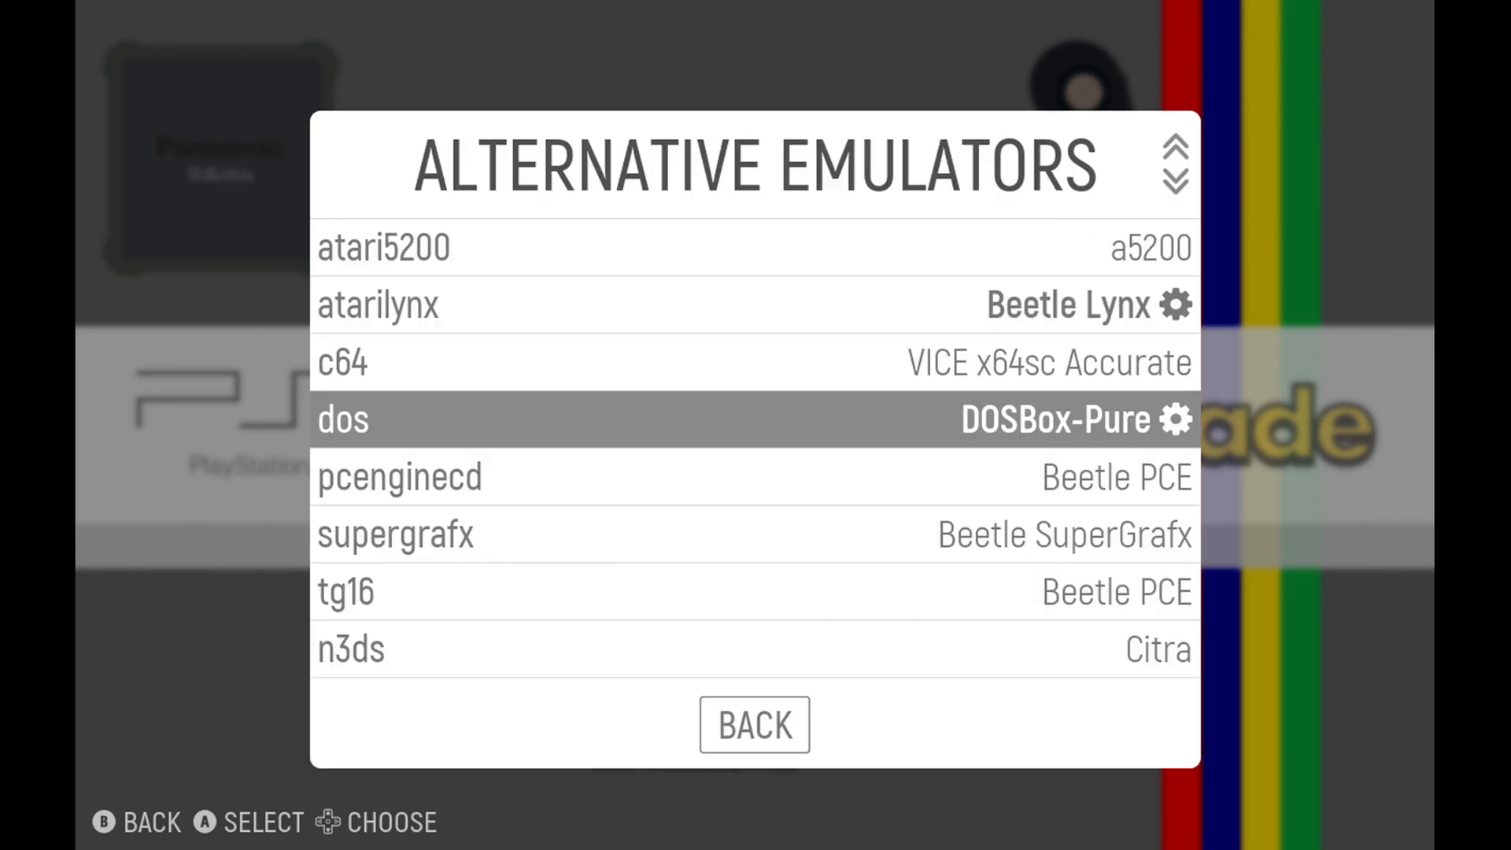
key(Down)
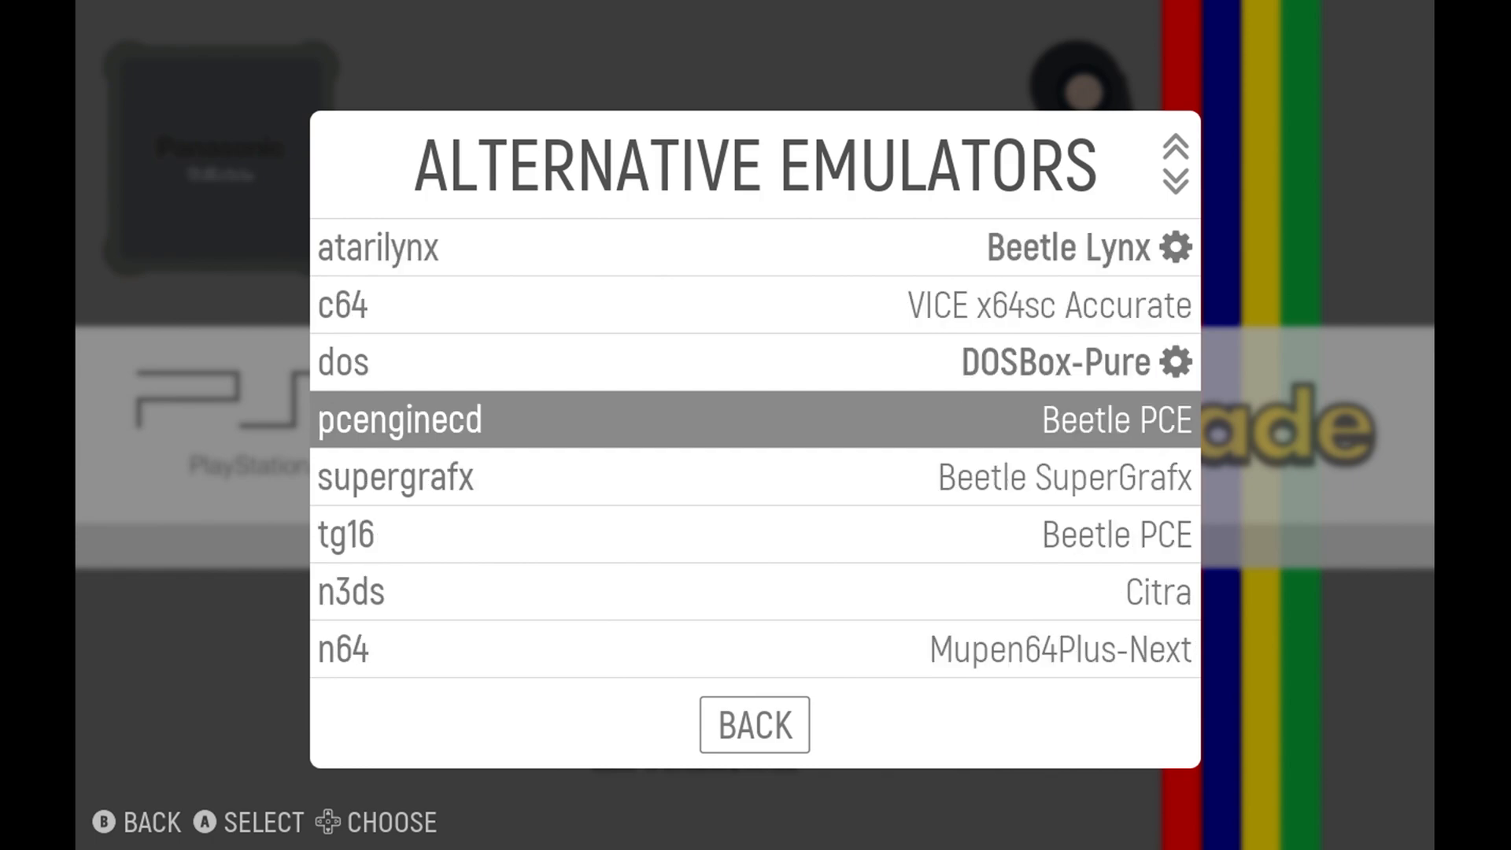
key(Return)
key(Return)
key(Down)
key(Return)
Set the alternative emulator for the n3ds system to Citra (Standalone).
key(Return)
key(Down)
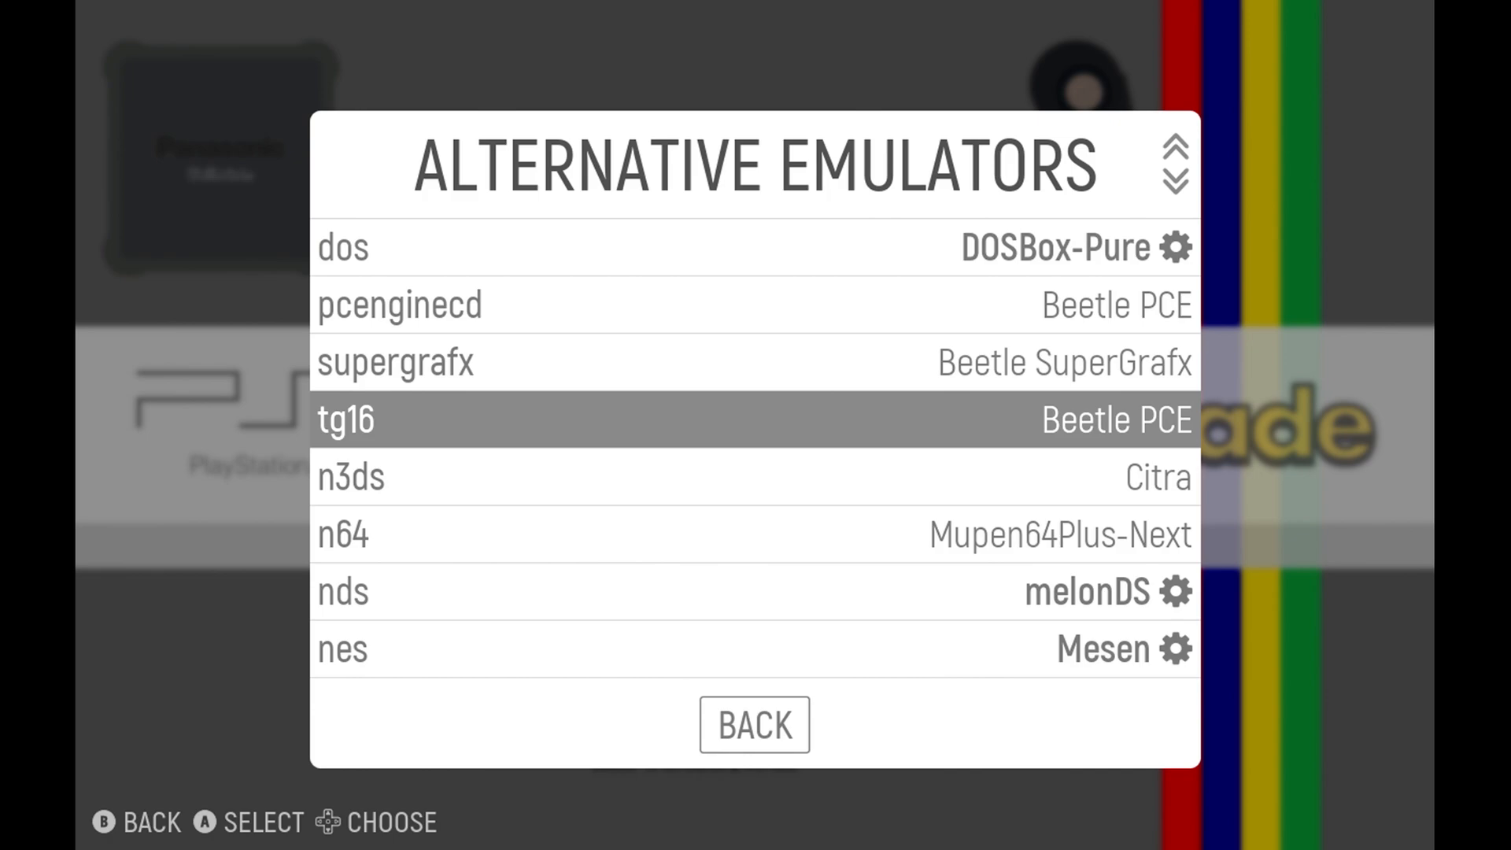
key(Down)
key(Return)
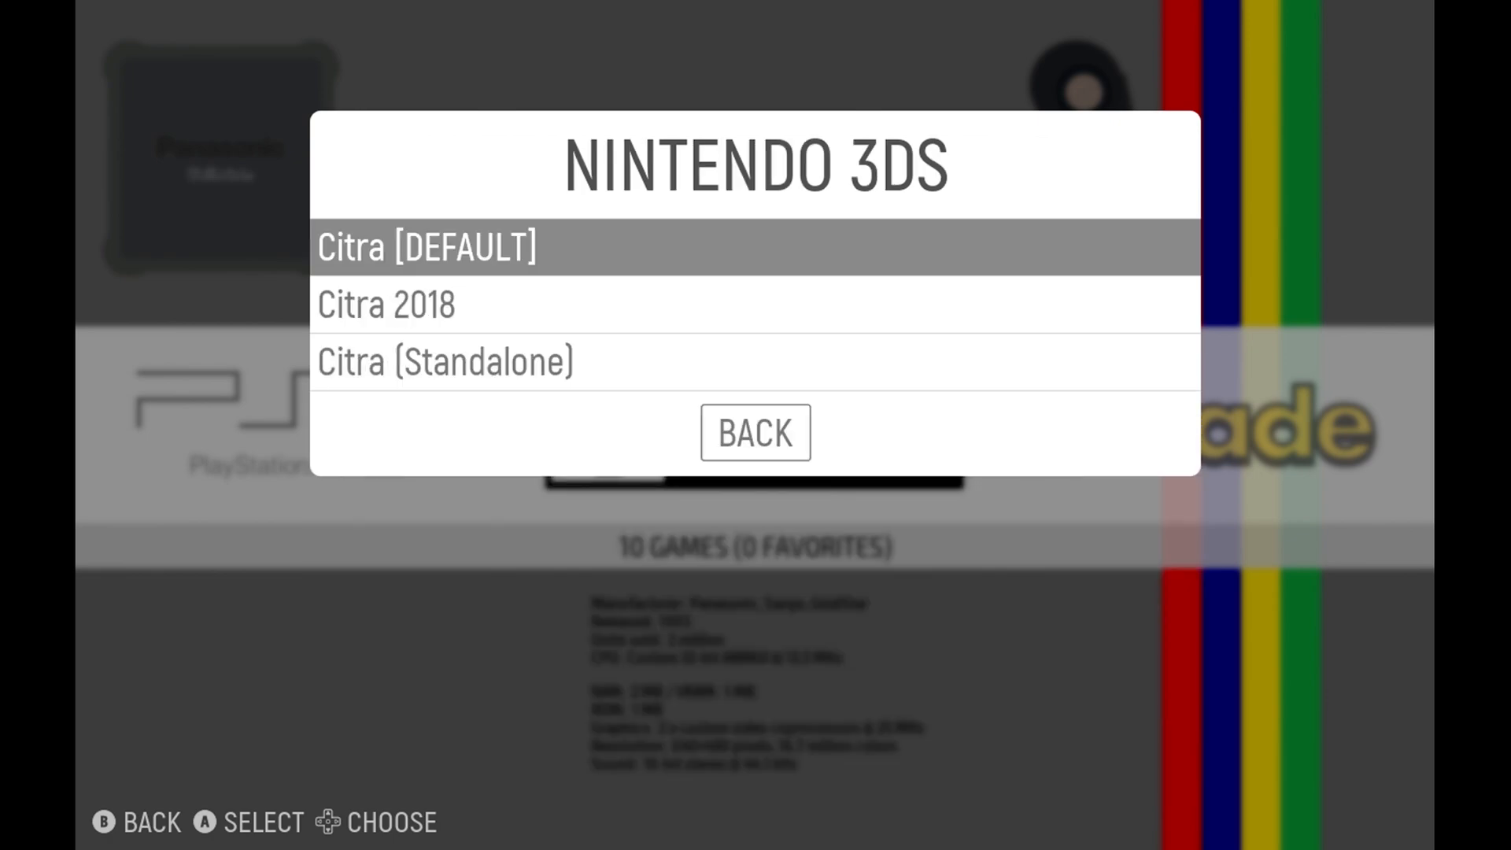
key(Down)
key(Down)
key(Return)
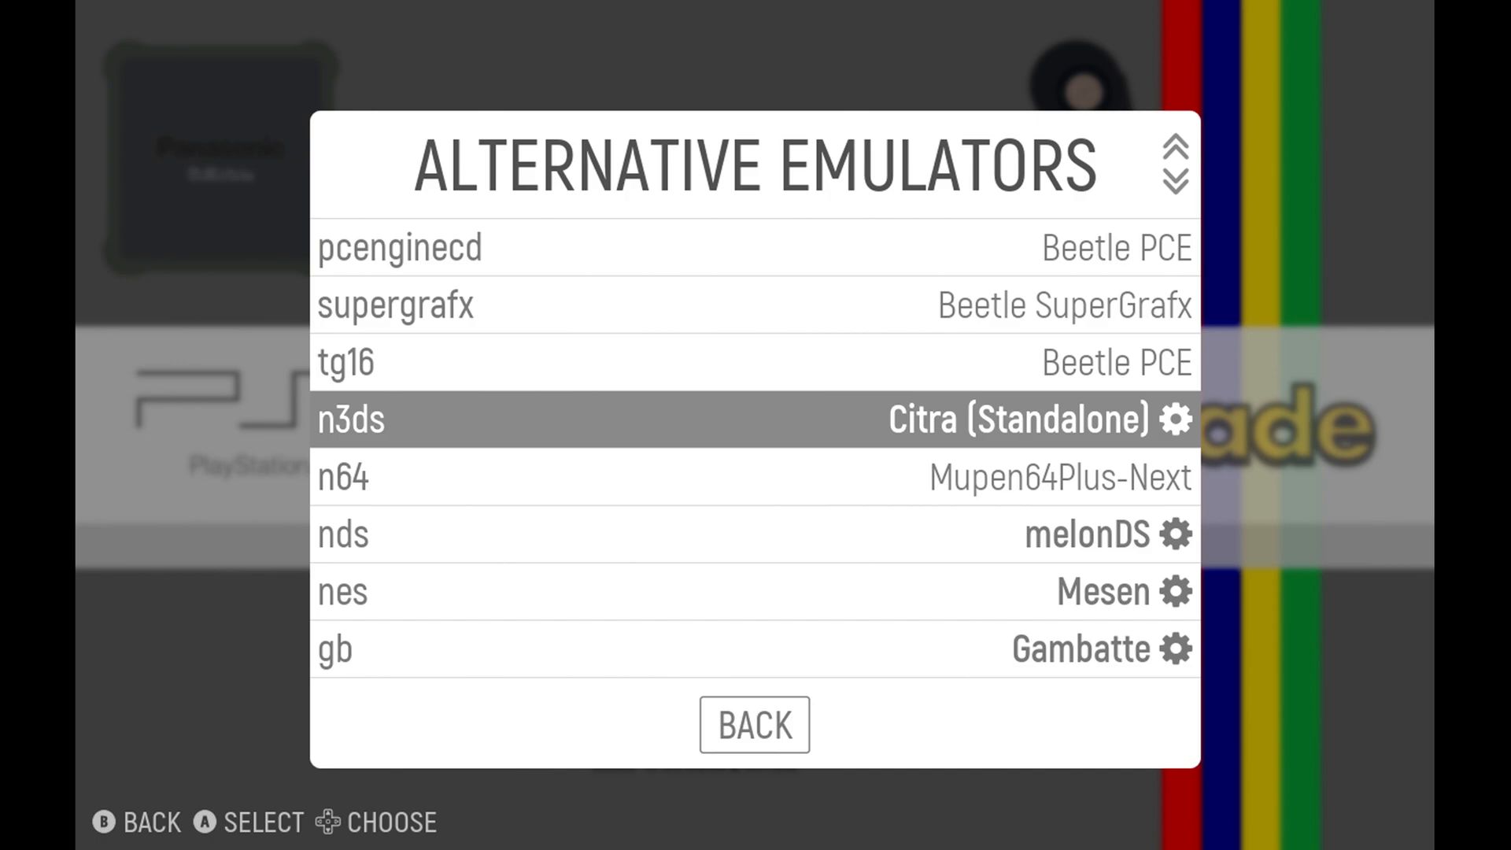
Set the emulator for the Nintendo Game Boy (gb) system to SameBoy, the default option.
key(Down)
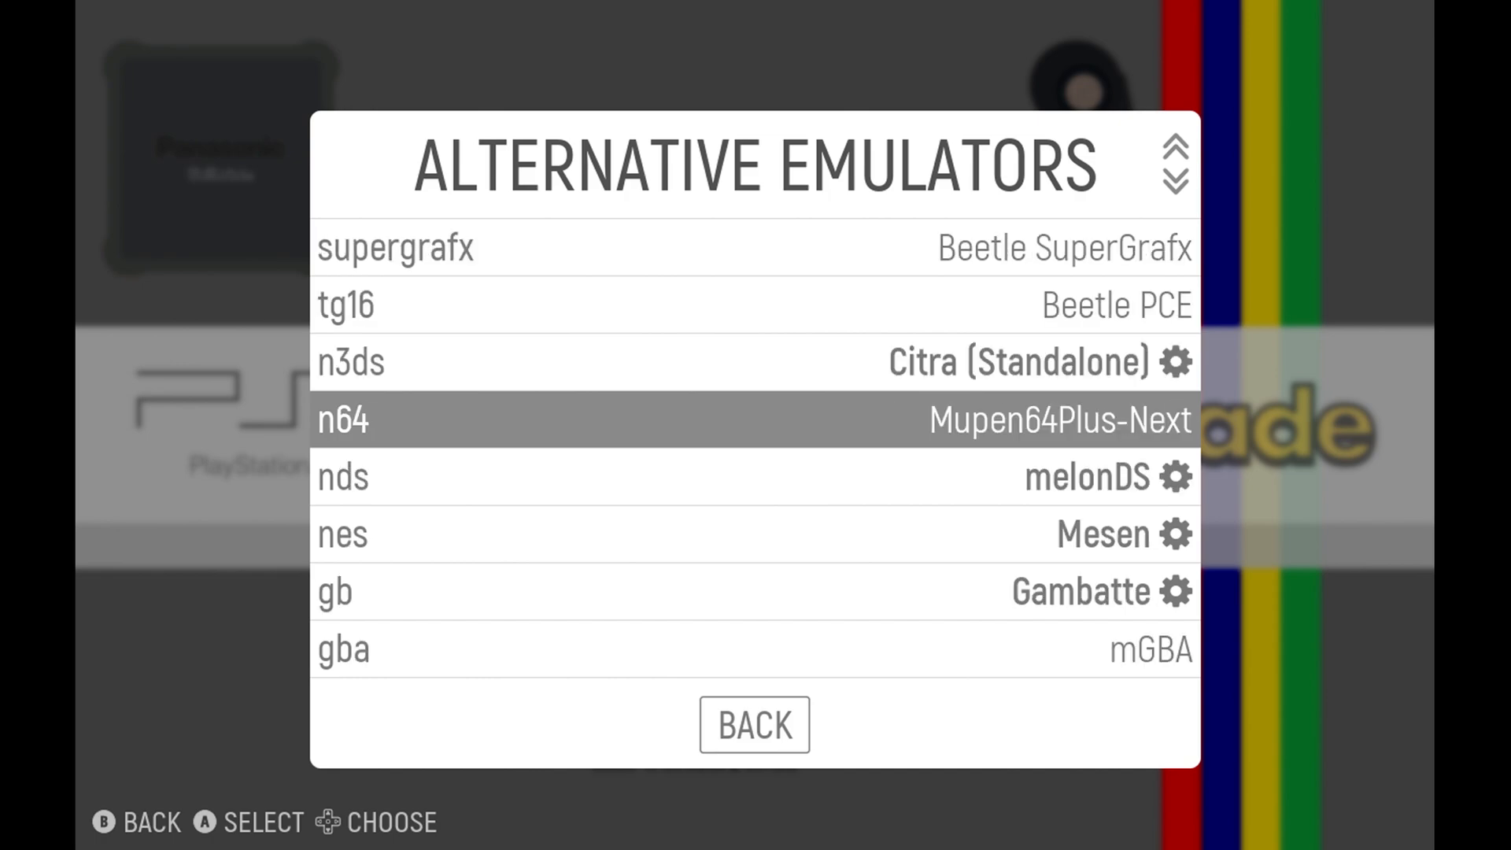
key(Down)
key(Down)
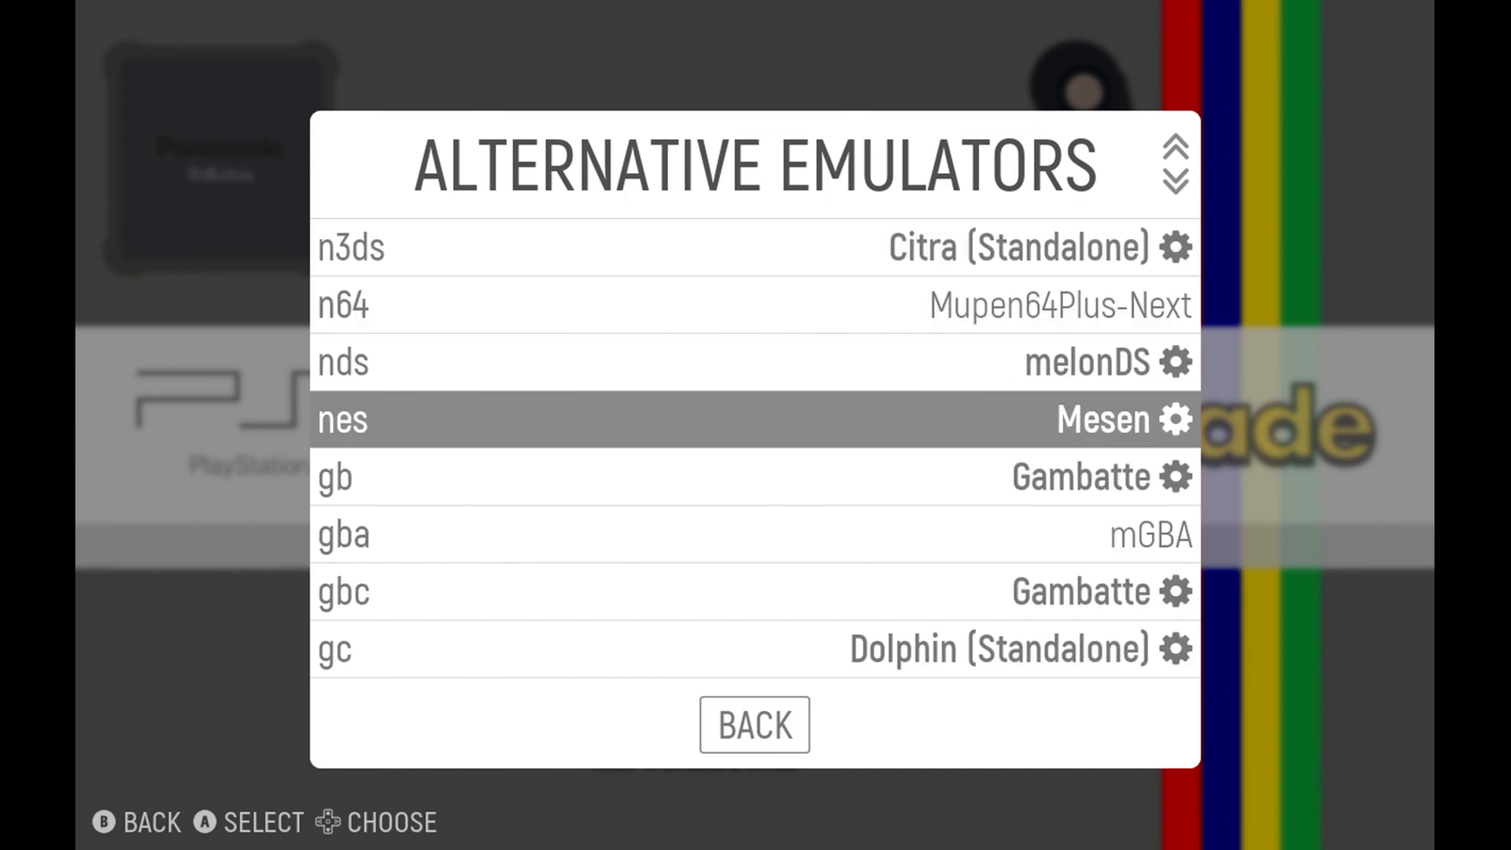
key(Down)
key(Return)
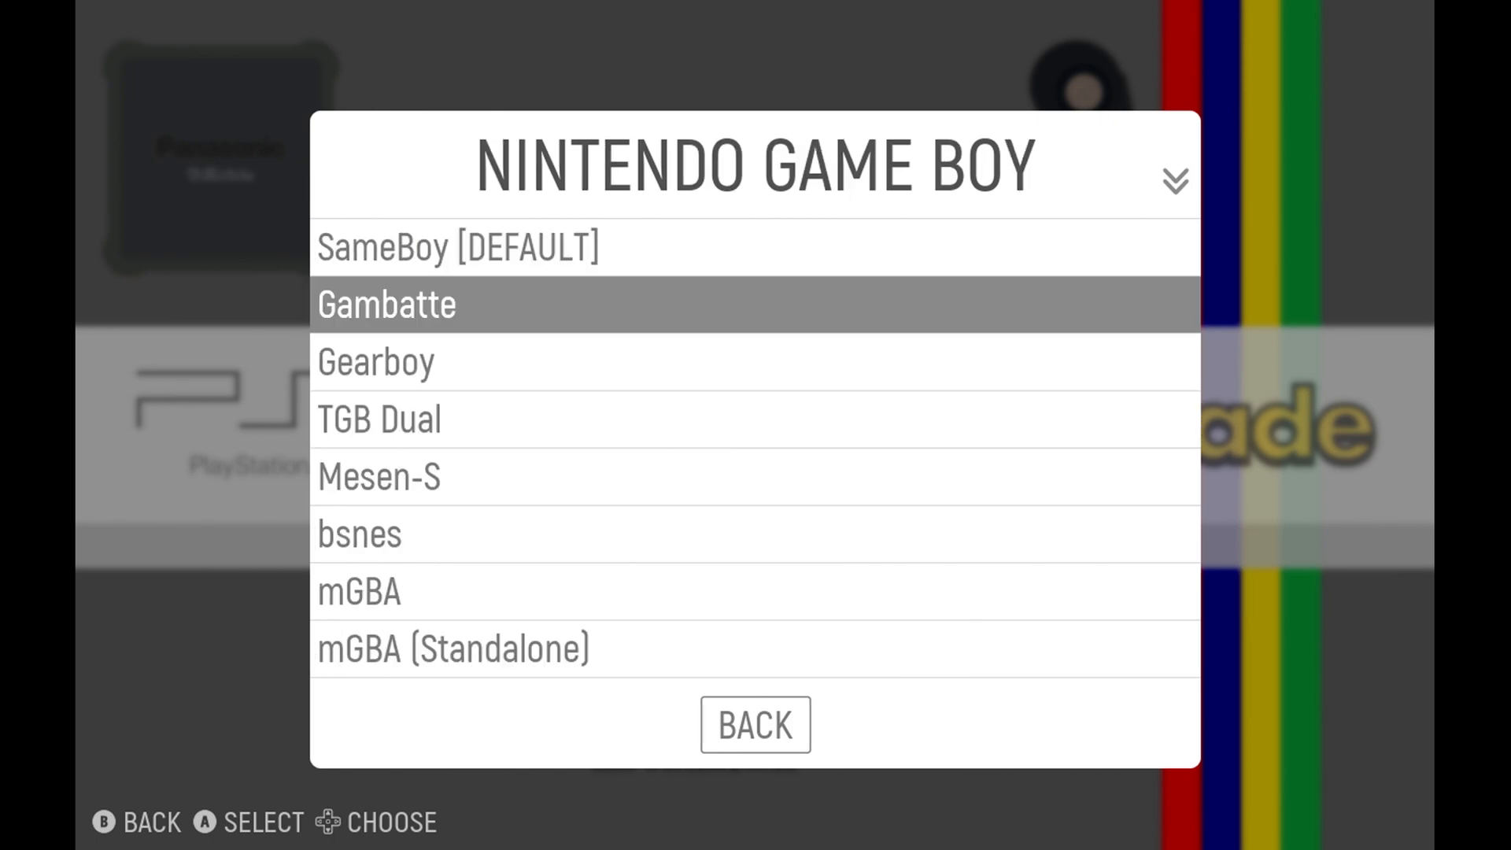
key(Up)
key(Return)
key(Down)
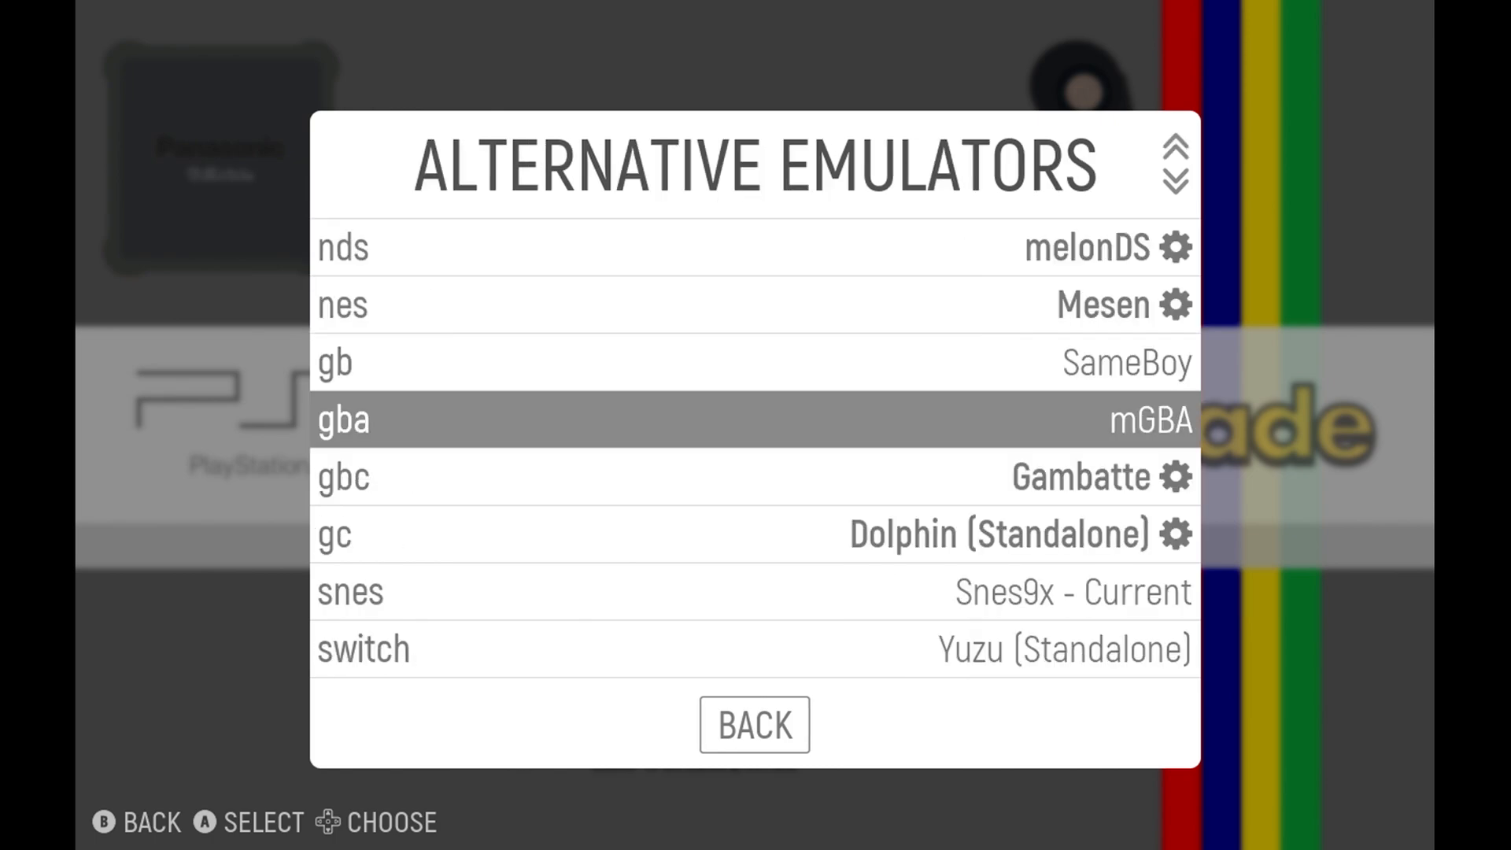
Set the emulator for the gbc system to SameBoy.
key(Down)
key(Return)
key(Up)
key(Return)
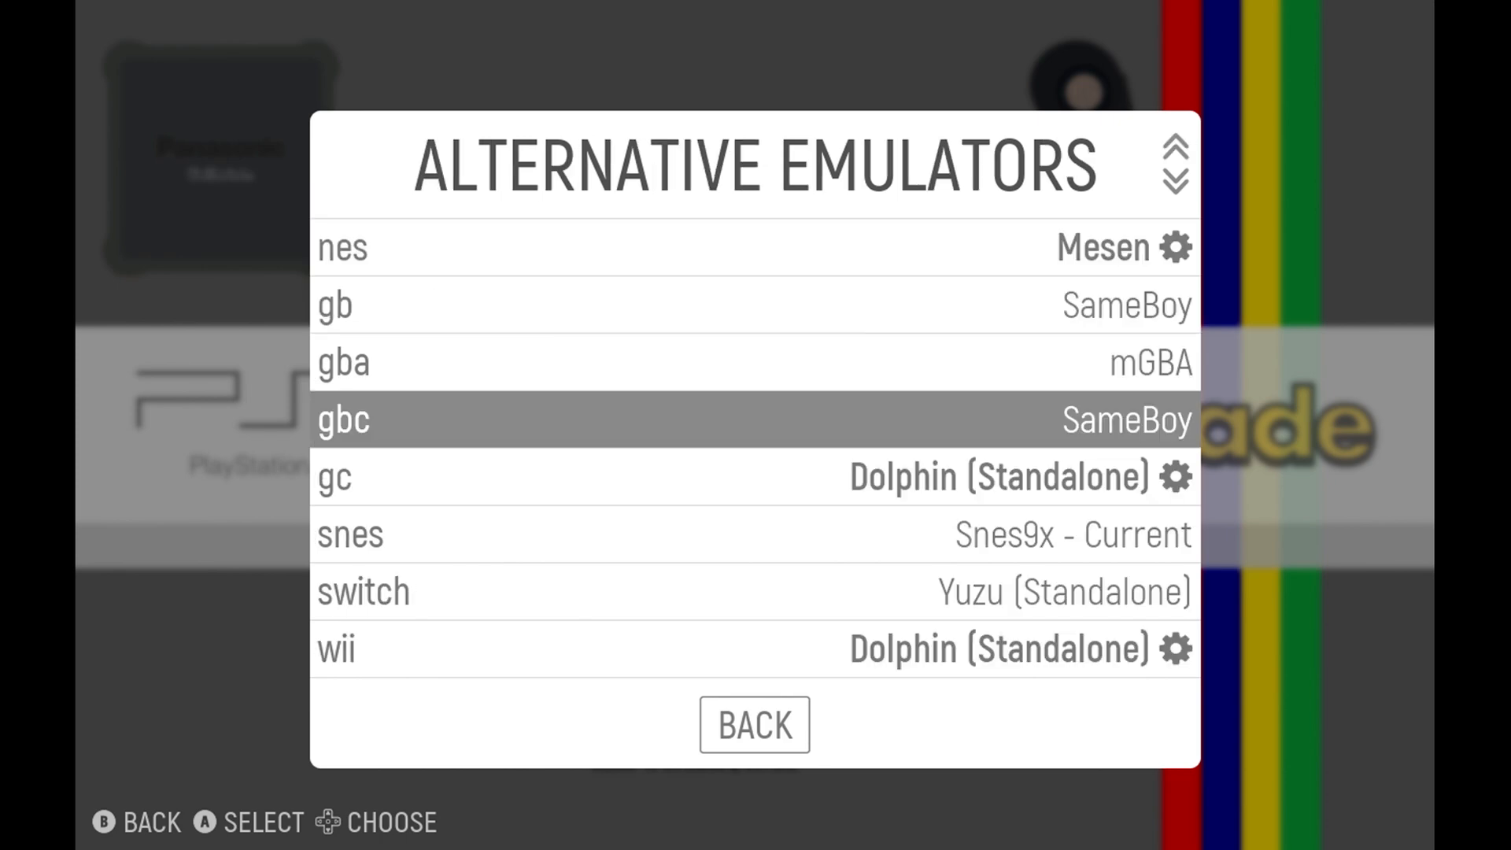
Set the alternative emulator for the snes system to bsnes.
key(Down)
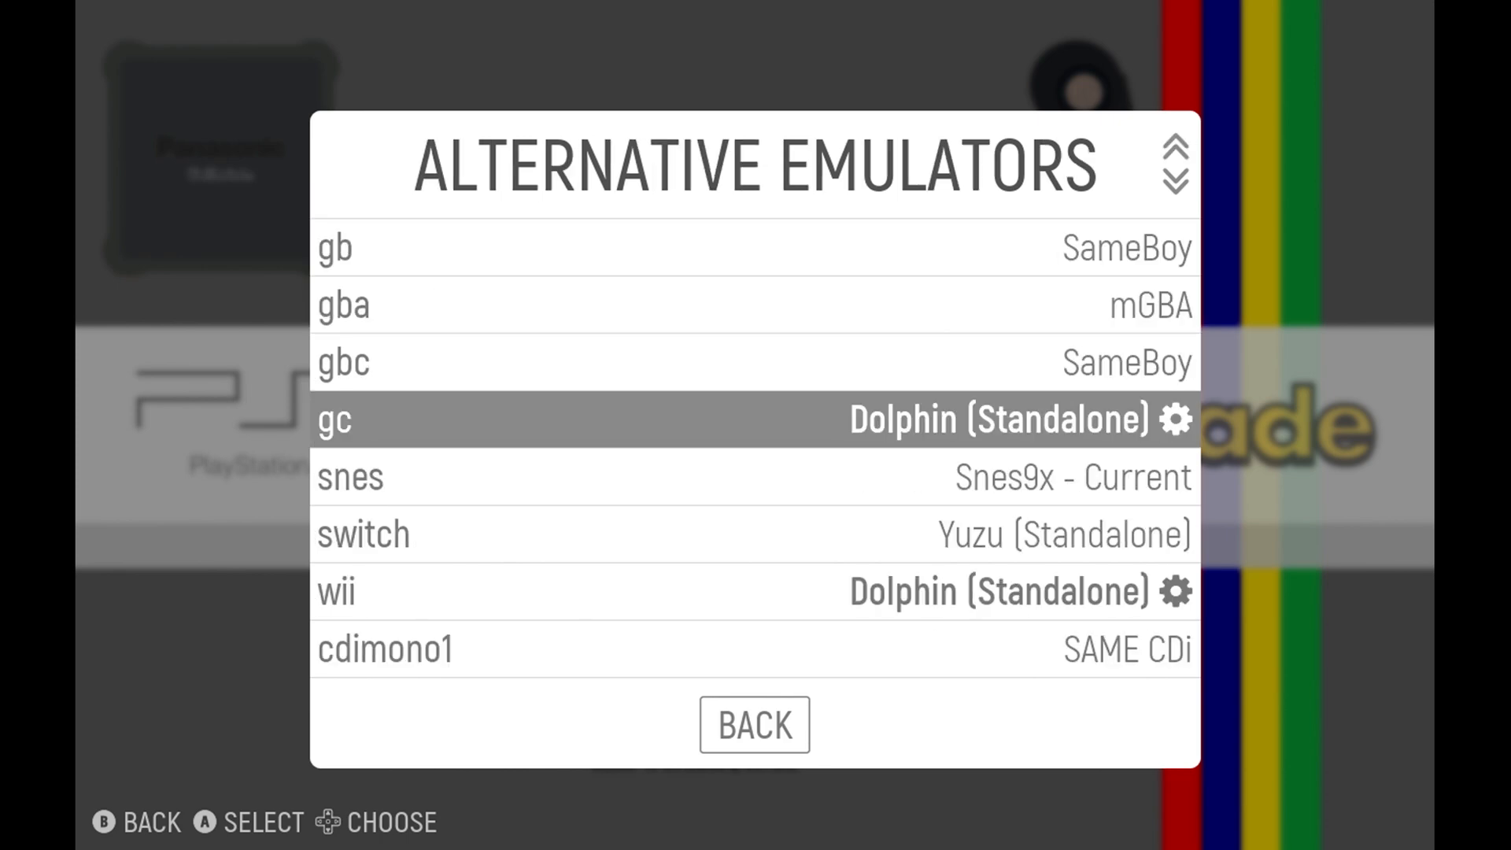
key(Down)
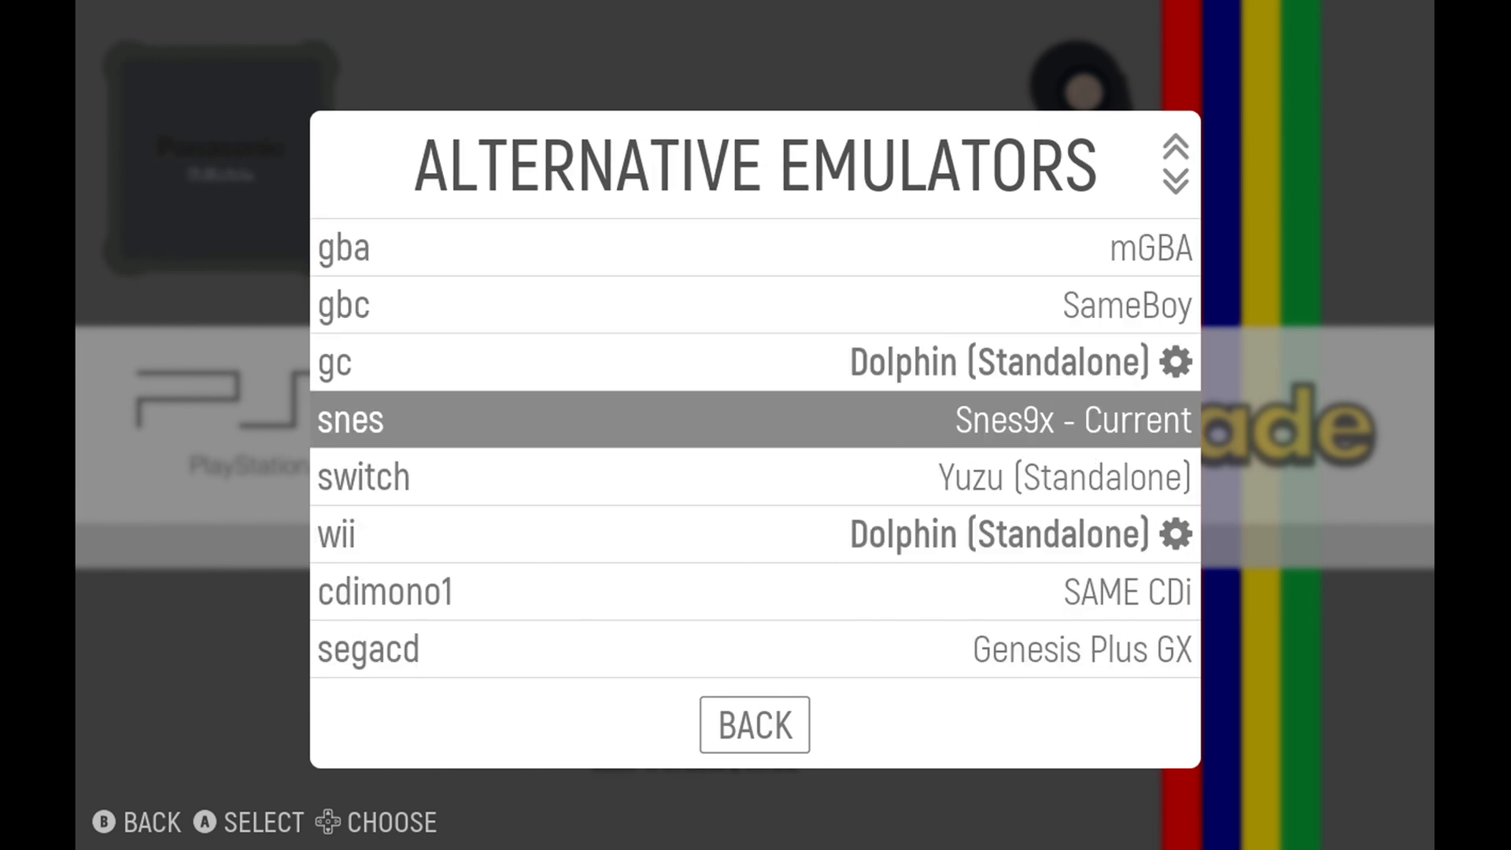
key(Return)
key(Down)
key(Down)
Review the emulators assigned to the systems after snes and check the options offered for dreamcast.
key(Down)
key(Return)
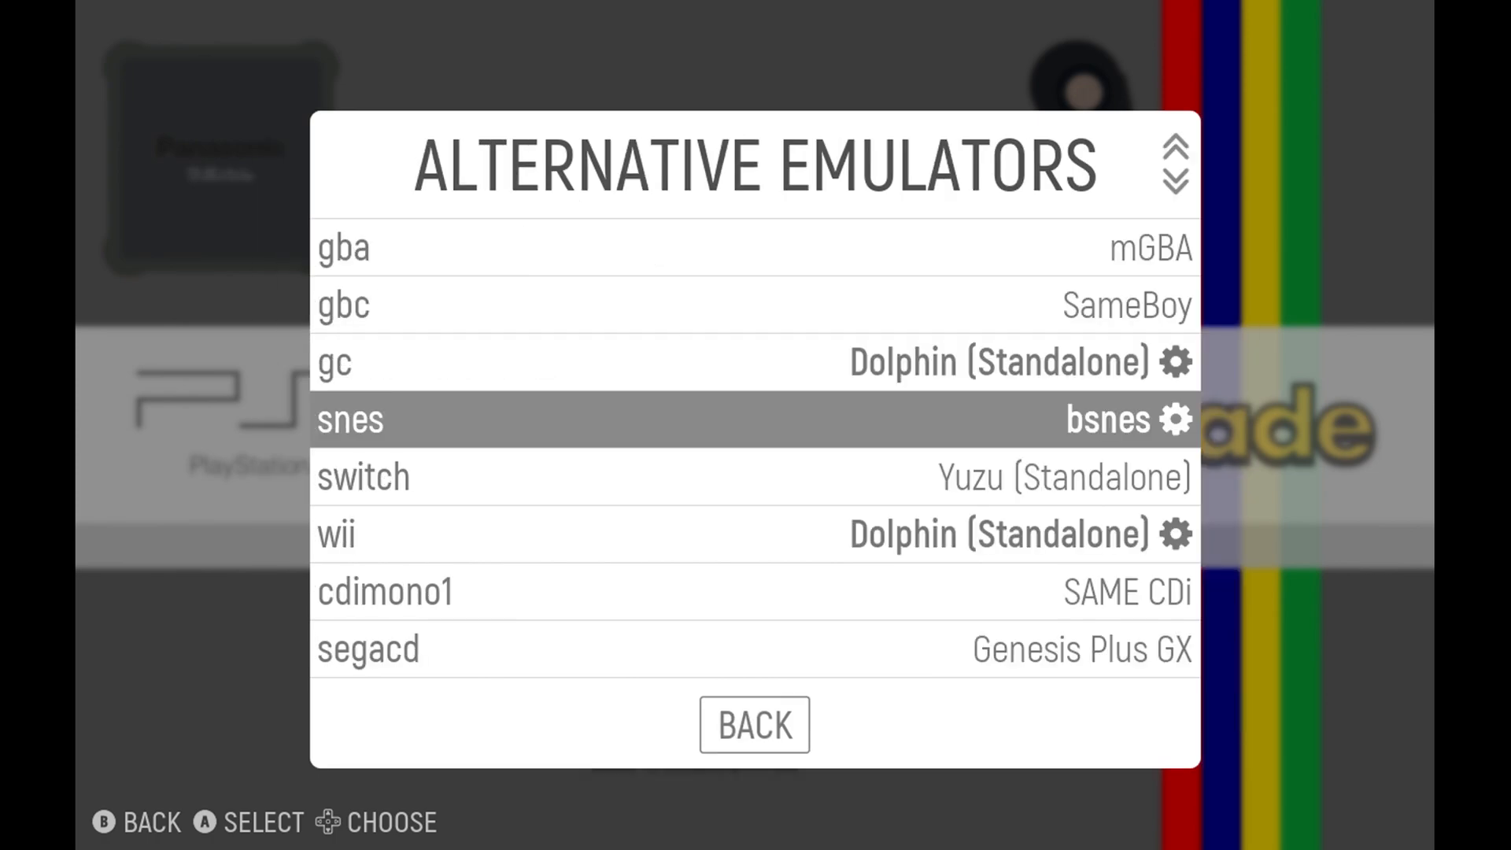
key(Down)
key(Down)
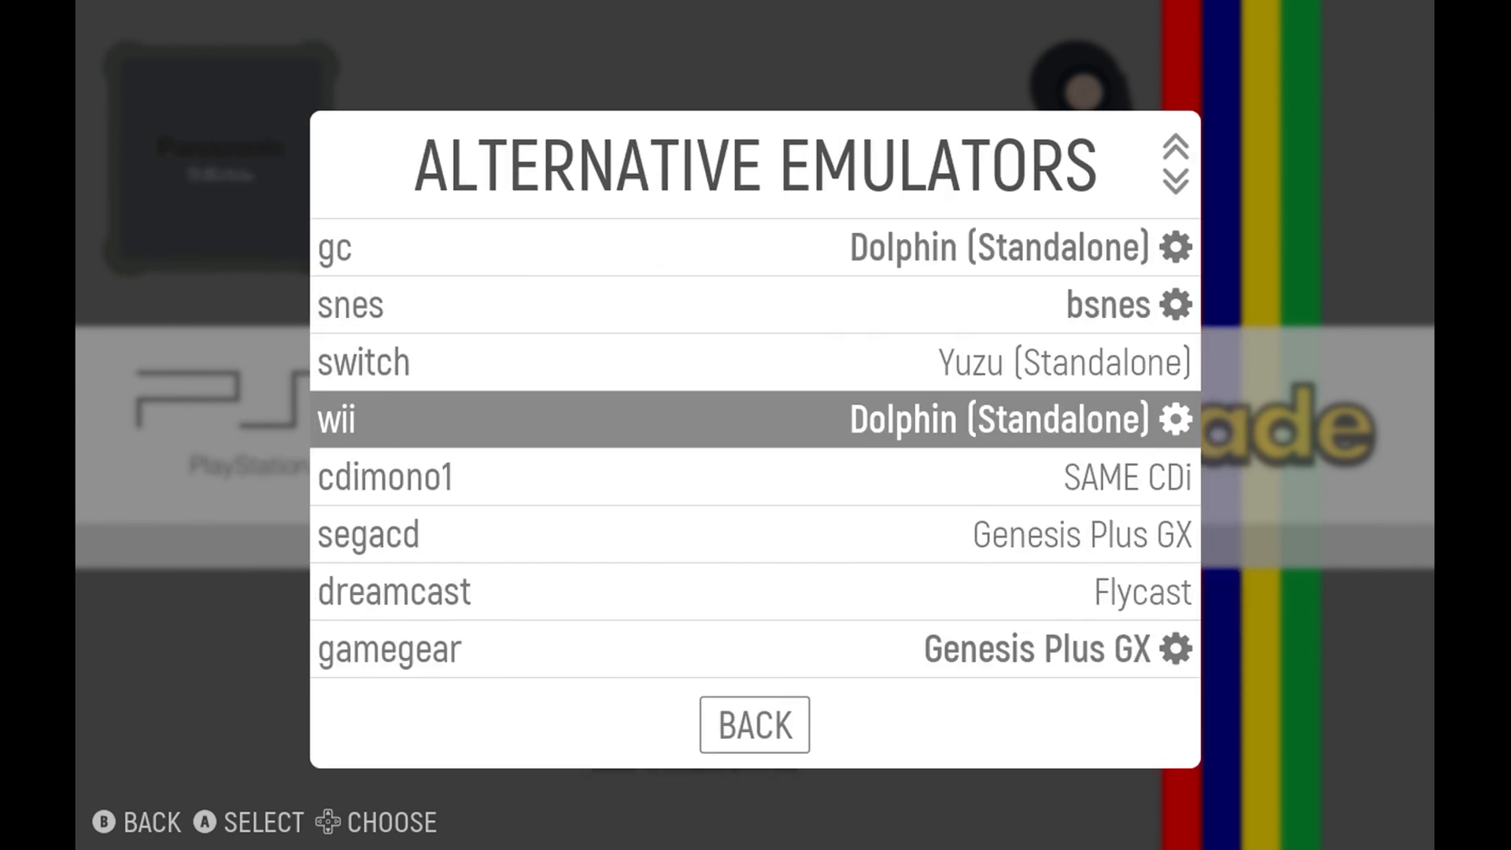
key(Down)
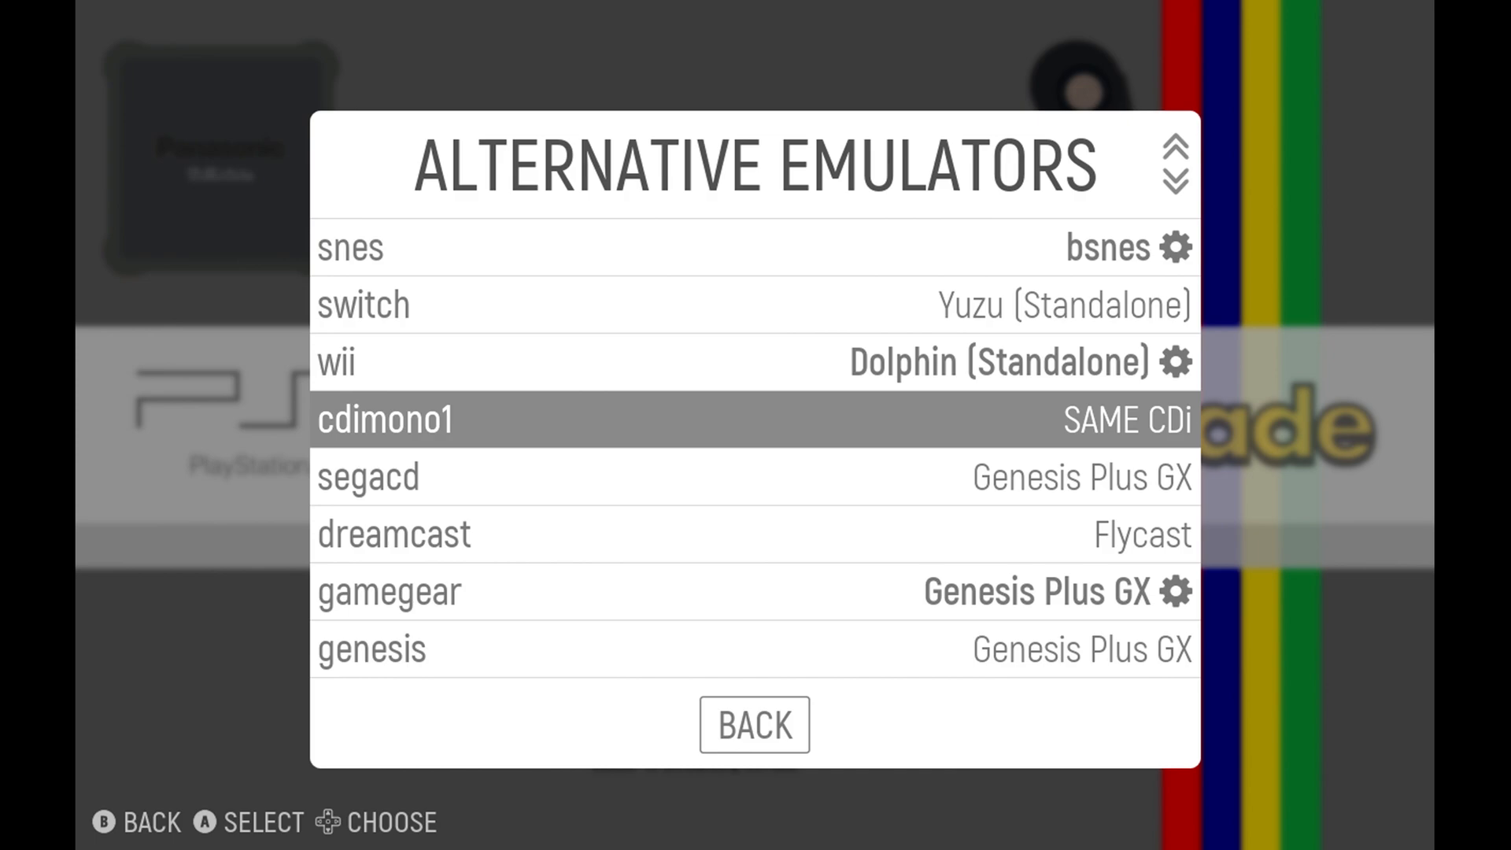
key(Down)
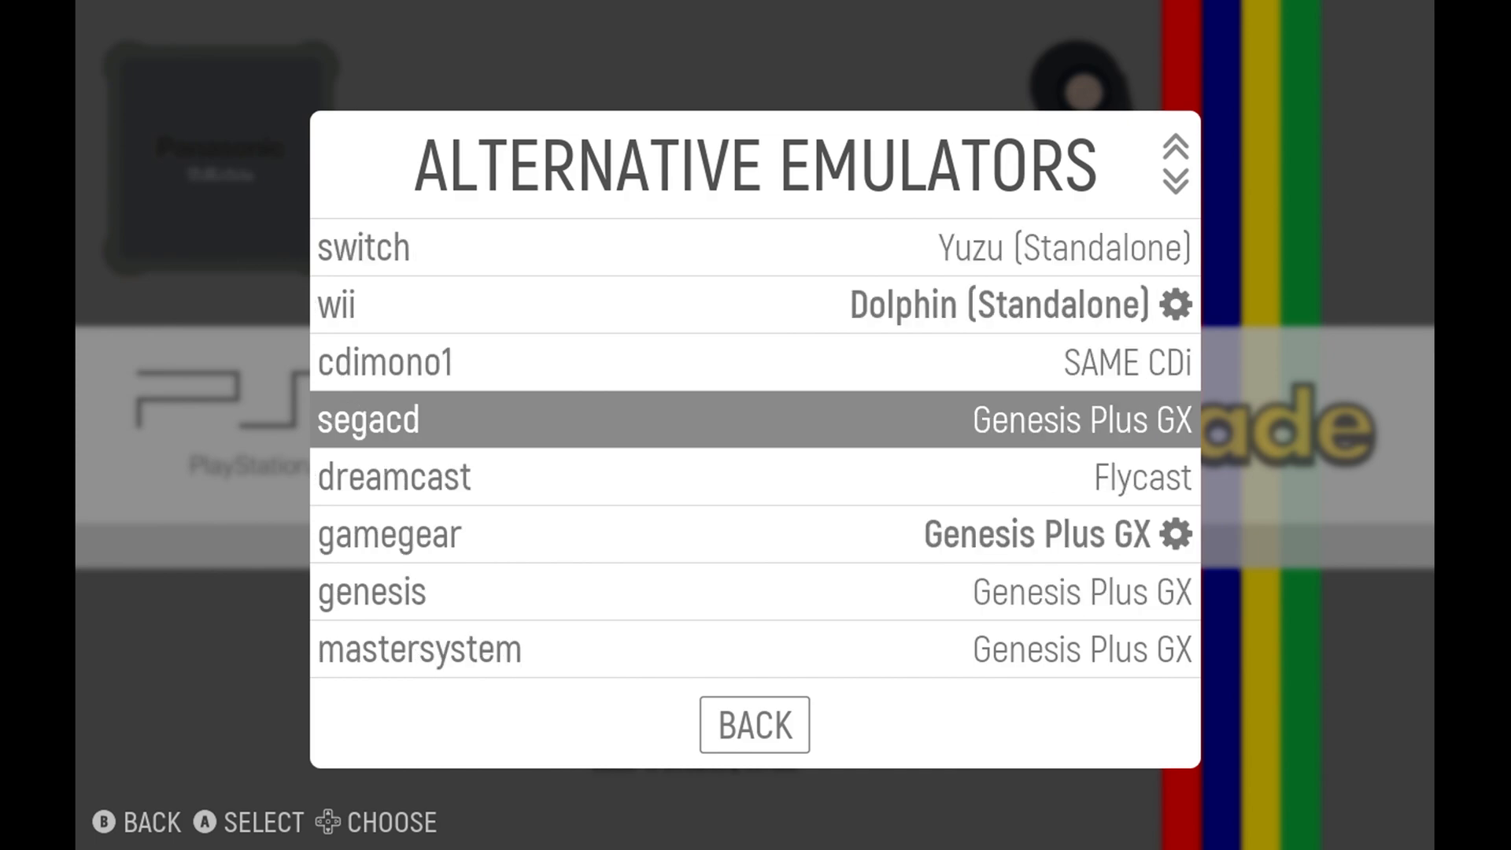
key(Down)
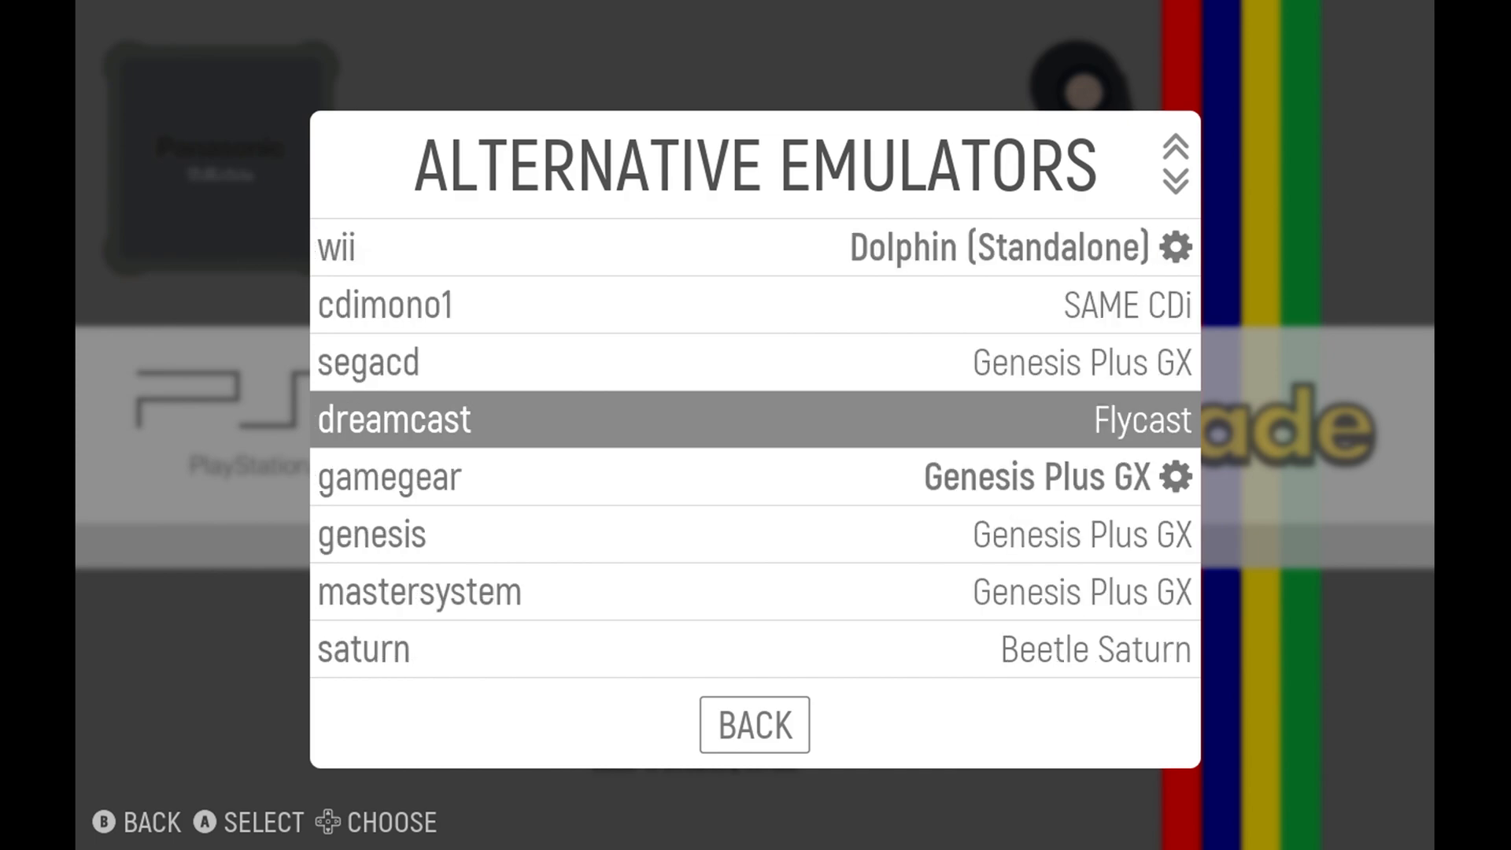
key(Return)
key(BackSpace)
key(Return)
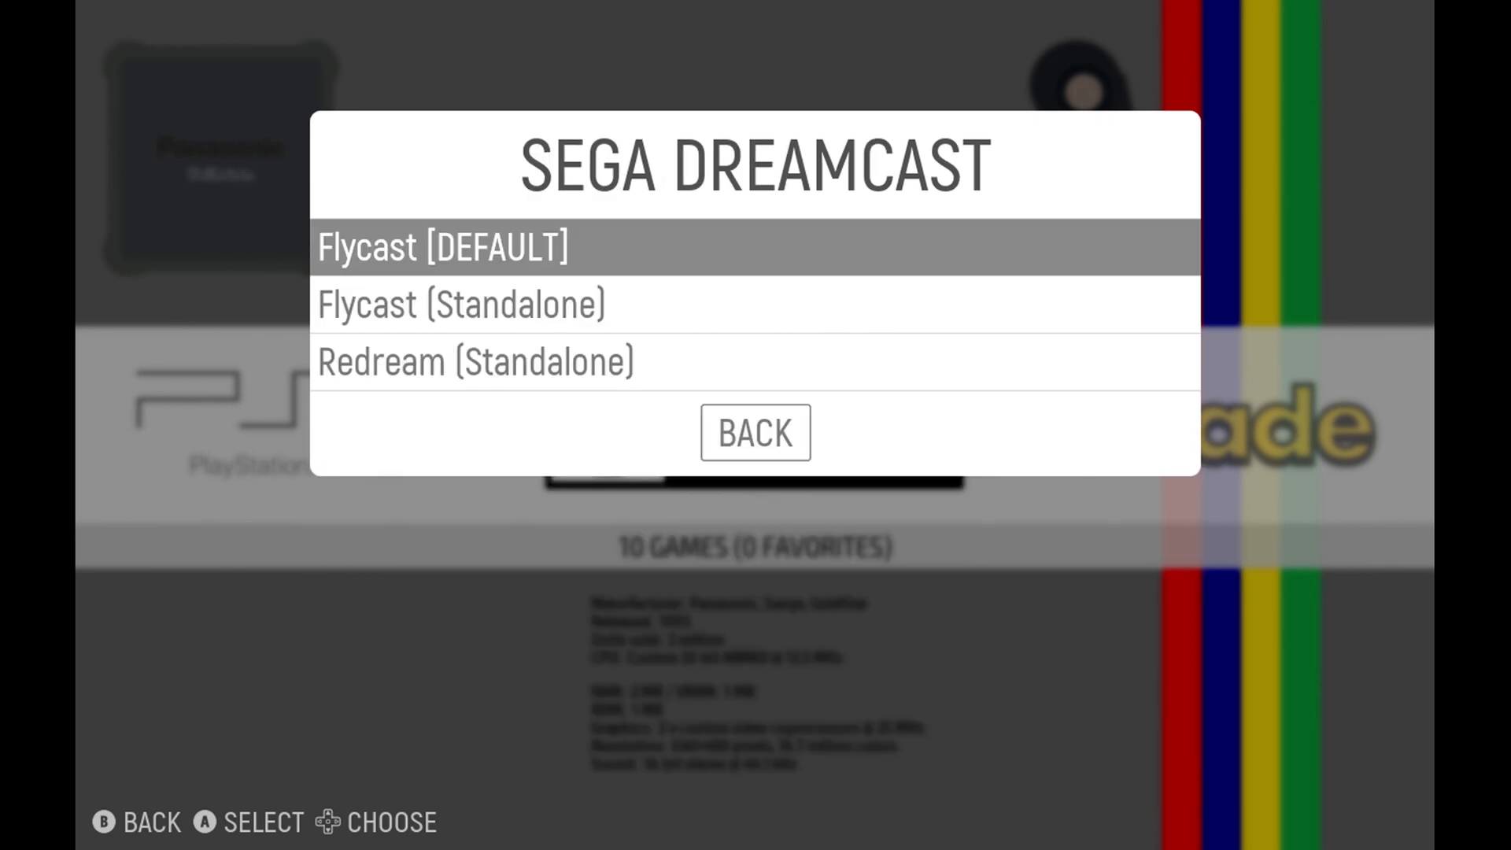
key(BackSpace)
Review the emulators assigned to the remaining Sega systems and check the options offered for ngpc.
key(Down)
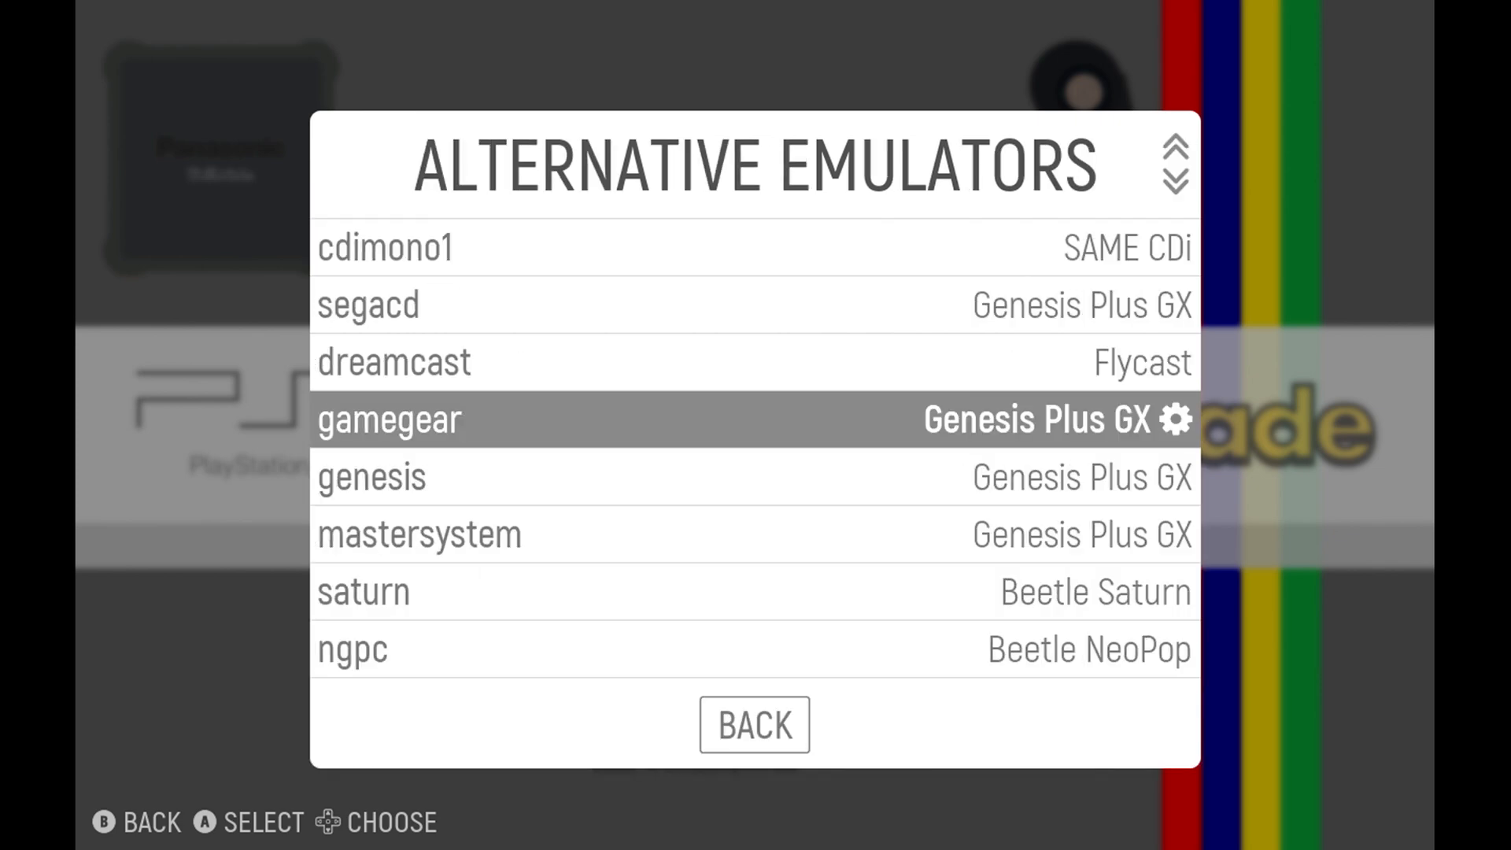
key(Down)
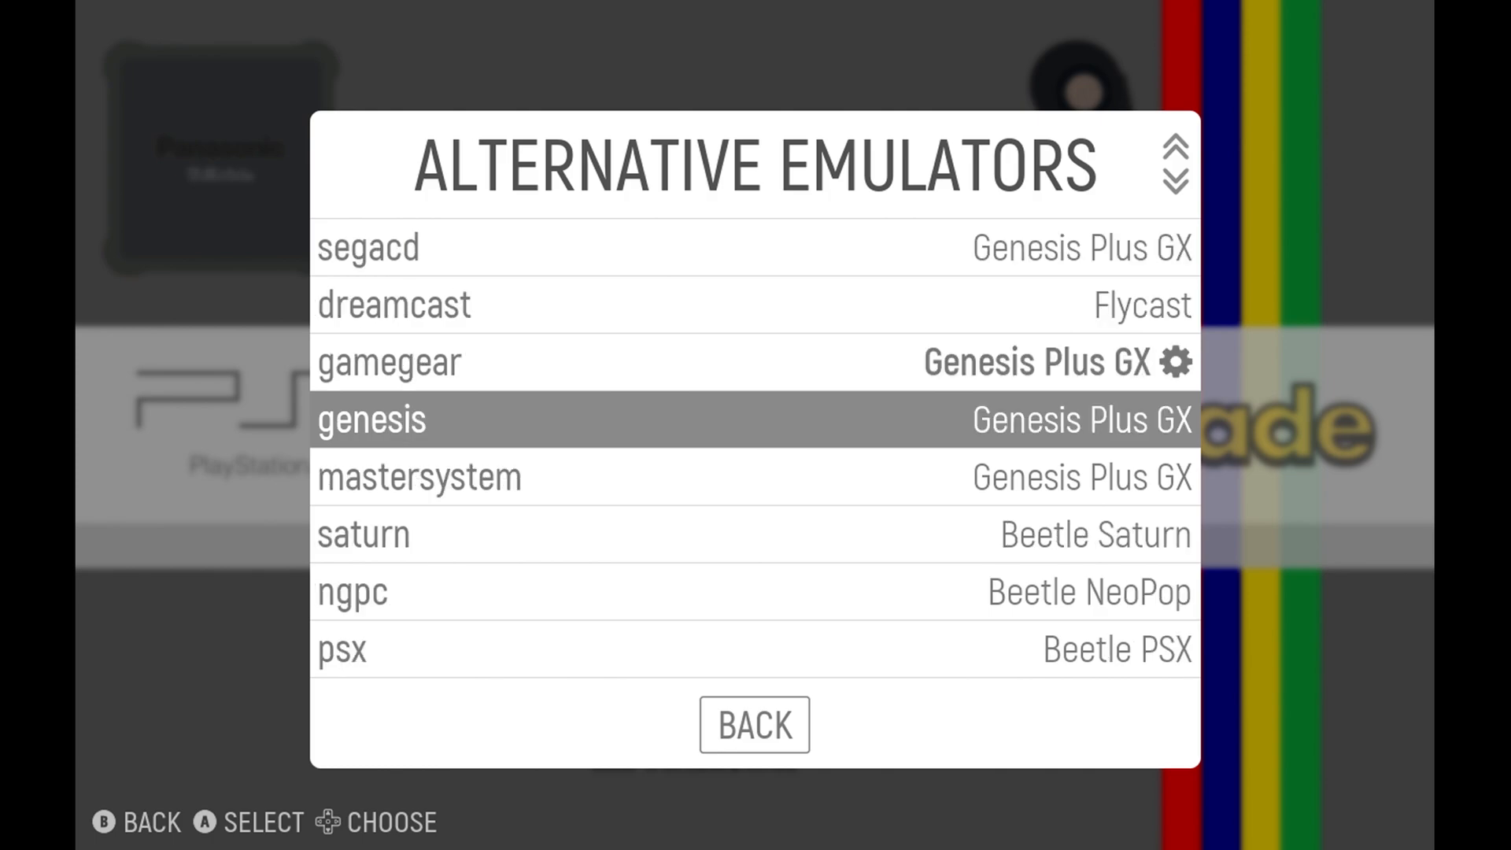
key(Down)
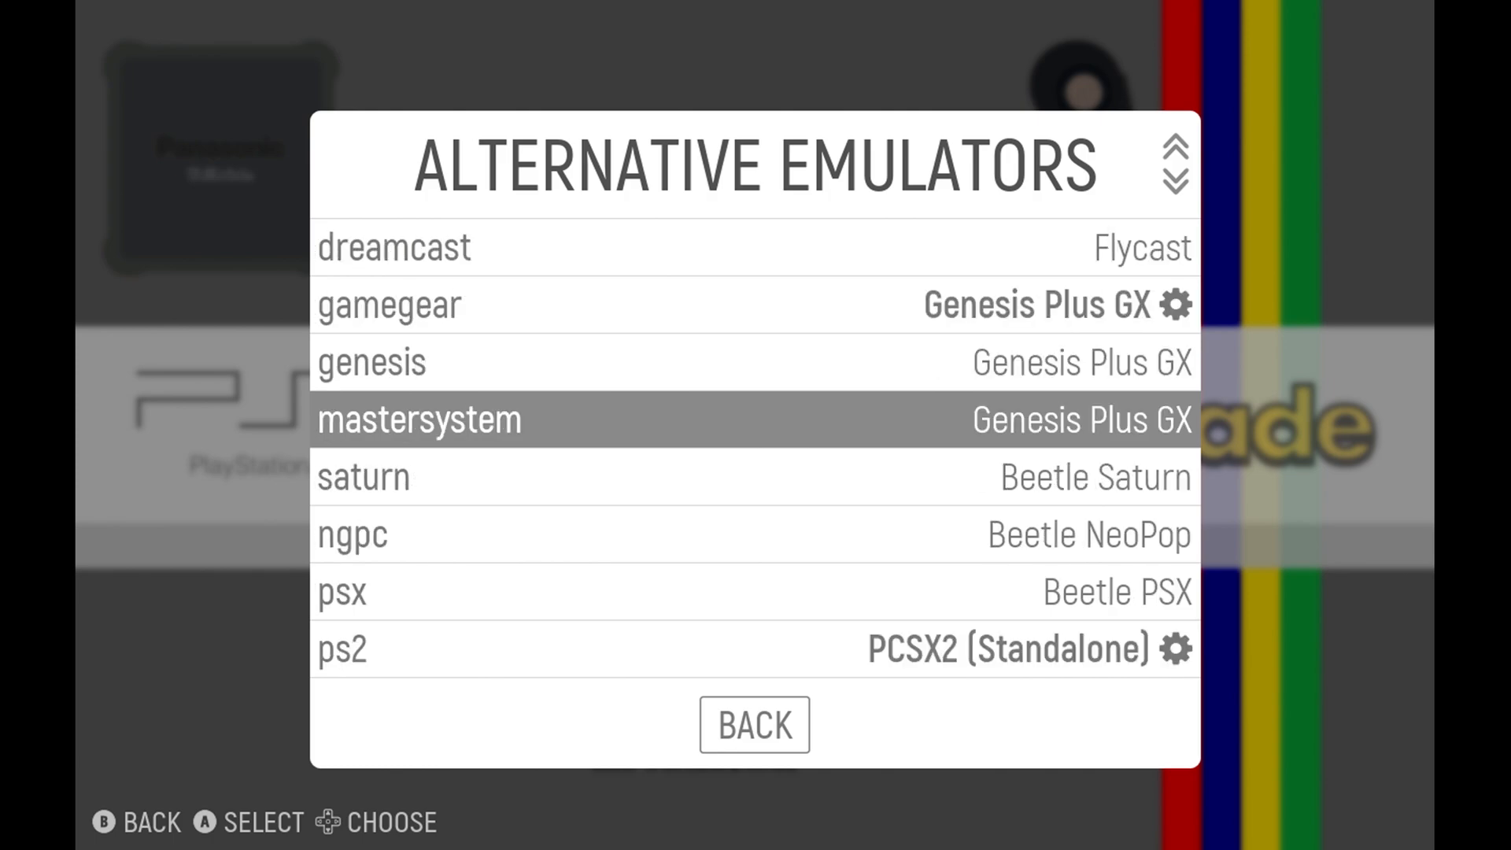
key(Down)
key(Down)
key(Return)
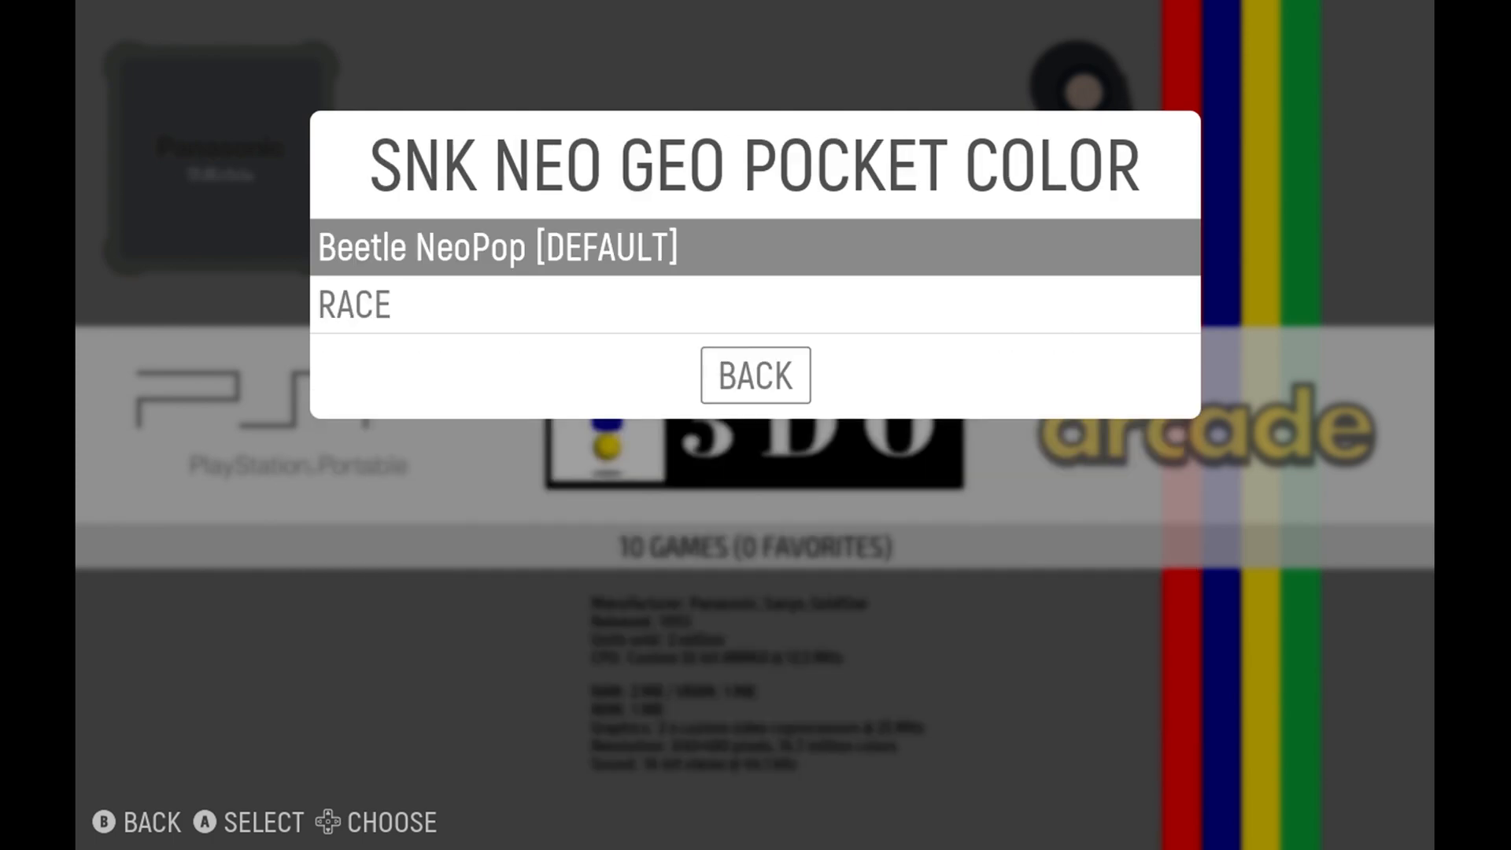
key(BackSpace)
Set the alternative emulator for the psx system to Beetle PSX HW.
key(Down)
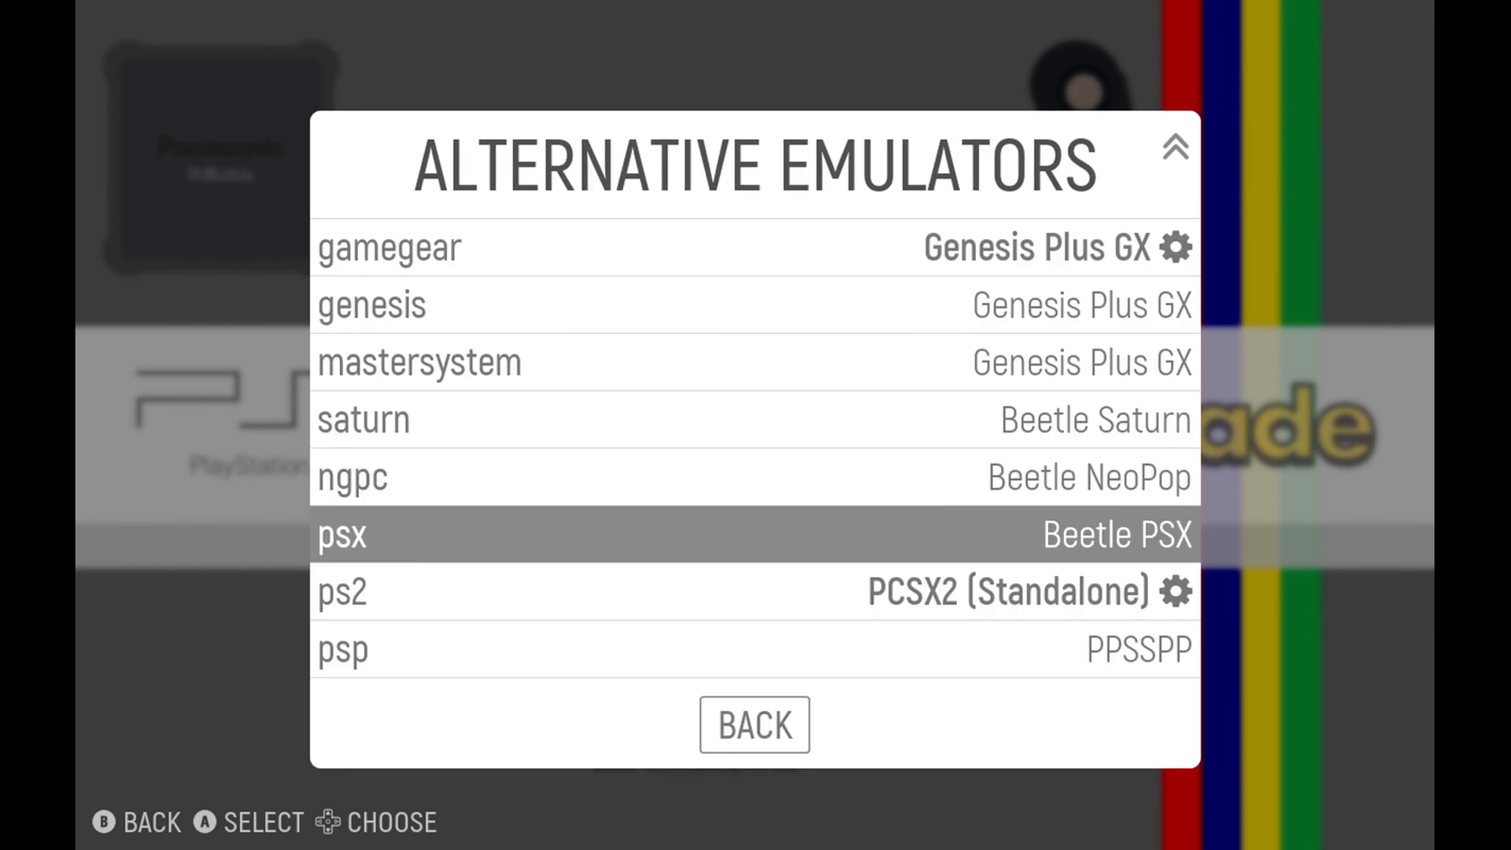
key(Return)
key(Down)
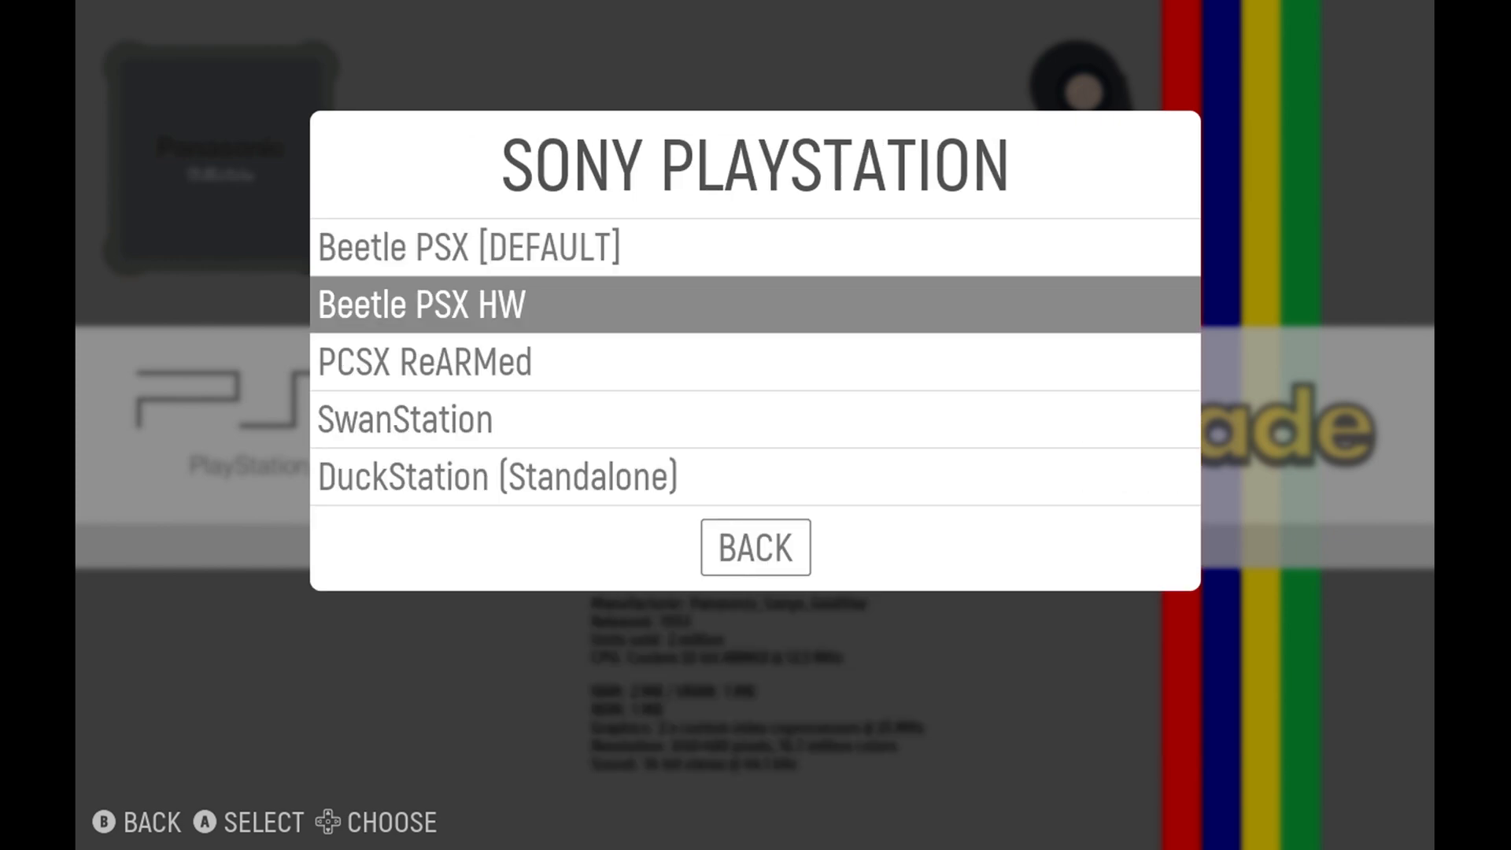
key(Return)
key(Return)
key(Down)
key(Down)
key(Down)
key(Up)
key(Up)
key(Up)
key(Return)
key(Down)
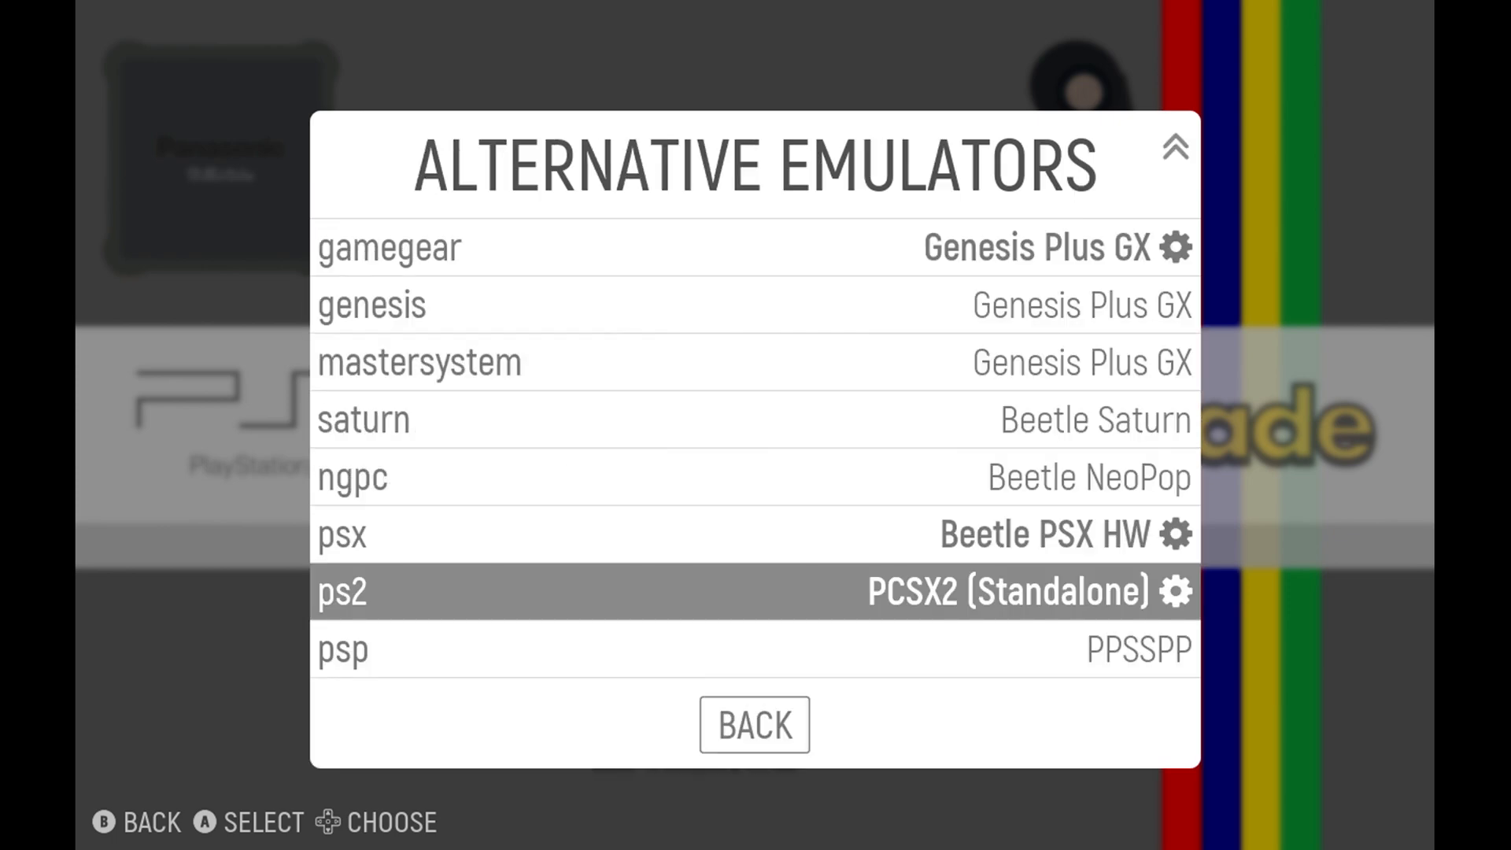
Set the alternative emulator for the psp system to PPSSPP (Standalone).
key(Down)
key(Return)
key(Down)
key(Return)
key(Down)
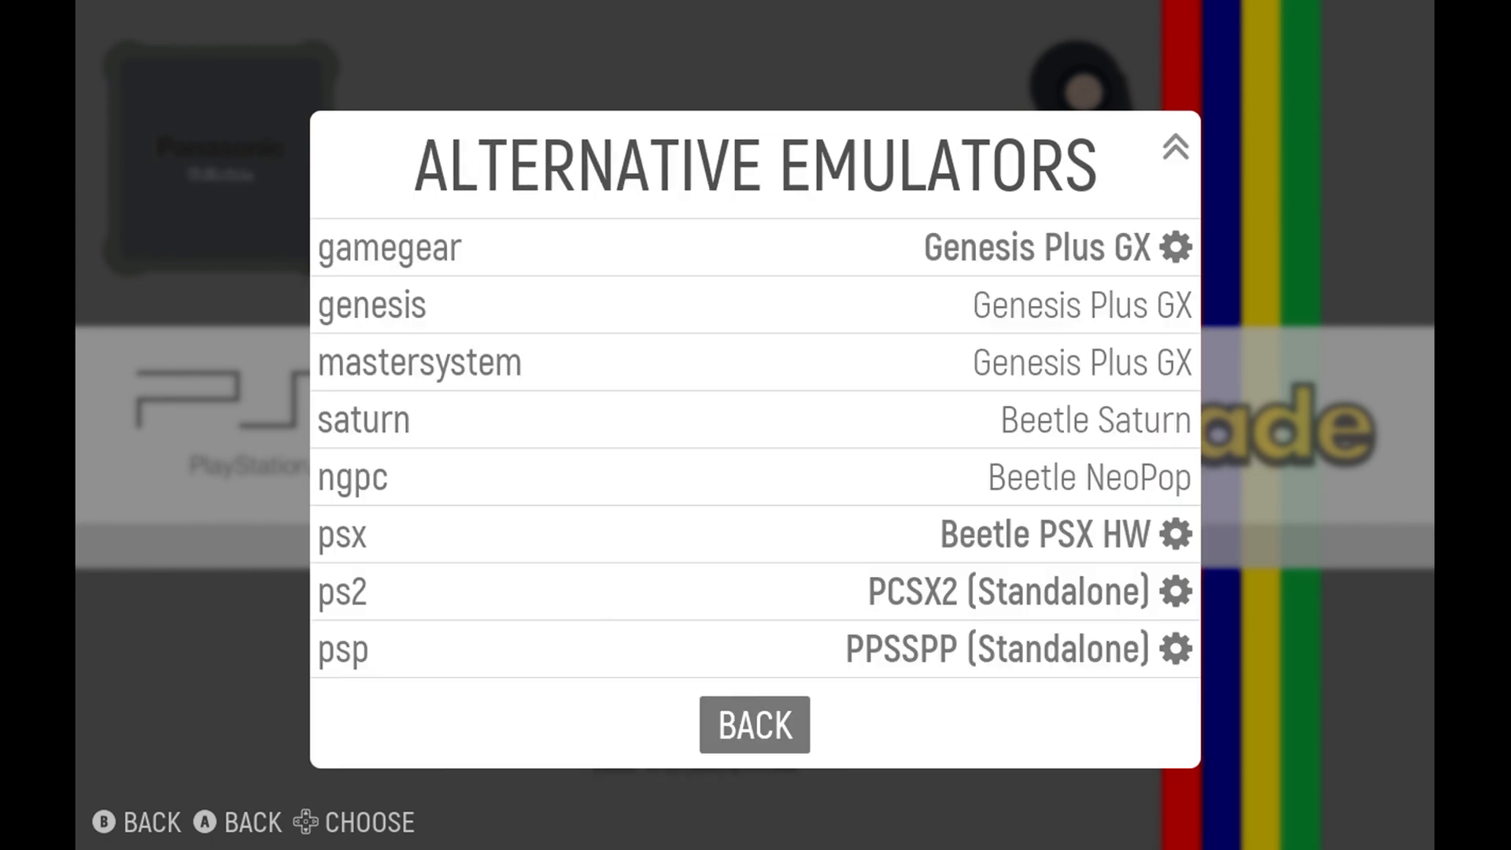
Leave the alternative emulator settings and look through the 3DO game list before any scraping.
key(Return)
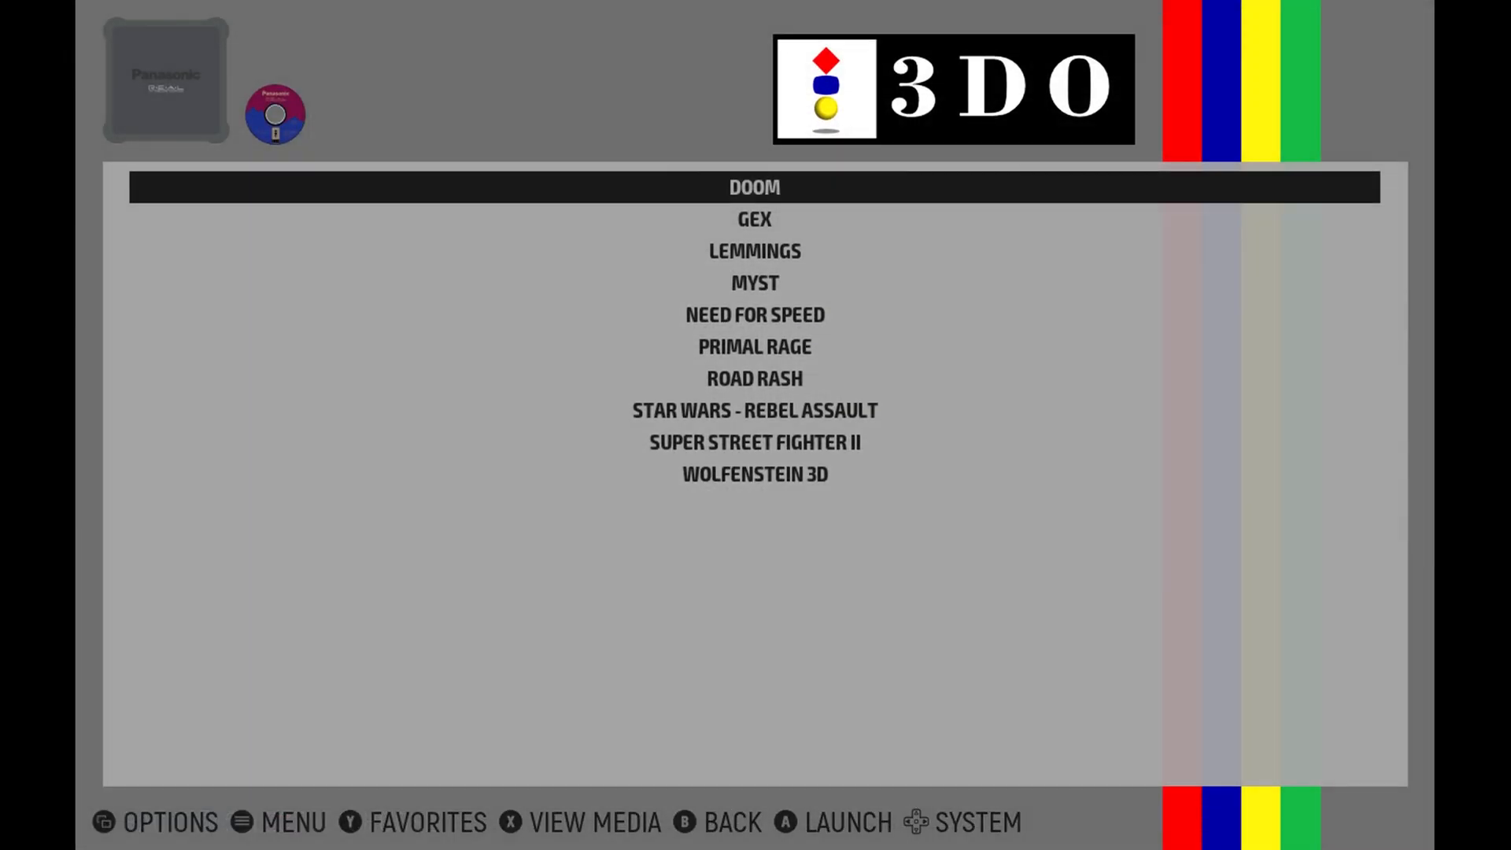
key(Down)
key(Down)
key(Down)
key(Down)
key(Down)
key(Down)
key(Down)
key(Down)
key(Down)
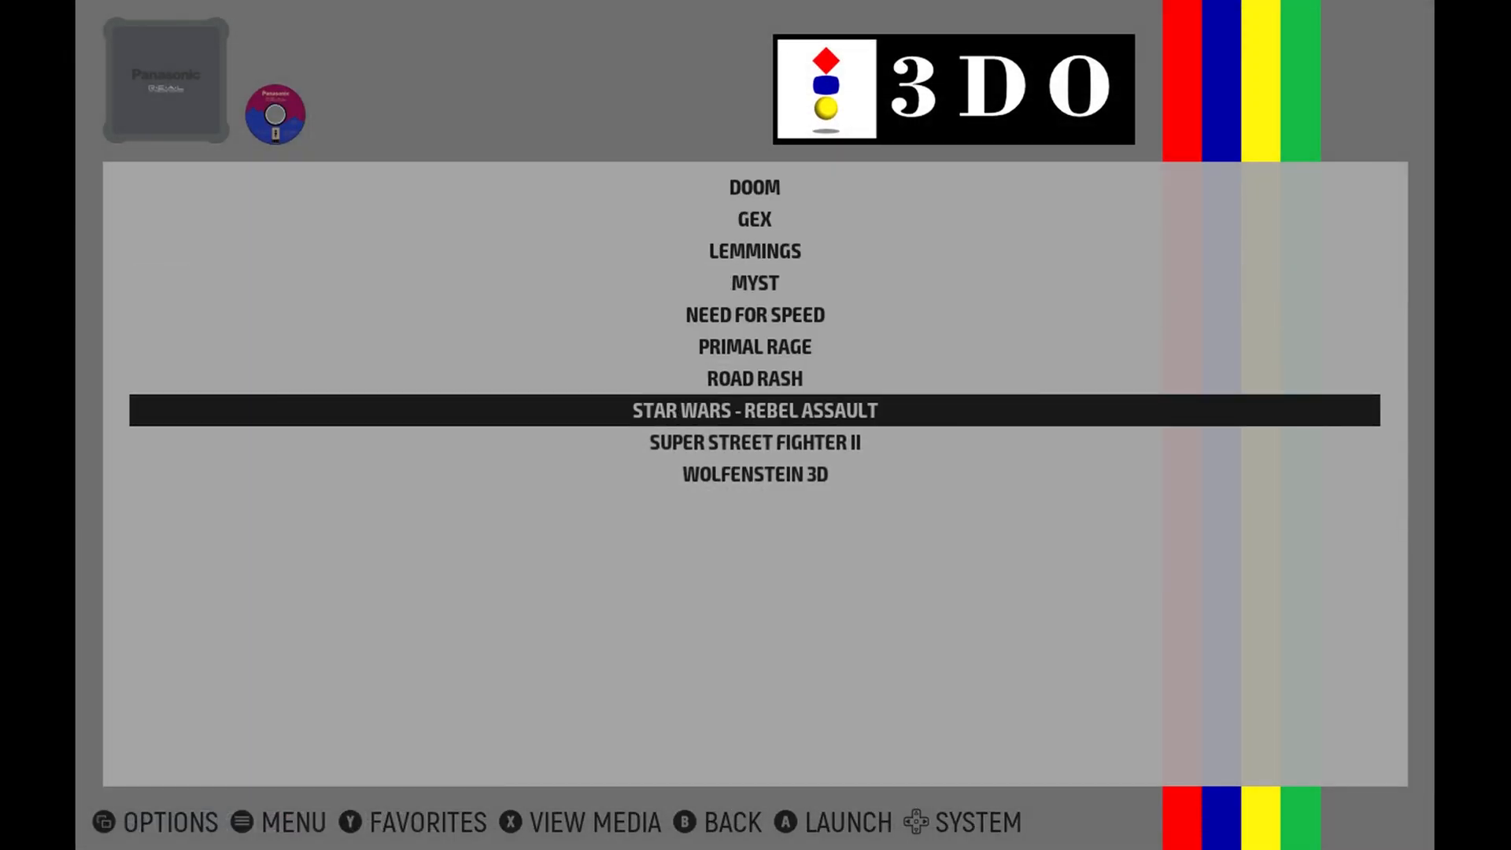
key(Up)
key(Up)
key(Up)
key(Up)
key(Up)
key(Up)
key(Up)
key(Up)
key(Up)
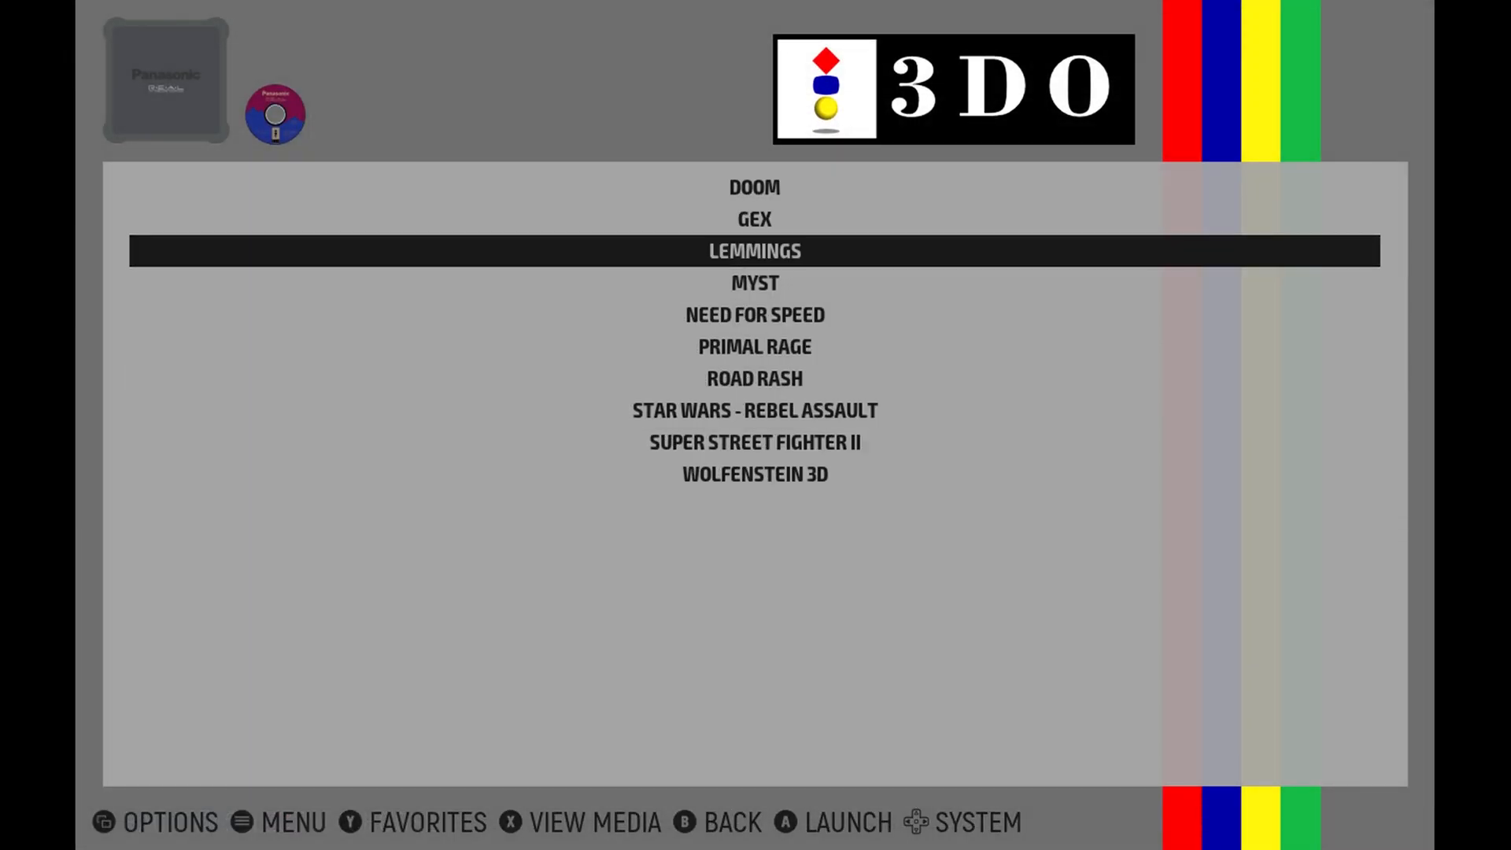
key(BackSpace)
Set the region to USA in the scraper's other settings.
key(Escape)
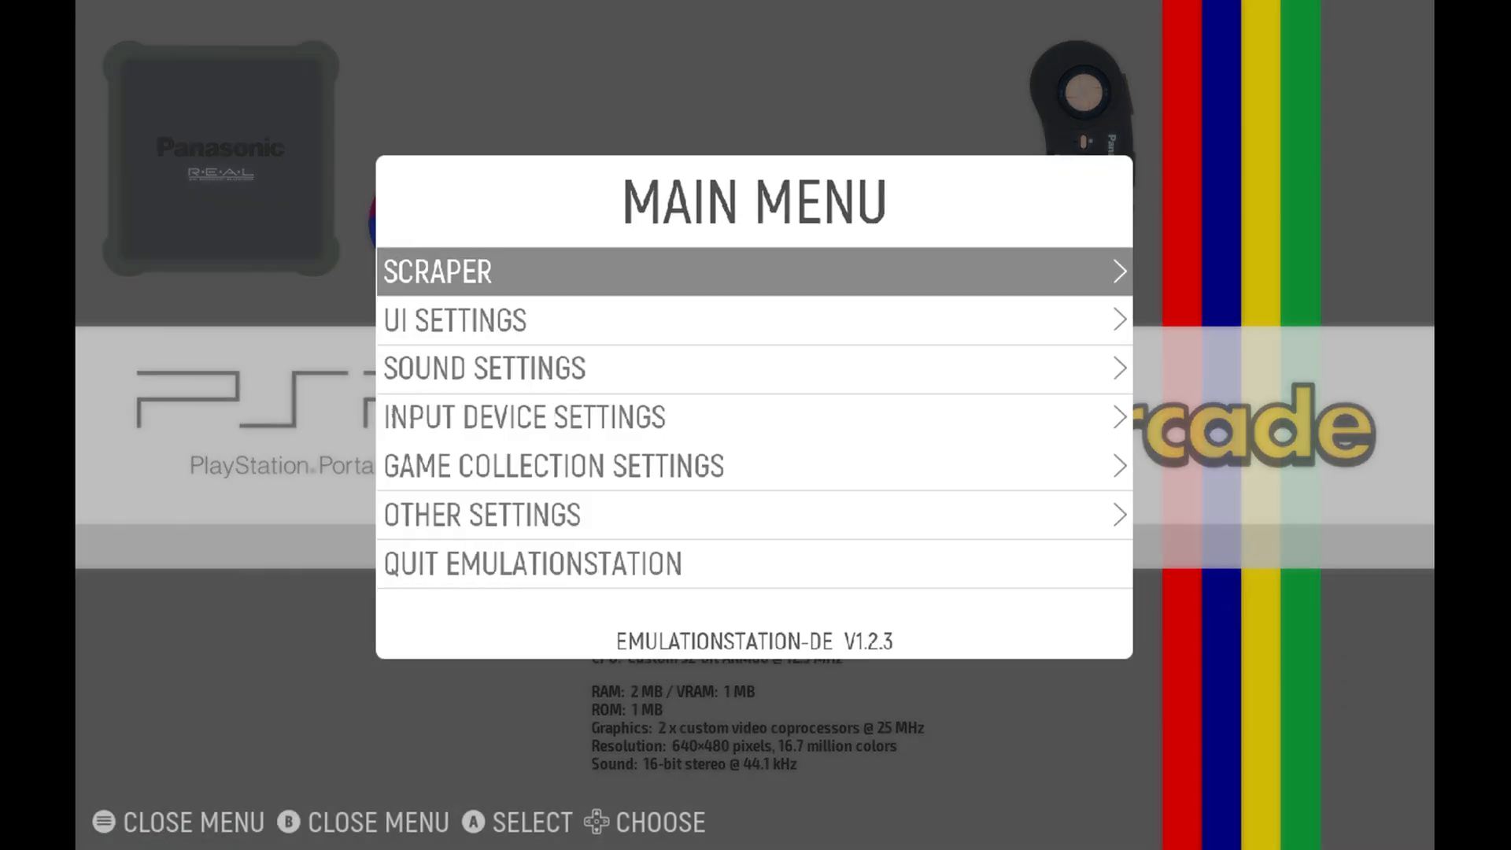
key(Return)
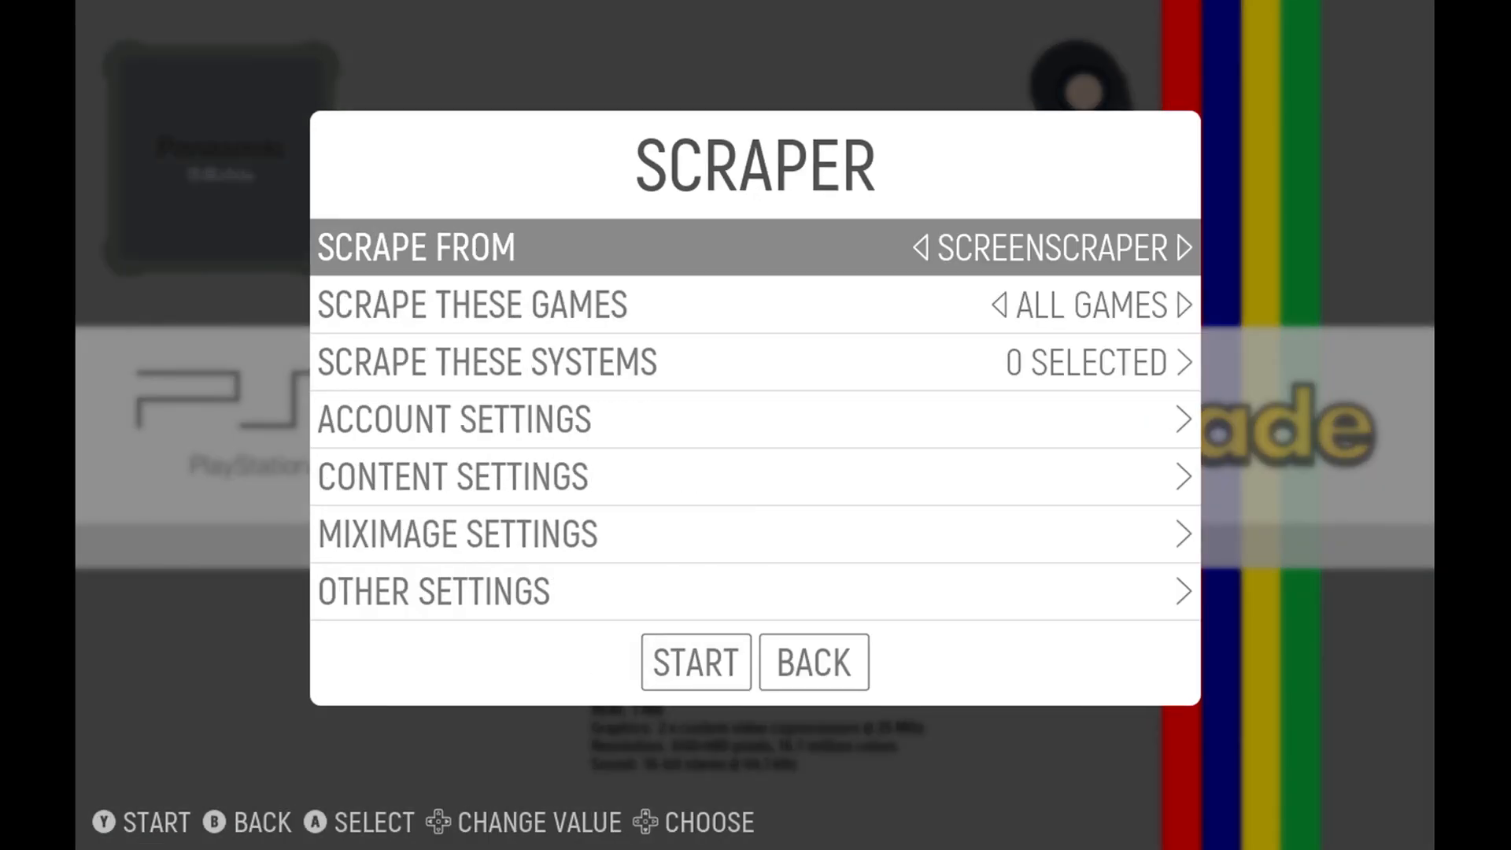
key(Down)
key(Down)
key(Down)
key(Down)
key(Down)
key(Down)
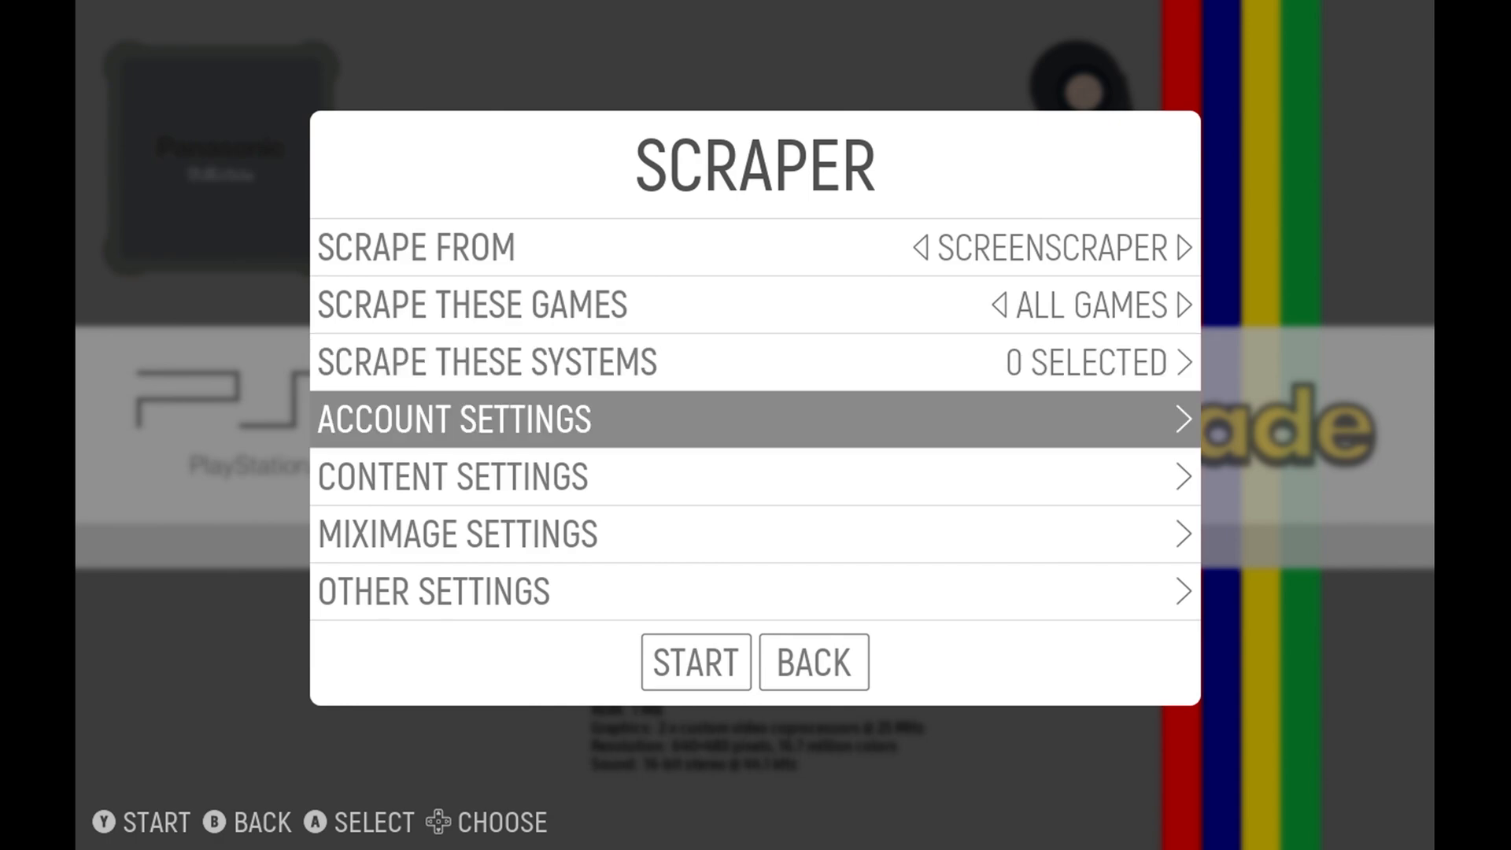
key(Return)
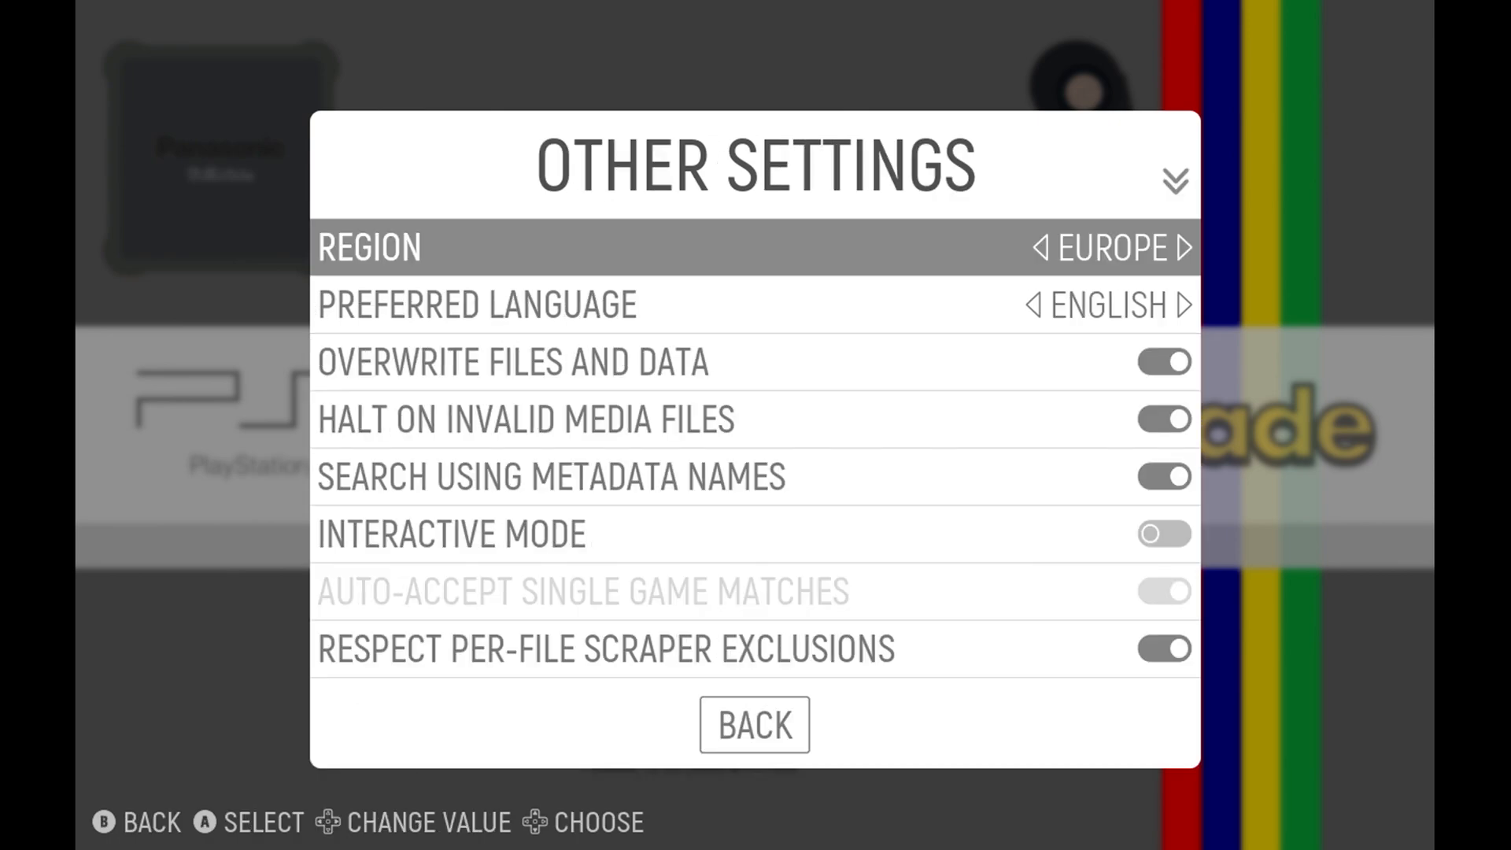
key(Left)
key(Right)
key(Right)
key(Right)
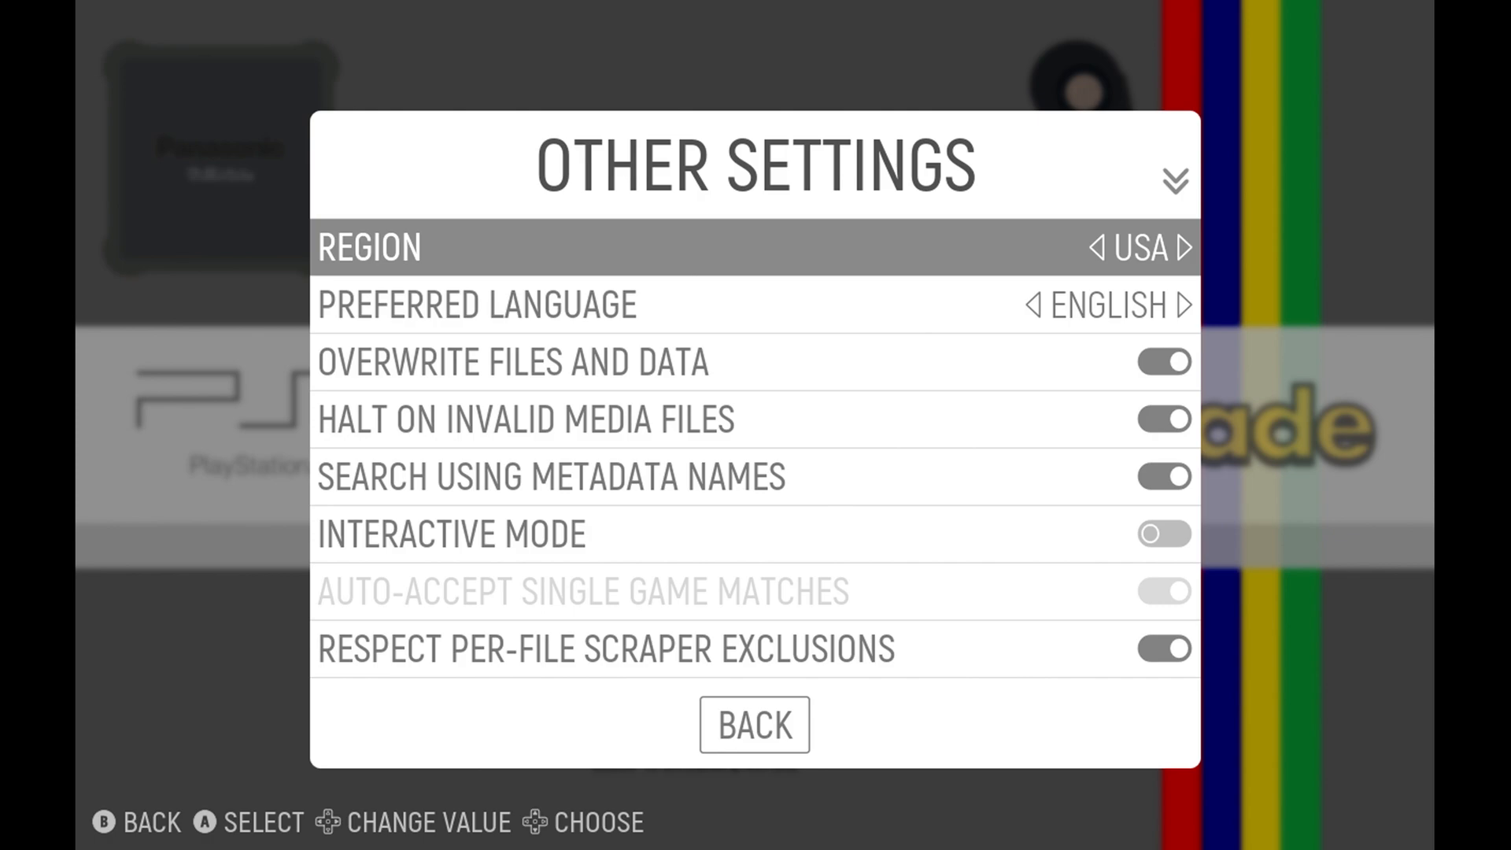
Select 3DO as the system to scrape.
key(BackSpace)
key(Up)
key(Up)
key(Up)
key(Up)
key(Return)
key(Return)
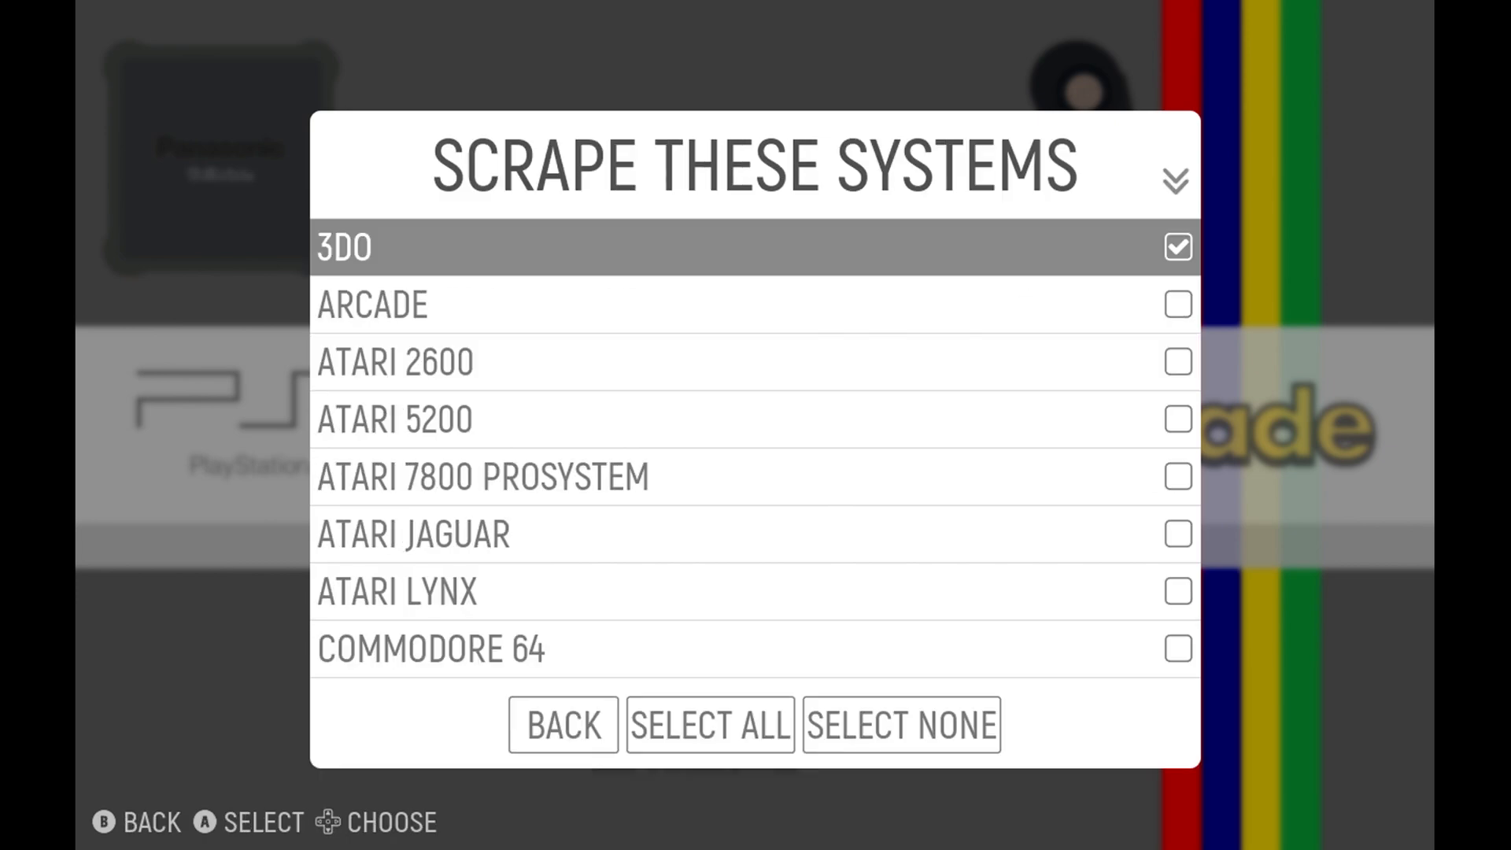
Review the other systems offered for scraping, down through the Nintendo, Sega and SNK entries.
key(Down)
key(Down)
key(Down)
key(Down)
key(Down)
key(Down)
key(Down)
key(Down)
key(Down)
key(Down)
key(Down)
key(Down)
key(Down)
key(Down)
key(Down)
key(Down)
key(Down)
key(Down)
key(Down)
key(Down)
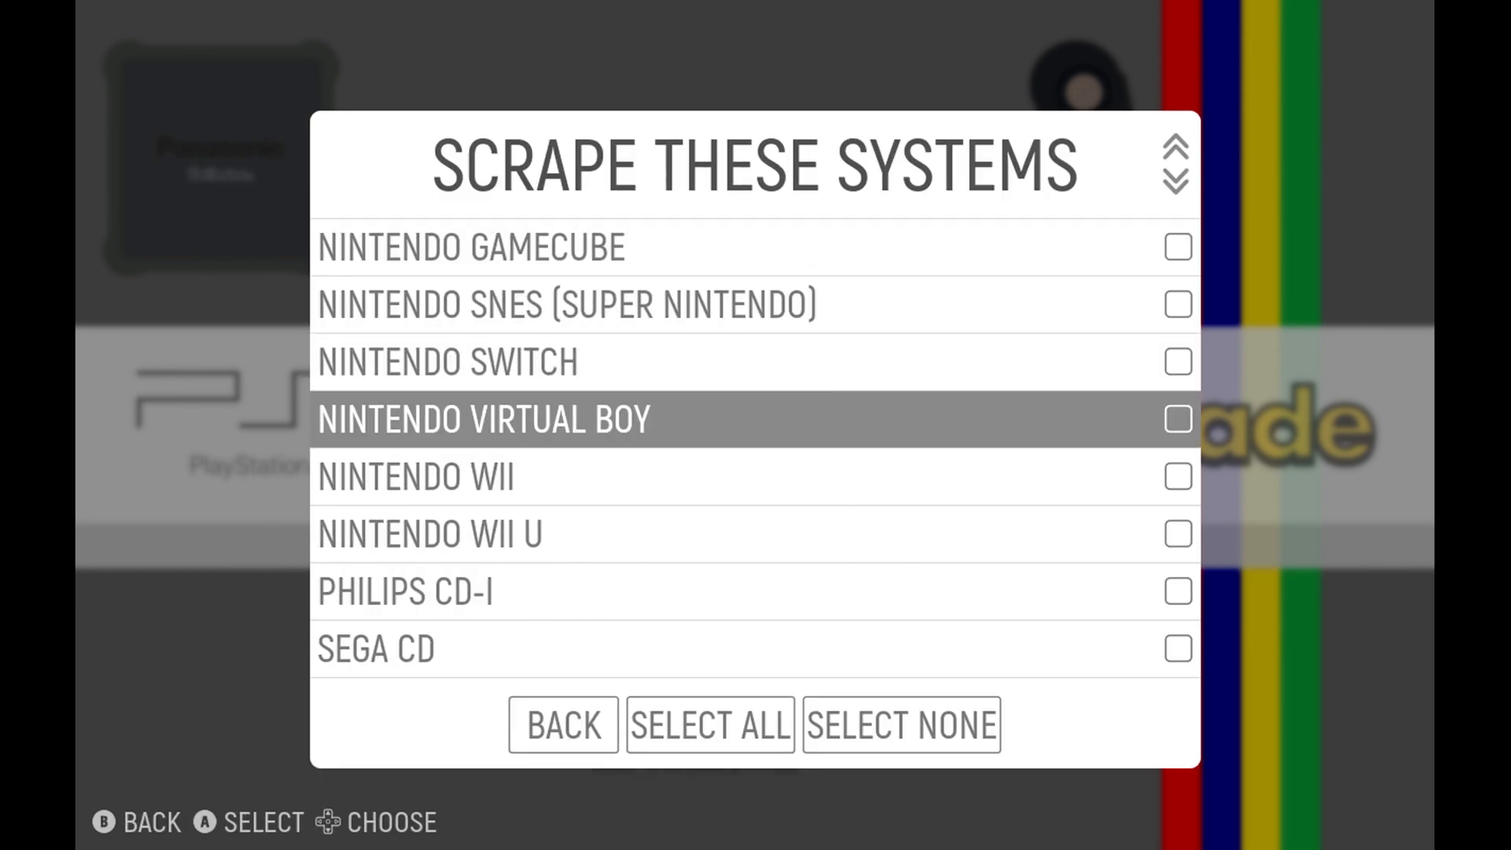
key(Down)
key(Down)
key(Down)
key(Down)
key(Down)
key(Down)
key(Down)
key(Down)
key(Down)
key(Down)
key(Down)
key(Down)
key(Down)
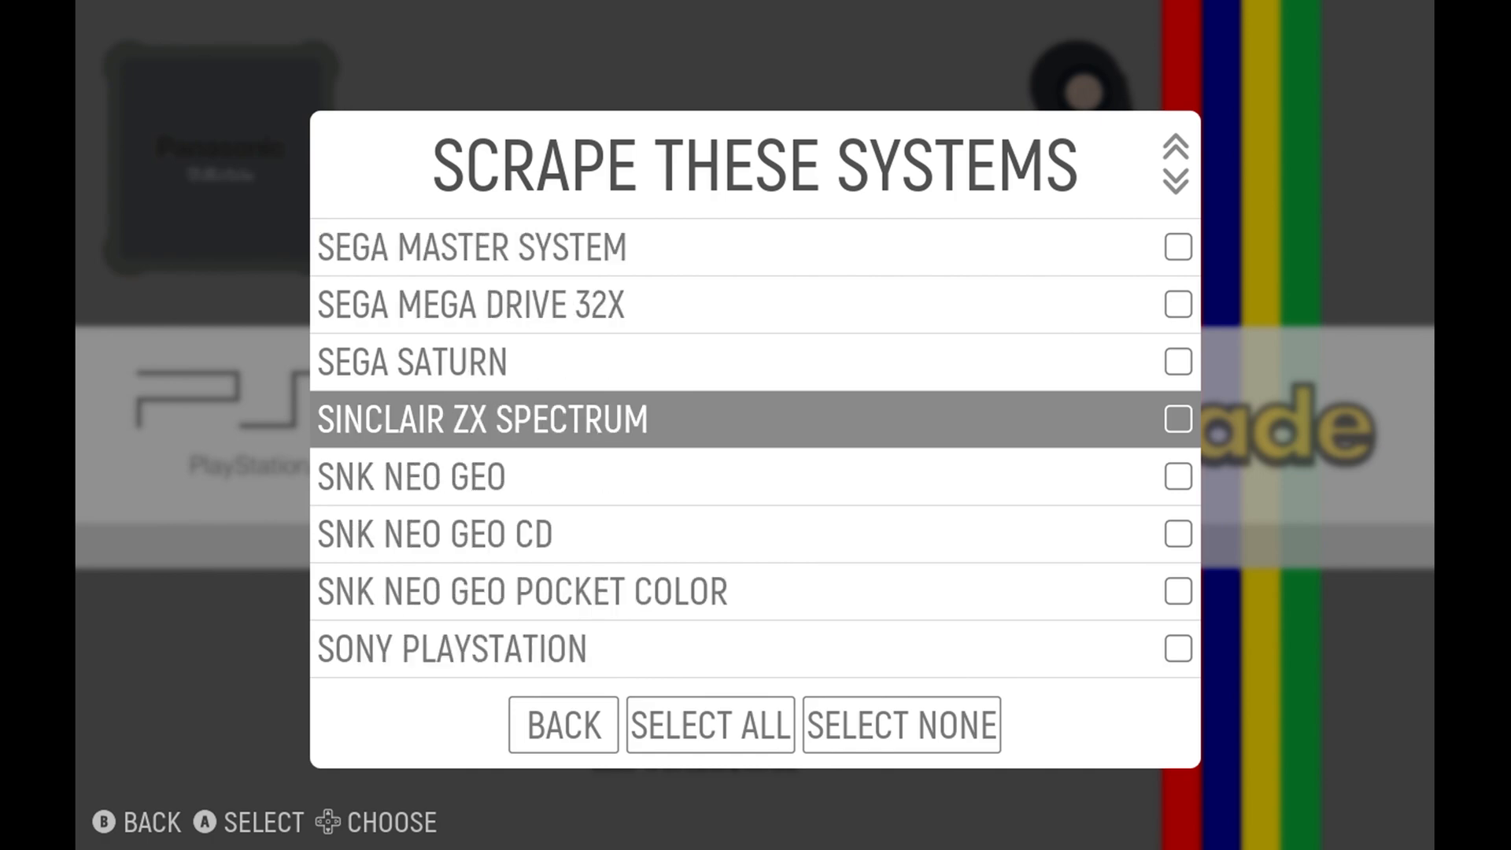
Run the ScreenScraper scrape for the selected 3DO system and return to the system overview.
key(Right)
key(Left)
key(Return)
key(Return)
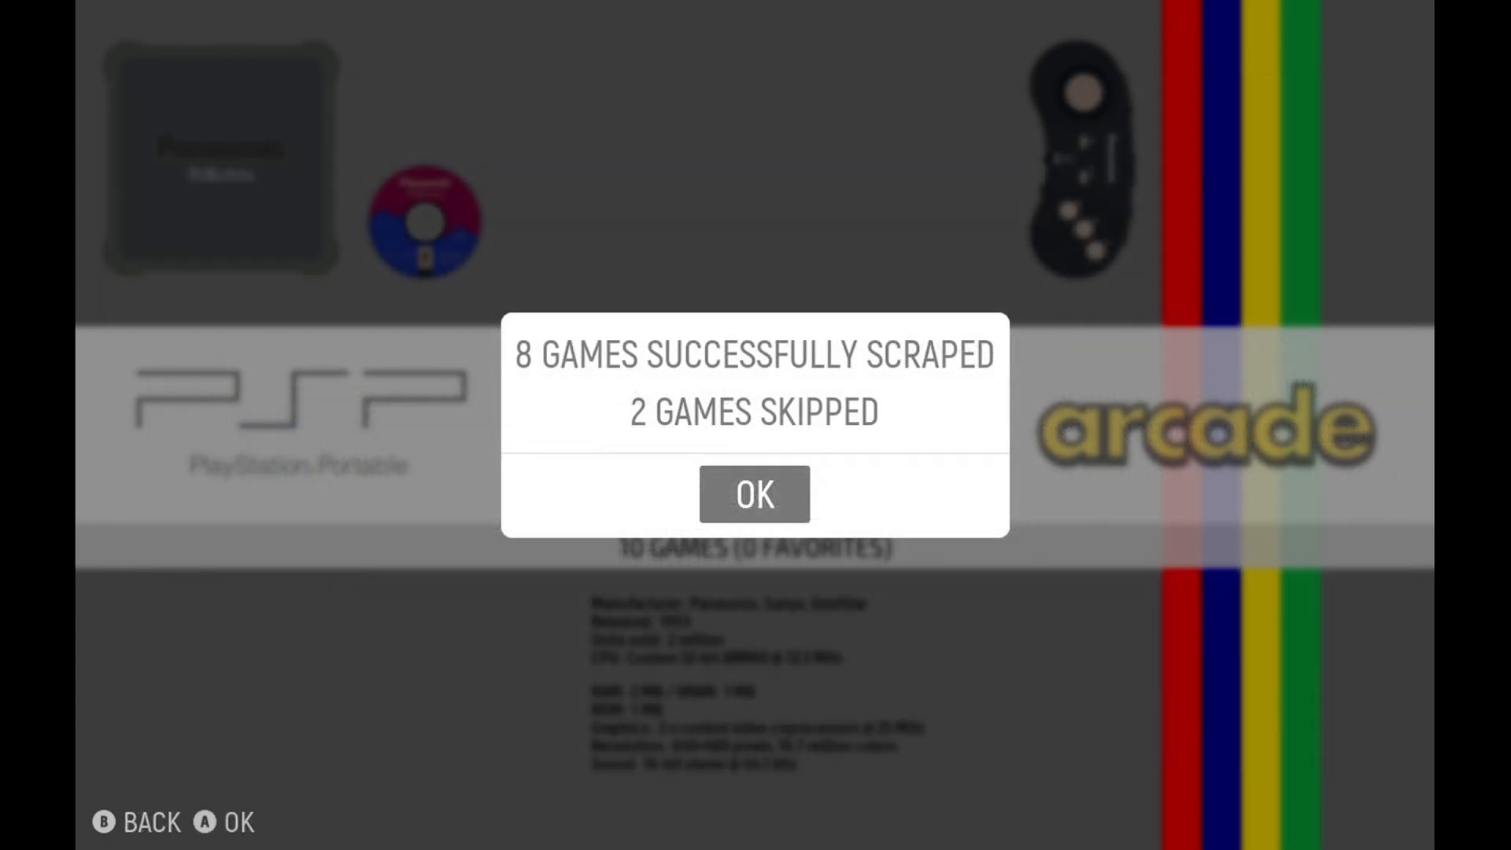
key(Return)
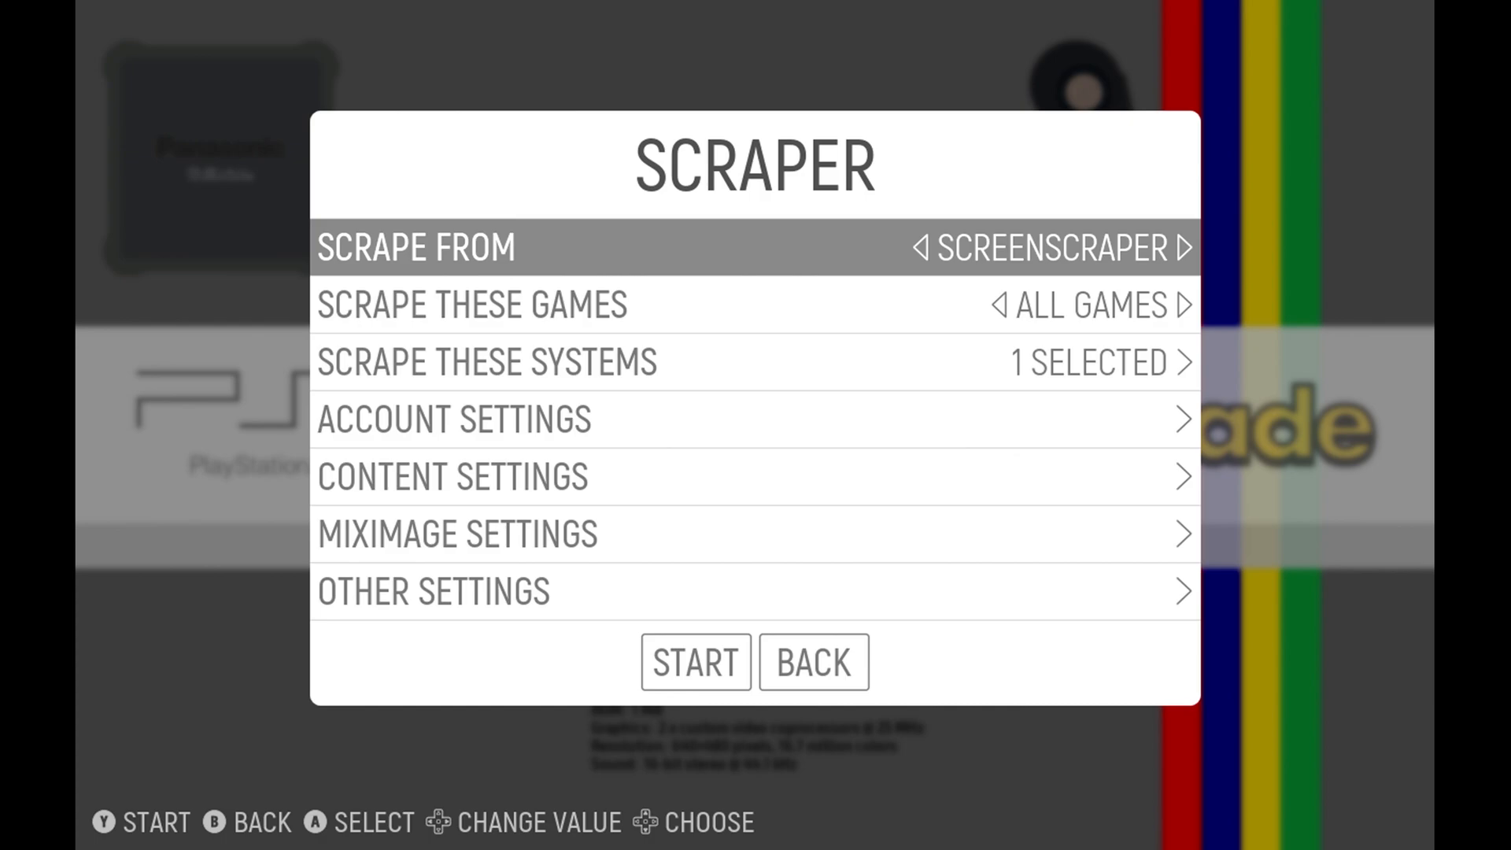
key(BackSpace)
key(BackSpace)
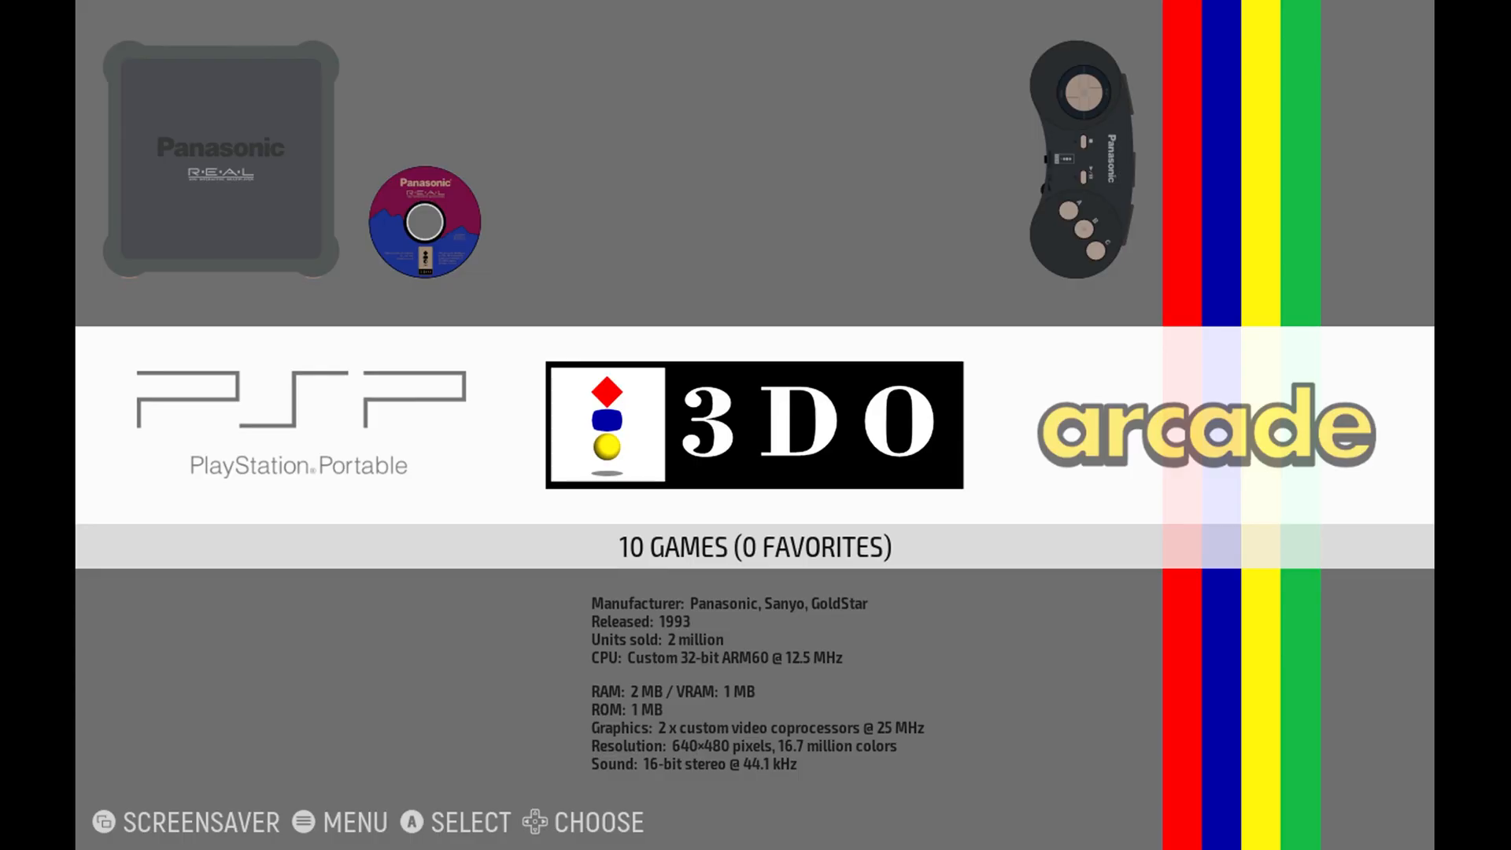
Check the scraped artwork and details of the 3DO games, including Myst, Super Street Fighter II and Road Rash.
key(Return)
key(Down)
key(Down)
key(Down)
key(Down)
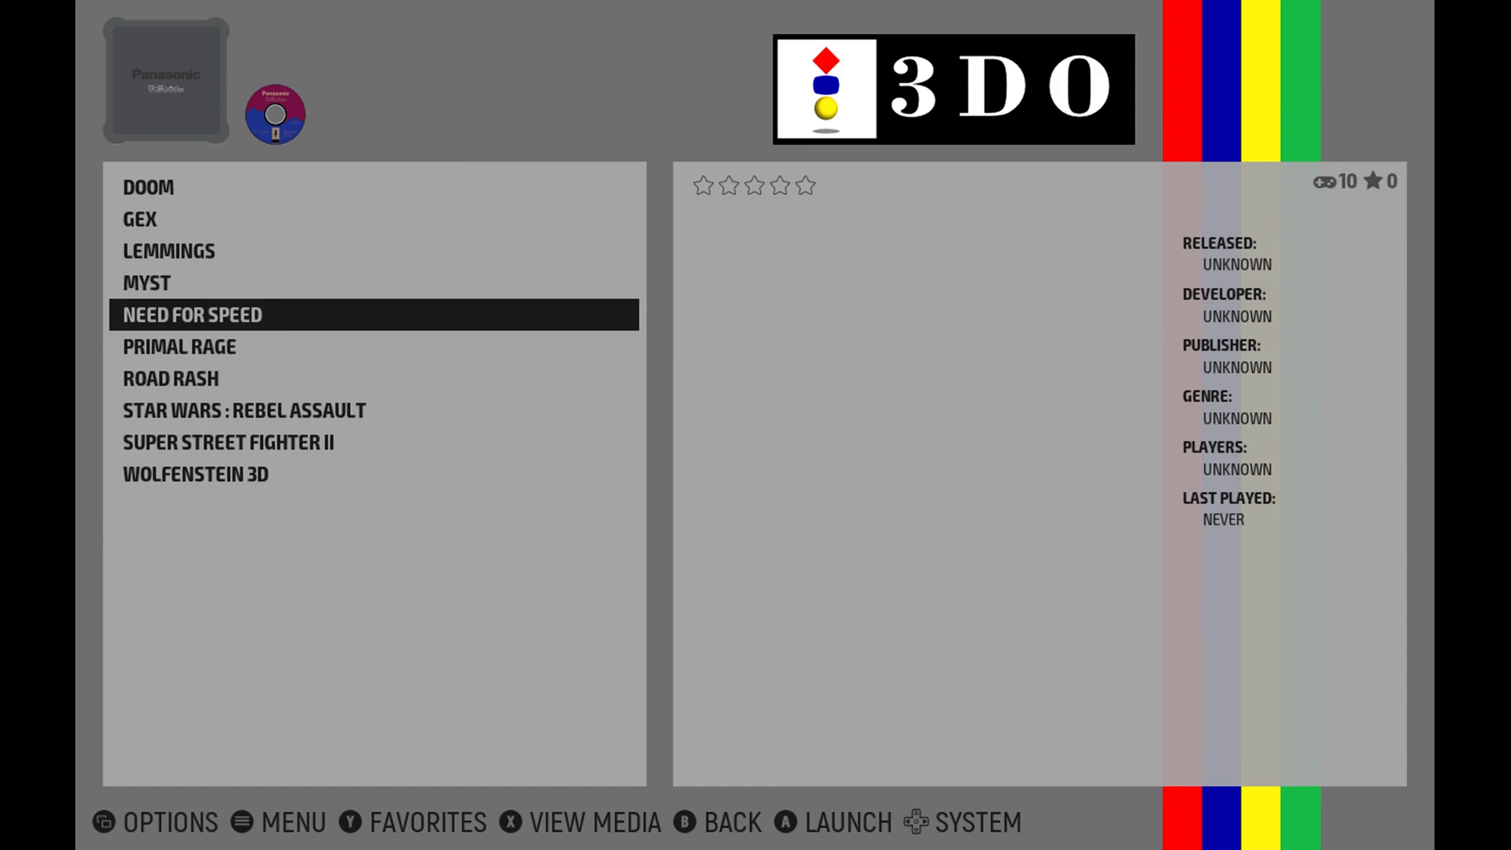
key(Up)
key(Up)
key(Up)
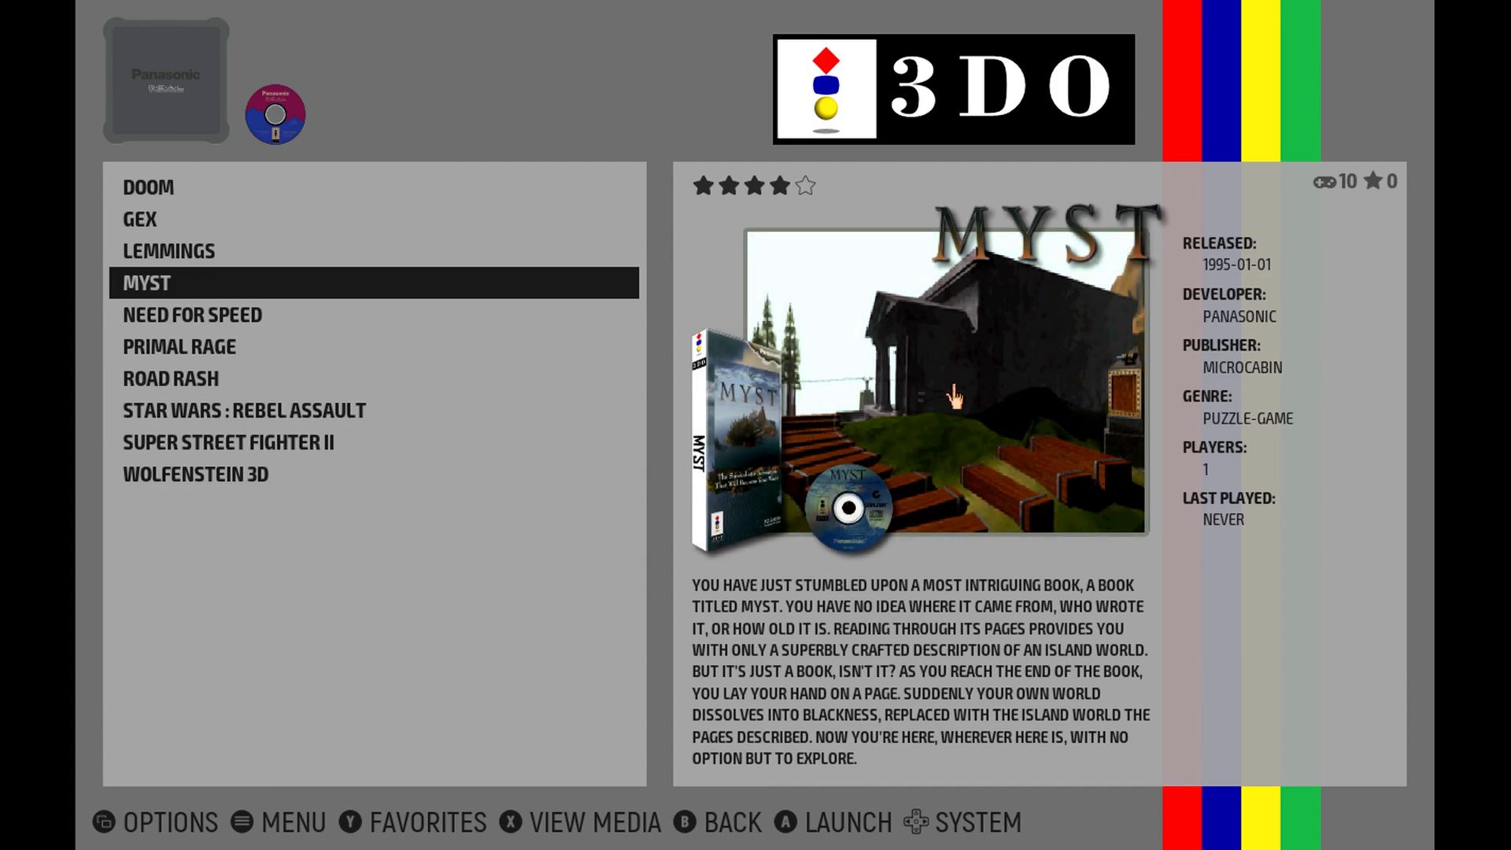
key(Down)
key(Down)
key(Down)
key(Down)
key(Down)
key(Down)
key(Down)
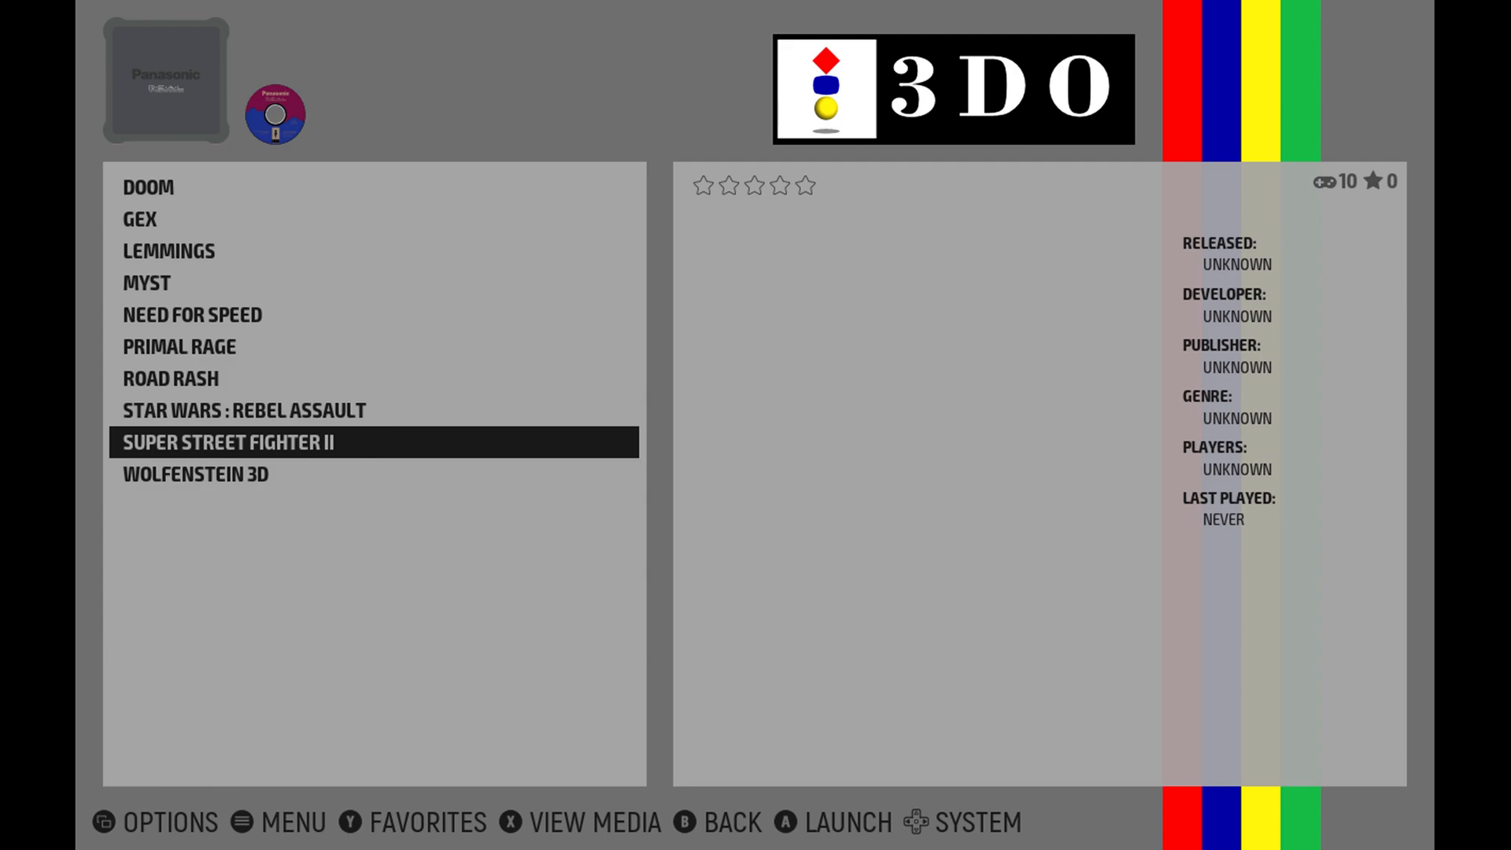
key(Down)
key(Up)
key(Up)
key(Up)
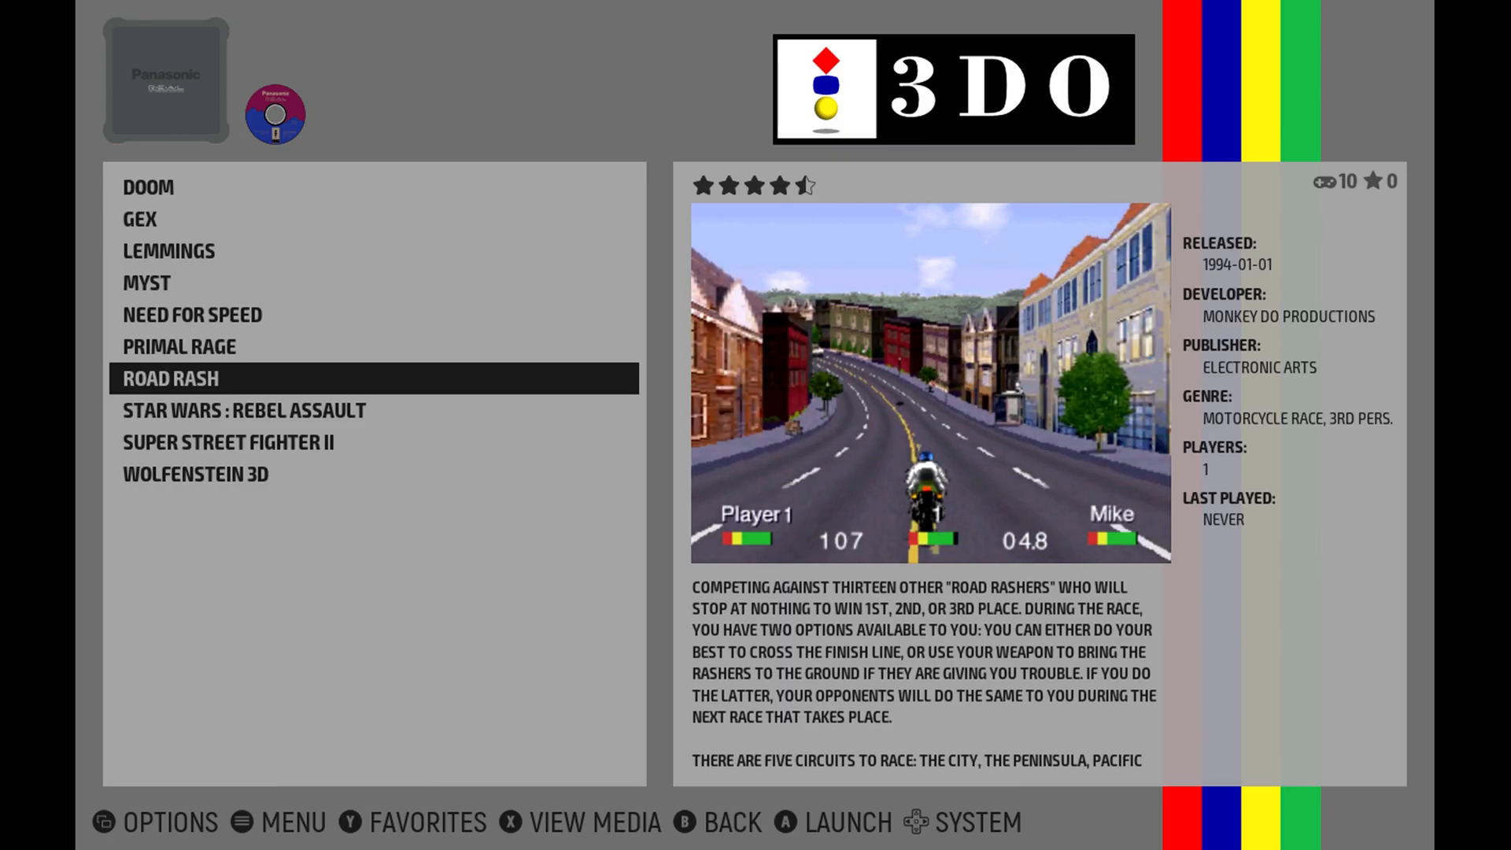
Look through the Nintendo, Sega, SNK and Sony systems in the overview and return to 3DO.
key(Left)
key(Left)
key(Left)
key(Left)
key(Left)
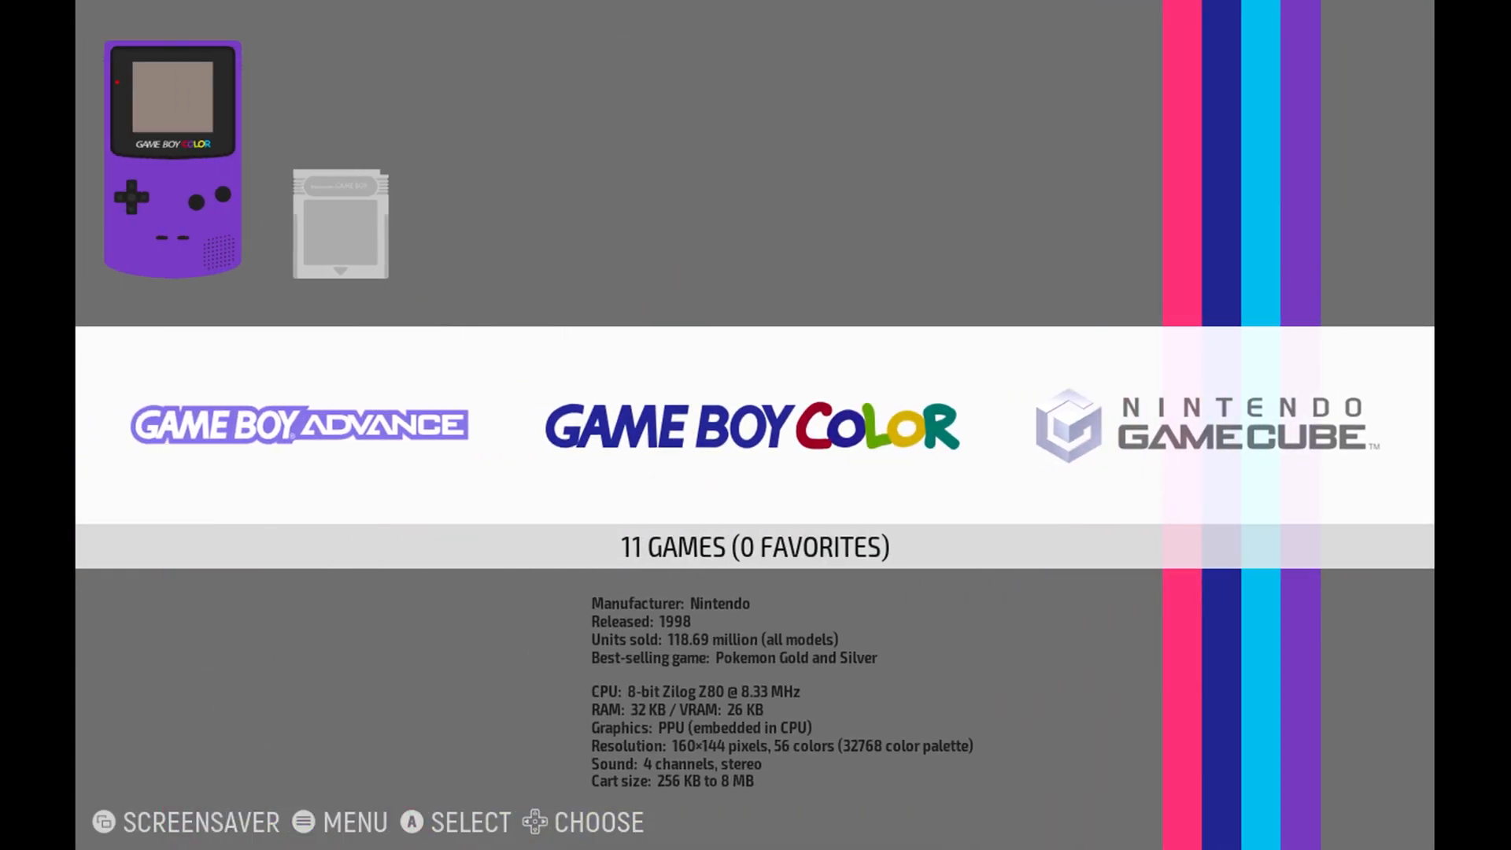
key(Right)
key(Right)
key(Right)
key(Right)
key(Right)
key(Right)
key(Right)
key(Right)
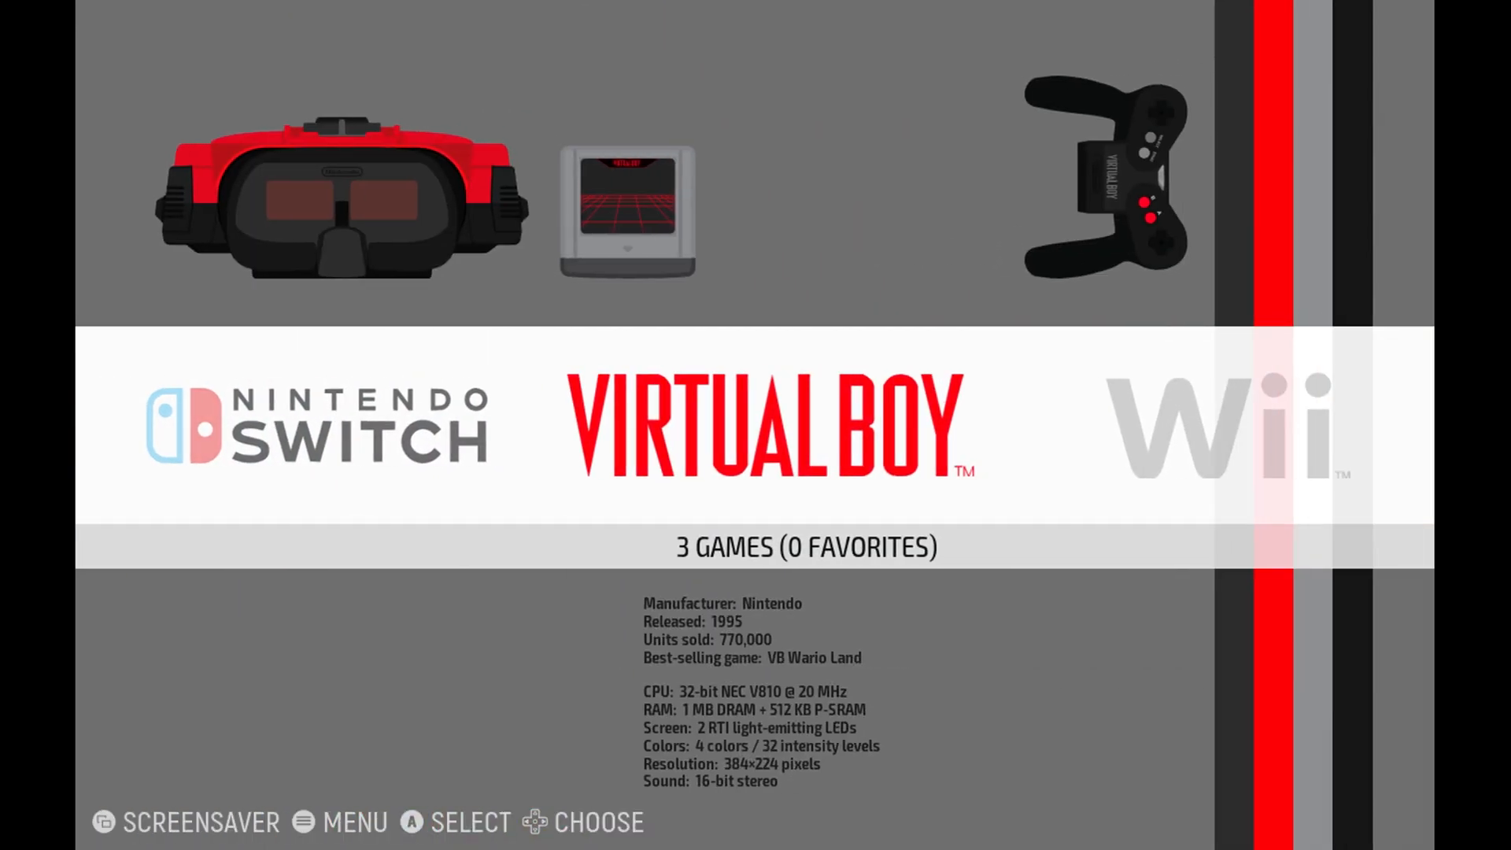
key(Right)
key(Right)
key(Right)
key(Right)
key(Right)
key(Right)
key(Right)
key(Right)
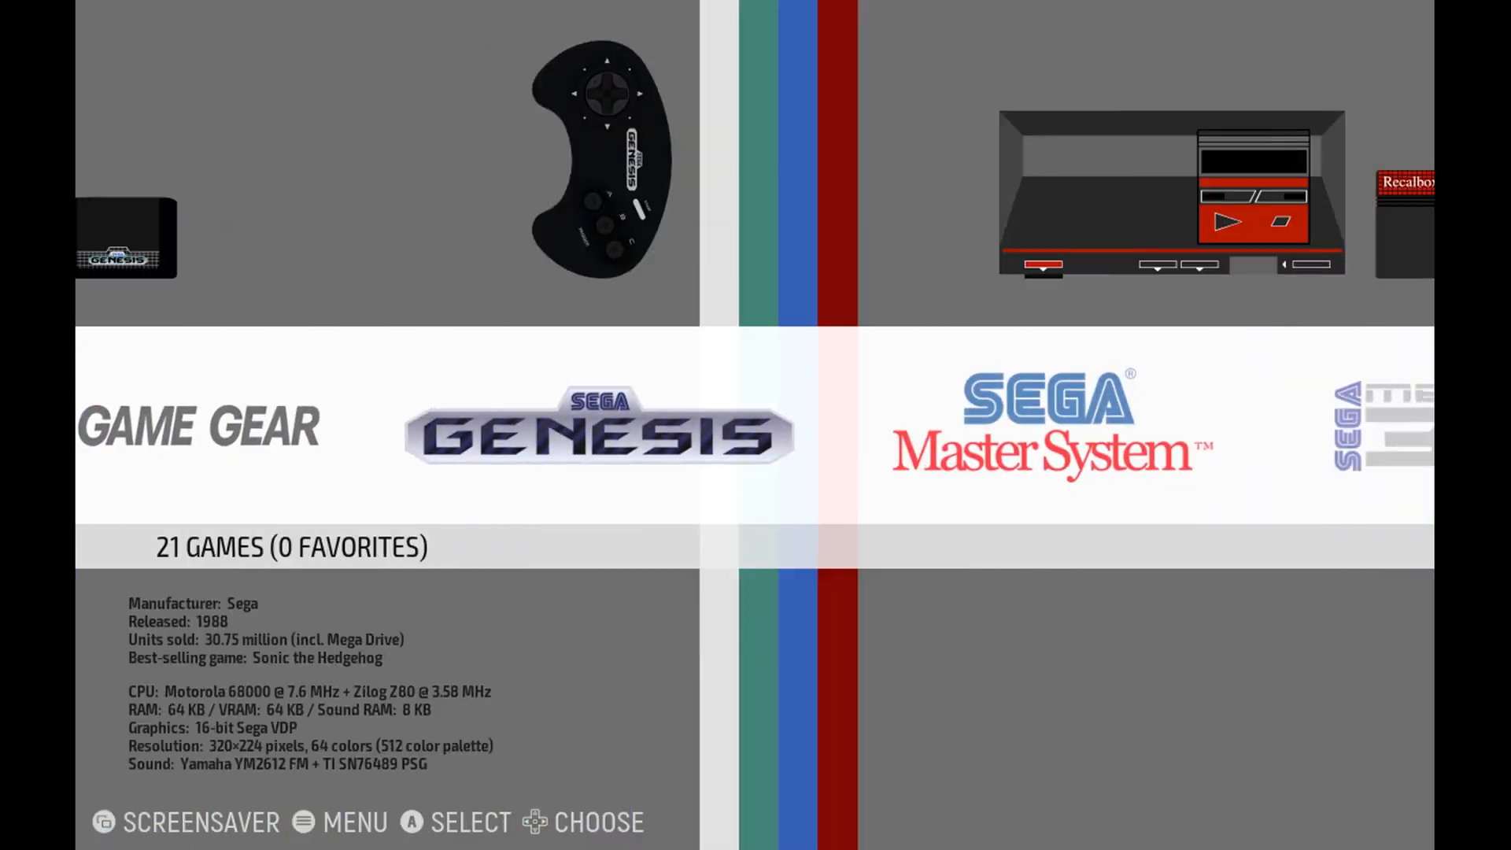
key(Right)
key(Right)
key(Right)
key(Right)
key(Right)
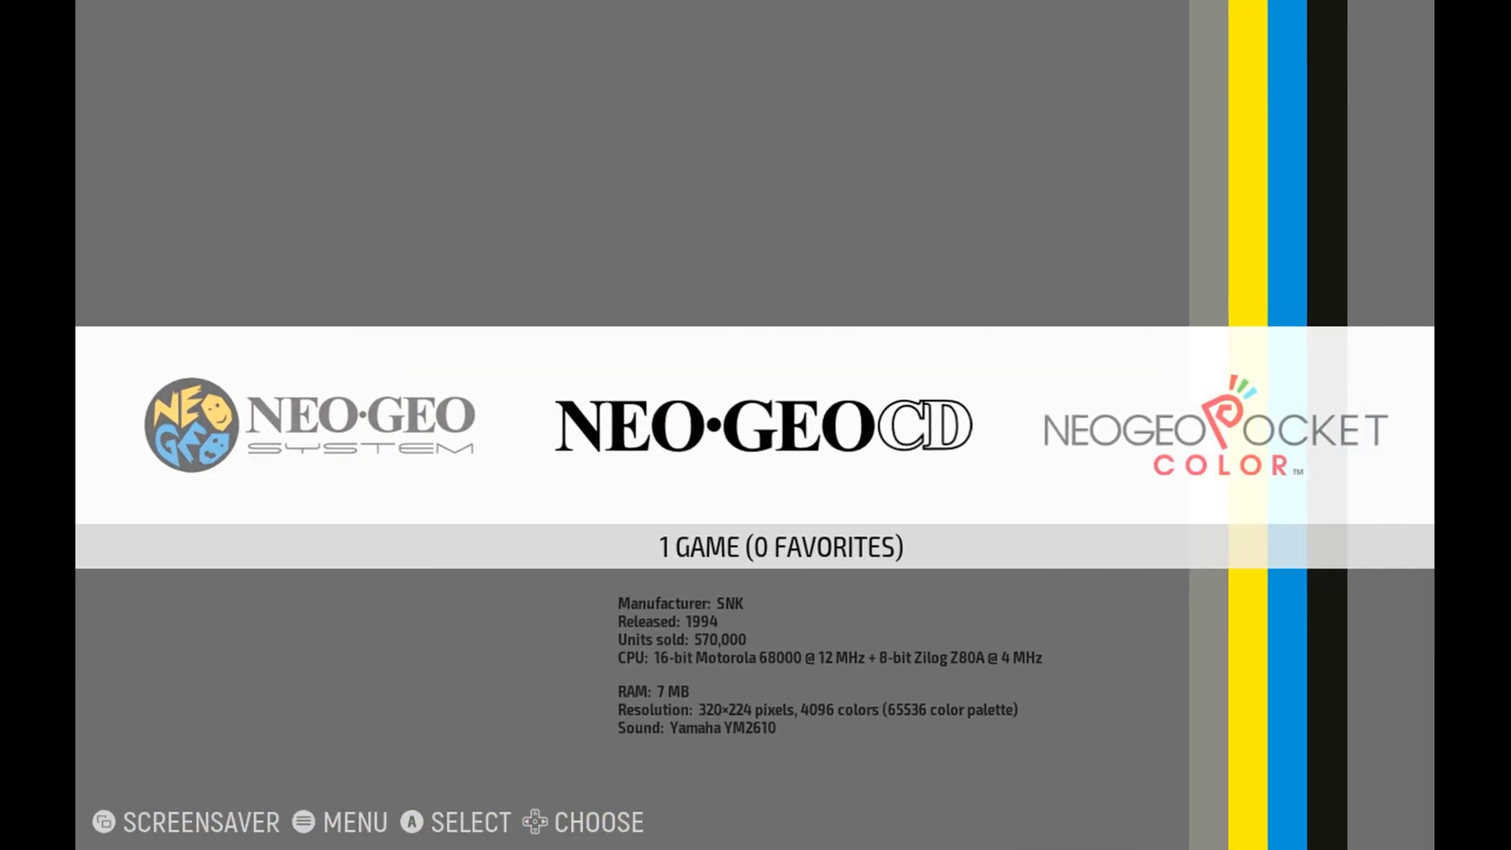
key(Right)
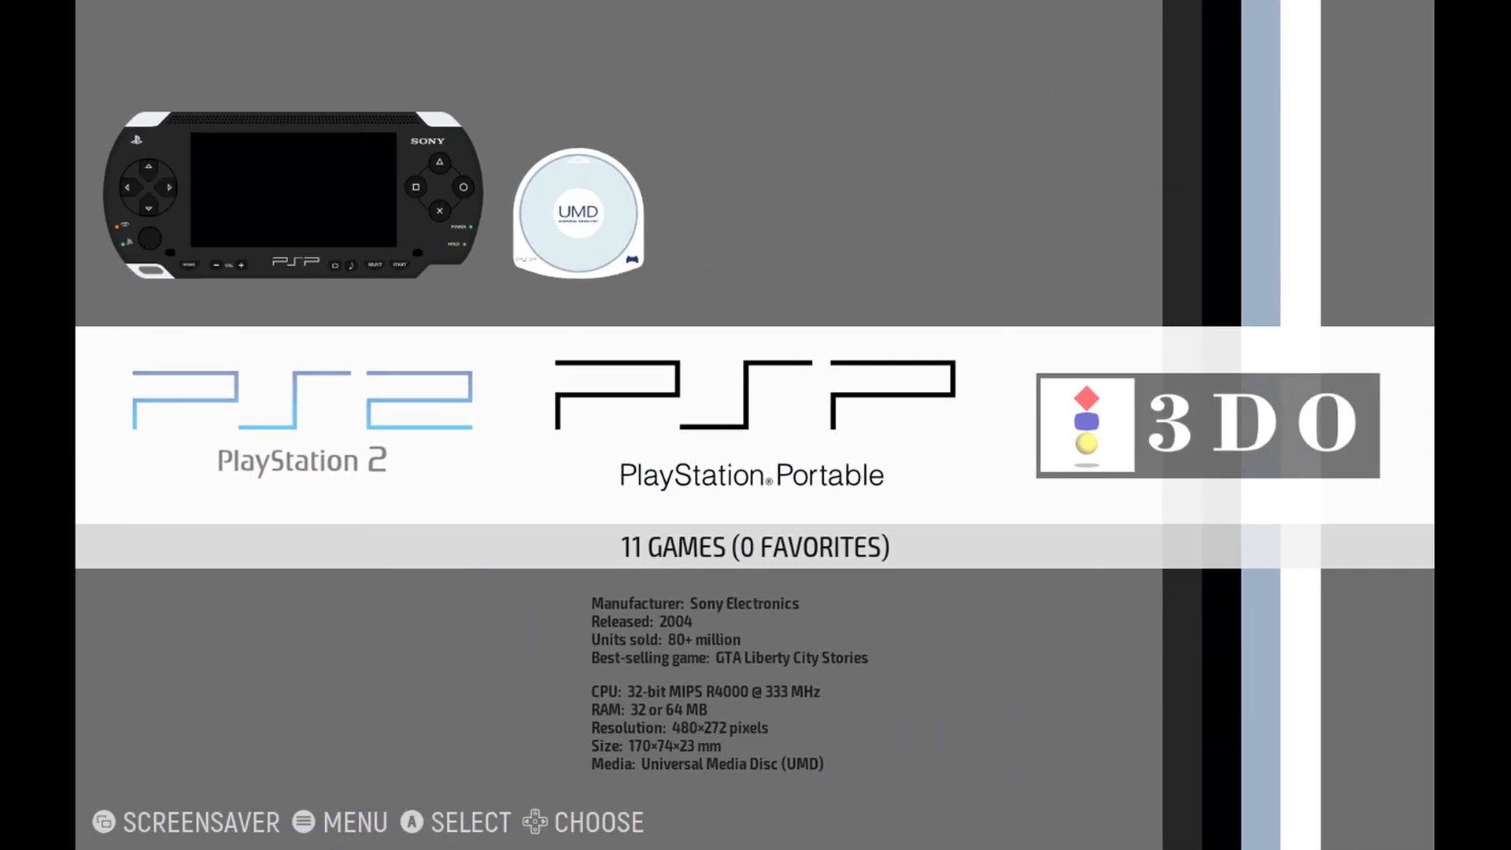
key(Left)
key(Left)
key(Left)
key(Left)
key(Left)
key(Left)
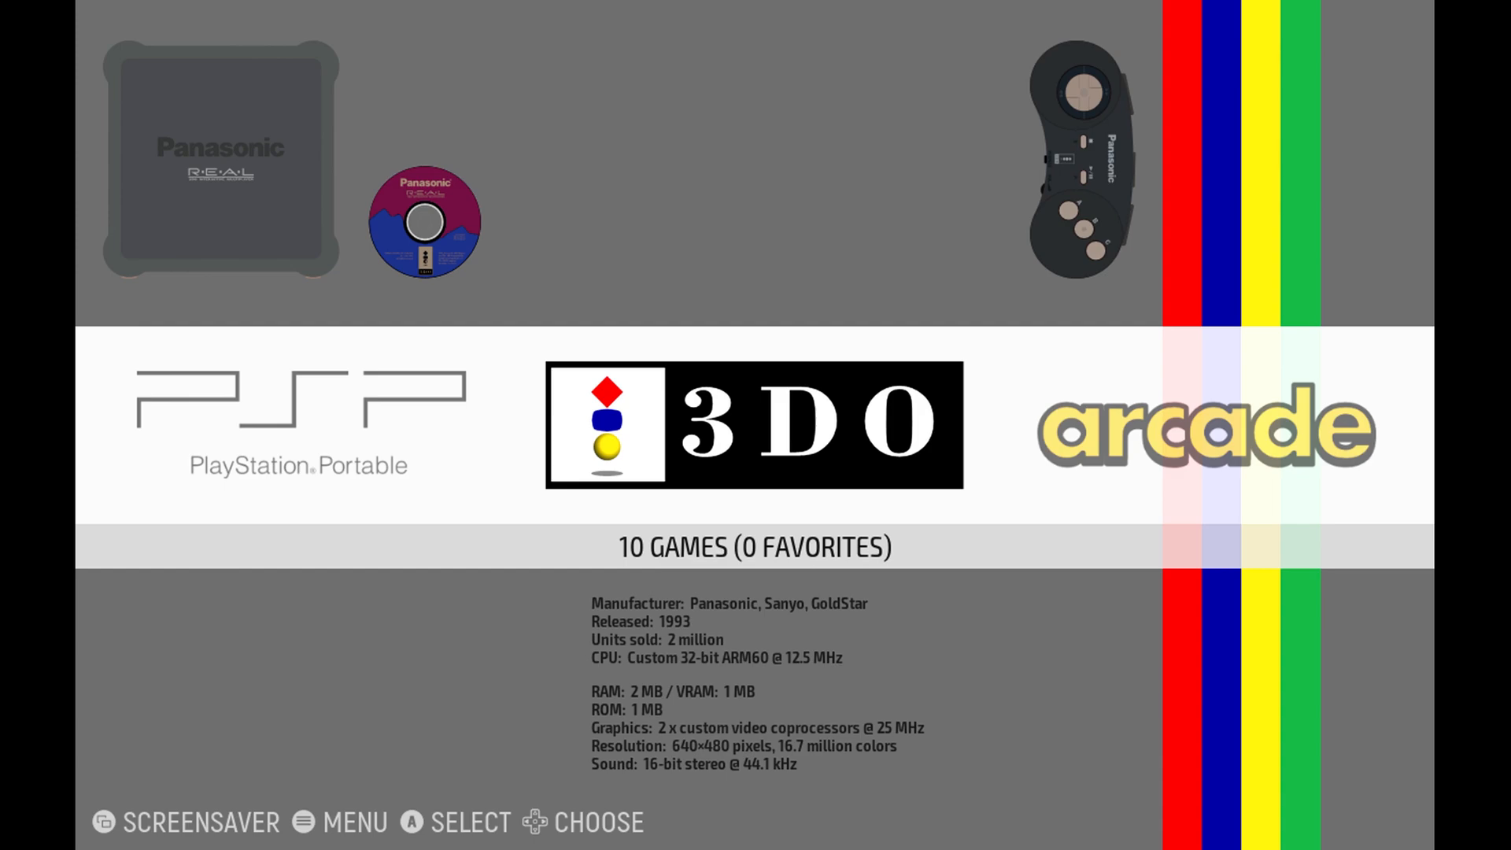
Open EmulationStation's controller settings in Steam and examine the layout templates, including EmuDeck - Cemu and EmuDeck - Citra 3DS.
key(ctrl+1)
key(Right)
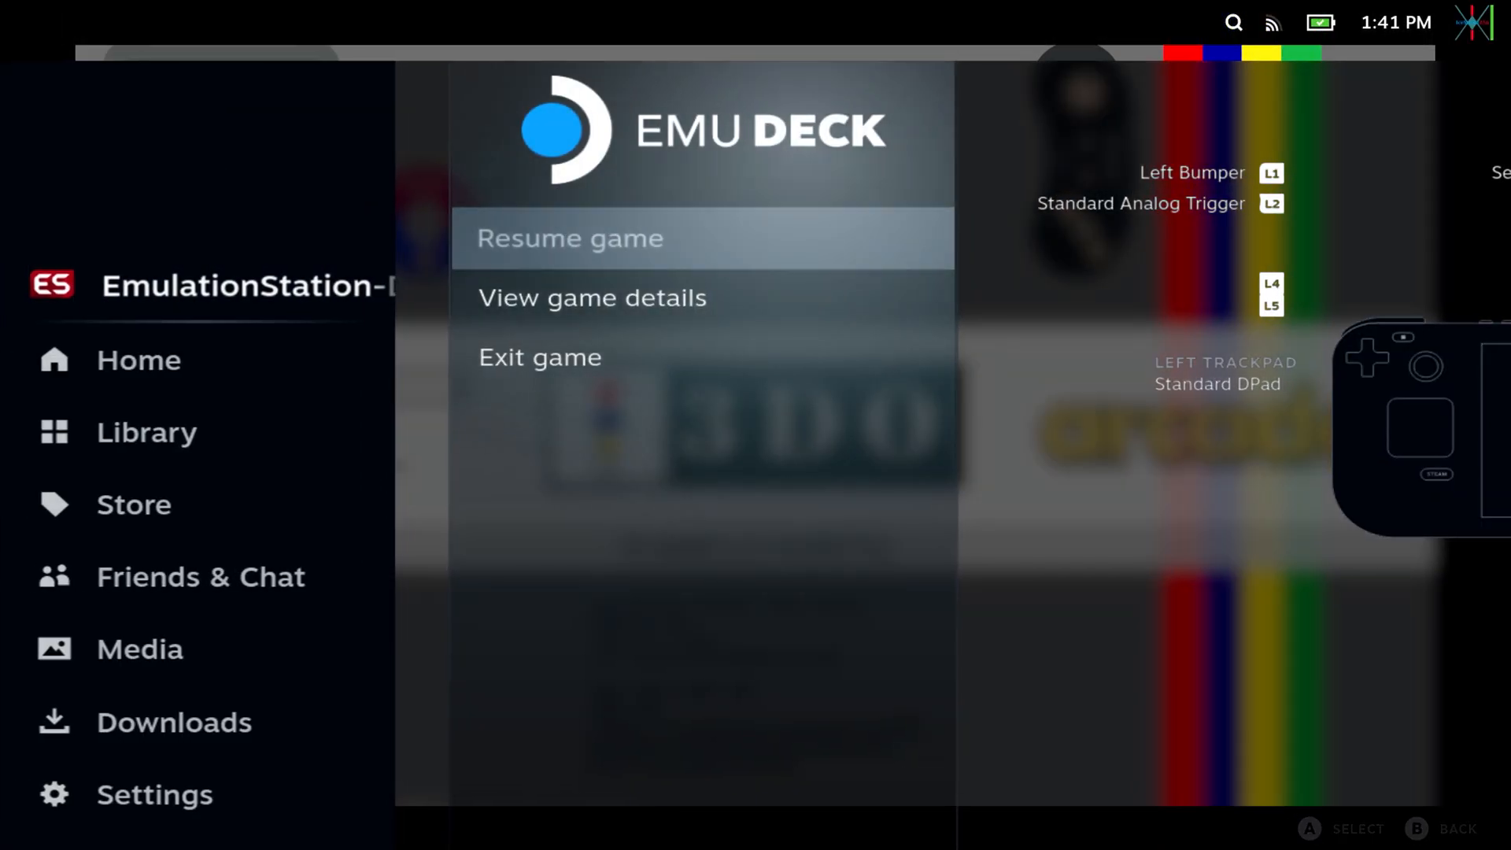
key(Return)
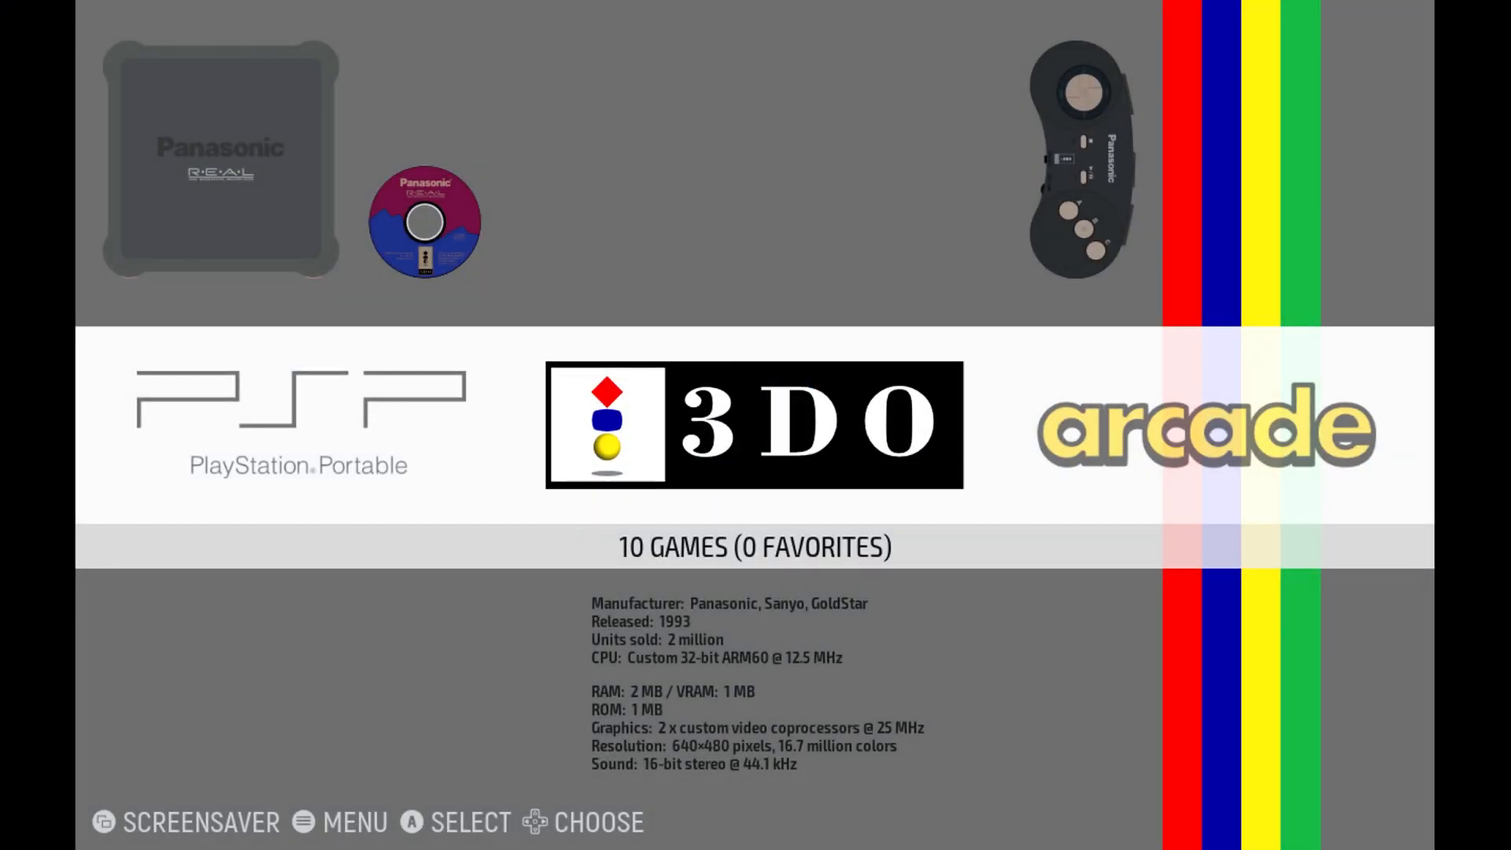
key(Right)
key(ctrl+1)
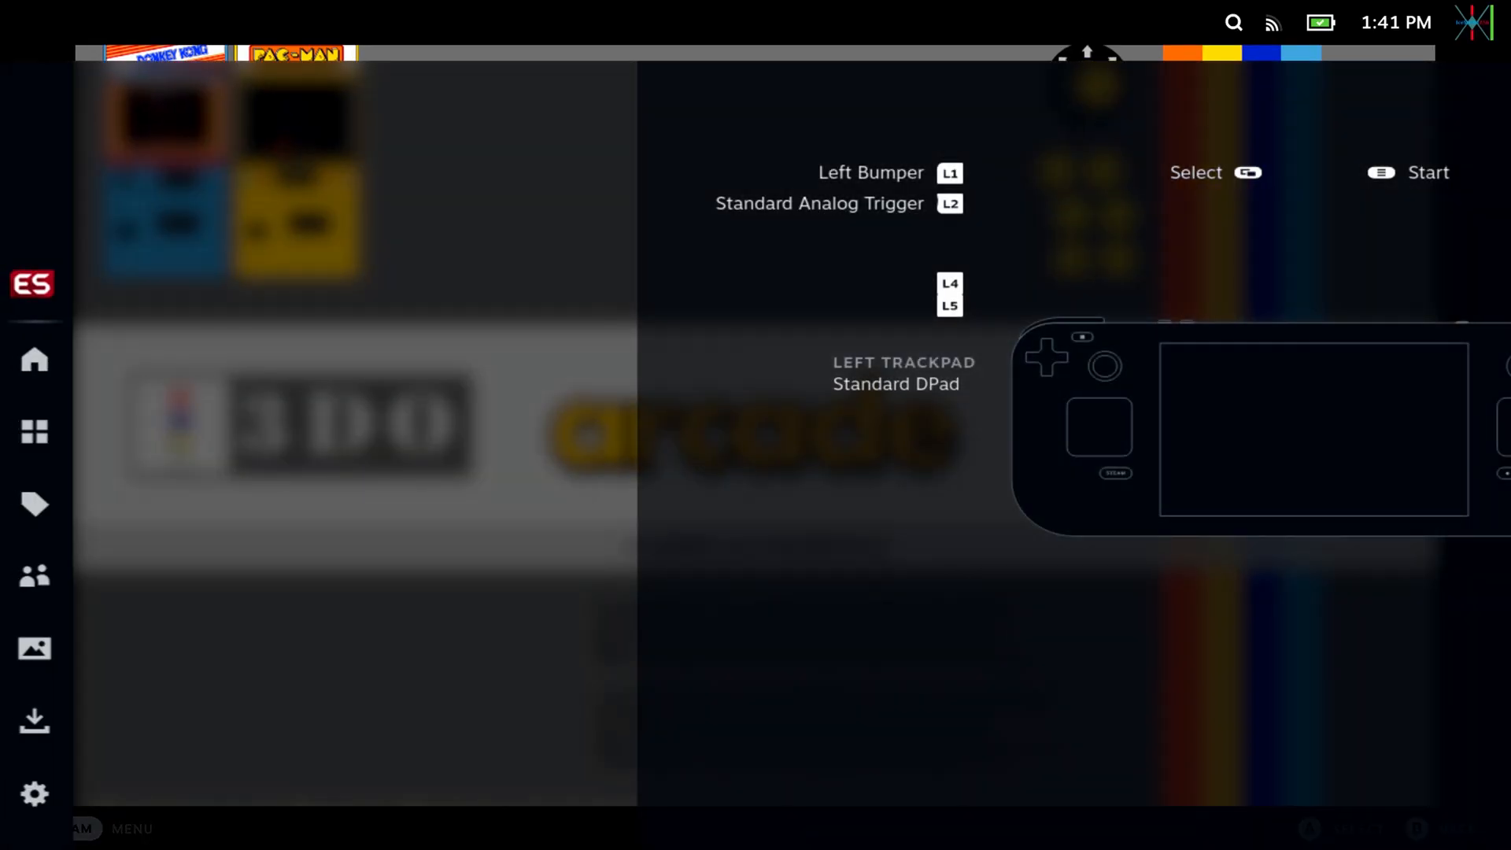
key(Return)
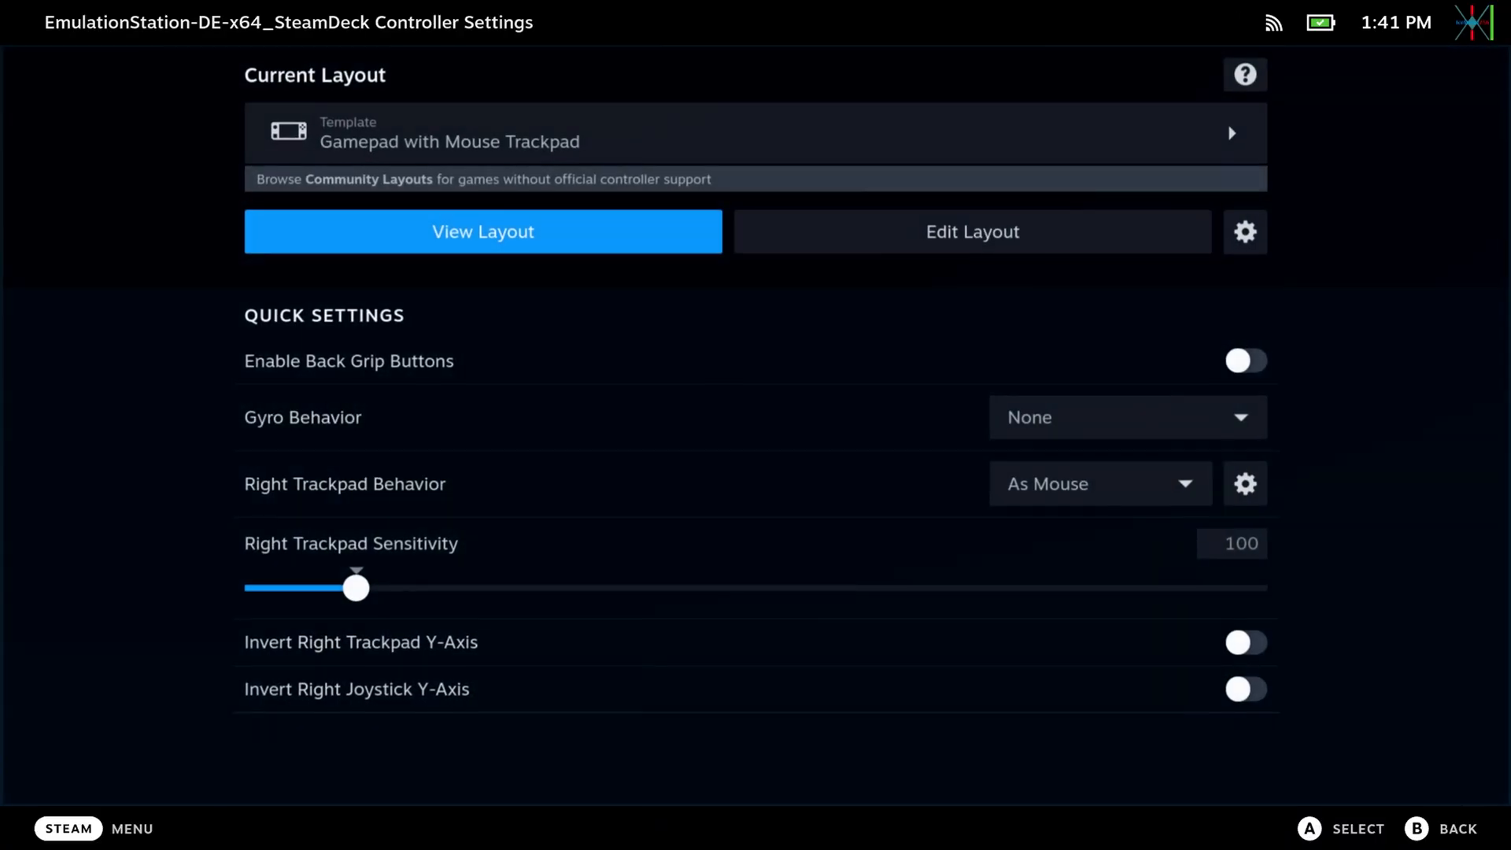
key(Up)
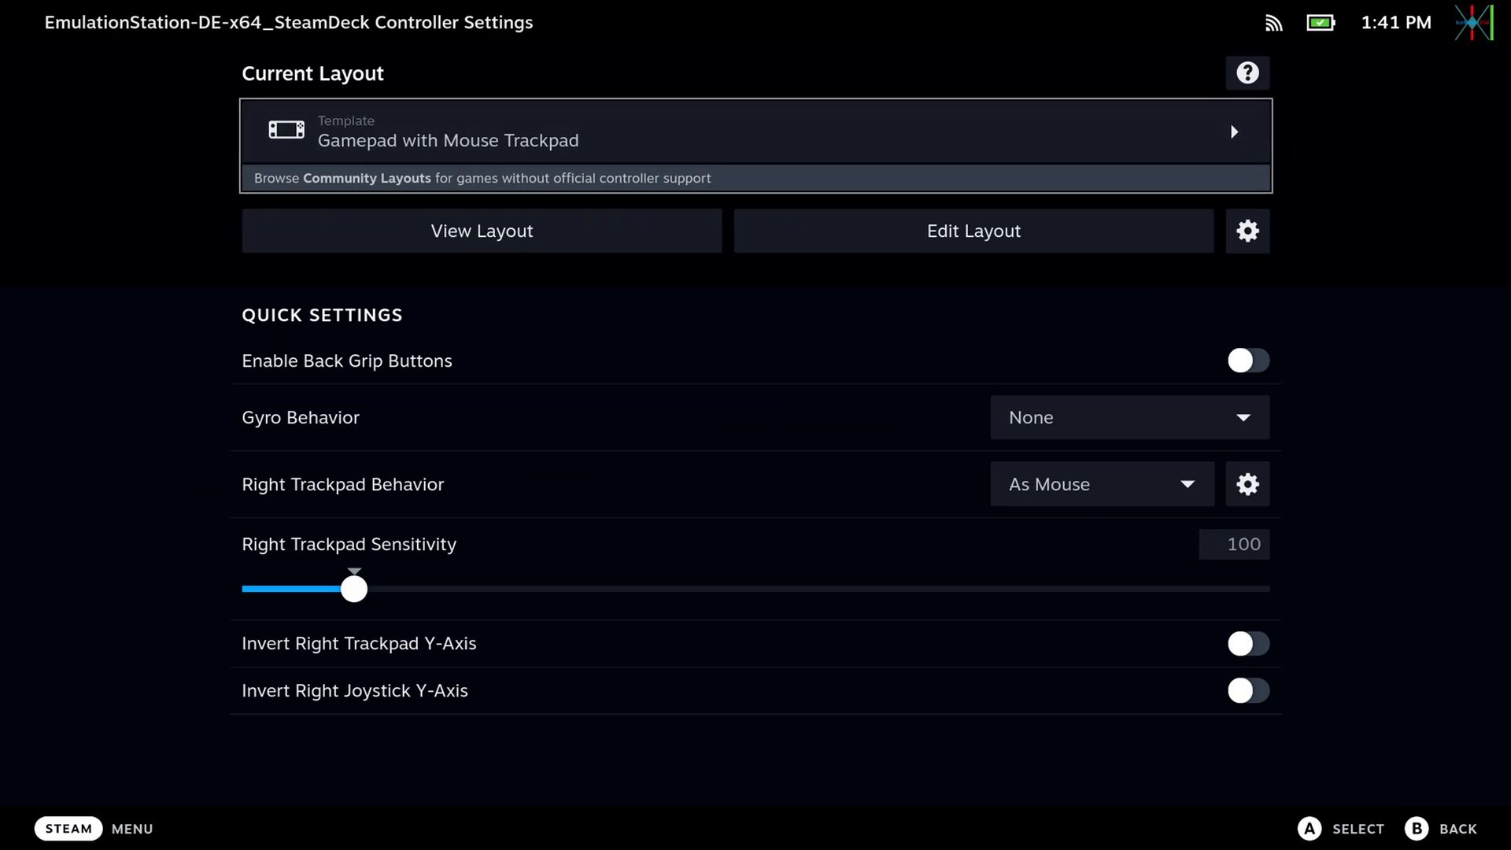
key(Return)
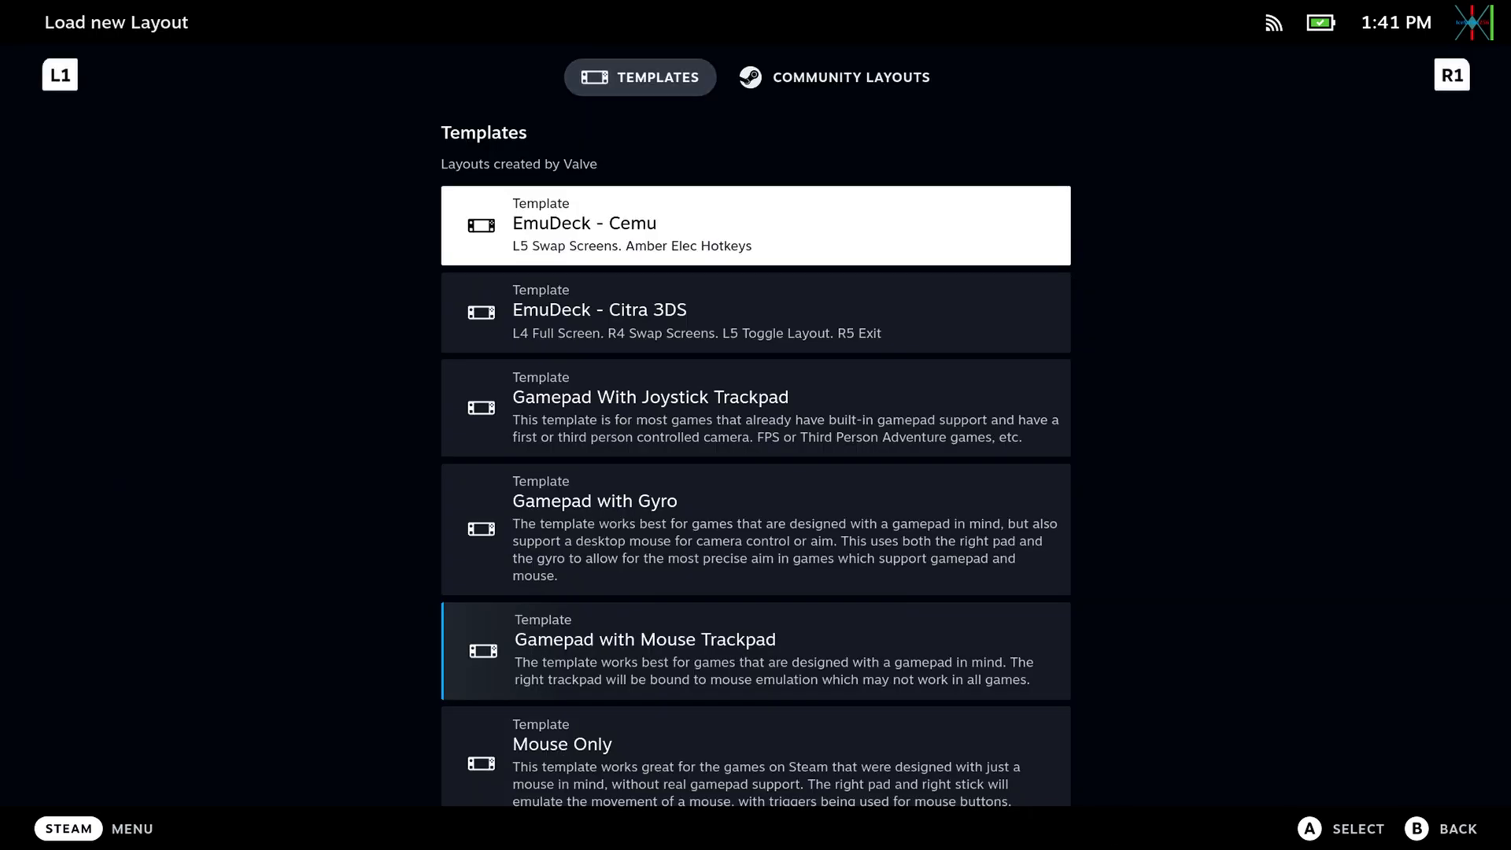
key(Down)
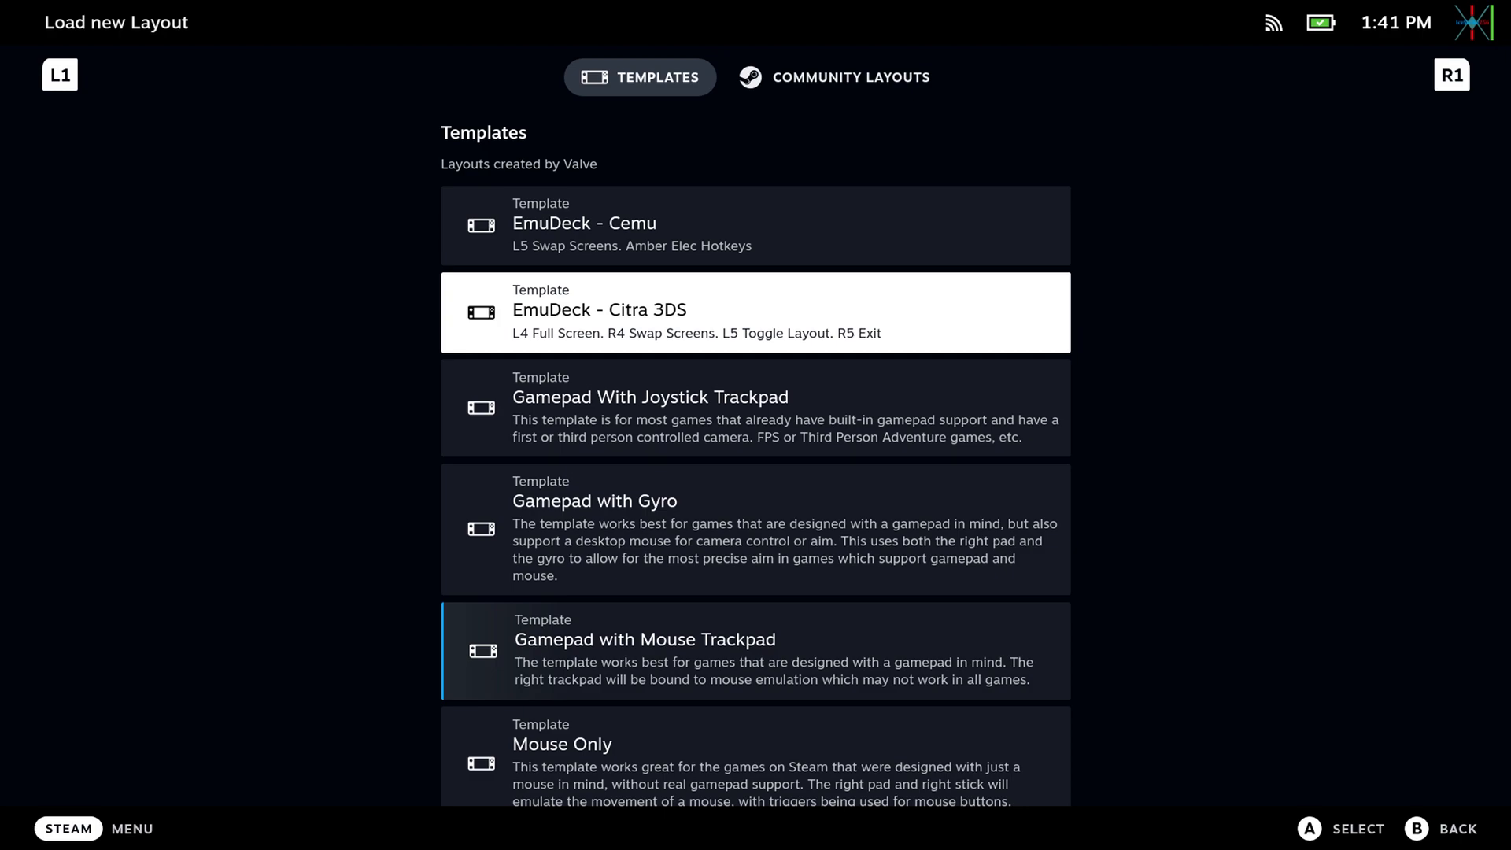
key(Escape)
key(Up)
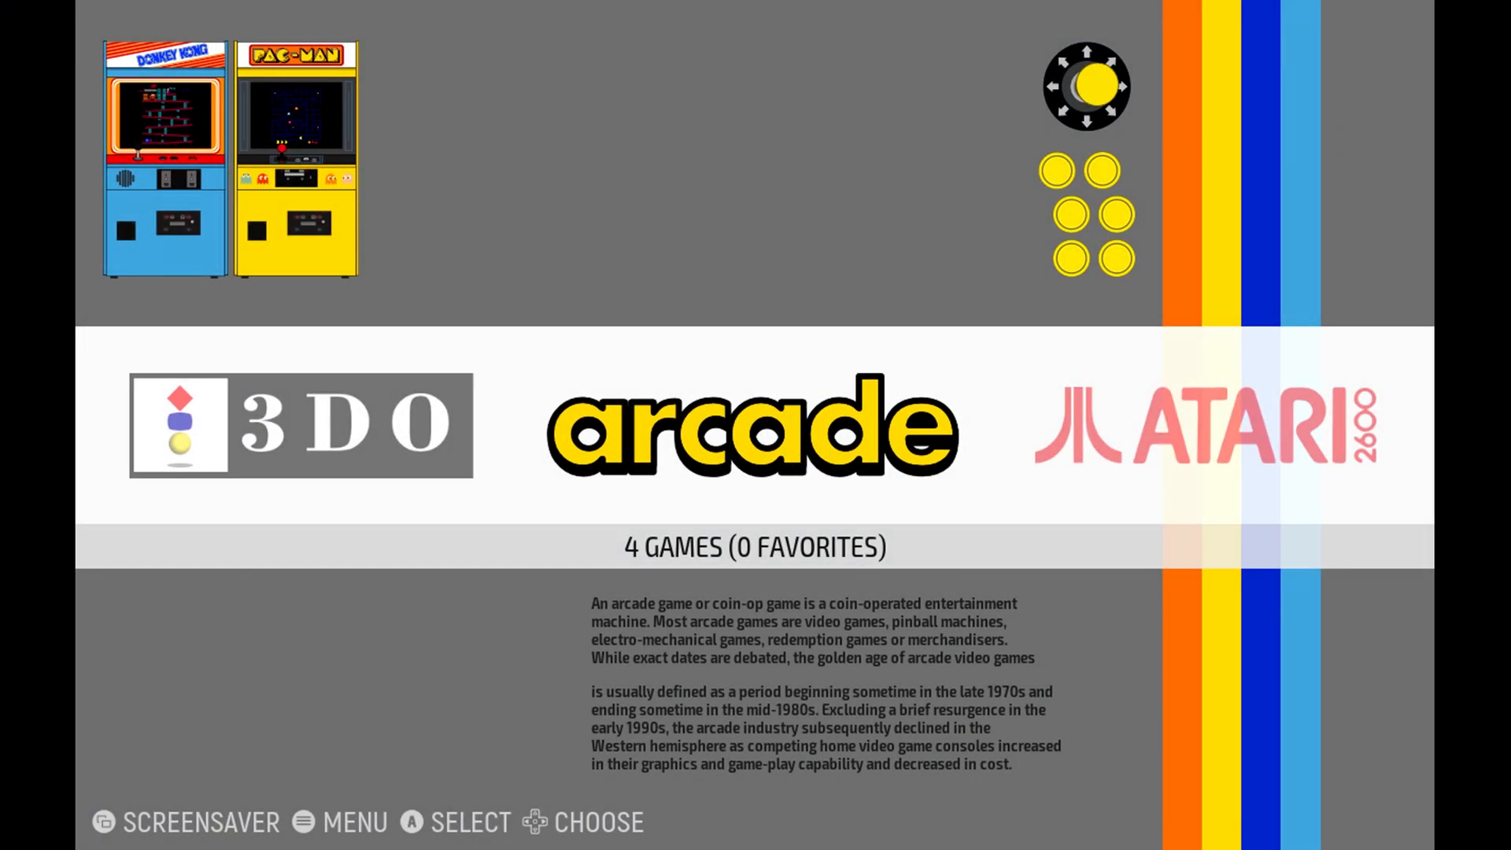
Browse the system overview from arcade past the Atari systems and MS-DOS to TurboGrafx-16.
key(Right)
key(Right)
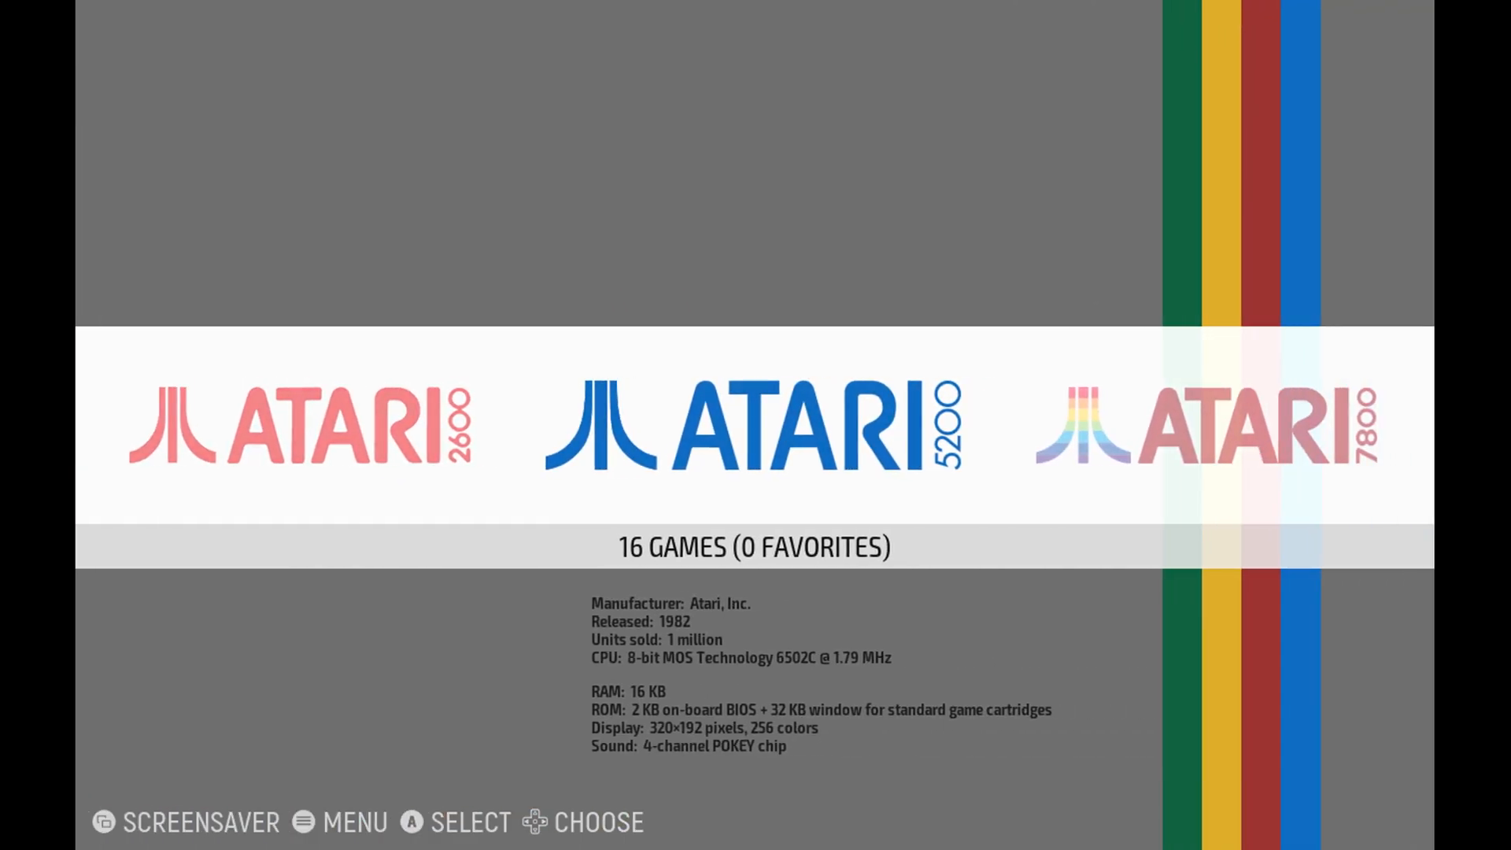
key(Right)
key(Right)
key(Right)
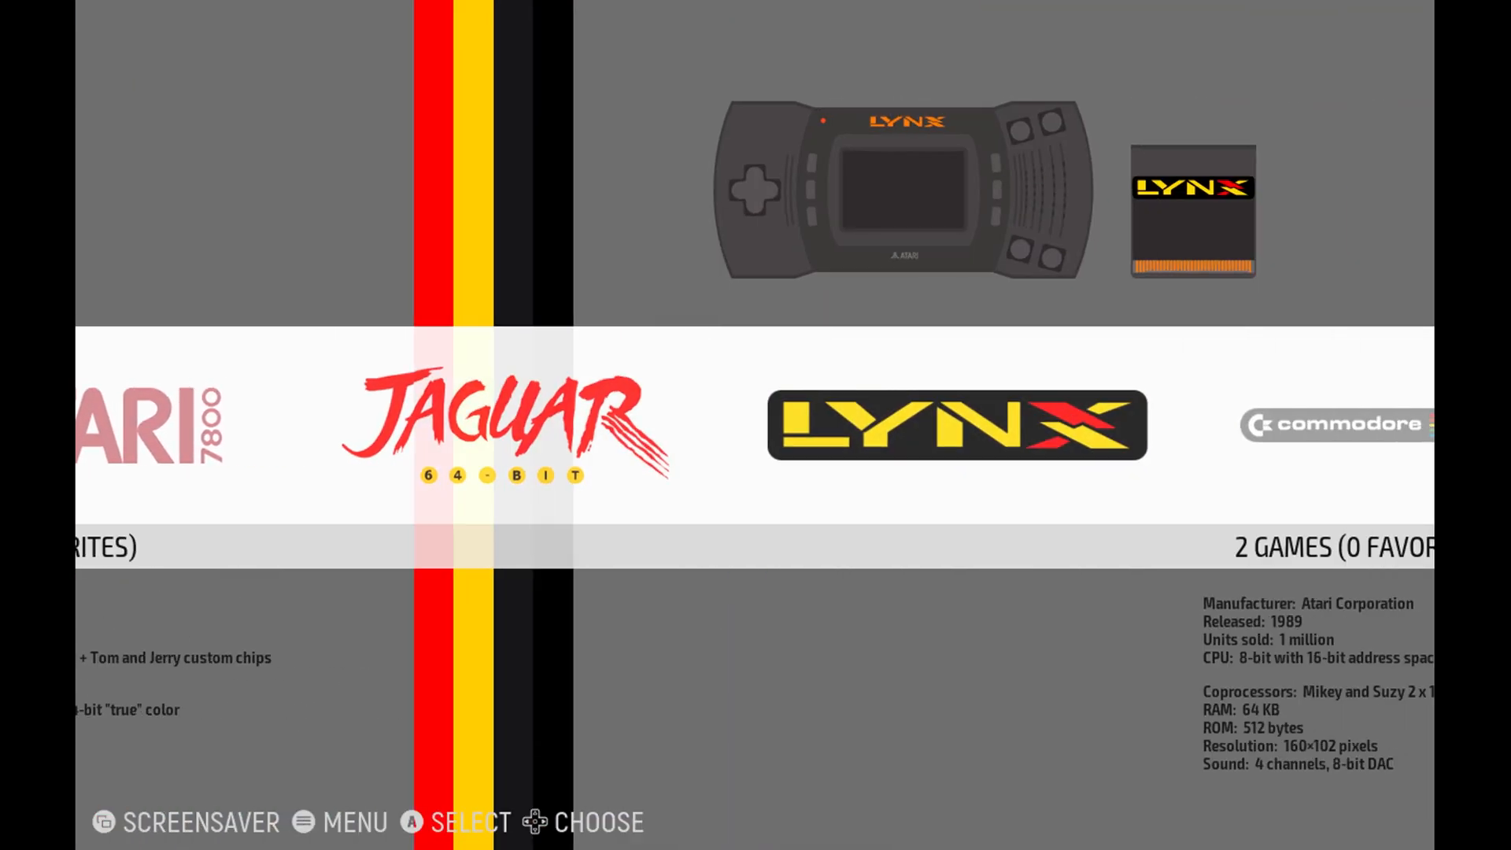
key(Right)
key(Right)
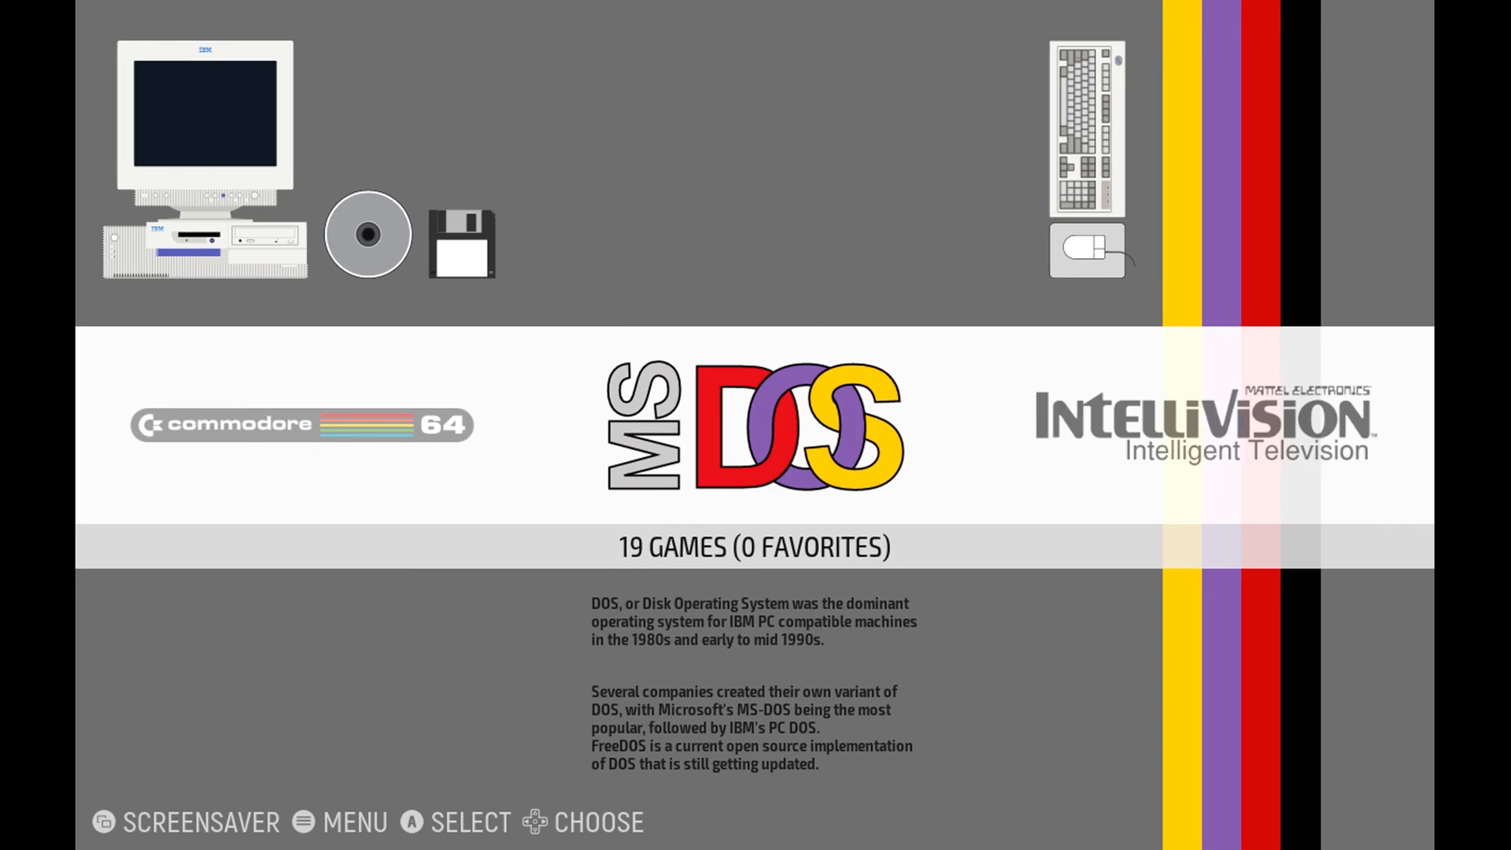
key(Right)
key(Right)
key(Right)
key(Right)
key(Right)
key(Right)
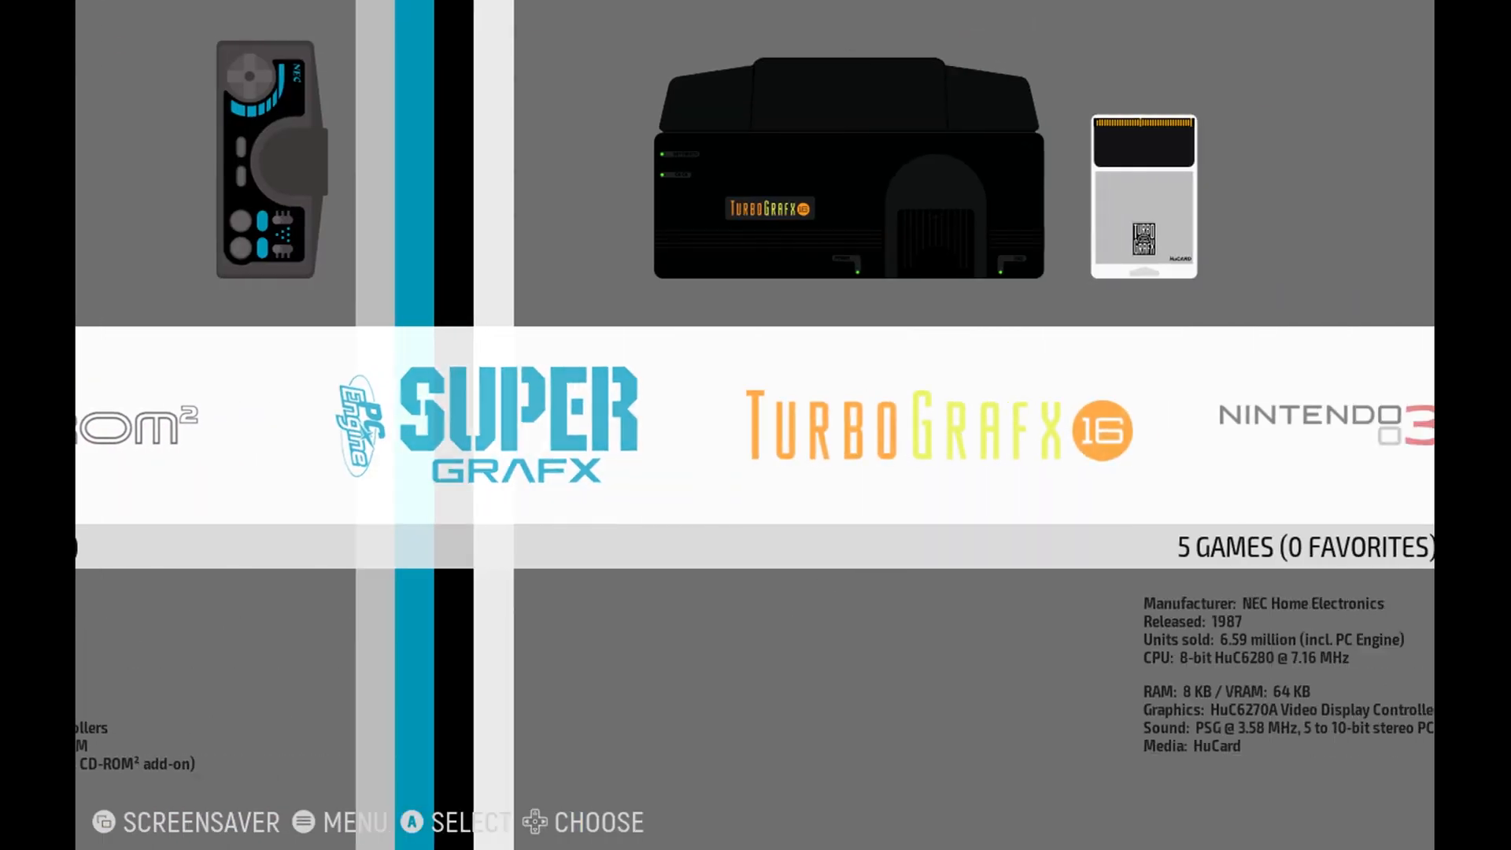
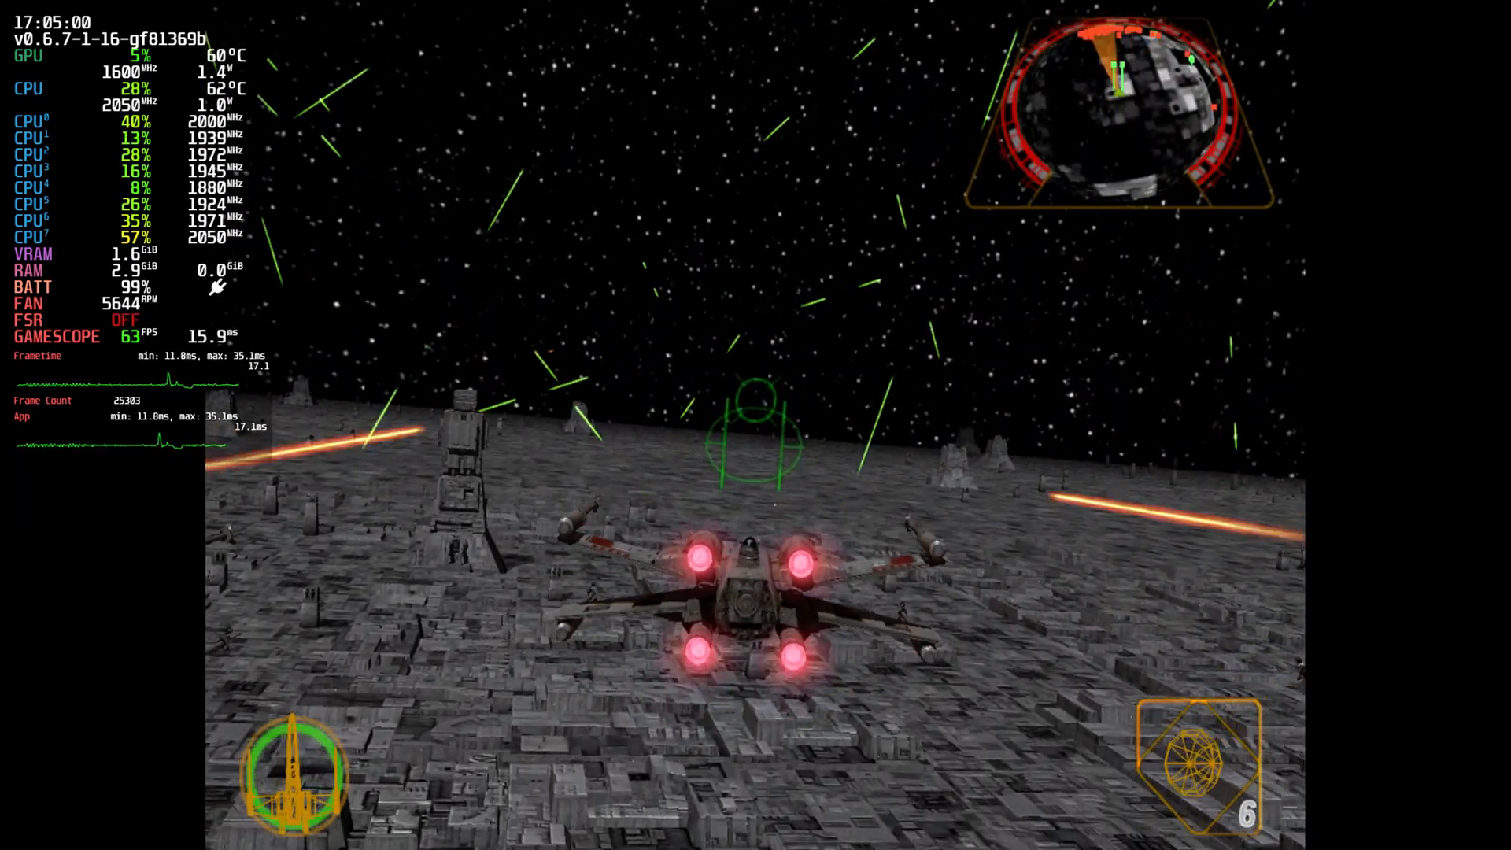
Open the performance settings over the running game and review them down to Manual GPU Clock Control.
key(ctrl+2)
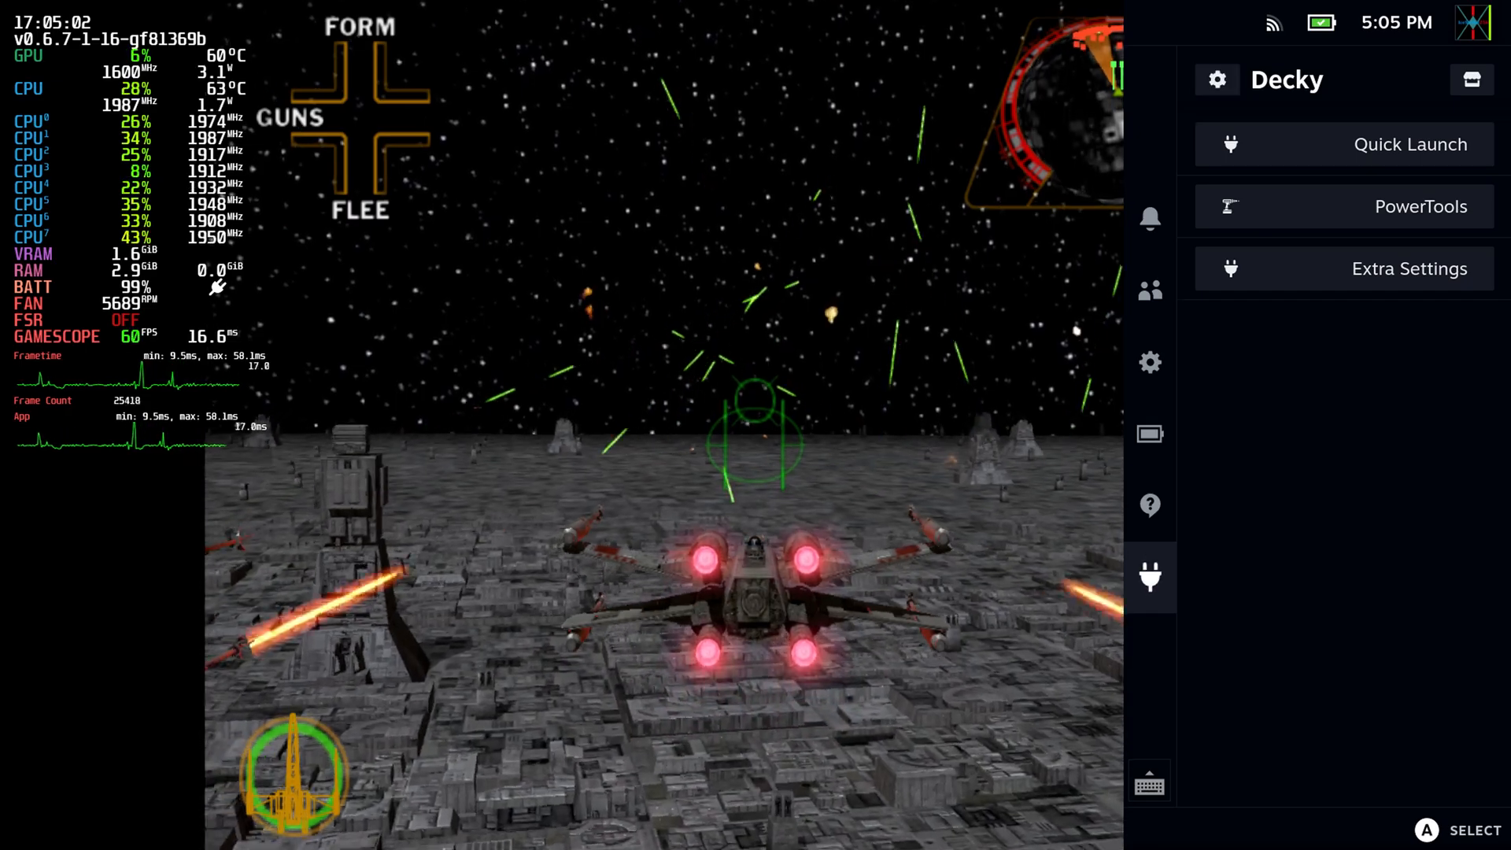
key(Up)
key(Up)
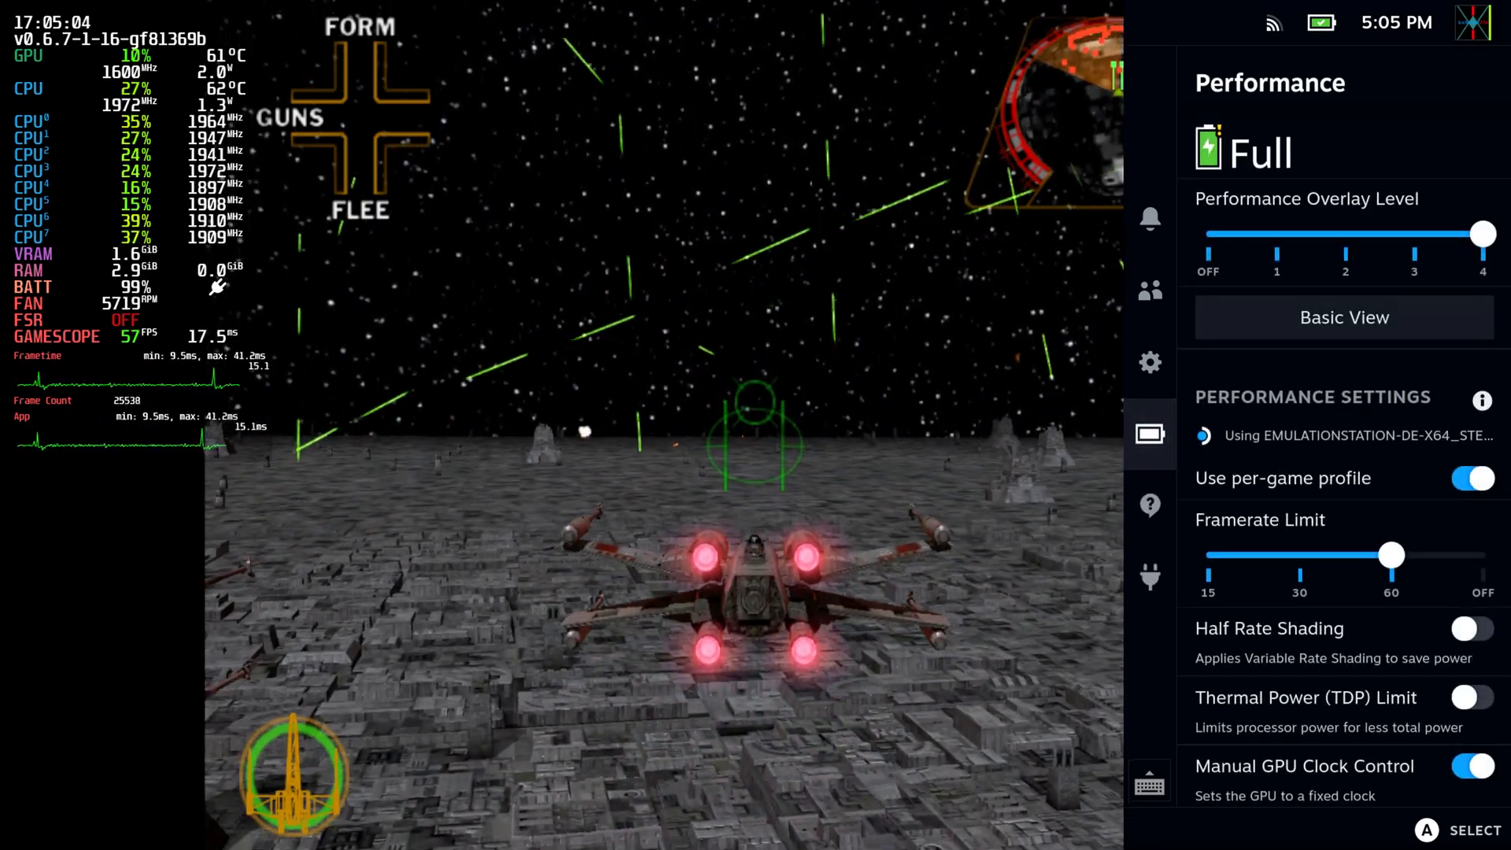
key(Right)
key(Down)
key(Down)
key(Down)
key(Down)
key(Down)
key(Down)
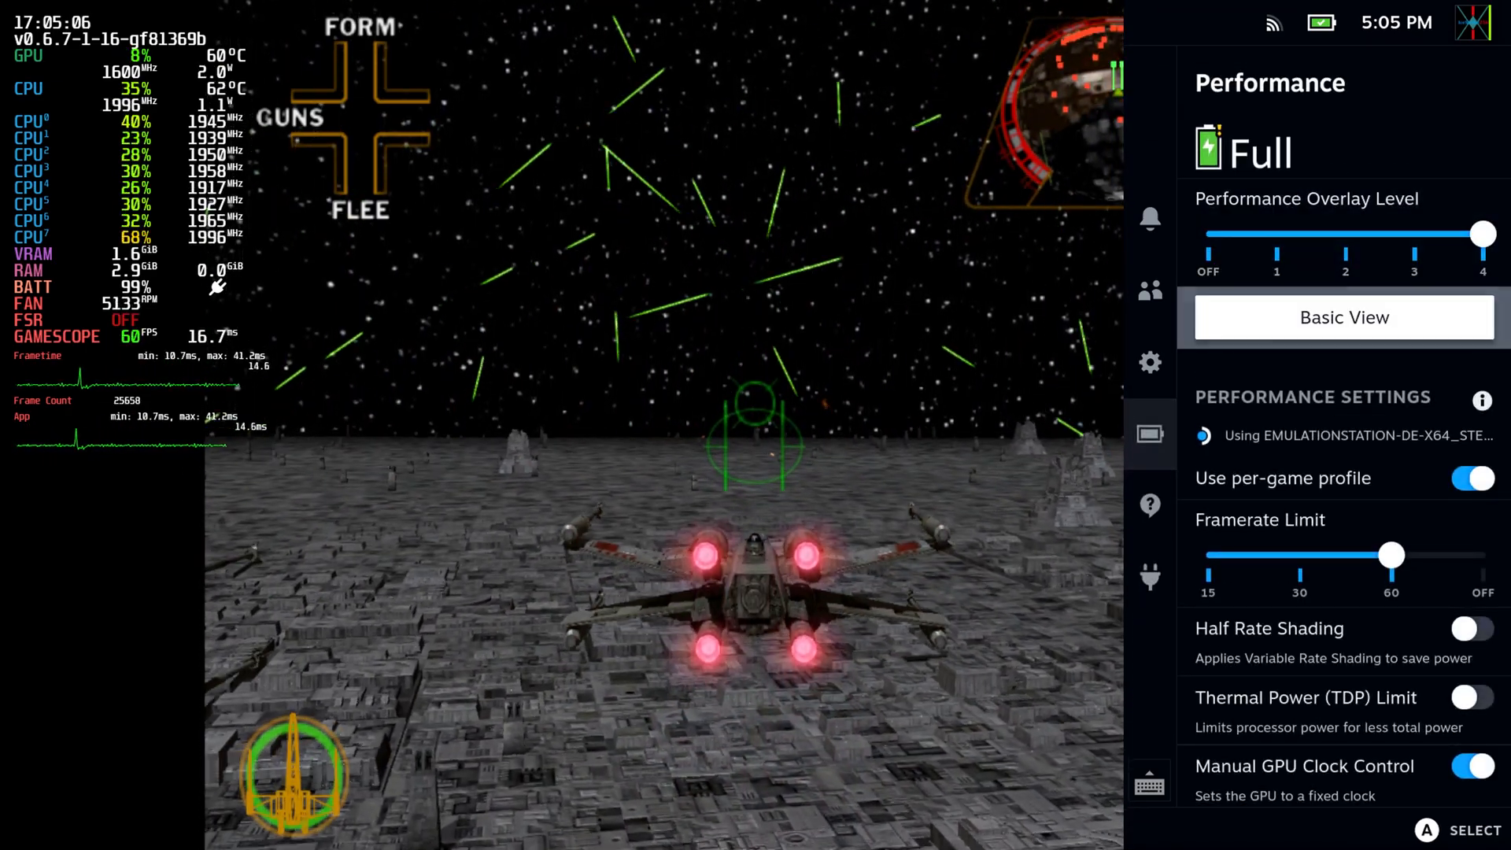
key(Down)
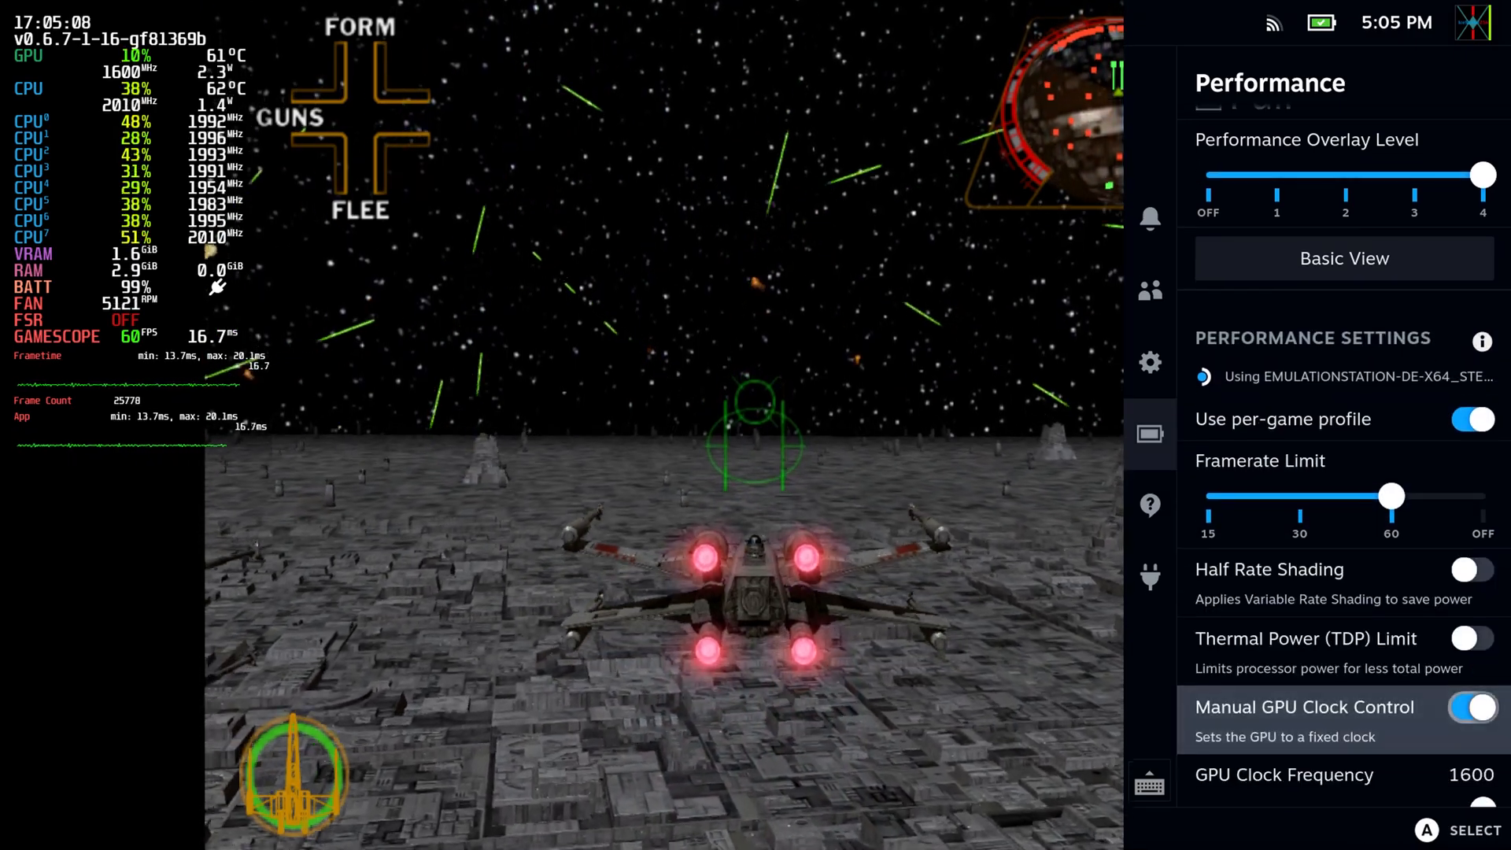
Switch Manual GPU Clock Control off and on again and set the GPU Clock Frequency to 1600.
key(Return)
key(Return)
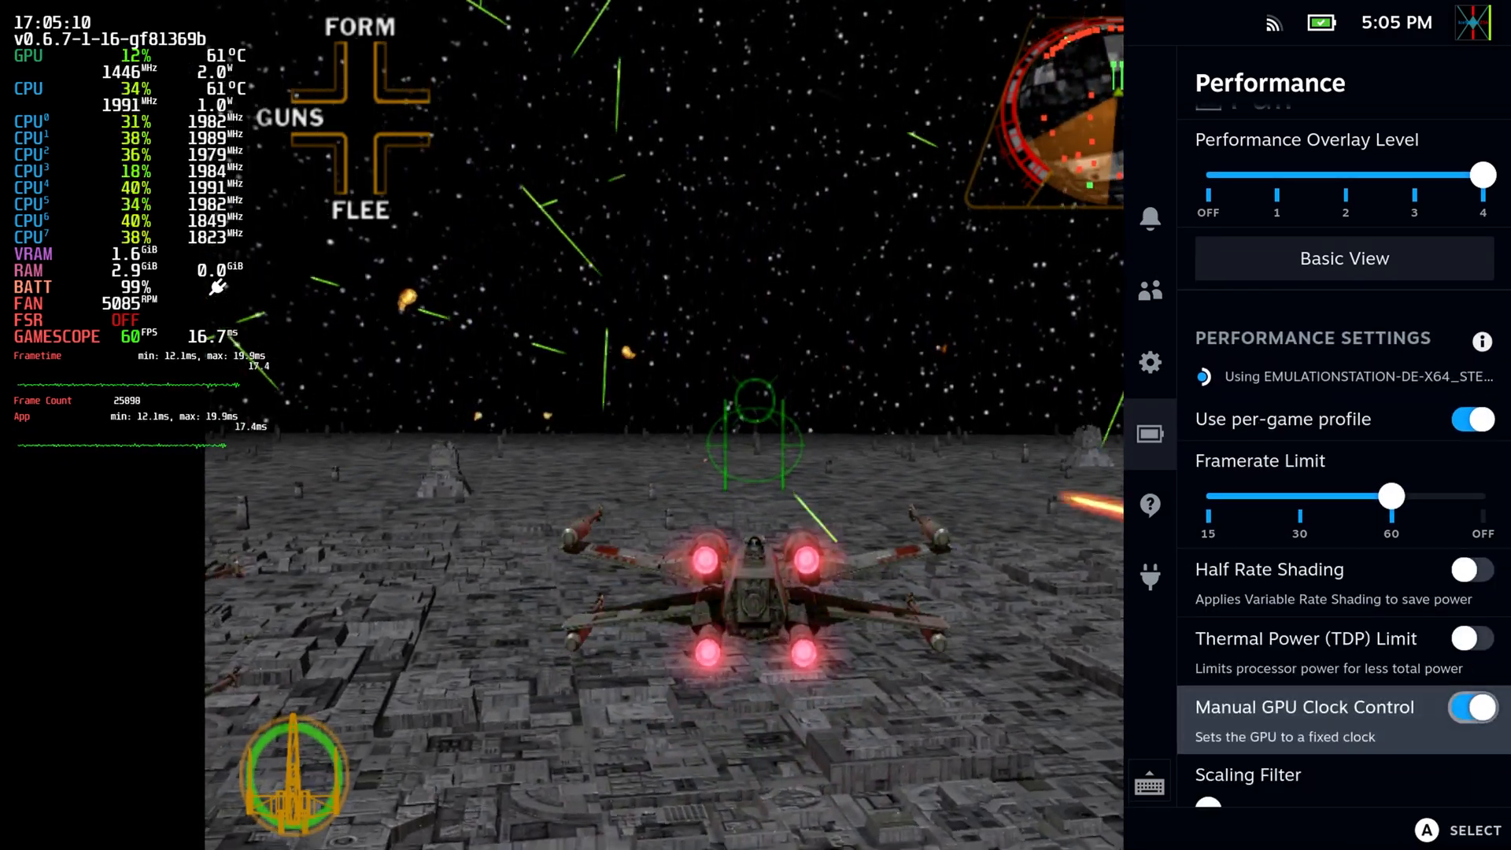
key(Down)
key(Left)
key(Right)
key(Down)
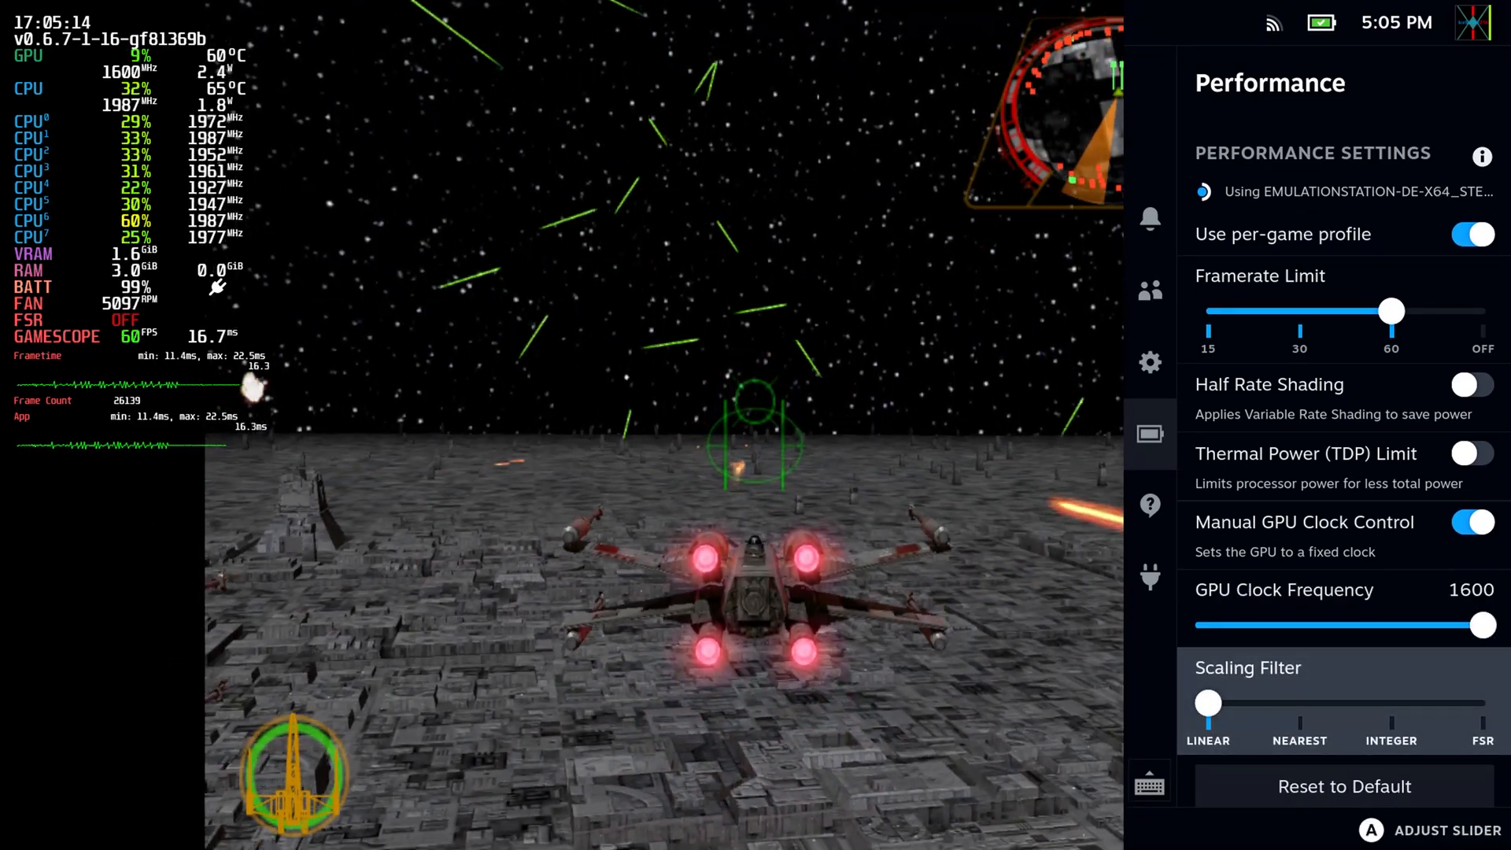
key(Up)
key(Up)
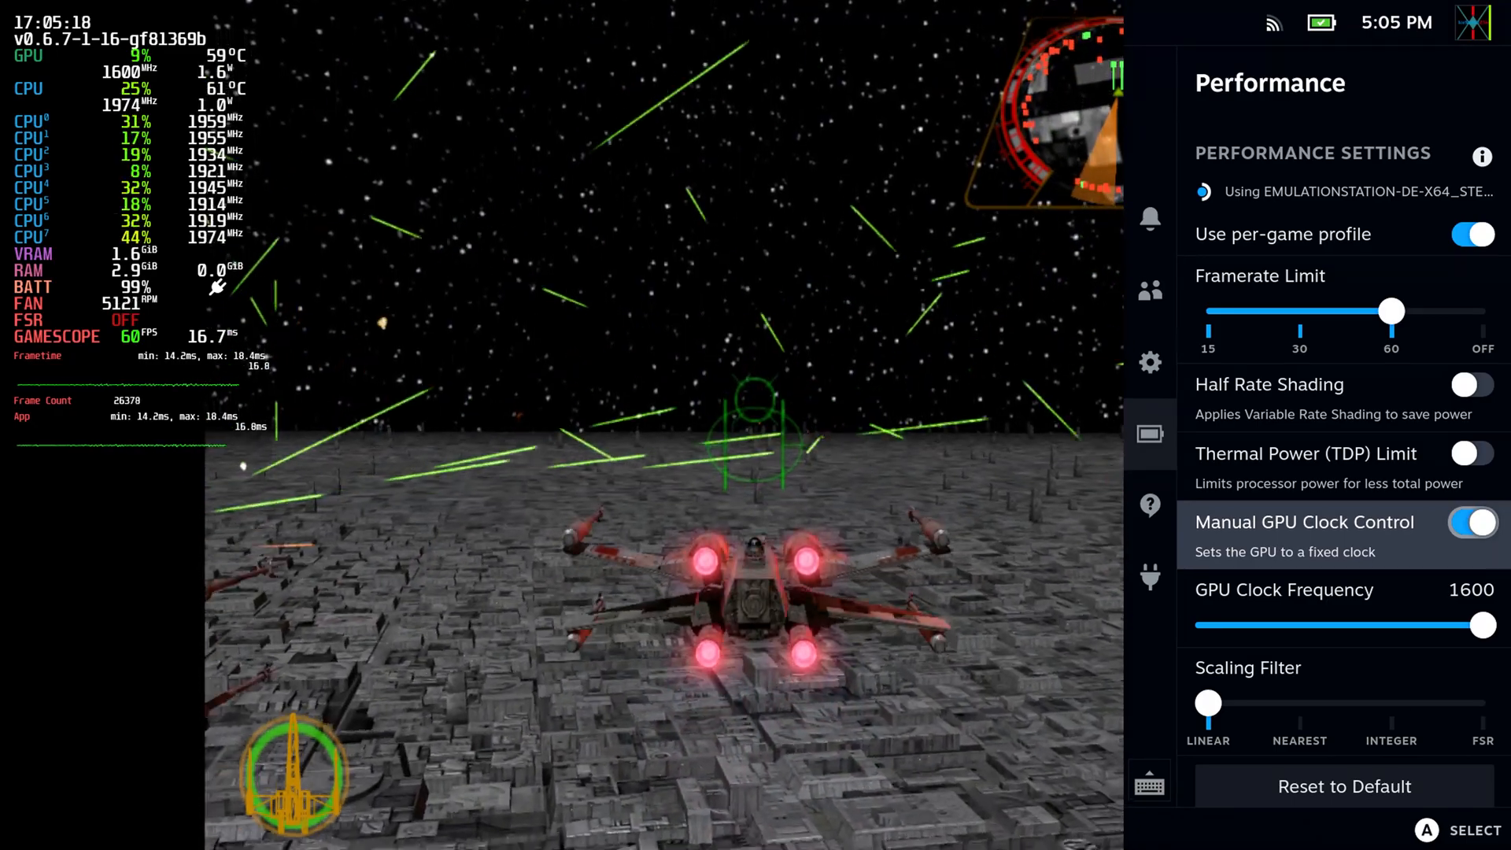
Switch to the Decky plugins and open PowerTools.
key(Left)
key(Down)
key(Down)
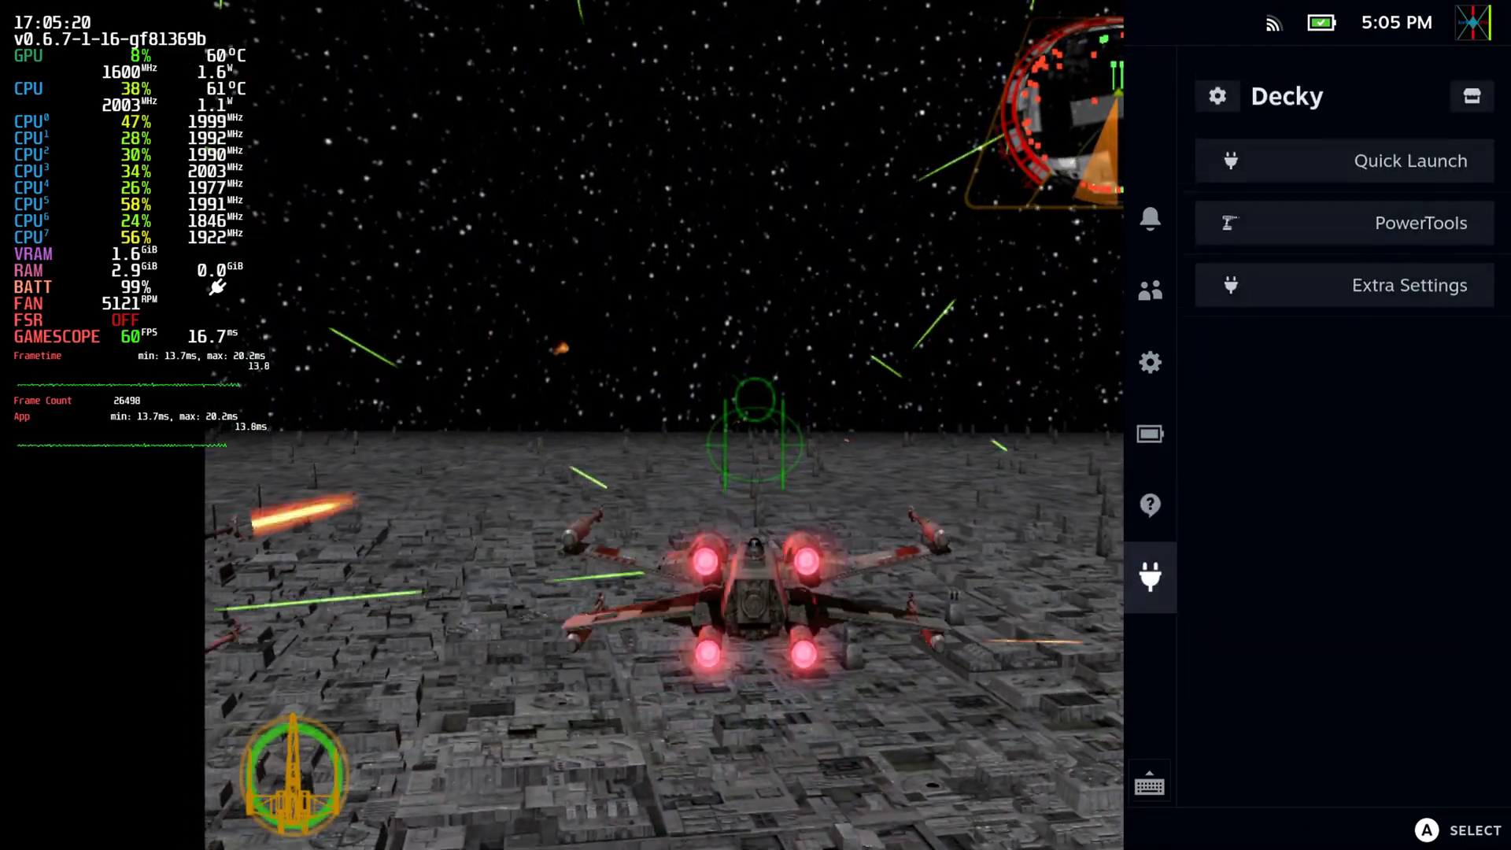
key(Right)
key(Right)
key(Down)
Reduce the CPU Threads value in PowerTools to 4.
key(Down)
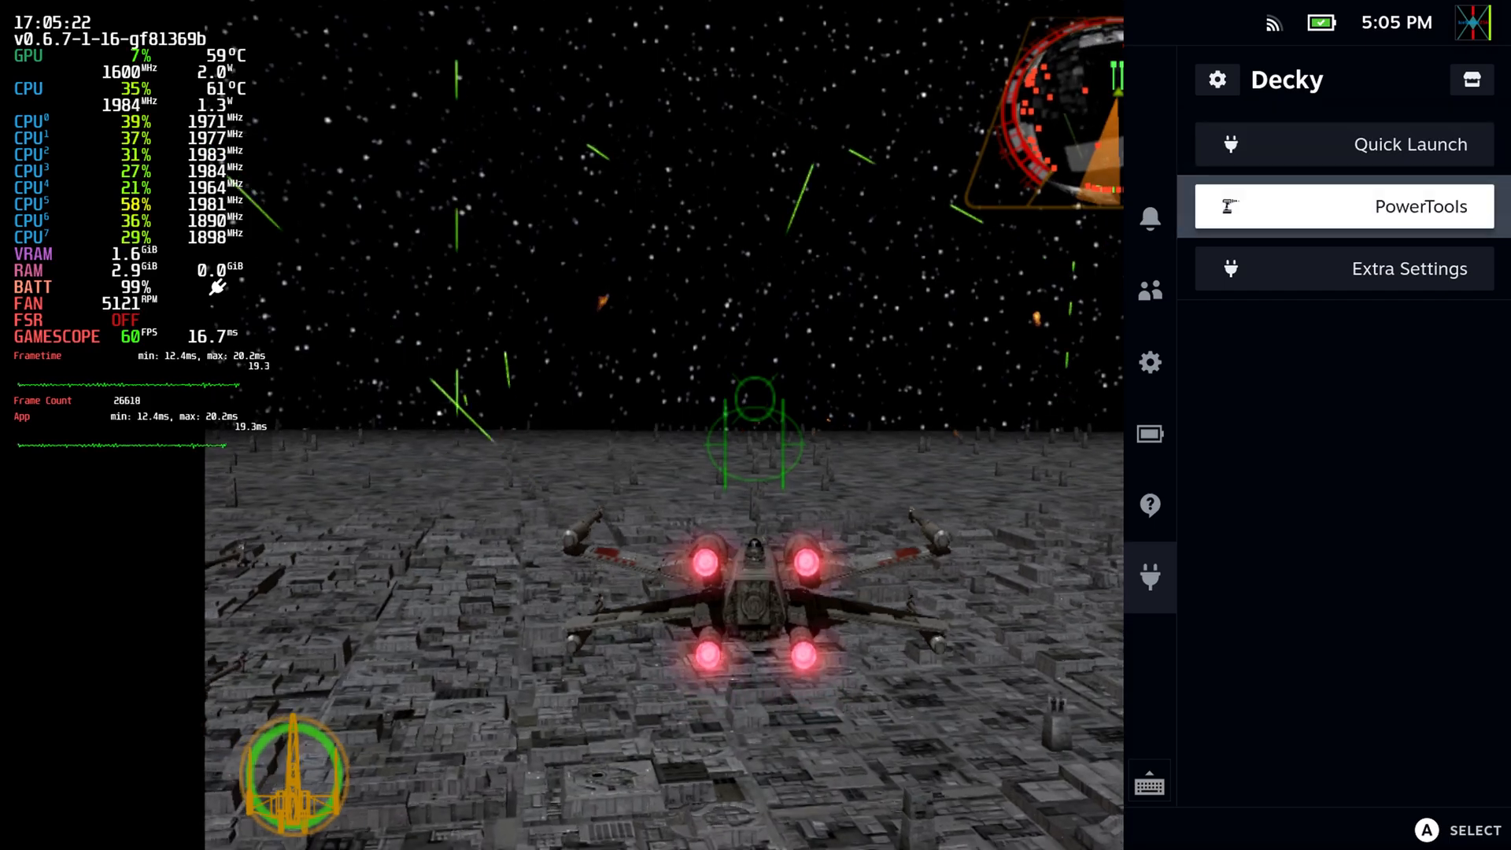
key(Return)
key(Down)
key(Down)
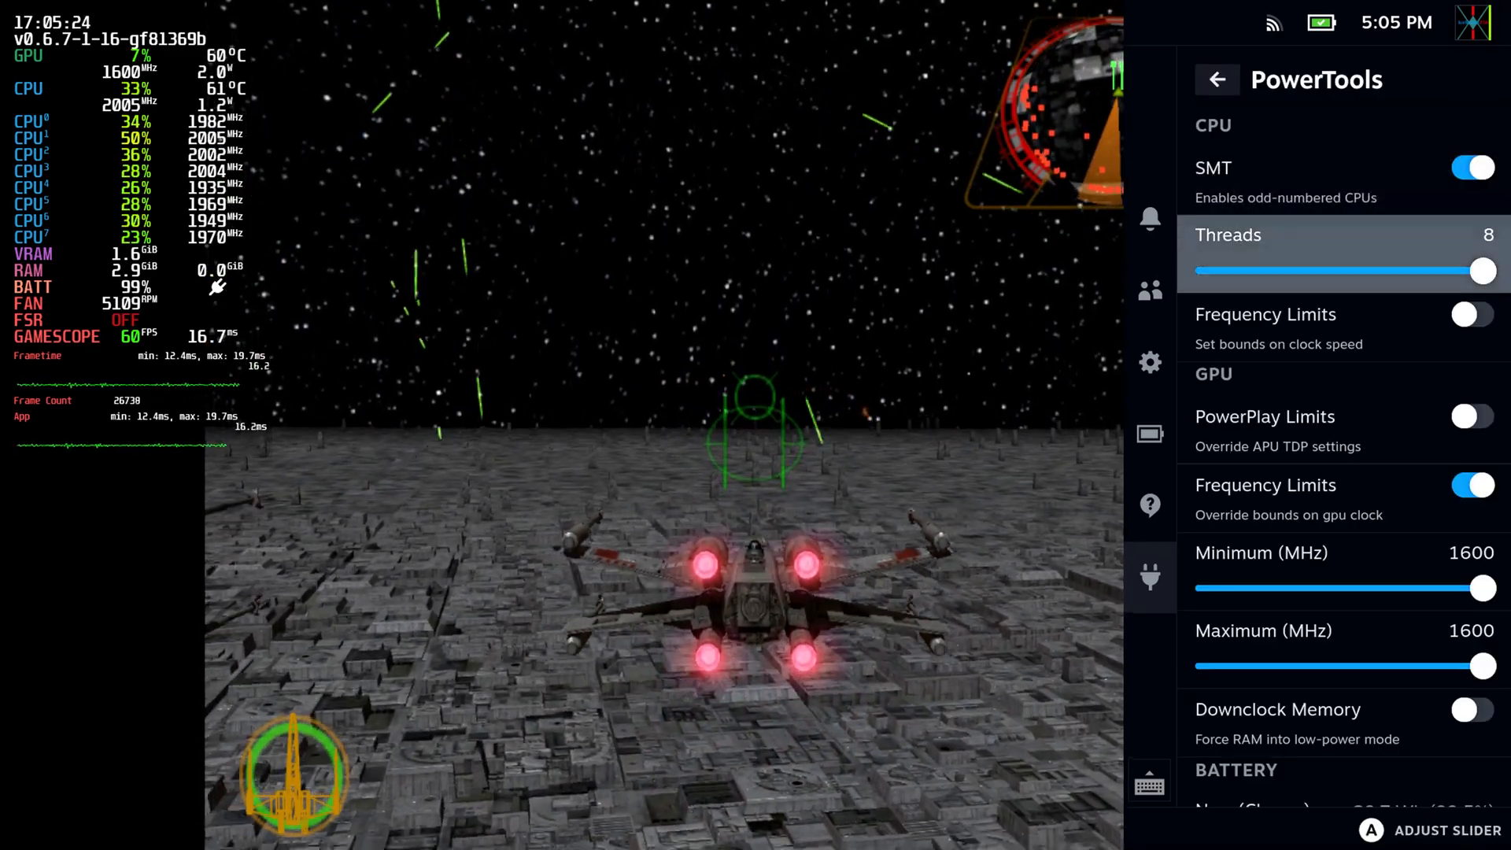
key(Return)
key(Left)
key(Left)
key(Left)
key(Left)
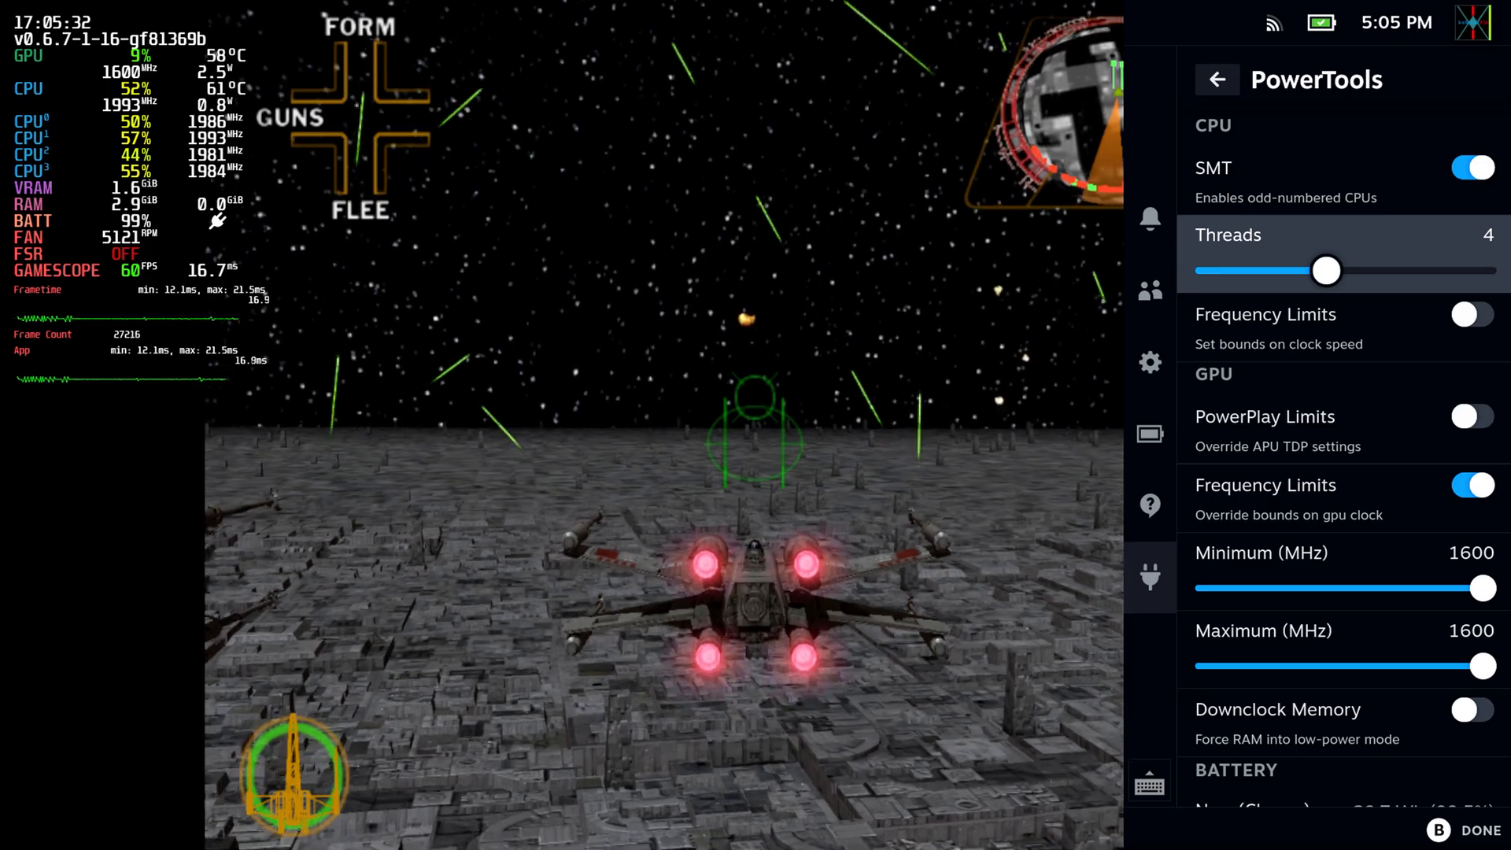
Enable the CPU Frequency Limits in PowerTools and set the minimum clock speed to 3500 MHz.
key(Down)
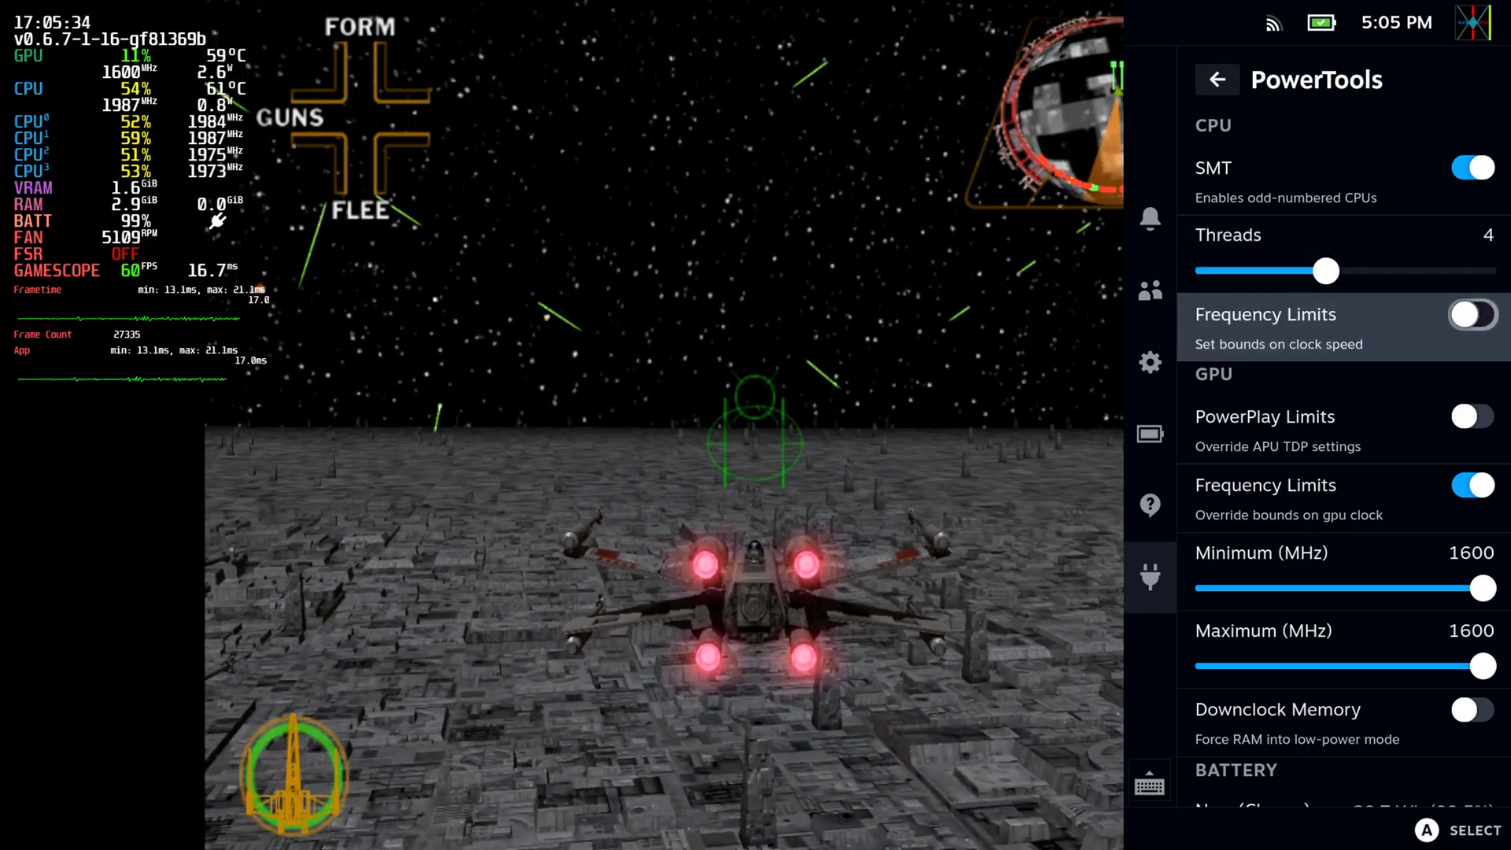
key(Return)
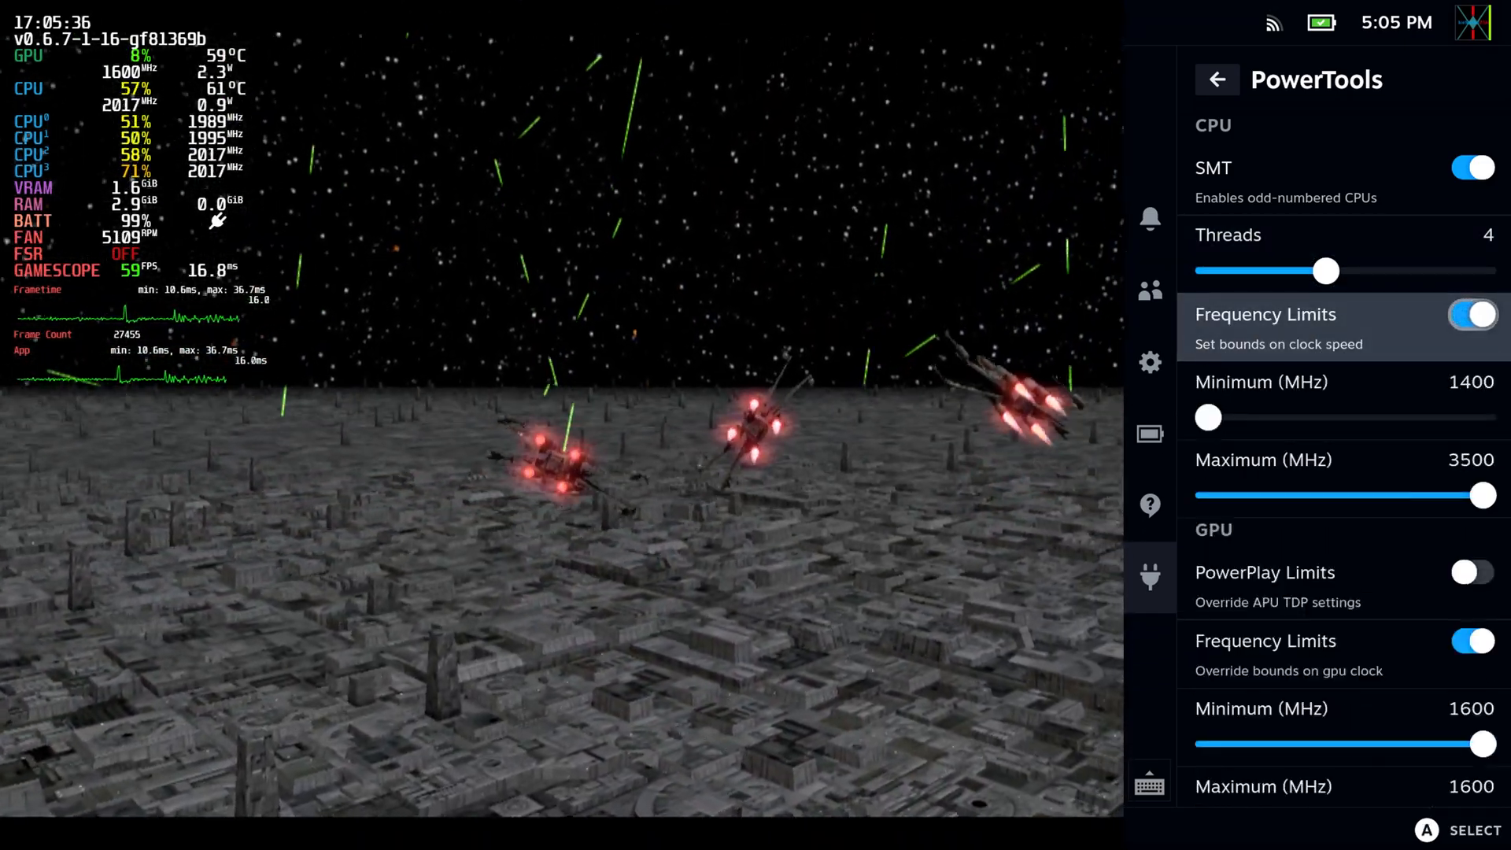
key(Down)
key(Return)
key(Right)
key(Right)
key(Right)
key(Right)
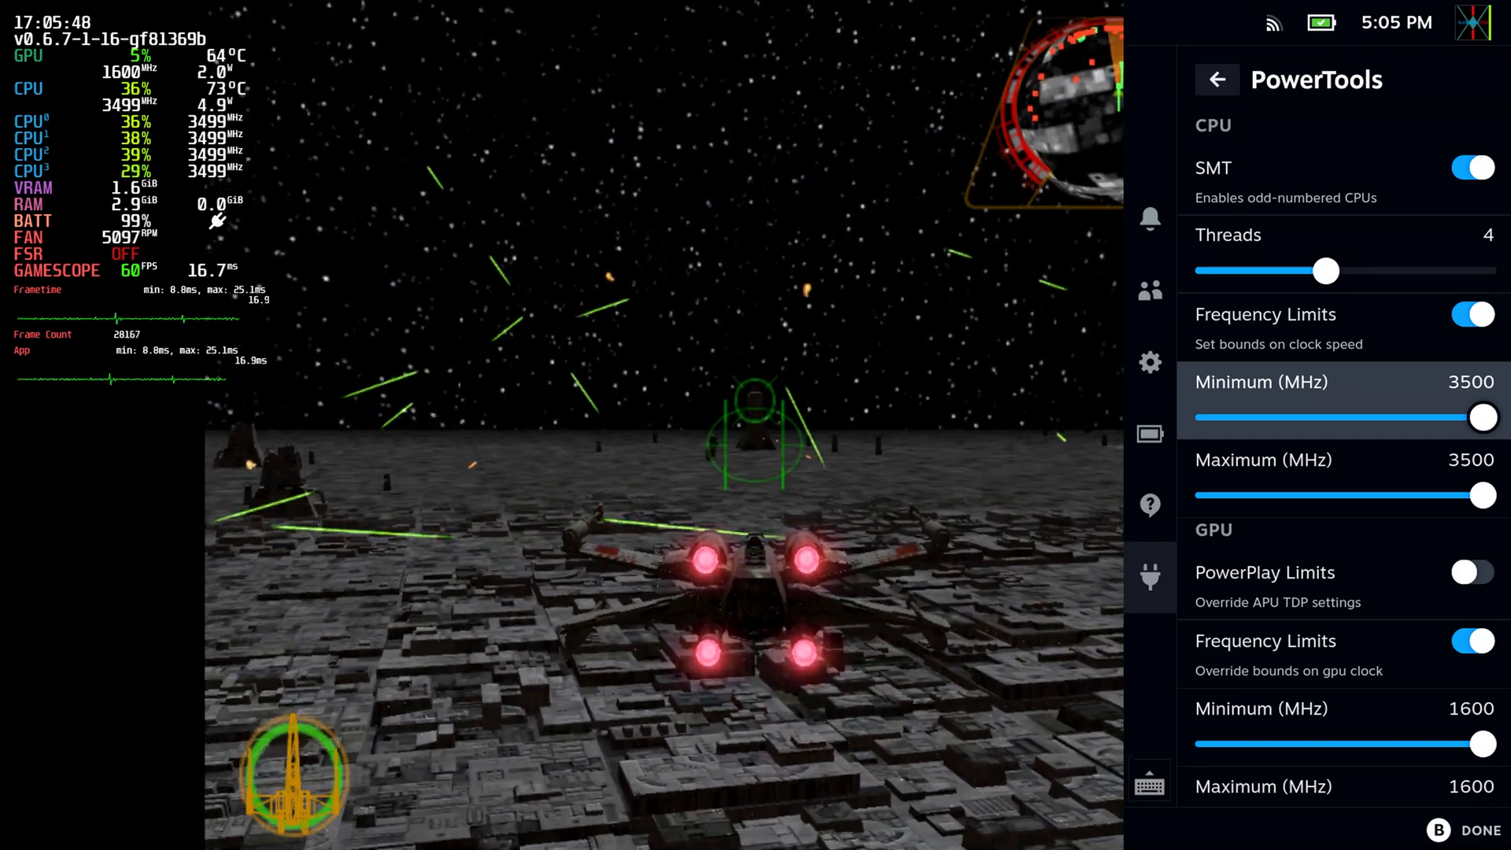
key(Down)
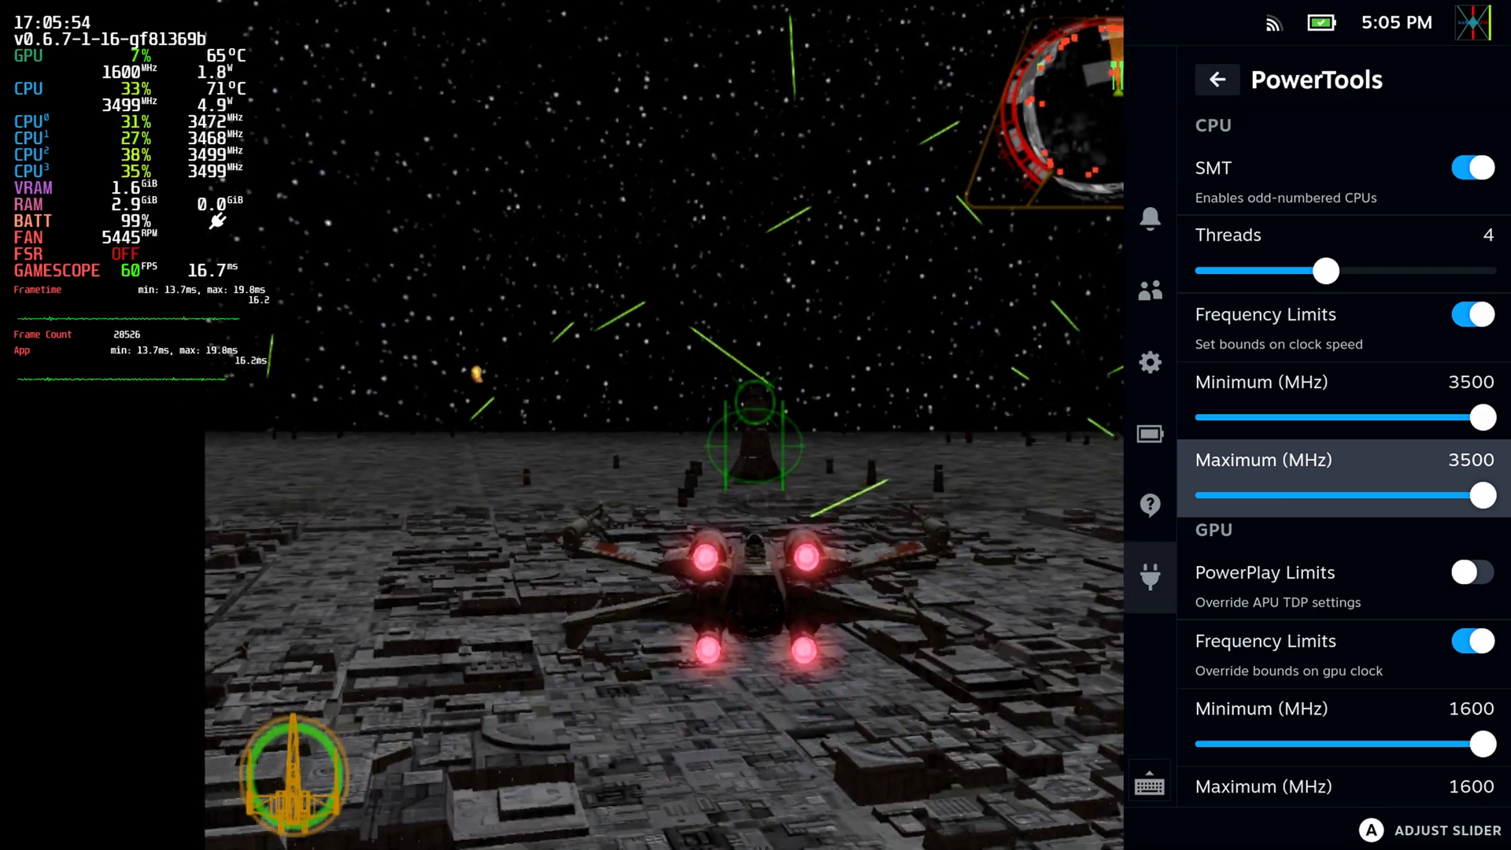
key(Up)
key(Down)
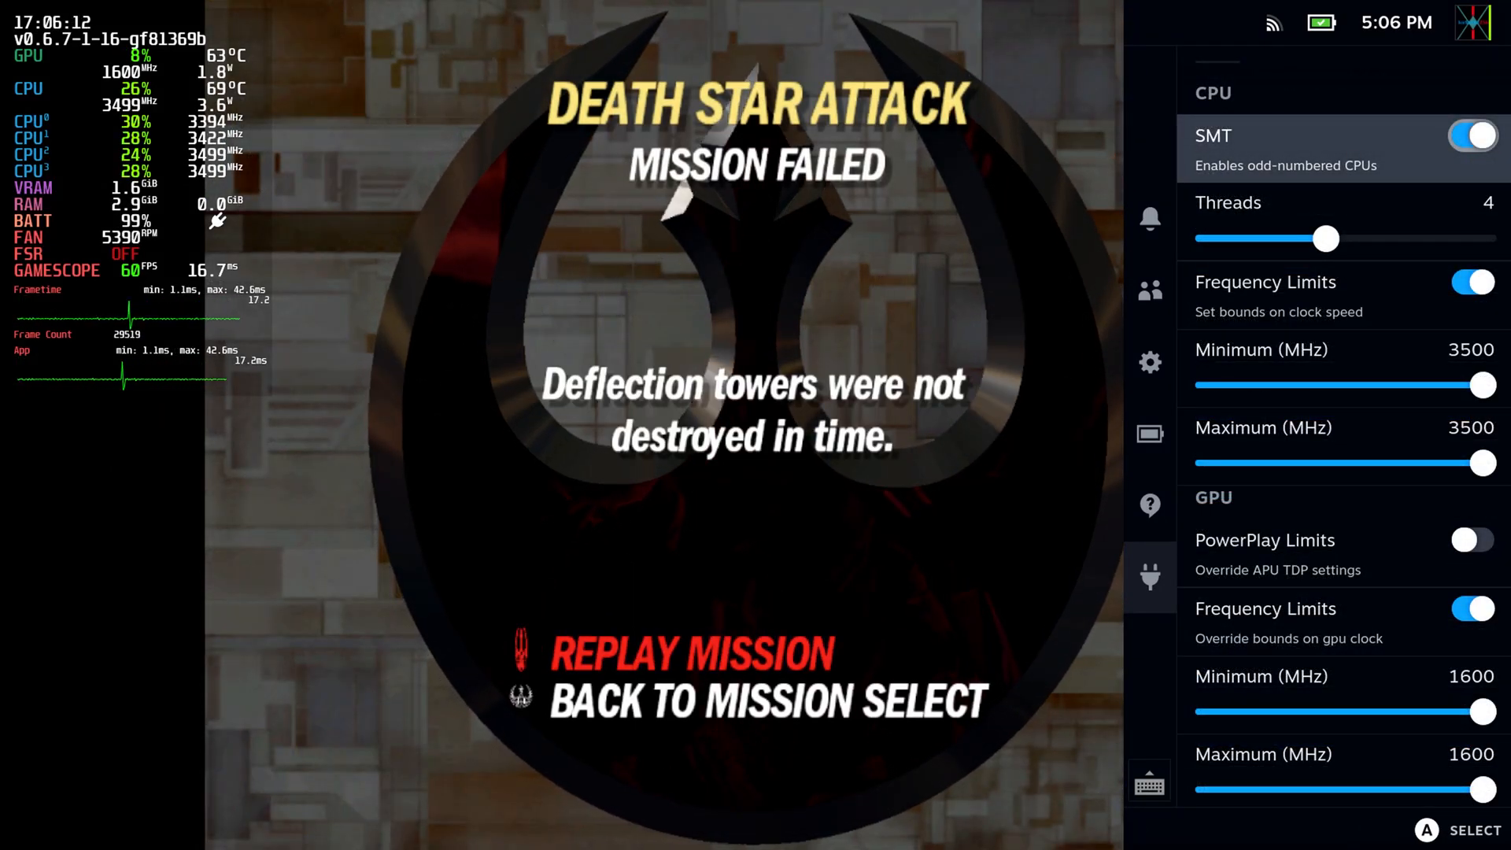
Set the CPU Threads value in PowerTools to 8.
key(Down)
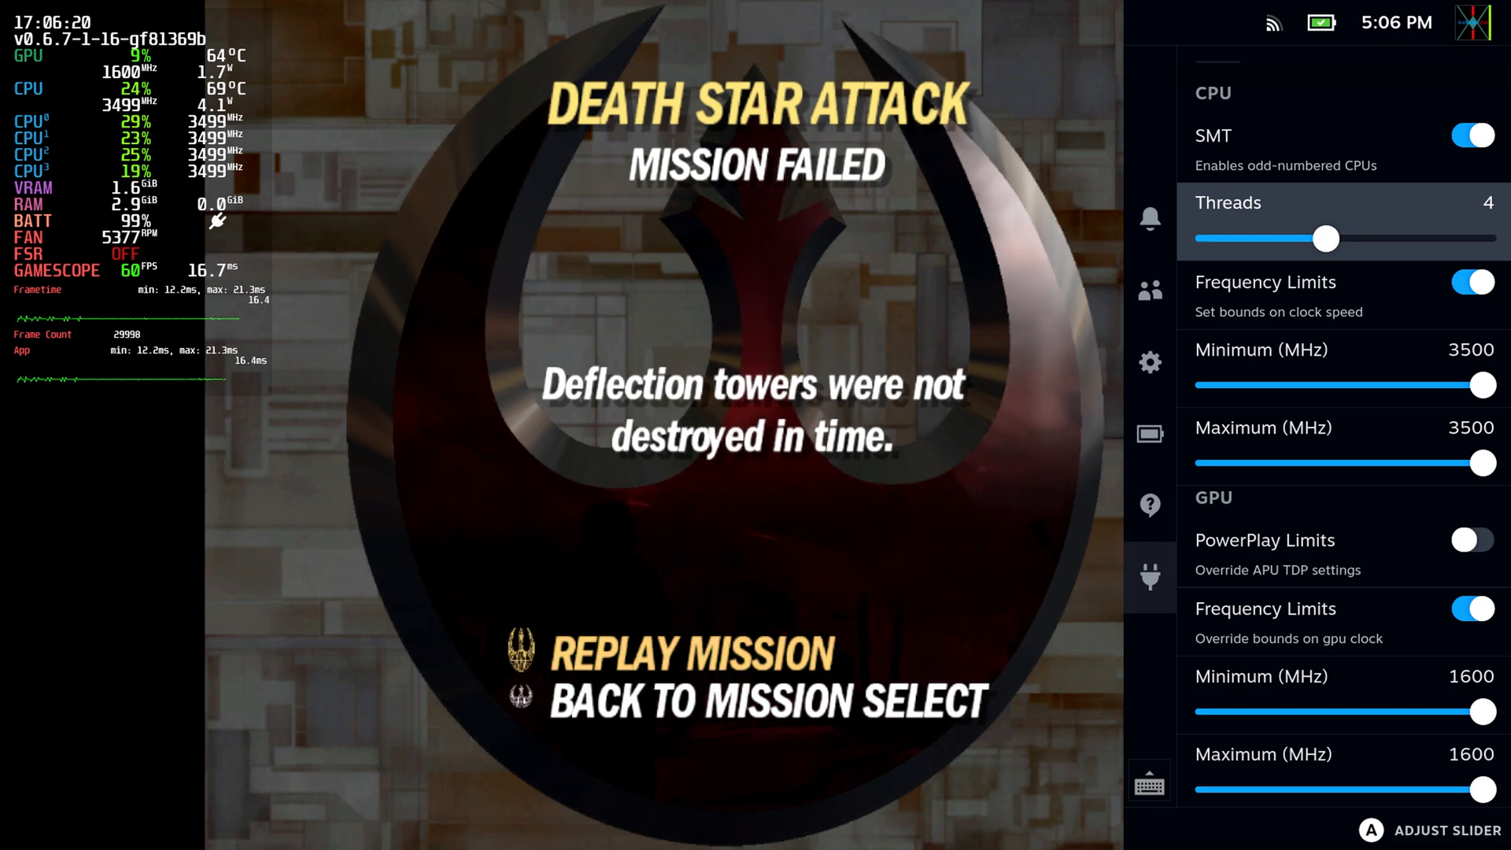
key(Right)
key(Right)
key(Right)
key(Left)
key(Left)
key(Left)
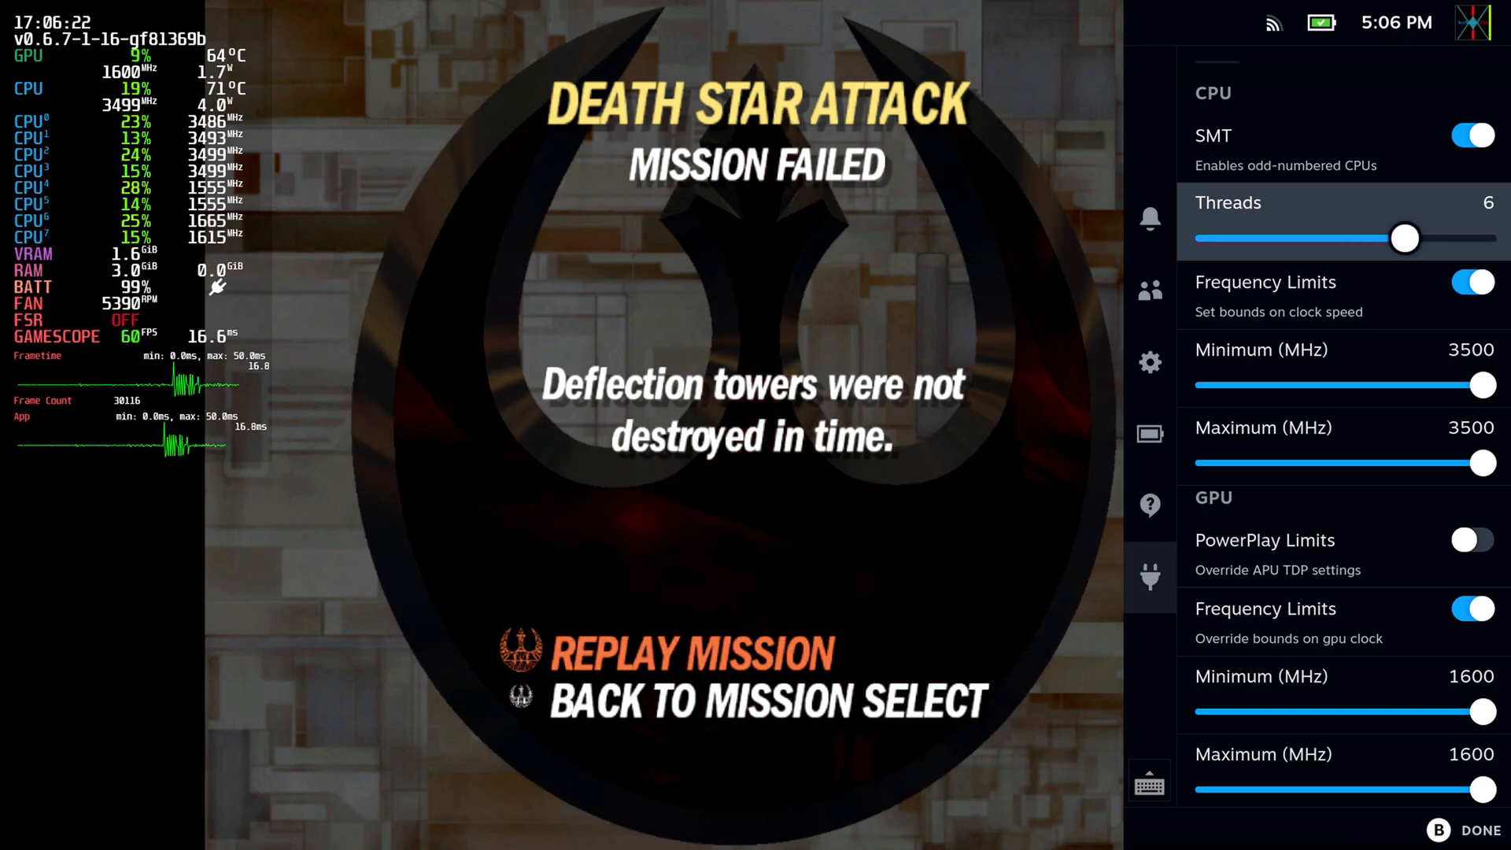
key(Right)
key(Right)
key(Right)
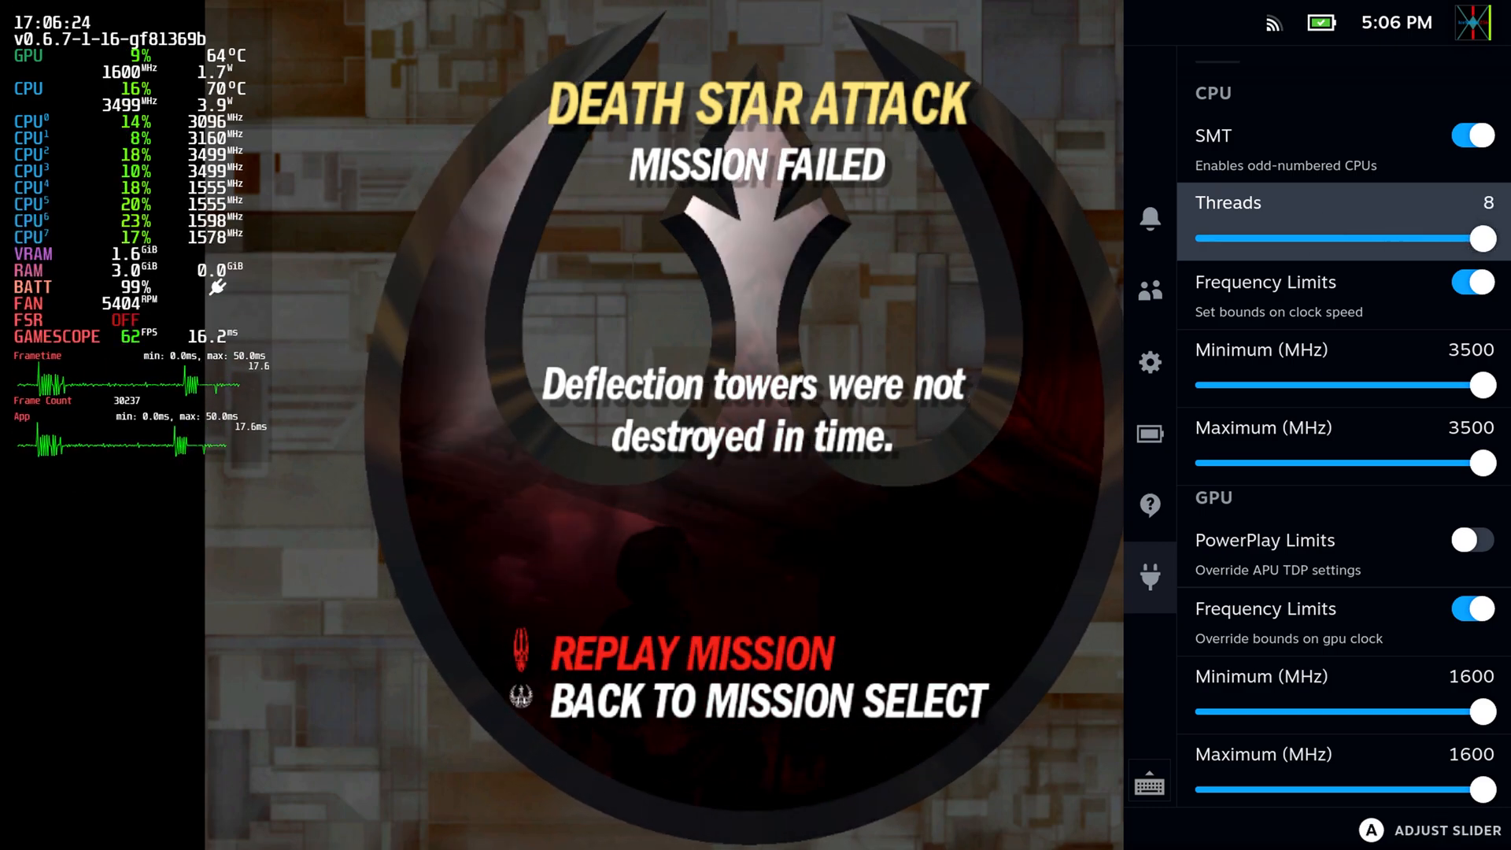
key(Down)
key(Return)
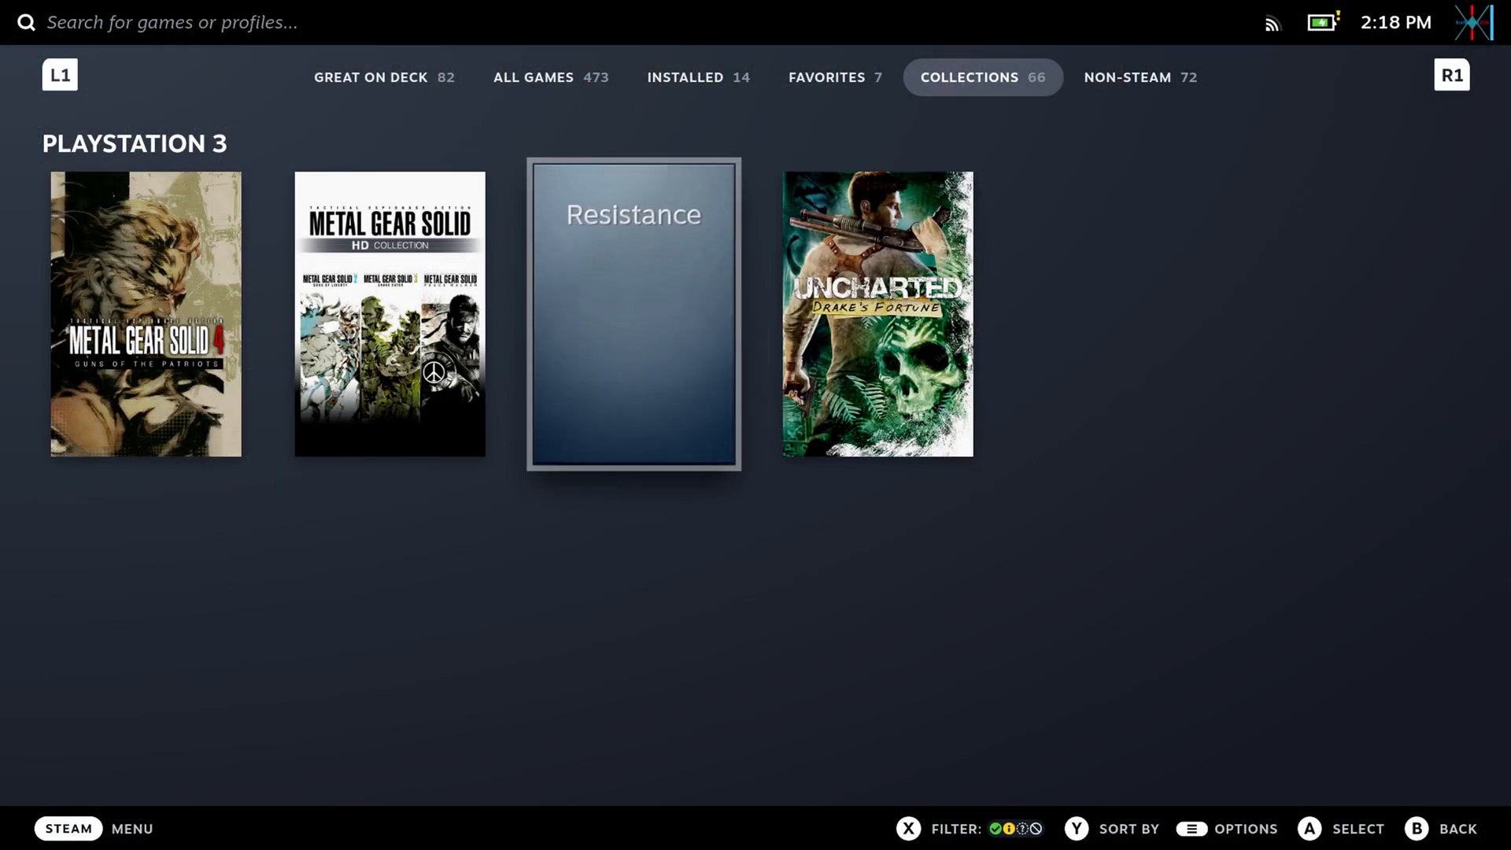
Open the Metal Gear Solid HD Collection page from the PlayStation 3 collection in the Steam library.
key(Return)
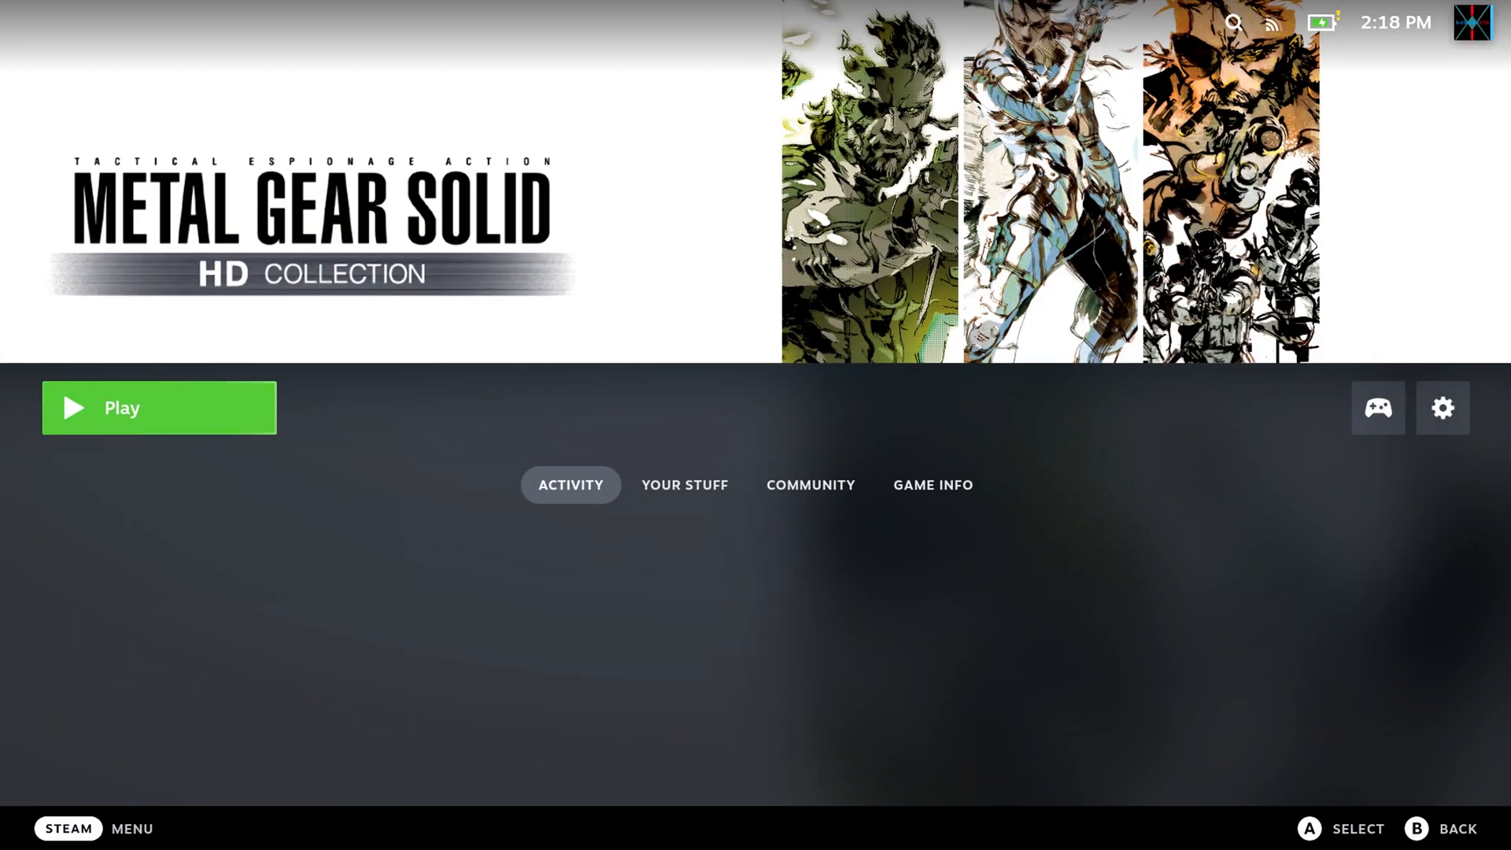